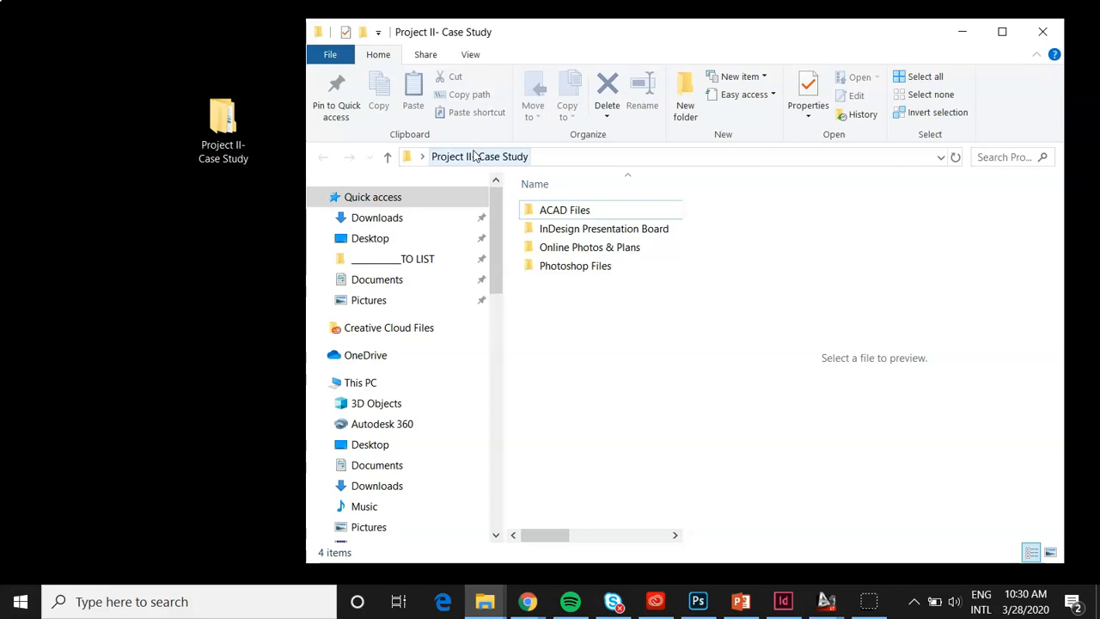
{"action": "left_click", "coordinate": [509, 162]}
{"action": "left_click", "coordinate": [506, 163]}
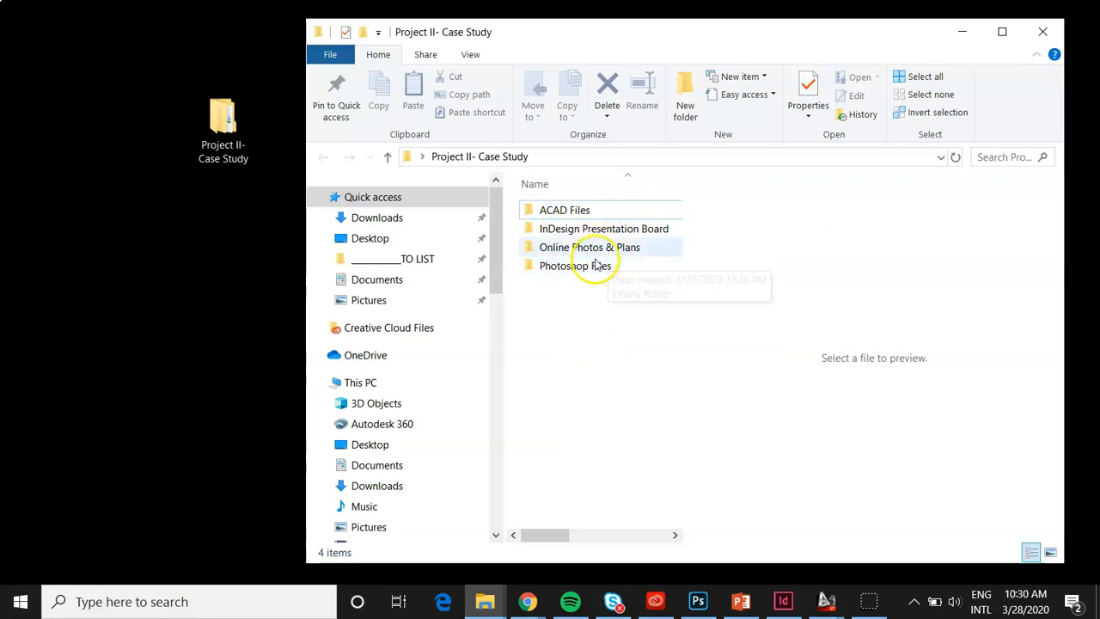
{"action": "left_click", "coordinate": [551, 212]}
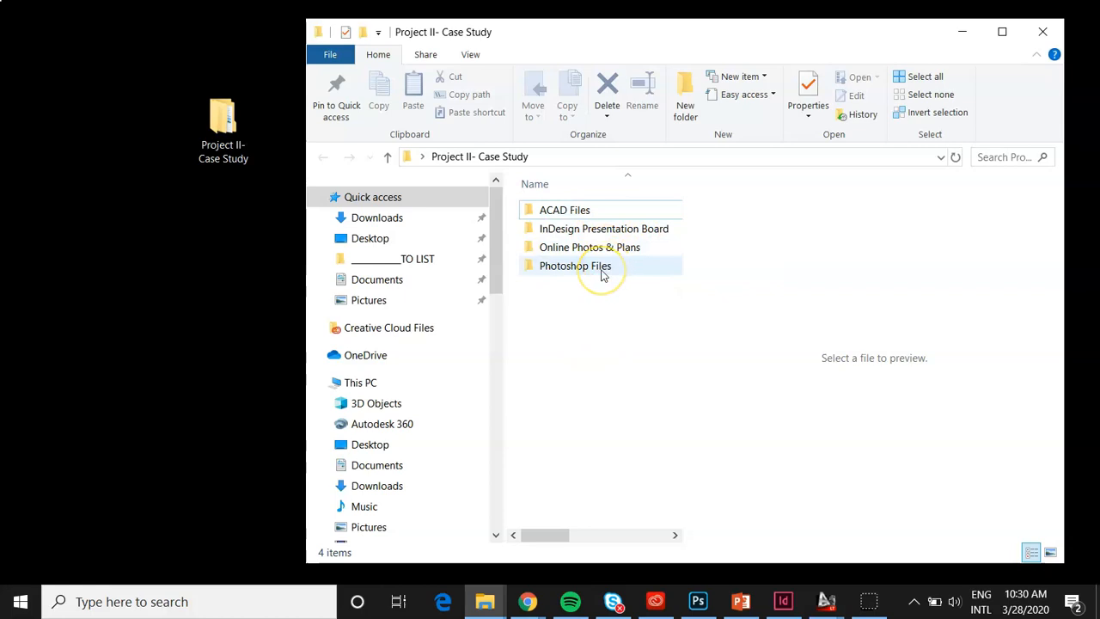
{"action": "left_click", "coordinate": [589, 213]}
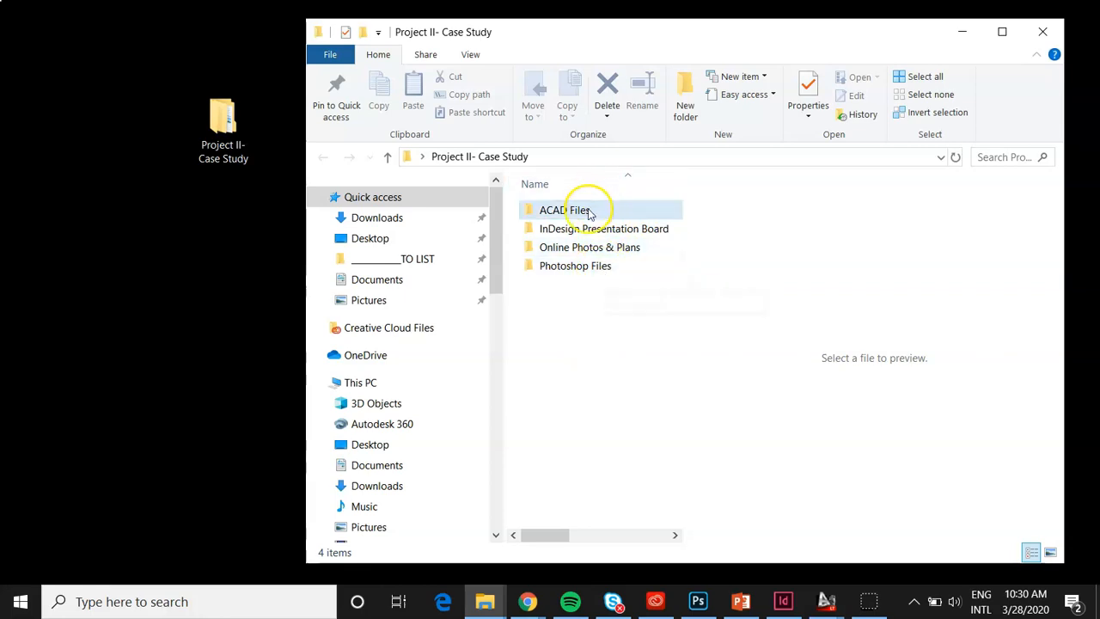
{"action": "left_click", "coordinate": [581, 236]}
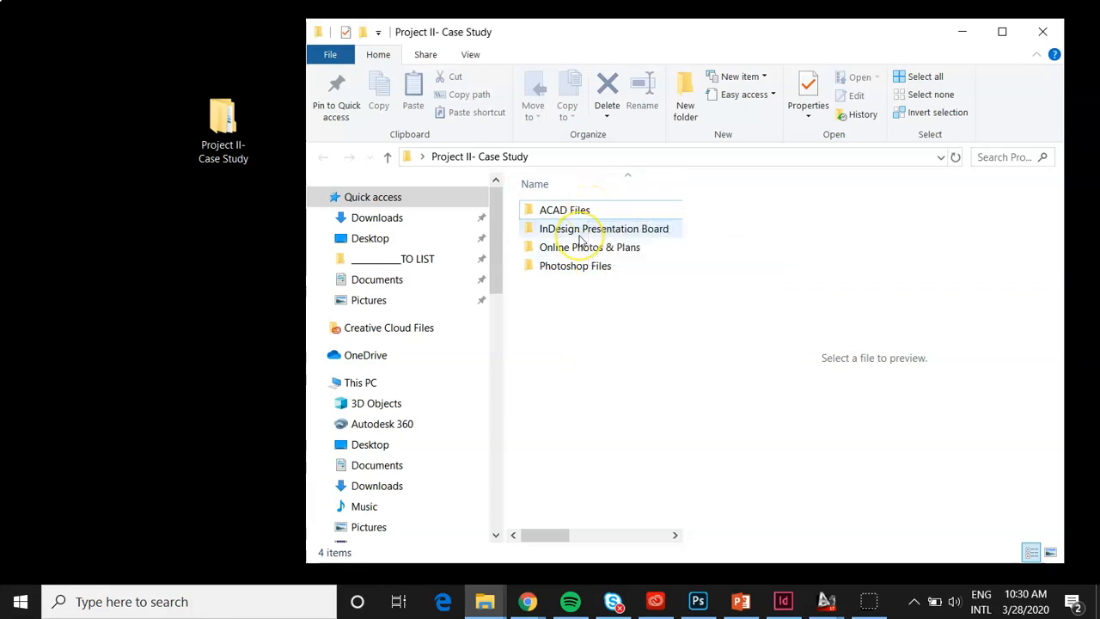
{"action": "left_click", "coordinate": [567, 334]}
{"action": "left_click", "coordinate": [607, 272]}
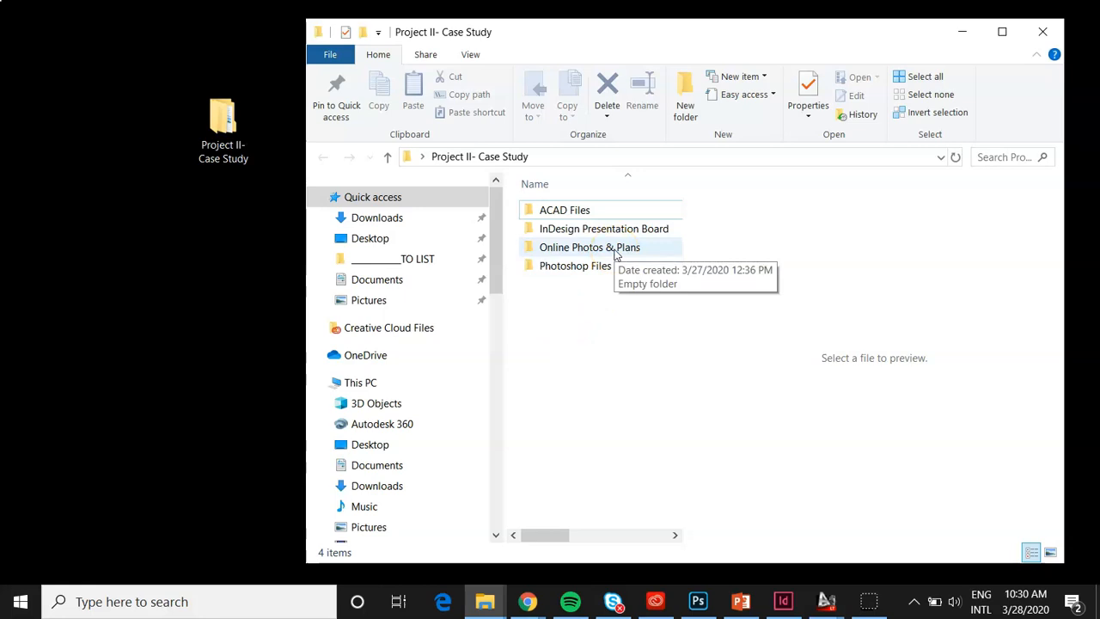
{"action": "left_click", "coordinate": [598, 275]}
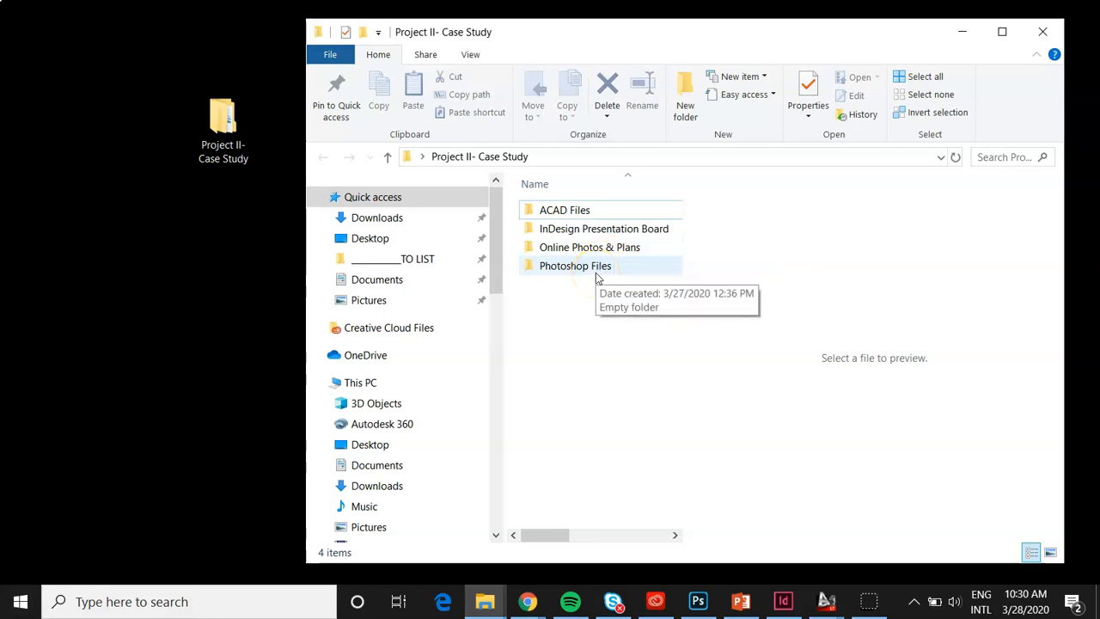
{"action": "left_click", "coordinate": [583, 332]}
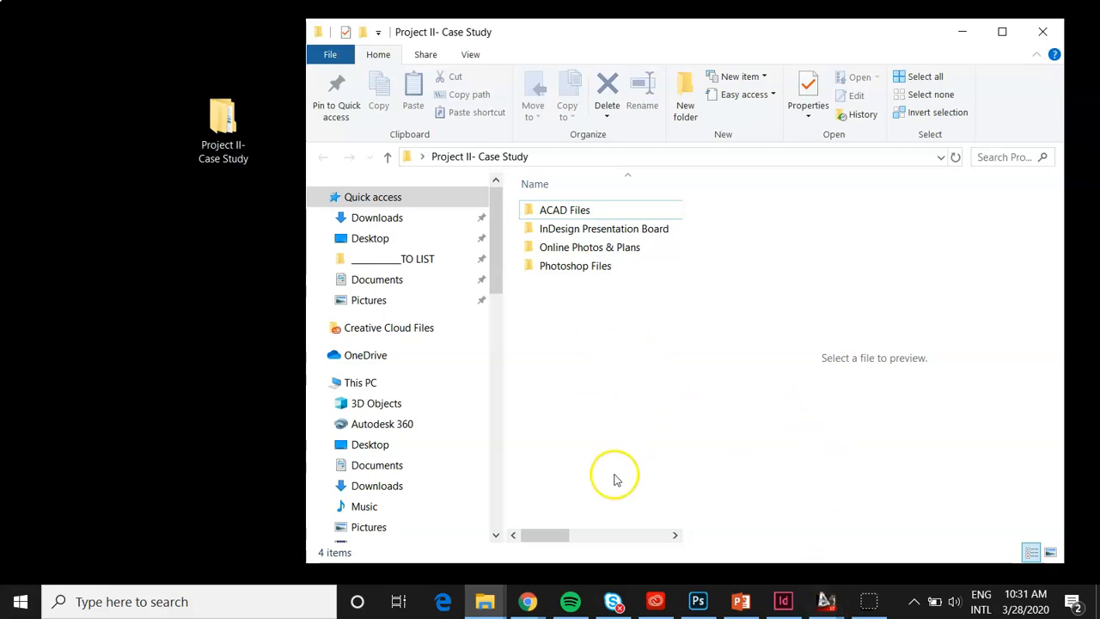
Switch to the Chrome window with the Stenhöga Office Building project on ArchDaily and look over the project page.
{"action": "left_click", "coordinate": [527, 602]}
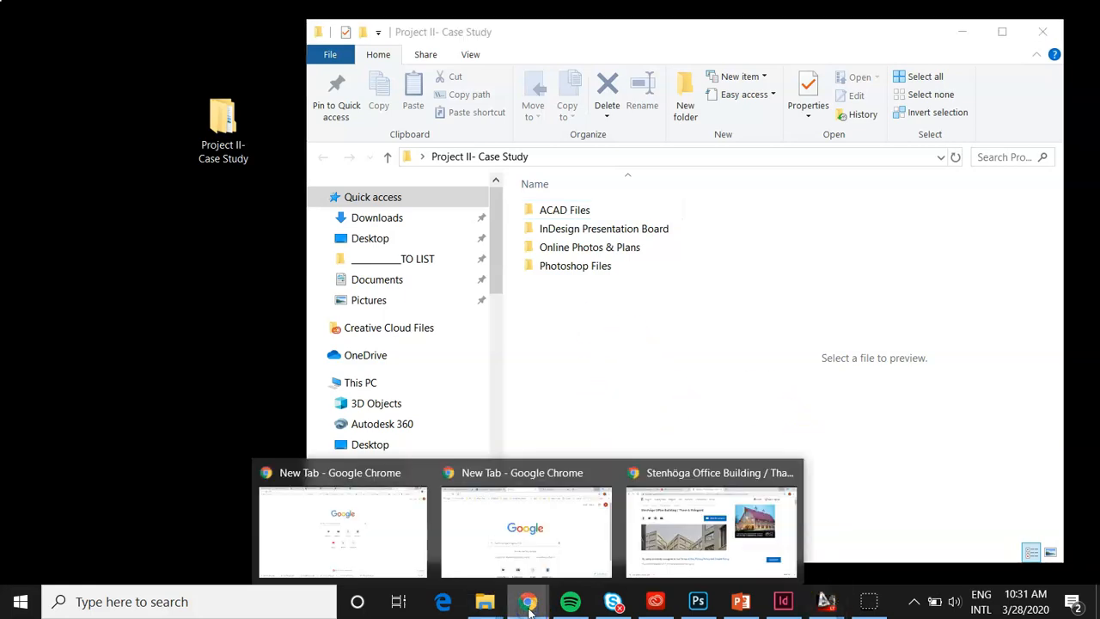
{"action": "left_click", "coordinate": [709, 533]}
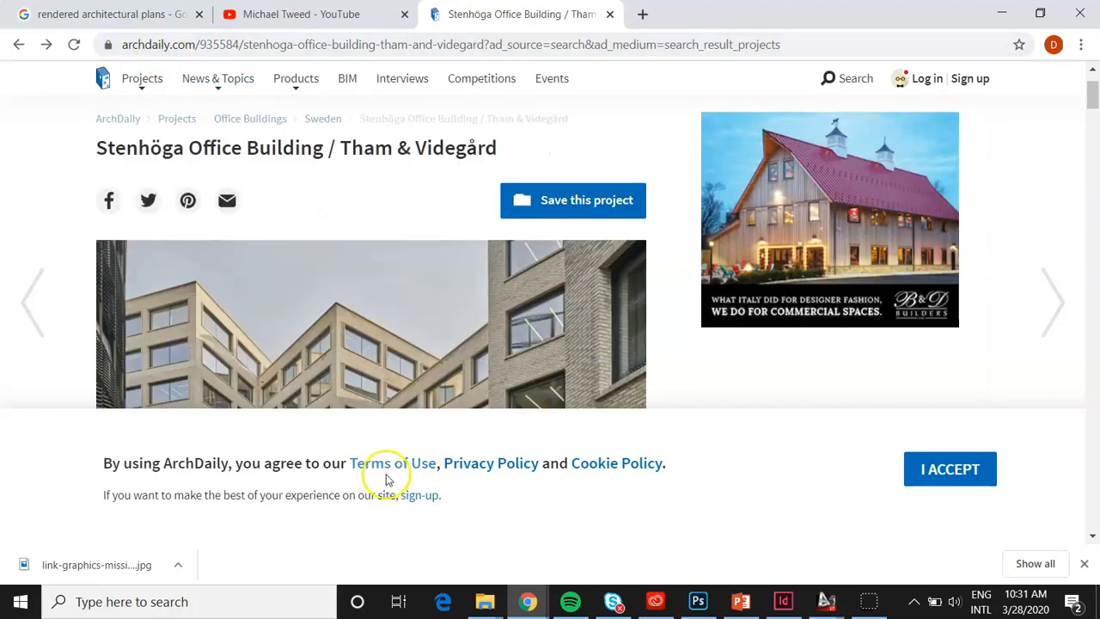
{"action": "scroll", "coordinate": [395, 455], "scroll_direction": "down", "scroll_amount": 2}
{"action": "scroll", "coordinate": [432, 302], "scroll_direction": "down", "scroll_amount": 2}
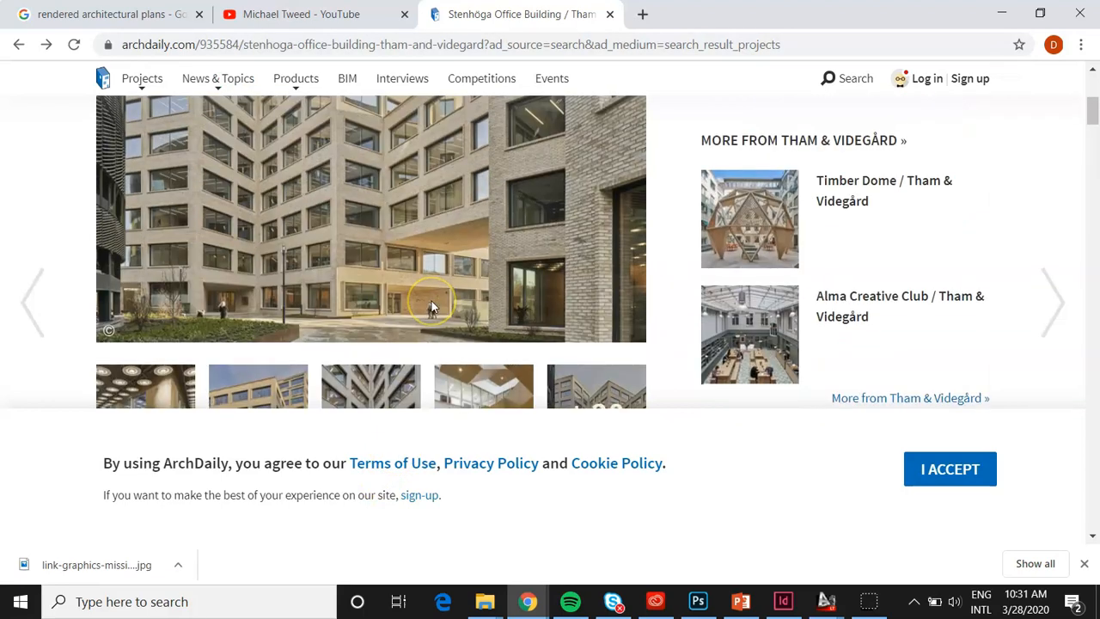
{"action": "scroll", "coordinate": [431, 307], "scroll_direction": "up", "scroll_amount": 3}
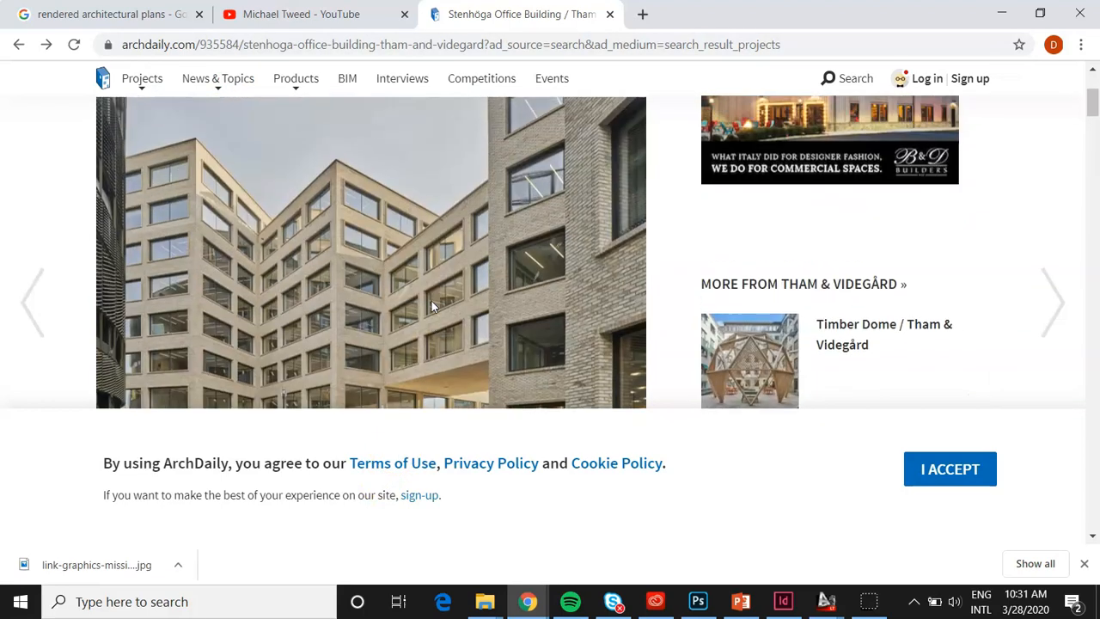
{"action": "scroll", "coordinate": [431, 307], "scroll_direction": "down", "scroll_amount": 2}
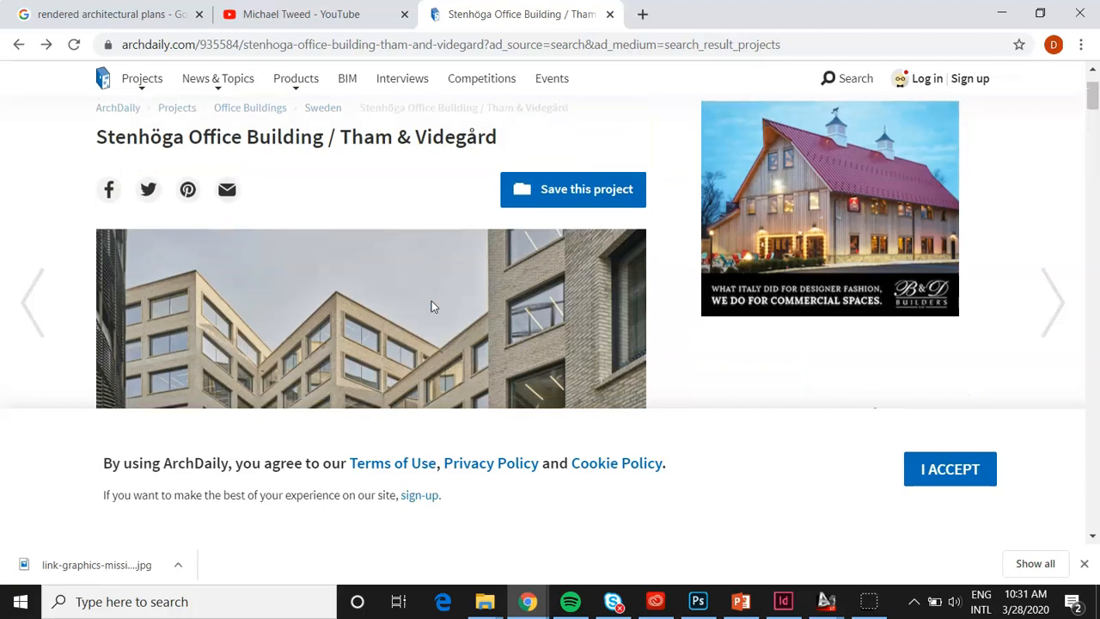
{"action": "scroll", "coordinate": [432, 307], "scroll_direction": "up", "scroll_amount": 2}
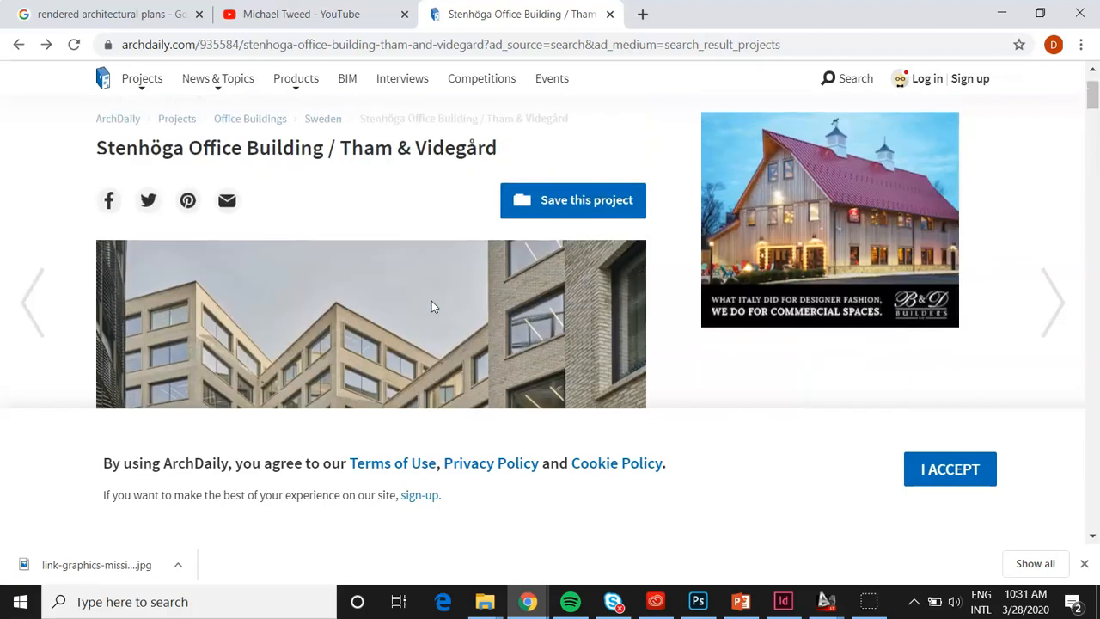
{"action": "scroll", "coordinate": [431, 306], "scroll_direction": "down", "scroll_amount": 2}
{"action": "scroll", "coordinate": [432, 306], "scroll_direction": "up", "scroll_amount": 1}
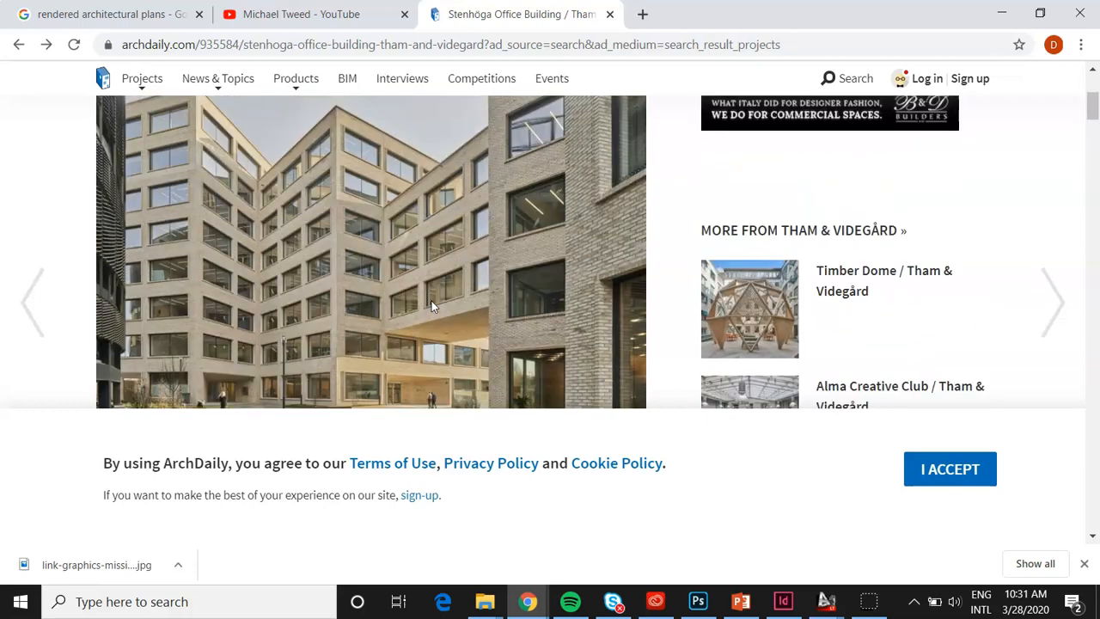
{"action": "scroll", "coordinate": [431, 307], "scroll_direction": "down", "scroll_amount": 4}
{"action": "scroll", "coordinate": [503, 245], "scroll_direction": "up", "scroll_amount": 2}
Open the Stenhöga project's image gallery and go through it to the ground floor plan, image 16 of 20.
{"action": "left_click", "coordinate": [581, 268]}
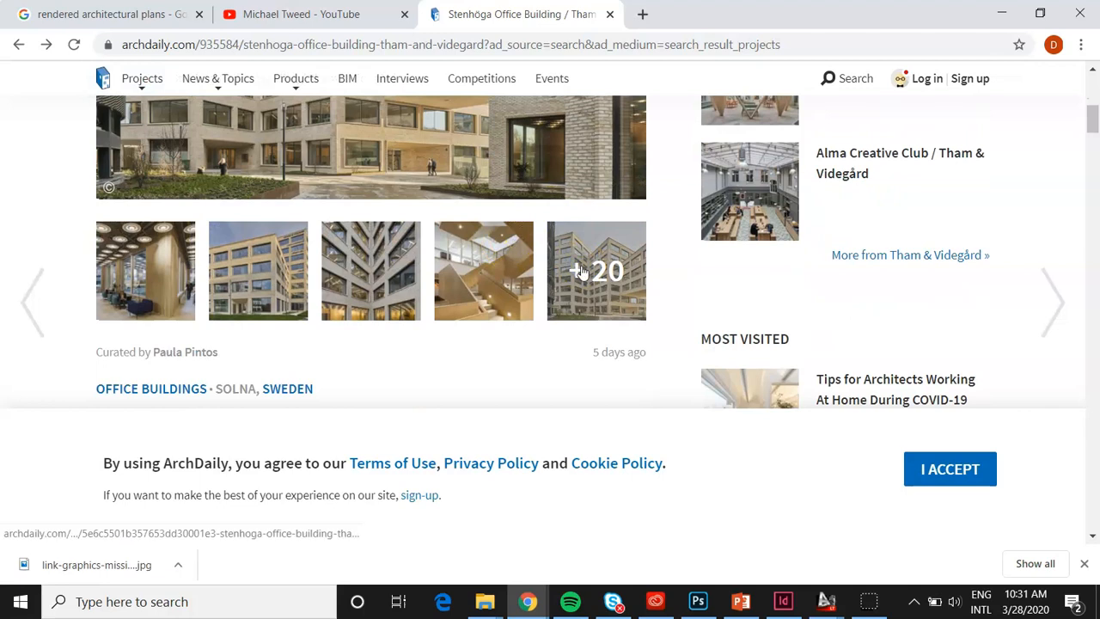
{"action": "left_click", "coordinate": [585, 272]}
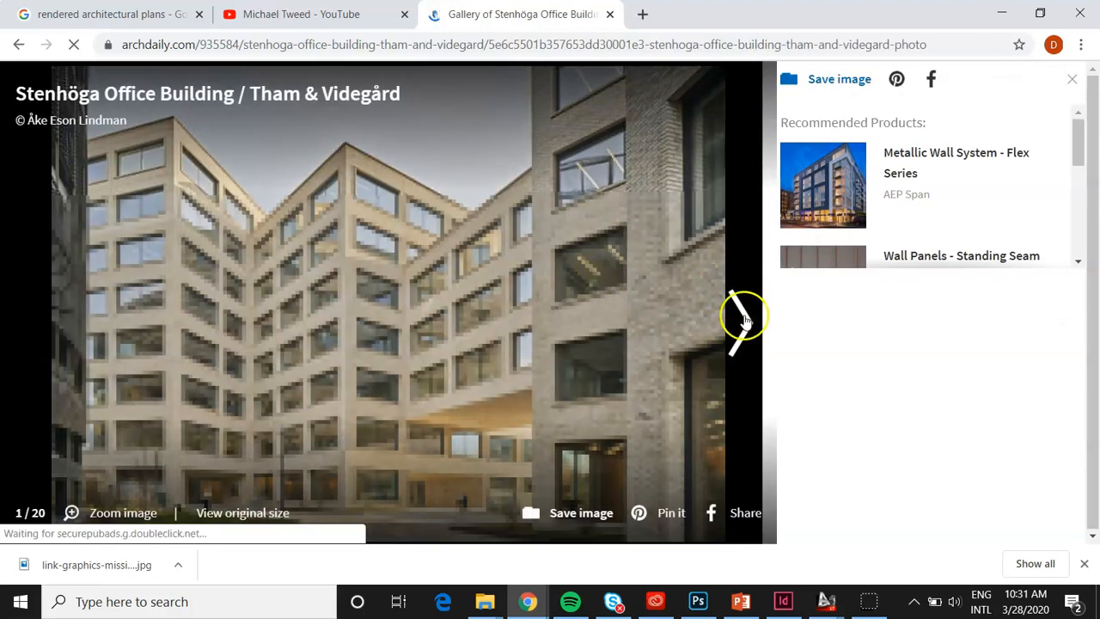
{"action": "left_click", "coordinate": [744, 319]}
{"action": "left_click", "coordinate": [745, 319]}
{"action": "left_click", "coordinate": [744, 319]}
{"action": "left_click", "coordinate": [744, 319]}
{"action": "left_click", "coordinate": [744, 319]}
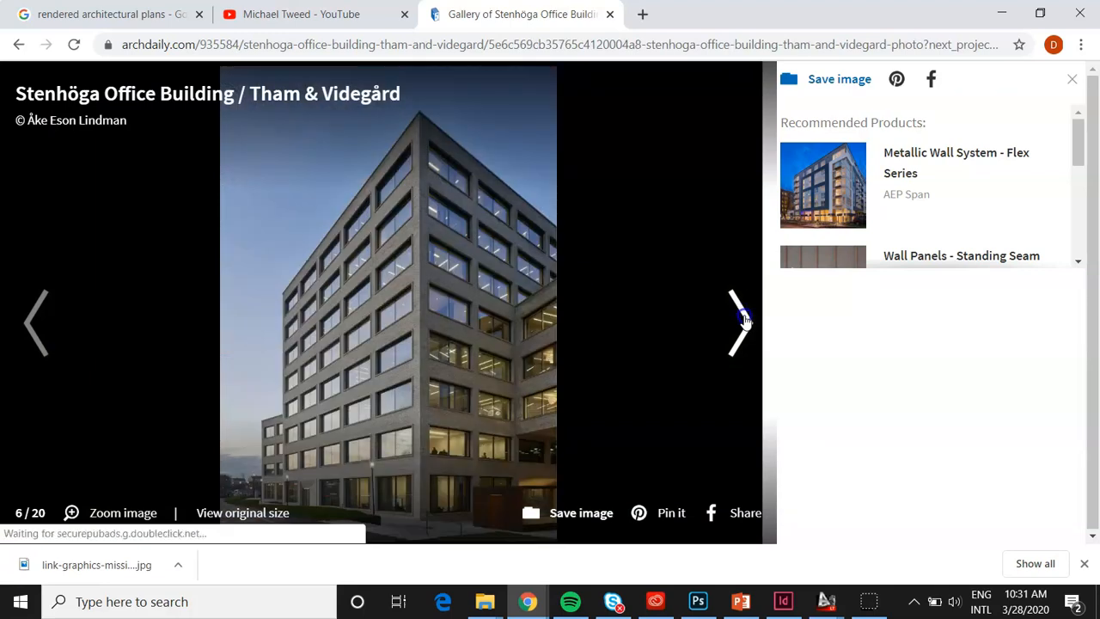
{"action": "left_click", "coordinate": [745, 319]}
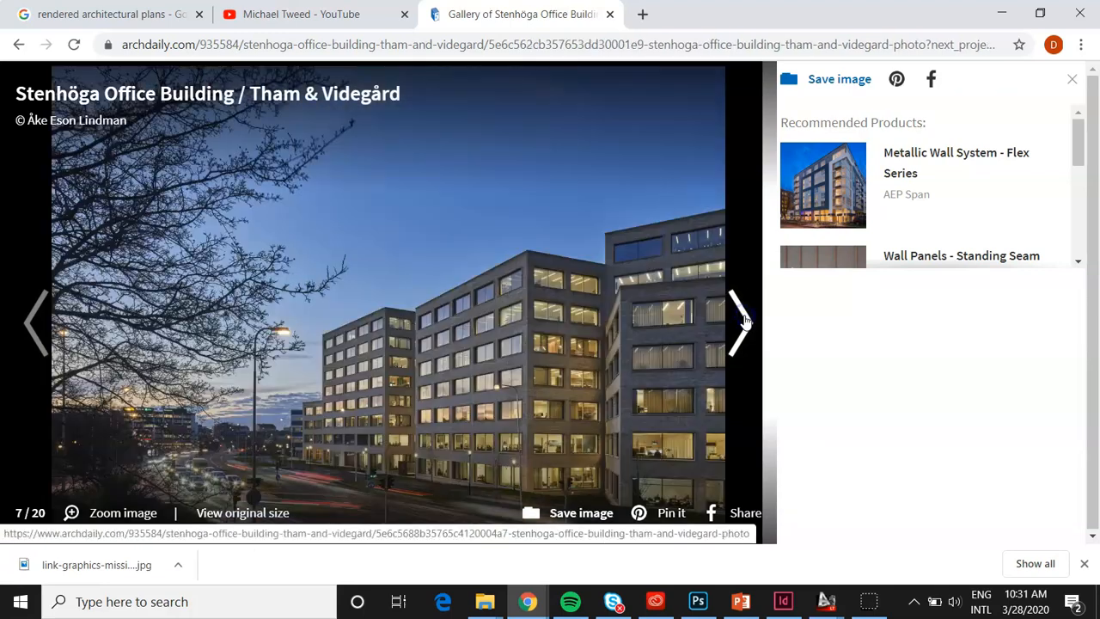
{"action": "left_click", "coordinate": [744, 319]}
{"action": "left_click", "coordinate": [744, 319]}
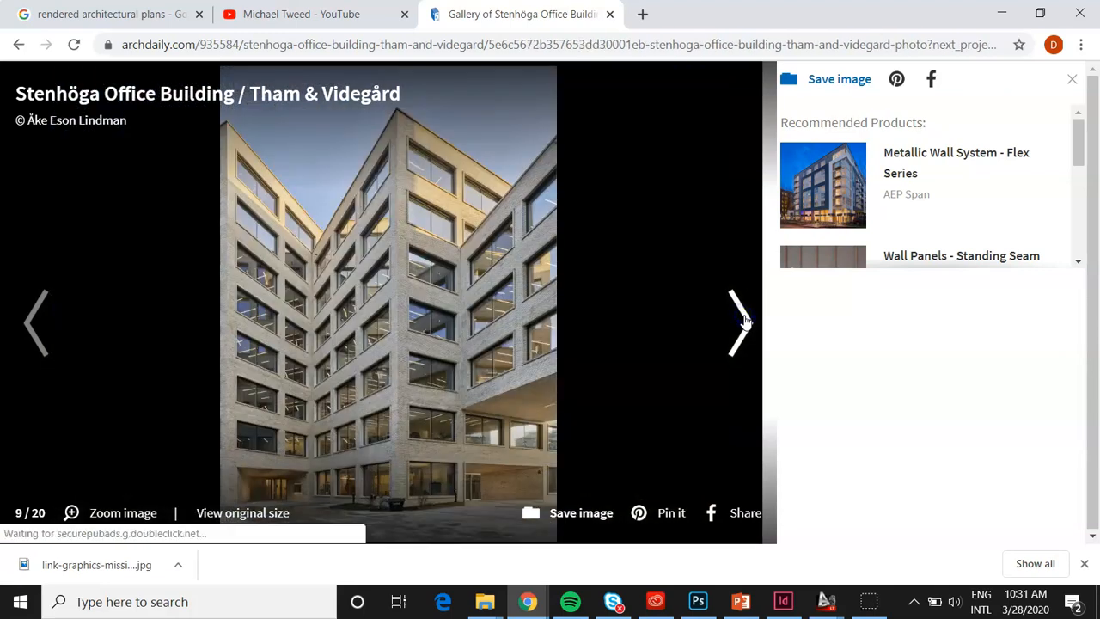
{"action": "left_click", "coordinate": [745, 319]}
{"action": "left_click", "coordinate": [745, 319]}
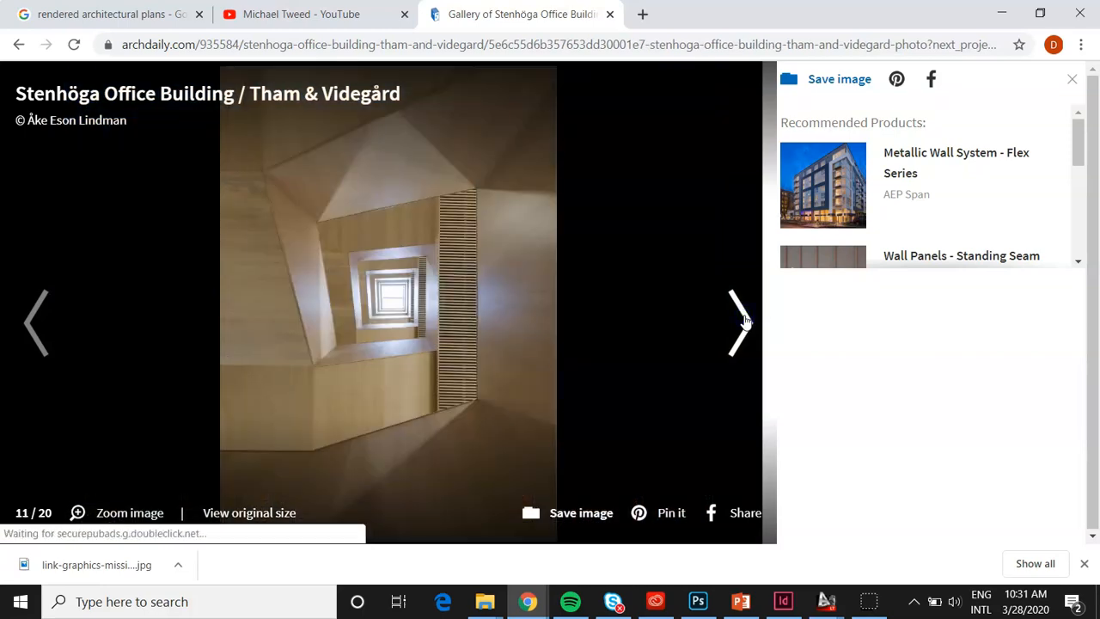
{"action": "left_click", "coordinate": [745, 319]}
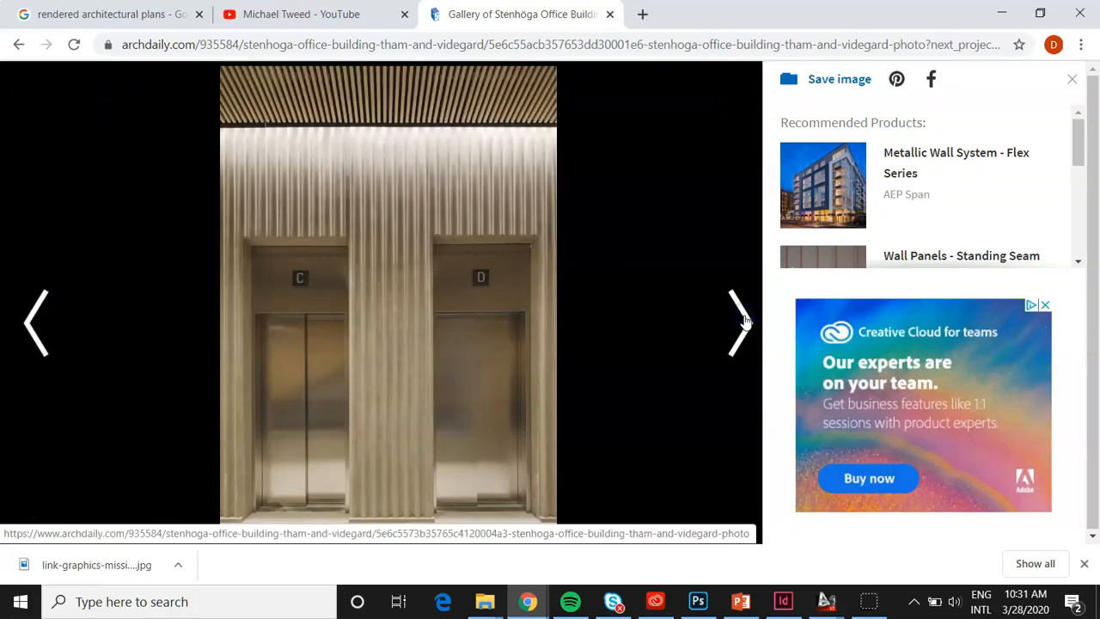
{"action": "left_click", "coordinate": [744, 319]}
{"action": "left_click", "coordinate": [744, 319]}
{"action": "left_click", "coordinate": [744, 319]}
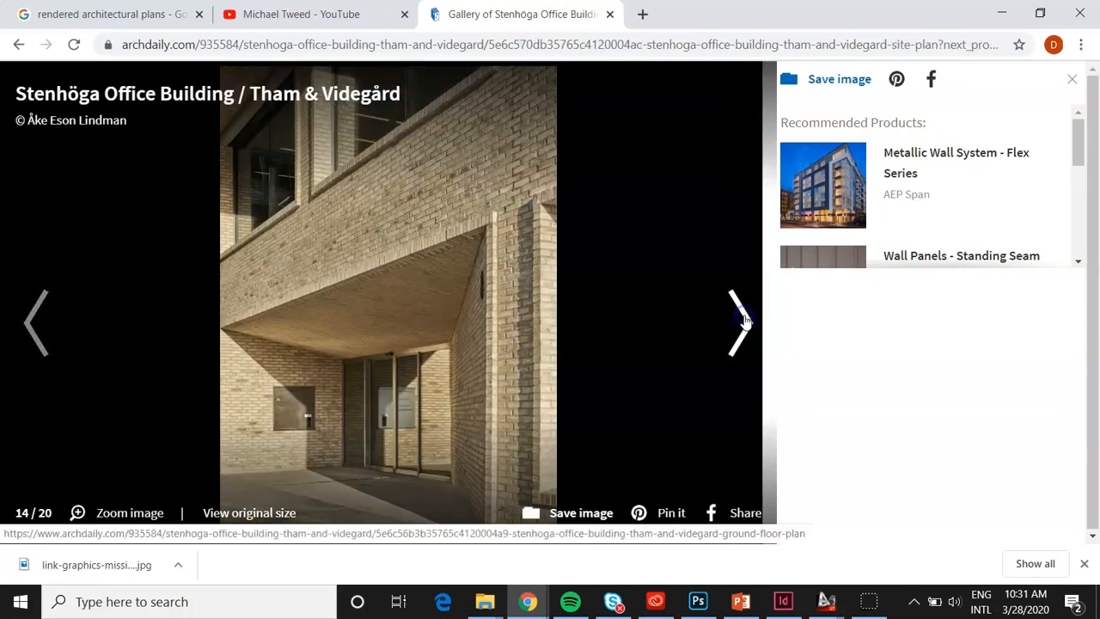
{"action": "left_click", "coordinate": [745, 319]}
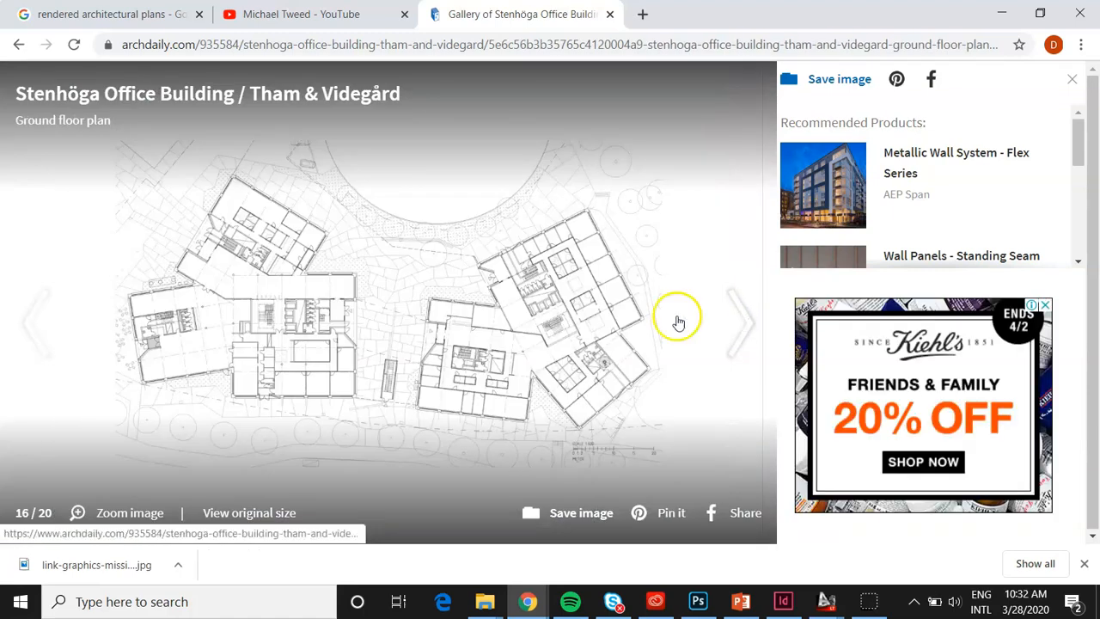
Save the ground floor plan image to the Desktop as a JPEG named a_Plan_Entrance_level_Stenhöga_T_V.
{"action": "right_click", "coordinate": [374, 290]}
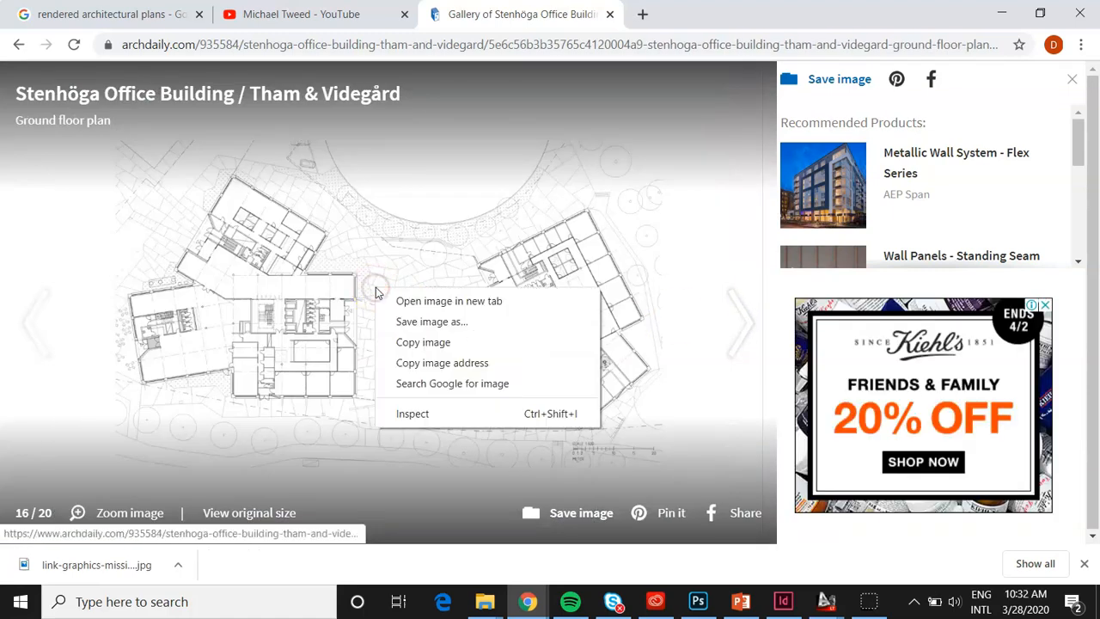
{"action": "left_click", "coordinate": [436, 325]}
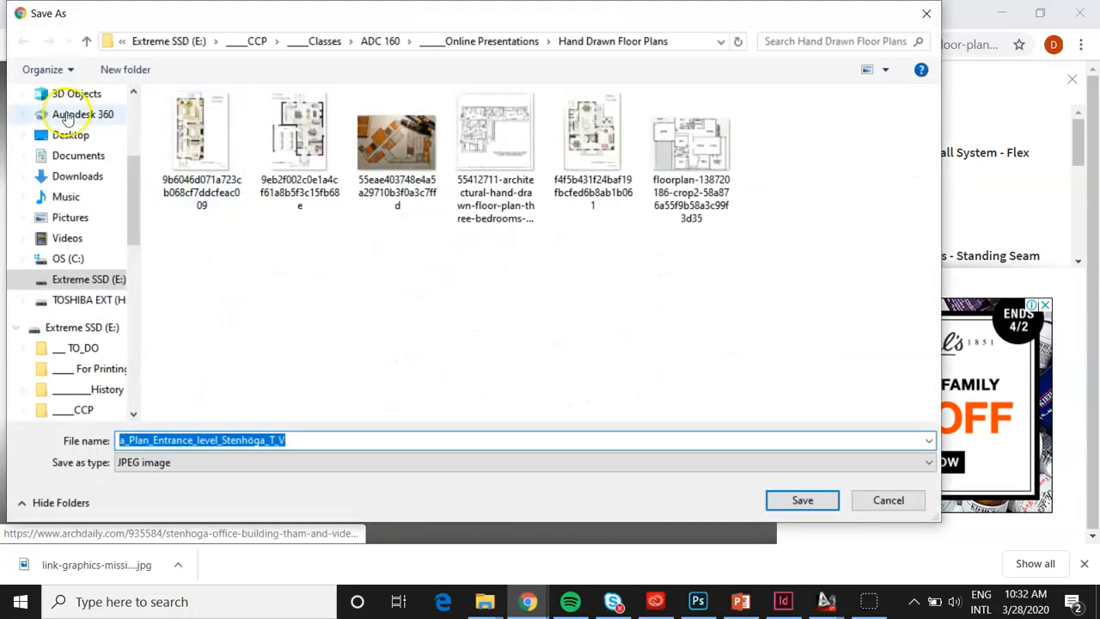
{"action": "left_click", "coordinate": [70, 135]}
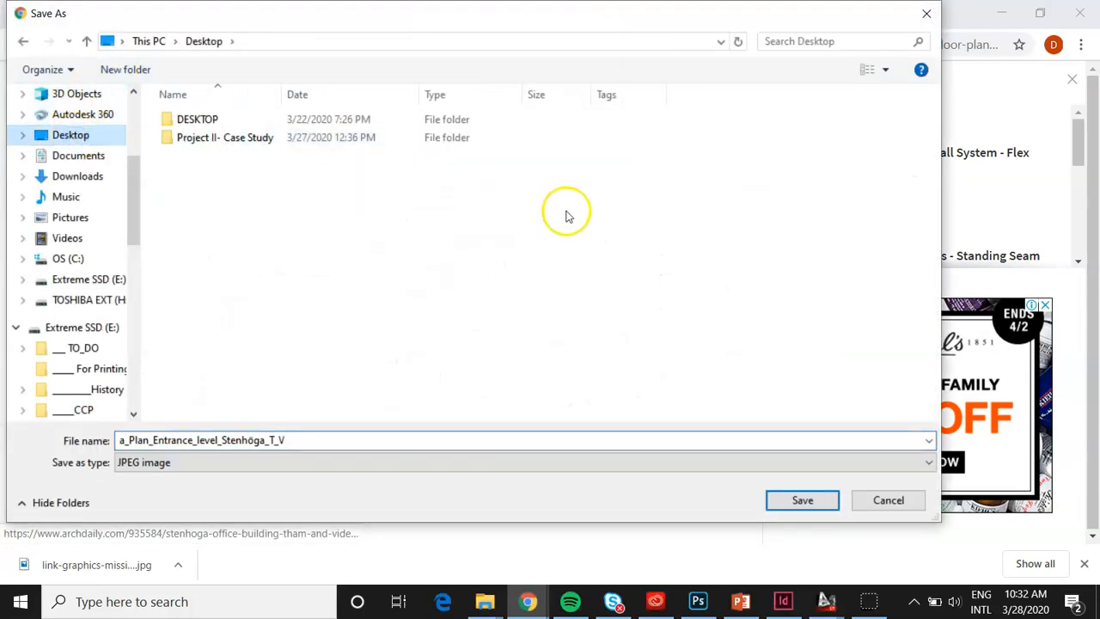
{"action": "left_click", "coordinate": [799, 501]}
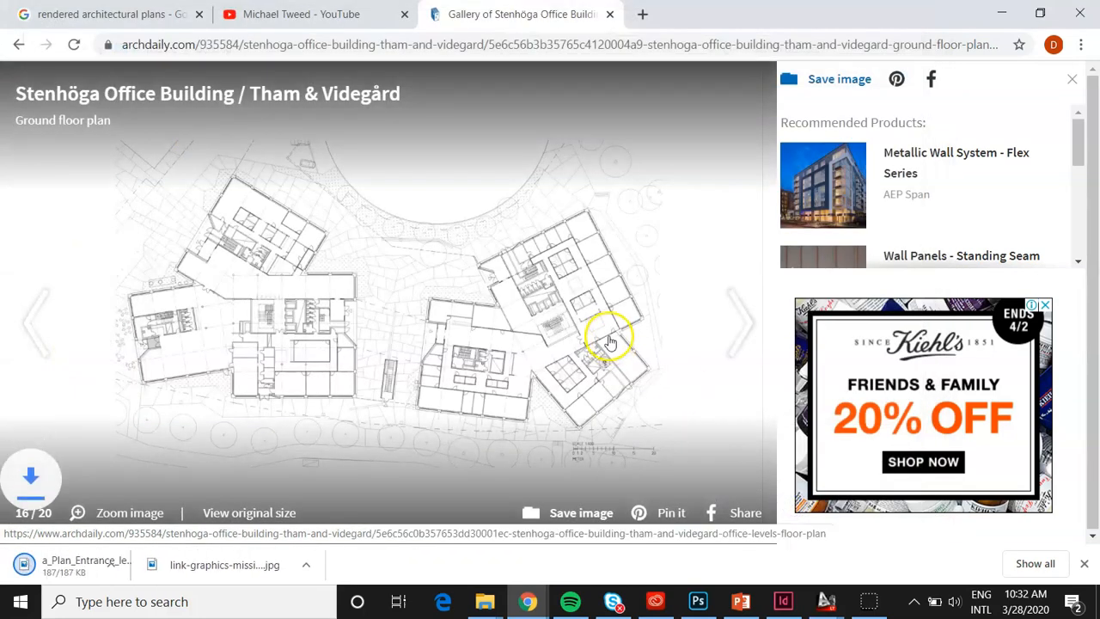
Minimize the browser, switch to the AutoCAD drawing Residence_Plans.dwg and maximize its window.
{"action": "left_click", "coordinate": [1001, 14]}
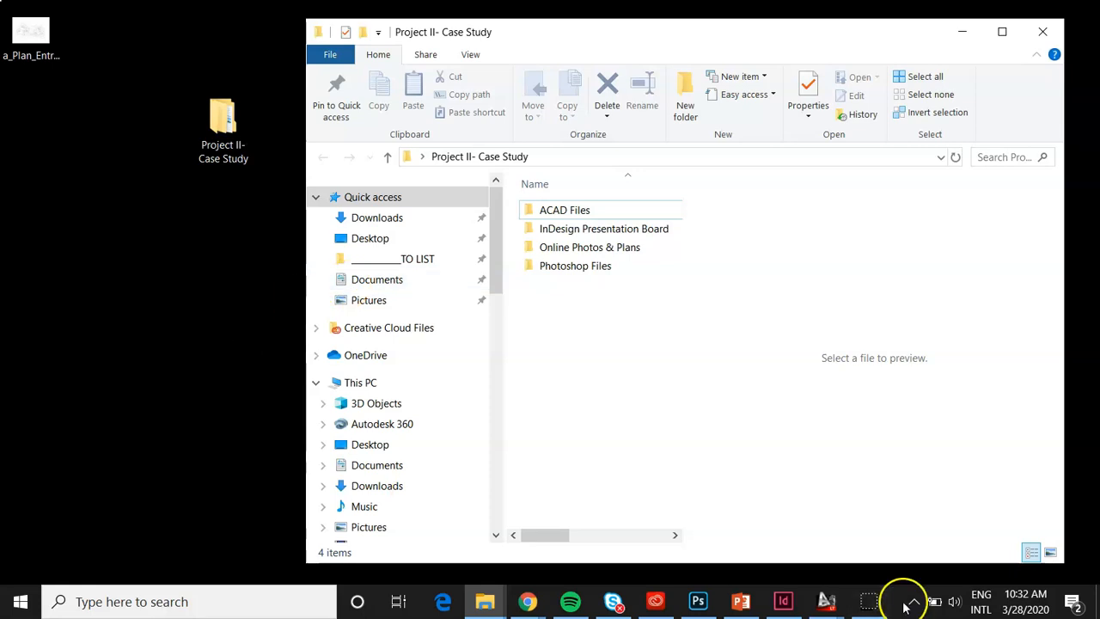
{"action": "left_click", "coordinate": [825, 599]}
{"action": "left_click", "coordinate": [883, 533]}
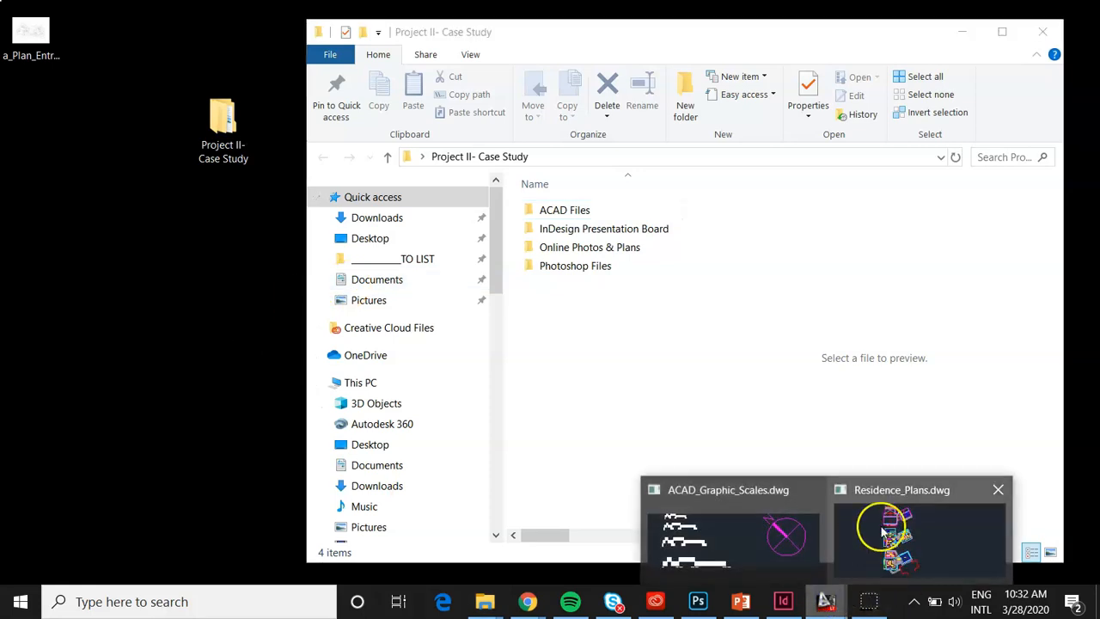
{"action": "left_click", "coordinate": [873, 530]}
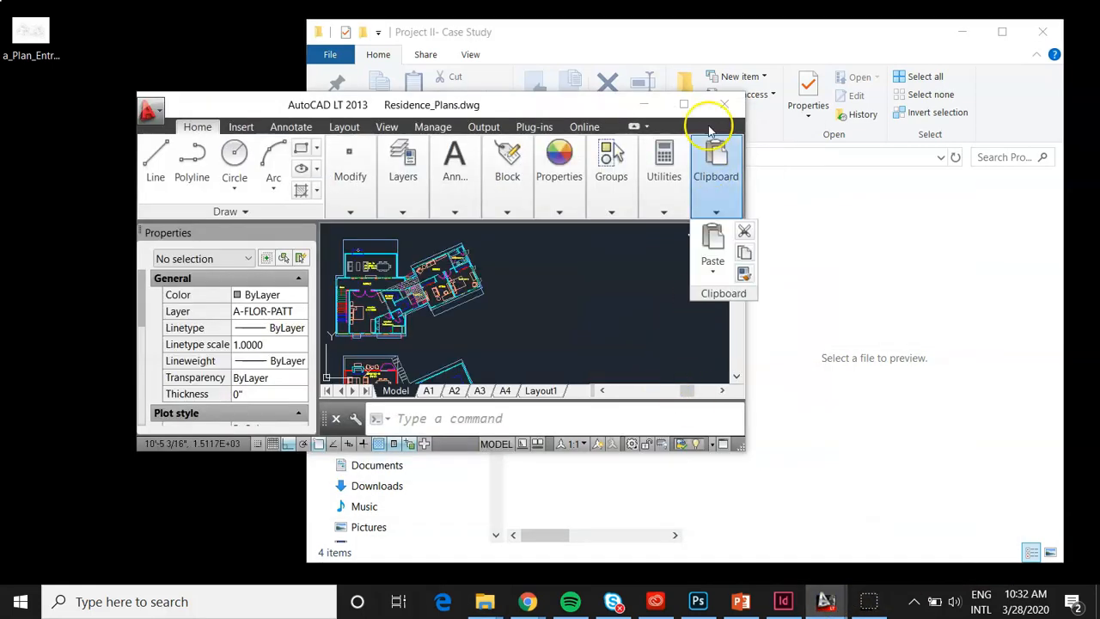
{"action": "left_click", "coordinate": [683, 104]}
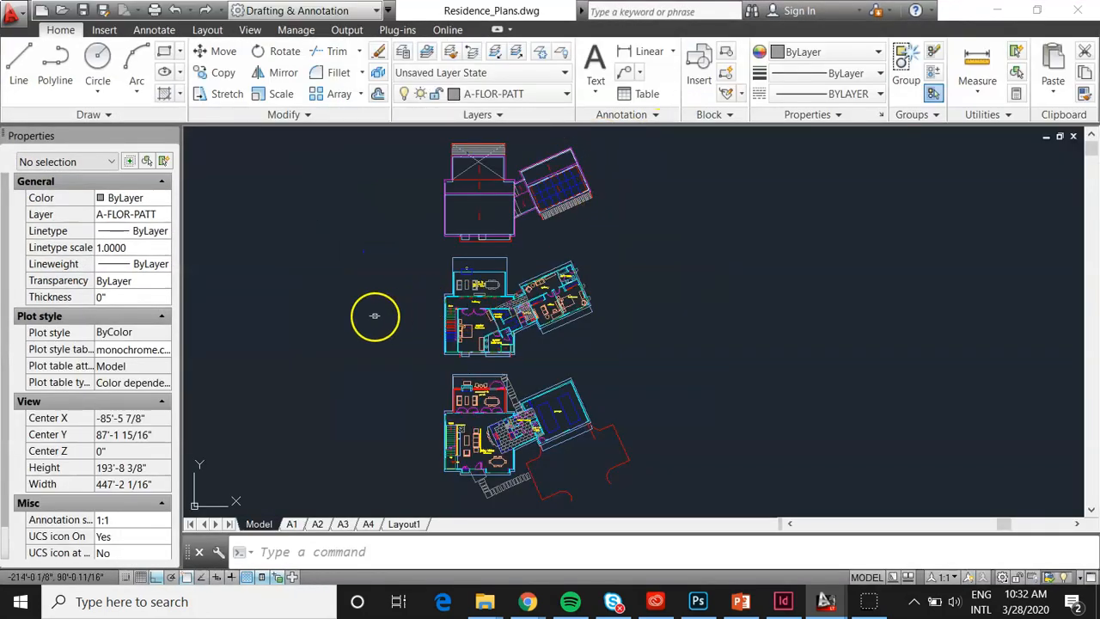
Choose a_Plan_Entrance_level_Stenhöga_T_V from the Desktop as the image file to attach to the drawing.
{"action": "scroll", "coordinate": [375, 315], "scroll_direction": "down", "scroll_amount": 1}
{"action": "scroll", "coordinate": [482, 314], "scroll_direction": "up", "scroll_amount": 1}
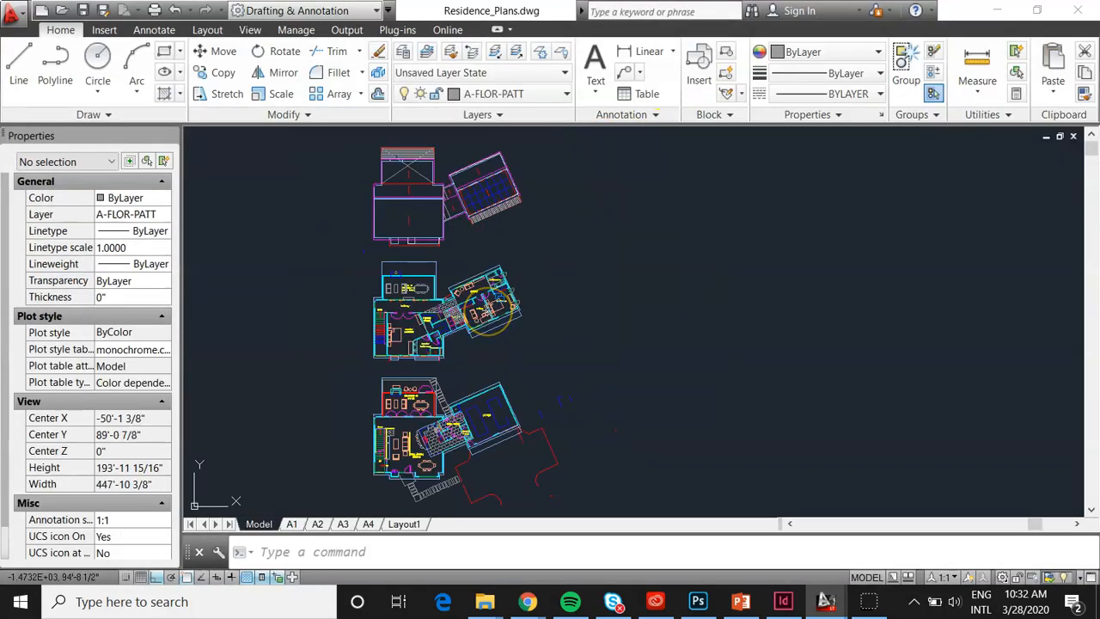
{"action": "scroll", "coordinate": [339, 307], "scroll_direction": "down", "scroll_amount": 1}
{"action": "scroll", "coordinate": [616, 313], "scroll_direction": "up", "scroll_amount": 1}
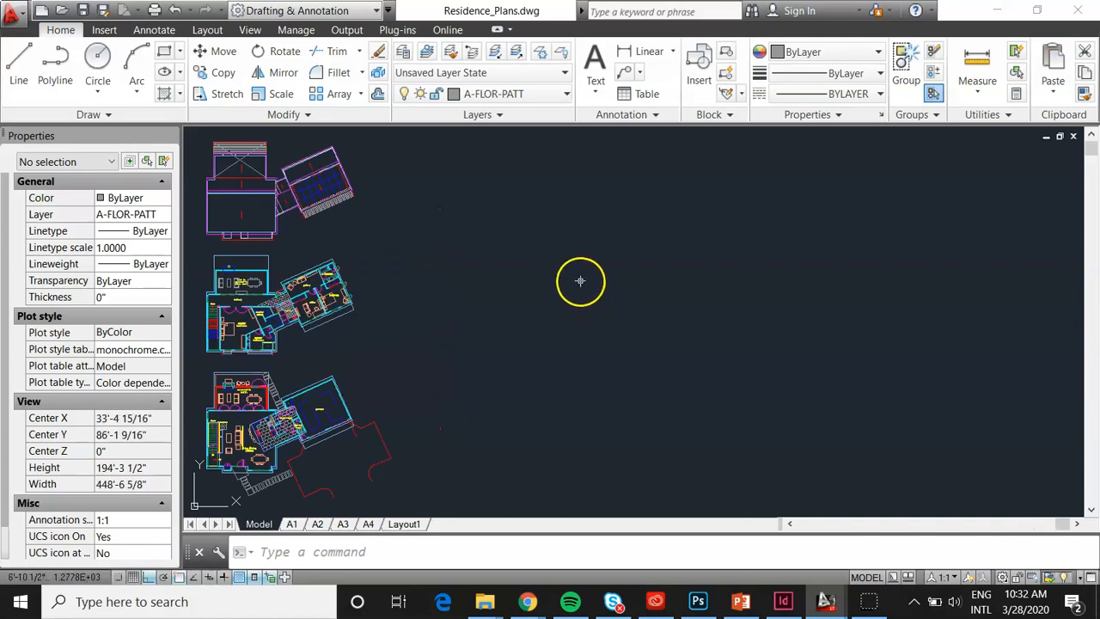
{"action": "left_click", "coordinate": [105, 30]}
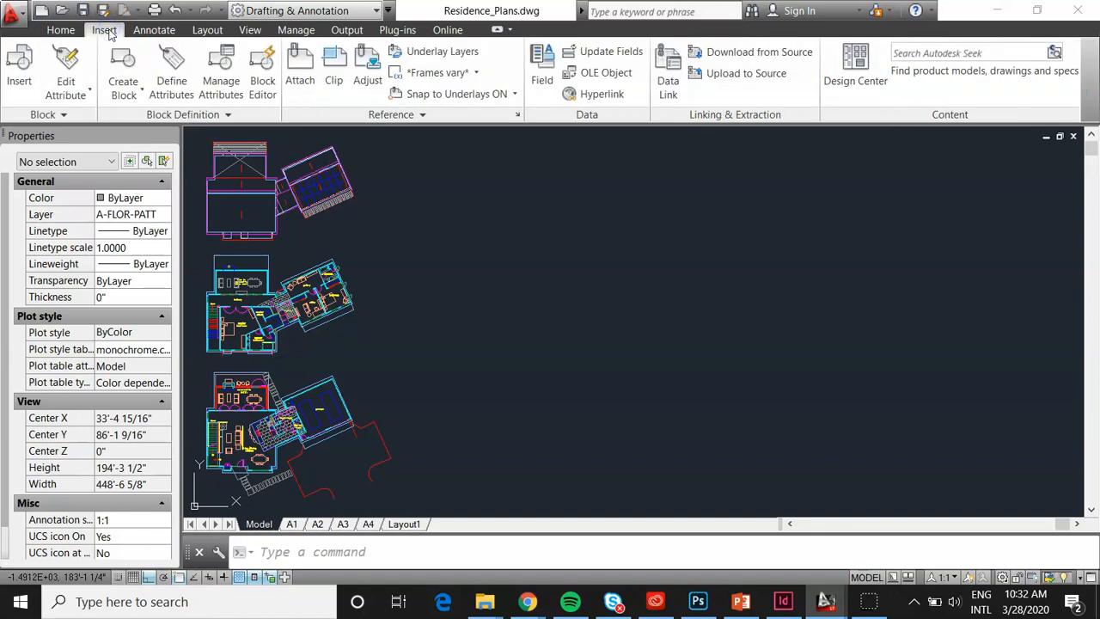
{"action": "left_click", "coordinate": [301, 77]}
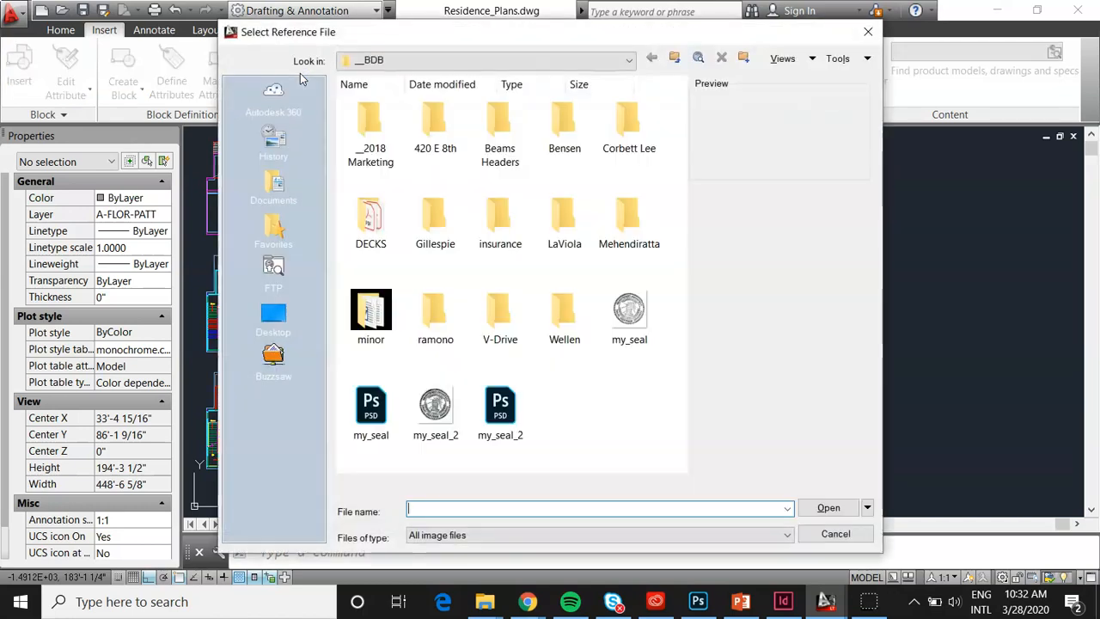
{"action": "left_click", "coordinate": [272, 316]}
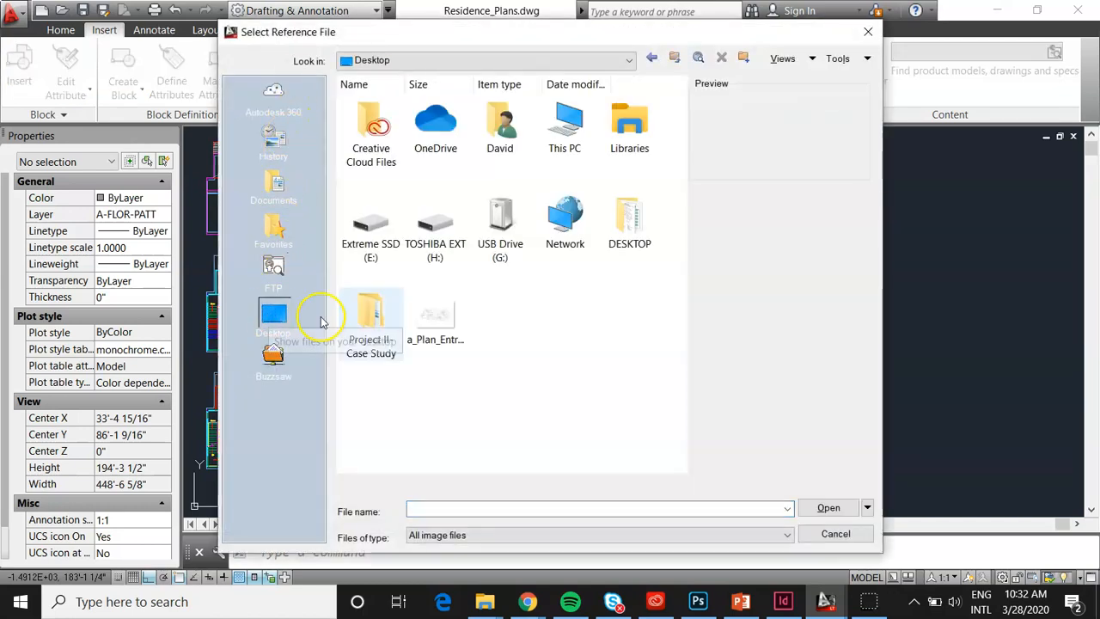
{"action": "double_click", "coordinate": [442, 312]}
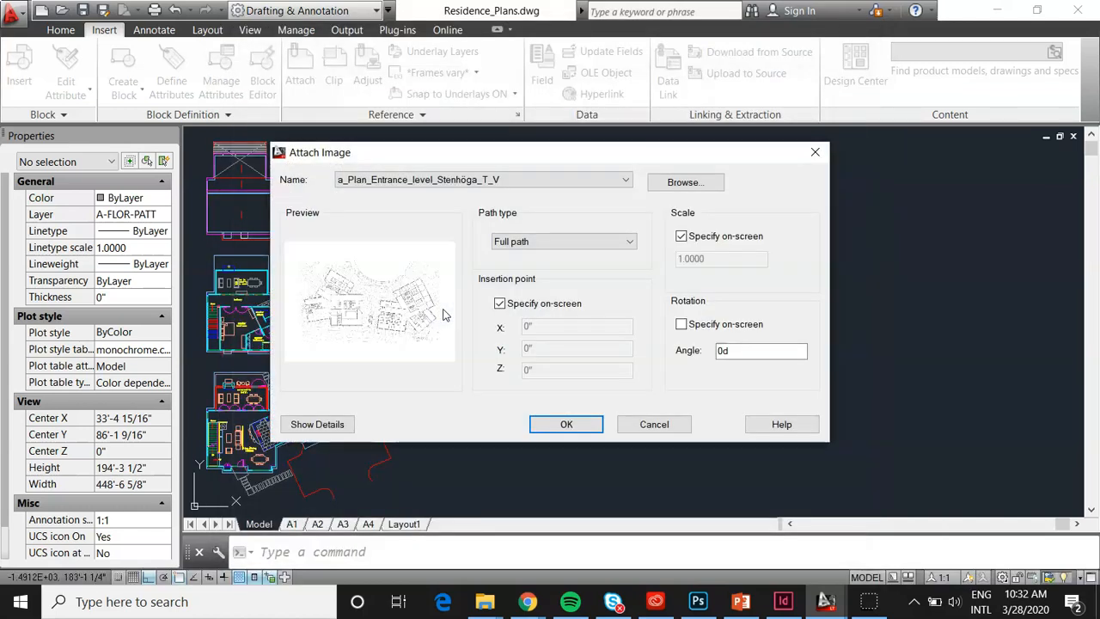
Insert the image at a freely picked point in the empty area beside the residence plans and pick its scale on screen.
{"action": "left_click", "coordinate": [563, 422]}
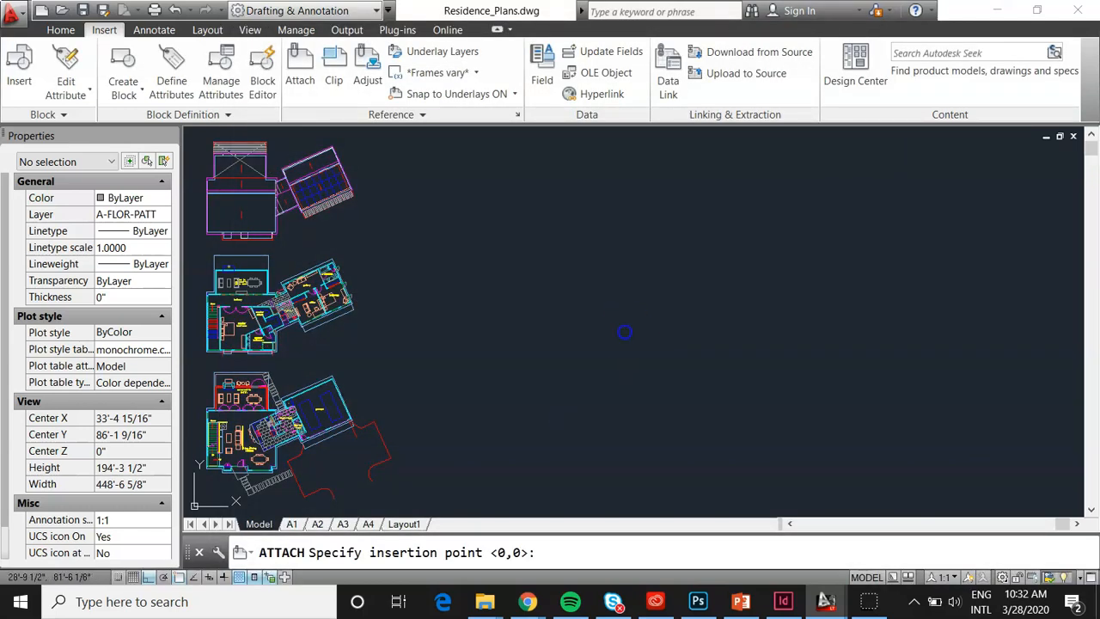
{"action": "left_click", "coordinate": [625, 332]}
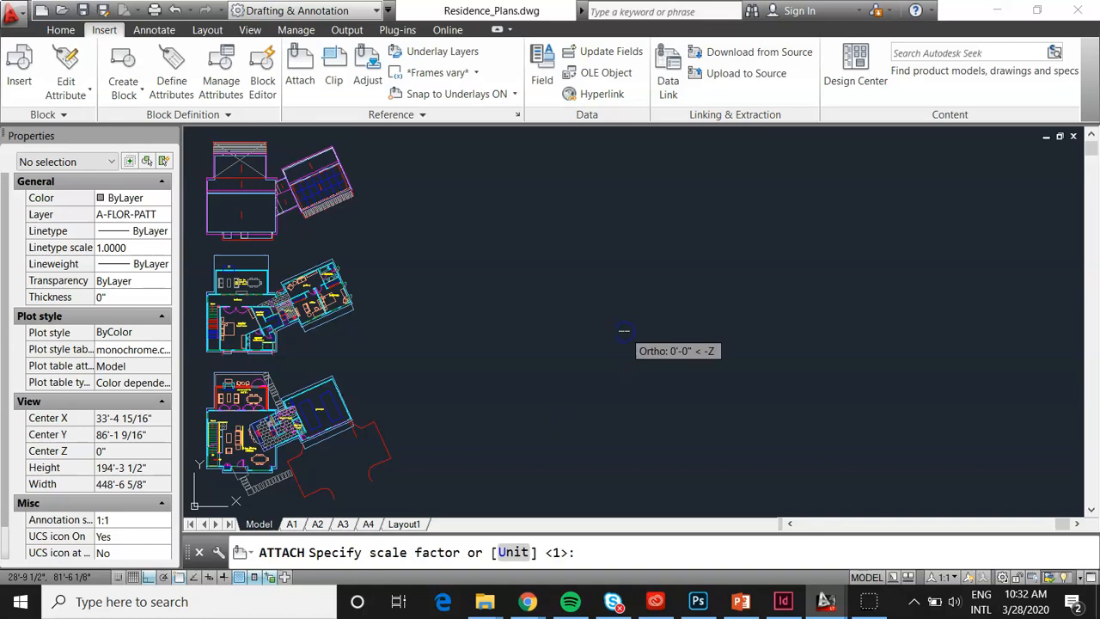
{"action": "left_click", "coordinate": [523, 433]}
Save the drawing with the attached plan image and close it.
{"action": "scroll", "coordinate": [701, 310], "scroll_direction": "up", "scroll_amount": 4}
{"action": "scroll", "coordinate": [662, 262], "scroll_direction": "up", "scroll_amount": 4}
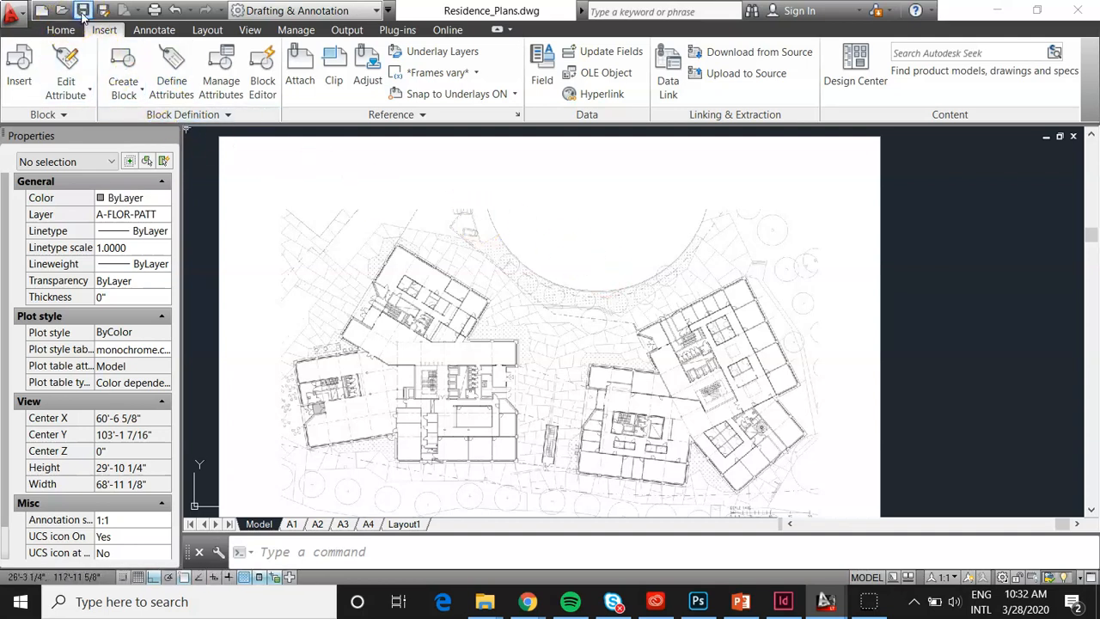
{"action": "left_click", "coordinate": [16, 12]}
{"action": "left_click", "coordinate": [54, 423]}
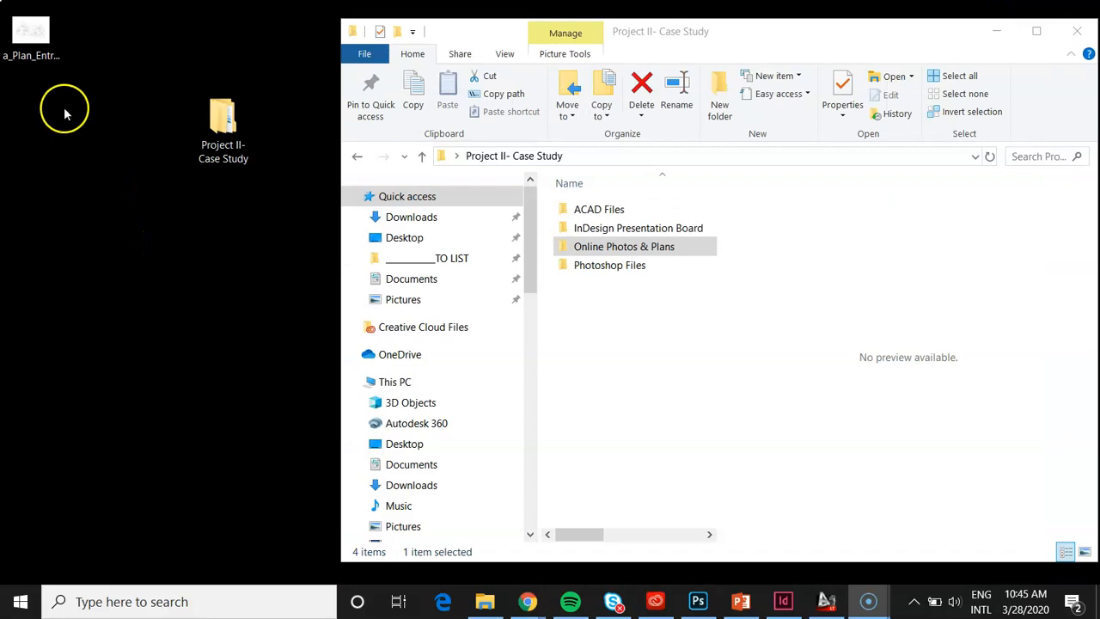
Move the a_Plan_Entrance_level_Stenhöga_T_V image from the Desktop into Project II- Case Study, inside its Online Photos & Plans folder.
{"action": "double_click", "coordinate": [44, 37]}
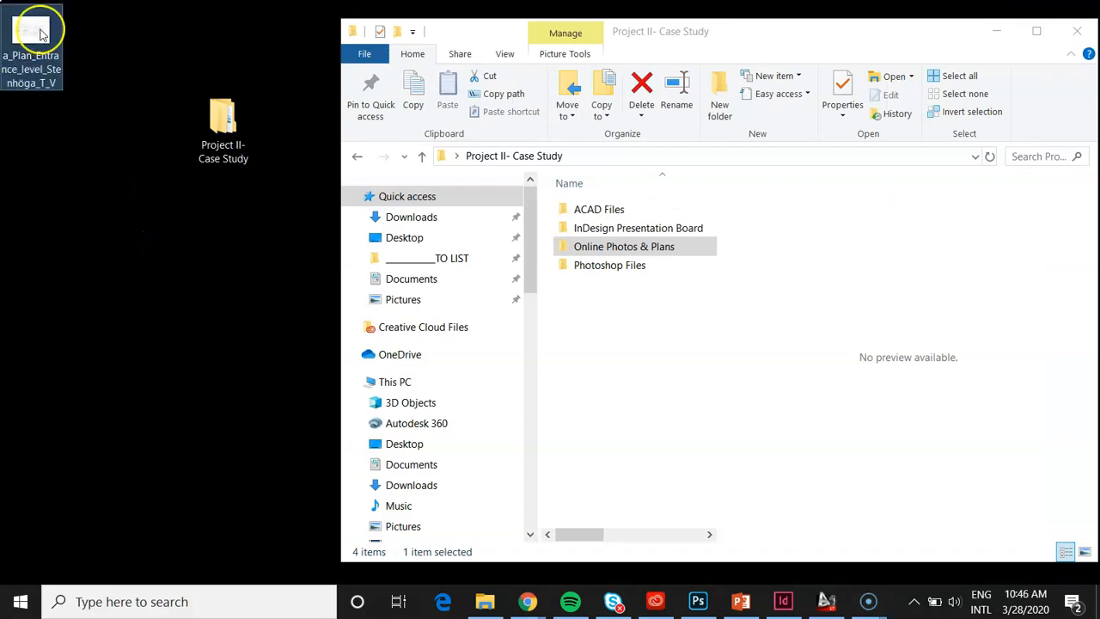
{"action": "left_click_drag", "start_coordinate": [45, 36], "coordinate": [239, 122]}
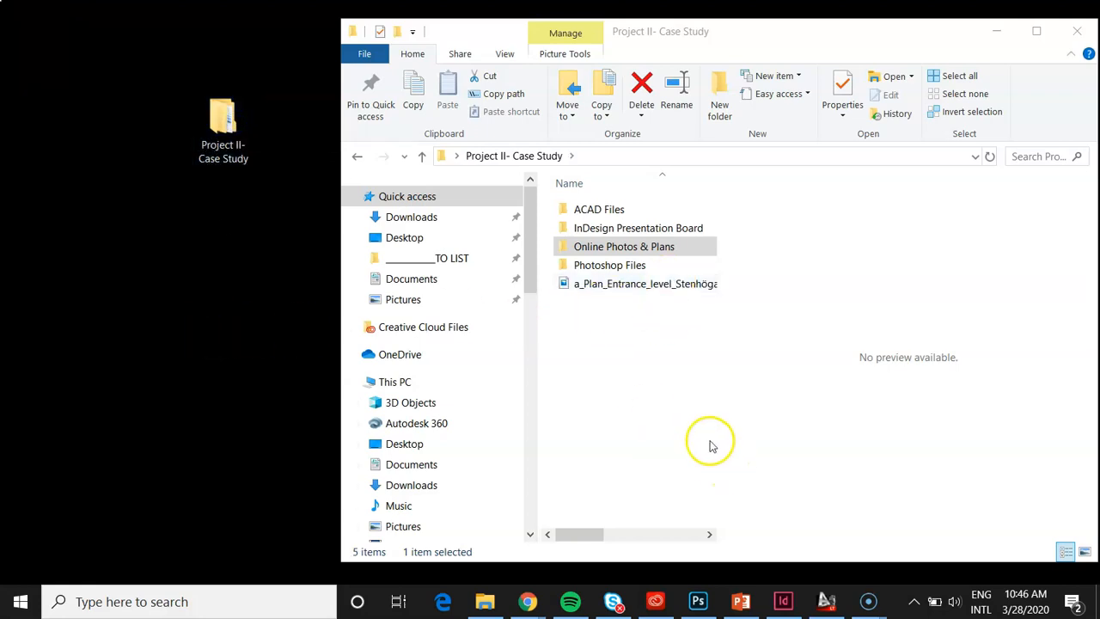
{"action": "left_click", "coordinate": [622, 287]}
{"action": "left_click_drag", "start_coordinate": [619, 284], "coordinate": [671, 252]}
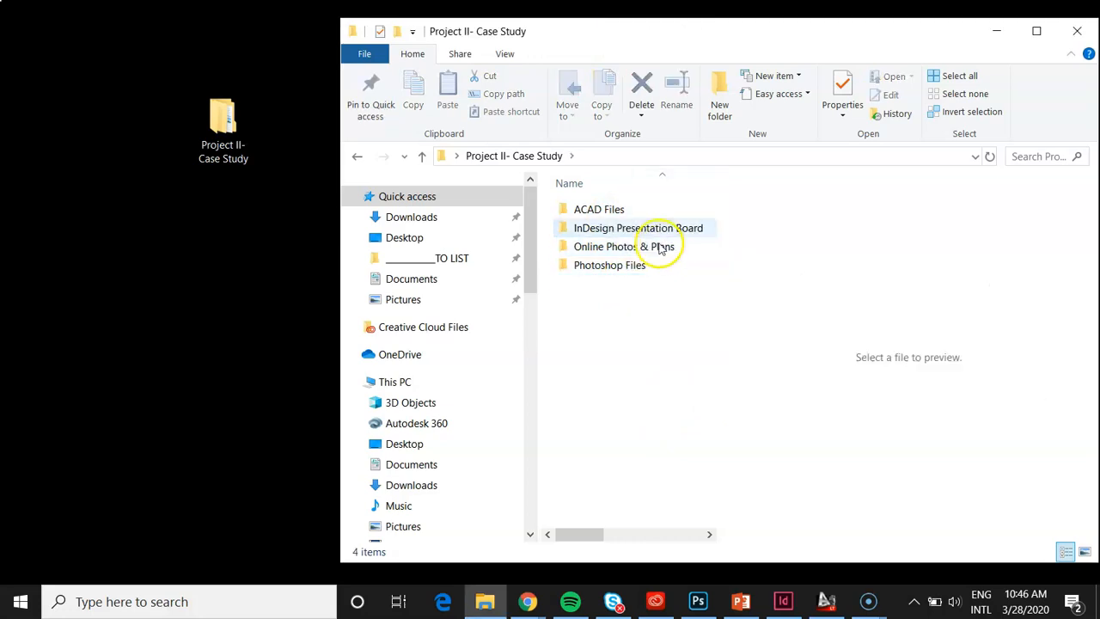
Open the Residence_Plans drawing from the ACAD Files folder of Project II- Case Study.
{"action": "double_click", "coordinate": [621, 211]}
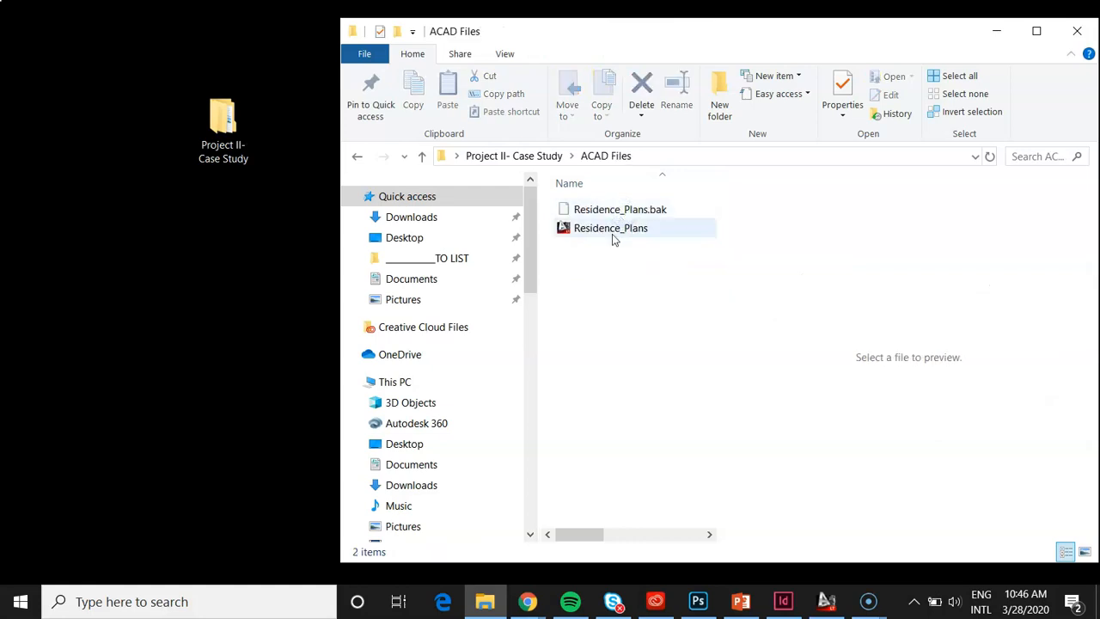
{"action": "double_click", "coordinate": [612, 229]}
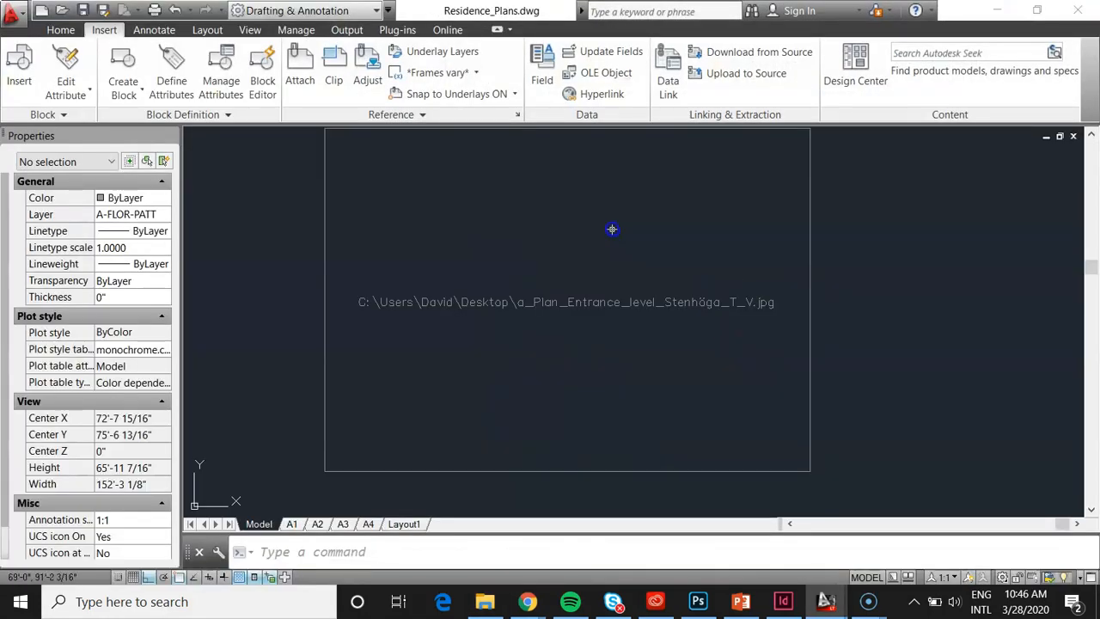
{"action": "scroll", "coordinate": [598, 335], "scroll_direction": "down", "scroll_amount": 1}
{"action": "scroll", "coordinate": [579, 290], "scroll_direction": "up", "scroll_amount": 1}
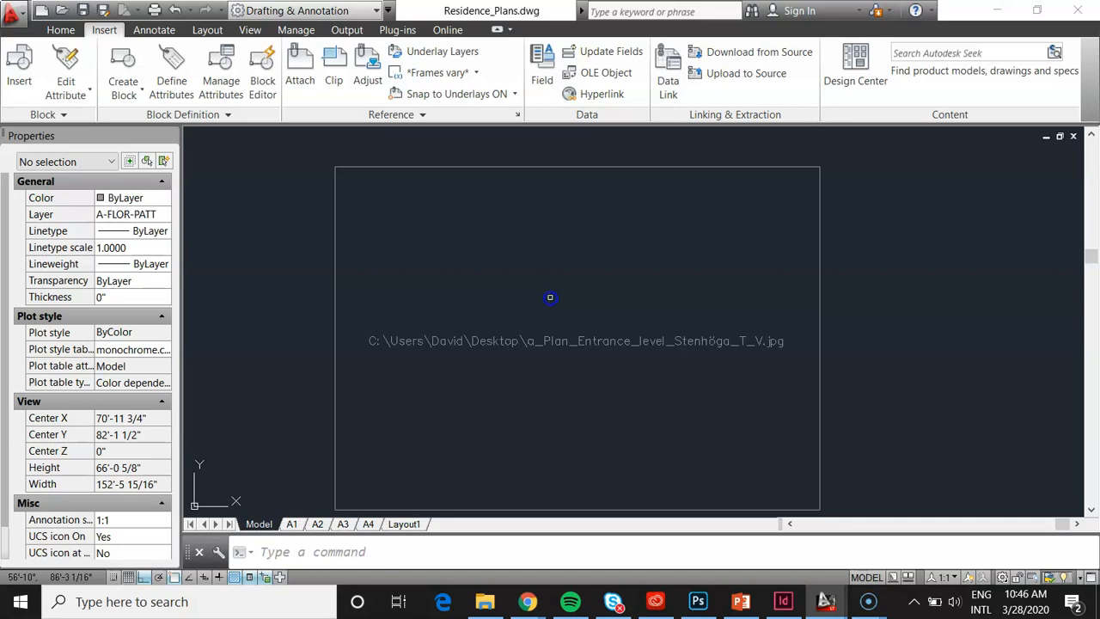
Run XREF and check the status of the plan image's reference against its frame in the drawing.
{"action": "type", "text": "Xr"}
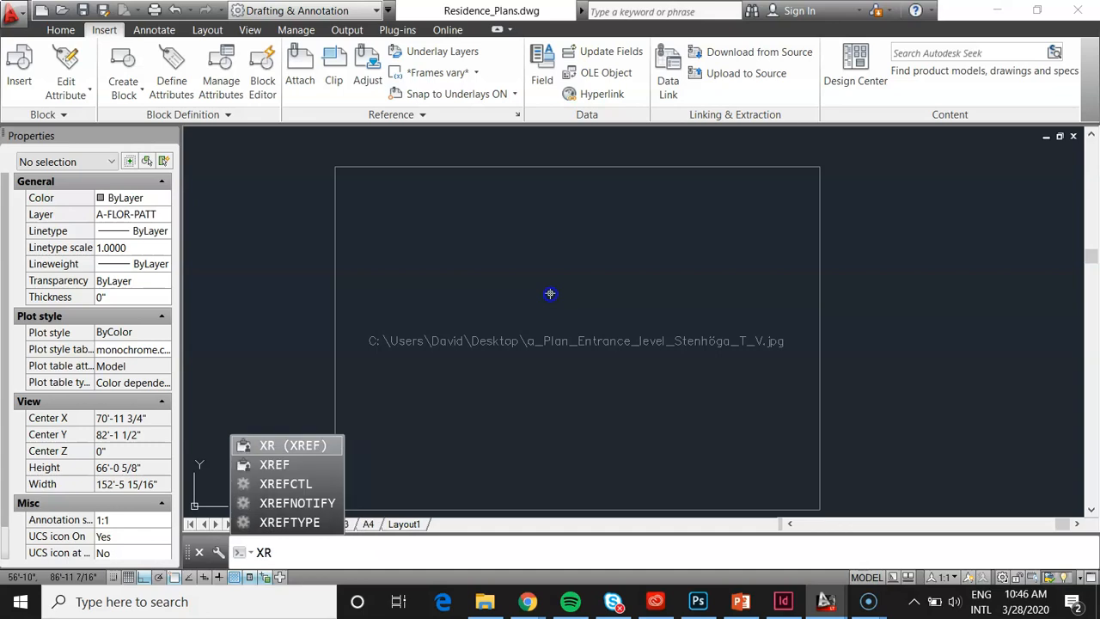
{"action": "key", "text": "Return"}
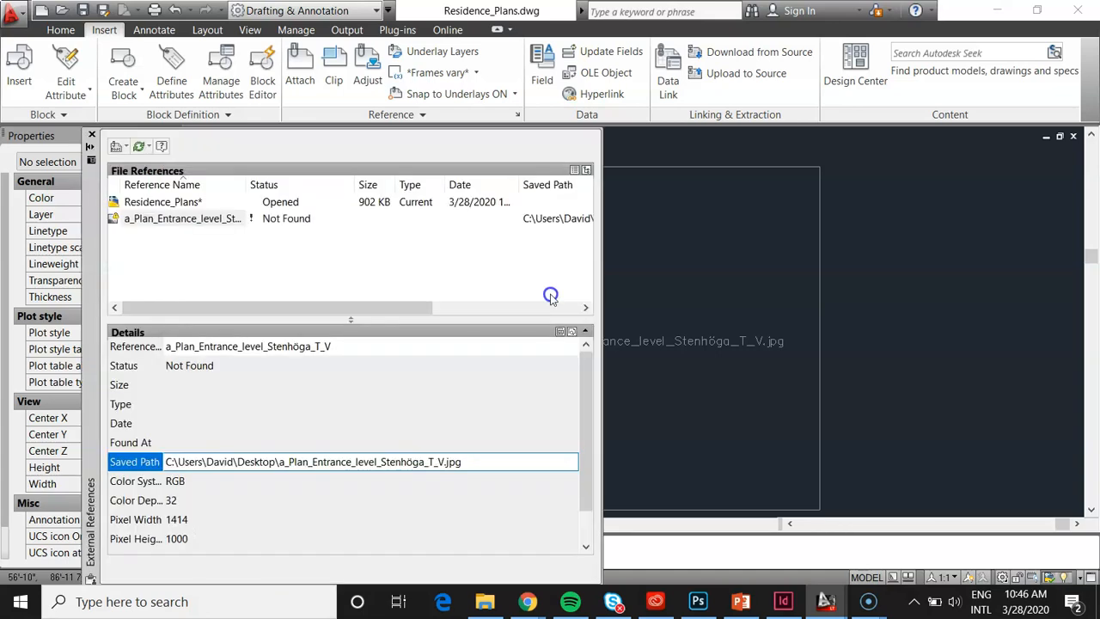
{"action": "mouse_move", "coordinate": [366, 197]}
{"action": "mouse_move", "coordinate": [311, 220]}
{"action": "mouse_move", "coordinate": [186, 220]}
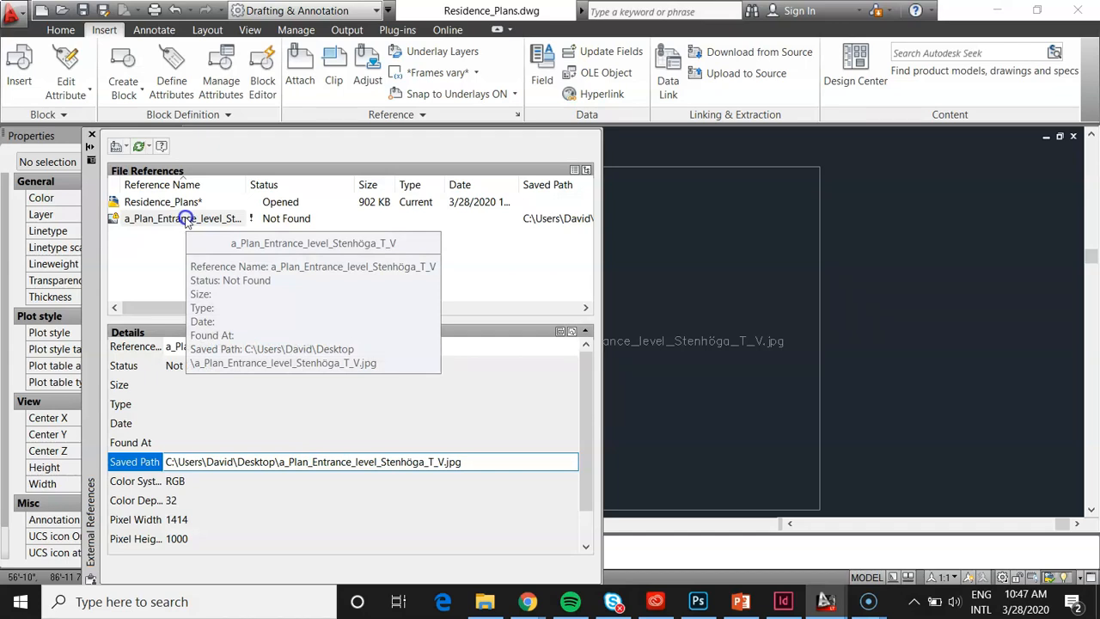
{"action": "scroll", "coordinate": [927, 336], "scroll_direction": "down", "scroll_amount": 3}
{"action": "scroll", "coordinate": [799, 340], "scroll_direction": "up", "scroll_amount": 2}
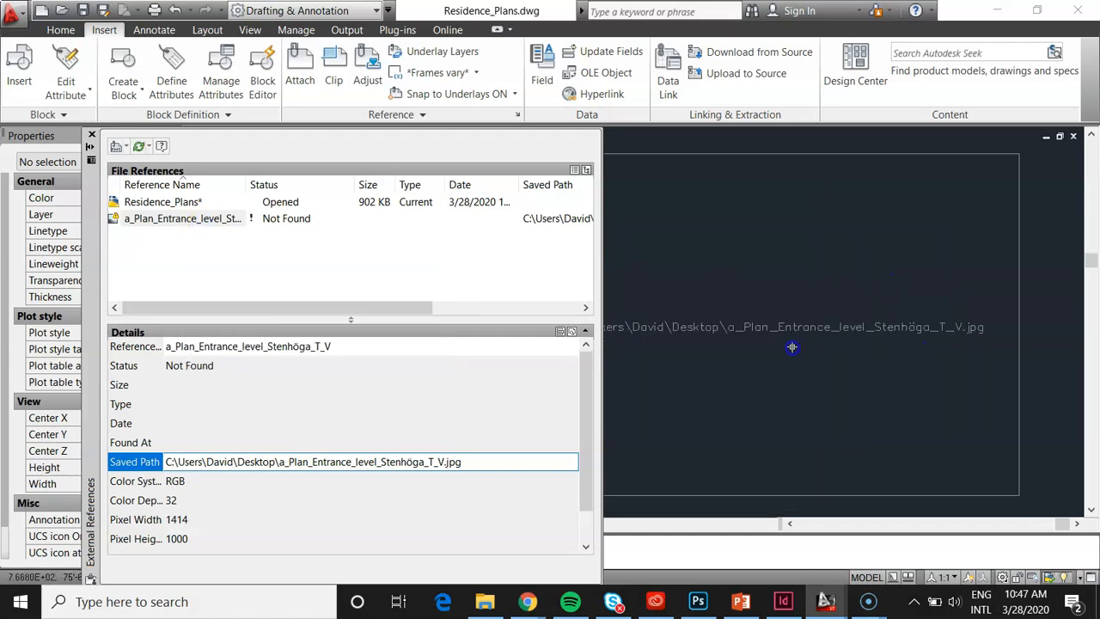
{"action": "scroll", "coordinate": [789, 355], "scroll_direction": "down", "scroll_amount": 1}
{"action": "scroll", "coordinate": [708, 362], "scroll_direction": "up", "scroll_amount": 1}
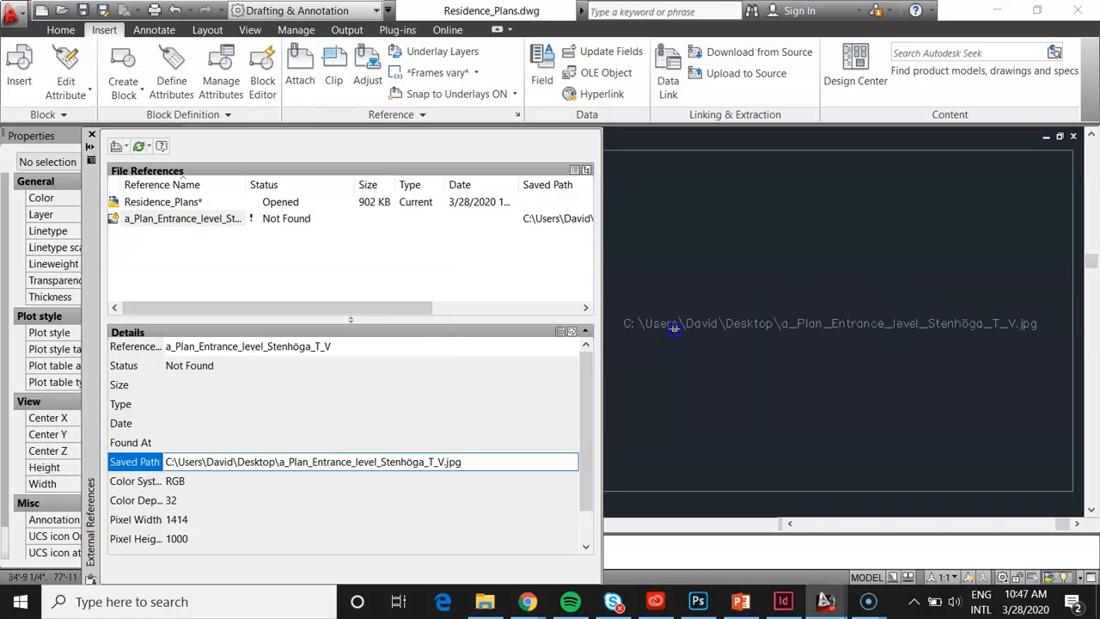
Select the a_Plan_Entrance_level_Stenhöga_T_V reference and examine its Found At and Saved Path details.
{"action": "left_click", "coordinate": [894, 332]}
{"action": "left_click", "coordinate": [161, 220]}
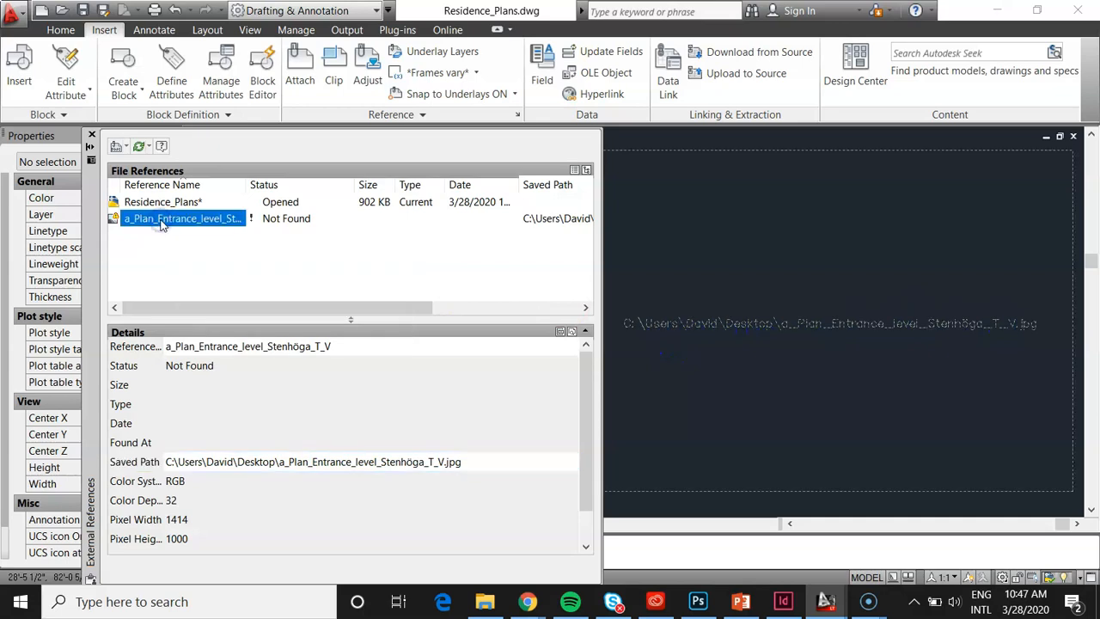
{"action": "left_click", "coordinate": [293, 220]}
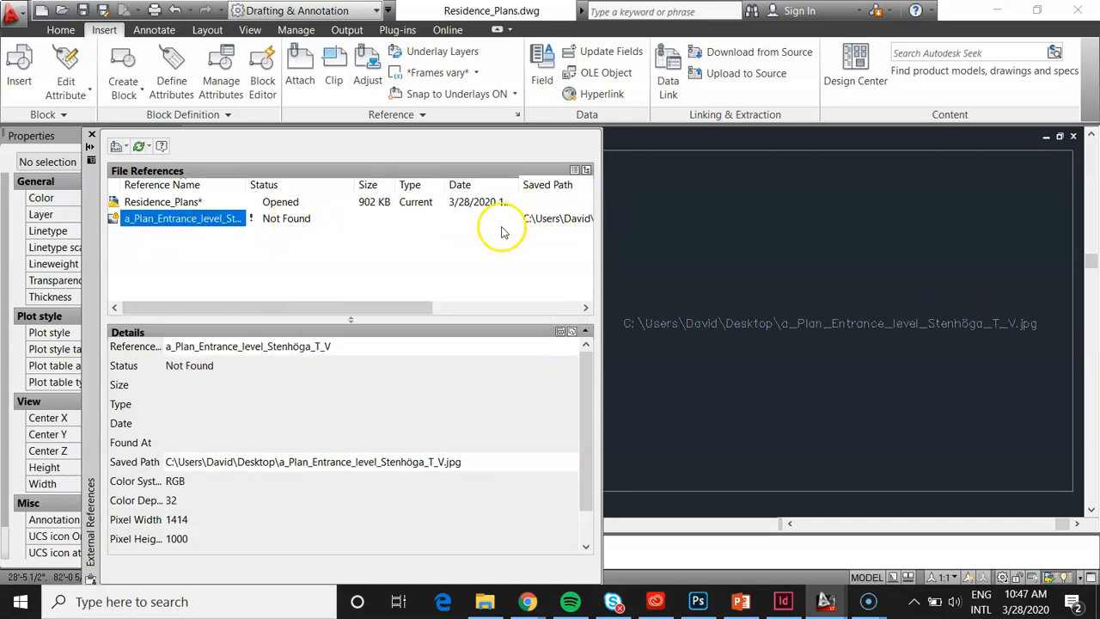
{"action": "left_click", "coordinate": [131, 464]}
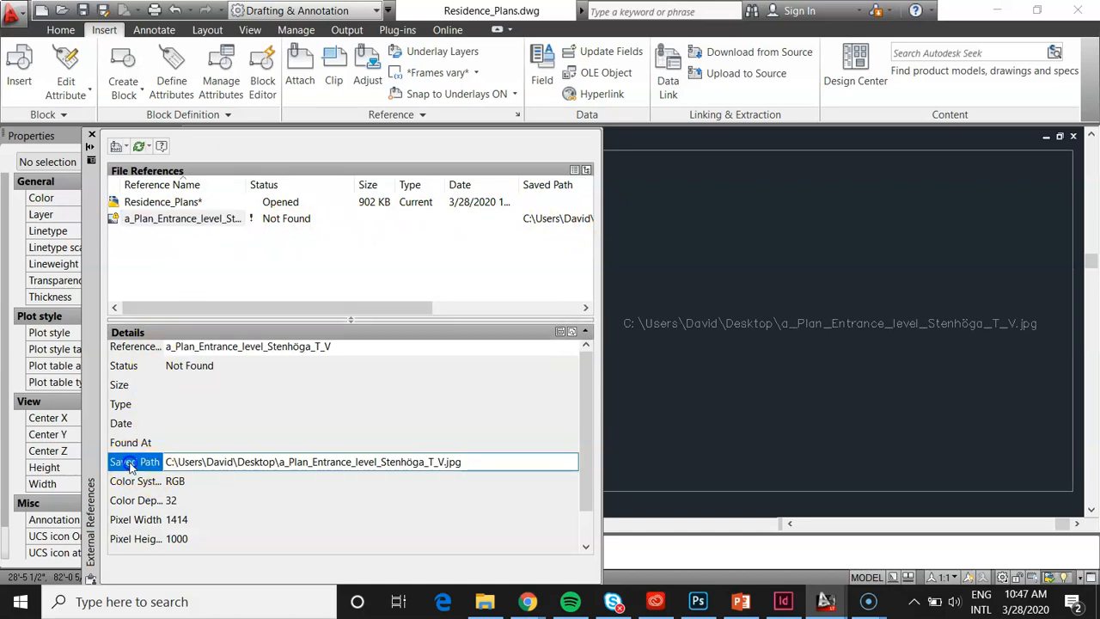
{"action": "left_click", "coordinate": [129, 443]}
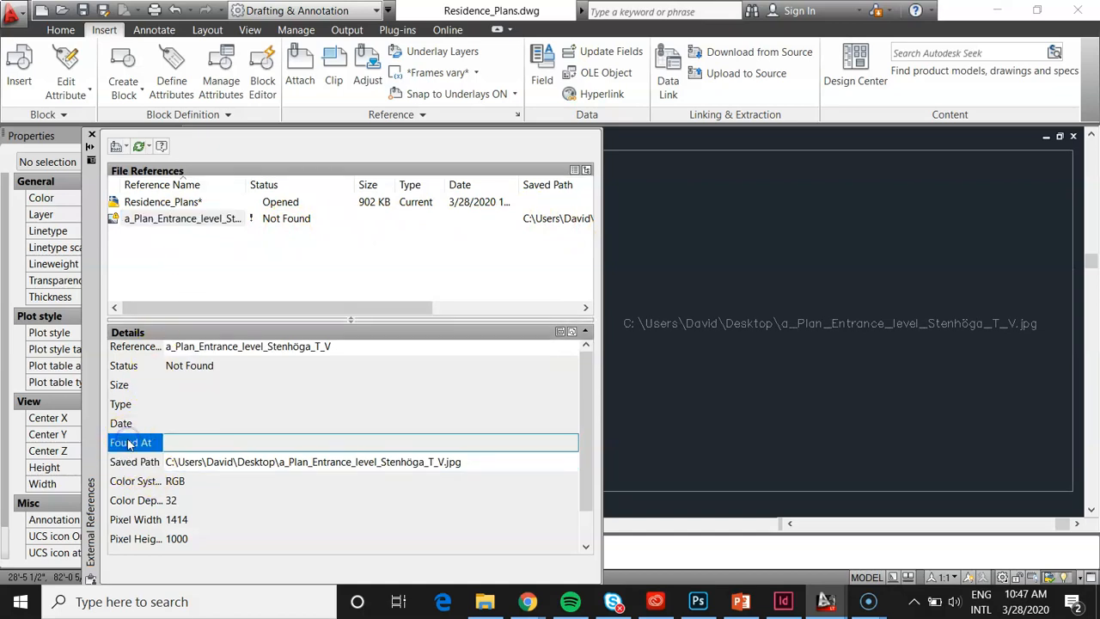
{"action": "left_click", "coordinate": [130, 463]}
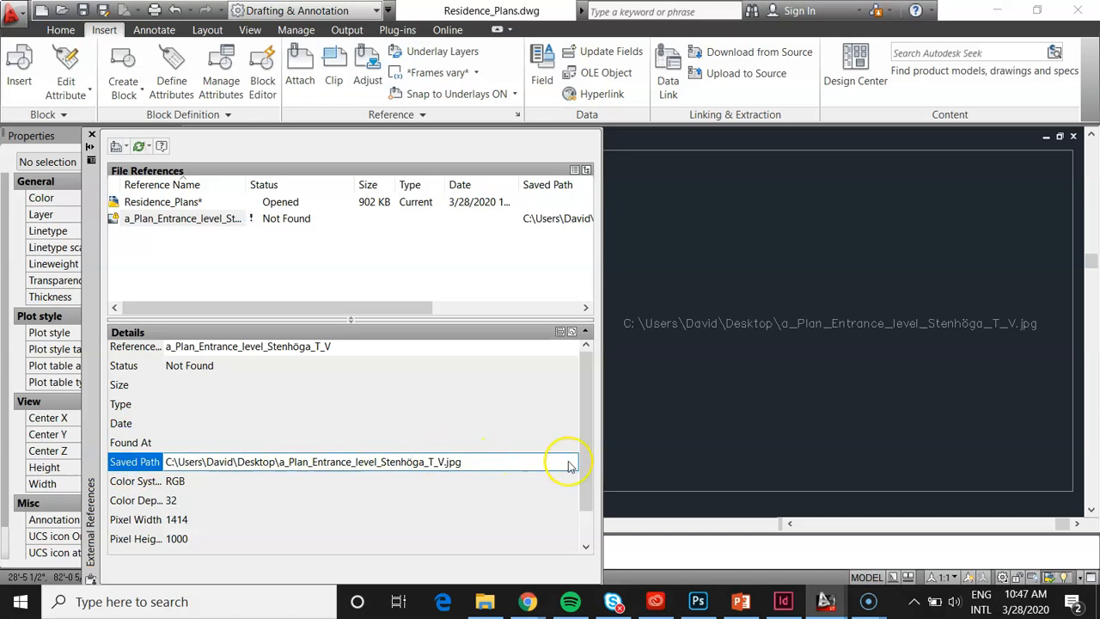
Repath the missing image reference to a_Plan_Entrance_level_Stenhöga_T_V in the Online Photos & Plans folder of Project II- Case Study.
{"action": "left_click", "coordinate": [507, 461]}
{"action": "left_click", "coordinate": [158, 464]}
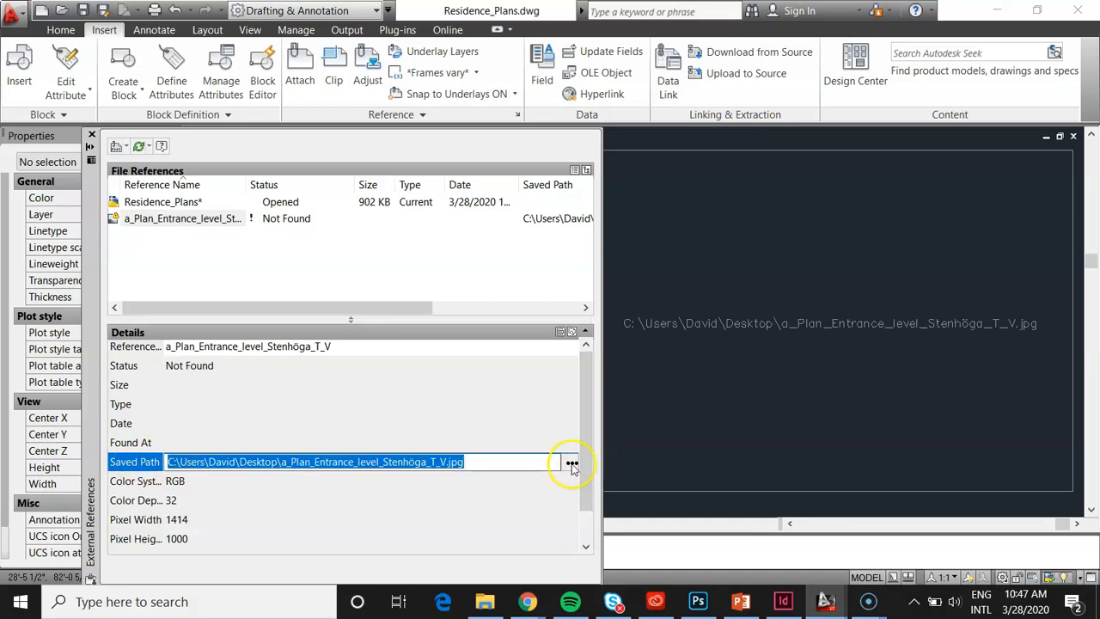
{"action": "left_click", "coordinate": [570, 462]}
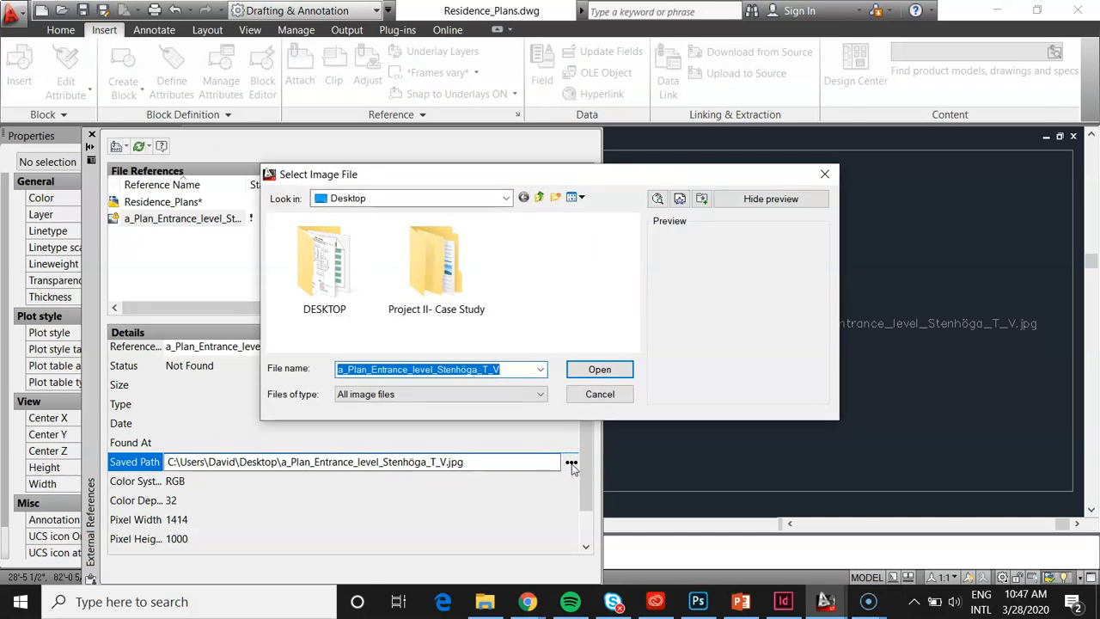
{"action": "left_click", "coordinate": [540, 370]}
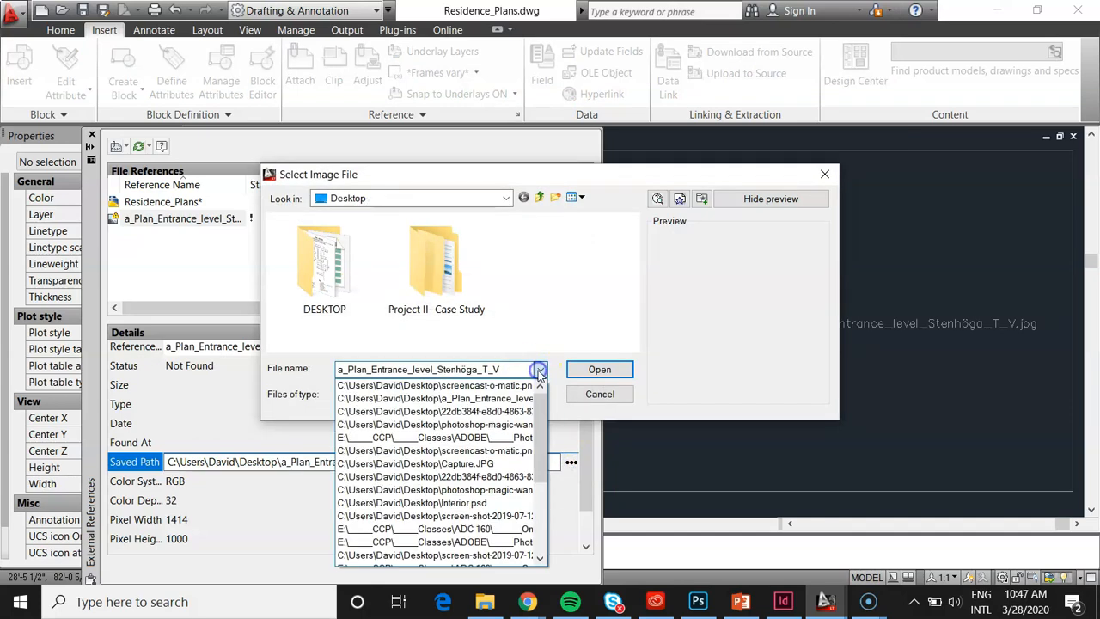
{"action": "left_click", "coordinate": [540, 370]}
{"action": "left_click", "coordinate": [507, 198]}
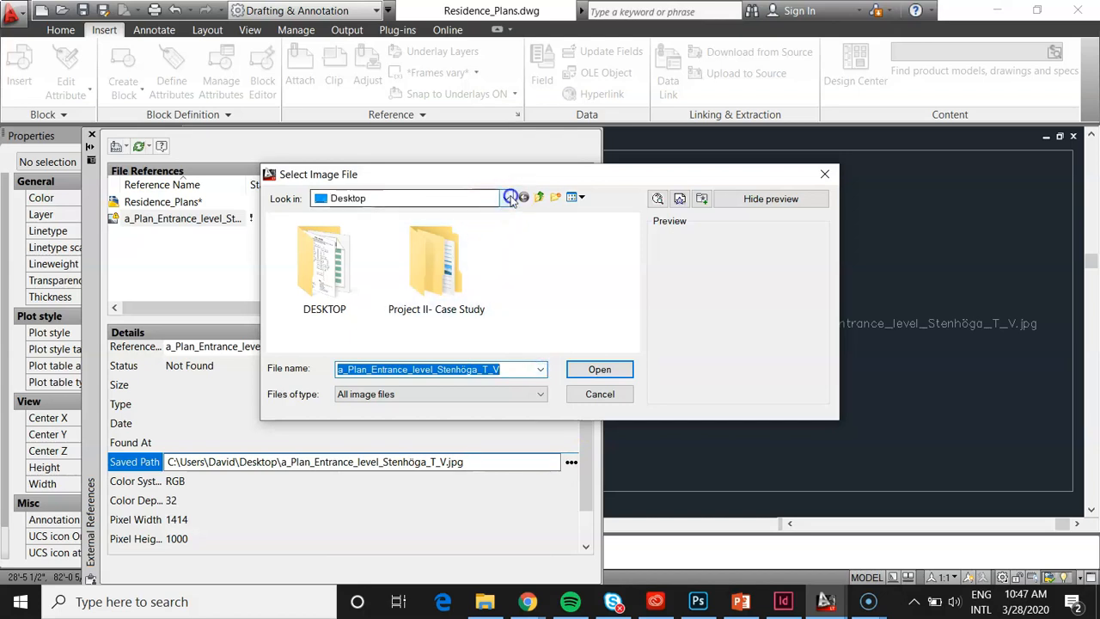
{"action": "left_click", "coordinate": [511, 198]}
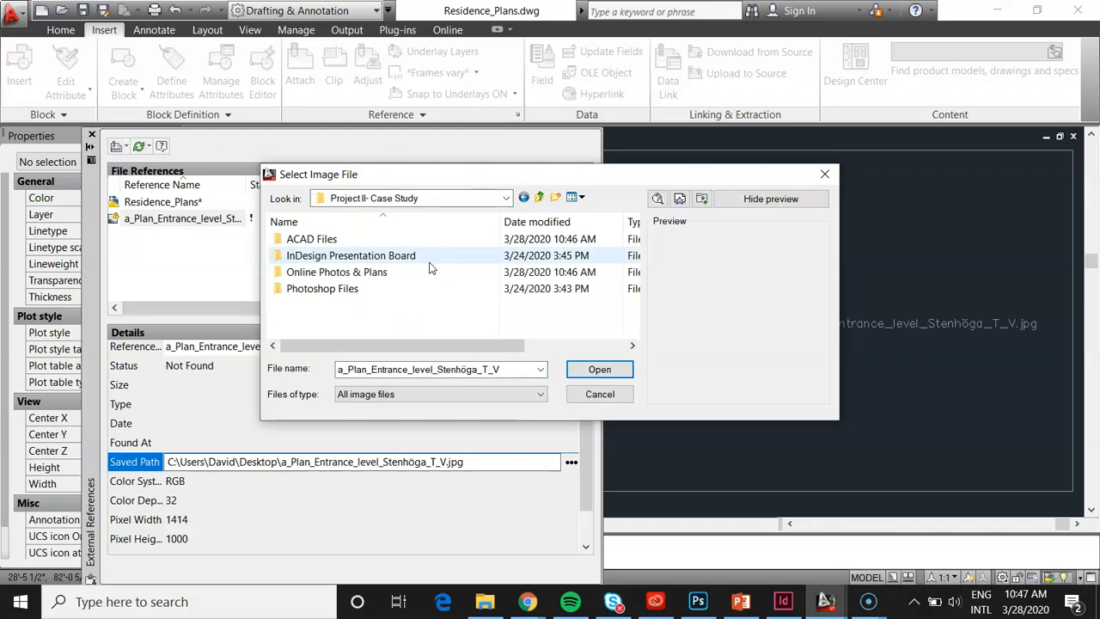
{"action": "double_click", "coordinate": [370, 273]}
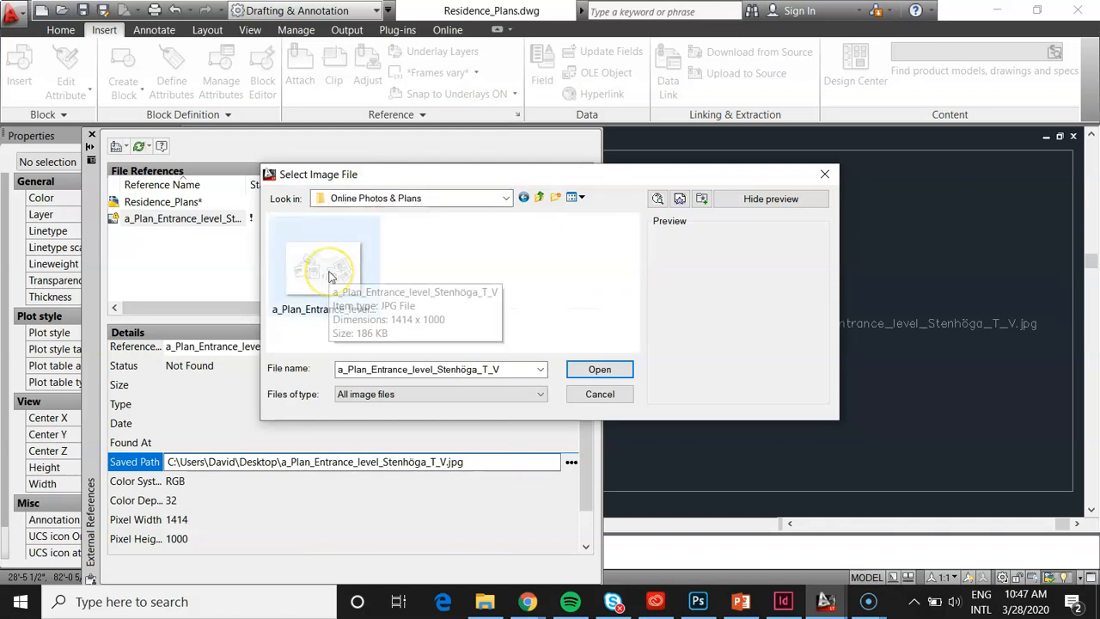
{"action": "double_click", "coordinate": [329, 273]}
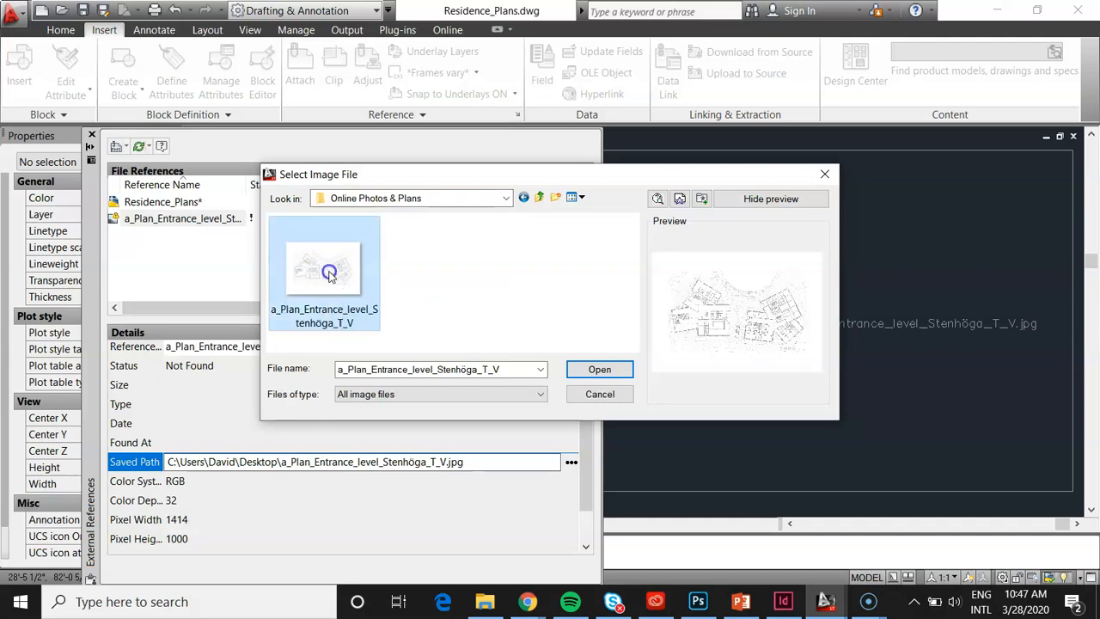
{"action": "left_click", "coordinate": [178, 462]}
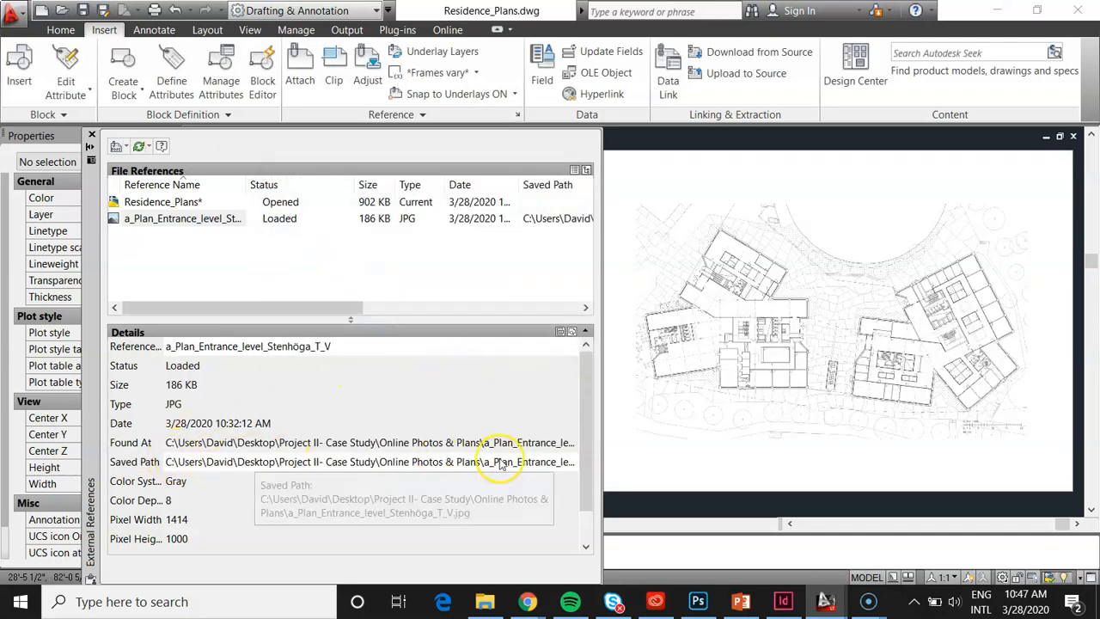
{"action": "left_click", "coordinate": [843, 319]}
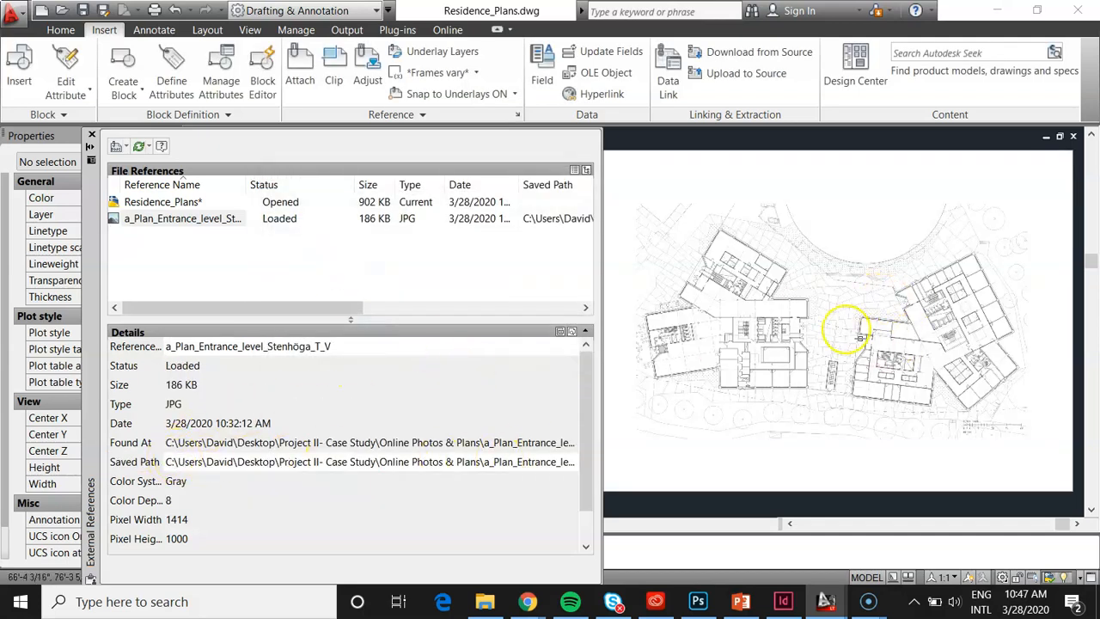
Close the External References palette and bring the whole floor plan image into view.
{"action": "left_click", "coordinate": [857, 282]}
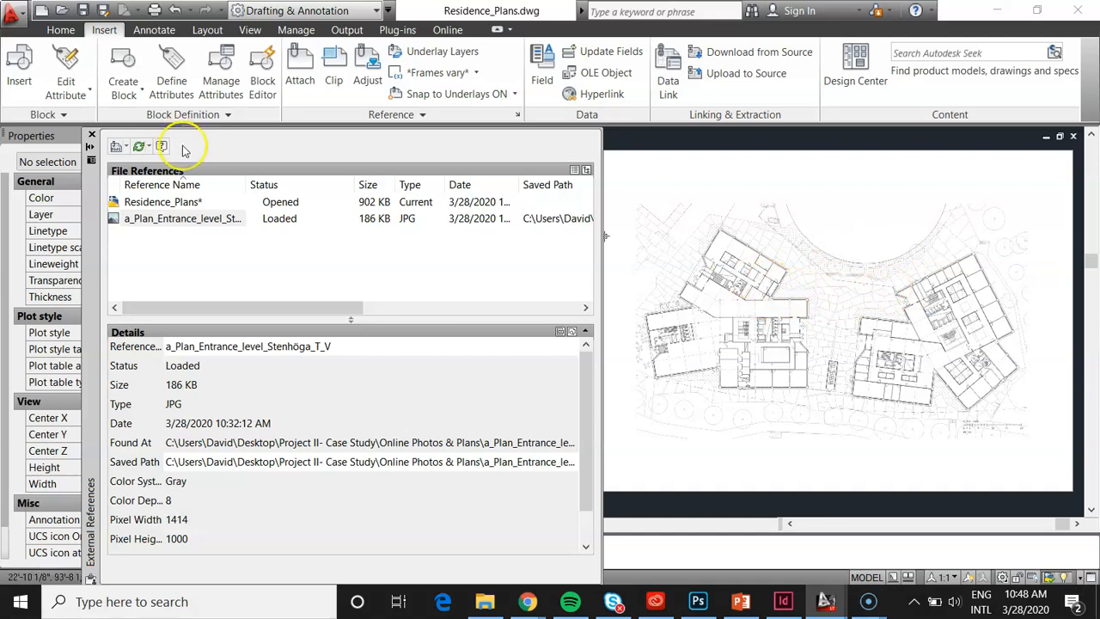
{"action": "left_click", "coordinate": [92, 135]}
{"action": "scroll", "coordinate": [346, 331], "scroll_direction": "down", "scroll_amount": 2}
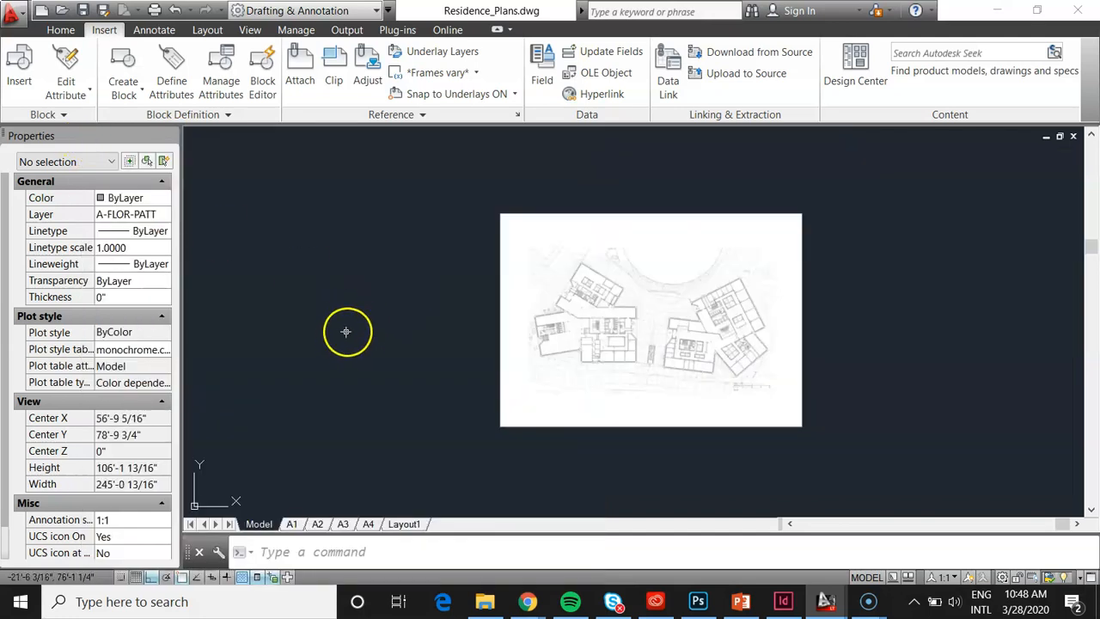
{"action": "scroll", "coordinate": [654, 295], "scroll_direction": "up", "scroll_amount": 2}
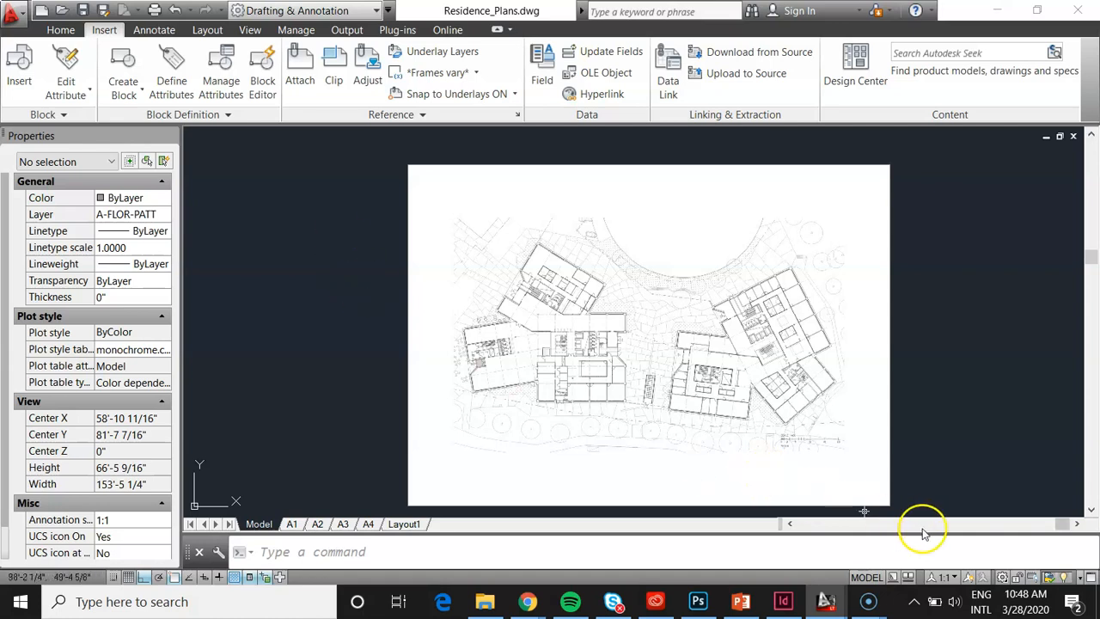
{"action": "scroll", "coordinate": [472, 304], "scroll_direction": "down", "scroll_amount": 2}
{"action": "scroll", "coordinate": [639, 326], "scroll_direction": "up", "scroll_amount": 2}
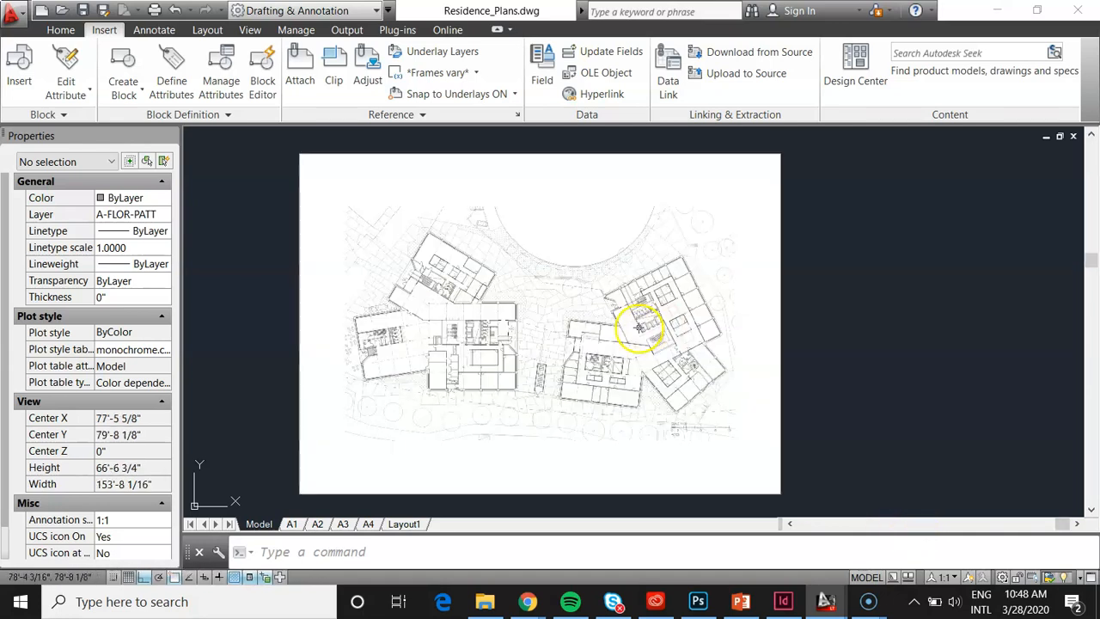
Switch to the PowerPoint workflow presentation, read slide 2 on scaling and tracing in ACAD, and return to AutoCAD.
{"action": "left_click", "coordinate": [739, 604]}
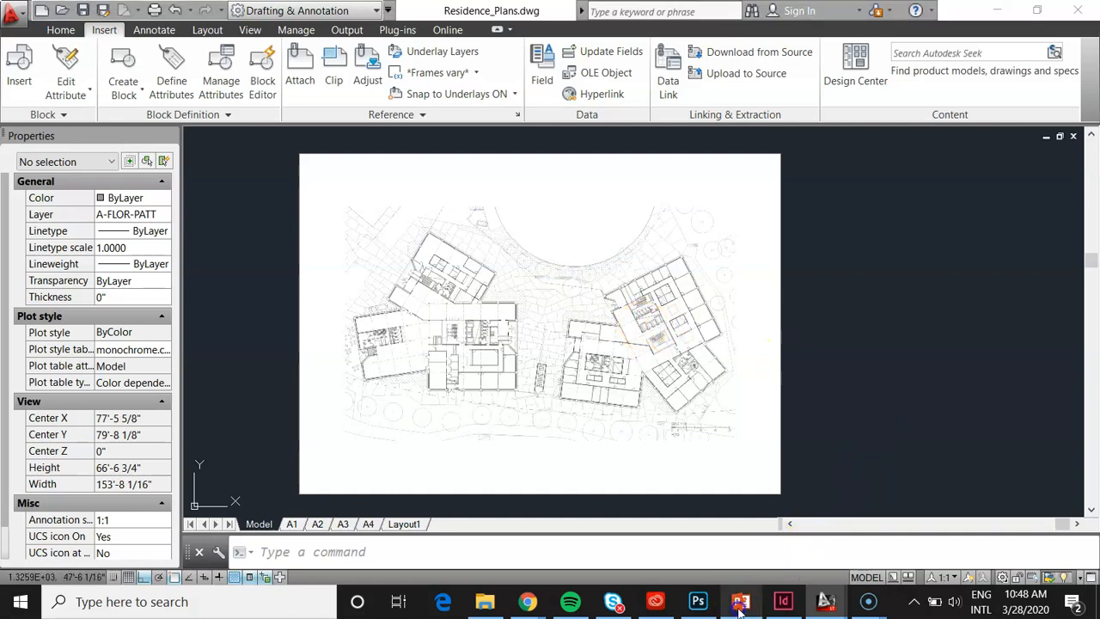
{"action": "left_click", "coordinate": [81, 257]}
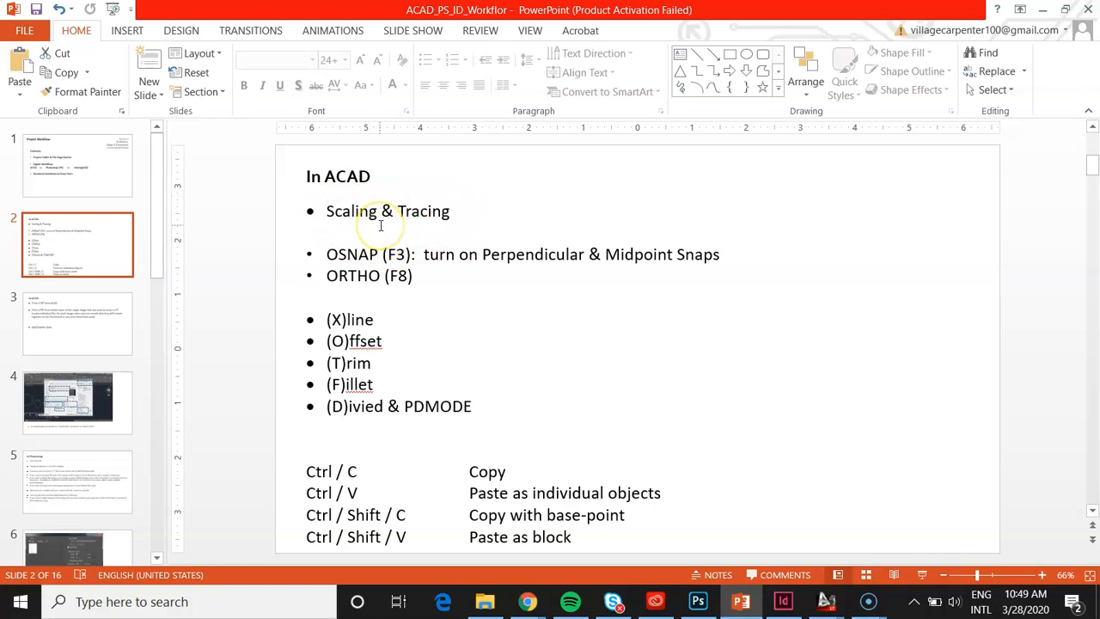
{"action": "left_click", "coordinate": [1042, 9]}
Compare the size and location of the attached floor plan image with the residence plans drawn beside it.
{"action": "scroll", "coordinate": [568, 309], "scroll_direction": "down", "scroll_amount": 4}
{"action": "scroll", "coordinate": [567, 309], "scroll_direction": "up", "scroll_amount": 2}
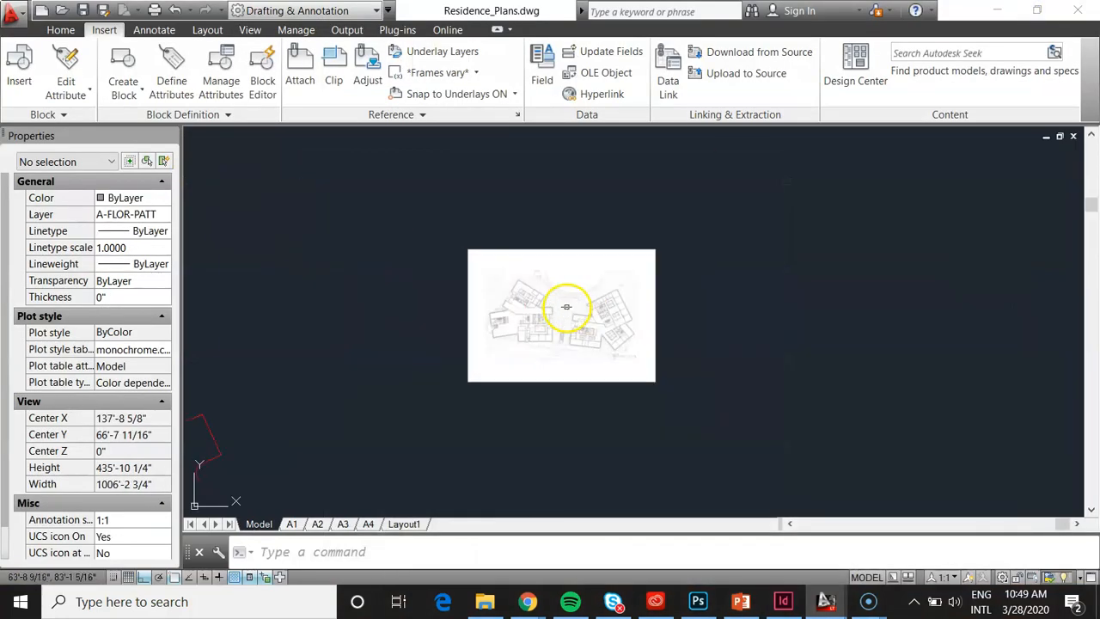
{"action": "scroll", "coordinate": [567, 307], "scroll_direction": "down", "scroll_amount": 1}
{"action": "scroll", "coordinate": [566, 308], "scroll_direction": "up", "scroll_amount": 1}
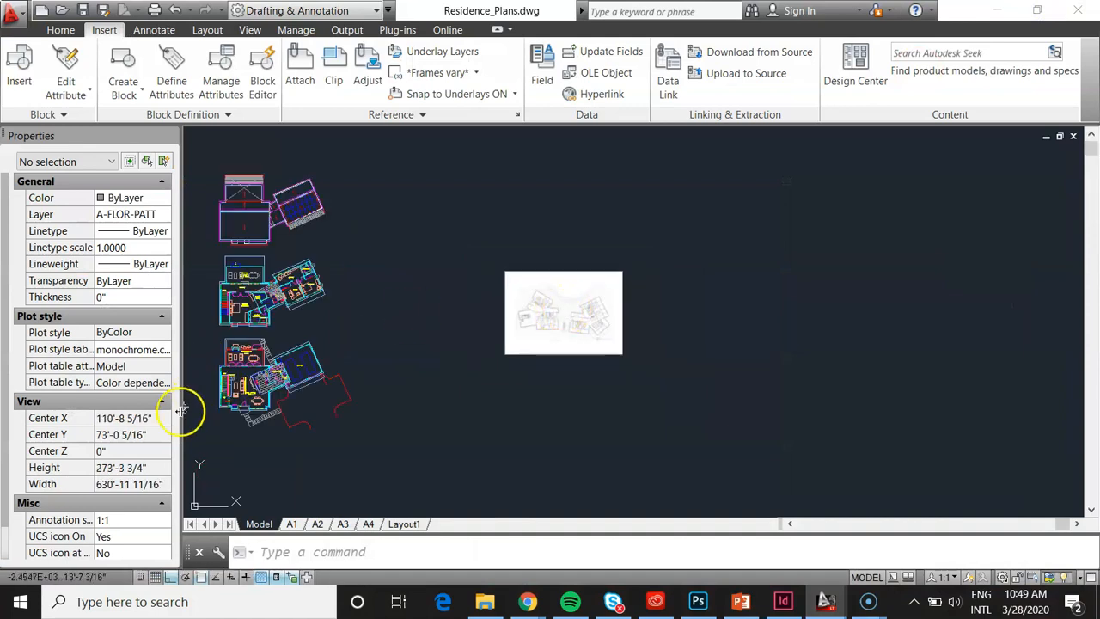
{"action": "scroll", "coordinate": [221, 400], "scroll_direction": "up", "scroll_amount": 2}
{"action": "scroll", "coordinate": [221, 400], "scroll_direction": "down", "scroll_amount": 3}
{"action": "scroll", "coordinate": [364, 336], "scroll_direction": "up", "scroll_amount": 5}
{"action": "scroll", "coordinate": [467, 307], "scroll_direction": "up", "scroll_amount": 2}
{"action": "middle_click_drag", "start_coordinate": [574, 252], "coordinate": [570, 292]}
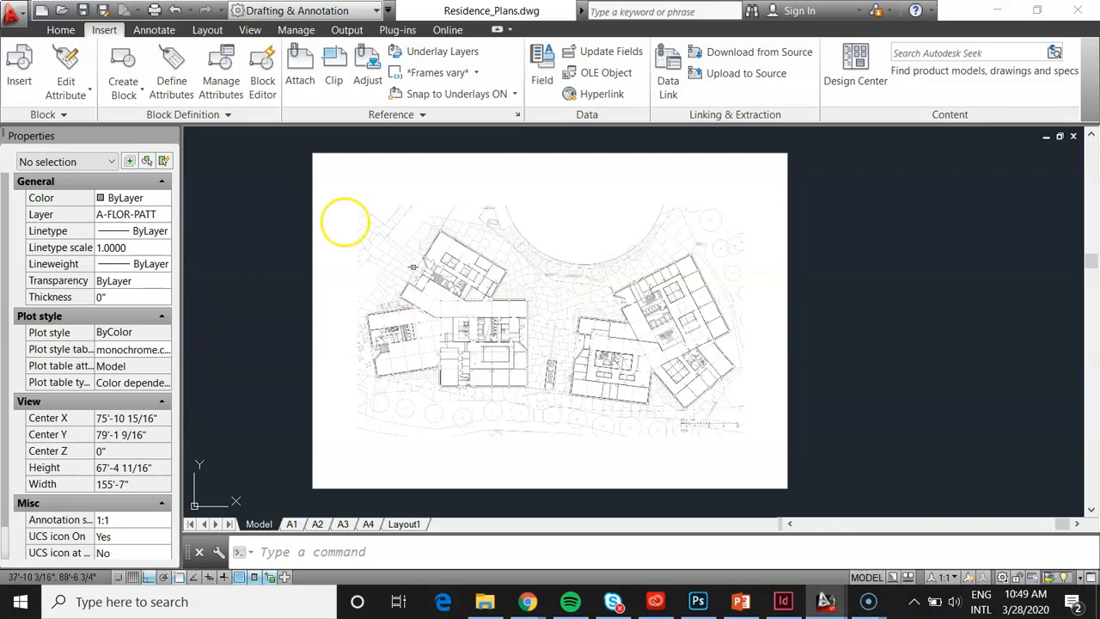
Set the crosshairs colour for 2D model space to red in the Options and apply it.
{"action": "left_click", "coordinate": [14, 12]}
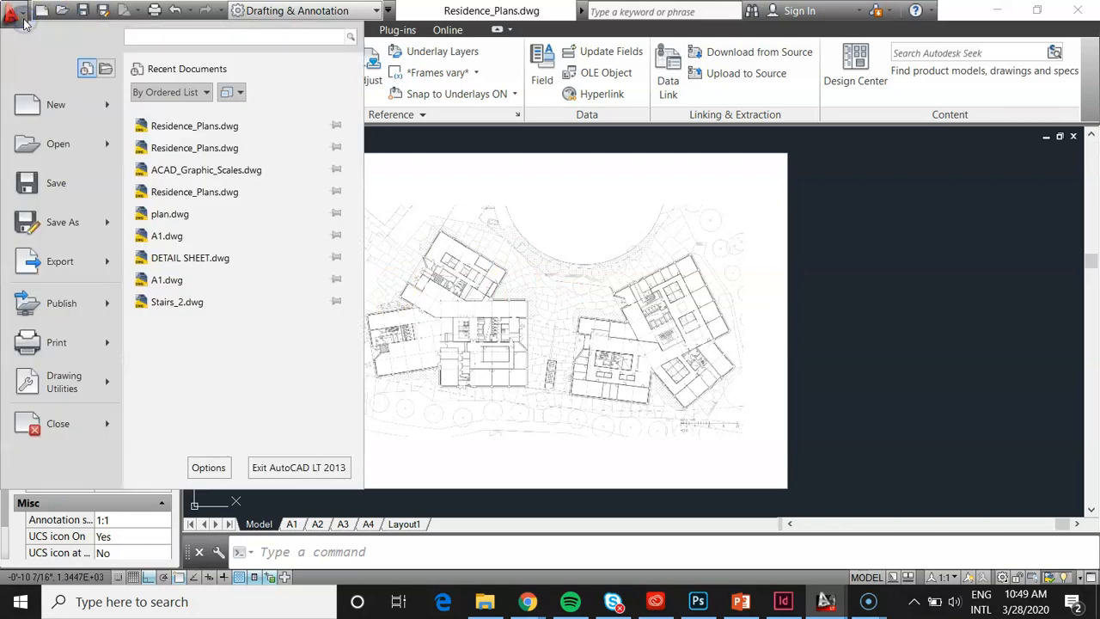
{"action": "left_click", "coordinate": [892, 330]}
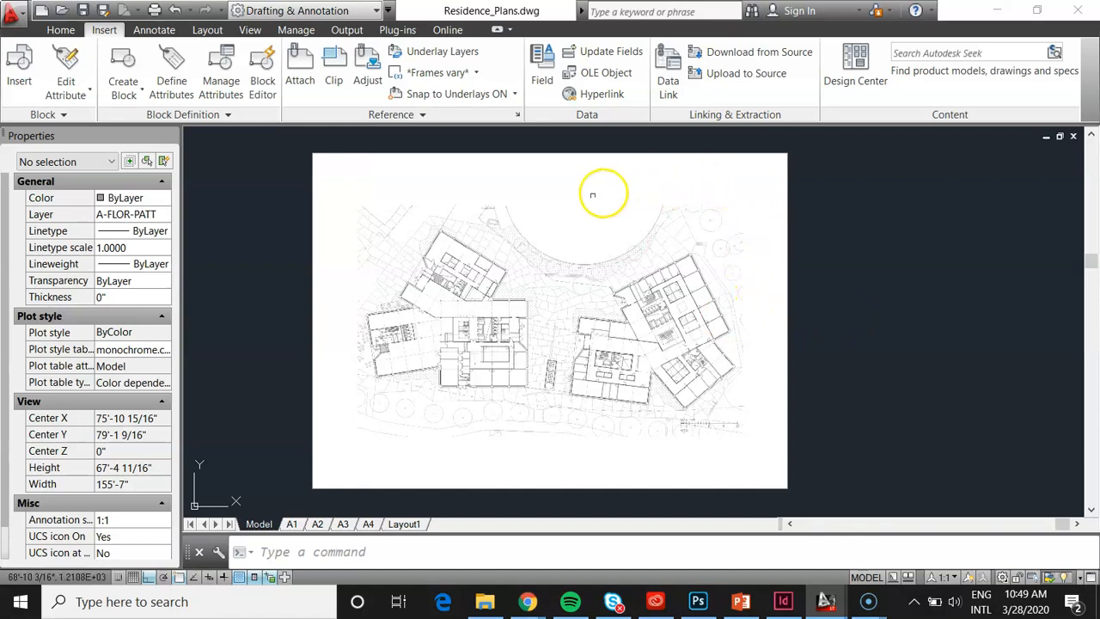
{"action": "left_click", "coordinate": [12, 13]}
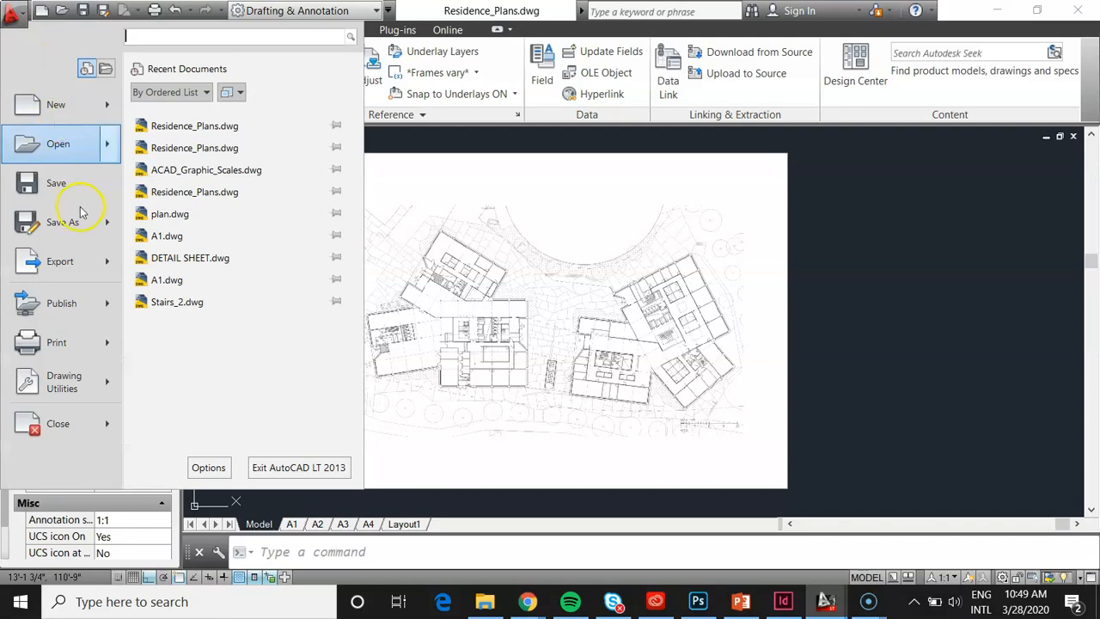
{"action": "left_click", "coordinate": [209, 468]}
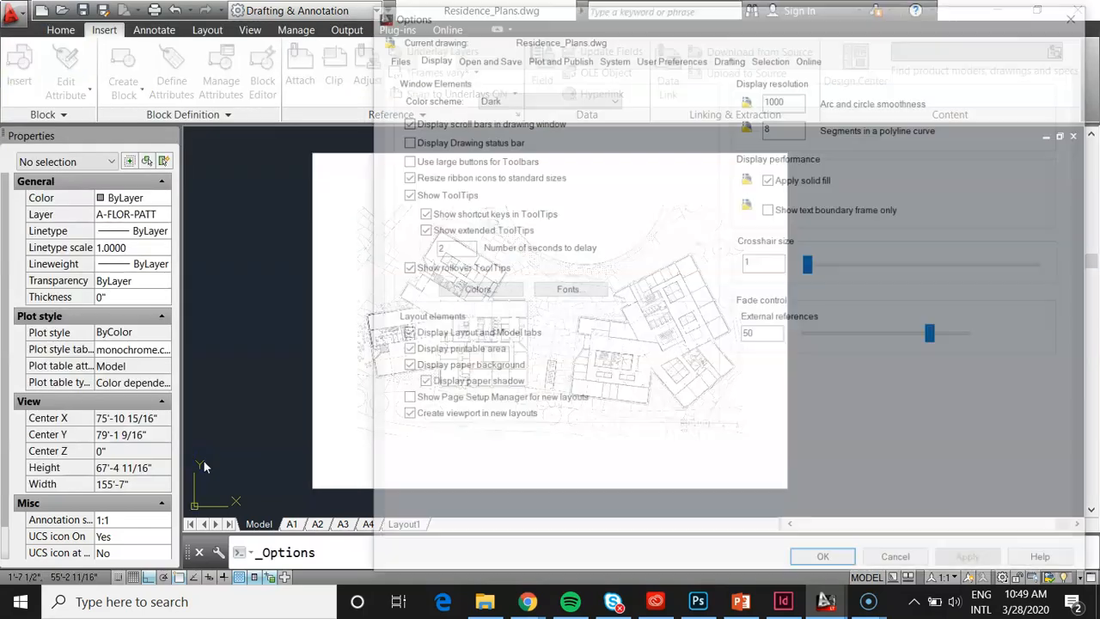
{"action": "left_click", "coordinate": [470, 296]}
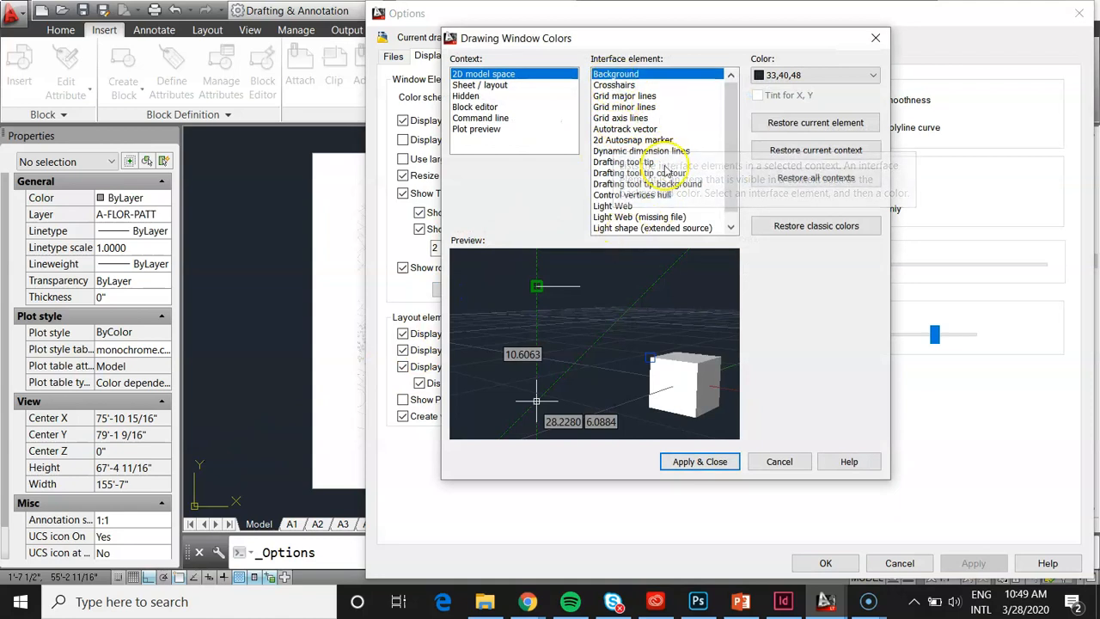
{"action": "left_click", "coordinate": [614, 86]}
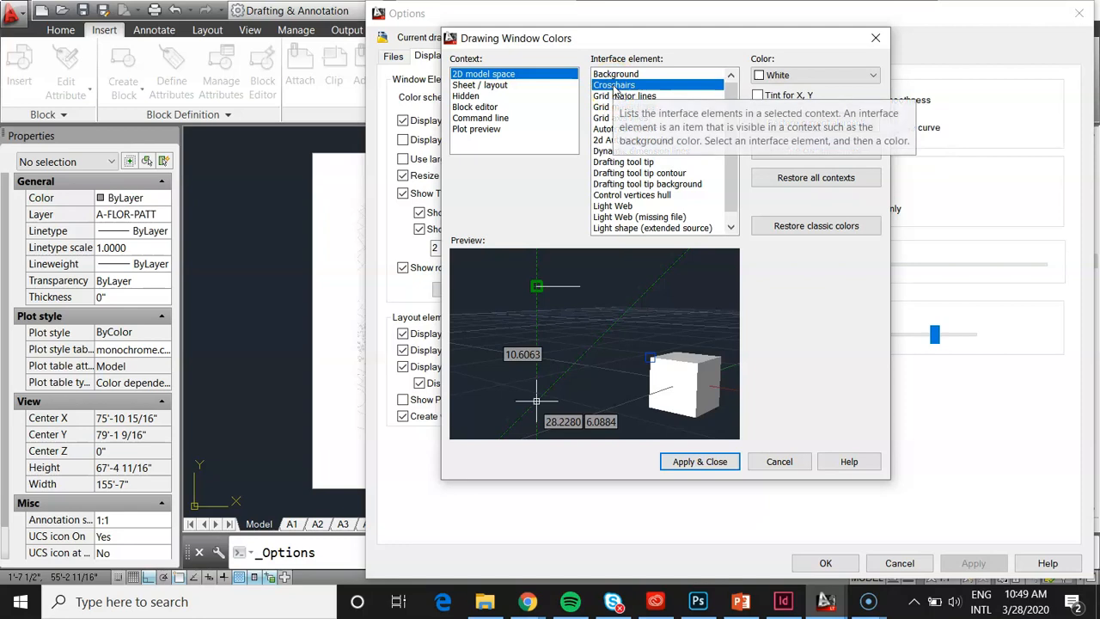
{"action": "left_click", "coordinate": [812, 75]}
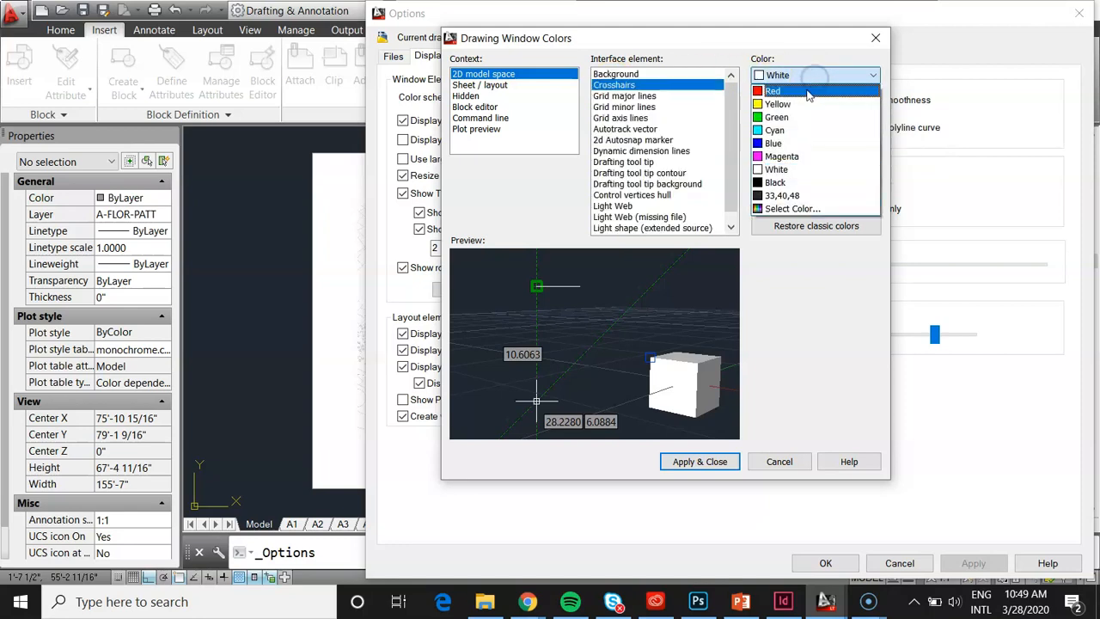
{"action": "left_click", "coordinate": [799, 92]}
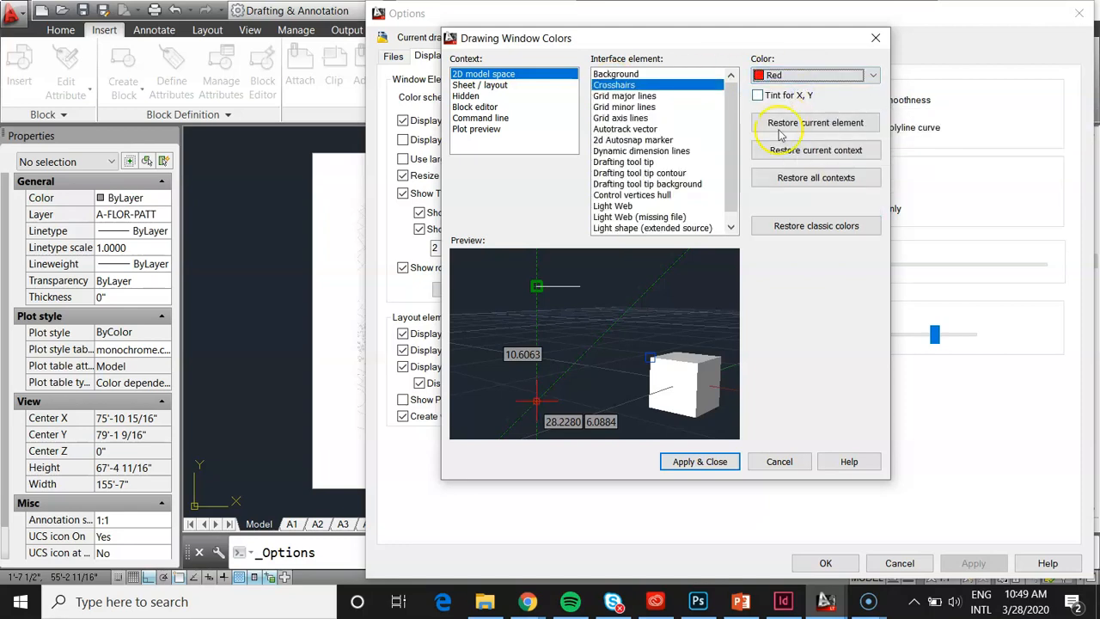
{"action": "left_click", "coordinate": [710, 455]}
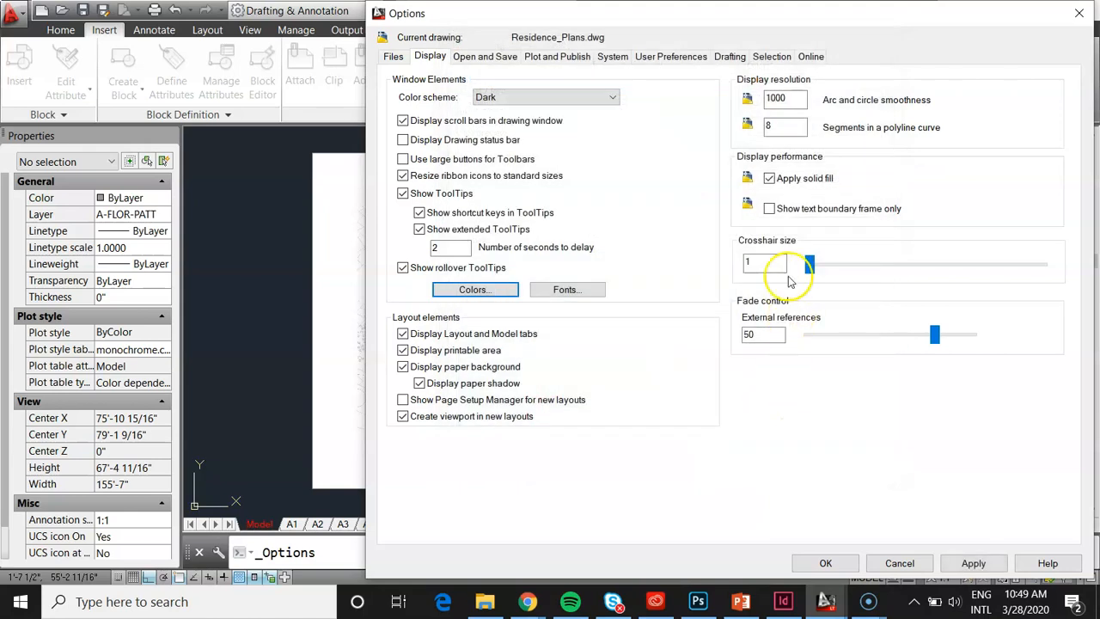
Set the crosshair size to 100 and check the full-screen crosshairs over the floor plan image.
{"action": "left_click_drag", "start_coordinate": [809, 266], "coordinate": [1047, 265]}
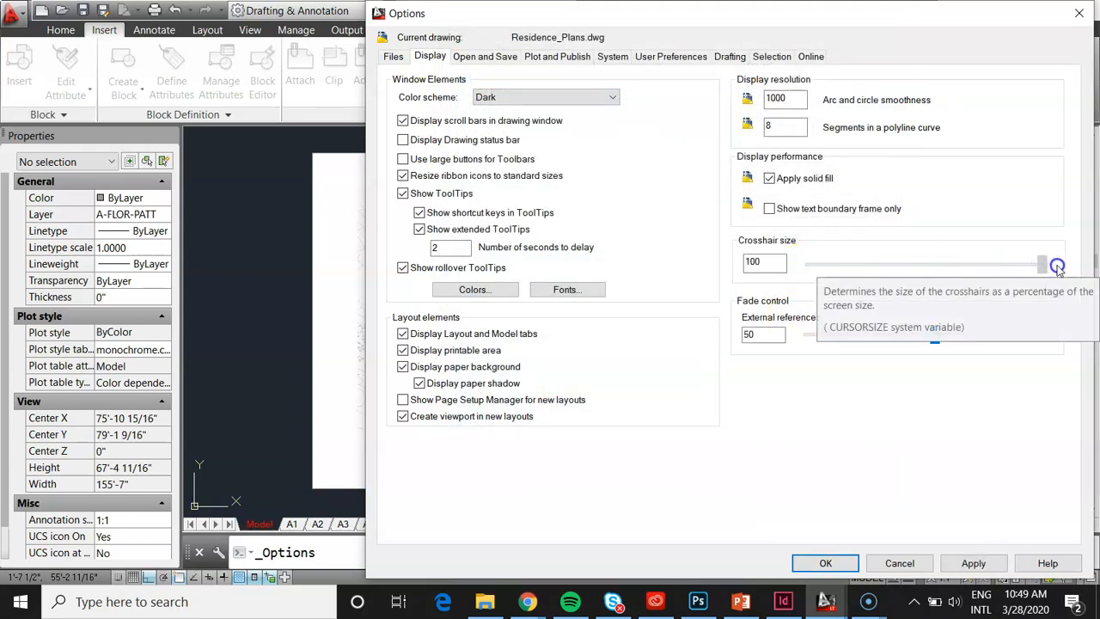
{"action": "left_click", "coordinate": [826, 563]}
{"action": "scroll", "coordinate": [486, 233], "scroll_direction": "down", "scroll_amount": 2}
{"action": "scroll", "coordinate": [501, 201], "scroll_direction": "up", "scroll_amount": 4}
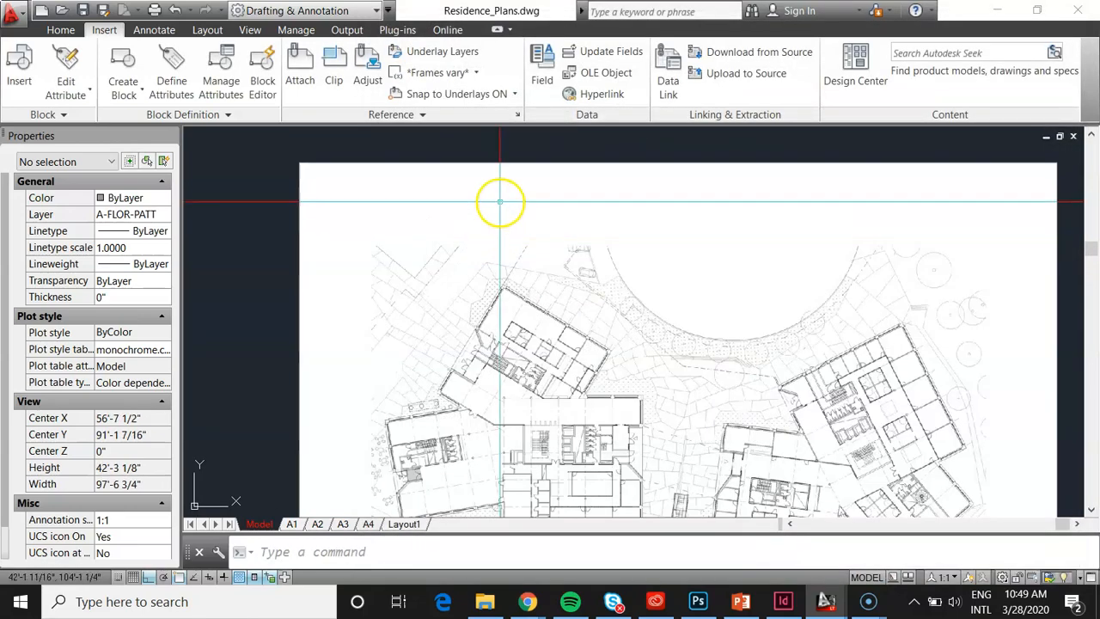
{"action": "scroll", "coordinate": [499, 204], "scroll_direction": "down", "scroll_amount": 4}
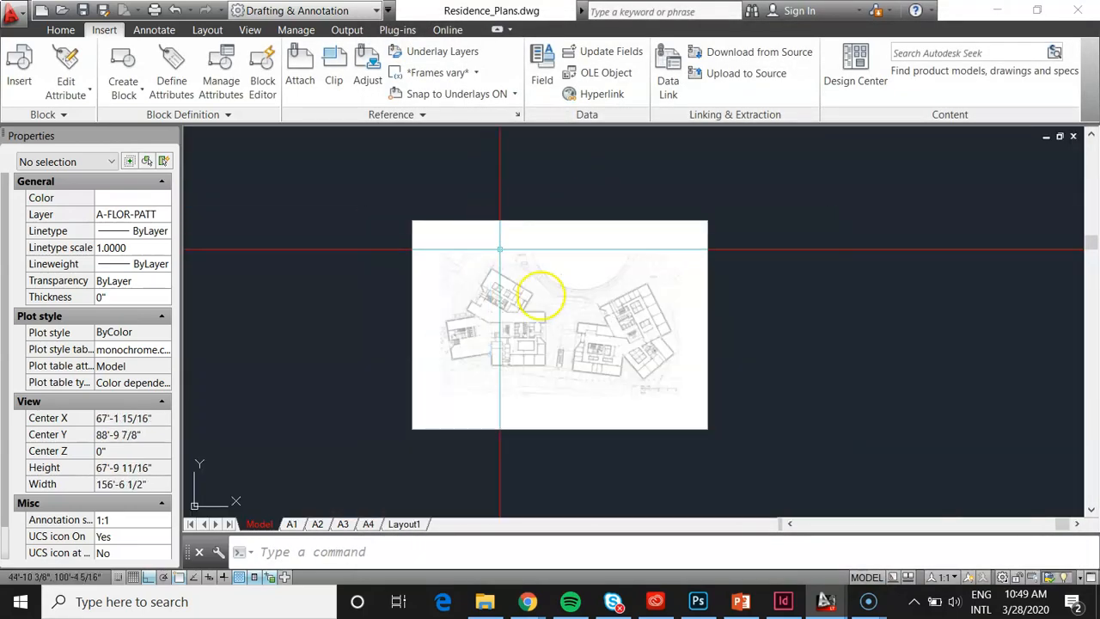
Examine the doors along the interior wall above the stair core in the right-hand building of the plan image.
{"action": "scroll", "coordinate": [545, 287], "scroll_direction": "up", "scroll_amount": 2}
{"action": "scroll", "coordinate": [607, 341], "scroll_direction": "up", "scroll_amount": 4}
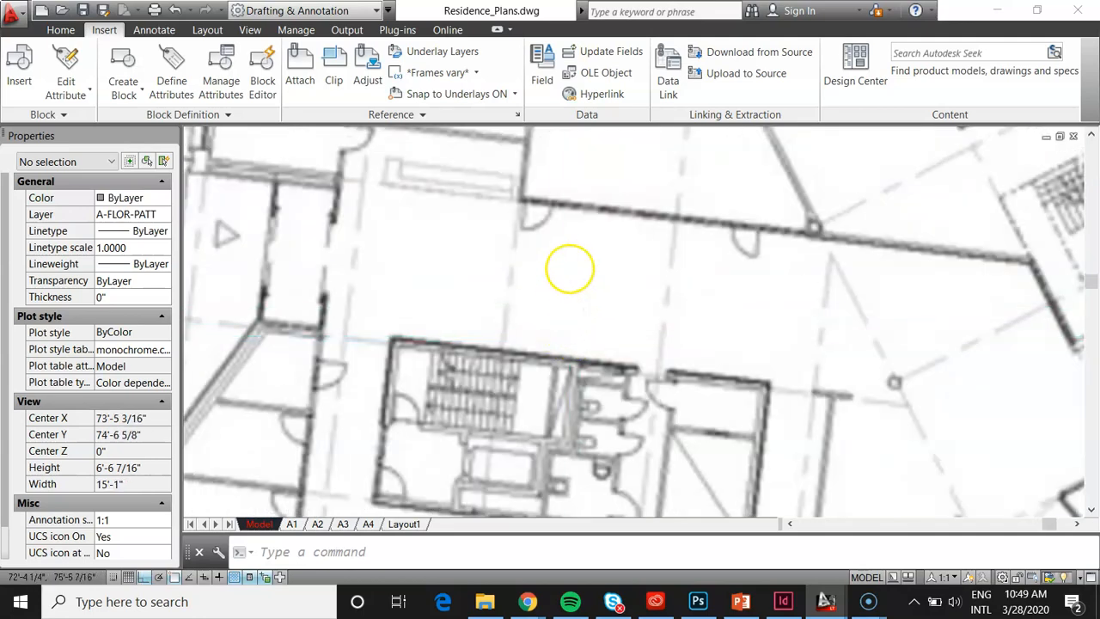
{"action": "scroll", "coordinate": [571, 262], "scroll_direction": "up", "scroll_amount": 6}
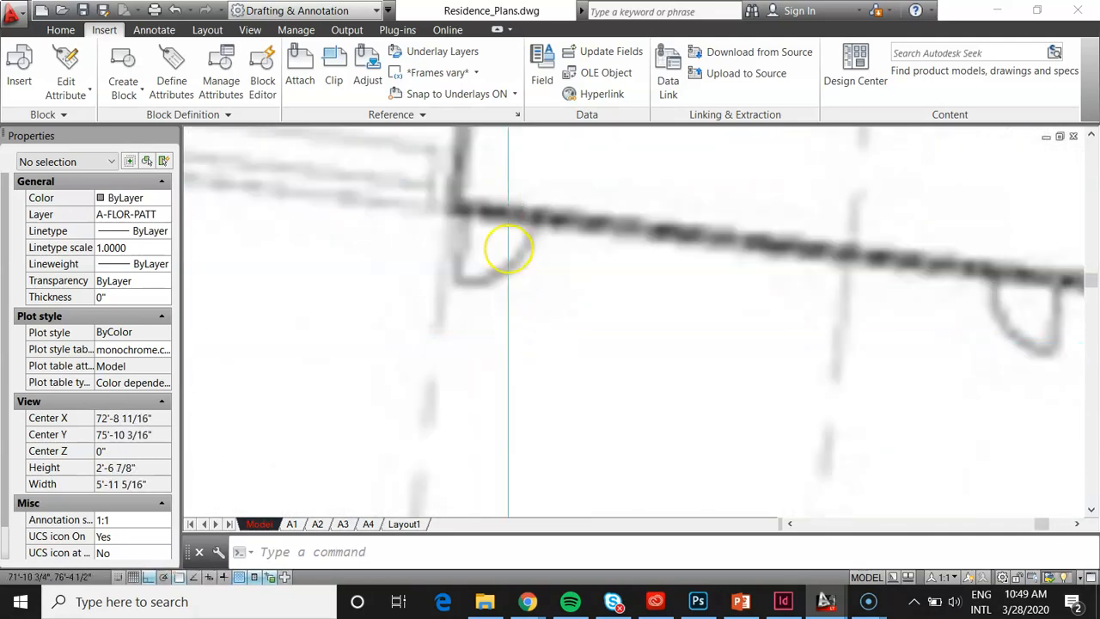
{"action": "scroll", "coordinate": [548, 258], "scroll_direction": "down", "scroll_amount": 7}
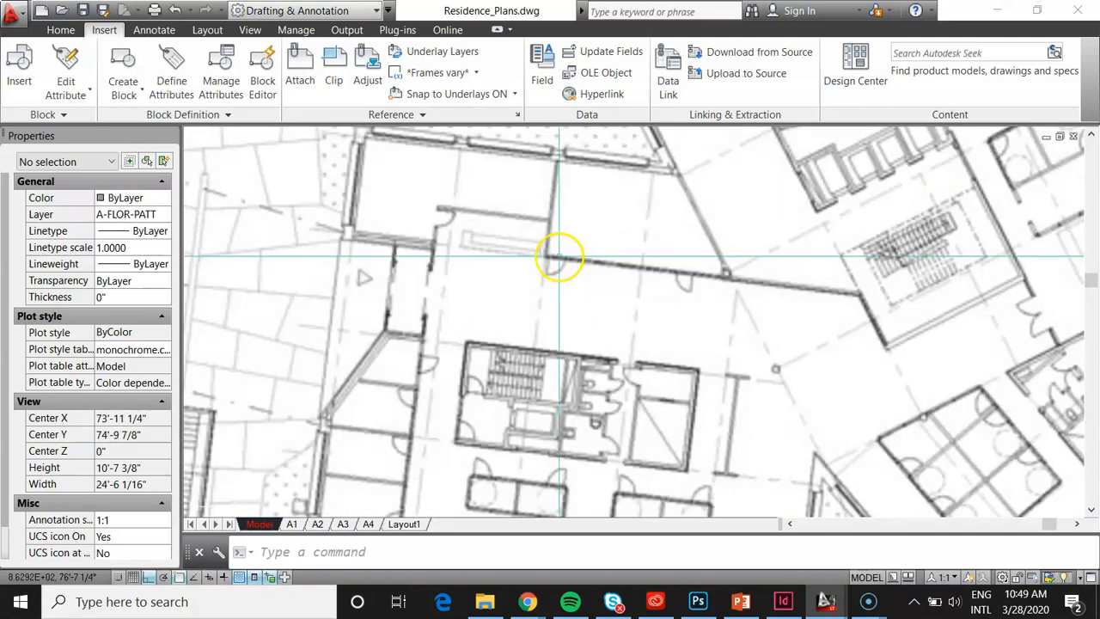
{"action": "scroll", "coordinate": [593, 271], "scroll_direction": "down", "scroll_amount": 3}
{"action": "scroll", "coordinate": [591, 258], "scroll_direction": "up", "scroll_amount": 3}
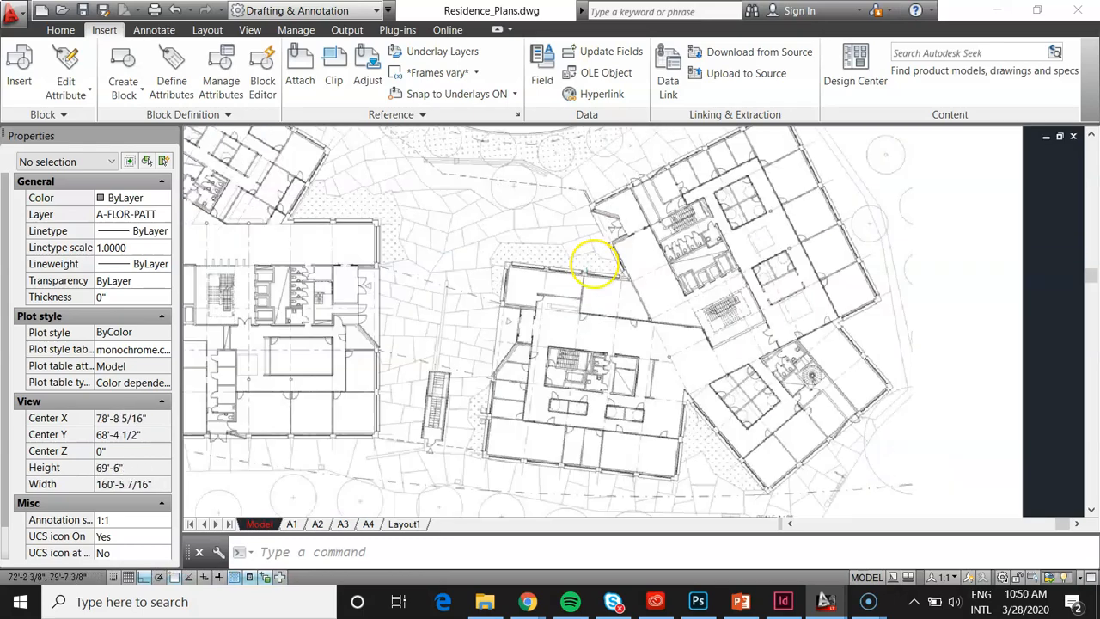
{"action": "scroll", "coordinate": [616, 305], "scroll_direction": "down", "scroll_amount": 1}
{"action": "scroll", "coordinate": [393, 438], "scroll_direction": "up", "scroll_amount": 2}
{"action": "scroll", "coordinate": [411, 416], "scroll_direction": "up", "scroll_amount": 1}
{"action": "scroll", "coordinate": [609, 278], "scroll_direction": "down", "scroll_amount": 4}
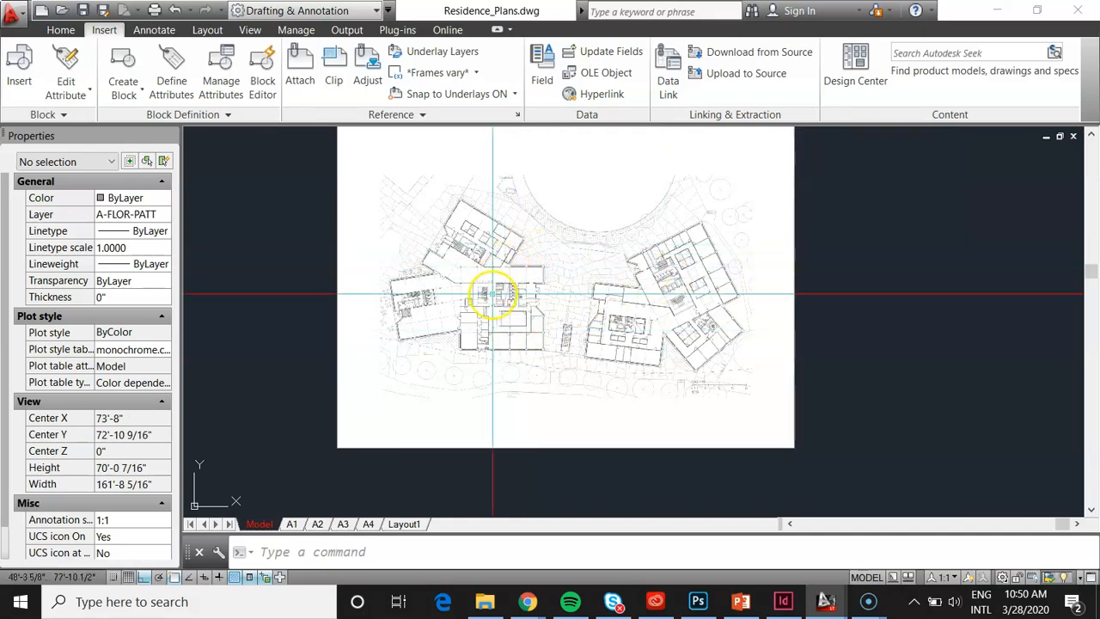
Examine the pair of doors on either side of the partition in the left-hand building's lower row of rooms.
{"action": "scroll", "coordinate": [499, 322], "scroll_direction": "up", "scroll_amount": 3}
{"action": "scroll", "coordinate": [572, 416], "scroll_direction": "up", "scroll_amount": 5}
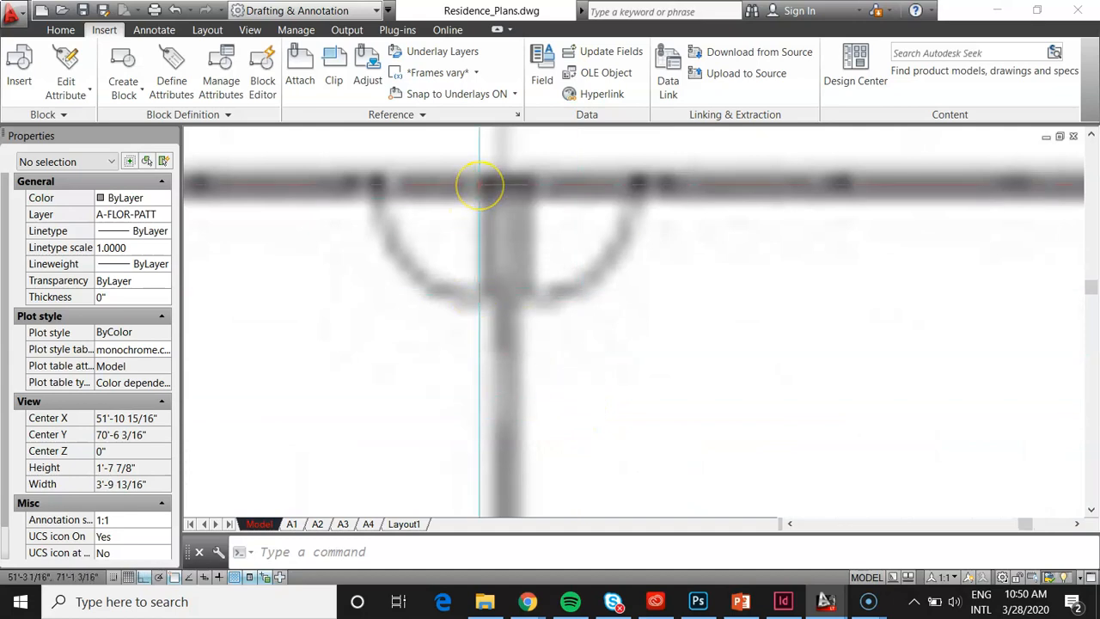
{"action": "scroll", "coordinate": [480, 183], "scroll_direction": "down", "scroll_amount": 3}
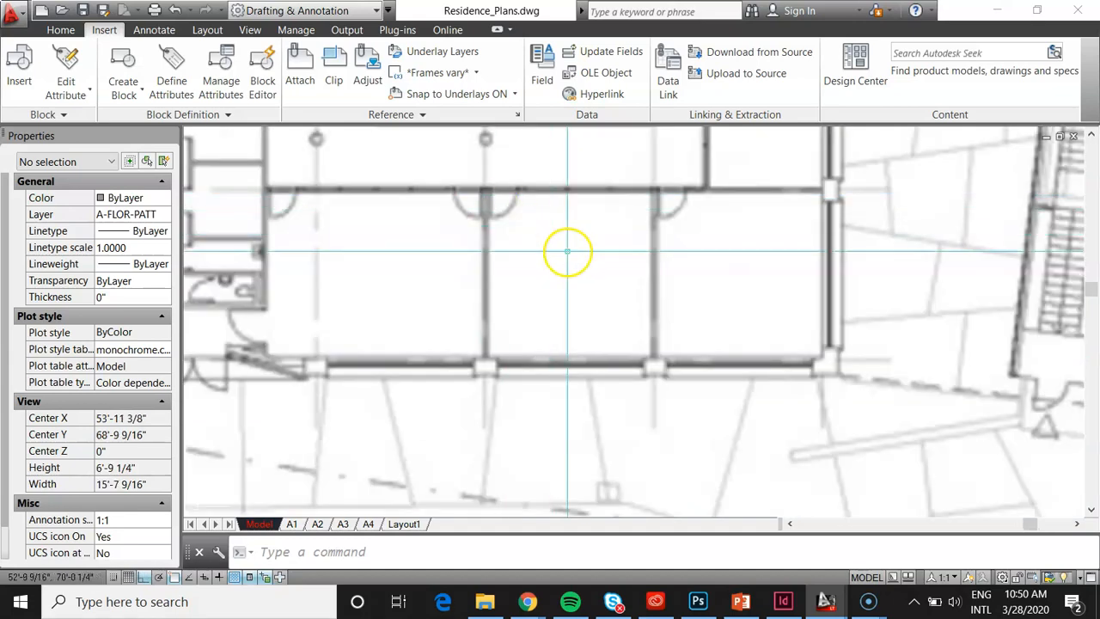
{"action": "scroll", "coordinate": [533, 272], "scroll_direction": "down", "scroll_amount": 5}
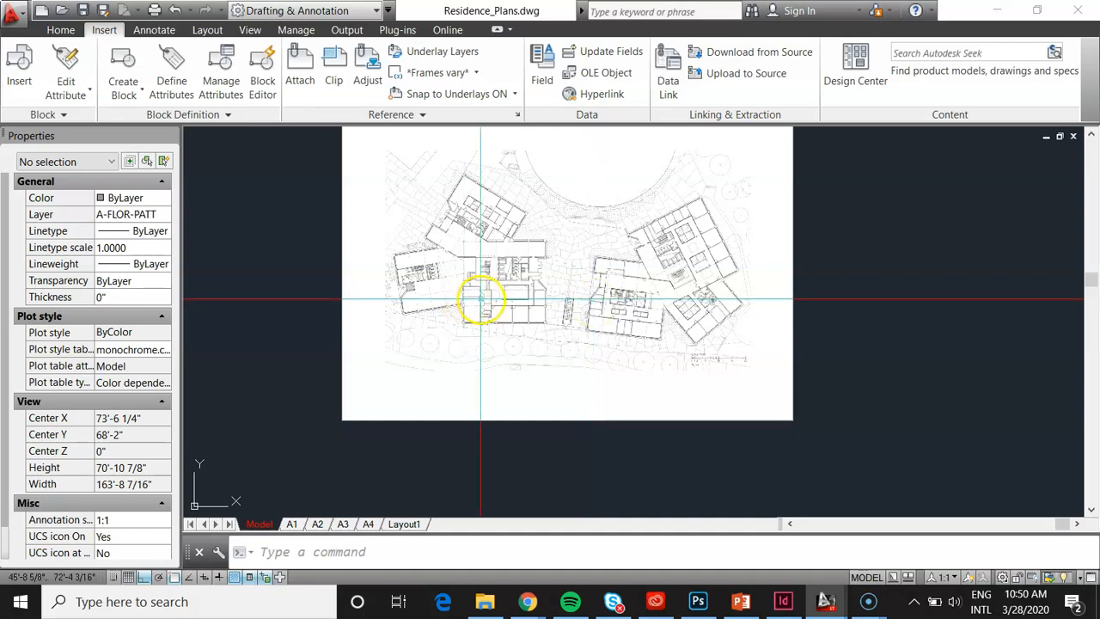
{"action": "scroll", "coordinate": [504, 310], "scroll_direction": "up", "scroll_amount": 2}
{"action": "scroll", "coordinate": [540, 258], "scroll_direction": "up", "scroll_amount": 5}
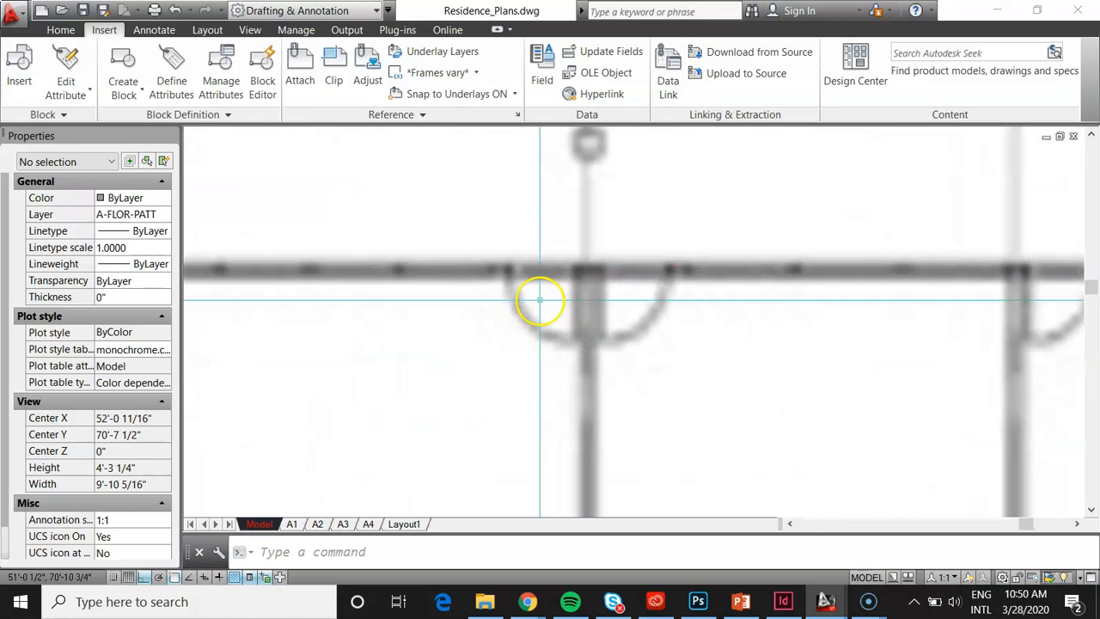
{"action": "scroll", "coordinate": [543, 262], "scroll_direction": "up", "scroll_amount": 2}
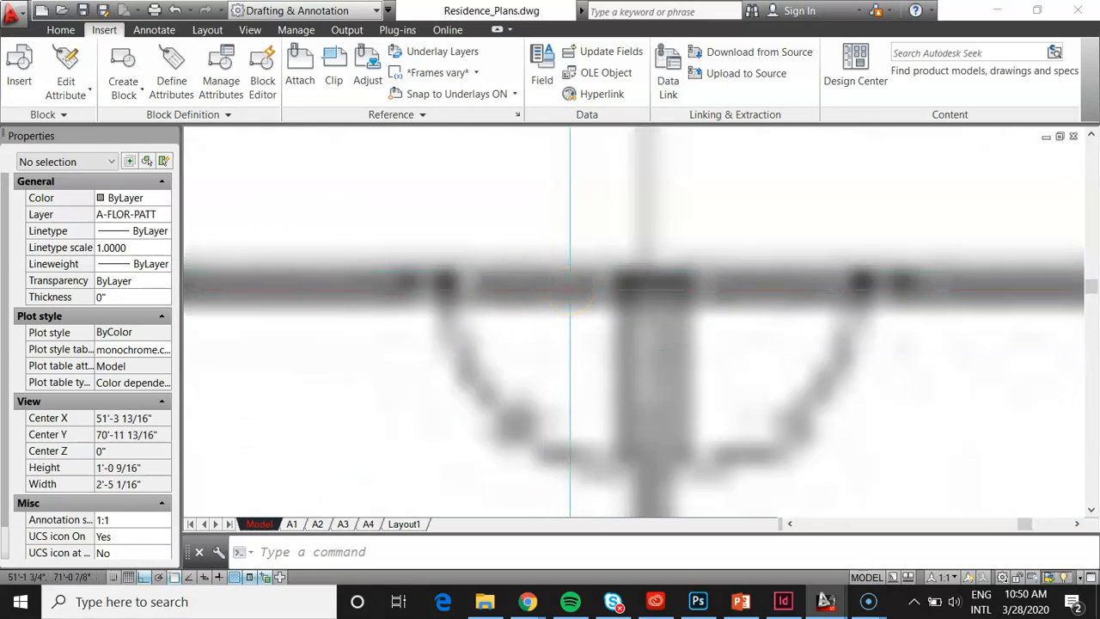
{"action": "scroll", "coordinate": [520, 308], "scroll_direction": "down", "scroll_amount": 7}
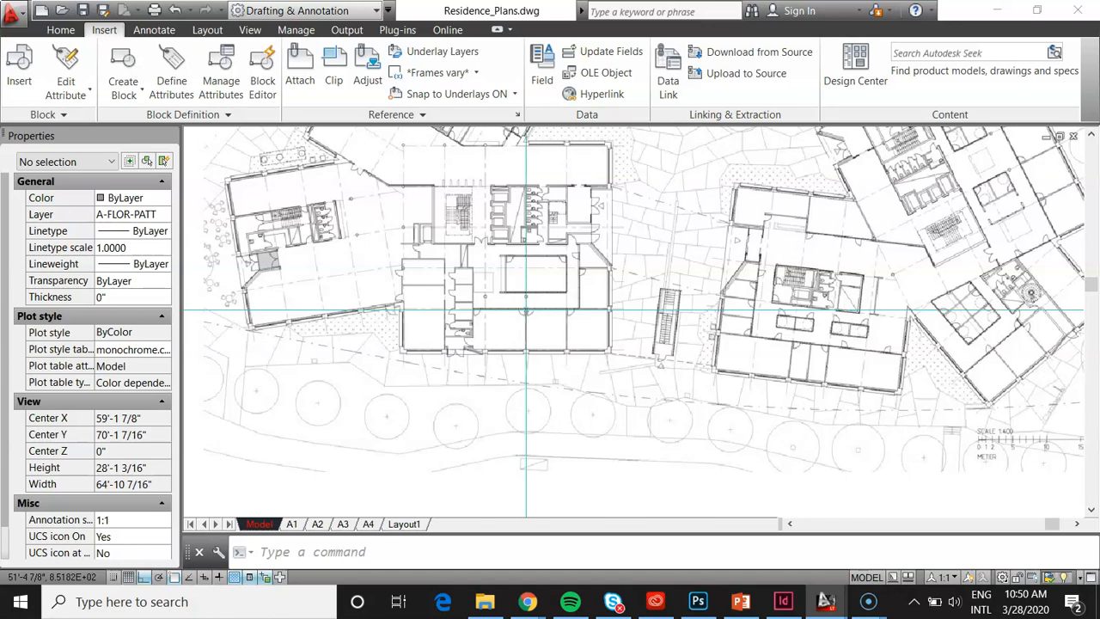
Measure the opening of the door beside the partition in the lower row of rooms with a linear dimension.
{"action": "scroll", "coordinate": [526, 309], "scroll_direction": "up", "scroll_amount": 2}
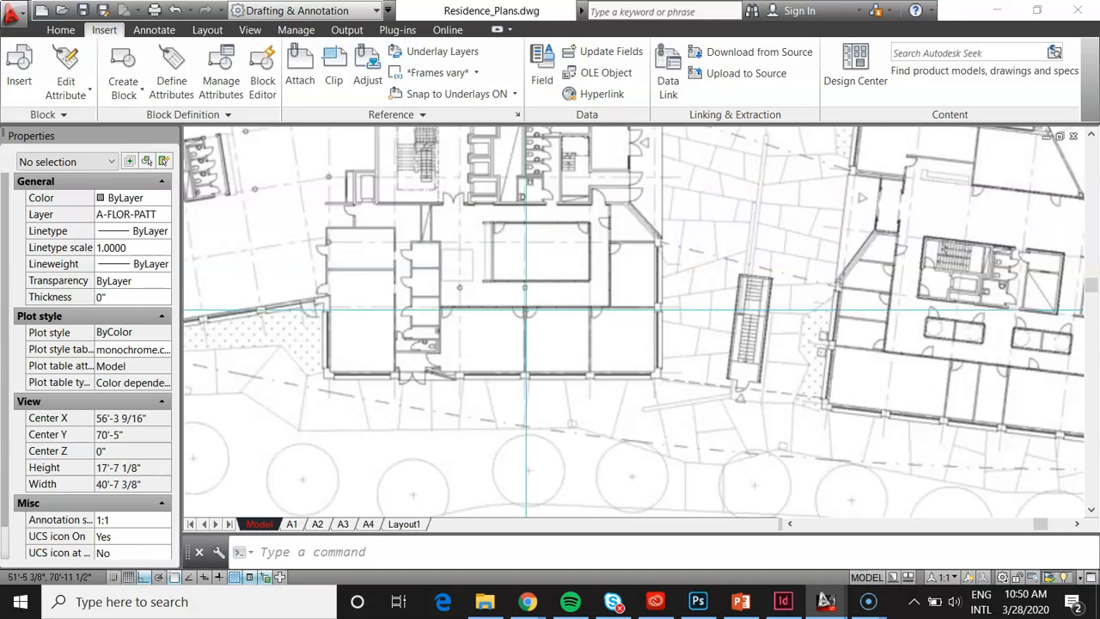
{"action": "scroll", "coordinate": [526, 310], "scroll_direction": "up", "scroll_amount": 8}
{"action": "type", "text": "DLI"}
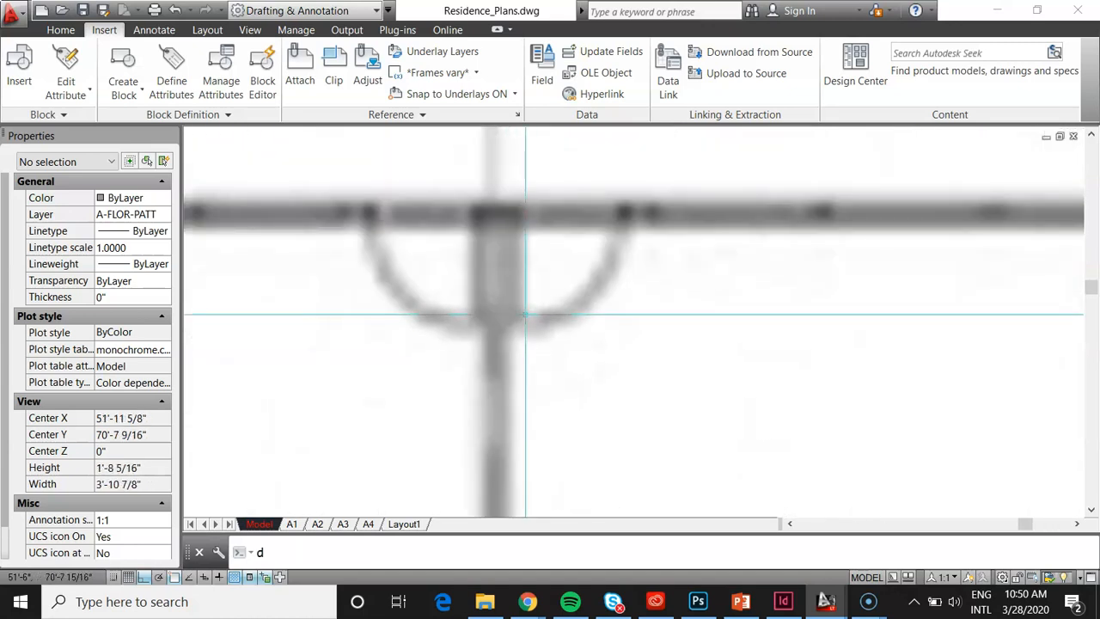
{"action": "key", "text": "Return"}
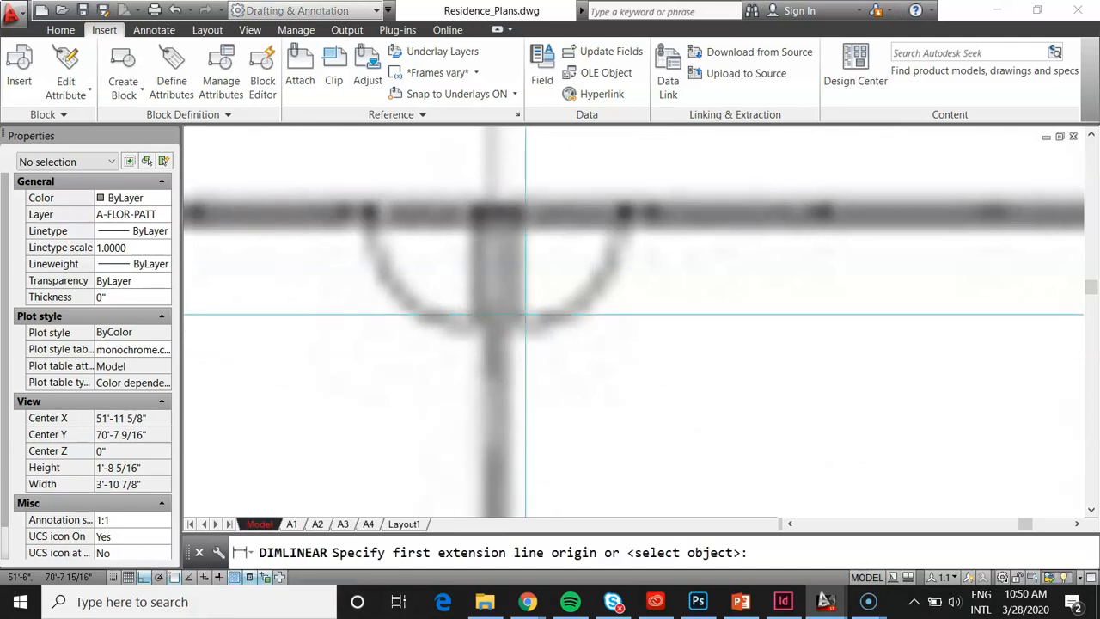
{"action": "scroll", "coordinate": [407, 184], "scroll_direction": "up", "scroll_amount": 2}
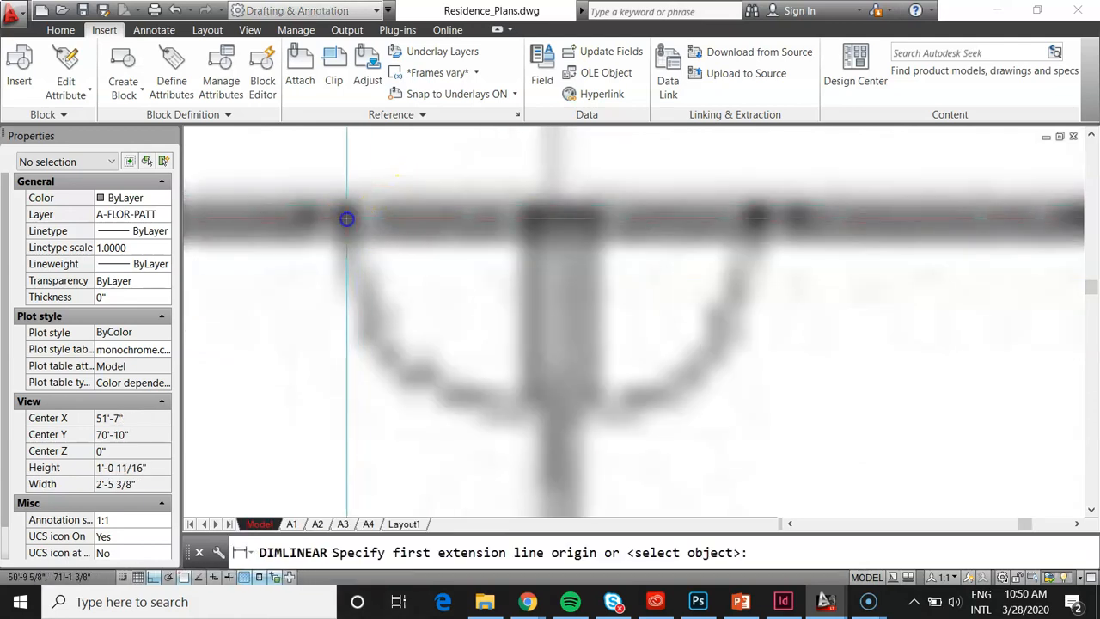
{"action": "left_click", "coordinate": [347, 219]}
{"action": "left_click", "coordinate": [530, 215]}
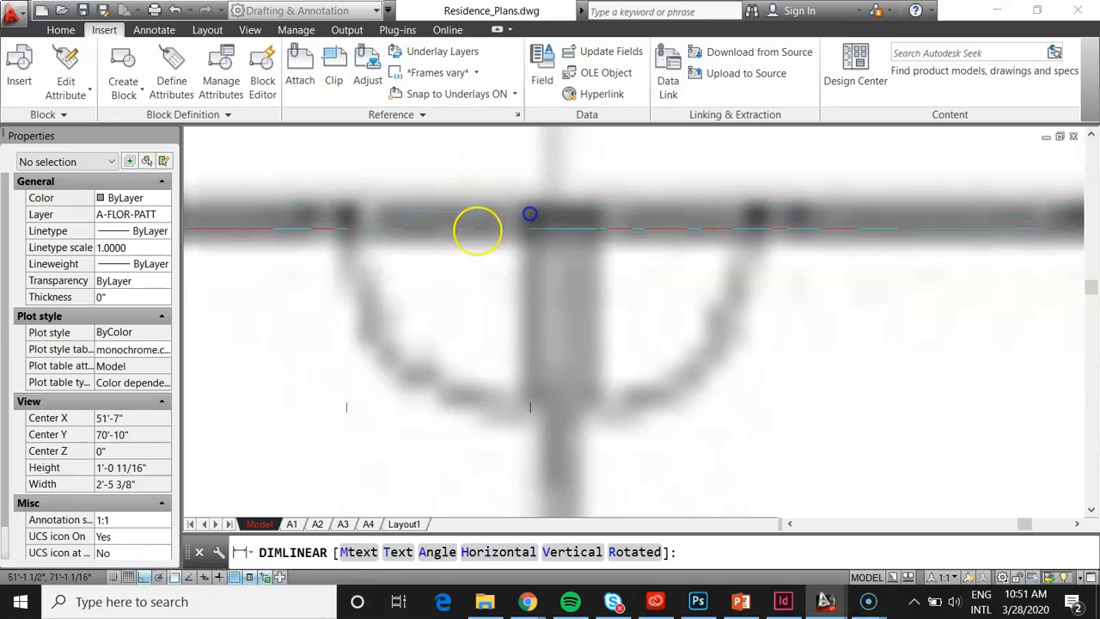
{"action": "scroll", "coordinate": [439, 206], "scroll_direction": "down", "scroll_amount": 4}
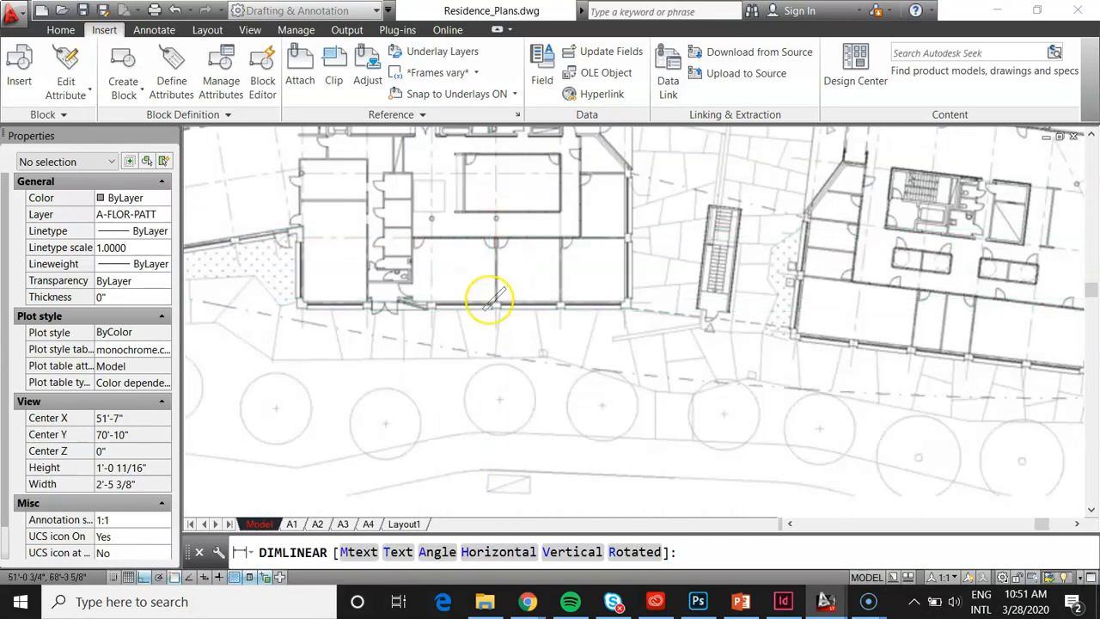
{"action": "scroll", "coordinate": [491, 300], "scroll_direction": "up", "scroll_amount": 1}
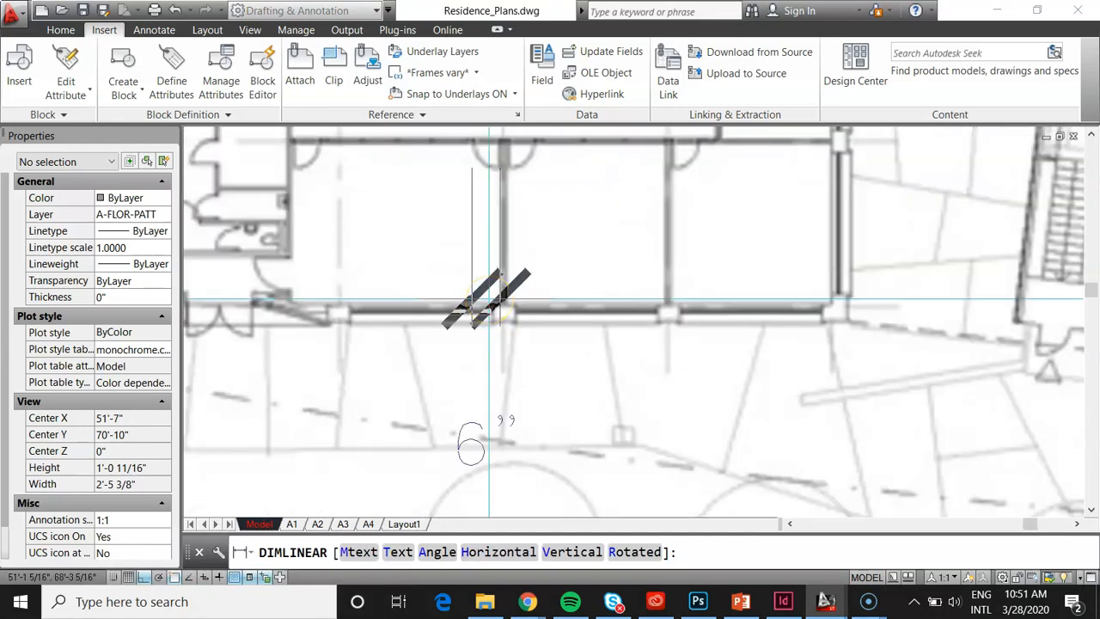
{"action": "key", "text": "Escape"}
Draw a horizontal line 36 inches long along the wall, starting at the outer jamb of the door west of the partition.
{"action": "scroll", "coordinate": [491, 249], "scroll_direction": "down", "scroll_amount": 3}
{"action": "scroll", "coordinate": [484, 248], "scroll_direction": "up", "scroll_amount": 5}
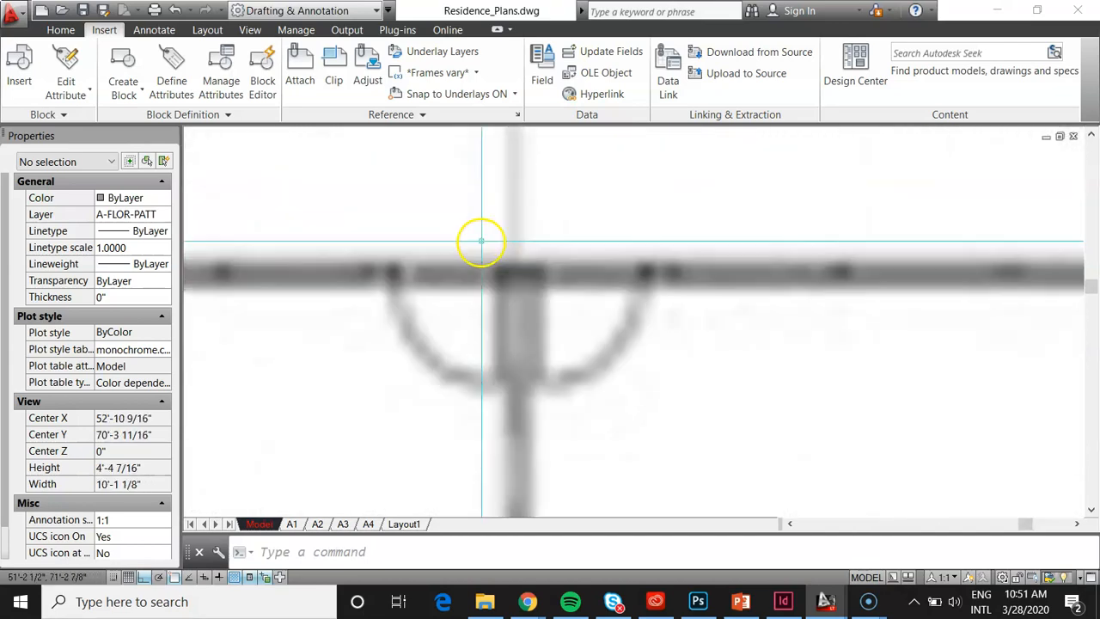
{"action": "scroll", "coordinate": [480, 244], "scroll_direction": "up", "scroll_amount": 3}
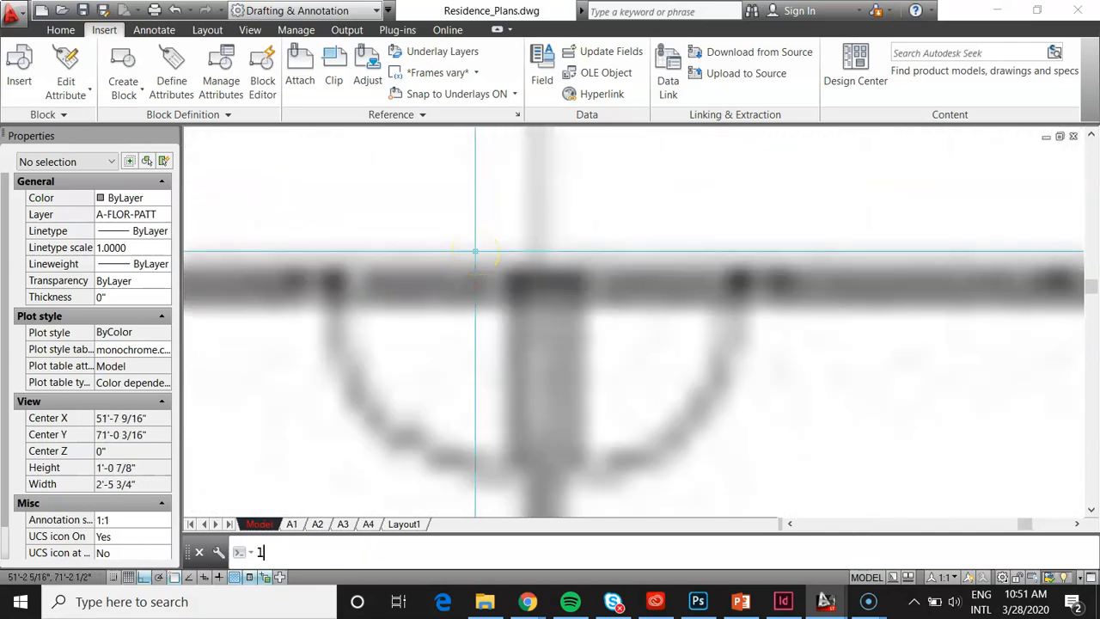
{"action": "key", "text": "Return"}
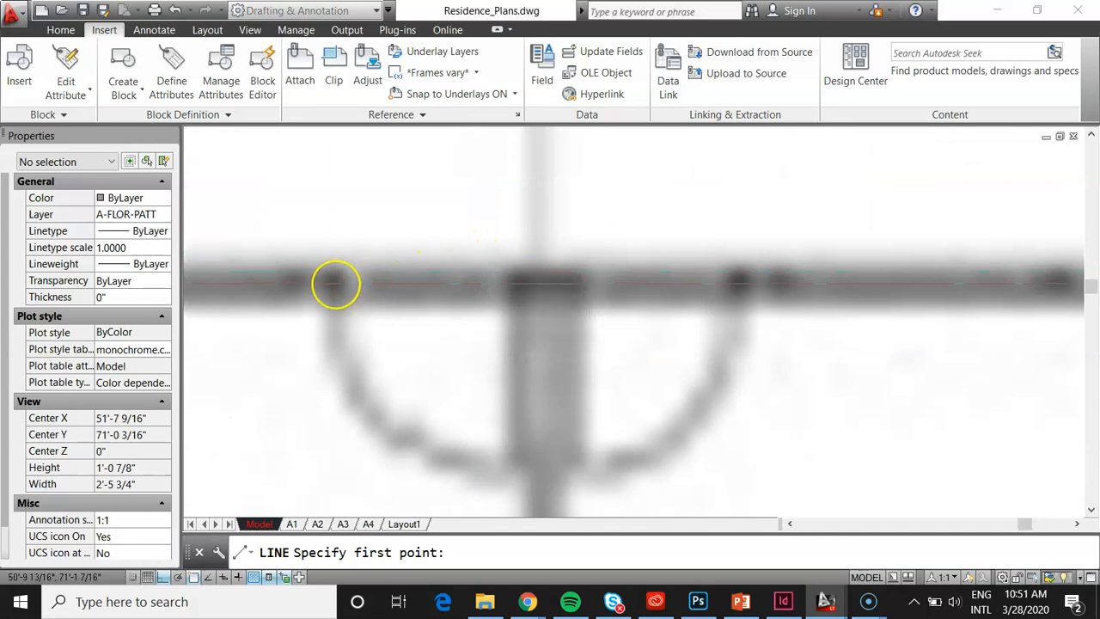
{"action": "left_click", "coordinate": [334, 284]}
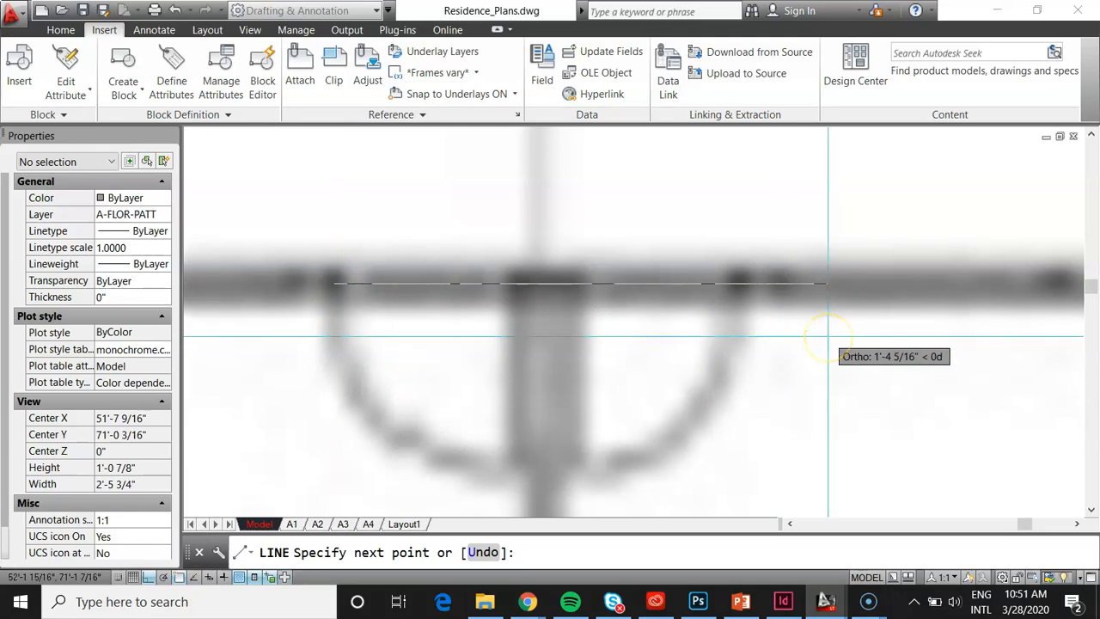
{"action": "type", "text": "36"}
{"action": "key", "text": "Return"}
{"action": "key", "text": "Escape"}
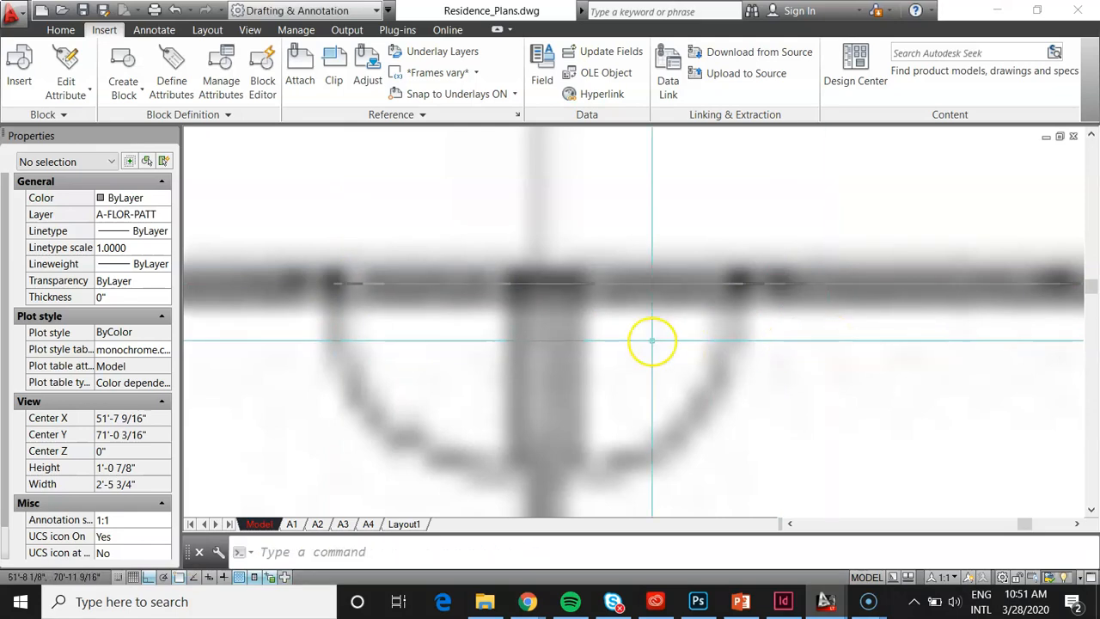
Move the 36-inch line to layer 0.
{"action": "scroll", "coordinate": [601, 344], "scroll_direction": "down", "scroll_amount": 5}
{"action": "left_click", "coordinate": [341, 238]}
{"action": "left_click", "coordinate": [945, 427]}
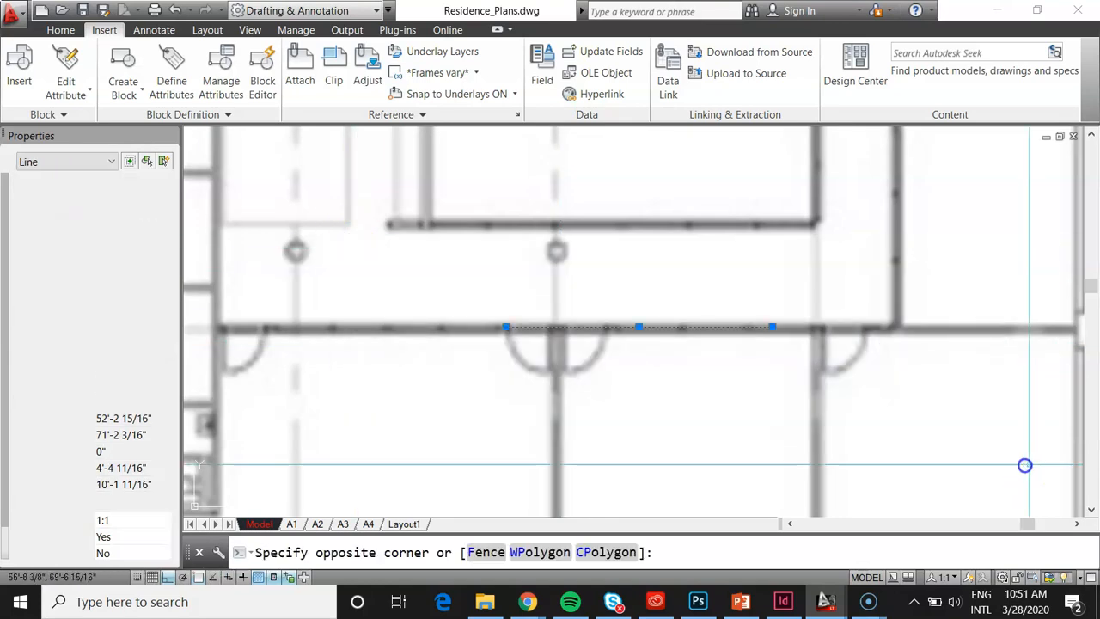
{"action": "left_click", "coordinate": [60, 33]}
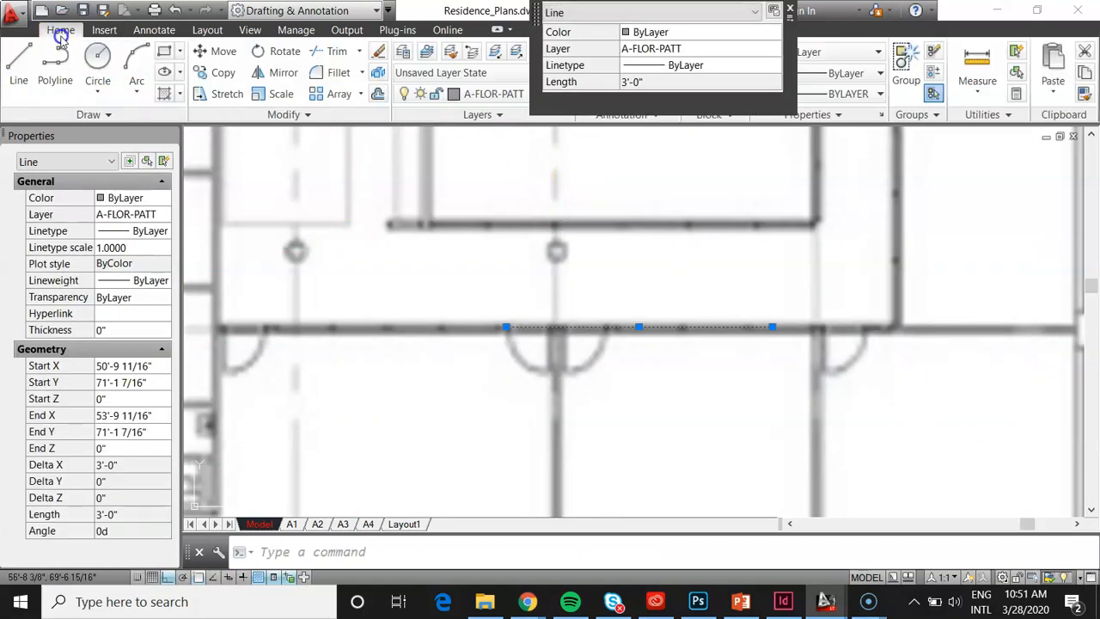
{"action": "left_click", "coordinate": [497, 96]}
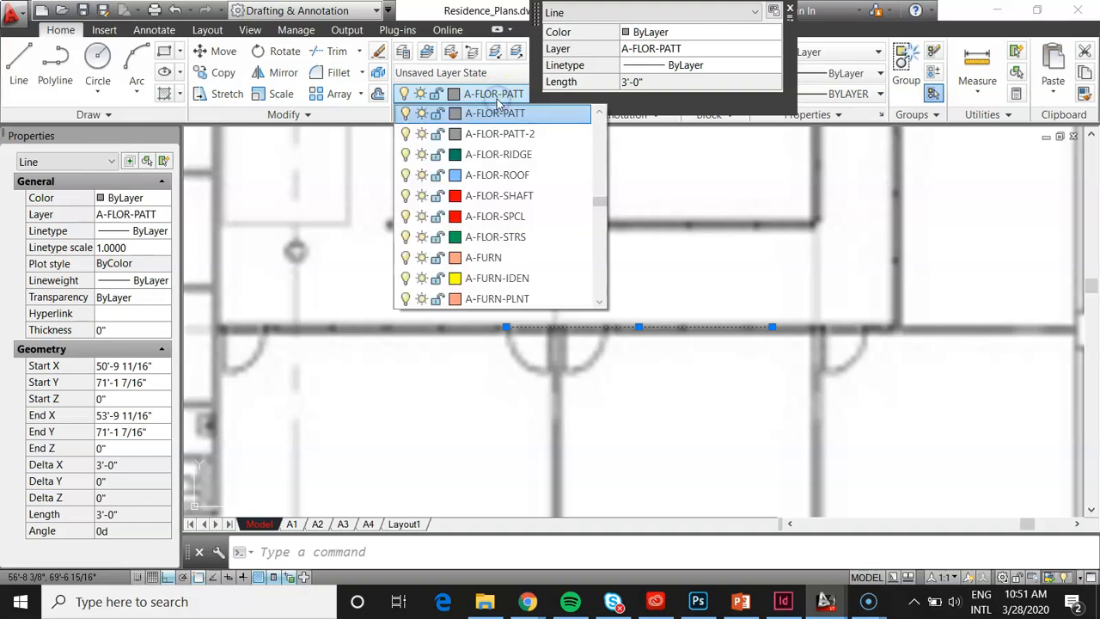
{"action": "left_click", "coordinate": [497, 196]}
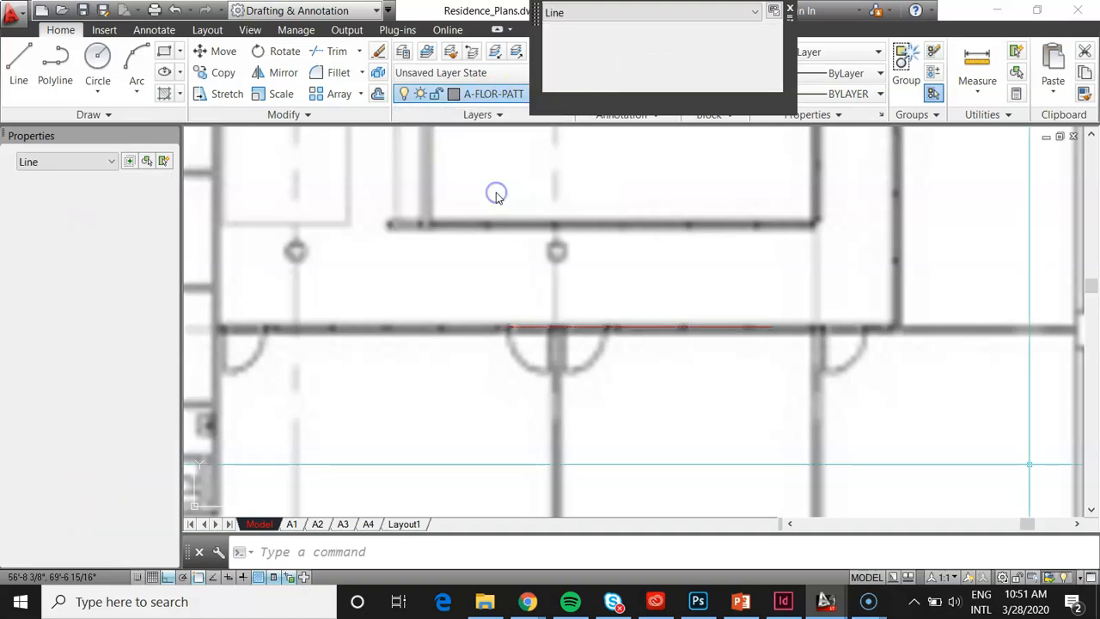
{"action": "left_click", "coordinate": [486, 93]}
{"action": "scroll", "coordinate": [487, 158], "scroll_direction": "up", "scroll_amount": 15}
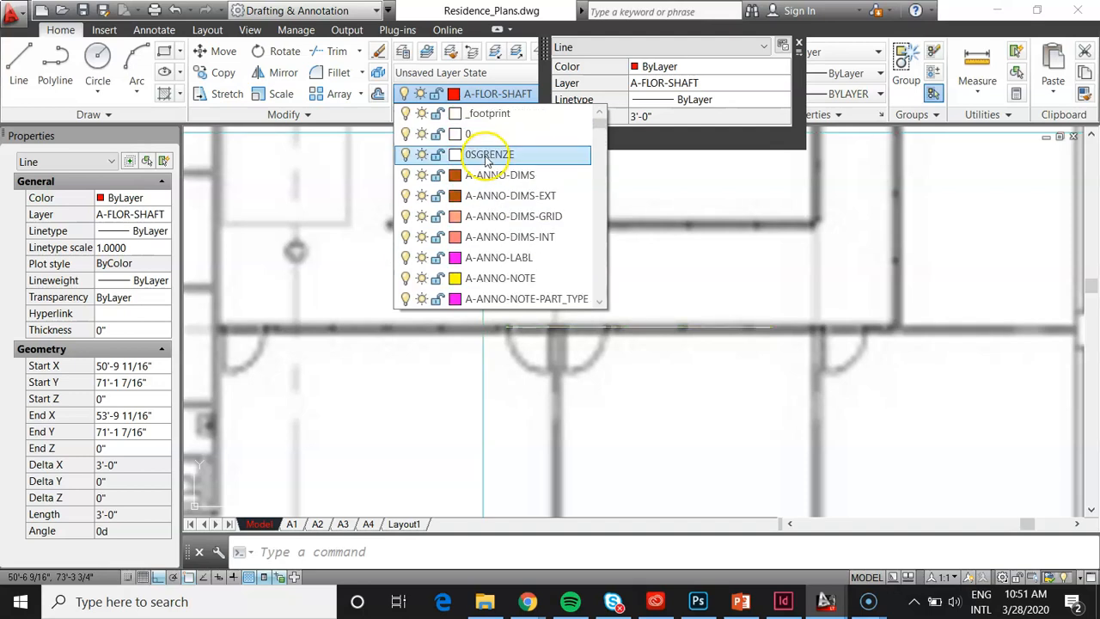
{"action": "left_click", "coordinate": [487, 134]}
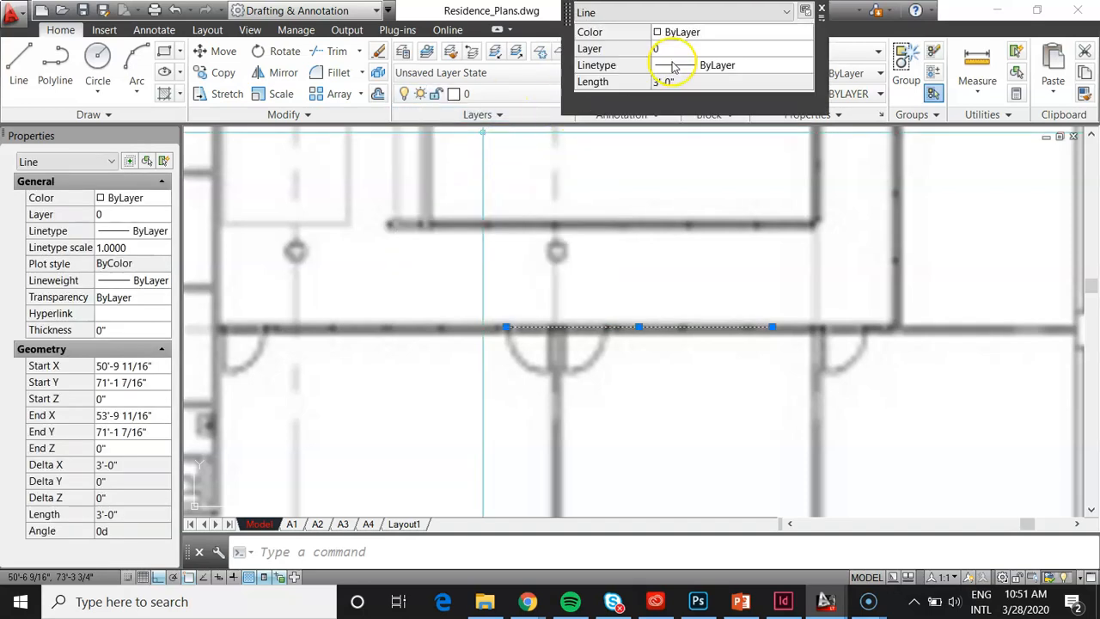
Set the colour of the 36-inch line to red.
{"action": "left_click", "coordinate": [713, 35]}
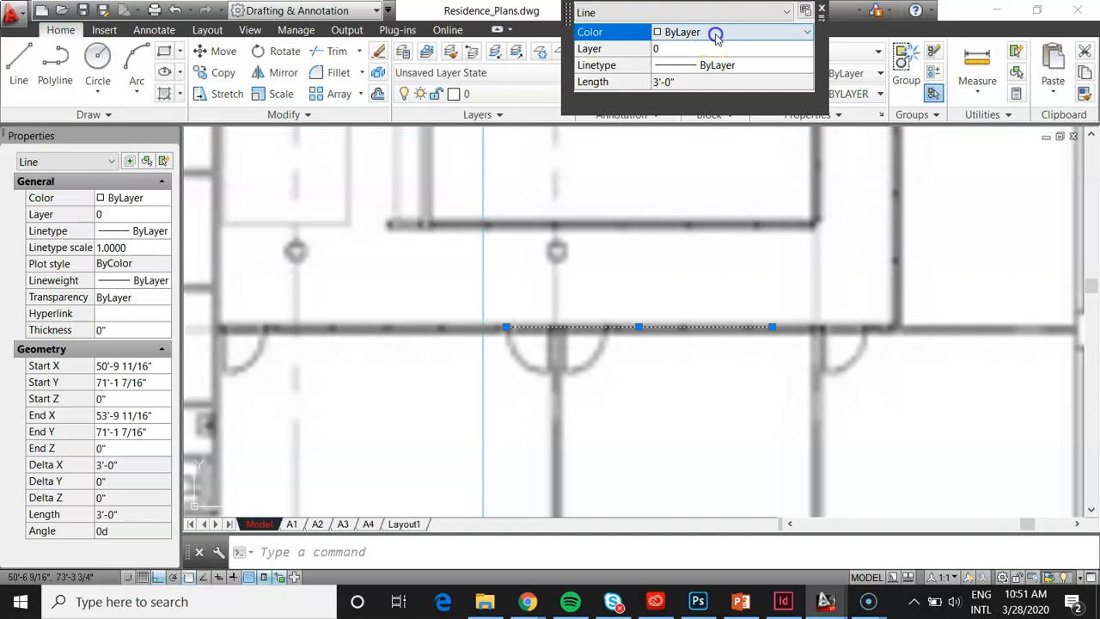
{"action": "left_click", "coordinate": [716, 32]}
{"action": "left_click", "coordinate": [695, 80]}
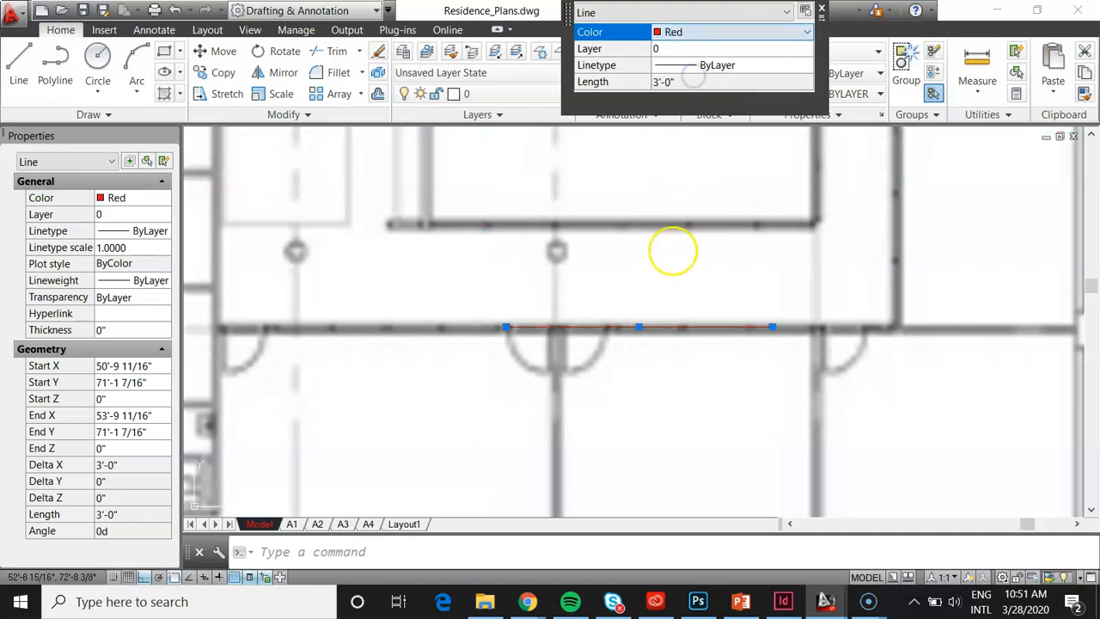
{"action": "key", "text": "Escape"}
Compare the extent of the red horizontal line with the door opening beside the partition.
{"action": "scroll", "coordinate": [560, 327], "scroll_direction": "up", "scroll_amount": 3}
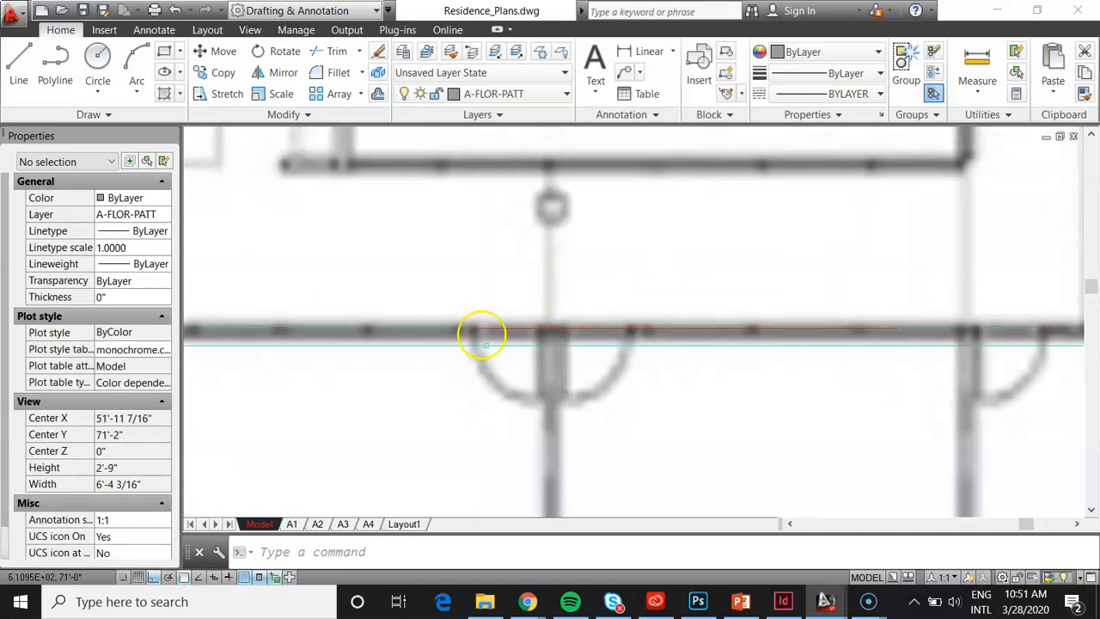
{"action": "left_click", "coordinate": [468, 300]}
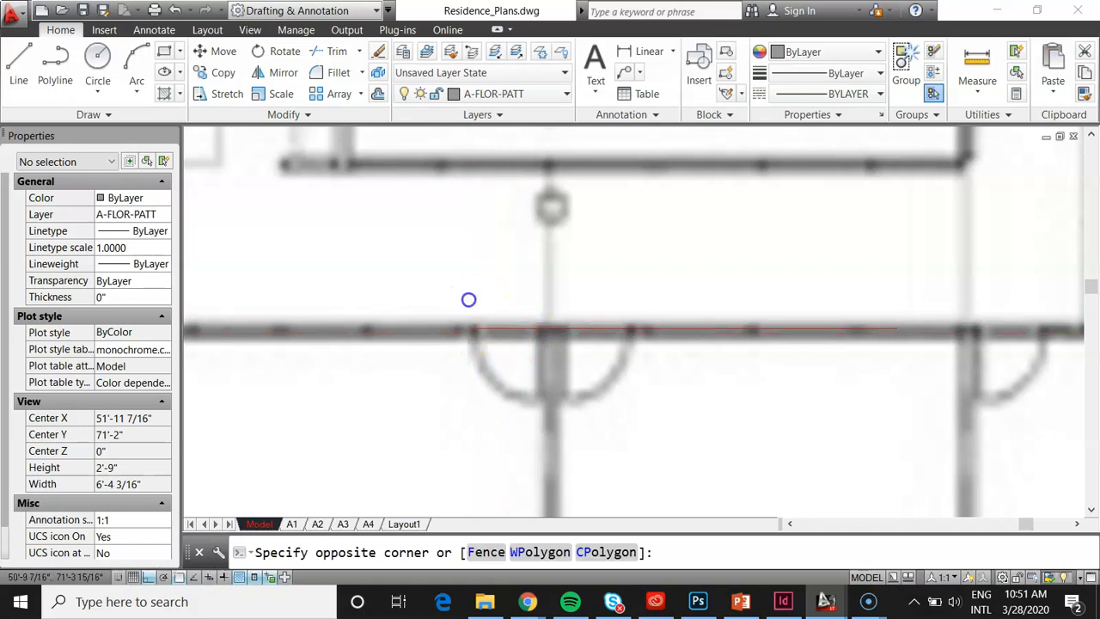
{"action": "left_click", "coordinate": [1000, 390]}
{"action": "key", "text": "Escape"}
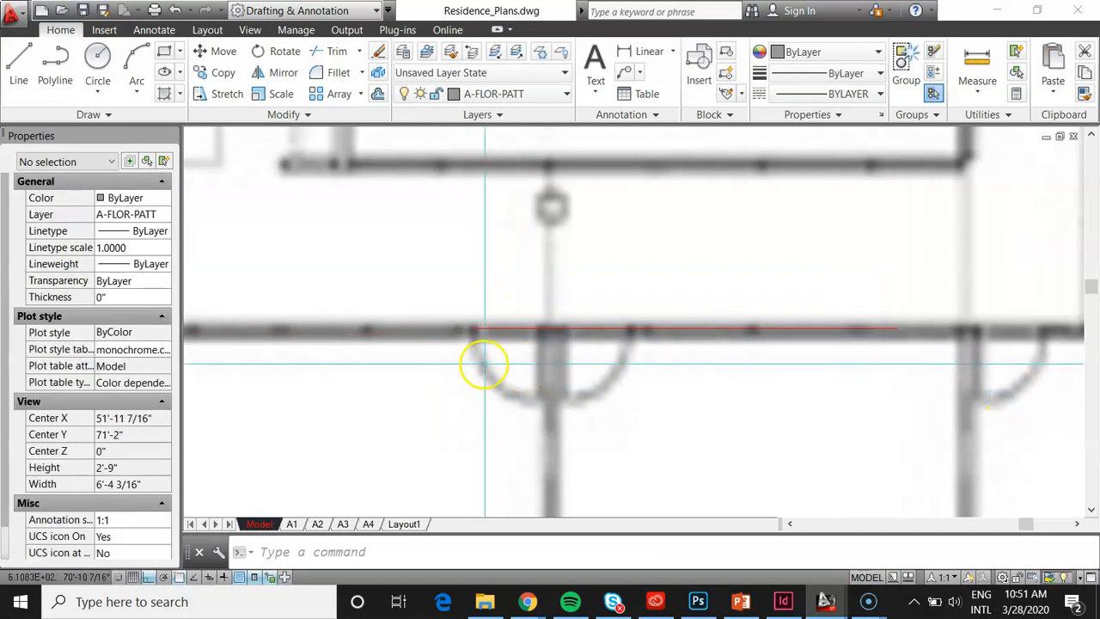
Draw a vertical marker line about 3 3/16 inches long across the wall at the door's partition-side jamb.
{"action": "key", "text": "l"}
{"action": "key", "text": "Return"}
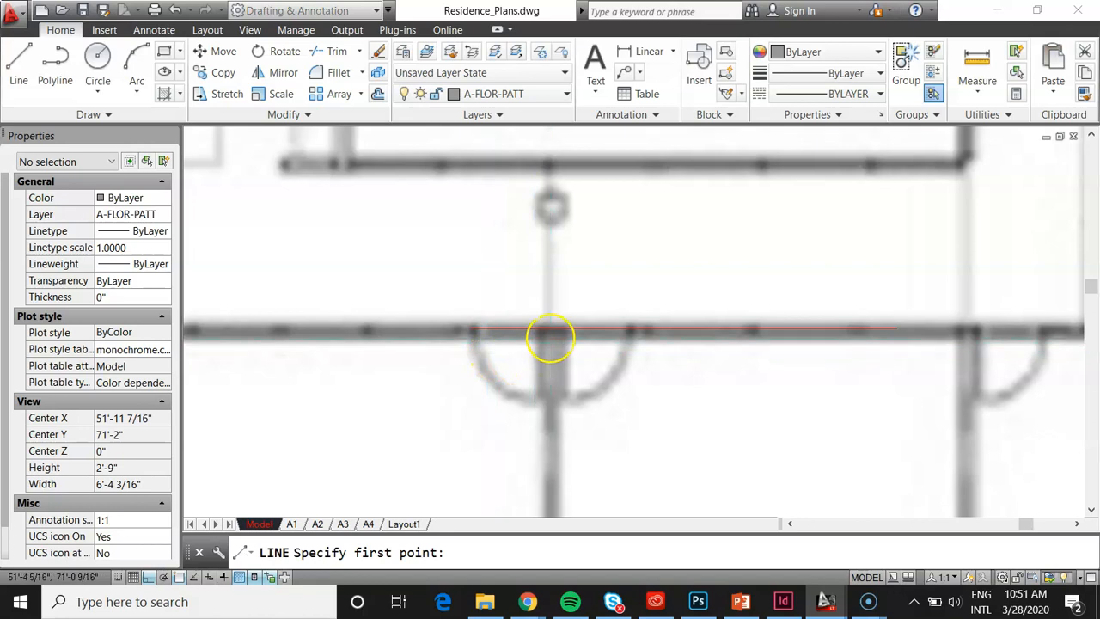
{"action": "scroll", "coordinate": [487, 359], "scroll_direction": "up", "scroll_amount": 4}
{"action": "left_click", "coordinate": [501, 354]}
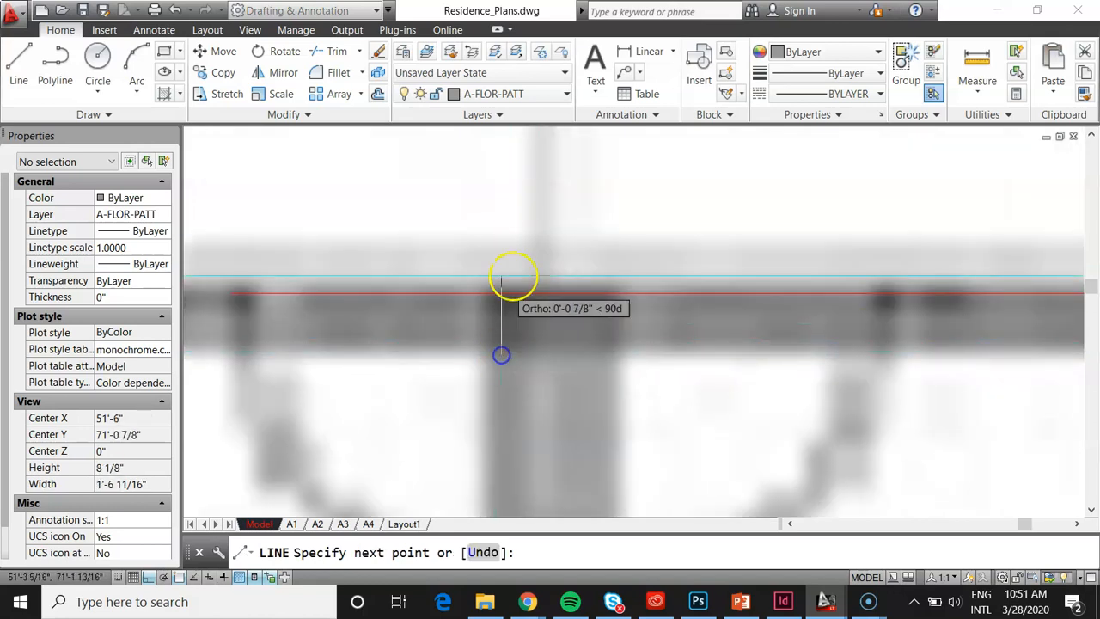
{"action": "key", "text": "Escape"}
Set the colour of the short vertical marker line to red.
{"action": "scroll", "coordinate": [507, 248], "scroll_direction": "down", "scroll_amount": 4}
{"action": "scroll", "coordinate": [527, 338], "scroll_direction": "down", "scroll_amount": 2}
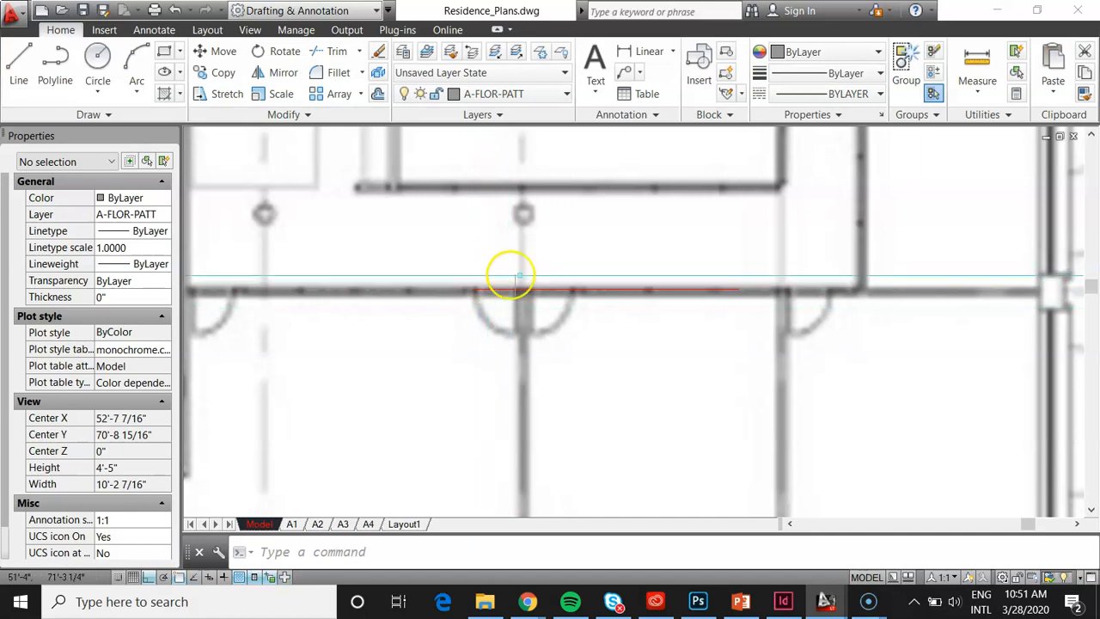
{"action": "left_click", "coordinate": [497, 257]}
{"action": "left_click", "coordinate": [552, 378]}
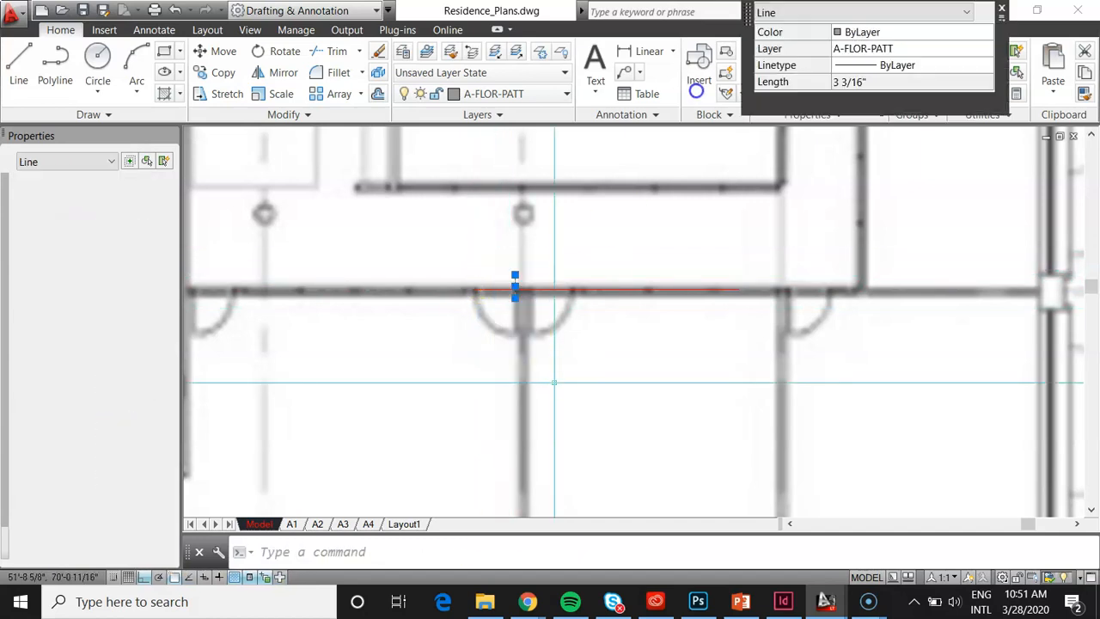
{"action": "left_click", "coordinate": [871, 32]}
{"action": "left_click", "coordinate": [872, 32]}
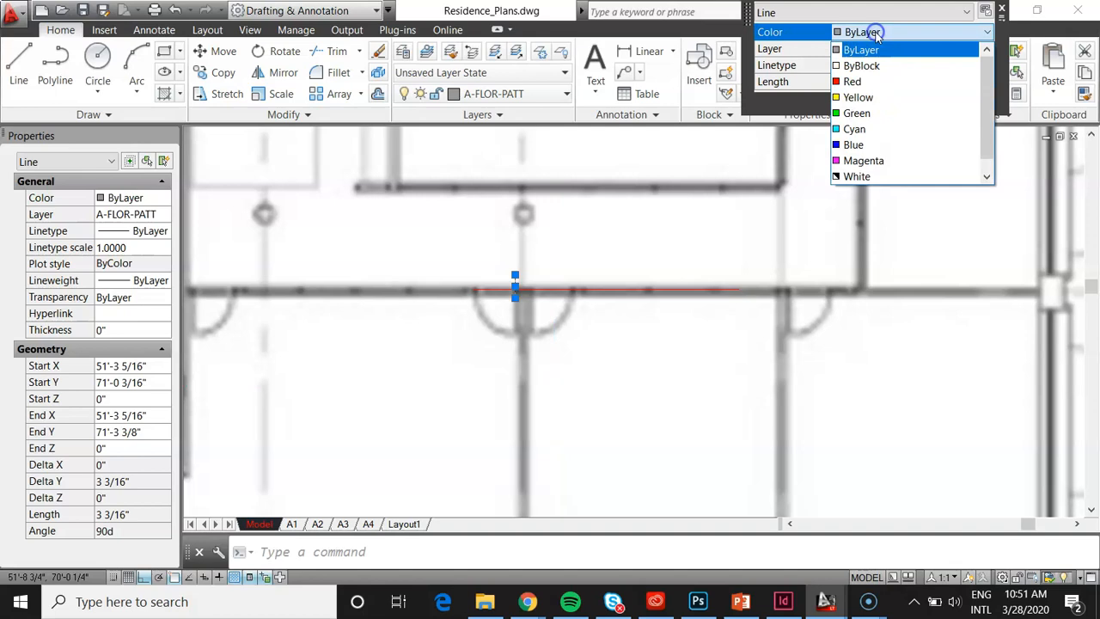
{"action": "left_click", "coordinate": [874, 80]}
{"action": "key", "text": "Escape"}
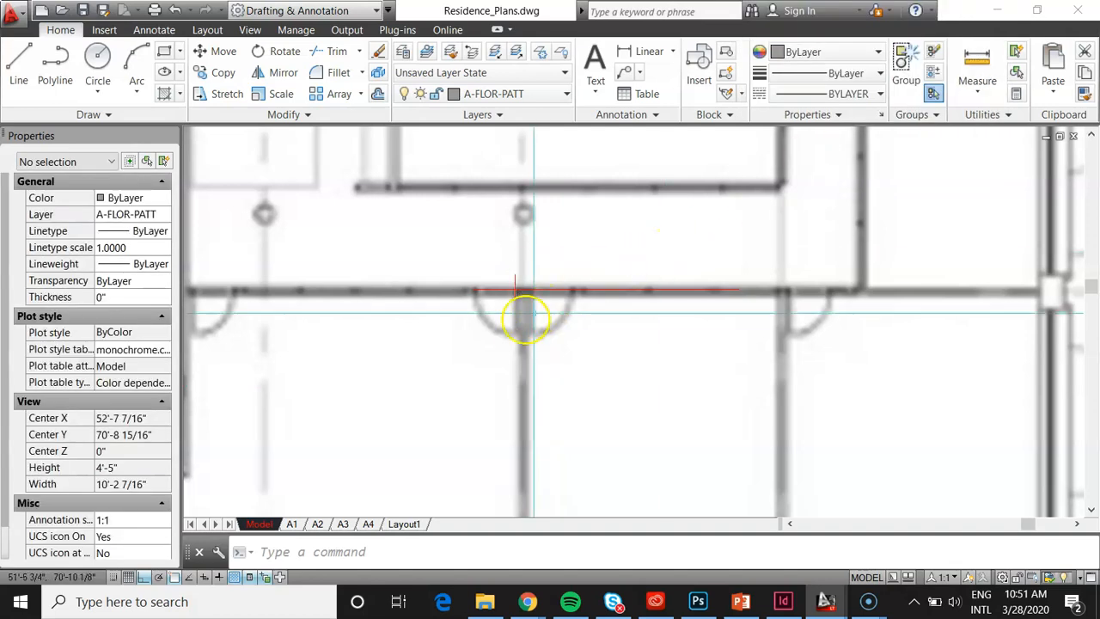
Compare the length of the 36-inch line with the door width marked by the short vertical line.
{"action": "scroll", "coordinate": [579, 314], "scroll_direction": "up", "scroll_amount": 2}
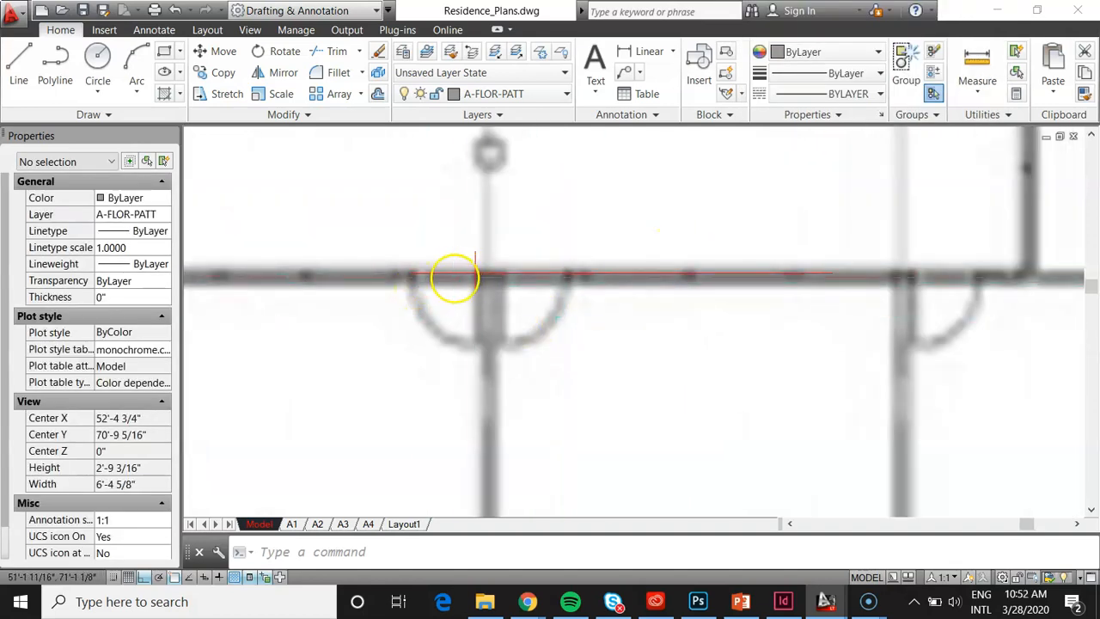
{"action": "left_click", "coordinate": [779, 312]}
{"action": "left_click", "coordinate": [648, 210]}
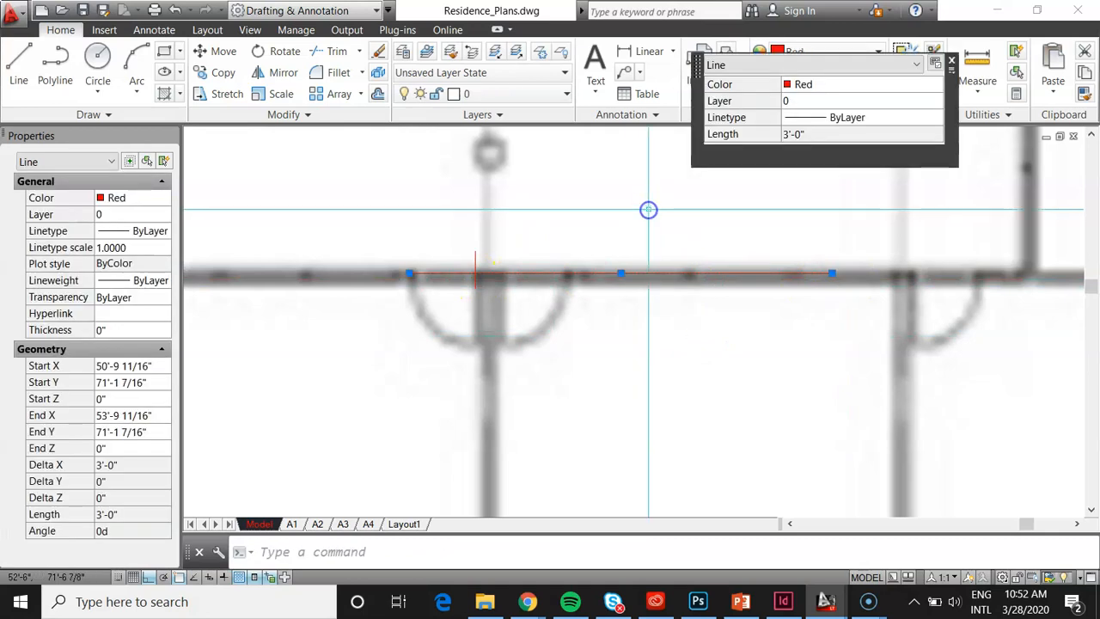
{"action": "key", "text": "Escape"}
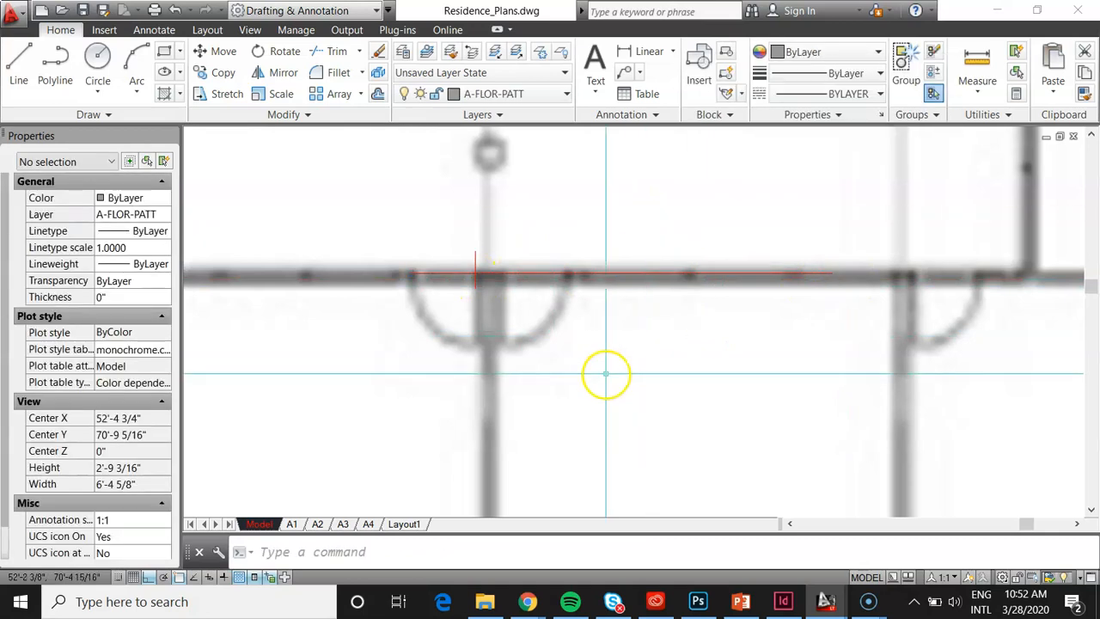
Start scaling the floor plan image, using the 36-inch line's endpoint at the door's outer jamb as the base point.
{"action": "scroll", "coordinate": [547, 306], "scroll_direction": "down", "scroll_amount": 2}
{"action": "scroll", "coordinate": [554, 307], "scroll_direction": "down", "scroll_amount": 8}
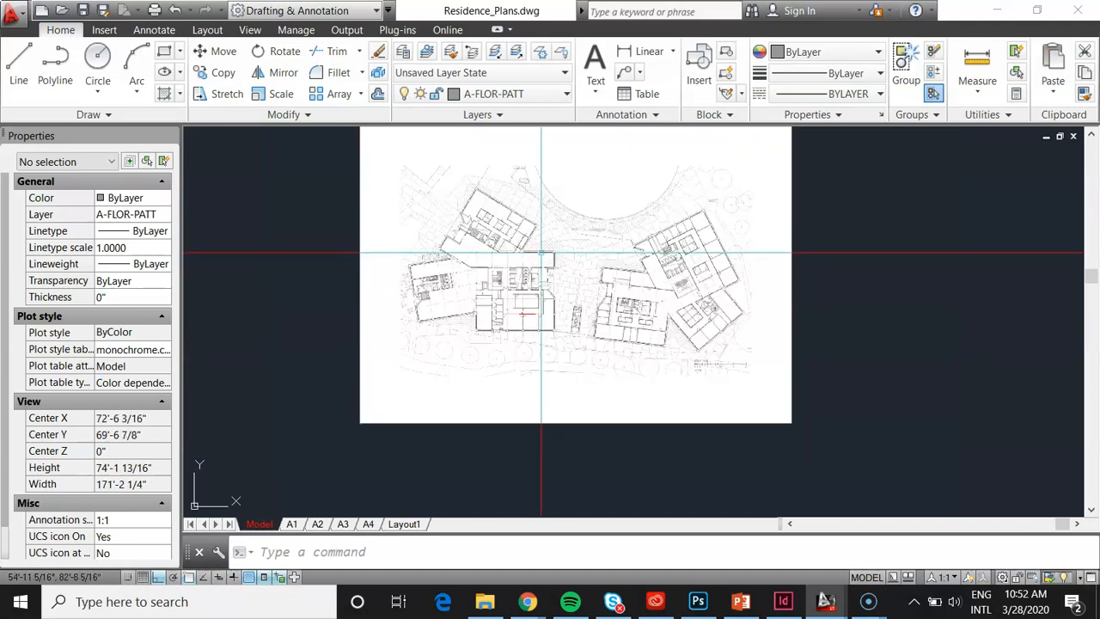
{"action": "key", "text": "Return"}
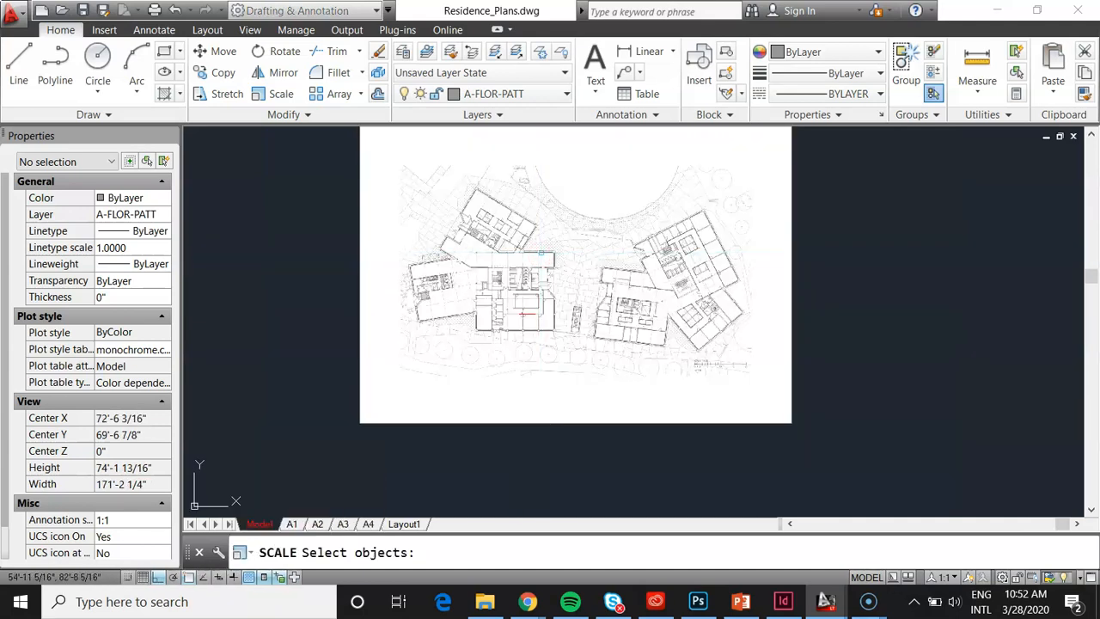
{"action": "left_click", "coordinate": [843, 486]}
{"action": "left_click", "coordinate": [732, 367]}
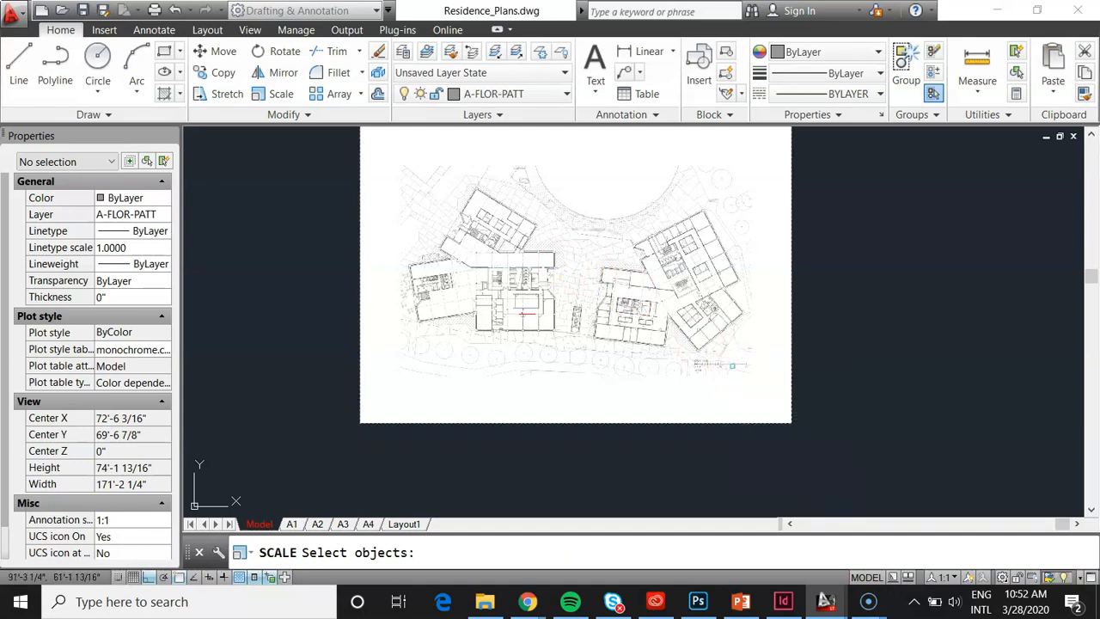
{"action": "key", "text": "Return"}
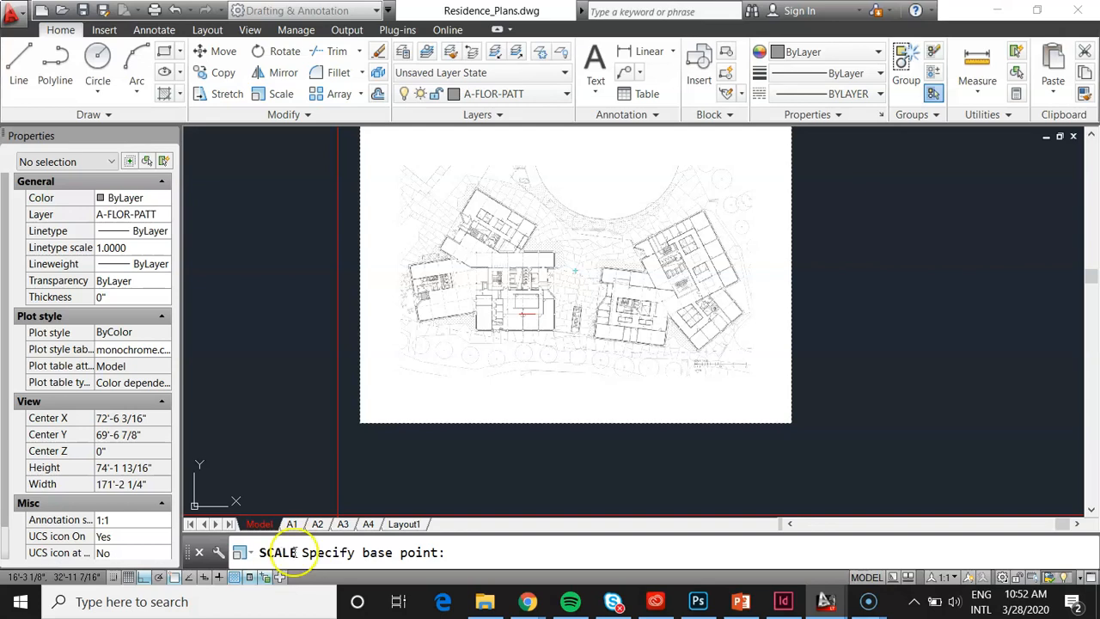
{"action": "scroll", "coordinate": [524, 314], "scroll_direction": "up", "scroll_amount": 10}
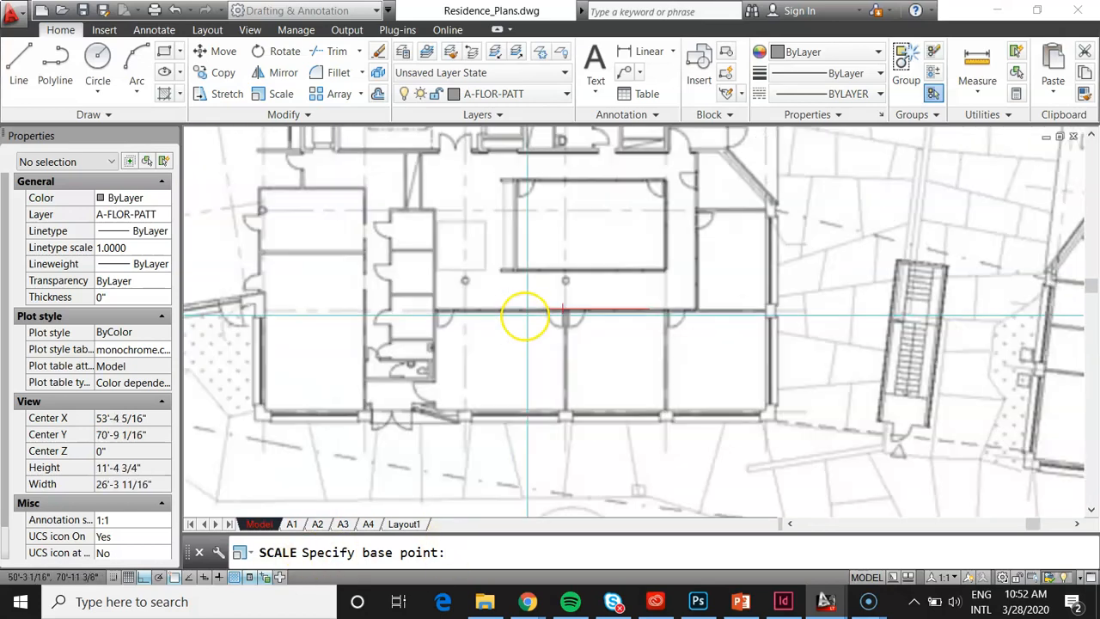
{"action": "scroll", "coordinate": [333, 350], "scroll_direction": "down", "scroll_amount": 2}
{"action": "scroll", "coordinate": [446, 327], "scroll_direction": "up", "scroll_amount": 2}
{"action": "scroll", "coordinate": [568, 324], "scroll_direction": "down", "scroll_amount": 4}
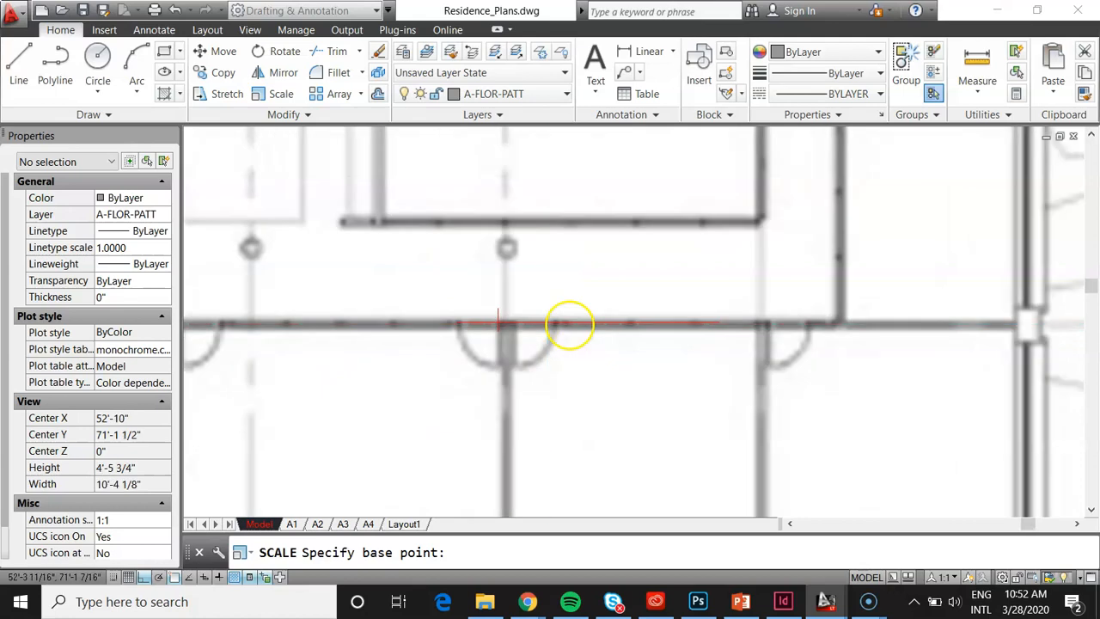
{"action": "scroll", "coordinate": [462, 357], "scroll_direction": "down", "scroll_amount": 2}
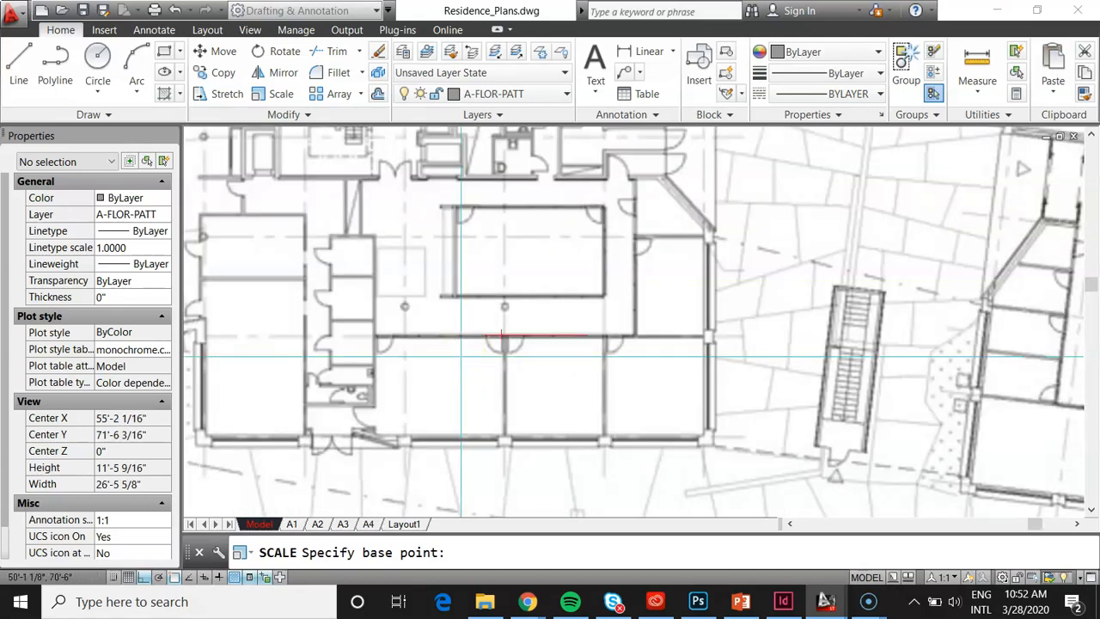
{"action": "scroll", "coordinate": [479, 340], "scroll_direction": "up", "scroll_amount": 8}
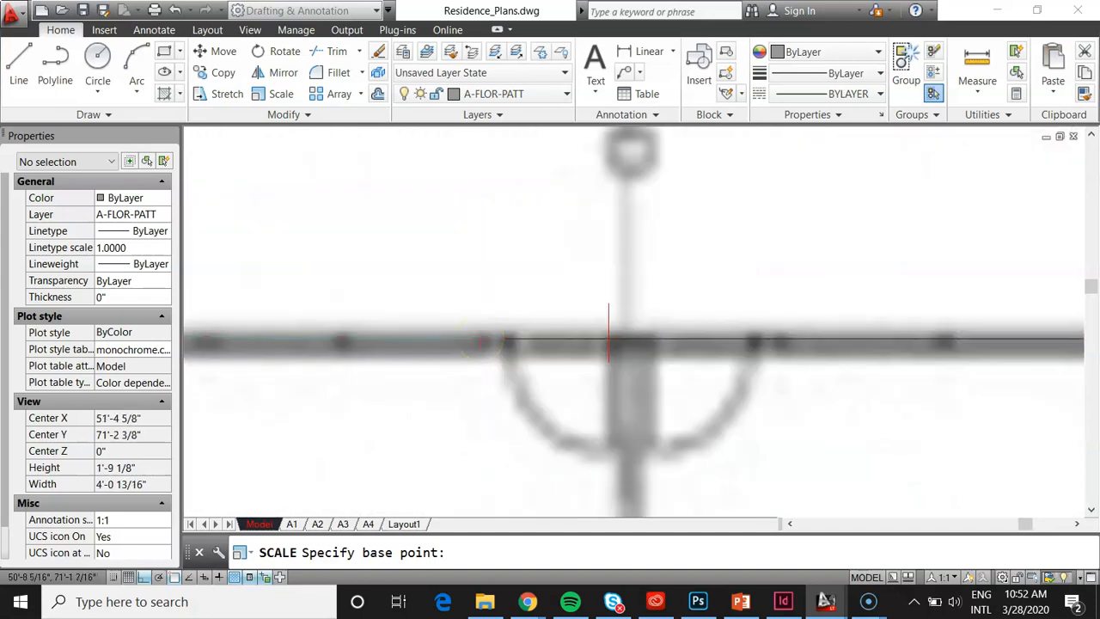
{"action": "scroll", "coordinate": [486, 320], "scroll_direction": "down", "scroll_amount": 15}
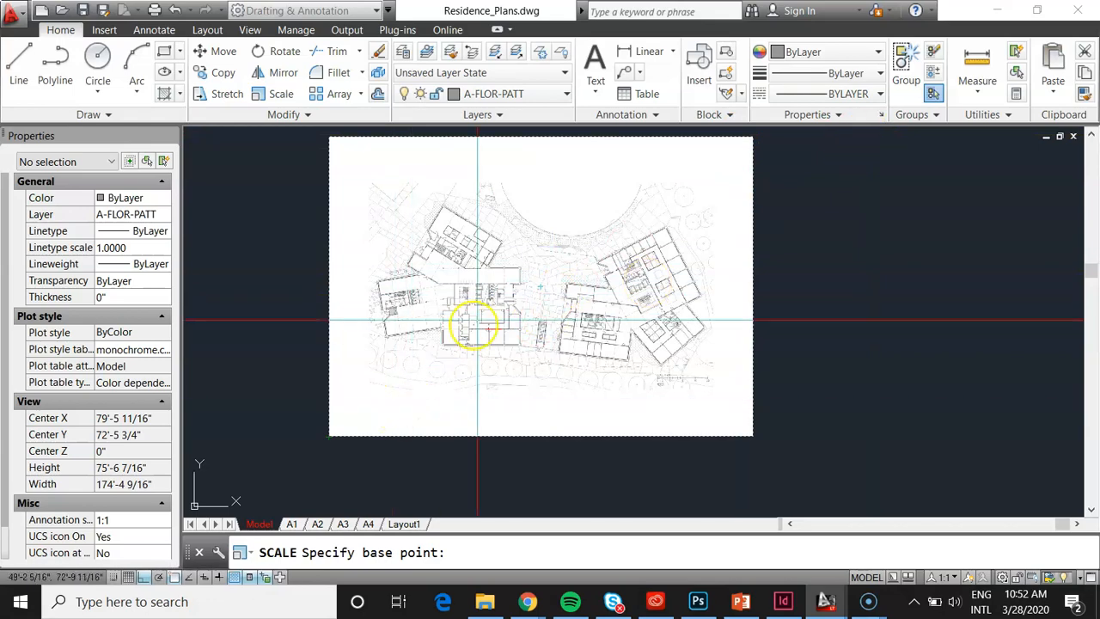
{"action": "scroll", "coordinate": [471, 329], "scroll_direction": "up", "scroll_amount": 8}
{"action": "scroll", "coordinate": [545, 410], "scroll_direction": "up", "scroll_amount": 8}
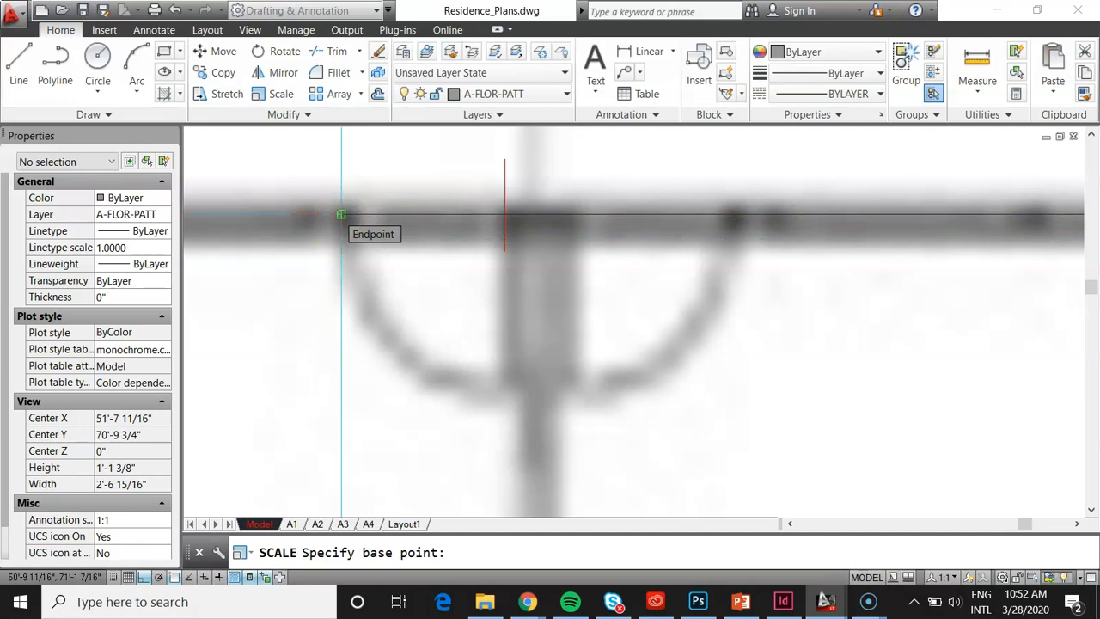
{"action": "left_click", "coordinate": [341, 214]}
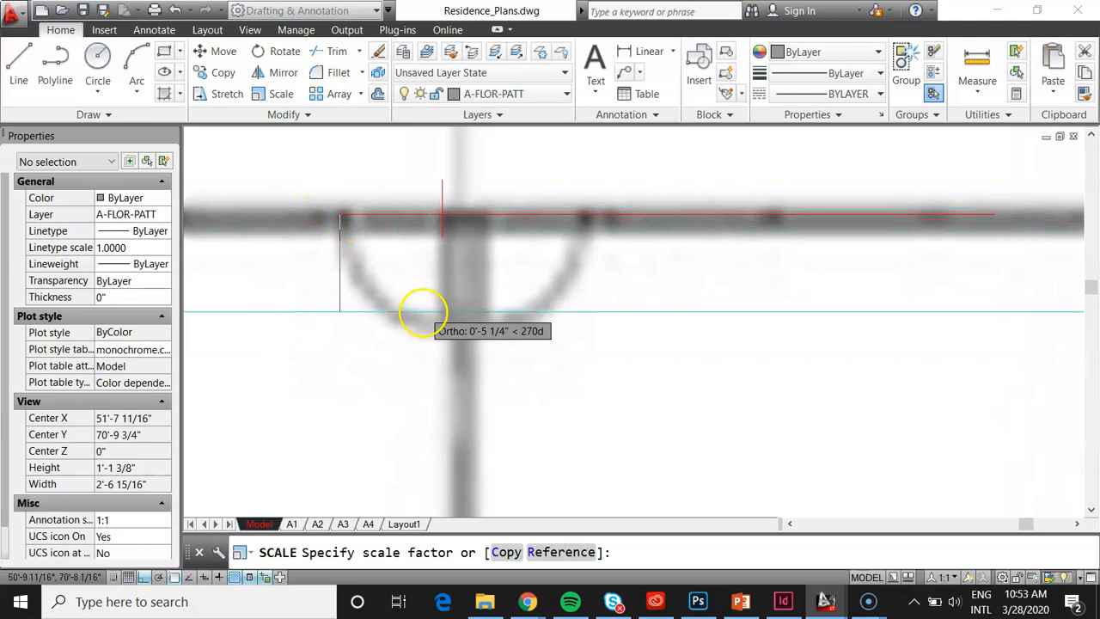
Scale the image by reference, from the door width between the base point and the vertical marker to the 36-inch line's far end.
{"action": "left_click", "coordinate": [554, 554]}
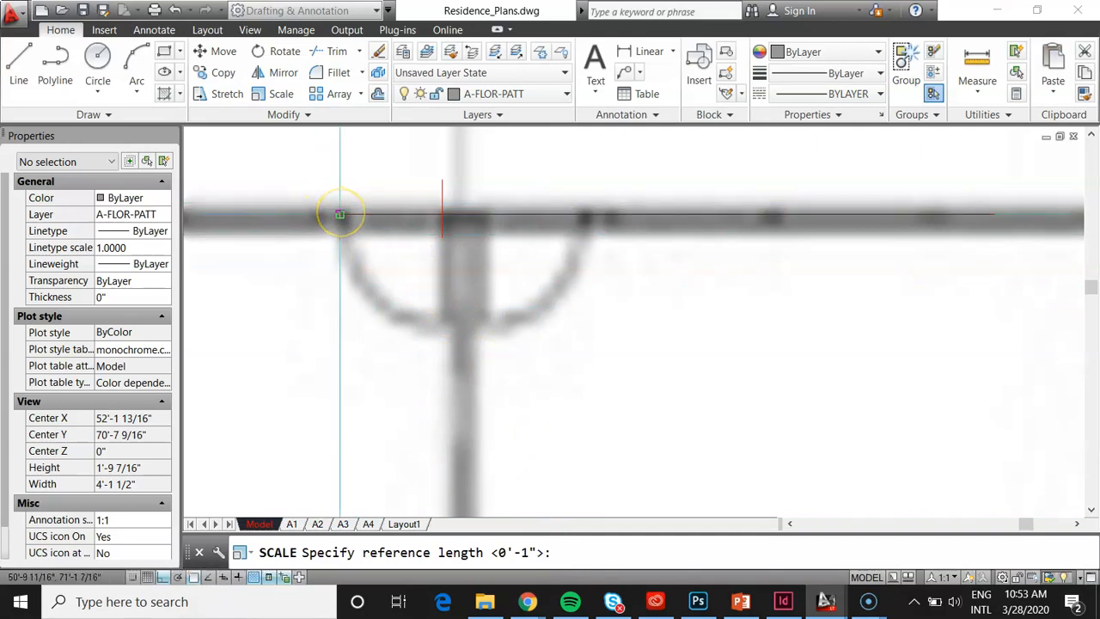
{"action": "left_click", "coordinate": [340, 214]}
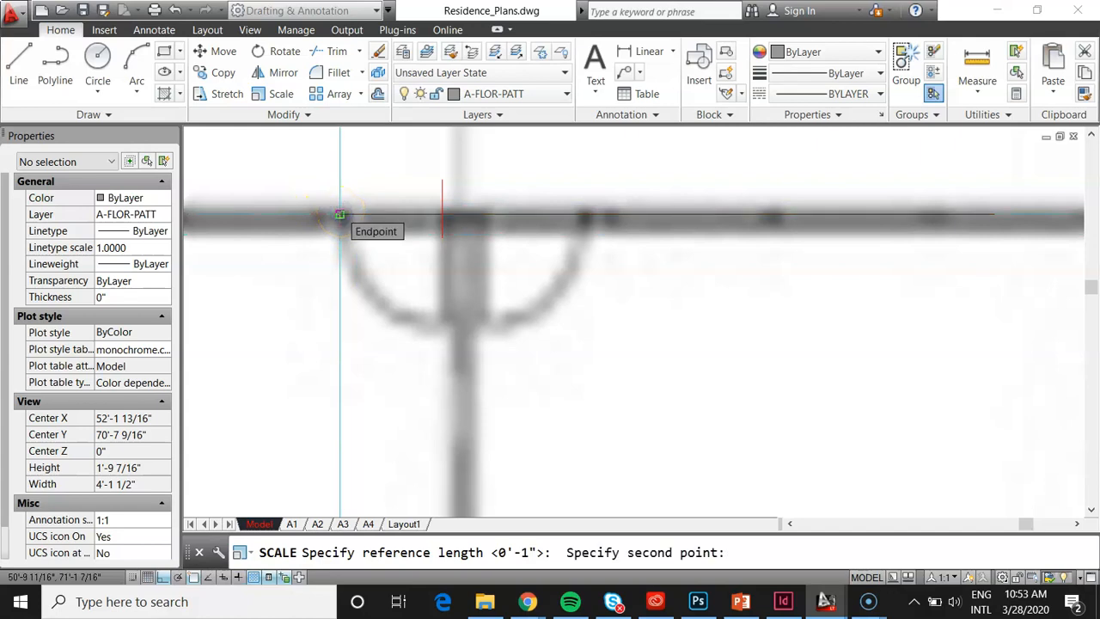
{"action": "left_click", "coordinate": [441, 214]}
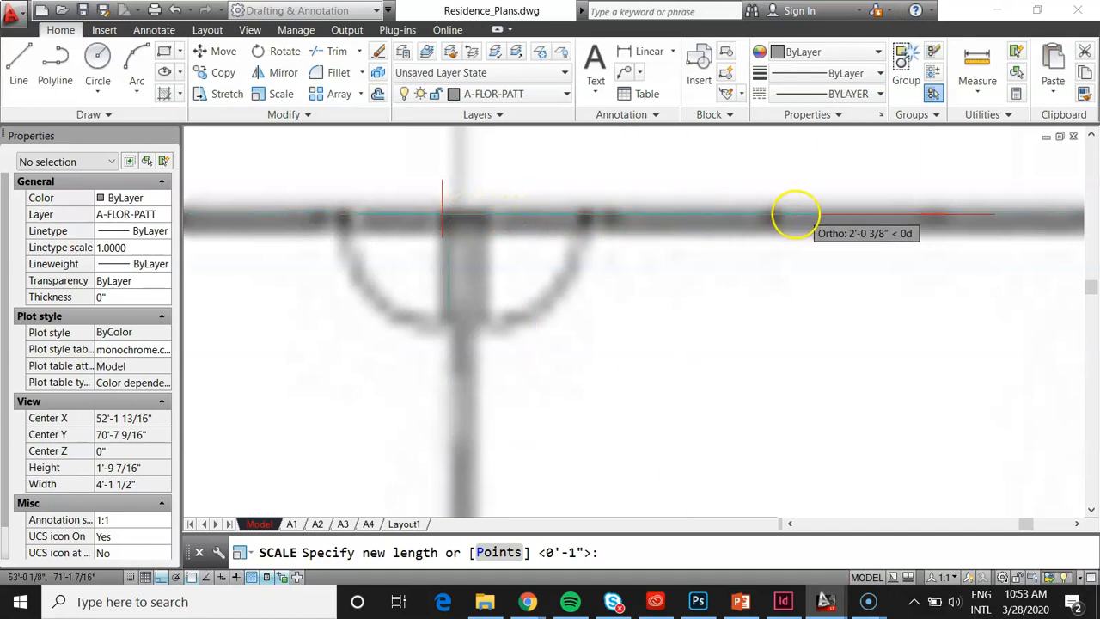
{"action": "left_click", "coordinate": [986, 214]}
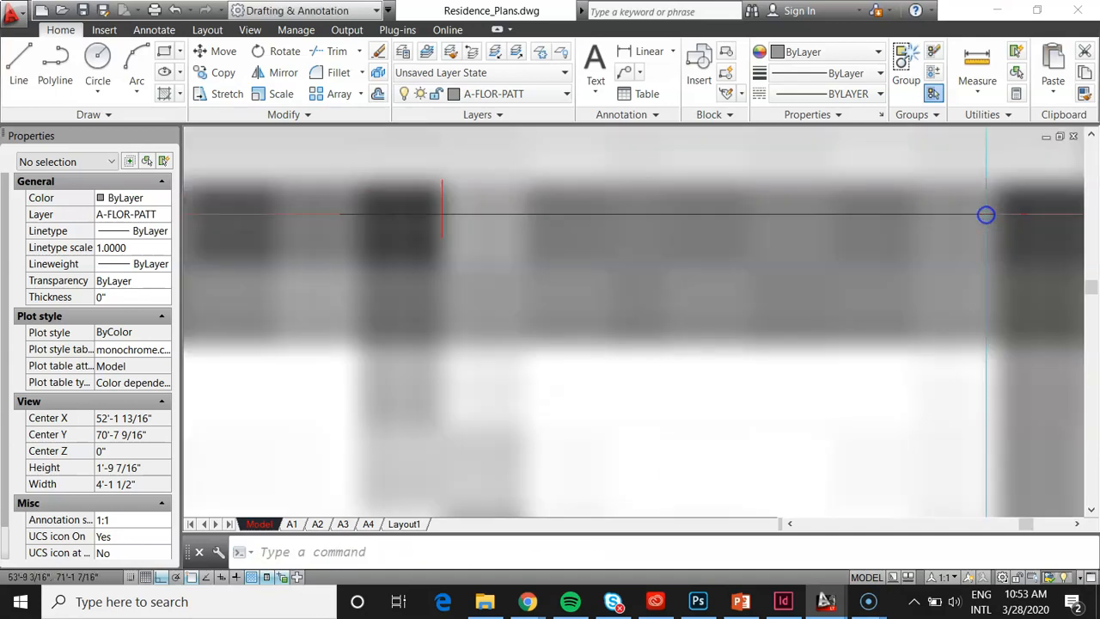
Check the red line's length across the scaled door opening with a linear dimension.
{"action": "scroll", "coordinate": [532, 321], "scroll_direction": "down", "scroll_amount": 5}
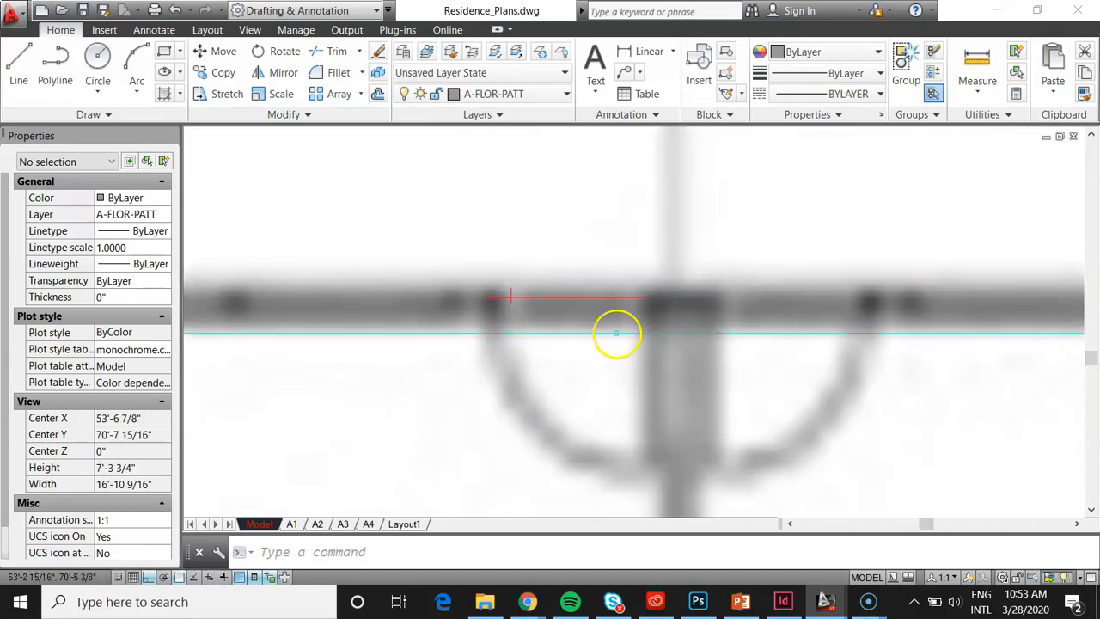
{"action": "scroll", "coordinate": [657, 327], "scroll_direction": "down", "scroll_amount": 2}
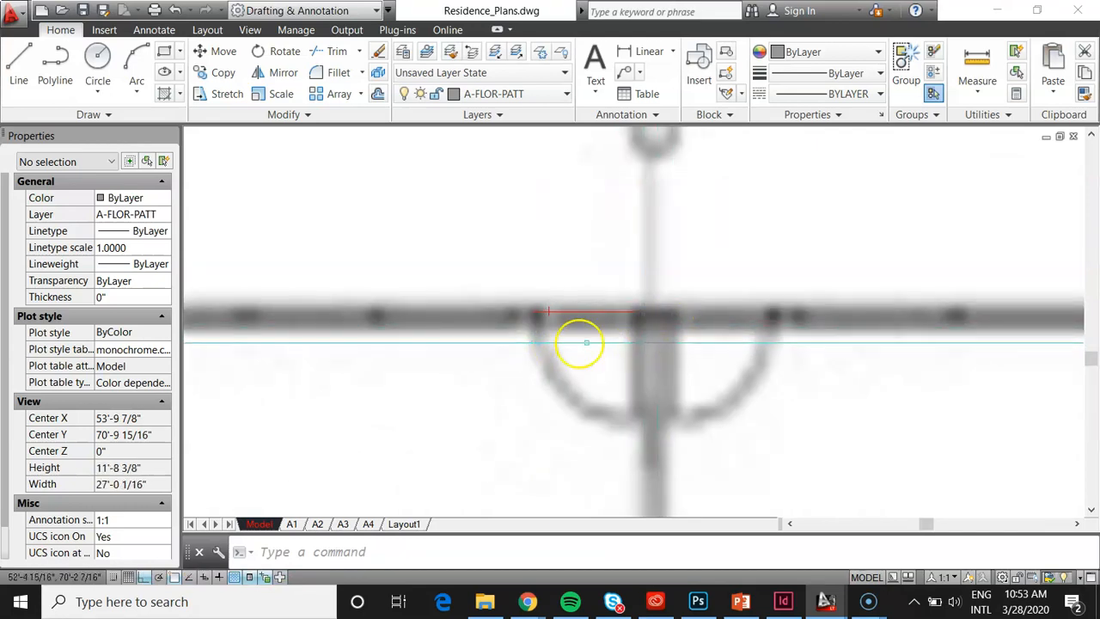
{"action": "scroll", "coordinate": [659, 322], "scroll_direction": "up", "scroll_amount": 2}
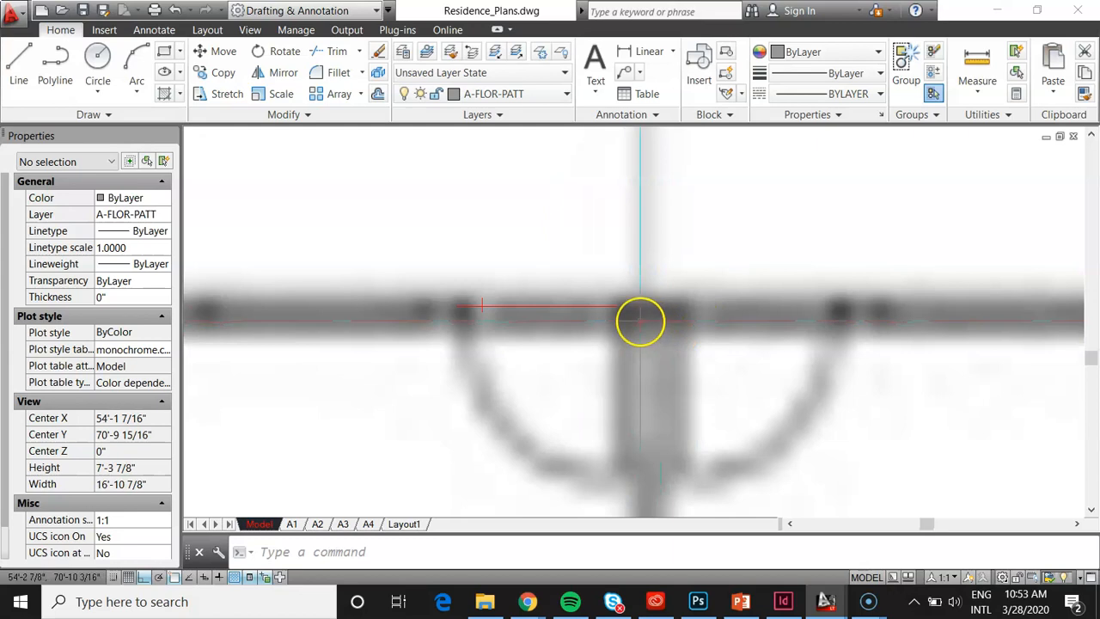
{"action": "type", "text": "dli"}
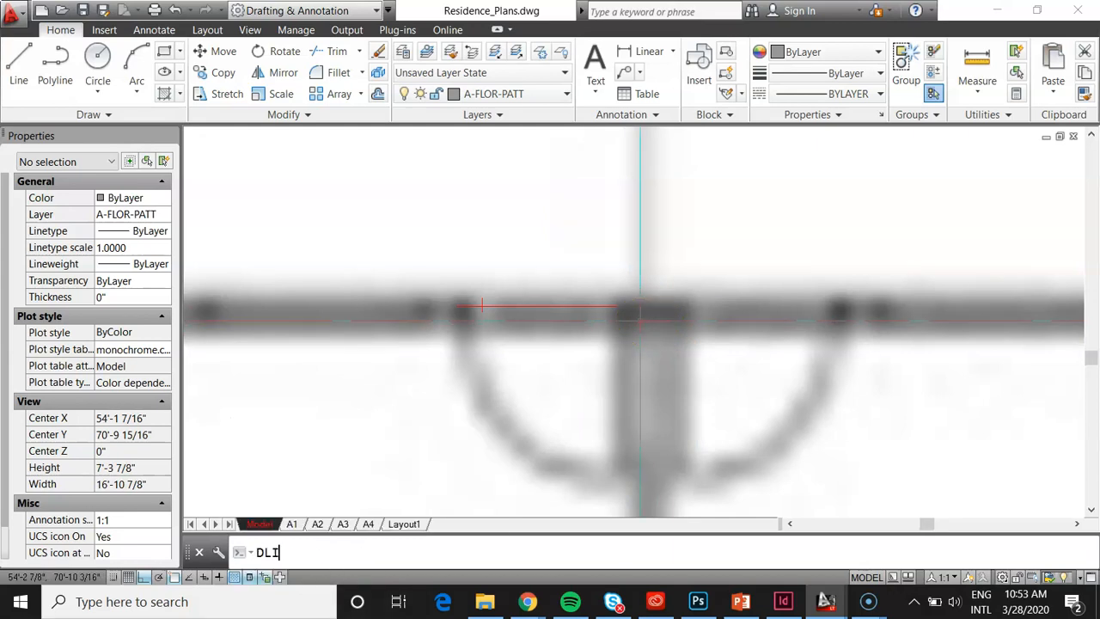
{"action": "key", "text": "Return"}
{"action": "left_click", "coordinate": [457, 306]}
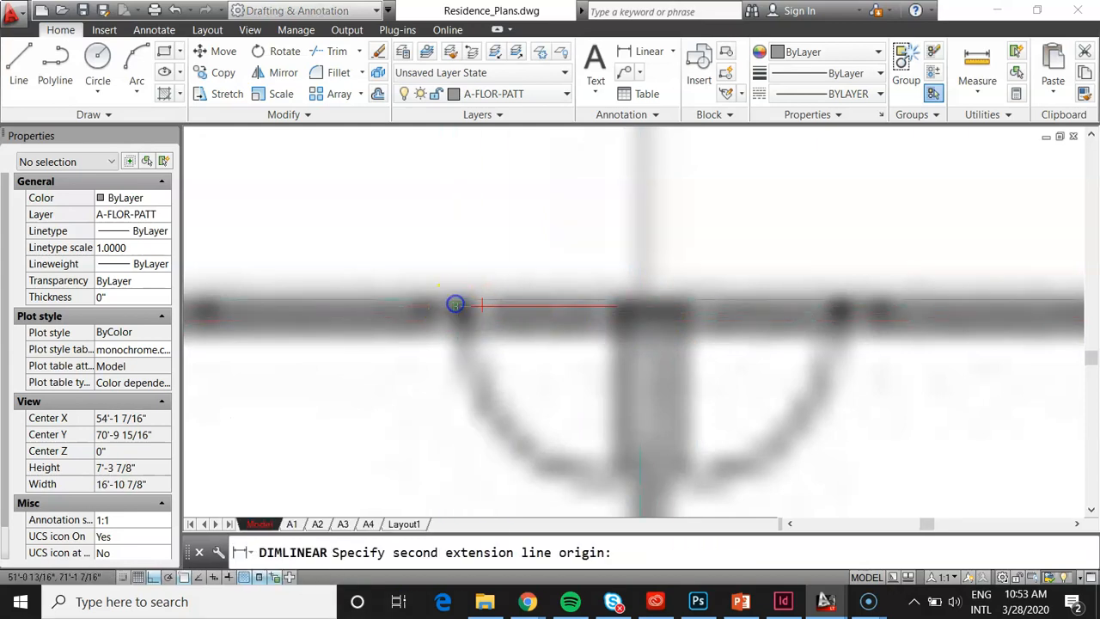
{"action": "left_click", "coordinate": [617, 306]}
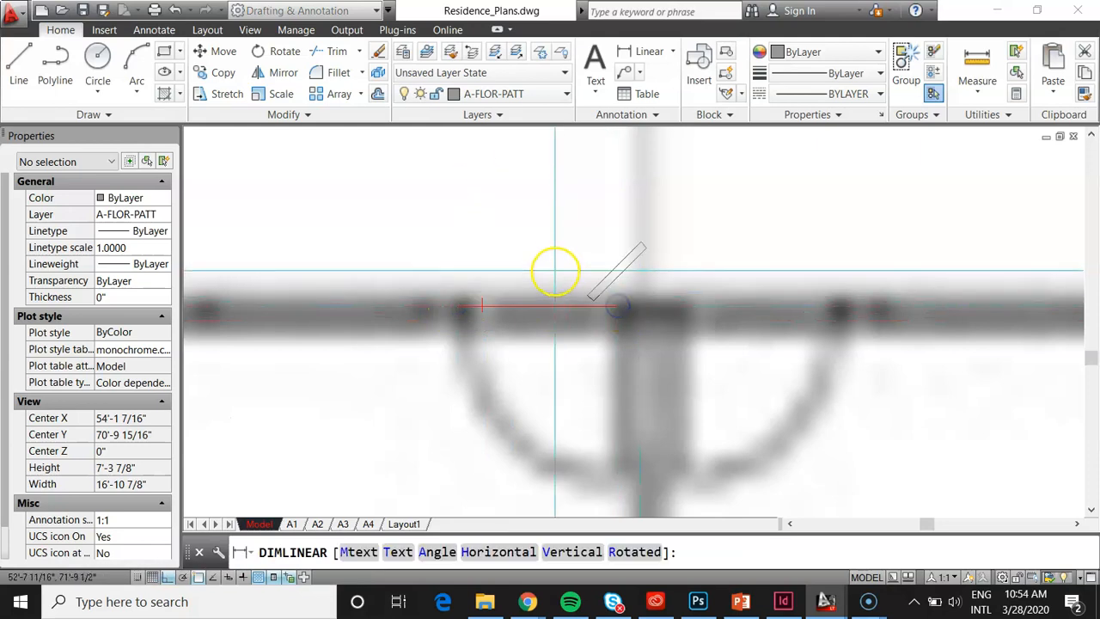
{"action": "key", "text": "Escape"}
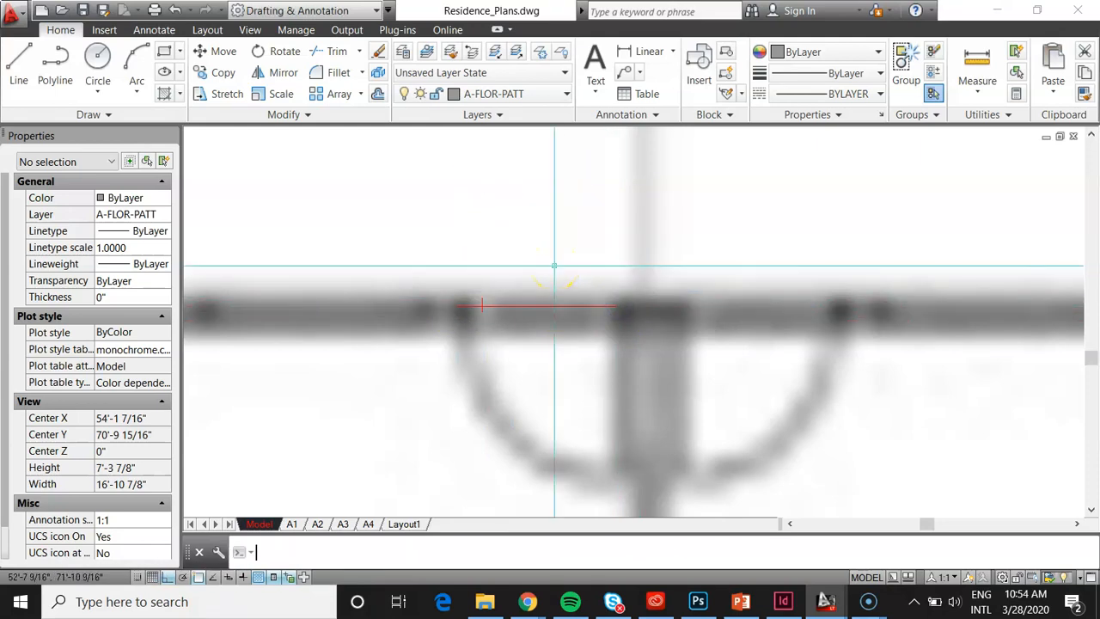
Delete the red 36-inch reference line and the short vertical marker line at the door opening.
{"action": "left_click", "coordinate": [366, 233]}
{"action": "left_click", "coordinate": [679, 362]}
{"action": "key", "text": "Delete"}
Move the scaled floor plan image horizontally to the right, clear of the existing residence drawings.
{"action": "scroll", "coordinate": [605, 350], "scroll_direction": "down", "scroll_amount": 15}
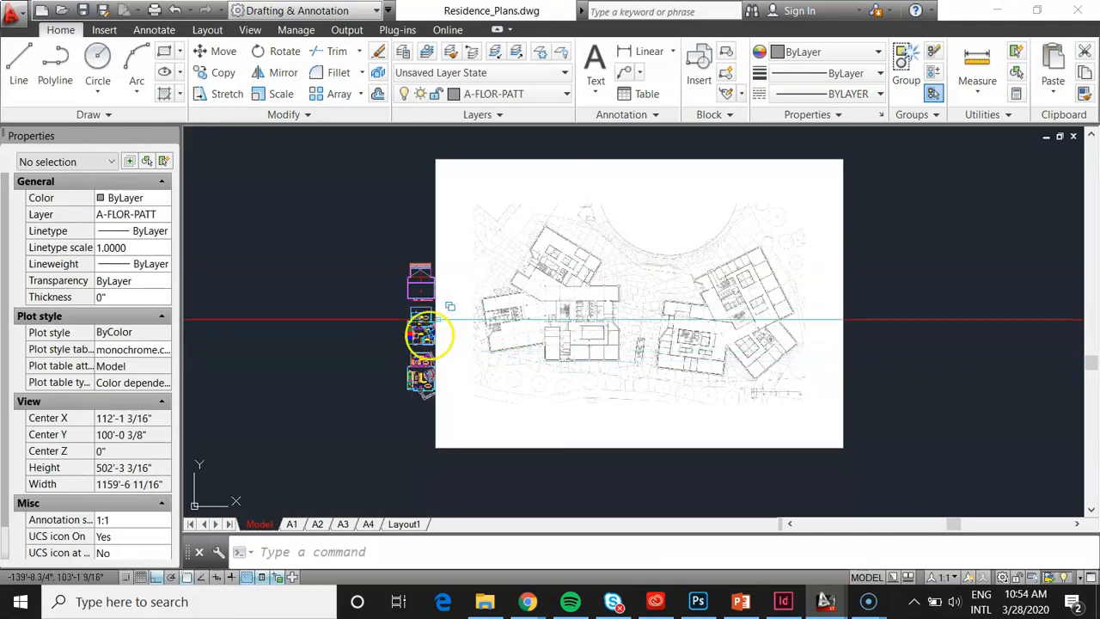
{"action": "type", "text": "m"}
{"action": "key", "text": "space"}
{"action": "left_click", "coordinate": [609, 473]}
{"action": "left_click", "coordinate": [585, 432]}
{"action": "key", "text": "space"}
{"action": "left_click", "coordinate": [548, 479]}
{"action": "left_click", "coordinate": [638, 490]}
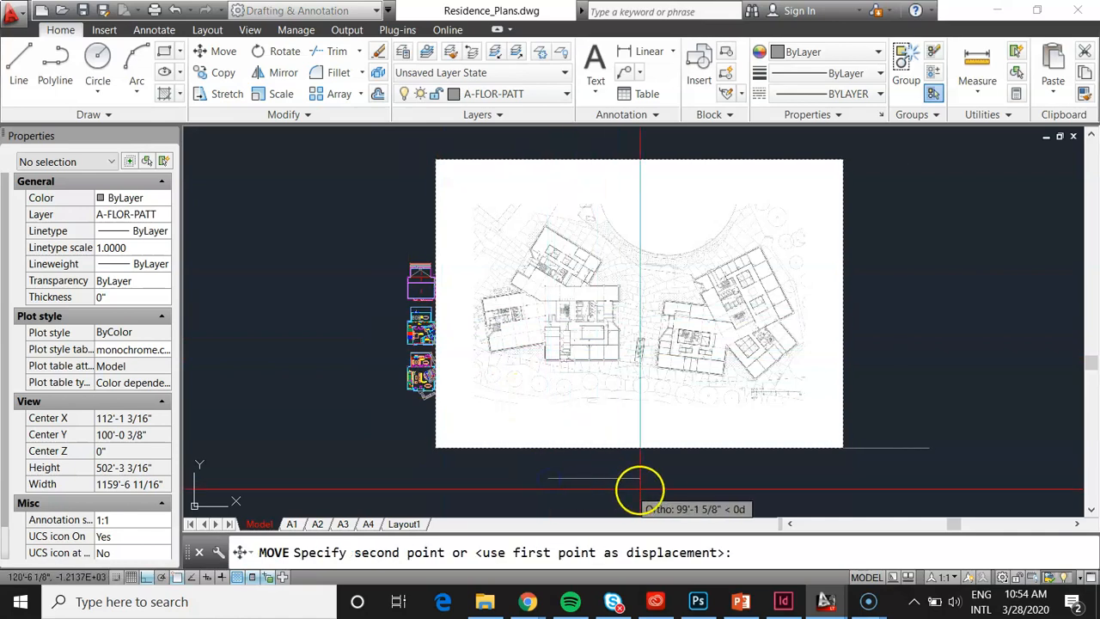
{"action": "middle_click_drag", "start_coordinate": [914, 315], "coordinate": [667, 367]}
{"action": "scroll", "coordinate": [667, 367], "scroll_direction": "up", "scroll_amount": 2}
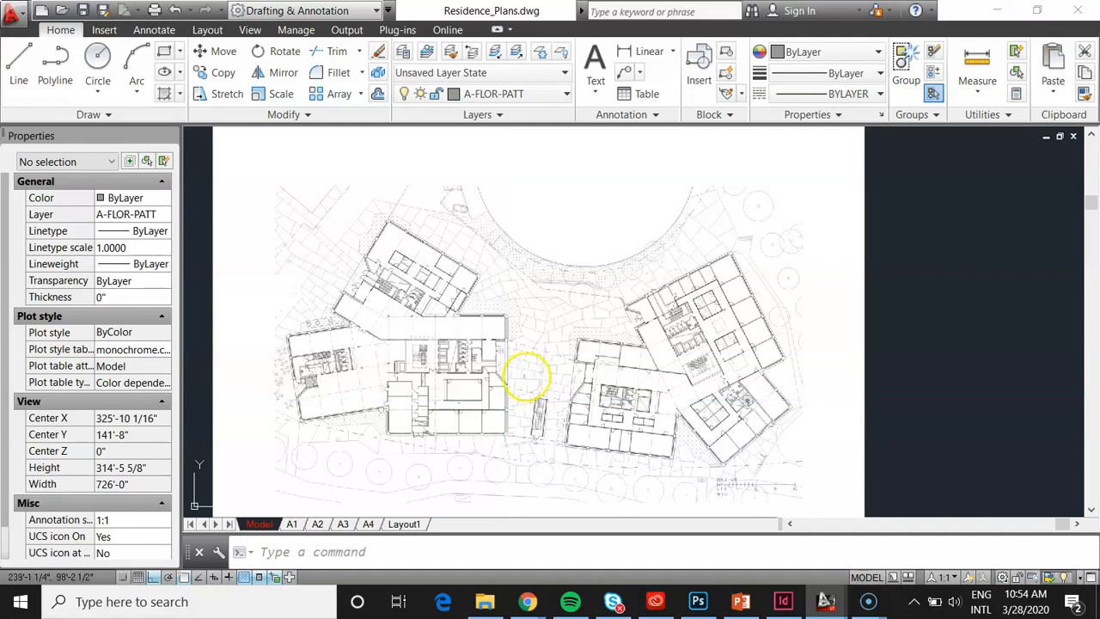
Switch to the PowerPoint workflow slides, read the OSNAP and ORTHO notes on the In ACAD slide, and return to the AutoCAD drawing.
{"action": "left_click", "coordinate": [739, 604]}
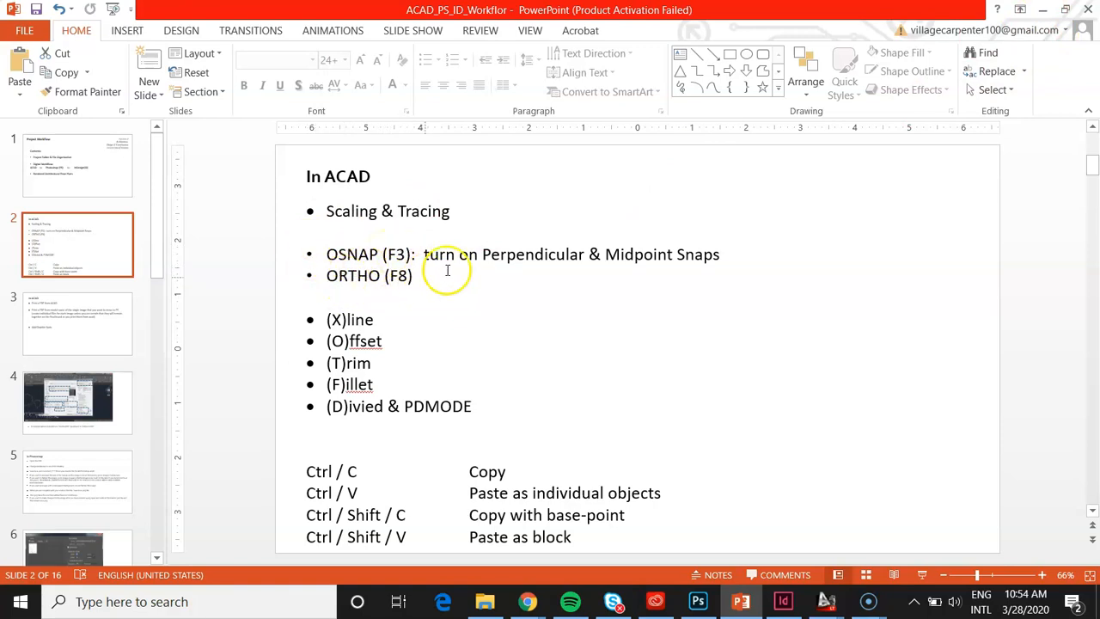
{"action": "left_click", "coordinate": [1042, 10]}
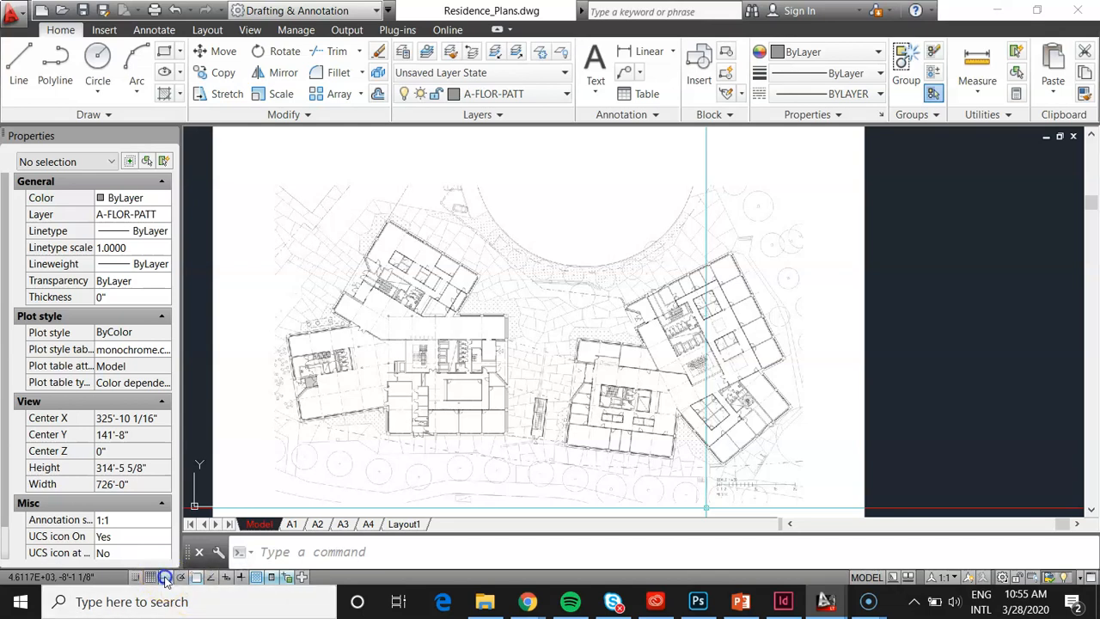
Start a line in the empty area right of the floor plan image and switch Ortho off and back on while drawing.
{"action": "type", "text": "l"}
{"action": "key", "text": "Return"}
{"action": "scroll", "coordinate": [898, 335], "scroll_direction": "down", "scroll_amount": 2}
{"action": "left_click", "coordinate": [877, 328]}
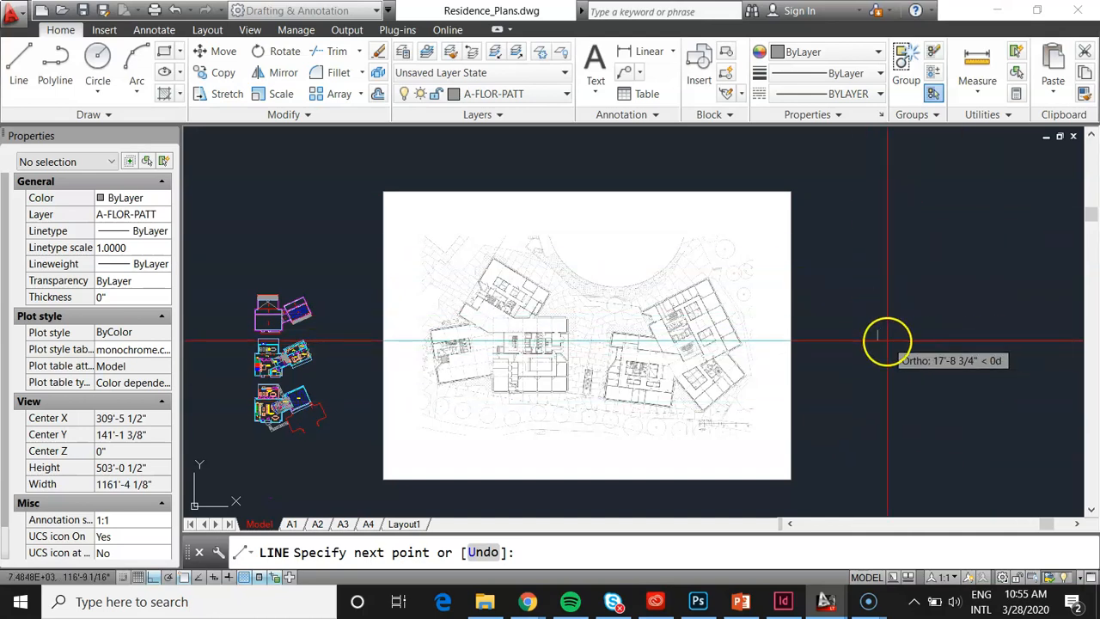
{"action": "left_click", "coordinate": [154, 578]}
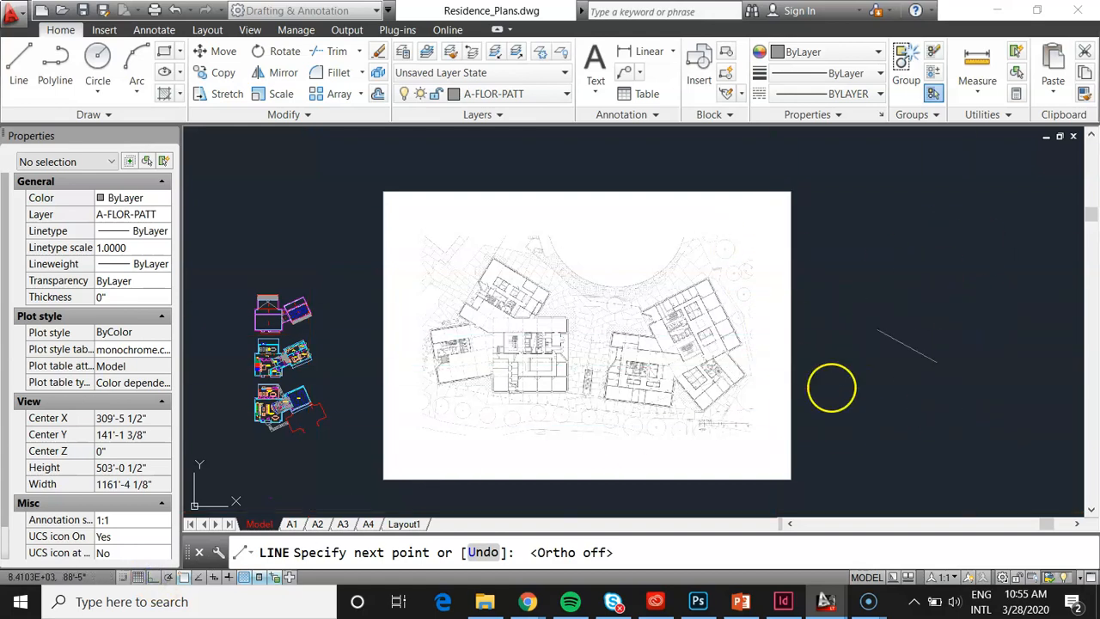
{"action": "left_click", "coordinate": [154, 578]}
{"action": "scroll", "coordinate": [880, 322], "scroll_direction": "up", "scroll_amount": 3}
{"action": "scroll", "coordinate": [880, 323], "scroll_direction": "down", "scroll_amount": 3}
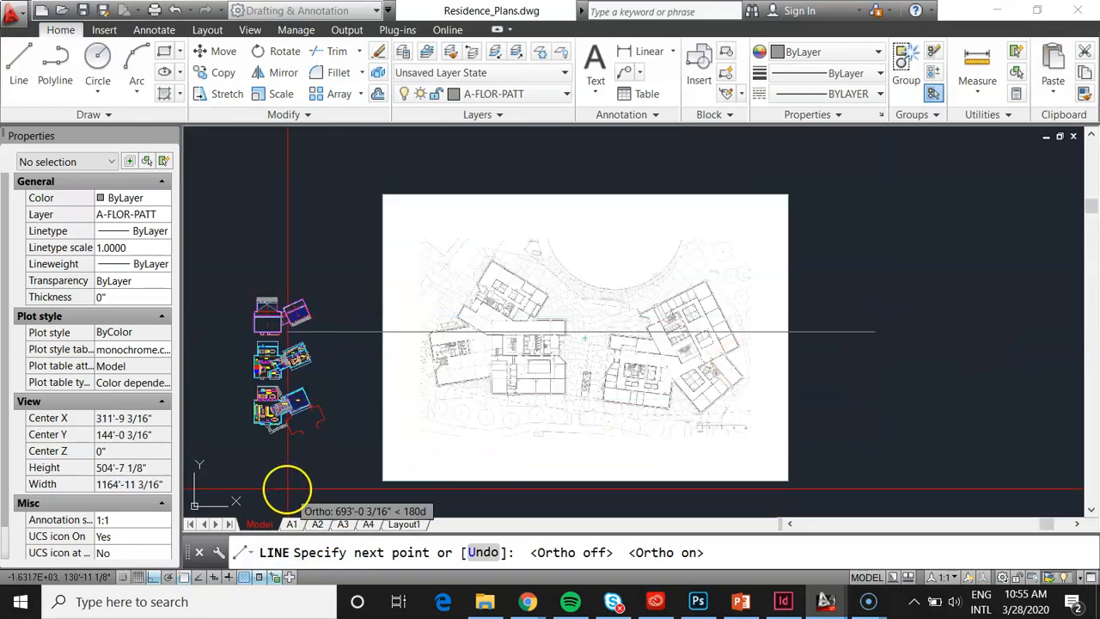
Switch object snap off and back on, and check the Midpoint and Perpendicular entries among the snap options.
{"action": "left_click", "coordinate": [183, 579]}
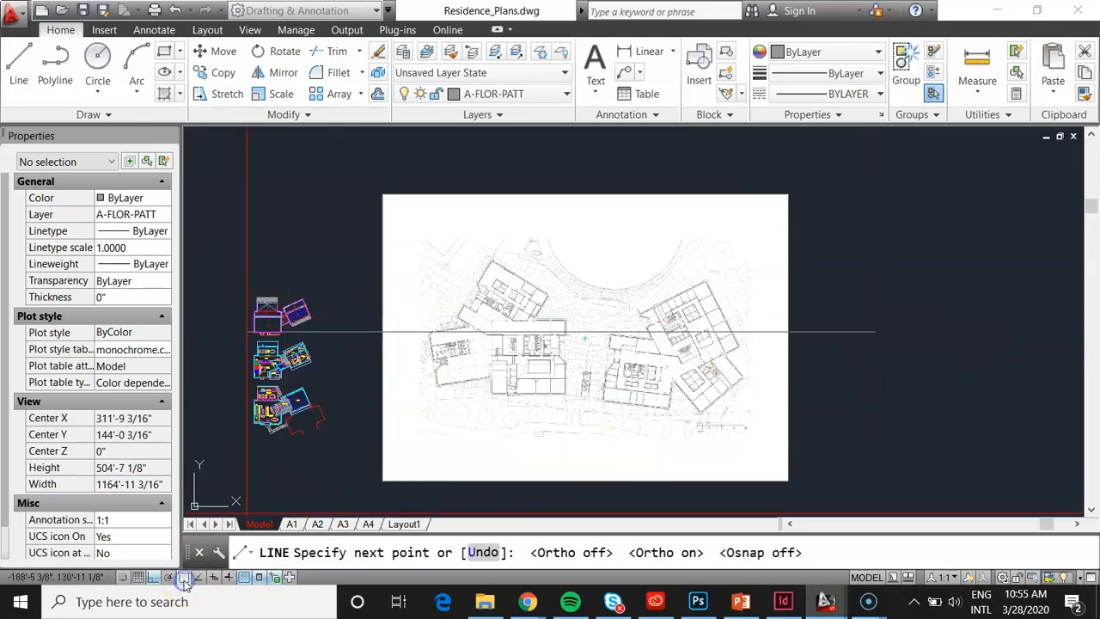
{"action": "left_click", "coordinate": [184, 578]}
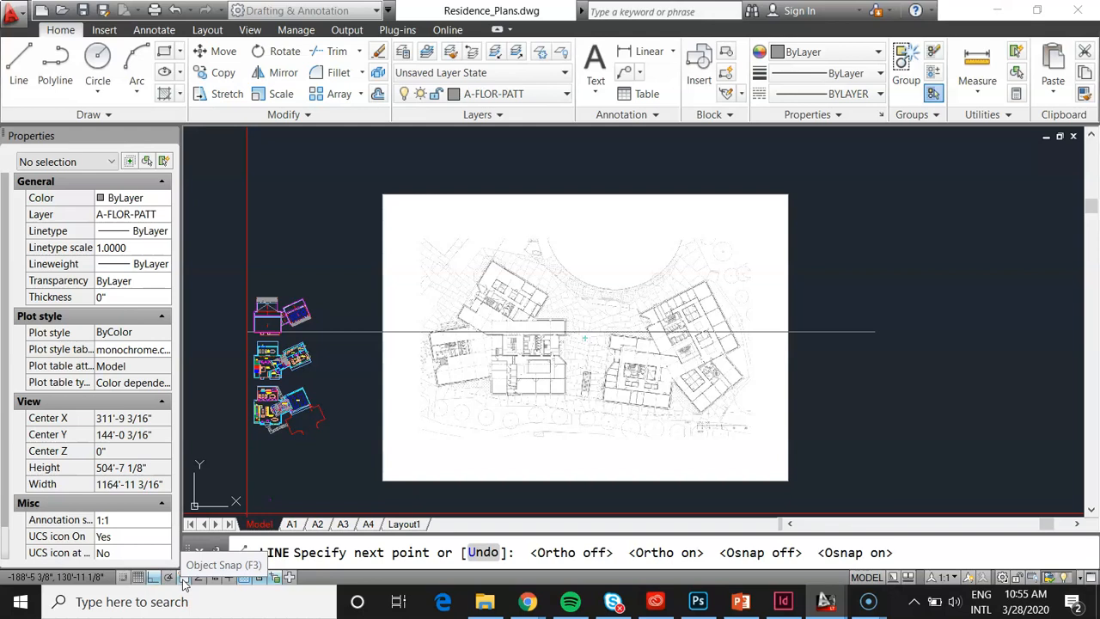
{"action": "right_click", "coordinate": [183, 581]}
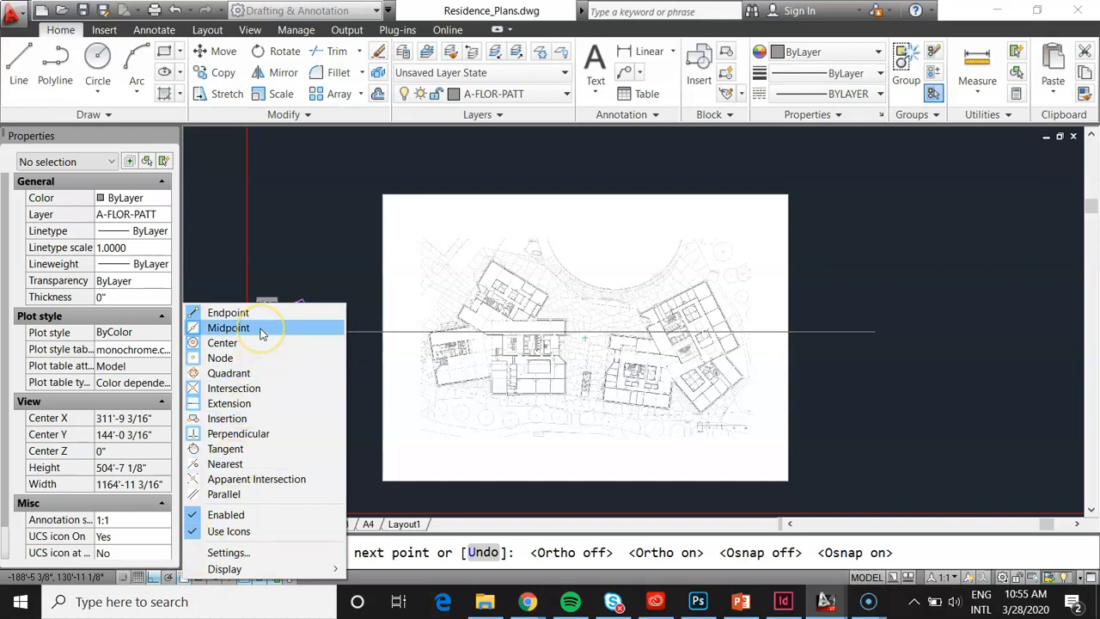
{"action": "left_click", "coordinate": [257, 436]}
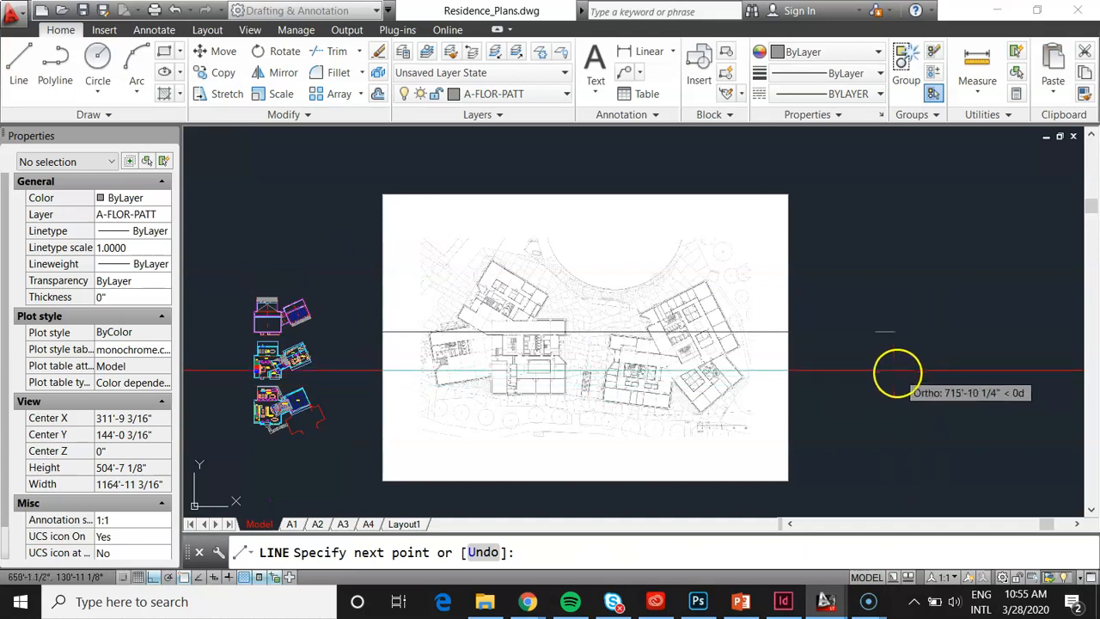
{"action": "scroll", "coordinate": [865, 353], "scroll_direction": "up", "scroll_amount": 5}
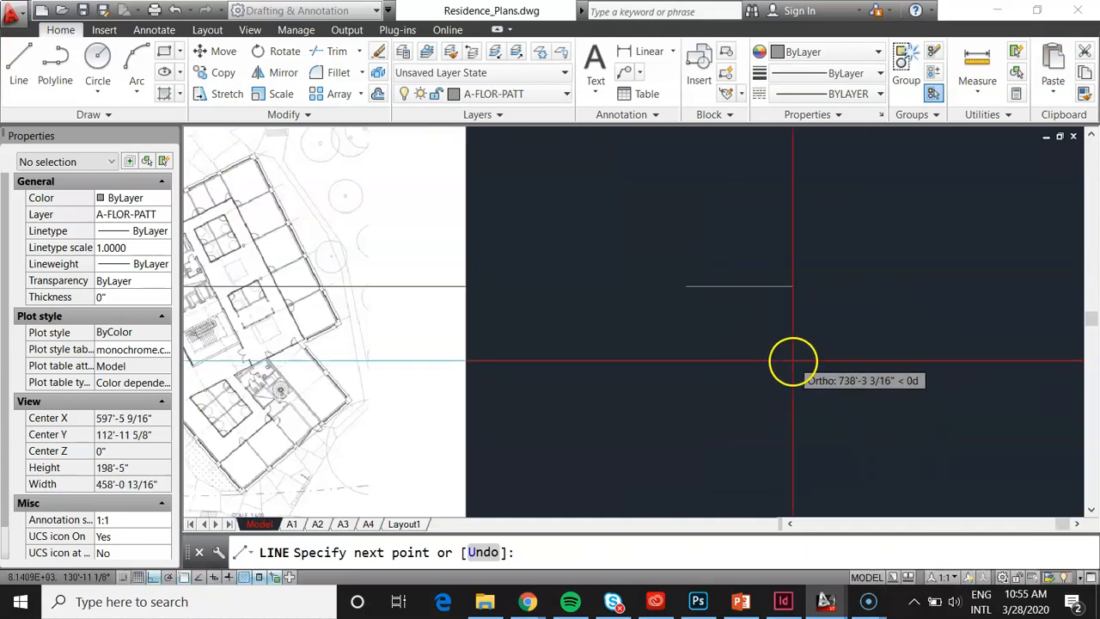
Cancel the open line and erase the horizontal test line that crosses the floor plan image.
{"action": "key", "text": "Escape"}
{"action": "scroll", "coordinate": [761, 348], "scroll_direction": "down", "scroll_amount": 5}
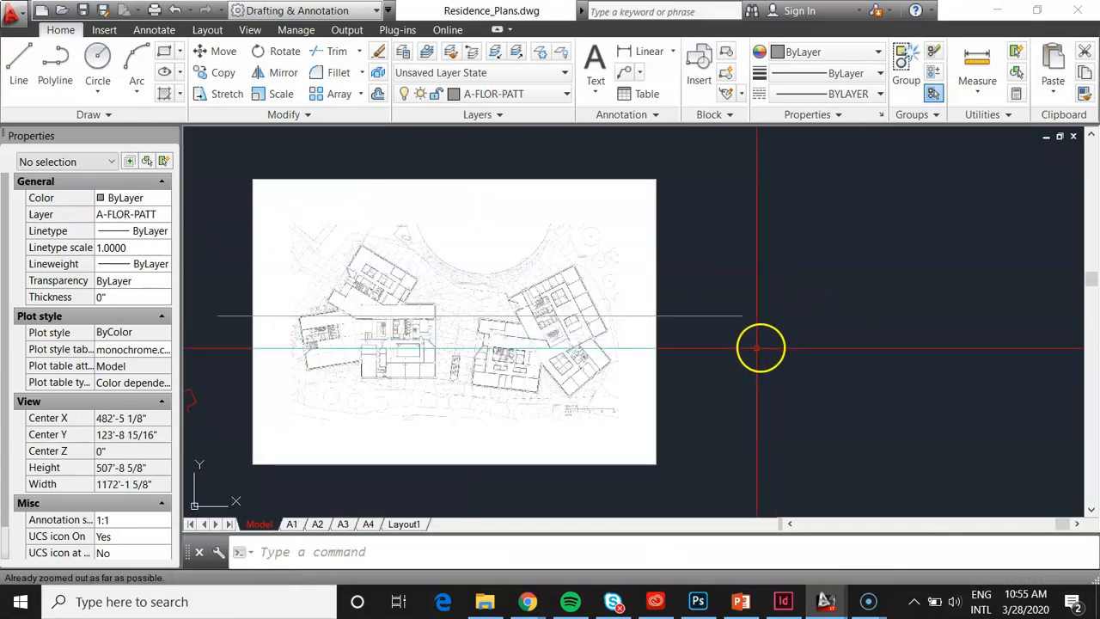
{"action": "left_click", "coordinate": [757, 348]}
{"action": "left_click", "coordinate": [712, 275]}
{"action": "type", "text": "e"}
{"action": "key", "text": "Return"}
{"action": "scroll", "coordinate": [678, 359], "scroll_direction": "down", "scroll_amount": 1}
{"action": "scroll", "coordinate": [680, 349], "scroll_direction": "up", "scroll_amount": 1}
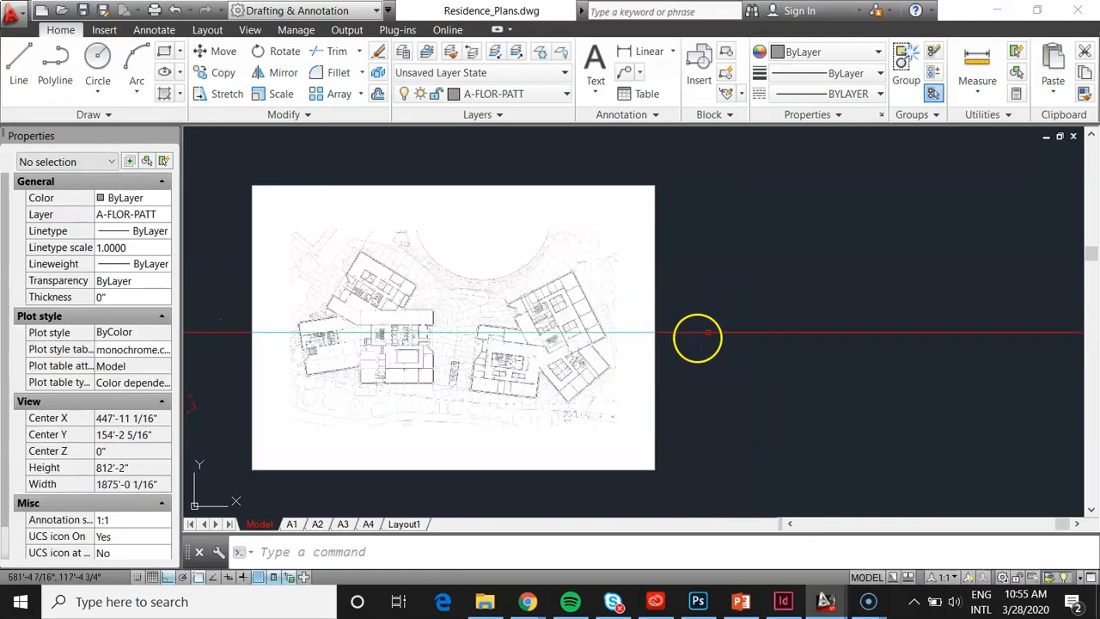
Draw a vertical test line beside the floor plan image and try a horizontal line using the Perpendicular snap on it.
{"action": "scroll", "coordinate": [745, 324], "scroll_direction": "up", "scroll_amount": 8}
{"action": "type", "text": "l"}
{"action": "key", "text": "Return"}
{"action": "left_click", "coordinate": [770, 254]}
{"action": "left_click", "coordinate": [785, 411]}
{"action": "key", "text": "Escape"}
{"action": "key", "text": "Return"}
{"action": "left_click", "coordinate": [631, 349]}
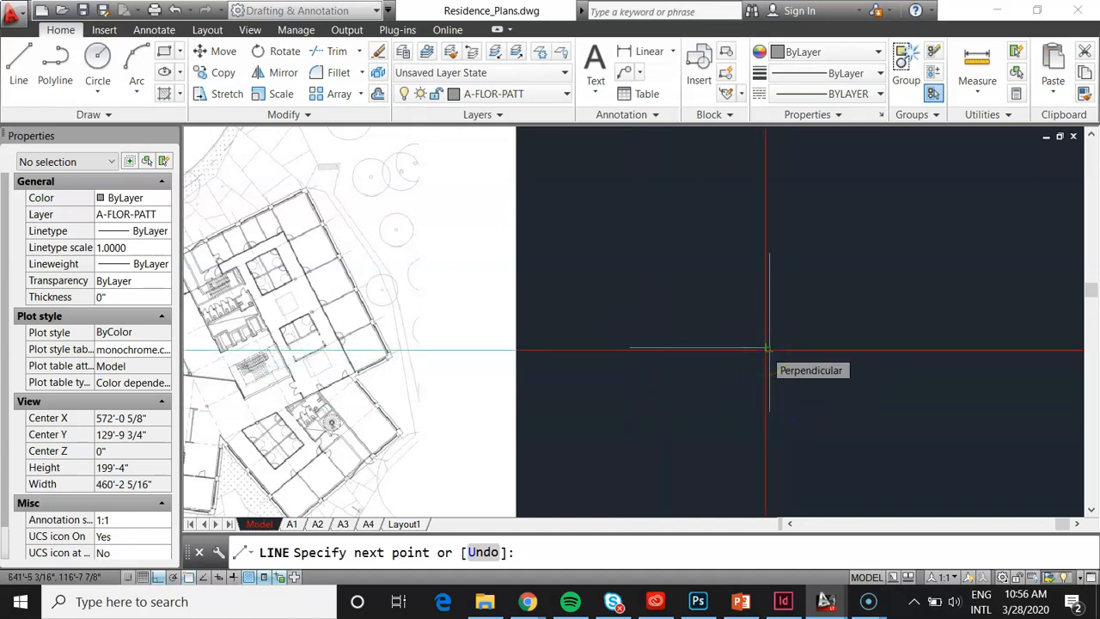
{"action": "scroll", "coordinate": [767, 349], "scroll_direction": "up", "scroll_amount": 4}
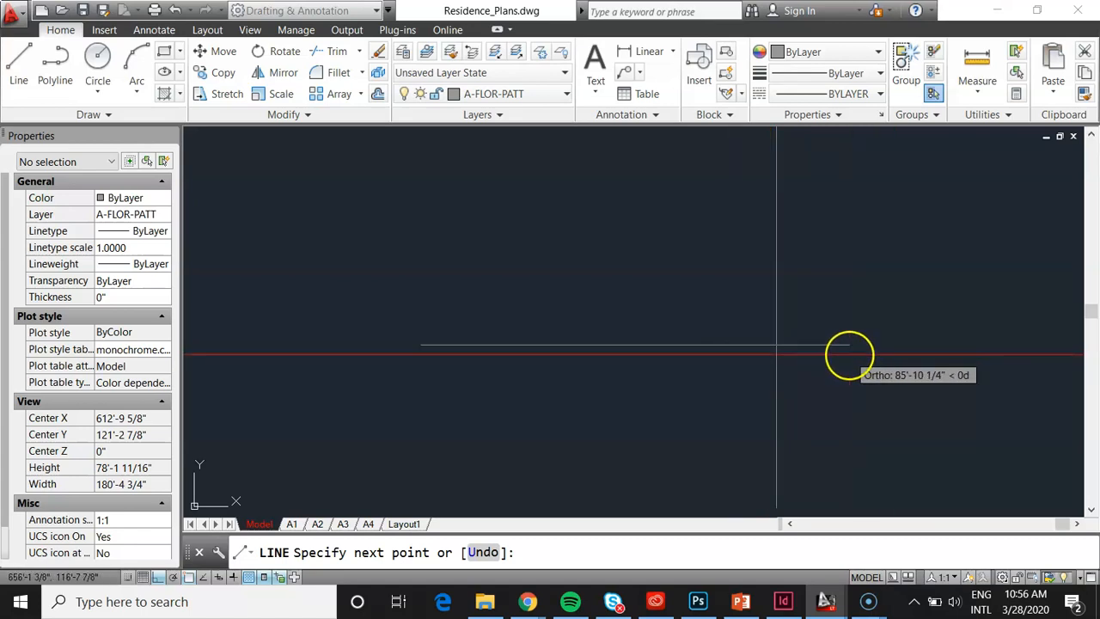
{"action": "key", "text": "Escape"}
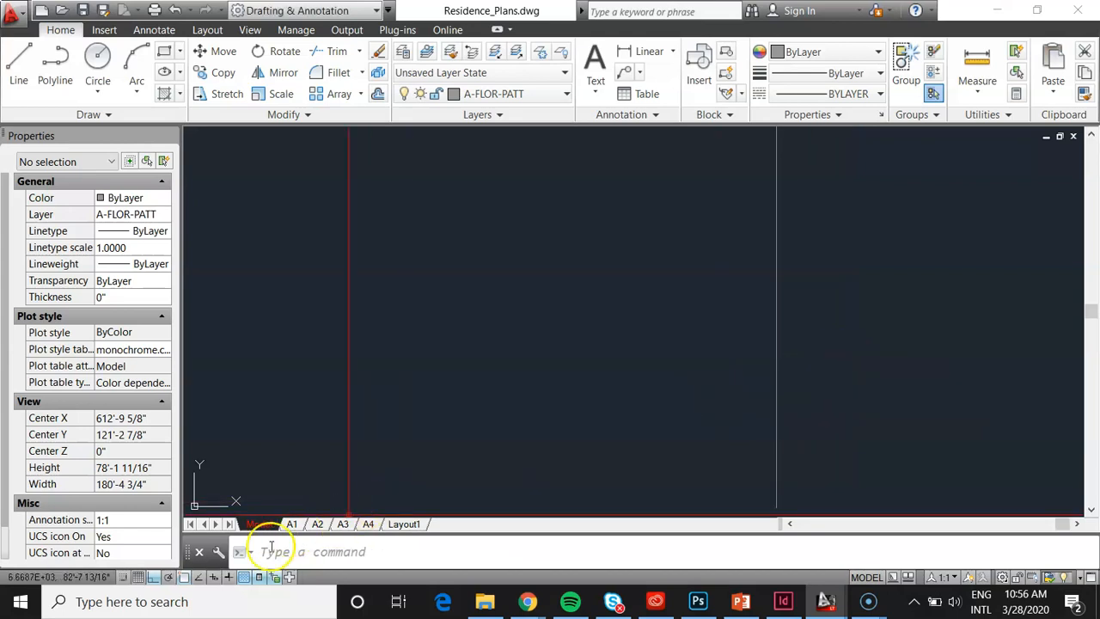
Review the available object snap modes, such as Midpoint, Perpendicular and Nearest, and close the list.
{"action": "left_click", "coordinate": [183, 578]}
{"action": "left_click", "coordinate": [183, 578]}
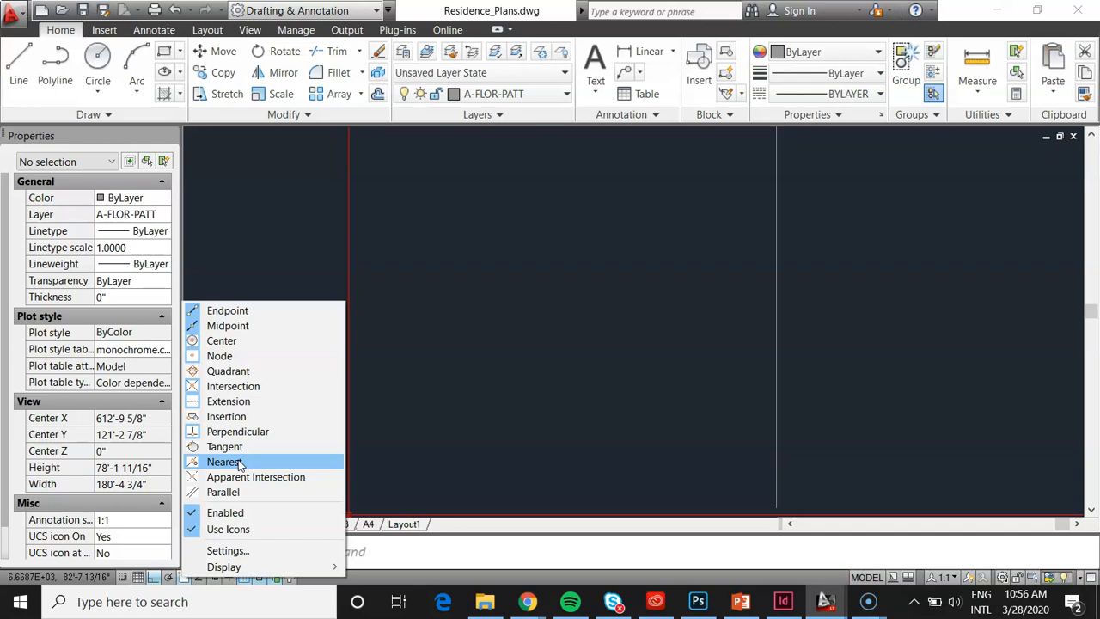
{"action": "left_click", "coordinate": [724, 338]}
Erase the vertical test line beside the floor plan image.
{"action": "scroll", "coordinate": [683, 325], "scroll_direction": "down", "scroll_amount": 4}
{"action": "left_click", "coordinate": [643, 335]}
{"action": "left_click", "coordinate": [778, 349]}
{"action": "left_click", "coordinate": [675, 306]}
{"action": "type", "text": "e"}
{"action": "key", "text": "space"}
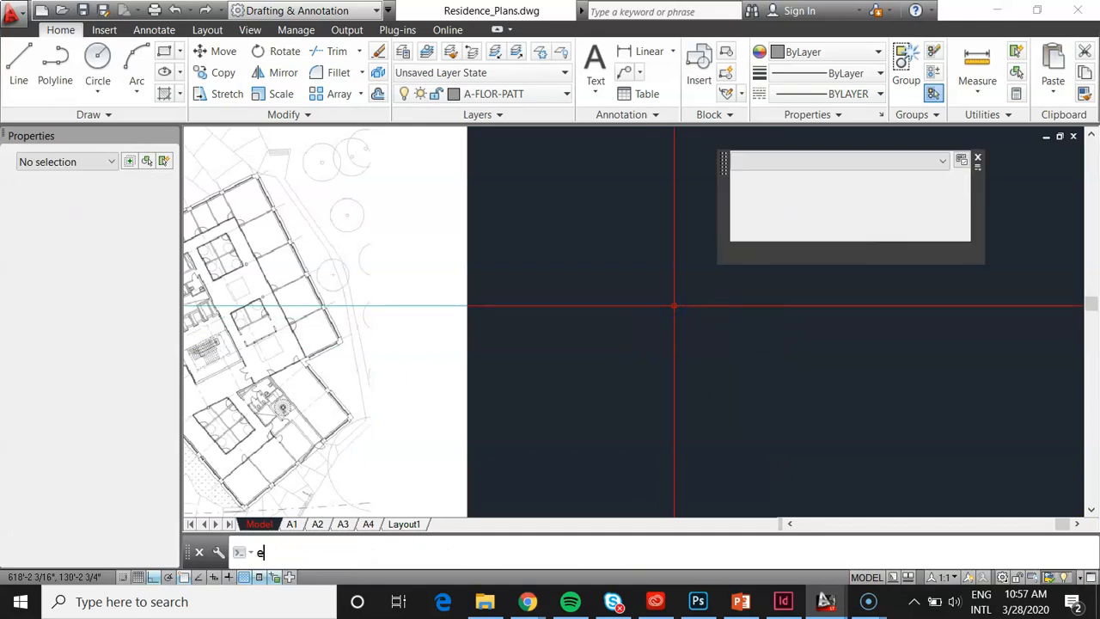
Switch to the PowerPoint workflow slides, read the Xline, Offset, Trim and Fillet notes on the In ACAD slide, and return to AutoCAD.
{"action": "left_click", "coordinate": [741, 601]}
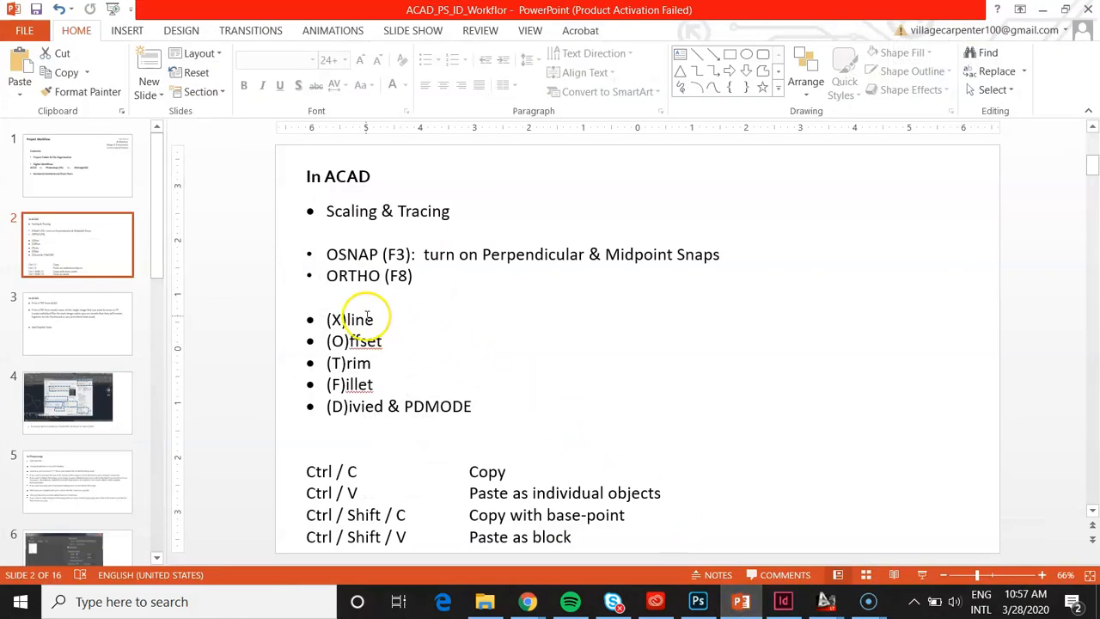
{"action": "left_click_drag", "start_coordinate": [327, 319], "coordinate": [374, 322]}
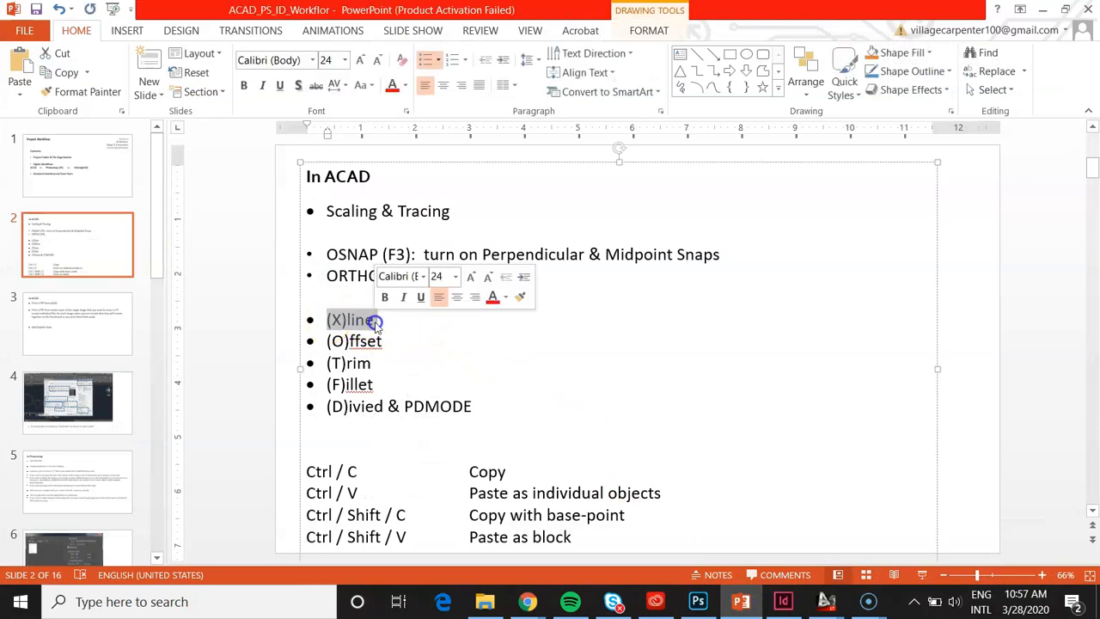
{"action": "left_click", "coordinate": [401, 362]}
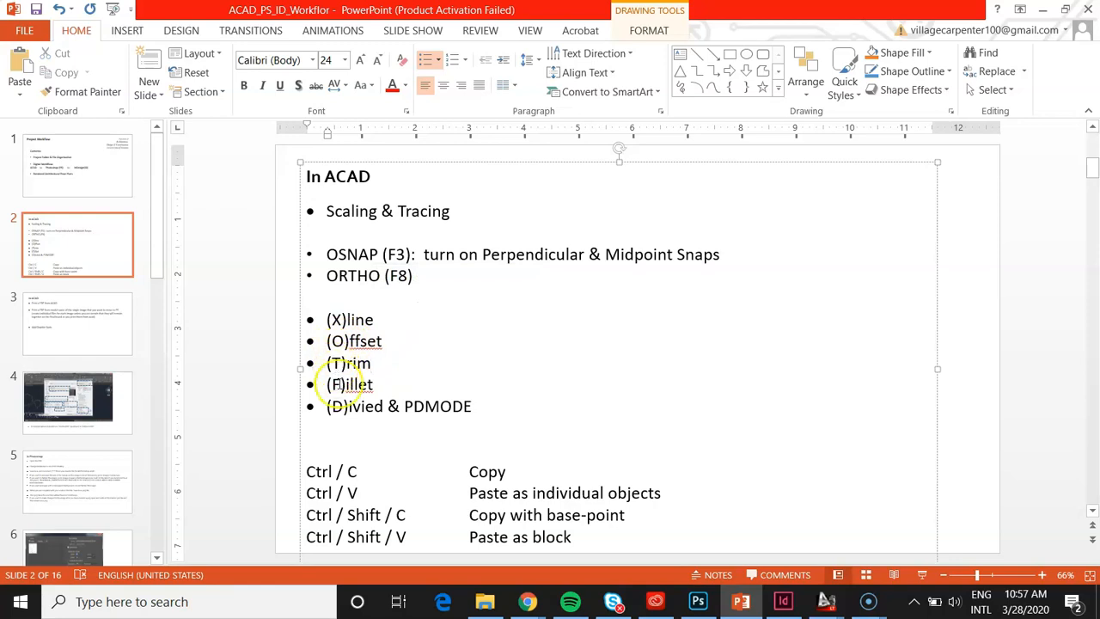
{"action": "left_click", "coordinate": [1042, 10]}
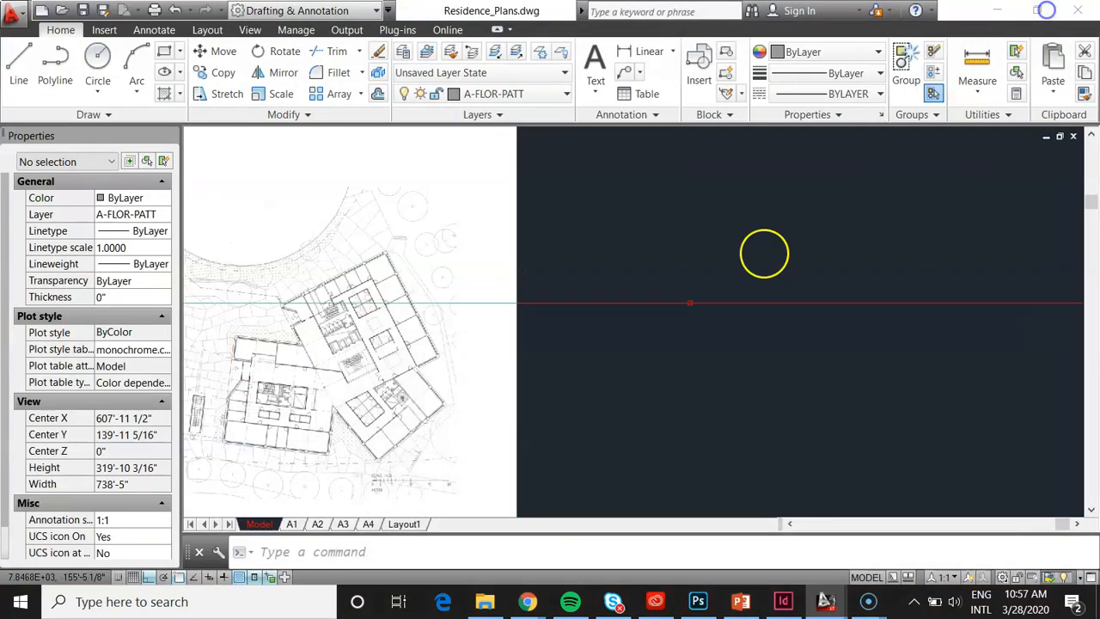
Make layer 0 current and look at the available object color choices.
{"action": "scroll", "coordinate": [351, 398], "scroll_direction": "up", "scroll_amount": 5}
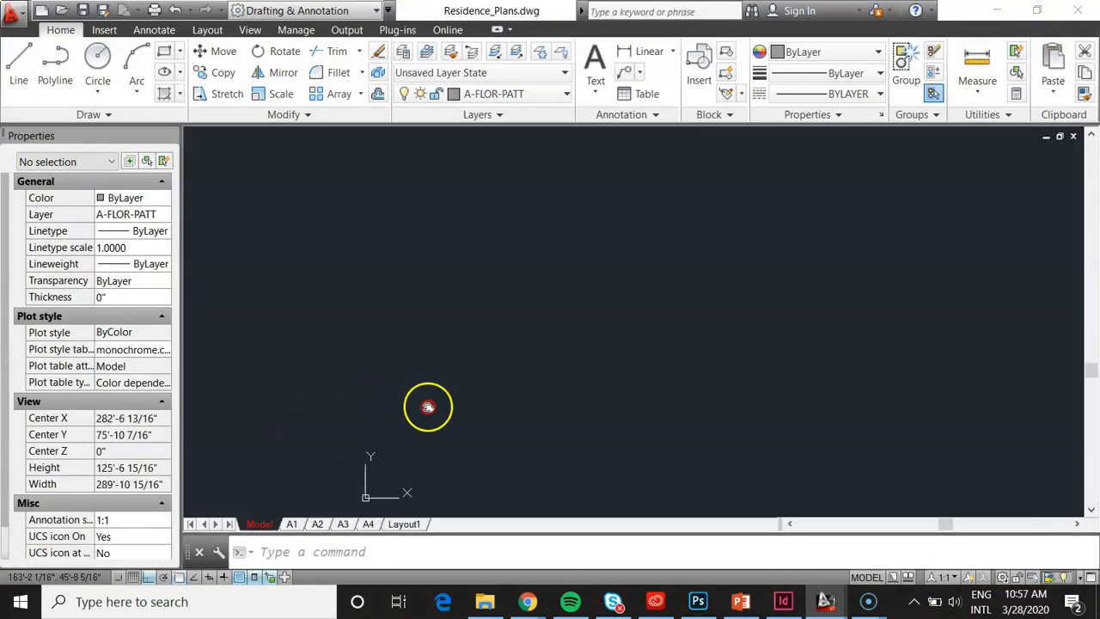
{"action": "middle_click_drag", "start_coordinate": [495, 284], "coordinate": [477, 373]}
{"action": "scroll", "coordinate": [476, 373], "scroll_direction": "up", "scroll_amount": 1}
{"action": "scroll", "coordinate": [516, 333], "scroll_direction": "down", "scroll_amount": 2}
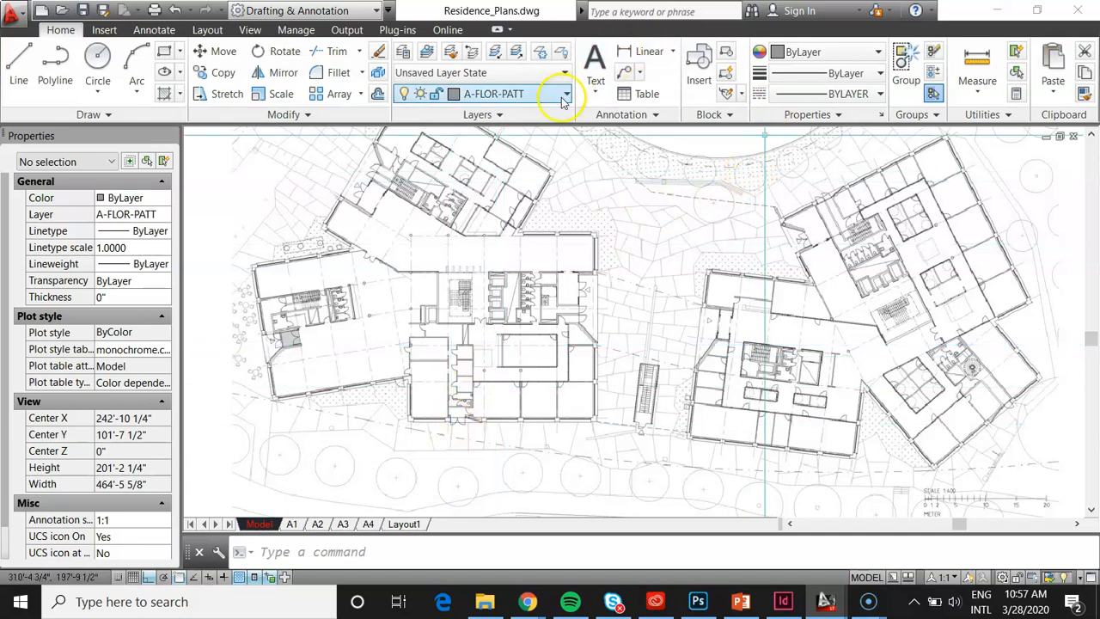
{"action": "left_click", "coordinate": [533, 98]}
{"action": "left_click_drag", "start_coordinate": [600, 202], "coordinate": [601, 111]}
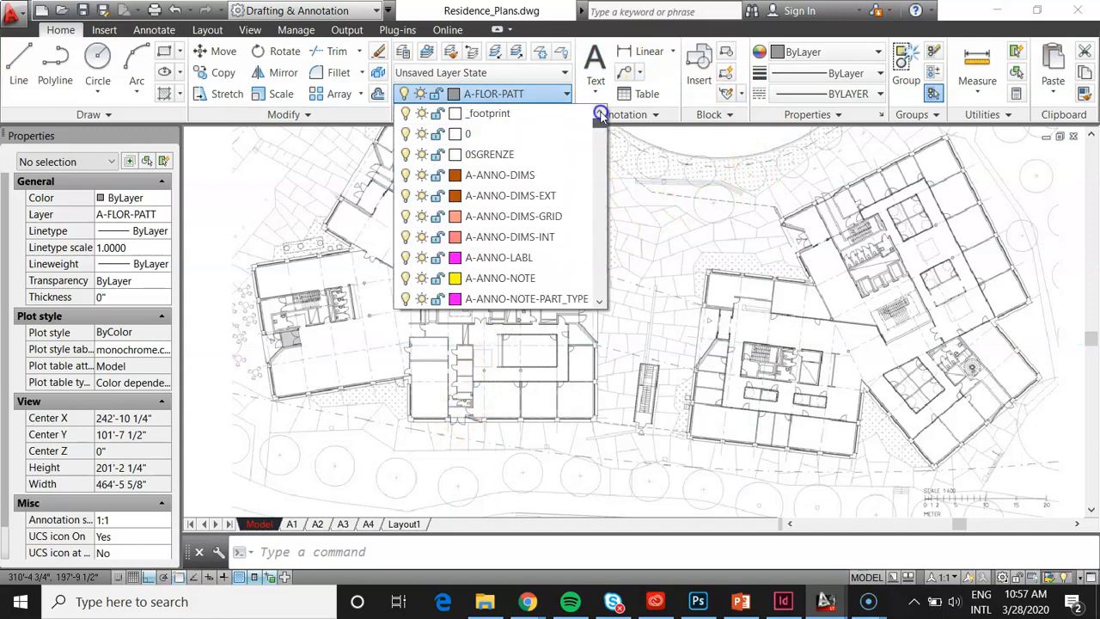
{"action": "left_click", "coordinate": [520, 135]}
{"action": "left_click", "coordinate": [848, 55]}
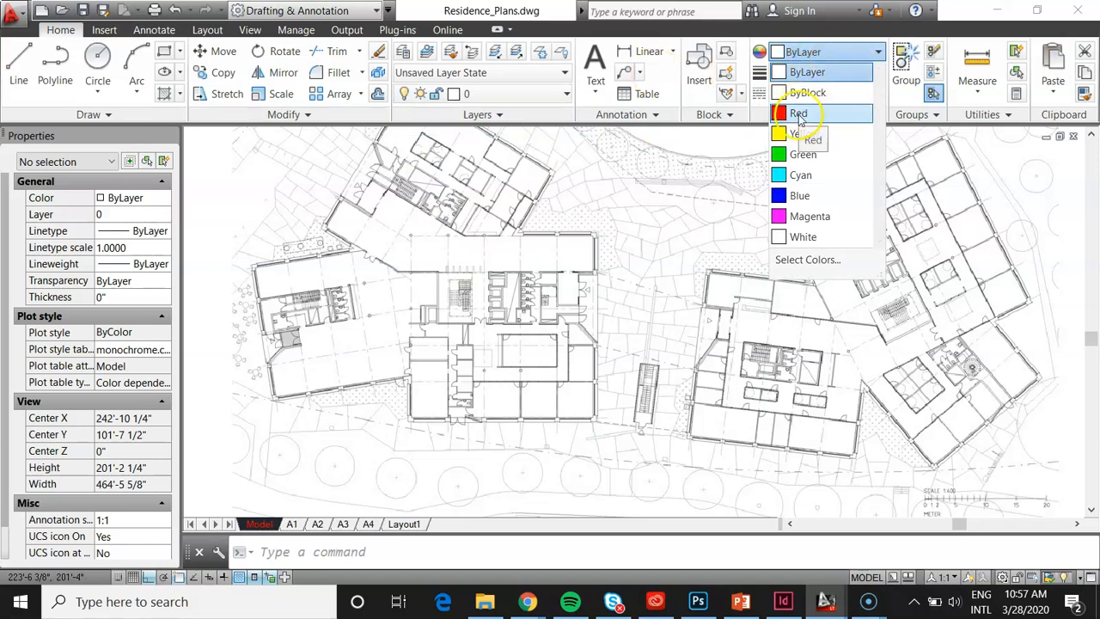
Find the wall layers in the layer list and make A-WALL-FULL the current layer.
{"action": "left_click", "coordinate": [537, 94]}
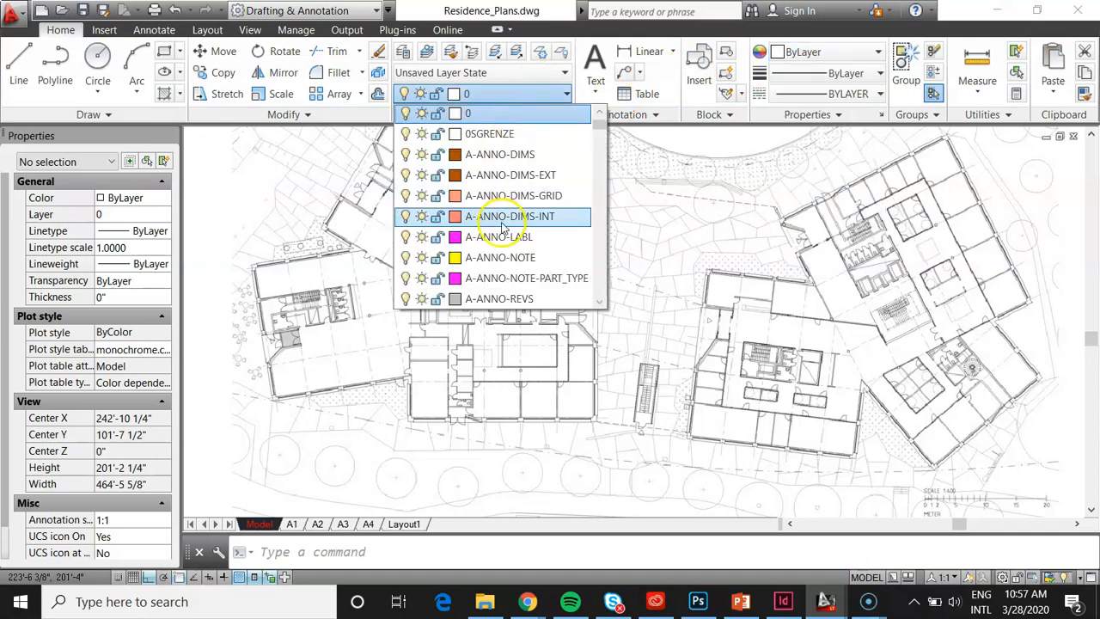
{"action": "scroll", "coordinate": [505, 228], "scroll_direction": "down", "scroll_amount": 6}
{"action": "scroll", "coordinate": [505, 228], "scroll_direction": "down", "scroll_amount": 5}
{"action": "scroll", "coordinate": [494, 228], "scroll_direction": "up", "scroll_amount": 2}
{"action": "scroll", "coordinate": [494, 228], "scroll_direction": "down", "scroll_amount": 2}
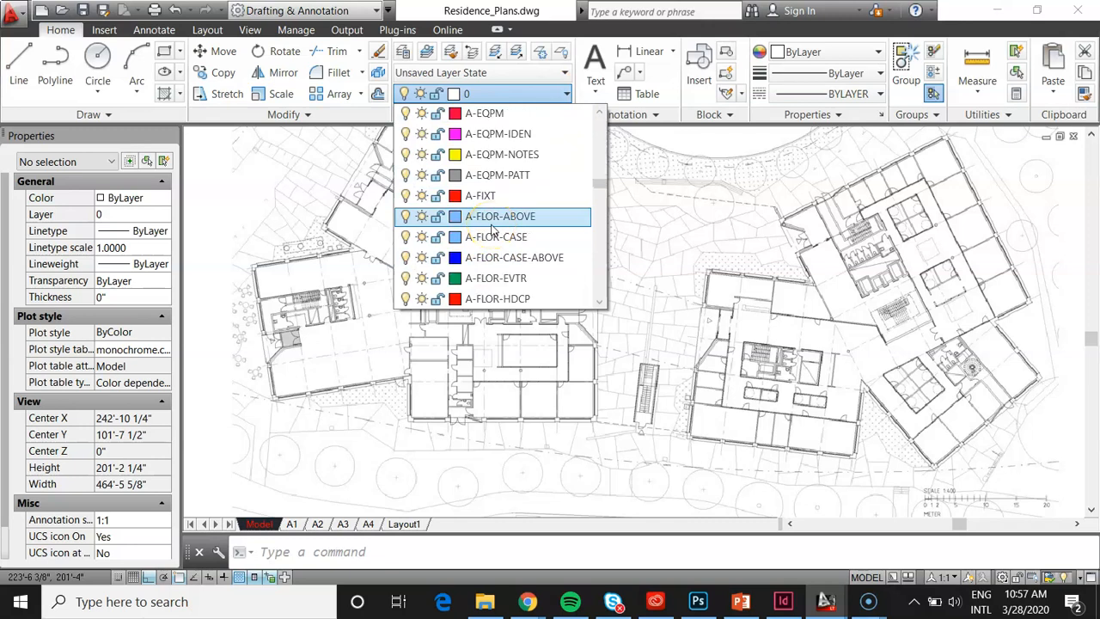
{"action": "scroll", "coordinate": [494, 228], "scroll_direction": "down", "scroll_amount": 3}
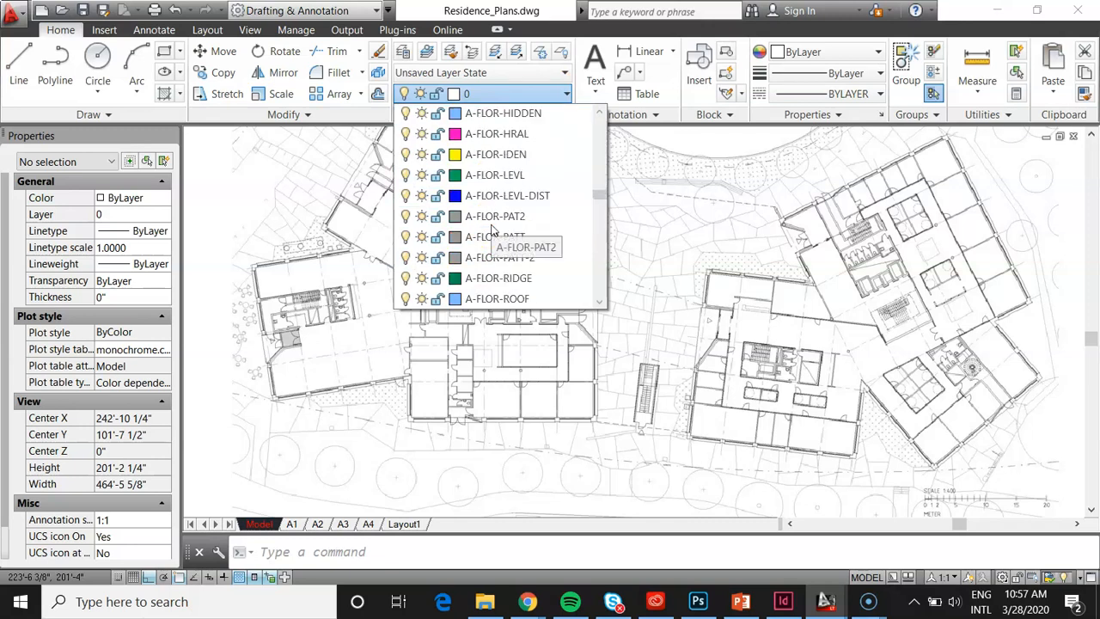
{"action": "scroll", "coordinate": [494, 228], "scroll_direction": "down", "scroll_amount": 2}
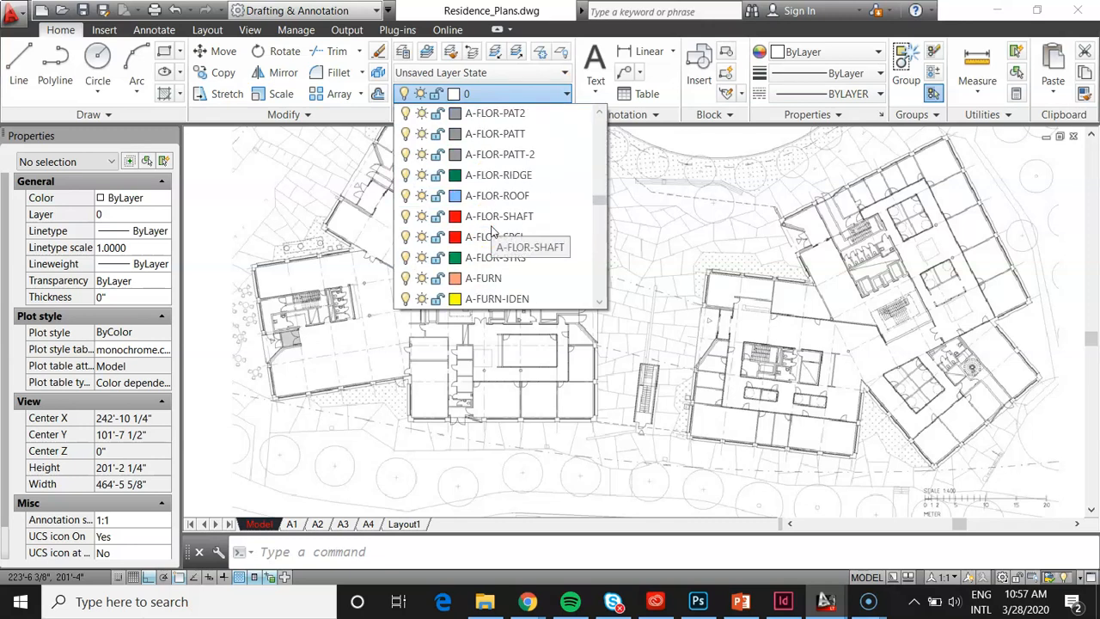
{"action": "left_click", "coordinate": [528, 269]}
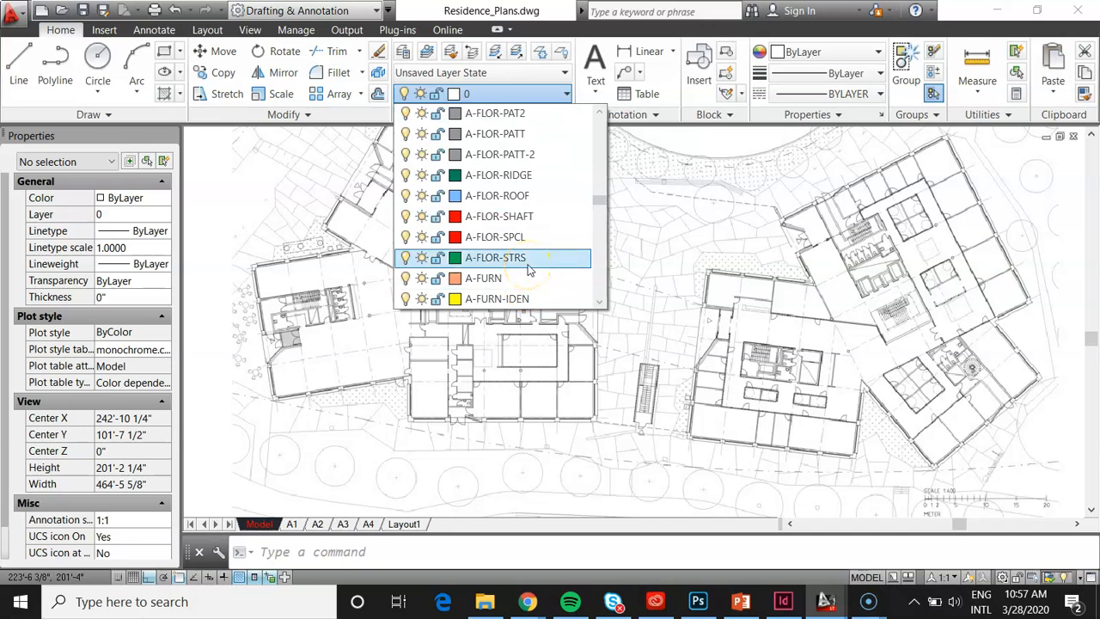
{"action": "scroll", "coordinate": [529, 269], "scroll_direction": "down", "scroll_amount": 10}
{"action": "left_click", "coordinate": [531, 198]}
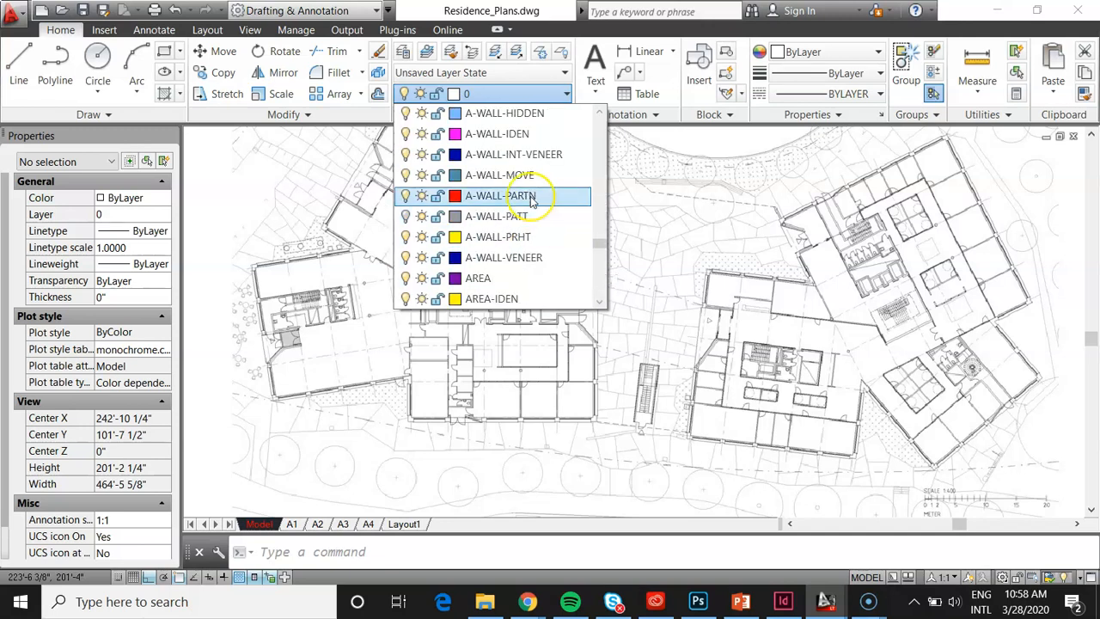
{"action": "scroll", "coordinate": [532, 198], "scroll_direction": "up", "scroll_amount": 2}
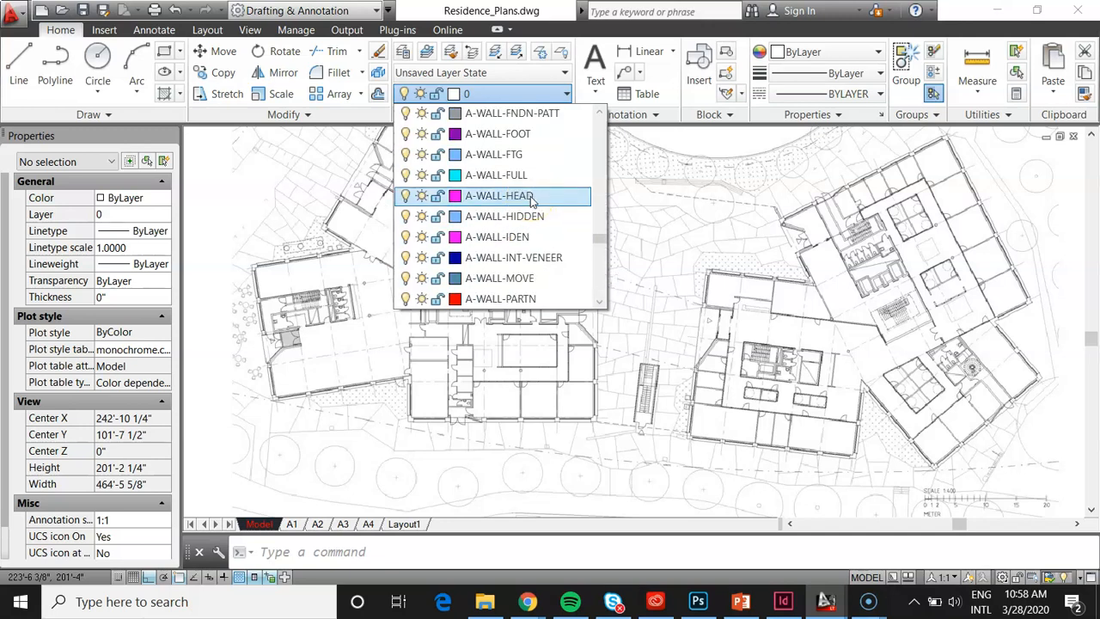
{"action": "scroll", "coordinate": [531, 199], "scroll_direction": "up", "scroll_amount": 2}
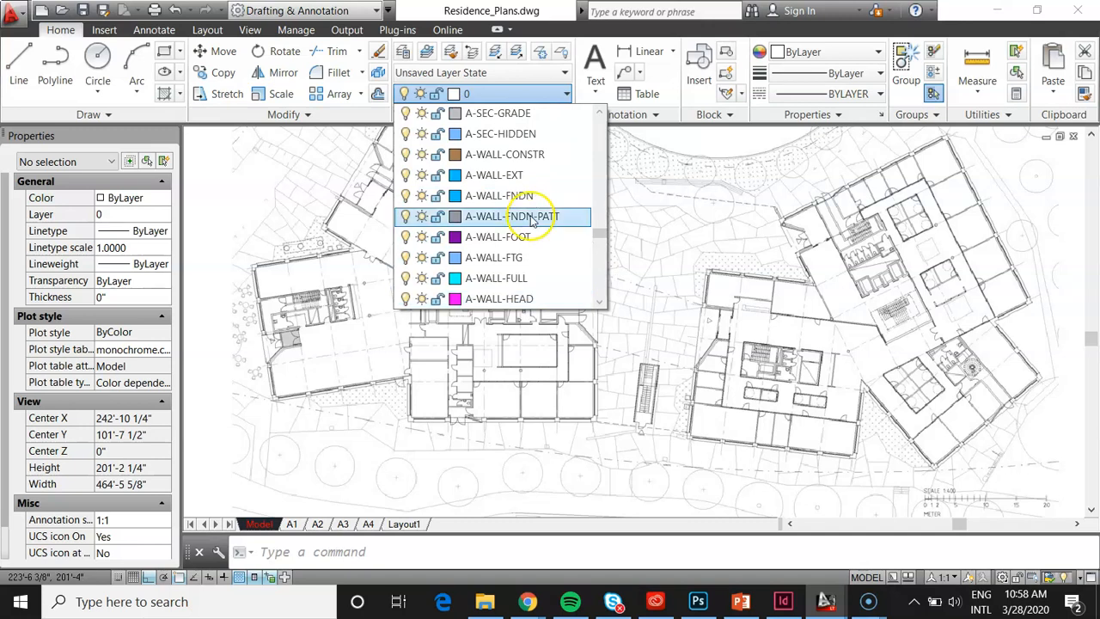
{"action": "left_click", "coordinate": [532, 281]}
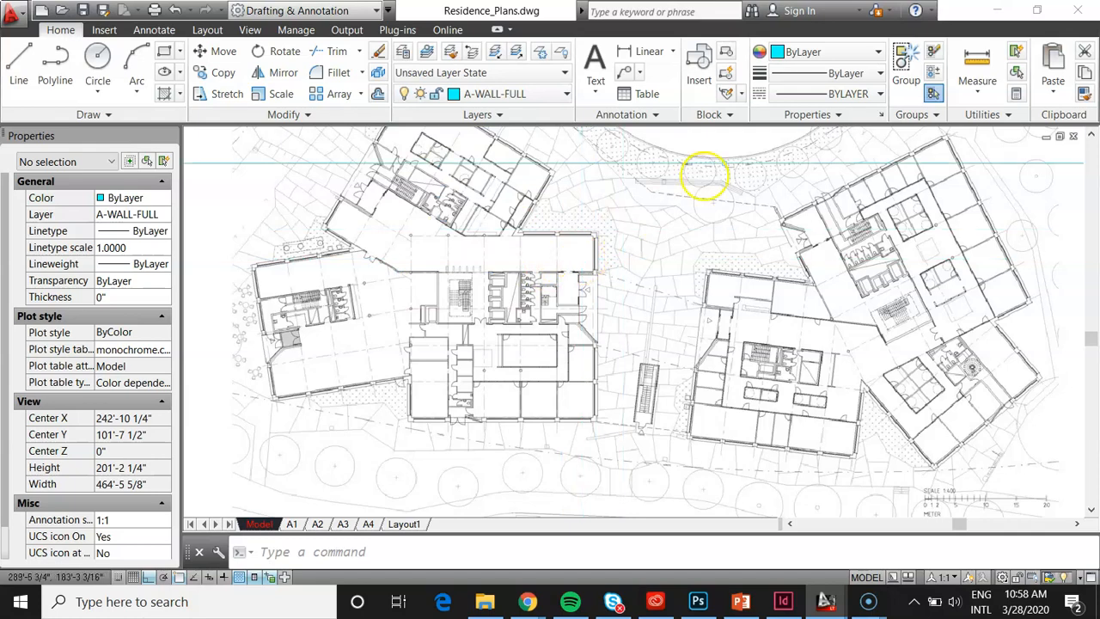
Draw a horizontal construction line along the outer face of the middle building's bottom exterior wall.
{"action": "scroll", "coordinate": [484, 246], "scroll_direction": "down", "scroll_amount": 3}
{"action": "scroll", "coordinate": [451, 370], "scroll_direction": "up", "scroll_amount": 3}
{"action": "scroll", "coordinate": [451, 370], "scroll_direction": "up", "scroll_amount": 5}
{"action": "scroll", "coordinate": [765, 371], "scroll_direction": "up", "scroll_amount": 4}
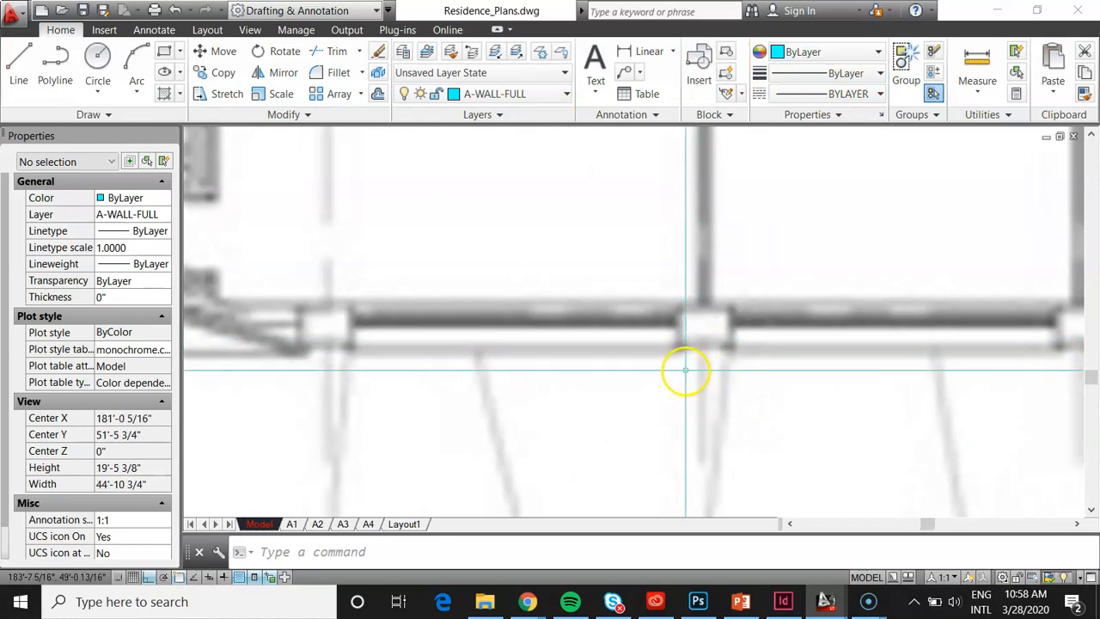
{"action": "scroll", "coordinate": [686, 371], "scroll_direction": "down", "scroll_amount": 6}
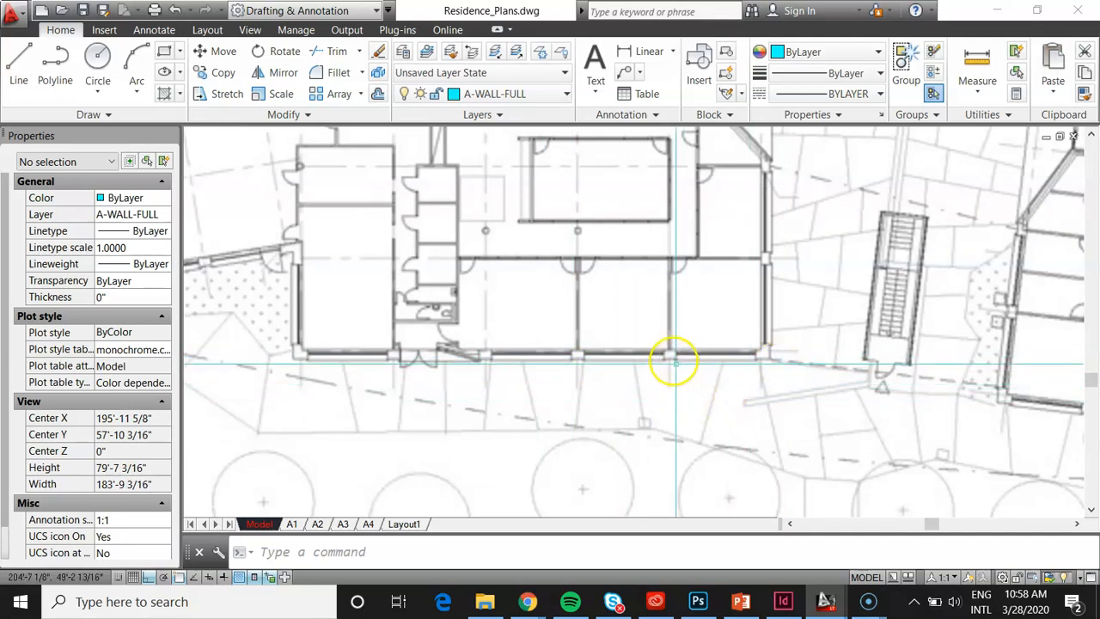
{"action": "scroll", "coordinate": [675, 361], "scroll_direction": "up", "scroll_amount": 6}
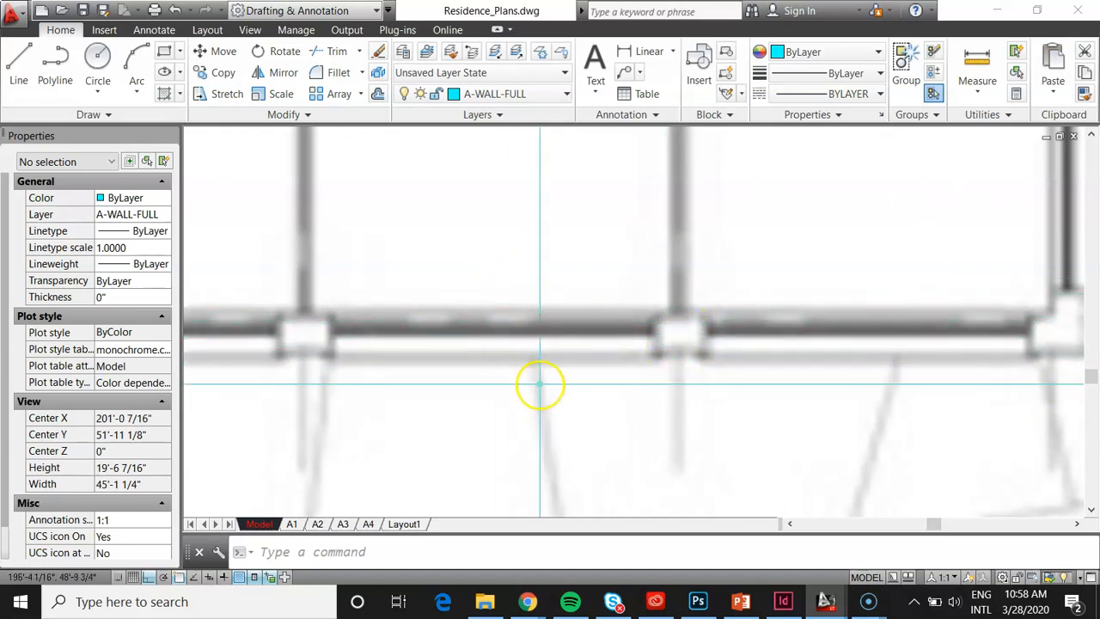
{"action": "type", "text": "xl"}
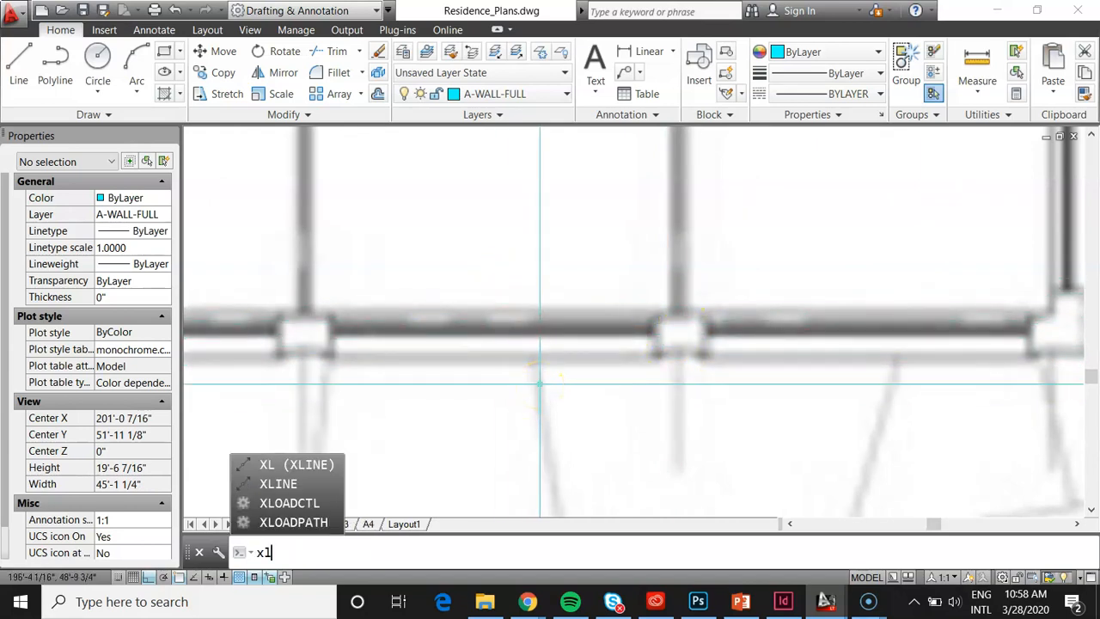
{"action": "key", "text": "Return"}
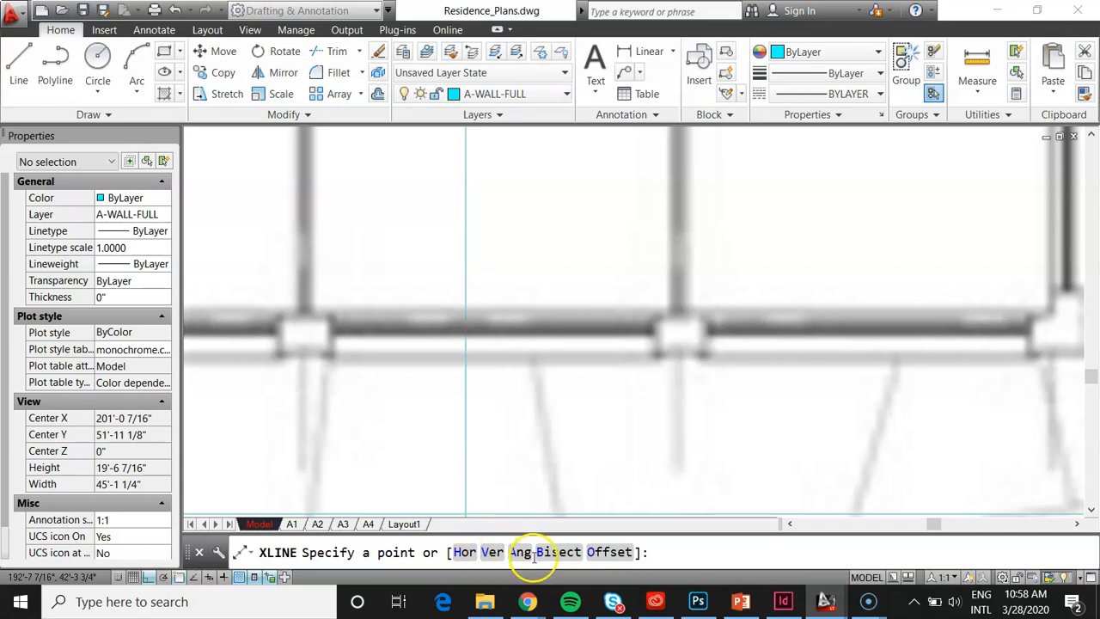
{"action": "scroll", "coordinate": [550, 413], "scroll_direction": "down", "scroll_amount": 8}
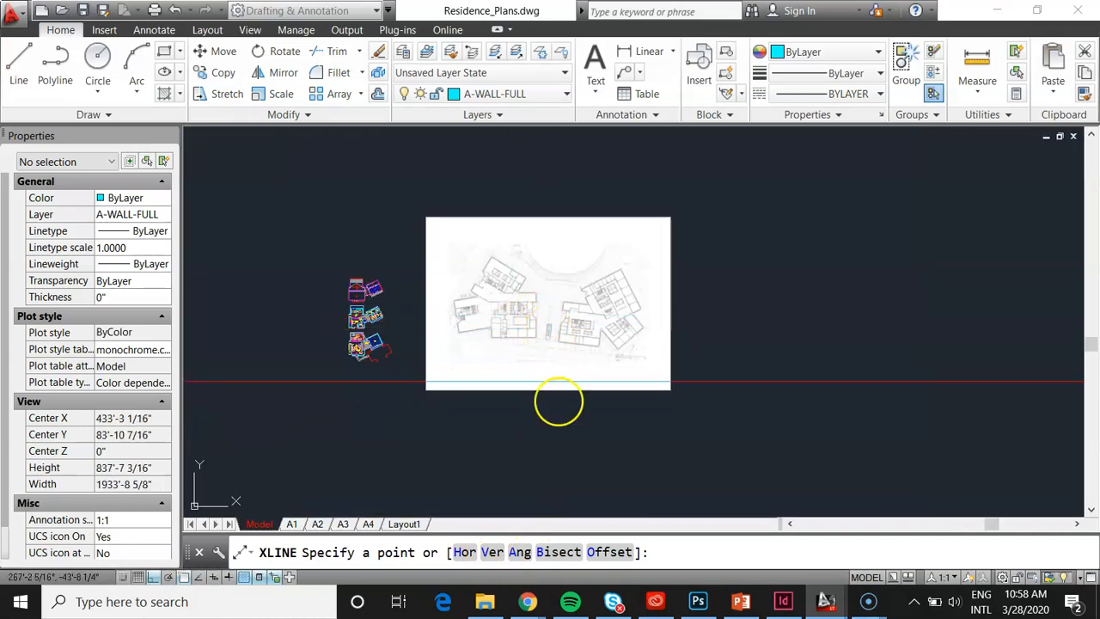
{"action": "type", "text": "h"}
{"action": "key", "text": "Return"}
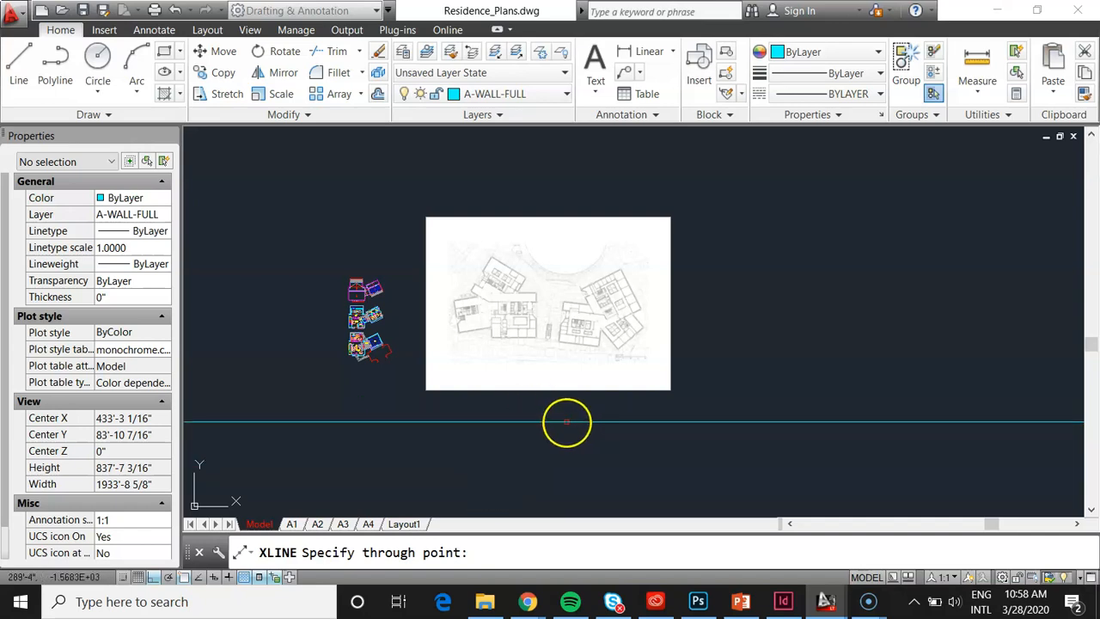
{"action": "scroll", "coordinate": [567, 422], "scroll_direction": "up", "scroll_amount": 2}
{"action": "scroll", "coordinate": [569, 422], "scroll_direction": "down", "scroll_amount": 3}
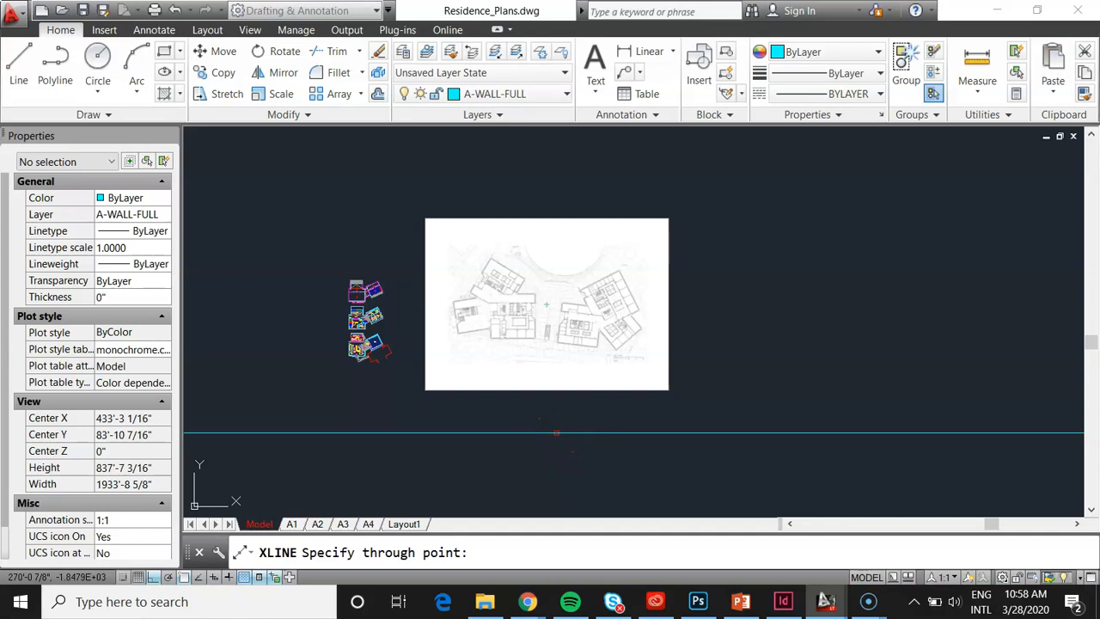
{"action": "left_click", "coordinate": [547, 415]}
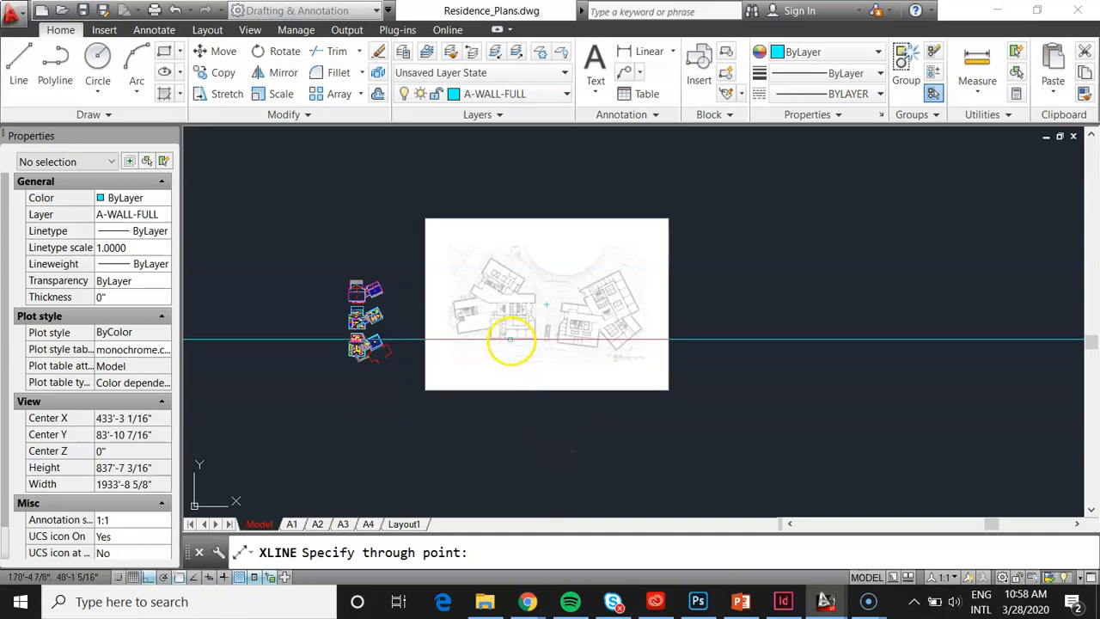
{"action": "scroll", "coordinate": [481, 331], "scroll_direction": "up", "scroll_amount": 6}
{"action": "scroll", "coordinate": [308, 335], "scroll_direction": "up", "scroll_amount": 5}
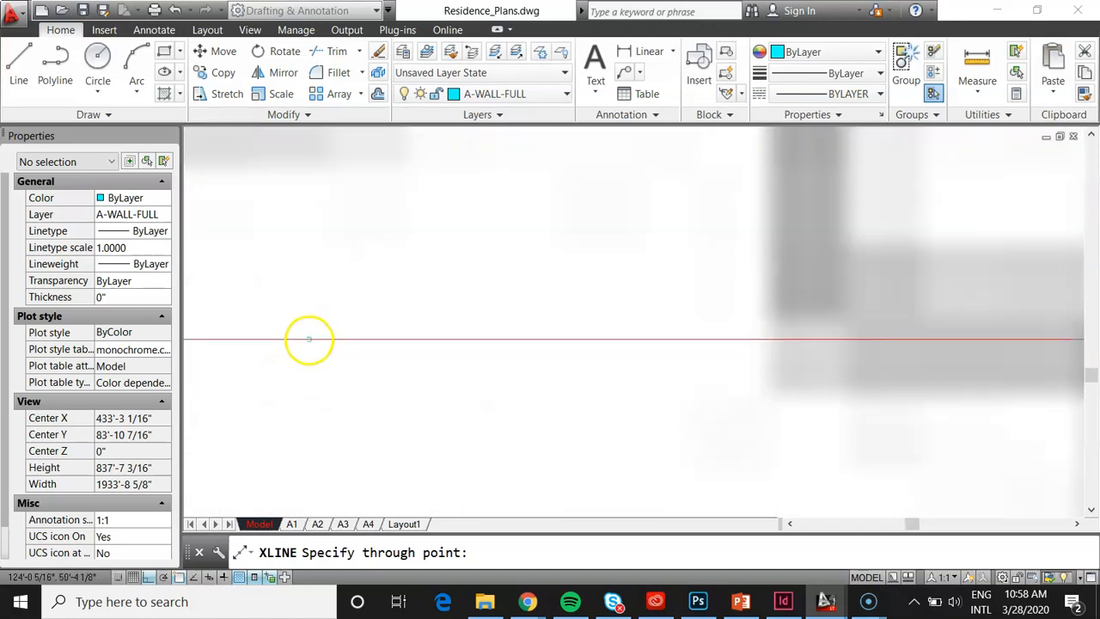
{"action": "scroll", "coordinate": [373, 336], "scroll_direction": "down", "scroll_amount": 4}
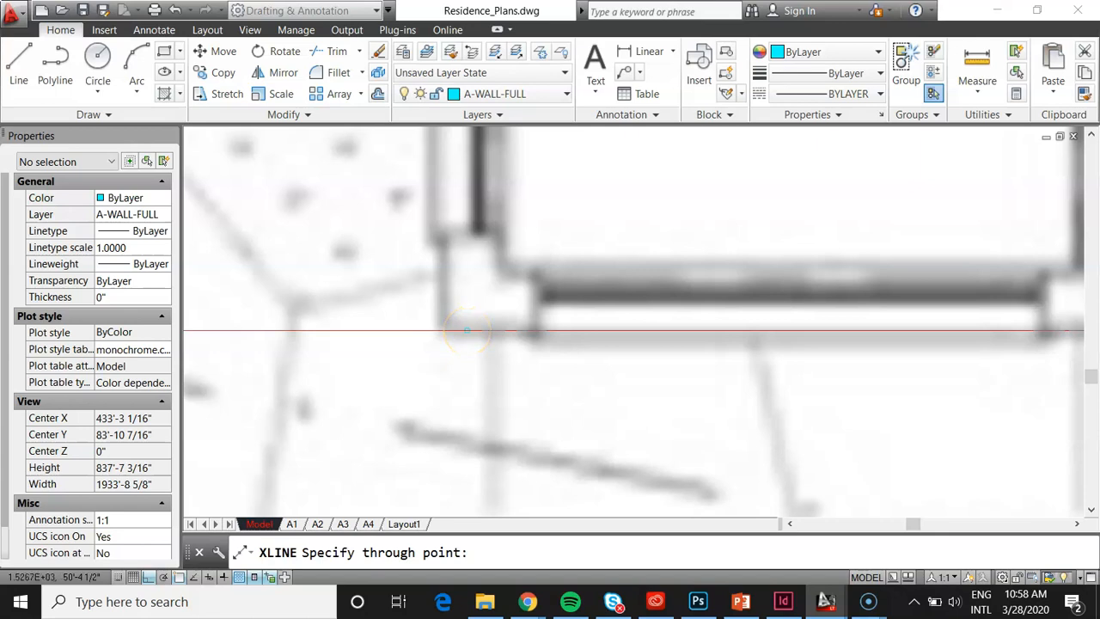
{"action": "left_click", "coordinate": [467, 330]}
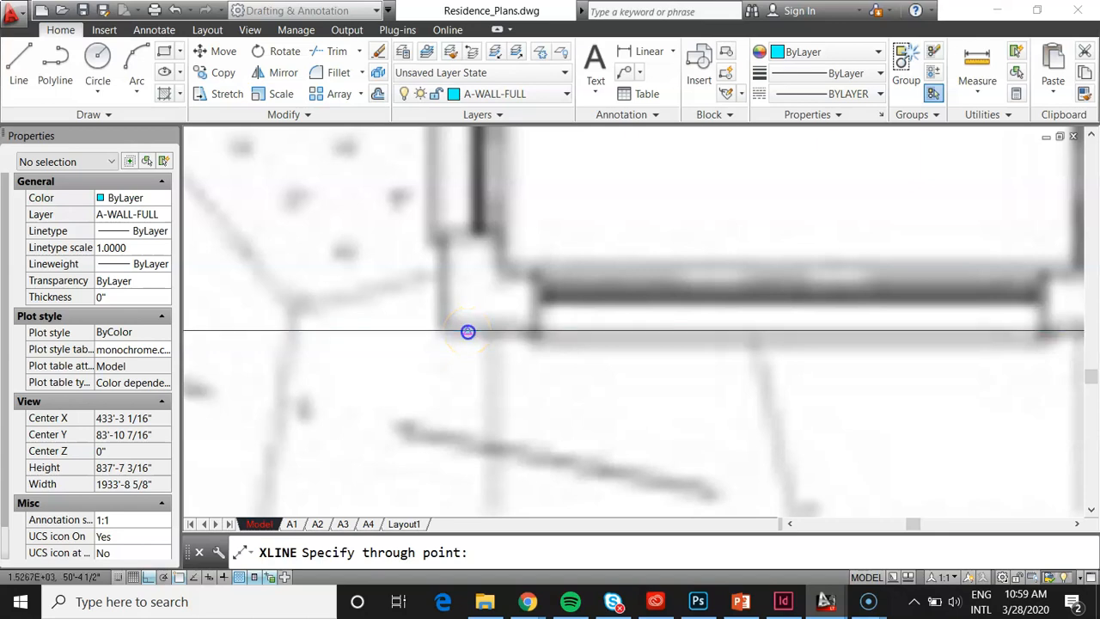
{"action": "key", "text": "Return"}
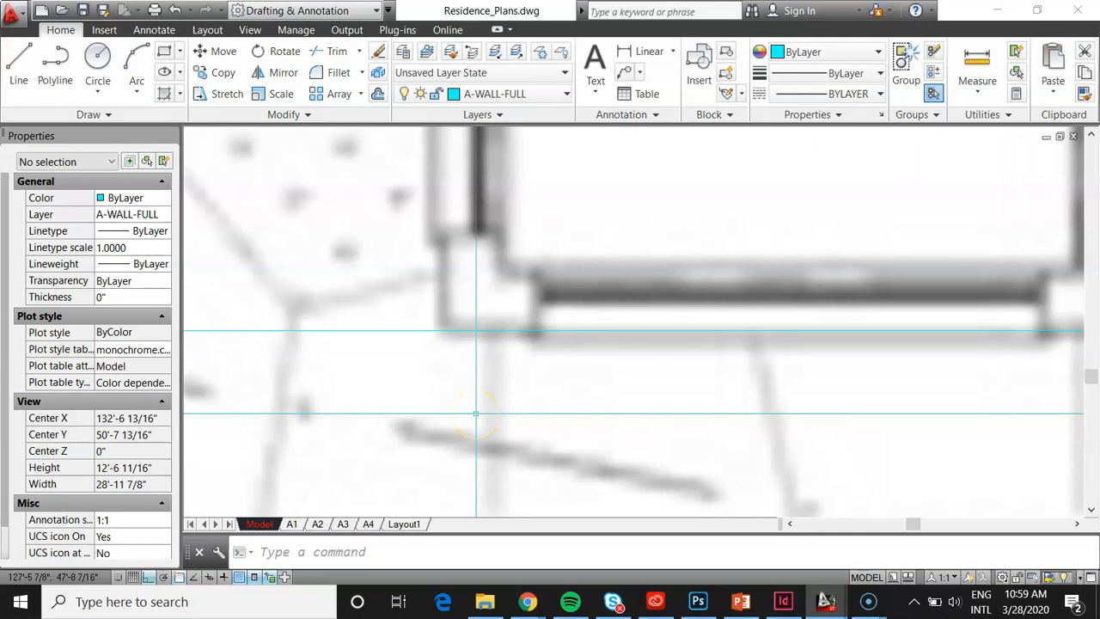
Draw a vertical construction line along the outer face of the middle building's left exterior wall.
{"action": "key", "text": "Return"}
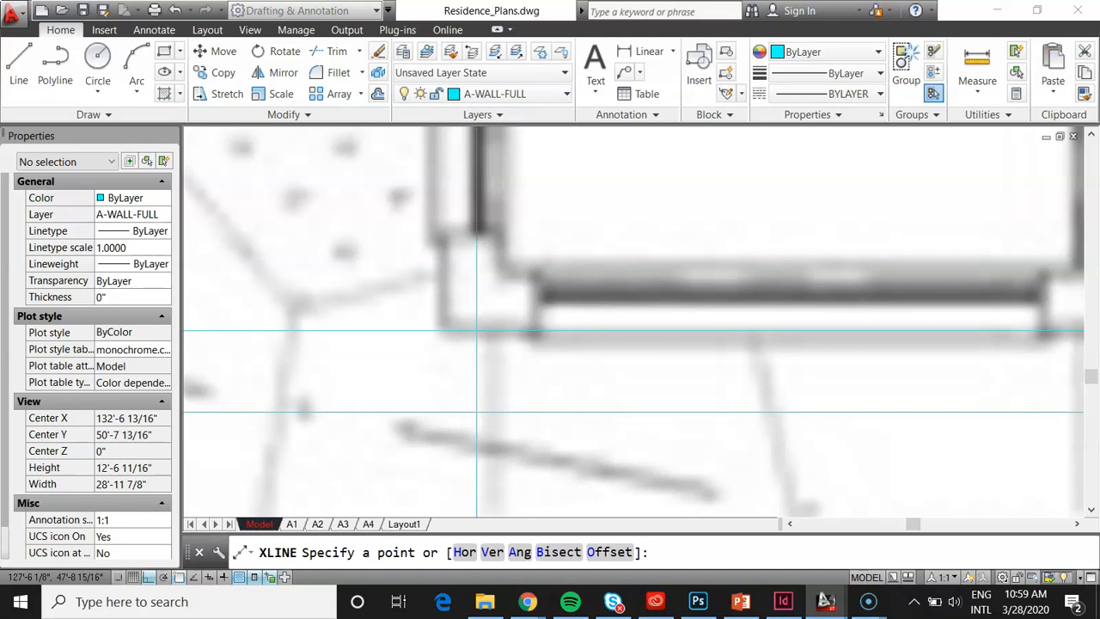
{"action": "left_click", "coordinate": [492, 551]}
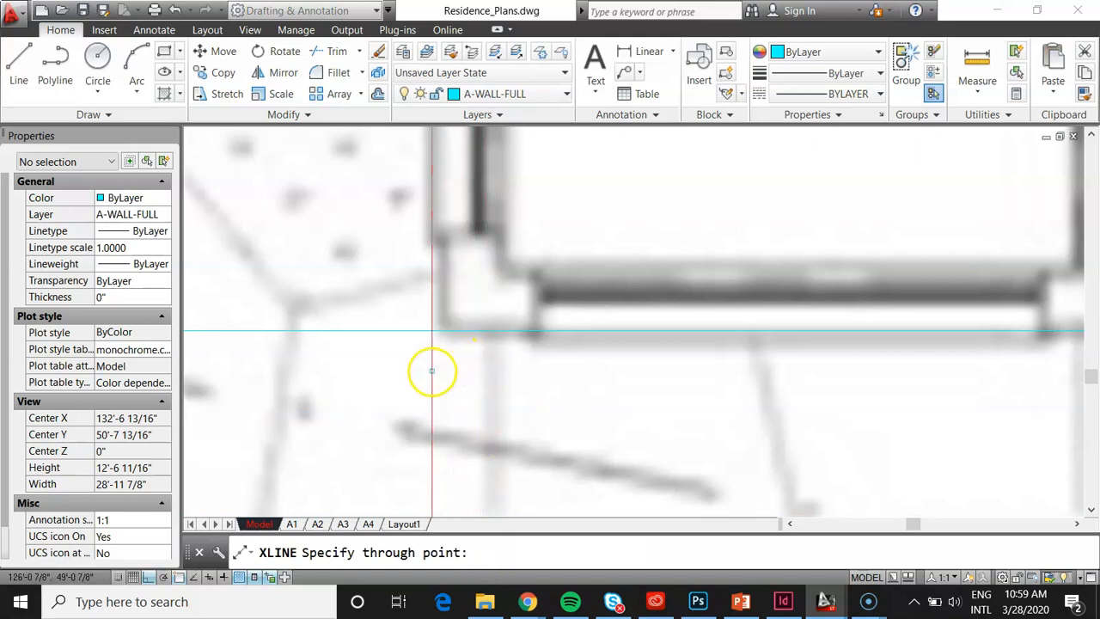
{"action": "scroll", "coordinate": [436, 383], "scroll_direction": "down", "scroll_amount": 2}
{"action": "scroll", "coordinate": [425, 249], "scroll_direction": "up", "scroll_amount": 2}
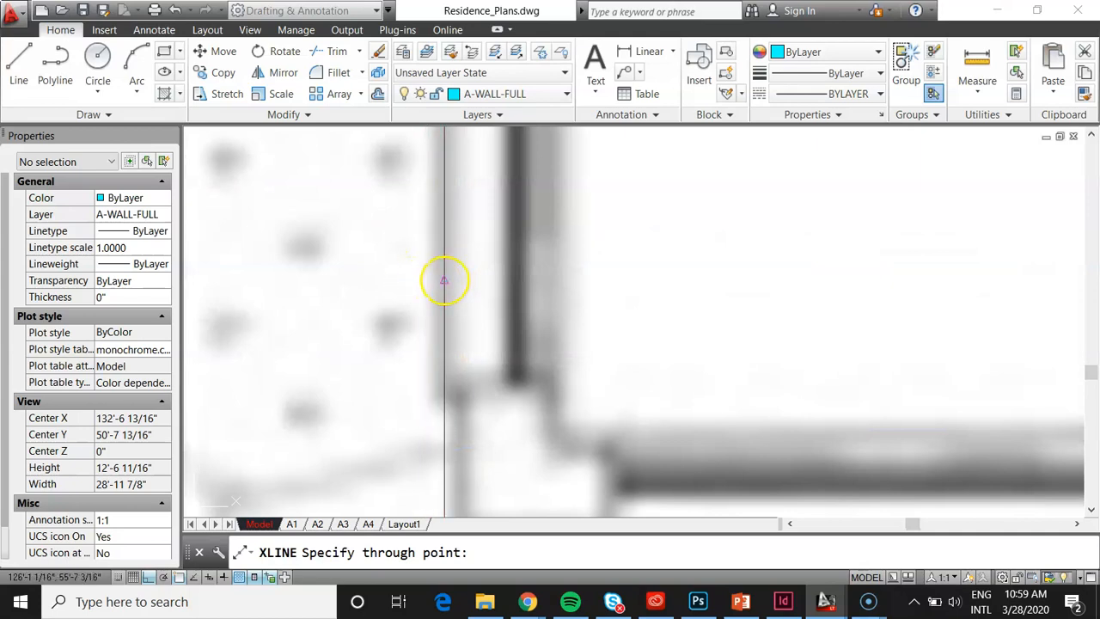
{"action": "scroll", "coordinate": [442, 277], "scroll_direction": "down", "scroll_amount": 2}
{"action": "key", "text": "Escape"}
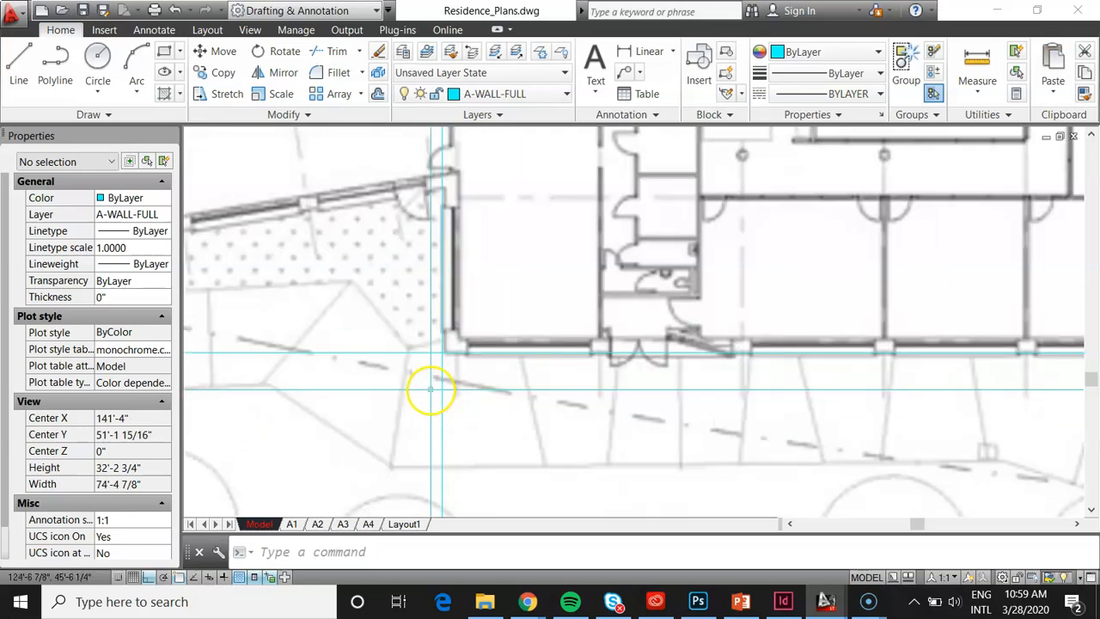
Offset the horizontal construction line upward to the bottom wall's inner face, picking the wall thickness from the plan image as the distance.
{"action": "scroll", "coordinate": [756, 356], "scroll_direction": "up", "scroll_amount": 3}
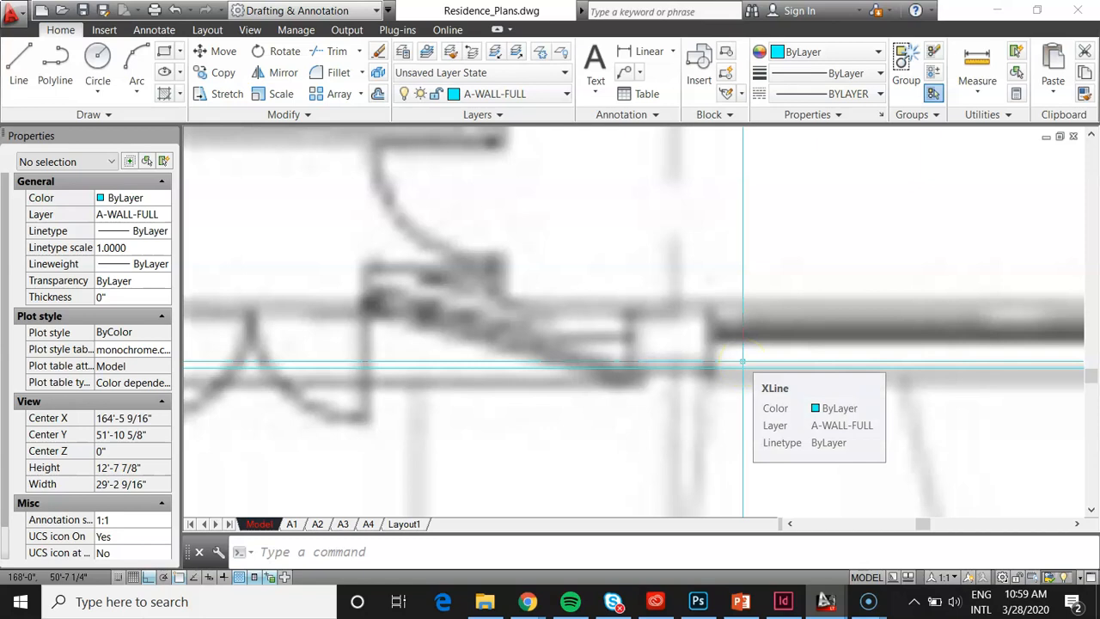
{"action": "type", "text": "o"}
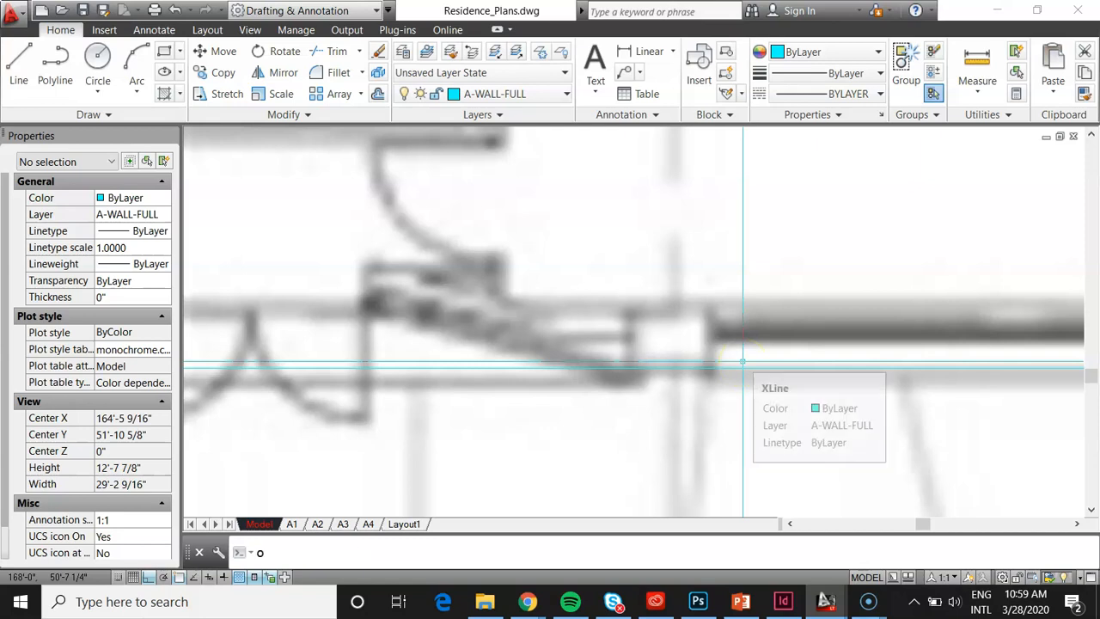
{"action": "key", "text": "Return"}
{"action": "scroll", "coordinate": [663, 301], "scroll_direction": "up", "scroll_amount": 2}
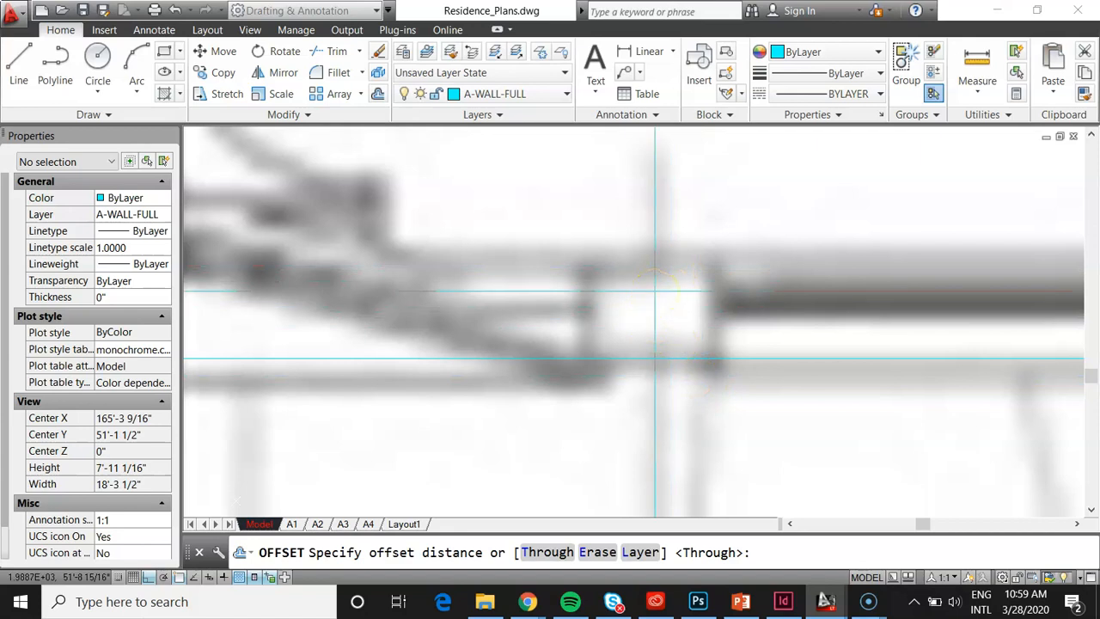
{"action": "scroll", "coordinate": [656, 292], "scroll_direction": "down", "scroll_amount": 3}
{"action": "scroll", "coordinate": [656, 296], "scroll_direction": "down", "scroll_amount": 1}
{"action": "scroll", "coordinate": [656, 296], "scroll_direction": "up", "scroll_amount": 5}
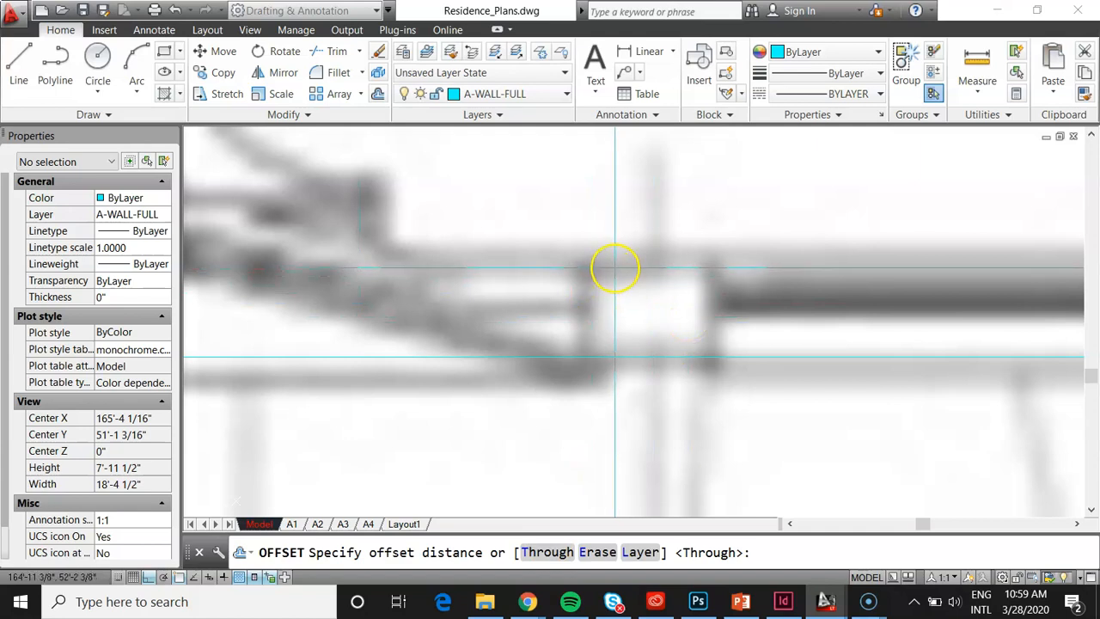
{"action": "left_click", "coordinate": [614, 268]}
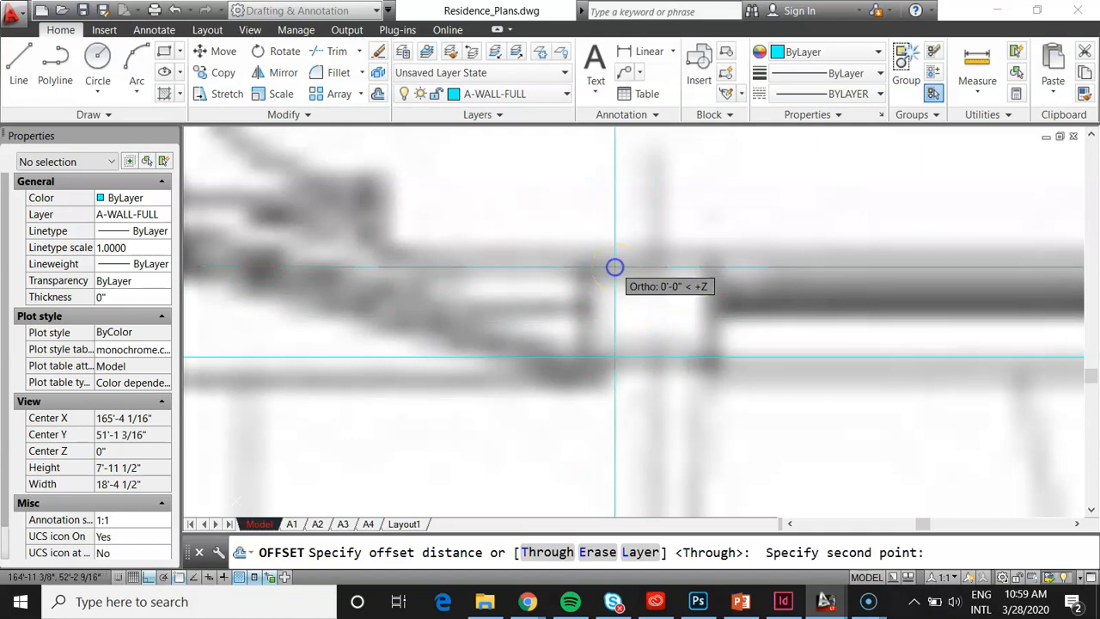
{"action": "left_click", "coordinate": [615, 355]}
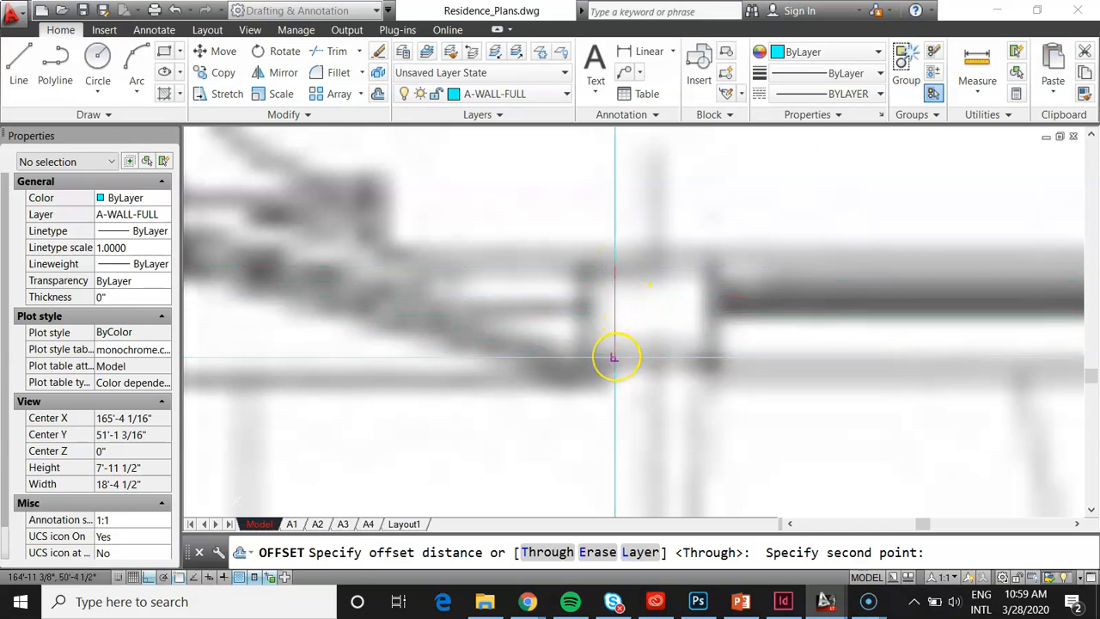
{"action": "left_click", "coordinate": [614, 357]}
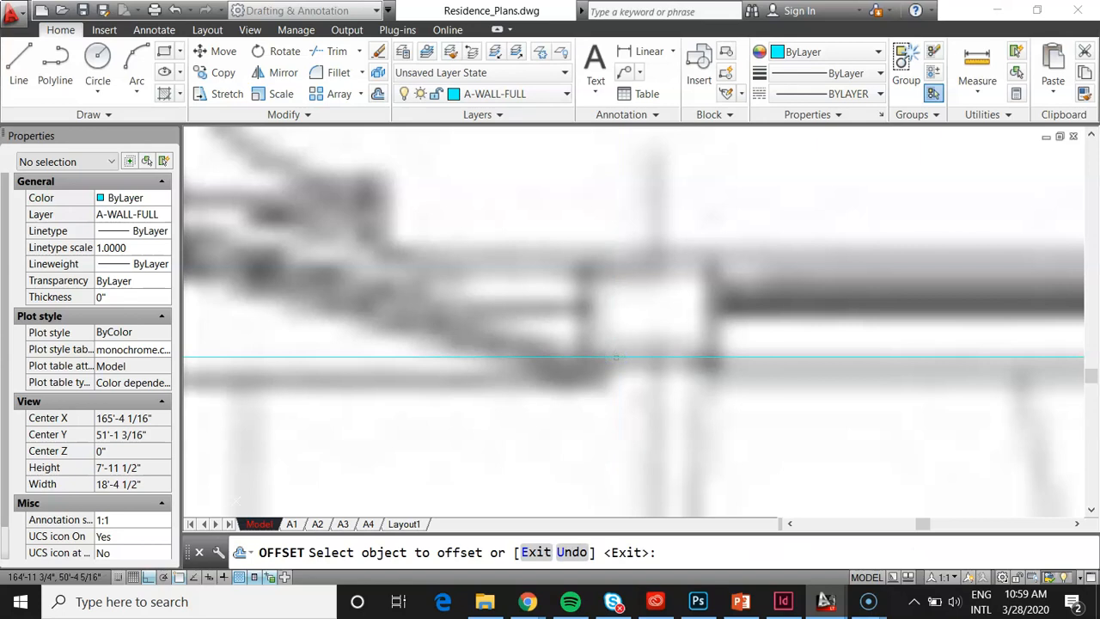
{"action": "left_click", "coordinate": [616, 355]}
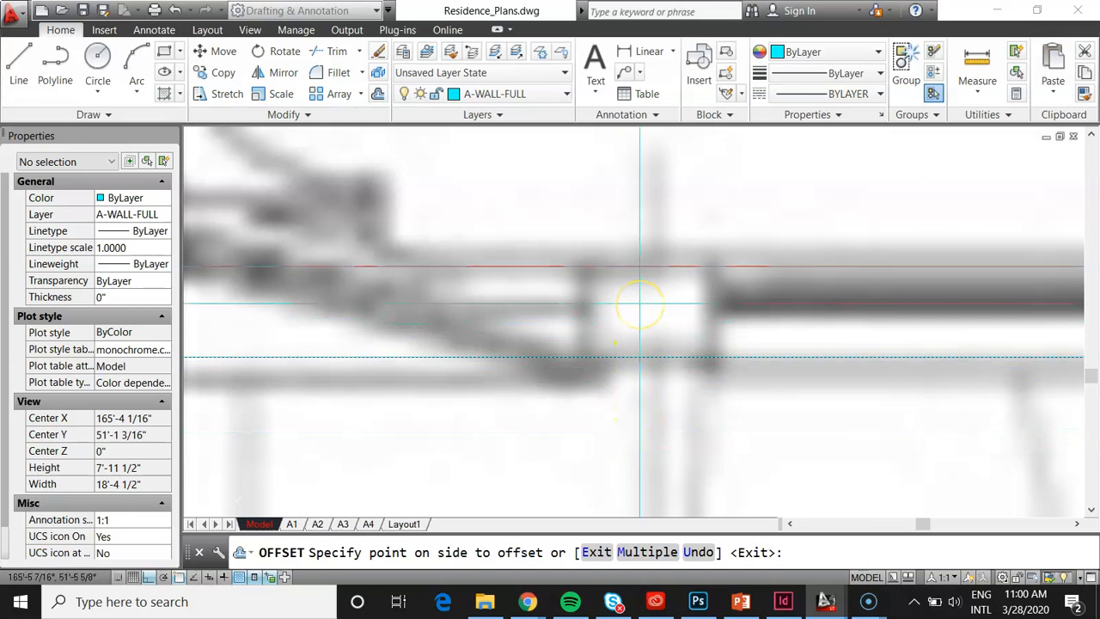
{"action": "left_click", "coordinate": [639, 302]}
{"action": "scroll", "coordinate": [639, 305], "scroll_direction": "down", "scroll_amount": 4}
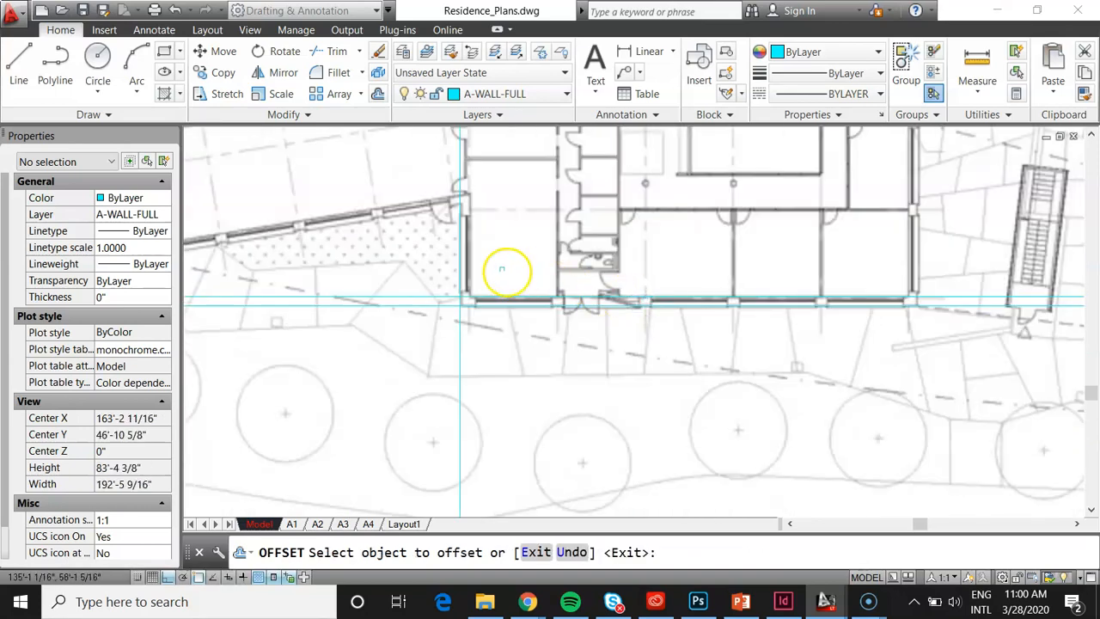
Offset the vertical construction line into the building by the same wall thickness to mark the left wall's inner face.
{"action": "scroll", "coordinate": [481, 274], "scroll_direction": "up", "scroll_amount": 3}
{"action": "left_click", "coordinate": [420, 284]}
{"action": "left_click", "coordinate": [521, 299]}
{"action": "scroll", "coordinate": [479, 344], "scroll_direction": "down", "scroll_amount": 4}
{"action": "scroll", "coordinate": [456, 300], "scroll_direction": "up", "scroll_amount": 4}
{"action": "scroll", "coordinate": [448, 303], "scroll_direction": "down", "scroll_amount": 4}
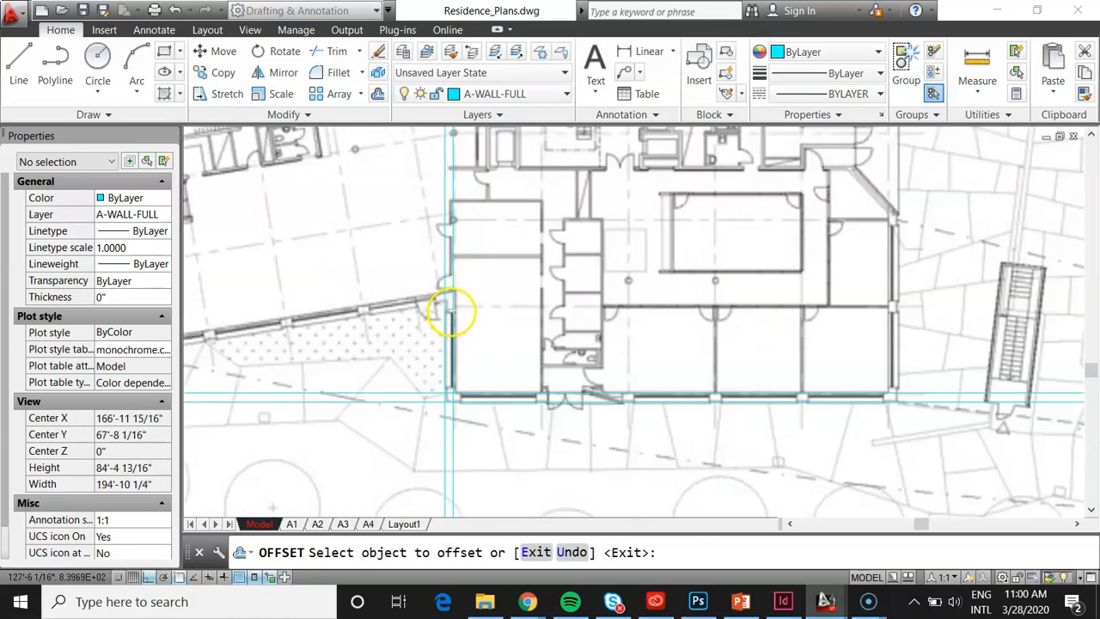
{"action": "scroll", "coordinate": [440, 383], "scroll_direction": "up", "scroll_amount": 4}
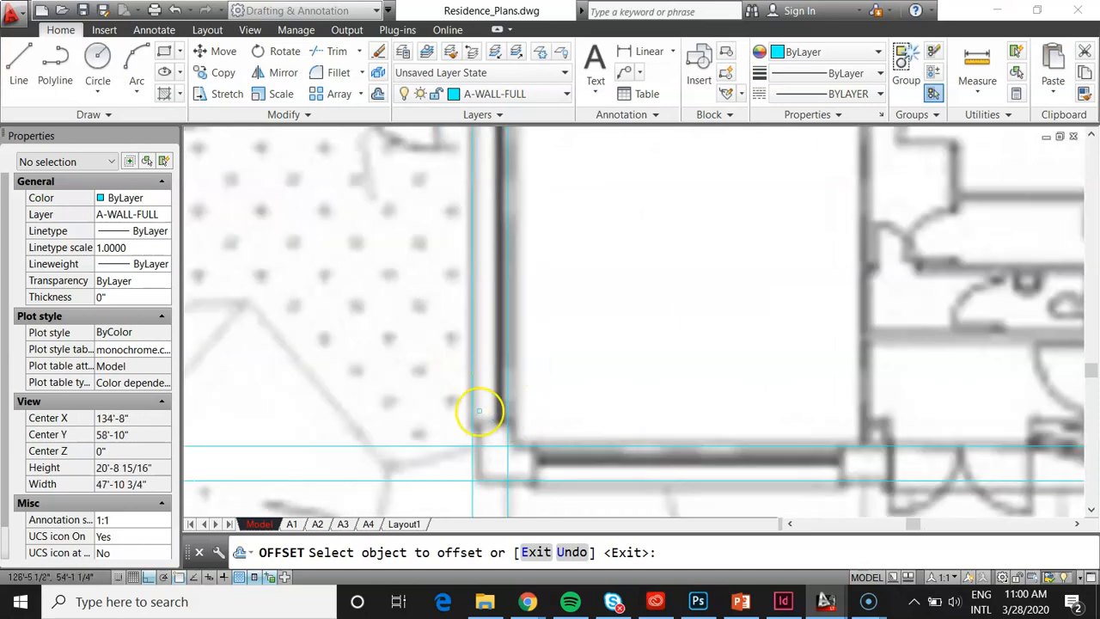
{"action": "key", "text": "Escape"}
Move both vertical construction lines about 2 3/4" to the right to align them with the left wall on the plan image.
{"action": "scroll", "coordinate": [507, 443], "scroll_direction": "up", "scroll_amount": 3}
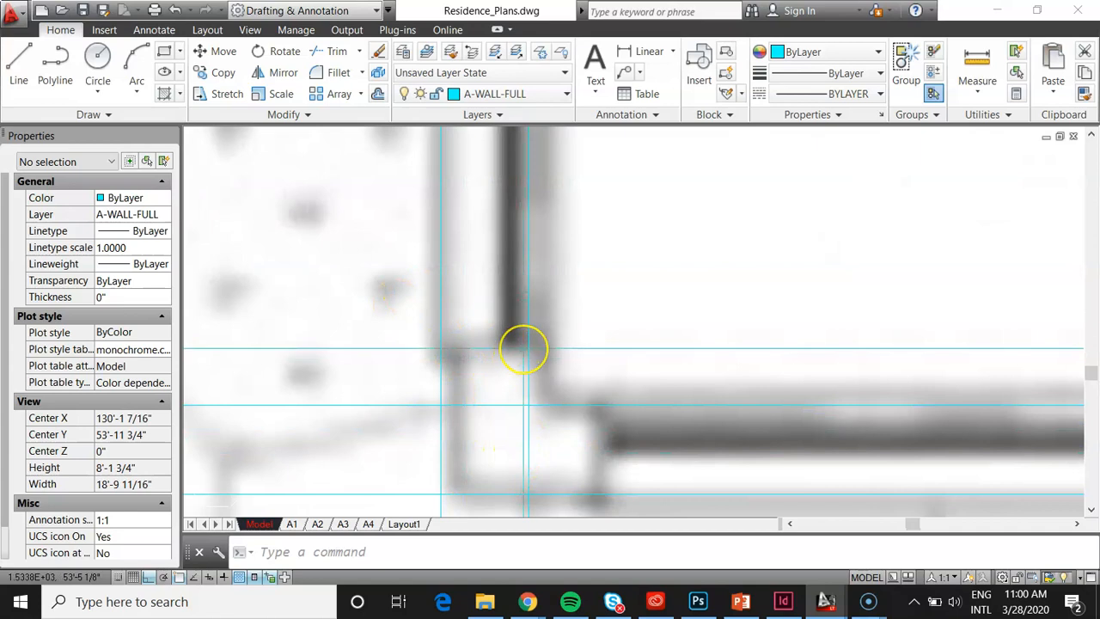
{"action": "type", "text": "m"}
{"action": "key", "text": "Return"}
{"action": "left_click", "coordinate": [587, 329]}
{"action": "left_click", "coordinate": [378, 274]}
{"action": "right_click", "coordinate": [649, 296]}
{"action": "left_click", "coordinate": [656, 288]}
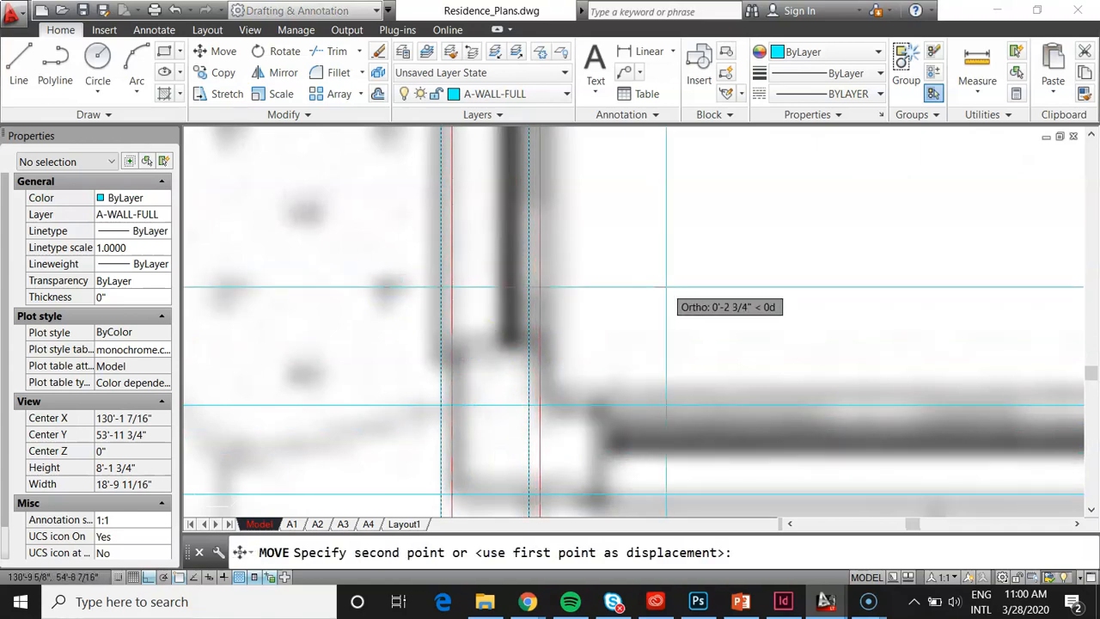
{"action": "left_click", "coordinate": [666, 287]}
{"action": "scroll", "coordinate": [513, 442], "scroll_direction": "down", "scroll_amount": 3}
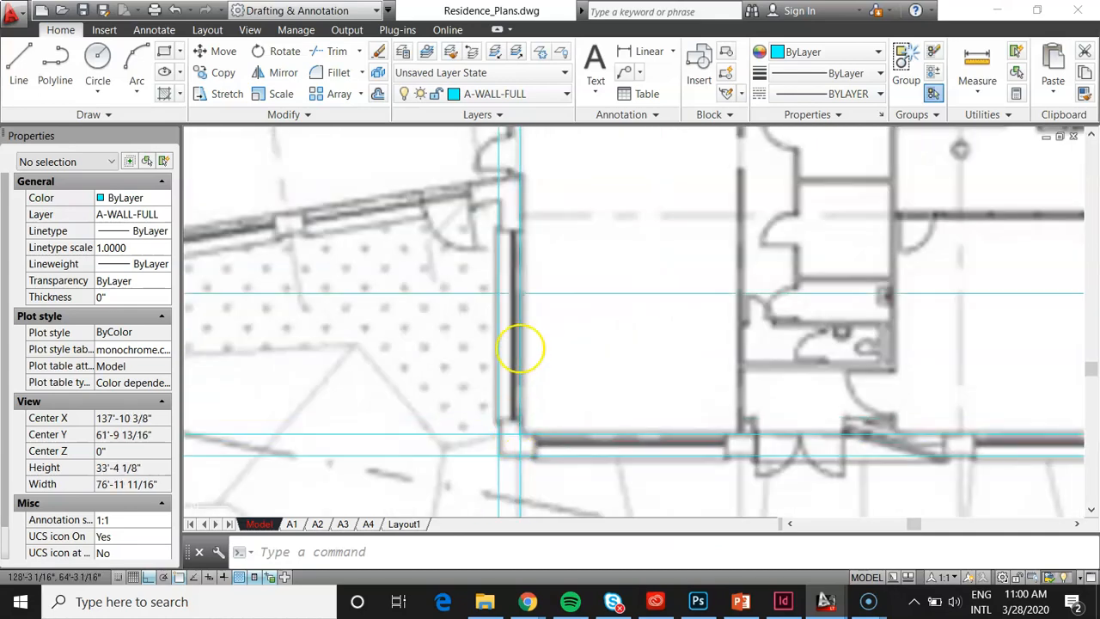
{"action": "scroll", "coordinate": [493, 191], "scroll_direction": "up", "scroll_amount": 2}
{"action": "scroll", "coordinate": [490, 241], "scroll_direction": "down", "scroll_amount": 6}
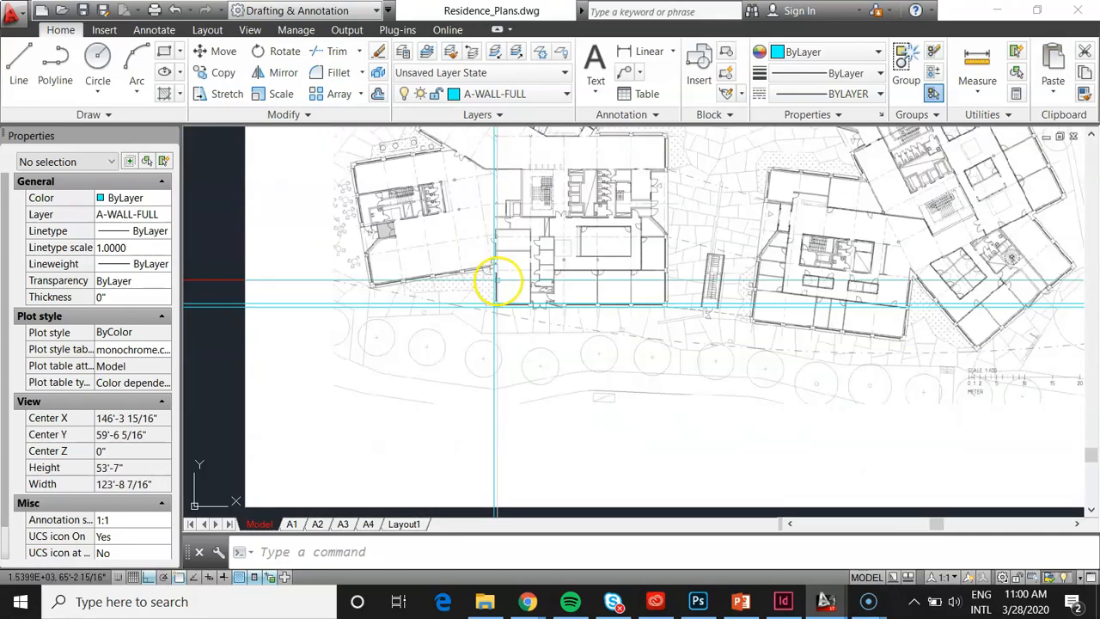
{"action": "scroll", "coordinate": [500, 288], "scroll_direction": "up", "scroll_amount": 1}
{"action": "scroll", "coordinate": [527, 319], "scroll_direction": "down", "scroll_amount": 3}
{"action": "scroll", "coordinate": [528, 258], "scroll_direction": "up", "scroll_amount": 2}
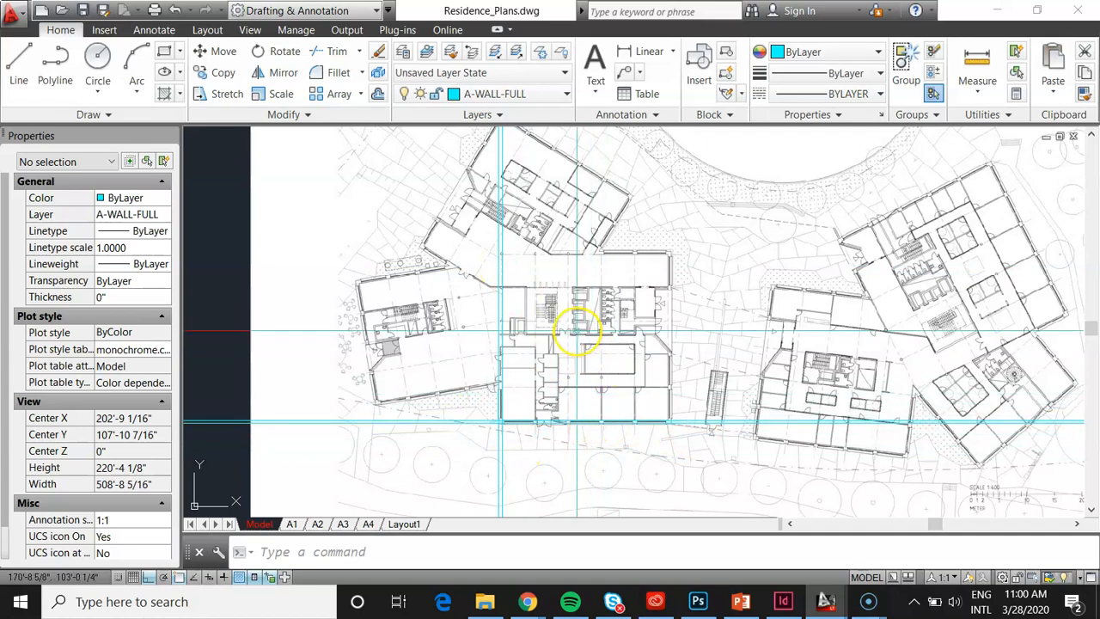
{"action": "scroll", "coordinate": [574, 328], "scroll_direction": "down", "scroll_amount": 2}
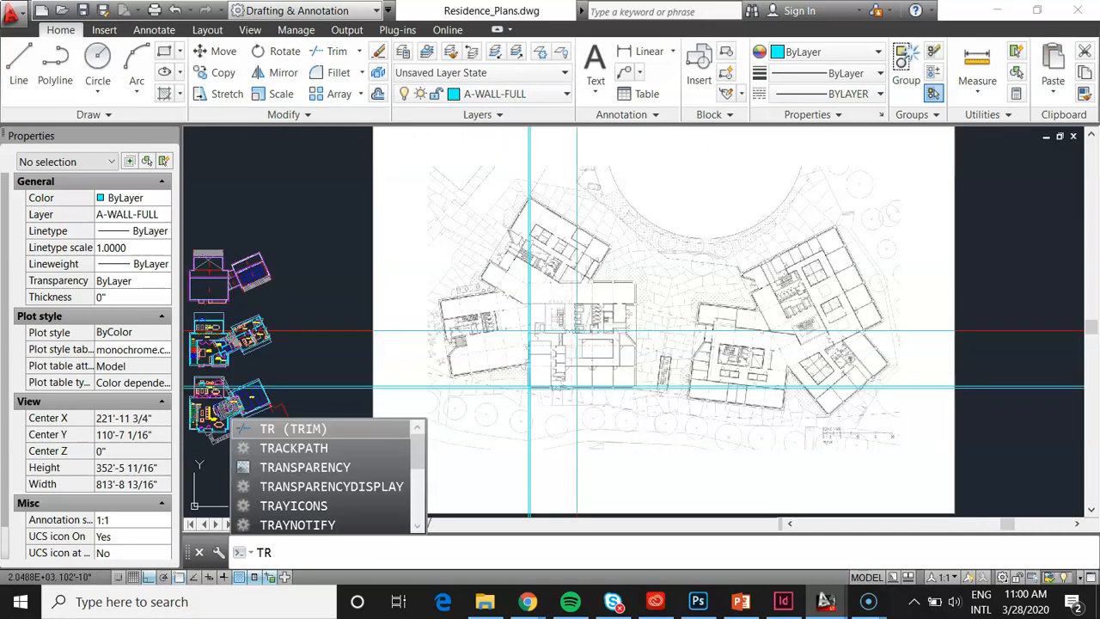
{"action": "key", "text": "Return"}
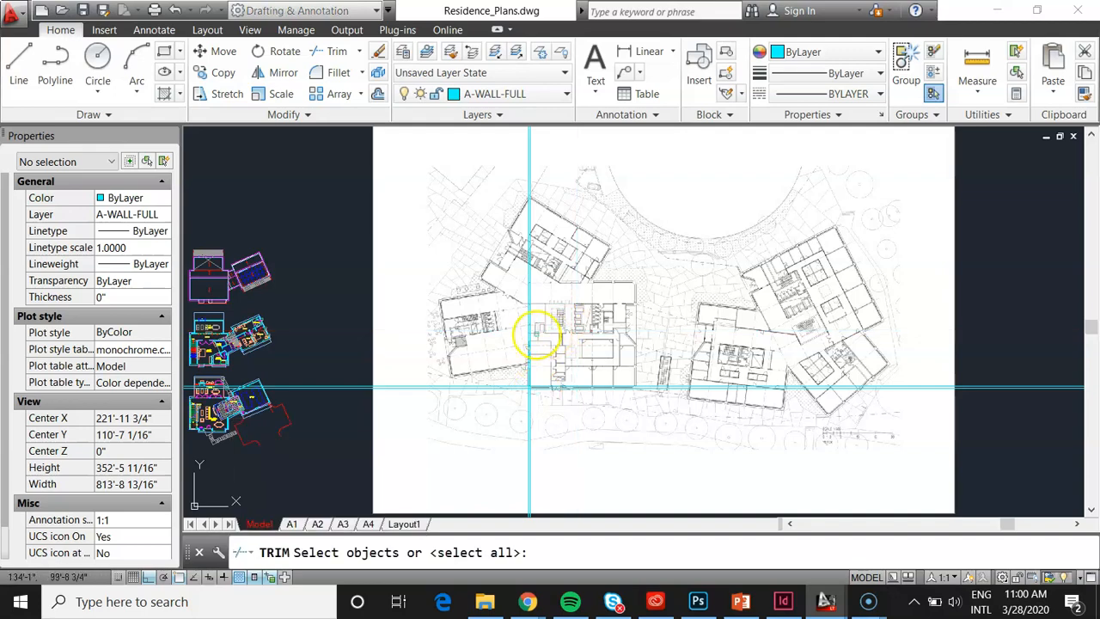
{"action": "scroll", "coordinate": [540, 296], "scroll_direction": "up", "scroll_amount": 5}
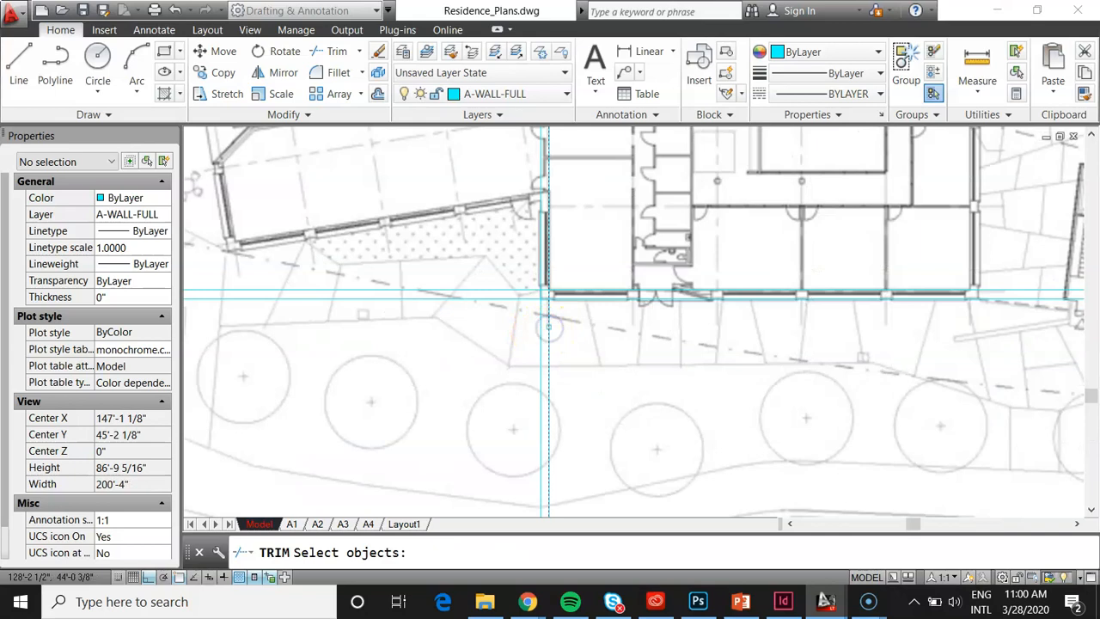
{"action": "scroll", "coordinate": [550, 318], "scroll_direction": "up", "scroll_amount": 4}
{"action": "key", "text": "Escape"}
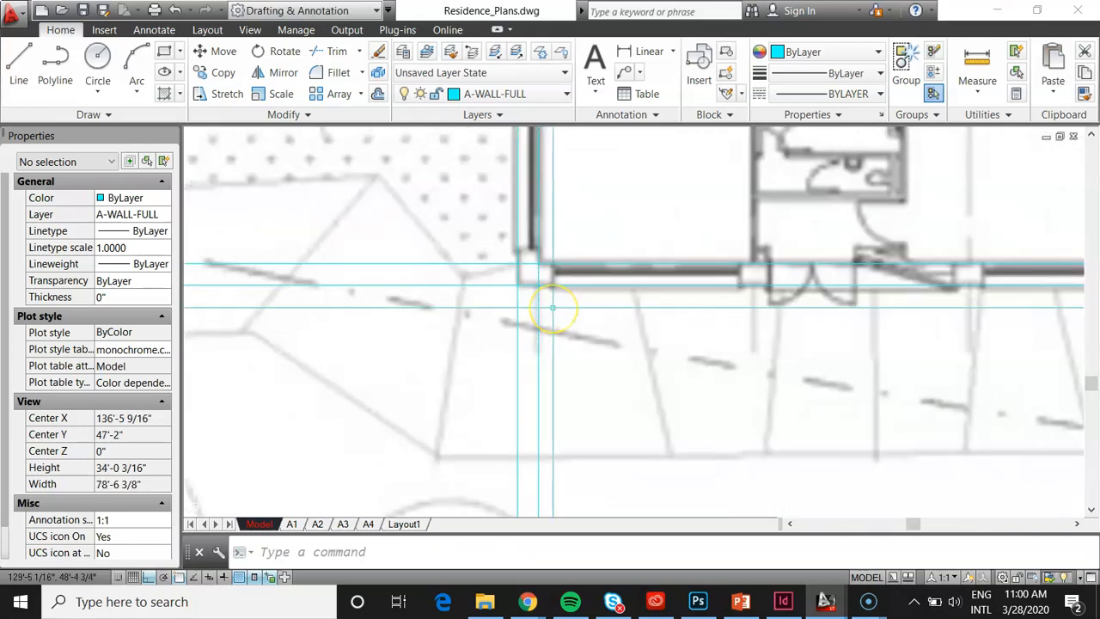
Trim the exterior wall construction lines extending beyond the middle building's bottom-left corner, to the left and below.
{"action": "type", "text": "tr"}
{"action": "key", "text": "Return"}
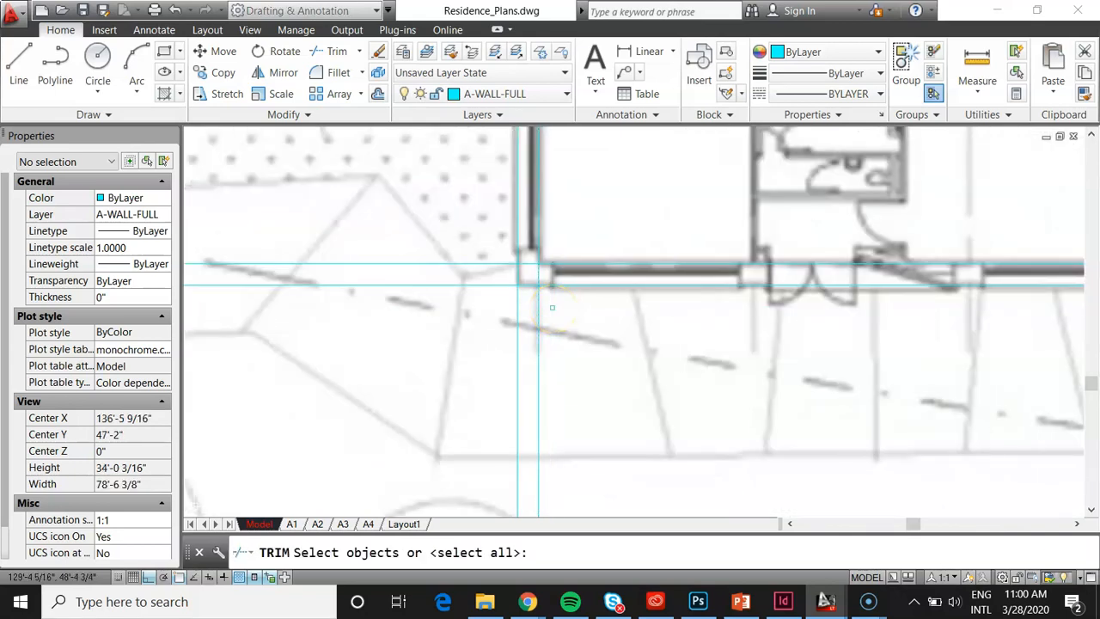
{"action": "left_click", "coordinate": [590, 338]}
{"action": "left_click", "coordinate": [446, 192]}
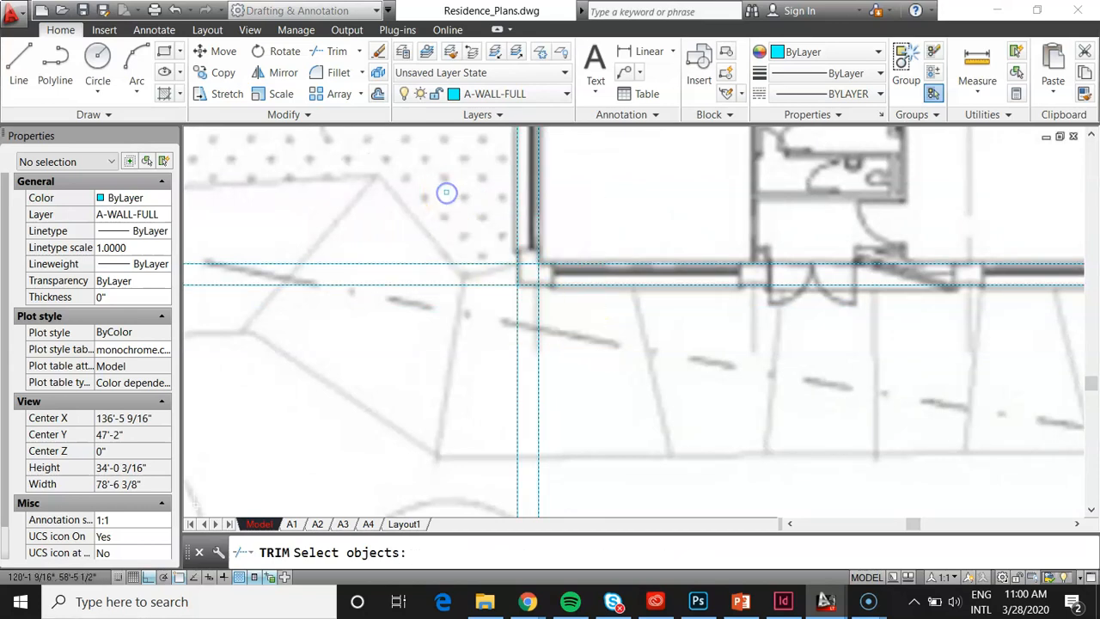
{"action": "key", "text": "Return"}
{"action": "scroll", "coordinate": [560, 232], "scroll_direction": "down", "scroll_amount": 10}
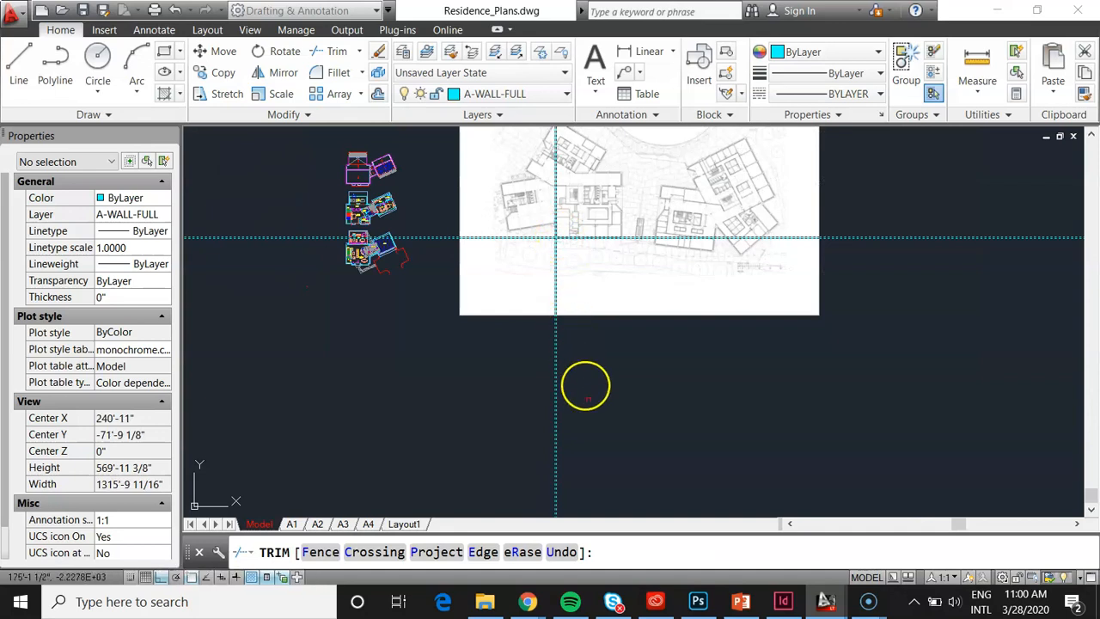
{"action": "left_click", "coordinate": [229, 300]}
{"action": "left_click", "coordinate": [227, 197]}
{"action": "scroll", "coordinate": [494, 215], "scroll_direction": "up", "scroll_amount": 4}
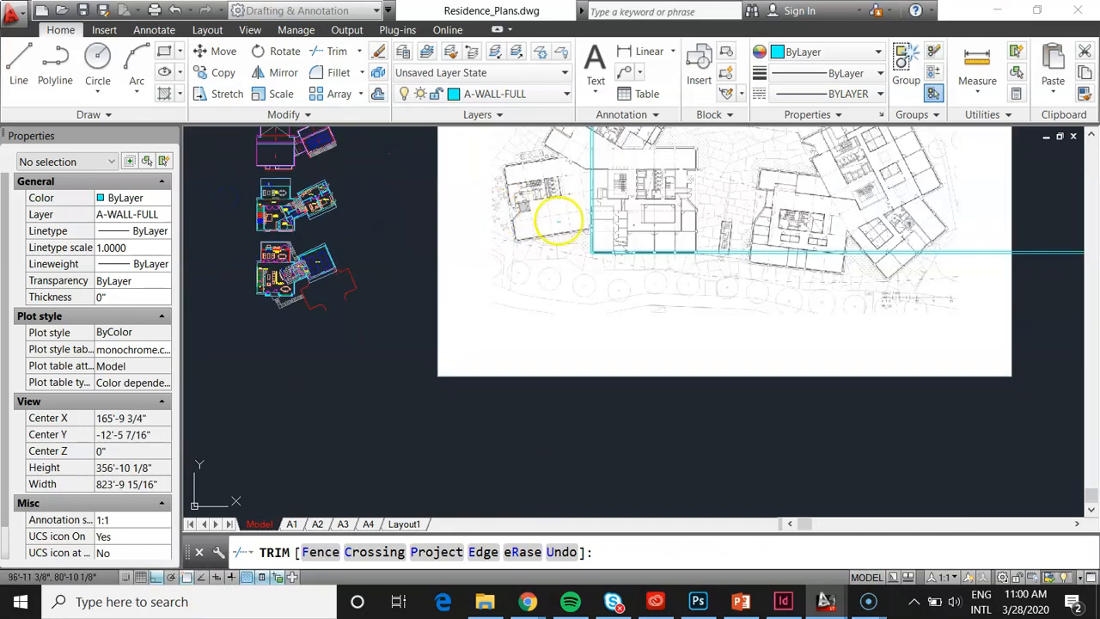
{"action": "scroll", "coordinate": [666, 277], "scroll_direction": "up", "scroll_amount": 10}
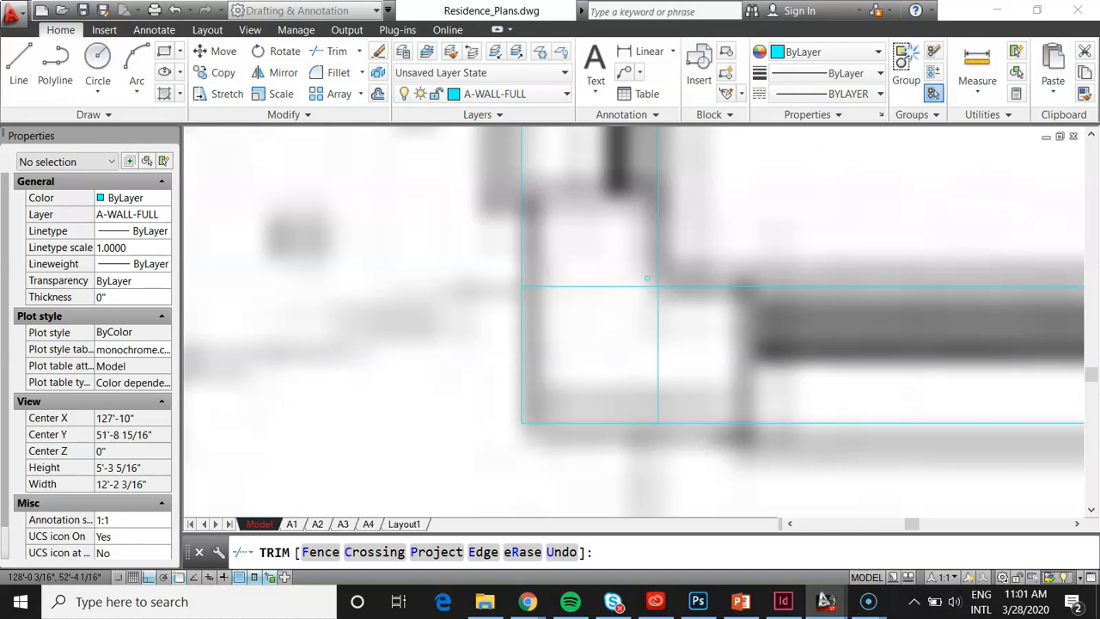
{"action": "key", "text": "Escape"}
Trim the left wall's inner line below the bottom wall's inner line at the bottom-left corner.
{"action": "left_click", "coordinate": [695, 332]}
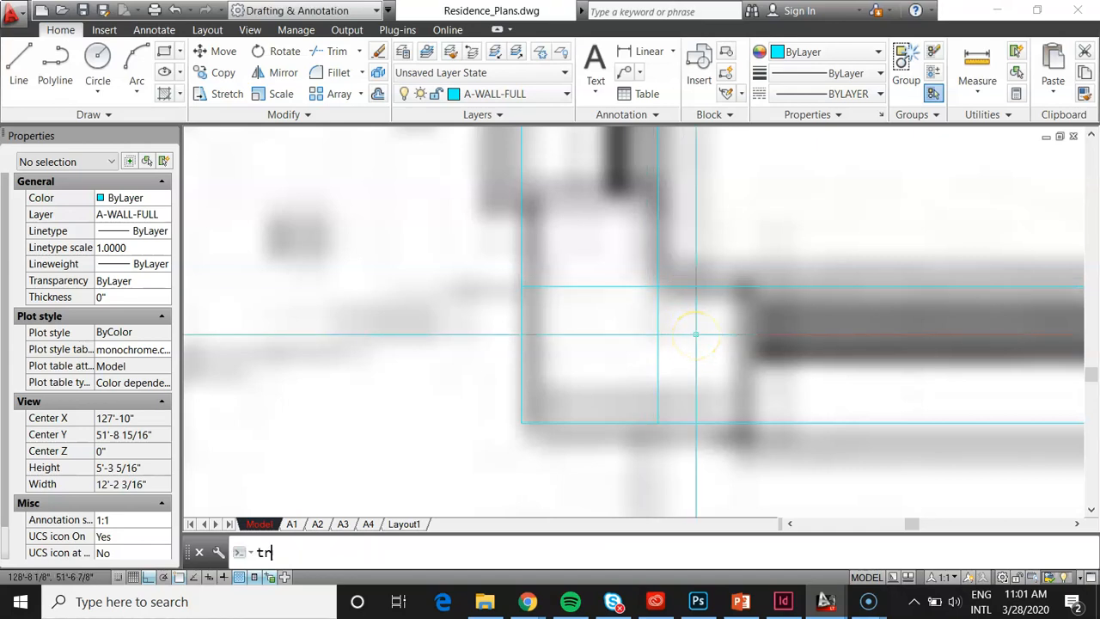
{"action": "type", "text": "tr"}
{"action": "key", "text": "Return"}
{"action": "left_click", "coordinate": [730, 317]}
{"action": "left_click", "coordinate": [706, 227]}
{"action": "key", "text": "Return"}
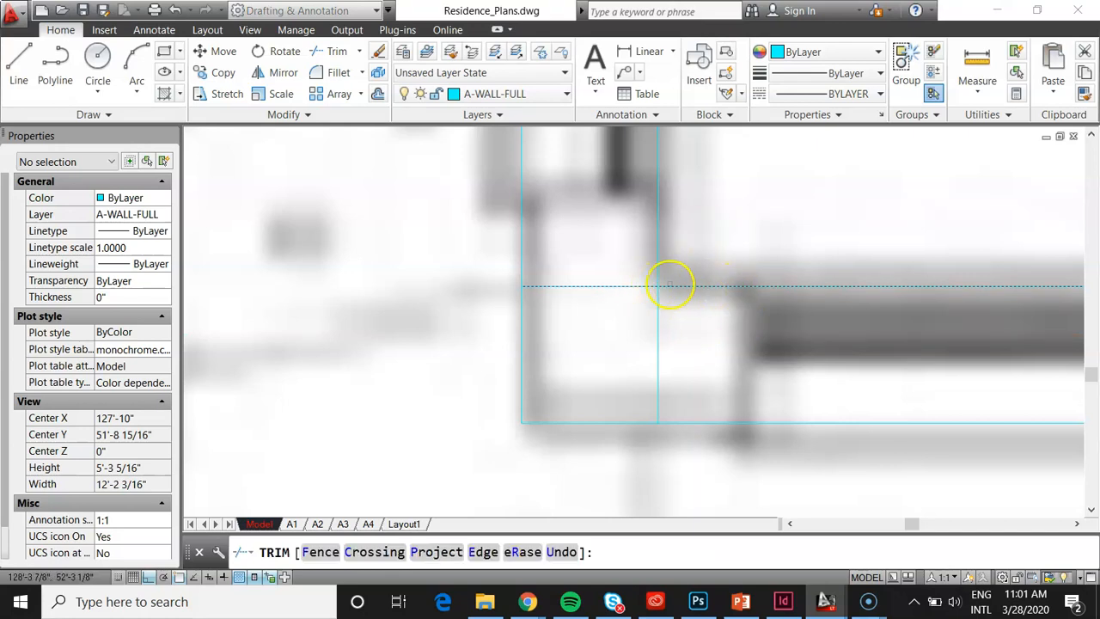
{"action": "left_click", "coordinate": [701, 379]}
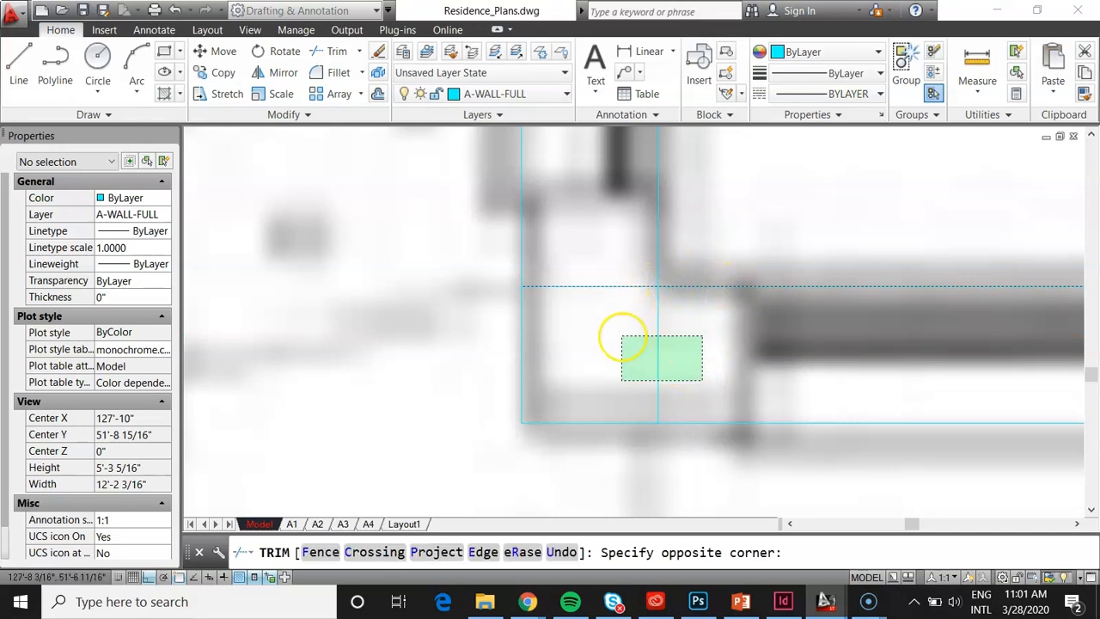
{"action": "left_click", "coordinate": [623, 336]}
{"action": "key", "text": "Return"}
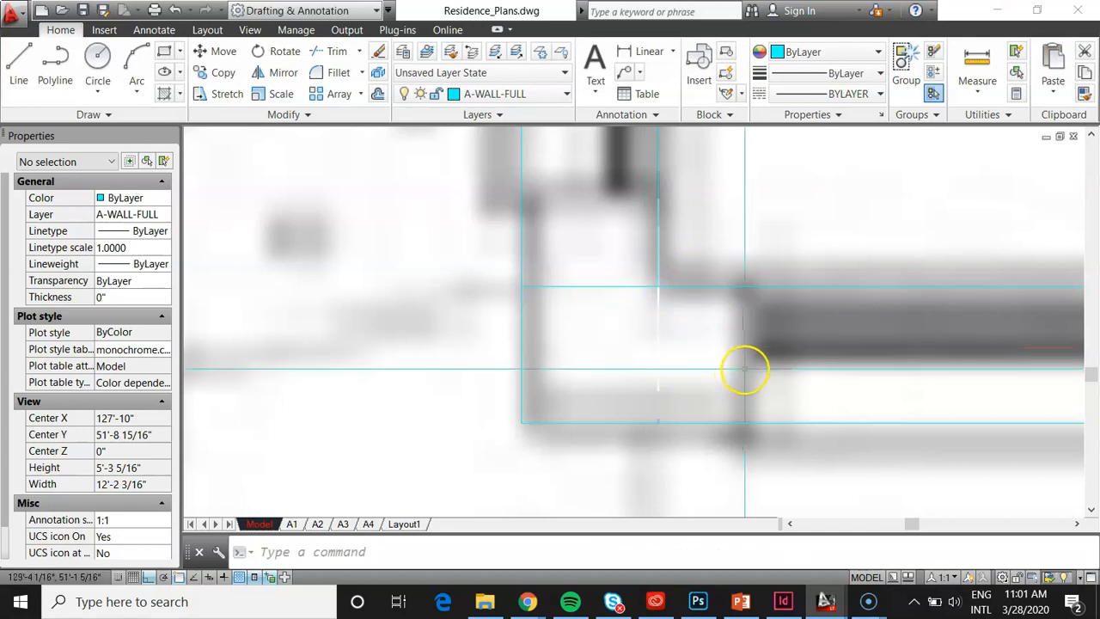
Trim the bottom wall's inner line to the left of the left wall's inner line to close the corner.
{"action": "scroll", "coordinate": [744, 327], "scroll_direction": "up", "scroll_amount": 2}
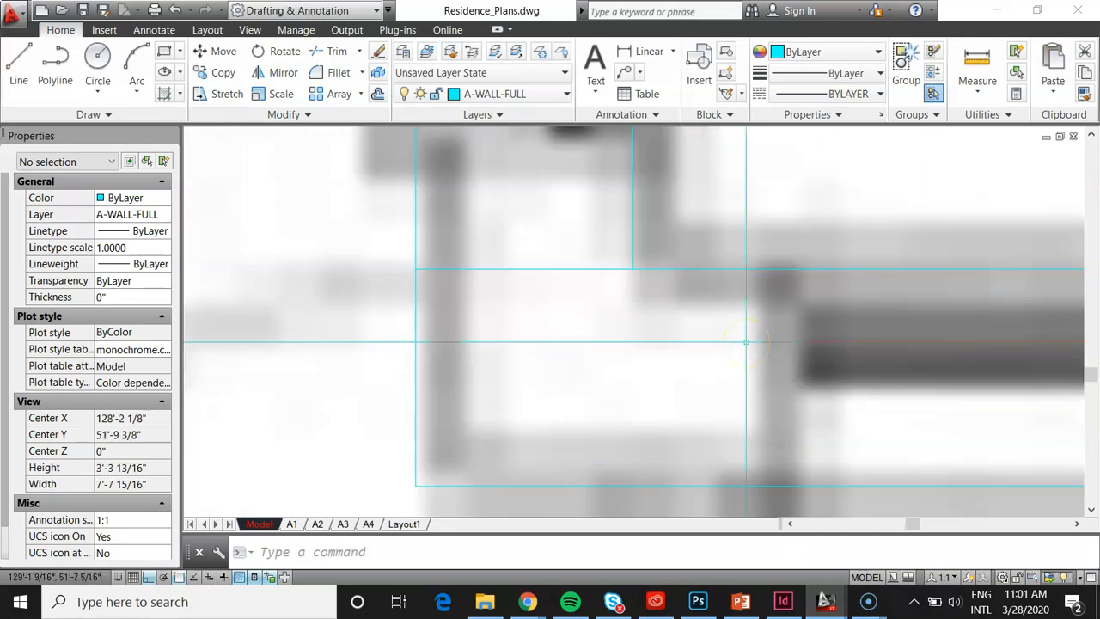
{"action": "type", "text": "tr"}
{"action": "key", "text": "Return"}
{"action": "left_click", "coordinate": [675, 208]}
{"action": "left_click", "coordinate": [600, 178]}
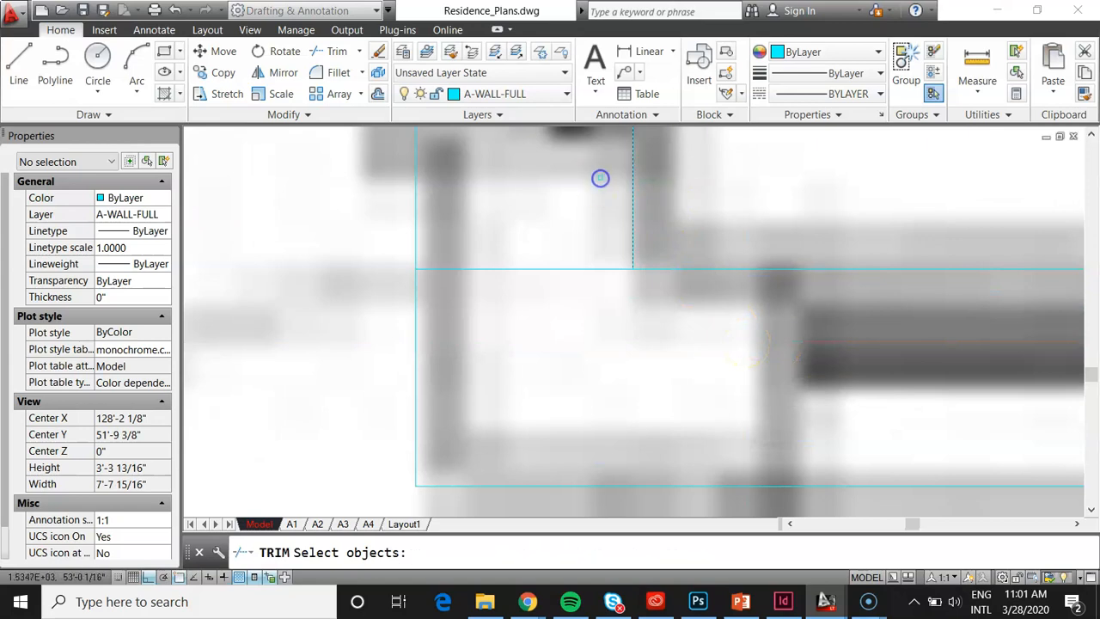
{"action": "key", "text": "Return"}
{"action": "left_click", "coordinate": [572, 336]}
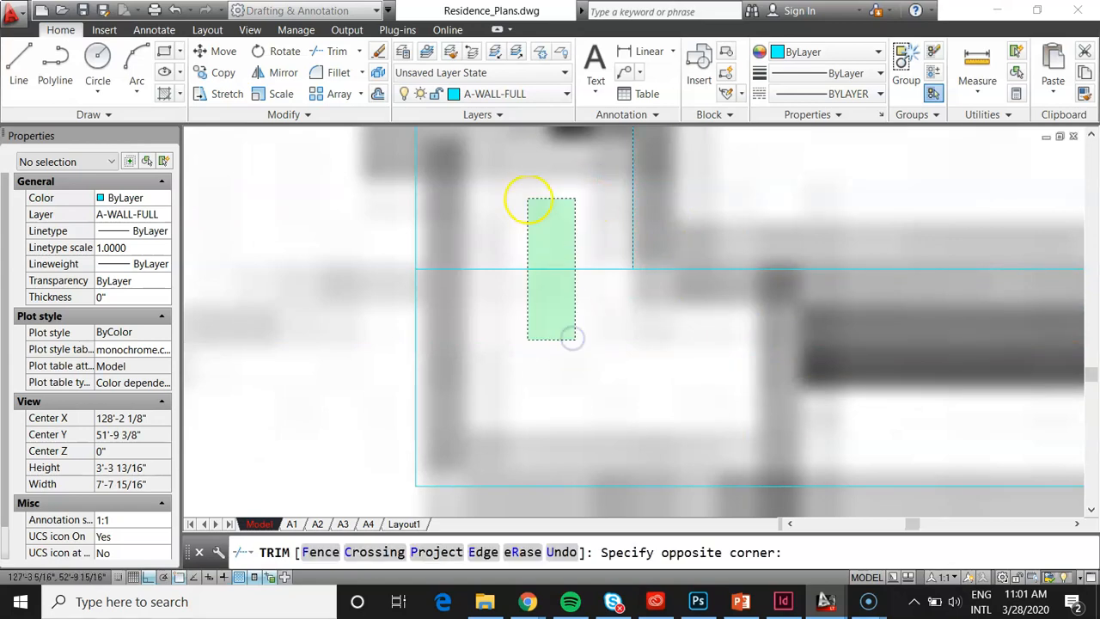
{"action": "left_click", "coordinate": [529, 199]}
{"action": "key", "text": "Return"}
Draw a horizontal construction line along the outer face of the middle building's top exterior wall.
{"action": "scroll", "coordinate": [543, 341], "scroll_direction": "down", "scroll_amount": 15}
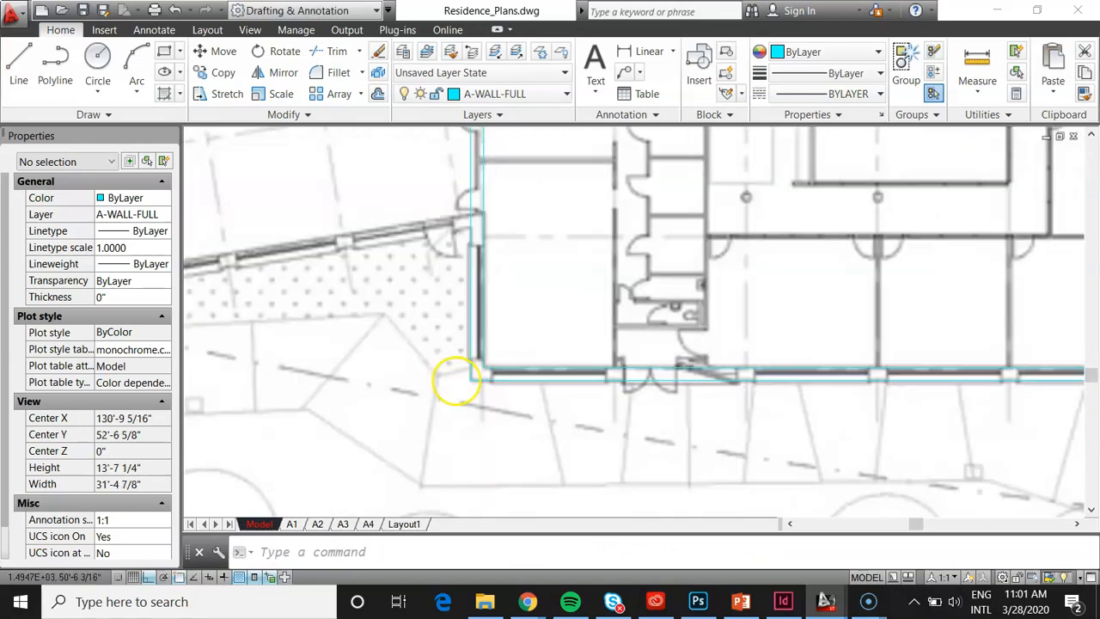
{"action": "scroll", "coordinate": [481, 344], "scroll_direction": "up", "scroll_amount": 3}
{"action": "scroll", "coordinate": [602, 215], "scroll_direction": "up", "scroll_amount": 3}
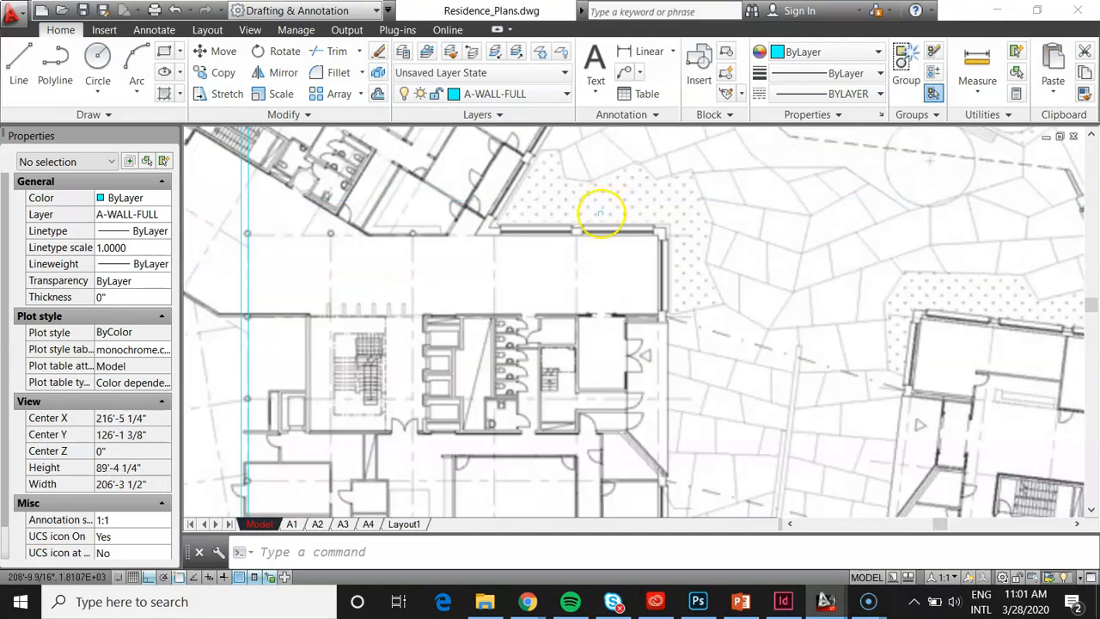
{"action": "type", "text": "xl"}
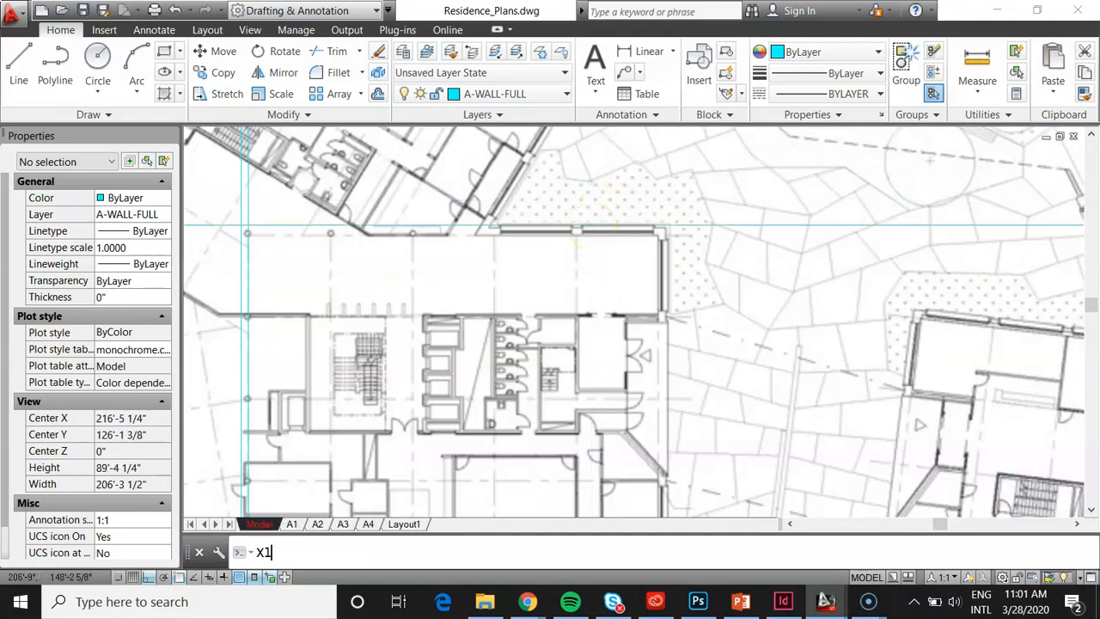
{"action": "key", "text": "Return"}
{"action": "scroll", "coordinate": [636, 236], "scroll_direction": "down", "scroll_amount": 2}
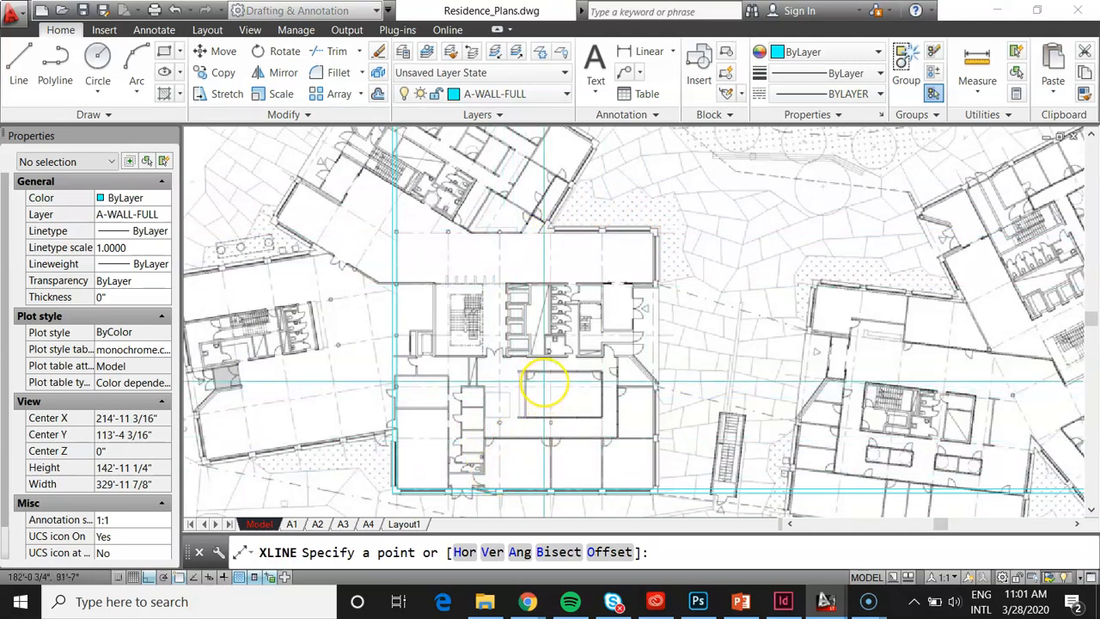
{"action": "type", "text": "H"}
{"action": "key", "text": "Return"}
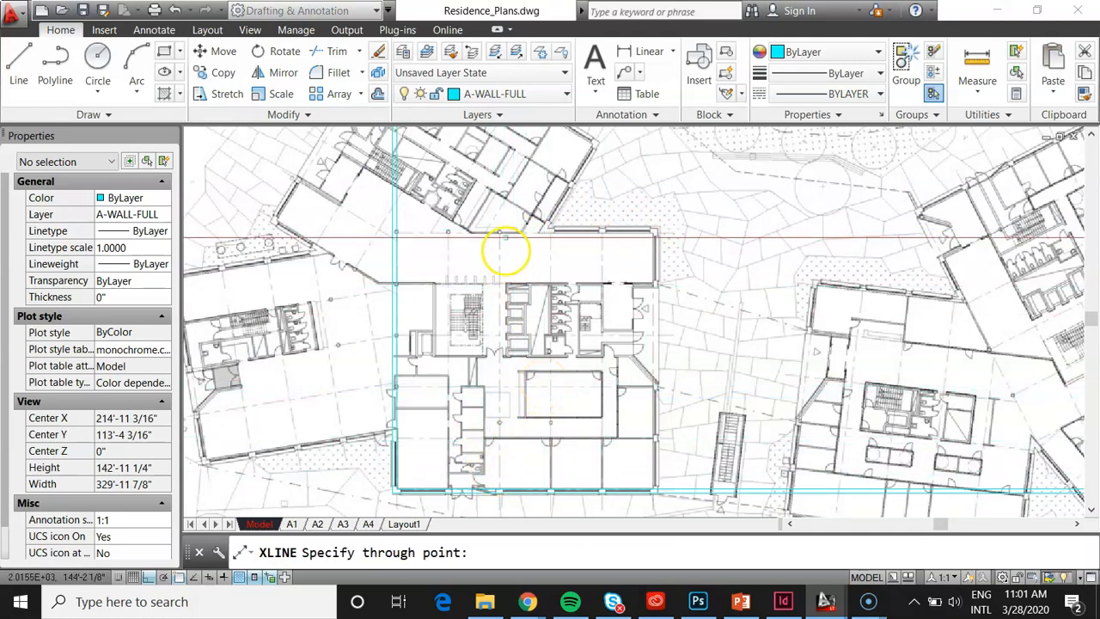
{"action": "scroll", "coordinate": [487, 229], "scroll_direction": "up", "scroll_amount": 3}
{"action": "scroll", "coordinate": [597, 289], "scroll_direction": "up", "scroll_amount": 1}
{"action": "scroll", "coordinate": [593, 287], "scroll_direction": "up", "scroll_amount": 3}
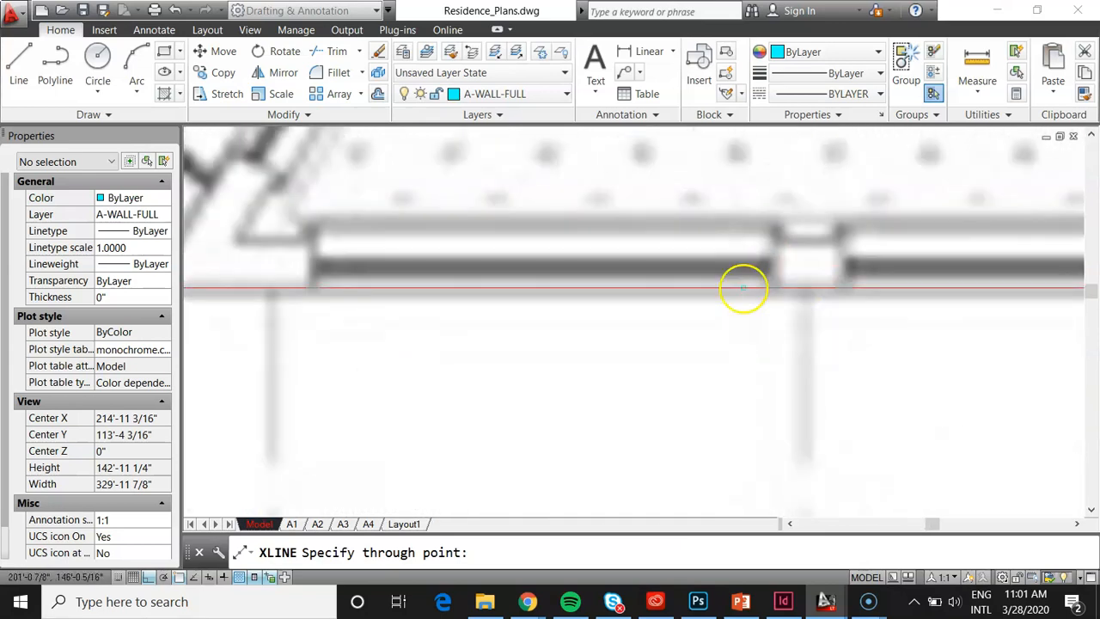
{"action": "scroll", "coordinate": [871, 283], "scroll_direction": "up", "scroll_amount": 3}
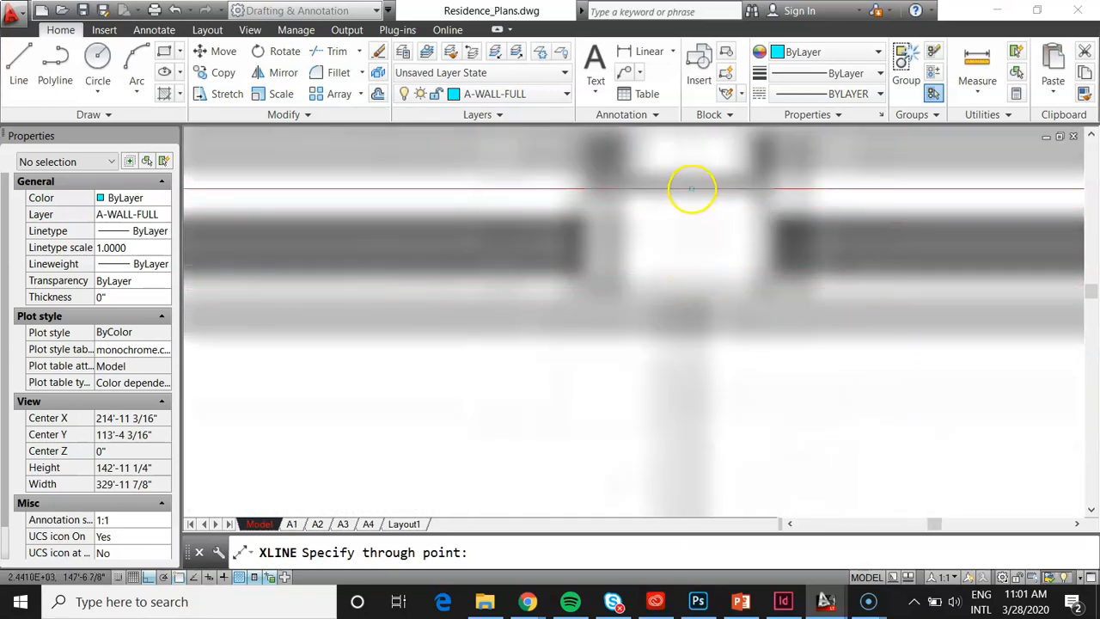
{"action": "left_click", "coordinate": [687, 184]}
{"action": "key", "text": "Return"}
{"action": "scroll", "coordinate": [615, 253], "scroll_direction": "down", "scroll_amount": 10}
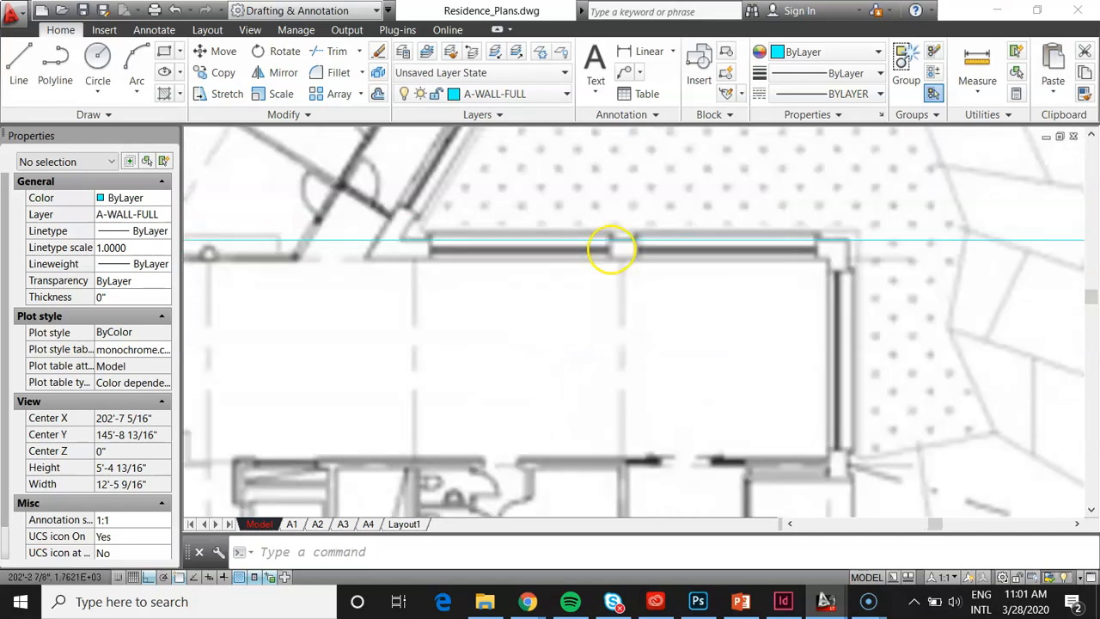
Draw a vertical construction line along the right face of the interior wall enclosing the room by the middle building's left exterior wall.
{"action": "scroll", "coordinate": [478, 288], "scroll_direction": "down", "scroll_amount": 3}
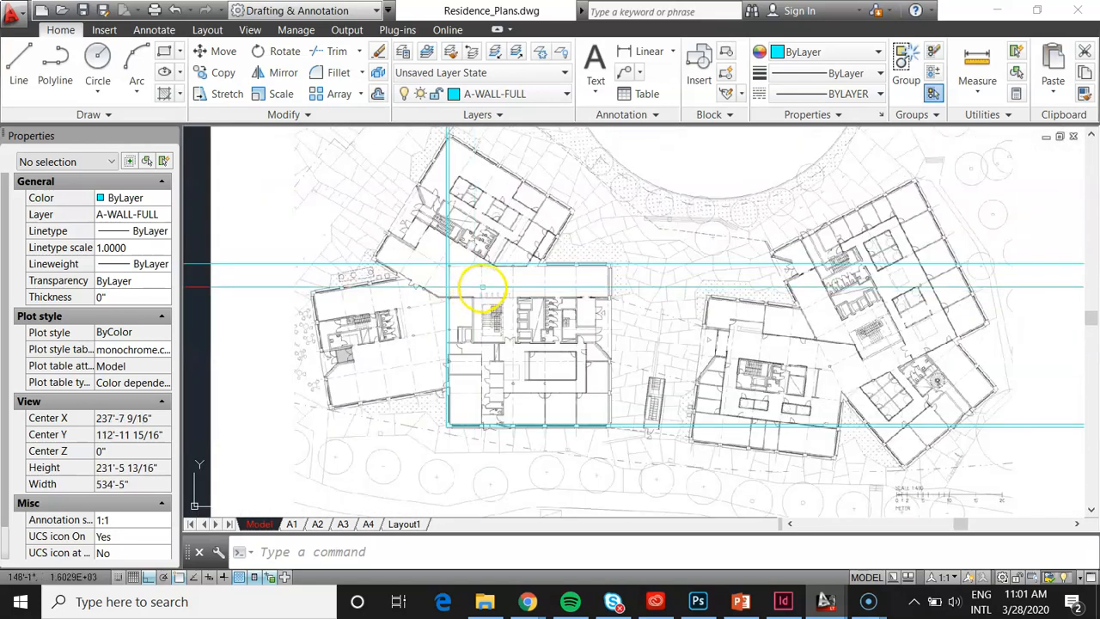
{"action": "scroll", "coordinate": [522, 289], "scroll_direction": "up", "scroll_amount": 2}
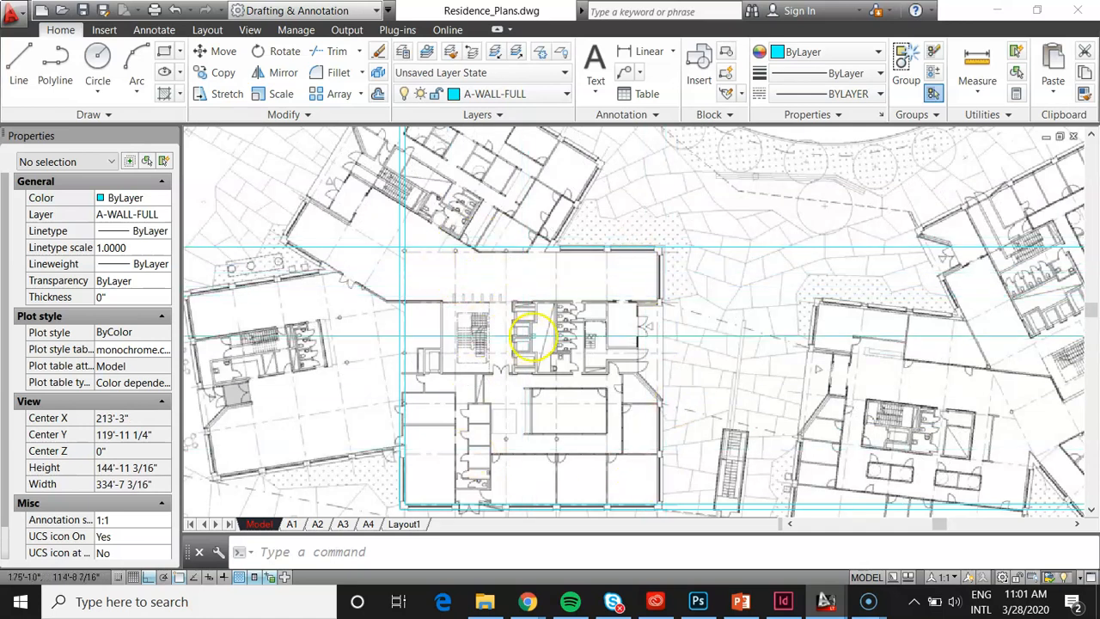
{"action": "scroll", "coordinate": [531, 322], "scroll_direction": "up", "scroll_amount": 4}
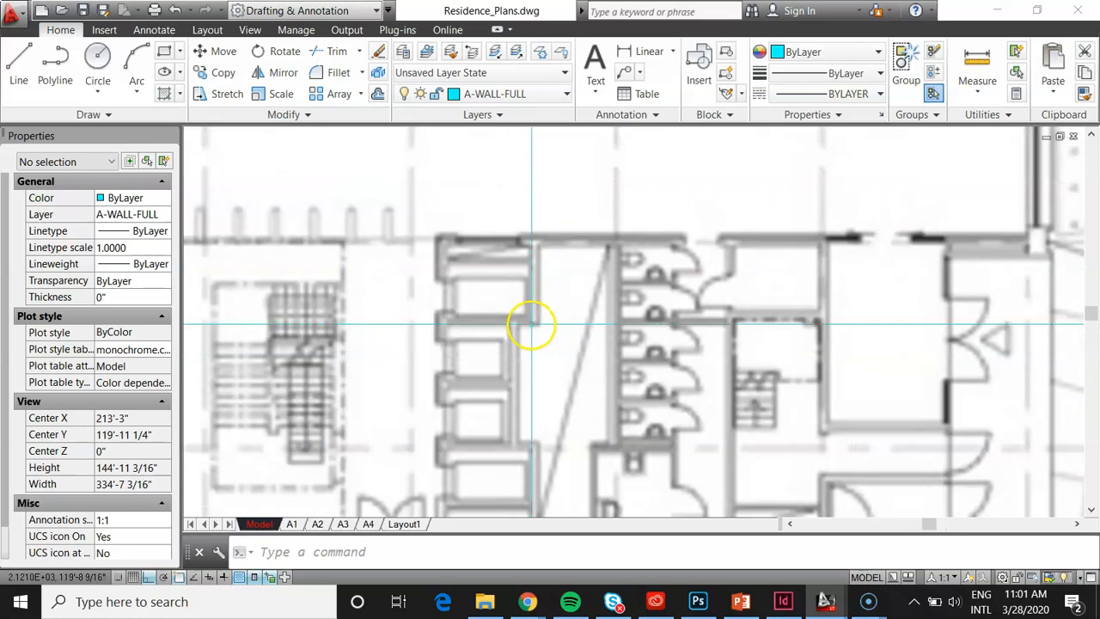
{"action": "scroll", "coordinate": [550, 235], "scroll_direction": "up", "scroll_amount": 4}
{"action": "scroll", "coordinate": [546, 245], "scroll_direction": "down", "scroll_amount": 2}
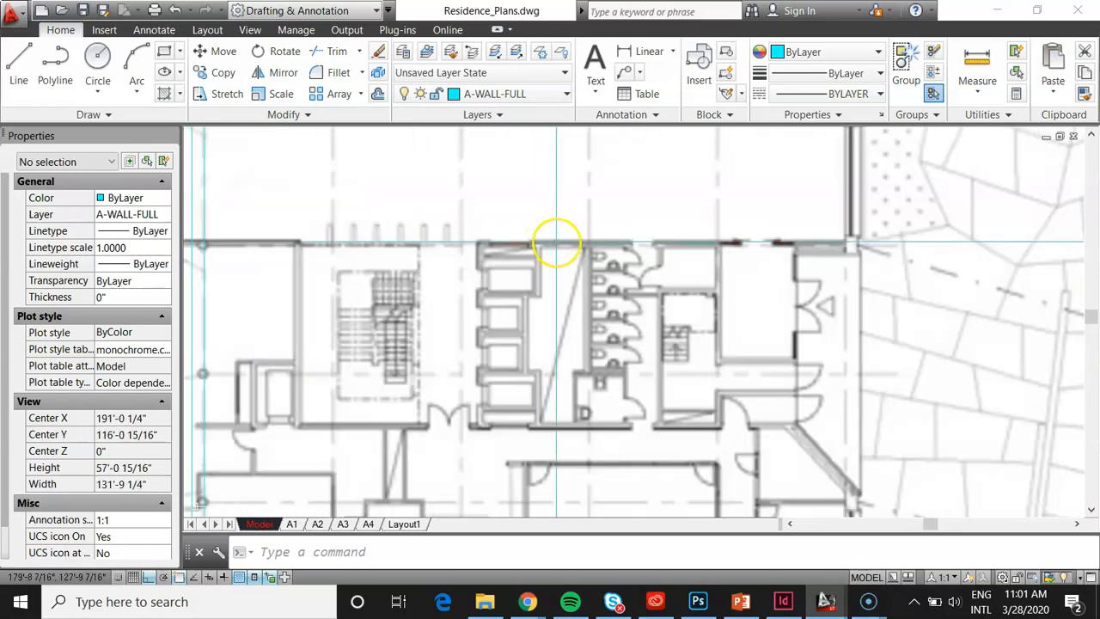
{"action": "scroll", "coordinate": [550, 258], "scroll_direction": "up", "scroll_amount": 6}
{"action": "scroll", "coordinate": [602, 292], "scroll_direction": "down", "scroll_amount": 10}
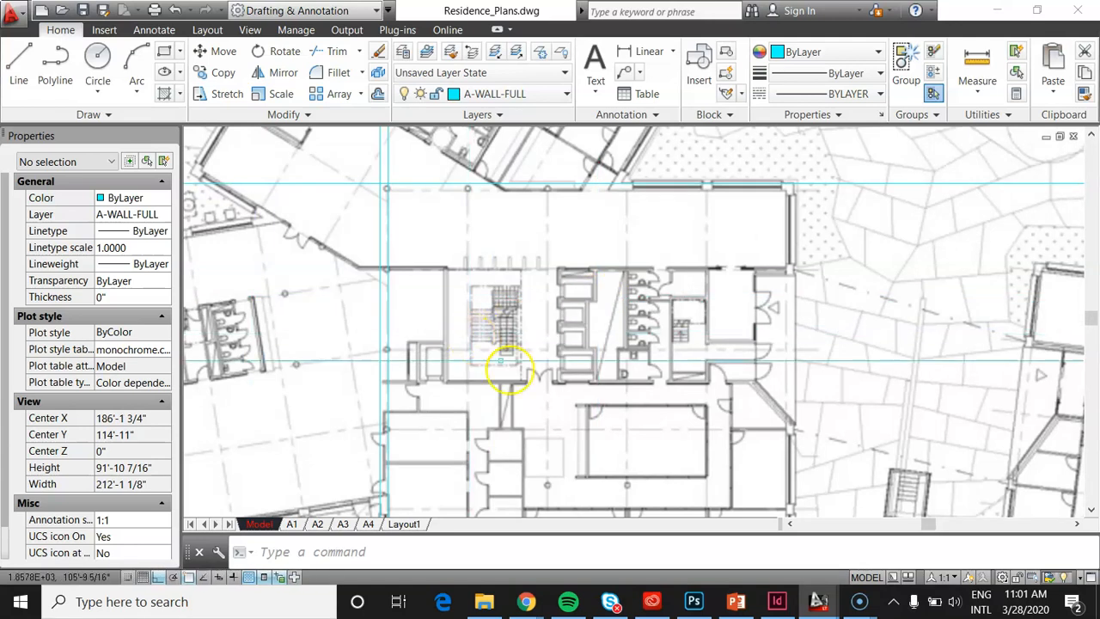
{"action": "scroll", "coordinate": [455, 425], "scroll_direction": "up", "scroll_amount": 4}
{"action": "scroll", "coordinate": [671, 364], "scroll_direction": "up", "scroll_amount": 6}
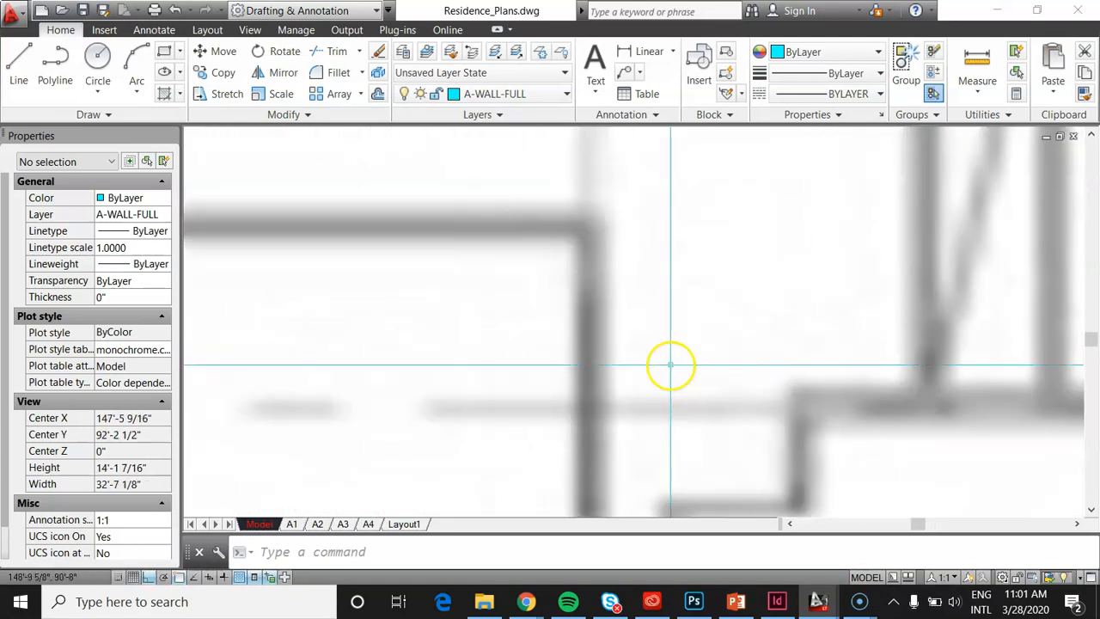
{"action": "type", "text": "l"}
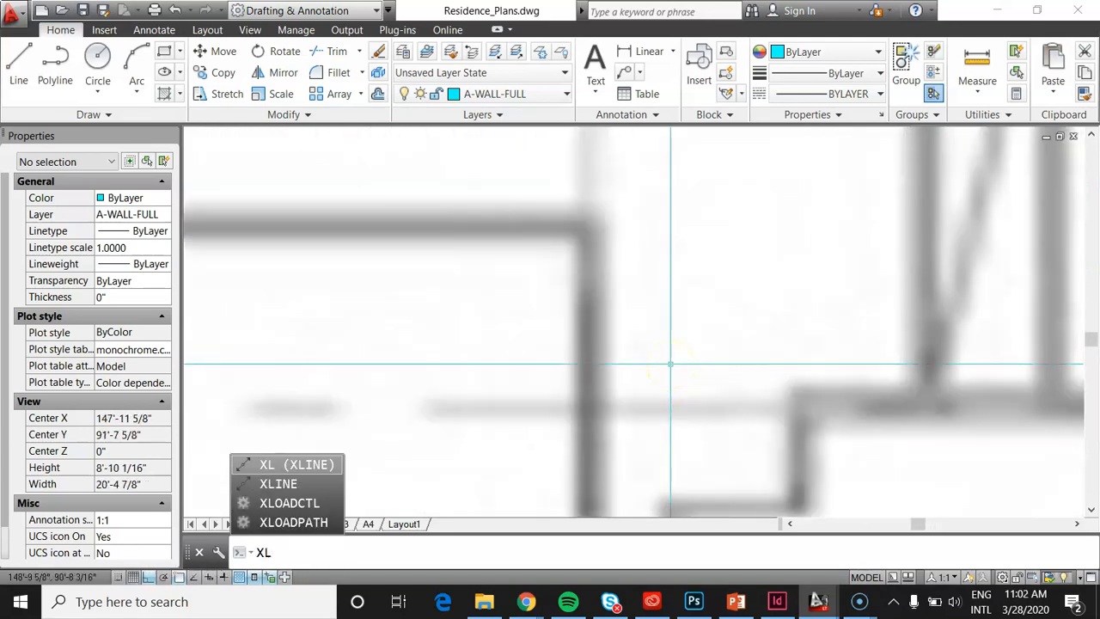
{"action": "key", "text": "Return"}
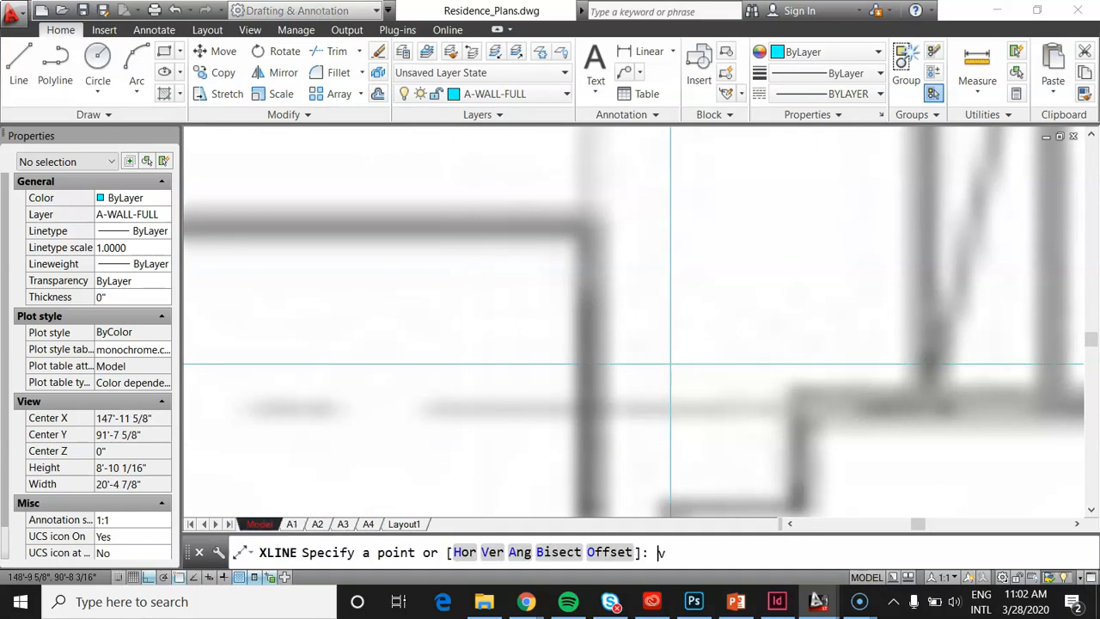
{"action": "type", "text": "v"}
{"action": "key", "text": "Return"}
{"action": "left_click", "coordinate": [601, 329]}
{"action": "key", "text": "Return"}
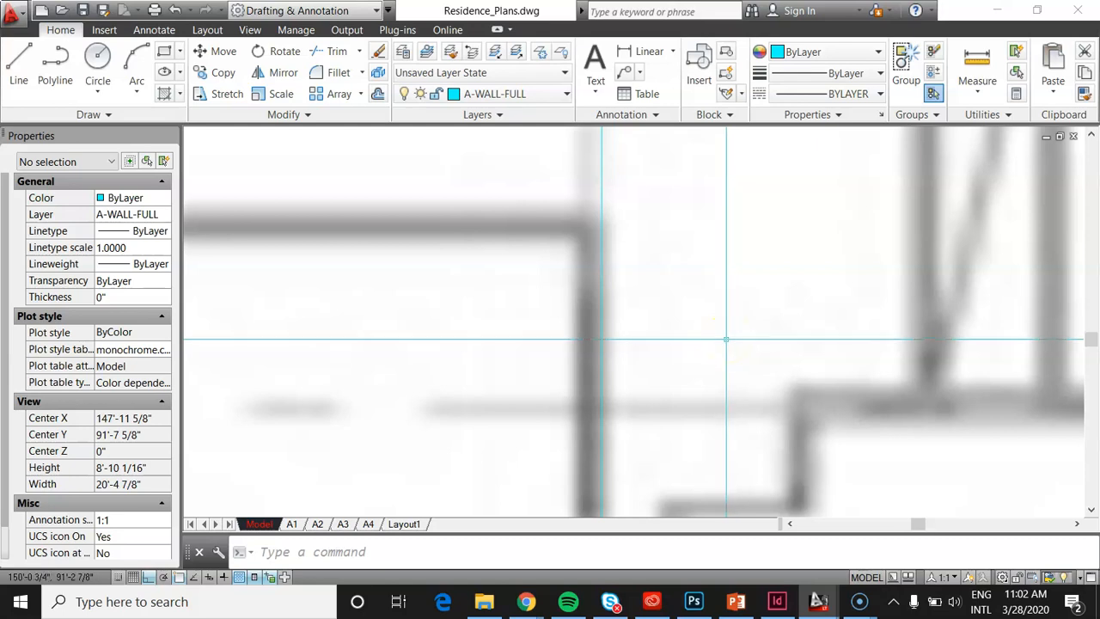
Offset the interior wall's right-face line to the left by the wall thickness picked off the plan image, about 7 inches.
{"action": "type", "text": "o"}
{"action": "key", "text": "Return"}
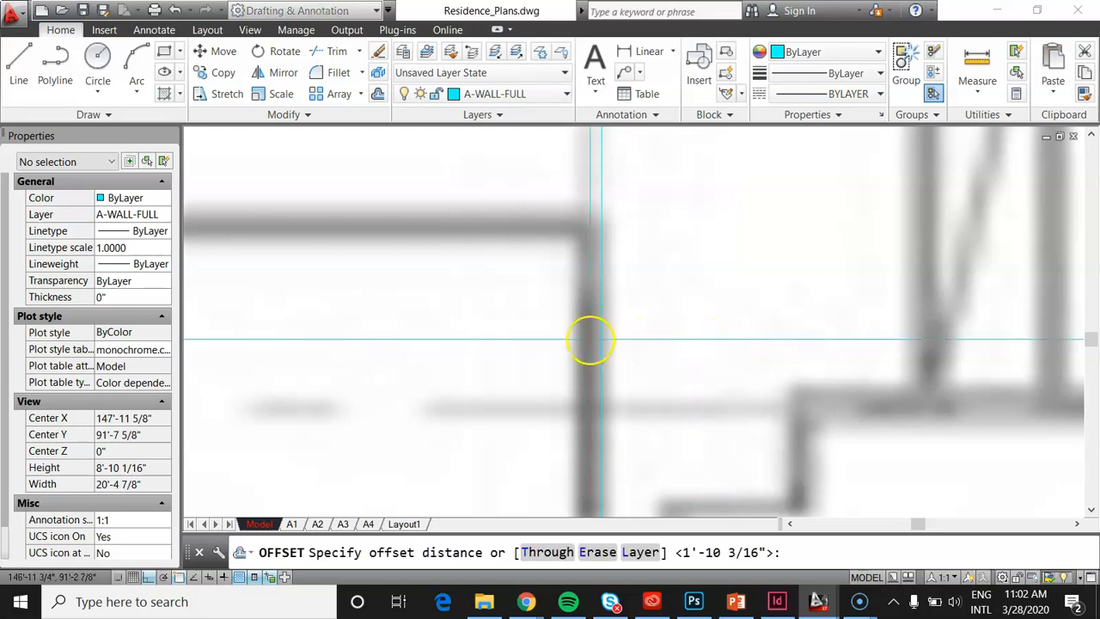
{"action": "left_click", "coordinate": [583, 338]}
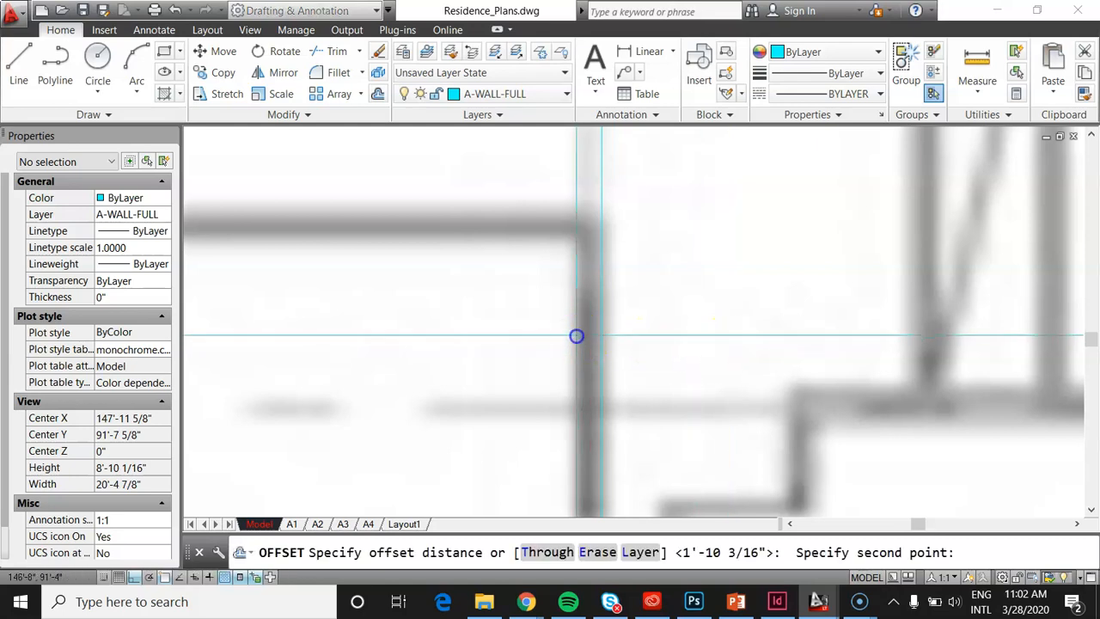
{"action": "left_click", "coordinate": [600, 335]}
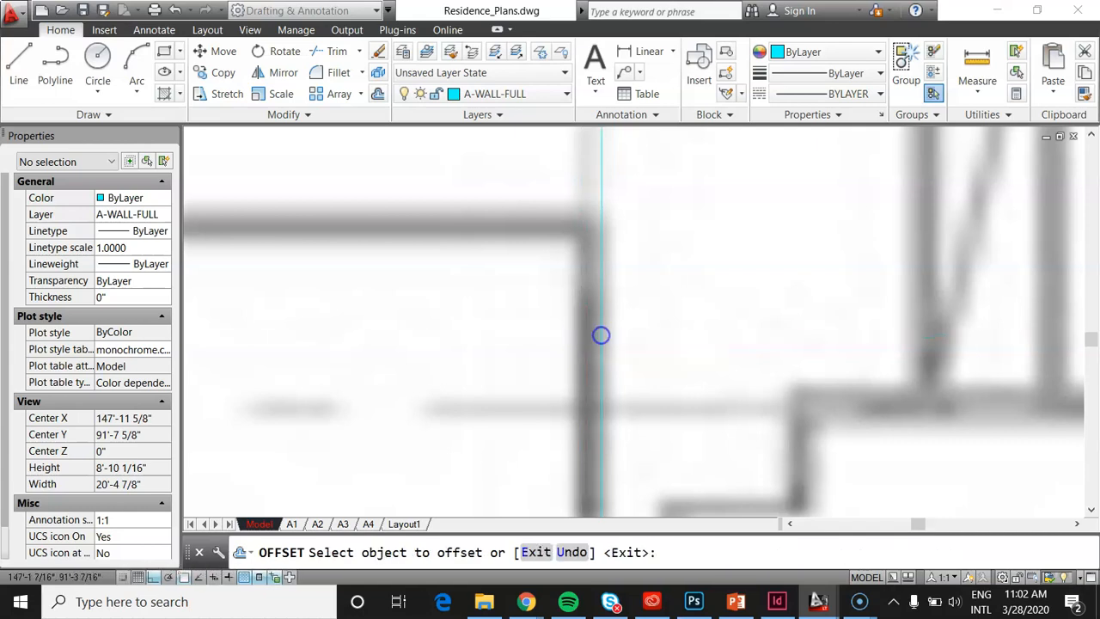
{"action": "left_click", "coordinate": [600, 337]}
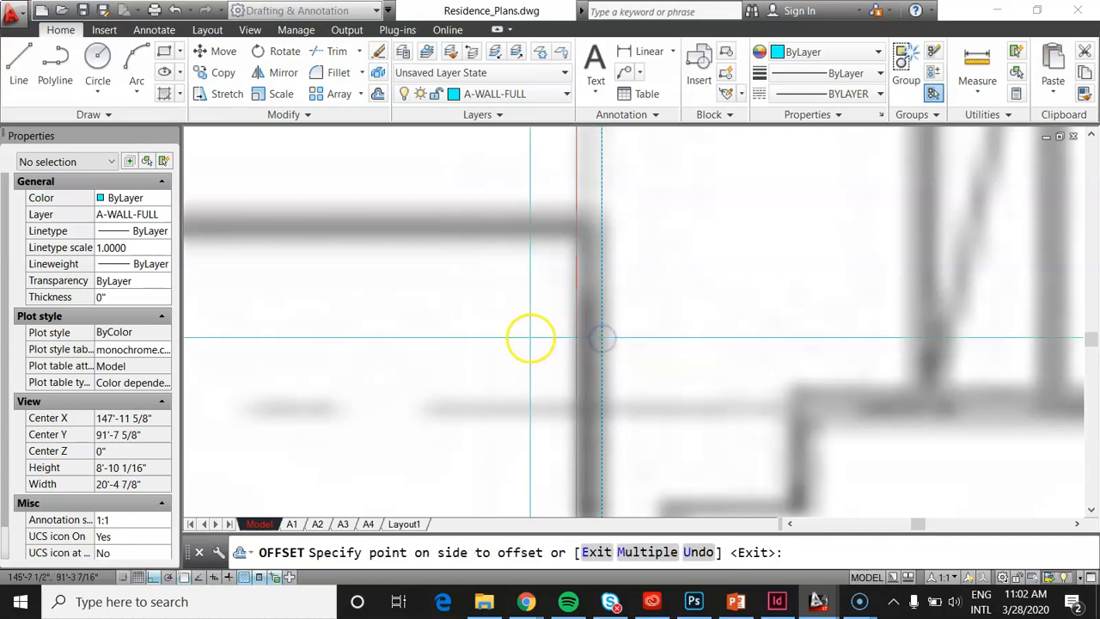
{"action": "left_click", "coordinate": [530, 337]}
{"action": "key", "text": "Return"}
Inspect the traced interior wall and the middle building's top exterior wall against the plan image.
{"action": "scroll", "coordinate": [675, 249], "scroll_direction": "down", "scroll_amount": 4}
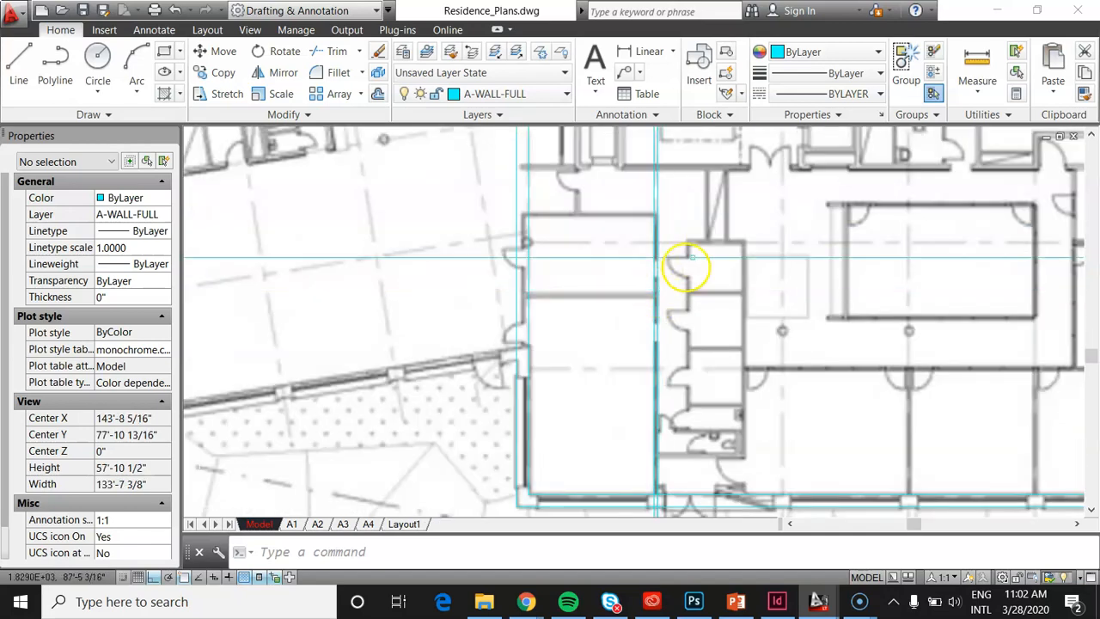
{"action": "scroll", "coordinate": [671, 265], "scroll_direction": "up", "scroll_amount": 2}
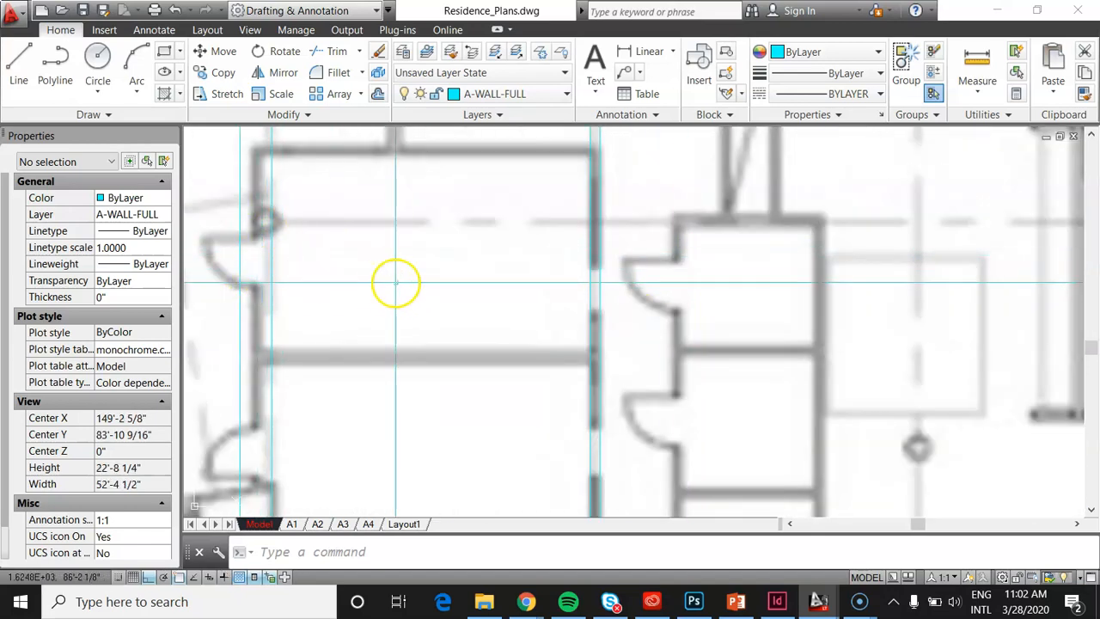
{"action": "scroll", "coordinate": [508, 344], "scroll_direction": "down", "scroll_amount": 3}
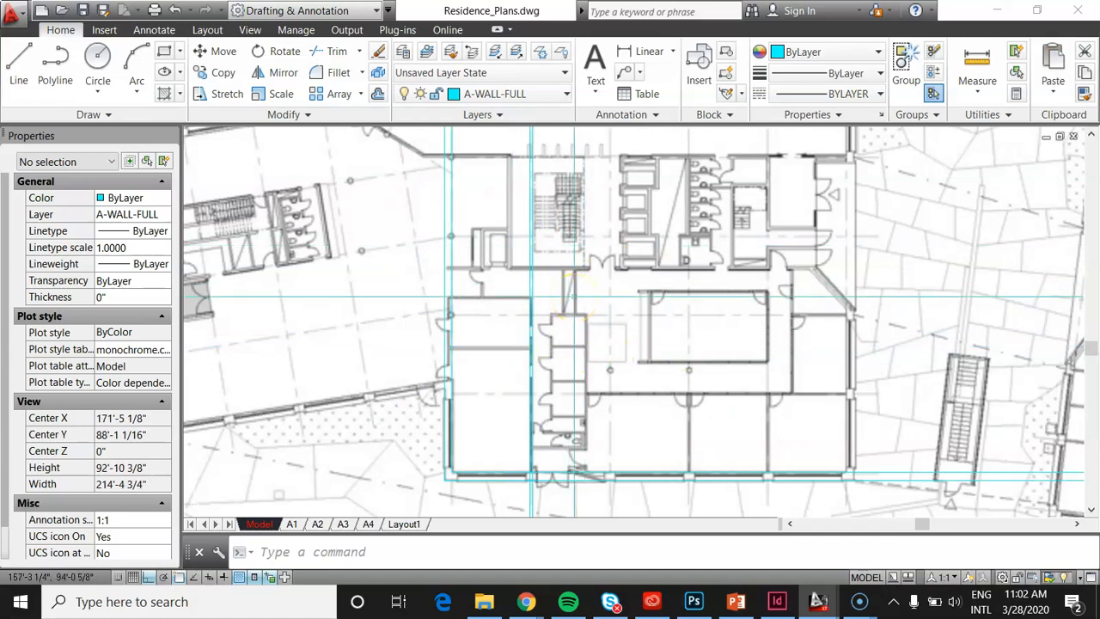
{"action": "scroll", "coordinate": [560, 340], "scroll_direction": "down", "scroll_amount": 1}
{"action": "scroll", "coordinate": [649, 198], "scroll_direction": "up", "scroll_amount": 6}
{"action": "scroll", "coordinate": [649, 217], "scroll_direction": "up", "scroll_amount": 1}
{"action": "scroll", "coordinate": [783, 293], "scroll_direction": "down", "scroll_amount": 2}
{"action": "scroll", "coordinate": [782, 294], "scroll_direction": "up", "scroll_amount": 2}
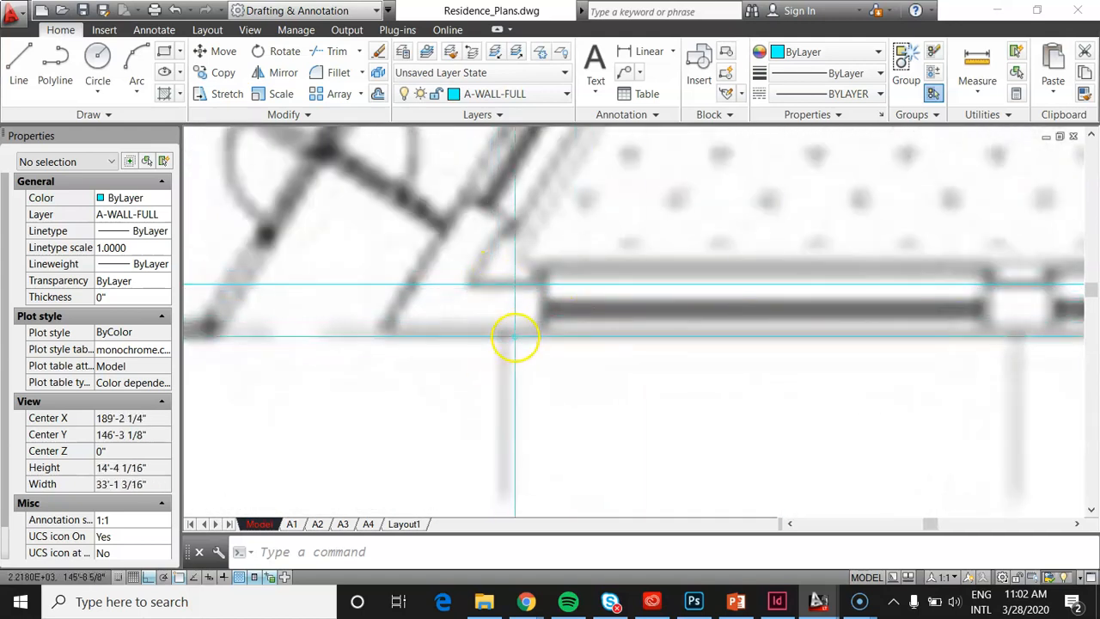
{"action": "scroll", "coordinate": [651, 315], "scroll_direction": "down", "scroll_amount": 5}
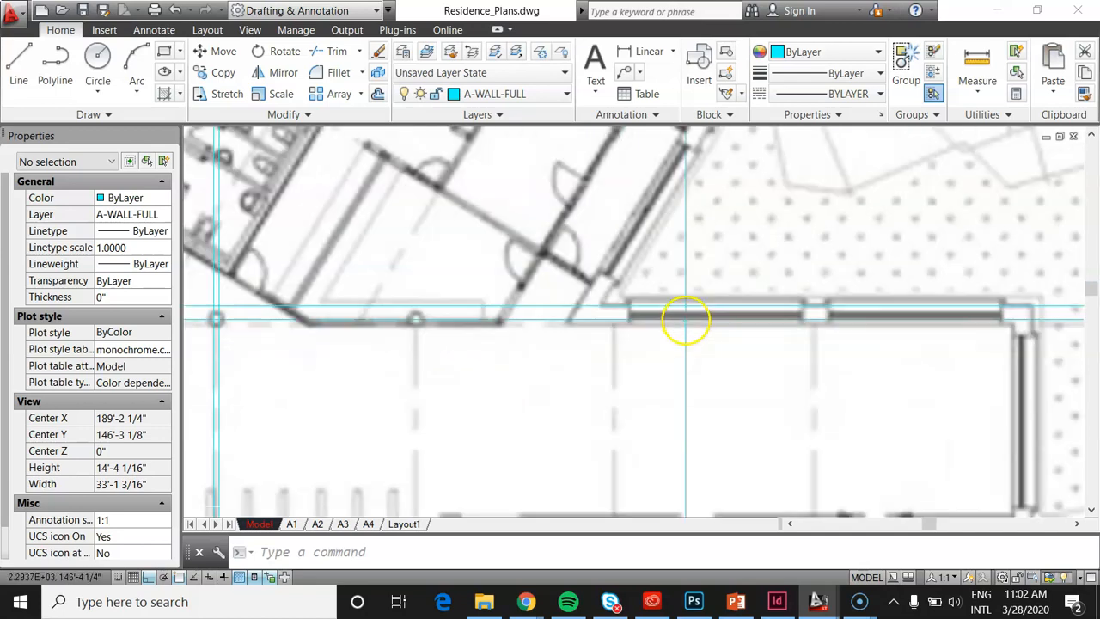
{"action": "scroll", "coordinate": [425, 325], "scroll_direction": "up", "scroll_amount": 2}
{"action": "scroll", "coordinate": [424, 324], "scroll_direction": "up", "scroll_amount": 2}
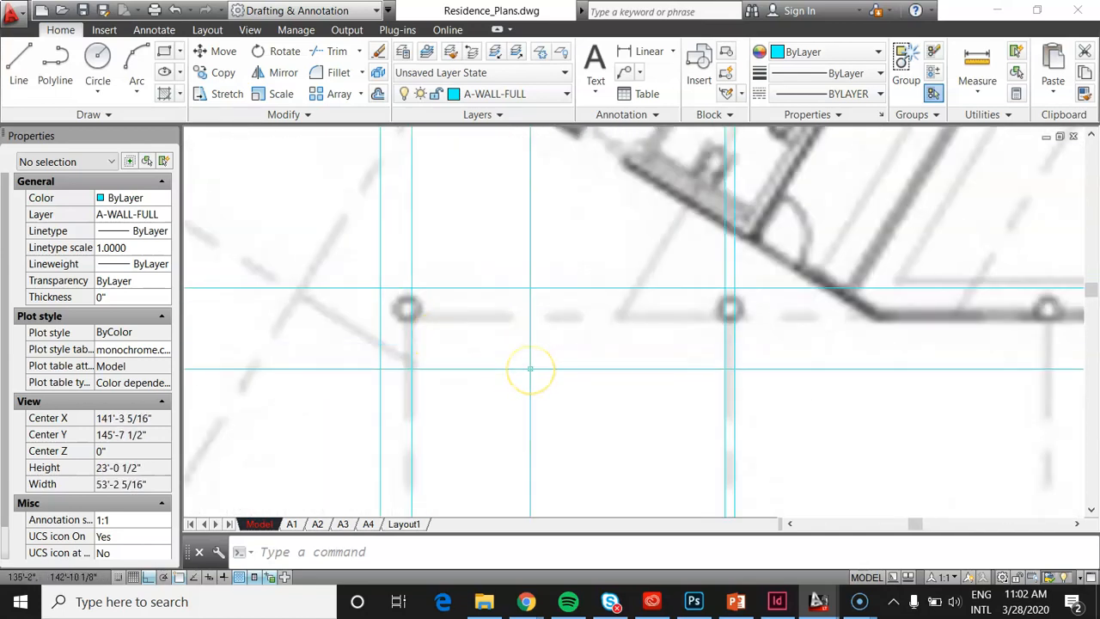
{"action": "left_click", "coordinate": [562, 309]}
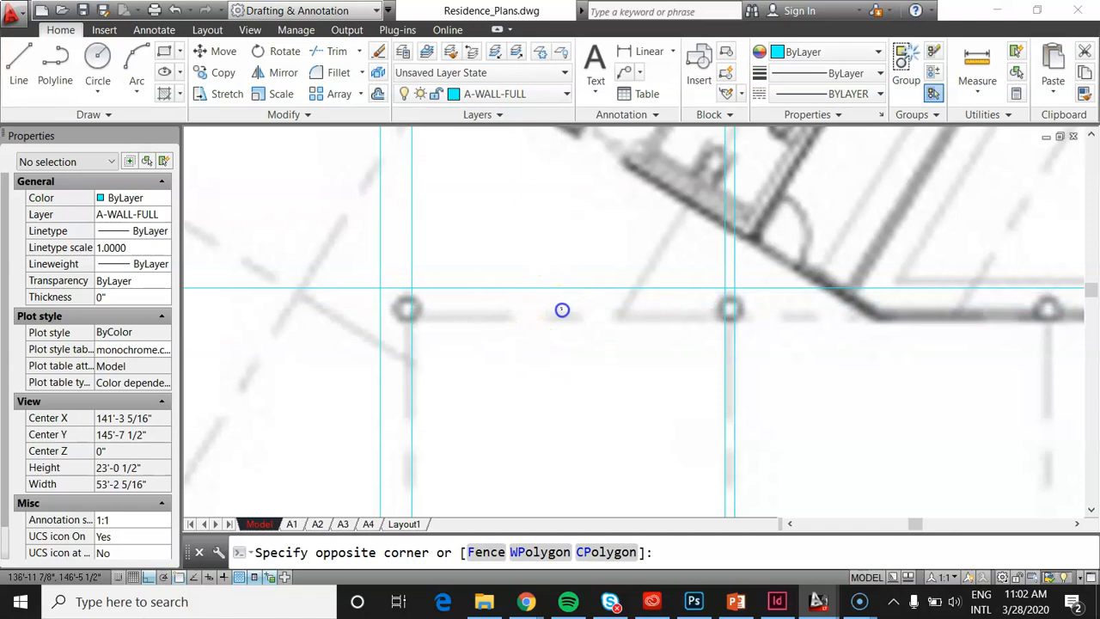
{"action": "left_click", "coordinate": [538, 249]}
{"action": "key", "text": "Escape"}
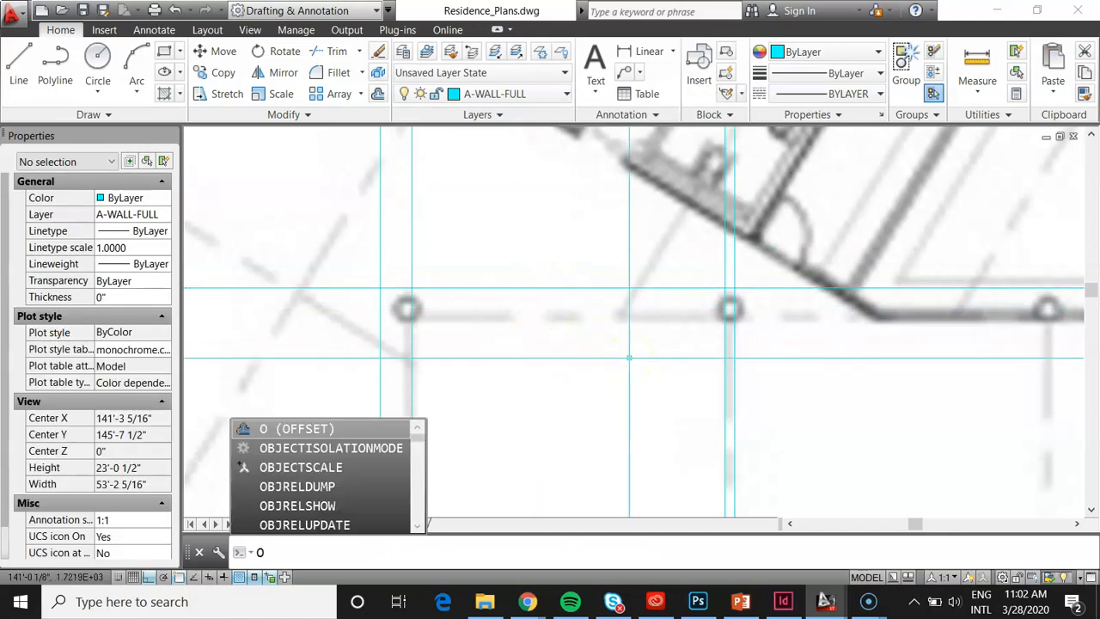
Offset the top exterior wall's outer line downward by the distance between the left exterior wall's two lines, about 1'-10".
{"action": "key", "text": "Return"}
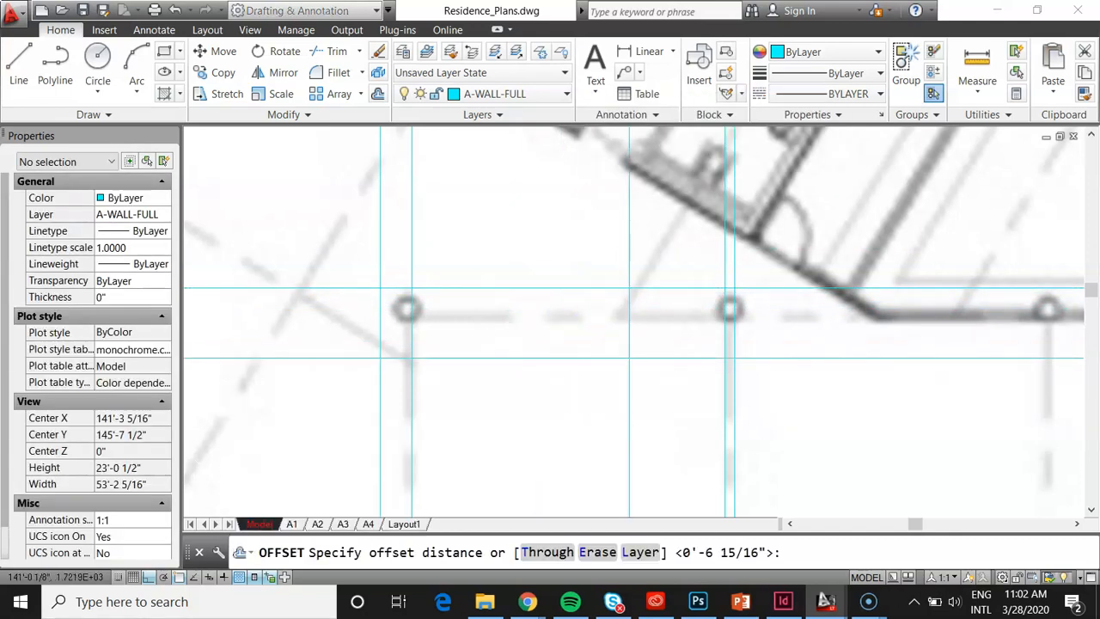
{"action": "left_click", "coordinate": [380, 288]}
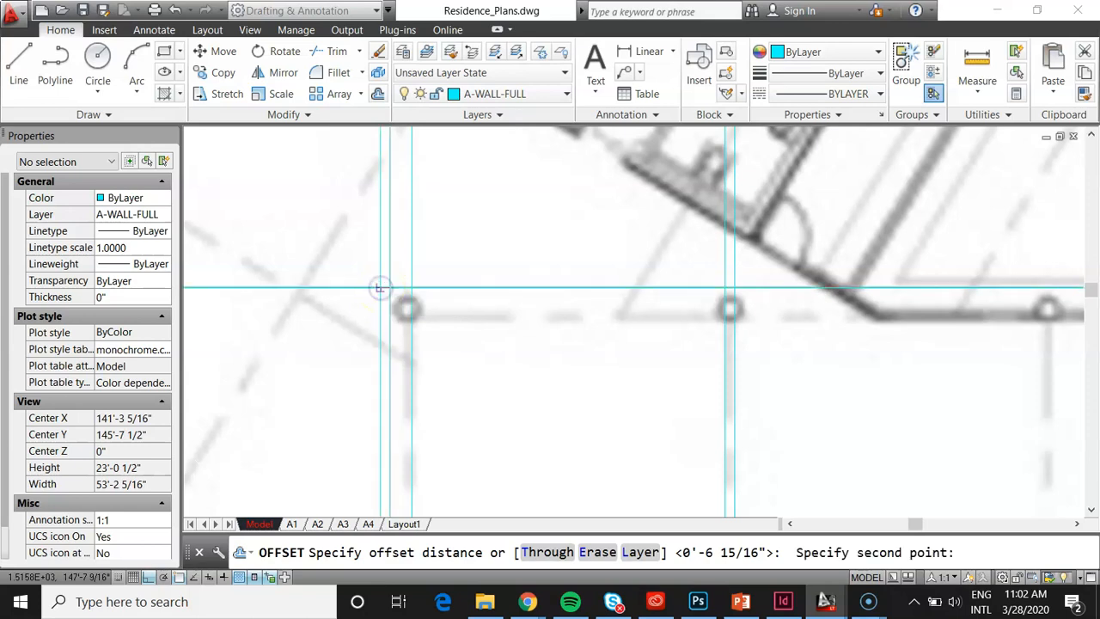
{"action": "left_click", "coordinate": [410, 289]}
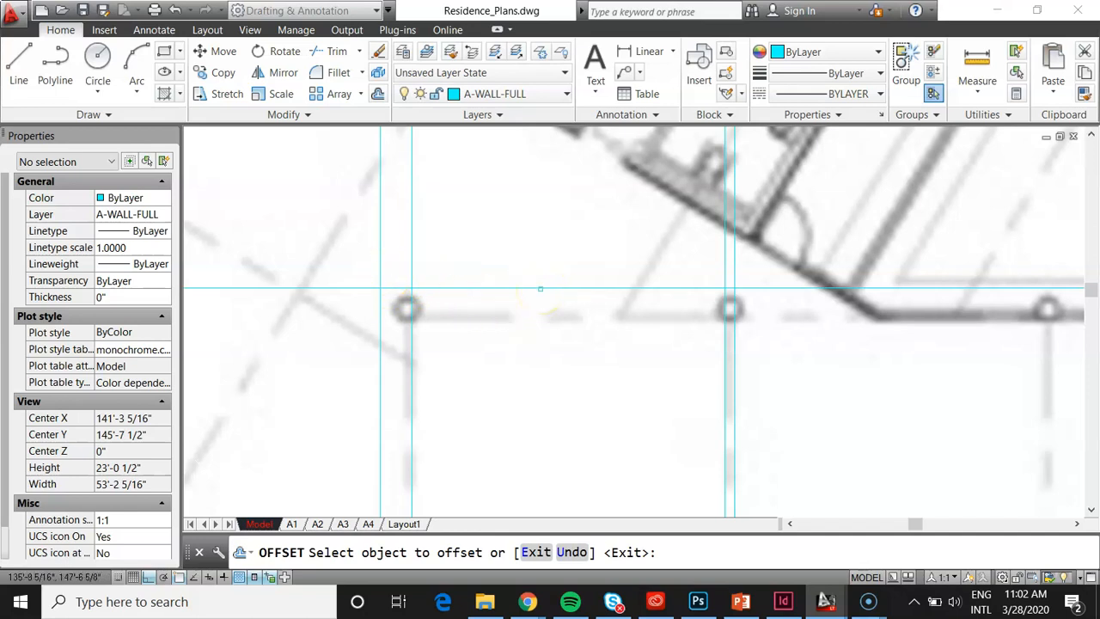
{"action": "left_click", "coordinate": [539, 288]}
{"action": "left_click", "coordinate": [546, 374]}
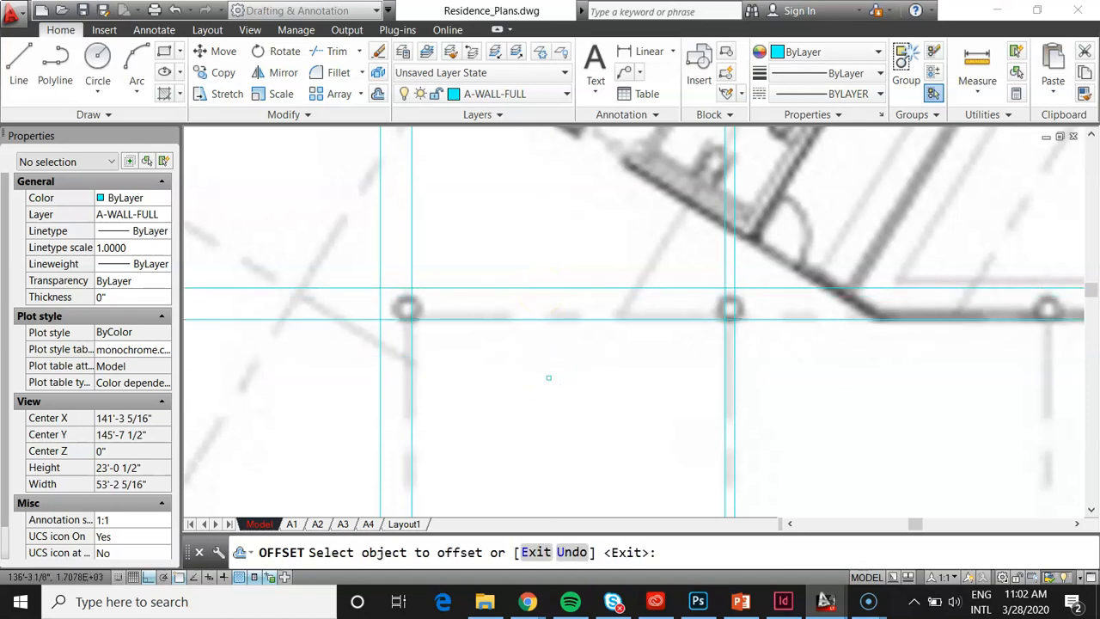
{"action": "key", "text": "Return"}
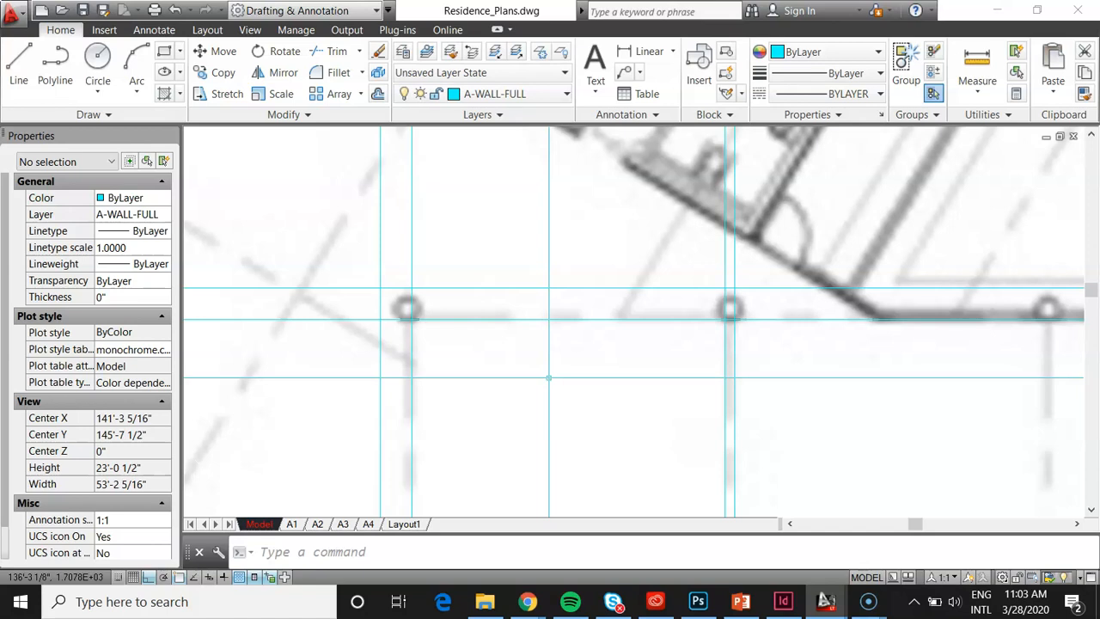
Trim the left wall's lines above the top wall and the top wall's lines beyond the left wall at the top-left corner.
{"action": "type", "text": "tr"}
{"action": "key", "text": "Return"}
{"action": "left_click", "coordinate": [309, 207]}
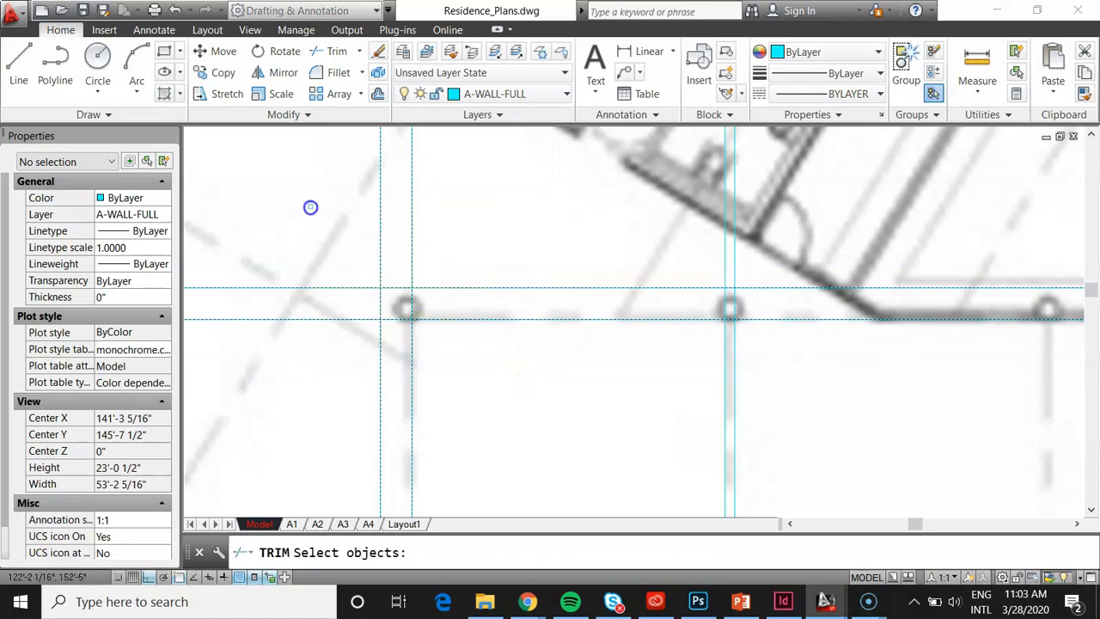
{"action": "key", "text": "Return"}
{"action": "left_click", "coordinate": [498, 241]}
{"action": "left_click", "coordinate": [334, 199]}
{"action": "left_click", "coordinate": [318, 352]}
{"action": "left_click", "coordinate": [289, 230]}
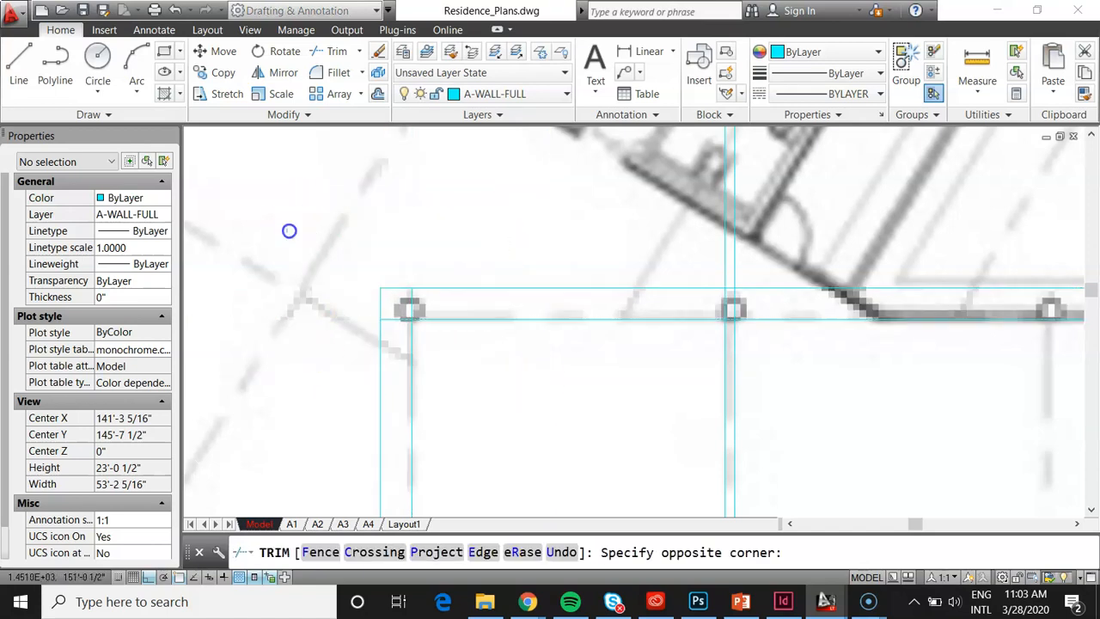
Trim the two inner-line stubs inside the wall thickness to close the top-left corner.
{"action": "scroll", "coordinate": [387, 283], "scroll_direction": "up", "scroll_amount": 4}
{"action": "left_click", "coordinate": [465, 346]}
{"action": "left_click", "coordinate": [434, 333]}
{"action": "left_click", "coordinate": [418, 396]}
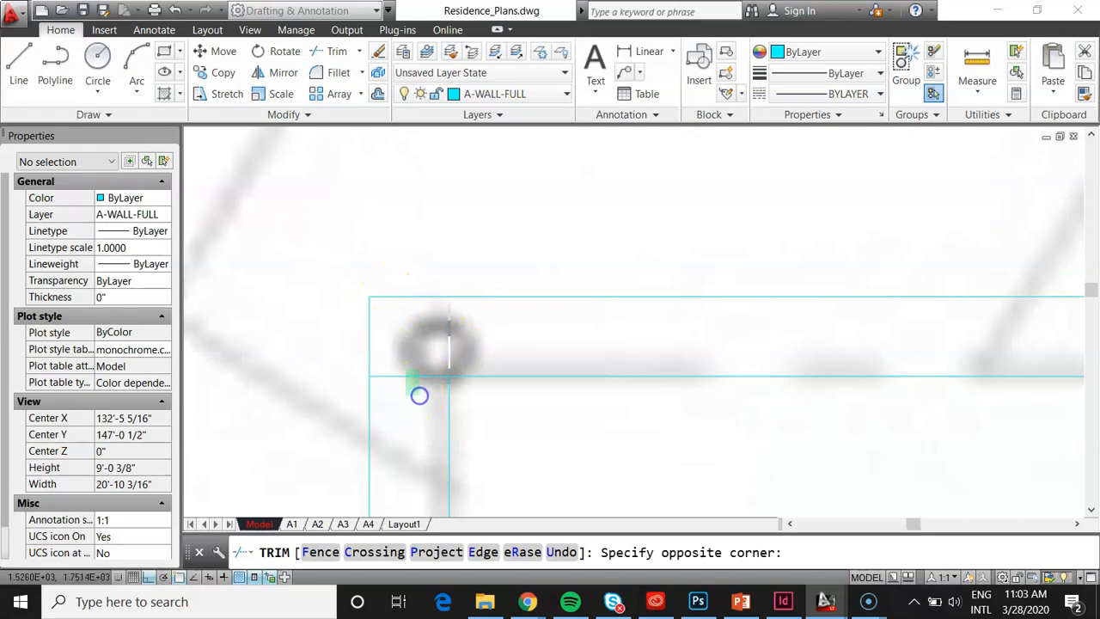
{"action": "left_click", "coordinate": [408, 370]}
{"action": "key", "text": "Escape"}
Examine the closed top-left corner and the middle building's remaining exterior walls.
{"action": "scroll", "coordinate": [427, 329], "scroll_direction": "down", "scroll_amount": 10}
{"action": "scroll", "coordinate": [459, 341], "scroll_direction": "up", "scroll_amount": 2}
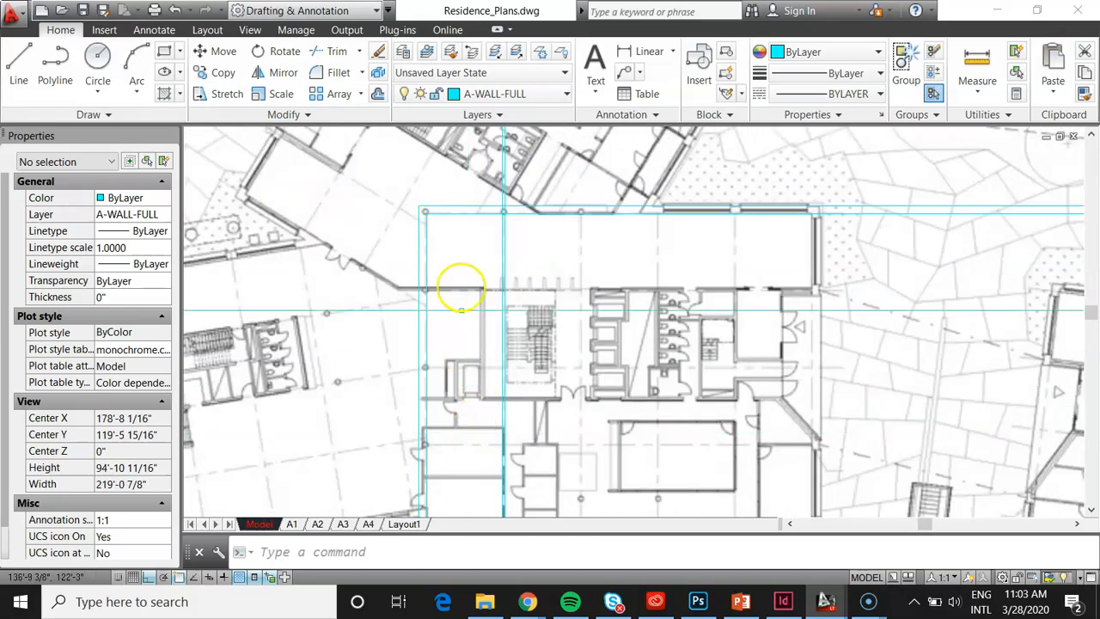
{"action": "scroll", "coordinate": [449, 201], "scroll_direction": "up", "scroll_amount": 2}
{"action": "middle_click_drag", "start_coordinate": [429, 246], "coordinate": [443, 269]}
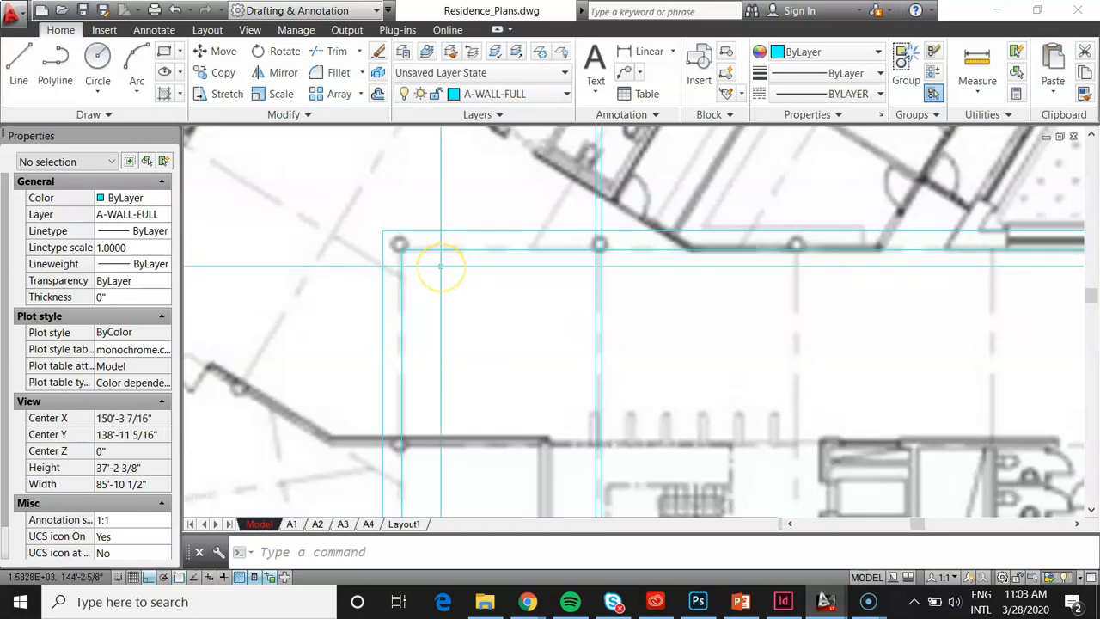
{"action": "middle_click_drag", "start_coordinate": [441, 269], "coordinate": [453, 293]}
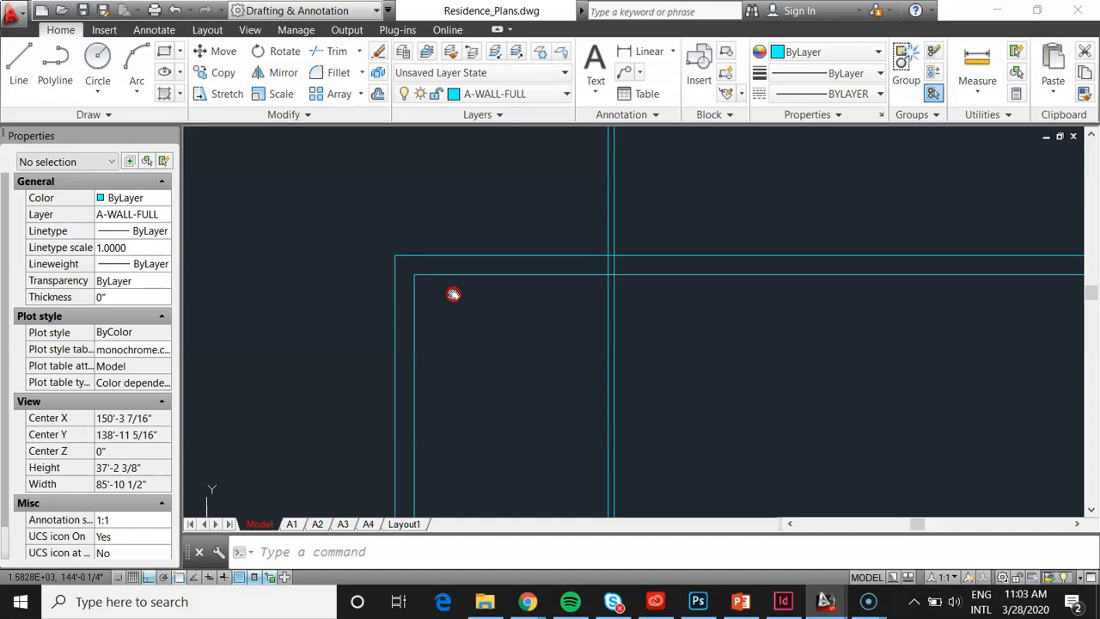
{"action": "scroll", "coordinate": [430, 258], "scroll_direction": "down", "scroll_amount": 4}
{"action": "scroll", "coordinate": [473, 314], "scroll_direction": "up", "scroll_amount": 2}
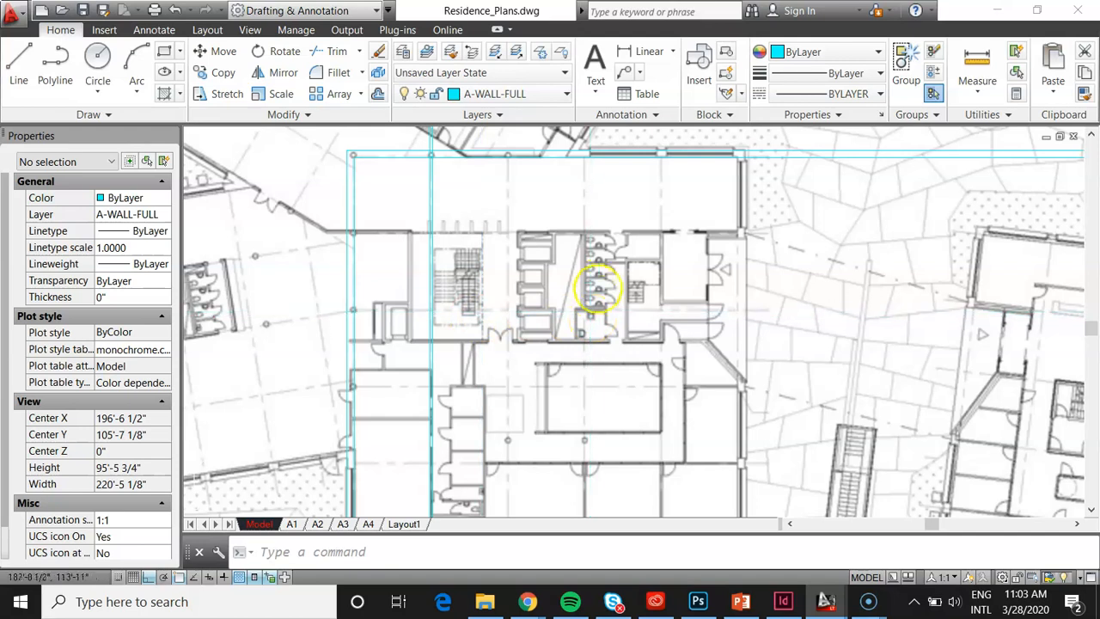
{"action": "scroll", "coordinate": [599, 284], "scroll_direction": "down", "scroll_amount": 2}
Draw a vertical construction line along the outer face of the middle building's right exterior wall at its top-right corner.
{"action": "type", "text": "xl"}
{"action": "key", "text": "Return"}
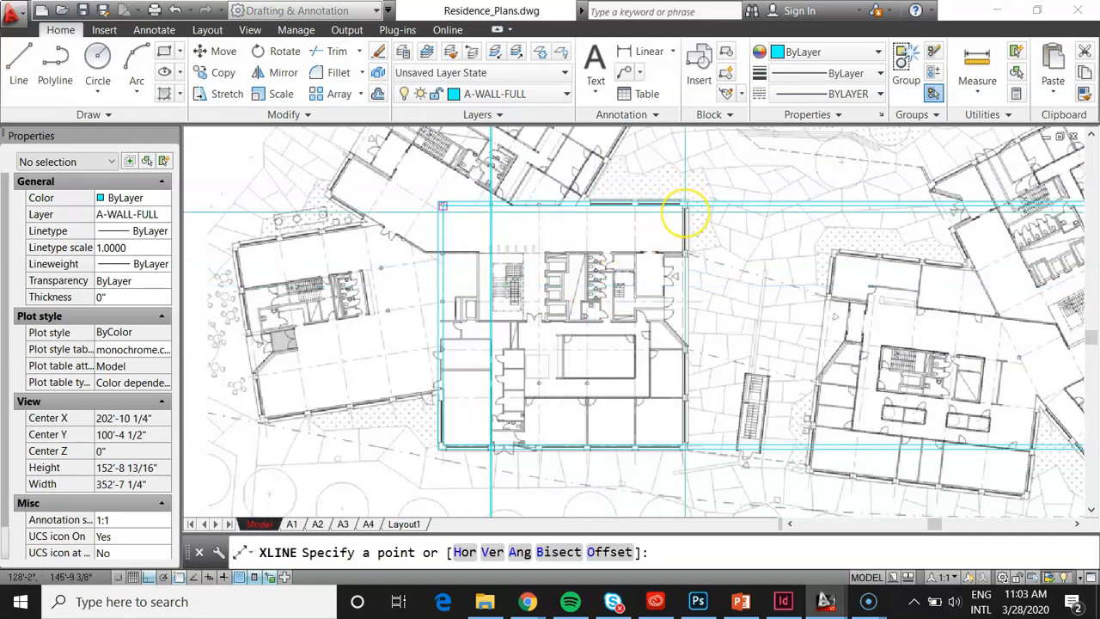
{"action": "left_click", "coordinate": [685, 208]}
{"action": "scroll", "coordinate": [702, 199], "scroll_direction": "up", "scroll_amount": 5}
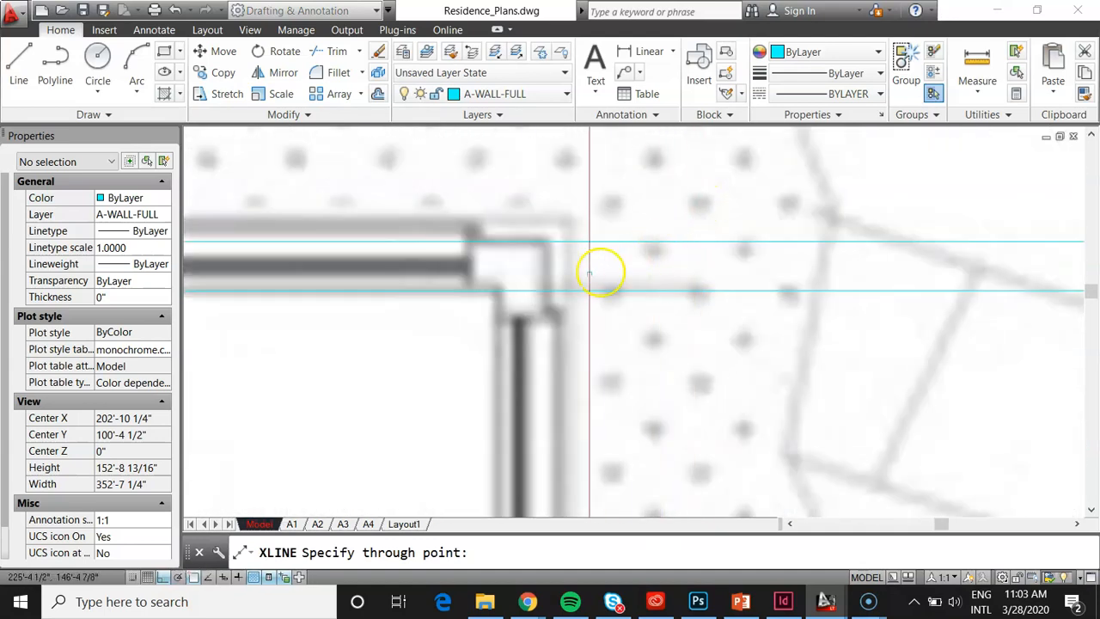
{"action": "scroll", "coordinate": [603, 253], "scroll_direction": "up", "scroll_amount": 3}
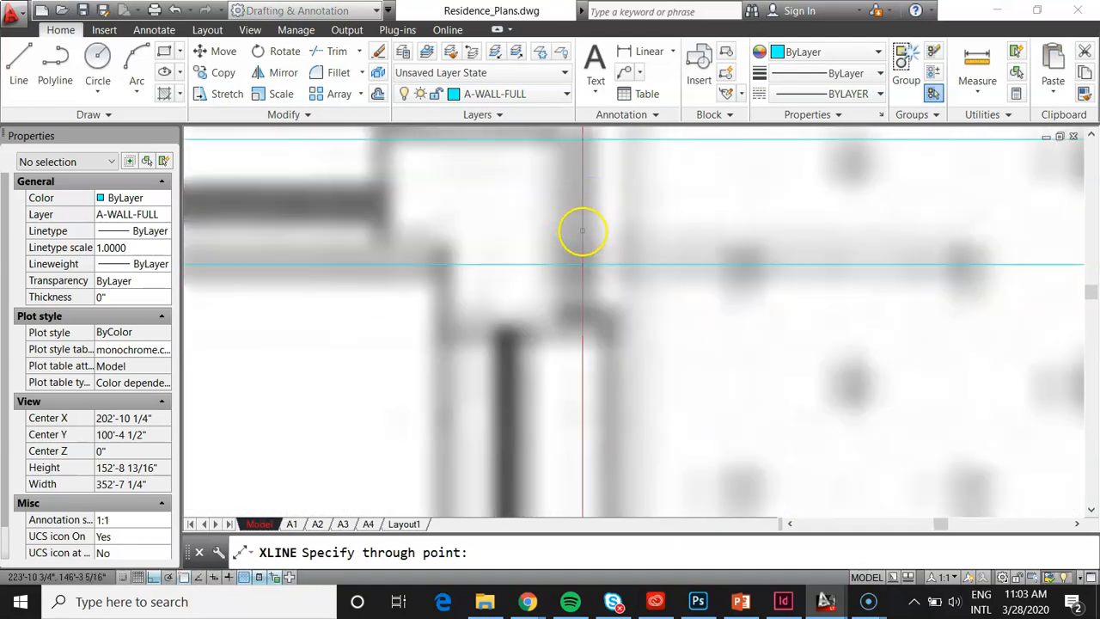
{"action": "left_click", "coordinate": [574, 226]}
{"action": "key", "text": "Return"}
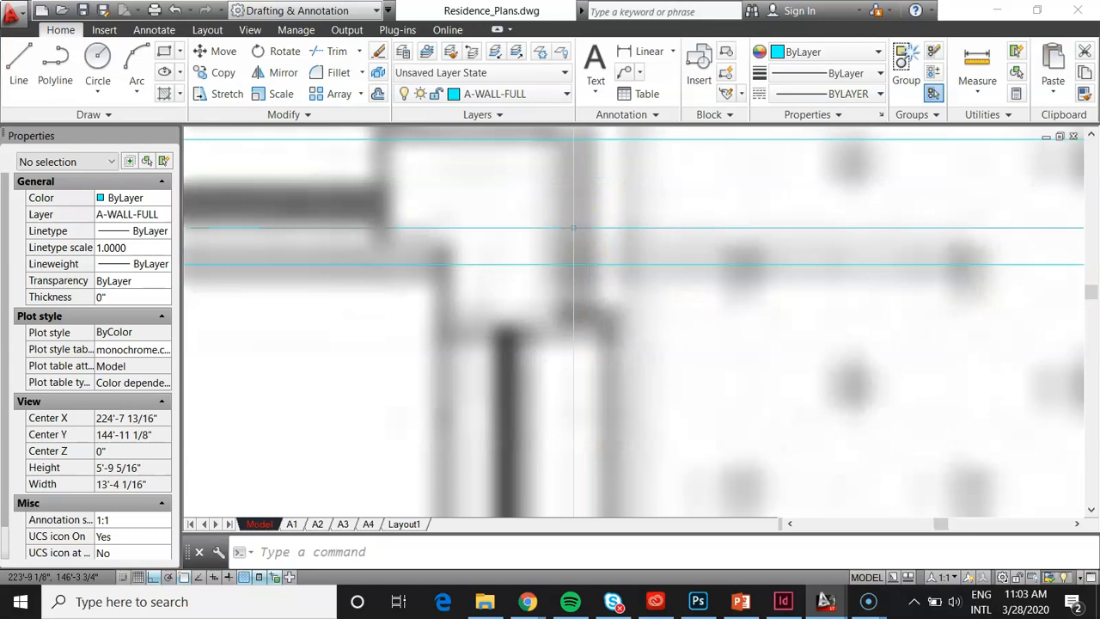
Offset the right exterior wall's outer line inward by 1'-10 3/16".
{"action": "type", "text": "o"}
{"action": "key", "text": "Return"}
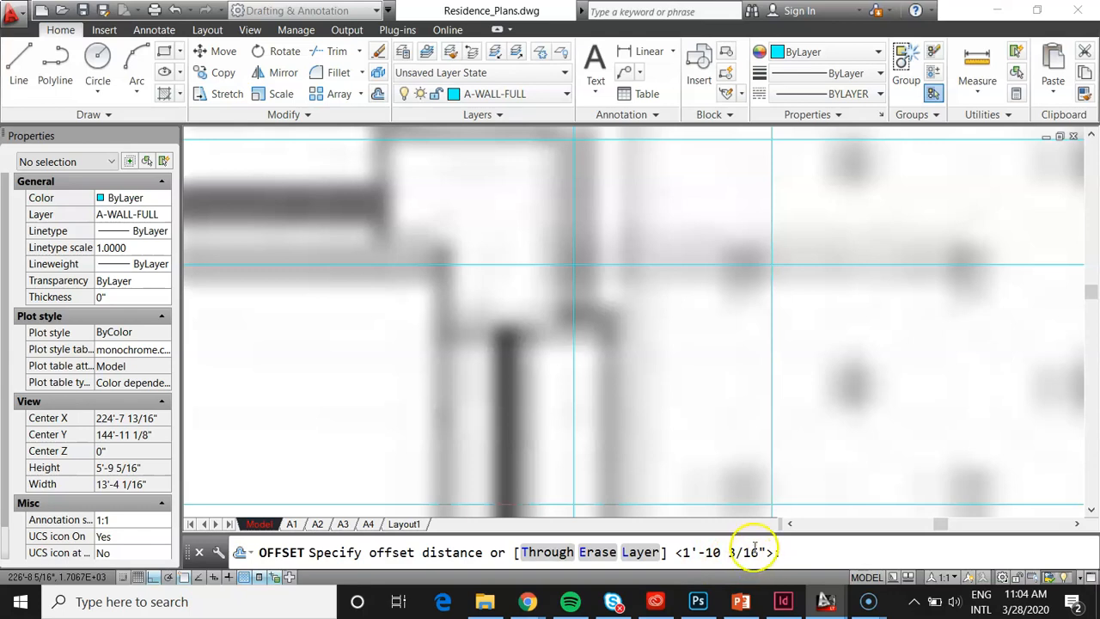
{"action": "scroll", "coordinate": [672, 282], "scroll_direction": "down", "scroll_amount": 2}
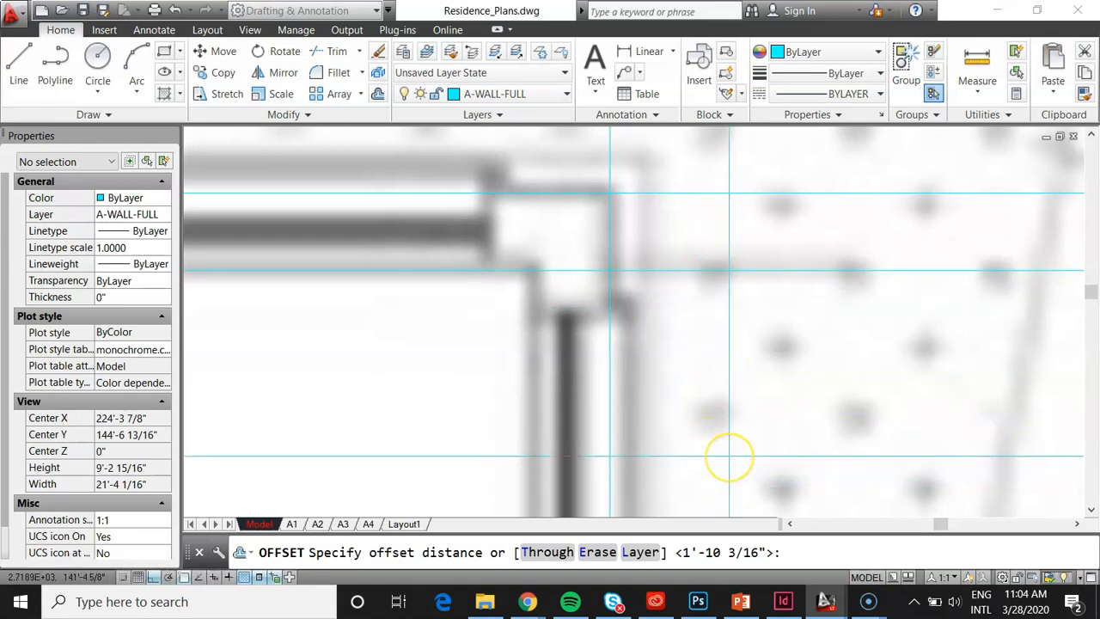
{"action": "key", "text": "Return"}
{"action": "left_click", "coordinate": [610, 300]}
{"action": "left_click", "coordinate": [499, 315]}
{"action": "key", "text": "Return"}
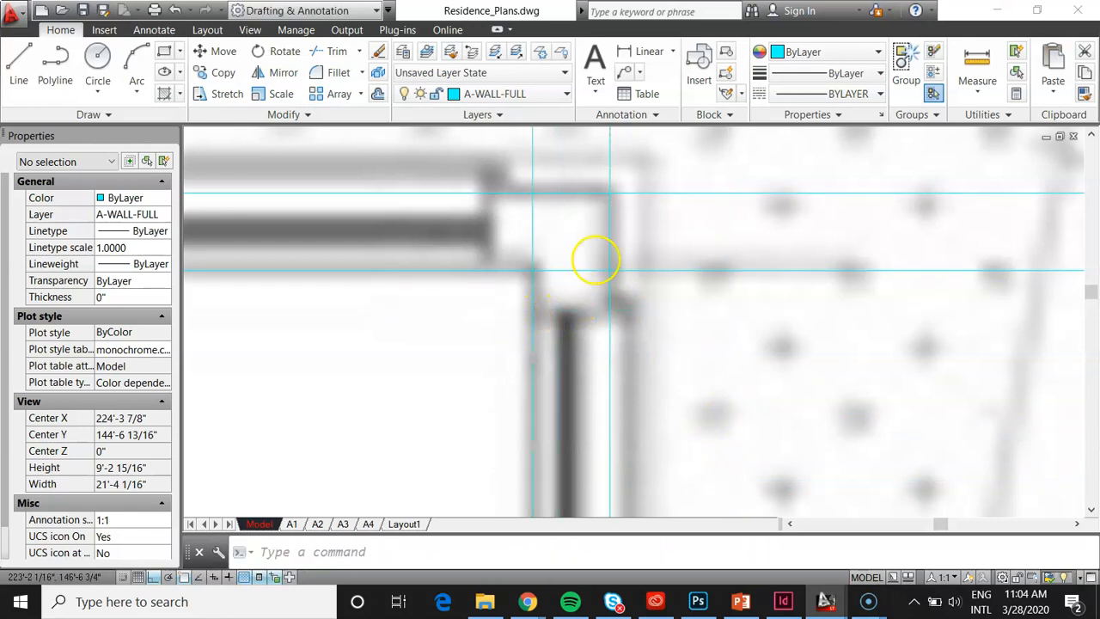
Review the AutoCAD command list on the PowerPoint slide and return to the drawing's top-right wall corner.
{"action": "scroll", "coordinate": [584, 256], "scroll_direction": "up", "scroll_amount": 3}
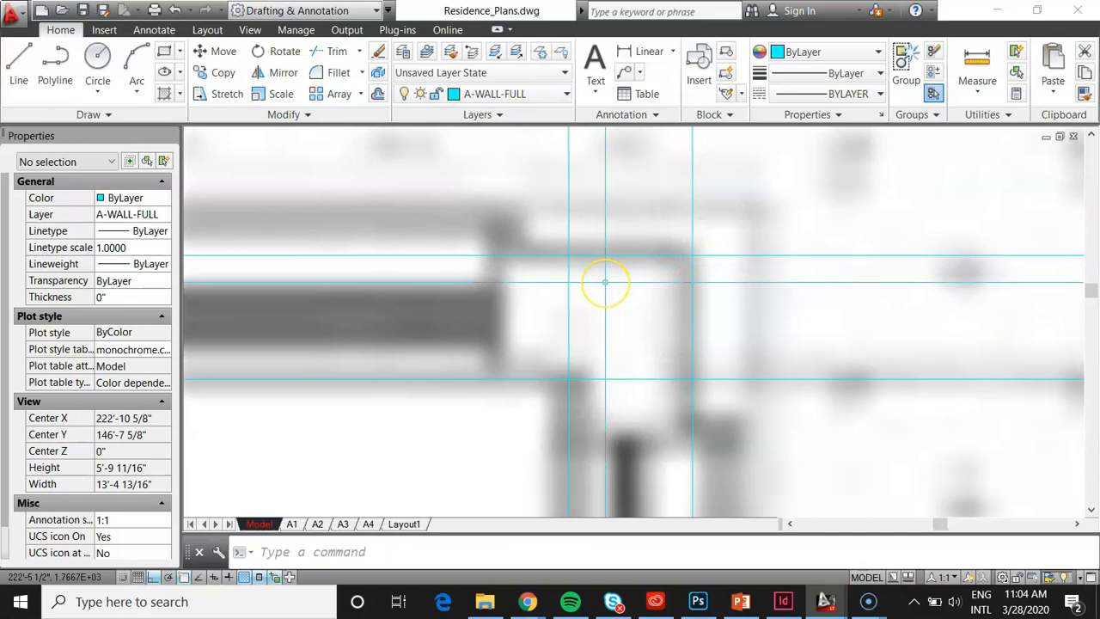
{"action": "scroll", "coordinate": [622, 278], "scroll_direction": "down", "scroll_amount": 3}
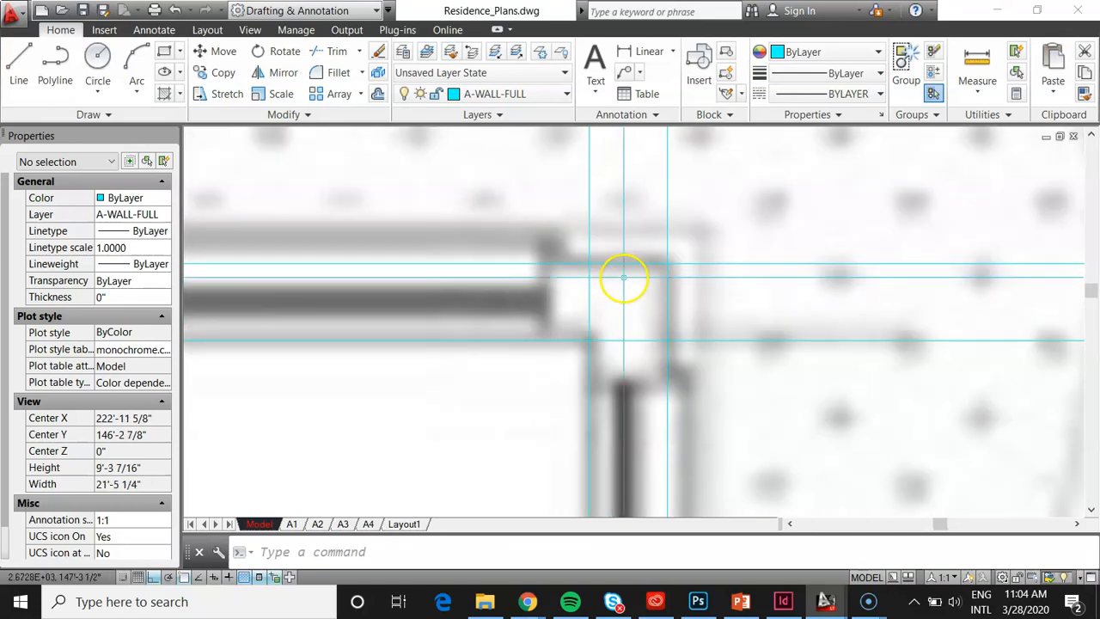
{"action": "left_click", "coordinate": [741, 604]}
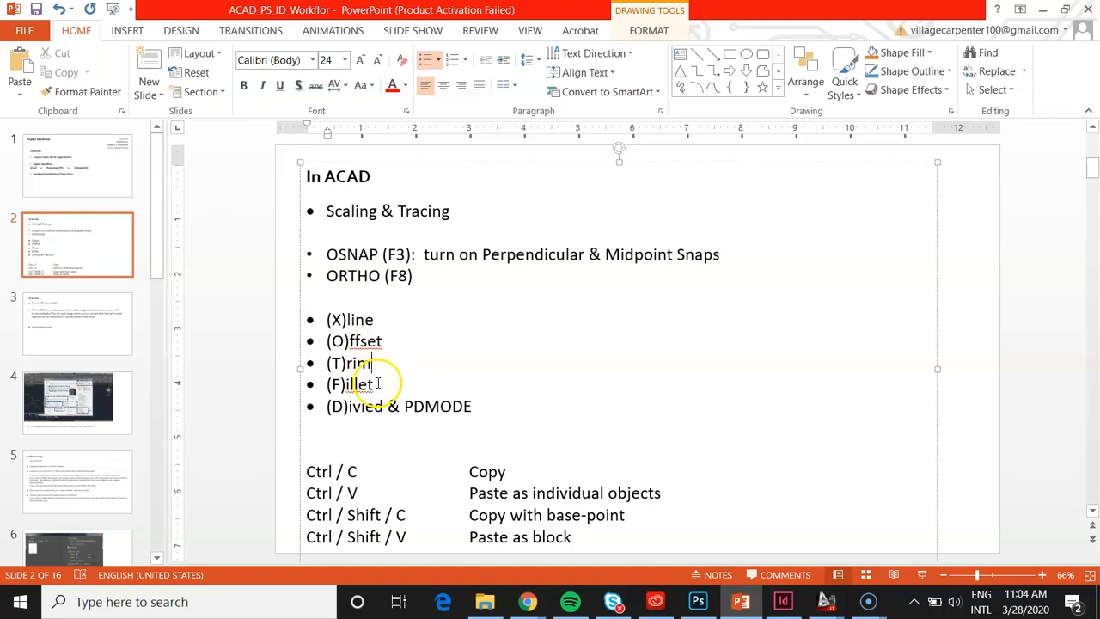
{"action": "left_click", "coordinate": [1047, 12]}
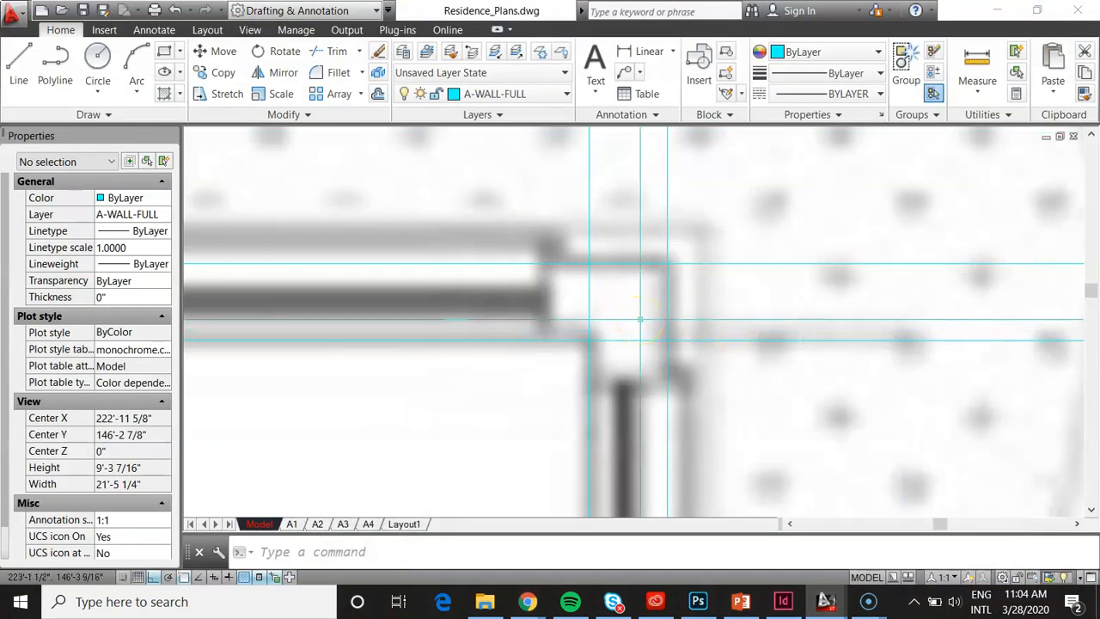
Fillet the inner and outer wall lines into closed corners at the middle building's top-right corner.
{"action": "type", "text": "F"}
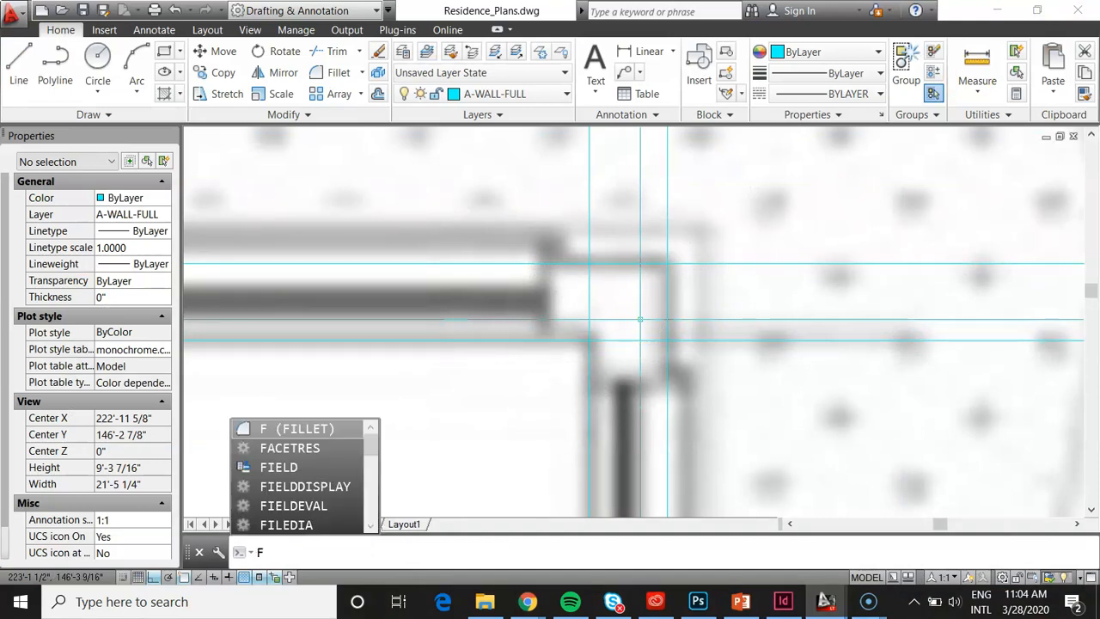
{"action": "key", "text": "Return"}
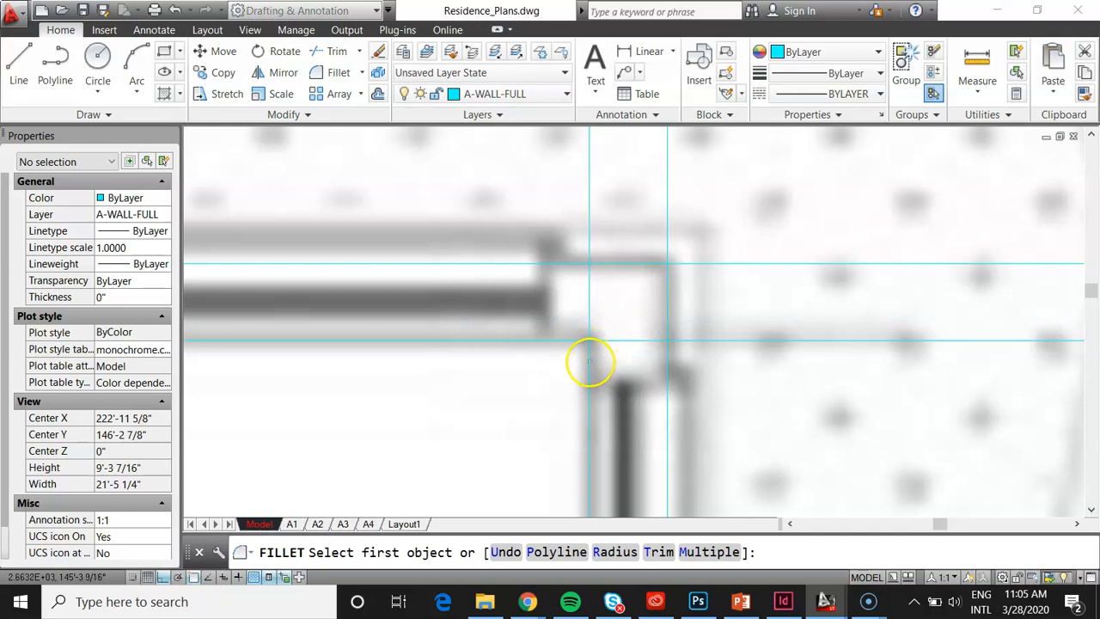
{"action": "left_click", "coordinate": [589, 362]}
{"action": "left_click", "coordinate": [574, 342]}
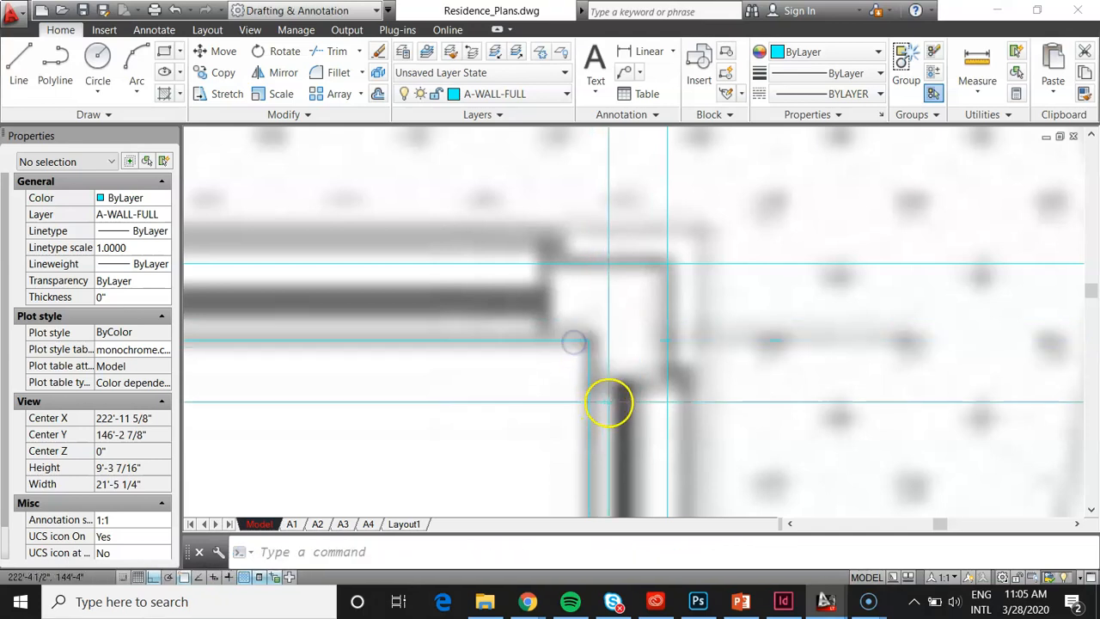
{"action": "key", "text": "Return"}
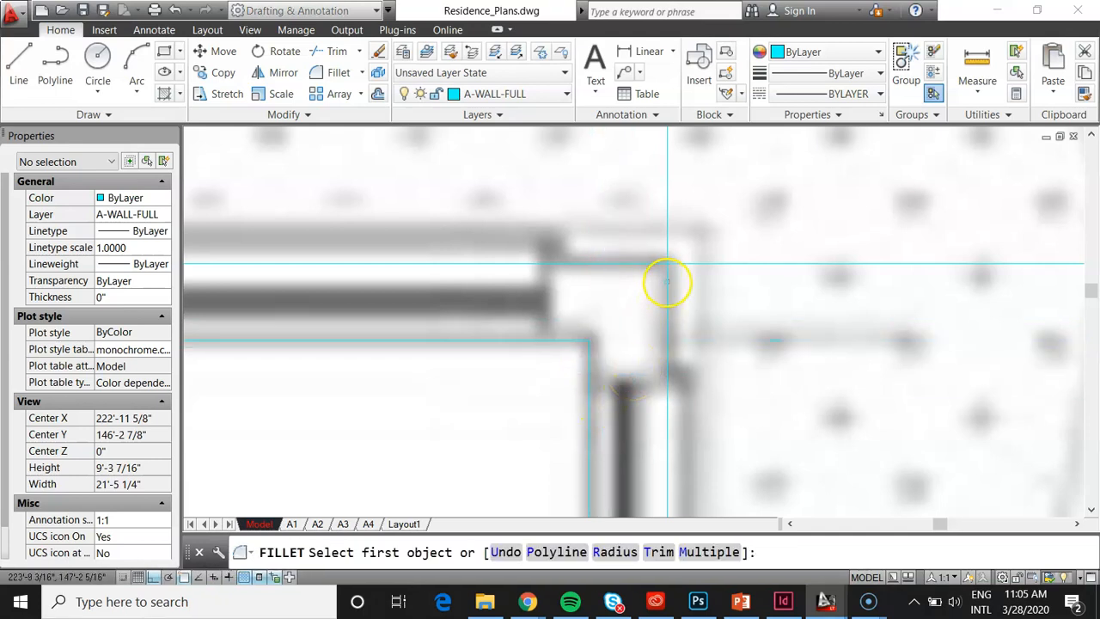
{"action": "left_click", "coordinate": [667, 278]}
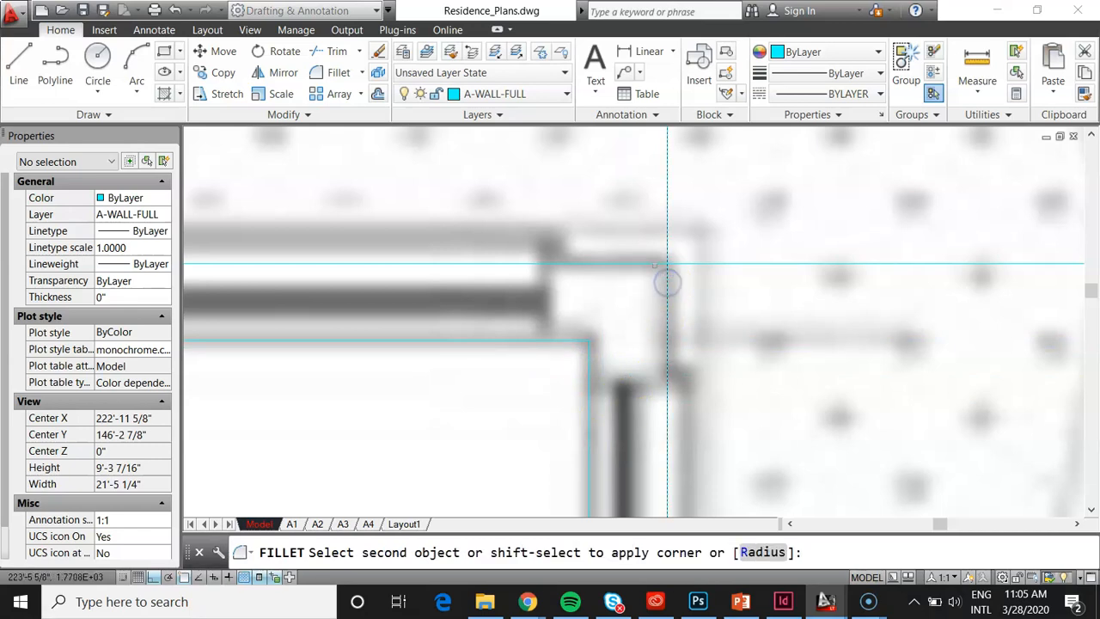
{"action": "left_click", "coordinate": [722, 264]}
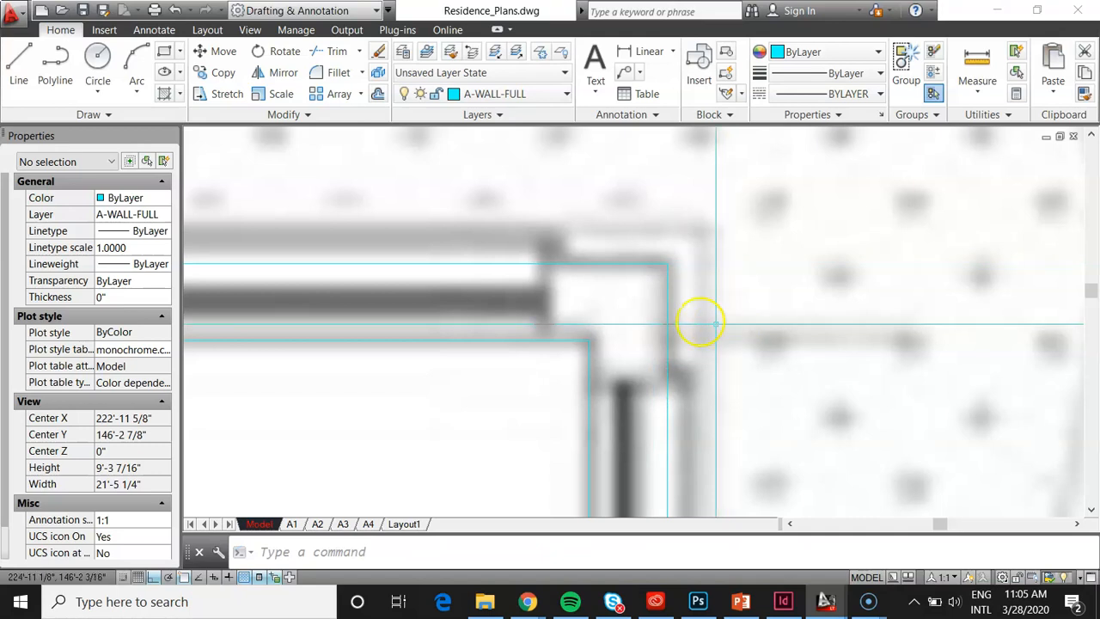
{"action": "scroll", "coordinate": [663, 308], "scroll_direction": "up", "scroll_amount": 2}
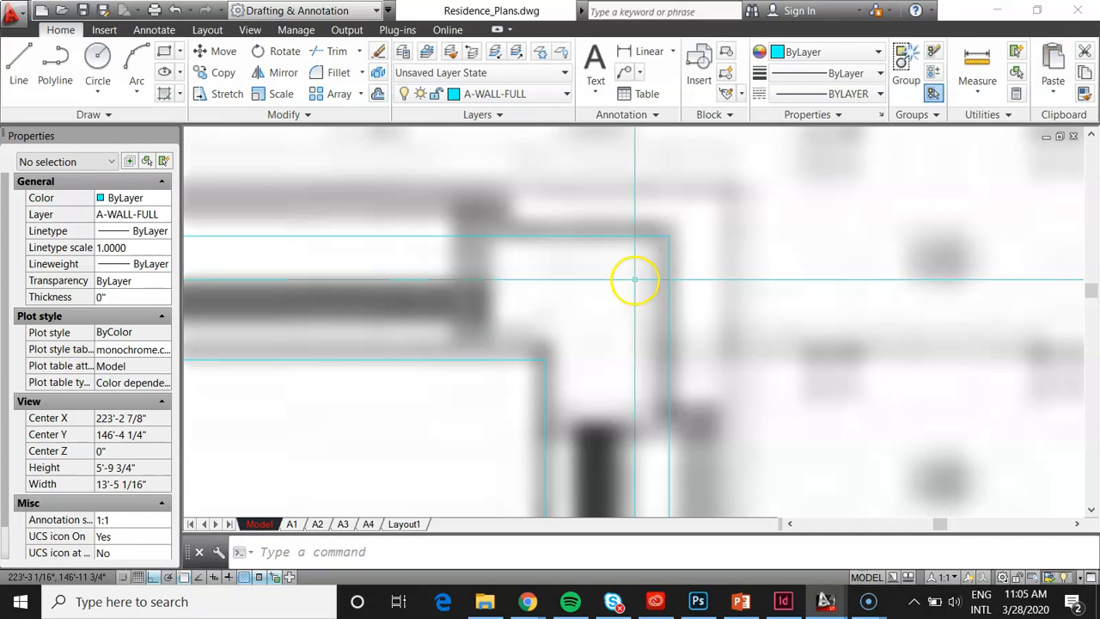
{"action": "scroll", "coordinate": [634, 280], "scroll_direction": "down", "scroll_amount": 15}
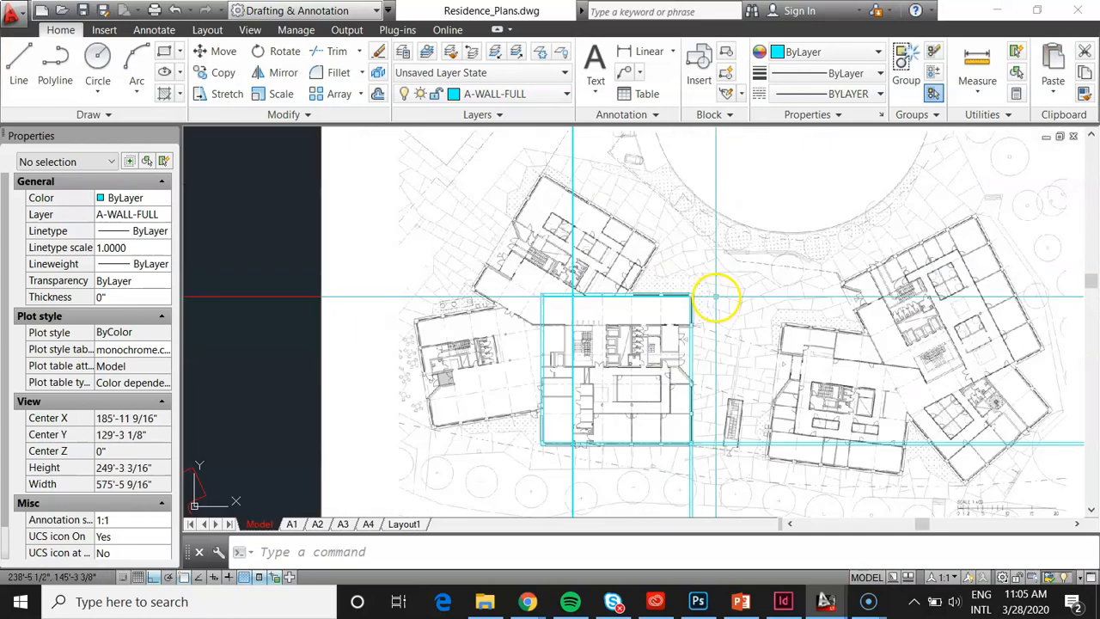
{"action": "scroll", "coordinate": [468, 302], "scroll_direction": "down", "scroll_amount": 2}
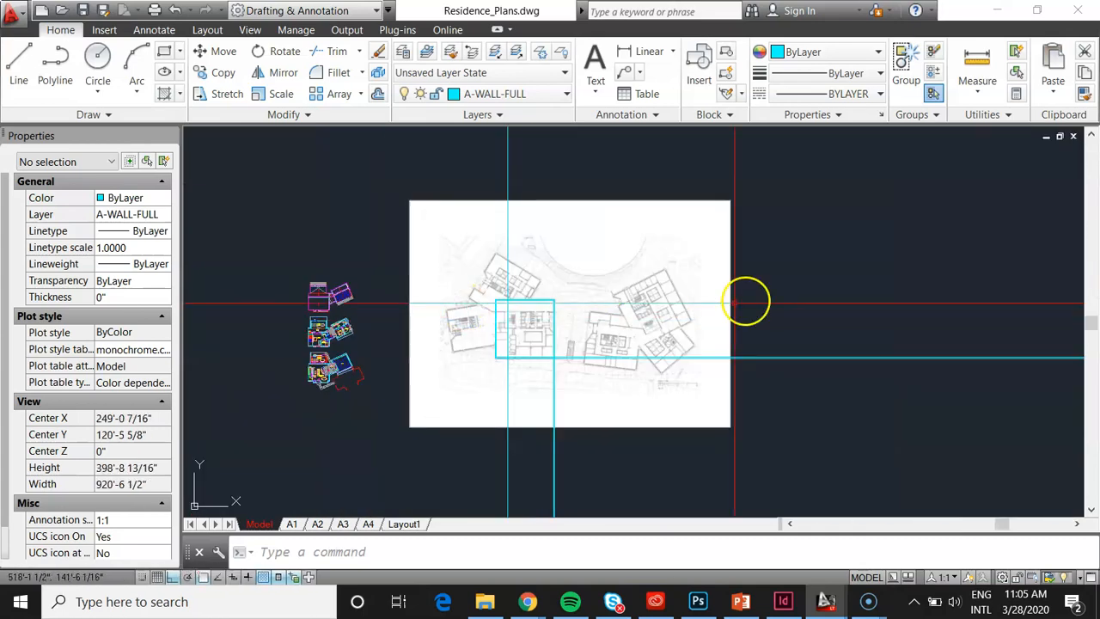
{"action": "scroll", "coordinate": [707, 288], "scroll_direction": "up", "scroll_amount": 2}
{"action": "scroll", "coordinate": [668, 271], "scroll_direction": "up", "scroll_amount": 15}
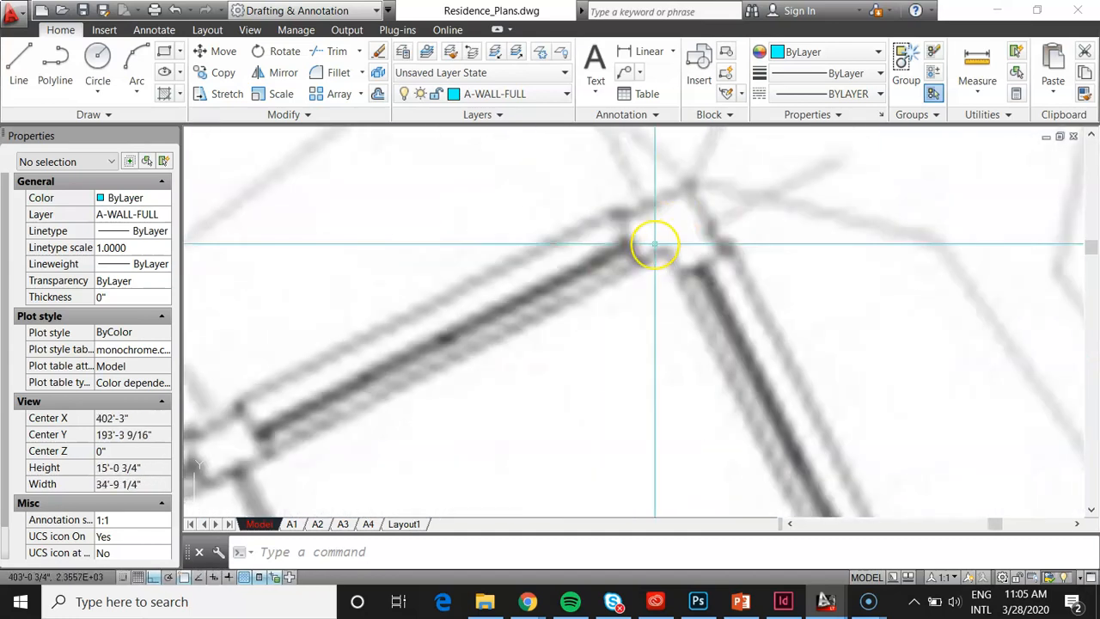
{"action": "type", "text": "xl"}
{"action": "key", "text": "Return"}
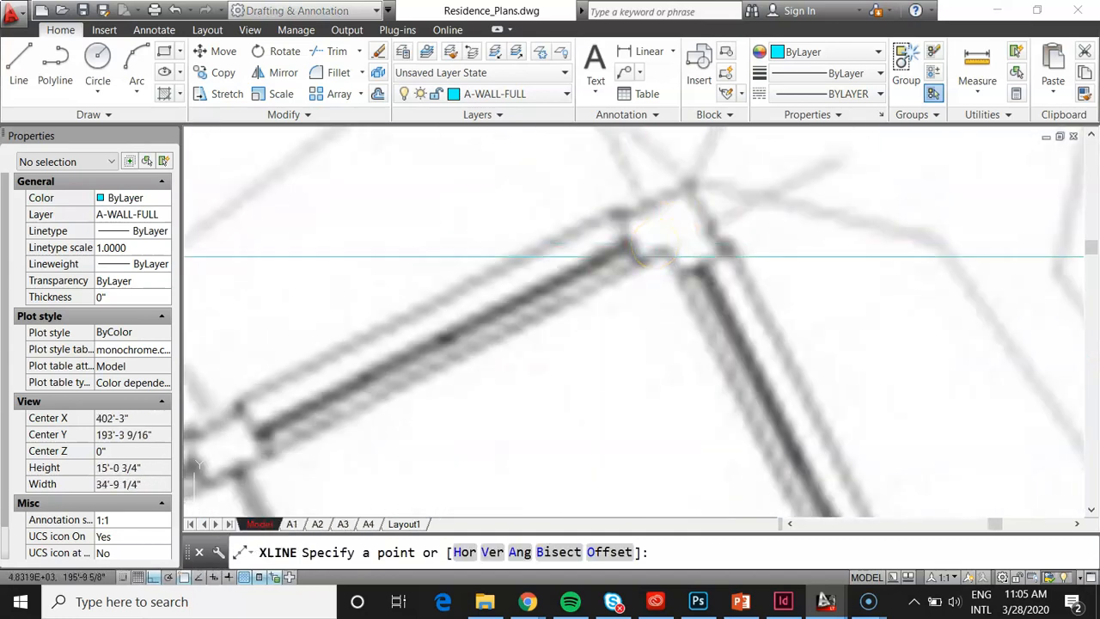
{"action": "left_click", "coordinate": [519, 552]}
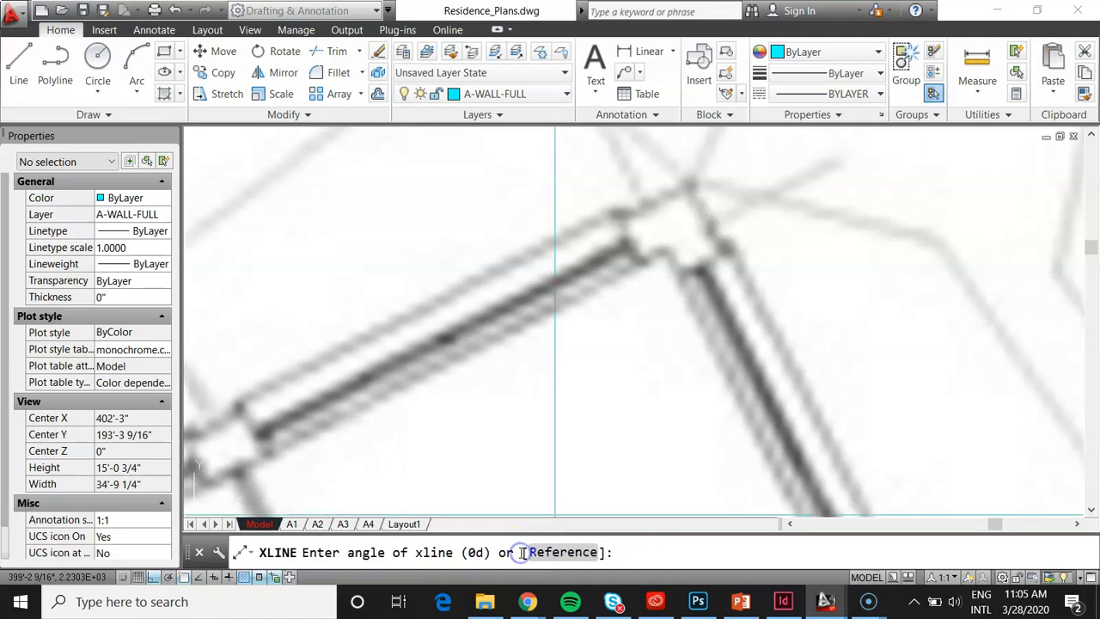
{"action": "scroll", "coordinate": [705, 188], "scroll_direction": "up", "scroll_amount": 7}
{"action": "scroll", "coordinate": [658, 221], "scroll_direction": "down", "scroll_amount": 7}
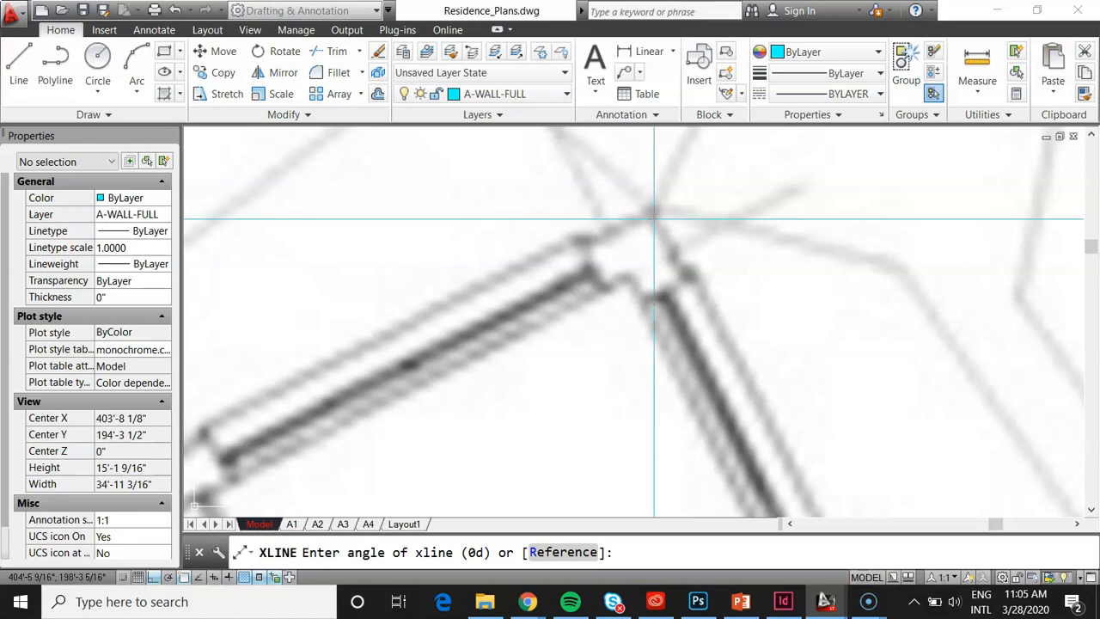
{"action": "left_click", "coordinate": [654, 218]}
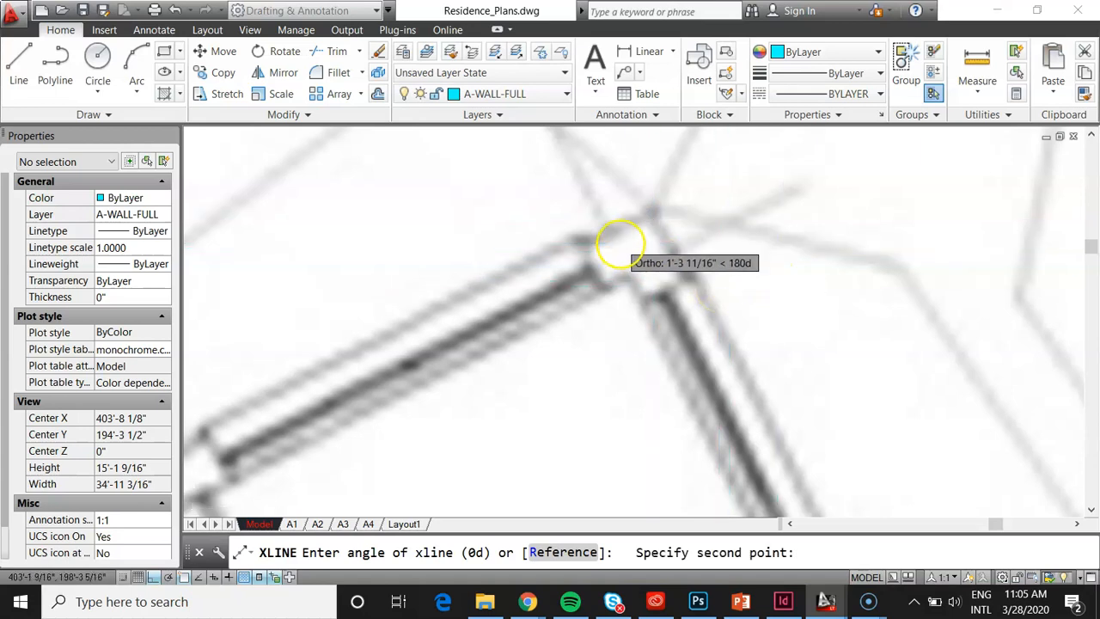
{"action": "scroll", "coordinate": [632, 249], "scroll_direction": "up", "scroll_amount": 2}
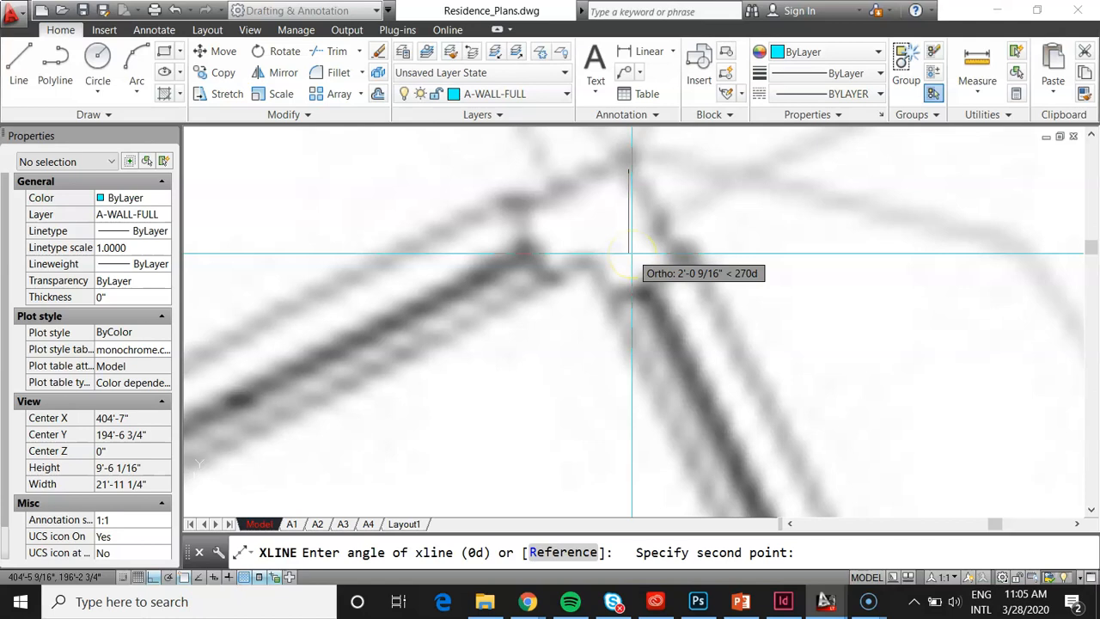
{"action": "key", "text": "Escape"}
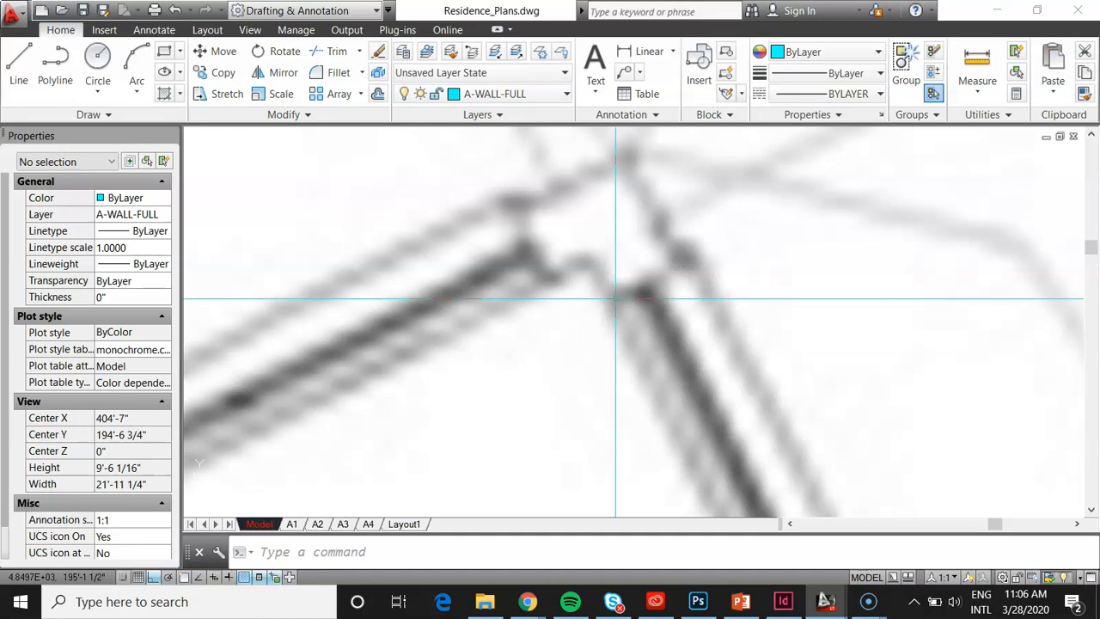
Start an angled Xline with Ortho off, taking its angle from two points along the rotated far-right building's right exterior wall.
{"action": "type", "text": "xl"}
{"action": "key", "text": "Return"}
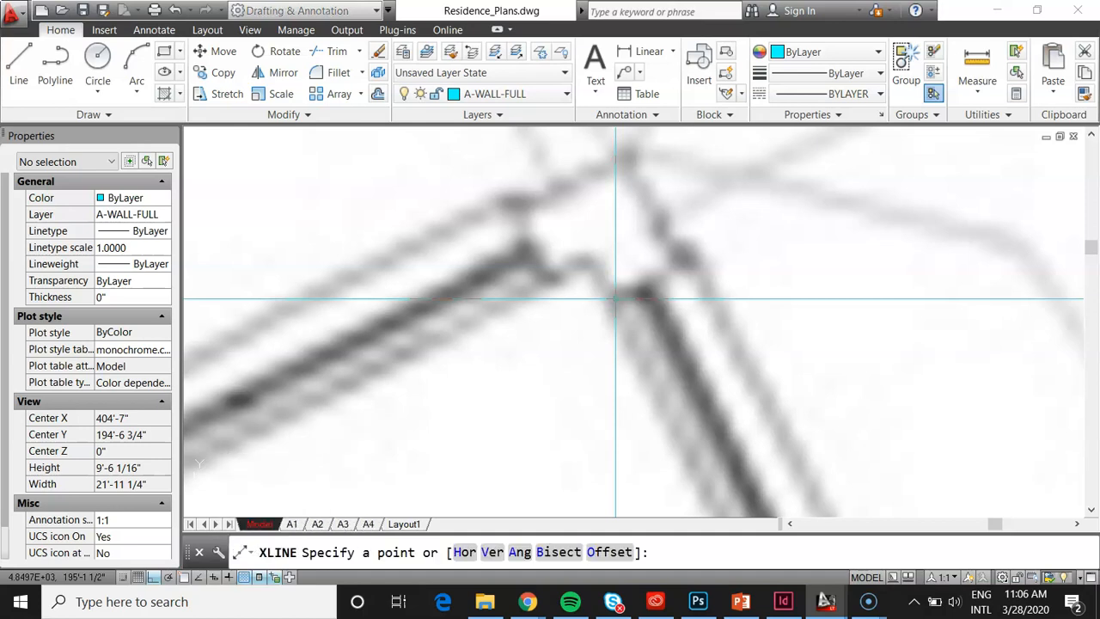
{"action": "type", "text": "a"}
{"action": "key", "text": "Return"}
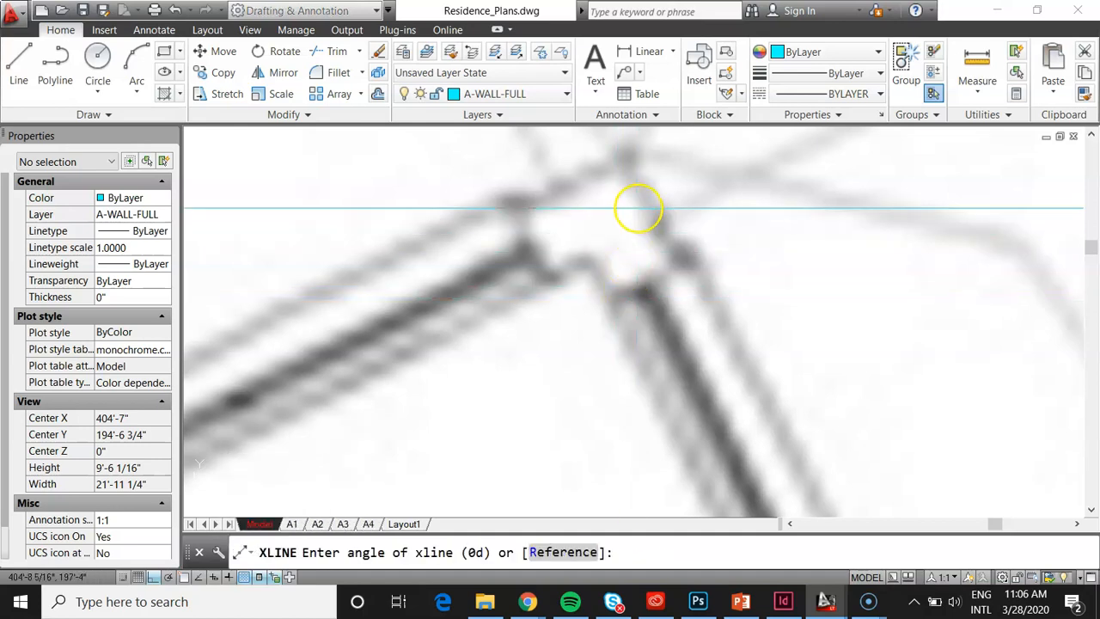
{"action": "left_click", "coordinate": [646, 197]}
{"action": "scroll", "coordinate": [621, 216], "scroll_direction": "down", "scroll_amount": 5}
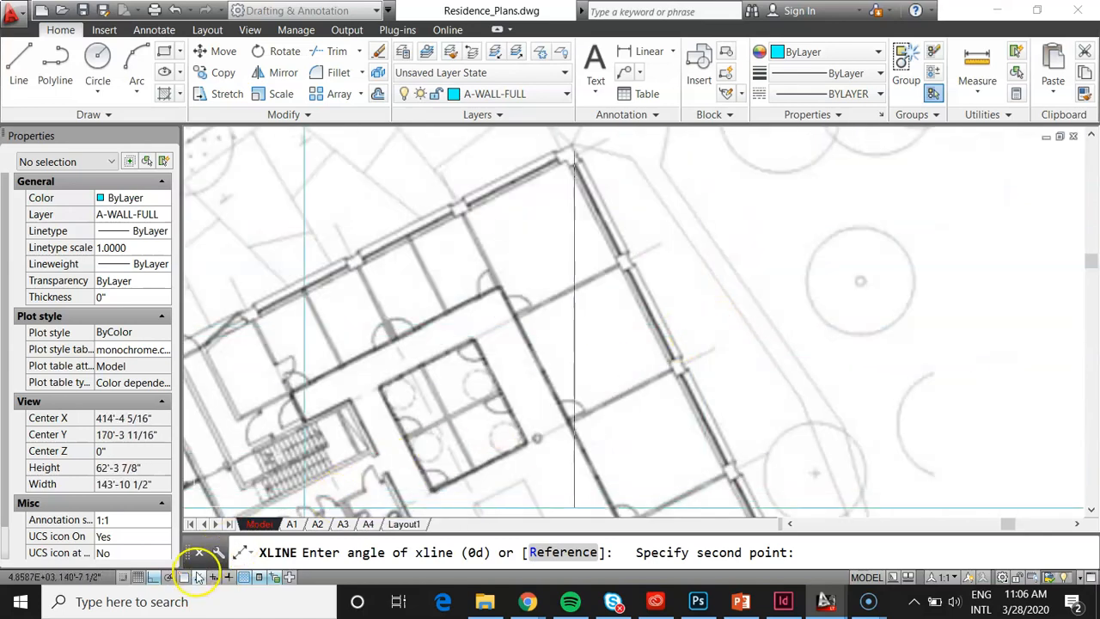
{"action": "left_click", "coordinate": [154, 580]}
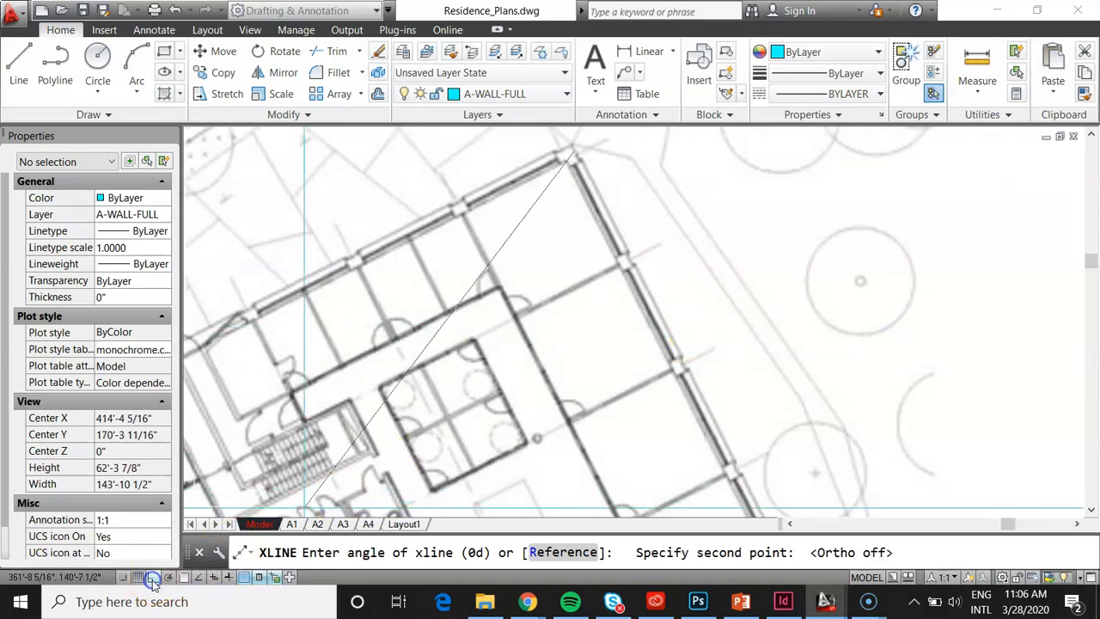
{"action": "scroll", "coordinate": [649, 234], "scroll_direction": "up", "scroll_amount": 4}
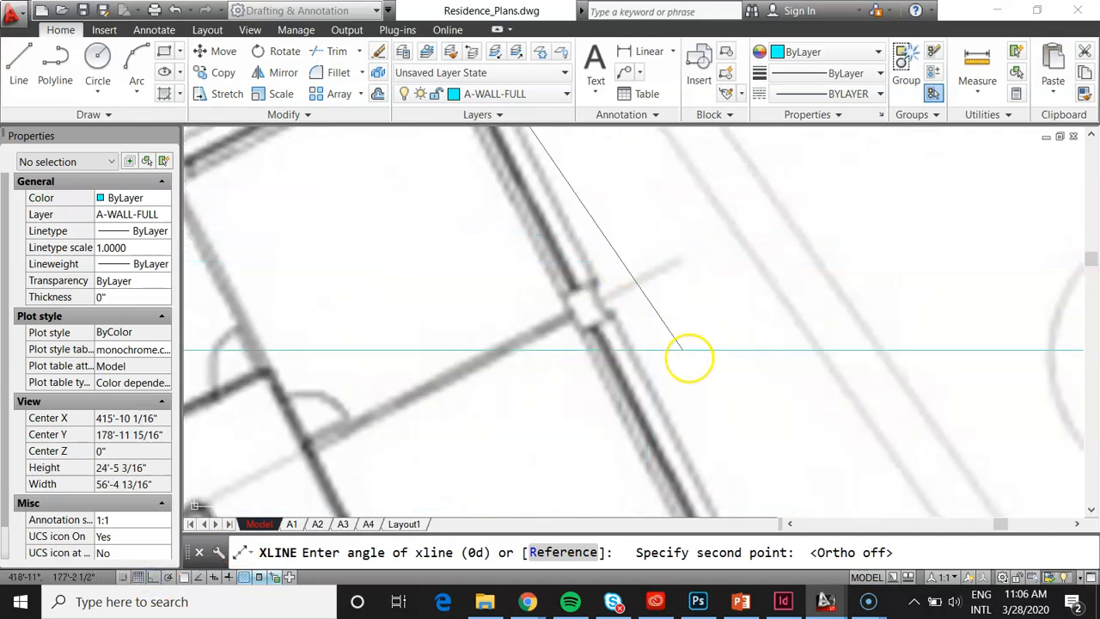
{"action": "scroll", "coordinate": [690, 357], "scroll_direction": "down", "scroll_amount": 2}
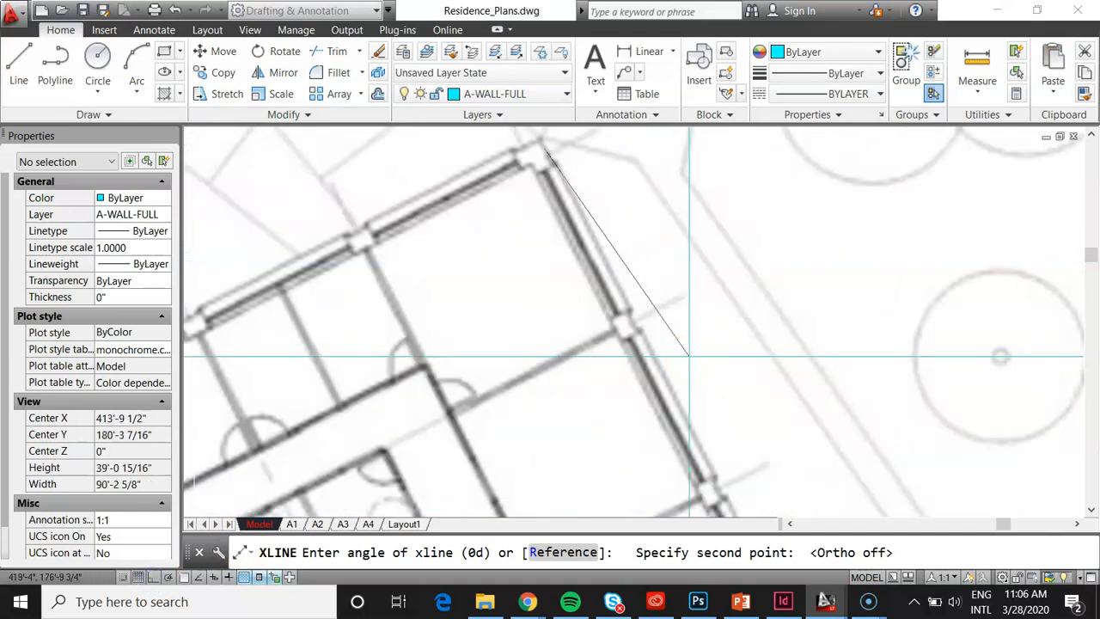
{"action": "scroll", "coordinate": [618, 263], "scroll_direction": "up", "scroll_amount": 2}
{"action": "scroll", "coordinate": [545, 160], "scroll_direction": "down", "scroll_amount": 3}
{"action": "scroll", "coordinate": [560, 196], "scroll_direction": "up", "scroll_amount": 7}
{"action": "scroll", "coordinate": [562, 191], "scroll_direction": "down", "scroll_amount": 3}
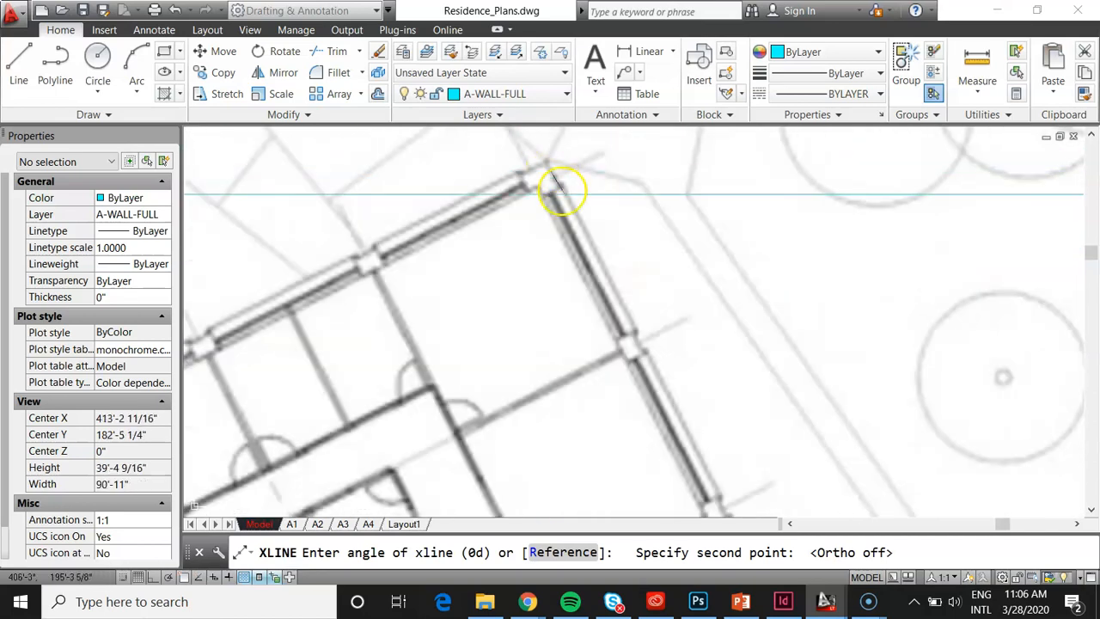
{"action": "scroll", "coordinate": [644, 340], "scroll_direction": "up", "scroll_amount": 3}
{"action": "scroll", "coordinate": [607, 237], "scroll_direction": "down", "scroll_amount": 1}
{"action": "scroll", "coordinate": [612, 293], "scroll_direction": "down", "scroll_amount": 3}
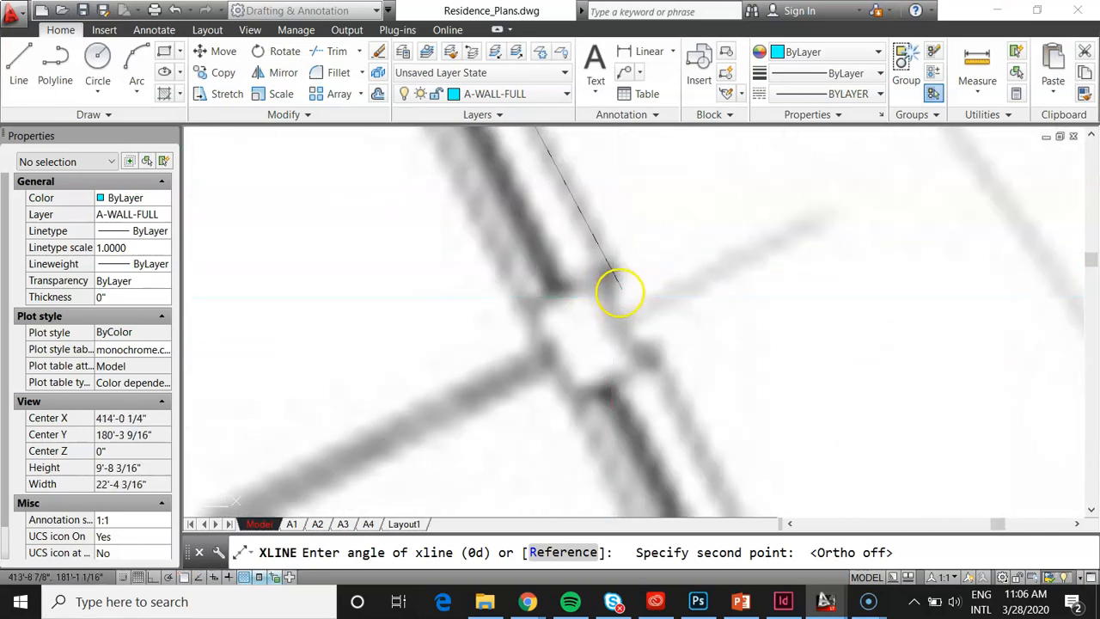
{"action": "scroll", "coordinate": [731, 430], "scroll_direction": "up", "scroll_amount": 5}
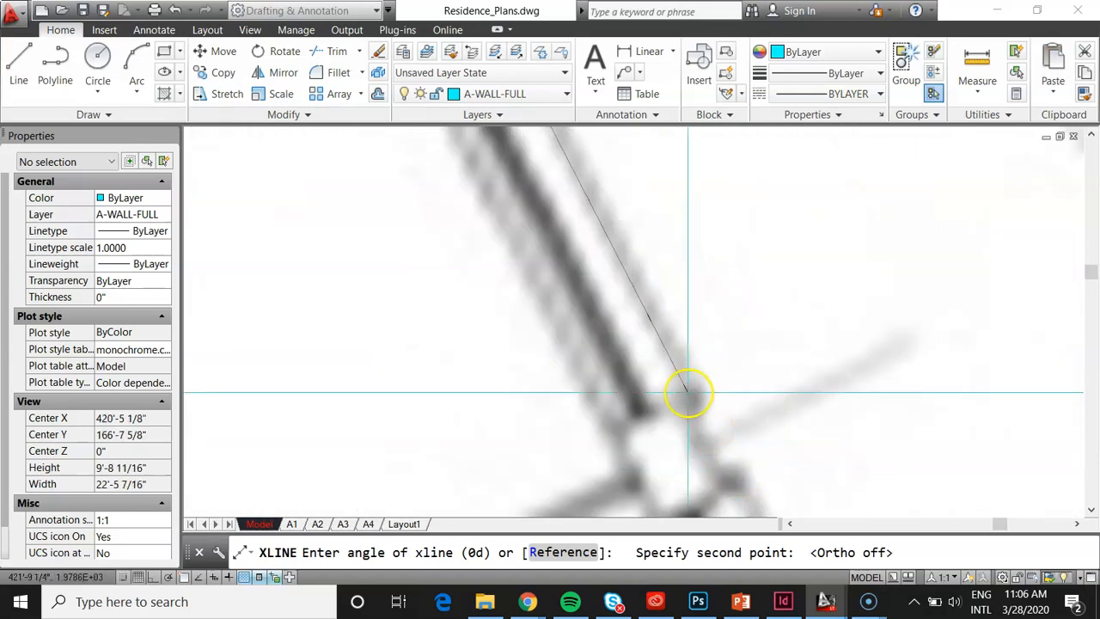
{"action": "scroll", "coordinate": [697, 438], "scroll_direction": "up", "scroll_amount": 2}
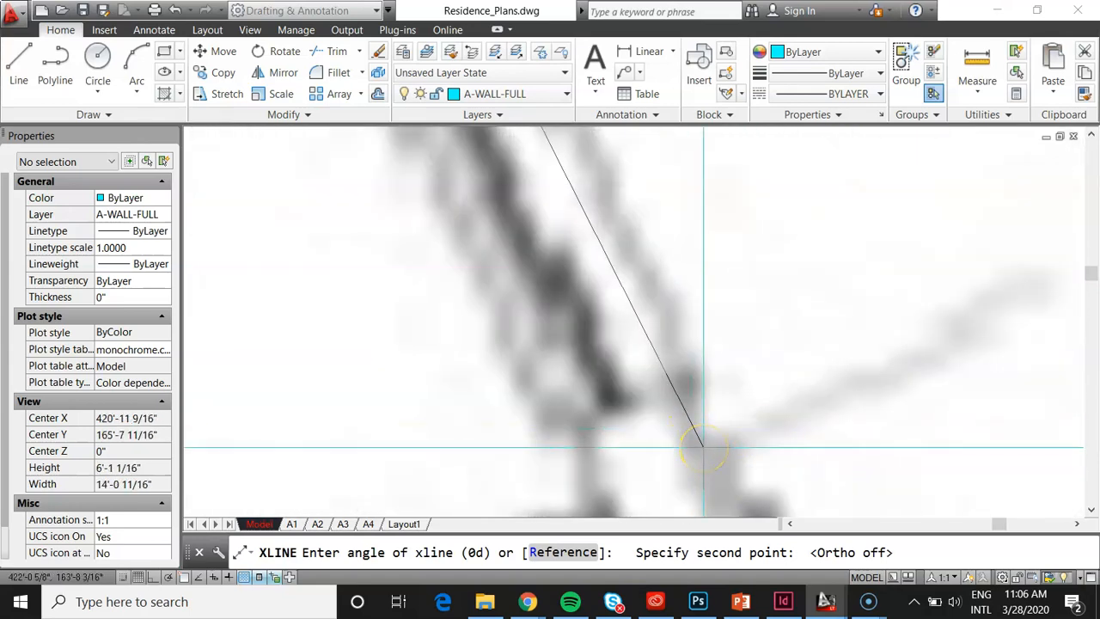
{"action": "left_click", "coordinate": [703, 446]}
Place the angled construction line on the outer face of the rotated building's right exterior wall and end the command.
{"action": "scroll", "coordinate": [720, 319], "scroll_direction": "down", "scroll_amount": 4}
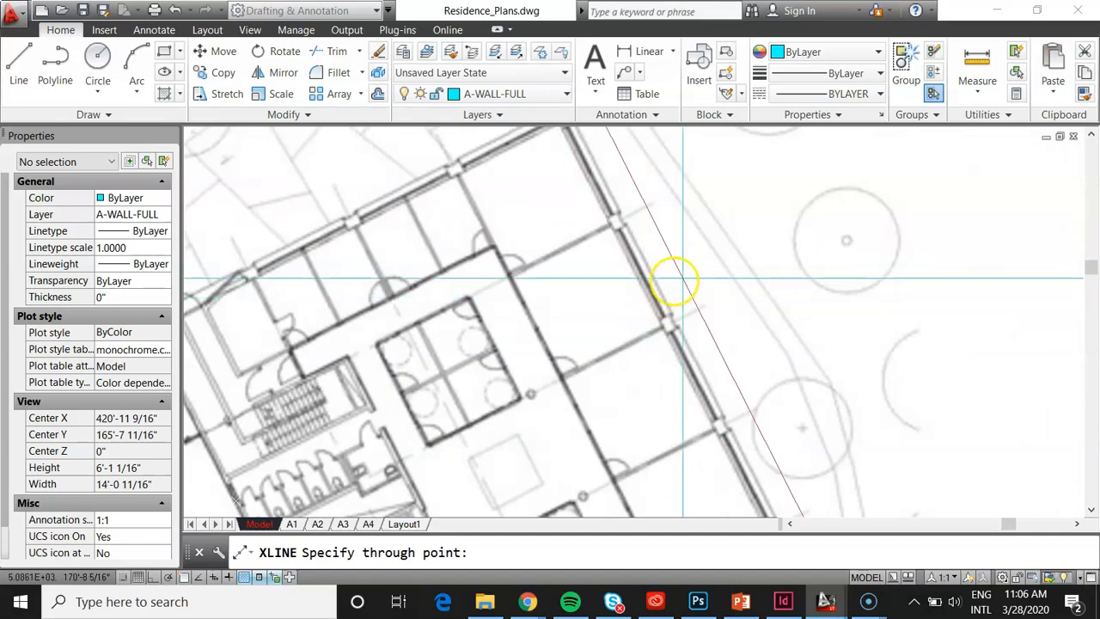
{"action": "scroll", "coordinate": [645, 287], "scroll_direction": "up", "scroll_amount": 3}
{"action": "scroll", "coordinate": [631, 215], "scroll_direction": "down", "scroll_amount": 3}
{"action": "scroll", "coordinate": [617, 182], "scroll_direction": "up", "scroll_amount": 4}
{"action": "scroll", "coordinate": [562, 214], "scroll_direction": "down", "scroll_amount": 2}
{"action": "left_click", "coordinate": [568, 214]}
{"action": "key", "text": "Escape"}
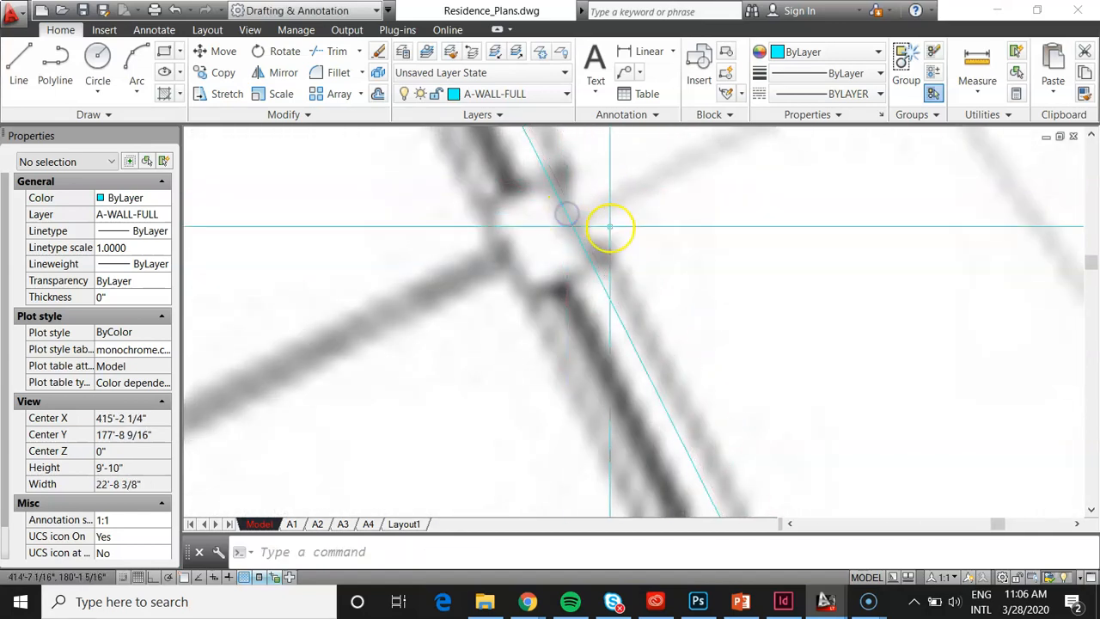
Offset the angled outer wall line 1'-10 3/16" toward the inside of the rotated building.
{"action": "type", "text": "o"}
{"action": "key", "text": "Return"}
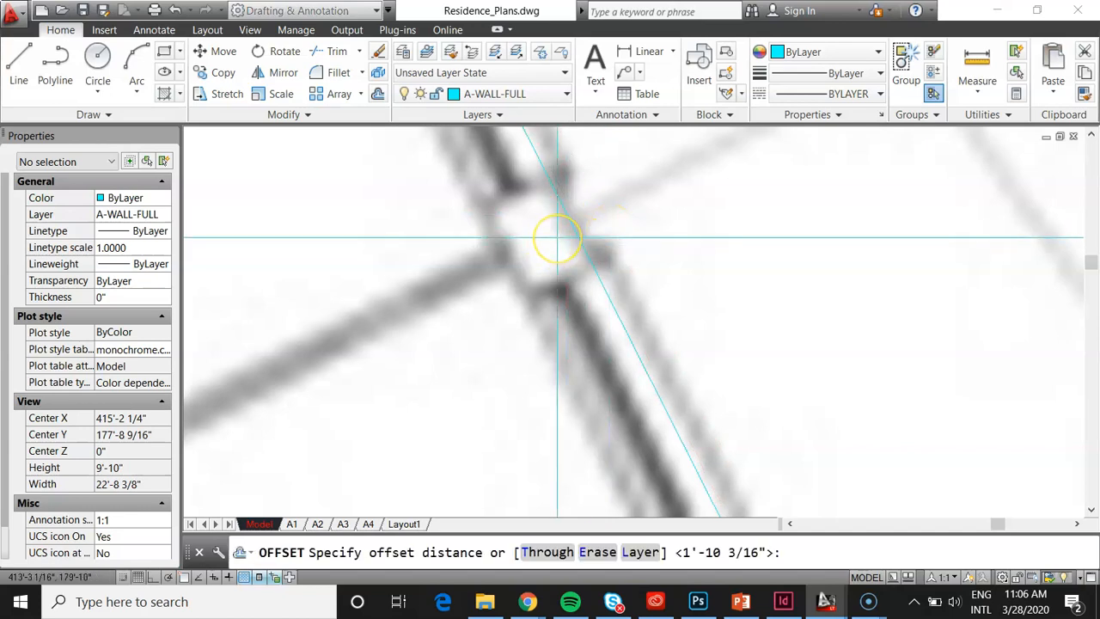
{"action": "key", "text": "Return"}
{"action": "left_click", "coordinate": [572, 227]}
{"action": "left_click", "coordinate": [506, 263]}
{"action": "key", "text": "Escape"}
{"action": "scroll", "coordinate": [584, 246], "scroll_direction": "down", "scroll_amount": 10}
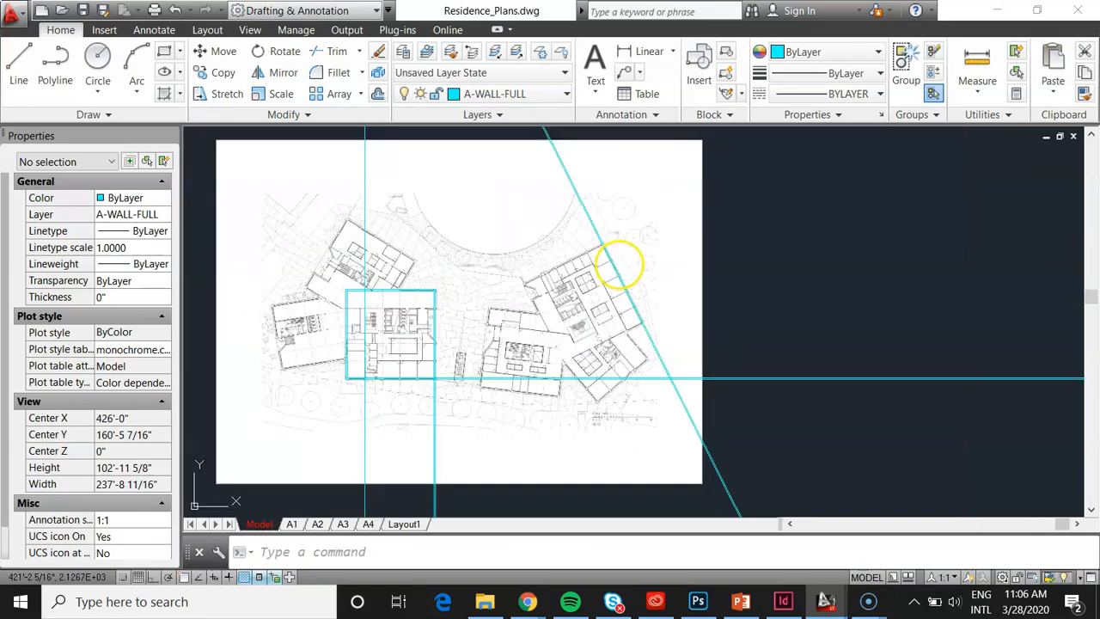
Start an angled Xline, taking its angle from two points along the outer face of the rotated far-right building's upper-left exterior wall.
{"action": "scroll", "coordinate": [640, 268], "scroll_direction": "down", "scroll_amount": 2}
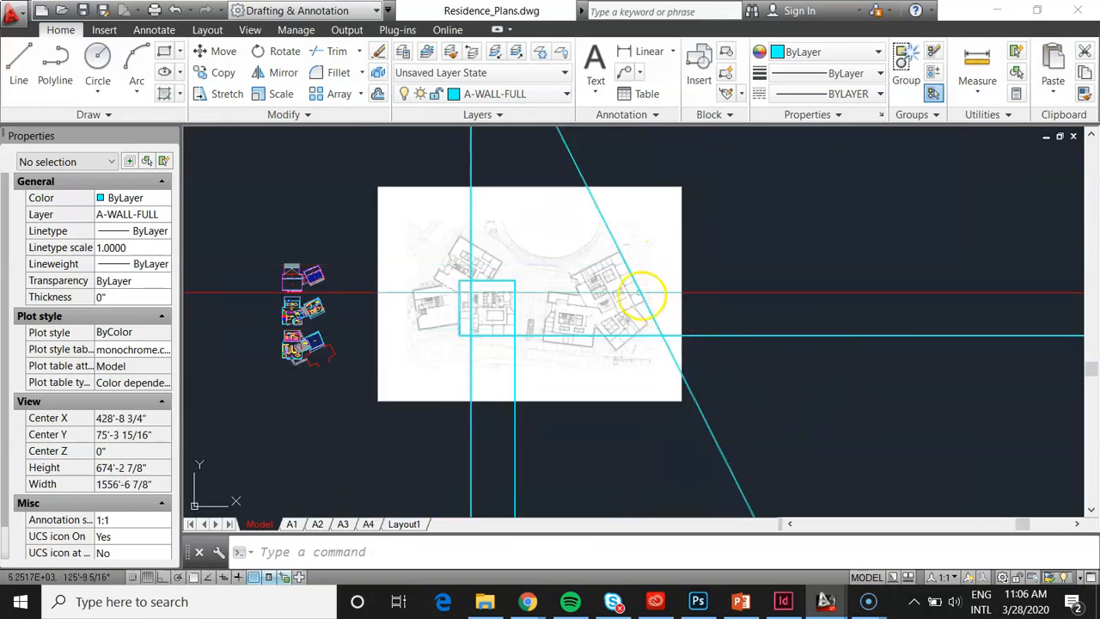
{"action": "scroll", "coordinate": [641, 296], "scroll_direction": "up", "scroll_amount": 5}
{"action": "scroll", "coordinate": [632, 327], "scroll_direction": "down", "scroll_amount": 1}
{"action": "scroll", "coordinate": [645, 309], "scroll_direction": "up", "scroll_amount": 3}
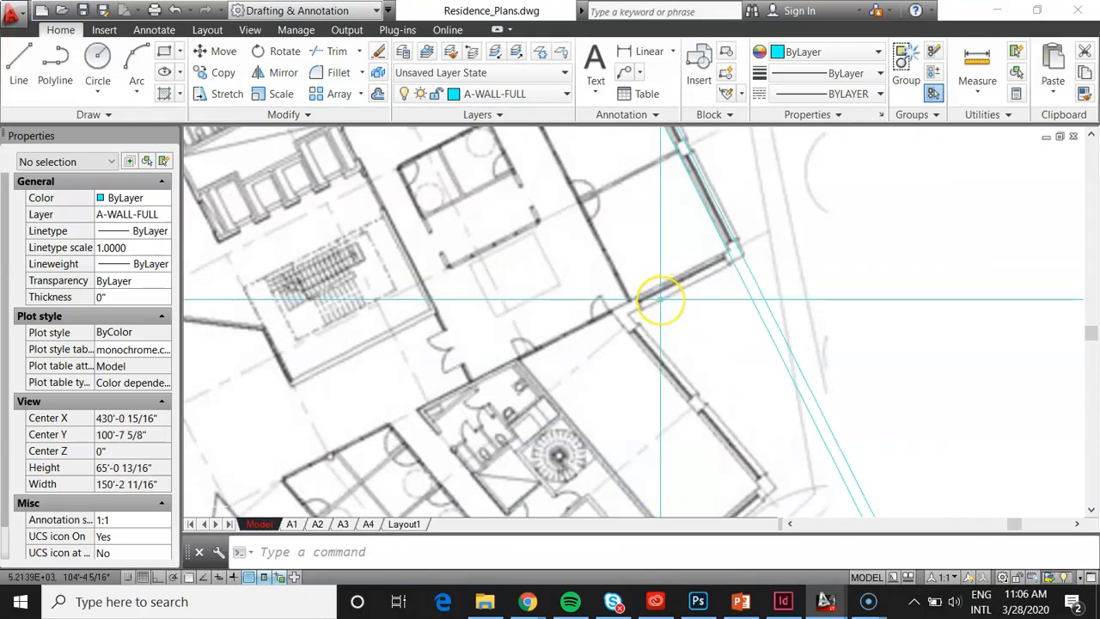
{"action": "type", "text": "xl"}
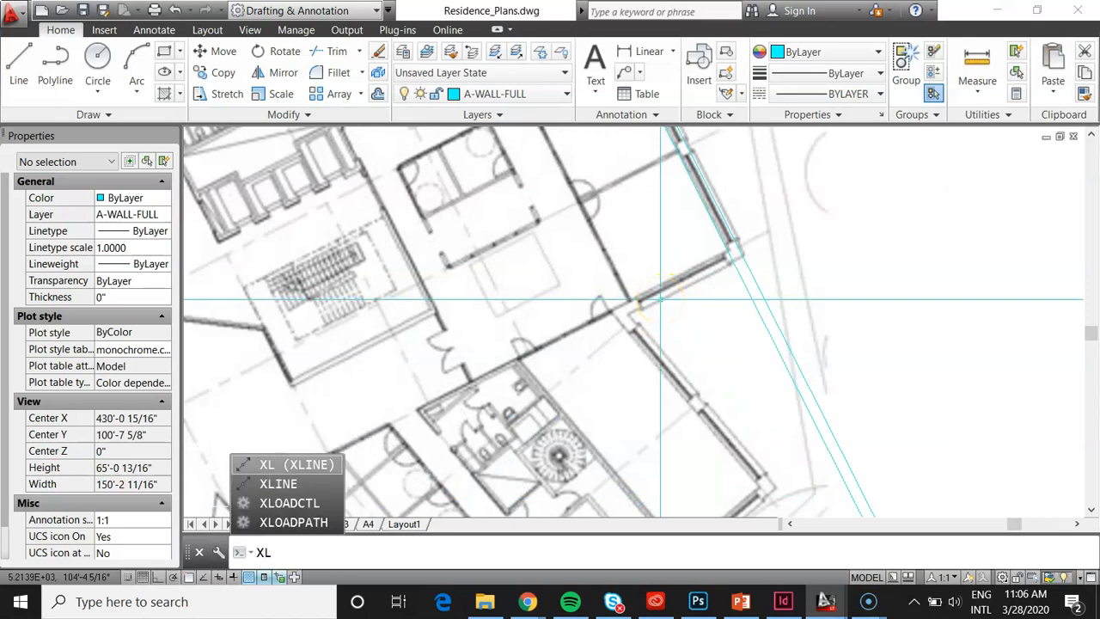
{"action": "key", "text": "Return"}
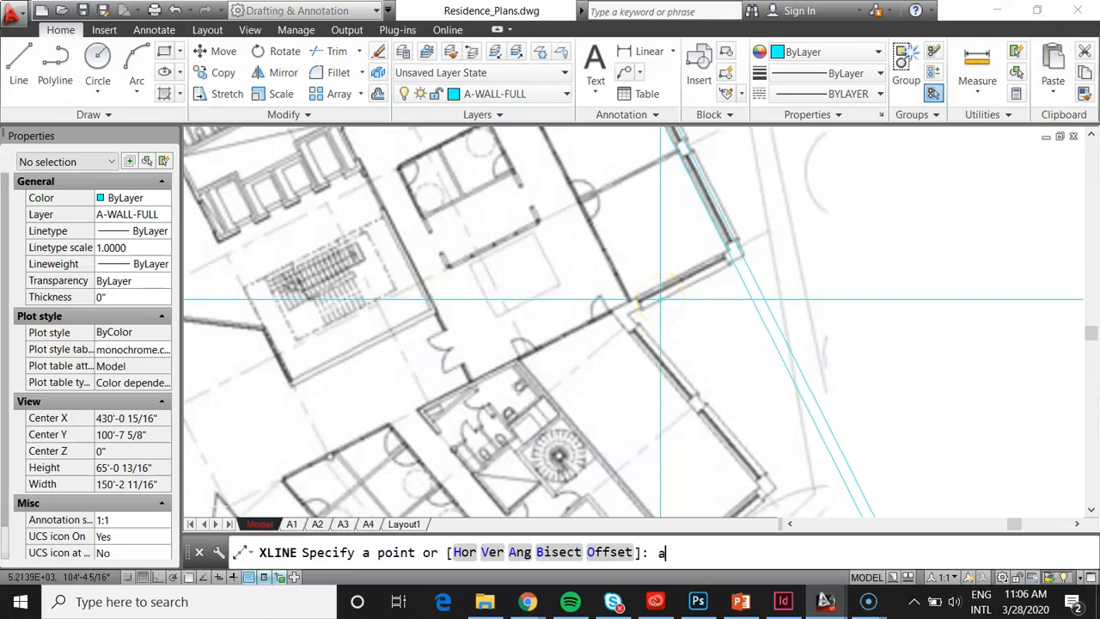
{"action": "type", "text": "a"}
{"action": "key", "text": "Return"}
{"action": "scroll", "coordinate": [691, 272], "scroll_direction": "down", "scroll_amount": 4}
{"action": "scroll", "coordinate": [468, 208], "scroll_direction": "down", "scroll_amount": 2}
{"action": "scroll", "coordinate": [469, 208], "scroll_direction": "up", "scroll_amount": 6}
{"action": "scroll", "coordinate": [430, 238], "scroll_direction": "down", "scroll_amount": 3}
{"action": "scroll", "coordinate": [484, 192], "scroll_direction": "up", "scroll_amount": 11}
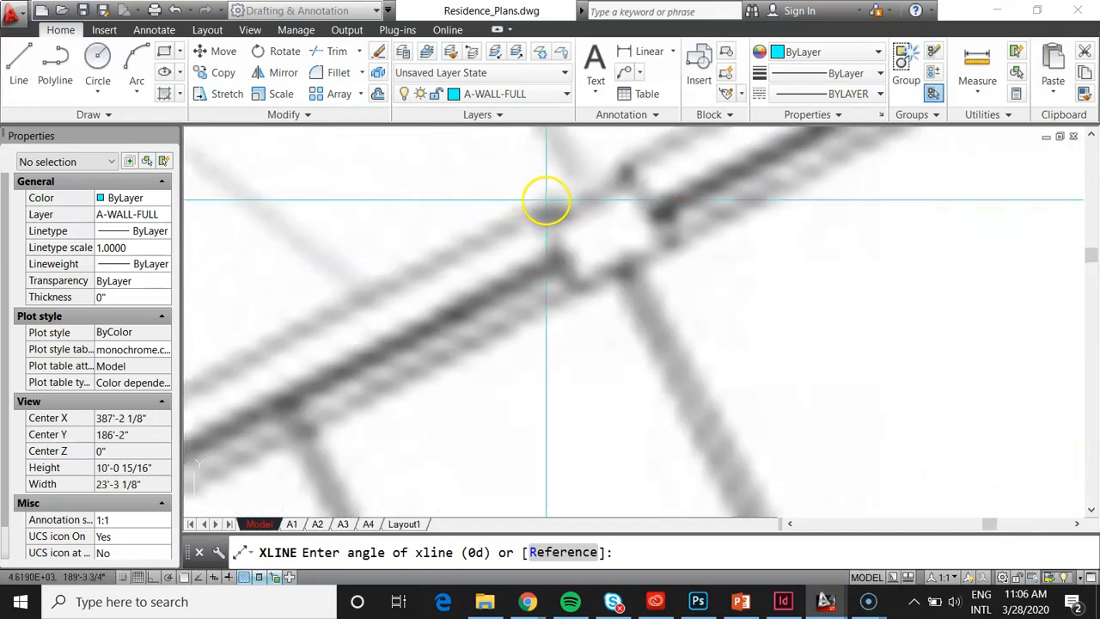
{"action": "scroll", "coordinate": [551, 253], "scroll_direction": "down", "scroll_amount": 2}
{"action": "scroll", "coordinate": [523, 277], "scroll_direction": "up", "scroll_amount": 2}
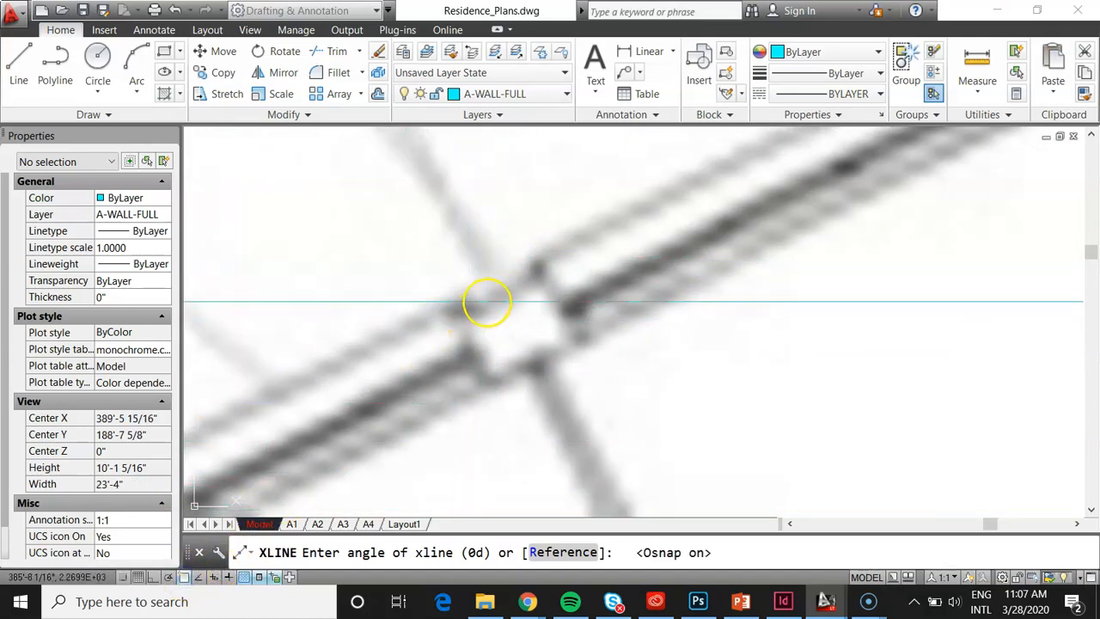
{"action": "left_click", "coordinate": [501, 300]}
{"action": "scroll", "coordinate": [501, 300], "scroll_direction": "down", "scroll_amount": 4}
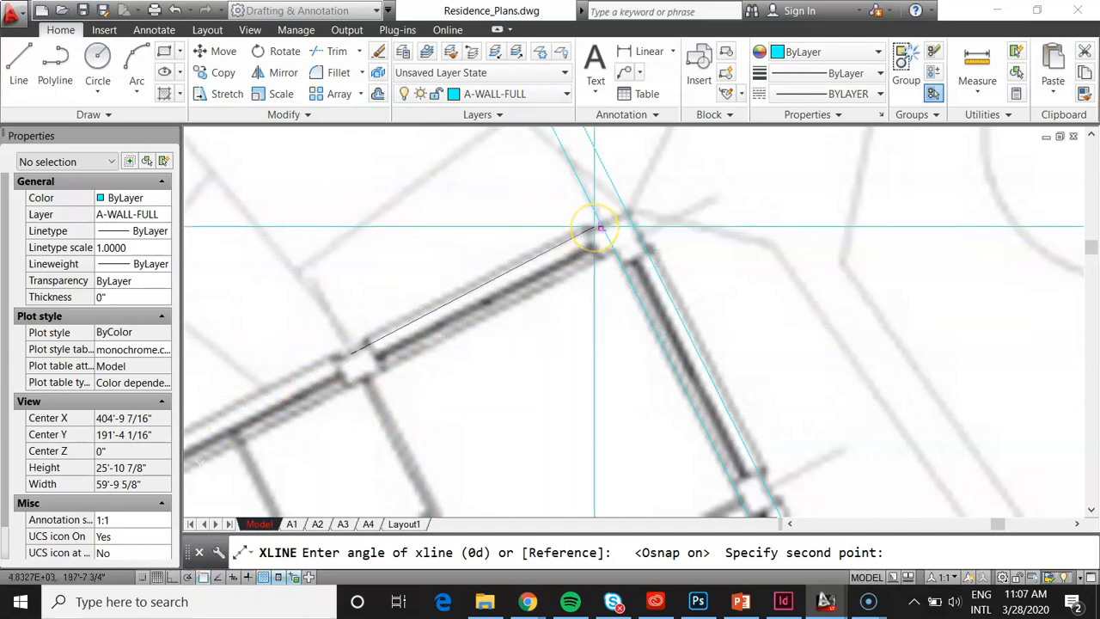
{"action": "left_click", "coordinate": [594, 228]}
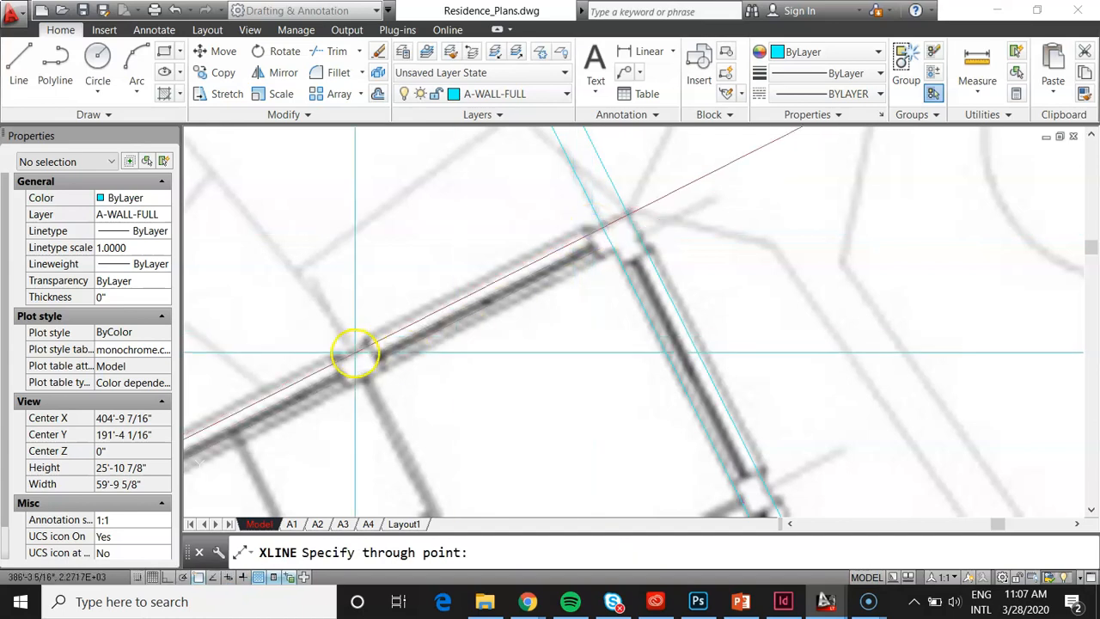
Place the angled construction line on the outer face of the rotated building's upper-left exterior wall and end the command.
{"action": "scroll", "coordinate": [355, 350], "scroll_direction": "up", "scroll_amount": 3}
{"action": "left_click", "coordinate": [354, 347]}
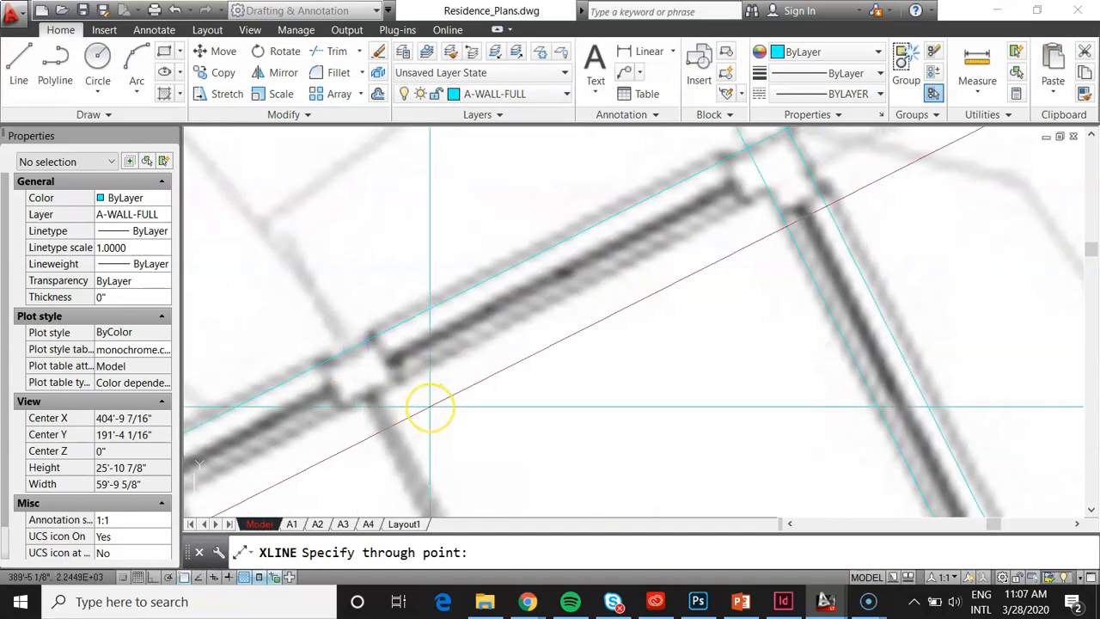
{"action": "key", "text": "Escape"}
Offset the upper-left wall's outer line 1'-10 3/16" toward the inside of the rotated building.
{"action": "type", "text": "o"}
{"action": "key", "text": "Return"}
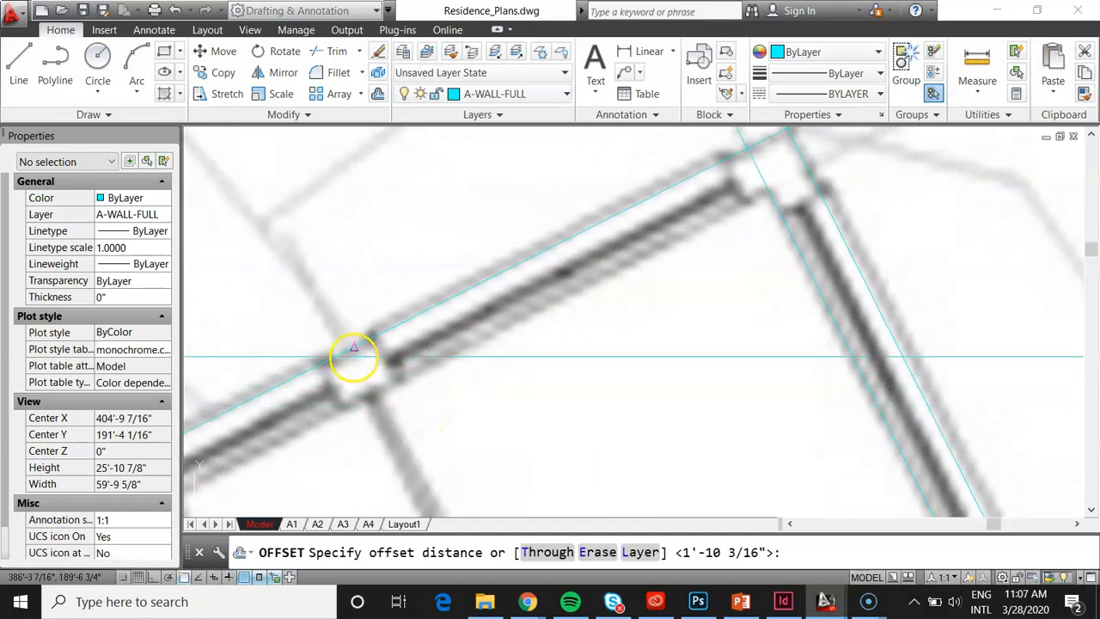
{"action": "key", "text": "Return"}
{"action": "left_click", "coordinate": [350, 348]}
{"action": "left_click", "coordinate": [388, 420]}
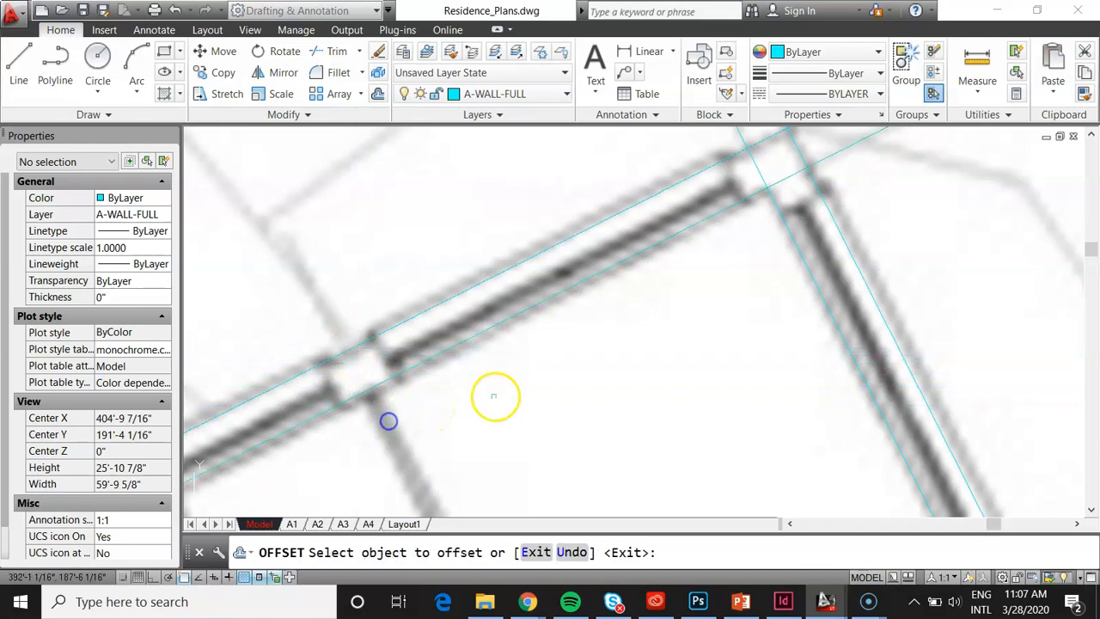
{"action": "key", "text": "Escape"}
Trim the wall lines extending beyond the rotated building's top corner, using the four crossing lines as cutting edges.
{"action": "scroll", "coordinate": [526, 371], "scroll_direction": "down", "scroll_amount": 2}
{"action": "type", "text": "tr"}
{"action": "key", "text": "Return"}
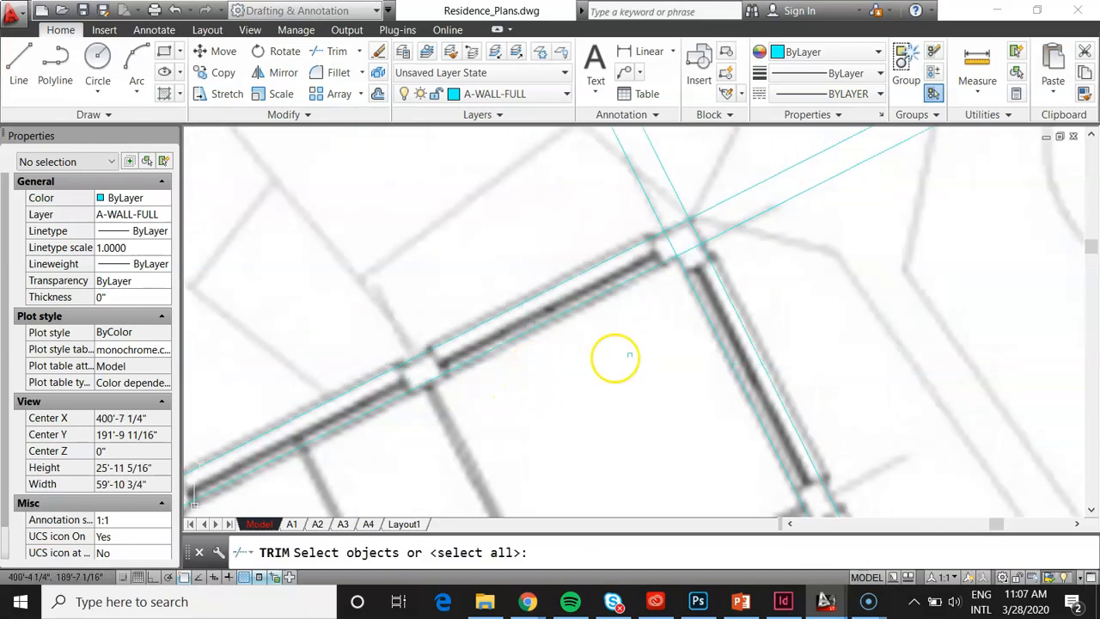
{"action": "left_click", "coordinate": [797, 313]}
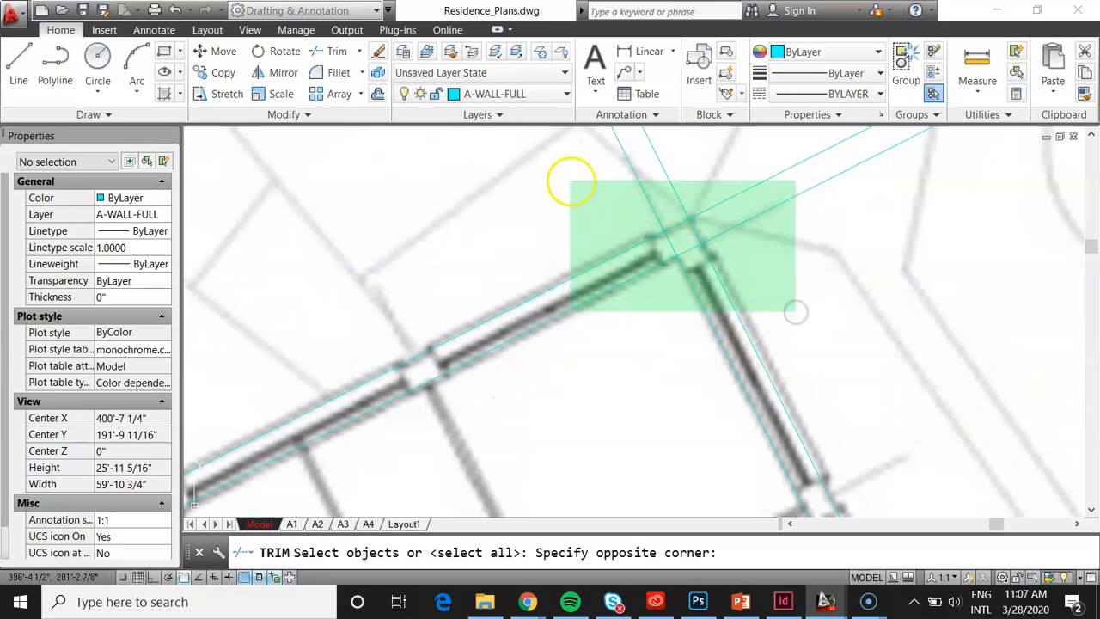
{"action": "left_click", "coordinate": [570, 180]}
{"action": "key", "text": "Return"}
{"action": "left_click", "coordinate": [756, 157]}
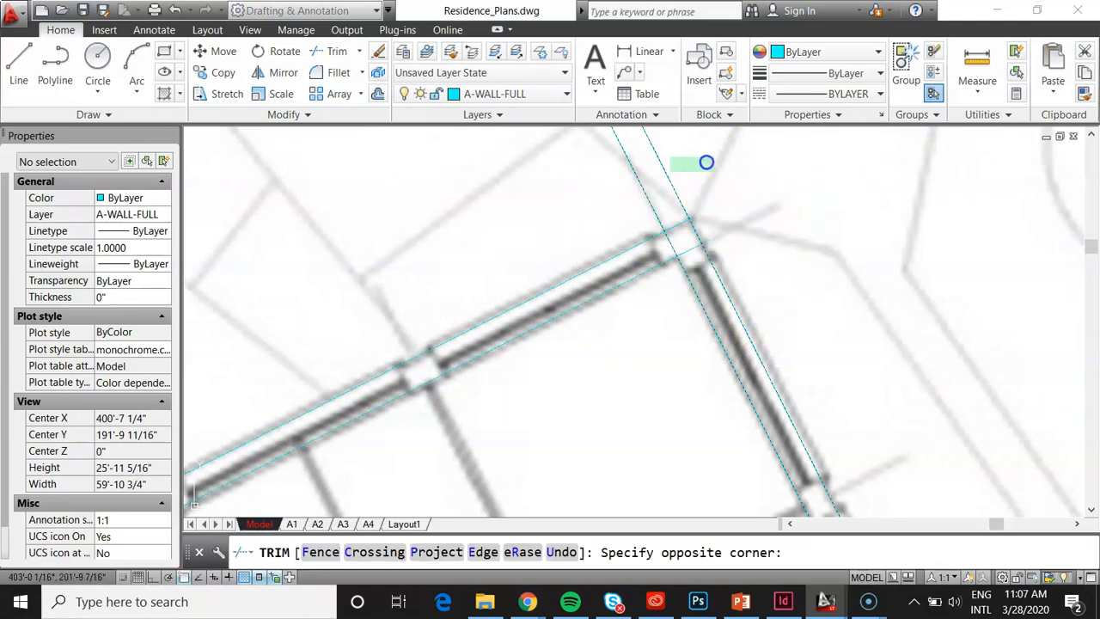
{"action": "left_click", "coordinate": [579, 201]}
Trim the leftover line segments inside the wall thickness at the rotated building's top corner and end the command.
{"action": "scroll", "coordinate": [639, 216], "scroll_direction": "up", "scroll_amount": 4}
{"action": "left_click", "coordinate": [732, 268]}
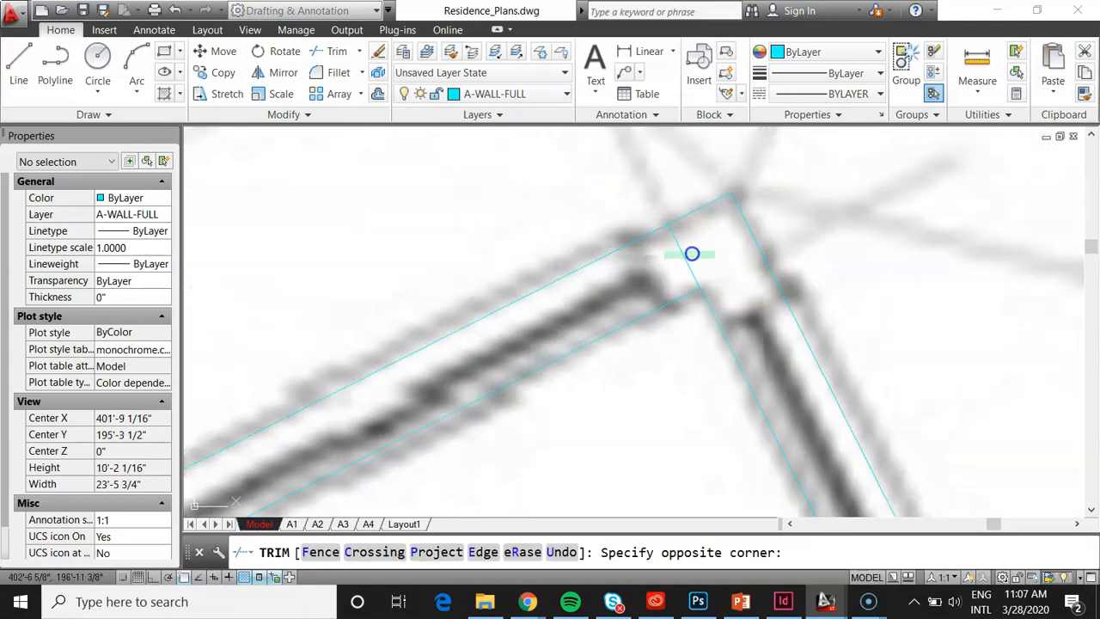
{"action": "left_click", "coordinate": [679, 258]}
{"action": "key", "text": "Return"}
Inspect the rotated building's trimmed corner and check the In ACAD command list slide in PowerPoint before returning to the drawing.
{"action": "scroll", "coordinate": [675, 307], "scroll_direction": "down", "scroll_amount": 5}
{"action": "scroll", "coordinate": [676, 306], "scroll_direction": "up", "scroll_amount": 2}
{"action": "scroll", "coordinate": [732, 273], "scroll_direction": "down", "scroll_amount": 6}
{"action": "scroll", "coordinate": [723, 292], "scroll_direction": "up", "scroll_amount": 6}
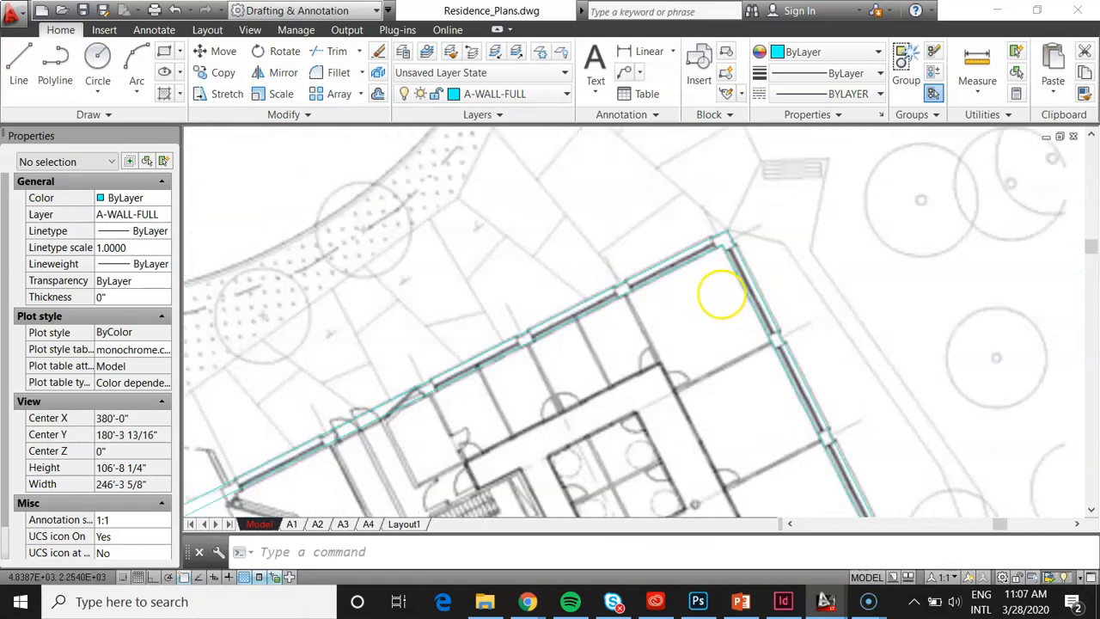
{"action": "middle_click_drag", "start_coordinate": [724, 286], "coordinate": [723, 310]}
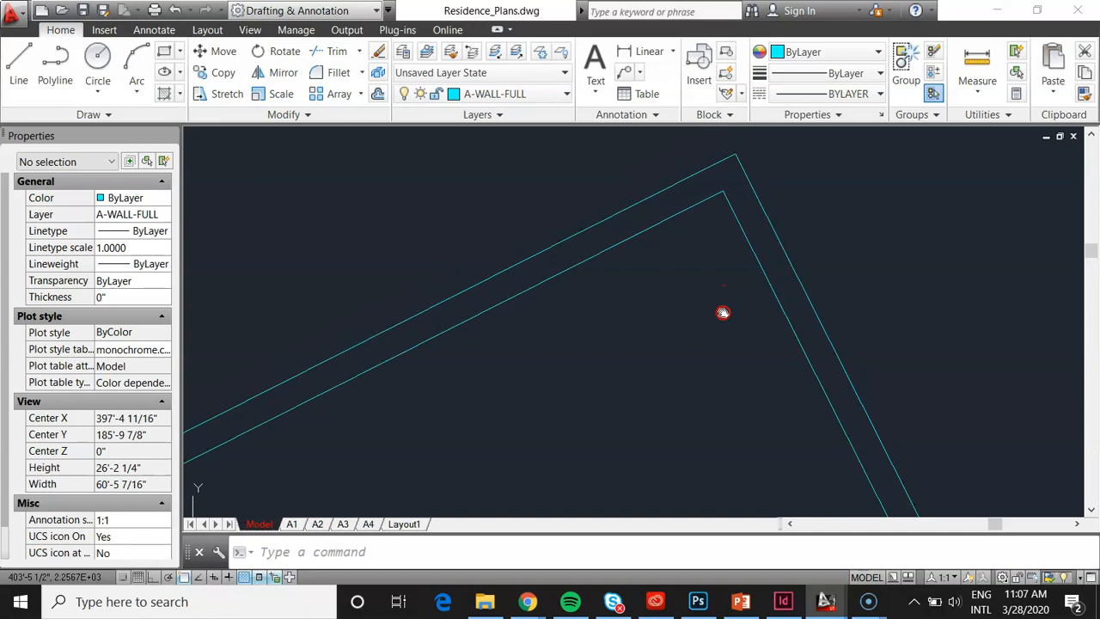
{"action": "scroll", "coordinate": [664, 265], "scroll_direction": "down", "scroll_amount": 10}
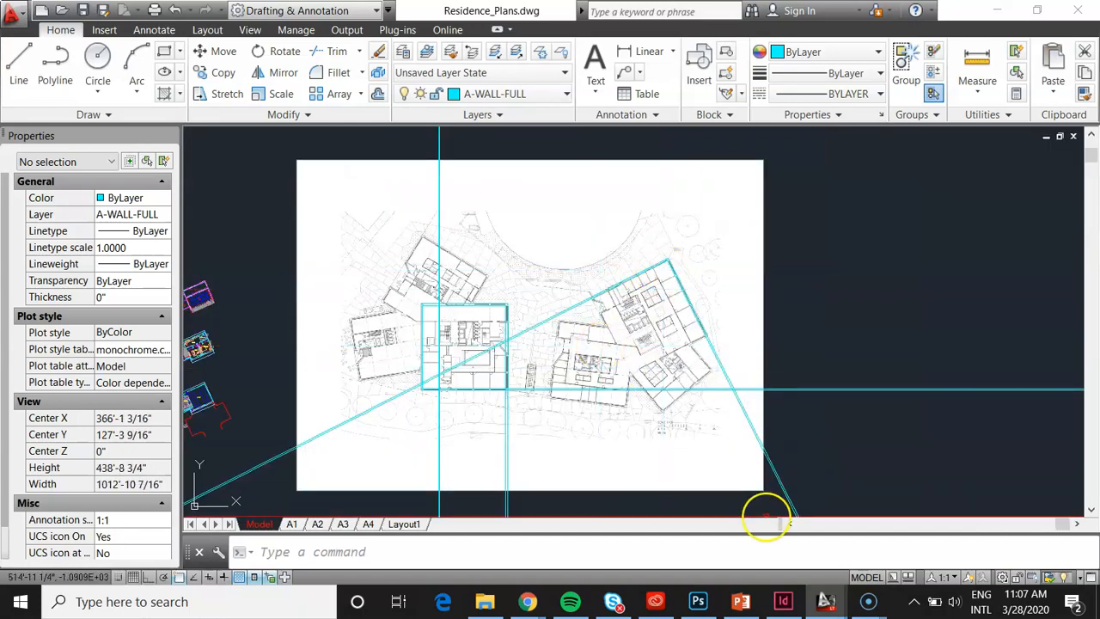
{"action": "left_click", "coordinate": [740, 601]}
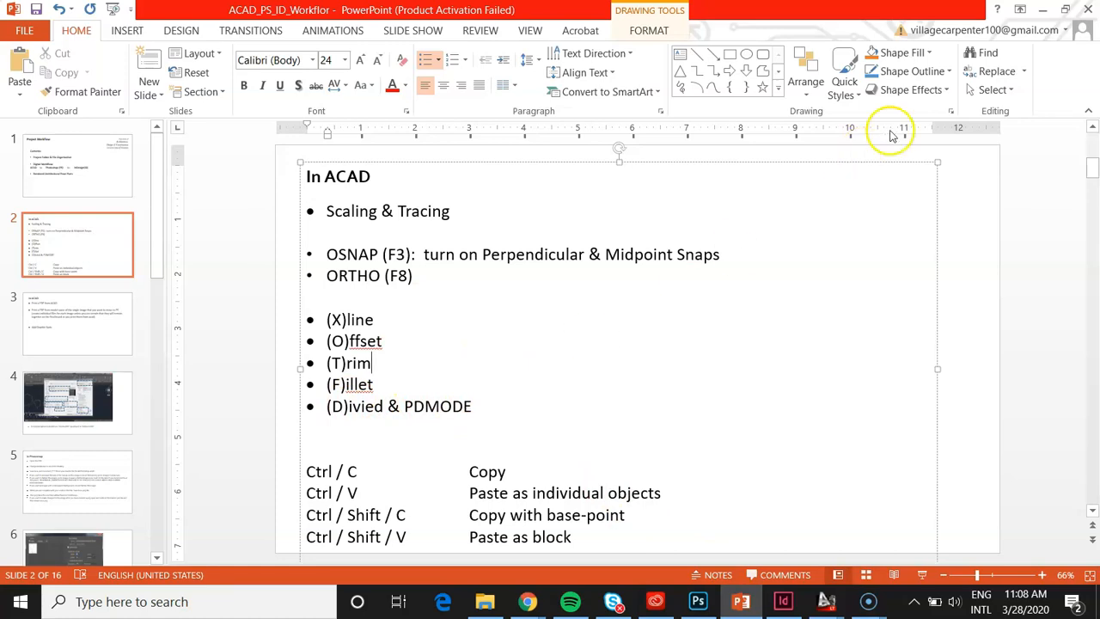
{"action": "key", "text": "alt+Tab"}
Examine the exterior walls of the left and middle buildings on the floor plan.
{"action": "scroll", "coordinate": [449, 325], "scroll_direction": "up", "scroll_amount": 2}
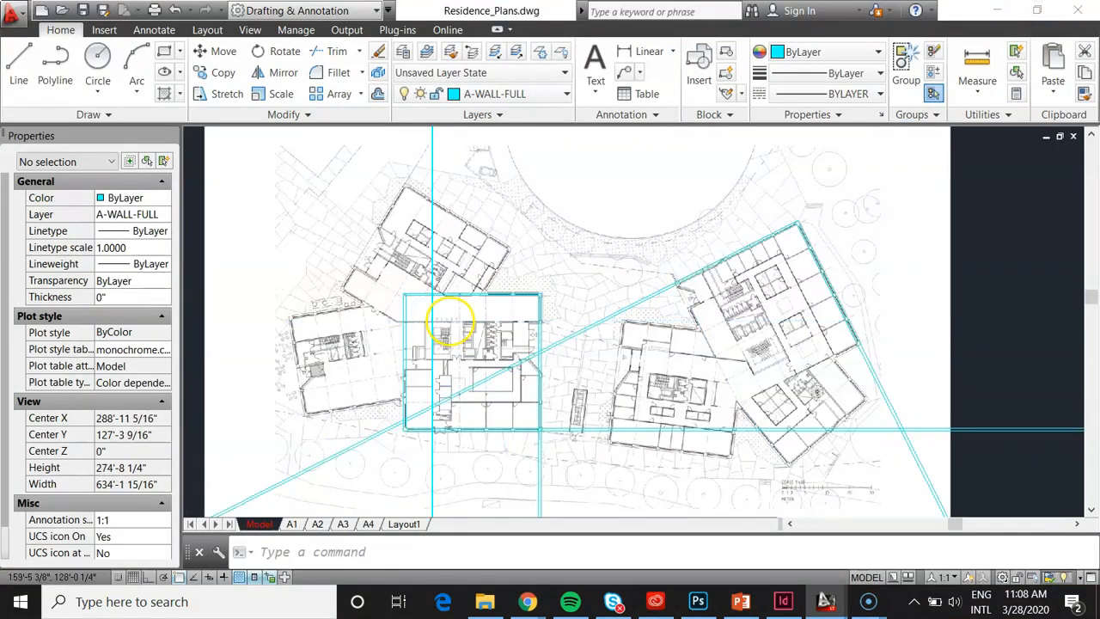
{"action": "scroll", "coordinate": [448, 325], "scroll_direction": "up", "scroll_amount": 1}
{"action": "scroll", "coordinate": [446, 325], "scroll_direction": "down", "scroll_amount": 1}
{"action": "scroll", "coordinate": [305, 411], "scroll_direction": "up", "scroll_amount": 2}
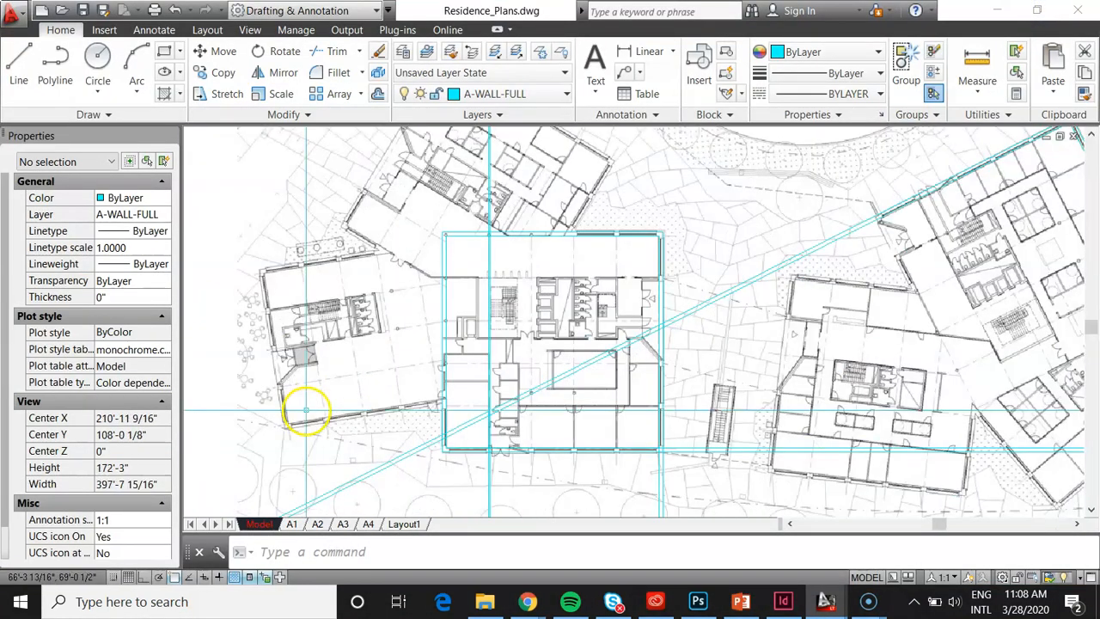
{"action": "scroll", "coordinate": [305, 411], "scroll_direction": "up", "scroll_amount": 3}
{"action": "scroll", "coordinate": [277, 475], "scroll_direction": "up", "scroll_amount": 3}
{"action": "scroll", "coordinate": [405, 338], "scroll_direction": "down", "scroll_amount": 5}
{"action": "scroll", "coordinate": [651, 413], "scroll_direction": "down", "scroll_amount": 2}
{"action": "scroll", "coordinate": [726, 258], "scroll_direction": "up", "scroll_amount": 4}
Draw a horizontal line with Ortho on in the empty space to the right of the floor plan image.
{"action": "scroll", "coordinate": [473, 280], "scroll_direction": "down", "scroll_amount": 9}
{"action": "scroll", "coordinate": [753, 275], "scroll_direction": "up", "scroll_amount": 2}
{"action": "scroll", "coordinate": [609, 295], "scroll_direction": "up", "scroll_amount": 6}
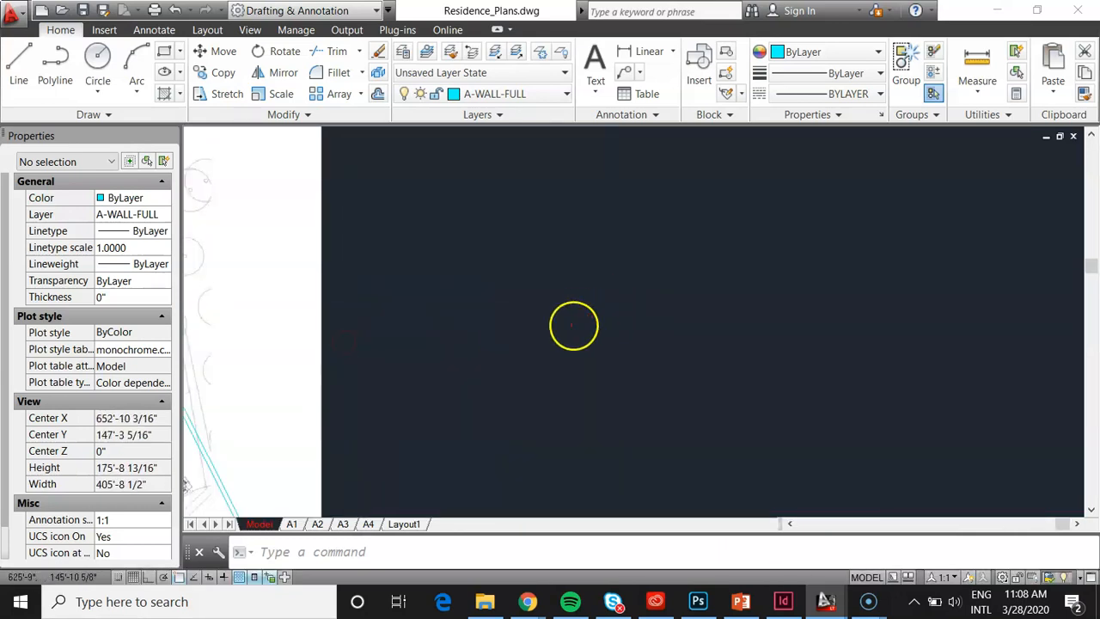
{"action": "scroll", "coordinate": [727, 321], "scroll_direction": "down", "scroll_amount": 2}
{"action": "scroll", "coordinate": [452, 461], "scroll_direction": "up", "scroll_amount": 4}
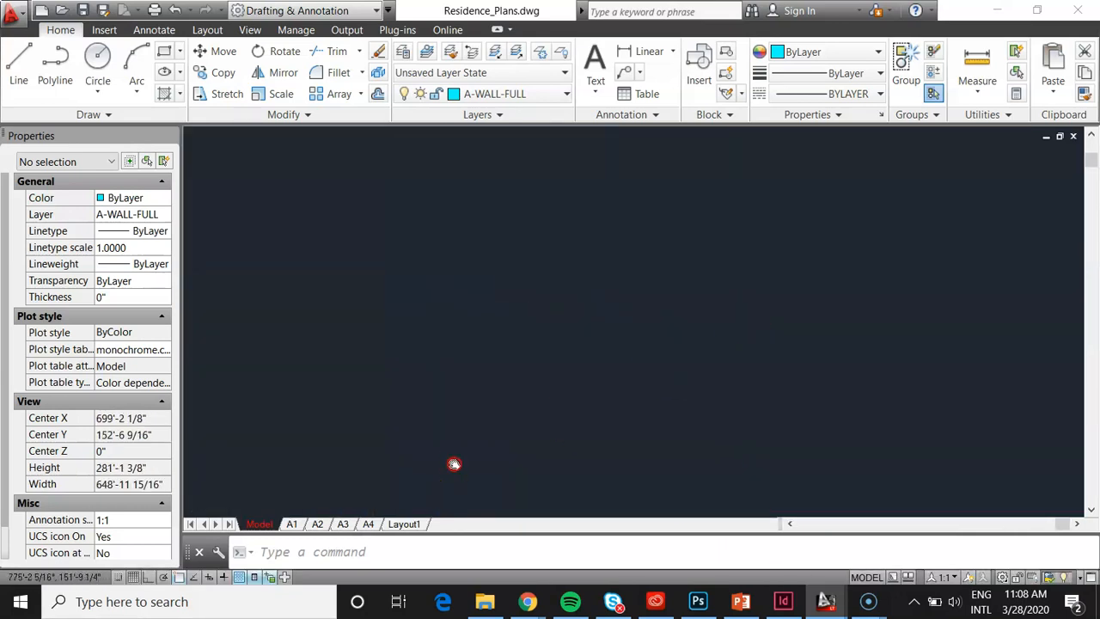
{"action": "type", "text": "l"}
{"action": "key", "text": "Return"}
{"action": "left_click", "coordinate": [471, 339]}
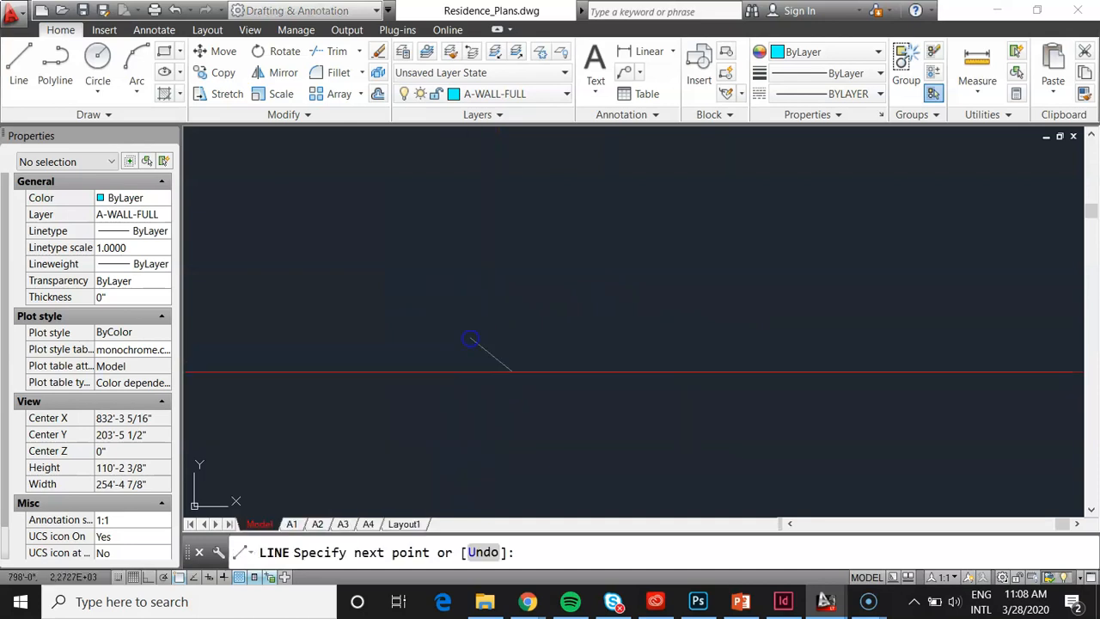
{"action": "left_click", "coordinate": [146, 579]}
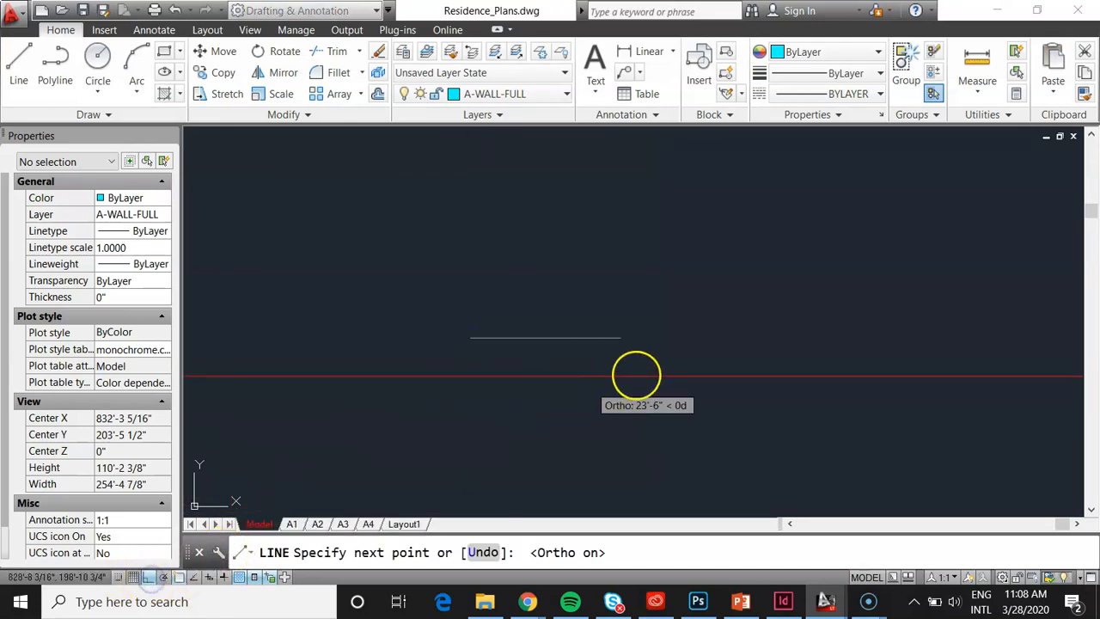
{"action": "left_click", "coordinate": [926, 364]}
{"action": "key", "text": "Return"}
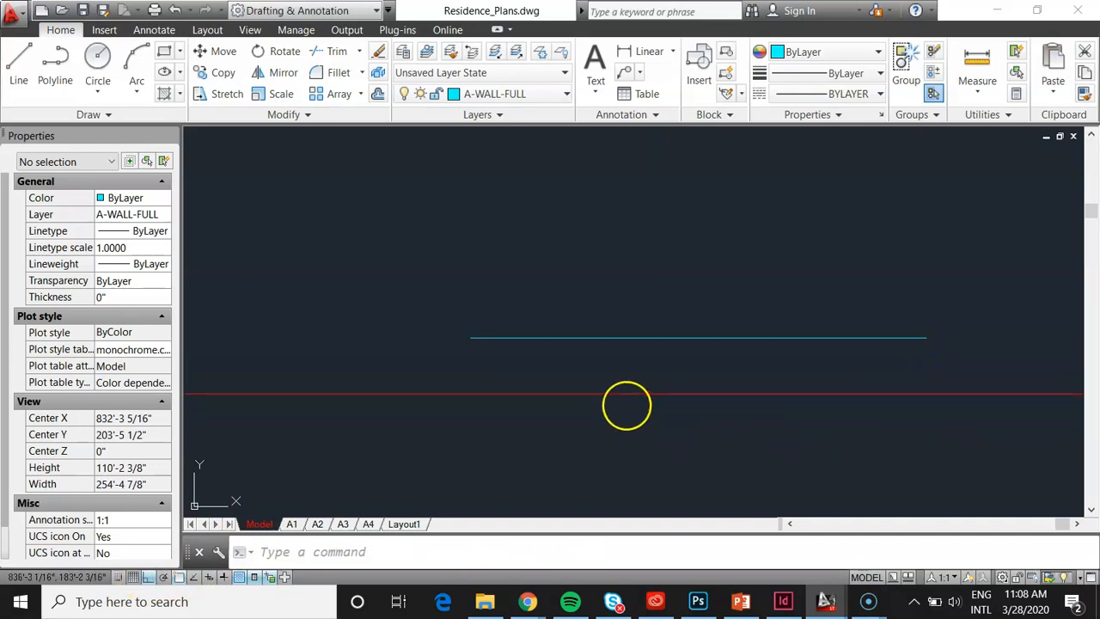
Compare the separate horizontal line with the traced building walls on the floor plan.
{"action": "scroll", "coordinate": [805, 386], "scroll_direction": "up", "scroll_amount": 2}
{"action": "middle_click_drag", "start_coordinate": [805, 386], "coordinate": [729, 422]}
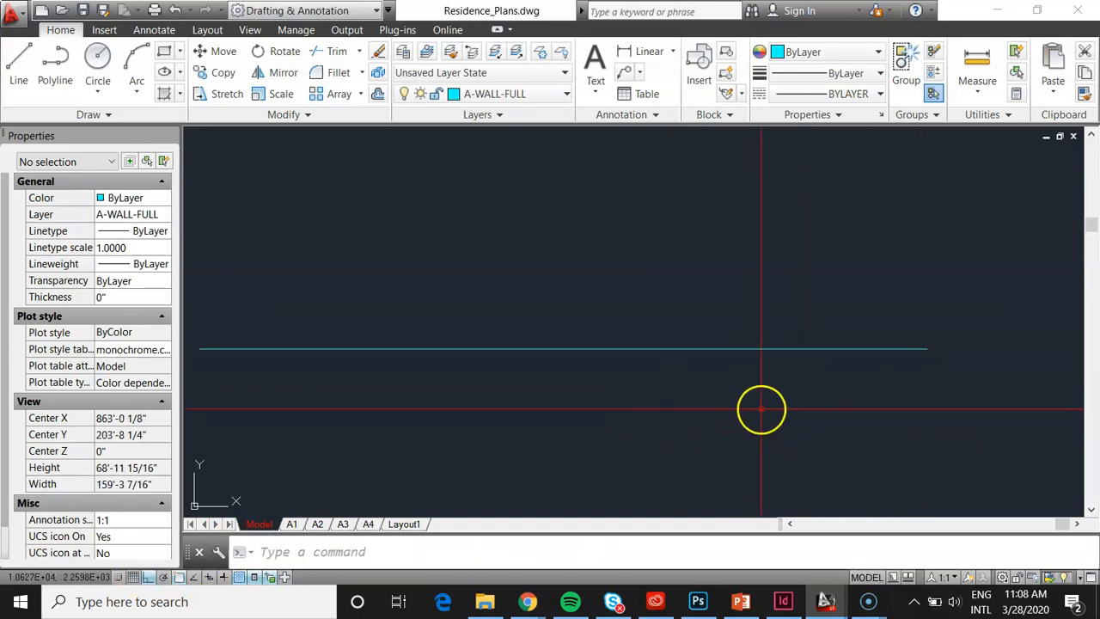
{"action": "scroll", "coordinate": [761, 404], "scroll_direction": "down", "scroll_amount": 2}
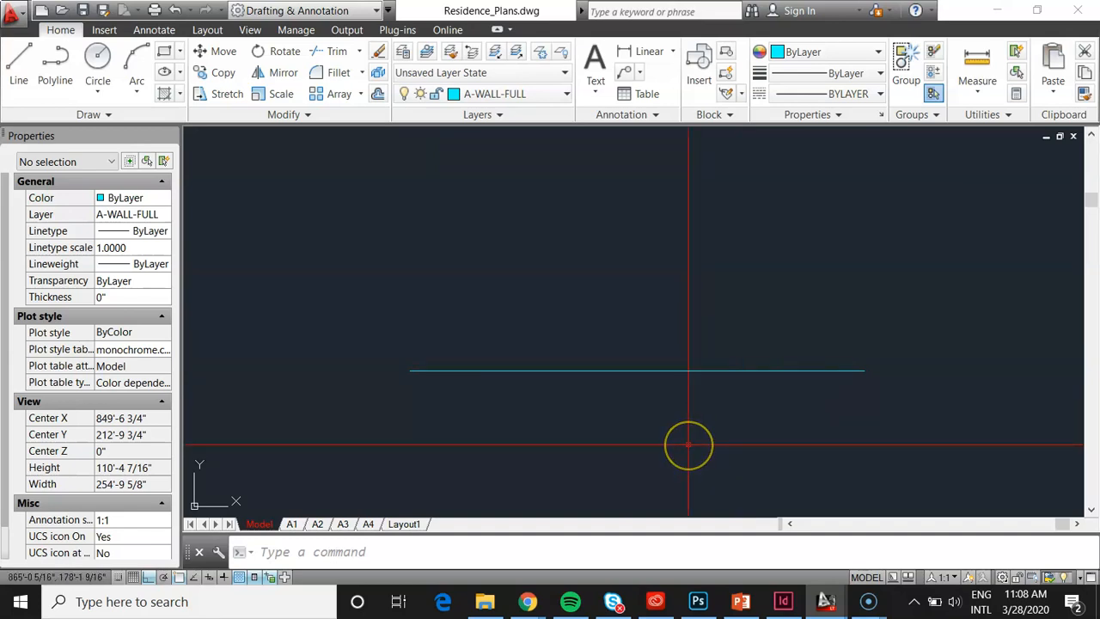
{"action": "scroll", "coordinate": [839, 325], "scroll_direction": "down", "scroll_amount": 5}
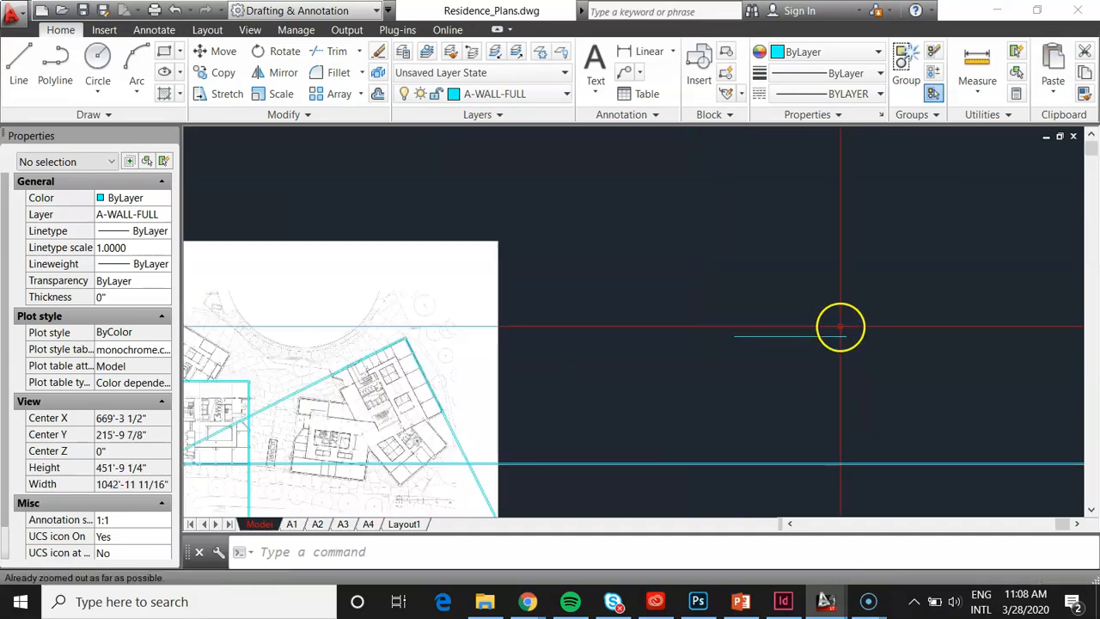
{"action": "scroll", "coordinate": [328, 457], "scroll_direction": "up", "scroll_amount": 1}
{"action": "scroll", "coordinate": [748, 321], "scroll_direction": "down", "scroll_amount": 2}
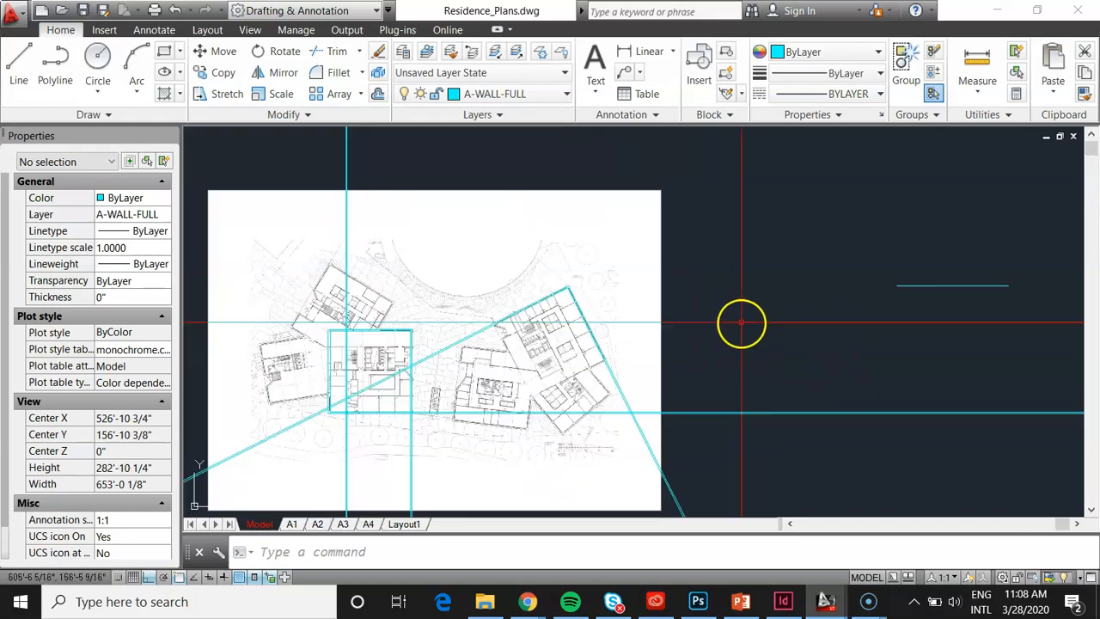
{"action": "scroll", "coordinate": [511, 359], "scroll_direction": "up", "scroll_amount": 3}
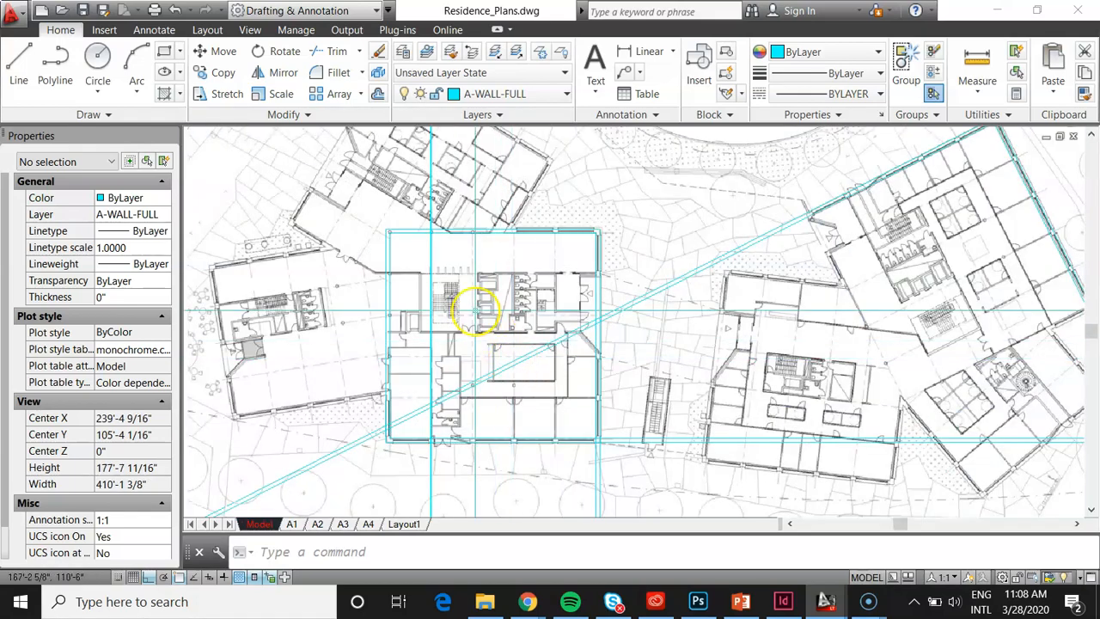
{"action": "scroll", "coordinate": [270, 332], "scroll_direction": "down", "scroll_amount": 3}
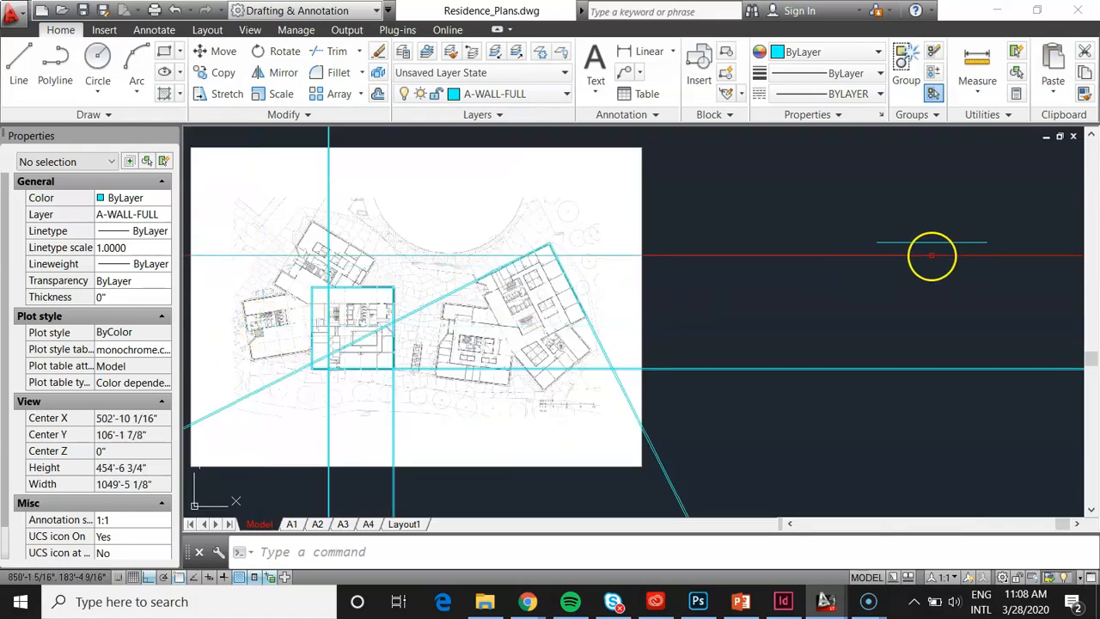
{"action": "scroll", "coordinate": [1007, 253], "scroll_direction": "up", "scroll_amount": 5}
{"action": "scroll", "coordinate": [700, 221], "scroll_direction": "up", "scroll_amount": 1}
{"action": "scroll", "coordinate": [793, 297], "scroll_direction": "down", "scroll_amount": 4}
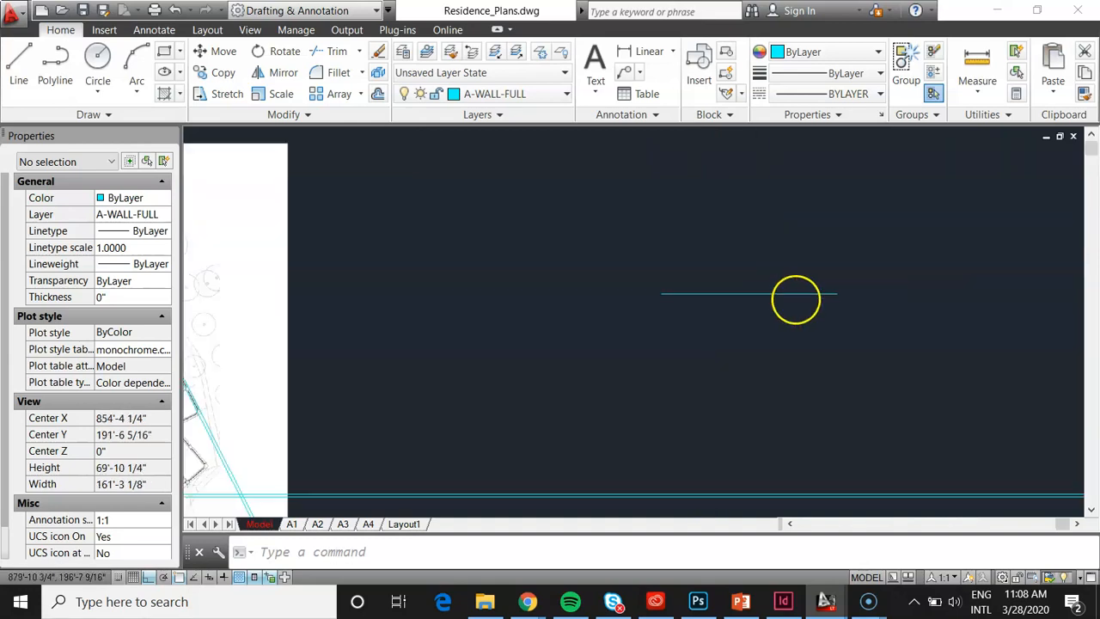
{"action": "scroll", "coordinate": [800, 300], "scroll_direction": "up", "scroll_amount": 3}
{"action": "scroll", "coordinate": [687, 308], "scroll_direction": "up", "scroll_amount": 2}
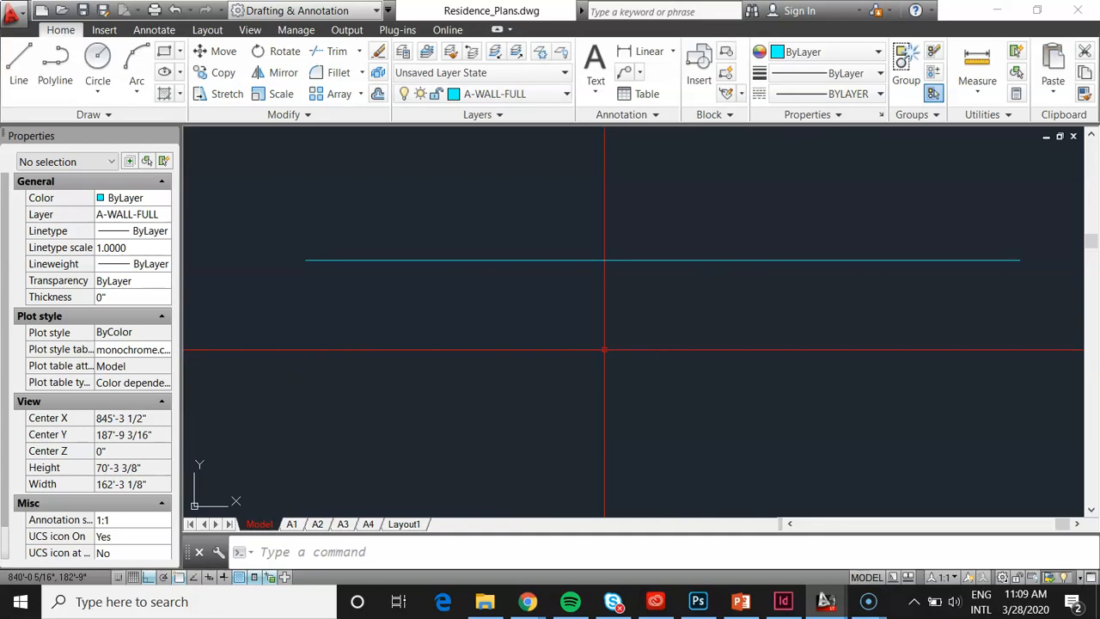
{"action": "scroll", "coordinate": [705, 340], "scroll_direction": "down", "scroll_amount": 8}
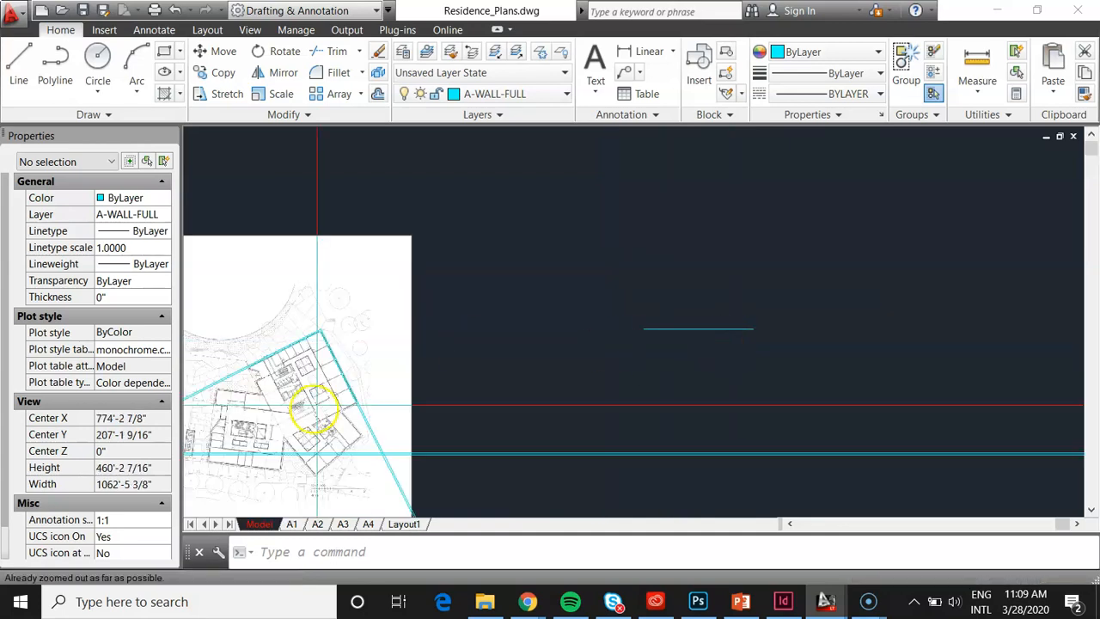
Check the Divide & PDMODE entry on the In ACAD slide in PowerPoint before returning to the horizontal line in the drawing.
{"action": "scroll", "coordinate": [710, 330], "scroll_direction": "up", "scroll_amount": 8}
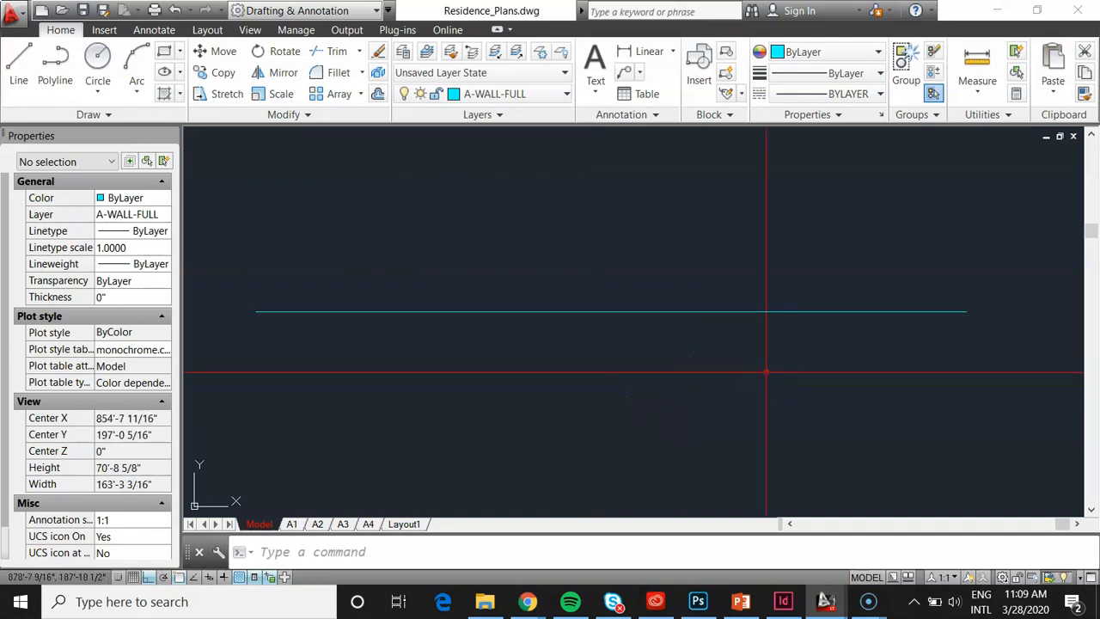
{"action": "left_click", "coordinate": [740, 601]}
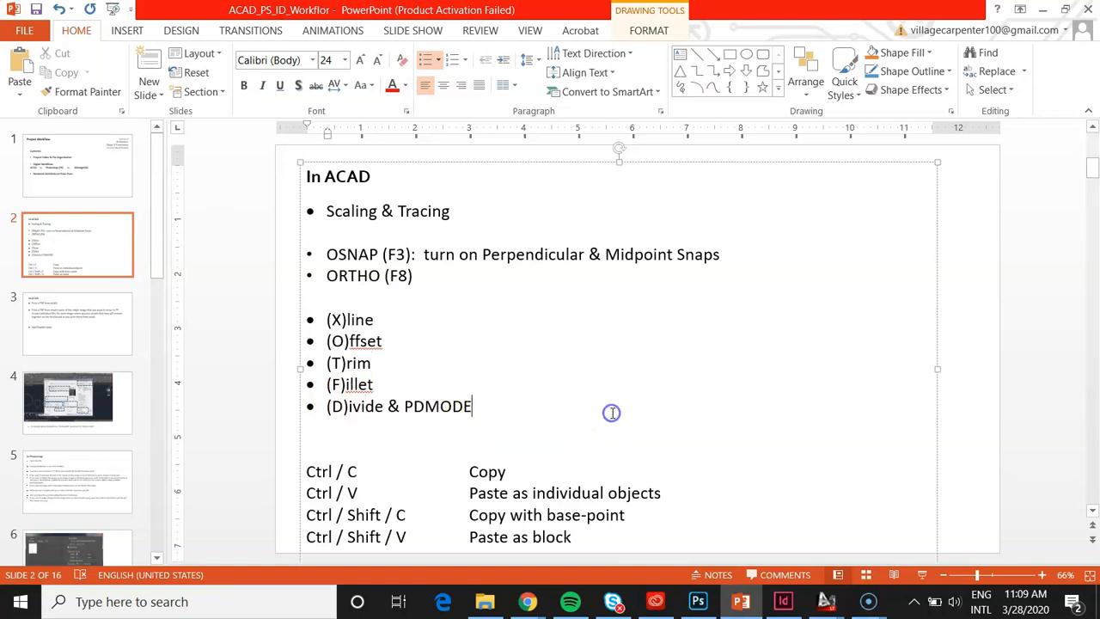
{"action": "left_click", "coordinate": [1042, 10]}
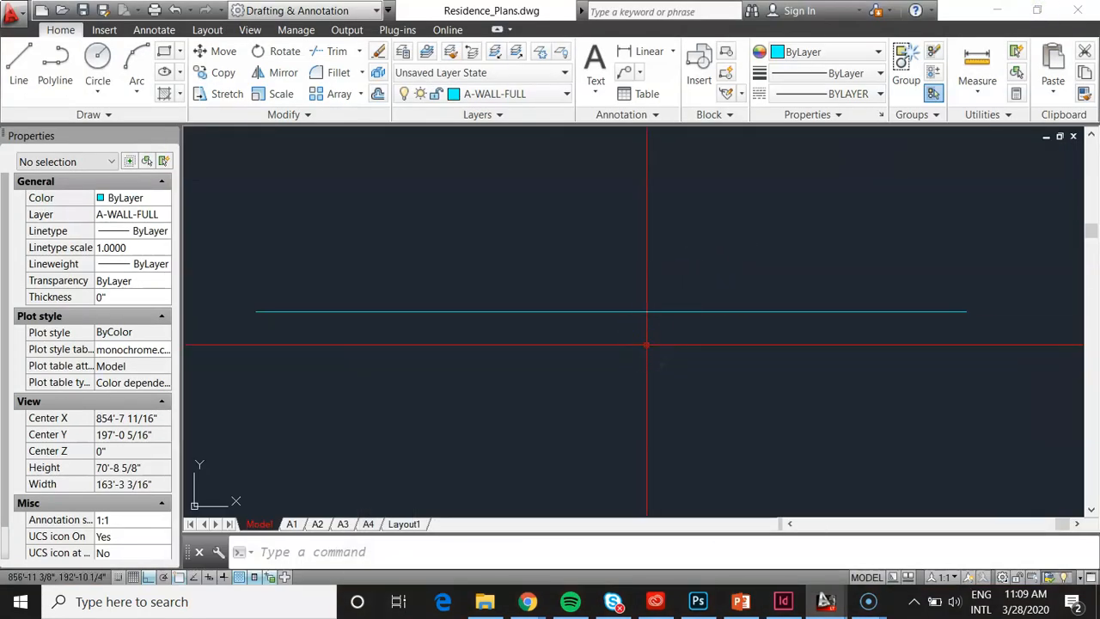
{"action": "type", "text": "pdmode"}
{"action": "key", "text": "Return"}
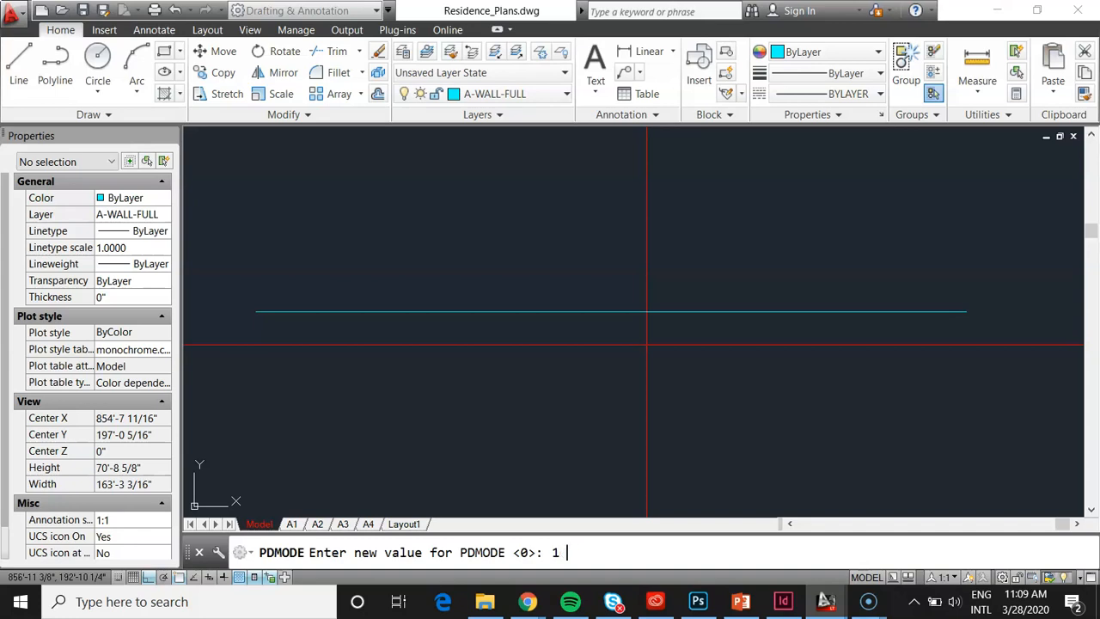
{"action": "key", "text": "Escape"}
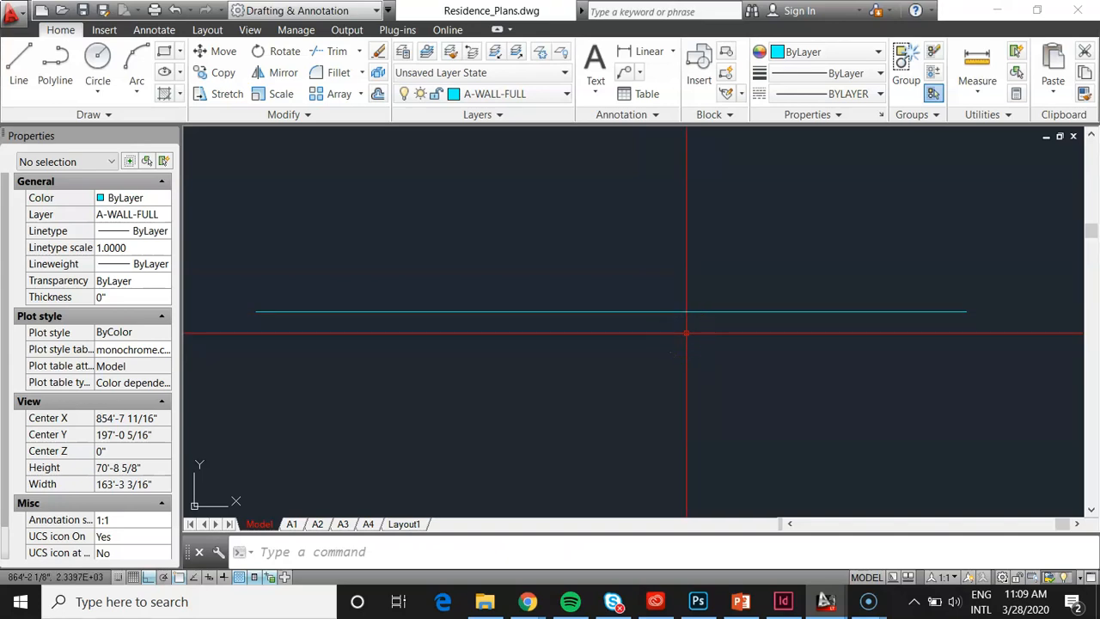
Divide the separate horizontal line into 3 equal segments with the Divide command.
{"action": "type", "text": "div"}
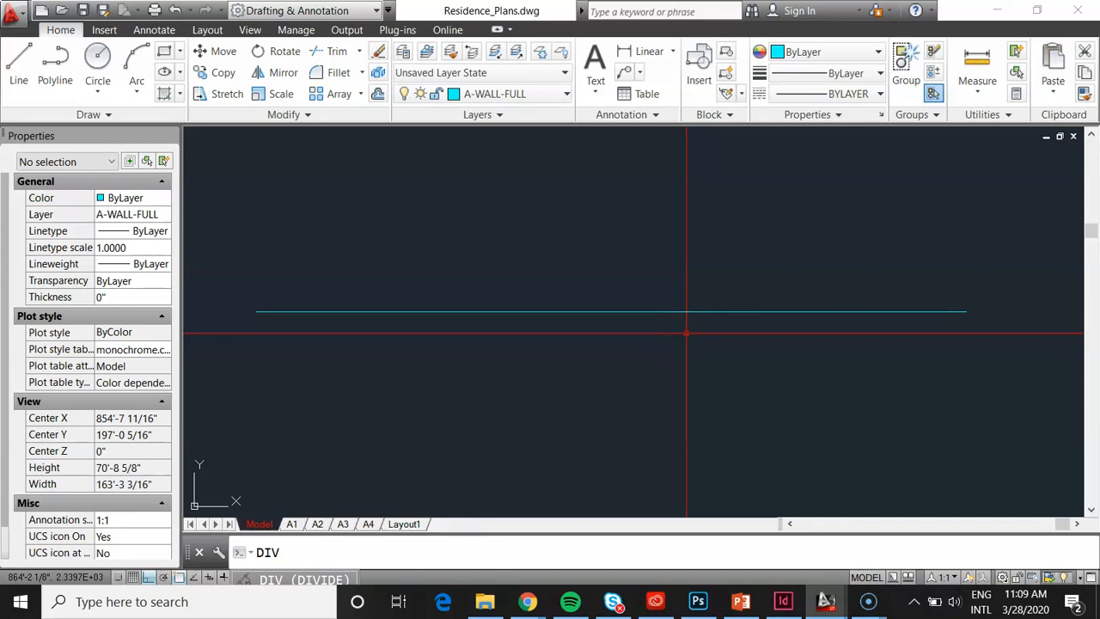
{"action": "key", "text": "Return"}
{"action": "left_click", "coordinate": [684, 311]}
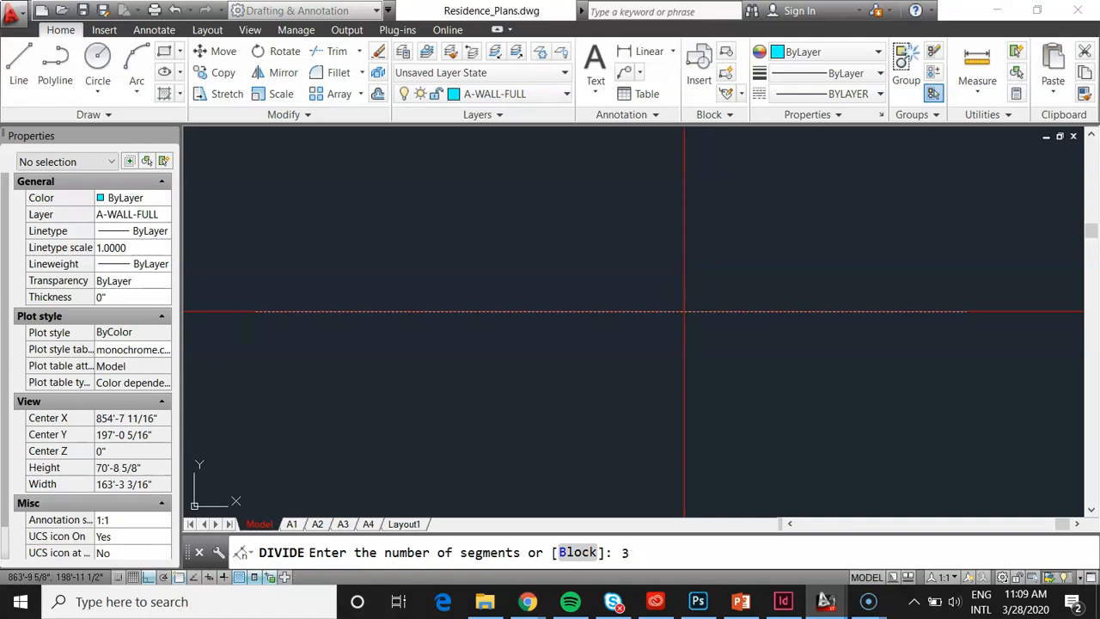
{"action": "type", "text": "3"}
{"action": "key", "text": "Return"}
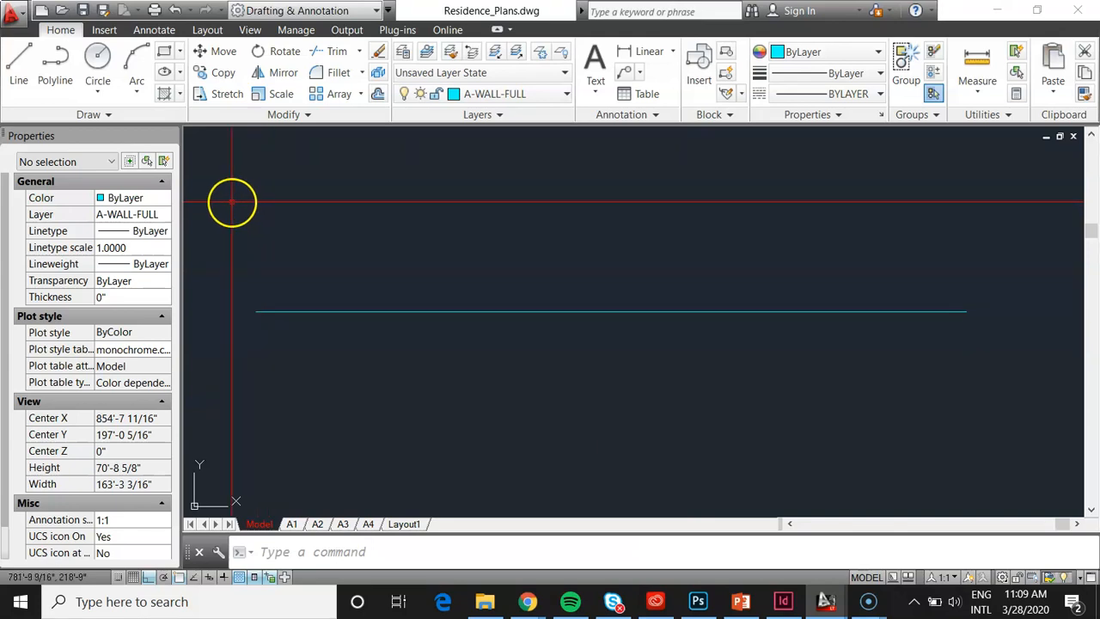
Inspect the division points on the horizontal line by window-selecting them, and check the Node option among the object snaps.
{"action": "left_click", "coordinate": [292, 208]}
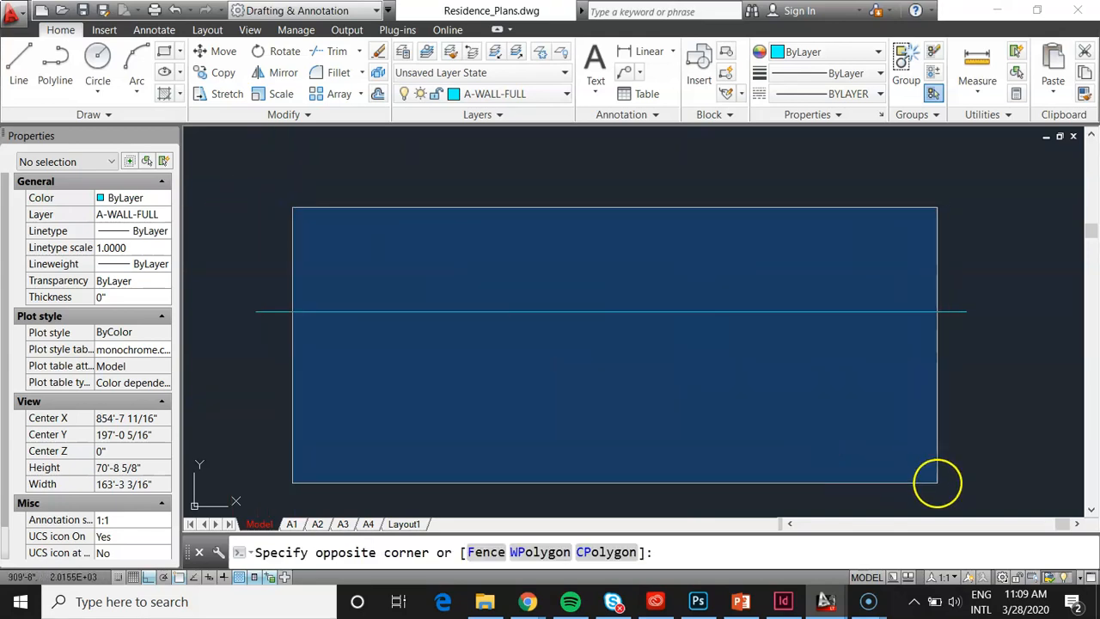
{"action": "left_click", "coordinate": [937, 483]}
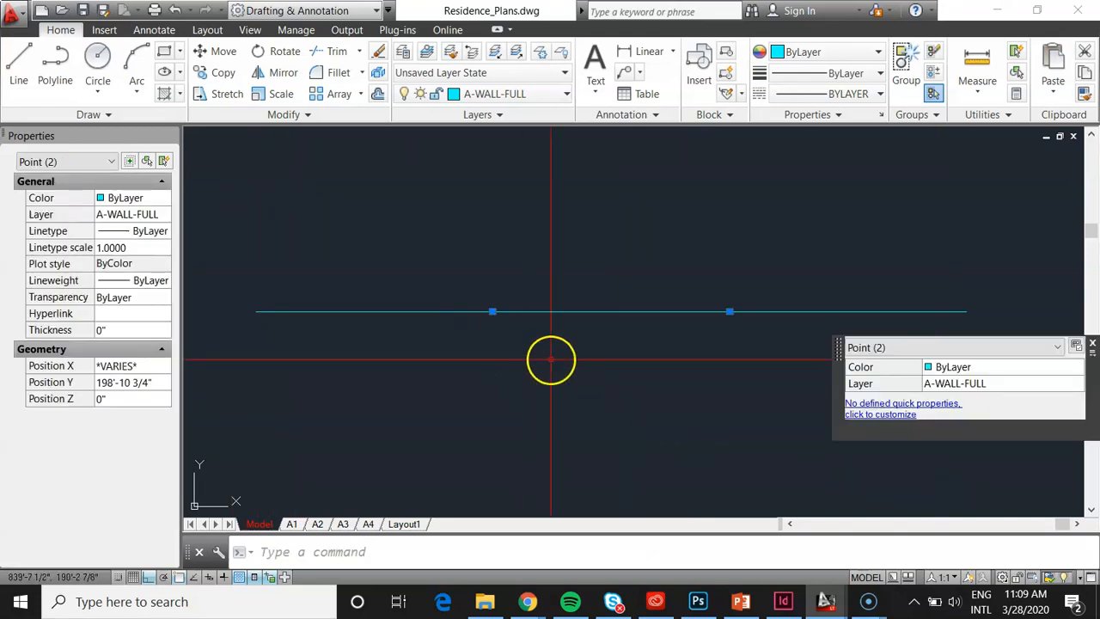
{"action": "left_click", "coordinate": [76, 163]}
{"action": "left_click", "coordinate": [76, 165]}
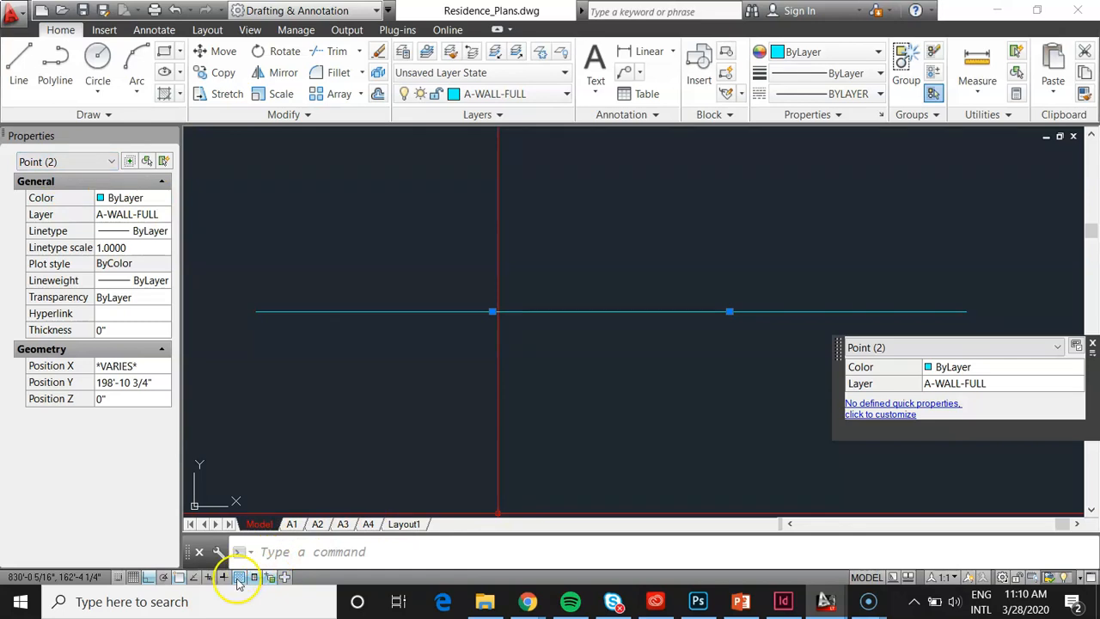
{"action": "left_click", "coordinate": [182, 577]}
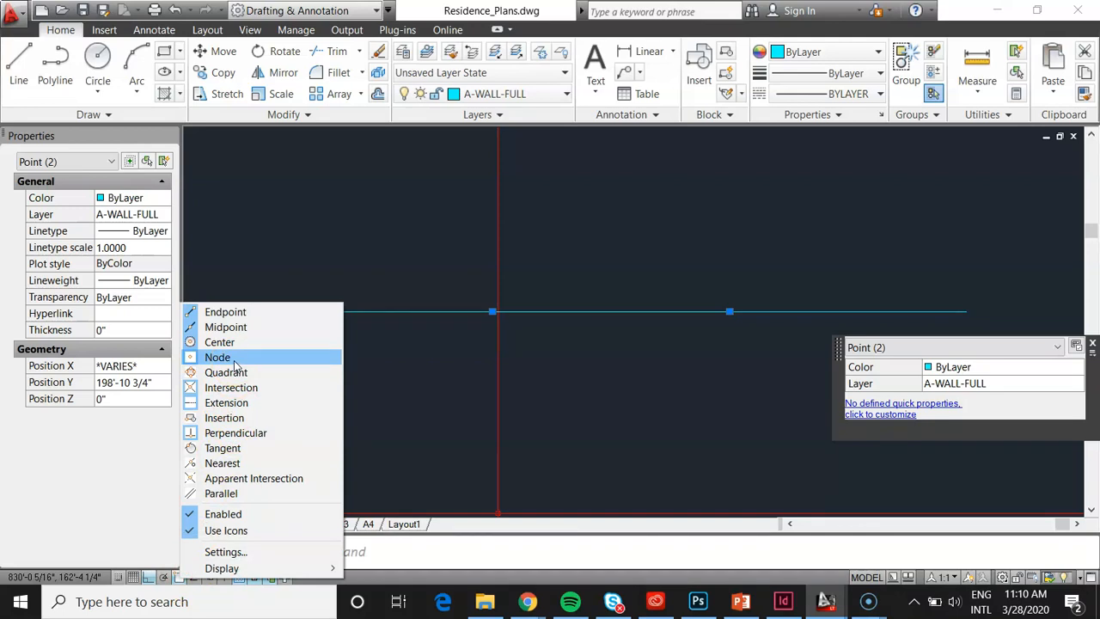
{"action": "left_click", "coordinate": [350, 246]}
{"action": "key", "text": "Escape"}
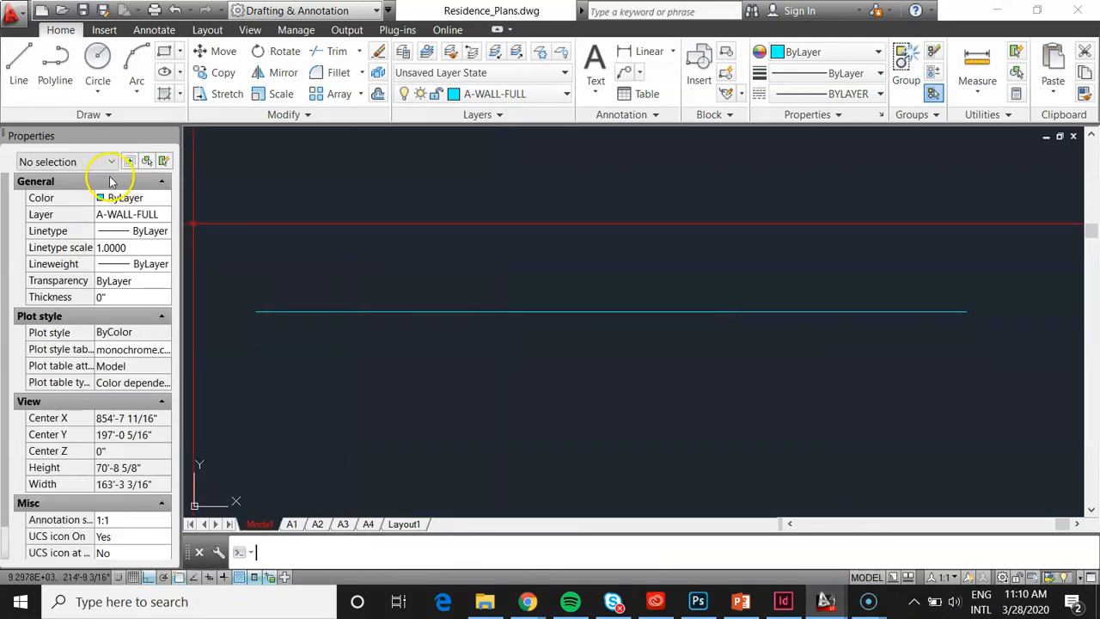
{"action": "left_click", "coordinate": [407, 236]}
{"action": "left_click", "coordinate": [862, 390]}
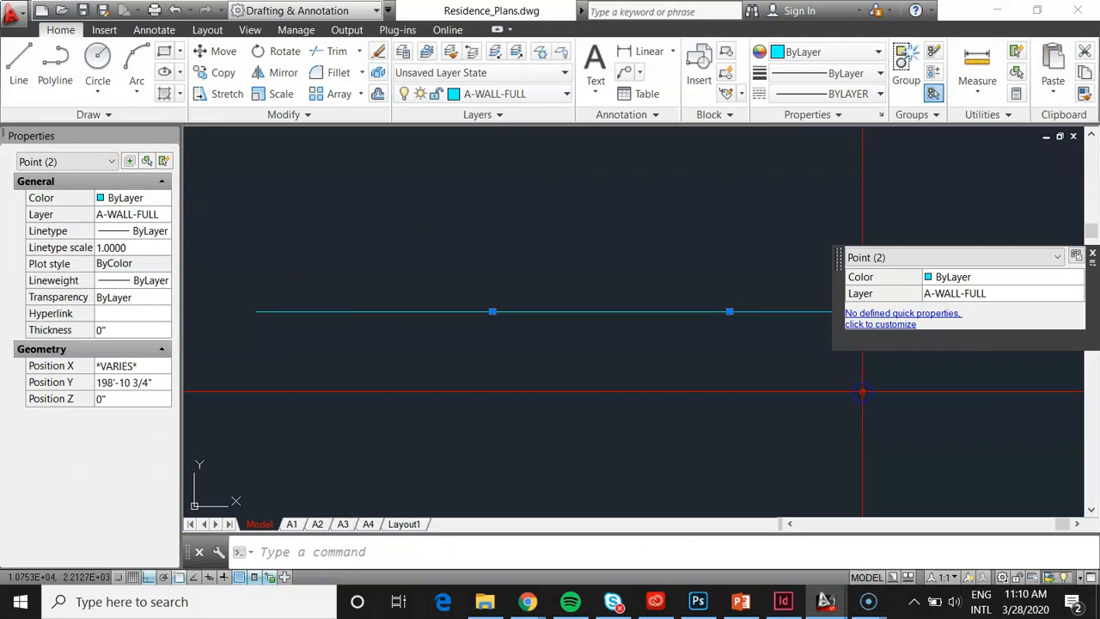
{"action": "key", "text": "Escape"}
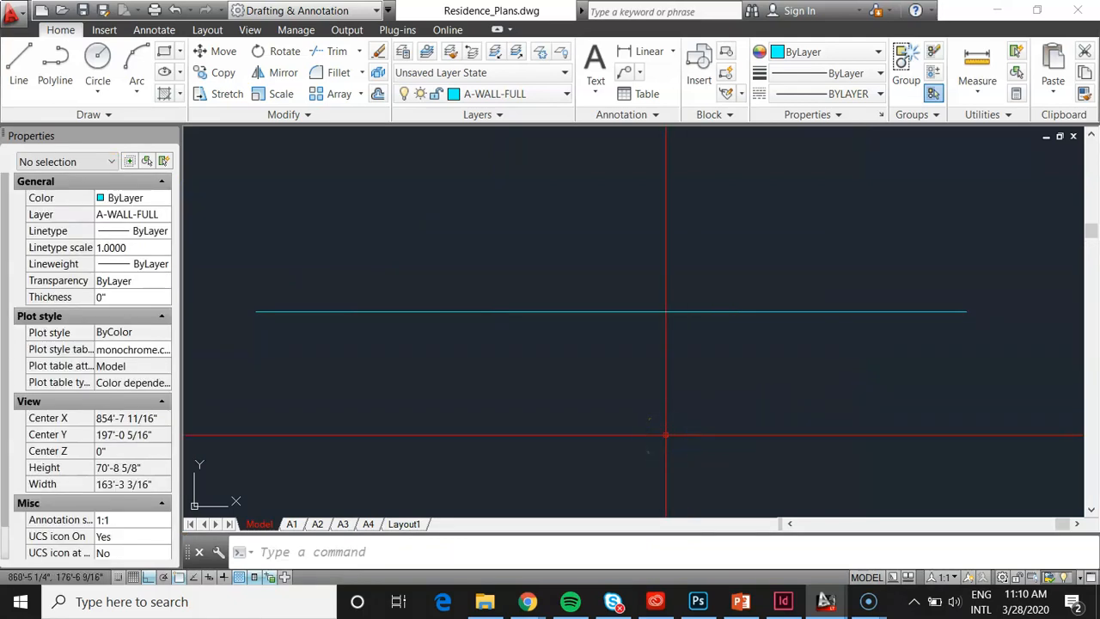
Set the point display mode PDMODE to 100.
{"action": "type", "text": "pdmode"}
{"action": "key", "text": "Return"}
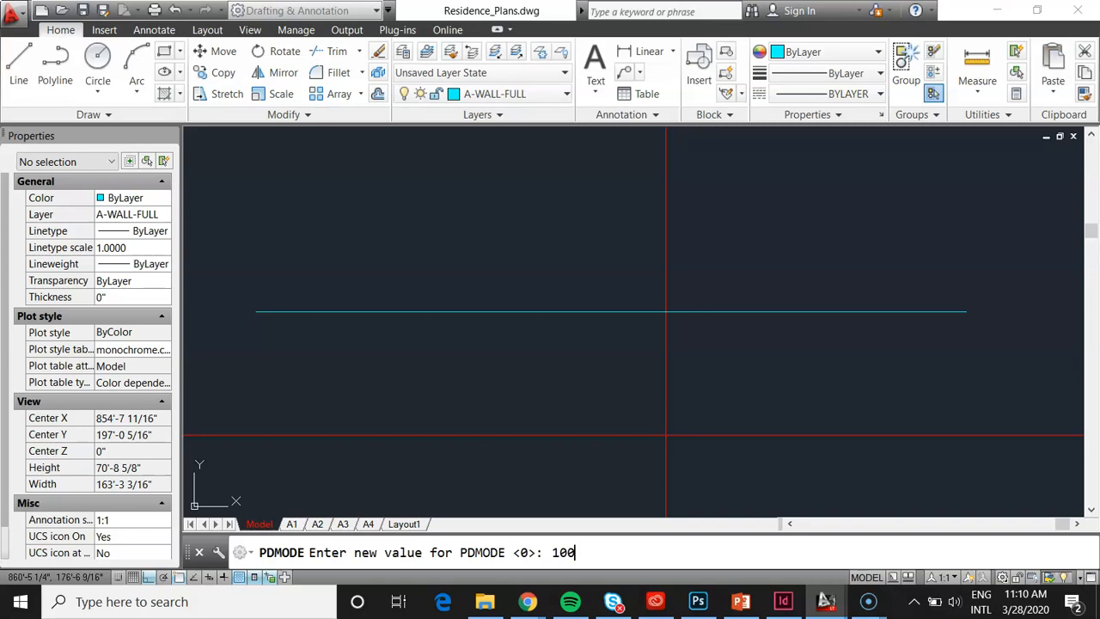
{"action": "key", "text": "Return"}
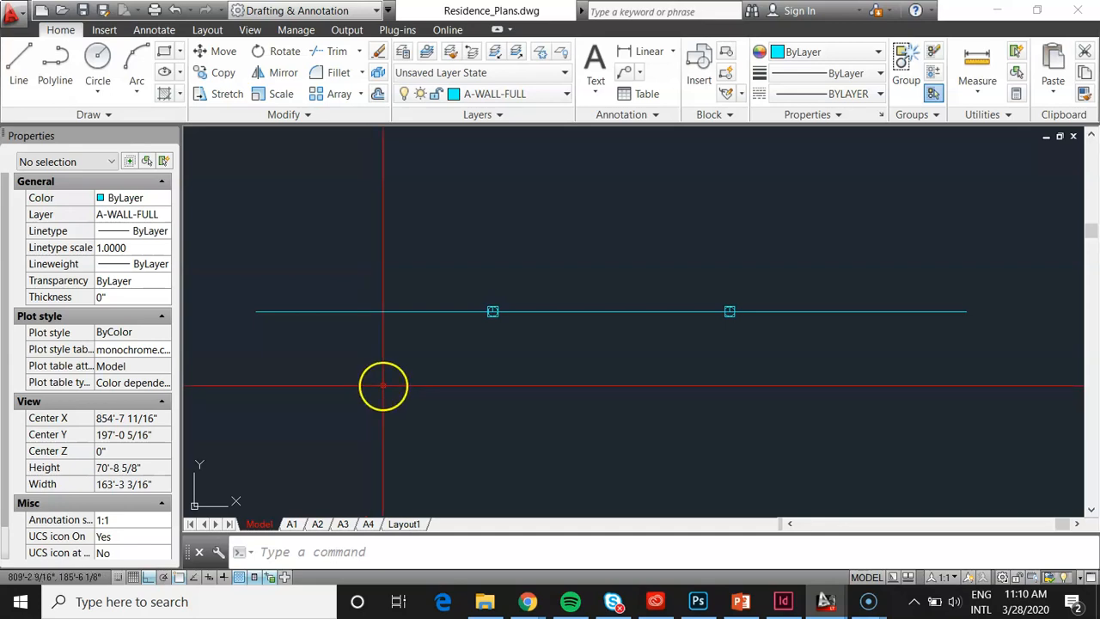
Draw a 12' vertical line in the empty space beyond the divided horizontal line.
{"action": "scroll", "coordinate": [387, 429], "scroll_direction": "down", "scroll_amount": 5}
{"action": "scroll", "coordinate": [507, 336], "scroll_direction": "up", "scroll_amount": 2}
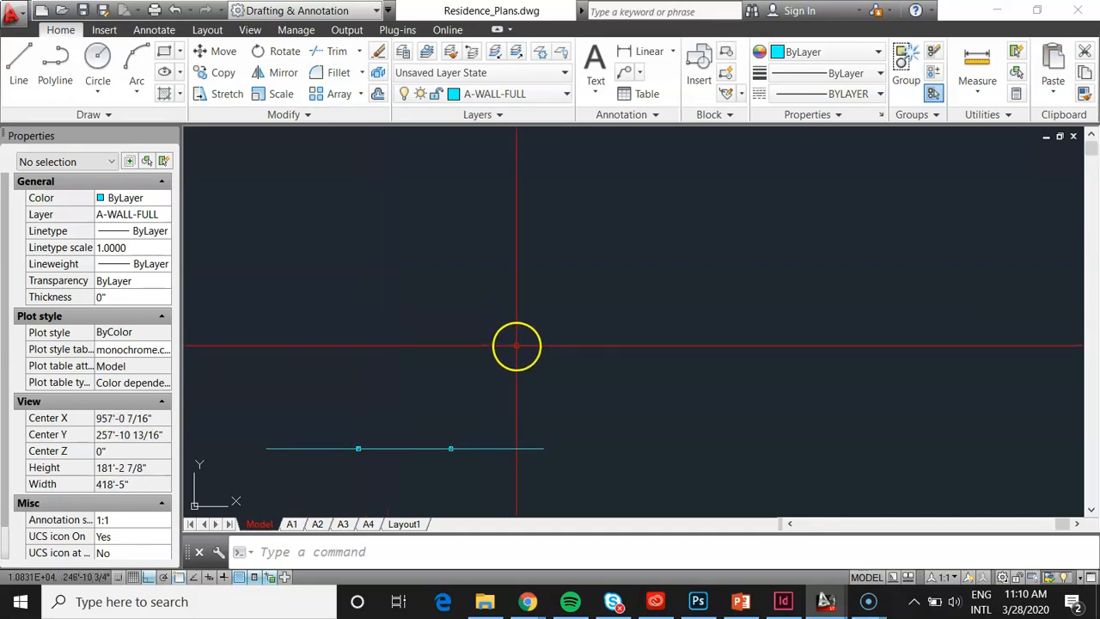
{"action": "type", "text": "l"}
{"action": "key", "text": "Return"}
{"action": "left_click", "coordinate": [632, 396]}
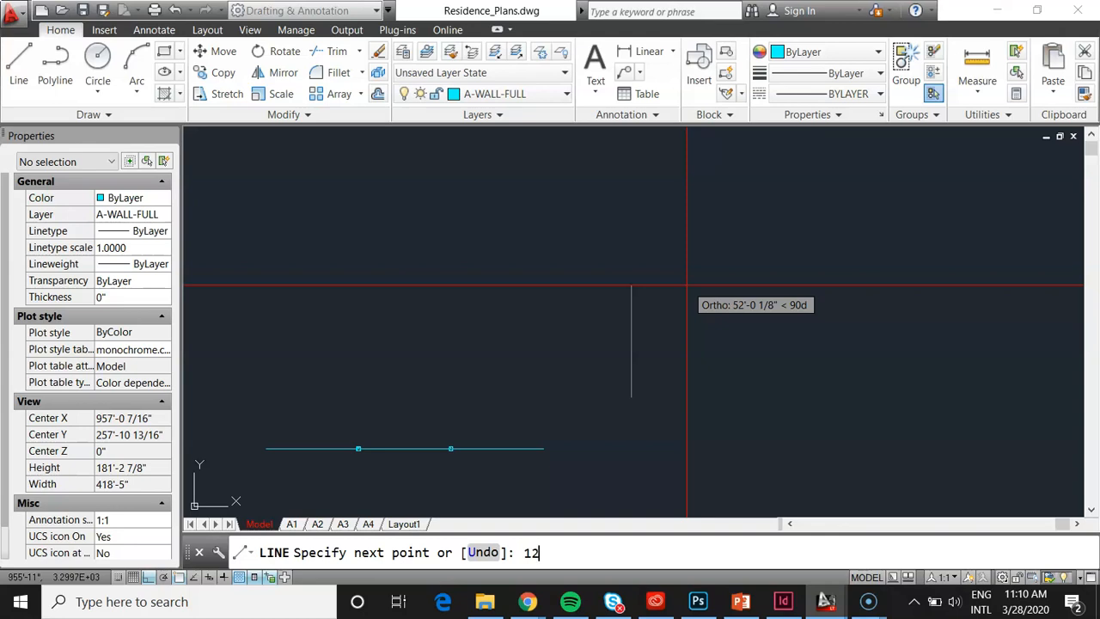
{"action": "key", "text": "Escape"}
Check the vertical line's length from end to end with a linear dimension preview.
{"action": "scroll", "coordinate": [614, 405], "scroll_direction": "up", "scroll_amount": 6}
{"action": "middle_click_drag", "start_coordinate": [668, 364], "coordinate": [702, 265]}
{"action": "scroll", "coordinate": [695, 282], "scroll_direction": "up", "scroll_amount": 3}
{"action": "type", "text": "dli"}
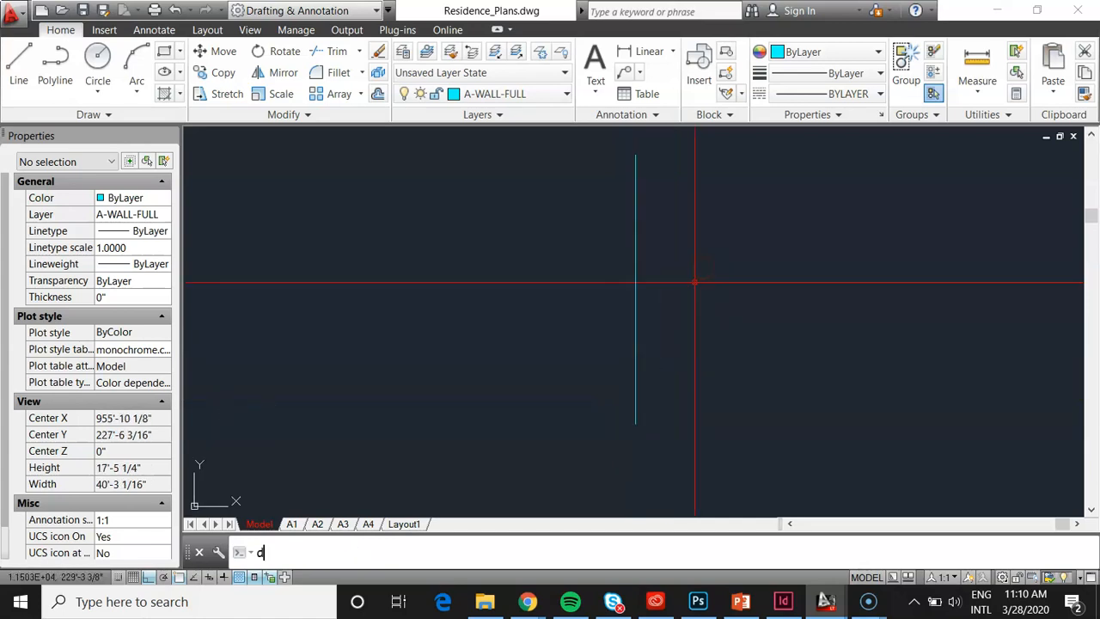
{"action": "key", "text": "Return"}
{"action": "left_click", "coordinate": [637, 162]}
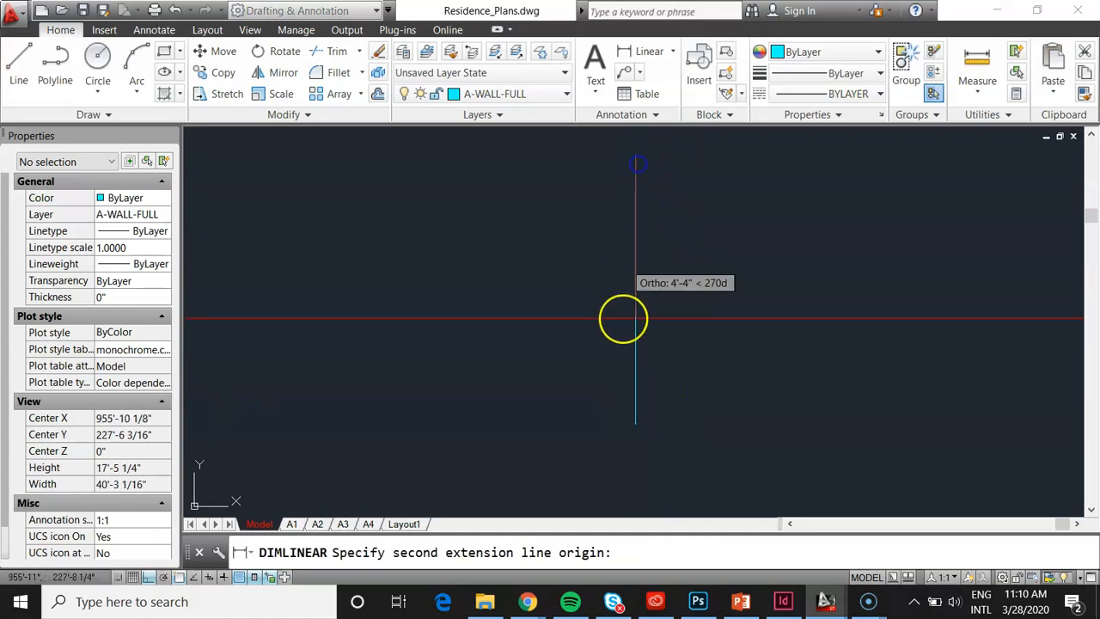
{"action": "left_click", "coordinate": [636, 422]}
{"action": "key", "text": "Escape"}
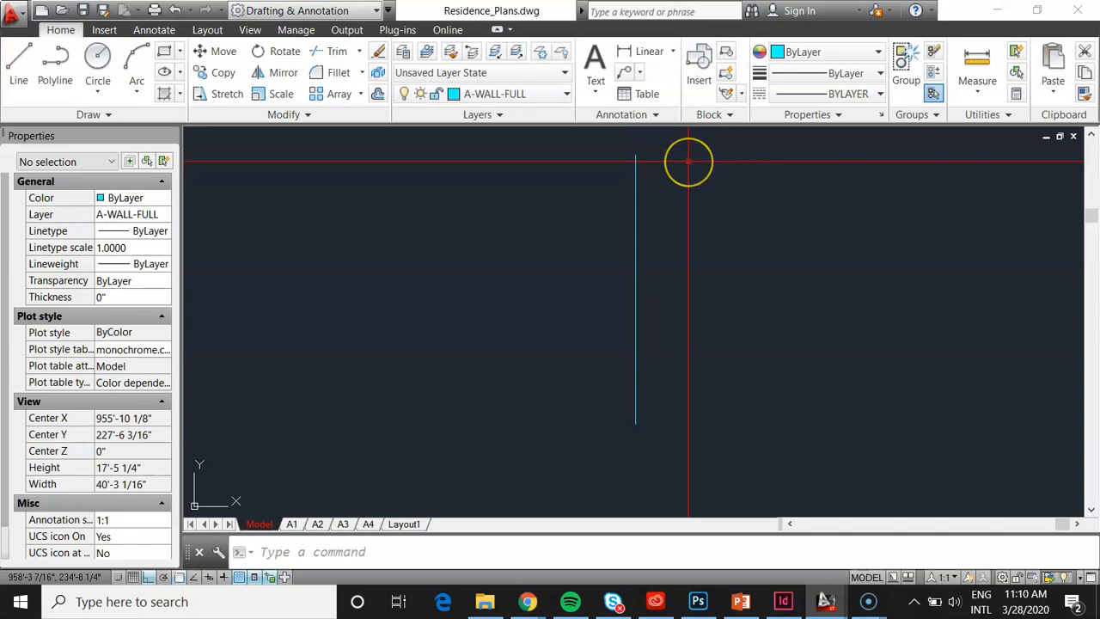
Search Windows for the Calculator app and open it.
{"action": "left_click", "coordinate": [248, 606]}
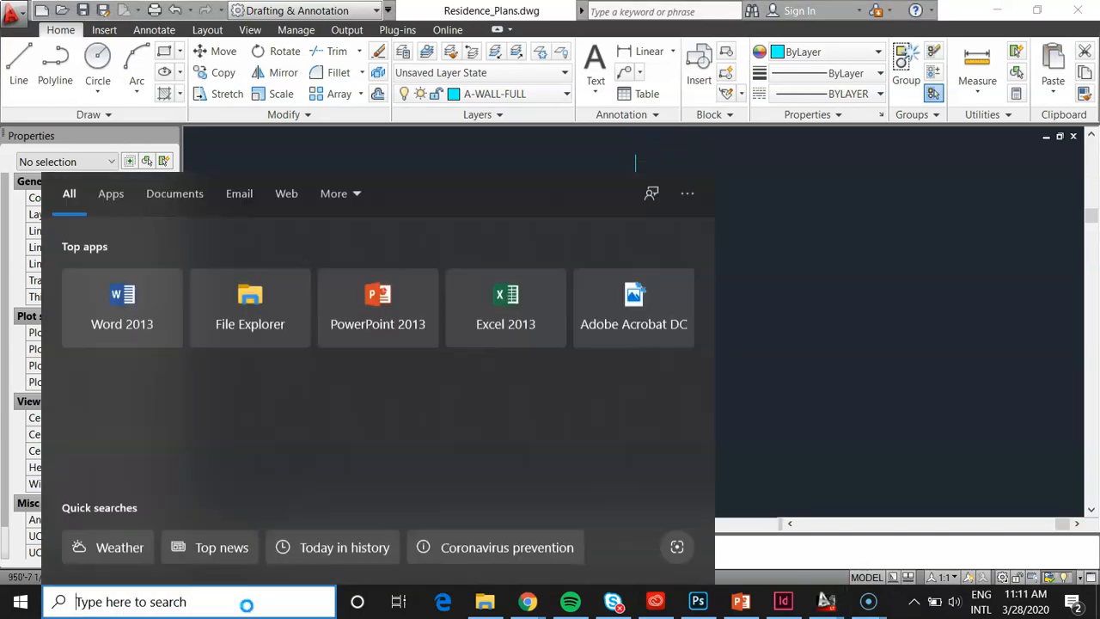
{"action": "type", "text": "ca"}
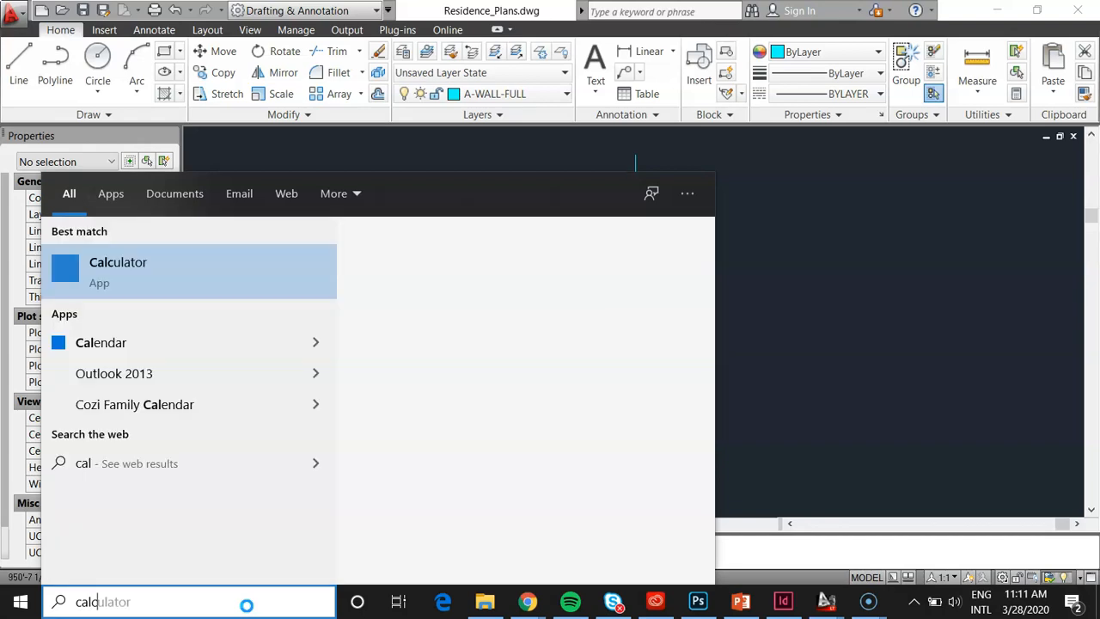
{"action": "type", "text": "l"}
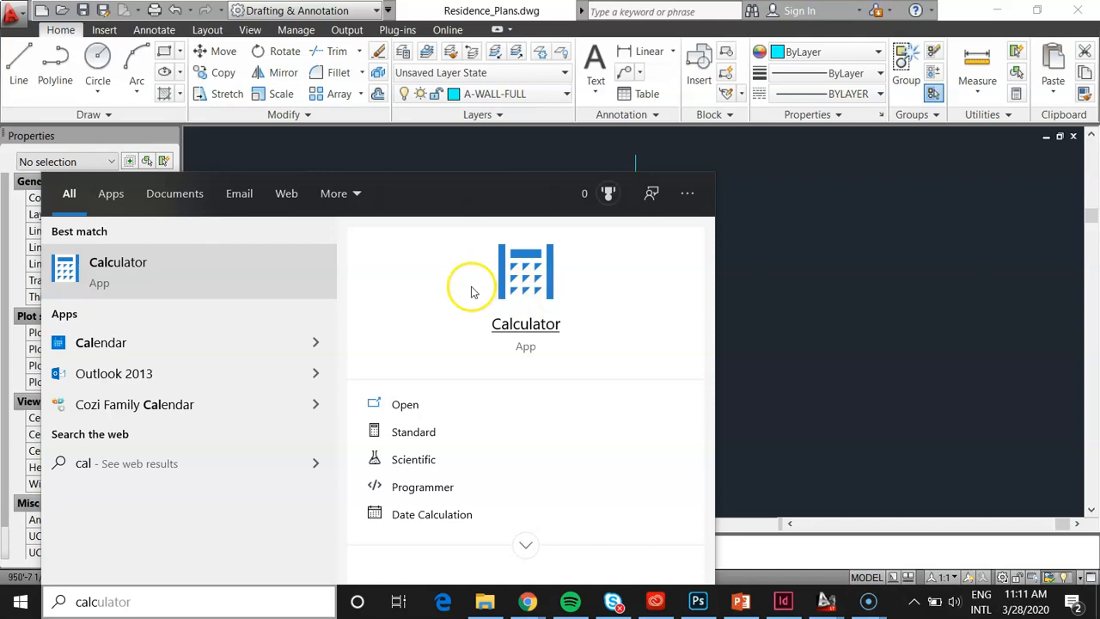
{"action": "left_click", "coordinate": [121, 267]}
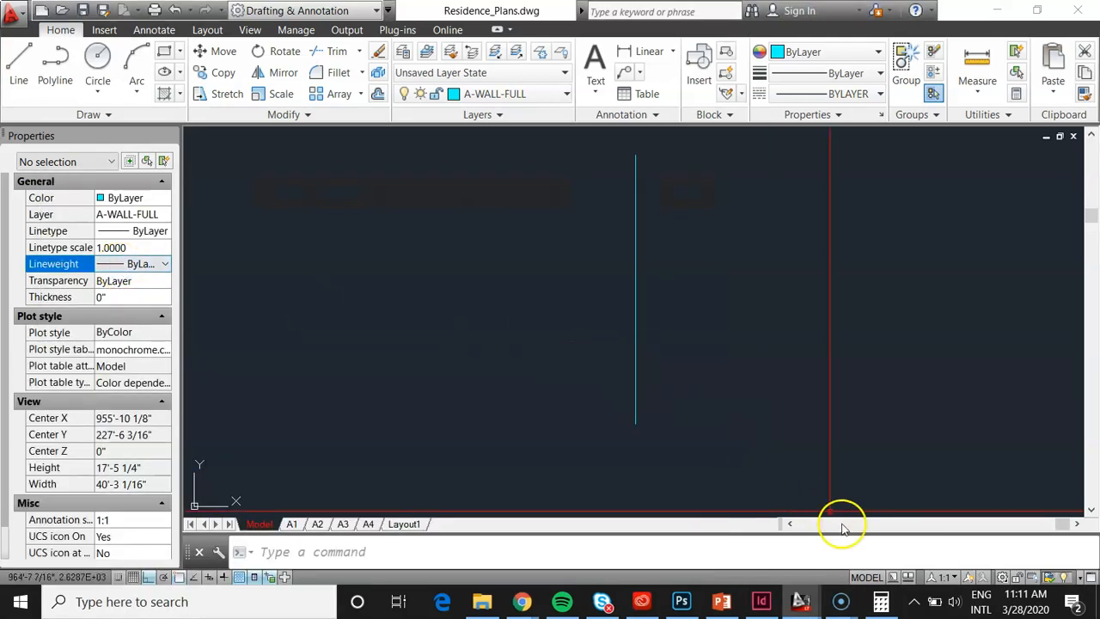
Switch to Calculator and multiply 12 by 12.
{"action": "mouse_move", "coordinate": [881, 602]}
{"action": "left_click", "coordinate": [935, 553]}
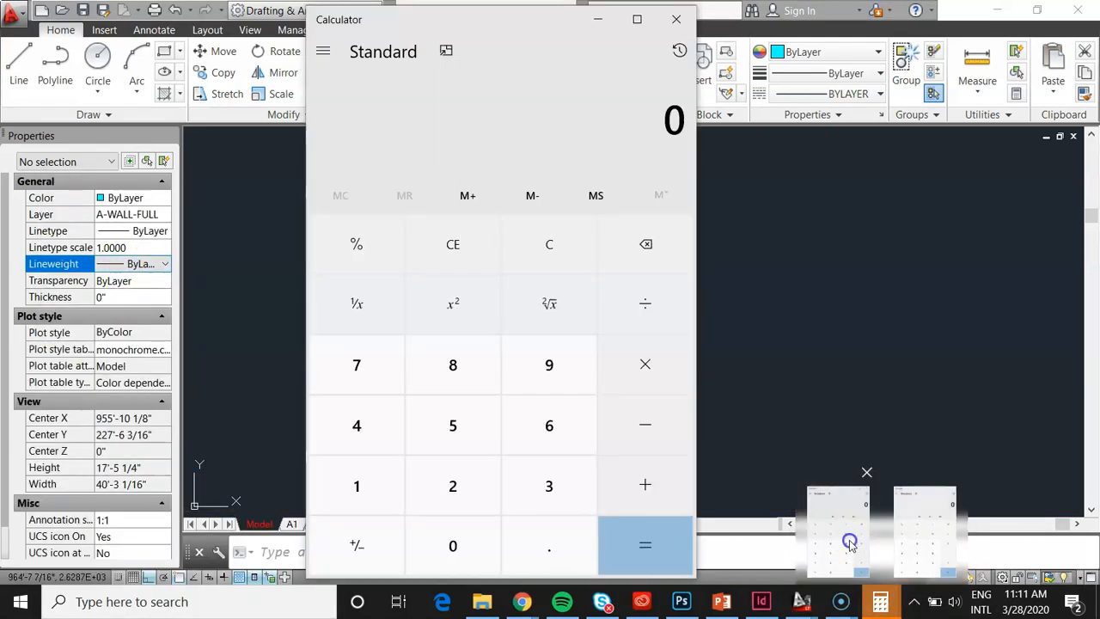
{"action": "left_click", "coordinate": [366, 469]}
{"action": "left_click", "coordinate": [469, 486]}
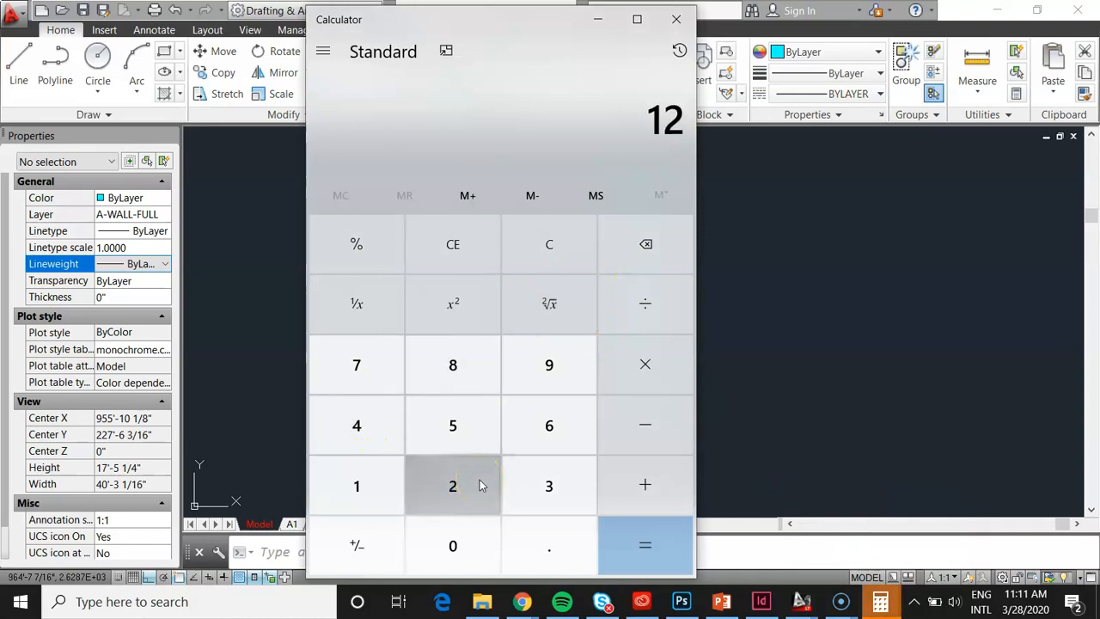
{"action": "left_click", "coordinate": [653, 364]}
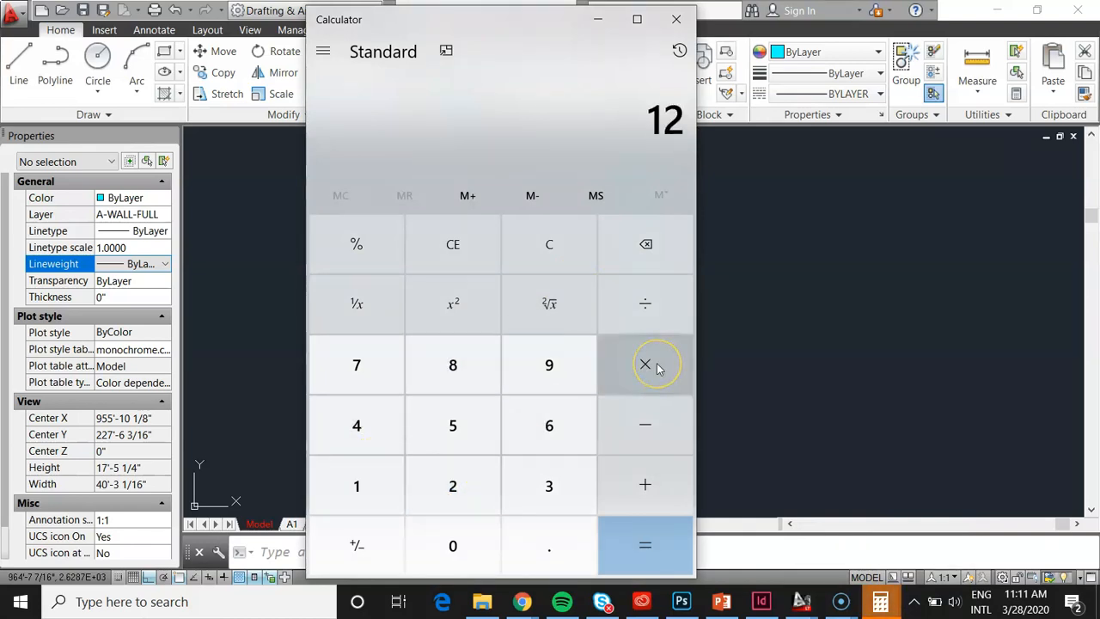
{"action": "left_click", "coordinate": [357, 492]}
{"action": "left_click", "coordinate": [441, 484]}
{"action": "left_click", "coordinate": [641, 540]}
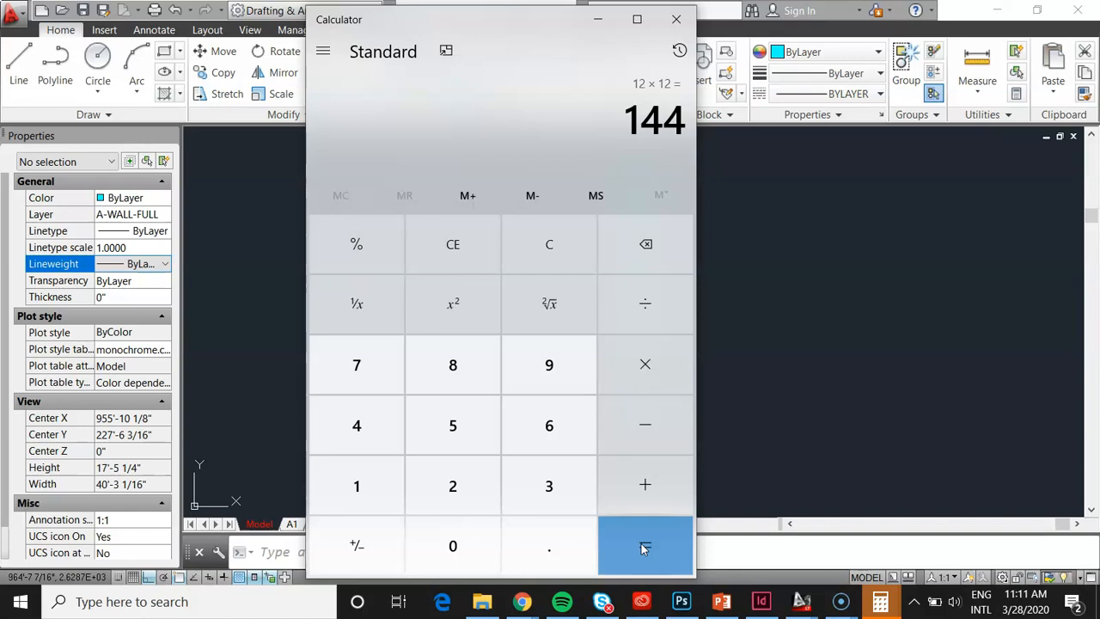
{"action": "left_click", "coordinate": [361, 374]}
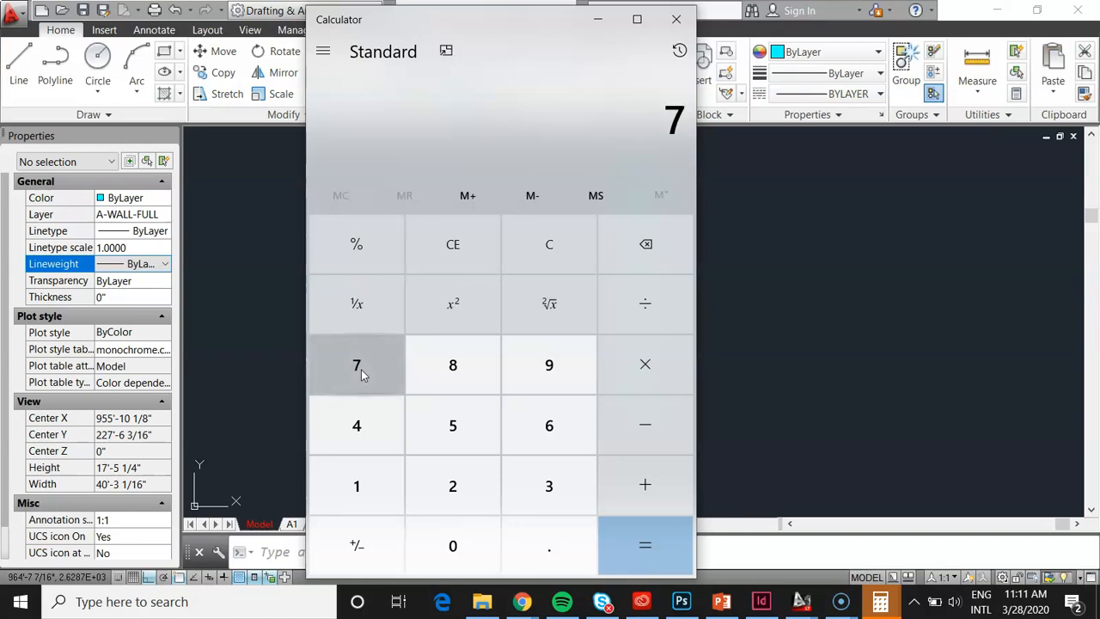
{"action": "left_click", "coordinate": [644, 540]}
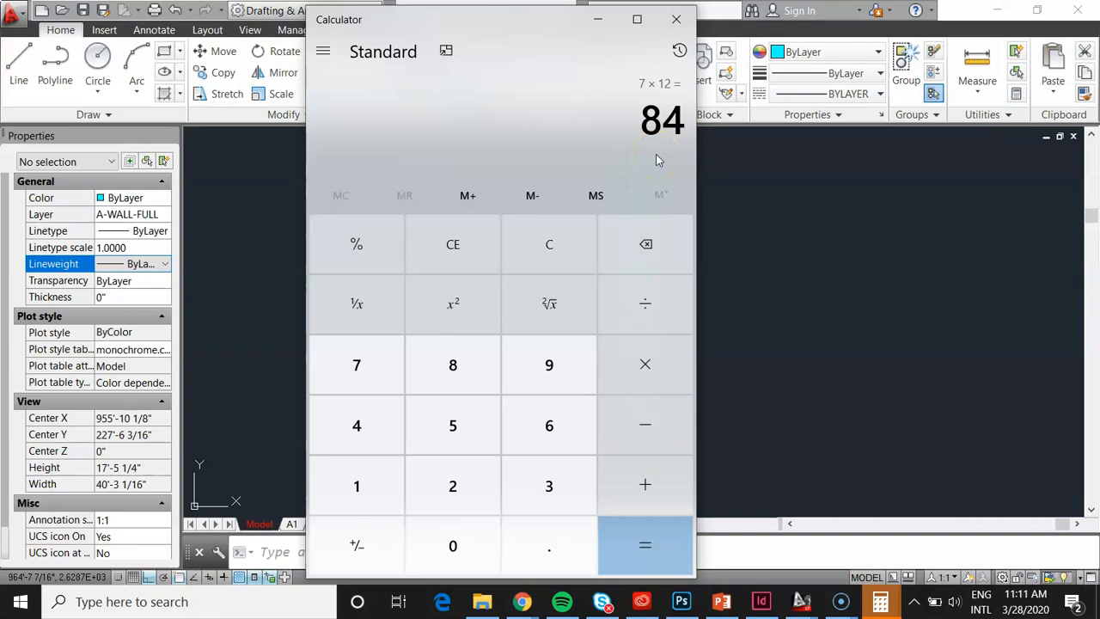
{"action": "key", "text": "Escape"}
{"action": "left_click", "coordinate": [386, 464]}
{"action": "double_click", "coordinate": [359, 430]}
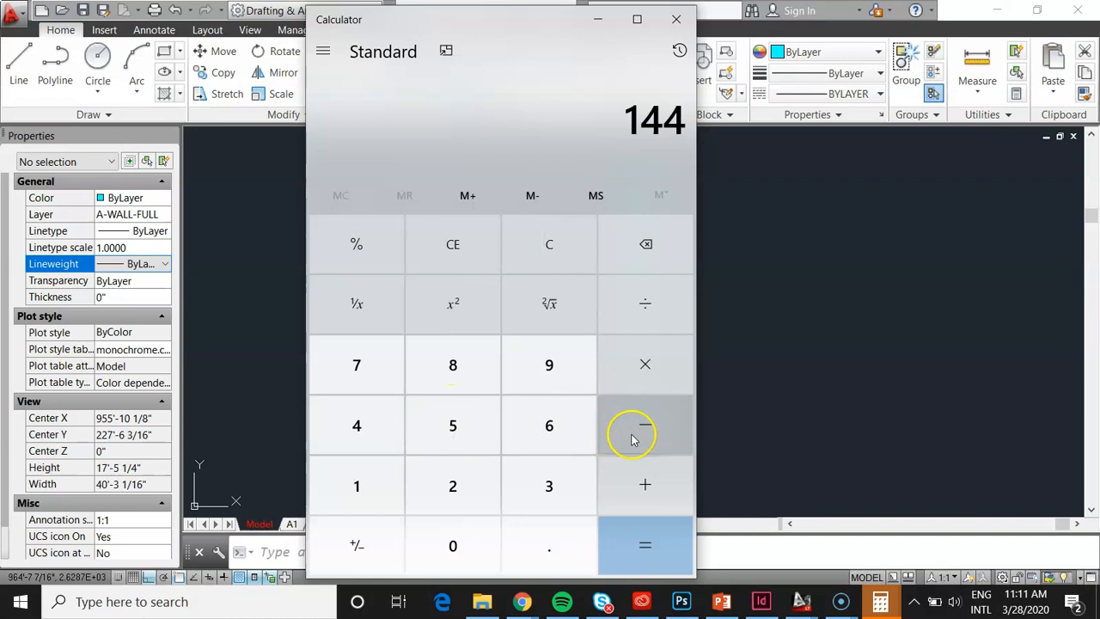
{"action": "left_click", "coordinate": [358, 370]}
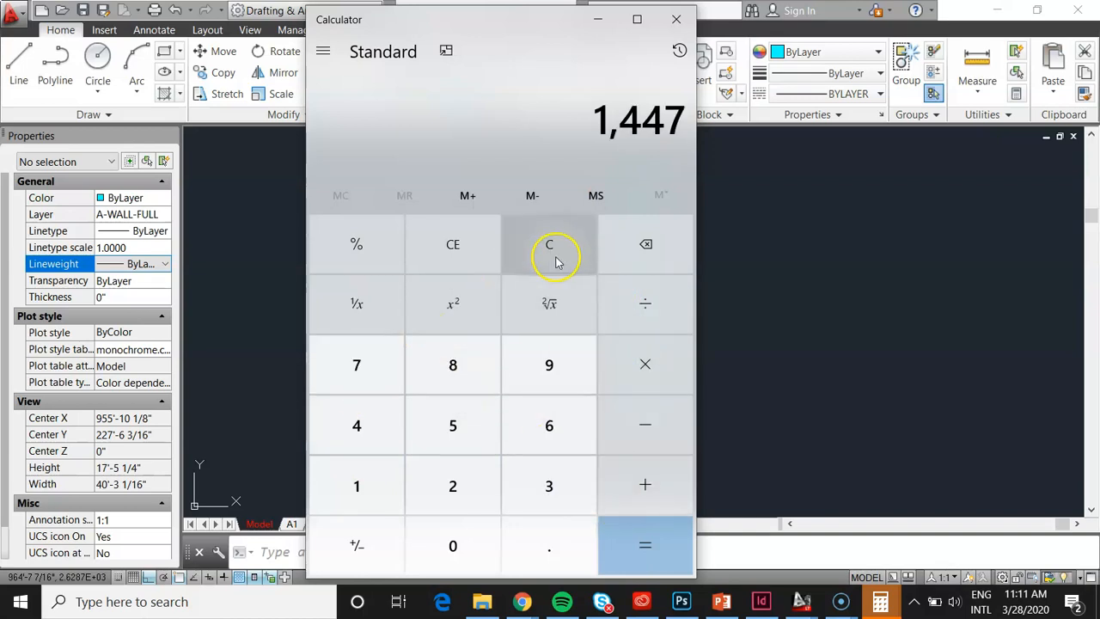
{"action": "left_click", "coordinate": [553, 251]}
{"action": "double_click", "coordinate": [356, 484]}
{"action": "double_click", "coordinate": [359, 425]}
{"action": "key", "text": "Escape"}
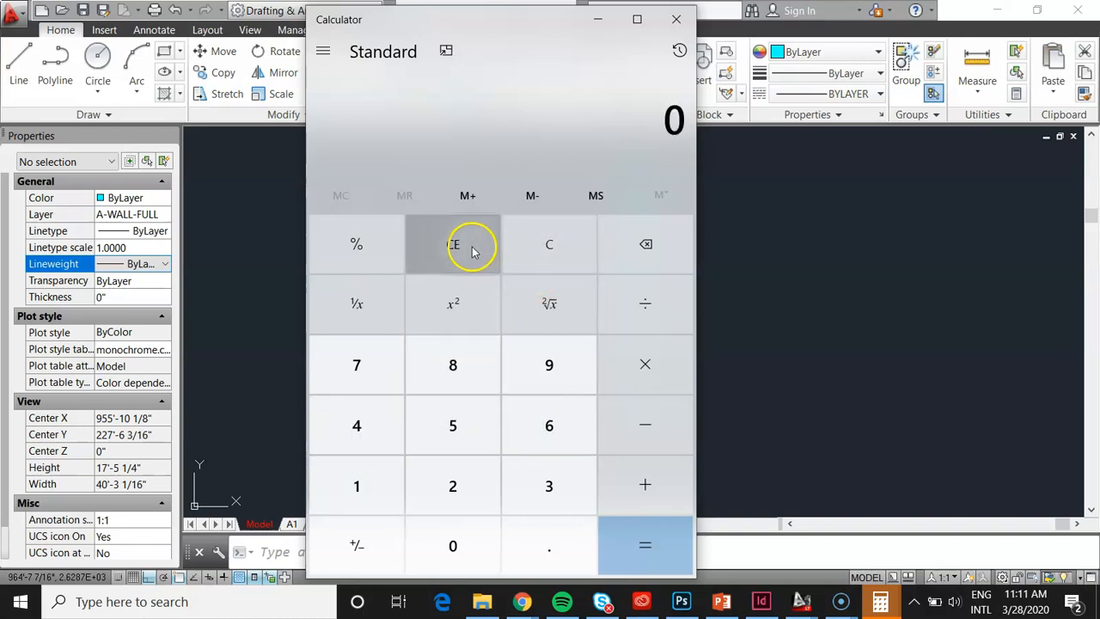
Divide 144 by 7 in the calculator.
{"action": "left_click", "coordinate": [360, 484]}
{"action": "double_click", "coordinate": [359, 424]}
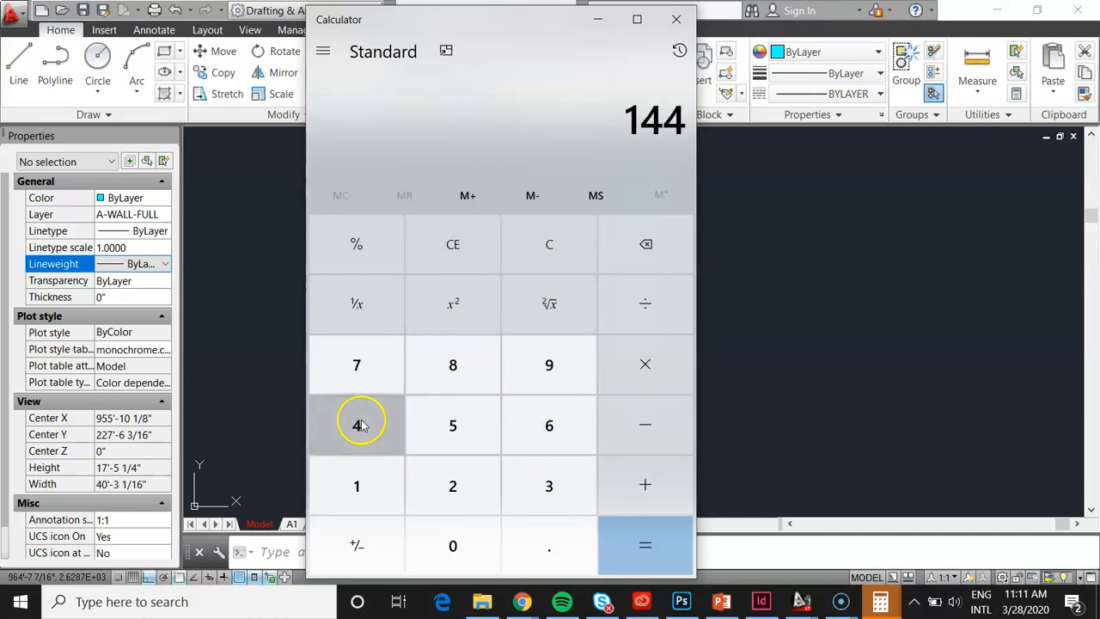
{"action": "left_click", "coordinate": [647, 306]}
{"action": "left_click", "coordinate": [341, 381]}
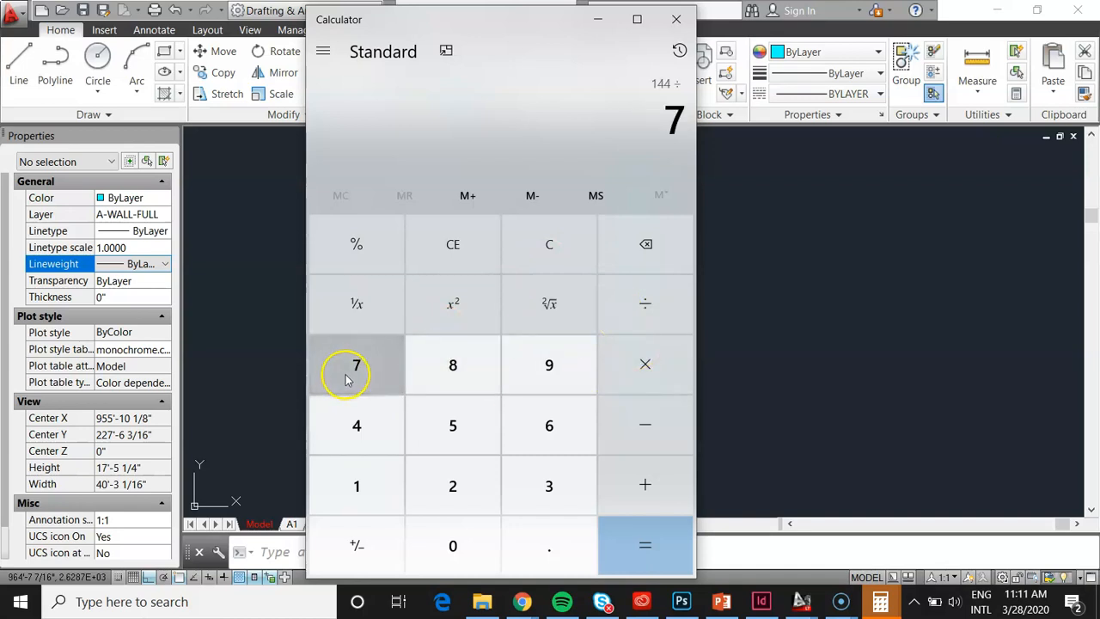
{"action": "left_click", "coordinate": [619, 547]}
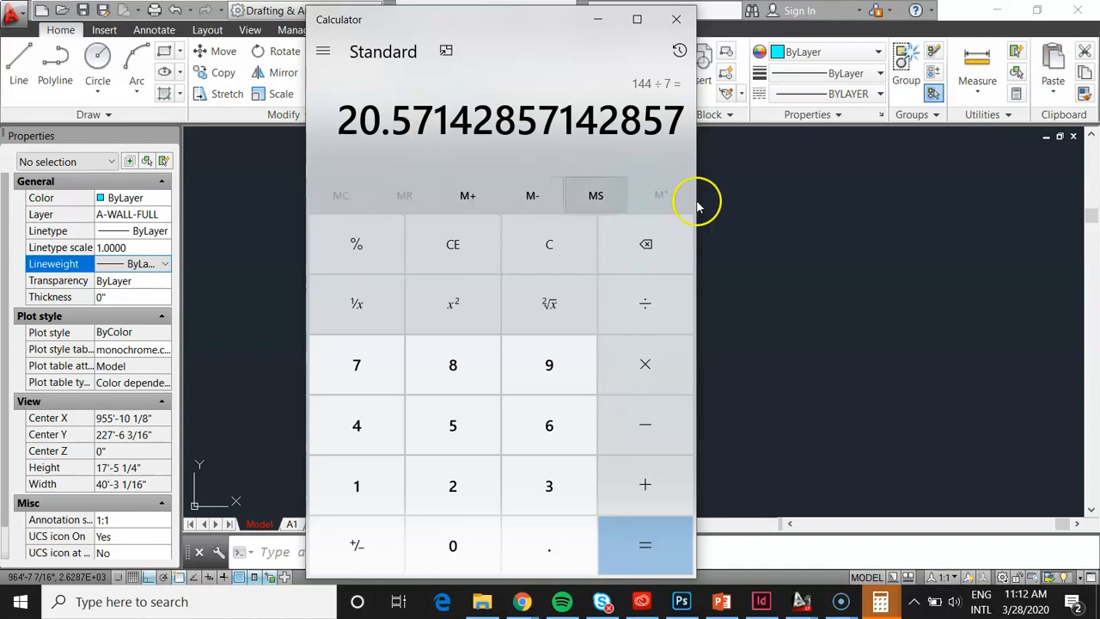
Switch back to AutoCAD and use Divide to split the vertical line into 21 segments.
{"action": "left_click", "coordinate": [835, 221]}
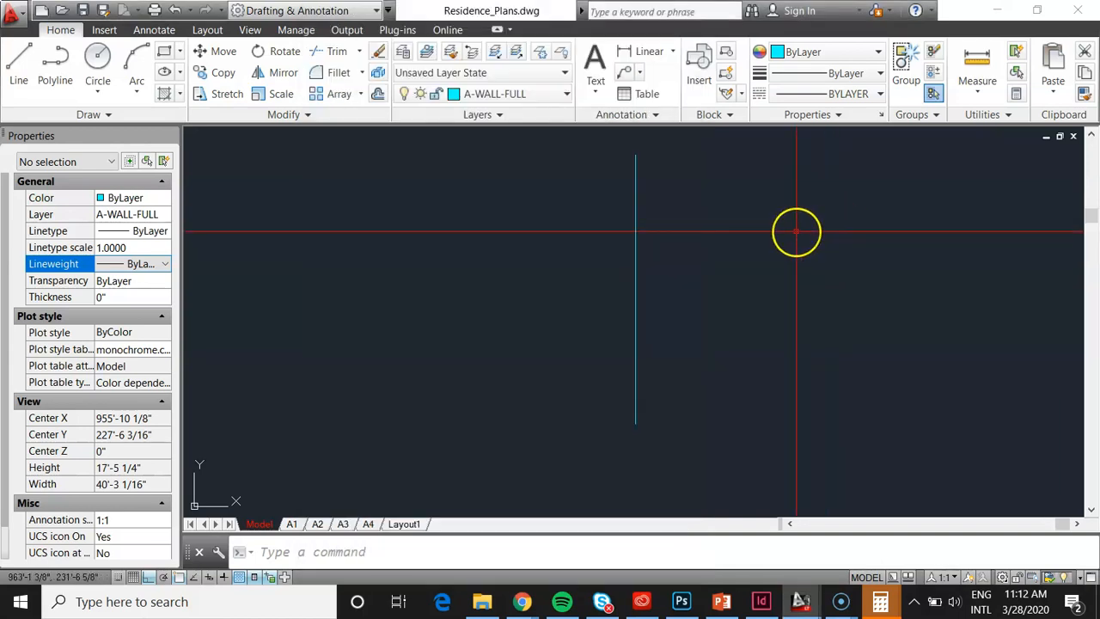
{"action": "type", "text": "div"}
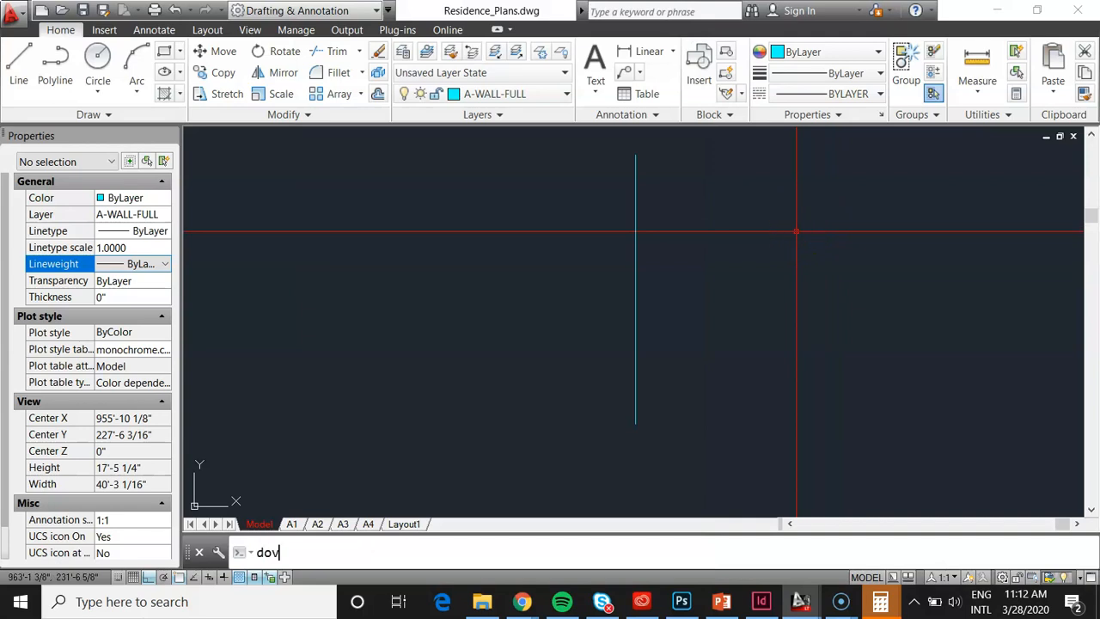
{"action": "type", "text": "id"}
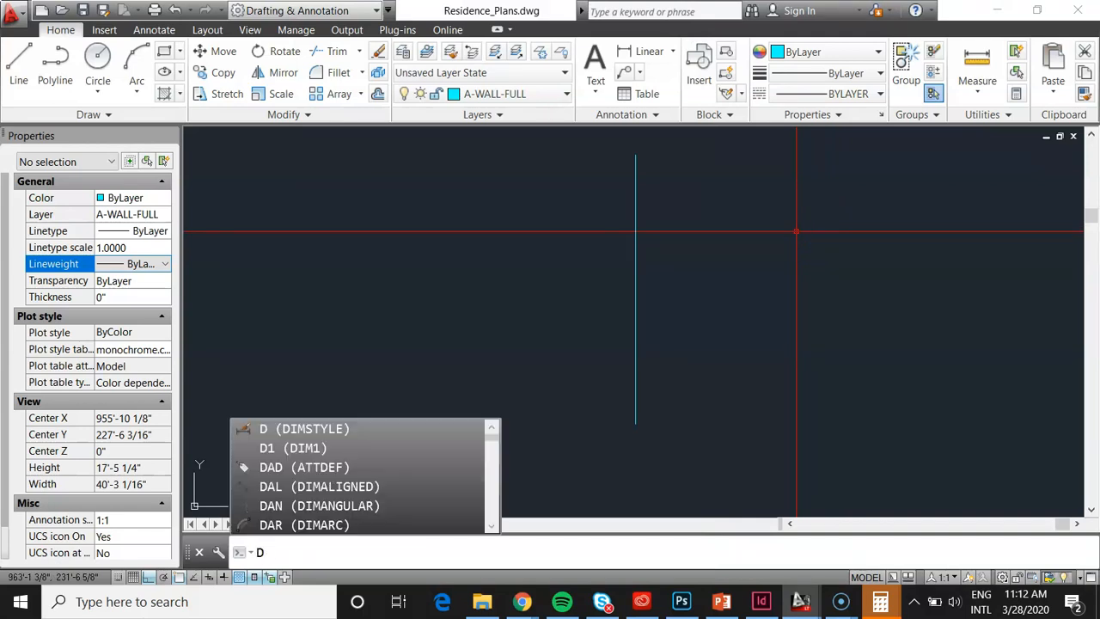
{"action": "type", "text": "v"}
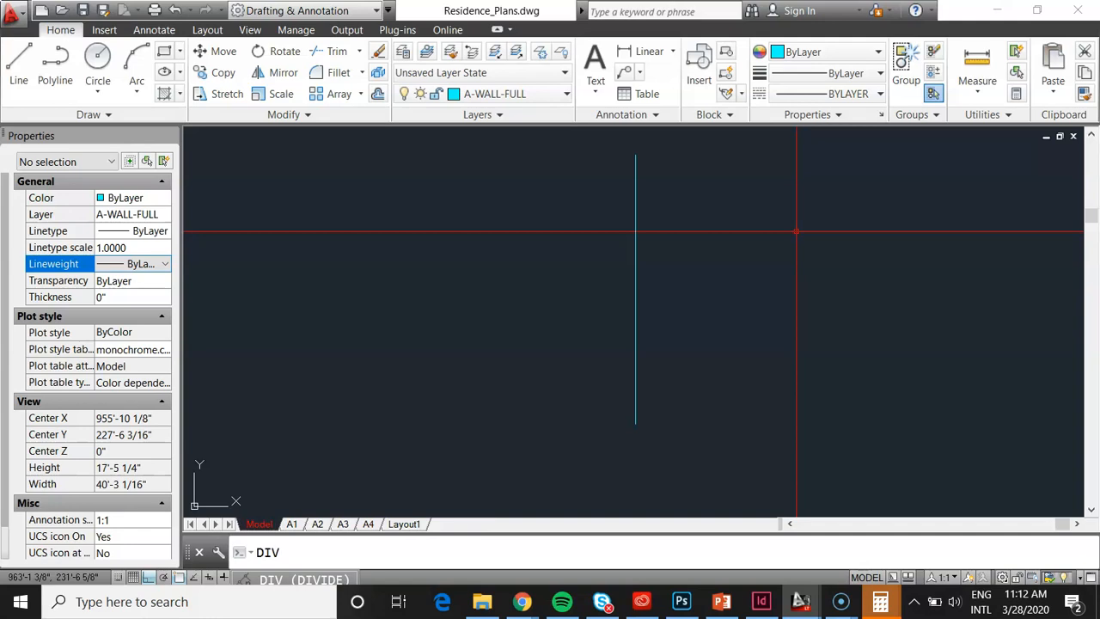
{"action": "key", "text": "Return"}
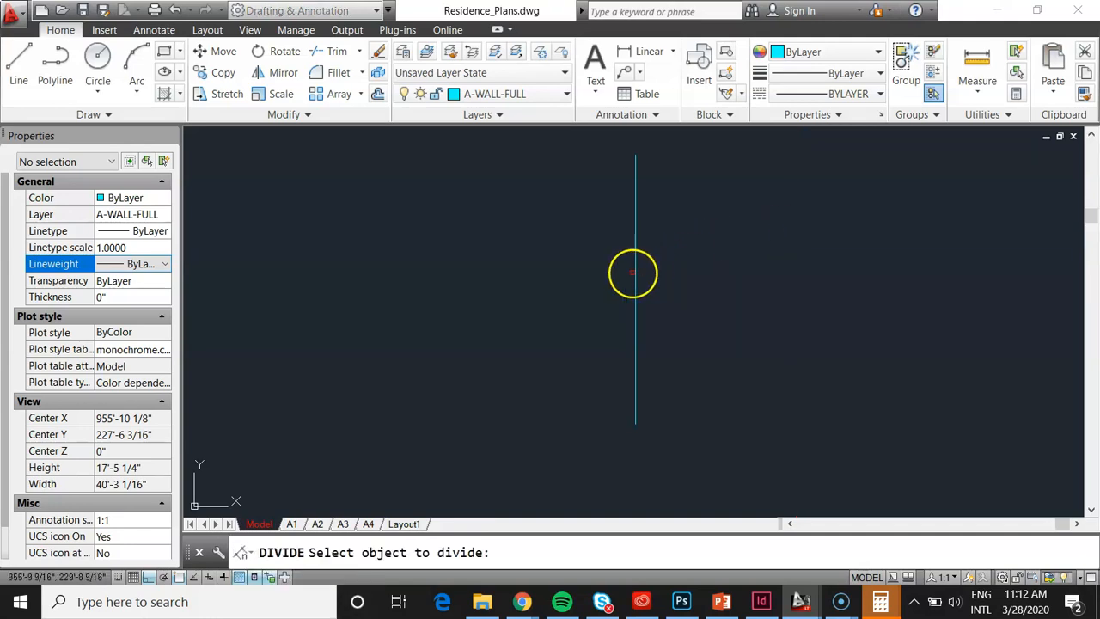
{"action": "left_click", "coordinate": [636, 275]}
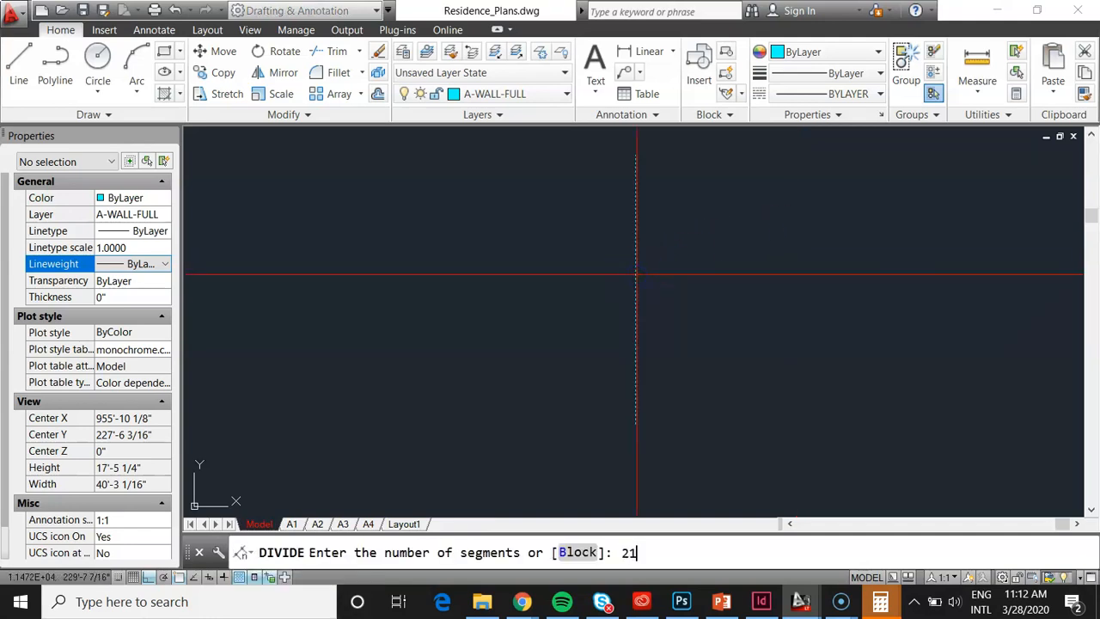
{"action": "type", "text": "21"}
{"action": "key", "text": "Return"}
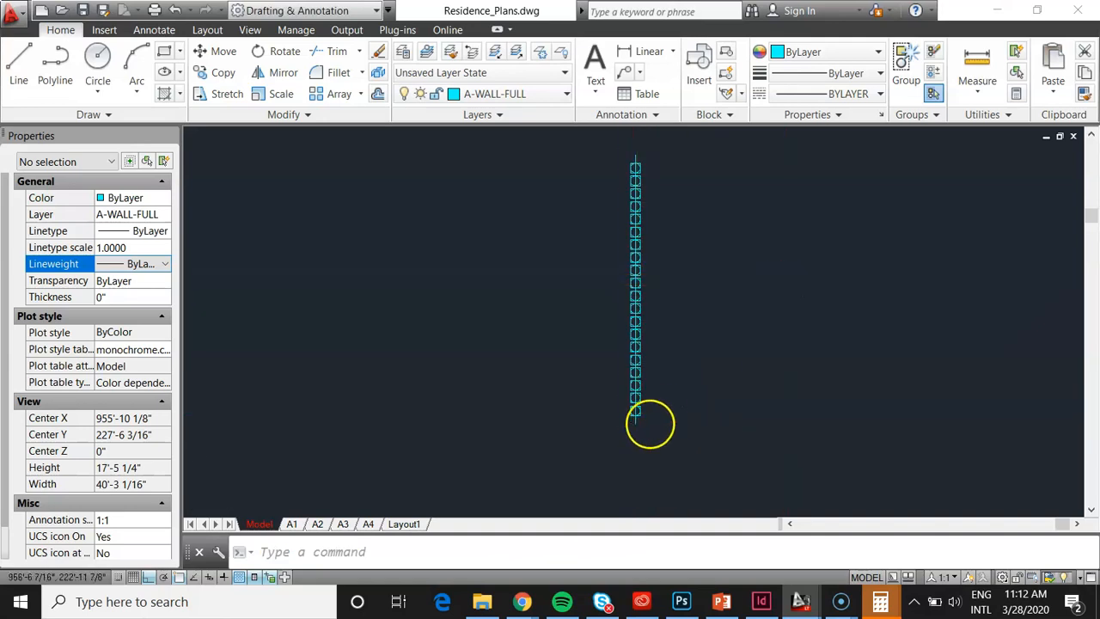
Draw a riser line from the vertical line's lower end to the first division point, continuing into an 11" tread horizontally to the right.
{"action": "scroll", "coordinate": [644, 425], "scroll_direction": "up", "scroll_amount": 5}
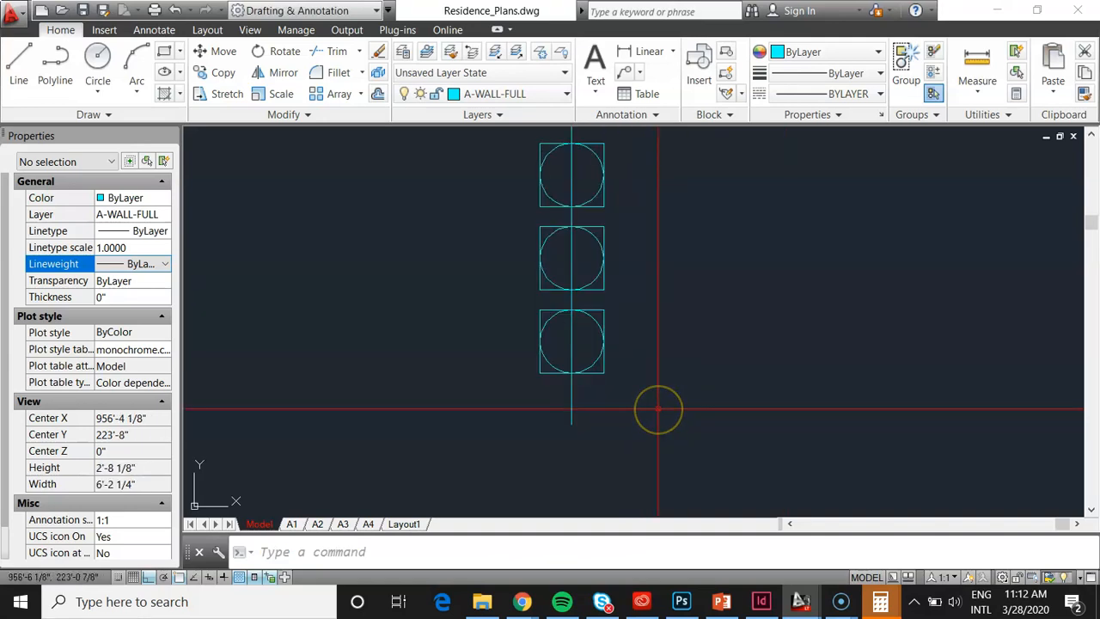
{"action": "scroll", "coordinate": [653, 415], "scroll_direction": "down", "scroll_amount": 8}
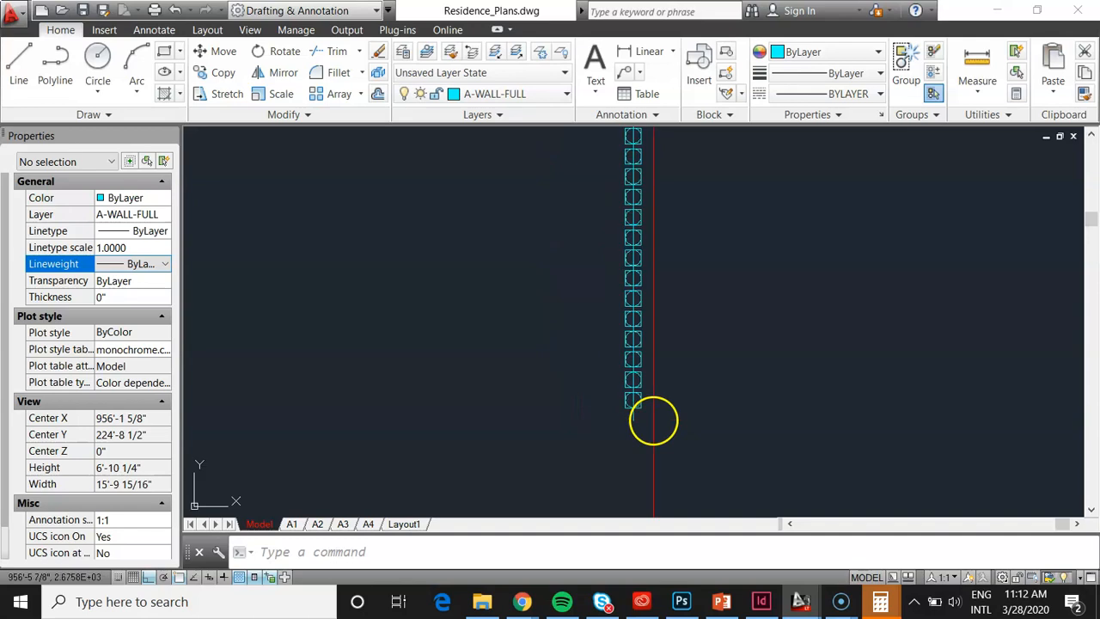
{"action": "scroll", "coordinate": [668, 400], "scroll_direction": "up", "scroll_amount": 5}
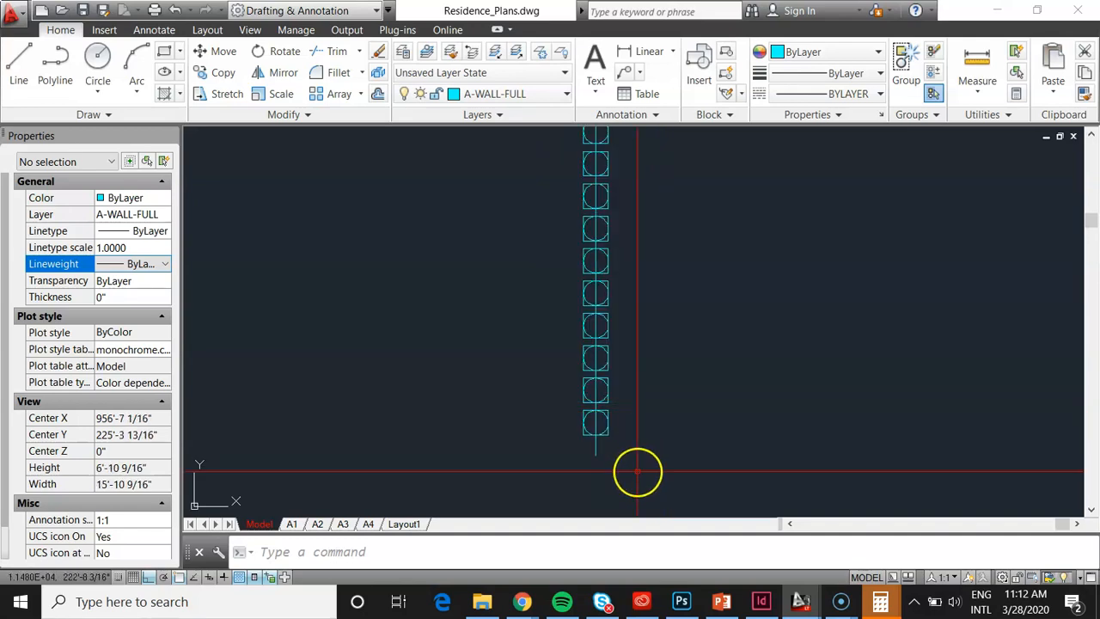
{"action": "scroll", "coordinate": [638, 472], "scroll_direction": "up", "scroll_amount": 2}
{"action": "scroll", "coordinate": [625, 472], "scroll_direction": "up", "scroll_amount": 2}
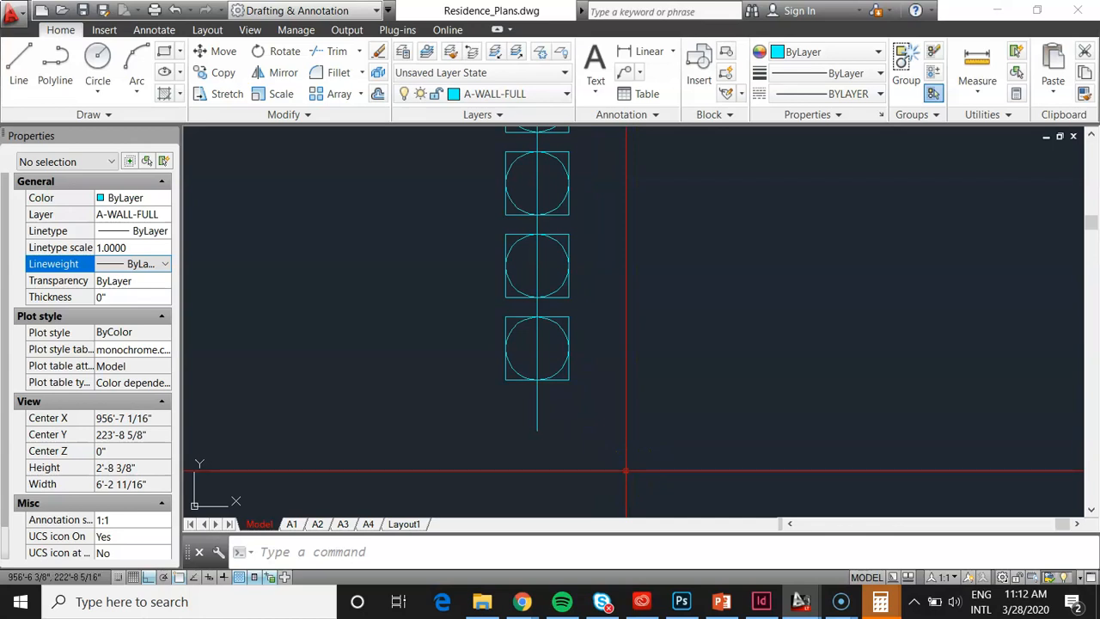
{"action": "type", "text": "l"}
{"action": "key", "text": "Return"}
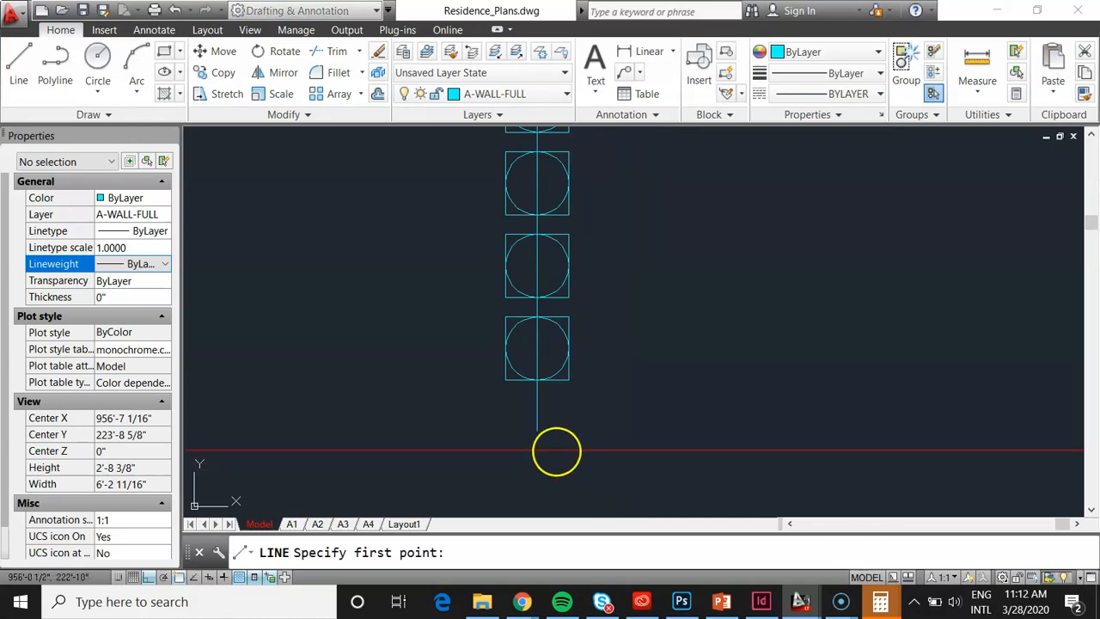
{"action": "left_click", "coordinate": [538, 432]}
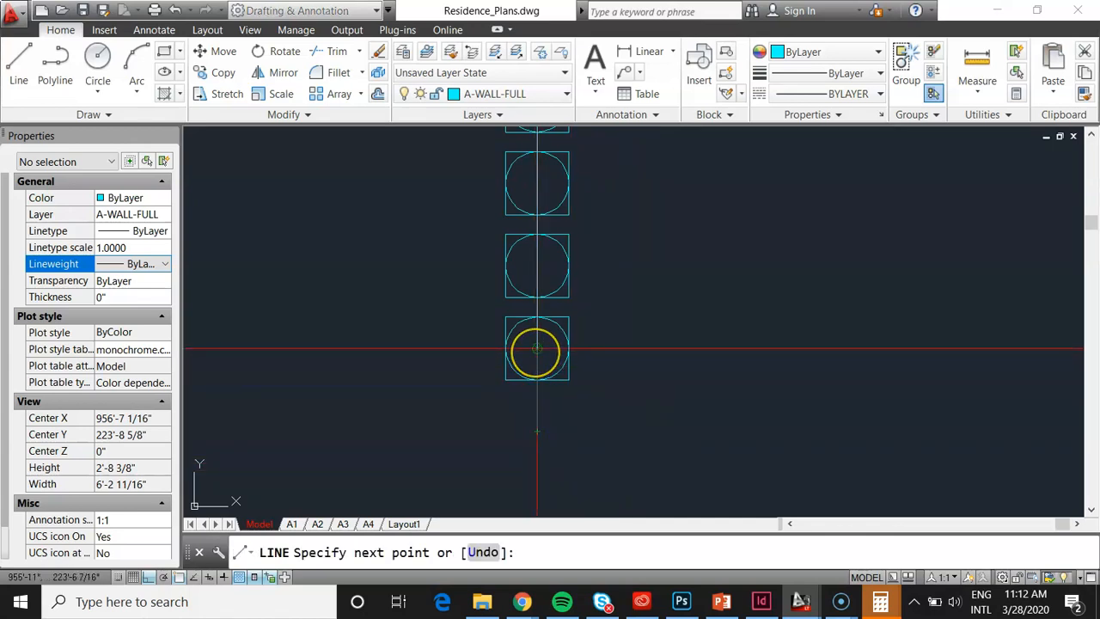
{"action": "left_click", "coordinate": [537, 348]}
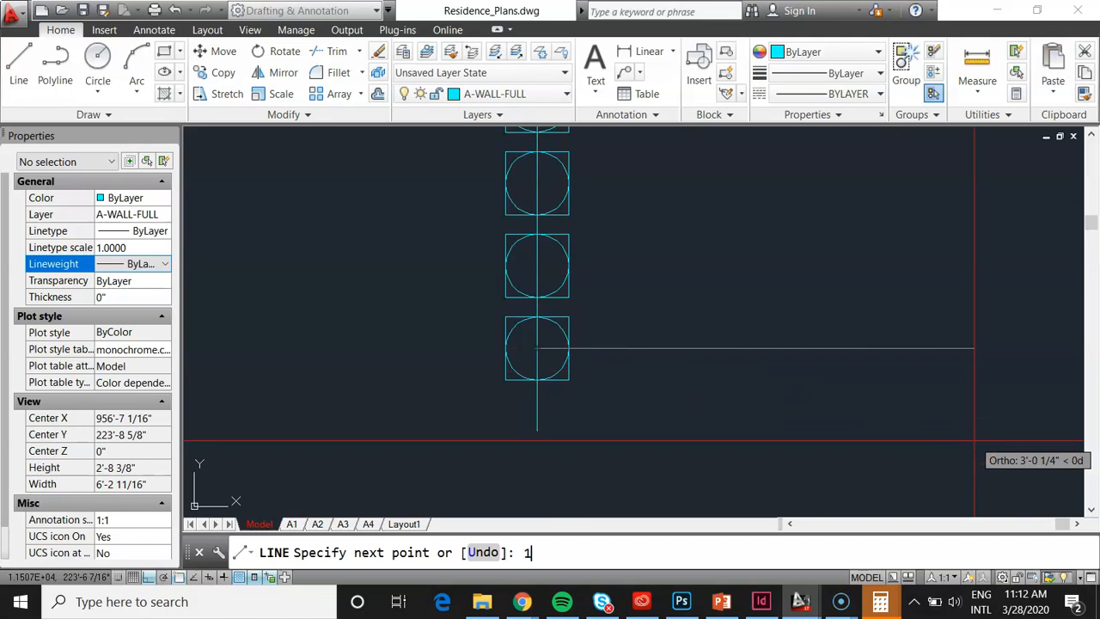
{"action": "type", "text": "11"}
{"action": "key", "text": "Return"}
{"action": "key", "text": "Escape"}
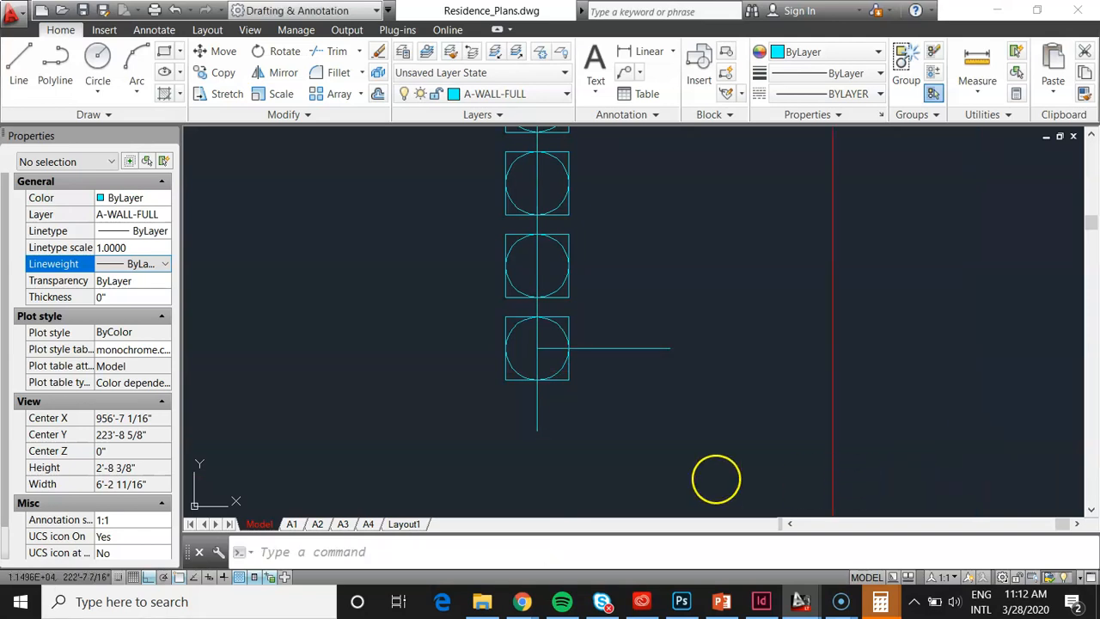
Check the lengths of the new riser and tread lines in their properties.
{"action": "left_click", "coordinate": [522, 334]}
{"action": "left_click", "coordinate": [551, 448]}
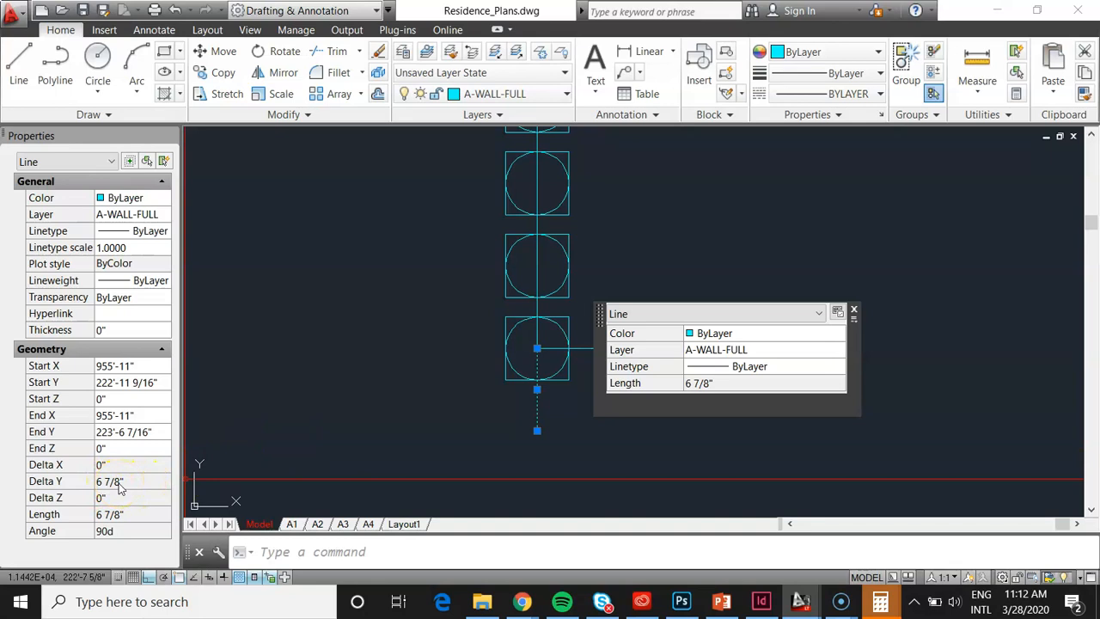
{"action": "key", "text": "Escape"}
{"action": "left_click", "coordinate": [645, 386]}
{"action": "left_click", "coordinate": [629, 320]}
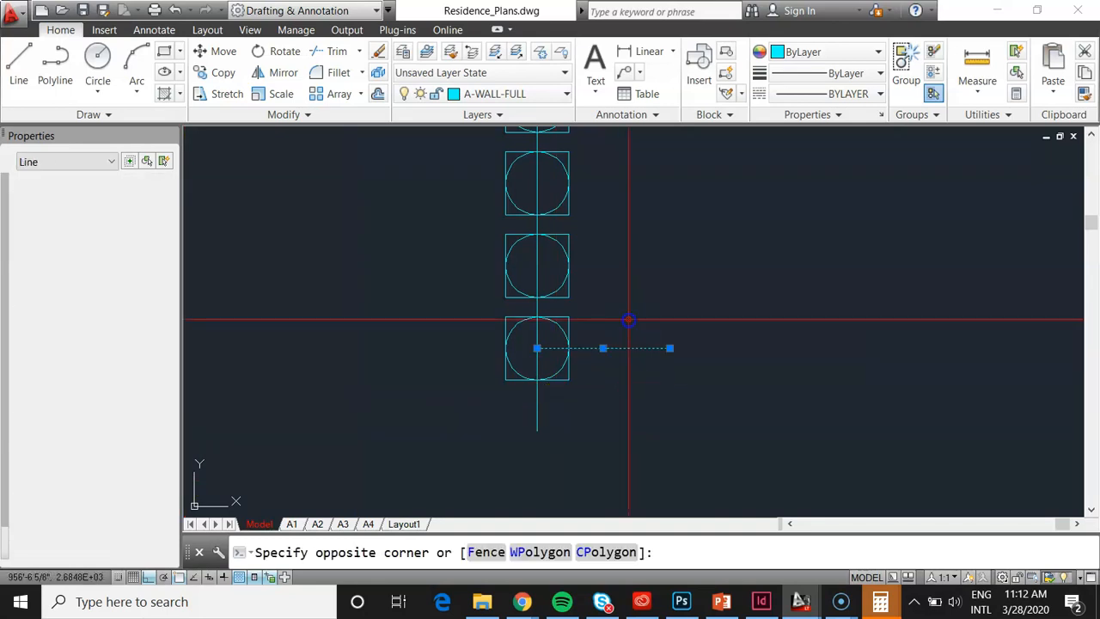
{"action": "key", "text": "Escape"}
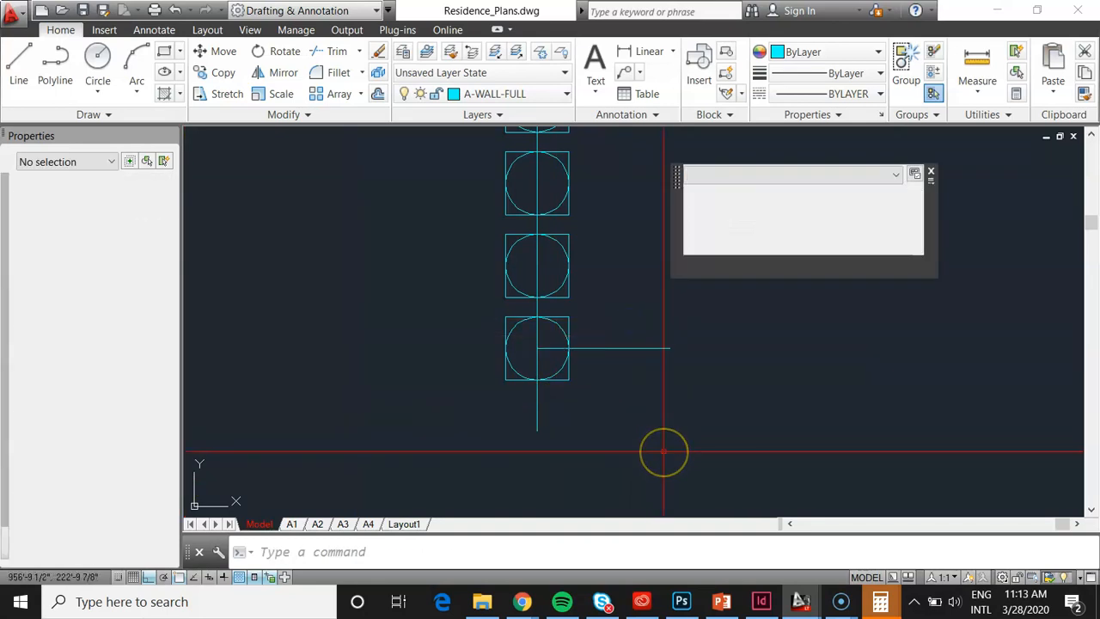
Copy the first riser and tread four times, placing each copy at the previous tread's end to build ascending steps.
{"action": "type", "text": "co"}
{"action": "key", "text": "Return"}
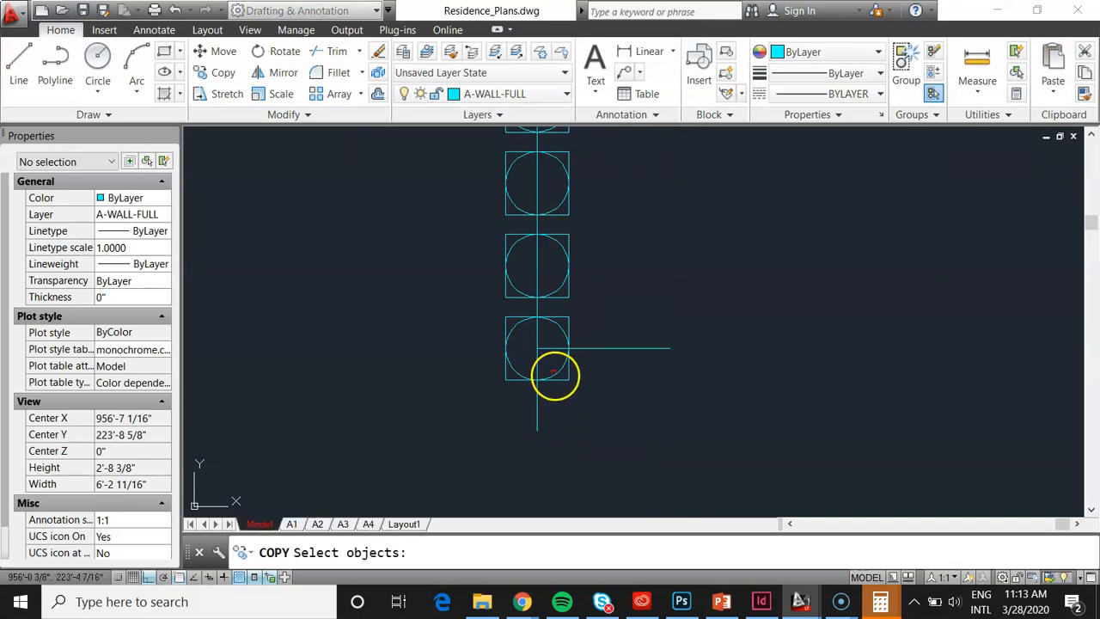
{"action": "left_click", "coordinate": [527, 337]}
{"action": "right_click", "coordinate": [594, 454]}
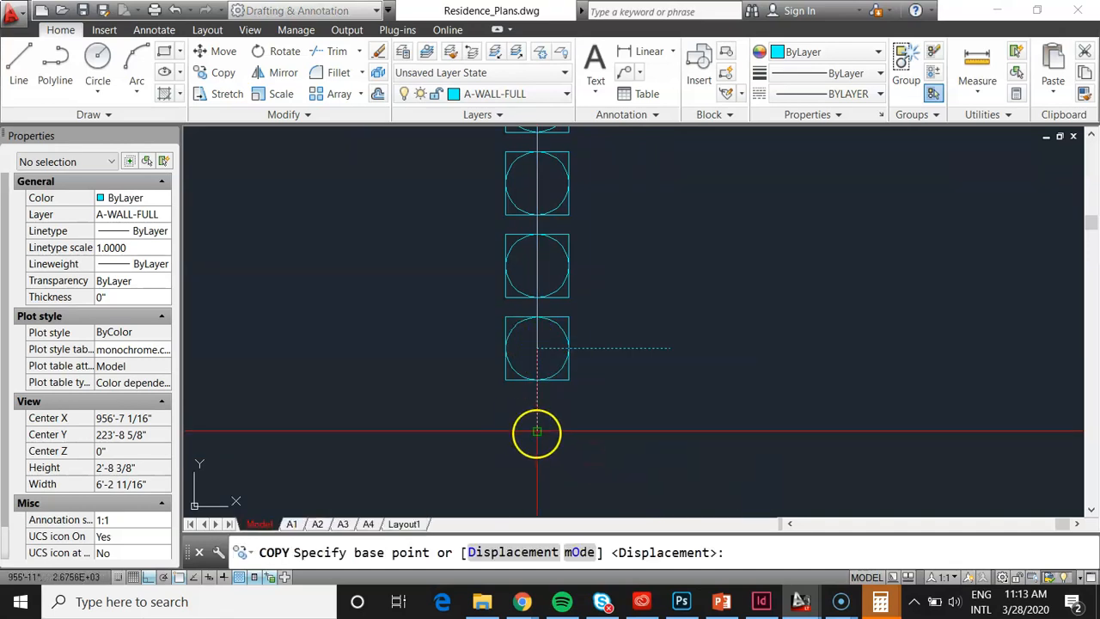
{"action": "left_click", "coordinate": [537, 430]}
{"action": "left_click", "coordinate": [803, 267]}
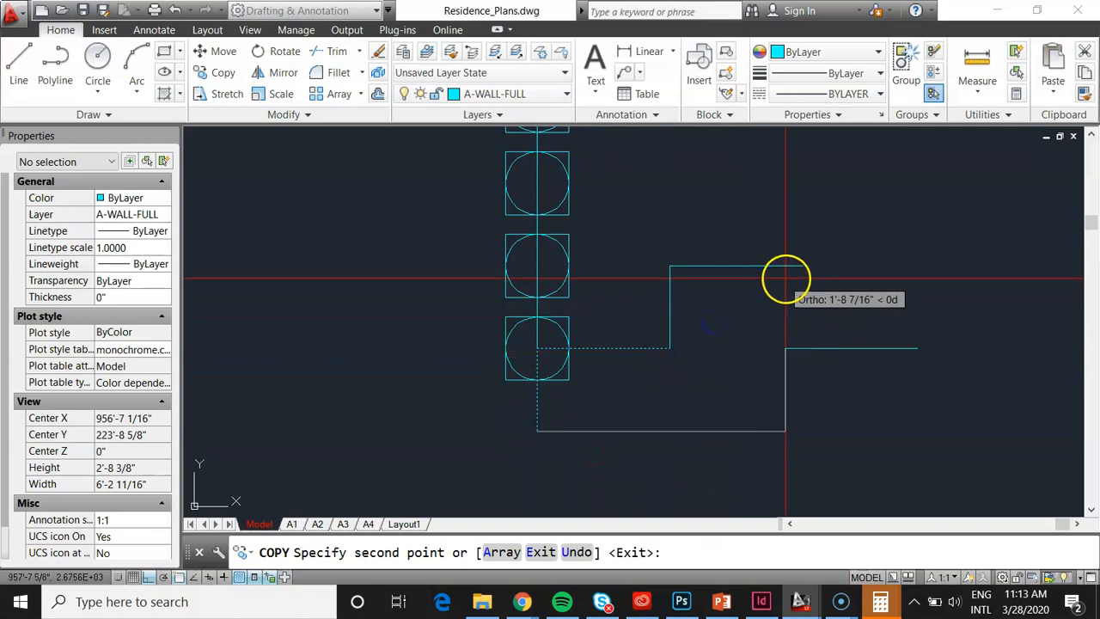
{"action": "left_click", "coordinate": [939, 183]}
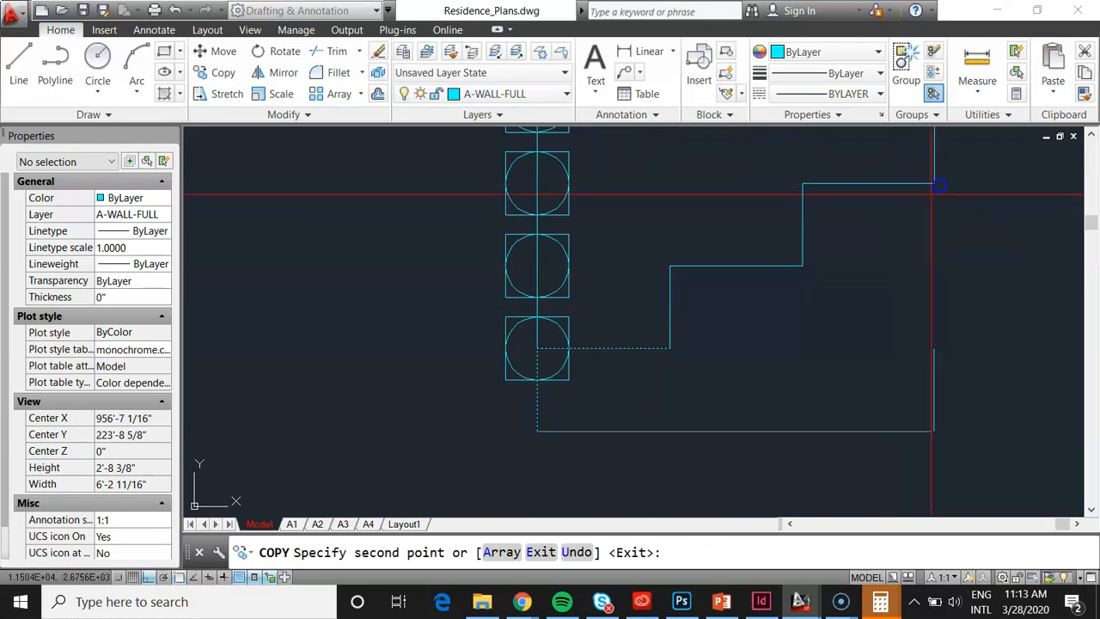
{"action": "scroll", "coordinate": [570, 413], "scroll_direction": "down", "scroll_amount": 4}
{"action": "left_click", "coordinate": [768, 295]}
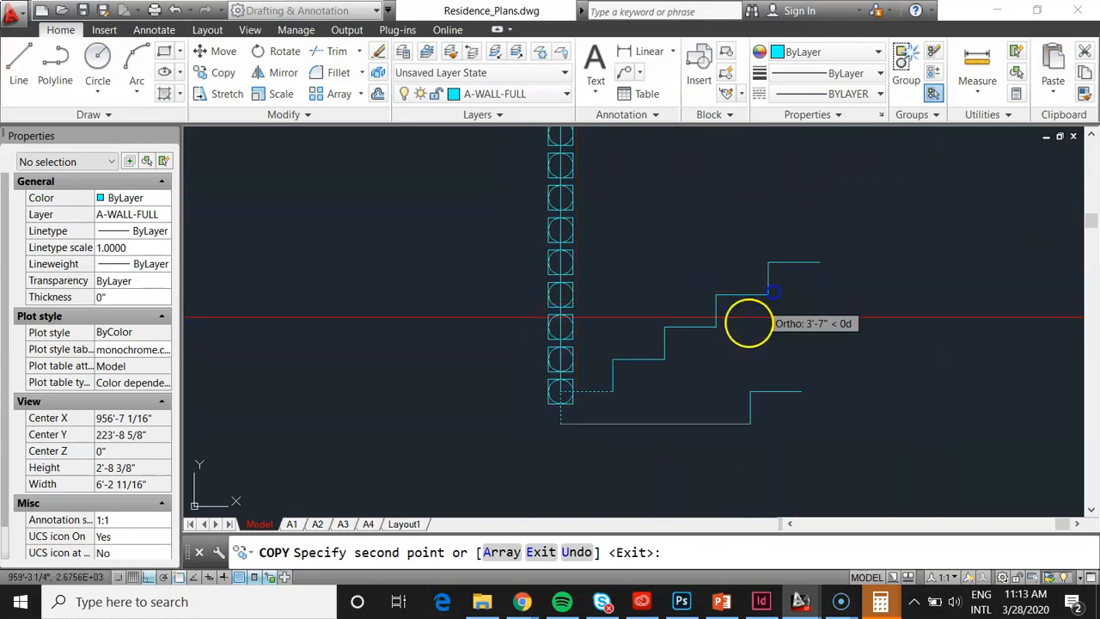
{"action": "key", "text": "Return"}
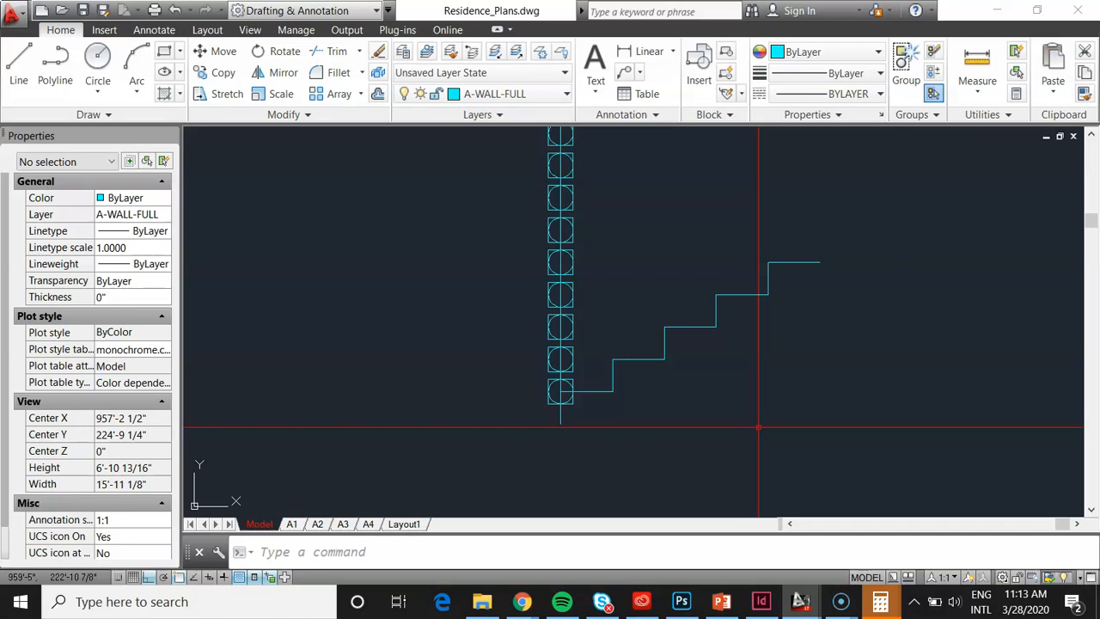
Check the length of the divided vertical line in its properties.
{"action": "scroll", "coordinate": [722, 411], "scroll_direction": "down", "scroll_amount": 5}
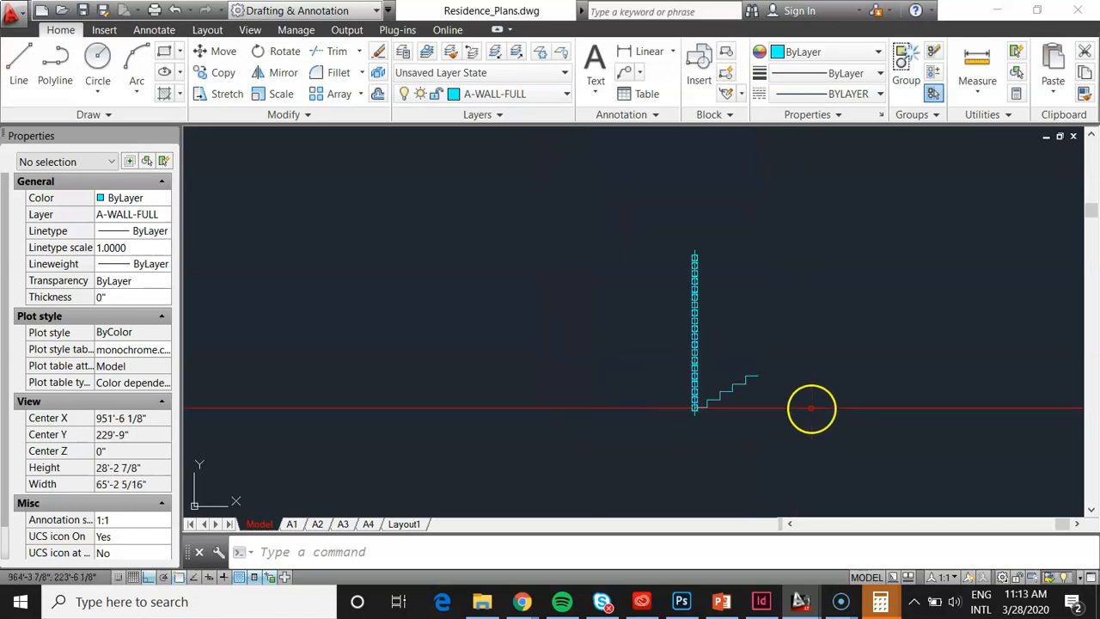
{"action": "scroll", "coordinate": [726, 445], "scroll_direction": "up", "scroll_amount": 3}
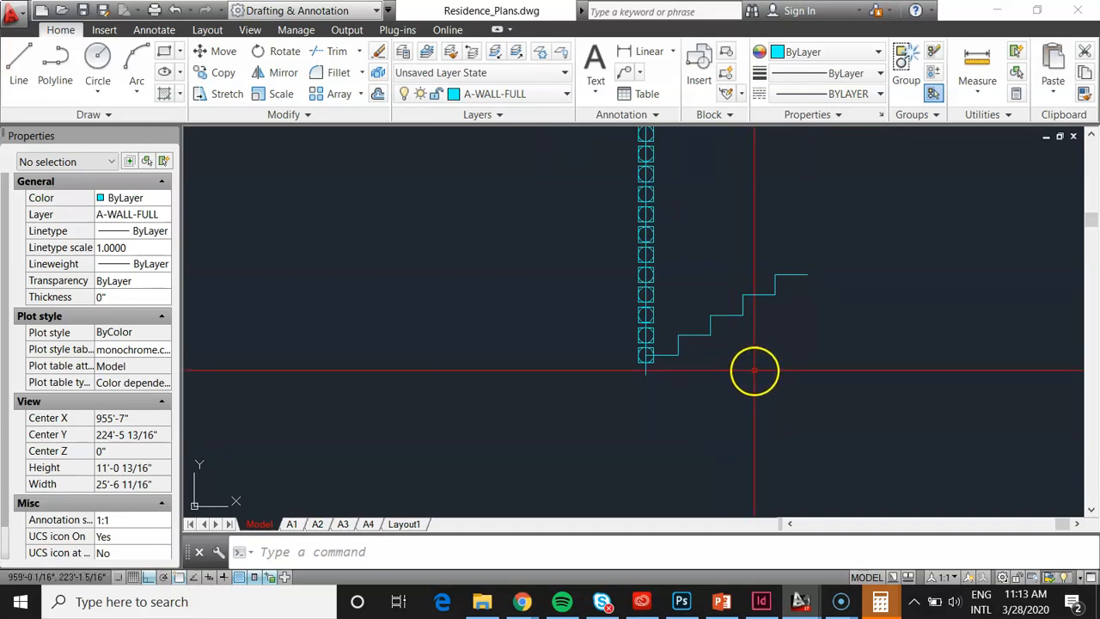
{"action": "scroll", "coordinate": [648, 427], "scroll_direction": "down", "scroll_amount": 3}
{"action": "scroll", "coordinate": [670, 339], "scroll_direction": "up", "scroll_amount": 2}
{"action": "left_click", "coordinate": [634, 206]}
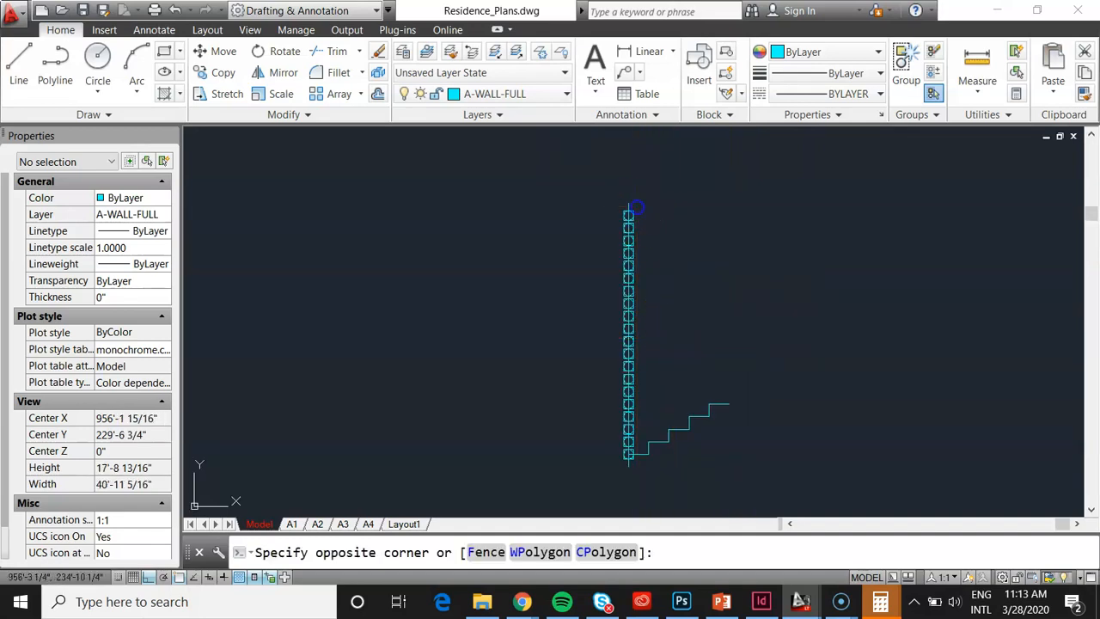
{"action": "left_click", "coordinate": [590, 184]}
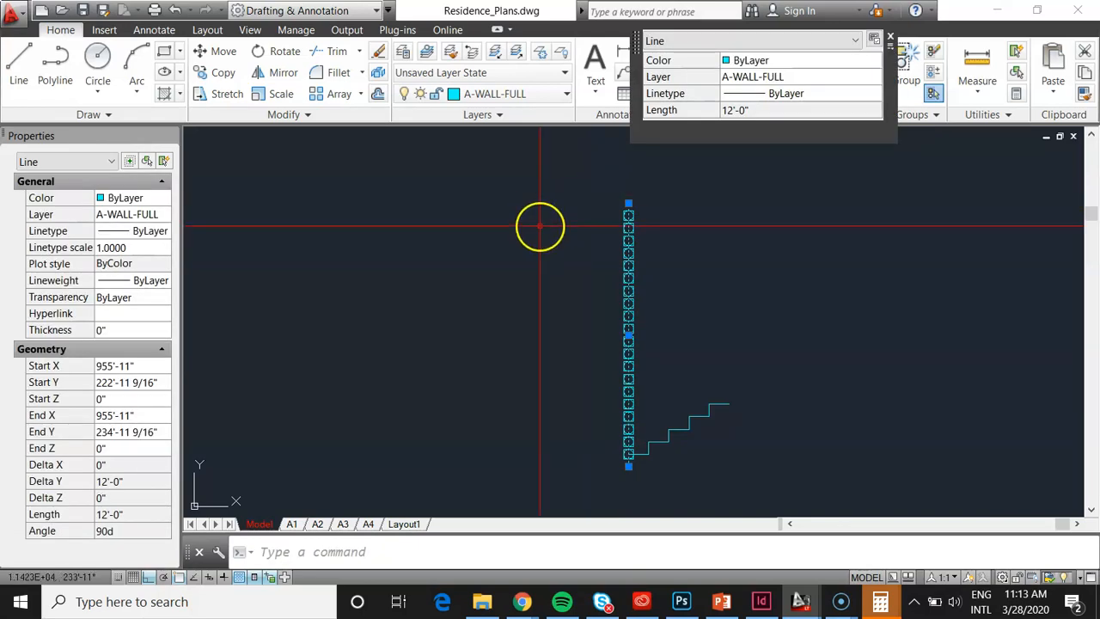
{"action": "key", "text": "Escape"}
Draw a separate vertical line about 9'-9" long to the left of the divided line and check its length.
{"action": "type", "text": "l"}
{"action": "key", "text": "Return"}
{"action": "left_click", "coordinate": [406, 457]}
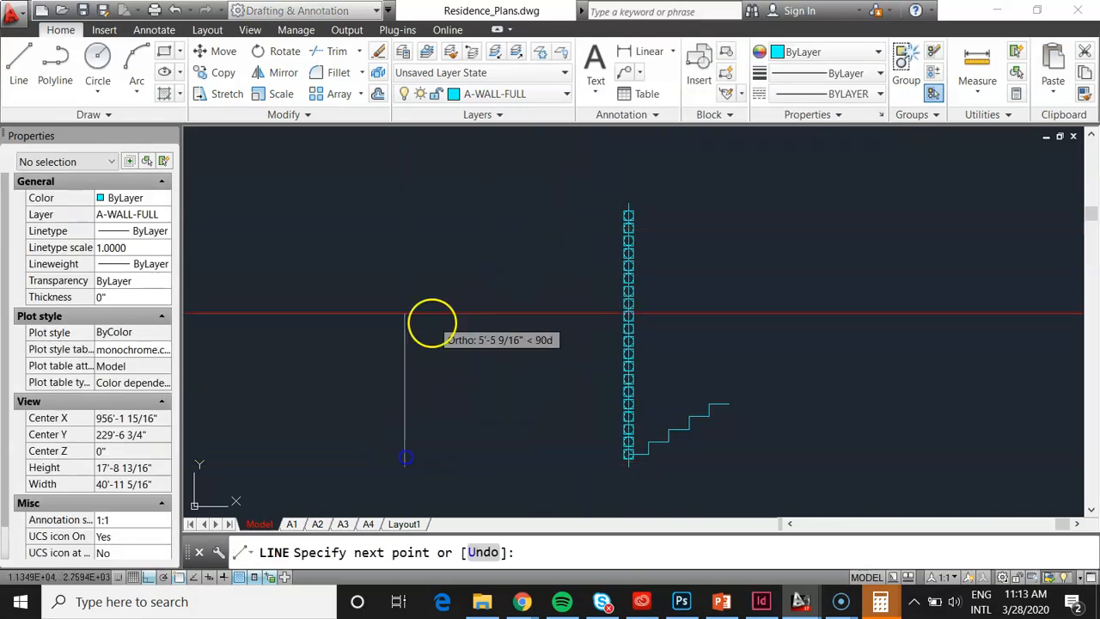
{"action": "left_click", "coordinate": [455, 251]}
{"action": "key", "text": "Return"}
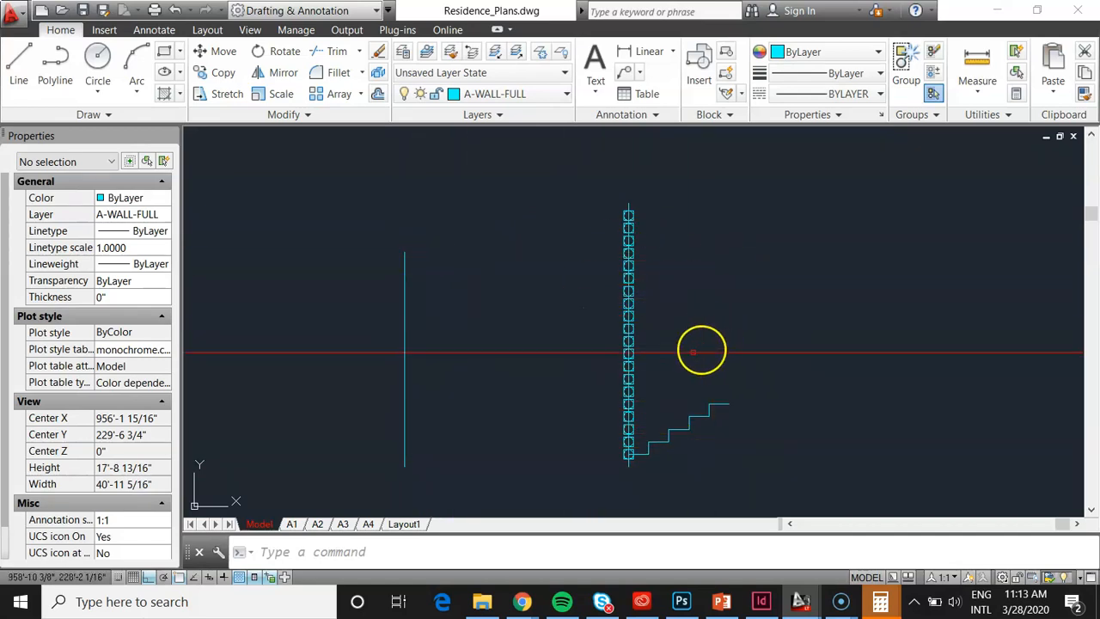
{"action": "left_click", "coordinate": [437, 412]}
{"action": "left_click", "coordinate": [356, 386]}
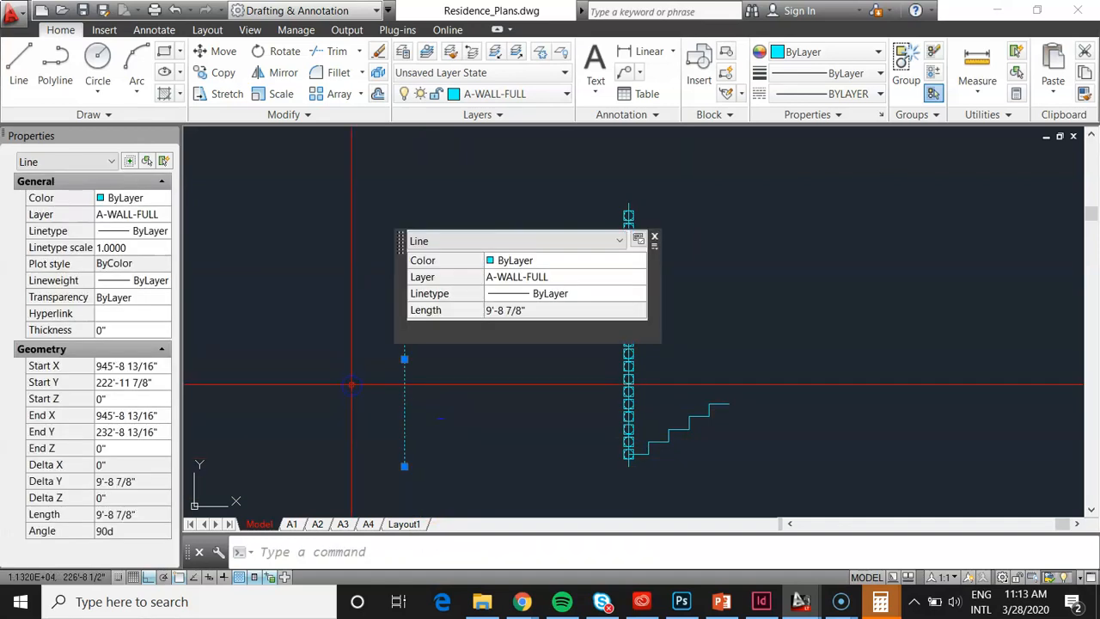
{"action": "key", "text": "Escape"}
{"action": "scroll", "coordinate": [736, 324], "scroll_direction": "down", "scroll_amount": 4}
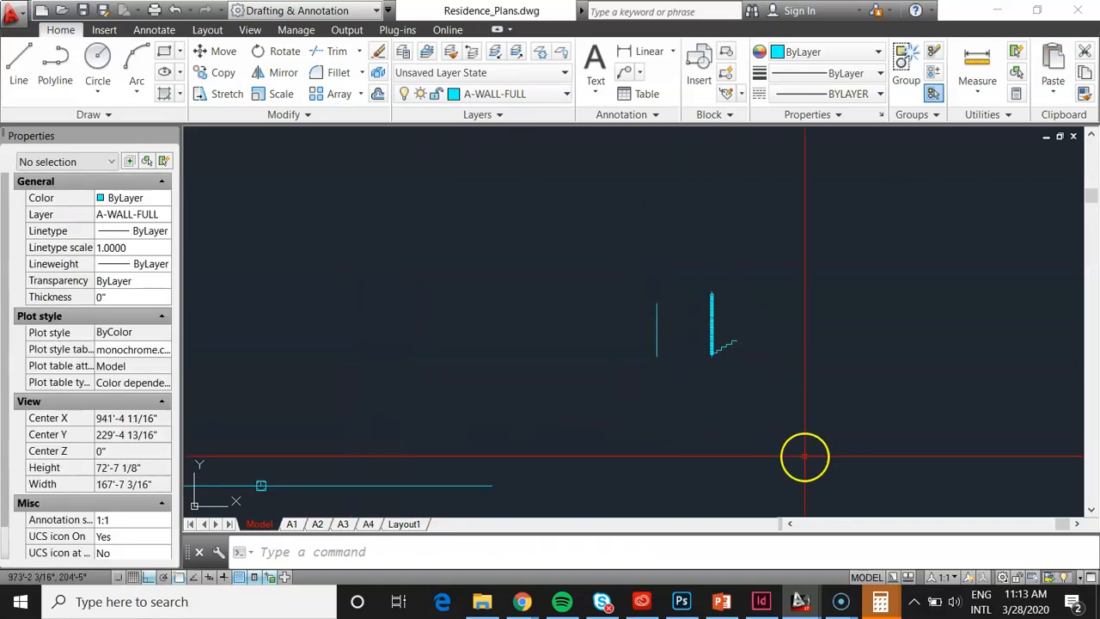
{"action": "scroll", "coordinate": [804, 456], "scroll_direction": "down", "scroll_amount": 3}
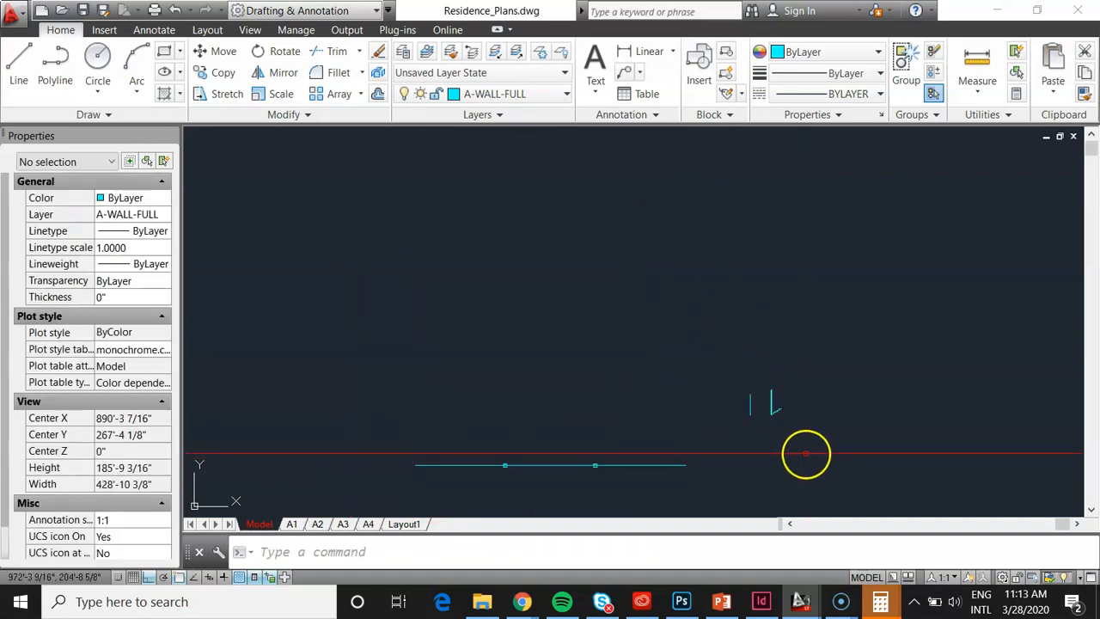
Switch to PowerPoint and review the slide's shortcuts for copying, pasting individual objects, copying with a base point and pasting as a block.
{"action": "left_click", "coordinate": [726, 603]}
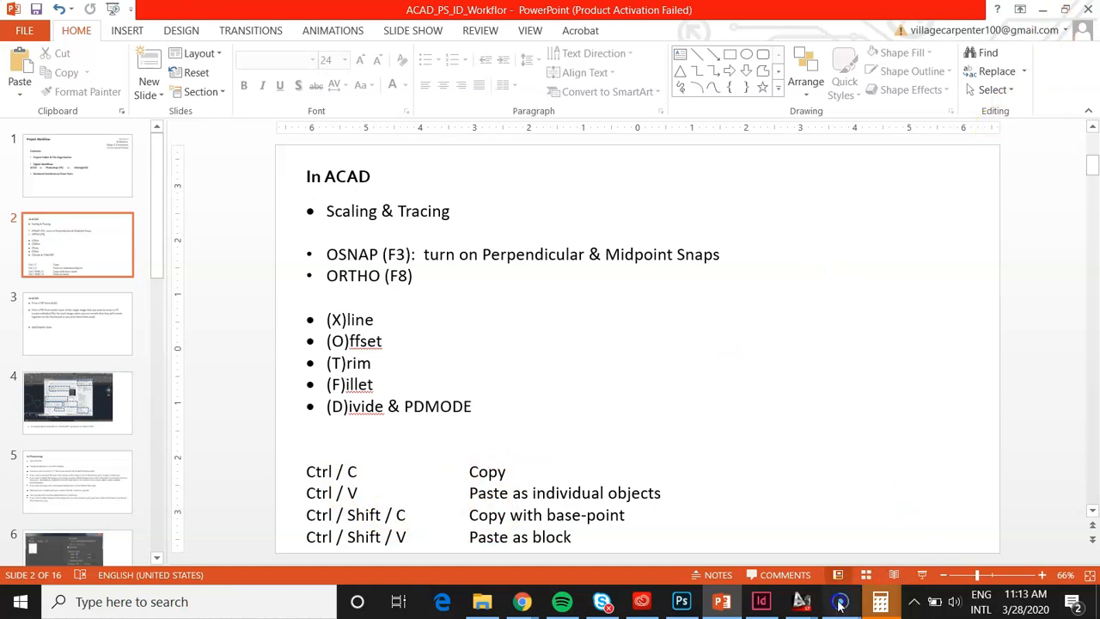
{"action": "mouse_move", "coordinate": [841, 605]}
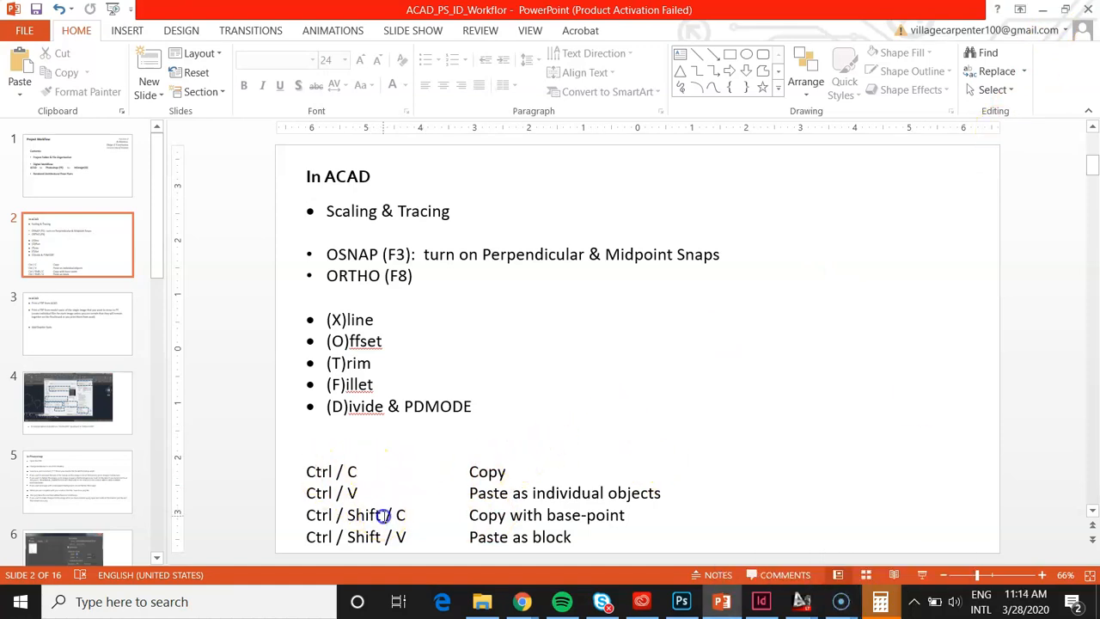
{"action": "left_click_drag", "start_coordinate": [383, 516], "coordinate": [345, 514]}
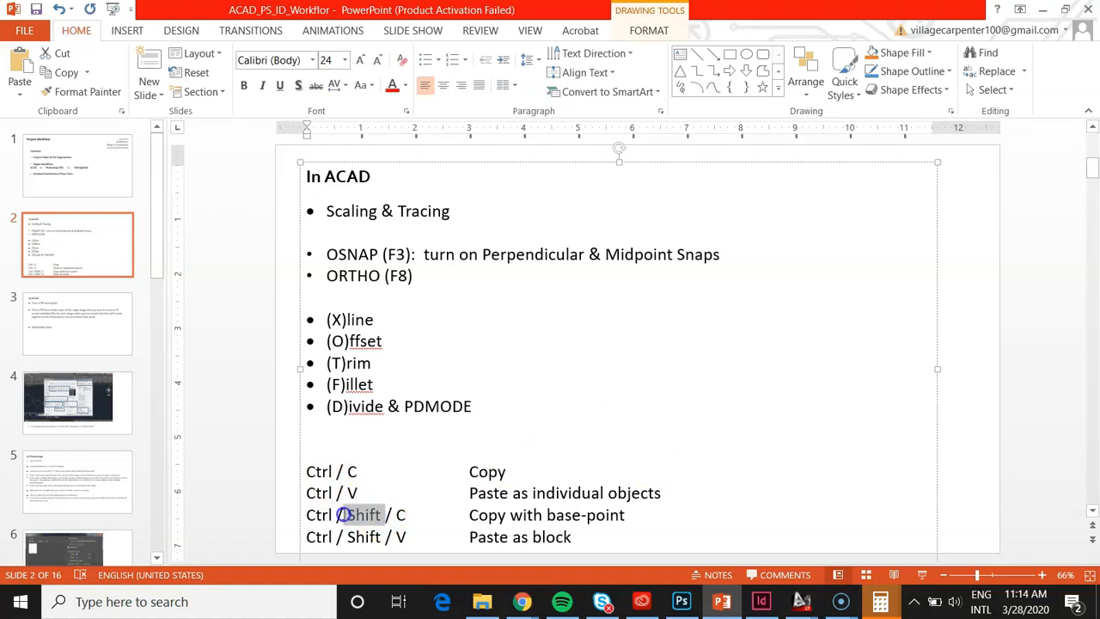
{"action": "left_click", "coordinate": [436, 485]}
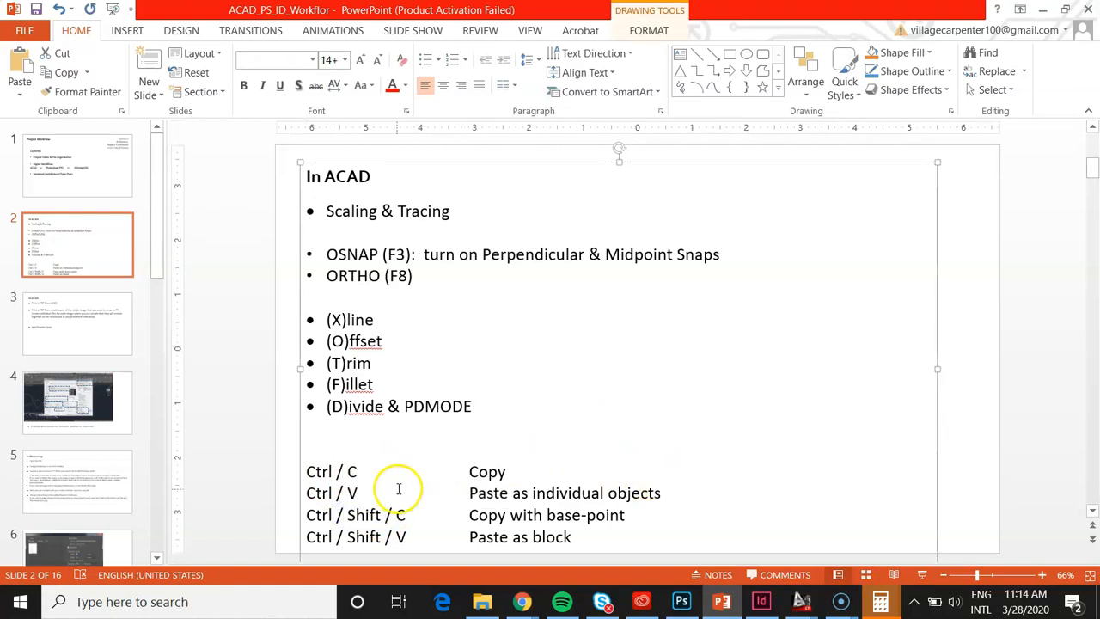
{"action": "left_click_drag", "start_coordinate": [510, 471], "coordinate": [471, 493]}
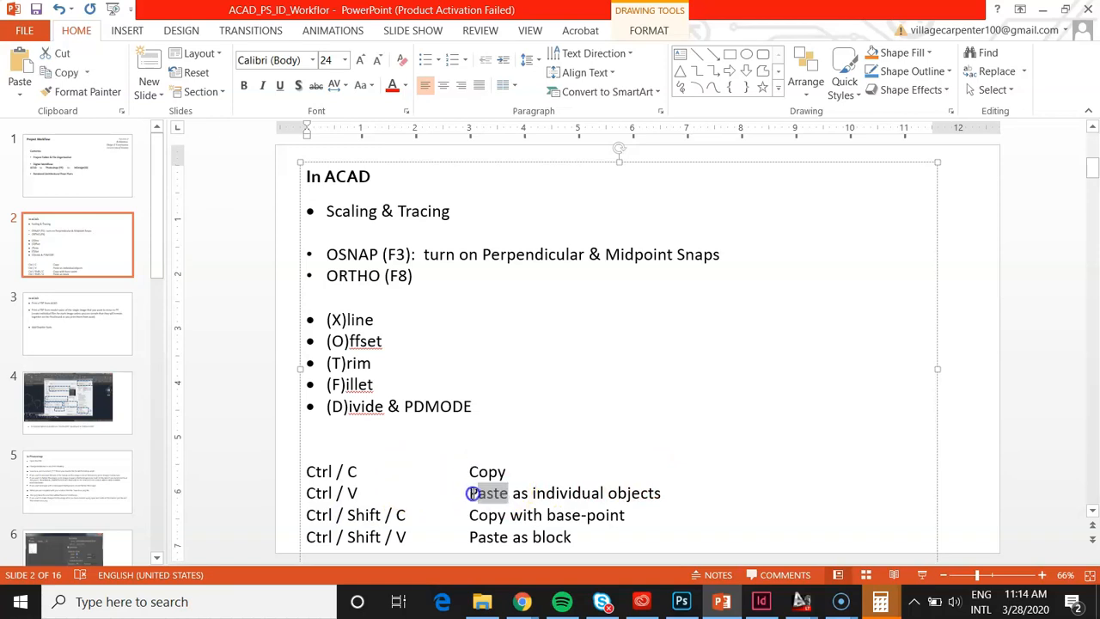
{"action": "left_click", "coordinate": [393, 515]}
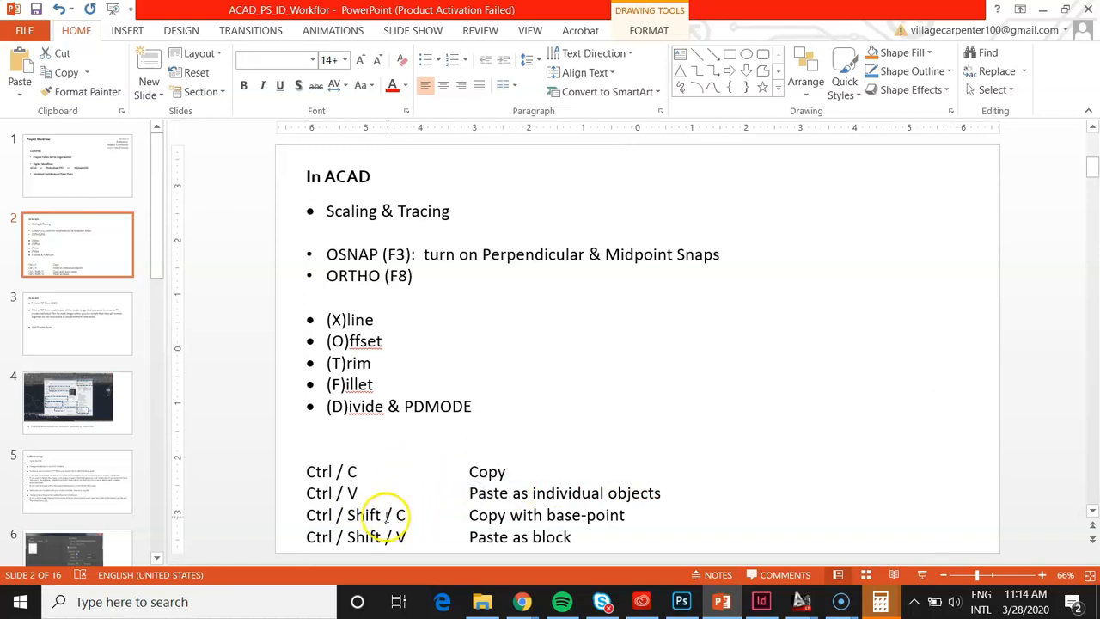
{"action": "double_click", "coordinate": [385, 514]}
{"action": "left_click", "coordinate": [615, 532]}
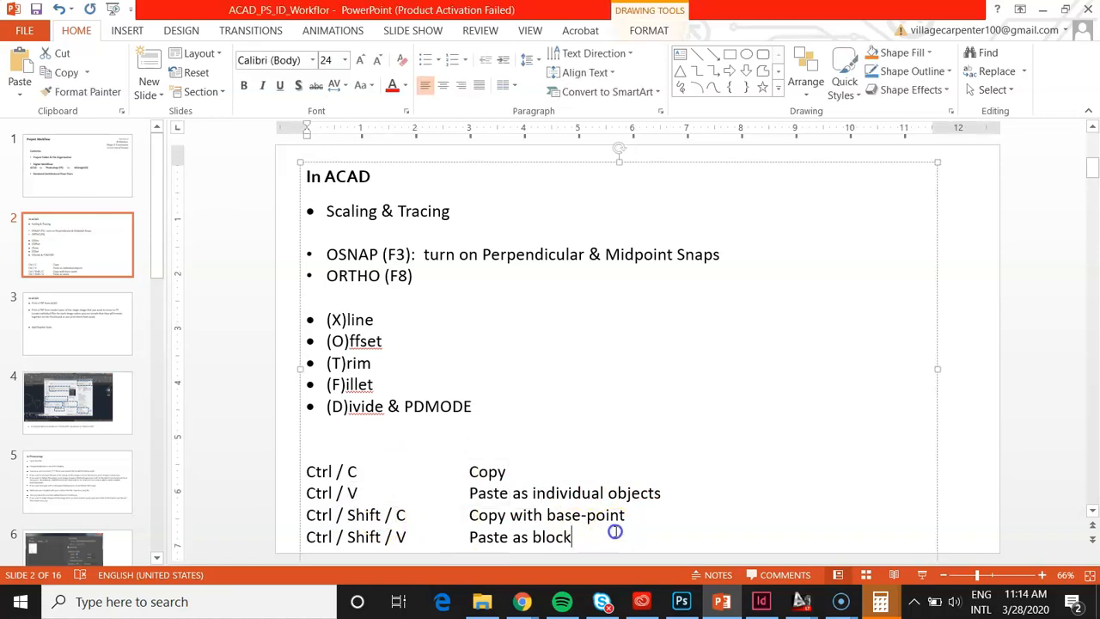
{"action": "double_click", "coordinate": [632, 516]}
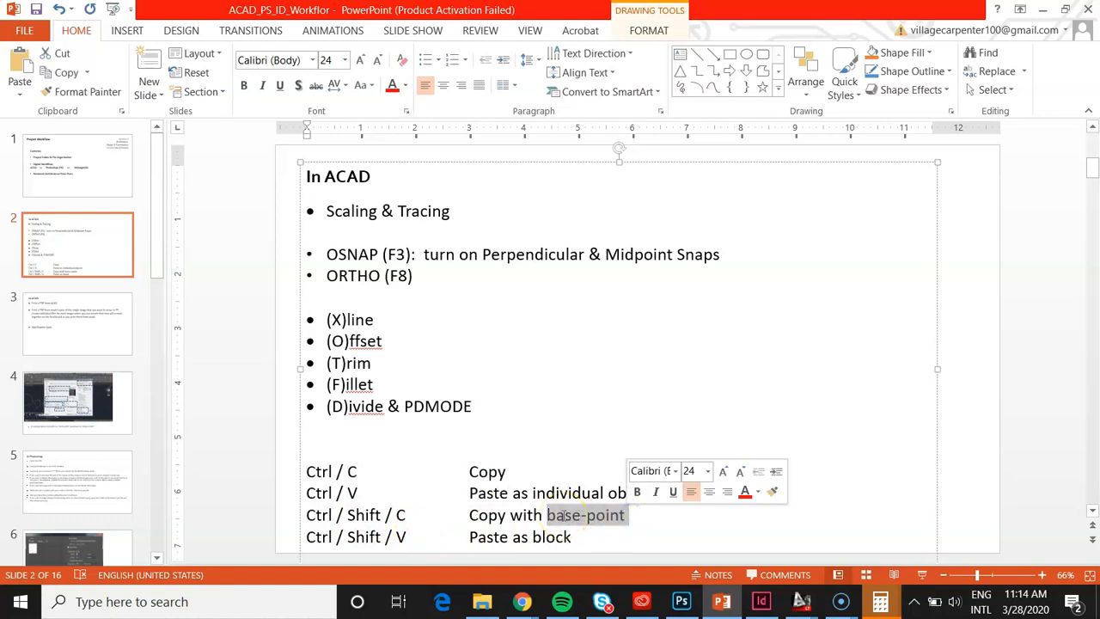
{"action": "left_click", "coordinate": [579, 539]}
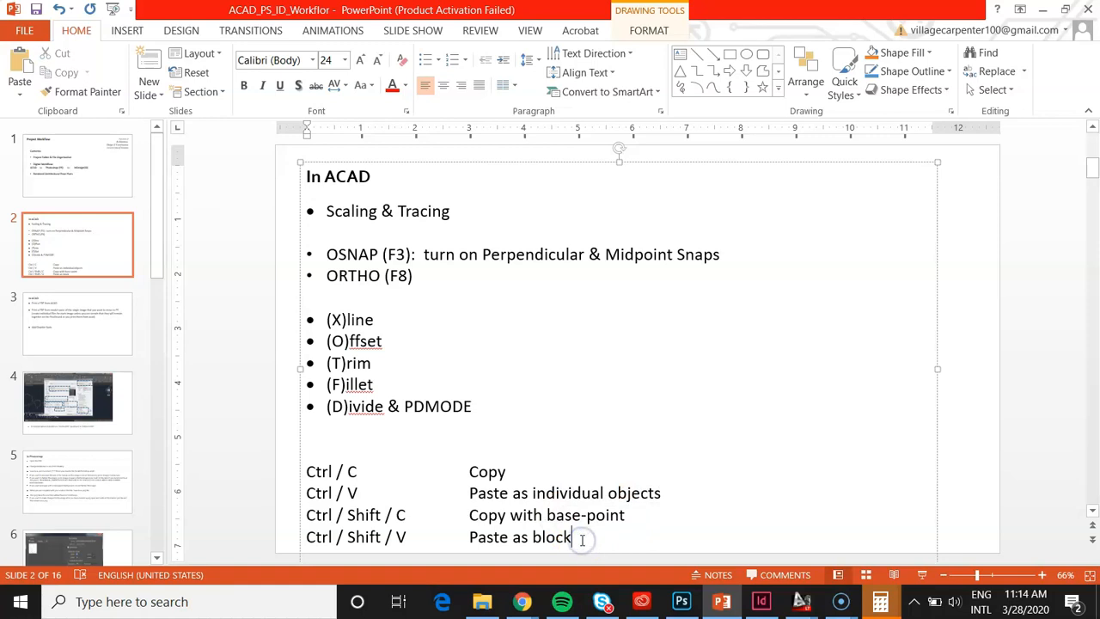
{"action": "double_click", "coordinate": [582, 540]}
{"action": "left_click_drag", "start_coordinate": [582, 539], "coordinate": [532, 539]}
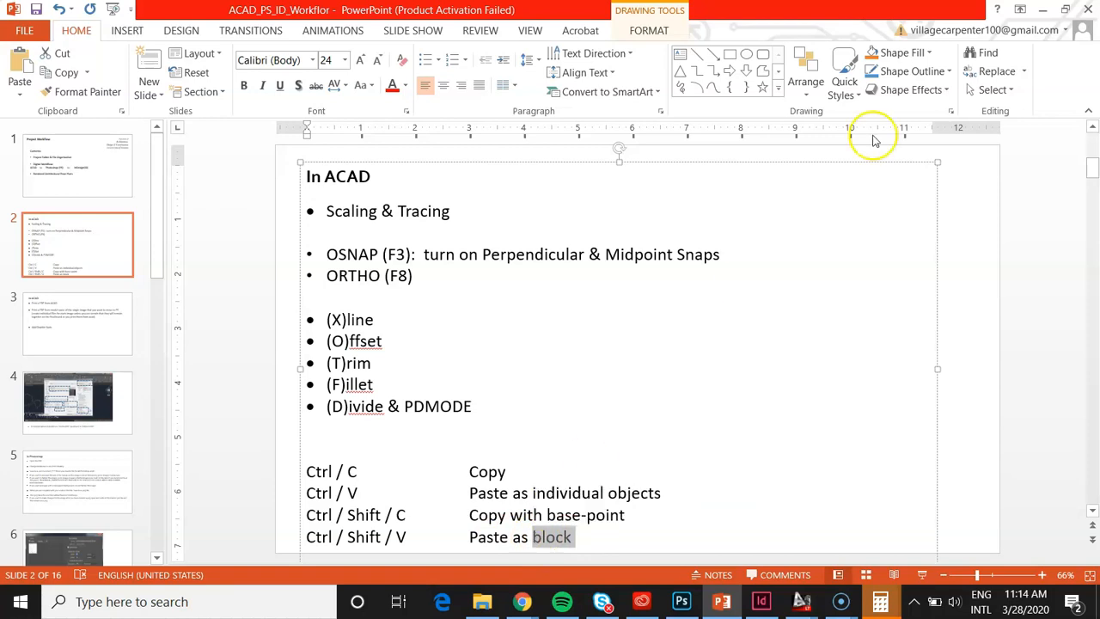
Switch back to AutoCAD and draw a closed seven-sided line outline with a notched, angled lower-left corner above the long horizontal line.
{"action": "left_click", "coordinate": [1041, 8]}
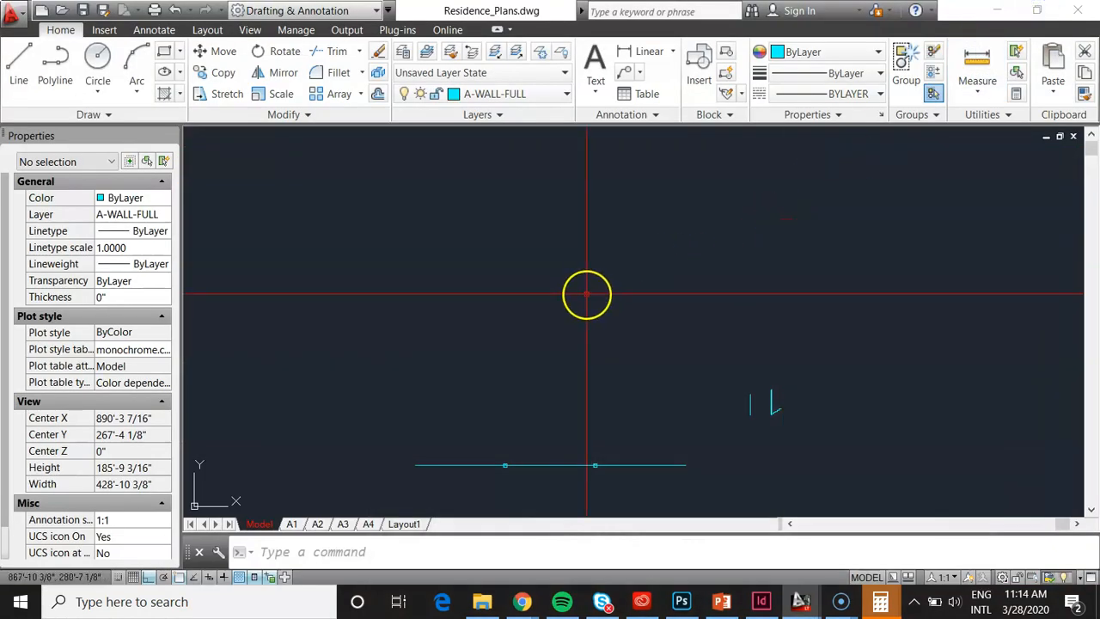
{"action": "type", "text": "l"}
{"action": "key", "text": "Return"}
{"action": "left_click", "coordinate": [530, 311]}
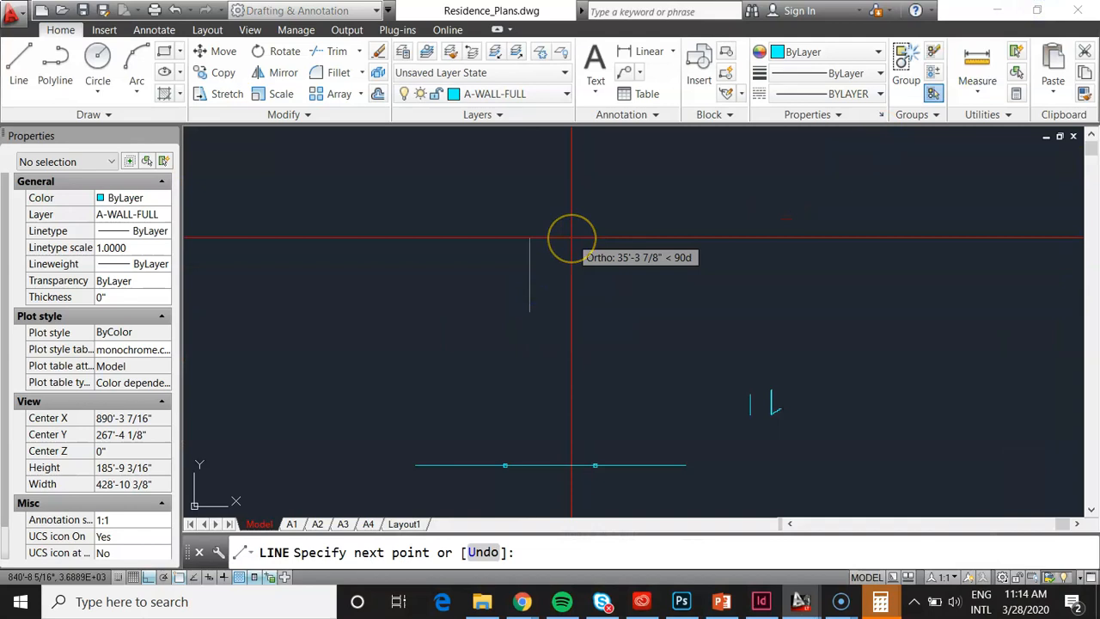
{"action": "left_click", "coordinate": [553, 250]}
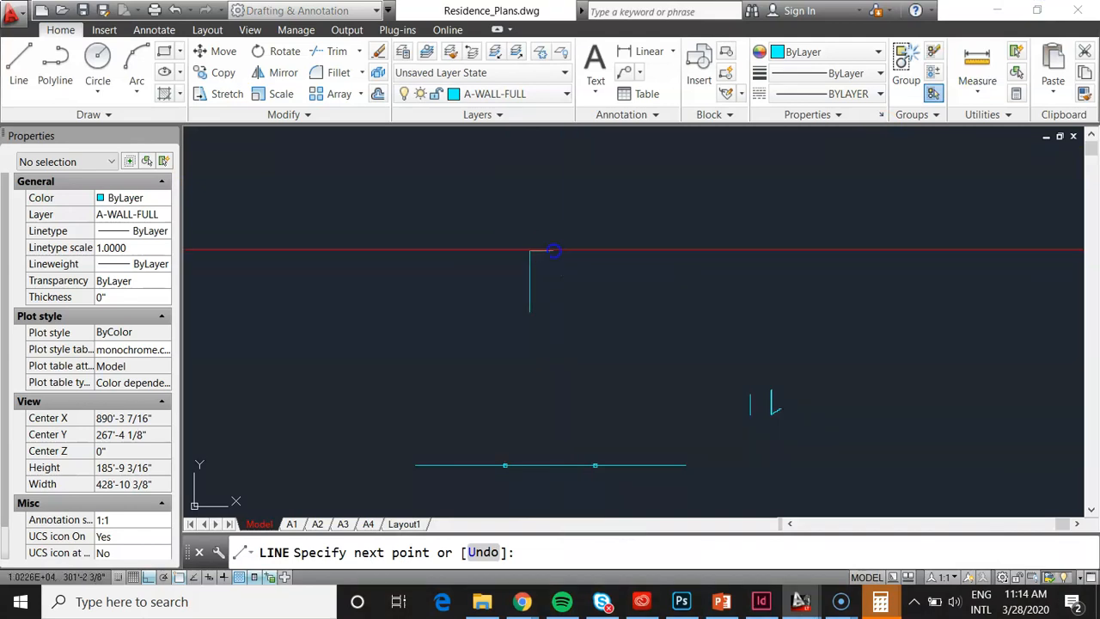
{"action": "left_click", "coordinate": [632, 254]}
{"action": "left_click", "coordinate": [601, 327]}
{"action": "left_click", "coordinate": [569, 305]}
{"action": "left_click", "coordinate": [566, 299]}
{"action": "left_click", "coordinate": [553, 300]}
{"action": "left_click", "coordinate": [529, 311]}
{"action": "key", "text": "Return"}
{"action": "scroll", "coordinate": [567, 318], "scroll_direction": "up", "scroll_amount": 4}
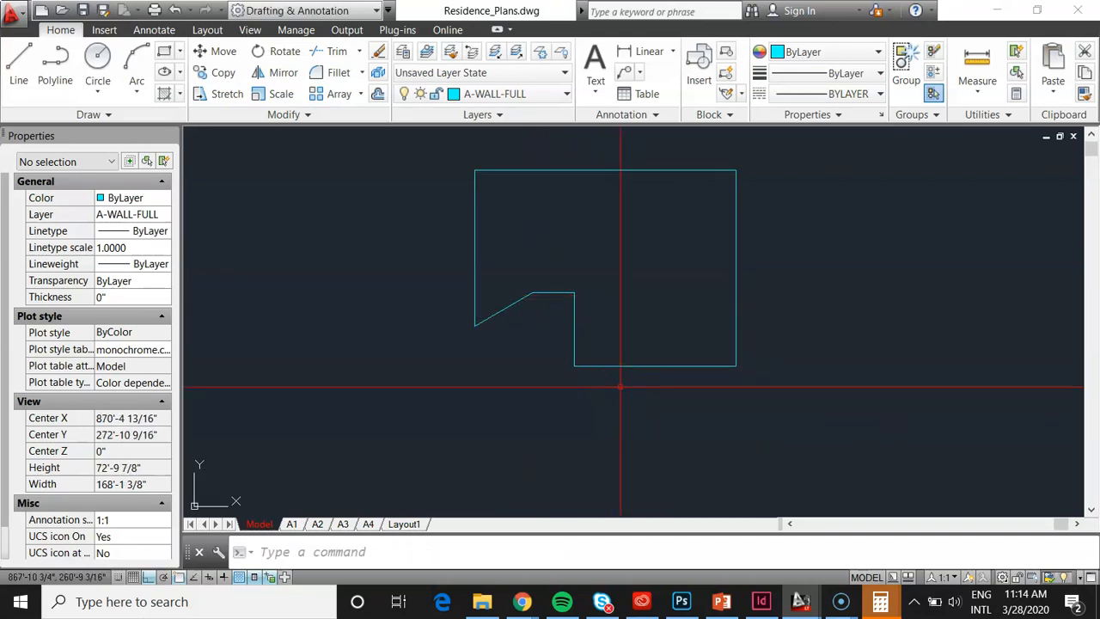
Copy the whole seven-sided outline to the clipboard and paste it as individual objects to the right of the original.
{"action": "key", "text": "ctrl+c"}
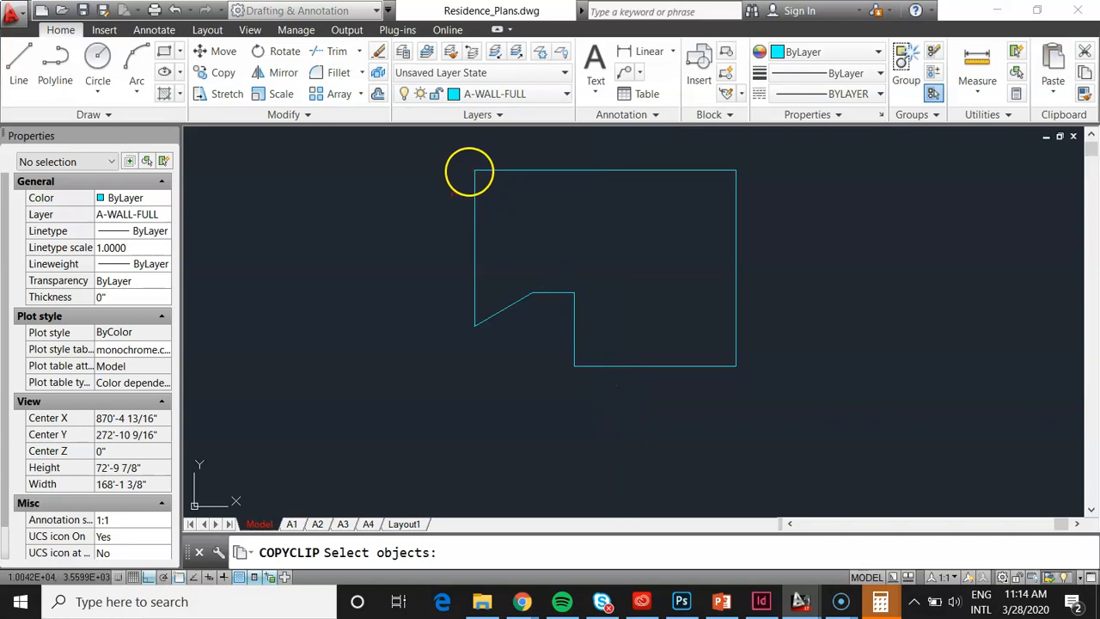
{"action": "left_click", "coordinate": [423, 153]}
{"action": "left_click", "coordinate": [915, 477]}
{"action": "key", "text": "Return"}
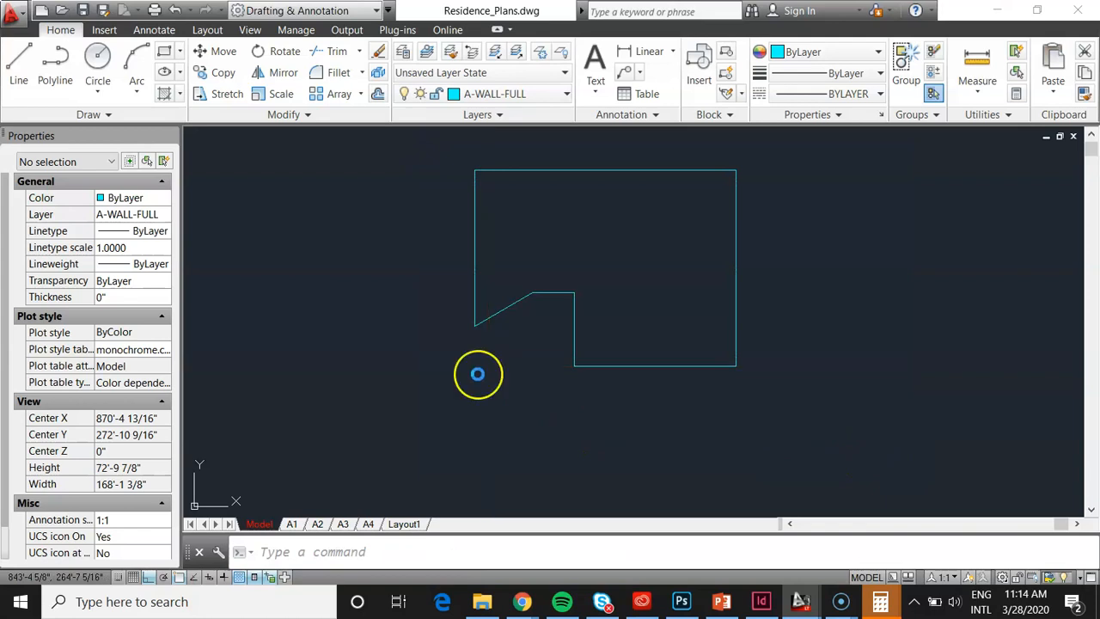
{"action": "key", "text": "ctrl+v"}
{"action": "scroll", "coordinate": [429, 381], "scroll_direction": "down", "scroll_amount": 2}
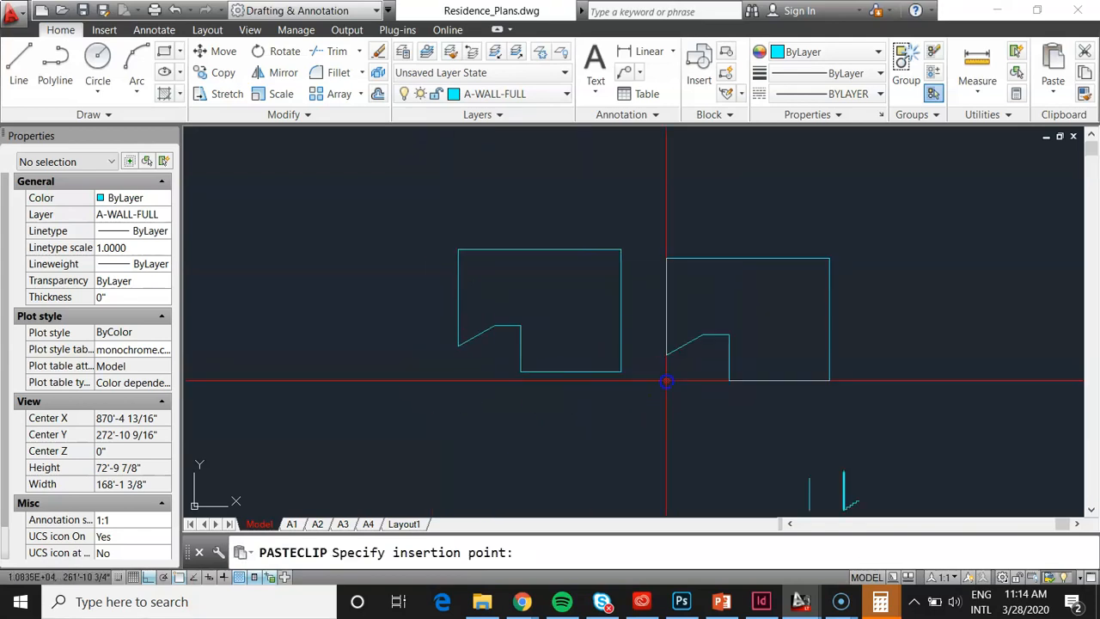
{"action": "left_click", "coordinate": [666, 380]}
Select the original outline and its pasted copy in turn to compare their object types in the properties.
{"action": "left_click", "coordinate": [445, 219]}
{"action": "left_click", "coordinate": [636, 420]}
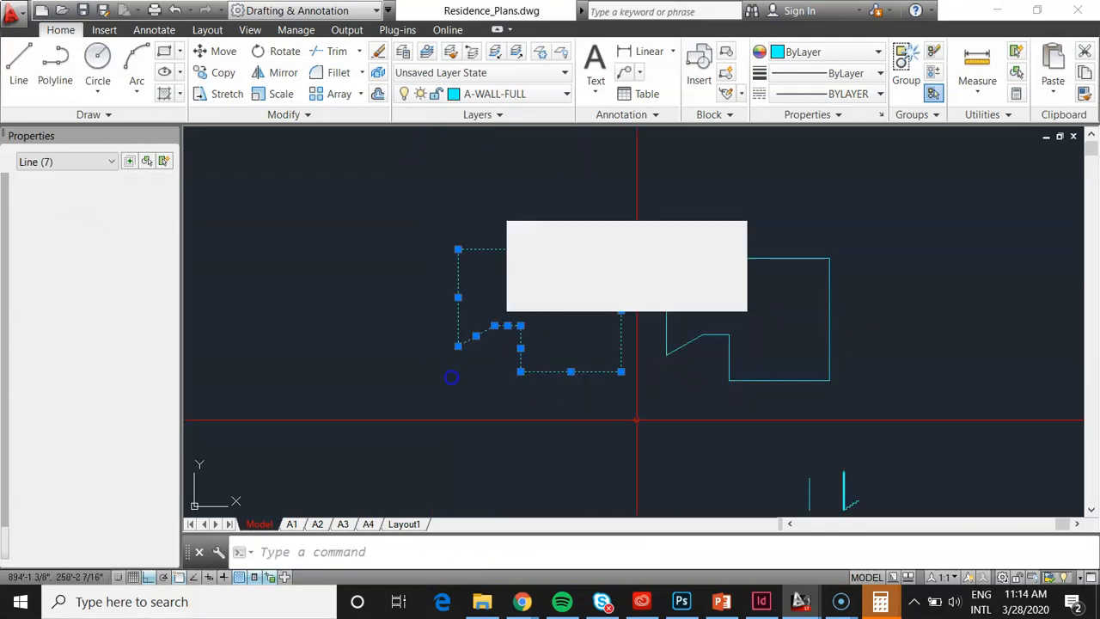
{"action": "key", "text": "Escape"}
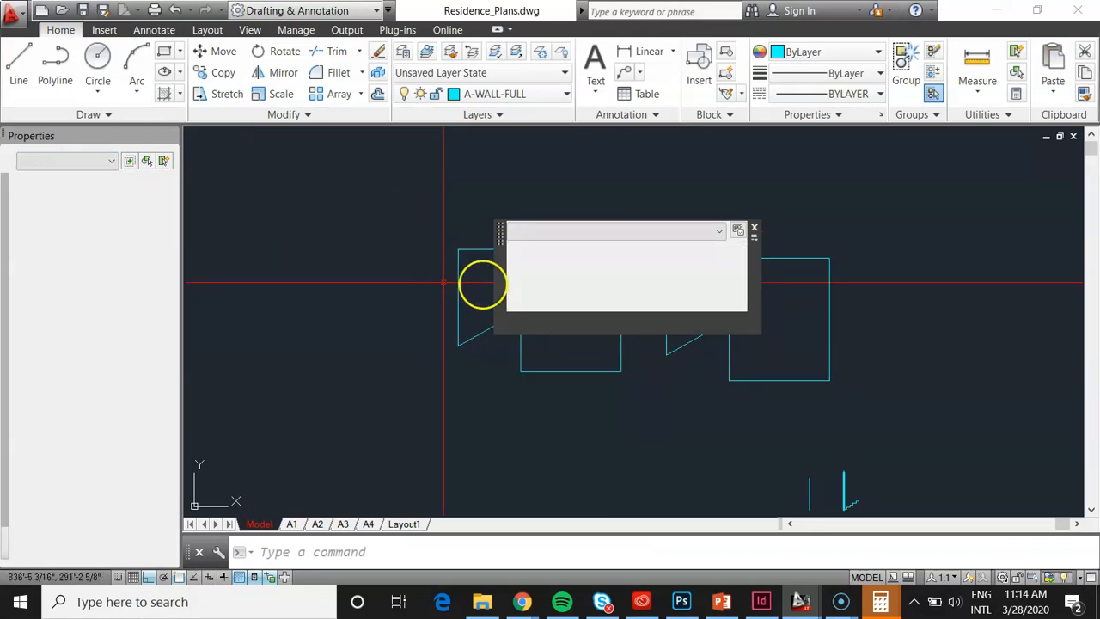
{"action": "left_click", "coordinate": [657, 217]}
{"action": "left_click", "coordinate": [914, 424]}
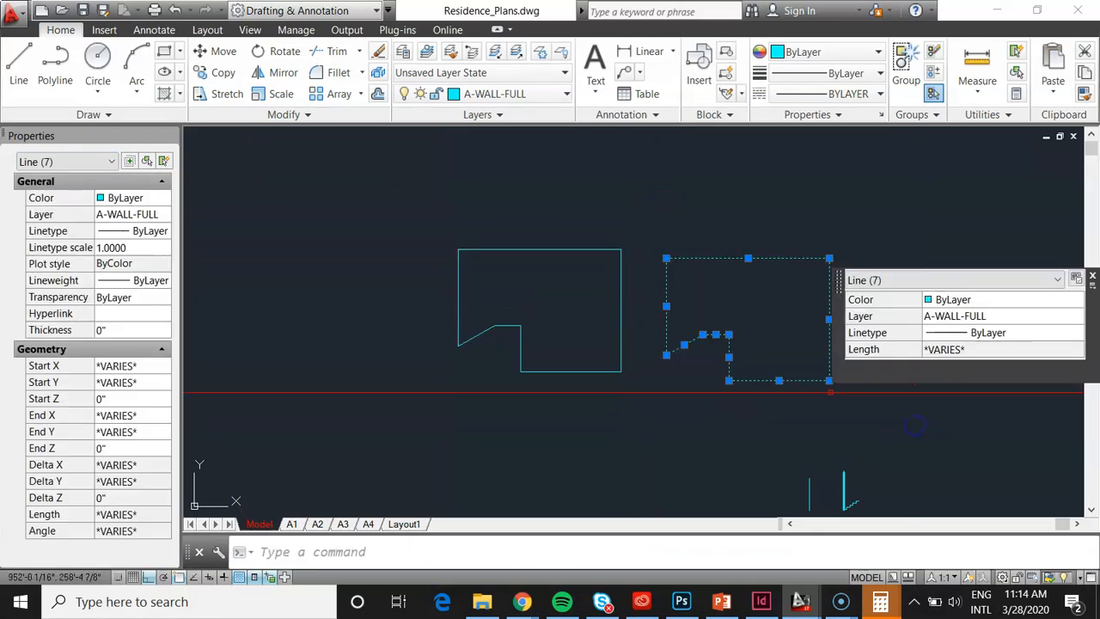
Deselect the pasted outline, review the slide's copy and paste shortcuts in PowerPoint, and return to AutoCAD.
{"action": "key", "text": "Escape"}
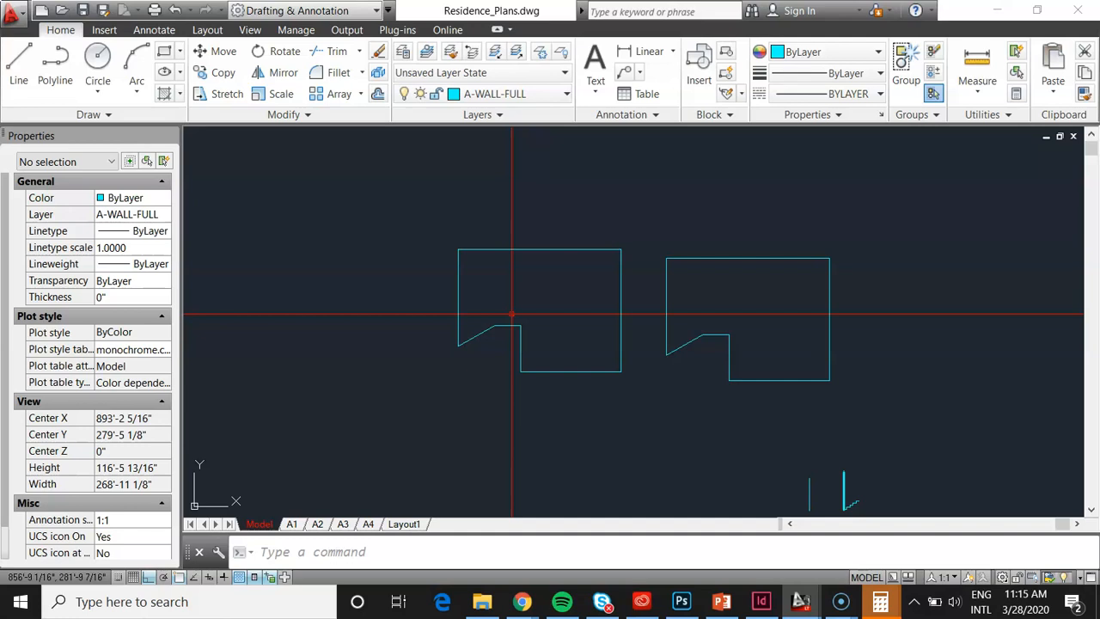
{"action": "left_click", "coordinate": [516, 313]}
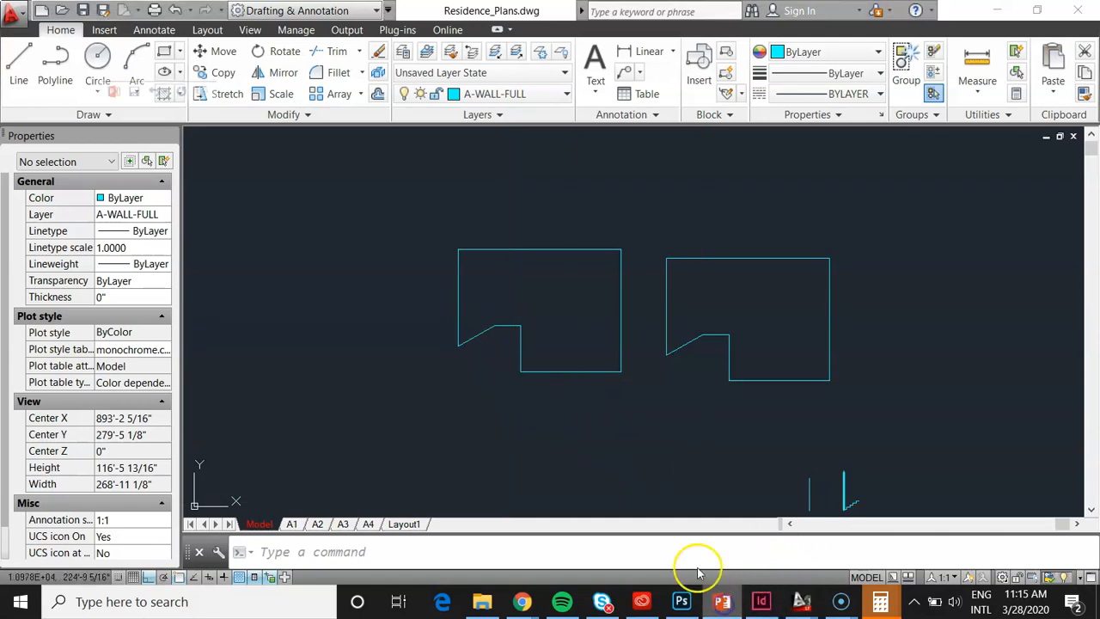
{"action": "key", "text": "alt+Tab"}
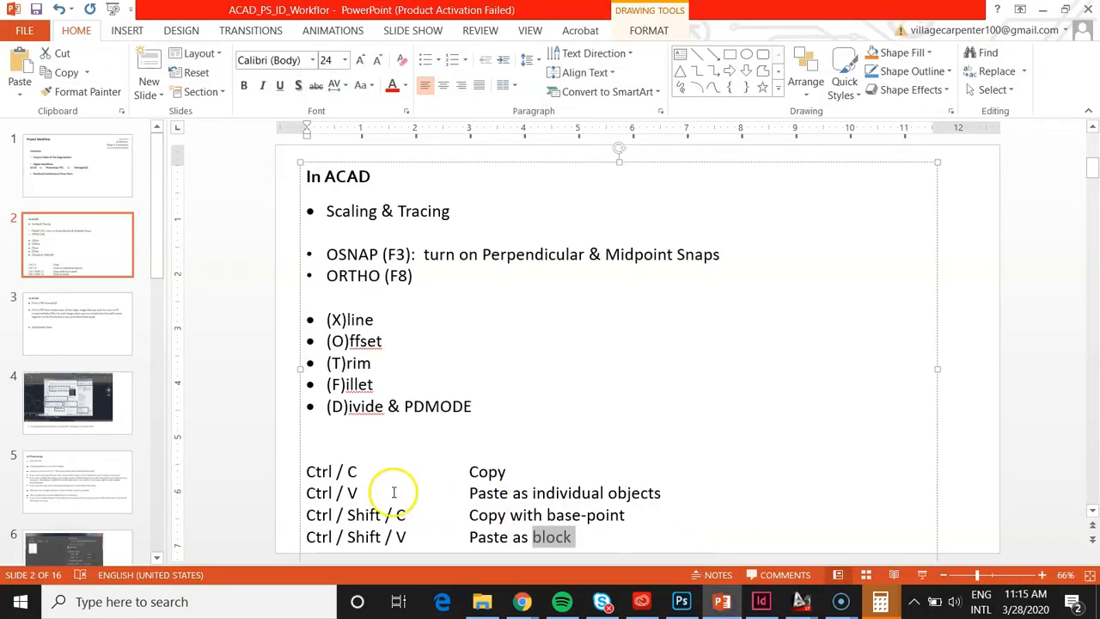
{"action": "left_click", "coordinate": [1043, 10]}
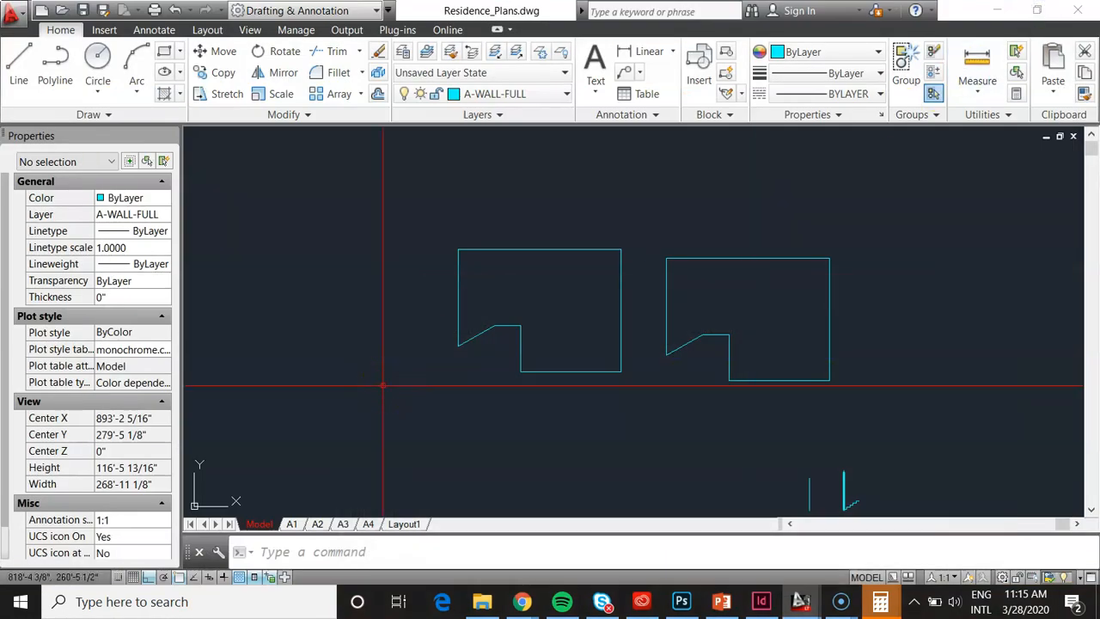
Copy the whole original seven-sided outline to the clipboard with its upper-right corner as base point.
{"action": "key", "text": "ctrl+shift+c"}
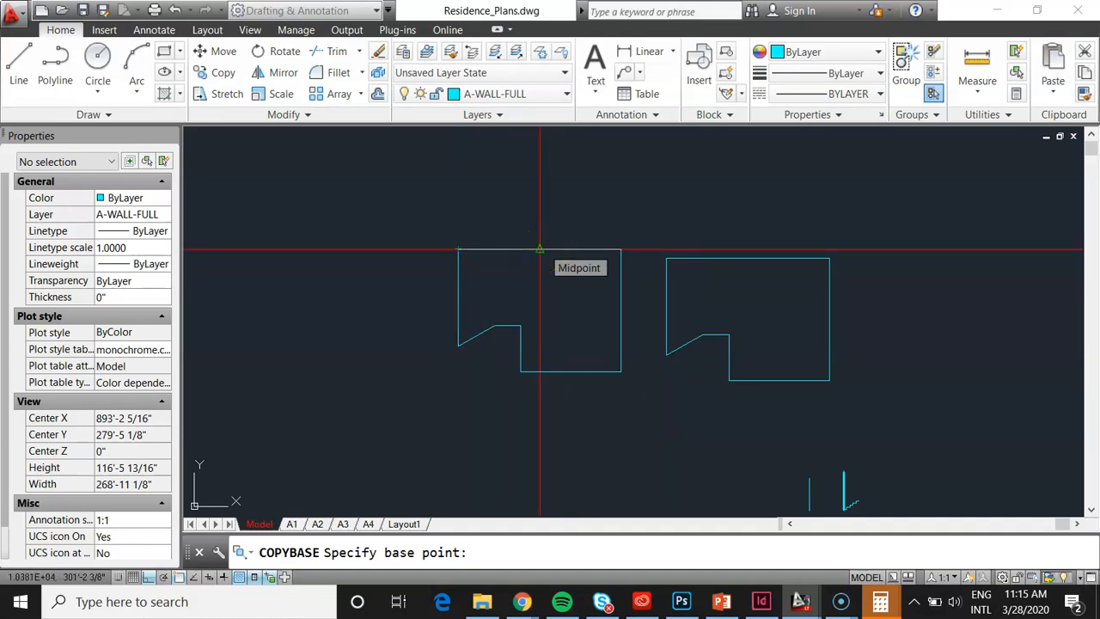
{"action": "left_click", "coordinate": [620, 249]}
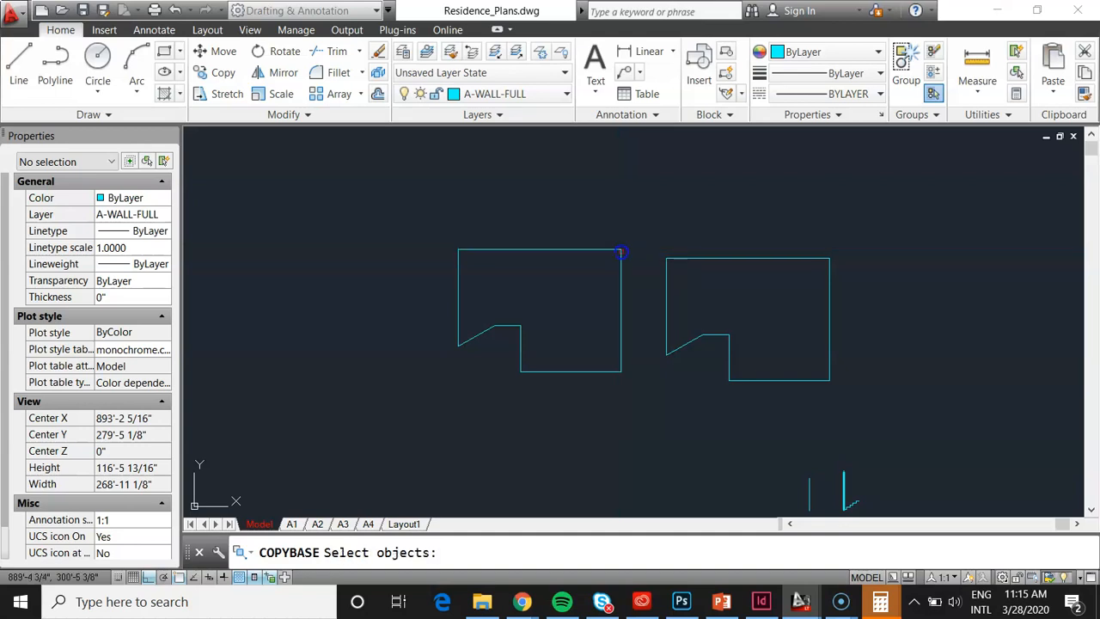
{"action": "left_click", "coordinate": [407, 197]}
{"action": "left_click", "coordinate": [651, 437]}
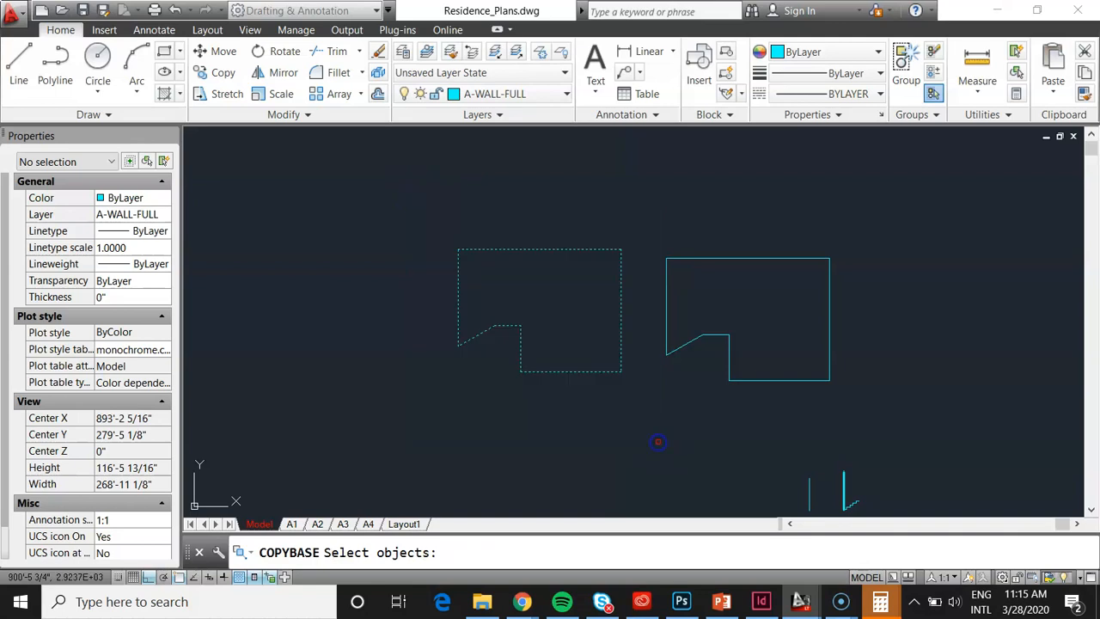
{"action": "right_click", "coordinate": [527, 429]}
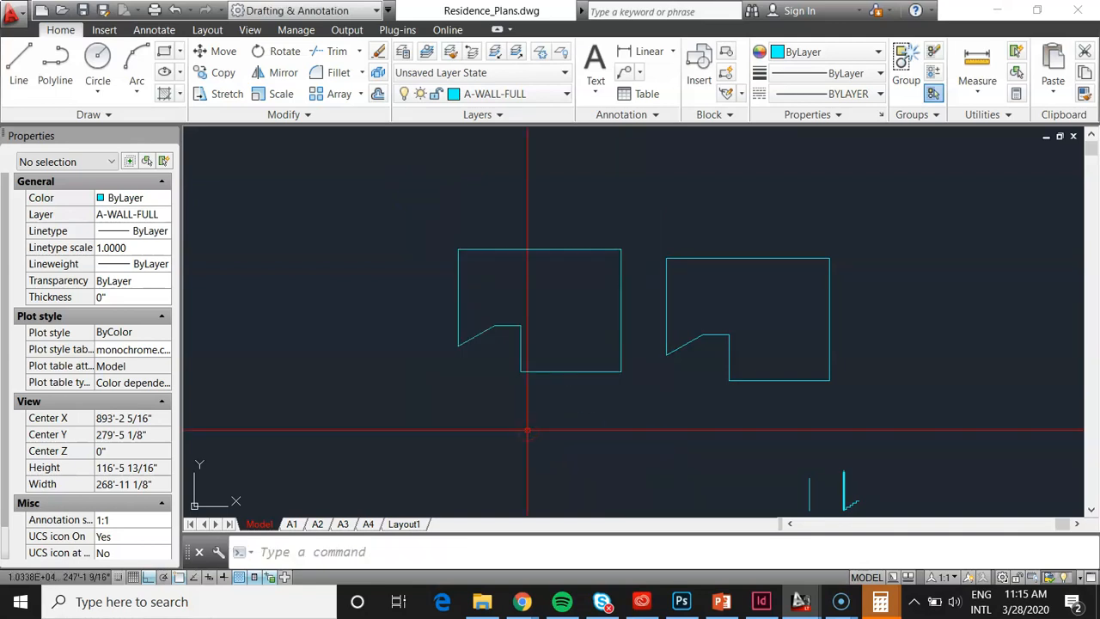
Paste the copied outline as a block with its base point on the first division point of the long horizontal line.
{"action": "key", "text": "ctrl+shift+v"}
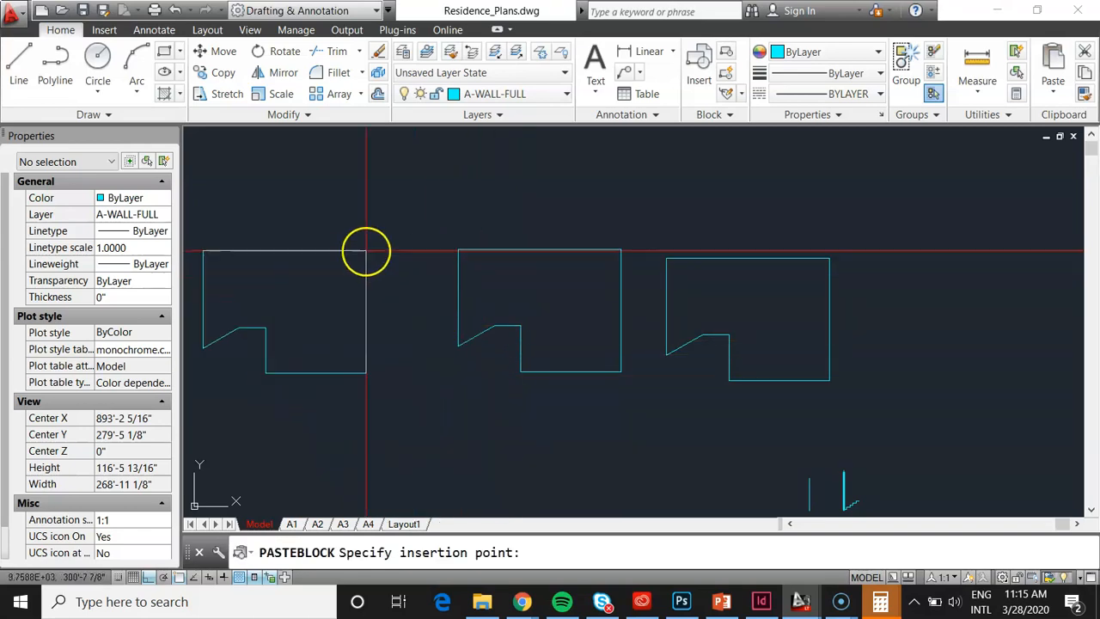
{"action": "scroll", "coordinate": [685, 276], "scroll_direction": "down", "scroll_amount": 6}
{"action": "scroll", "coordinate": [685, 276], "scroll_direction": "up", "scroll_amount": 5}
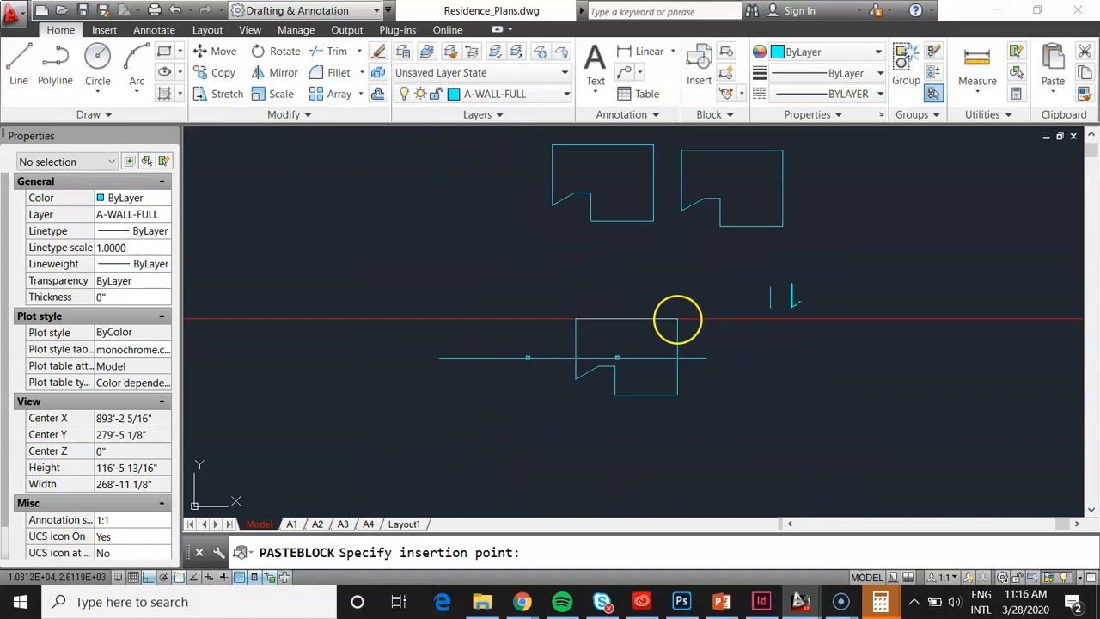
{"action": "scroll", "coordinate": [521, 387], "scroll_direction": "up", "scroll_amount": 6}
{"action": "scroll", "coordinate": [550, 353], "scroll_direction": "down", "scroll_amount": 2}
{"action": "scroll", "coordinate": [556, 336], "scroll_direction": "up", "scroll_amount": 5}
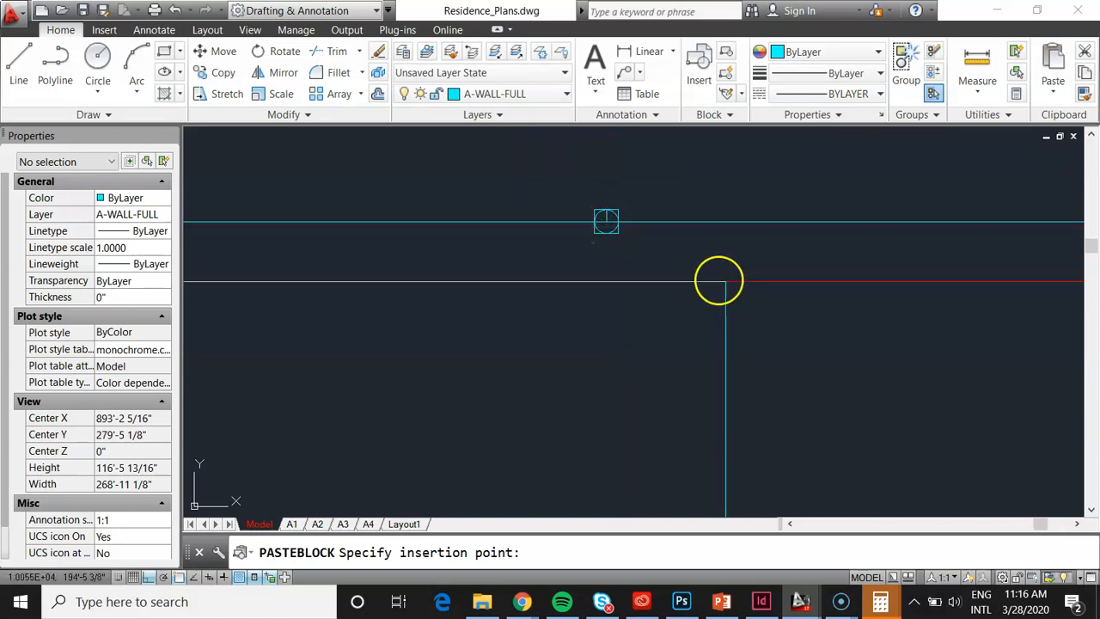
{"action": "scroll", "coordinate": [744, 297], "scroll_direction": "down", "scroll_amount": 4}
{"action": "scroll", "coordinate": [677, 297], "scroll_direction": "up", "scroll_amount": 2}
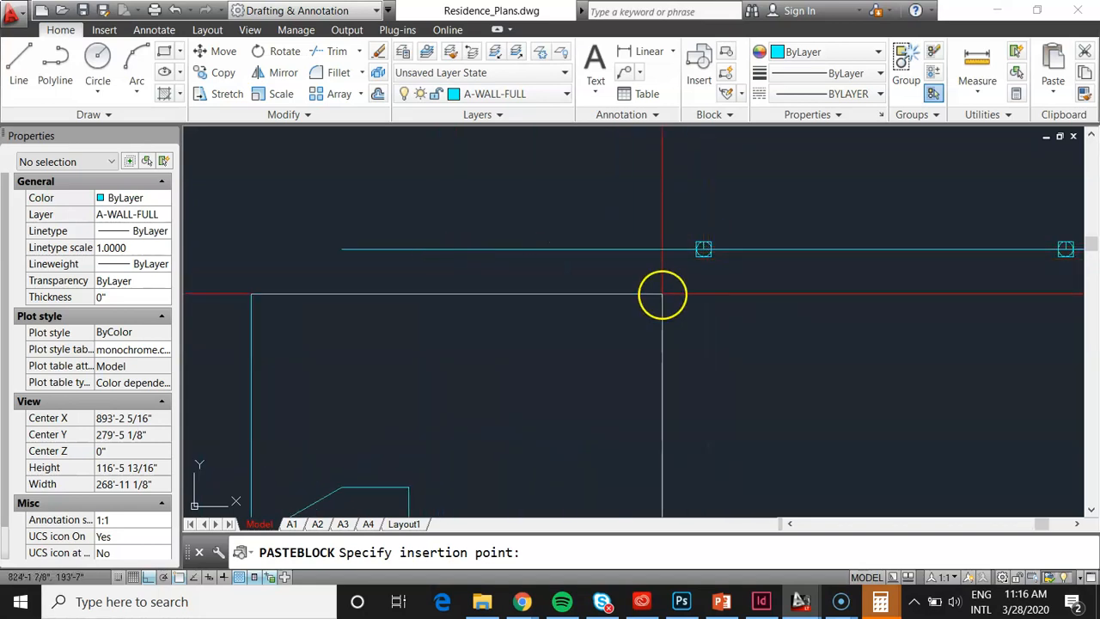
{"action": "left_click", "coordinate": [703, 249]}
Select the pasted outline to check its object type in the properties, and clear the selection.
{"action": "scroll", "coordinate": [704, 250], "scroll_direction": "up", "scroll_amount": 4}
{"action": "scroll", "coordinate": [735, 275], "scroll_direction": "up", "scroll_amount": 2}
{"action": "left_click", "coordinate": [817, 370]}
{"action": "left_click", "coordinate": [676, 267]}
{"action": "left_click", "coordinate": [677, 267]}
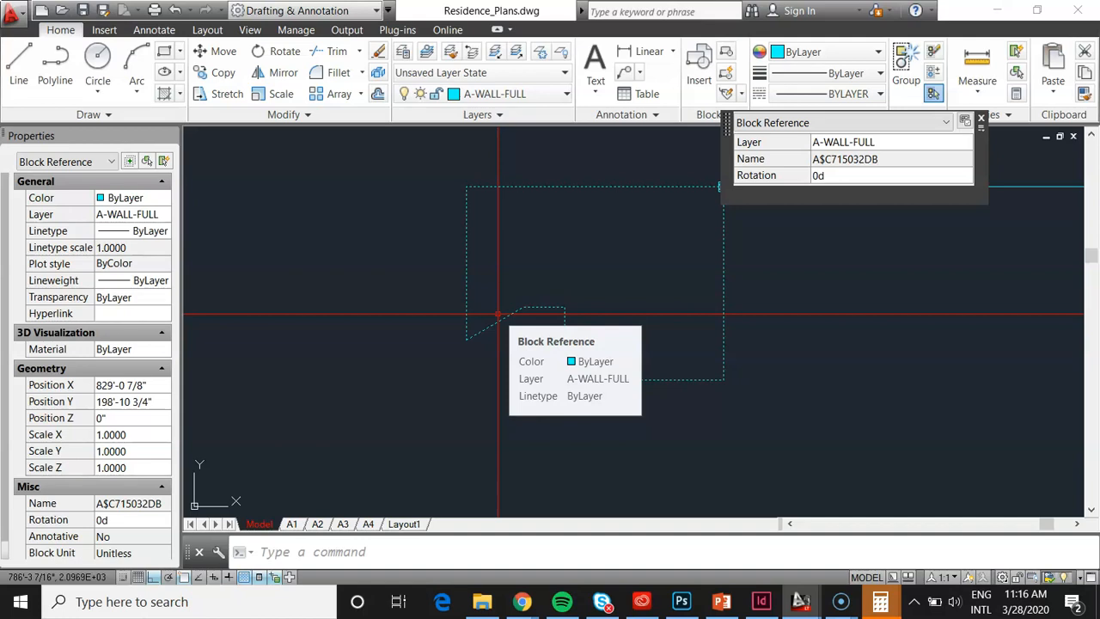
{"action": "key", "text": "Escape"}
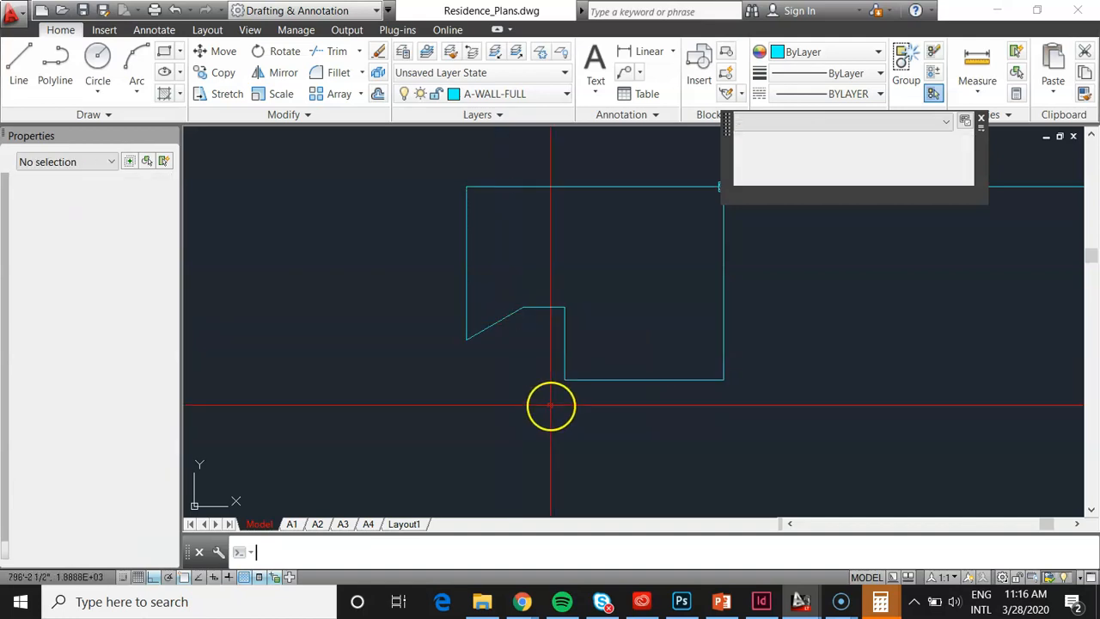
Rotate the pasted block 90 degrees about a point inside its outline.
{"action": "type", "text": "ro"}
{"action": "key", "text": "Return"}
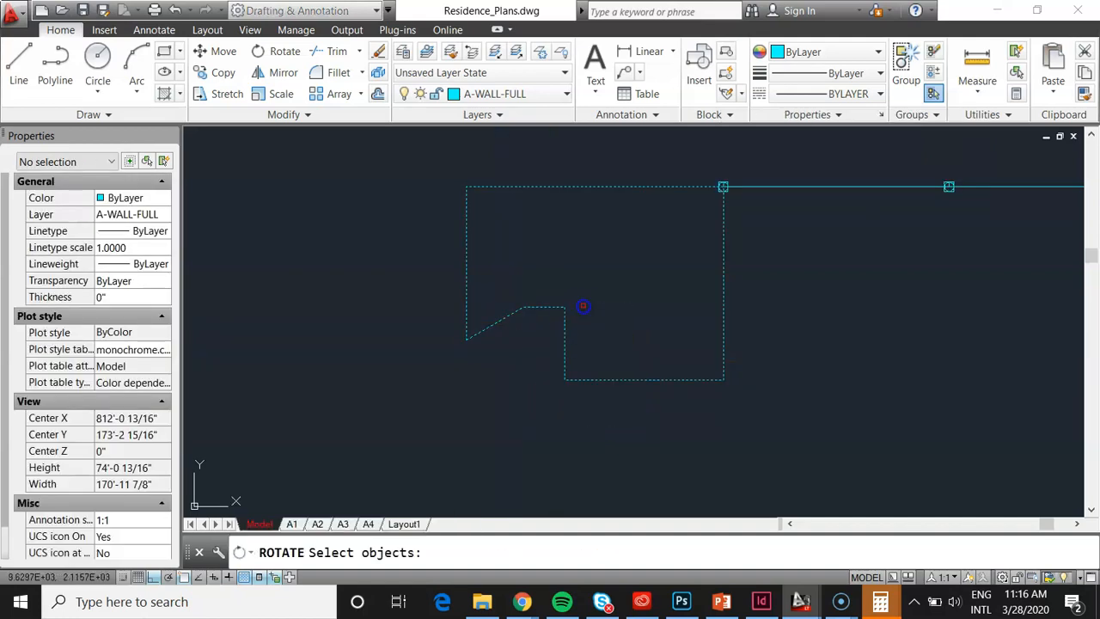
{"action": "left_click", "coordinate": [614, 266]}
{"action": "key", "text": "Return"}
{"action": "left_click", "coordinate": [614, 267]}
{"action": "type", "text": "90"}
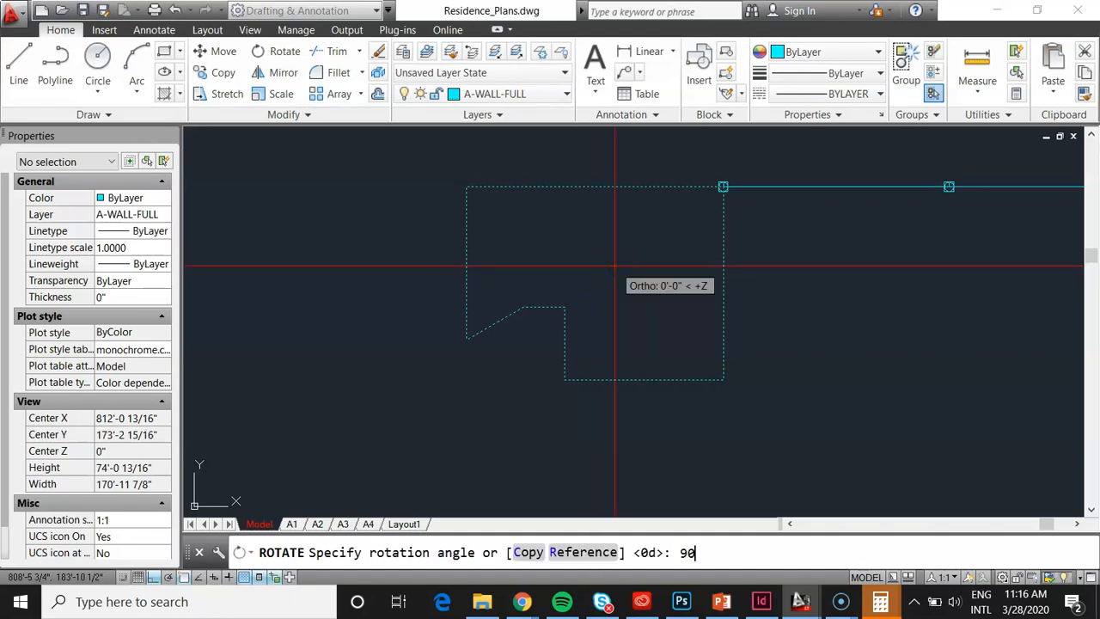
{"action": "key", "text": "Return"}
Select the rotated block to check that it is still one object, and deselect it.
{"action": "left_click", "coordinate": [714, 384]}
{"action": "left_click", "coordinate": [602, 296]}
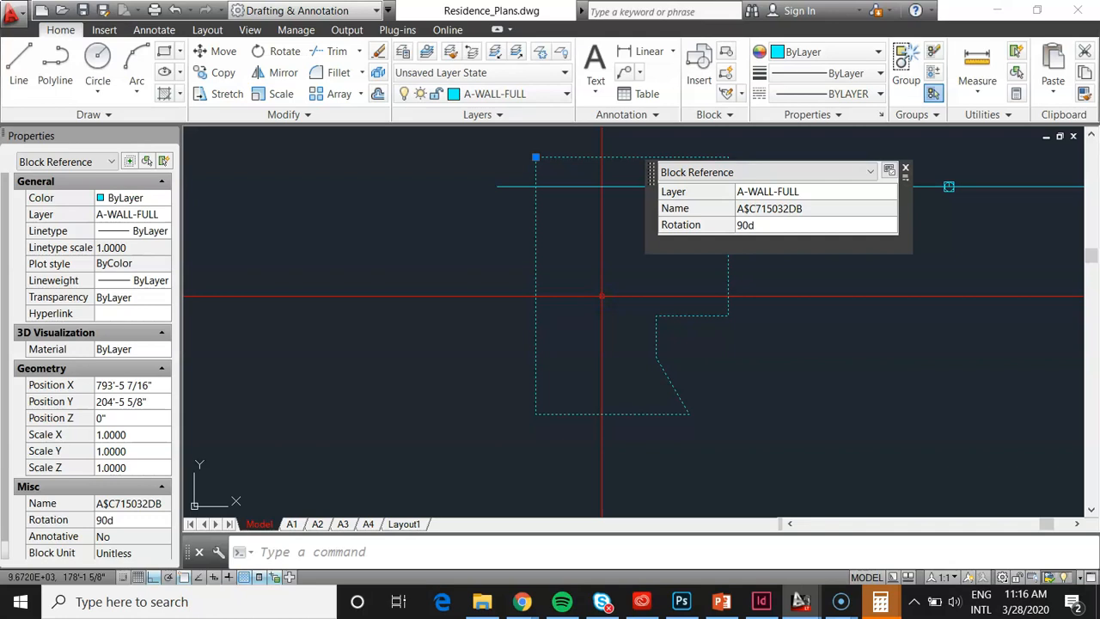
{"action": "left_click", "coordinate": [784, 401]}
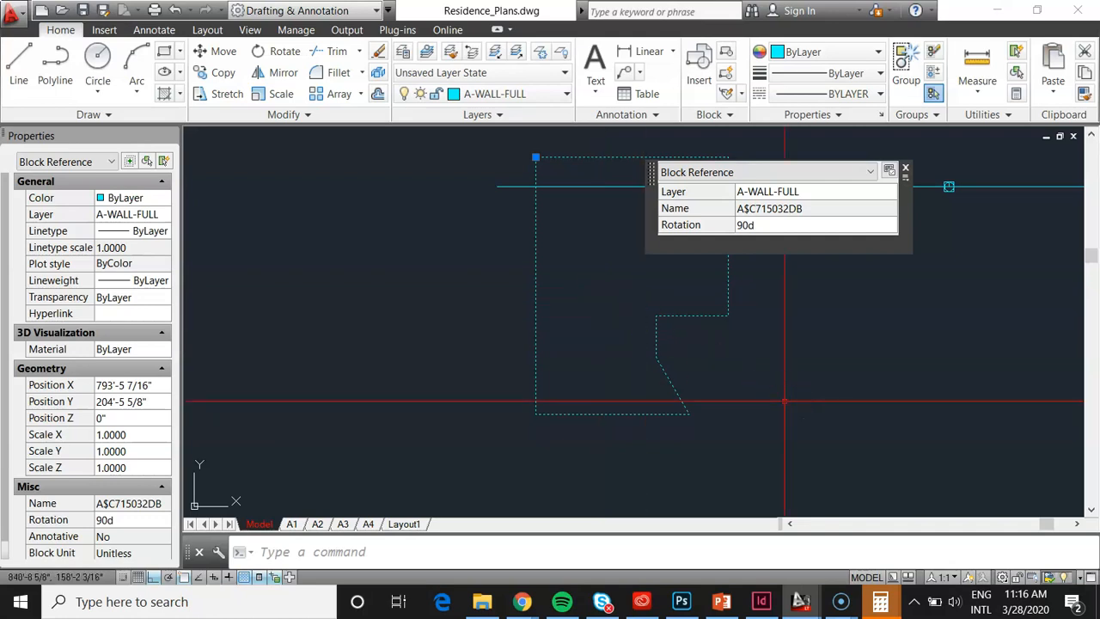
{"action": "key", "text": "Escape"}
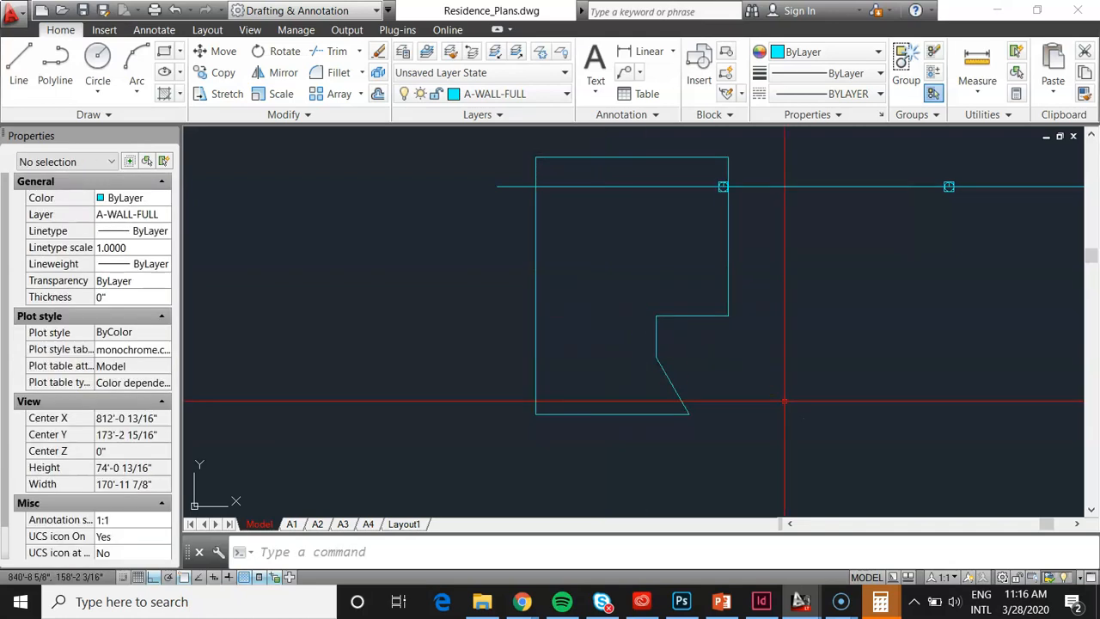
Explode the rotated block and select two of its notch edges to check them as separate lines.
{"action": "left_click", "coordinate": [784, 402]}
{"action": "left_click", "coordinate": [587, 272]}
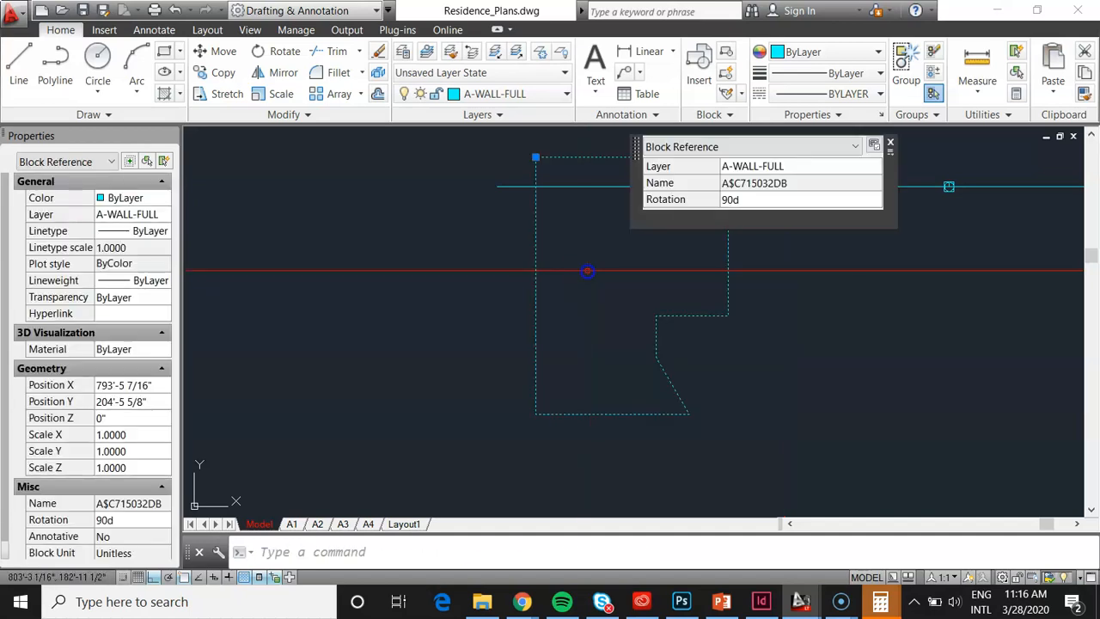
{"action": "type", "text": "x"}
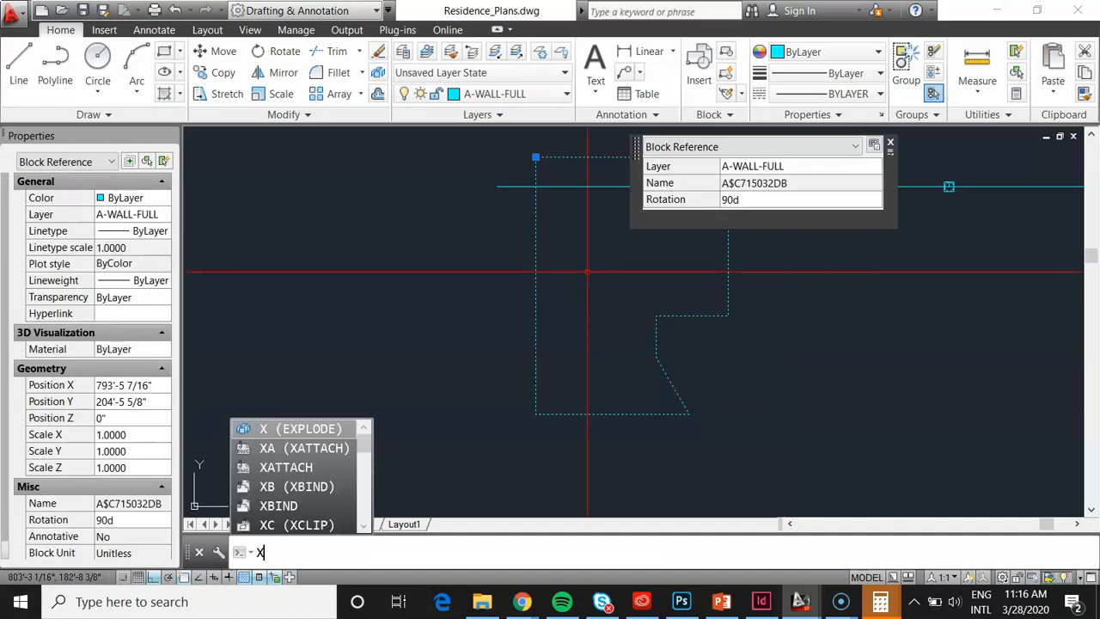
{"action": "key", "text": "Return"}
{"action": "left_click", "coordinate": [682, 344]}
{"action": "left_click", "coordinate": [621, 272]}
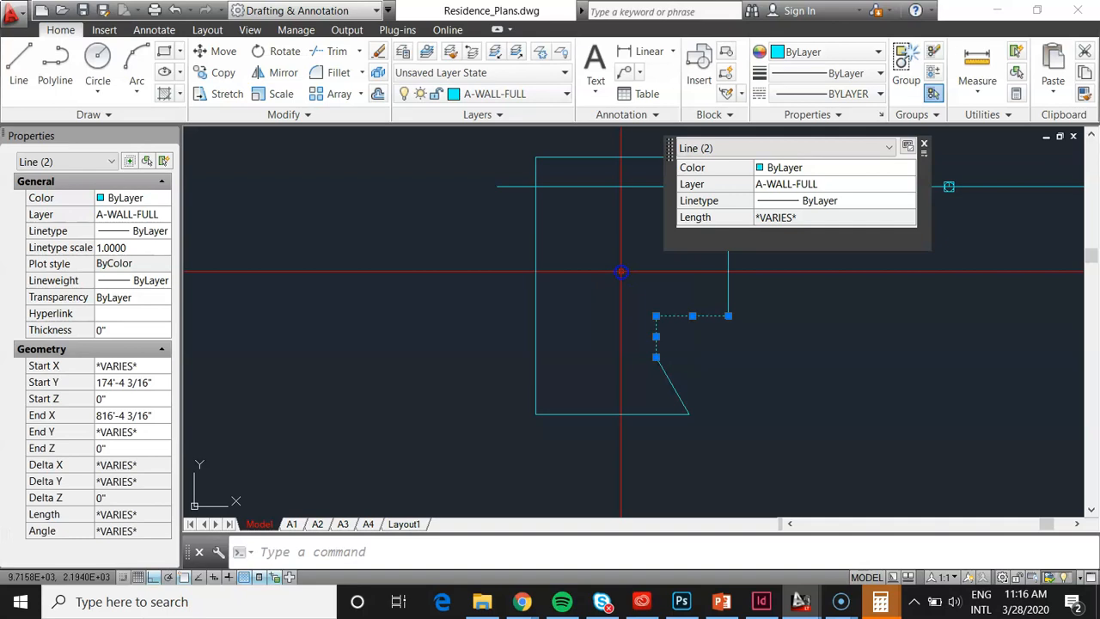
{"action": "key", "text": "Escape"}
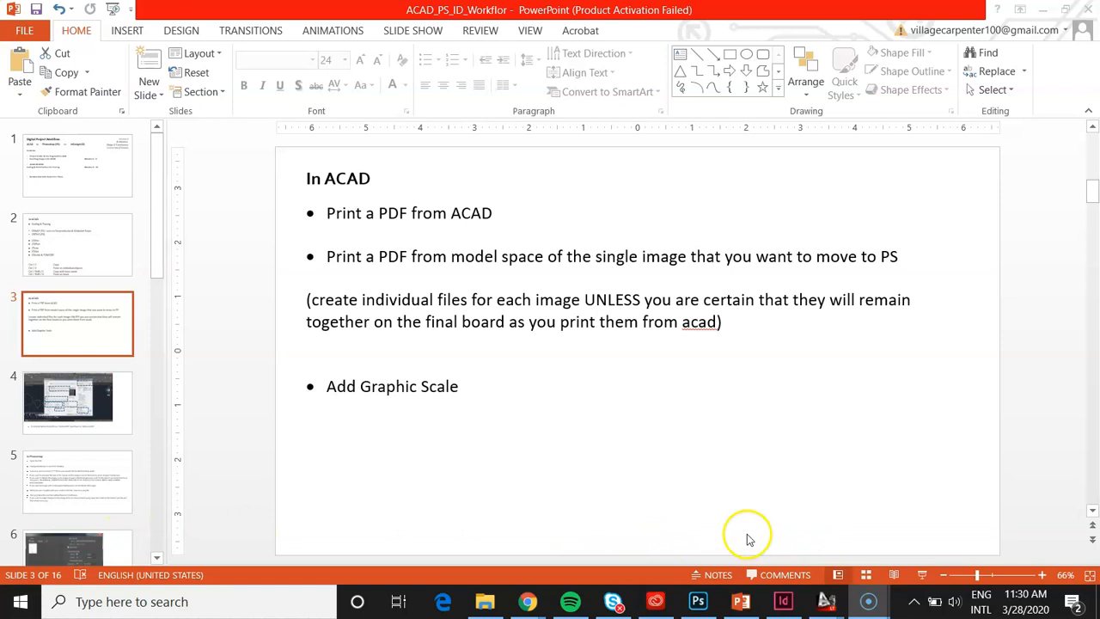
Switch to Residence_Plans.dwg in AutoCAD and erase the underlay image, construction lines and practice outlines beside the floor plans.
{"action": "mouse_move", "coordinate": [828, 600]}
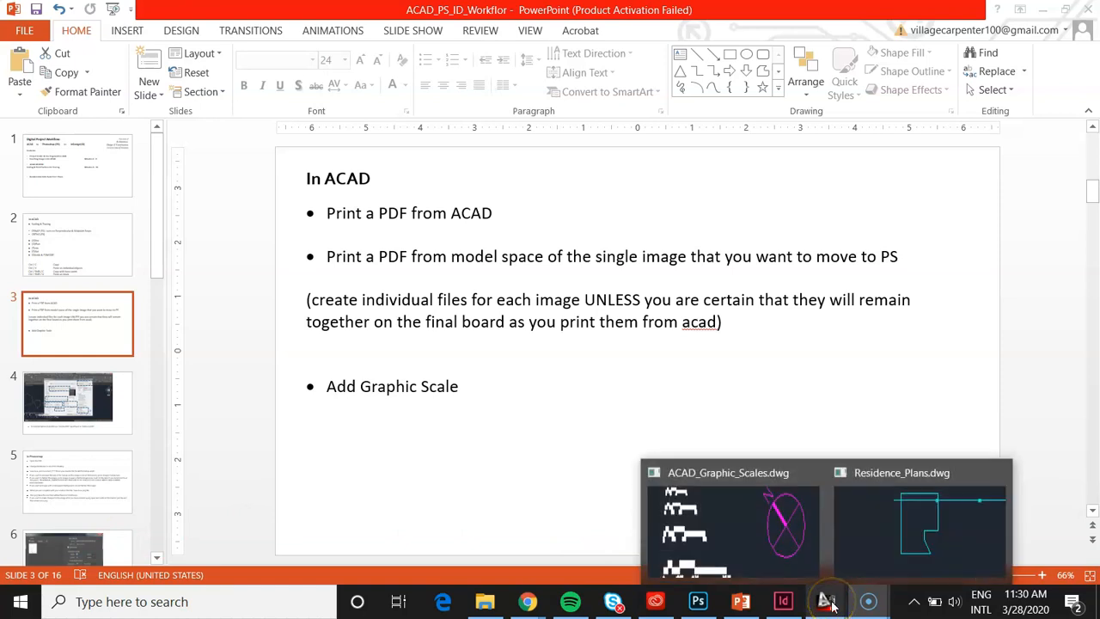
{"action": "left_click", "coordinate": [889, 537]}
{"action": "left_click", "coordinate": [695, 113]}
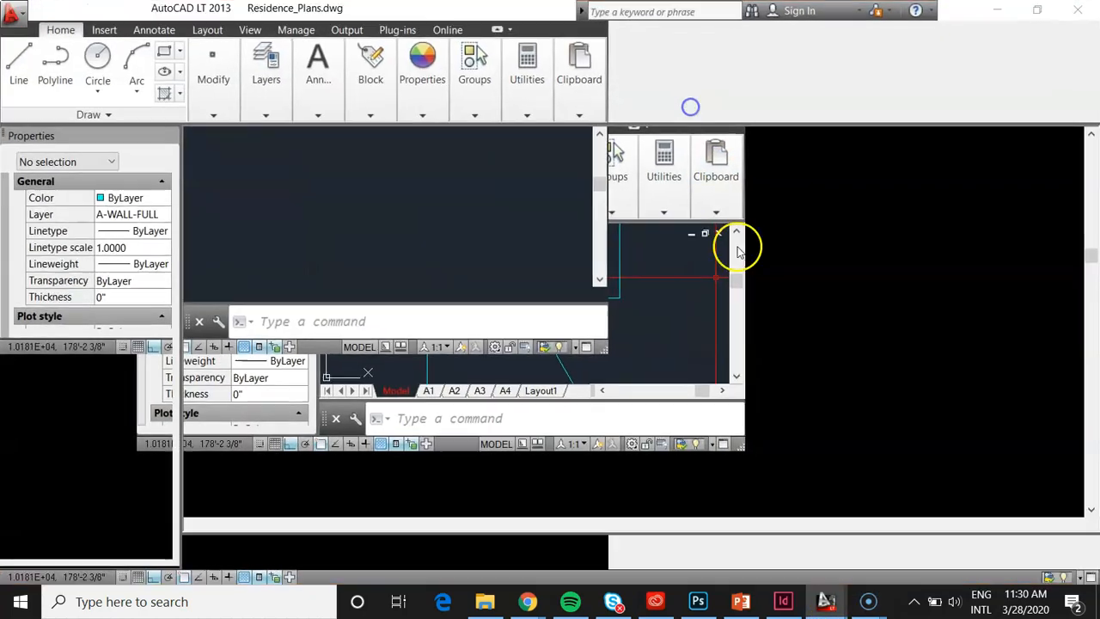
{"action": "scroll", "coordinate": [720, 304], "scroll_direction": "down", "scroll_amount": 8}
{"action": "scroll", "coordinate": [633, 332], "scroll_direction": "down", "scroll_amount": 1}
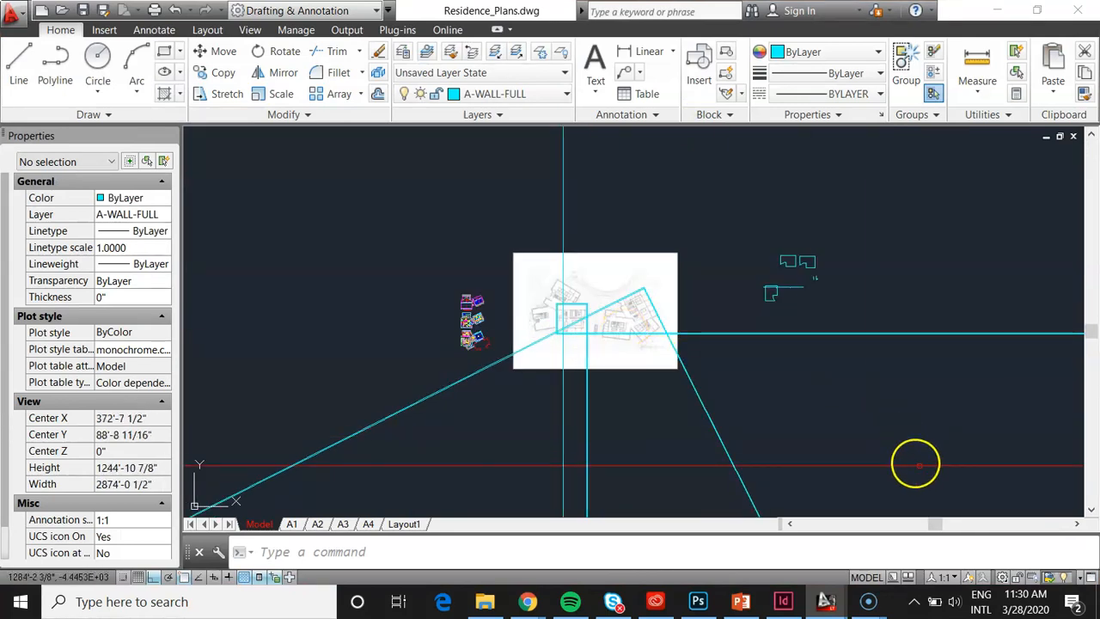
{"action": "left_click", "coordinate": [918, 464]}
{"action": "left_click", "coordinate": [510, 167]}
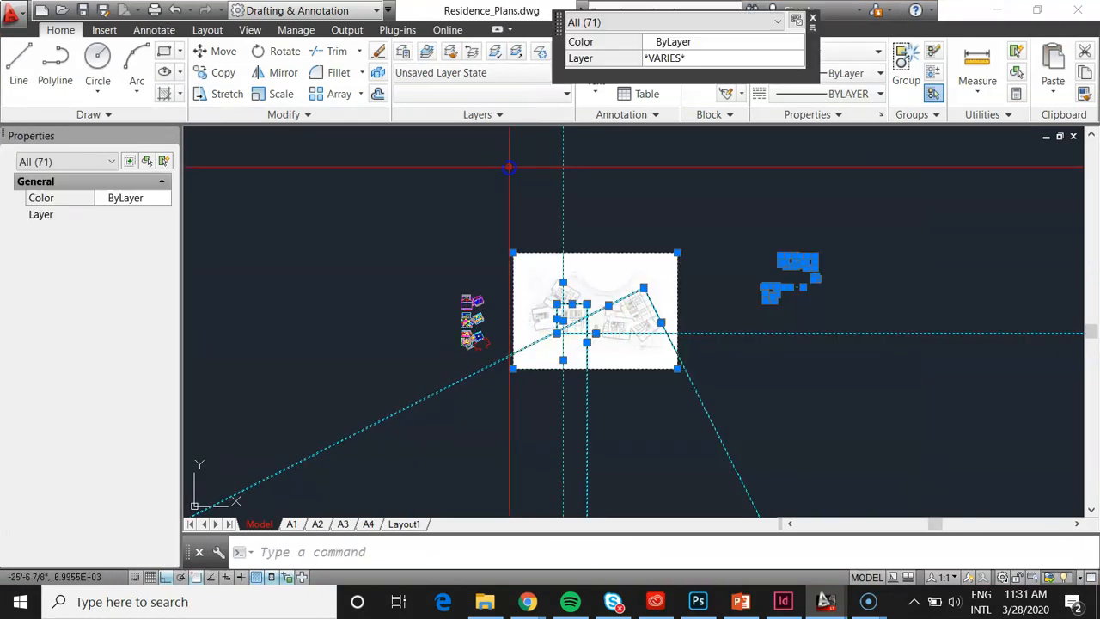
{"action": "type", "text": "e"}
{"action": "key", "text": "Return"}
Look over the three stacked floor plans, and switch to PowerPoint to review the slide's PDF printing and Add Graphic Scale notes.
{"action": "scroll", "coordinate": [456, 338], "scroll_direction": "up", "scroll_amount": 5}
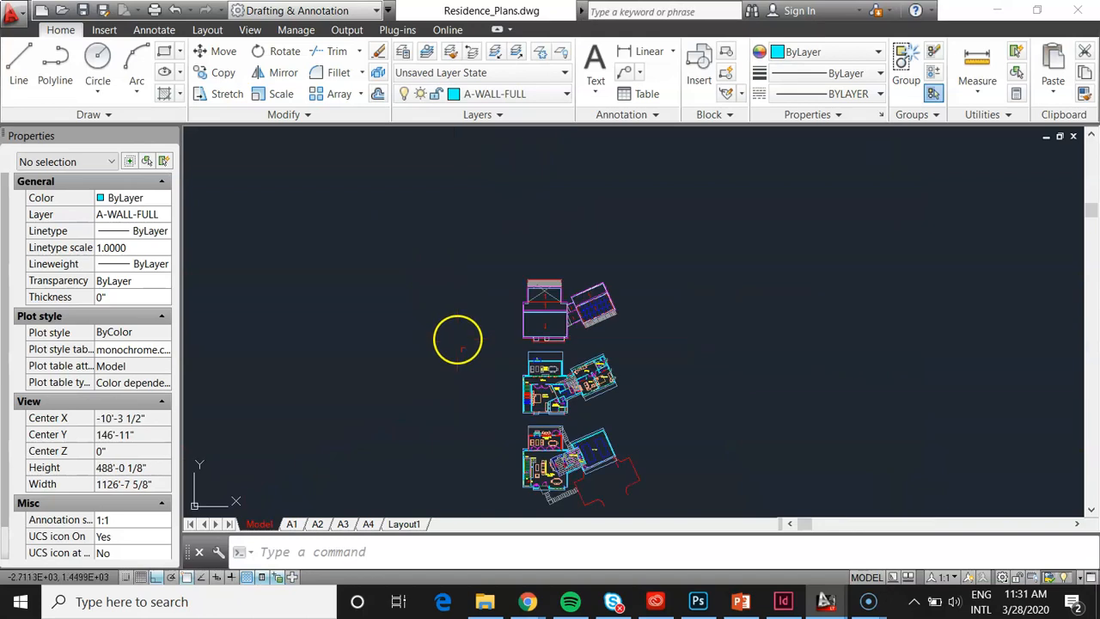
{"action": "scroll", "coordinate": [546, 325], "scroll_direction": "up", "scroll_amount": 4}
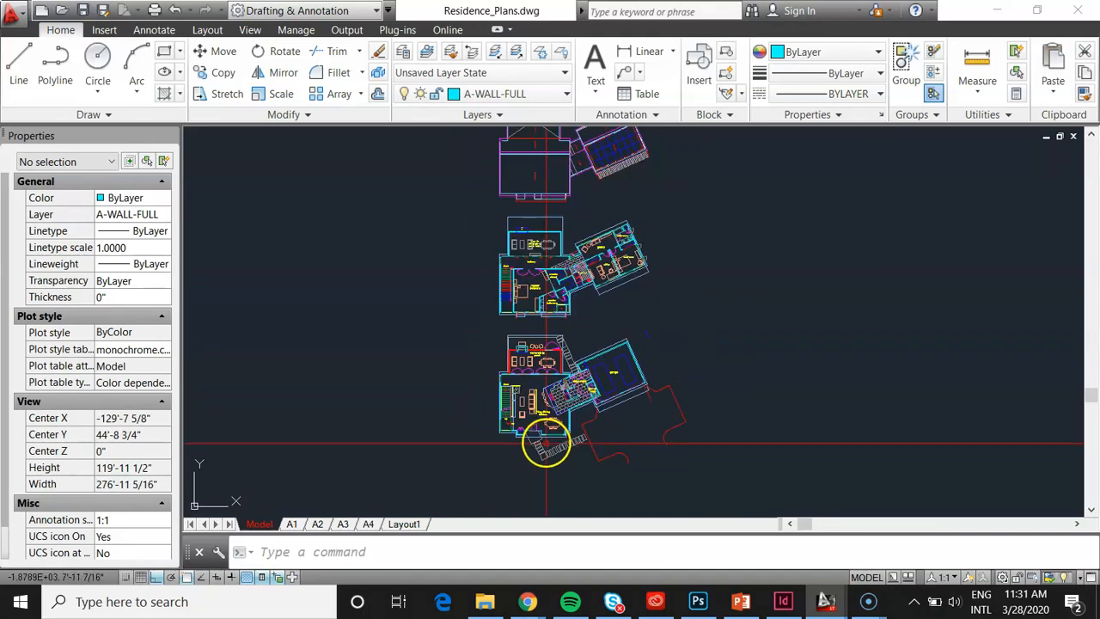
{"action": "middle_click_drag", "start_coordinate": [574, 287], "coordinate": [571, 327]}
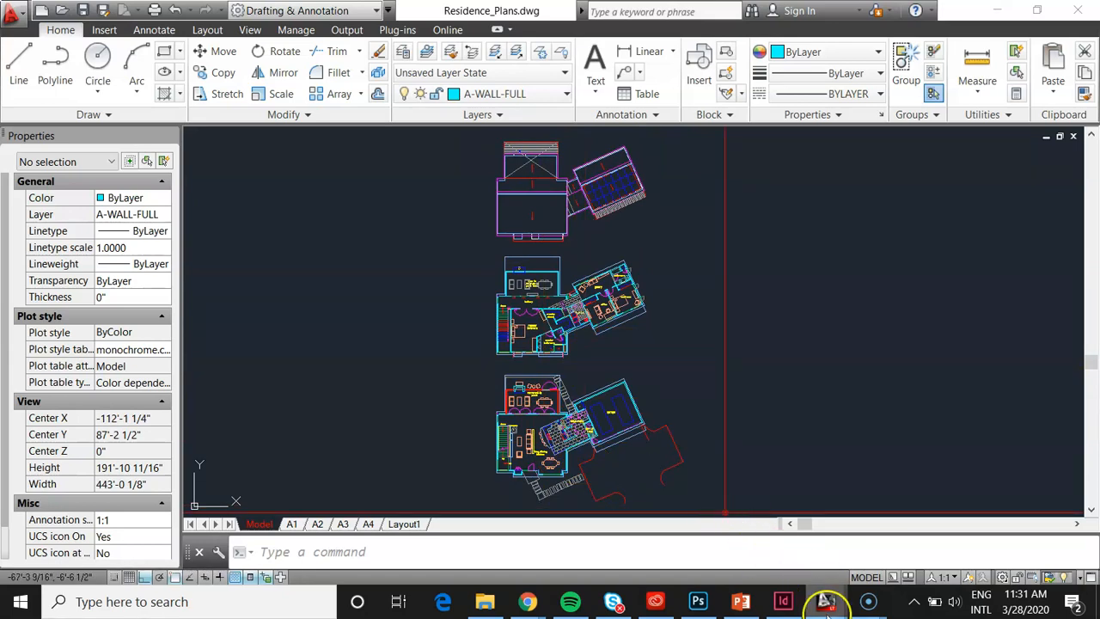
{"action": "mouse_move", "coordinate": [825, 604]}
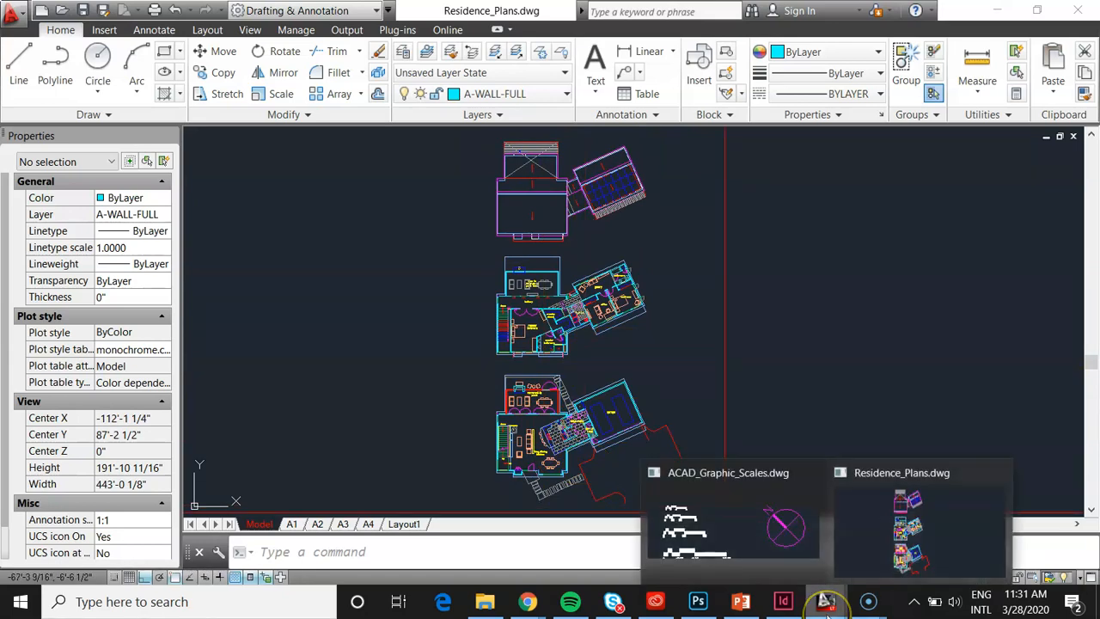
{"action": "left_click", "coordinate": [737, 605]}
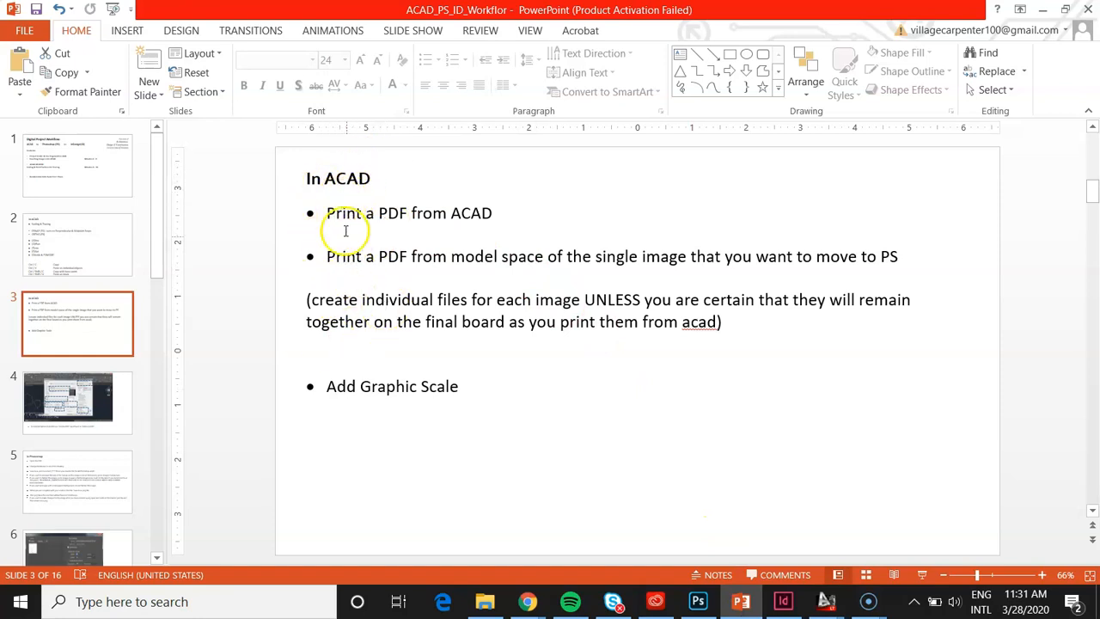
{"action": "left_click_drag", "start_coordinate": [327, 385], "coordinate": [459, 393]}
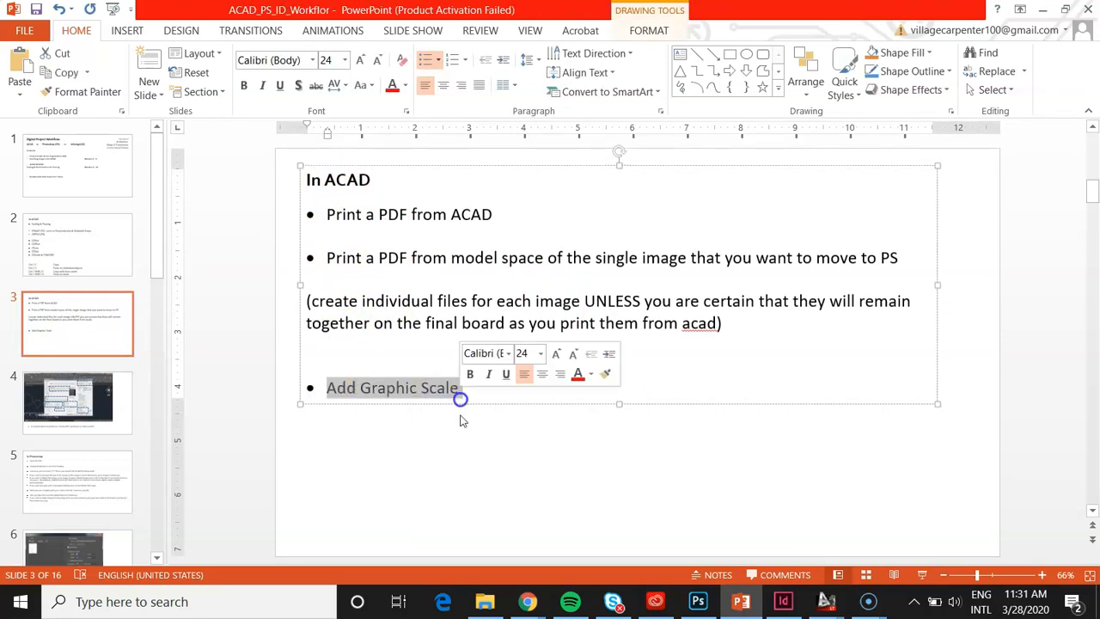
{"action": "left_click", "coordinate": [459, 480]}
Switch from PowerPoint to Residence_Plans.dwg in AutoCAD and look over the stacked floor plans.
{"action": "left_click", "coordinate": [1048, 9]}
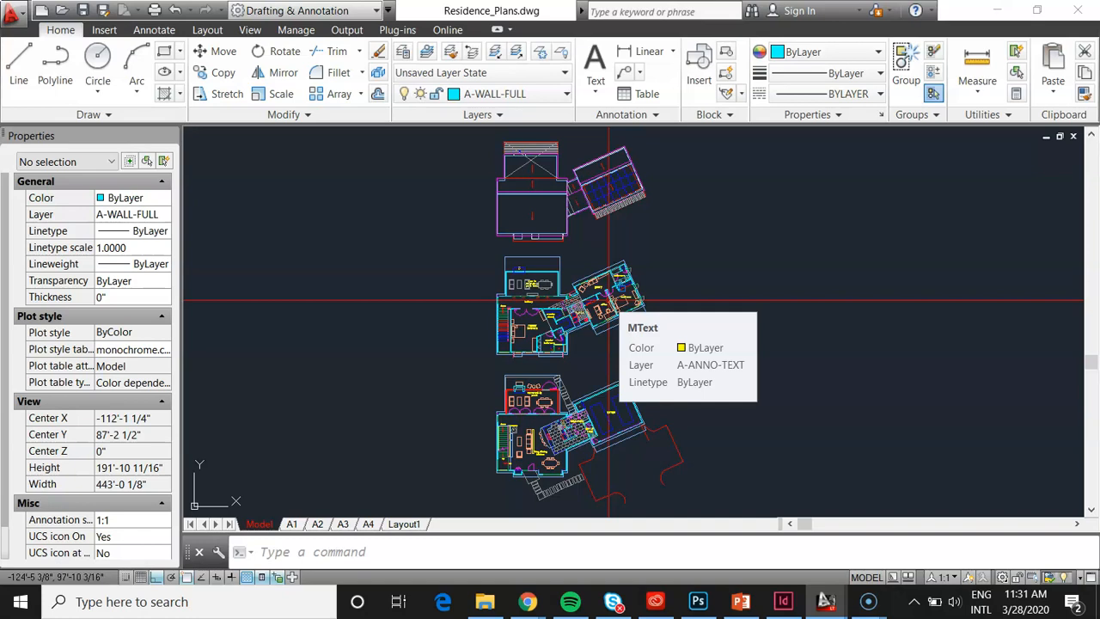
{"action": "scroll", "coordinate": [534, 311], "scroll_direction": "up", "scroll_amount": 4}
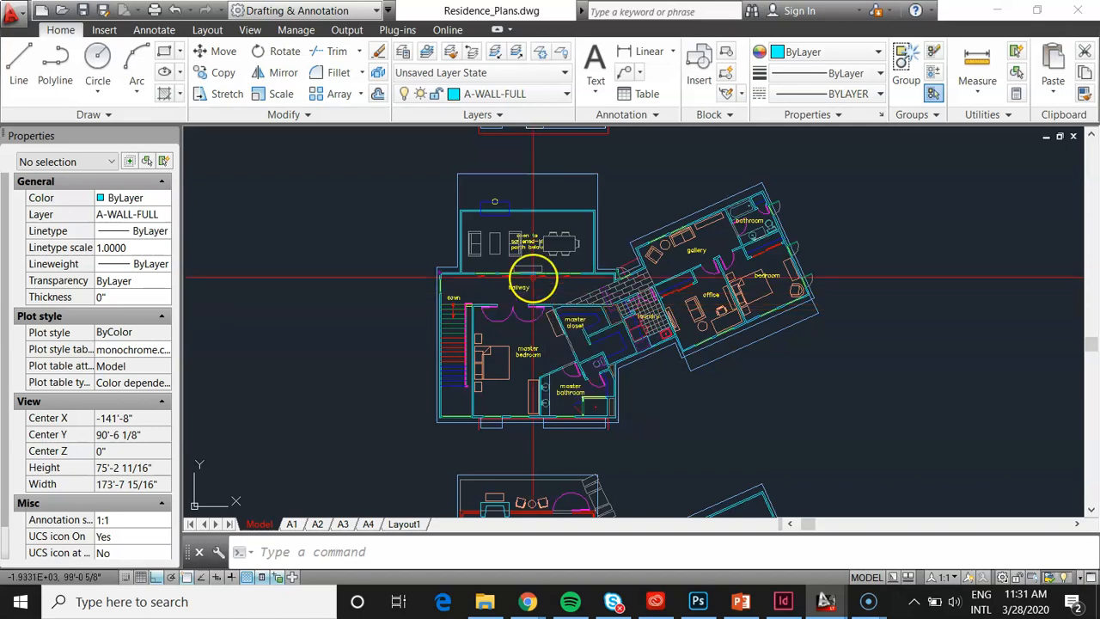
{"action": "scroll", "coordinate": [526, 279], "scroll_direction": "up", "scroll_amount": 4}
{"action": "scroll", "coordinate": [523, 246], "scroll_direction": "down", "scroll_amount": 6}
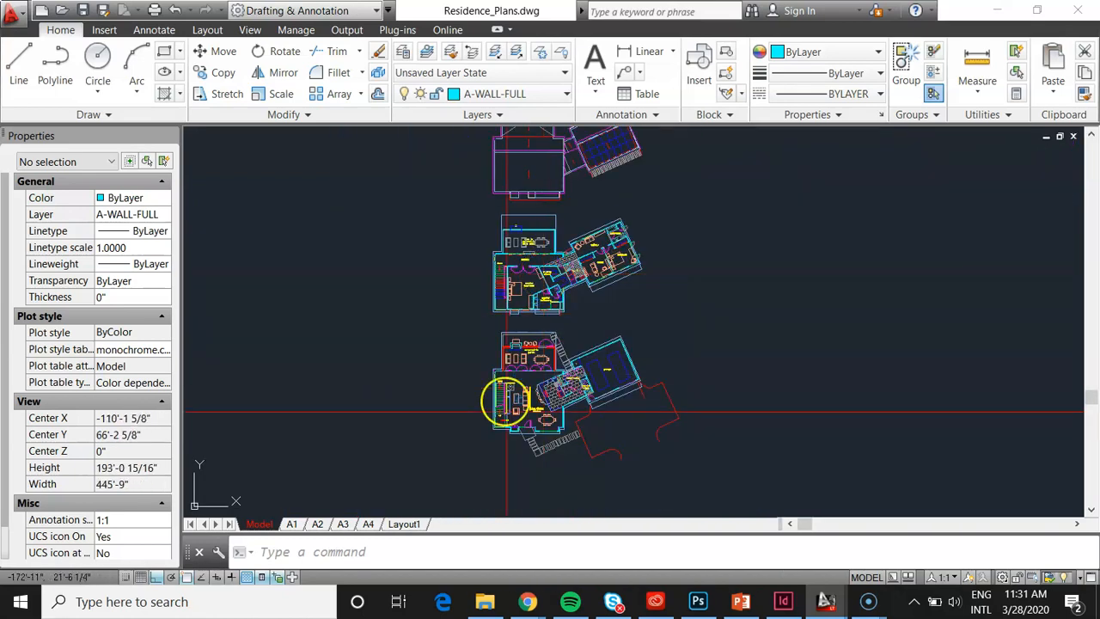
{"action": "scroll", "coordinate": [553, 343], "scroll_direction": "down", "scroll_amount": 2}
{"action": "scroll", "coordinate": [553, 275], "scroll_direction": "up", "scroll_amount": 2}
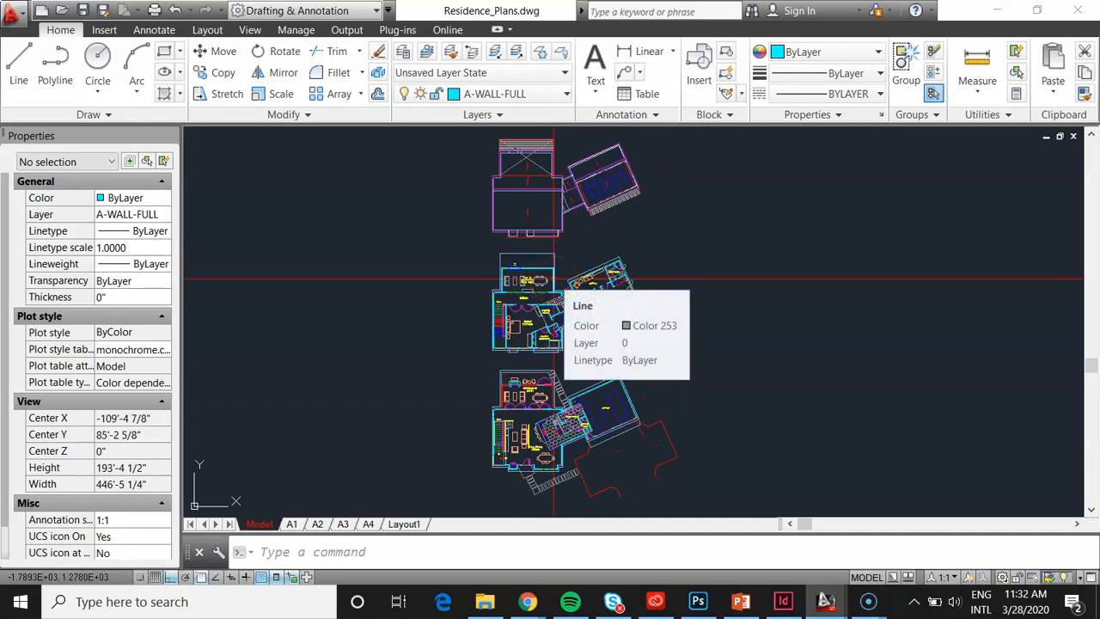
Switch to ACAD_Graphic_Scales.dwg and measure the full length of the 16'-0" graphic scale with a linear dimension.
{"action": "key", "text": "ctrl+Tab"}
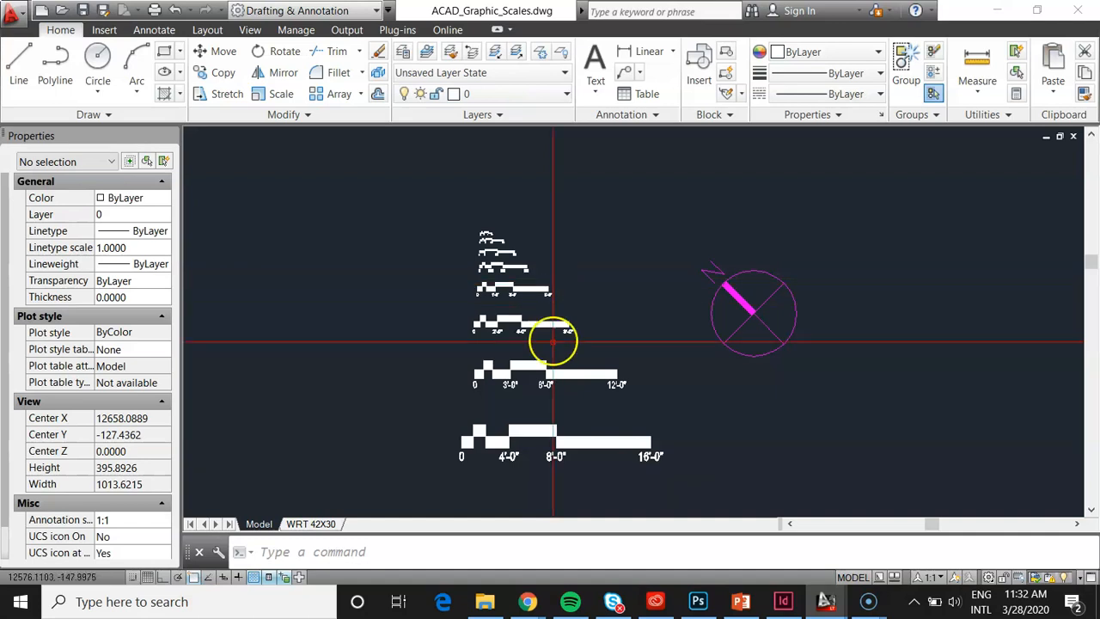
{"action": "scroll", "coordinate": [560, 469], "scroll_direction": "up", "scroll_amount": 4}
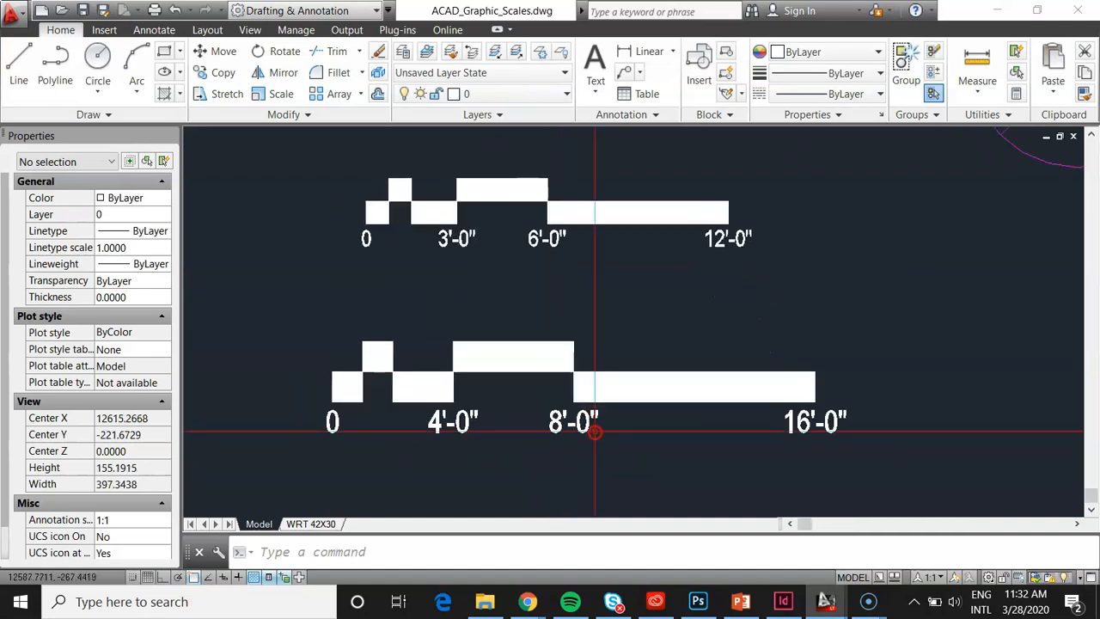
{"action": "type", "text": "dli"}
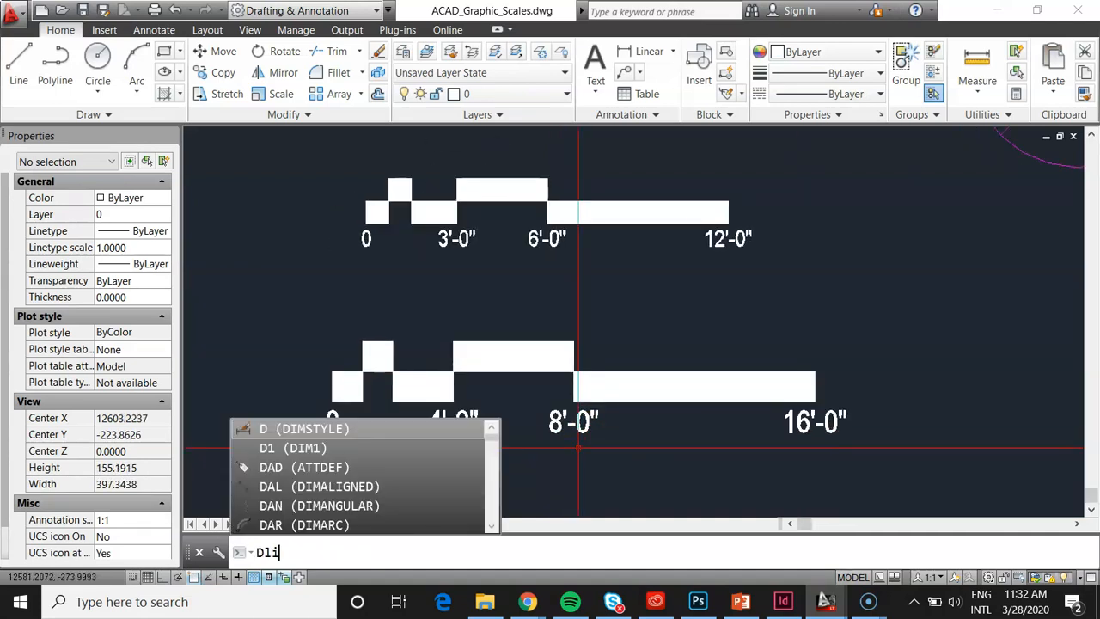
{"action": "key", "text": "Return"}
{"action": "left_click", "coordinate": [331, 373]}
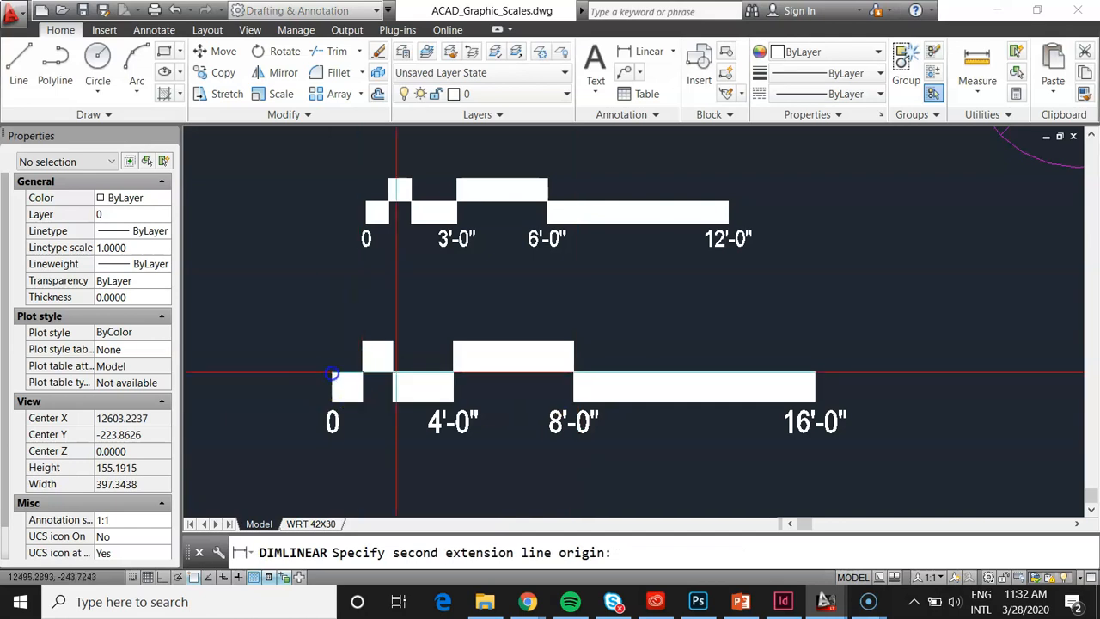
{"action": "left_click", "coordinate": [795, 373]}
{"action": "scroll", "coordinate": [590, 327], "scroll_direction": "up", "scroll_amount": 10}
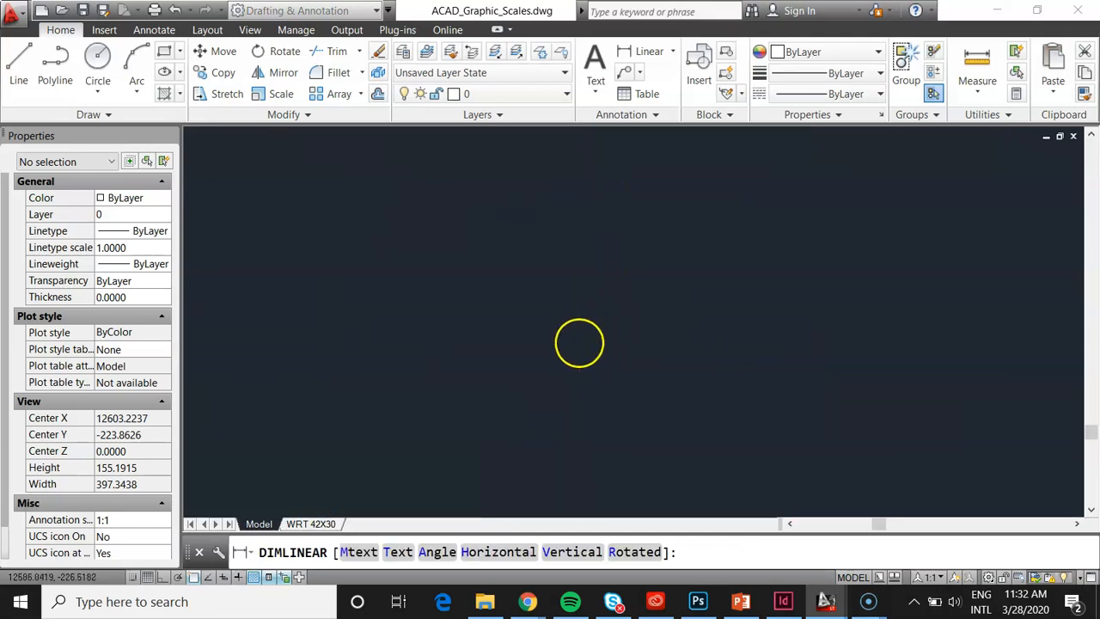
{"action": "scroll", "coordinate": [577, 361], "scroll_direction": "down", "scroll_amount": 10}
{"action": "left_click", "coordinate": [585, 358]}
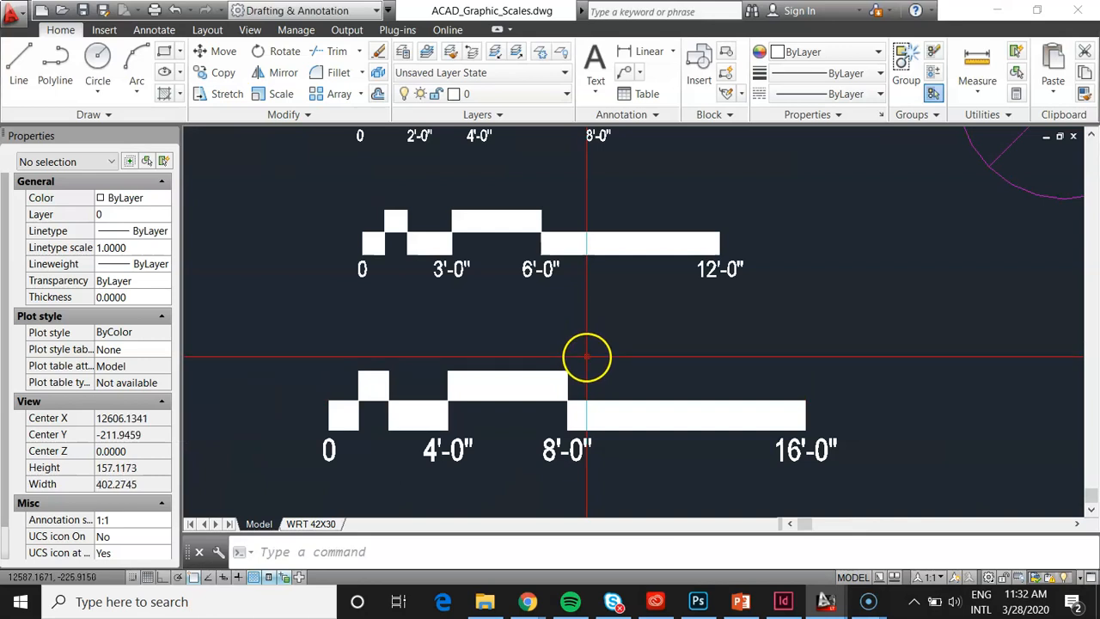
Check the length of the 12'-0" graphic scale with a linear dimension between its two ends, and cancel before placing it.
{"action": "key", "text": "Return"}
{"action": "left_click", "coordinate": [714, 233]}
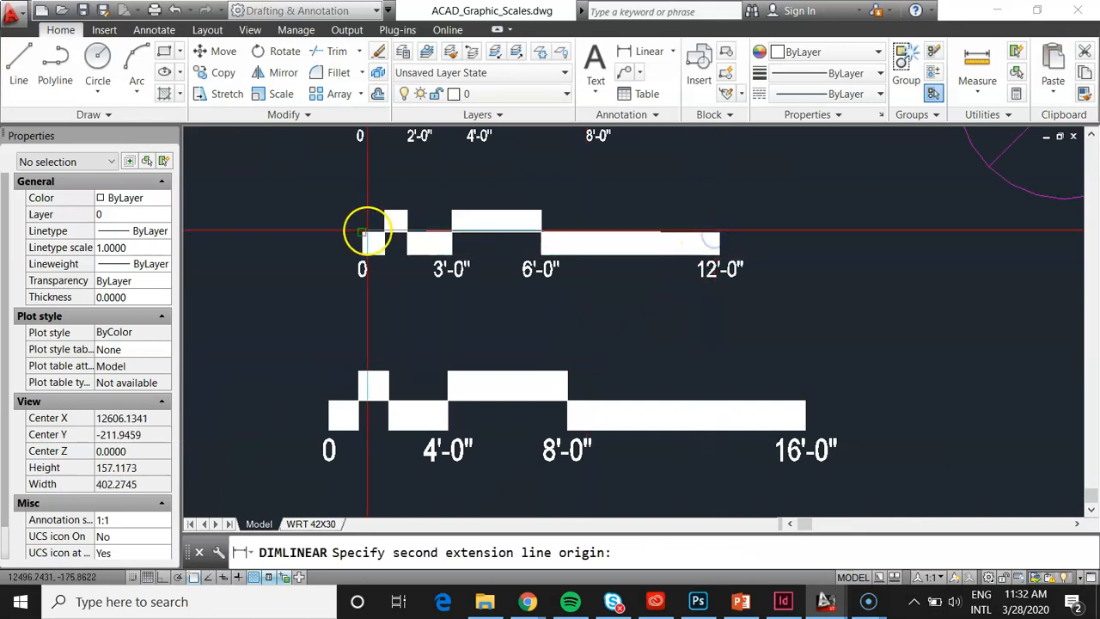
{"action": "left_click", "coordinate": [361, 233]}
{"action": "scroll", "coordinate": [516, 196], "scroll_direction": "up", "scroll_amount": 5}
{"action": "scroll", "coordinate": [542, 331], "scroll_direction": "down", "scroll_amount": 8}
{"action": "key", "text": "Escape"}
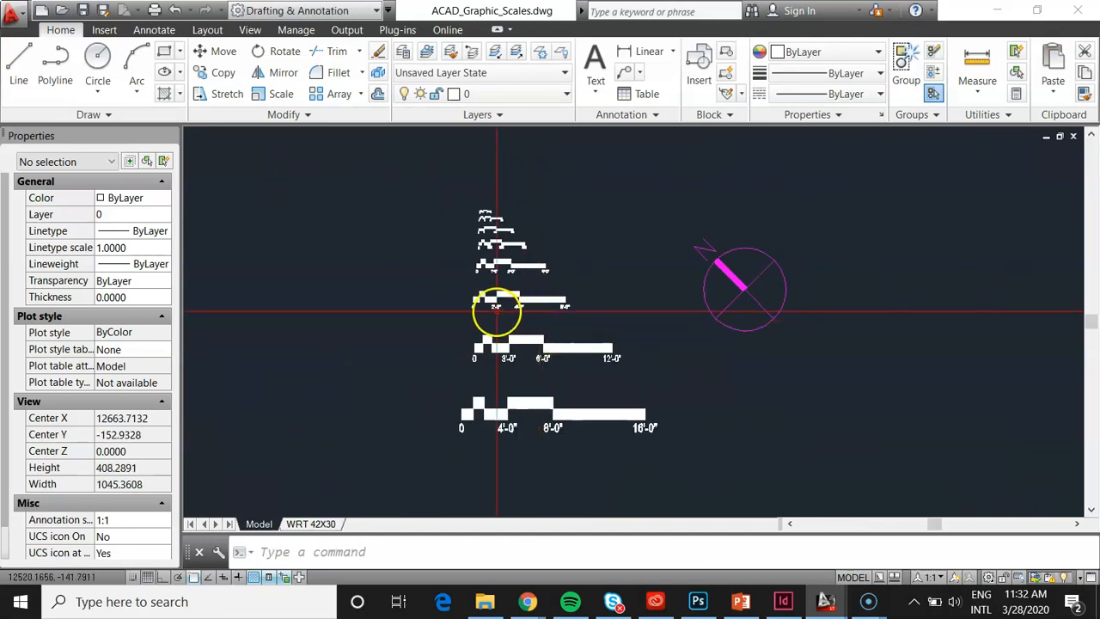
Copy all the graphic scale bars, without the north arrow, to the clipboard and return to Residence_Plans.dwg.
{"action": "scroll", "coordinate": [495, 313], "scroll_direction": "up", "scroll_amount": 2}
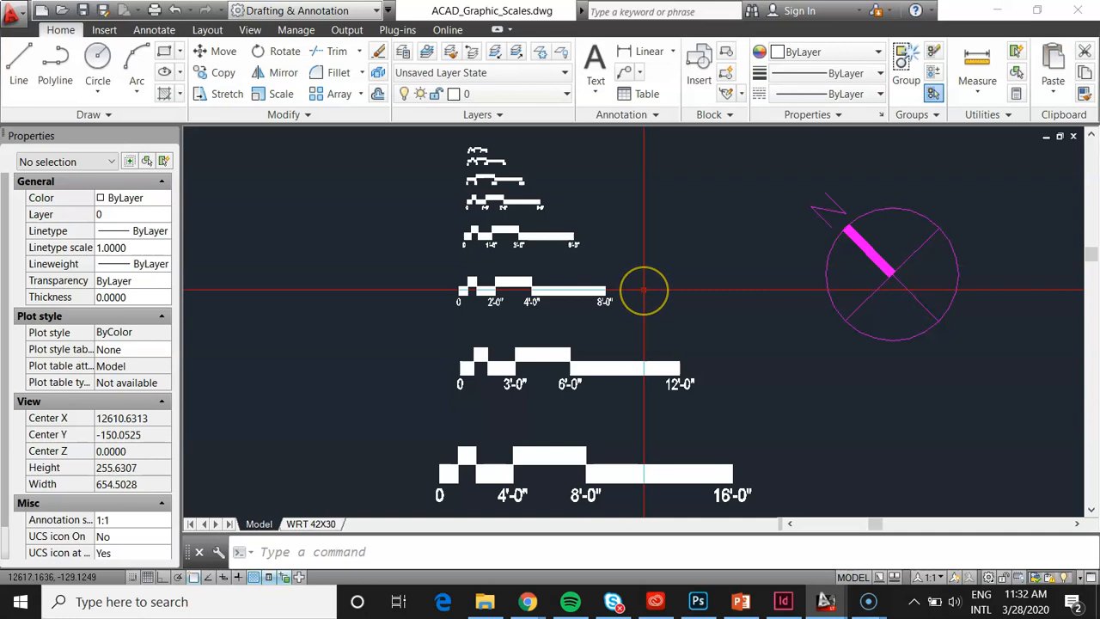
{"action": "key", "text": "ctrl+c"}
{"action": "scroll", "coordinate": [550, 270], "scroll_direction": "down", "scroll_amount": 2}
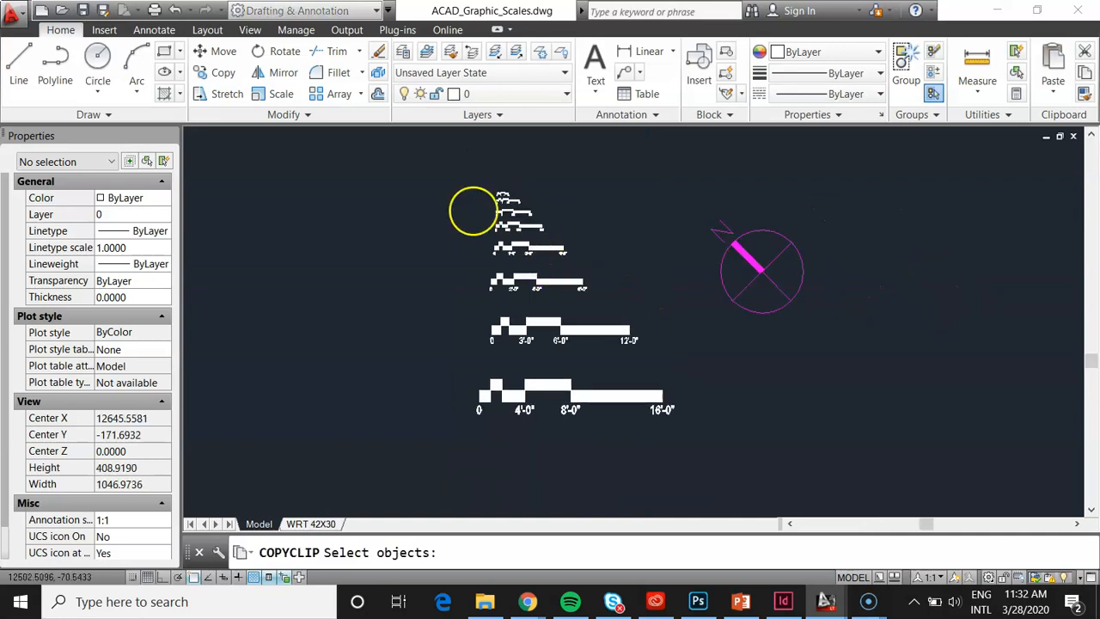
{"action": "left_click", "coordinate": [426, 146]}
{"action": "left_click", "coordinate": [682, 462]}
{"action": "right_click", "coordinate": [688, 465]}
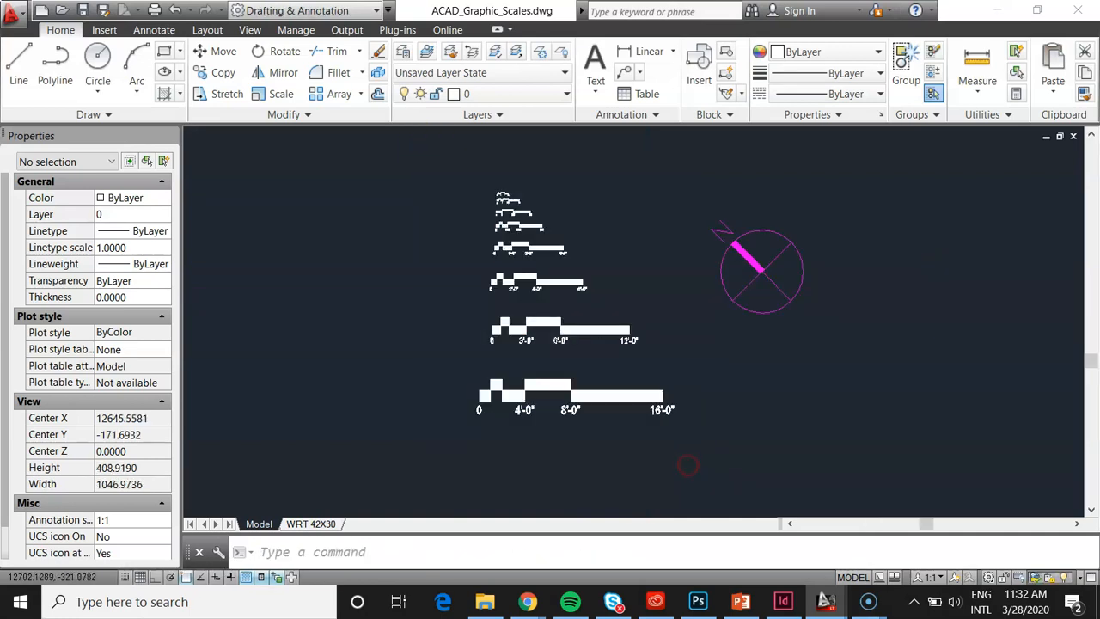
{"action": "right_click", "coordinate": [689, 470]}
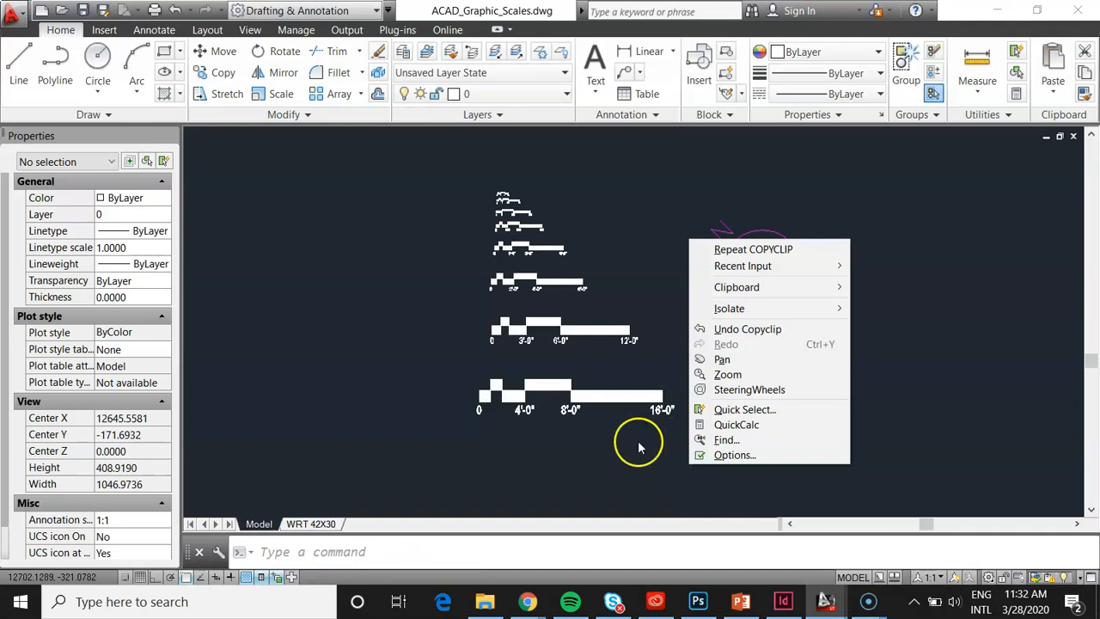
{"action": "left_click", "coordinate": [608, 451]}
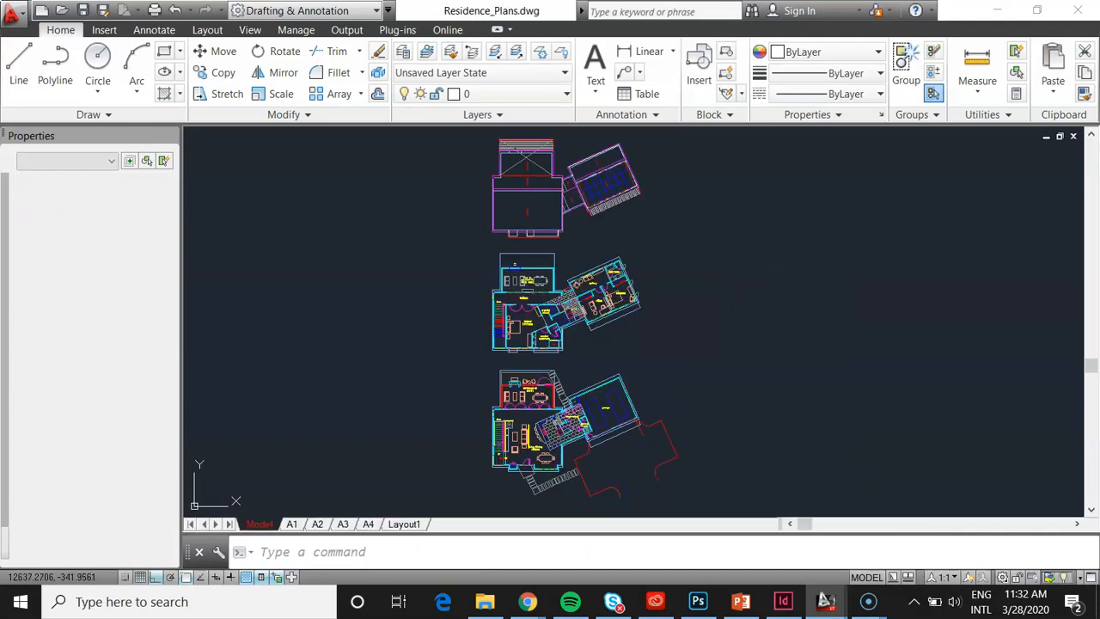
Paste the graphic scale bars into the empty area beside the stair side of the ground floor plan.
{"action": "key", "text": "ctrl+v"}
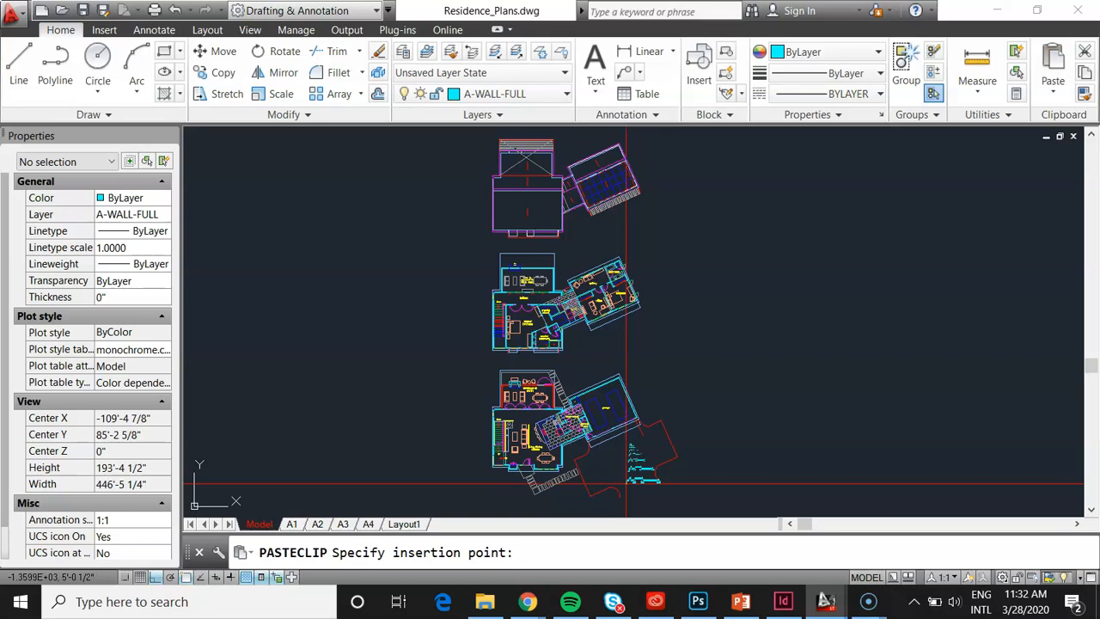
{"action": "scroll", "coordinate": [638, 361], "scroll_direction": "down", "scroll_amount": 2}
{"action": "scroll", "coordinate": [533, 436], "scroll_direction": "up", "scroll_amount": 5}
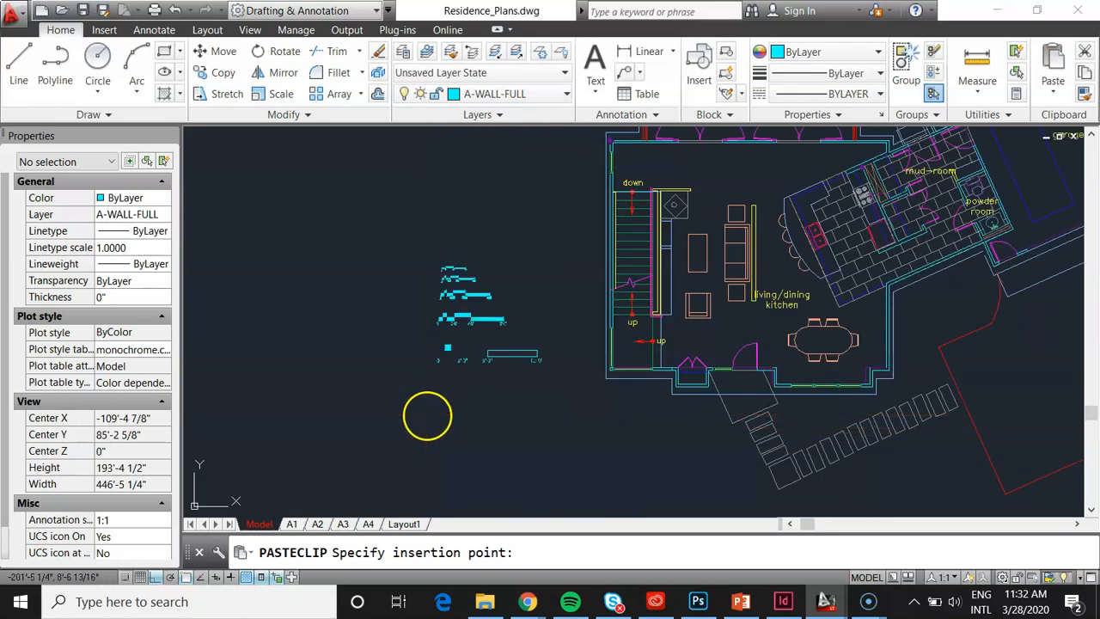
{"action": "left_click", "coordinate": [430, 412]}
{"action": "scroll", "coordinate": [659, 373], "scroll_direction": "up", "scroll_amount": 2}
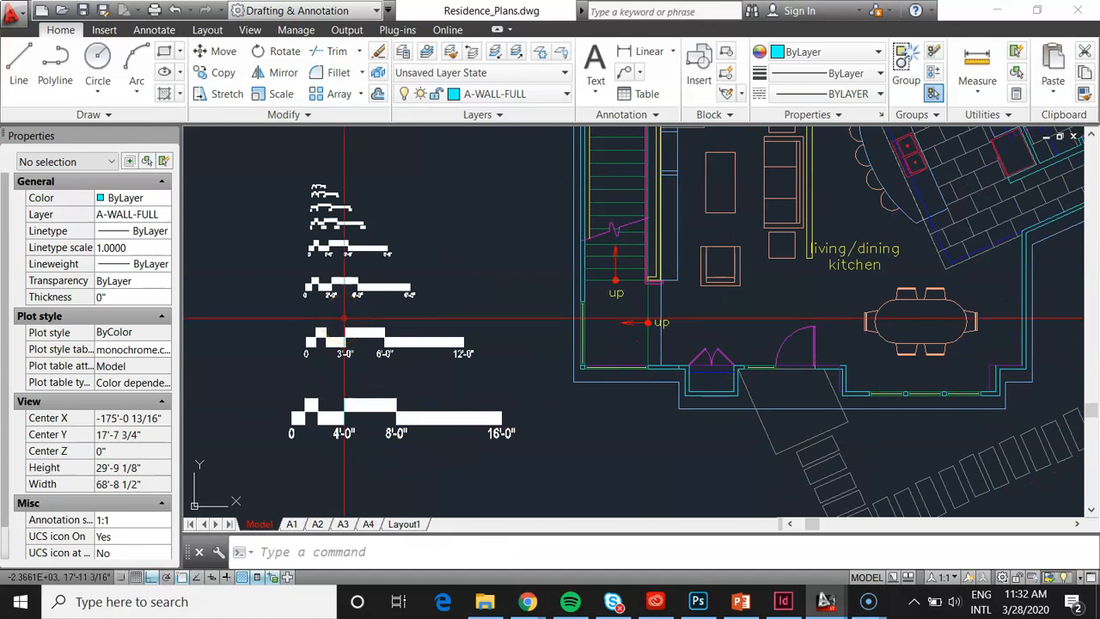
Try to move the living/dining kitchen label away from the yellow partition, and undo the attempt.
{"action": "scroll", "coordinate": [863, 268], "scroll_direction": "up", "scroll_amount": 2}
{"action": "type", "text": "m"}
{"action": "key", "text": "Return"}
{"action": "left_click", "coordinate": [863, 266]}
{"action": "left_click", "coordinate": [791, 314]}
{"action": "key", "text": "Return"}
{"action": "right_click", "coordinate": [791, 314]}
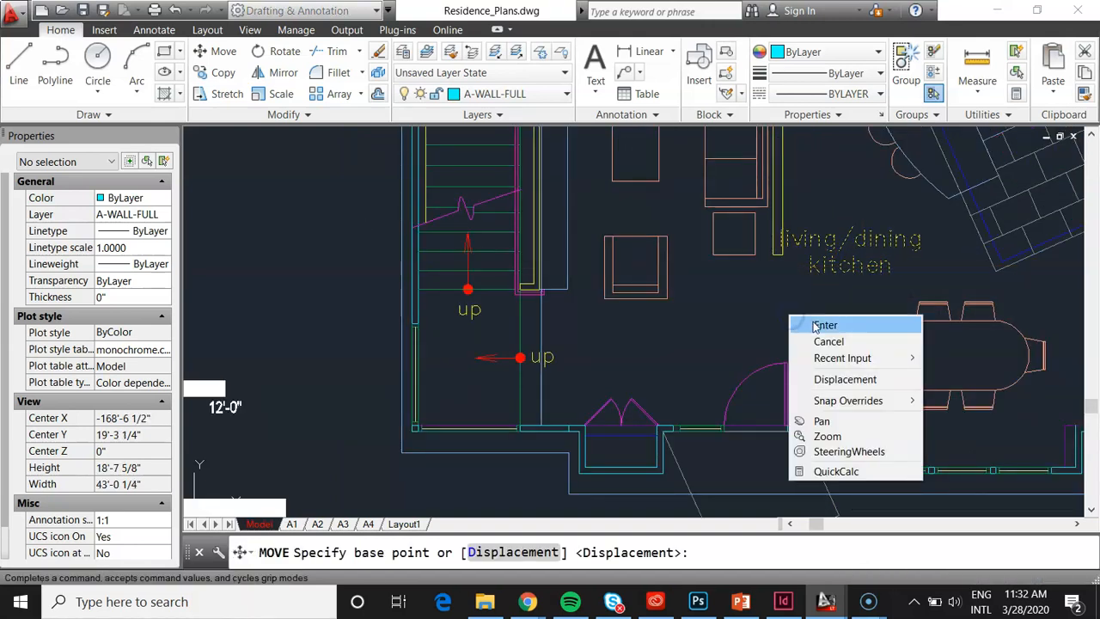
{"action": "left_click", "coordinate": [799, 320]}
{"action": "left_click", "coordinate": [796, 309]}
{"action": "key", "text": "ctrl+z"}
{"action": "key", "text": "ctrl+z"}
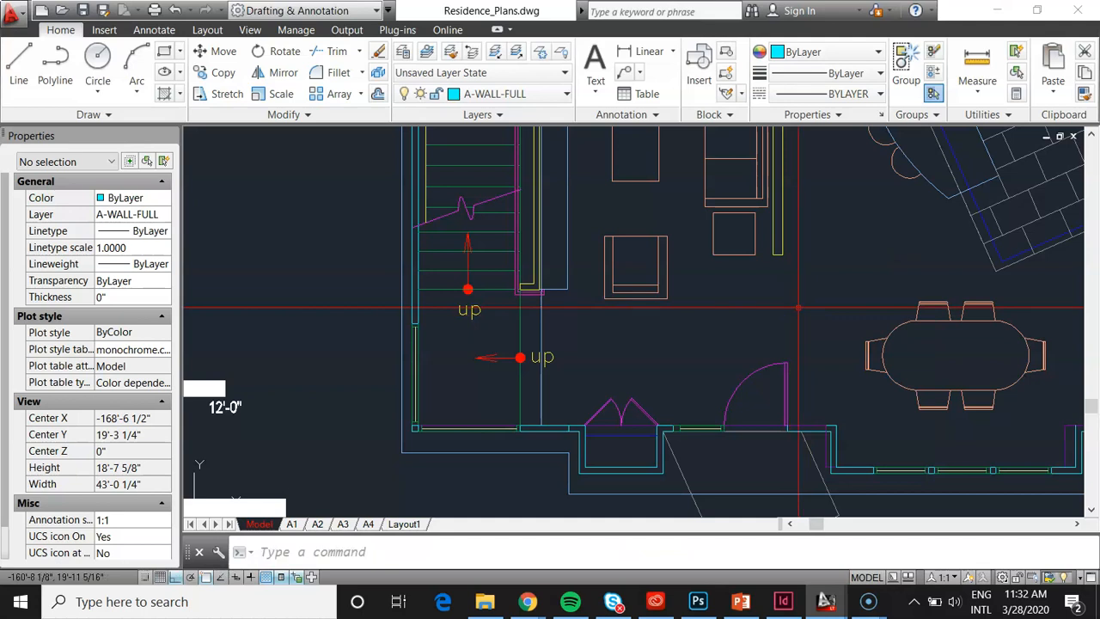
Move the living/dining kitchen label slightly sideways so that it clears the yellow partition.
{"action": "type", "text": "m"}
{"action": "key", "text": "Return"}
{"action": "left_click", "coordinate": [847, 270]}
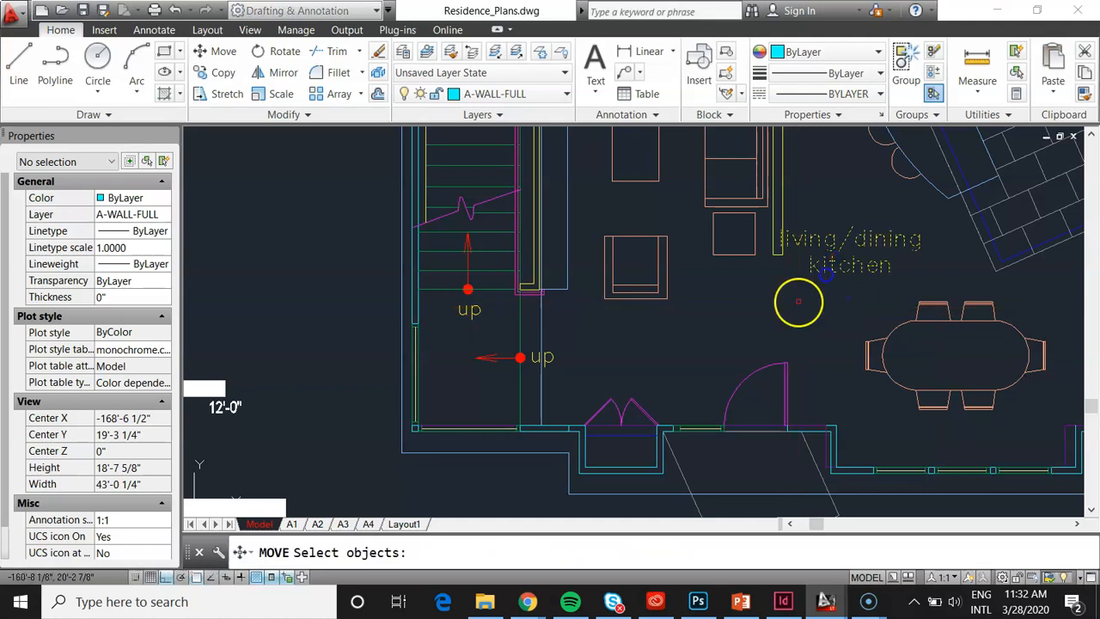
{"action": "key", "text": "Return"}
{"action": "left_click", "coordinate": [789, 312]}
{"action": "left_click", "coordinate": [800, 314]}
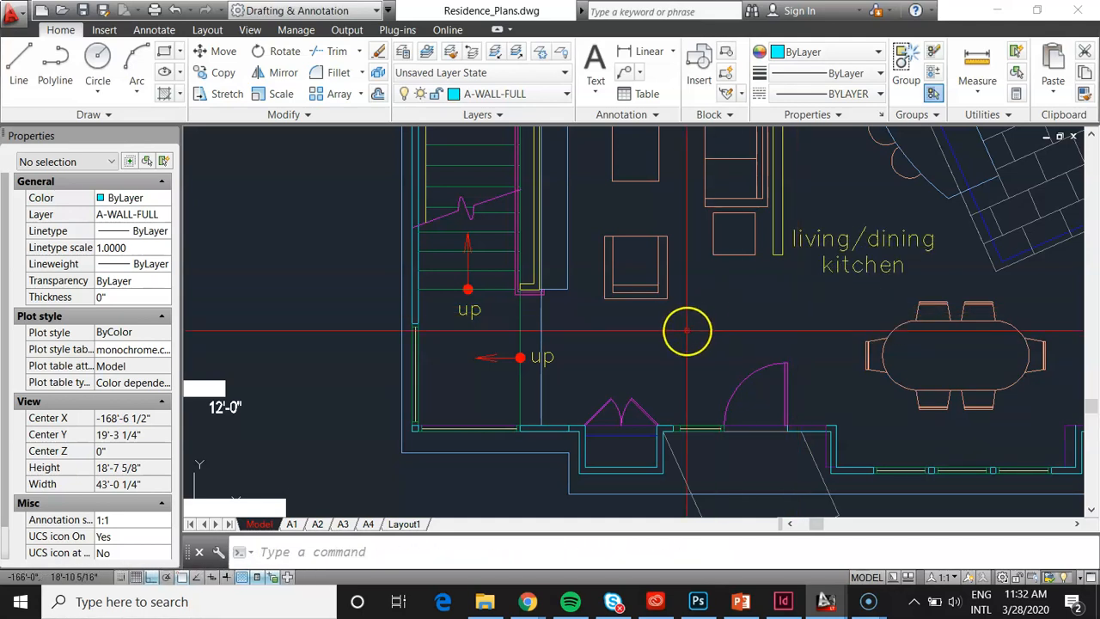
Compare the pasted graphic scale bars with the ground floor plan and its room labels to judge their size.
{"action": "scroll", "coordinate": [688, 334], "scroll_direction": "down", "scroll_amount": 2}
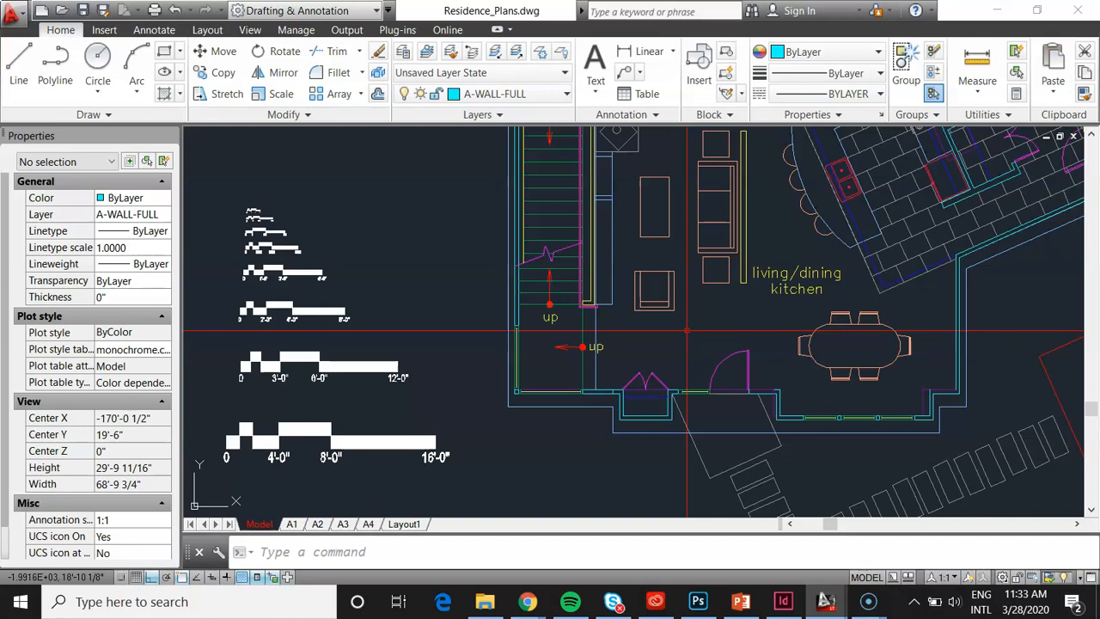
{"action": "left_click", "coordinate": [678, 300]}
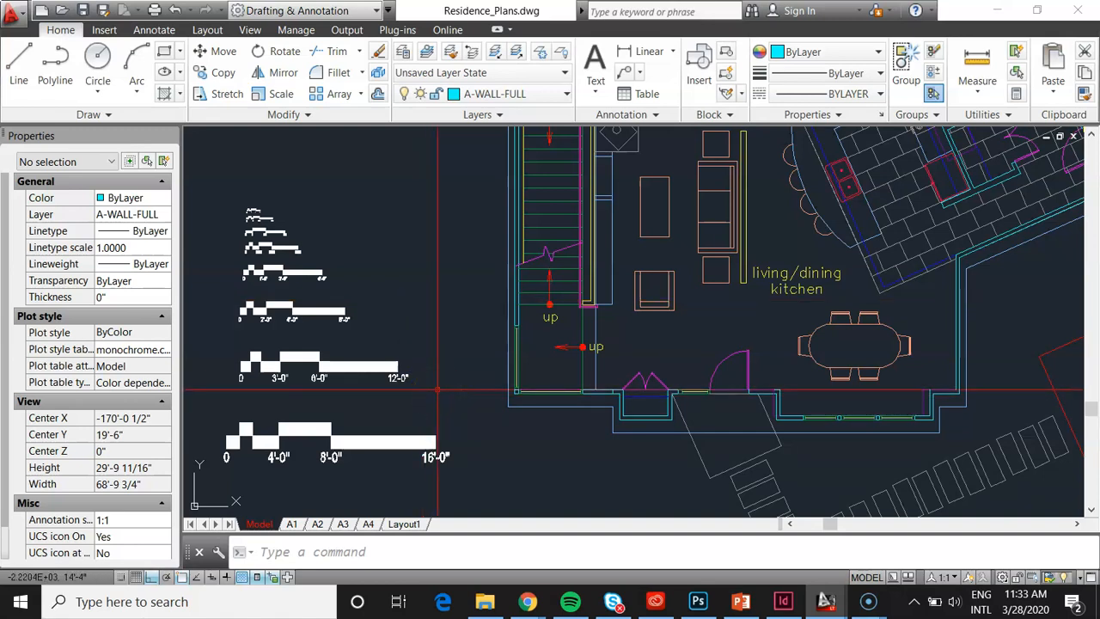
{"action": "scroll", "coordinate": [438, 389], "scroll_direction": "down", "scroll_amount": 3}
{"action": "scroll", "coordinate": [438, 390], "scroll_direction": "up", "scroll_amount": 3}
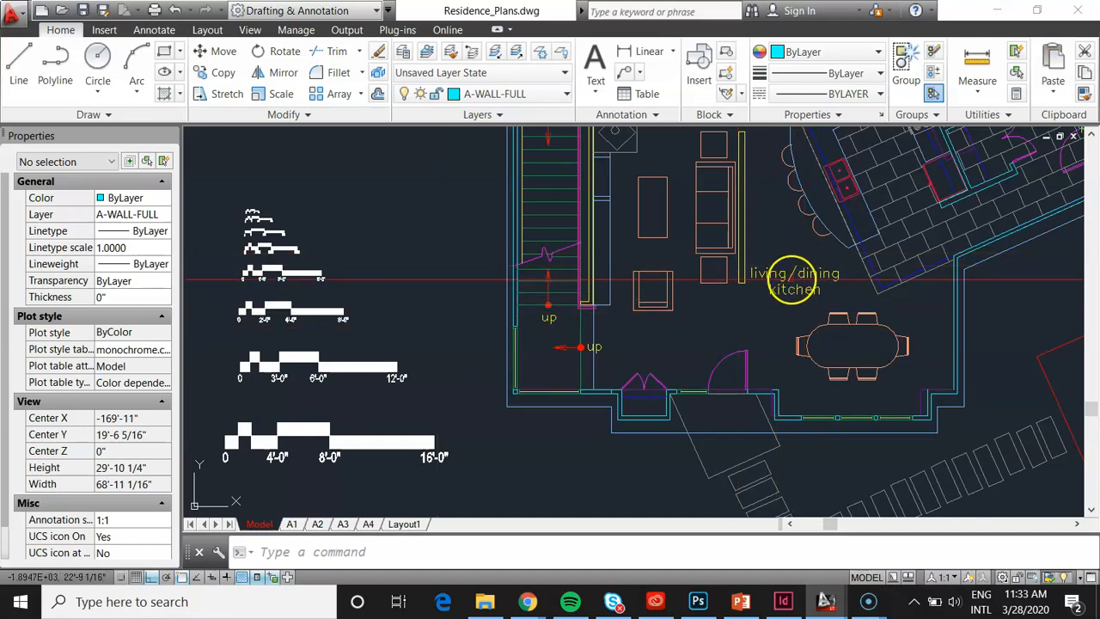
{"action": "mouse_move", "coordinate": [792, 280]}
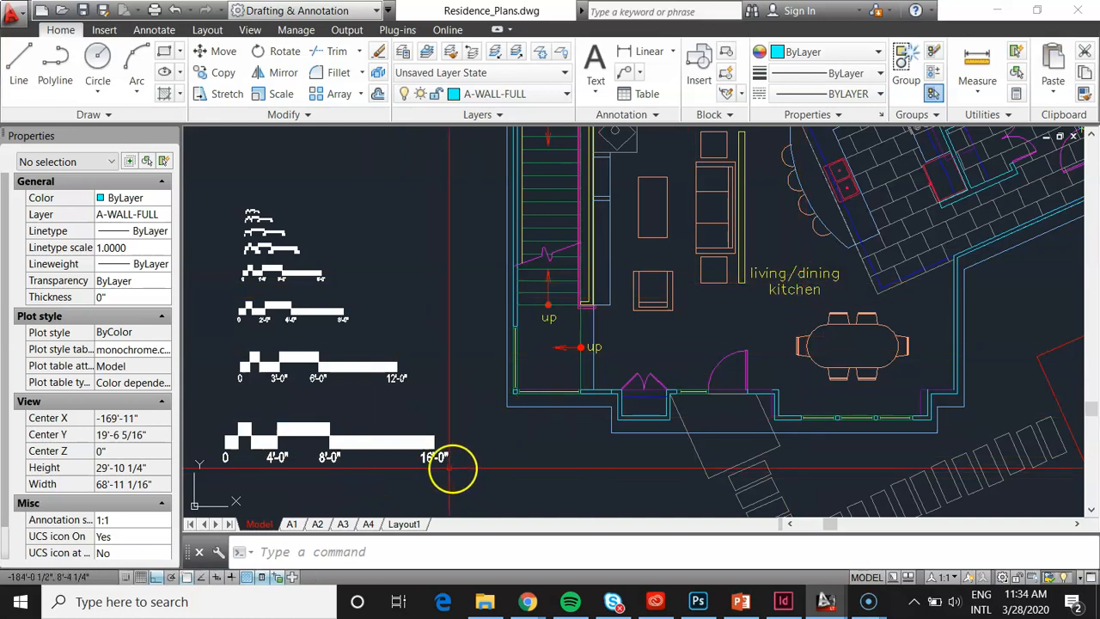
{"action": "left_click", "coordinate": [445, 397]}
{"action": "scroll", "coordinate": [482, 398], "scroll_direction": "down", "scroll_amount": 2}
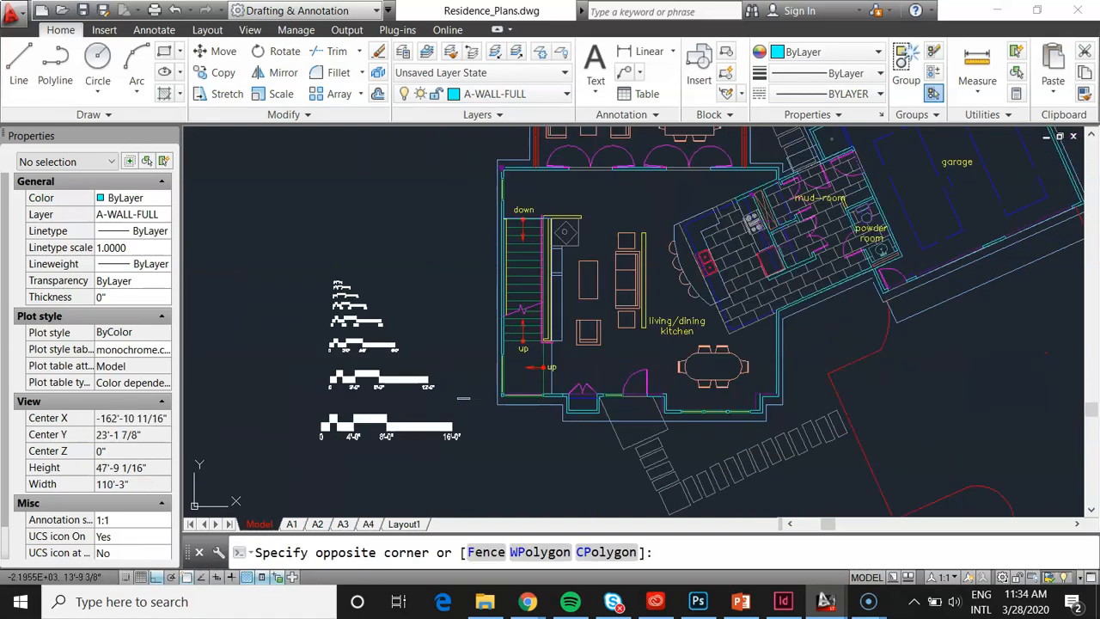
{"action": "left_click", "coordinate": [463, 398]}
{"action": "scroll", "coordinate": [666, 302], "scroll_direction": "up", "scroll_amount": 2}
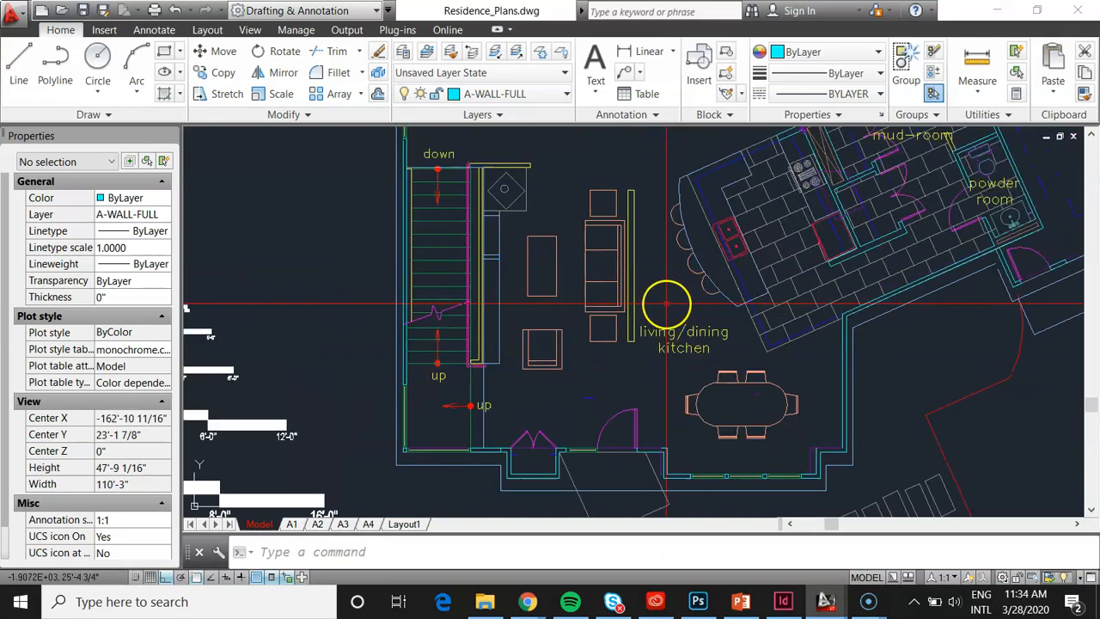
{"action": "scroll", "coordinate": [723, 329], "scroll_direction": "down", "scroll_amount": 2}
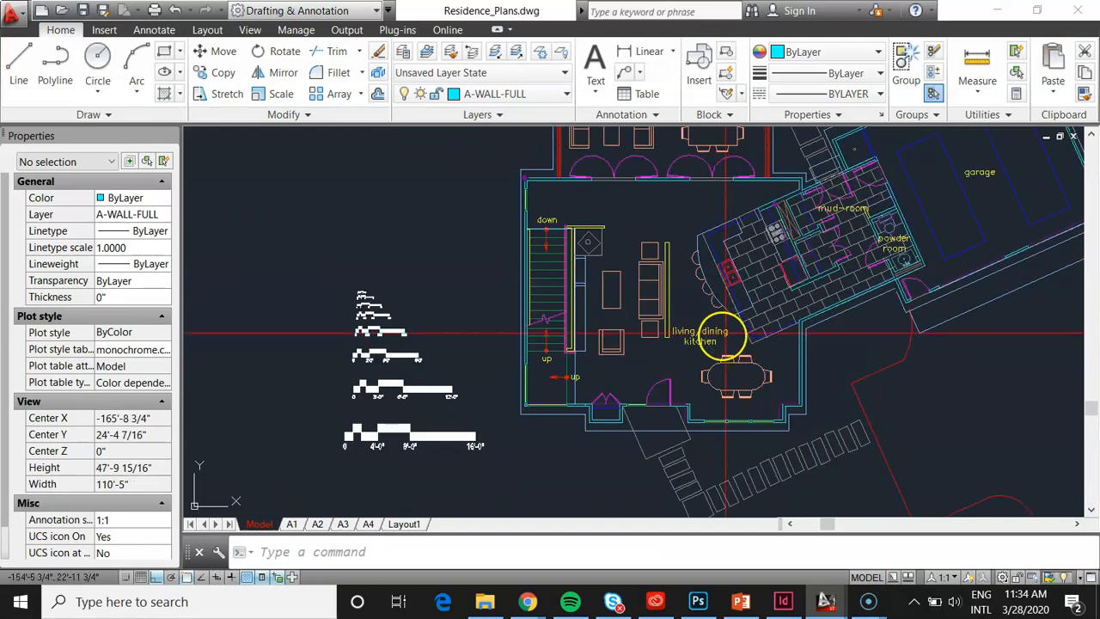
{"action": "scroll", "coordinate": [713, 333], "scroll_direction": "up", "scroll_amount": 2}
{"action": "scroll", "coordinate": [704, 355], "scroll_direction": "down", "scroll_amount": 2}
Erase all the smaller graphic scale bars, keeping only the 16'-0" one.
{"action": "left_click", "coordinate": [490, 406]}
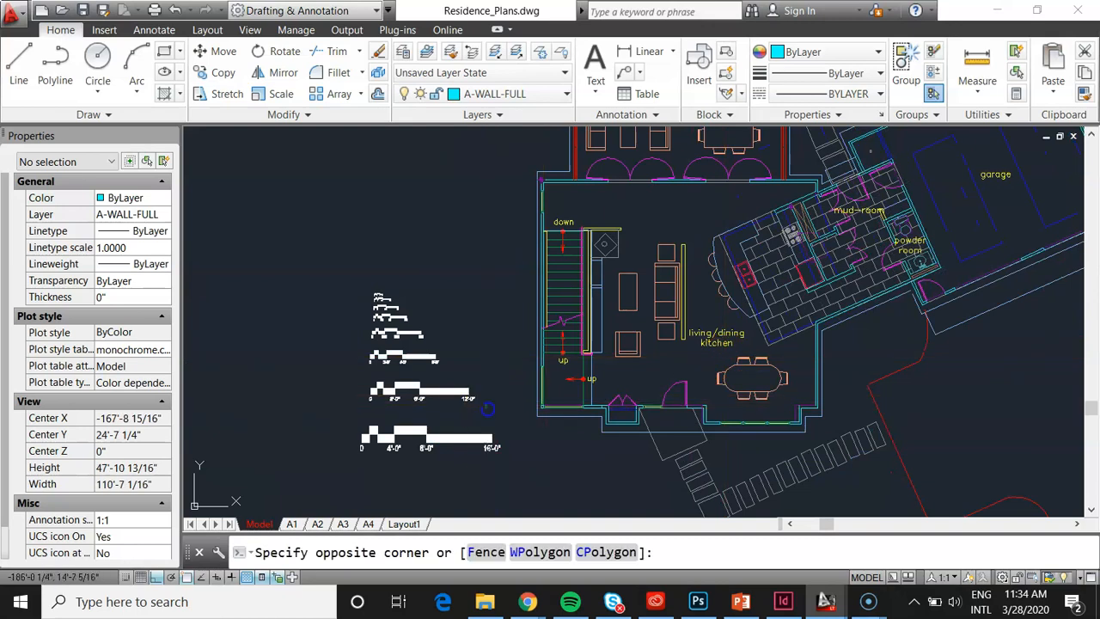
{"action": "left_click", "coordinate": [222, 156]}
{"action": "key", "text": "Delete"}
Move the 16'-0" graphic scale bar freely, with Ortho off, closer to the lower-left corner of the ground floor plan.
{"action": "scroll", "coordinate": [368, 429], "scroll_direction": "down", "scroll_amount": 3}
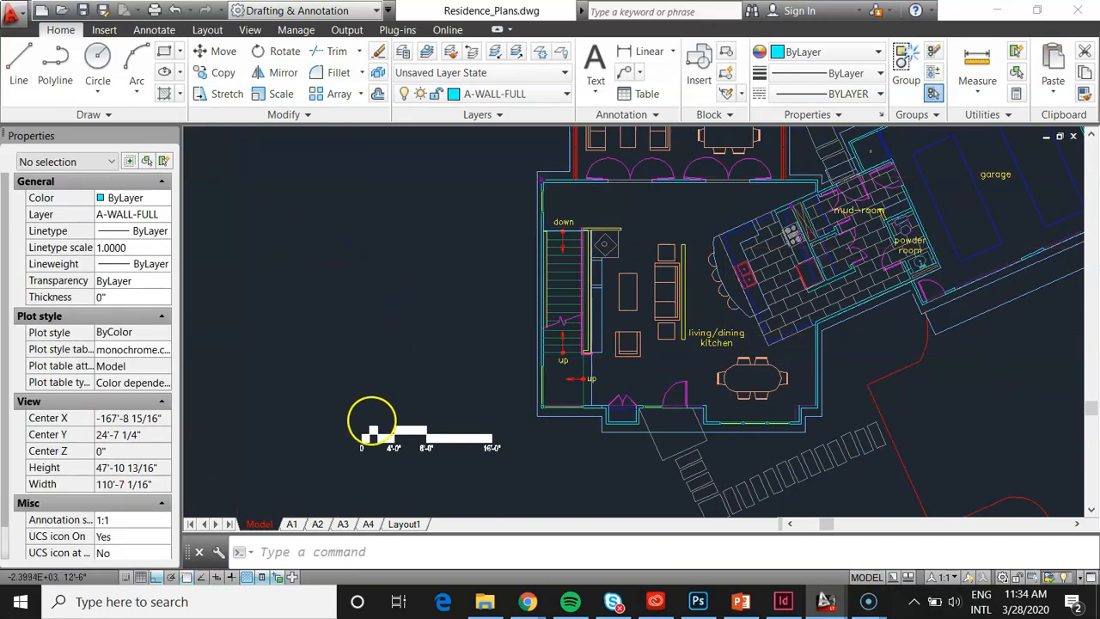
{"action": "scroll", "coordinate": [513, 404], "scroll_direction": "down", "scroll_amount": 2}
{"action": "scroll", "coordinate": [541, 393], "scroll_direction": "up", "scroll_amount": 5}
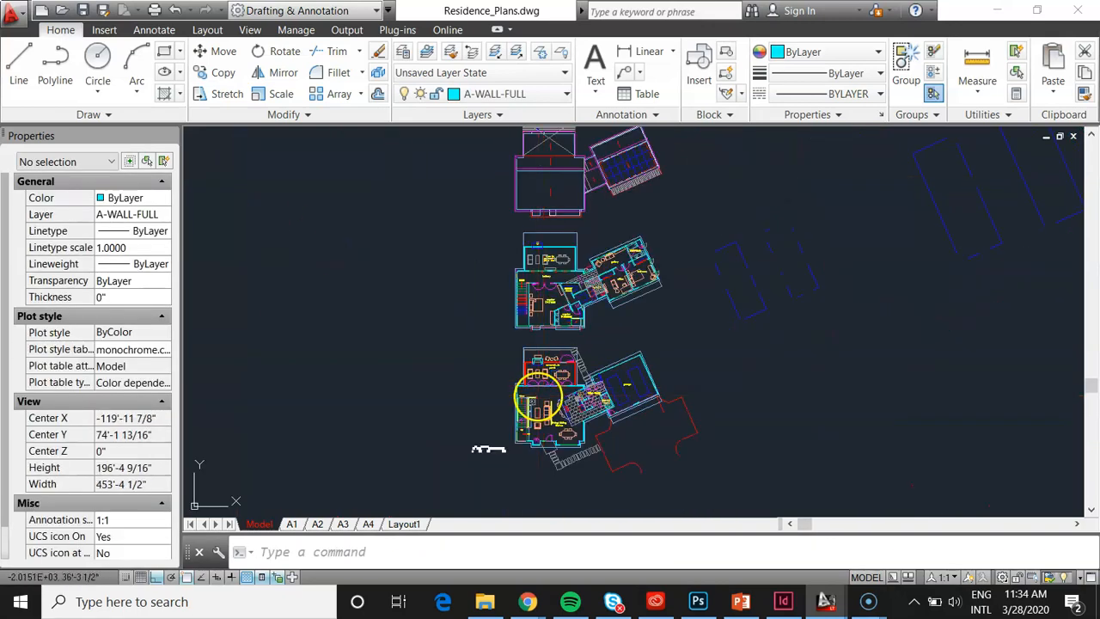
{"action": "type", "text": "m"}
{"action": "key", "text": "Return"}
{"action": "left_click", "coordinate": [516, 427]}
{"action": "left_click", "coordinate": [429, 315]}
{"action": "right_click", "coordinate": [484, 448]}
{"action": "left_click", "coordinate": [475, 456]}
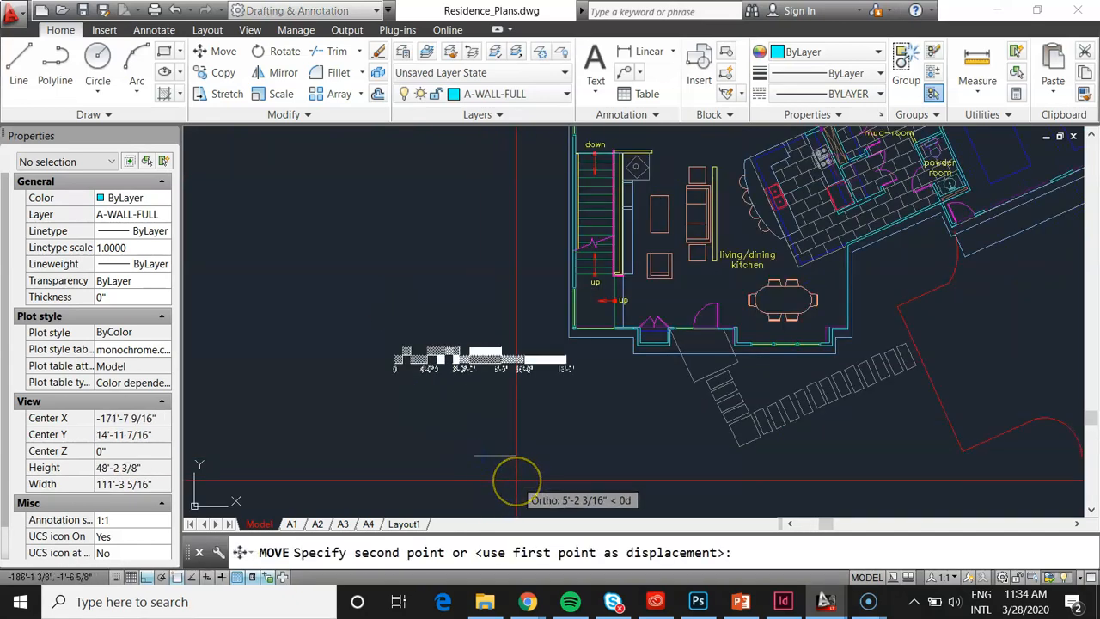
{"action": "left_click", "coordinate": [147, 581]}
{"action": "middle_click_drag", "start_coordinate": [539, 508], "coordinate": [543, 467]}
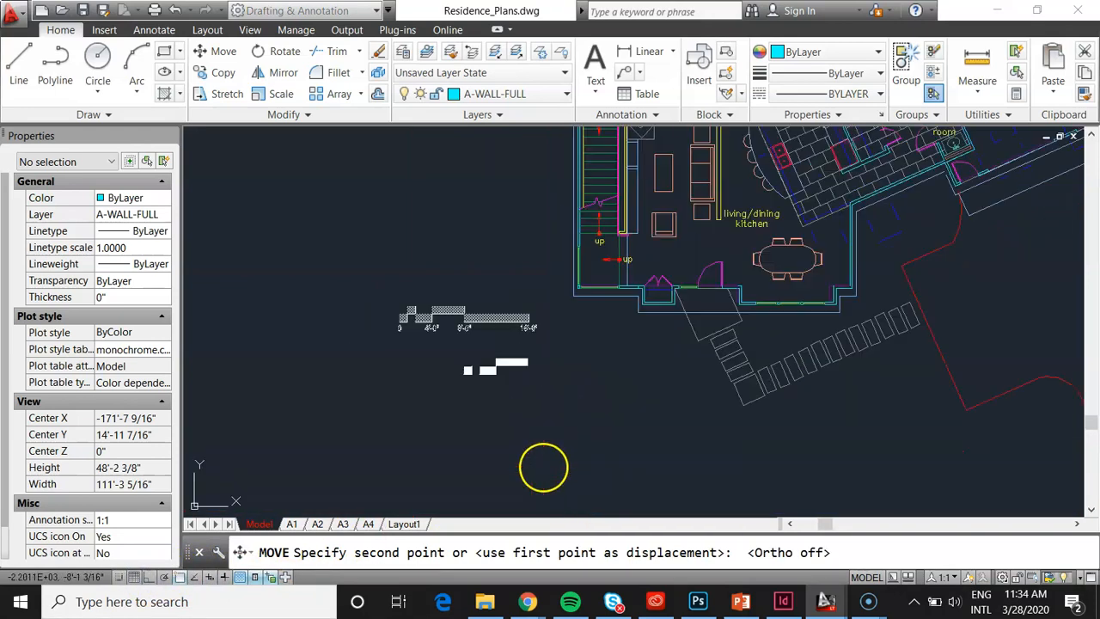
{"action": "left_click", "coordinate": [576, 471]}
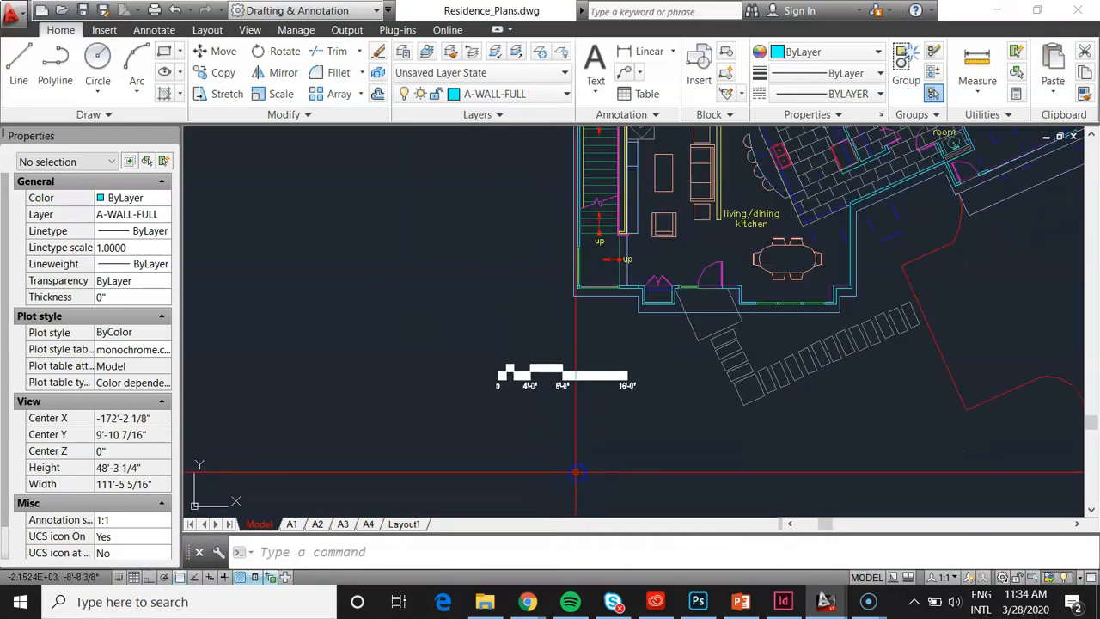
Examine the graphic scale bar beside the ground floor plan and inspect the entry door block's properties.
{"action": "scroll", "coordinate": [541, 417], "scroll_direction": "down", "scroll_amount": 5}
{"action": "scroll", "coordinate": [516, 428], "scroll_direction": "up", "scroll_amount": 5}
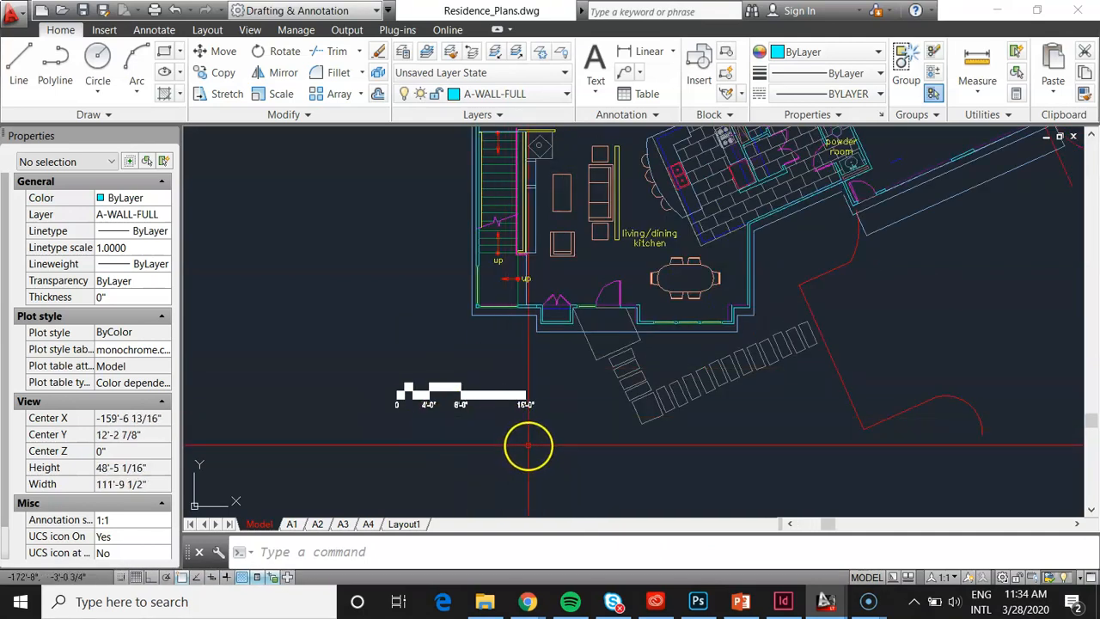
{"action": "mouse_move", "coordinate": [616, 233]}
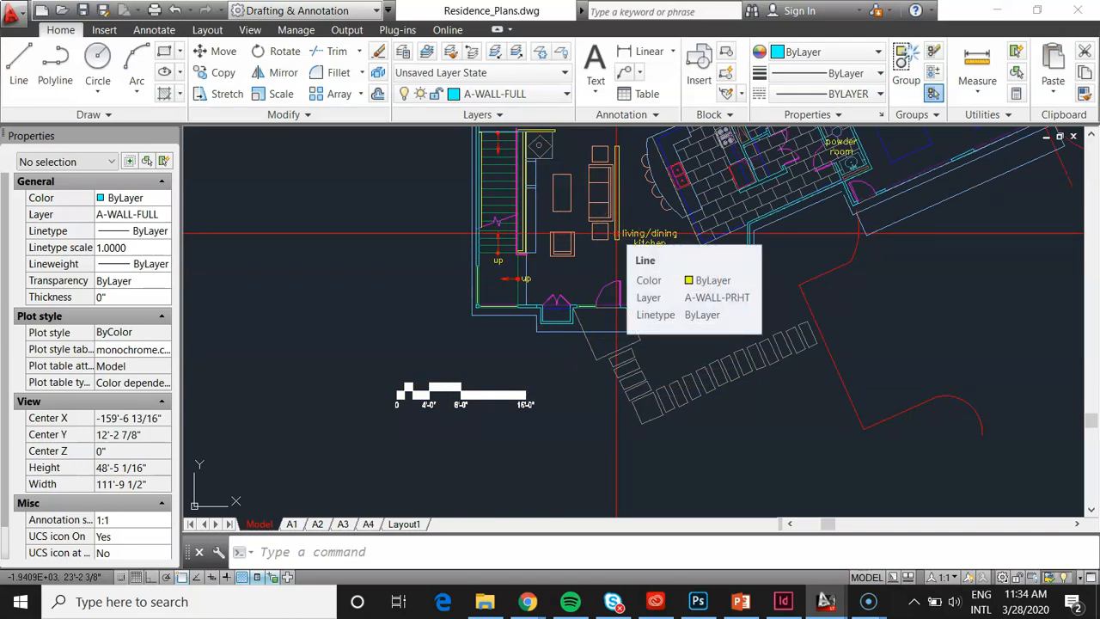
{"action": "scroll", "coordinate": [481, 422], "scroll_direction": "up", "scroll_amount": 2}
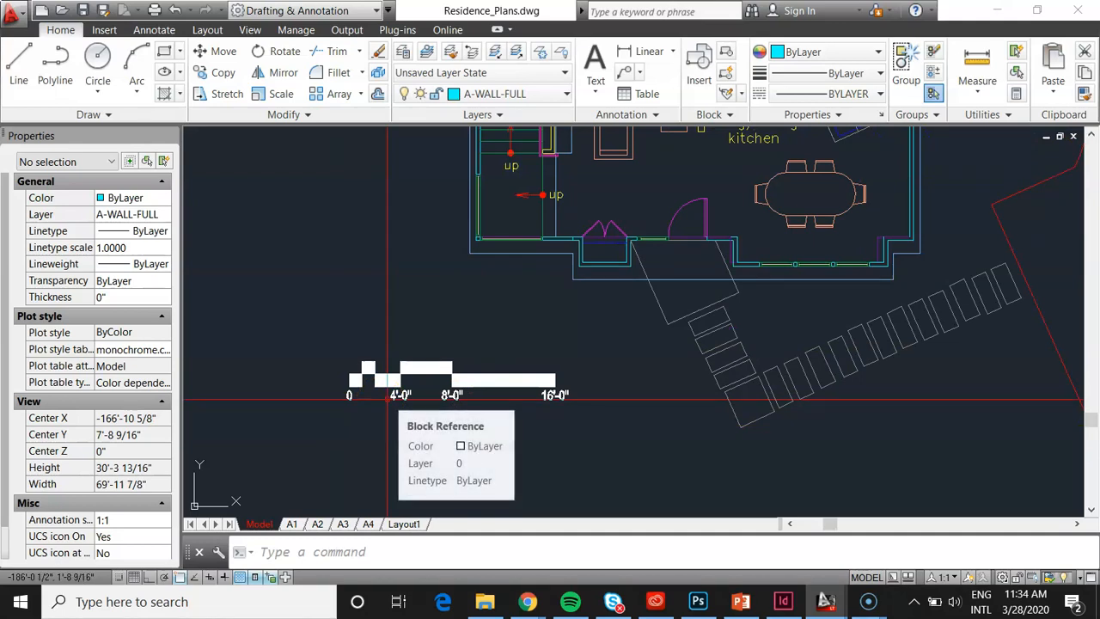
{"action": "left_click", "coordinate": [676, 221]}
{"action": "left_click", "coordinate": [686, 185]}
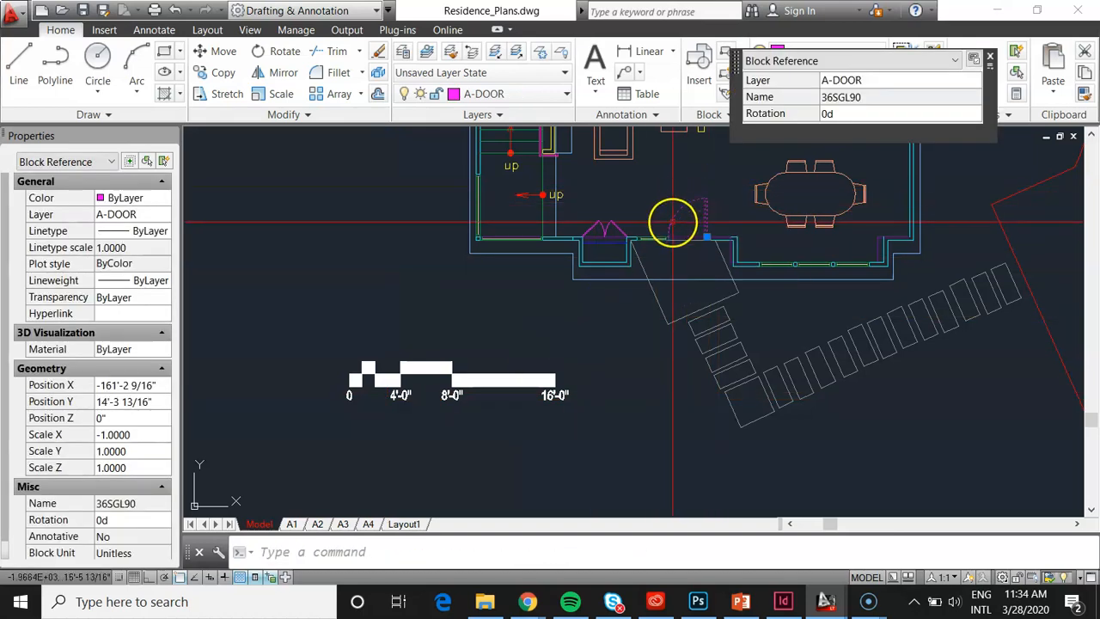
{"action": "middle_click_drag", "start_coordinate": [669, 262], "coordinate": [661, 322]}
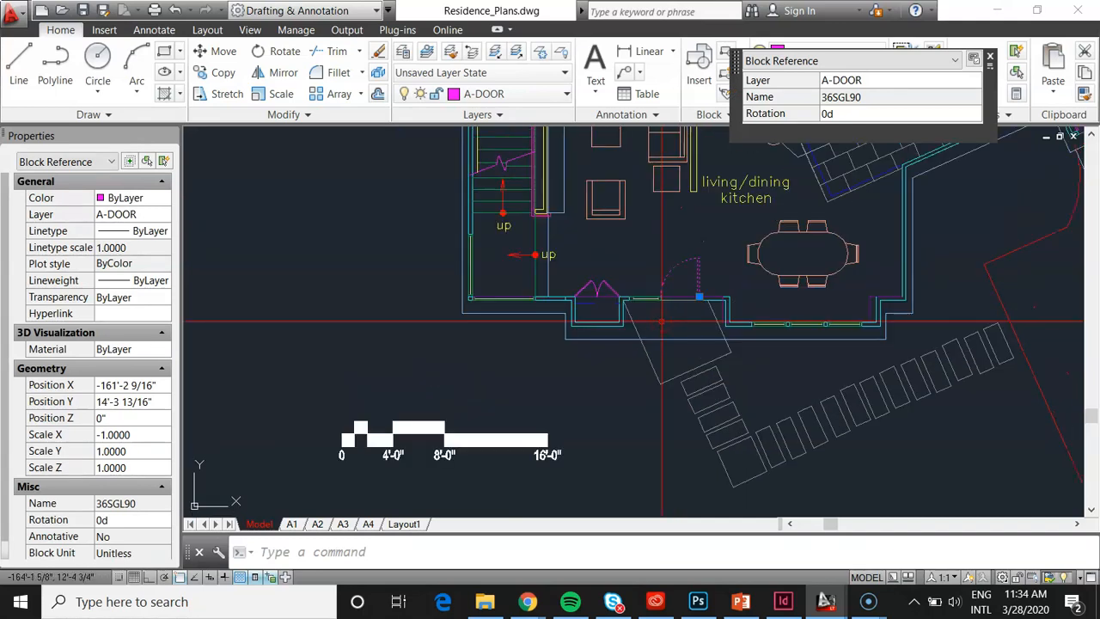
{"action": "key", "text": "Escape"}
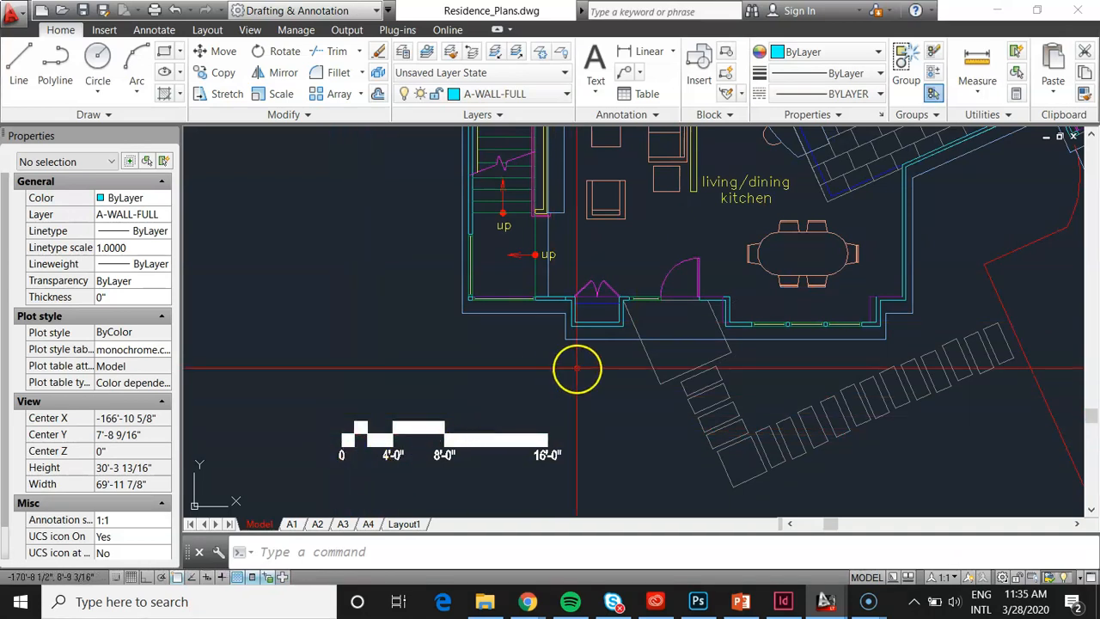
Try to move the entry door block onto the zero end of the graphic scale bar, and undo the move.
{"action": "type", "text": "m"}
{"action": "key", "text": "Return"}
{"action": "left_click", "coordinate": [724, 280]}
{"action": "left_click", "coordinate": [686, 242]}
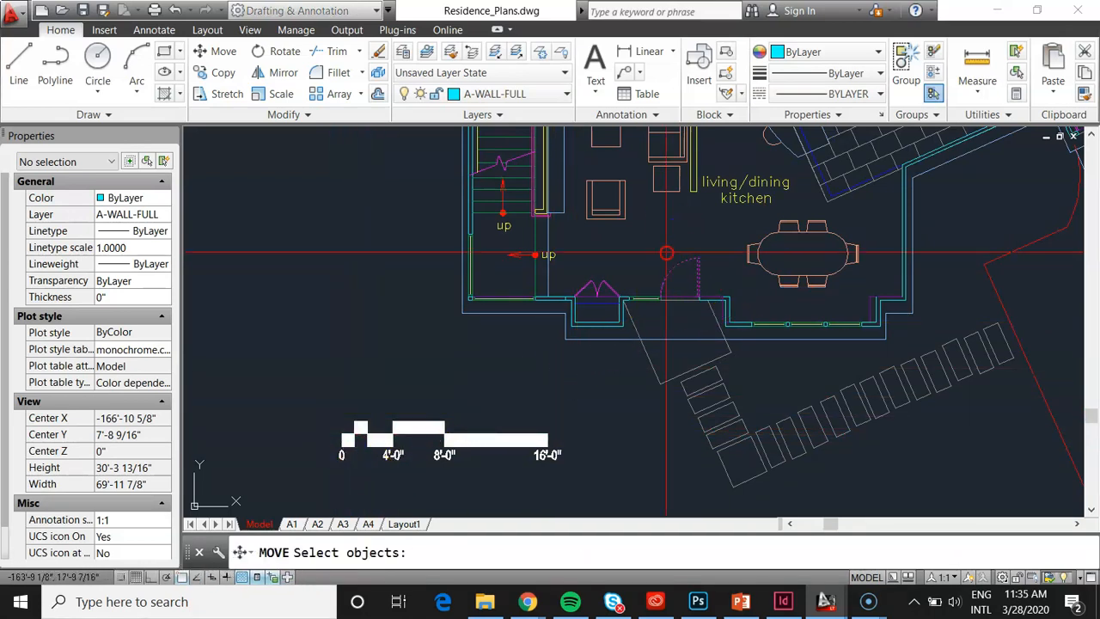
{"action": "right_click", "coordinate": [666, 257]}
{"action": "right_click", "coordinate": [666, 258]}
{"action": "left_click", "coordinate": [658, 296]}
{"action": "left_click", "coordinate": [660, 299]}
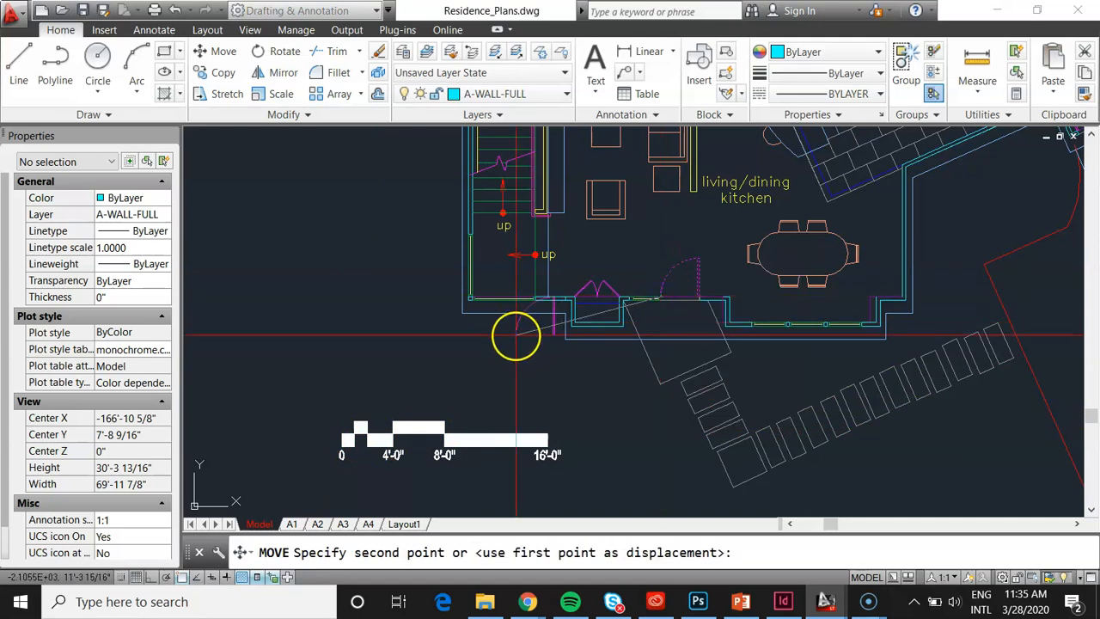
{"action": "left_click", "coordinate": [342, 433]}
{"action": "key", "text": "ctrl+z"}
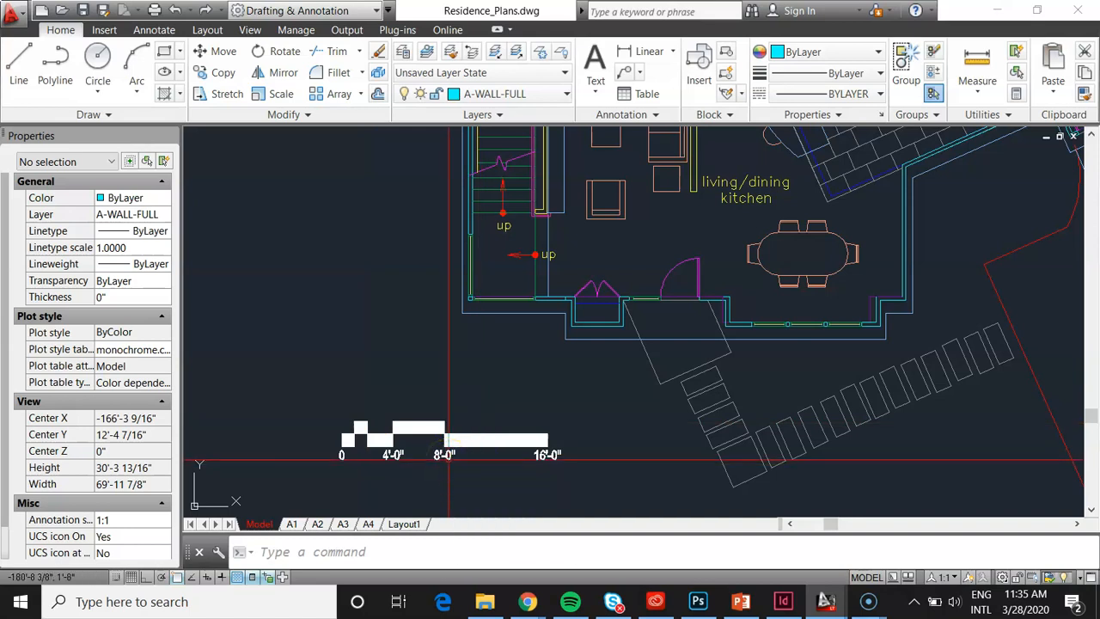
Copy the north arrow from ACAD_Graphic_Scales.dwg to the clipboard.
{"action": "scroll", "coordinate": [512, 460], "scroll_direction": "down", "scroll_amount": 4}
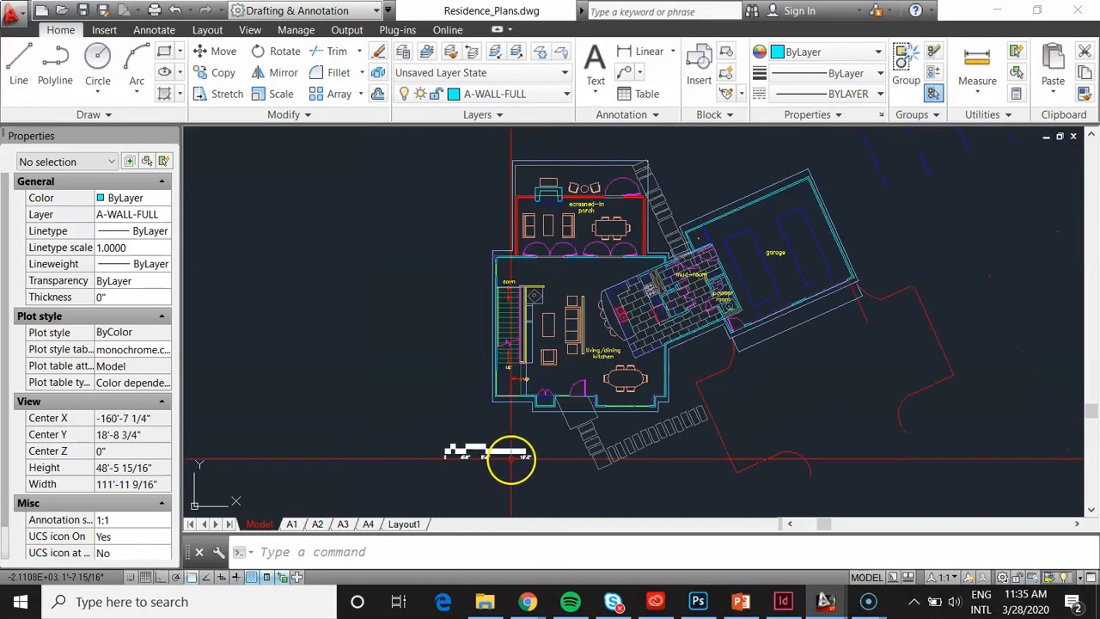
{"action": "scroll", "coordinate": [503, 458], "scroll_direction": "down", "scroll_amount": 7}
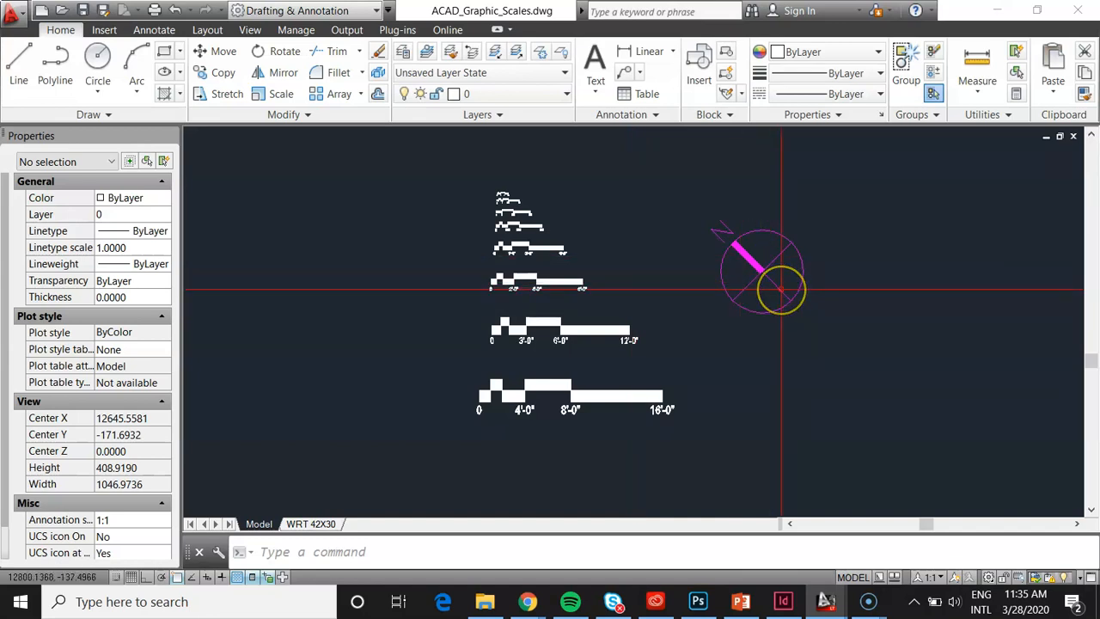
{"action": "key", "text": "ctrl+c"}
{"action": "left_click", "coordinate": [838, 348]}
{"action": "left_click", "coordinate": [692, 200]}
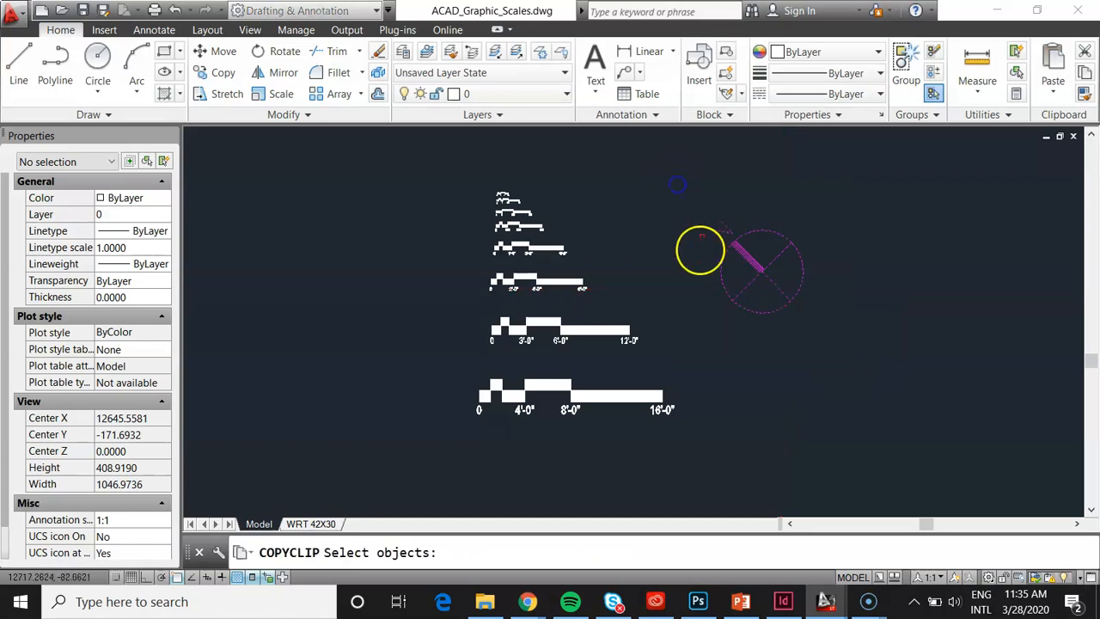
{"action": "key", "text": "Return"}
Paste the north arrow into Residence_Plans.dwg, in the empty space above and to the right of the garage.
{"action": "key", "text": "ctrl+Tab"}
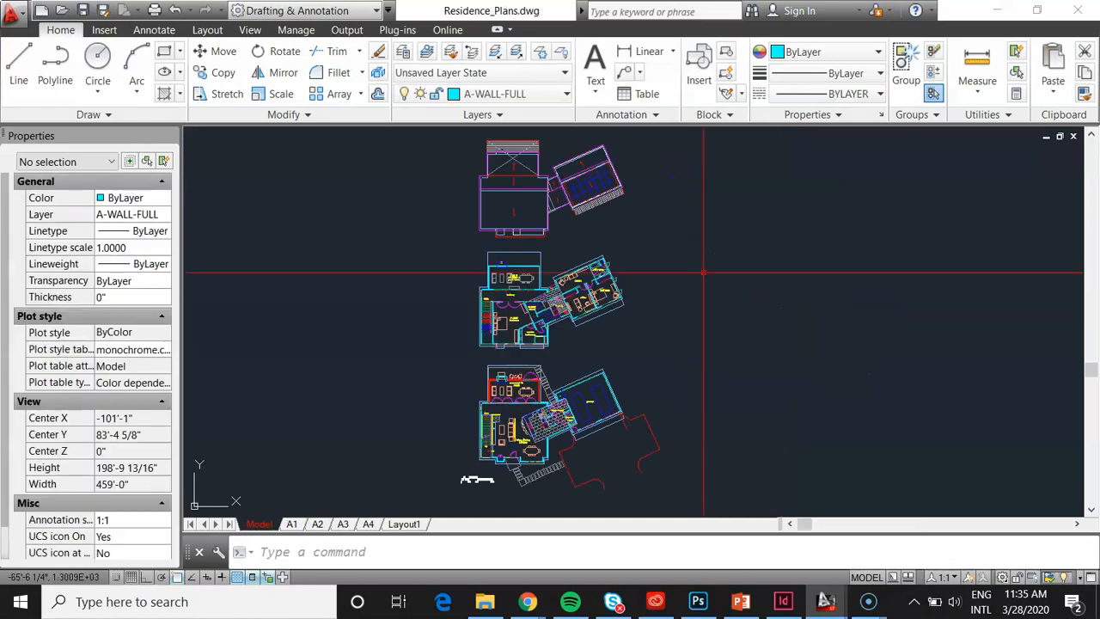
{"action": "key", "text": "ctrl+v"}
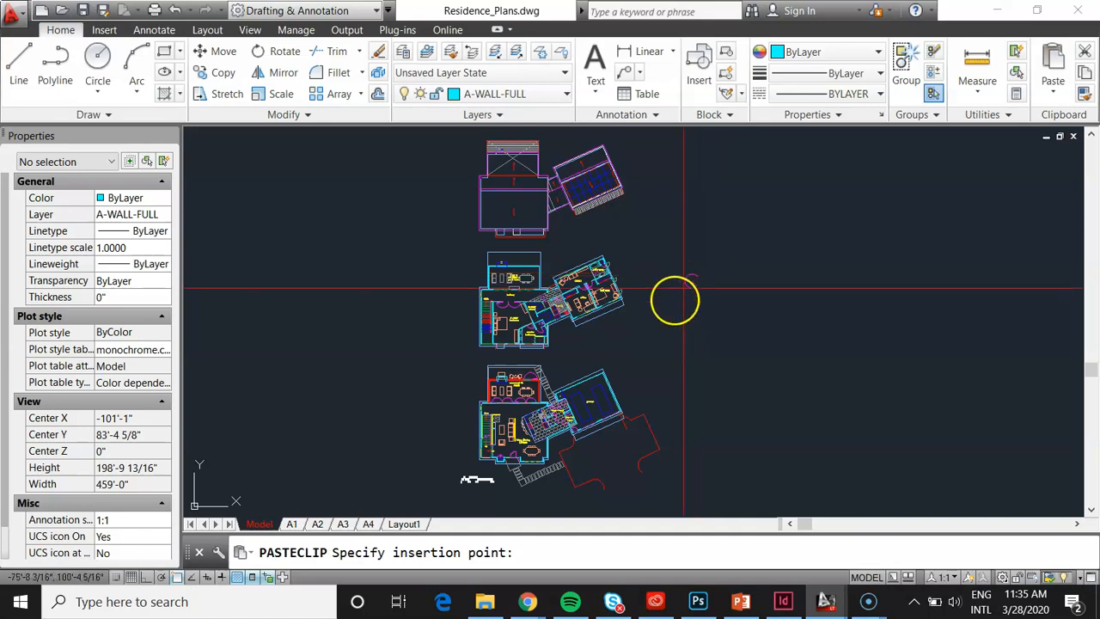
{"action": "scroll", "coordinate": [666, 337], "scroll_direction": "down", "scroll_amount": 2}
{"action": "scroll", "coordinate": [541, 422], "scroll_direction": "up", "scroll_amount": 4}
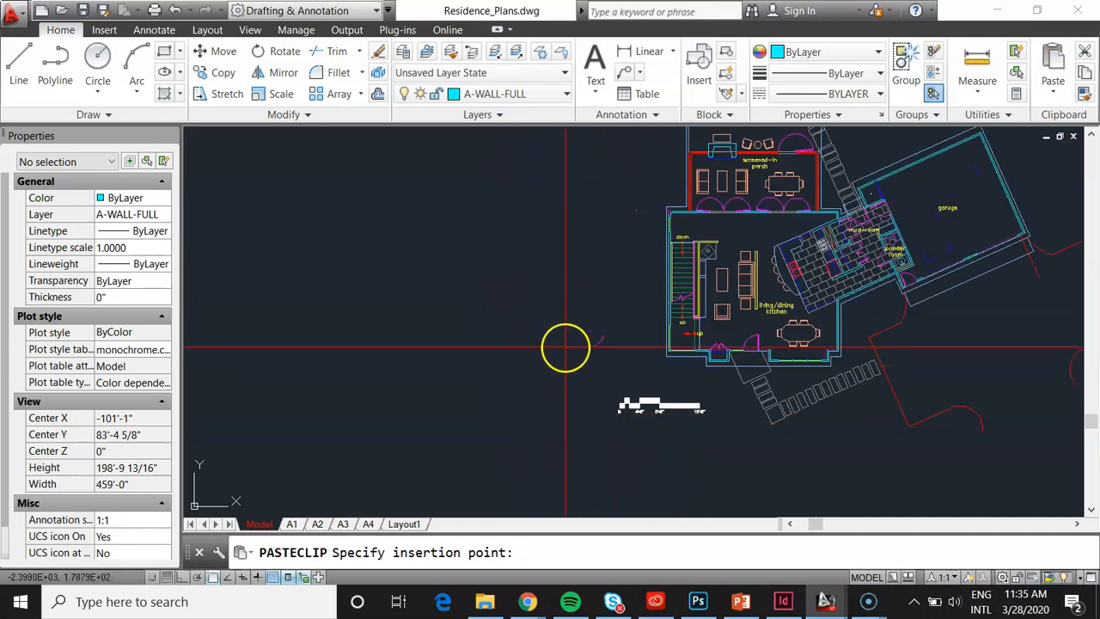
{"action": "scroll", "coordinate": [545, 340], "scroll_direction": "up", "scroll_amount": 2}
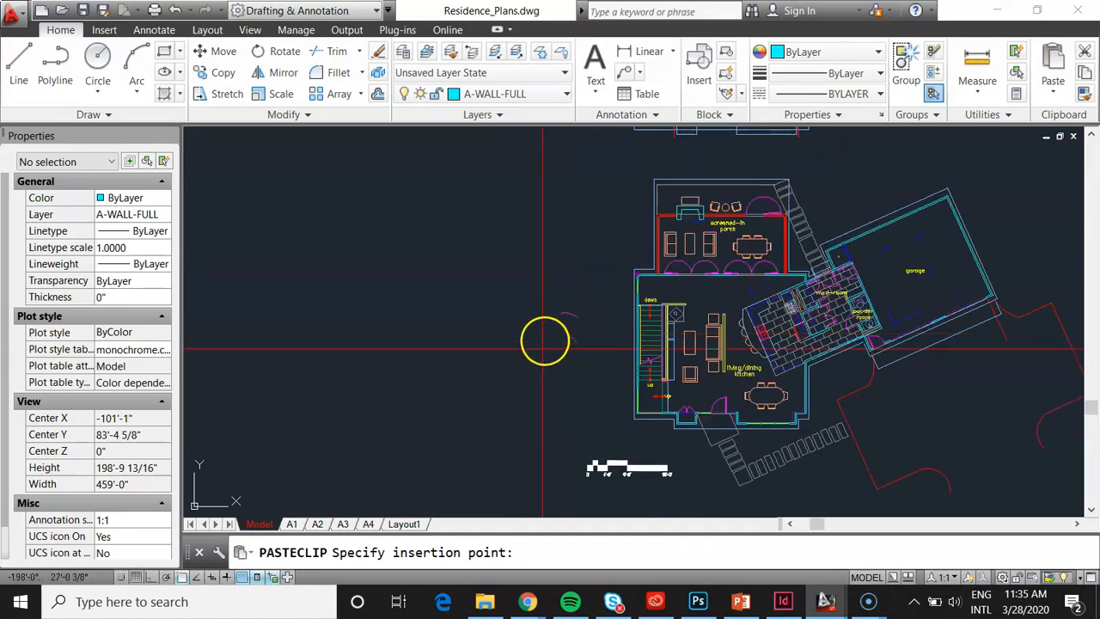
{"action": "scroll", "coordinate": [542, 369], "scroll_direction": "down", "scroll_amount": 4}
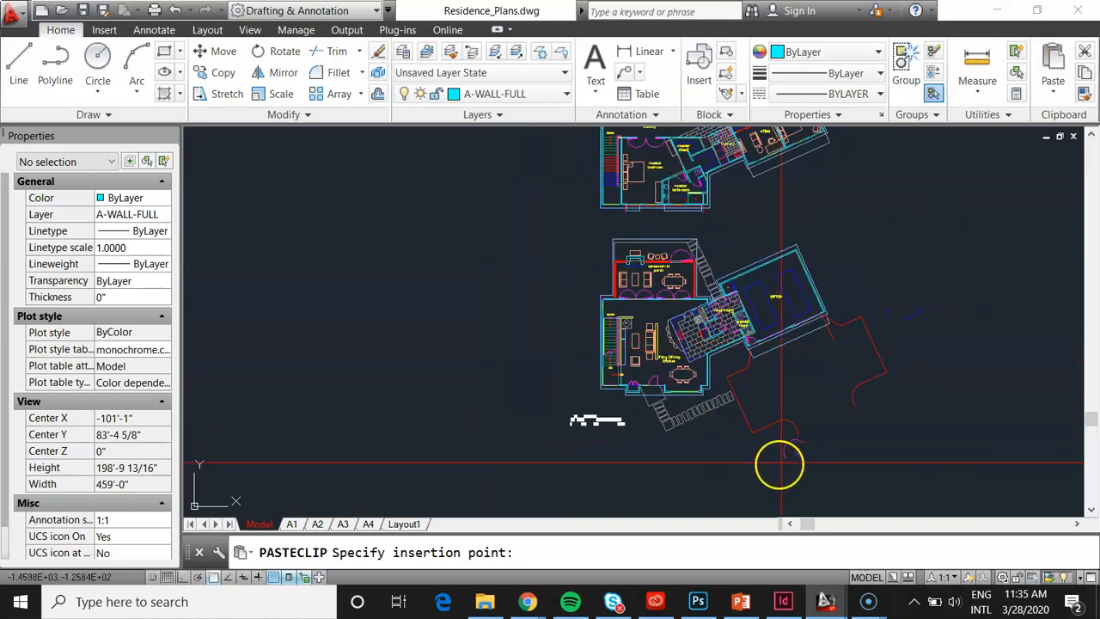
{"action": "scroll", "coordinate": [897, 450], "scroll_direction": "up", "scroll_amount": 4}
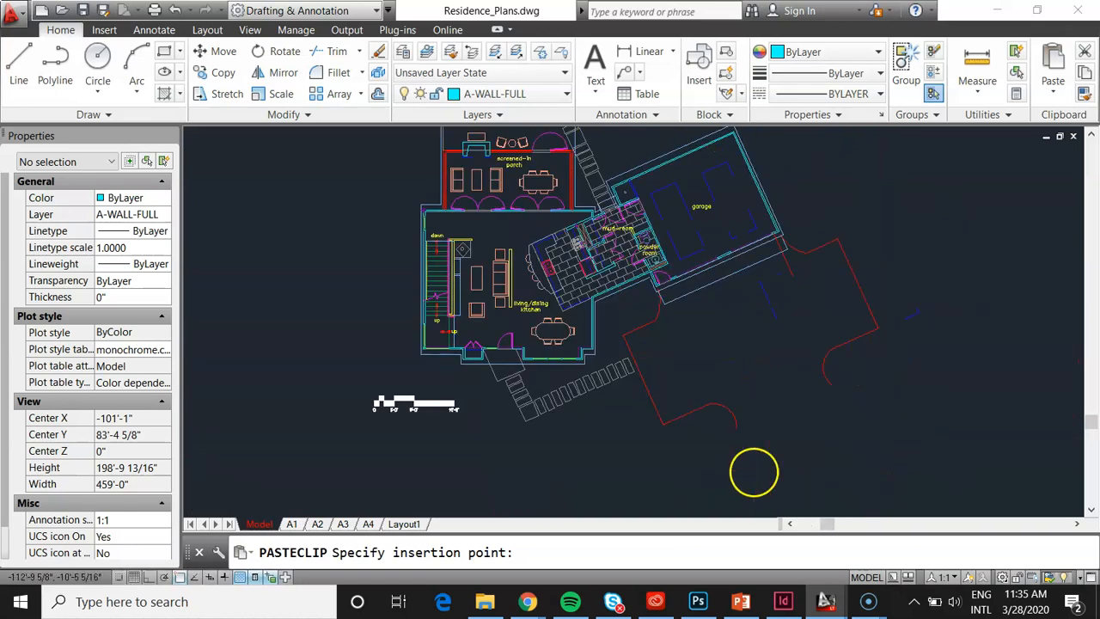
{"action": "scroll", "coordinate": [741, 476], "scroll_direction": "down", "scroll_amount": 4}
{"action": "scroll", "coordinate": [783, 354], "scroll_direction": "up", "scroll_amount": 2}
{"action": "scroll", "coordinate": [783, 354], "scroll_direction": "up", "scroll_amount": 2}
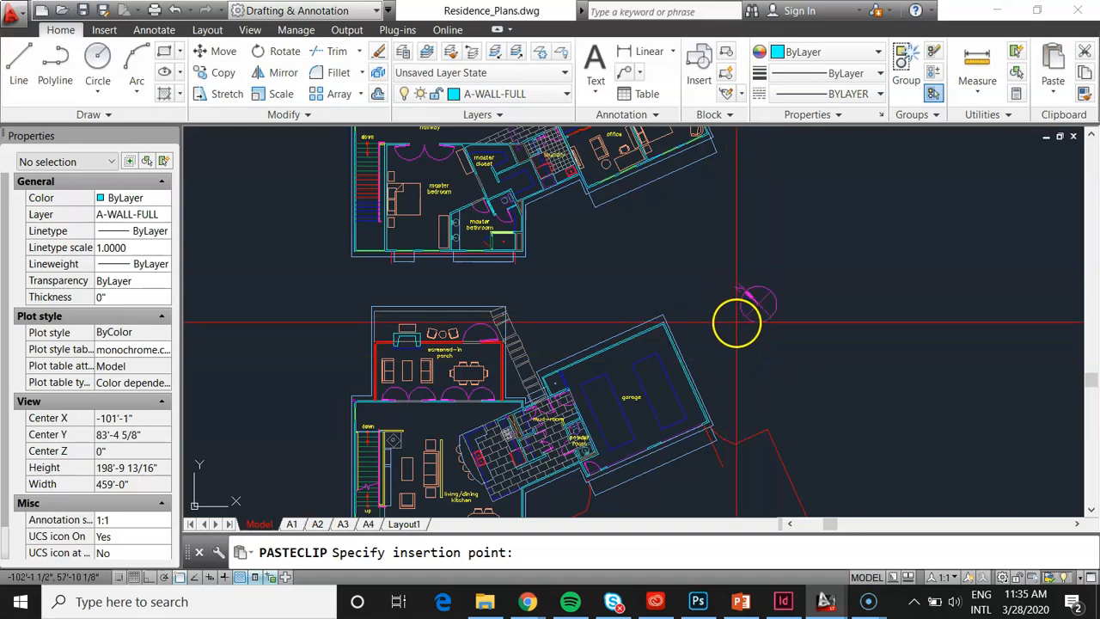
{"action": "left_click", "coordinate": [735, 323]}
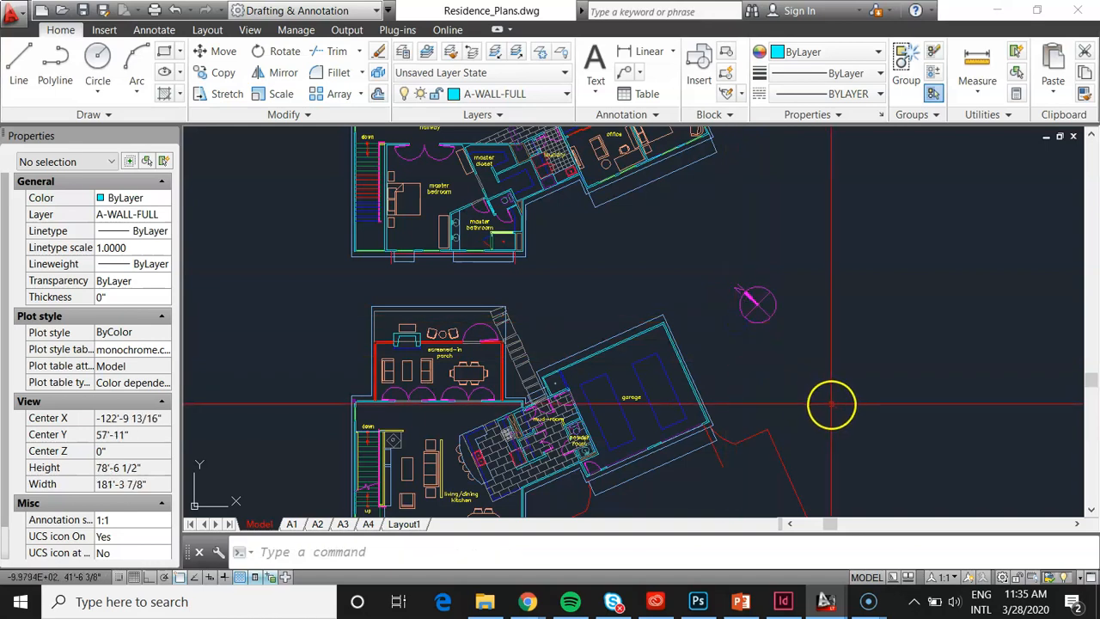
Rotate the pasted north arrow clockwise about its circle's centre so that north points up and to the right.
{"action": "scroll", "coordinate": [768, 297], "scroll_direction": "up", "scroll_amount": 2}
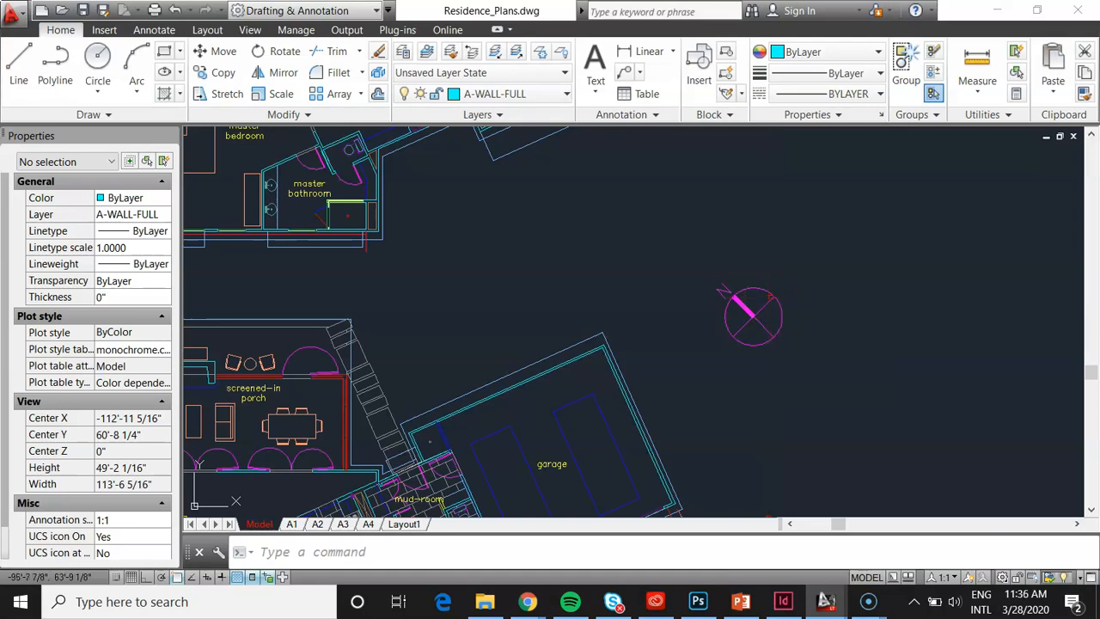
{"action": "scroll", "coordinate": [771, 298], "scroll_direction": "down", "scroll_amount": 2}
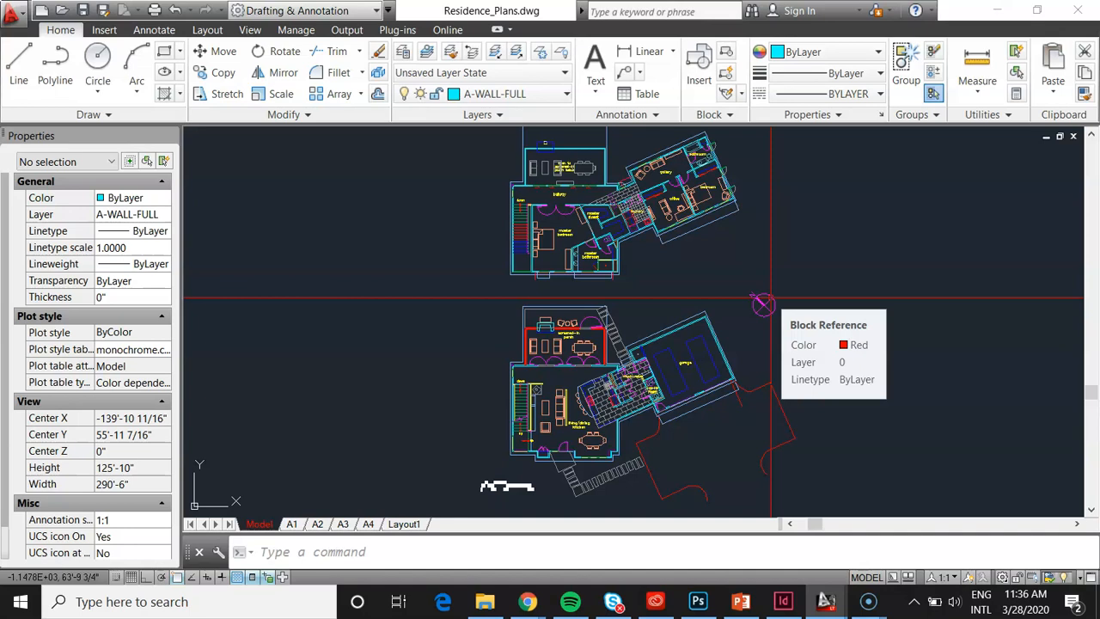
{"action": "scroll", "coordinate": [771, 322], "scroll_direction": "up", "scroll_amount": 2}
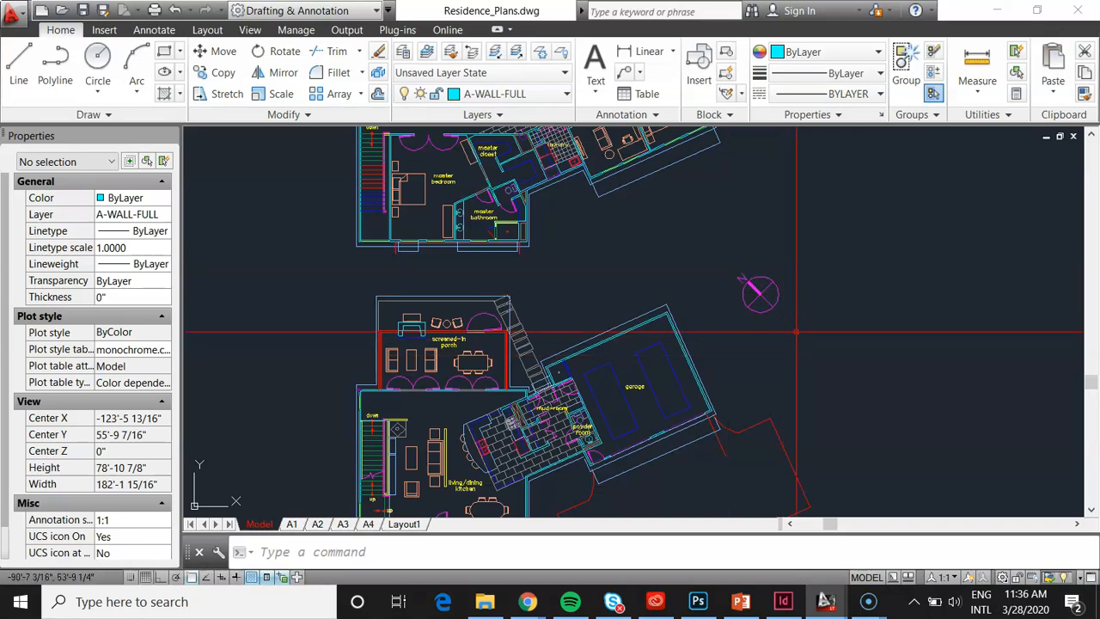
{"action": "type", "text": "o"}
{"action": "key", "text": "Return"}
{"action": "left_click", "coordinate": [797, 324]}
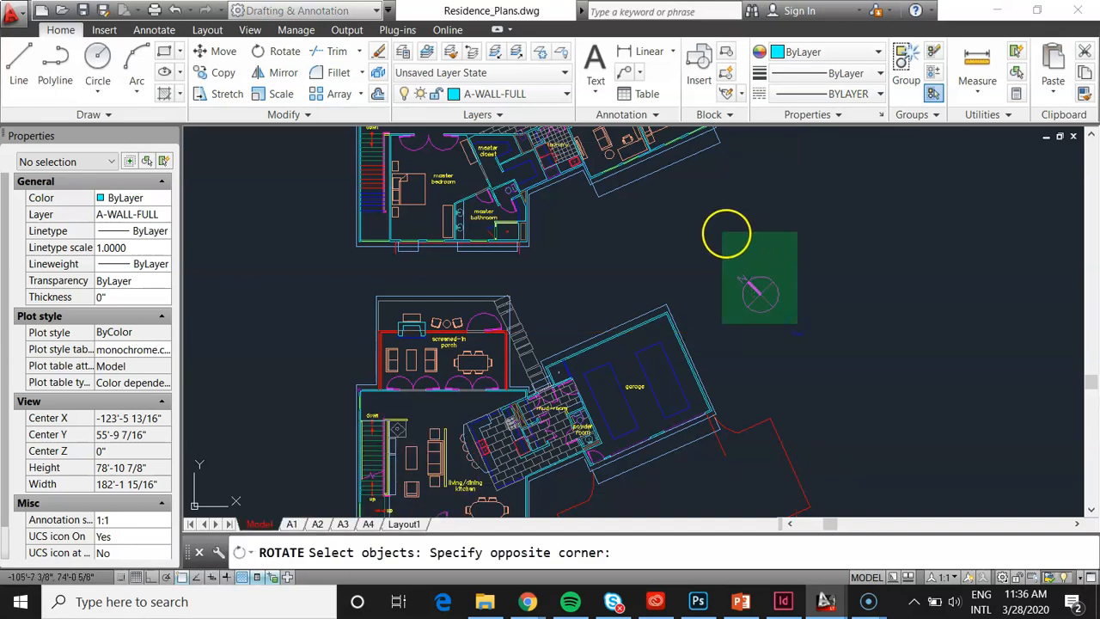
{"action": "left_click", "coordinate": [727, 233]}
{"action": "key", "text": "Return"}
{"action": "left_click", "coordinate": [760, 296]}
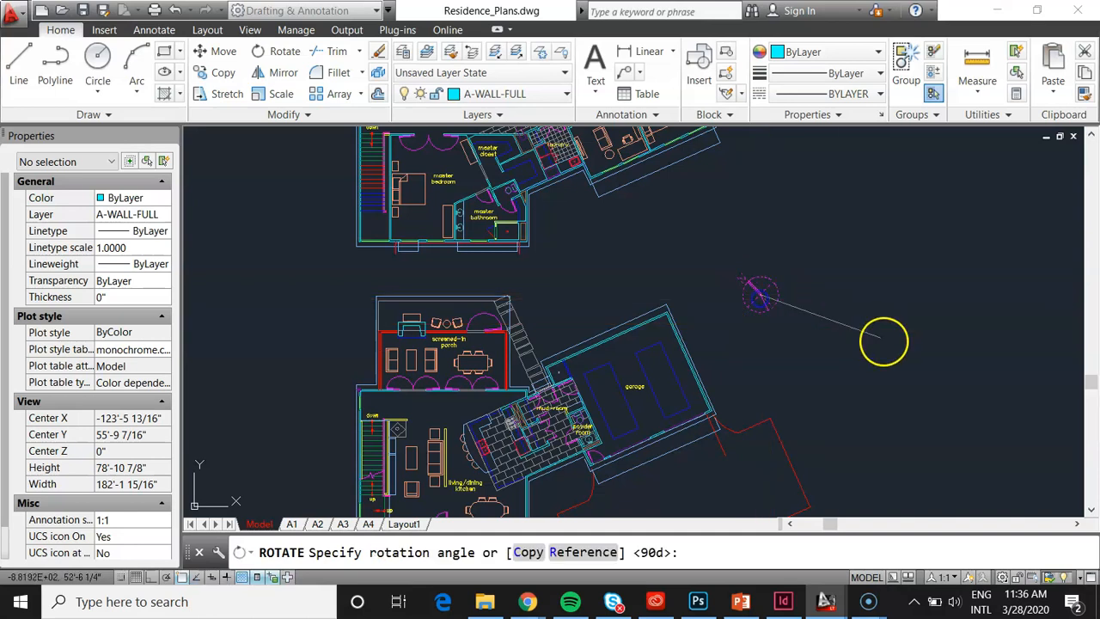
{"action": "scroll", "coordinate": [777, 286], "scroll_direction": "up", "scroll_amount": 5}
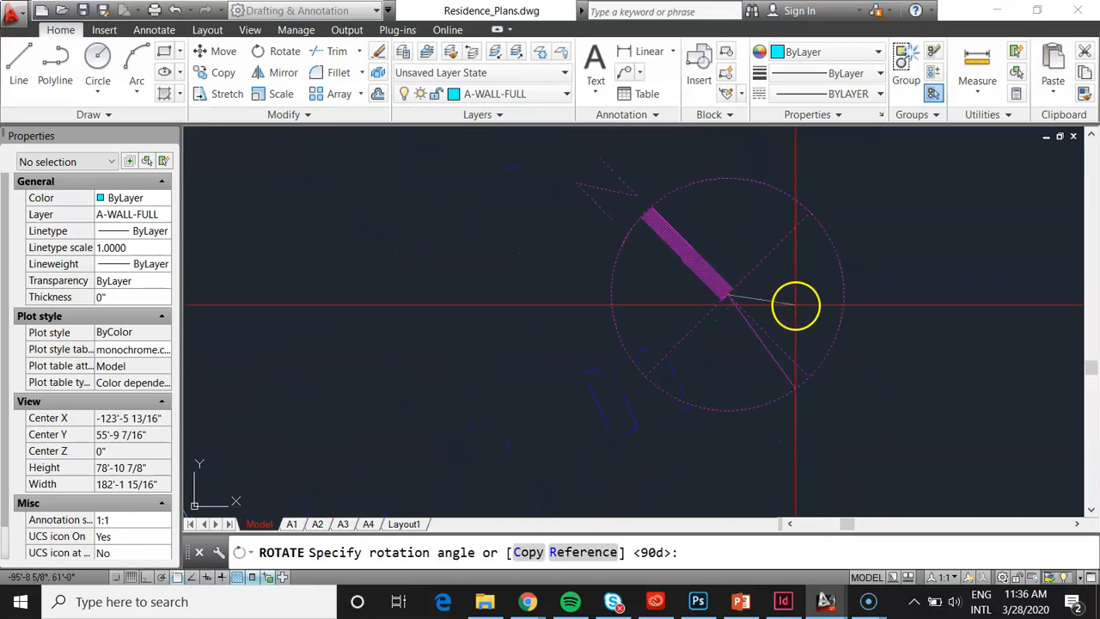
{"action": "left_click", "coordinate": [758, 457]}
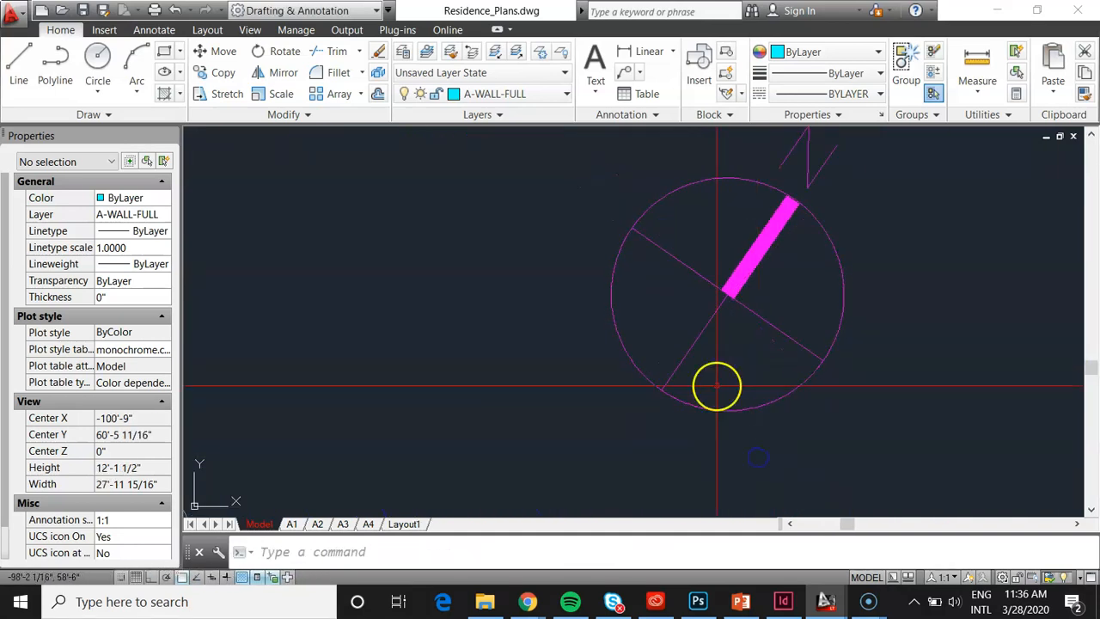
{"action": "scroll", "coordinate": [714, 387], "scroll_direction": "down", "scroll_amount": 5}
{"action": "scroll", "coordinate": [742, 344], "scroll_direction": "up", "scroll_amount": 4}
{"action": "scroll", "coordinate": [754, 284], "scroll_direction": "down", "scroll_amount": 6}
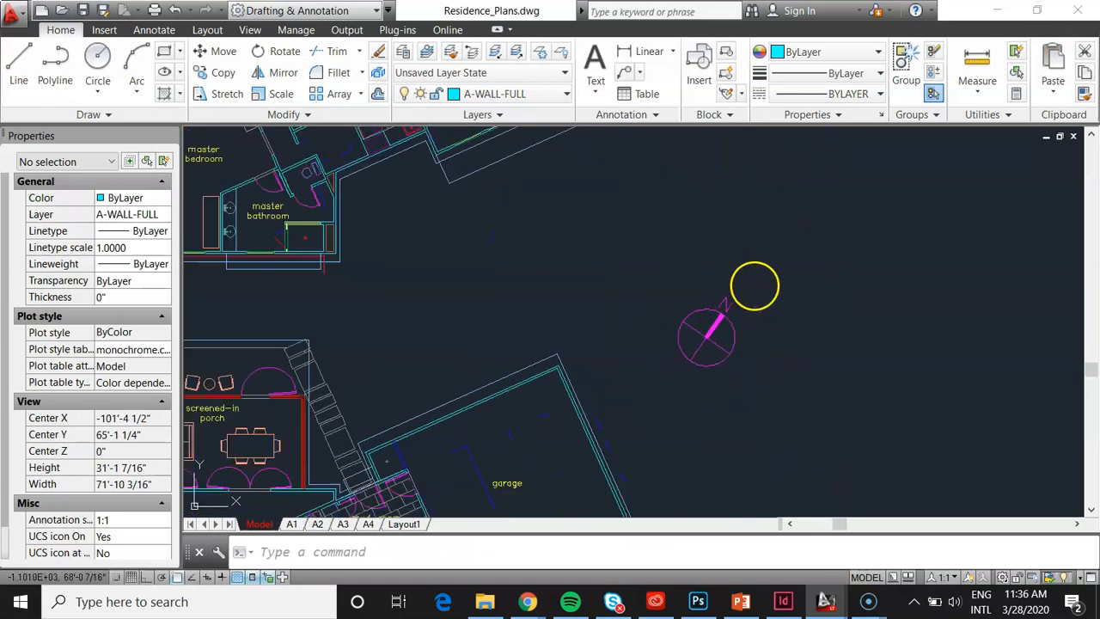
{"action": "scroll", "coordinate": [640, 353], "scroll_direction": "down", "scroll_amount": 4}
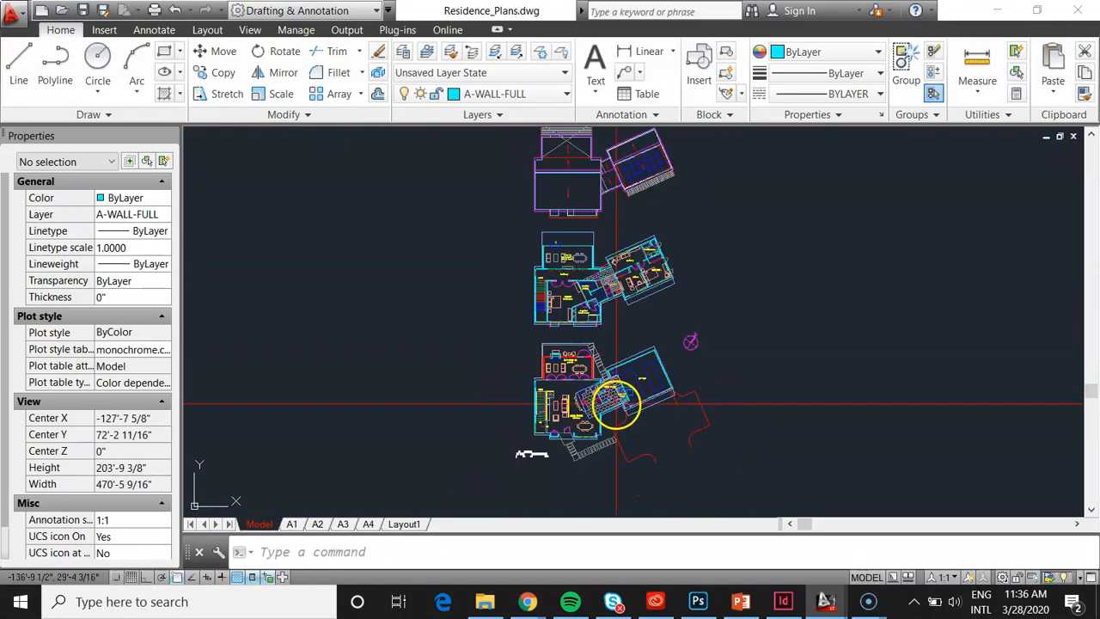
{"action": "scroll", "coordinate": [676, 324], "scroll_direction": "up", "scroll_amount": 2}
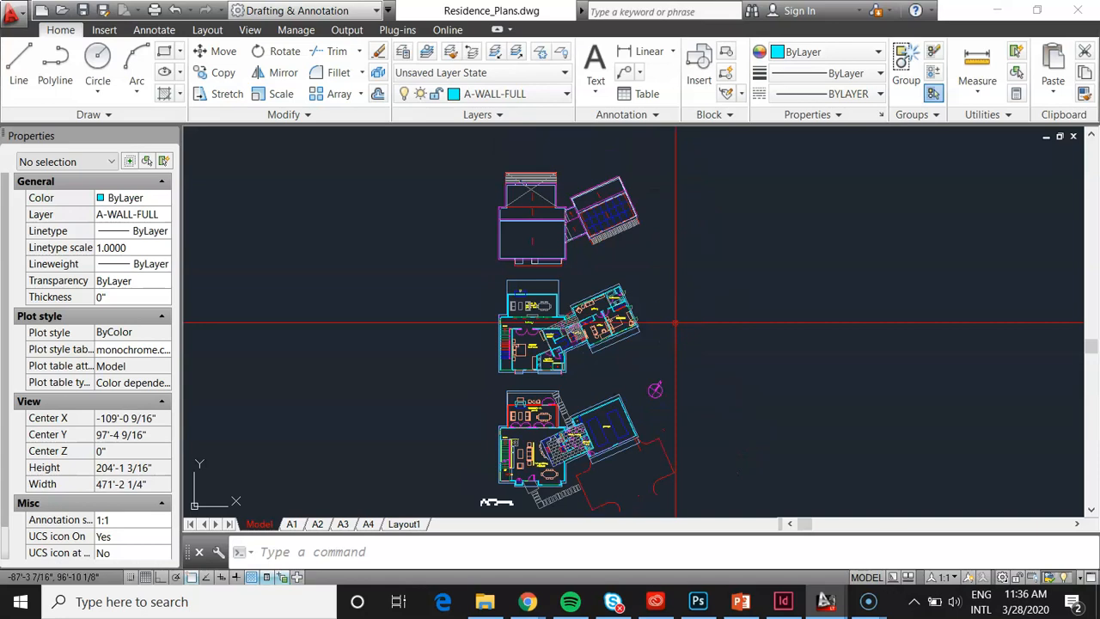
Examine the living/dining kitchen label on the ground floor plan, selecting it and clearing the selection.
{"action": "scroll", "coordinate": [559, 447], "scroll_direction": "up", "scroll_amount": 12}
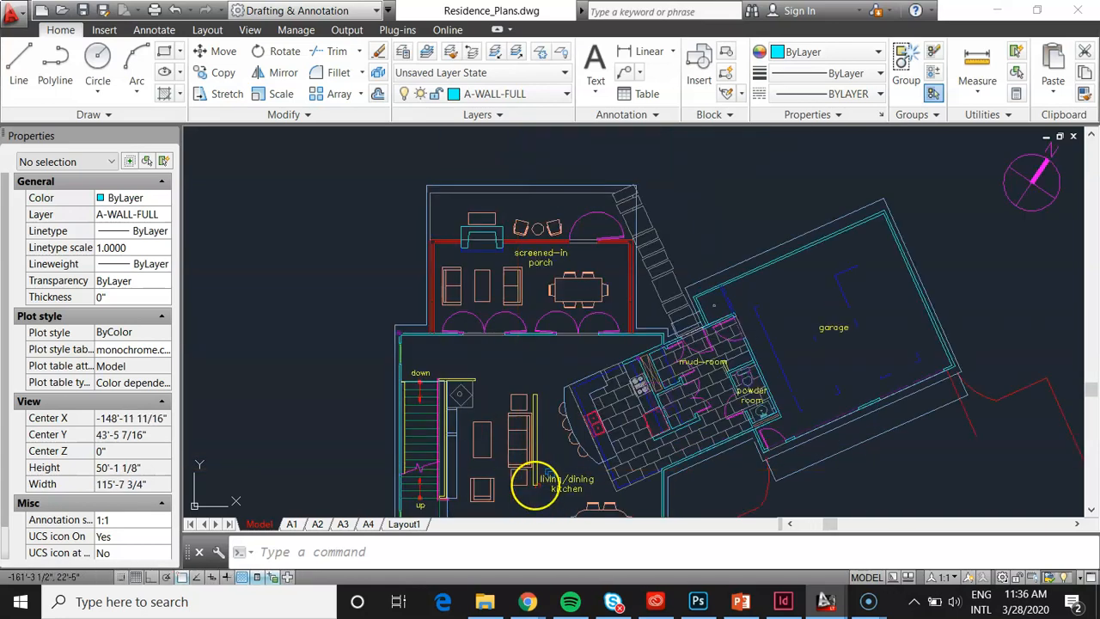
{"action": "left_click", "coordinate": [581, 492]}
{"action": "left_click", "coordinate": [503, 397]}
{"action": "key", "text": "Escape"}
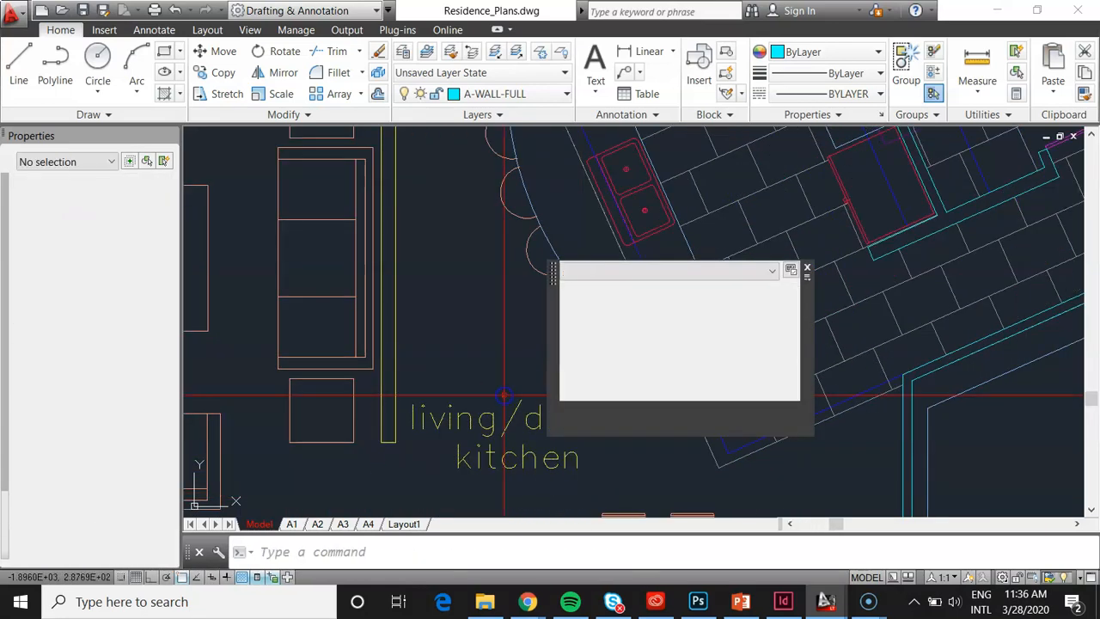
{"action": "scroll", "coordinate": [568, 357], "scroll_direction": "down", "scroll_amount": 4}
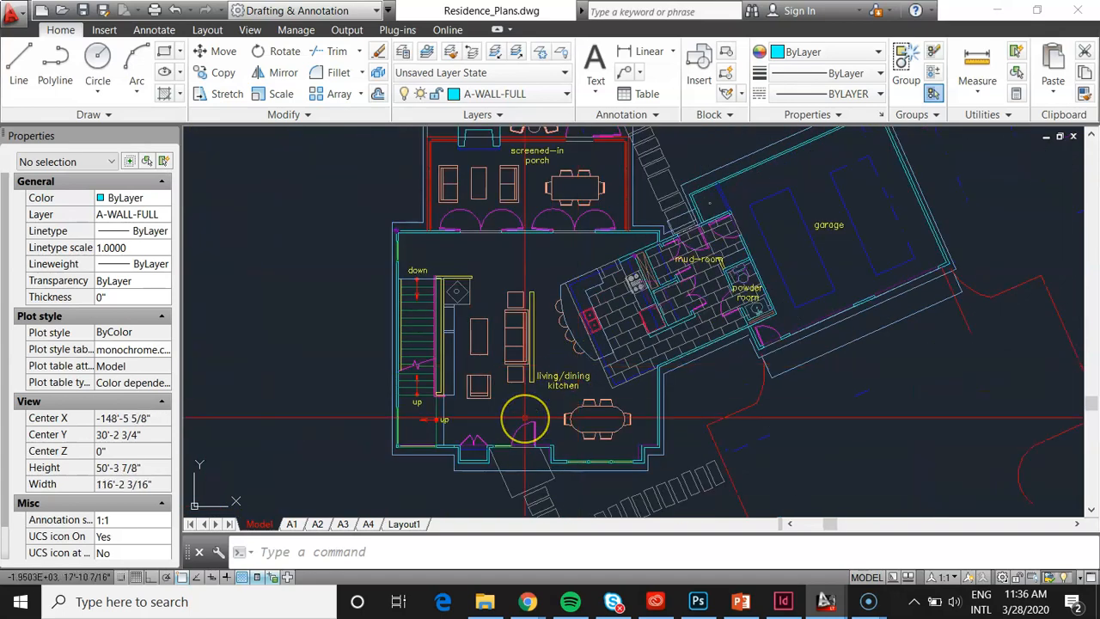
{"action": "scroll", "coordinate": [525, 419], "scroll_direction": "down", "scroll_amount": 4}
{"action": "scroll", "coordinate": [524, 419], "scroll_direction": "down", "scroll_amount": 2}
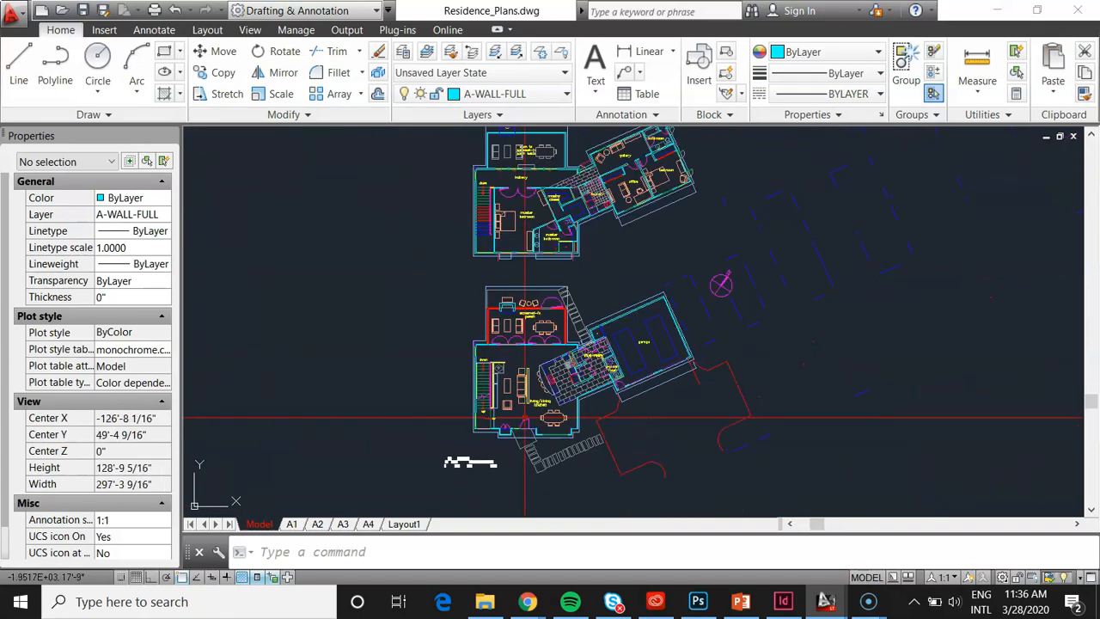
{"action": "scroll", "coordinate": [531, 413], "scroll_direction": "up", "scroll_amount": 2}
{"action": "scroll", "coordinate": [532, 411], "scroll_direction": "up", "scroll_amount": 6}
{"action": "left_click", "coordinate": [573, 386]}
{"action": "left_click", "coordinate": [527, 315]}
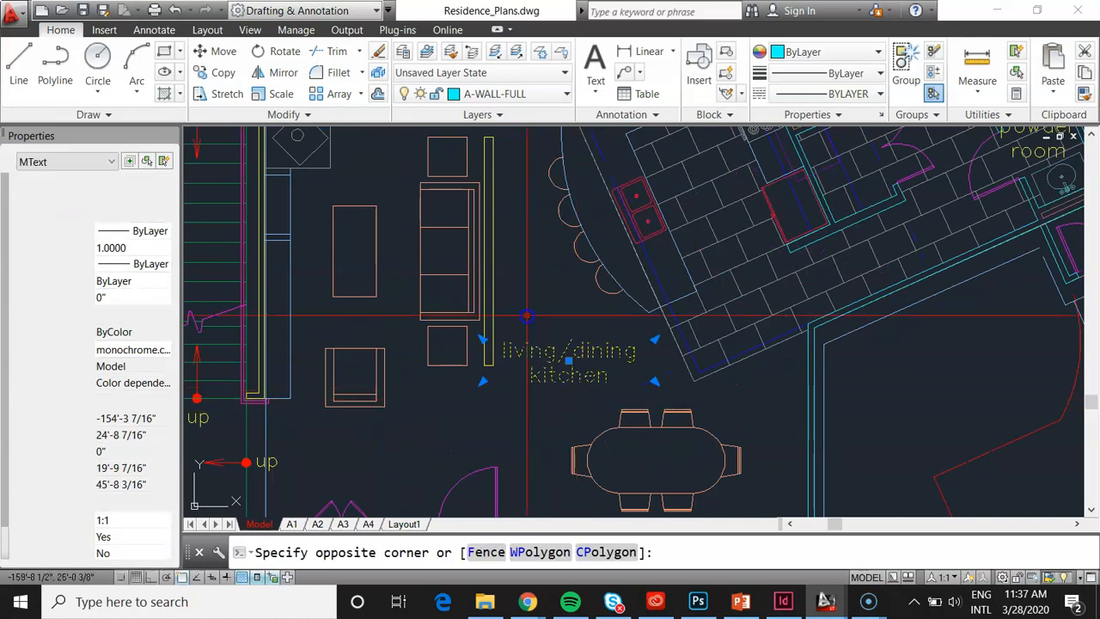
{"action": "left_click", "coordinate": [527, 315]}
{"action": "key", "text": "Escape"}
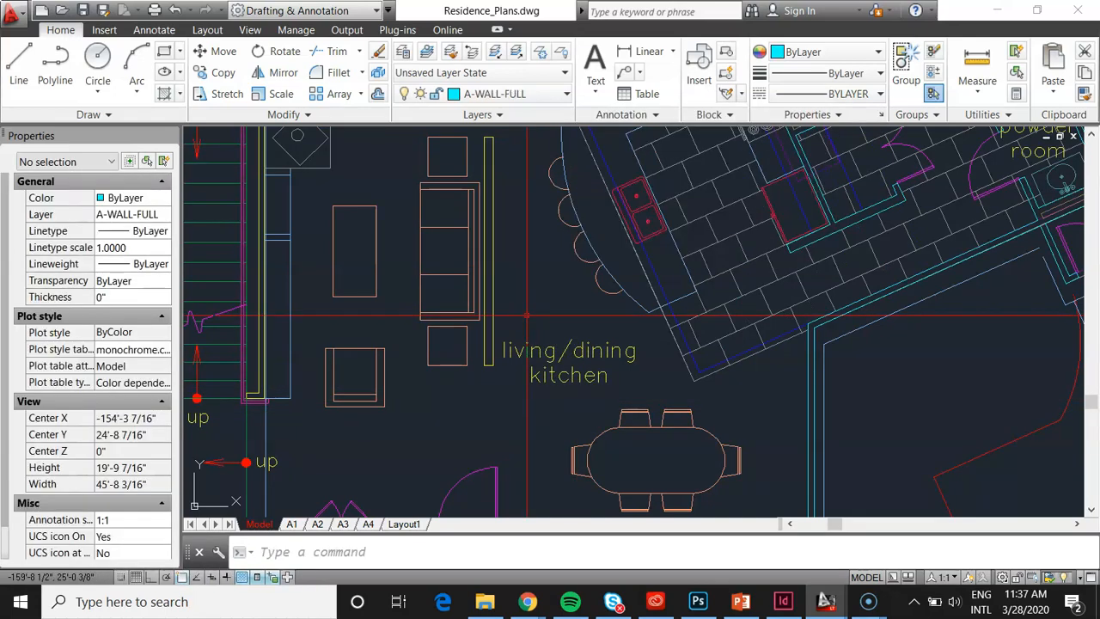
Select all the plans together with the graphic scale and north arrow, and clear the selection.
{"action": "scroll", "coordinate": [551, 400], "scroll_direction": "down", "scroll_amount": 5}
{"action": "scroll", "coordinate": [551, 400], "scroll_direction": "down", "scroll_amount": 5}
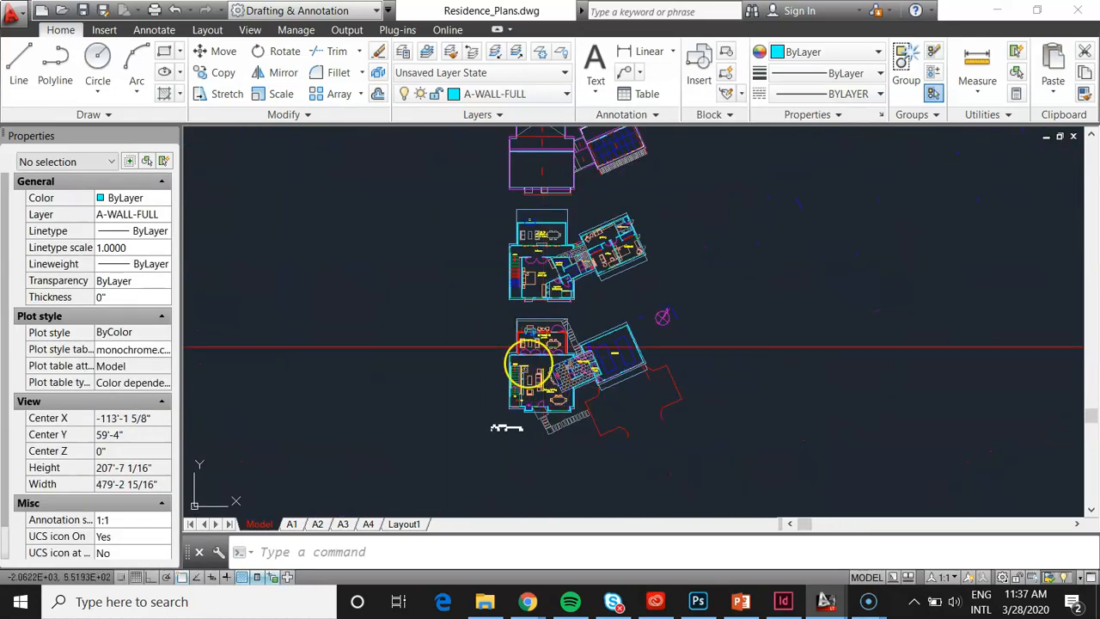
{"action": "left_click", "coordinate": [466, 188]}
{"action": "left_click", "coordinate": [719, 478]}
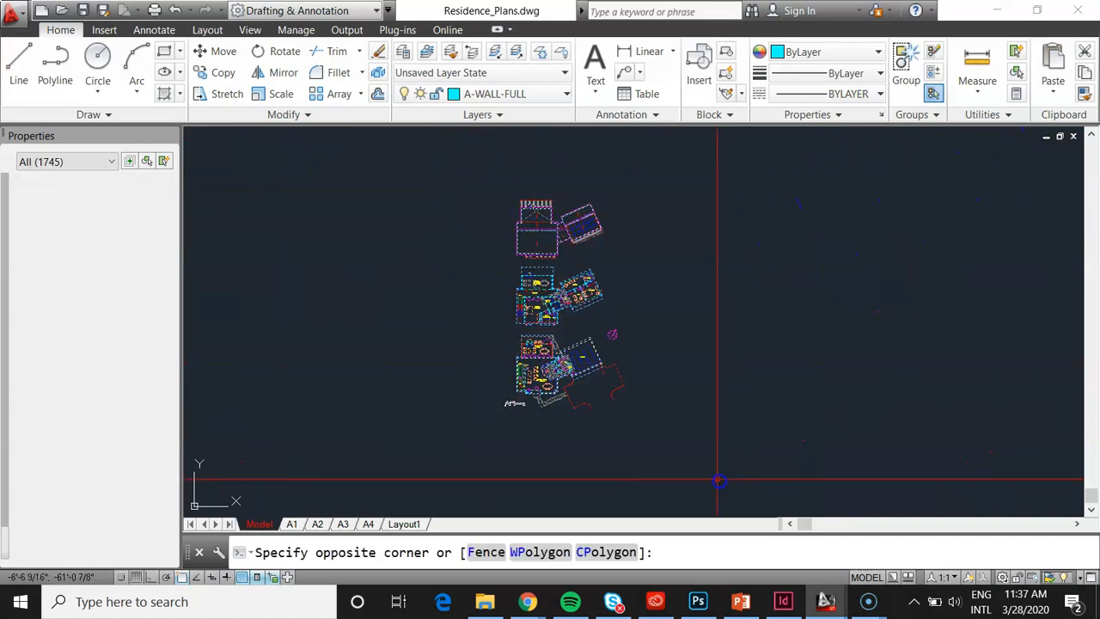
{"action": "key", "text": "Escape"}
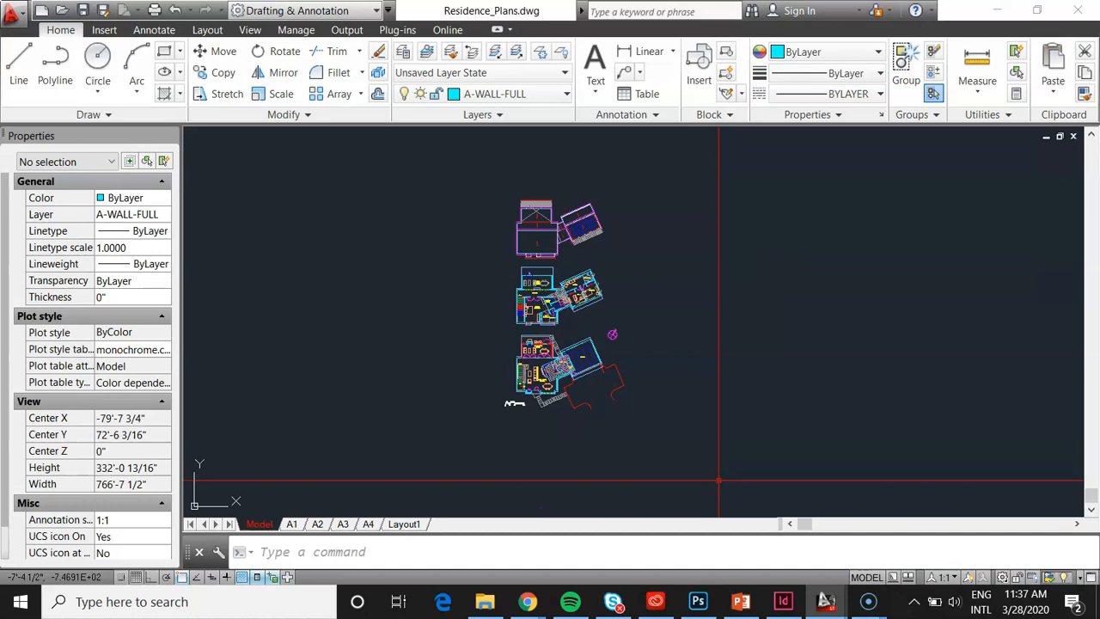
Compare the size of the living/dining kitchen label close up with how it appears when all the plans are in view.
{"action": "scroll", "coordinate": [519, 384], "scroll_direction": "up", "scroll_amount": 14}
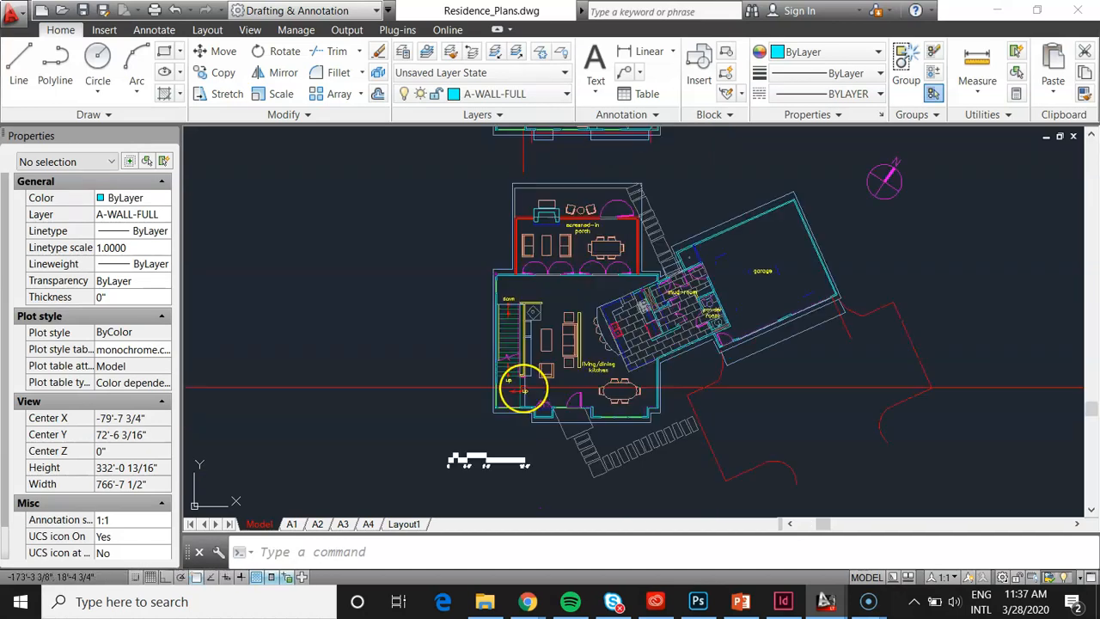
{"action": "left_click", "coordinate": [735, 346]}
{"action": "left_click", "coordinate": [665, 270]}
{"action": "key", "text": "Escape"}
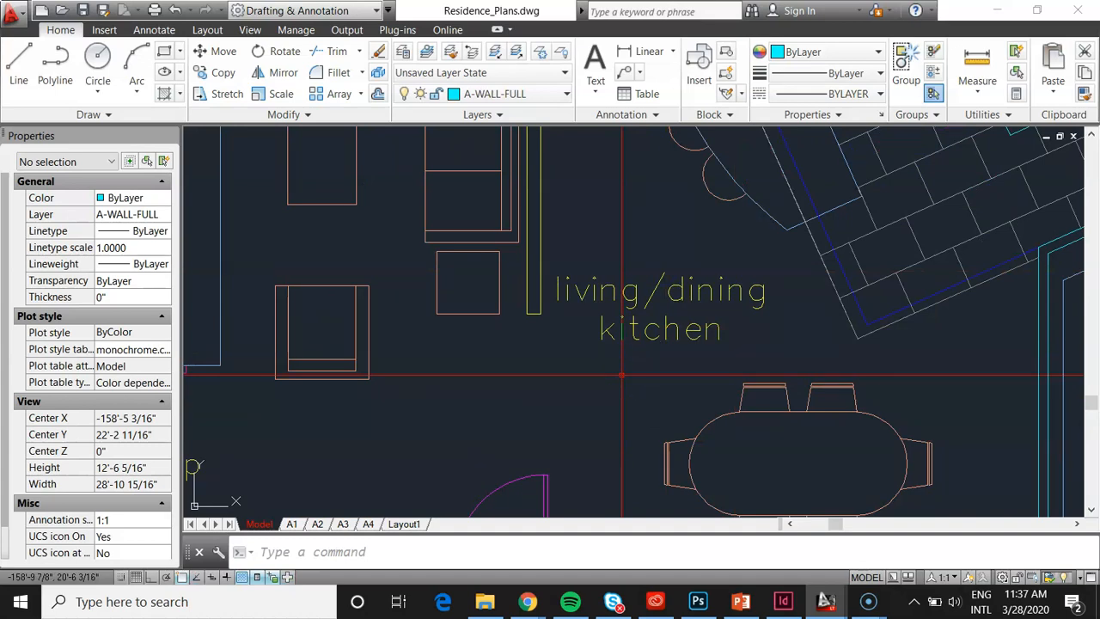
{"action": "scroll", "coordinate": [559, 429], "scroll_direction": "down", "scroll_amount": 8}
{"action": "scroll", "coordinate": [562, 422], "scroll_direction": "up", "scroll_amount": 6}
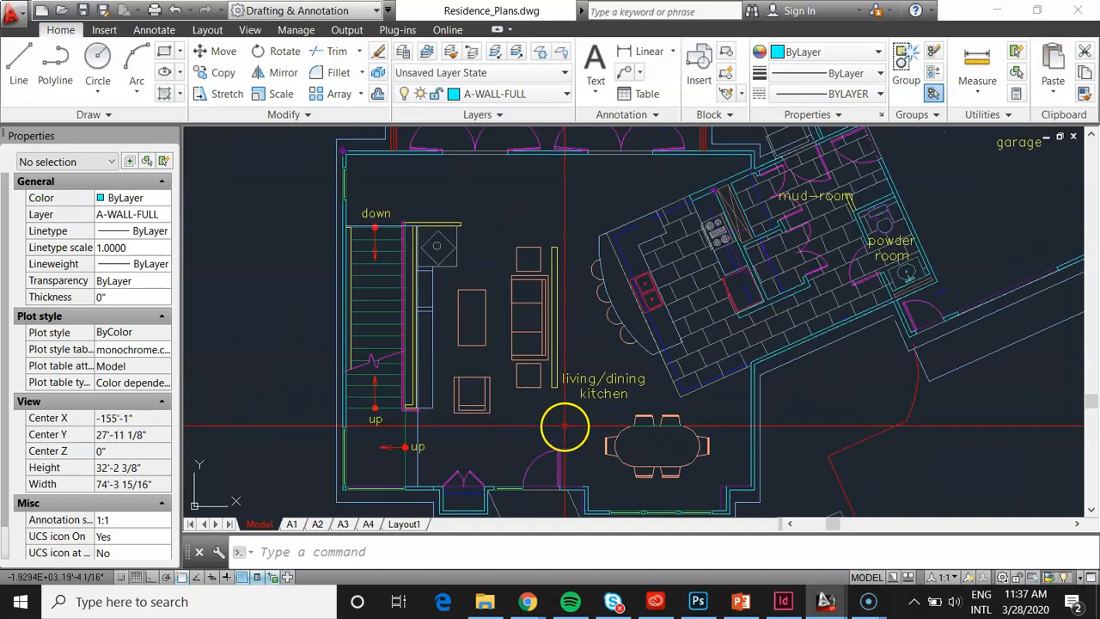
{"action": "left_click", "coordinate": [598, 420]}
{"action": "left_click", "coordinate": [625, 385]}
{"action": "key", "text": "Escape"}
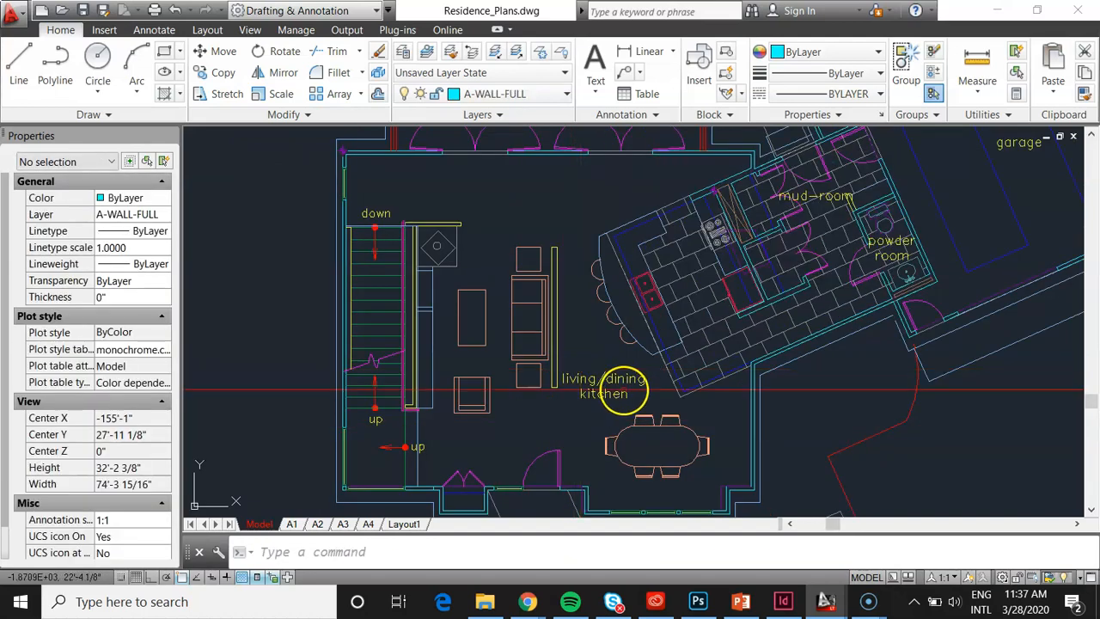
{"action": "scroll", "coordinate": [626, 391], "scroll_direction": "down", "scroll_amount": 6}
{"action": "scroll", "coordinate": [614, 409], "scroll_direction": "down", "scroll_amount": 2}
{"action": "scroll", "coordinate": [641, 339], "scroll_direction": "up", "scroll_amount": 2}
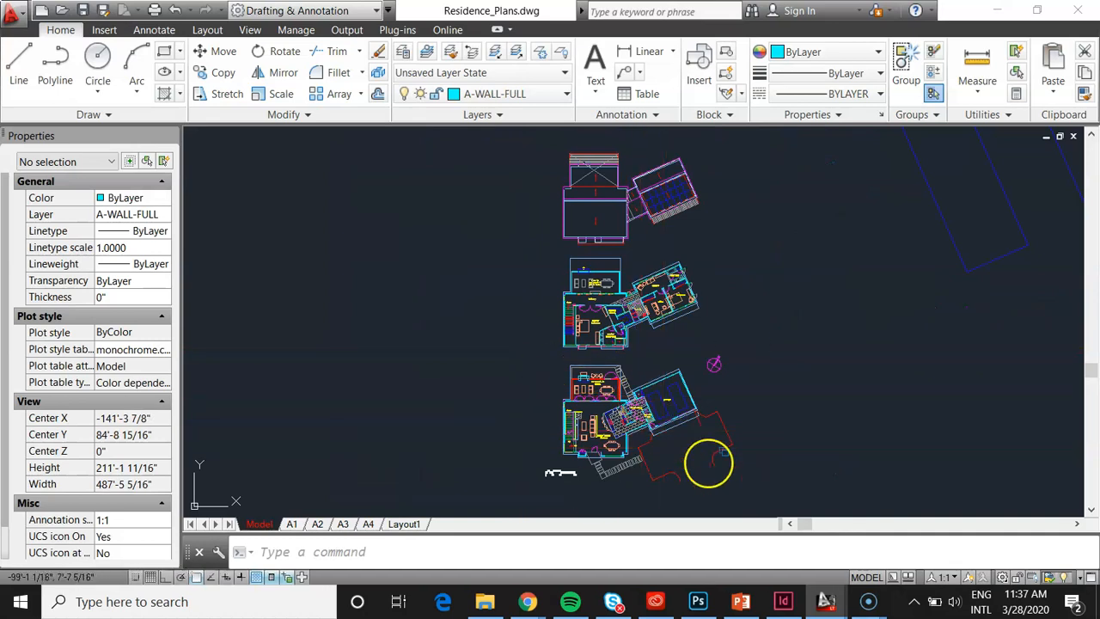
Switch to the PowerPoint workflow presentation and read the "In ACAD" bullets on adding a graphic scale and printing a PDF from model space.
{"action": "left_click", "coordinate": [739, 600]}
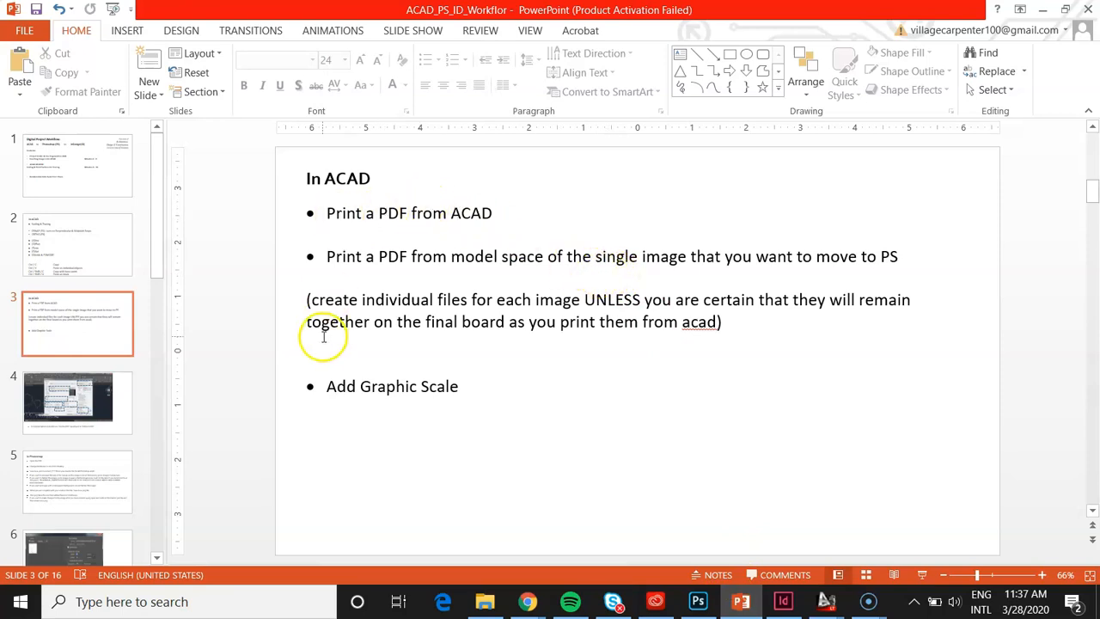
{"action": "left_click_drag", "start_coordinate": [322, 388], "coordinate": [510, 407]}
{"action": "left_click", "coordinate": [440, 488]}
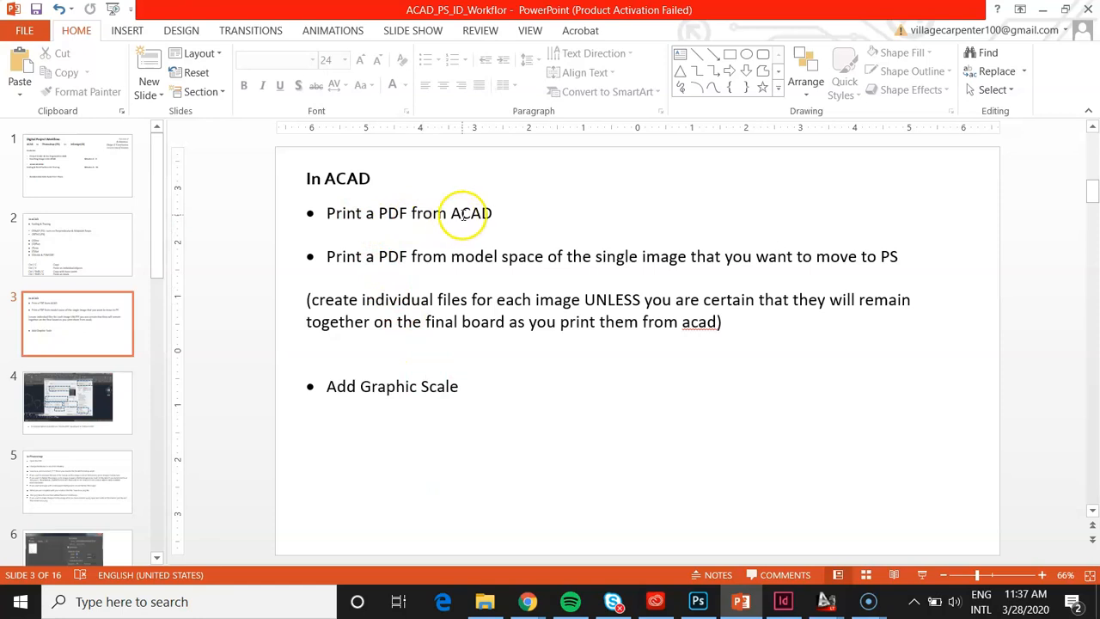
{"action": "left_click_drag", "start_coordinate": [327, 256], "coordinate": [545, 256]}
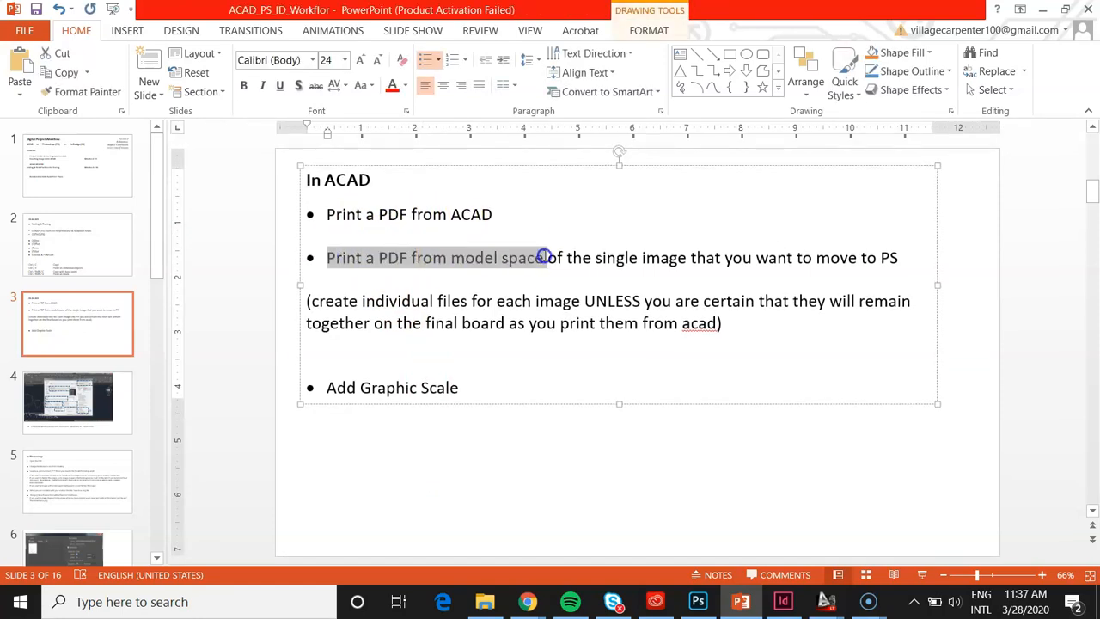
{"action": "left_click_drag", "start_coordinate": [581, 256], "coordinate": [826, 258]}
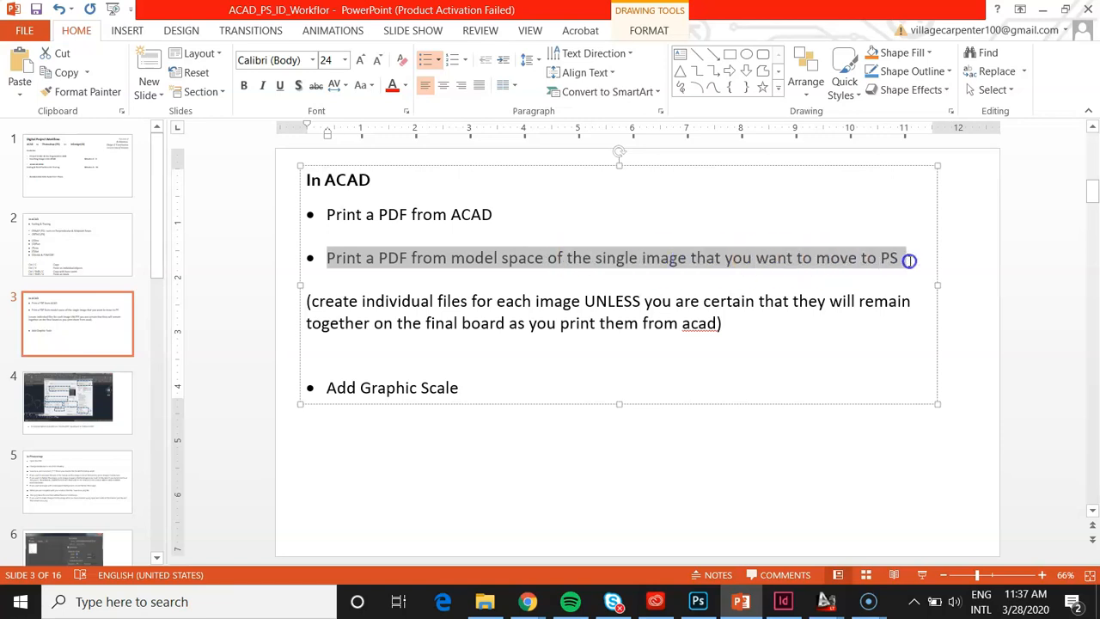
{"action": "left_click", "coordinate": [614, 465]}
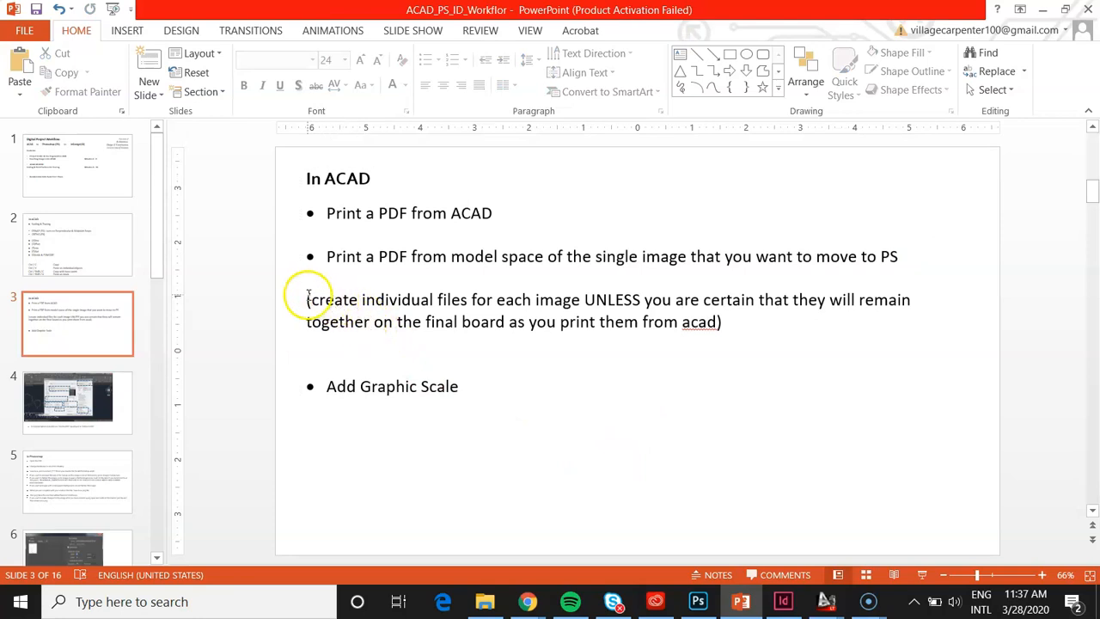
Read the slide's note on creating individual files for each image, and return to Residence_Plans.dwg in AutoCAD.
{"action": "left_click_drag", "start_coordinate": [312, 299], "coordinate": [421, 300]}
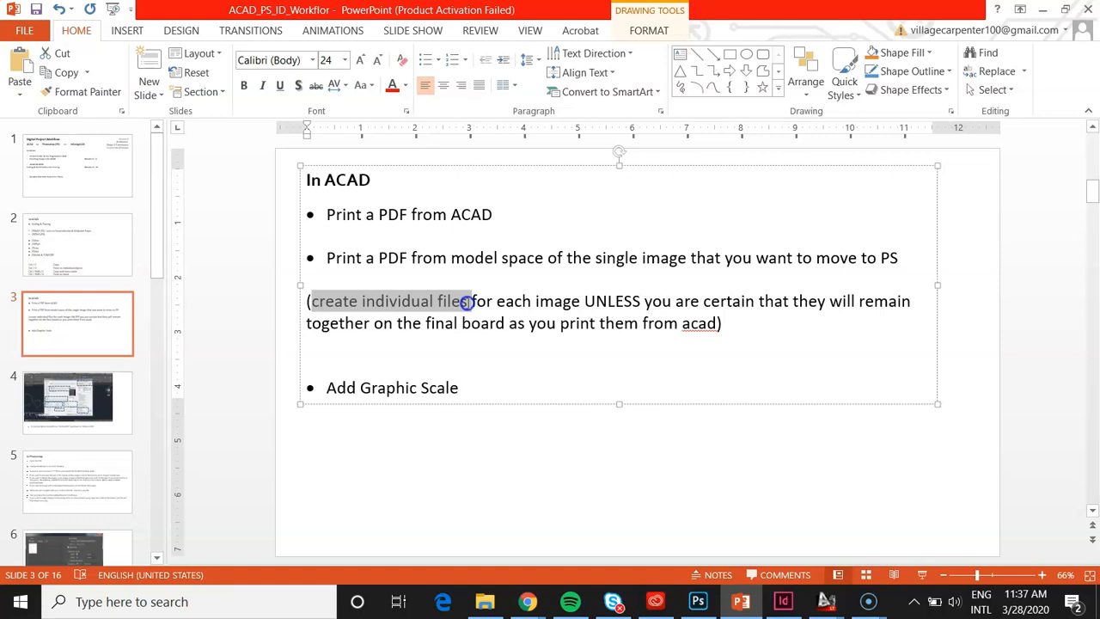
{"action": "left_click_drag", "start_coordinate": [467, 302], "coordinate": [468, 301]}
{"action": "left_click_drag", "start_coordinate": [580, 303], "coordinate": [658, 303]}
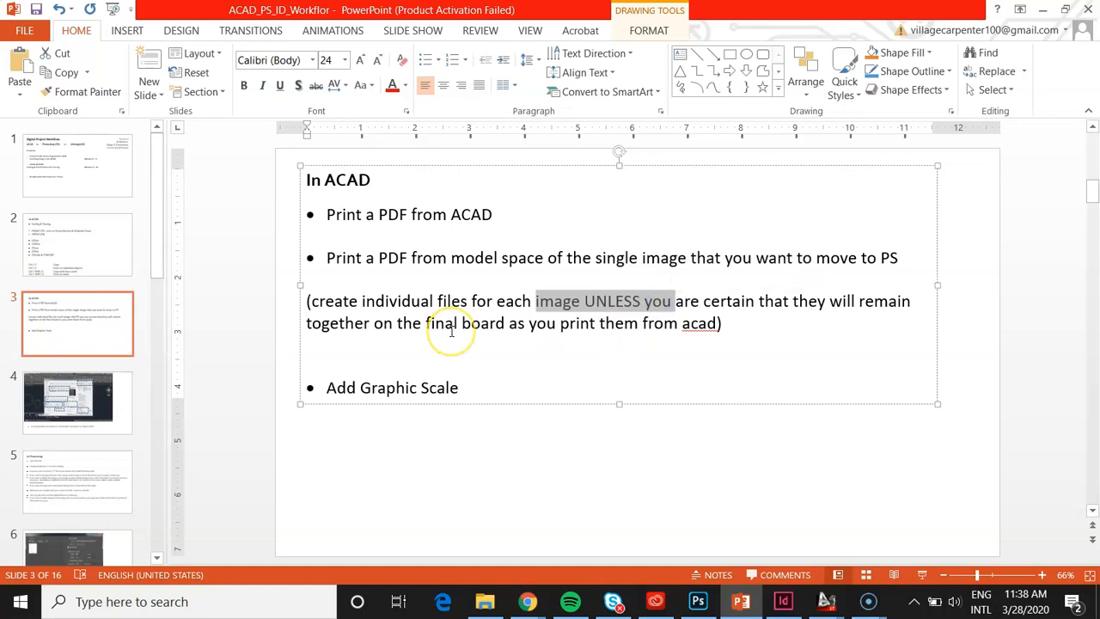
{"action": "left_click", "coordinate": [542, 482]}
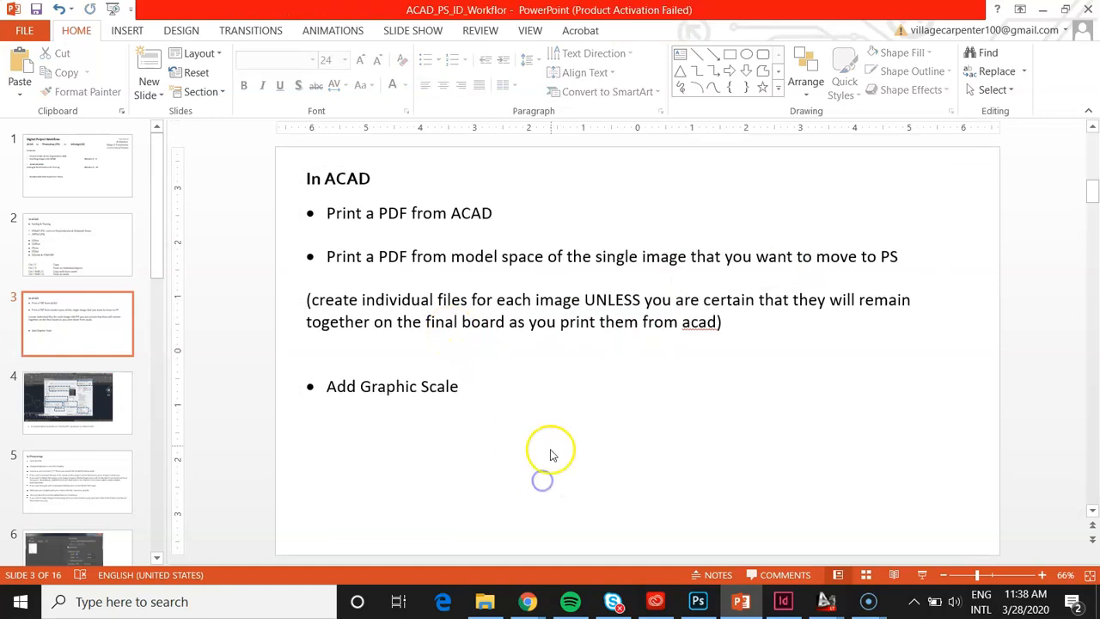
{"action": "left_click", "coordinate": [1043, 11]}
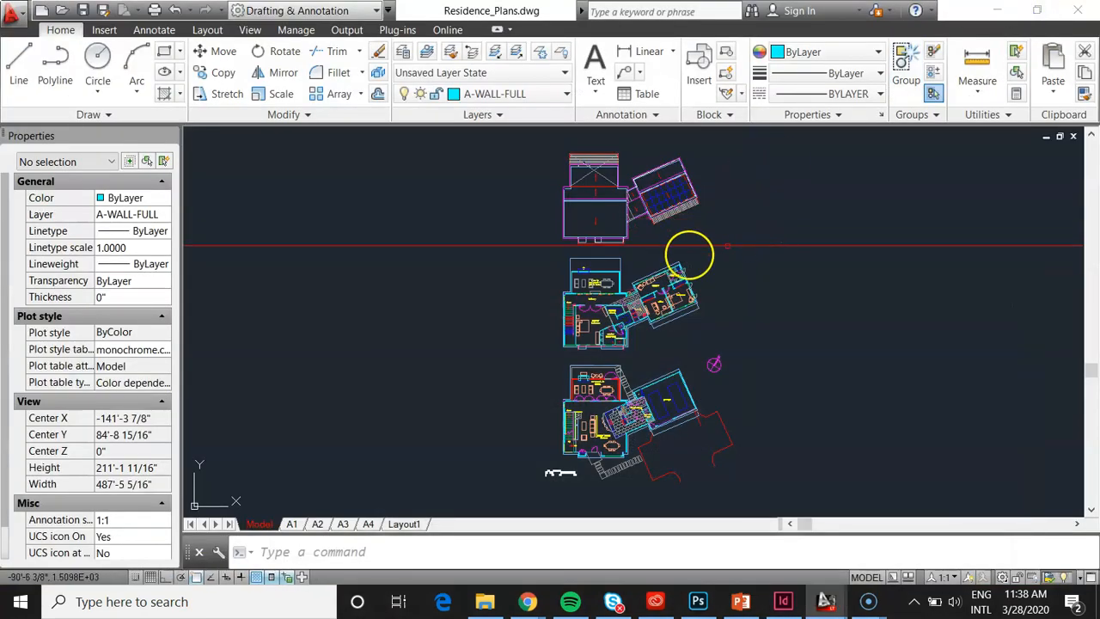
Draw a large upright rectangle as a presentation board in the empty space to the right of the residence plans.
{"action": "type", "text": "rec"}
{"action": "key", "text": "Return"}
{"action": "scroll", "coordinate": [688, 278], "scroll_direction": "down", "scroll_amount": 8}
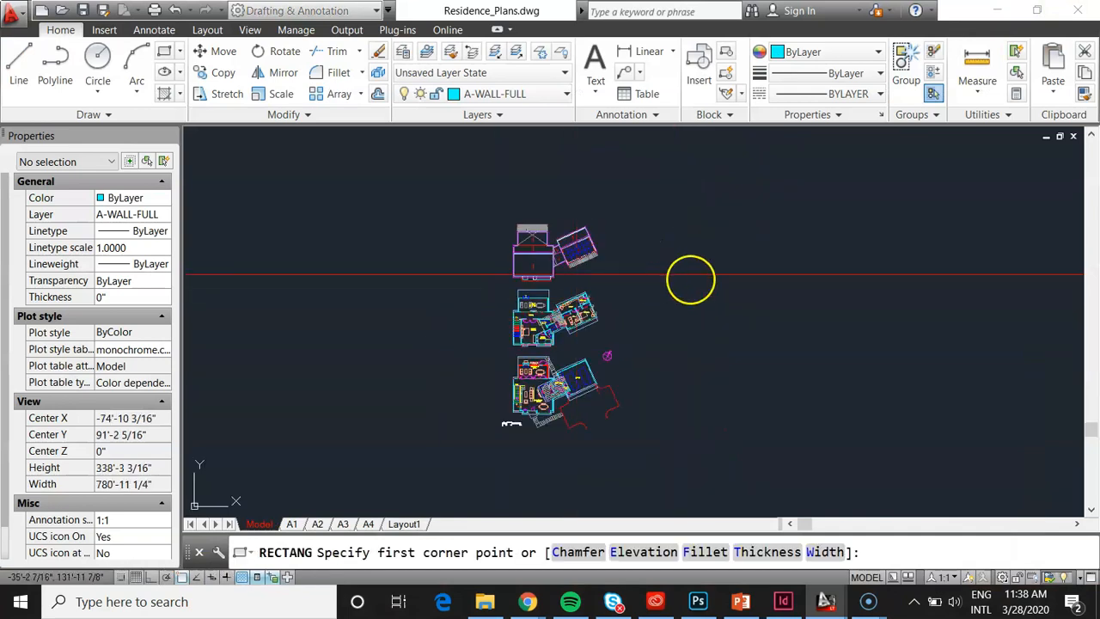
{"action": "scroll", "coordinate": [746, 318], "scroll_direction": "down", "scroll_amount": 4}
{"action": "scroll", "coordinate": [509, 326], "scroll_direction": "up", "scroll_amount": 4}
{"action": "left_click", "coordinate": [404, 284]}
{"action": "left_click", "coordinate": [515, 458]}
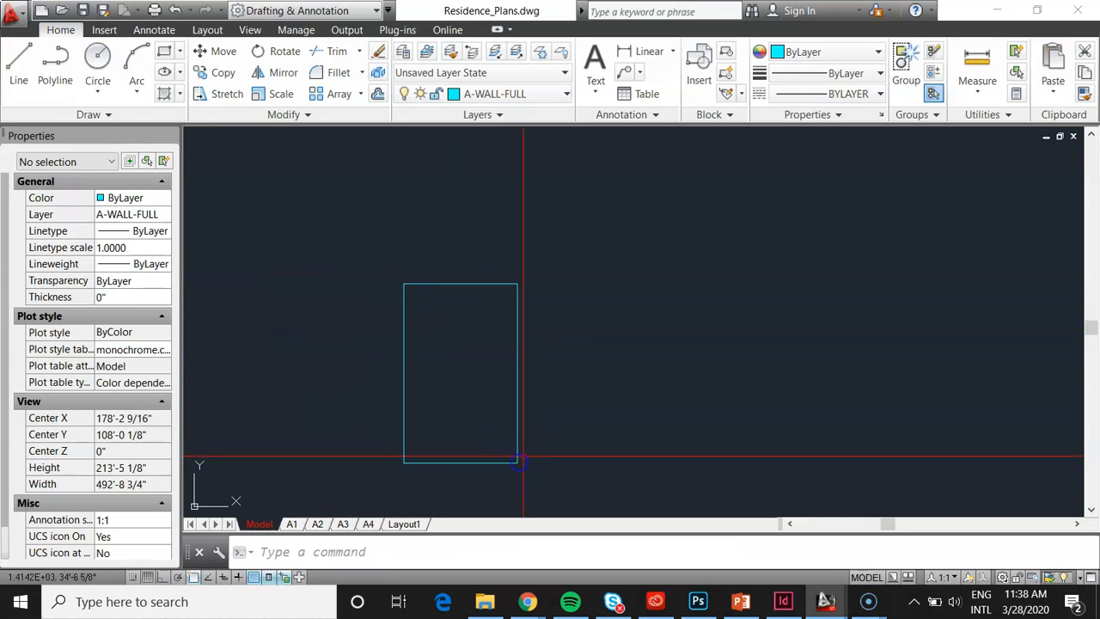
Draw a tall, narrow rectangle just outside the right edge of the large board rectangle, about half its height.
{"action": "scroll", "coordinate": [531, 382], "scroll_direction": "down", "scroll_amount": 2}
{"action": "scroll", "coordinate": [530, 382], "scroll_direction": "up", "scroll_amount": 4}
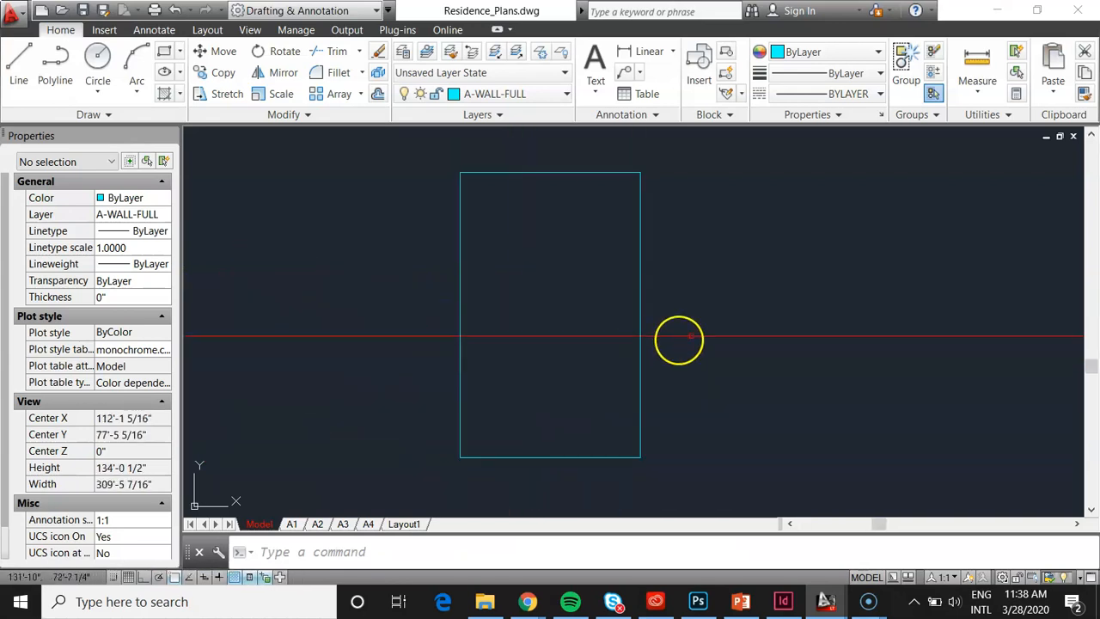
{"action": "type", "text": "rec"}
{"action": "key", "text": "Return"}
{"action": "left_click", "coordinate": [700, 269]}
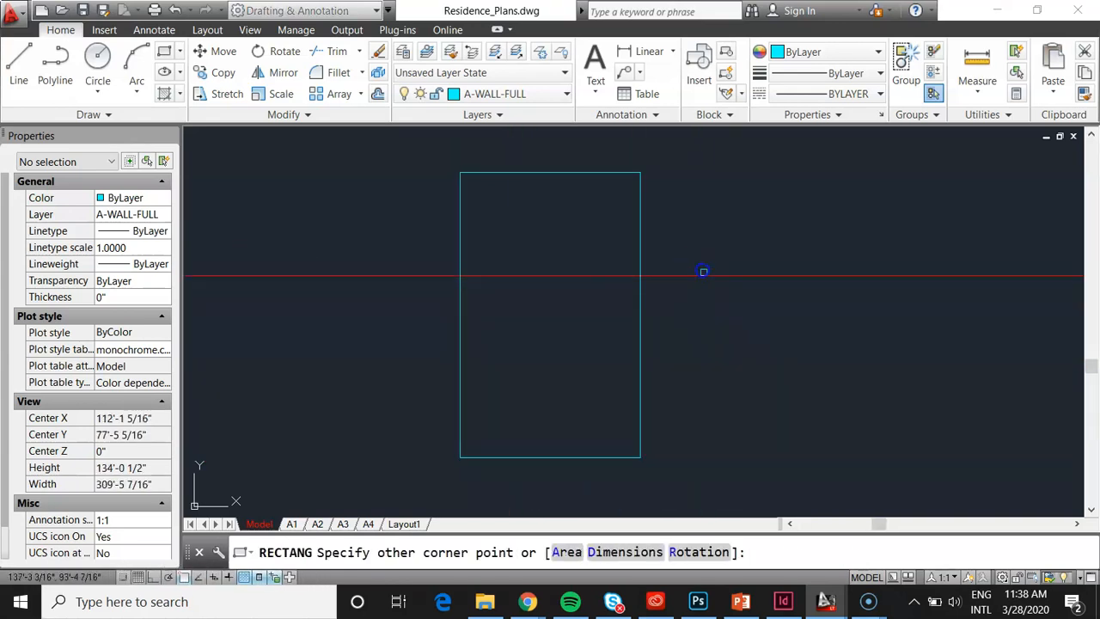
{"action": "left_click", "coordinate": [754, 410]}
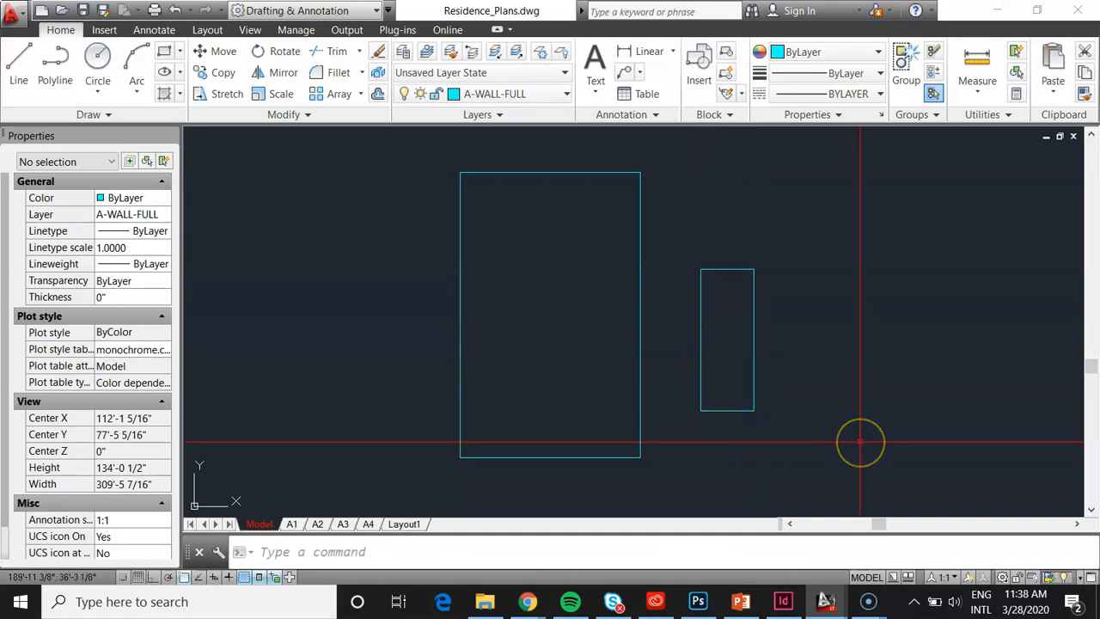
Draw three smaller rectangles stacked to the right of the tall, narrow one: a wide one, a nearly square one and another wide one.
{"action": "key", "text": "Return"}
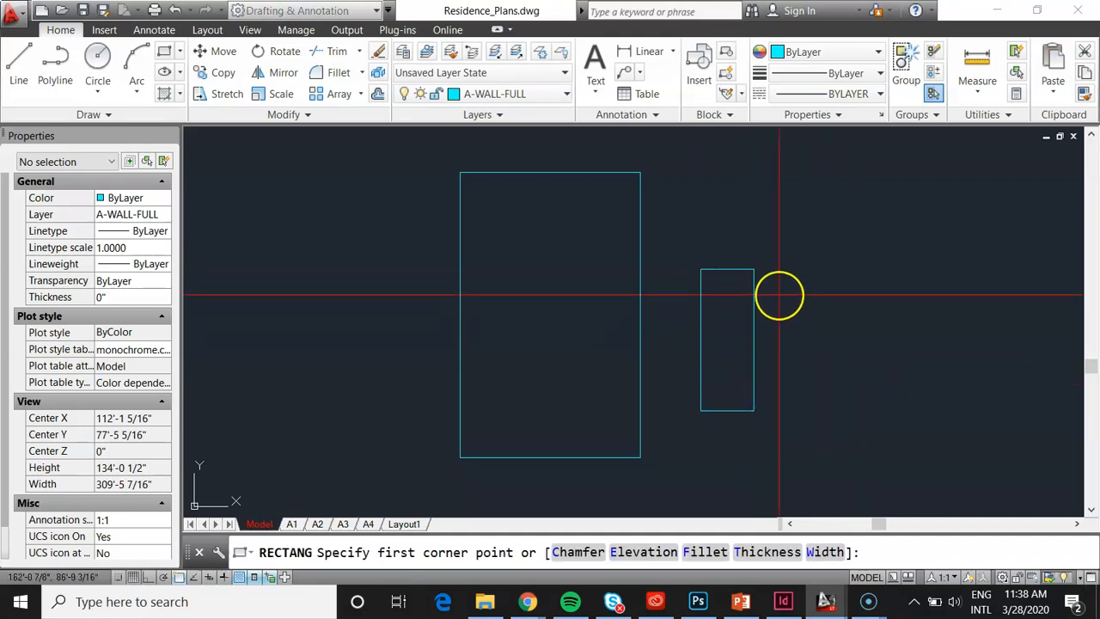
{"action": "left_click", "coordinate": [778, 272]}
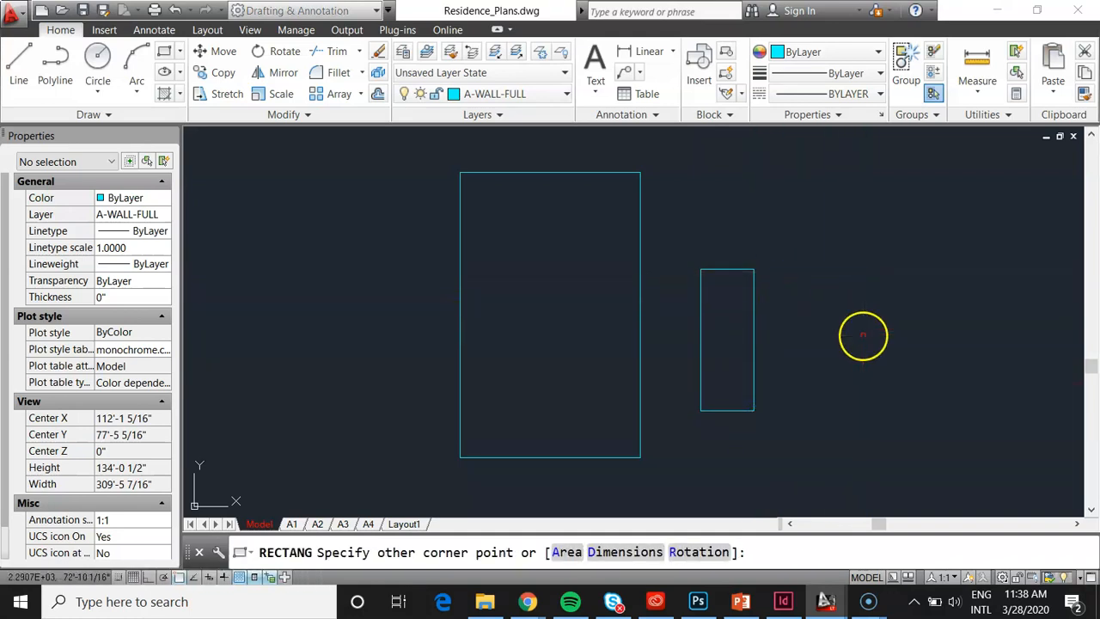
{"action": "left_click", "coordinate": [863, 334]}
{"action": "key", "text": "Return"}
{"action": "left_click", "coordinate": [792, 364]}
{"action": "left_click", "coordinate": [859, 428]}
{"action": "key", "text": "Return"}
{"action": "left_click", "coordinate": [801, 443]}
{"action": "left_click", "coordinate": [878, 491]}
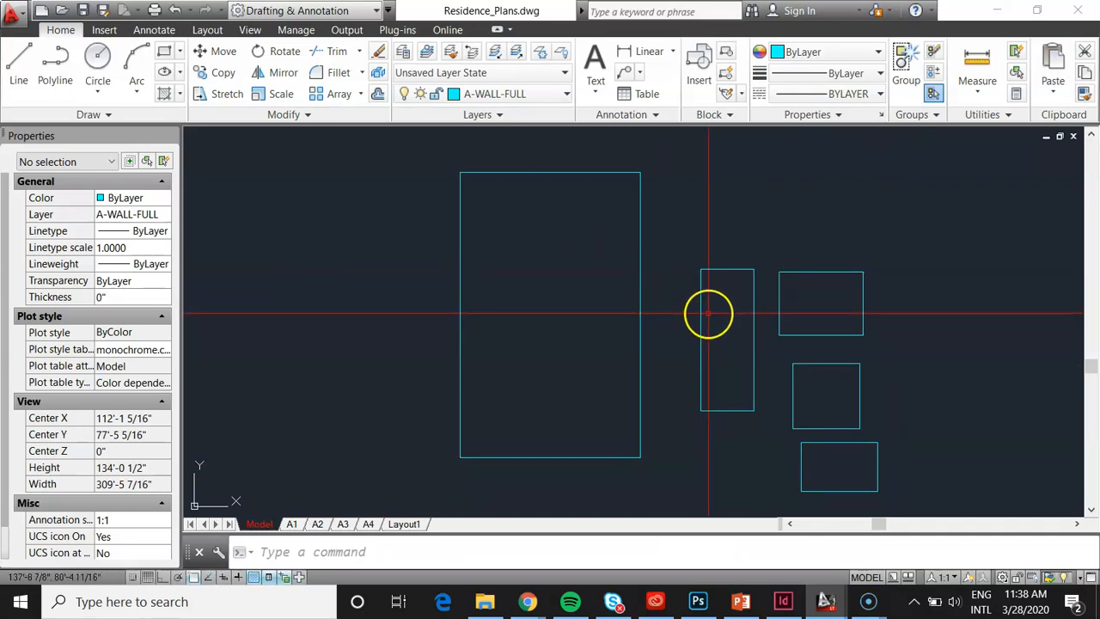
Move the tall, narrow rectangle into the upper left part of the large board rectangle.
{"action": "type", "text": "m"}
{"action": "key", "text": "Return"}
{"action": "left_click", "coordinate": [754, 348]}
{"action": "key", "text": "Return"}
{"action": "left_click", "coordinate": [730, 358]}
{"action": "left_click", "coordinate": [512, 276]}
Move the uppermost wide rectangle into the board, just below the tall, narrow rectangle.
{"action": "key", "text": "Return"}
{"action": "left_click", "coordinate": [901, 336]}
{"action": "left_click", "coordinate": [841, 295]}
{"action": "key", "text": "Return"}
{"action": "left_click", "coordinate": [812, 305]}
{"action": "left_click", "coordinate": [516, 381]}
Move the nearly square rectangle into the upper right part of the board, beside the tall, narrow rectangle.
{"action": "key", "text": "Return"}
{"action": "left_click", "coordinate": [913, 393]}
{"action": "left_click", "coordinate": [818, 386]}
{"action": "key", "text": "Return"}
{"action": "left_click", "coordinate": [823, 409]}
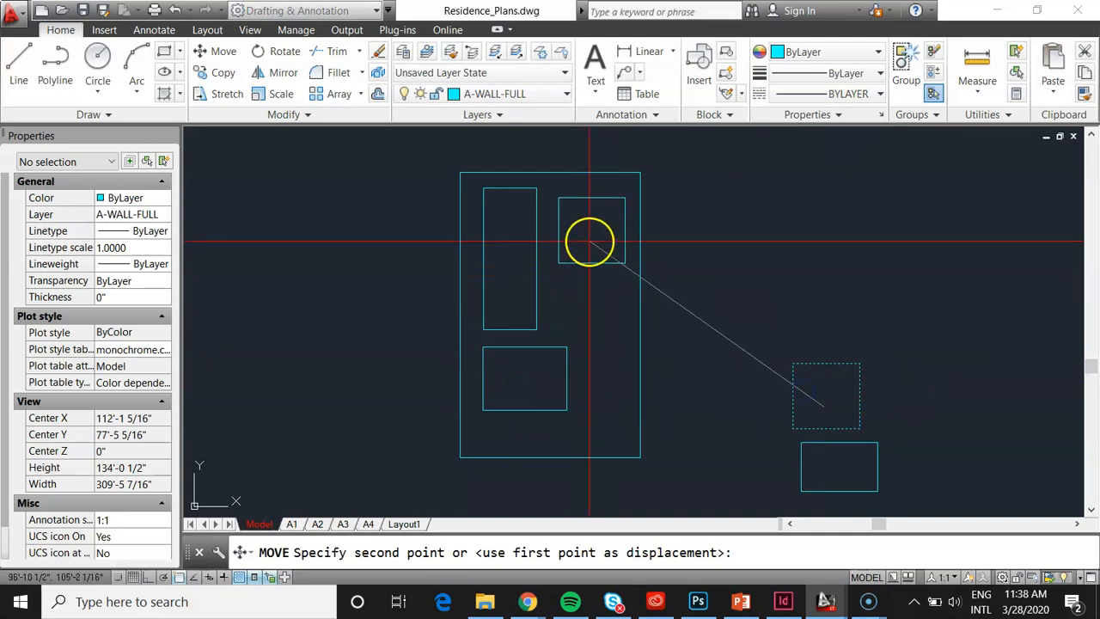
{"action": "left_click", "coordinate": [590, 244]}
{"action": "left_click", "coordinate": [555, 271]}
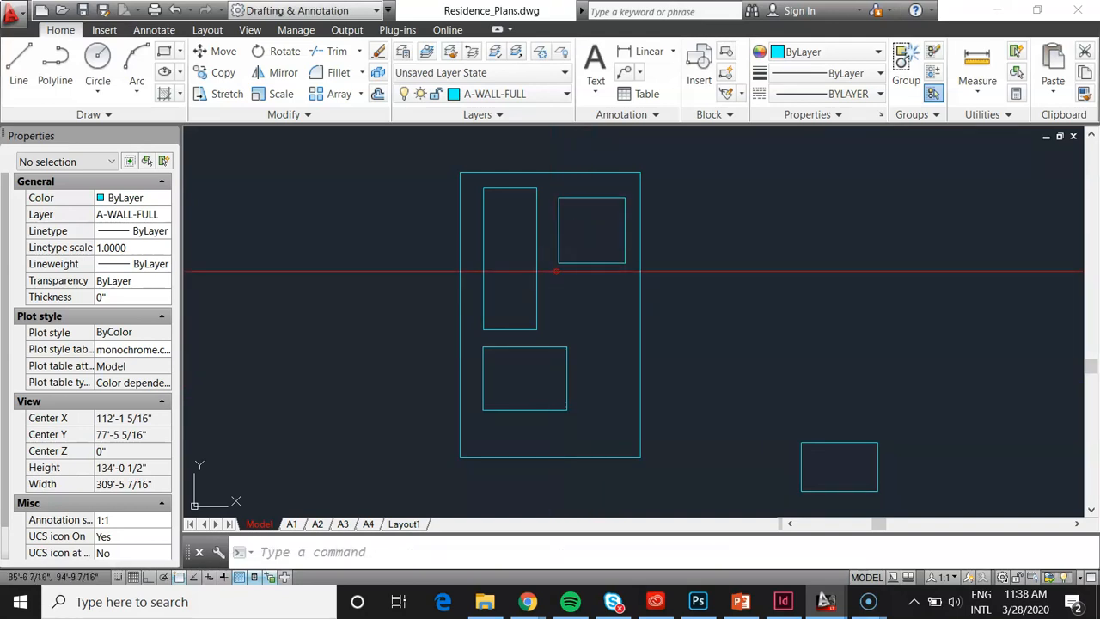
Draw a tall rectangle enclosing the three floor plans, the graphic scale and the north arrow.
{"action": "scroll", "coordinate": [832, 339], "scroll_direction": "down", "scroll_amount": 6}
{"action": "scroll", "coordinate": [374, 344], "scroll_direction": "up", "scroll_amount": 6}
{"action": "scroll", "coordinate": [502, 355], "scroll_direction": "down", "scroll_amount": 3}
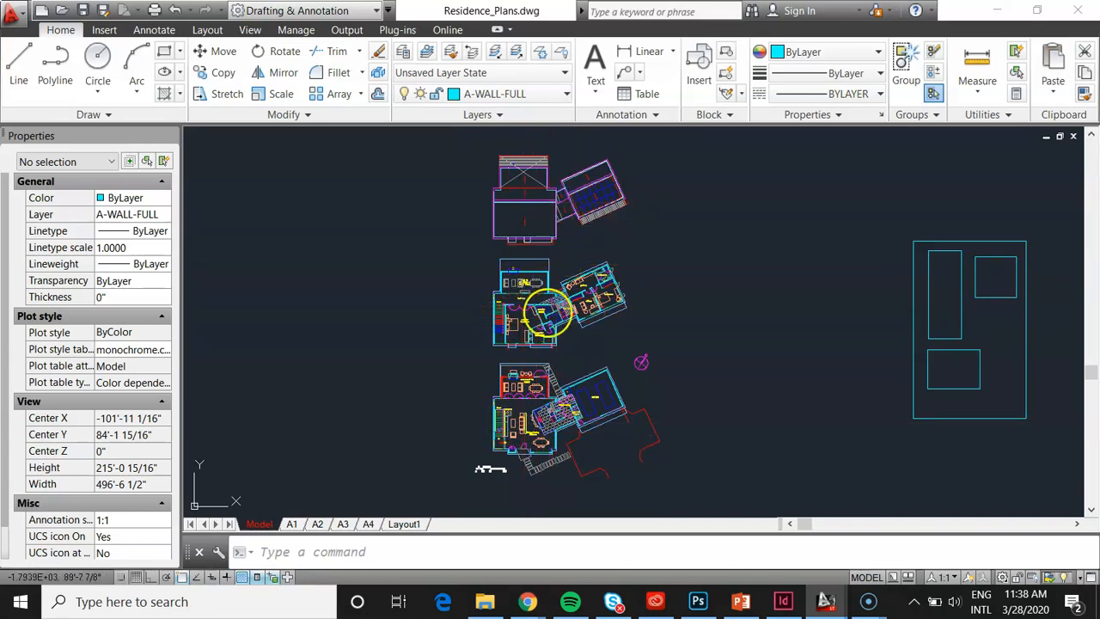
{"action": "type", "text": "re"}
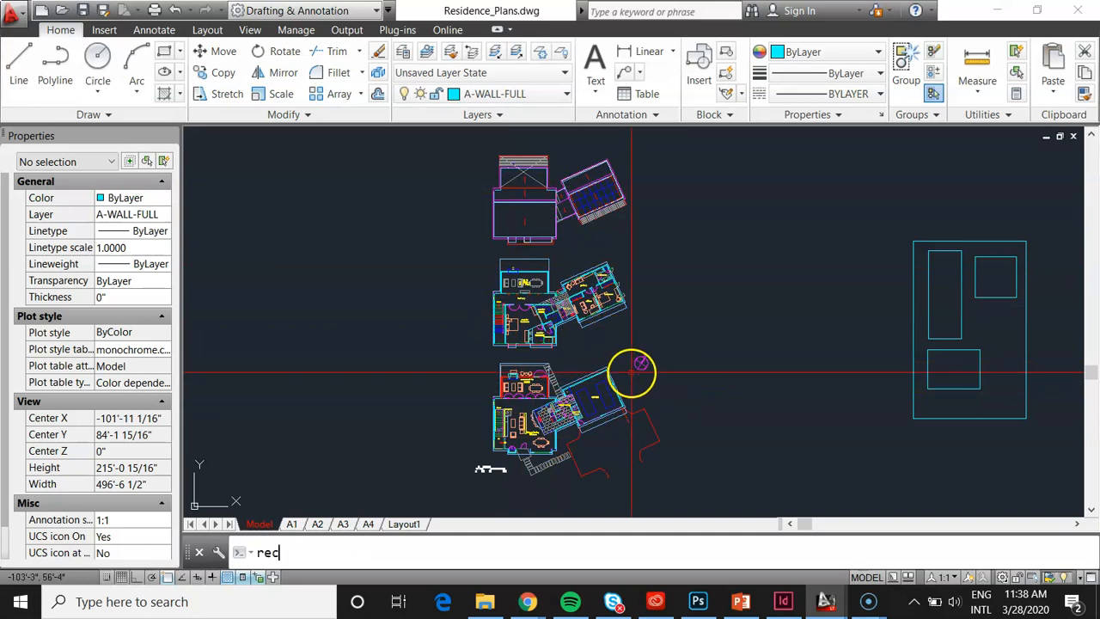
{"action": "type", "text": "c"}
{"action": "key", "text": "Return"}
{"action": "scroll", "coordinate": [556, 327], "scroll_direction": "down", "scroll_amount": 2}
{"action": "left_click", "coordinate": [504, 206]}
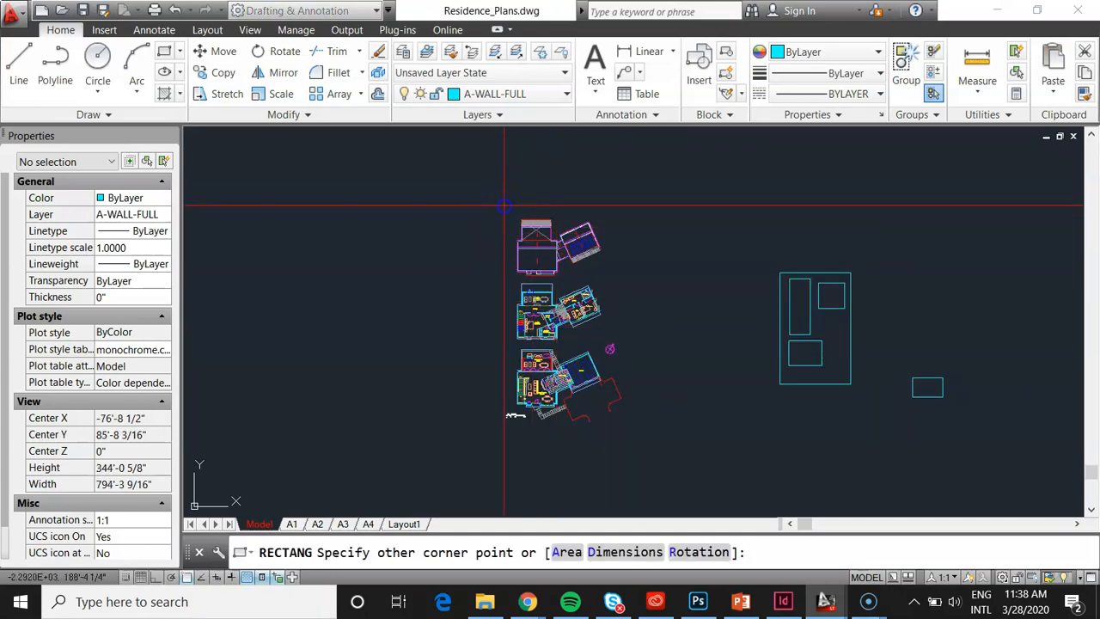
{"action": "left_click", "coordinate": [625, 428]}
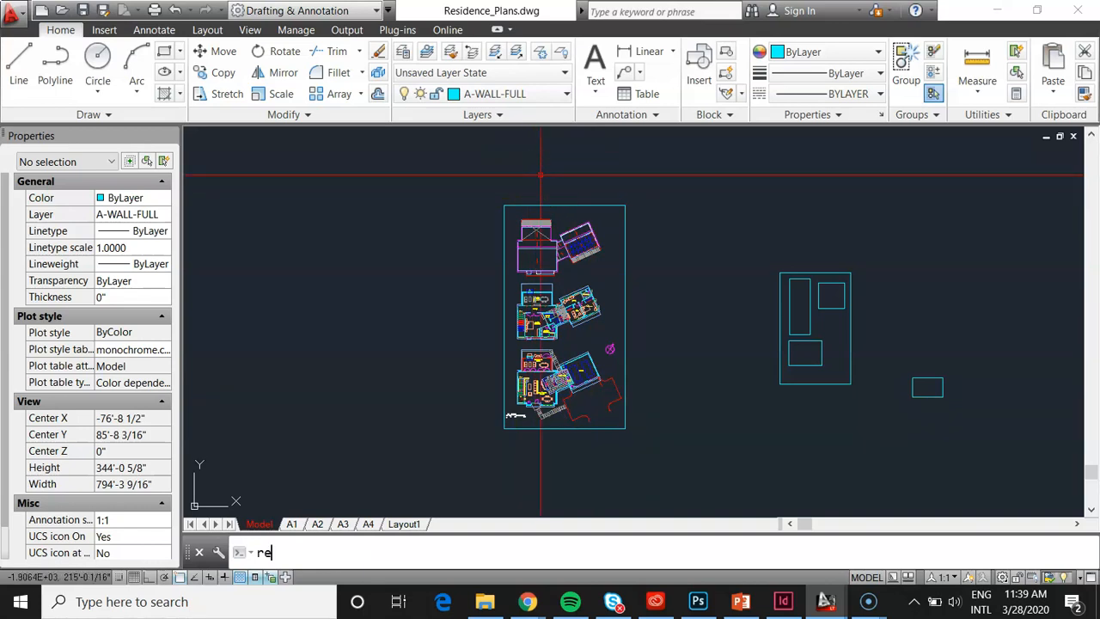
Draw a wide, low rectangle just above the frame around the floor plans.
{"action": "type", "text": "c"}
{"action": "key", "text": "Return"}
{"action": "left_click", "coordinate": [519, 170]}
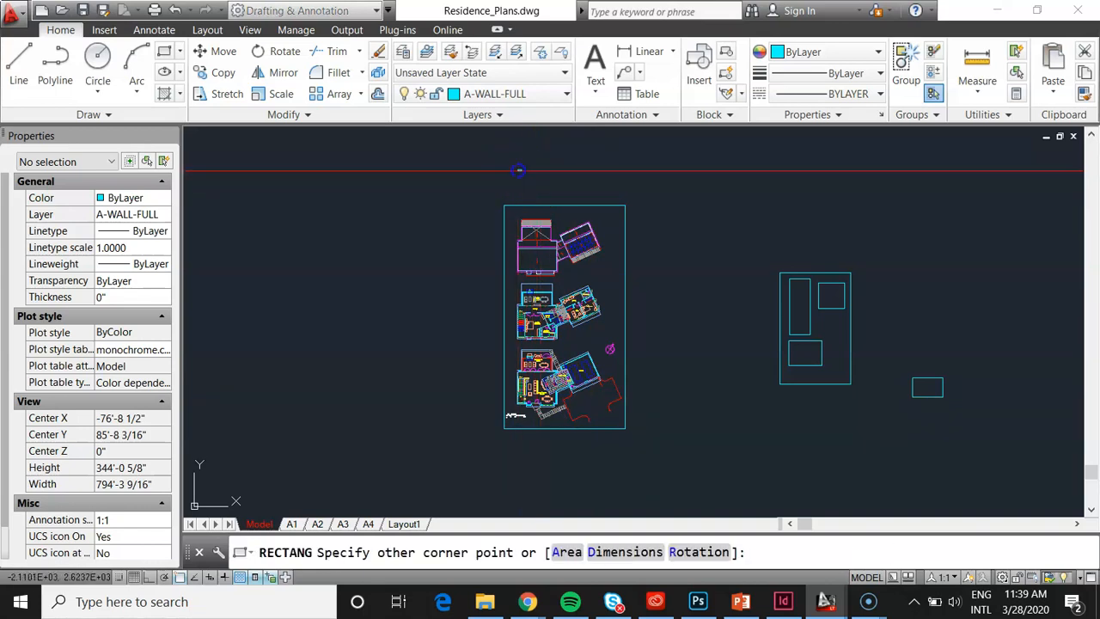
{"action": "left_click", "coordinate": [599, 196]}
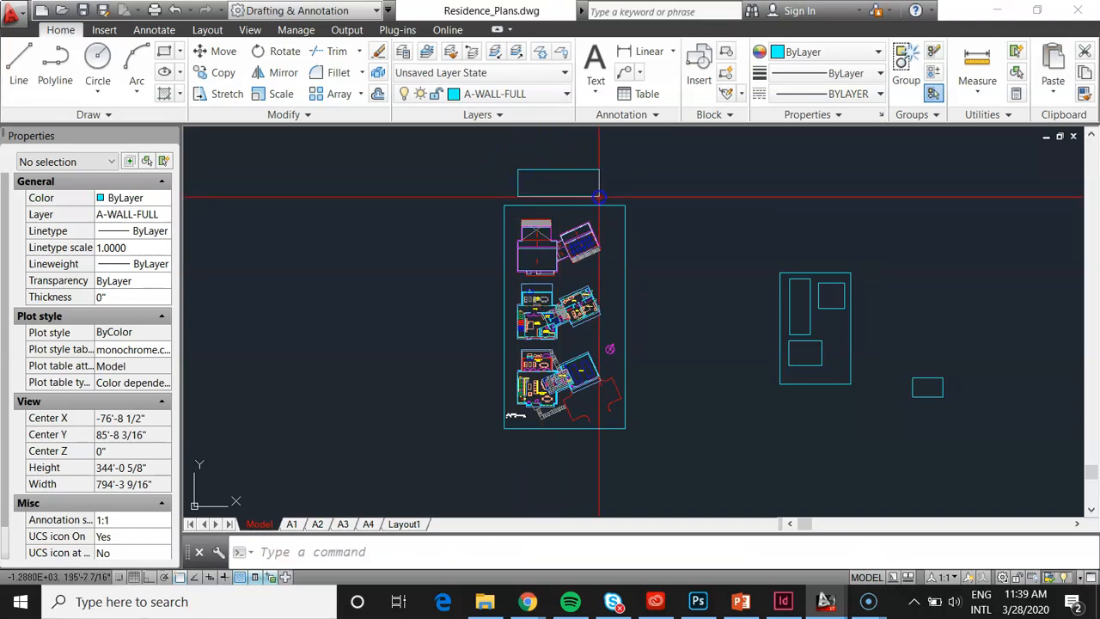
Stretch the frame's upper edge straight upward with Ortho on so it encloses the wide, low rectangle.
{"action": "scroll", "coordinate": [573, 185], "scroll_direction": "up", "scroll_amount": 2}
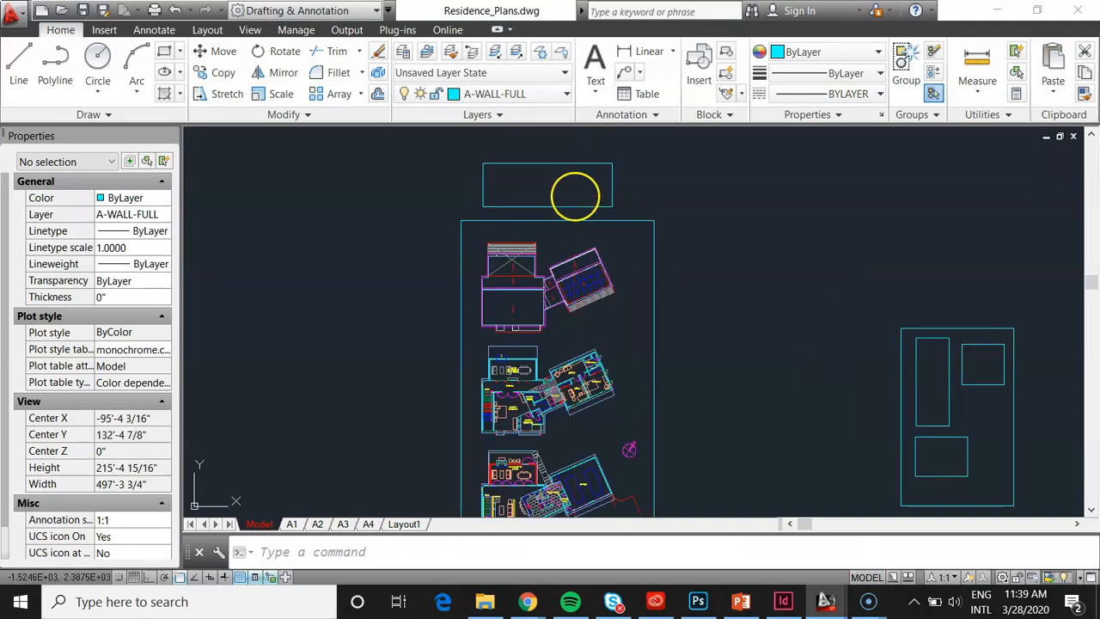
{"action": "key", "text": "Return"}
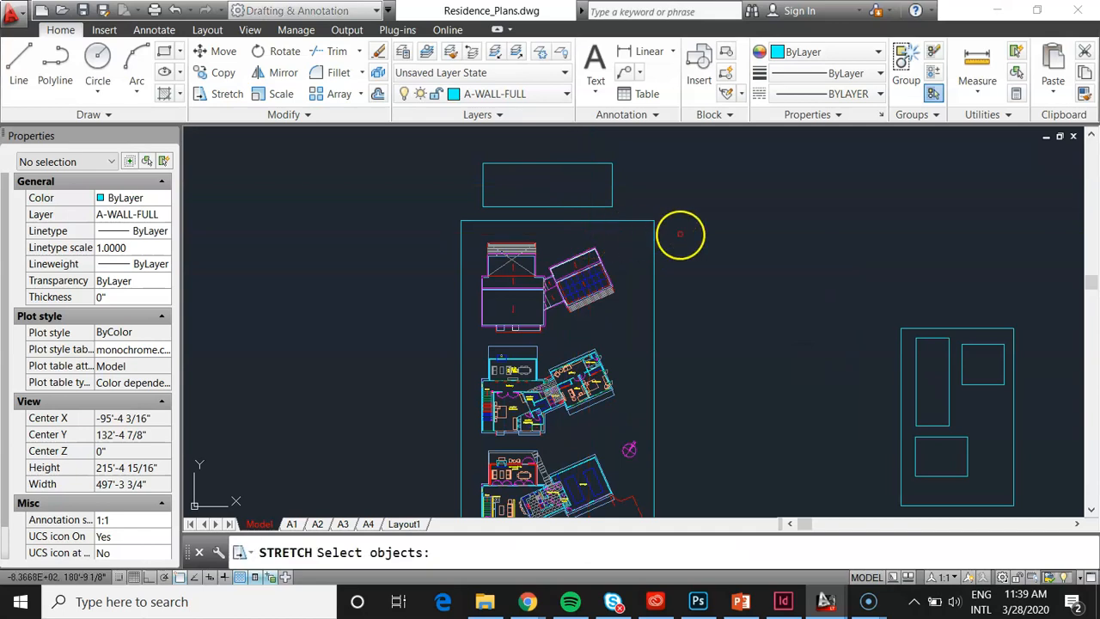
{"action": "left_click", "coordinate": [679, 233]}
{"action": "left_click", "coordinate": [433, 216]}
{"action": "key", "text": "Return"}
{"action": "left_click", "coordinate": [755, 367]}
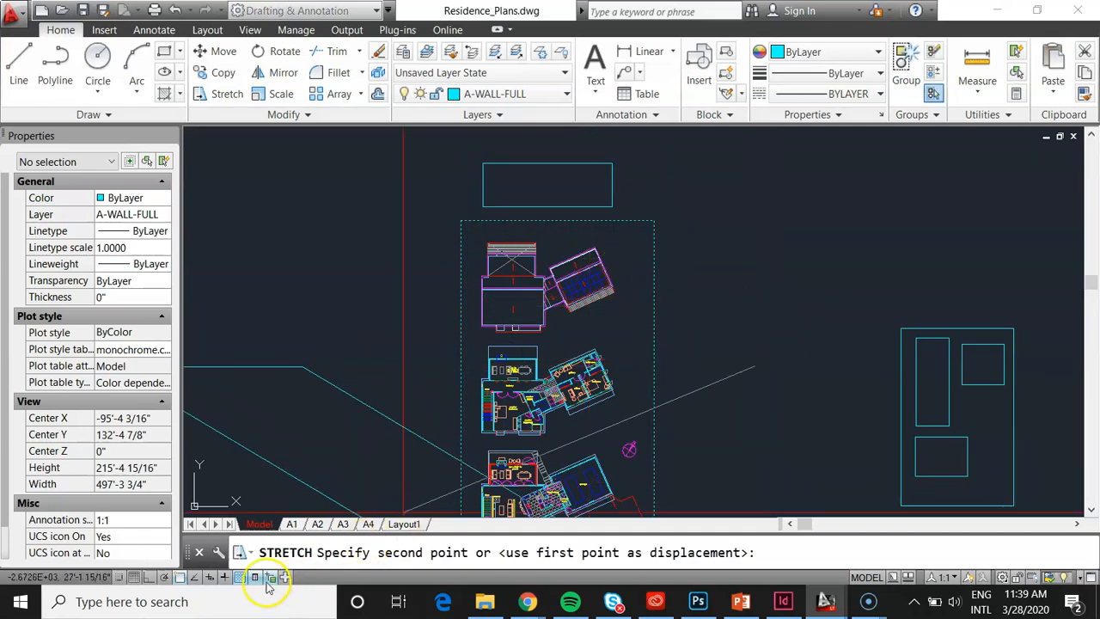
{"action": "left_click", "coordinate": [157, 580]}
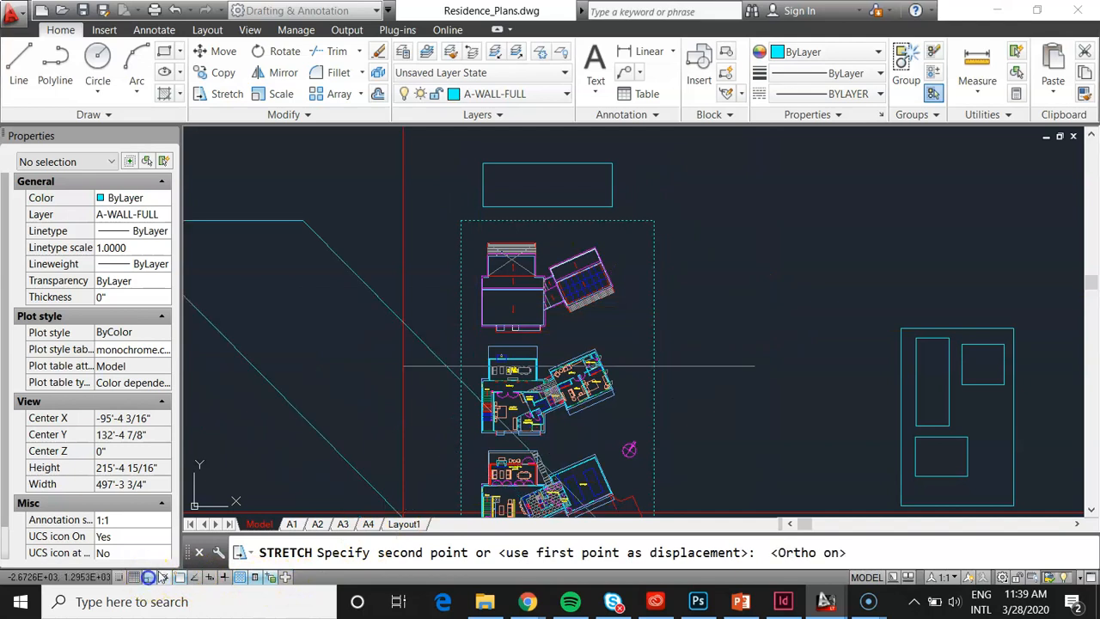
{"action": "left_click", "coordinate": [729, 291]}
{"action": "scroll", "coordinate": [548, 311], "scroll_direction": "down", "scroll_amount": 2}
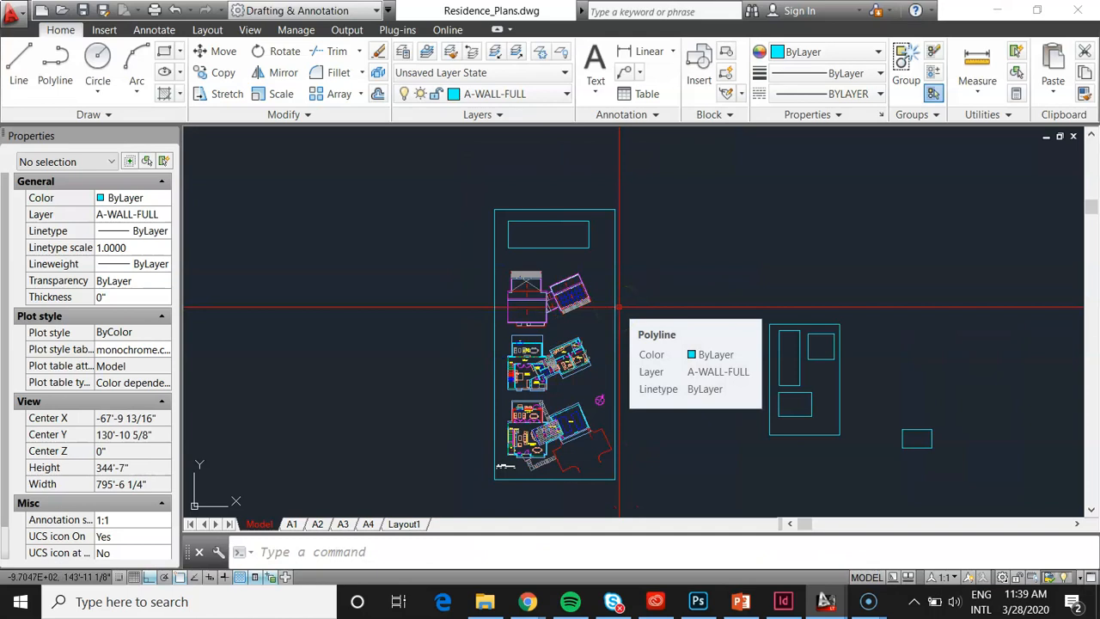
Examine the framed floor plans and the wide rectangle above them as one combined image beside the presentation board.
{"action": "left_click", "coordinate": [468, 262]}
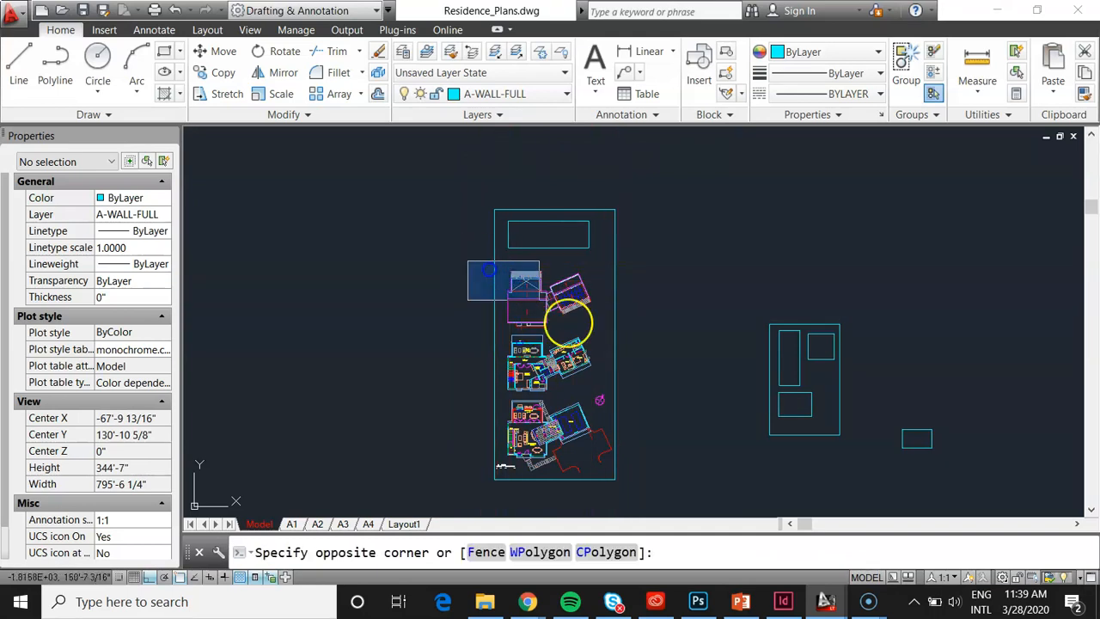
{"action": "left_click", "coordinate": [663, 491]}
{"action": "key", "text": "Escape"}
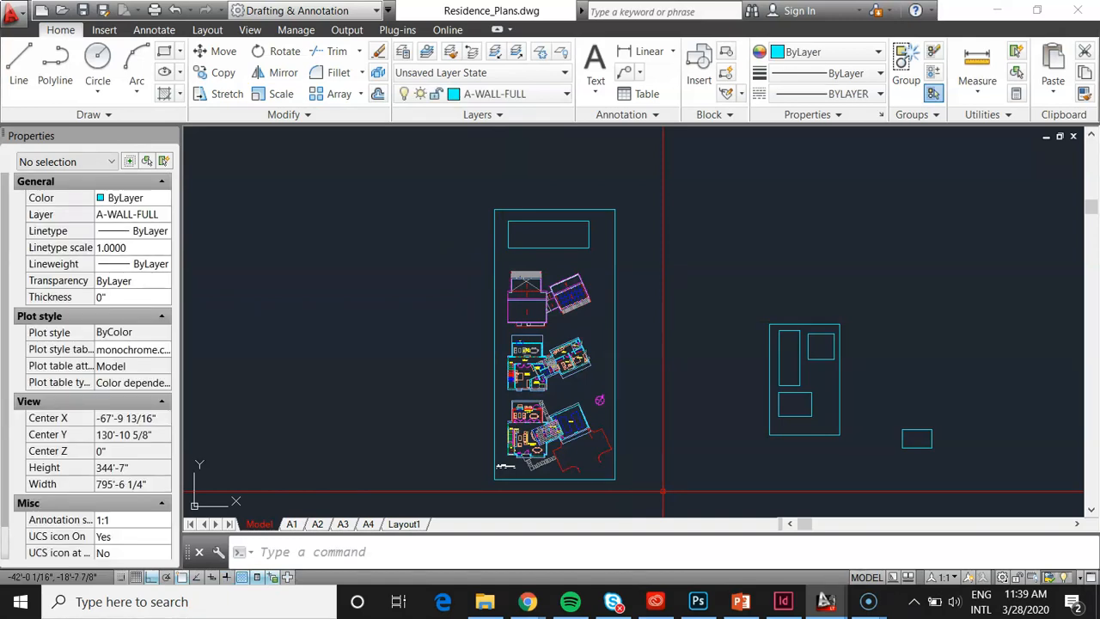
{"action": "scroll", "coordinate": [481, 447], "scroll_direction": "up", "scroll_amount": 3}
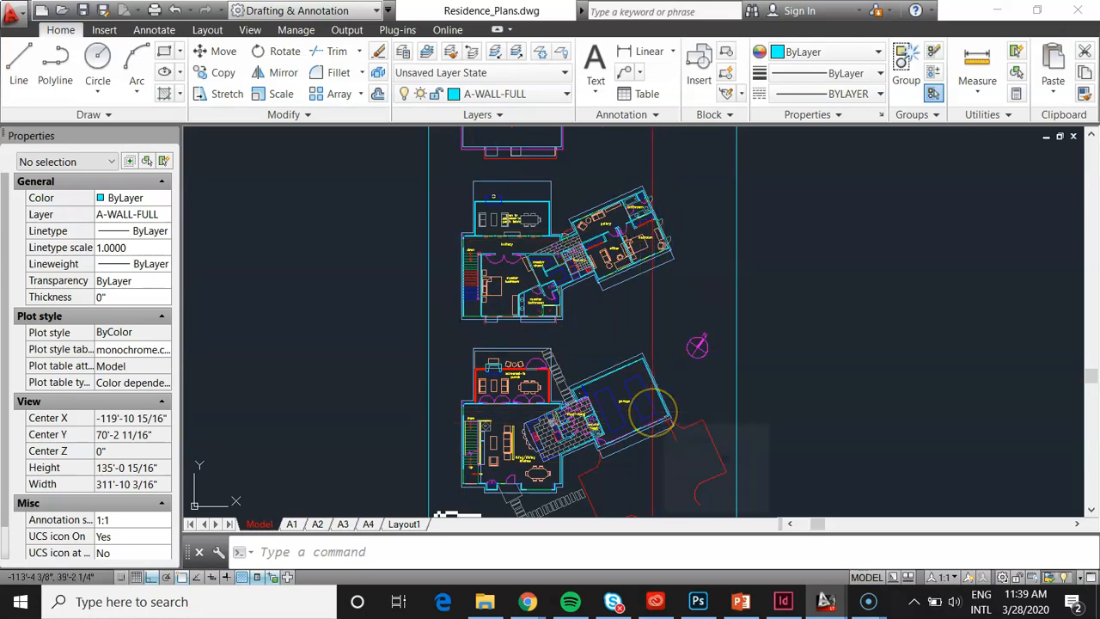
{"action": "scroll", "coordinate": [621, 423], "scroll_direction": "down", "scroll_amount": 2}
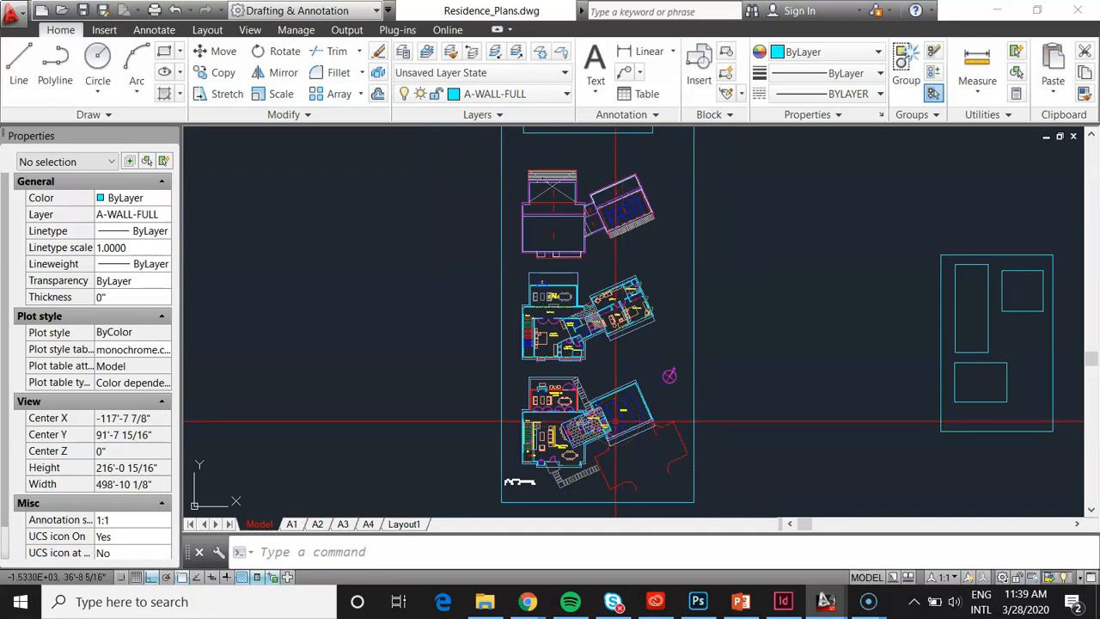
{"action": "scroll", "coordinate": [615, 421], "scroll_direction": "down", "scroll_amount": 2}
{"action": "left_click", "coordinate": [636, 263]}
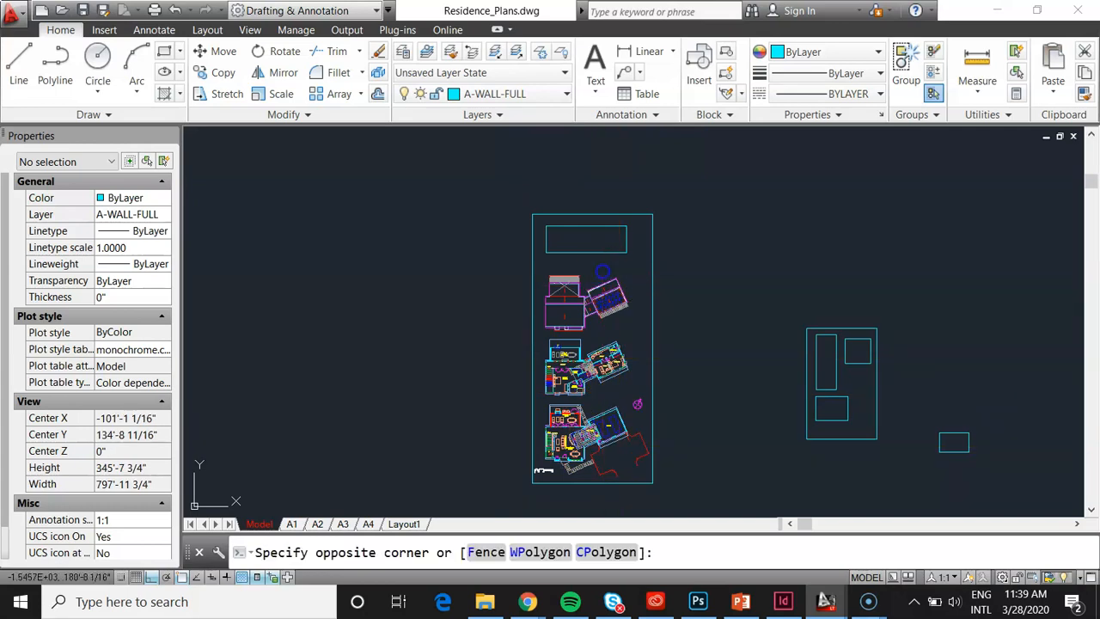
{"action": "left_click", "coordinate": [586, 234]}
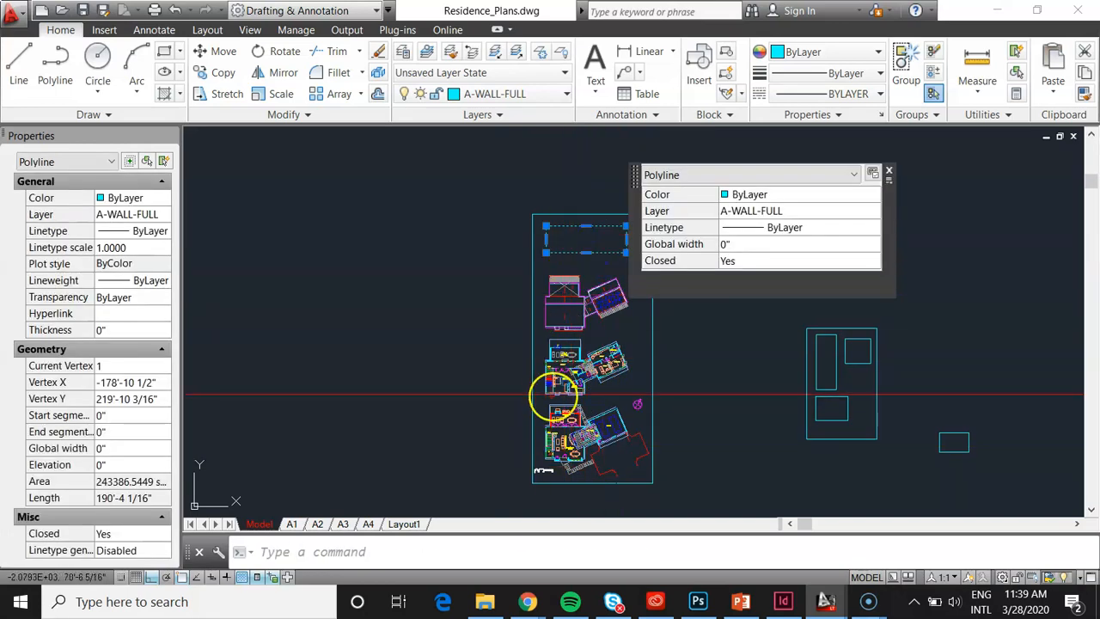
{"action": "key", "text": "Escape"}
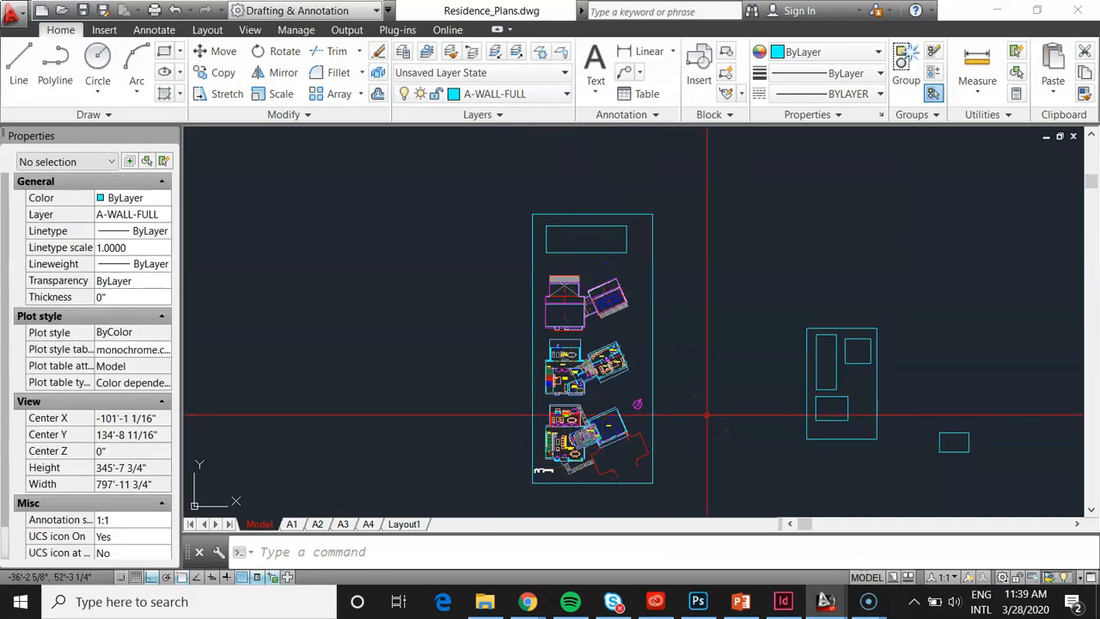
{"action": "left_click", "coordinate": [585, 240]}
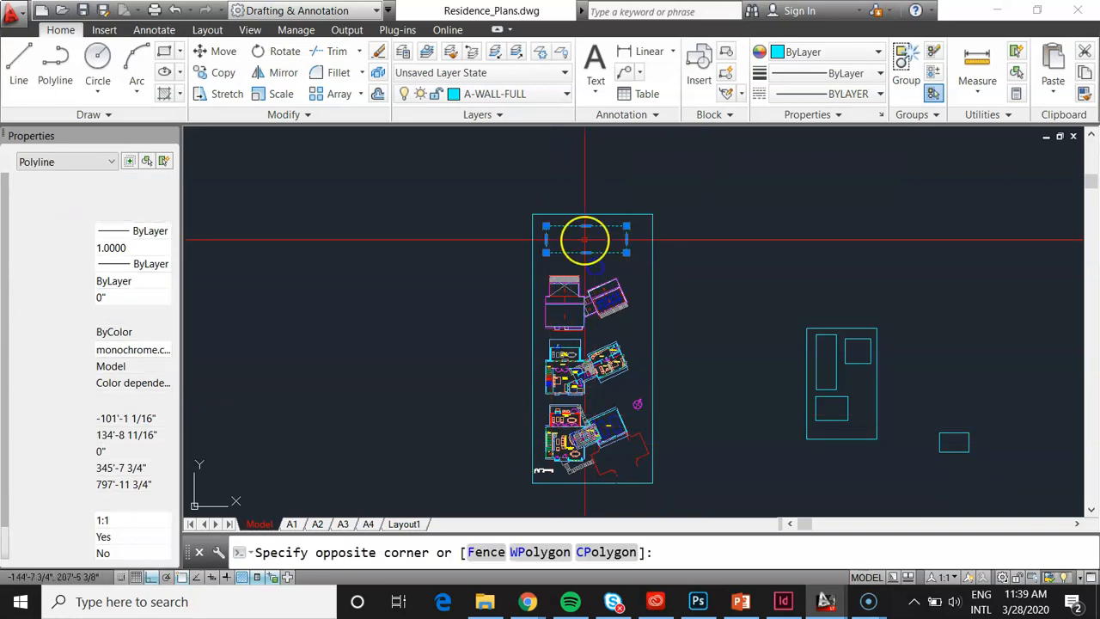
{"action": "key", "text": "Escape"}
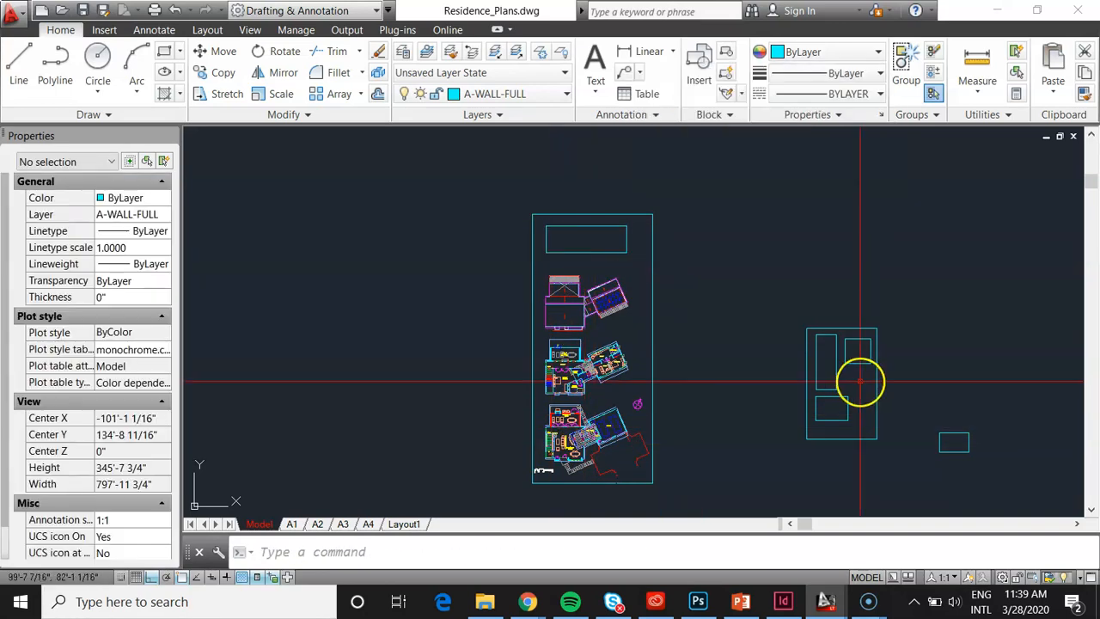
{"action": "left_click", "coordinate": [546, 225]}
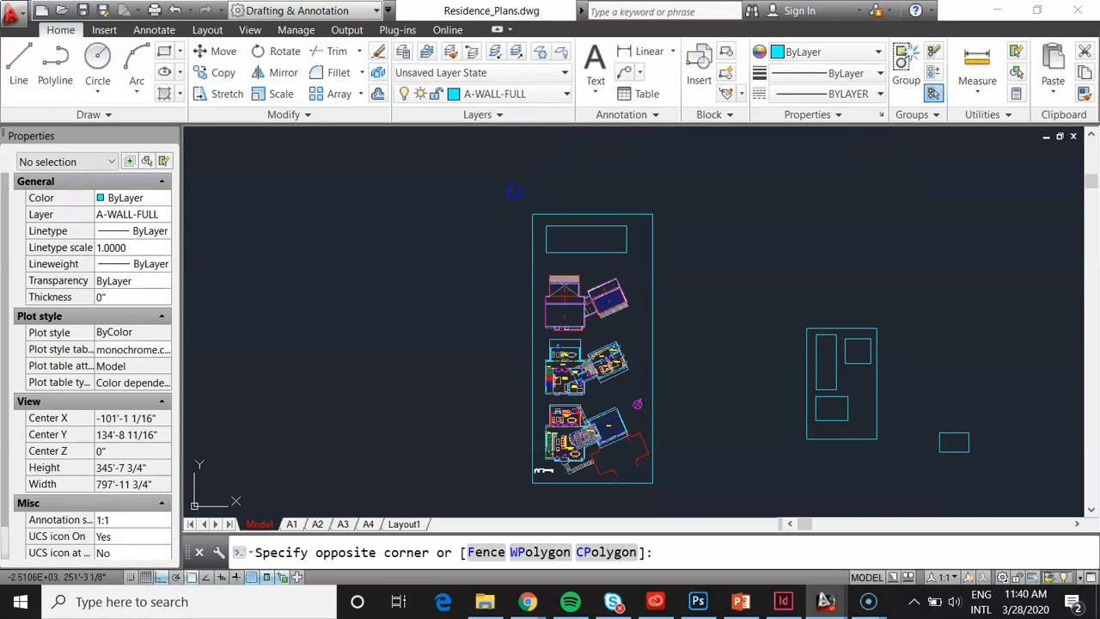
{"action": "key", "text": "Escape"}
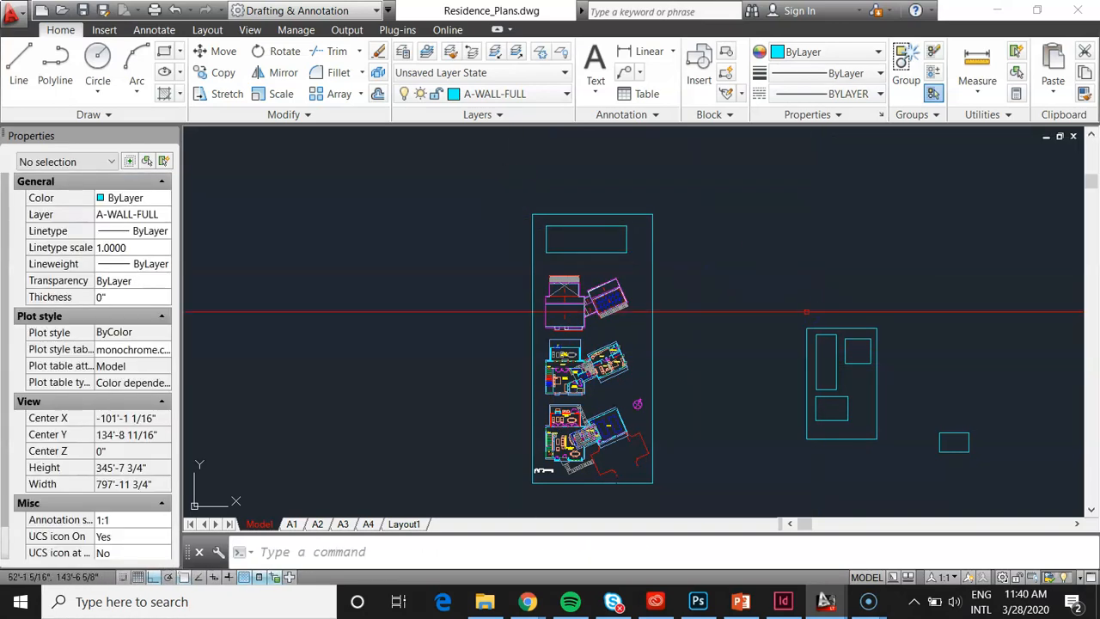
Switch to the PowerPoint presentation and highlight the start of the bullet about printing a PDF from model space.
{"action": "left_click", "coordinate": [745, 602]}
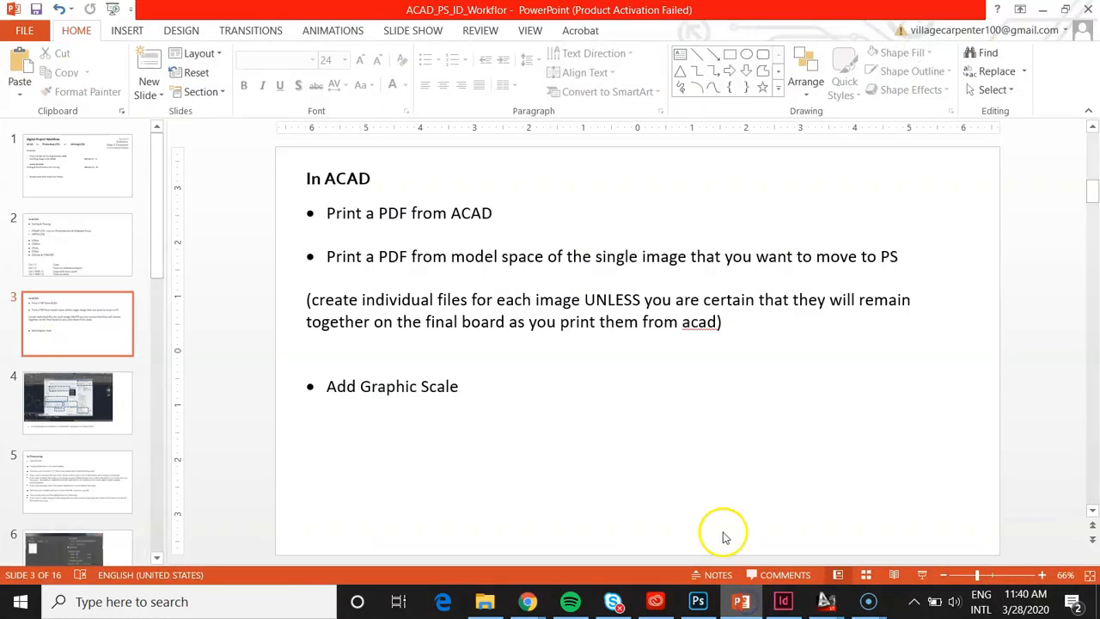
{"action": "left_click", "coordinate": [327, 258]}
{"action": "left_click_drag", "start_coordinate": [328, 257], "coordinate": [479, 258]}
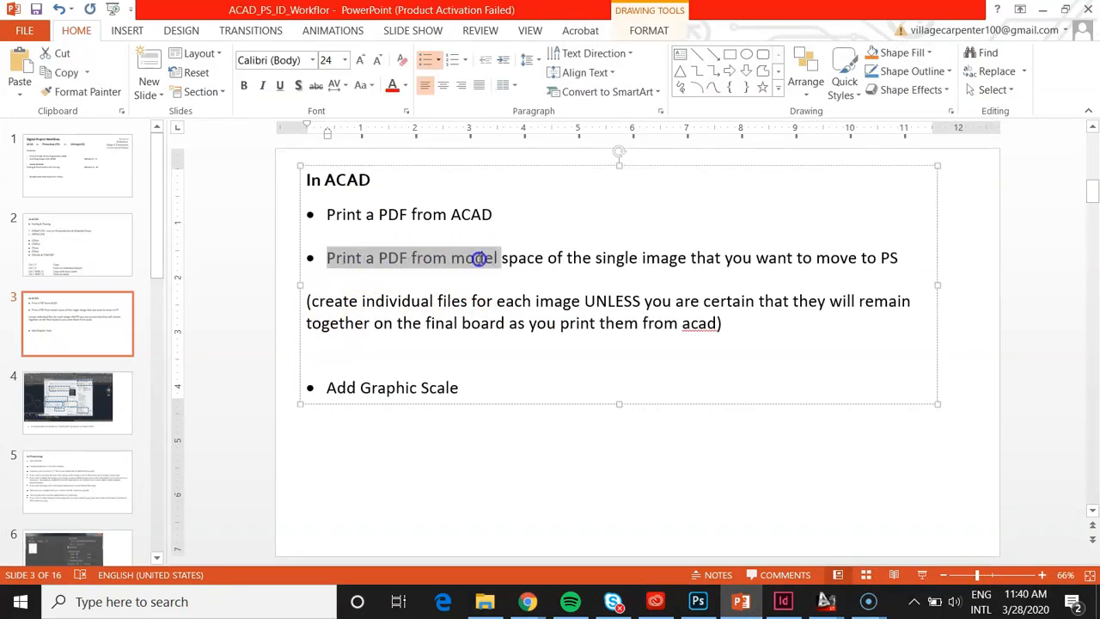
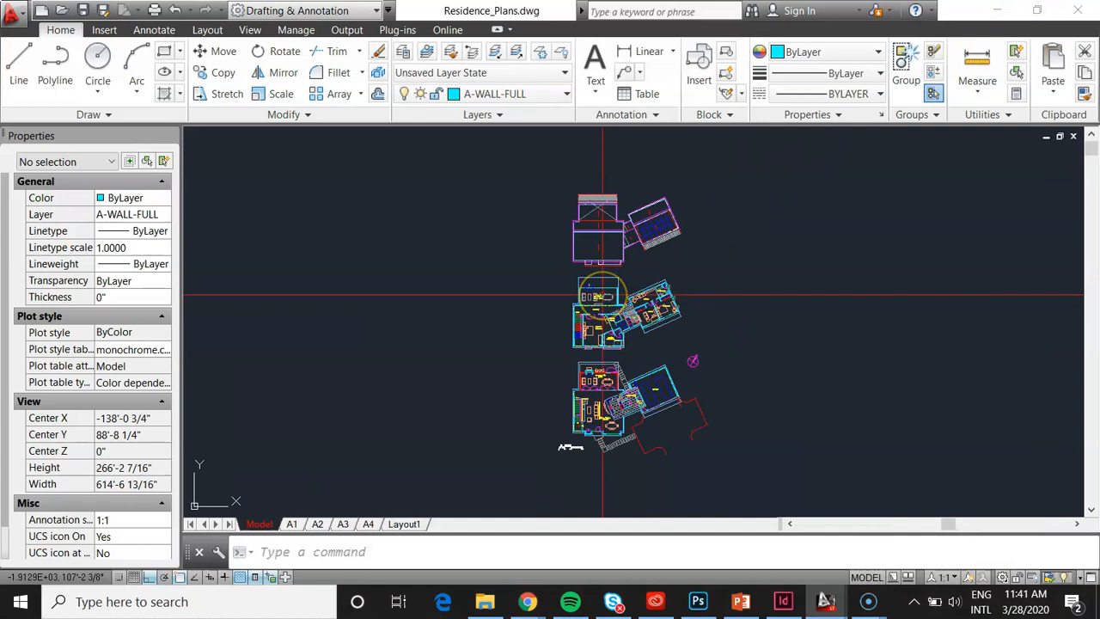
Open the plot settings for model space and choose DWG To PDF.pc3 as the plotter.
{"action": "key", "text": "ctrl+p"}
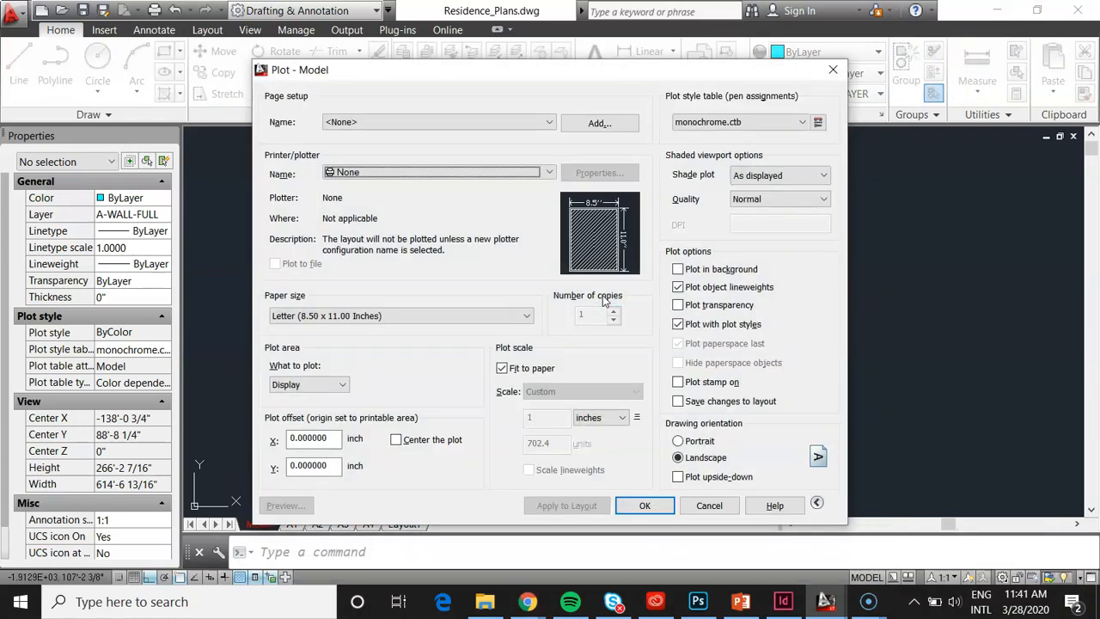
{"action": "left_click", "coordinate": [434, 172]}
{"action": "mouse_move", "coordinate": [548, 216]}
{"action": "left_mouse_down"}
{"action": "mouse_move", "coordinate": [548, 251]}
{"action": "mouse_move", "coordinate": [550, 215]}
{"action": "left_mouse_up"}
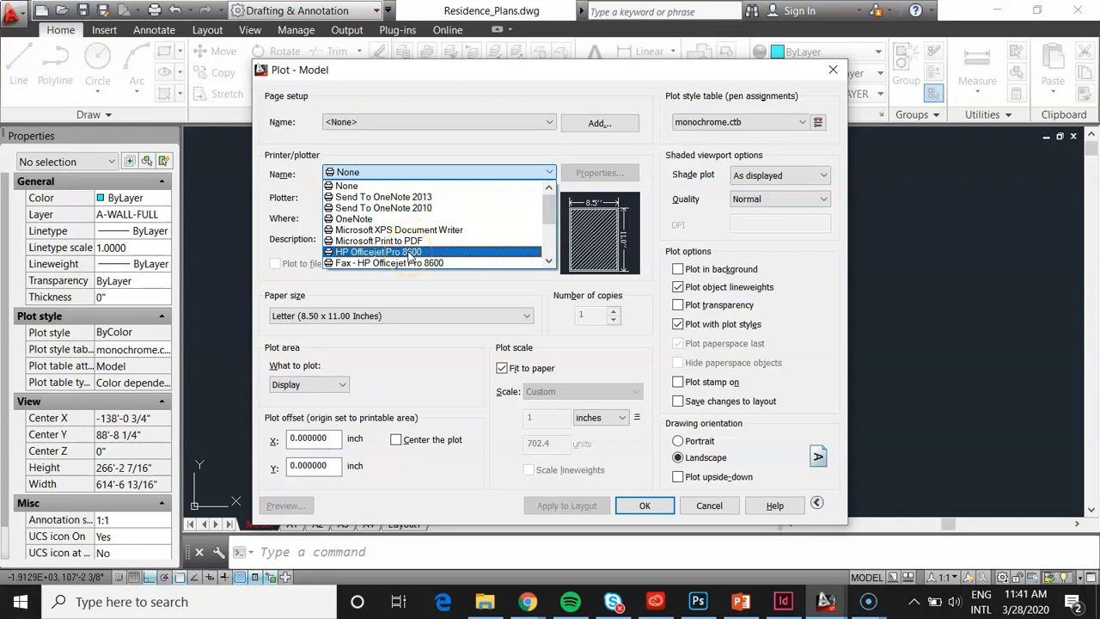
{"action": "scroll", "coordinate": [410, 257], "scroll_direction": "down", "scroll_amount": 2}
{"action": "scroll", "coordinate": [410, 257], "scroll_direction": "up", "scroll_amount": 2}
{"action": "scroll", "coordinate": [404, 249], "scroll_direction": "down", "scroll_amount": 2}
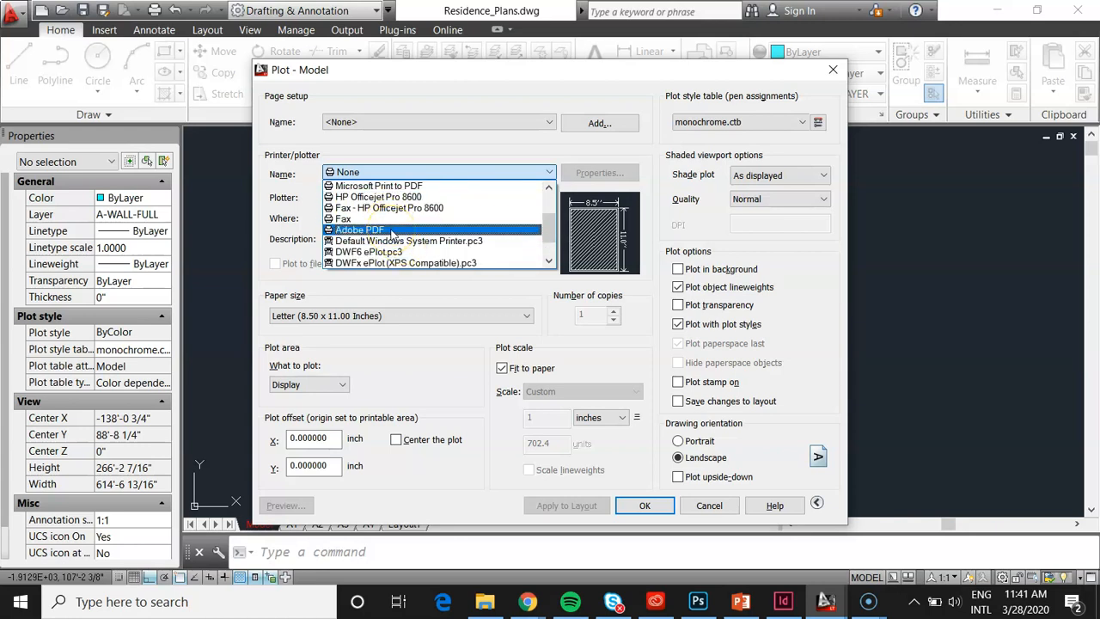
{"action": "scroll", "coordinate": [391, 234], "scroll_direction": "down", "scroll_amount": 1}
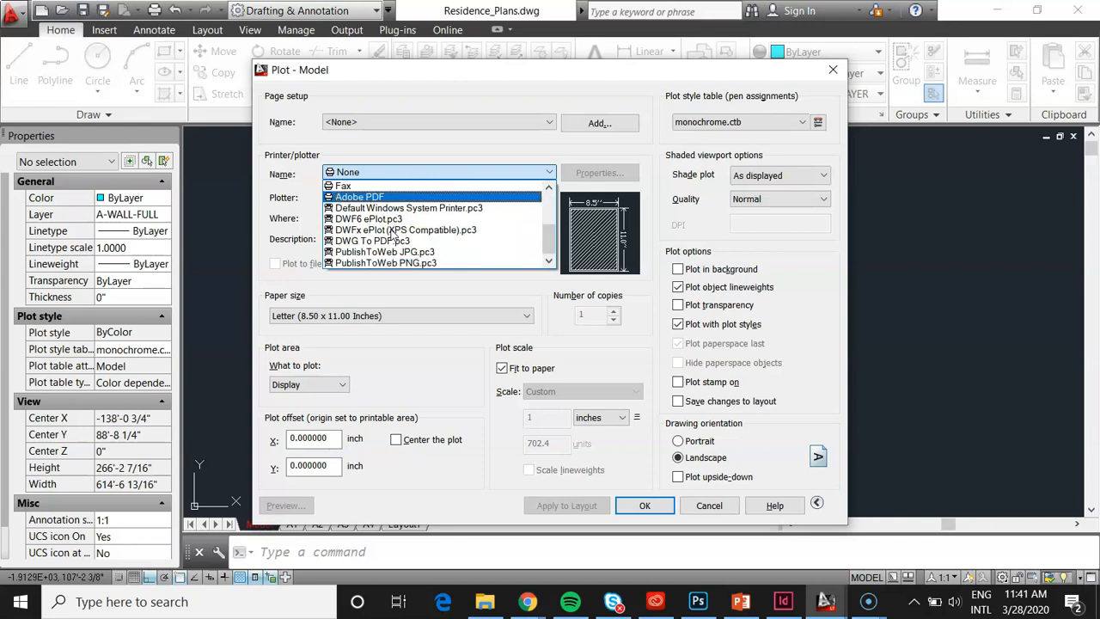
{"action": "left_click", "coordinate": [392, 241]}
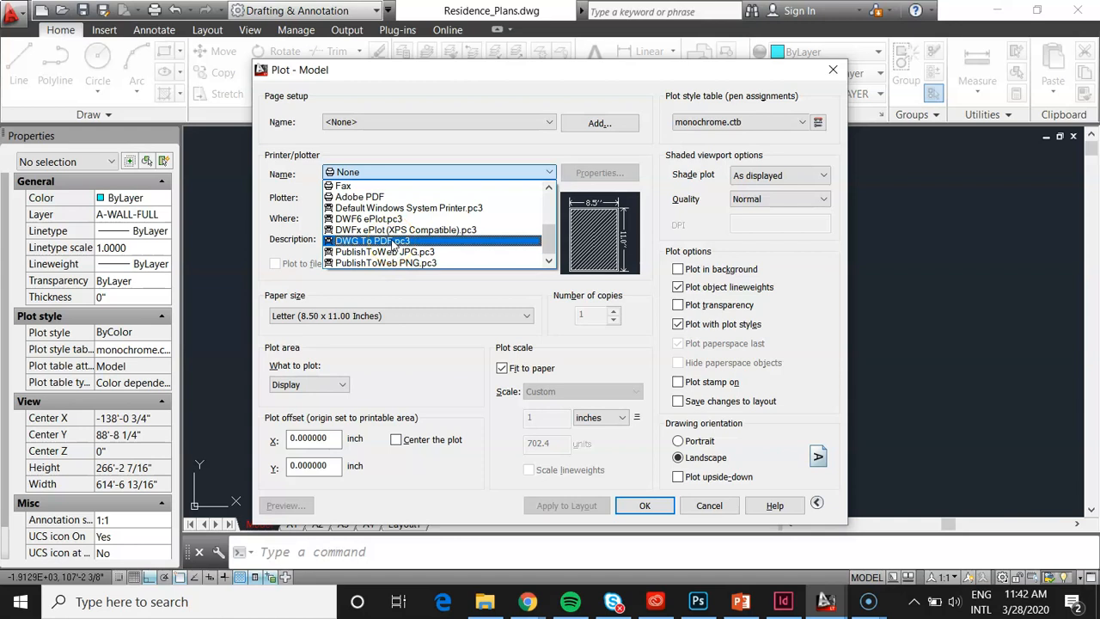
{"action": "left_click", "coordinate": [393, 242]}
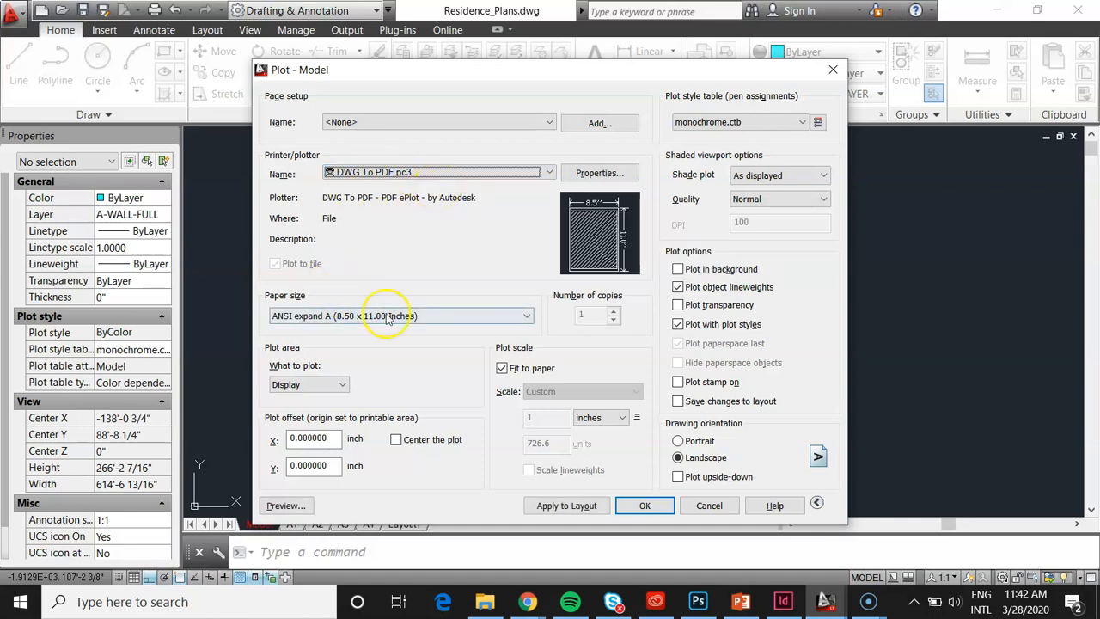
Review the paper sizes available for the PDF plotter and close the plot settings.
{"action": "left_click", "coordinate": [442, 317]}
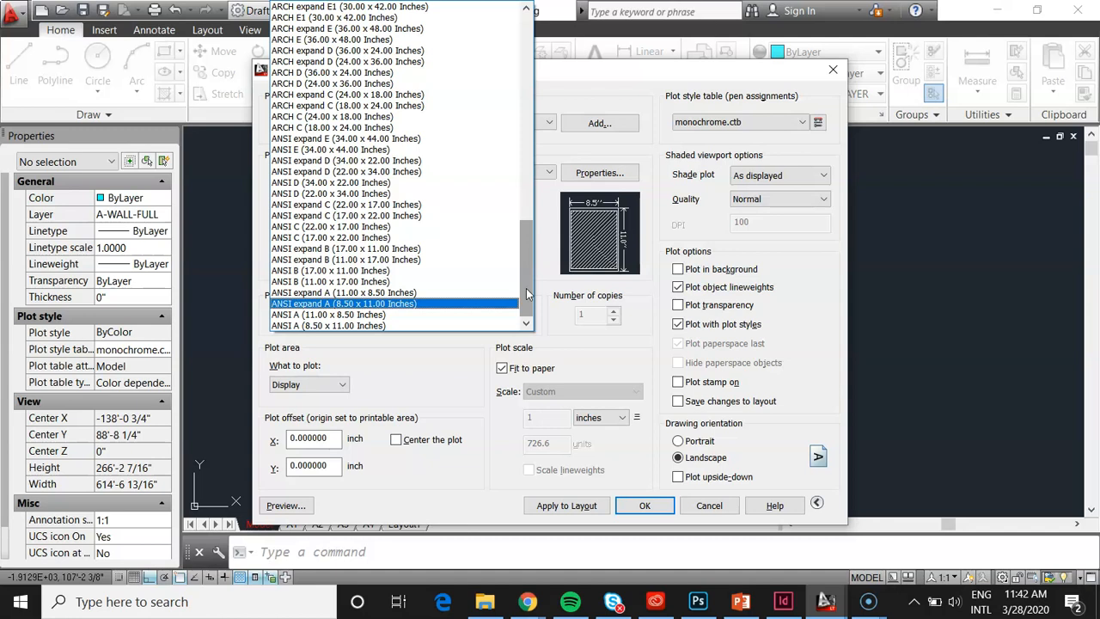
{"action": "left_click", "coordinate": [710, 507]}
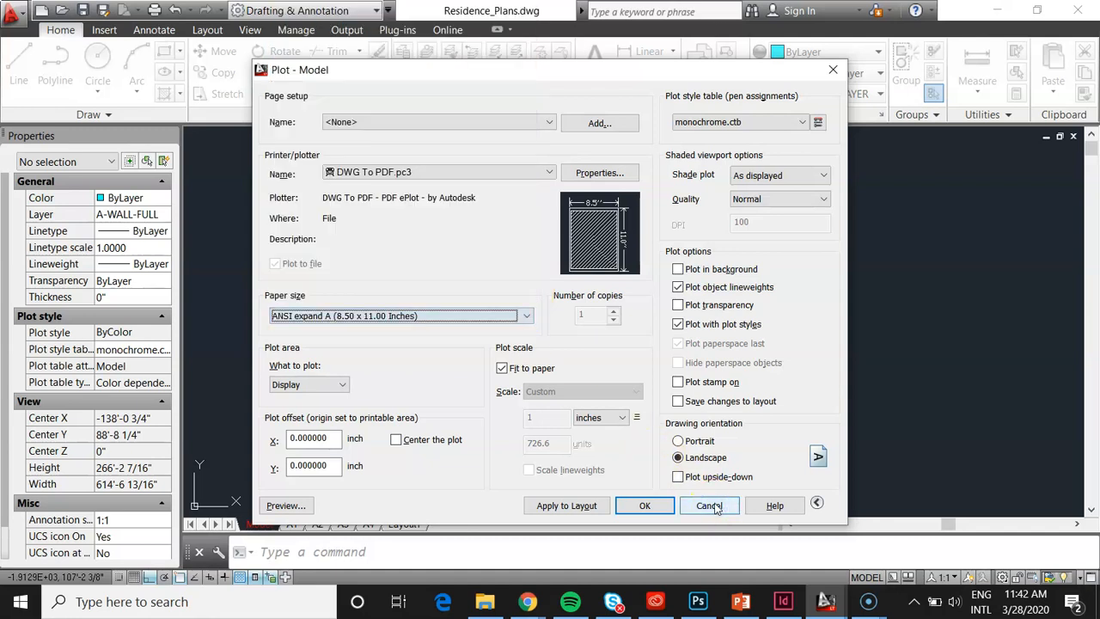
{"action": "left_click", "coordinate": [645, 505]}
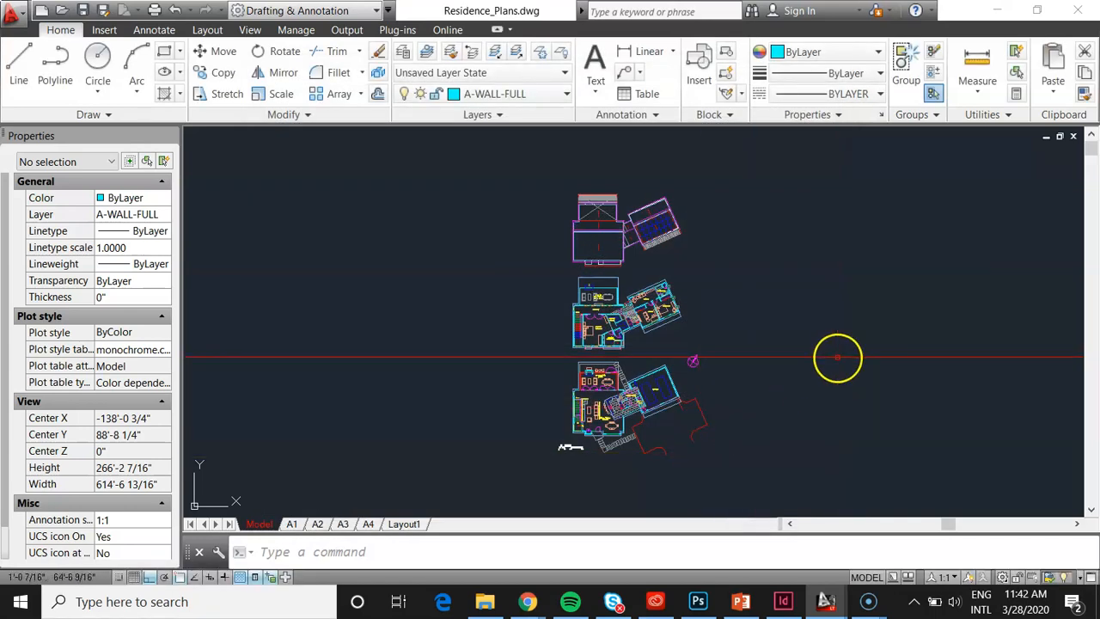
Undo the last two operations in the drawing.
{"action": "type", "text": "u"}
{"action": "key", "text": "Return"}
{"action": "type", "text": "u"}
{"action": "key", "text": "Return"}
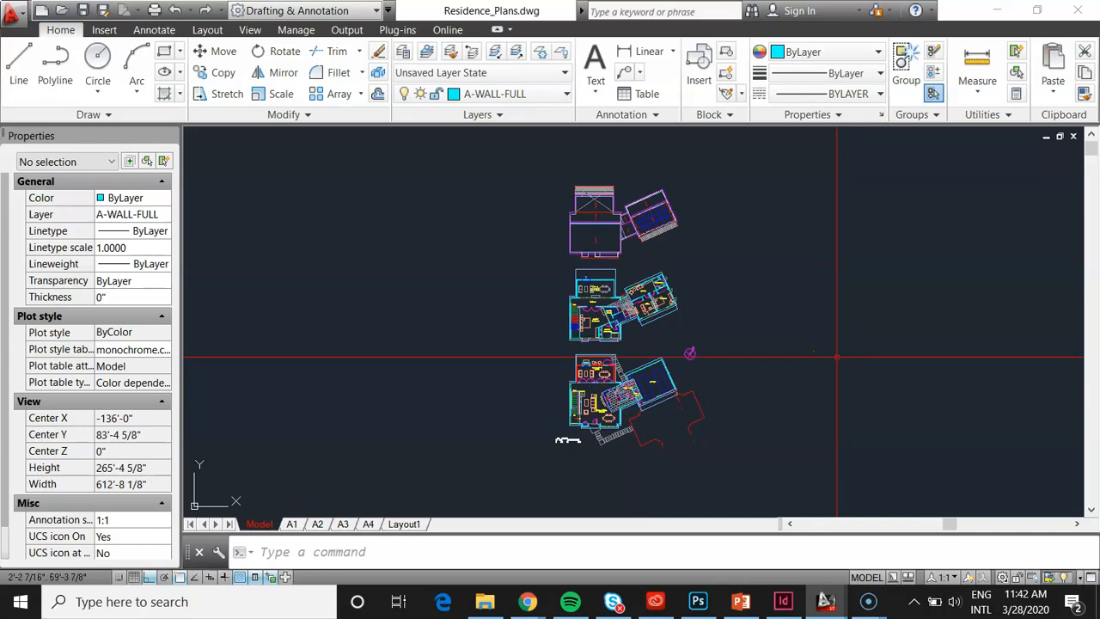
Undo two more operations to restore the rectangles around and beside the floor plans.
{"action": "type", "text": "u"}
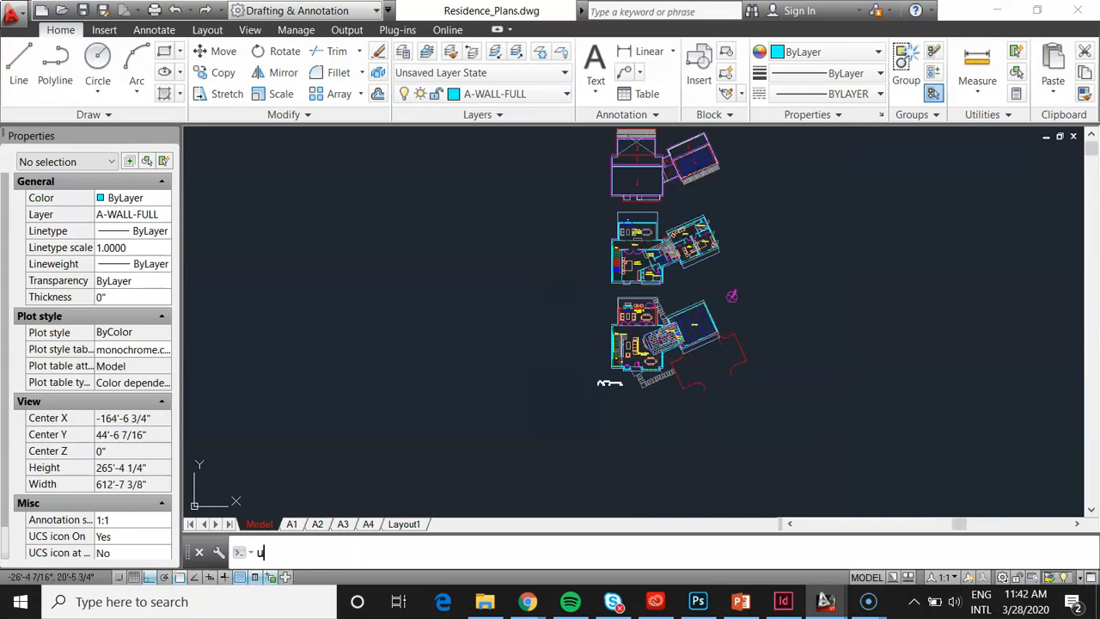
{"action": "key", "text": "Return"}
{"action": "type", "text": "u"}
{"action": "key", "text": "Return"}
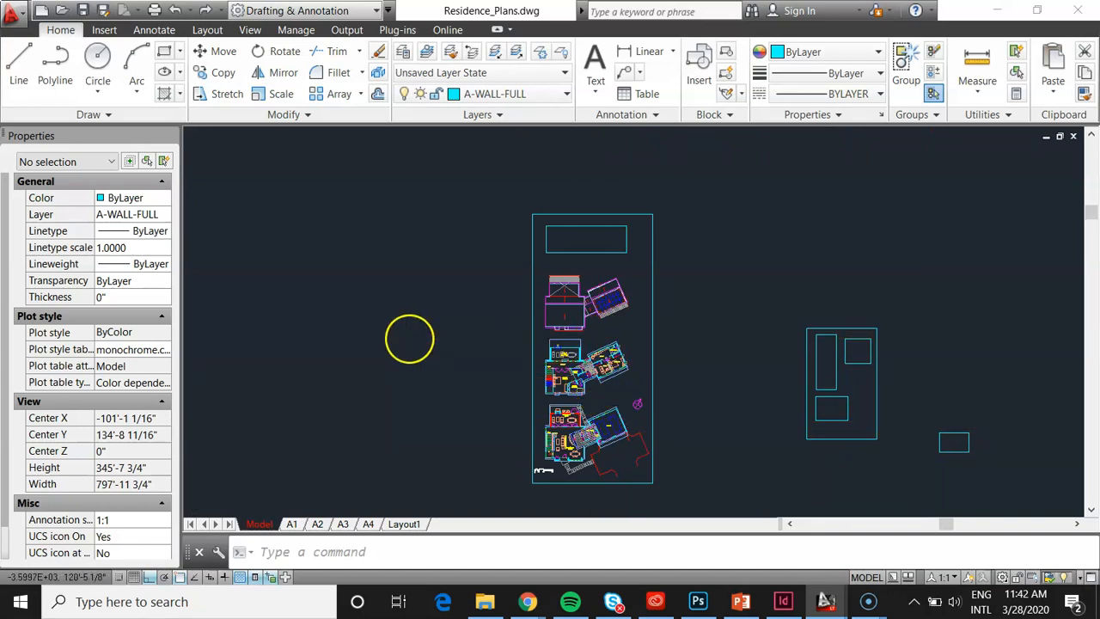
Point out the tall inner rectangle and the outer frame of the board layout beside the floor plans by selecting each.
{"action": "scroll", "coordinate": [410, 339], "scroll_direction": "down", "scroll_amount": 1}
{"action": "scroll", "coordinate": [765, 419], "scroll_direction": "up", "scroll_amount": 1}
{"action": "scroll", "coordinate": [600, 337], "scroll_direction": "up", "scroll_amount": 2}
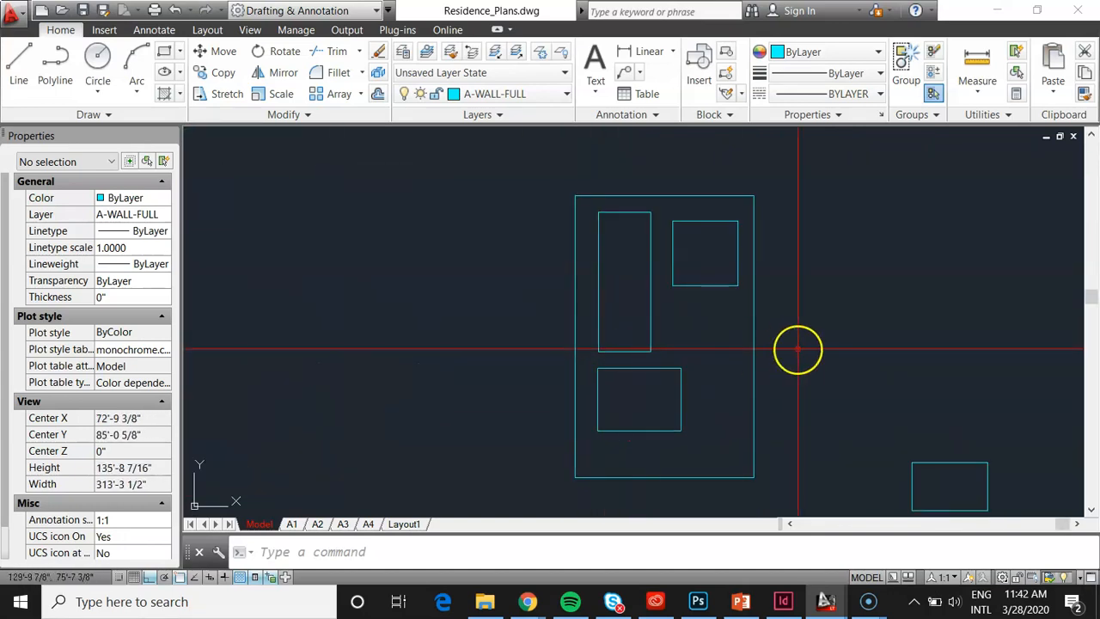
{"action": "middle_click_drag", "start_coordinate": [797, 349], "coordinate": [705, 363]}
{"action": "left_click", "coordinate": [568, 346]}
{"action": "left_click", "coordinate": [529, 325]}
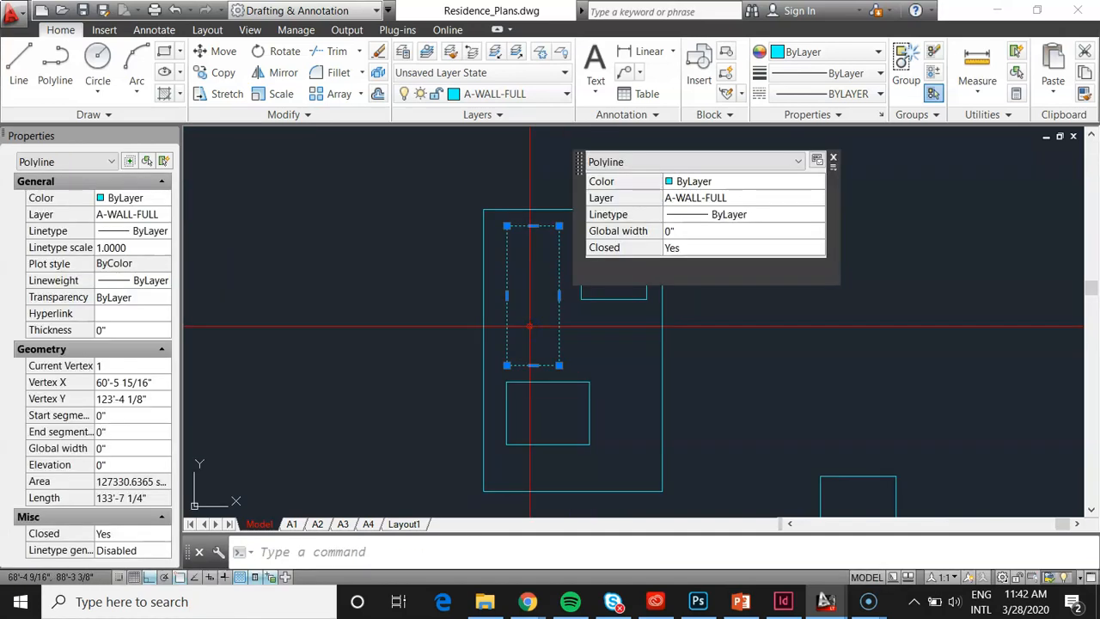
{"action": "key", "text": "Escape"}
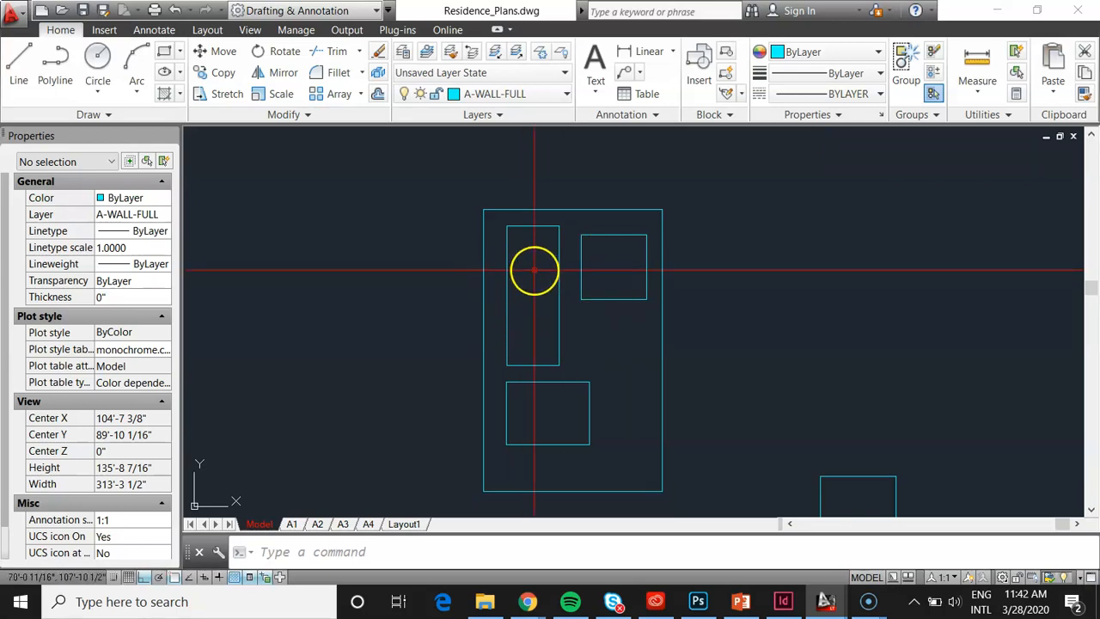
{"action": "left_click", "coordinate": [490, 342]}
{"action": "left_click", "coordinate": [386, 311]}
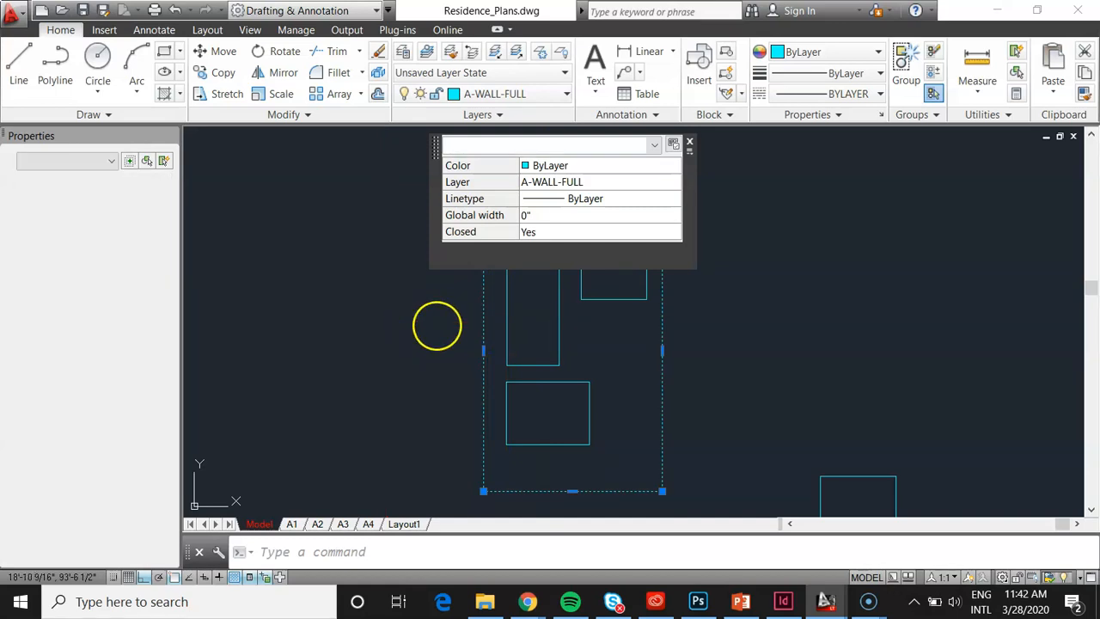
{"action": "key", "text": "Escape"}
{"action": "left_click", "coordinate": [585, 342]}
{"action": "left_click", "coordinate": [545, 333]}
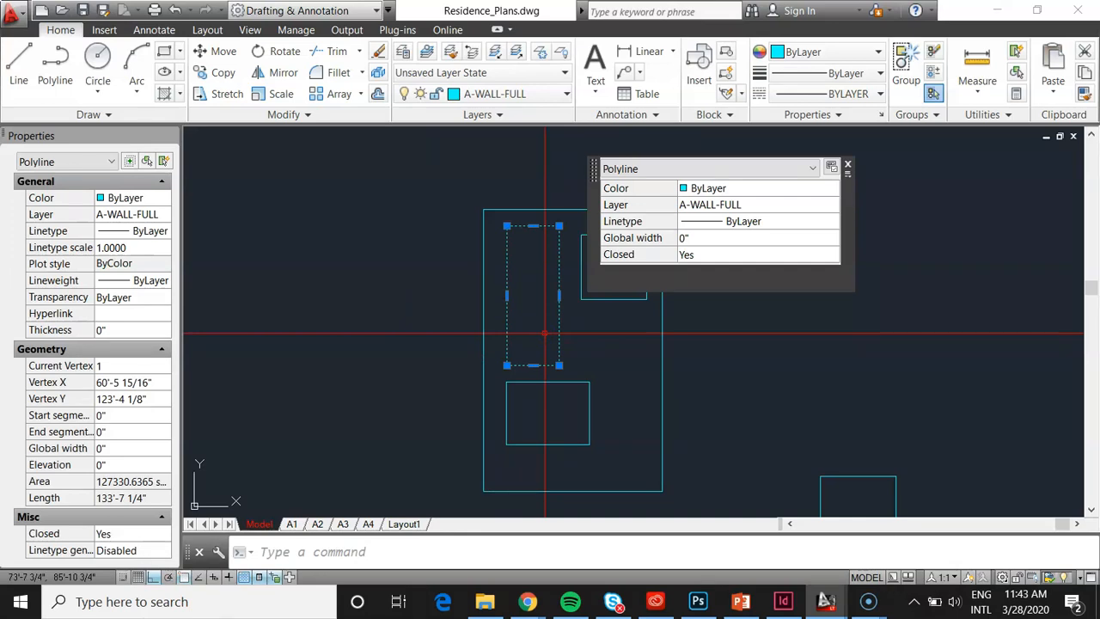
Highlight the framed floor plans together with the board layout rectangles to compare them, and clear the selection.
{"action": "scroll", "coordinate": [693, 346], "scroll_direction": "down", "scroll_amount": 5}
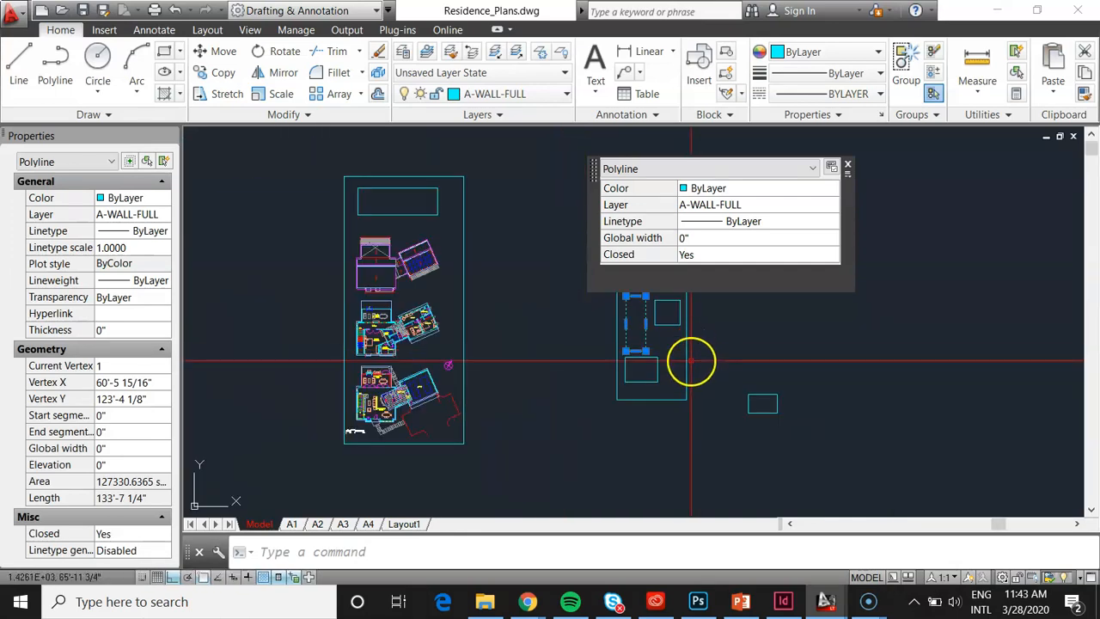
{"action": "left_click", "coordinate": [318, 153]}
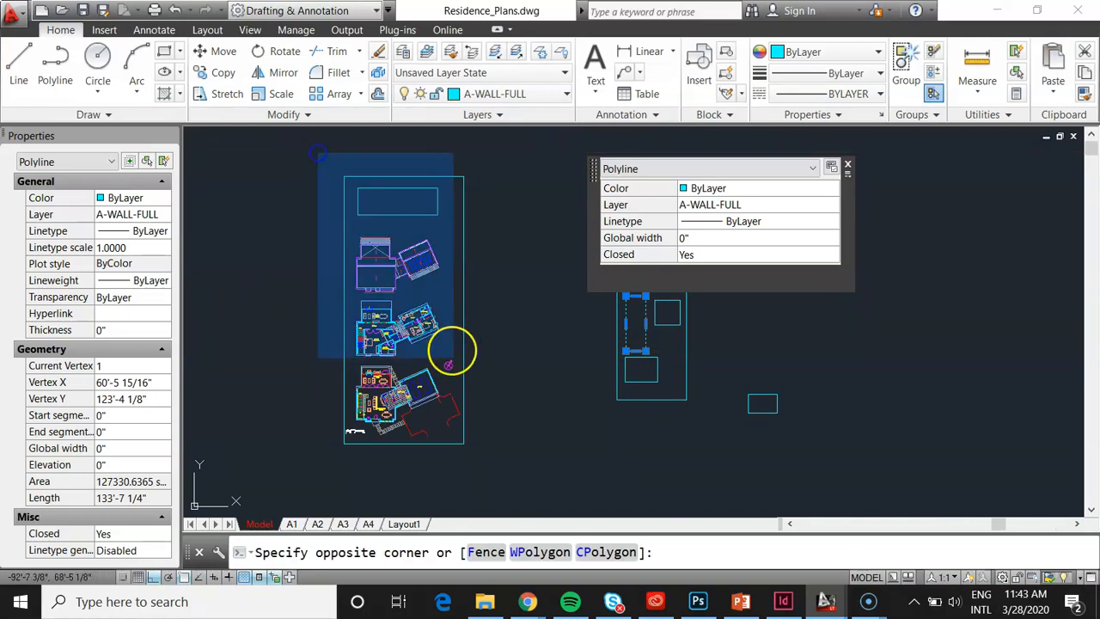
{"action": "left_click", "coordinate": [494, 486]}
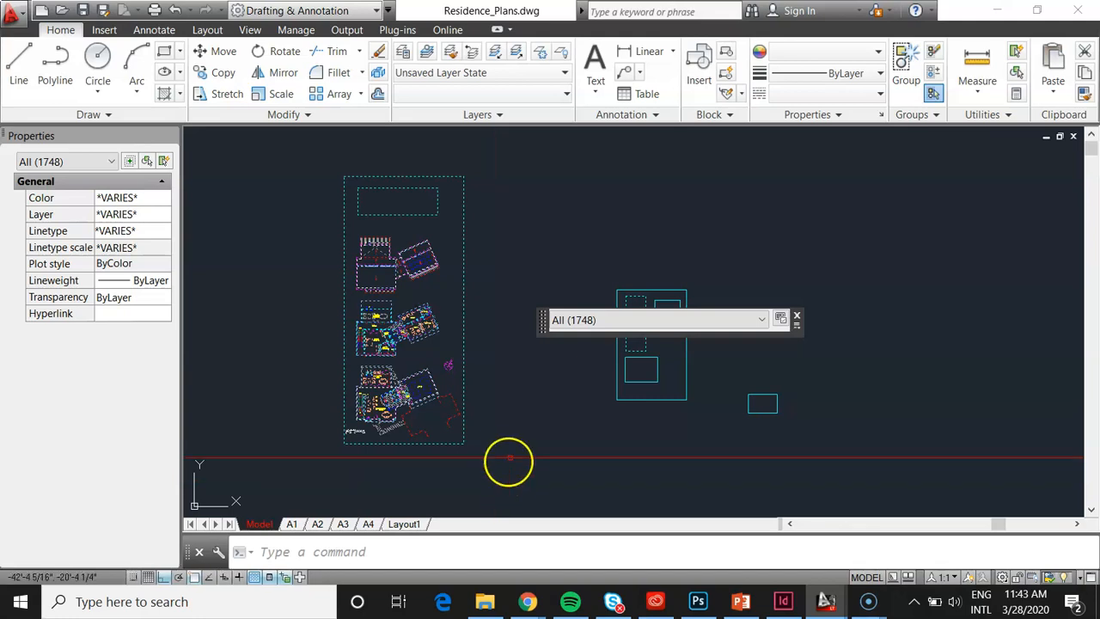
{"action": "key", "text": "Escape"}
{"action": "left_click", "coordinate": [325, 161]}
{"action": "left_click", "coordinate": [526, 507]}
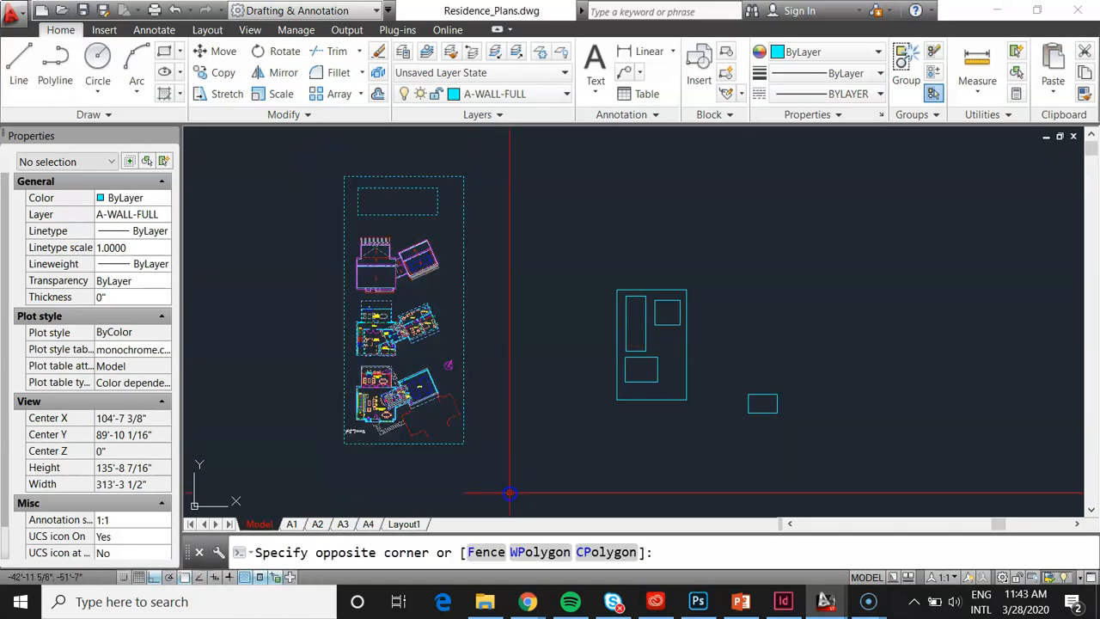
{"action": "left_click", "coordinate": [605, 269]}
{"action": "left_click", "coordinate": [734, 474]}
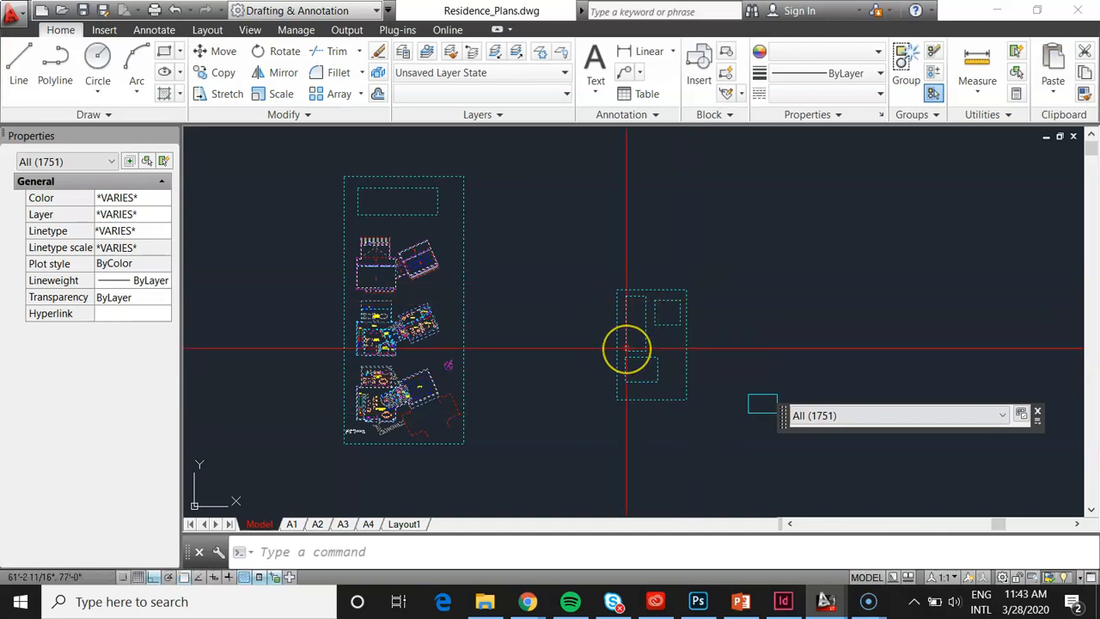
{"action": "key", "text": "Escape"}
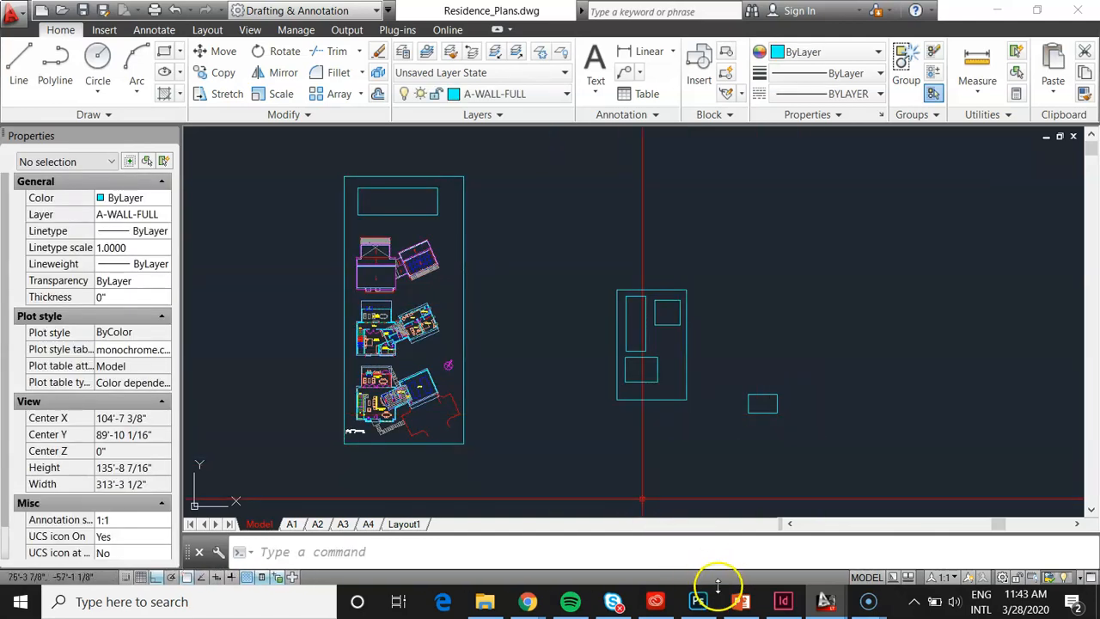
Delete the large frame around the floor plans and the small rectangle above the roof plan.
{"action": "left_click", "coordinate": [827, 485]}
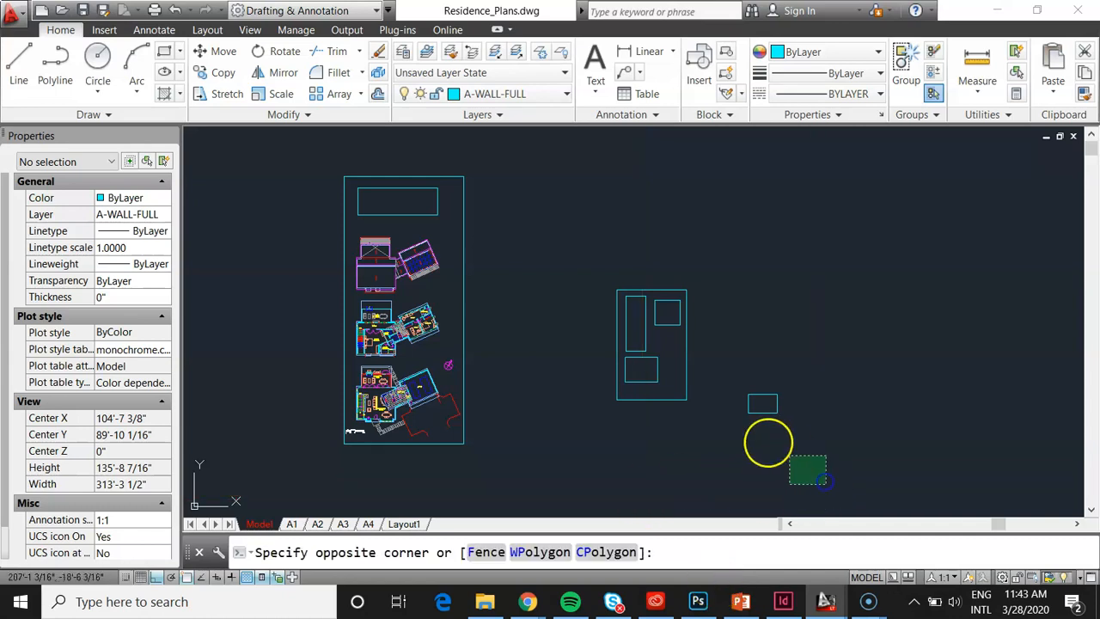
{"action": "left_click", "coordinate": [592, 249]}
{"action": "left_click", "coordinate": [471, 222]}
{"action": "left_click", "coordinate": [349, 158]}
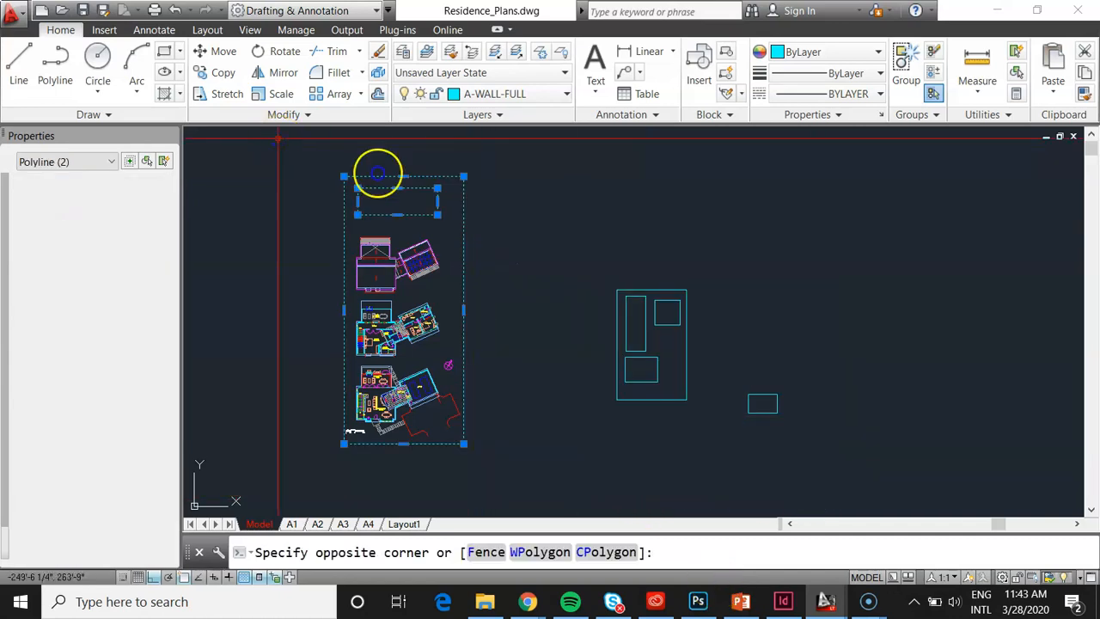
{"action": "key", "text": "Delete"}
{"action": "scroll", "coordinate": [299, 365], "scroll_direction": "up", "scroll_amount": 3}
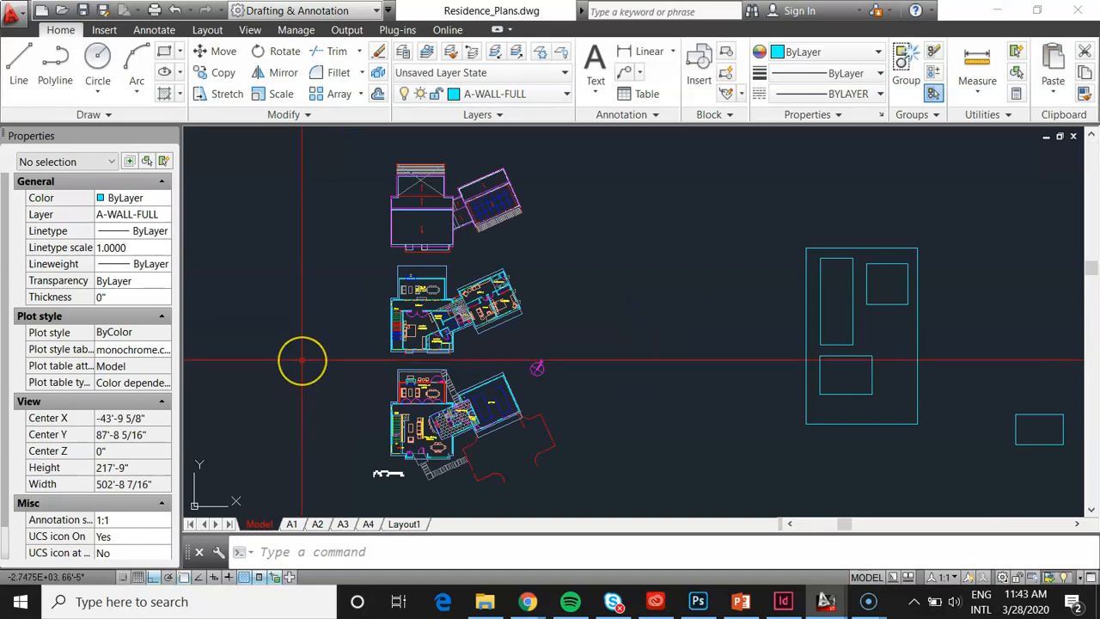
Open the plot settings for model space and set the plotter to DWG To PDF.pc3.
{"action": "key", "text": "ctrl+p"}
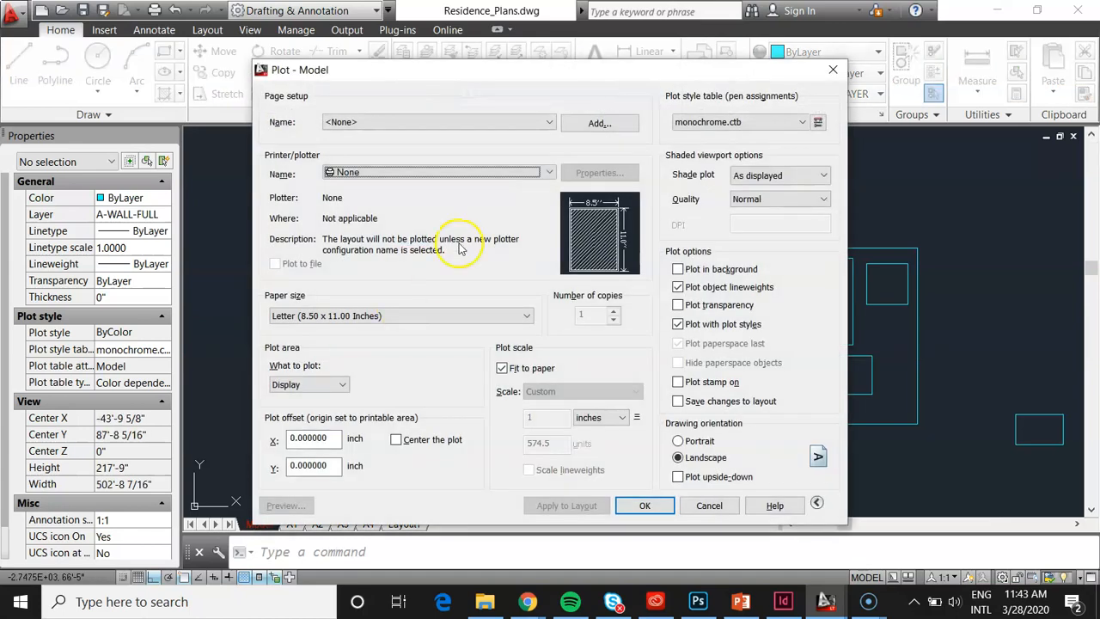
{"action": "left_click", "coordinate": [459, 172]}
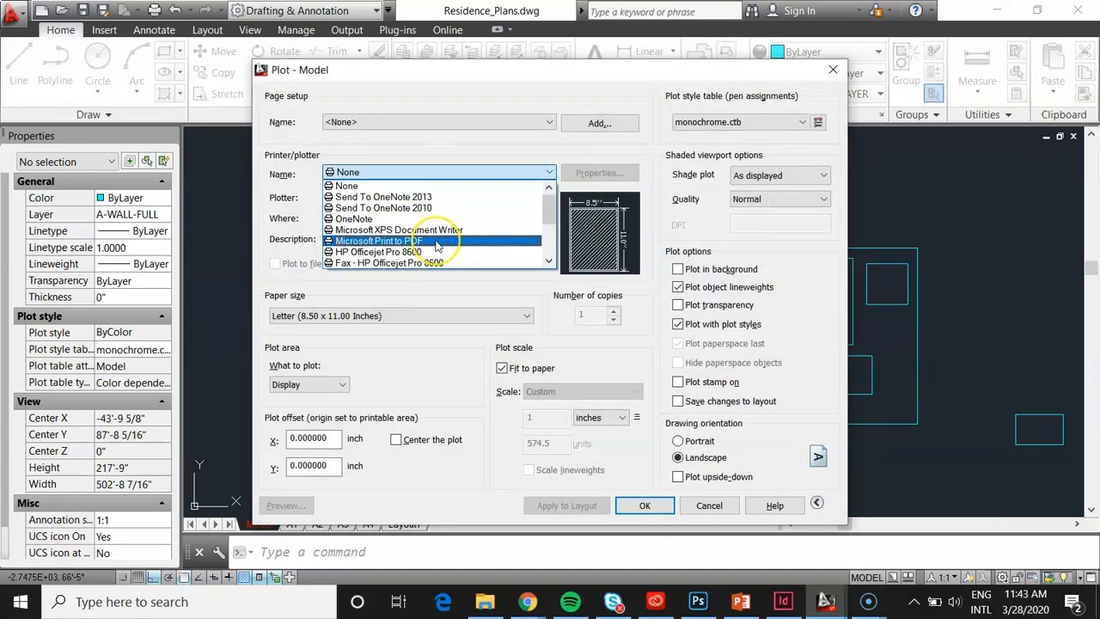
{"action": "scroll", "coordinate": [435, 234], "scroll_direction": "down", "scroll_amount": 3}
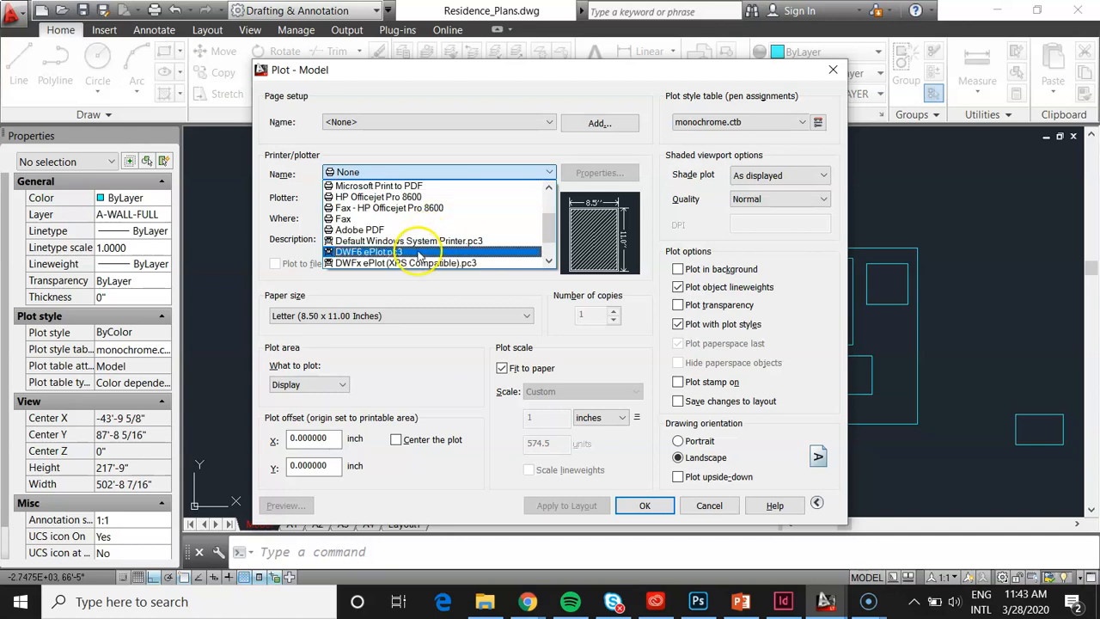
{"action": "scroll", "coordinate": [421, 242], "scroll_direction": "down", "scroll_amount": 1}
{"action": "left_click", "coordinate": [415, 247]}
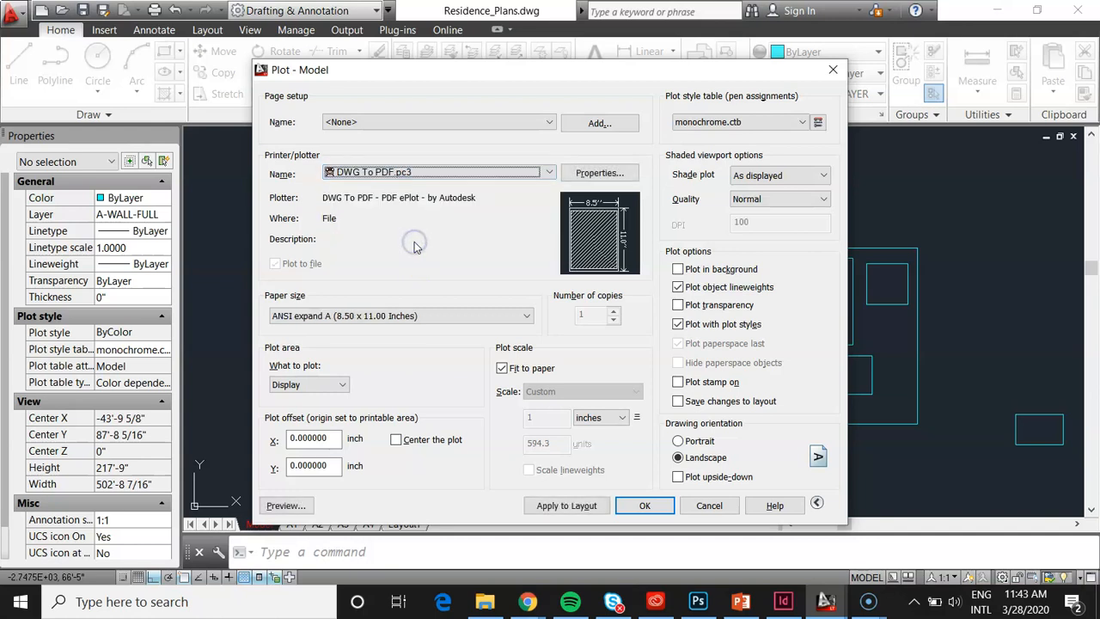
Set the paper size to ARCH C (18.00 x 24.00 Inches) with portrait orientation.
{"action": "left_click", "coordinate": [419, 315]}
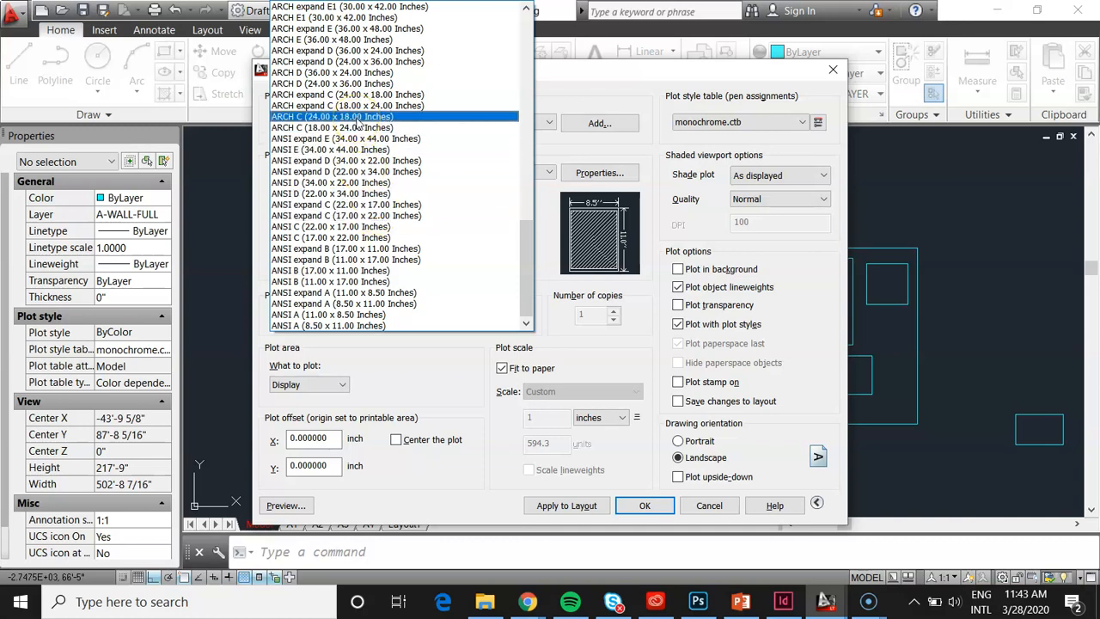
{"action": "left_click", "coordinate": [357, 117]}
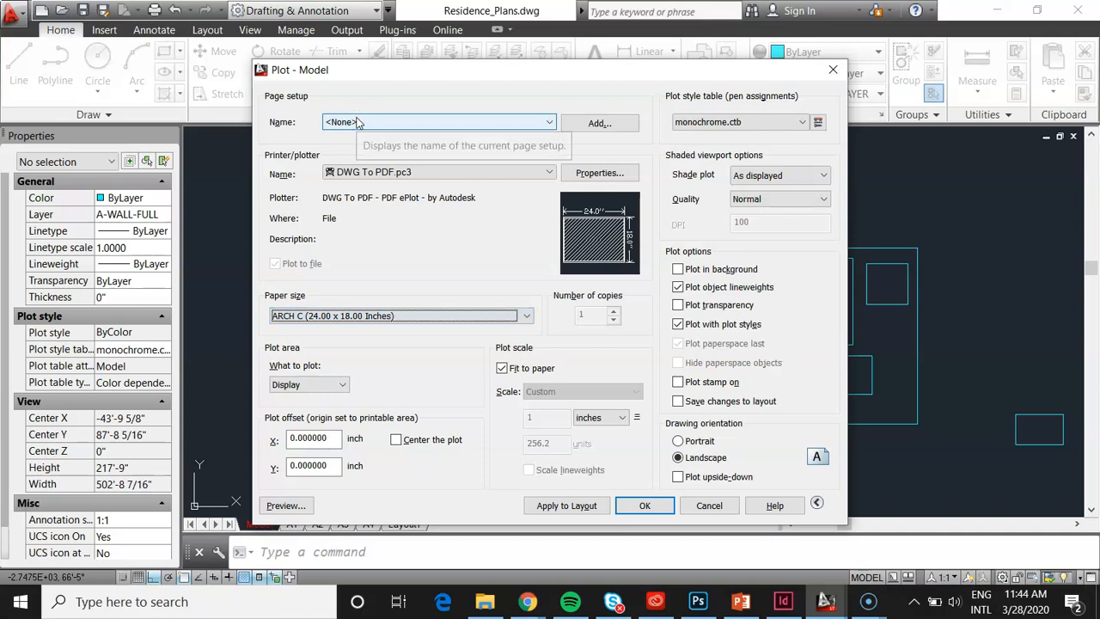
{"action": "left_click", "coordinate": [679, 440]}
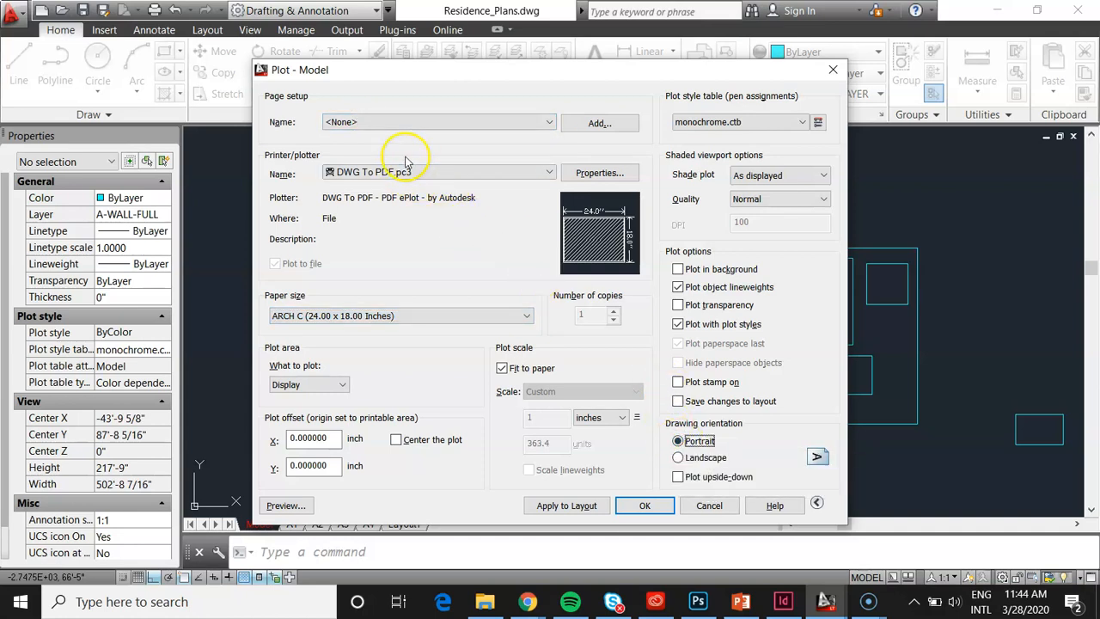
{"action": "left_click", "coordinate": [430, 316]}
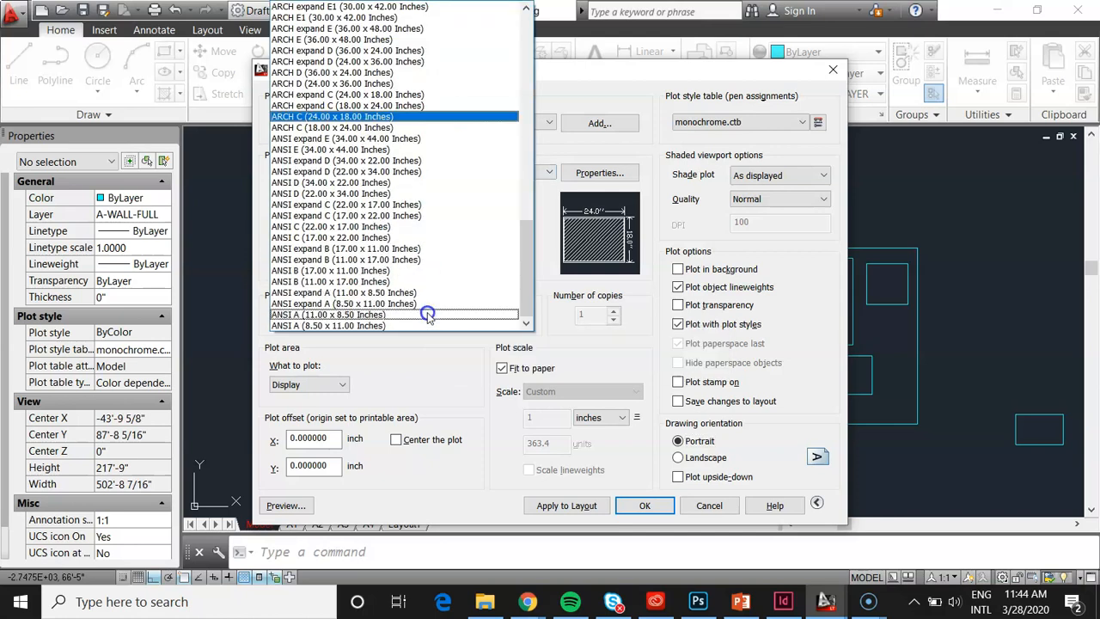
{"action": "left_click", "coordinate": [388, 129]}
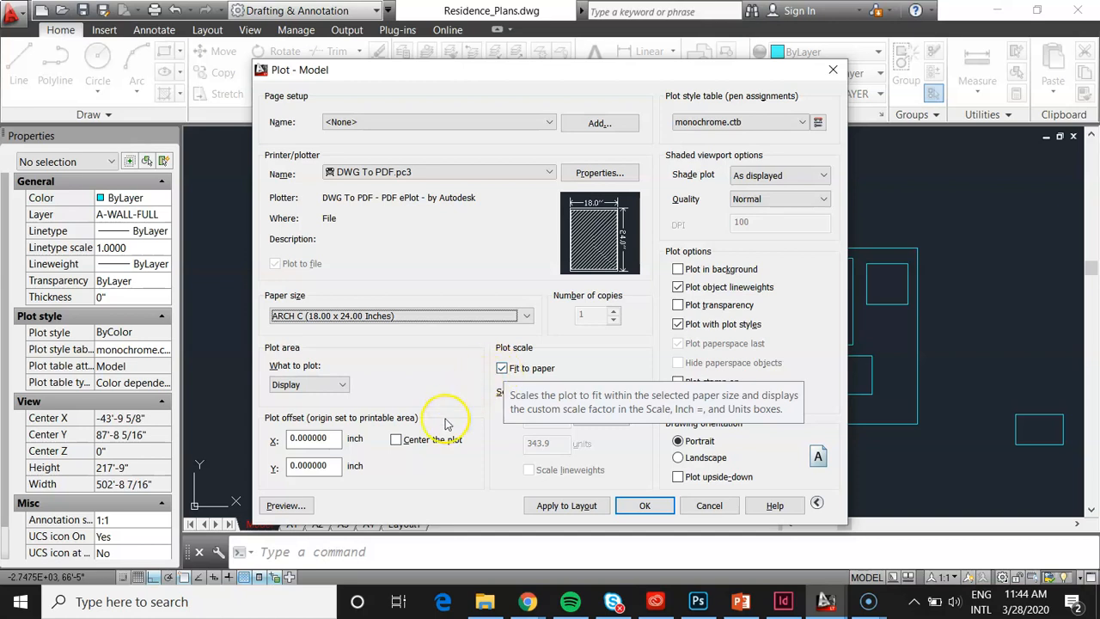
Center the plot on the paper and keep monochrome.ctb as the plot style table.
{"action": "left_click", "coordinate": [395, 439]}
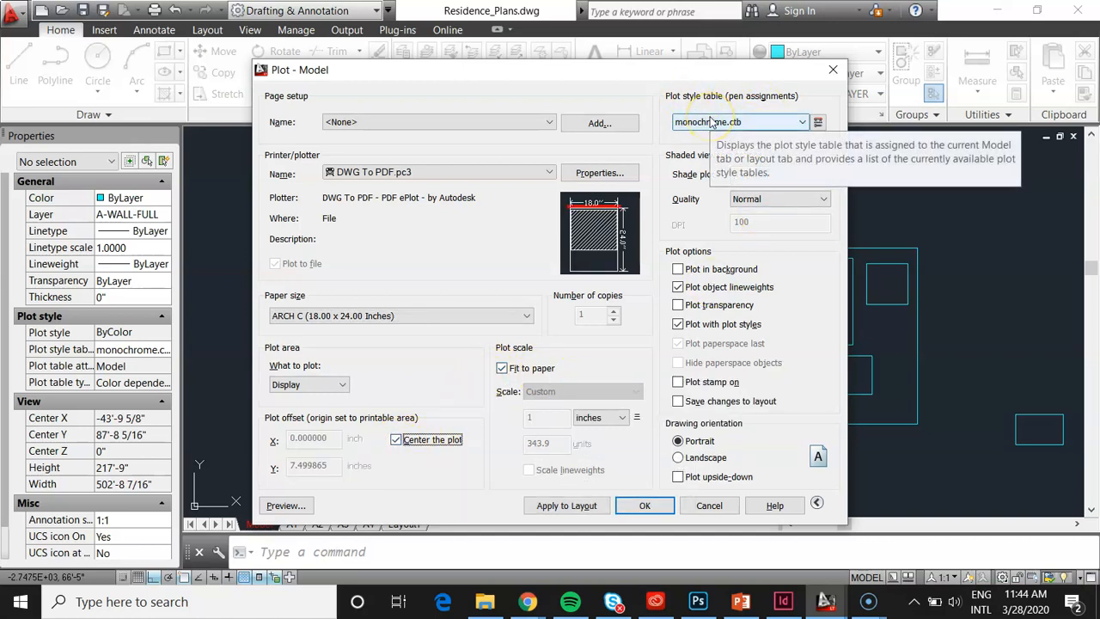
{"action": "left_click", "coordinate": [760, 120]}
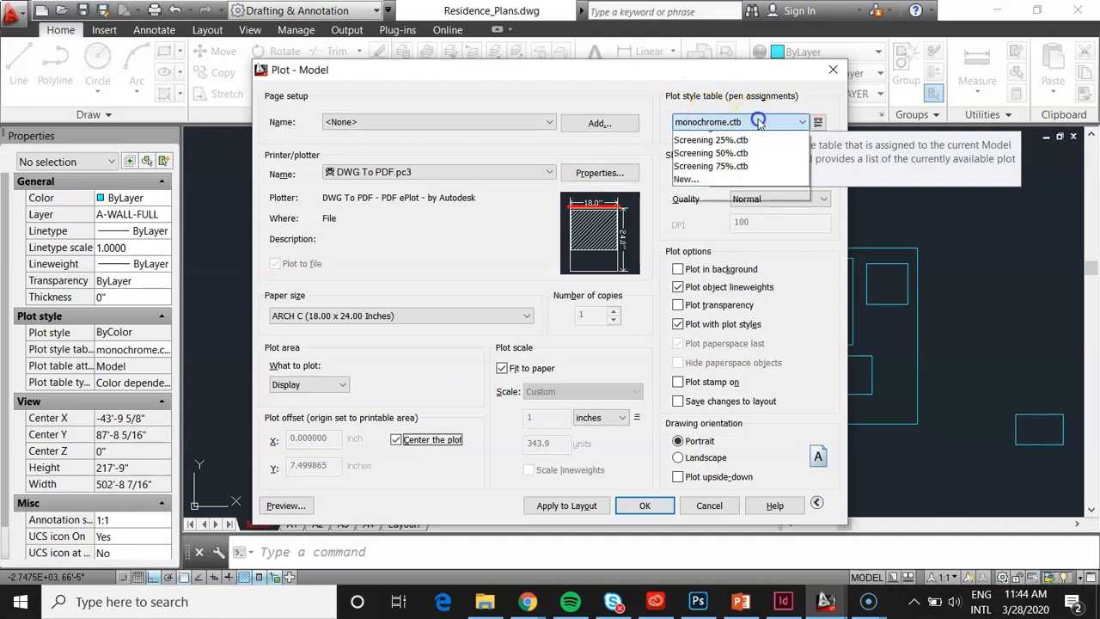
{"action": "left_click", "coordinate": [759, 122]}
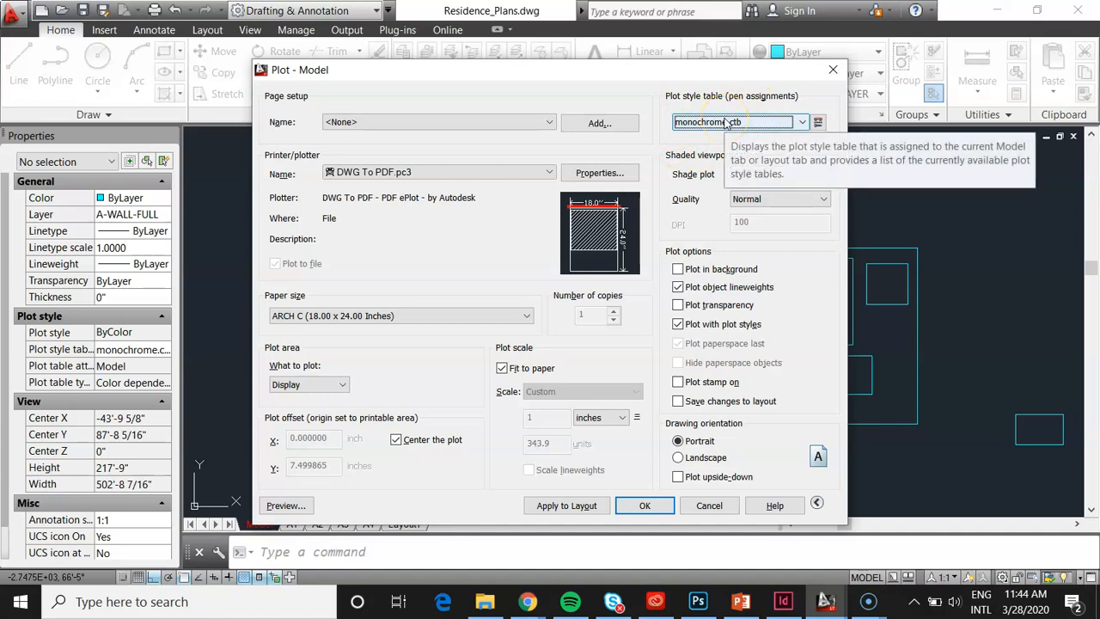
Set the plot area to a window enclosing all three floor plans, the graphic scale and the north arrow.
{"action": "left_click", "coordinate": [315, 385]}
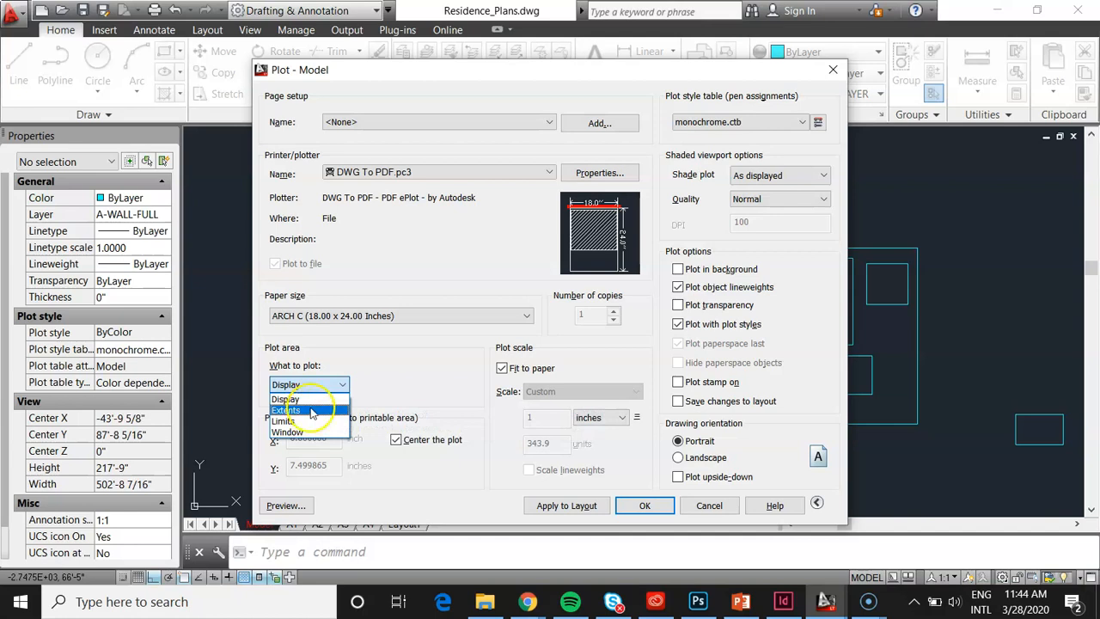
{"action": "left_click", "coordinate": [311, 401]}
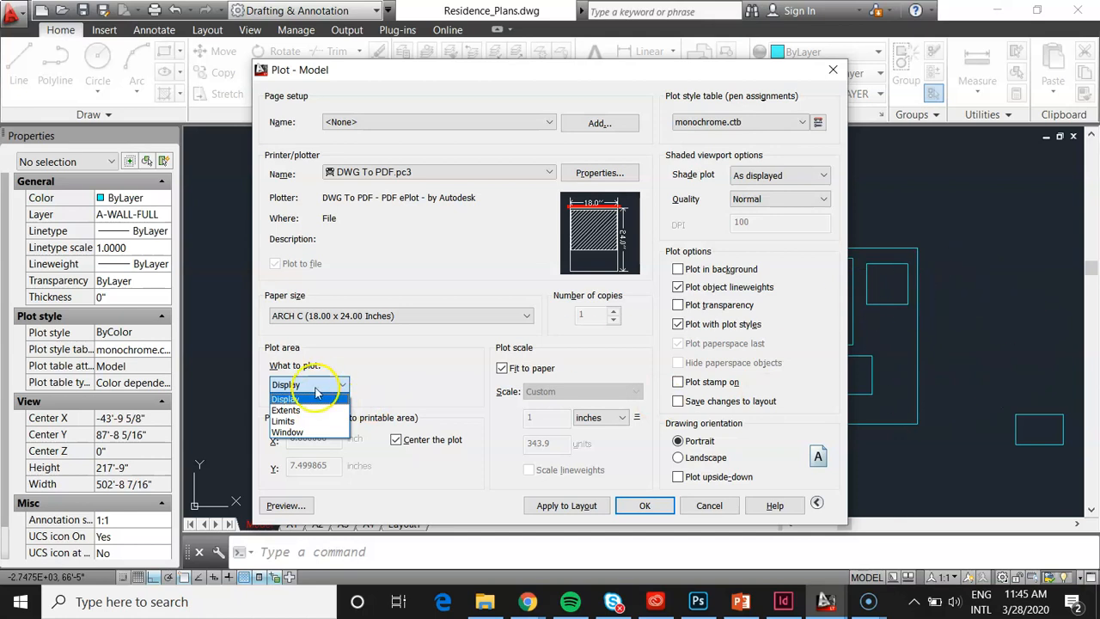
{"action": "left_click", "coordinate": [293, 433]}
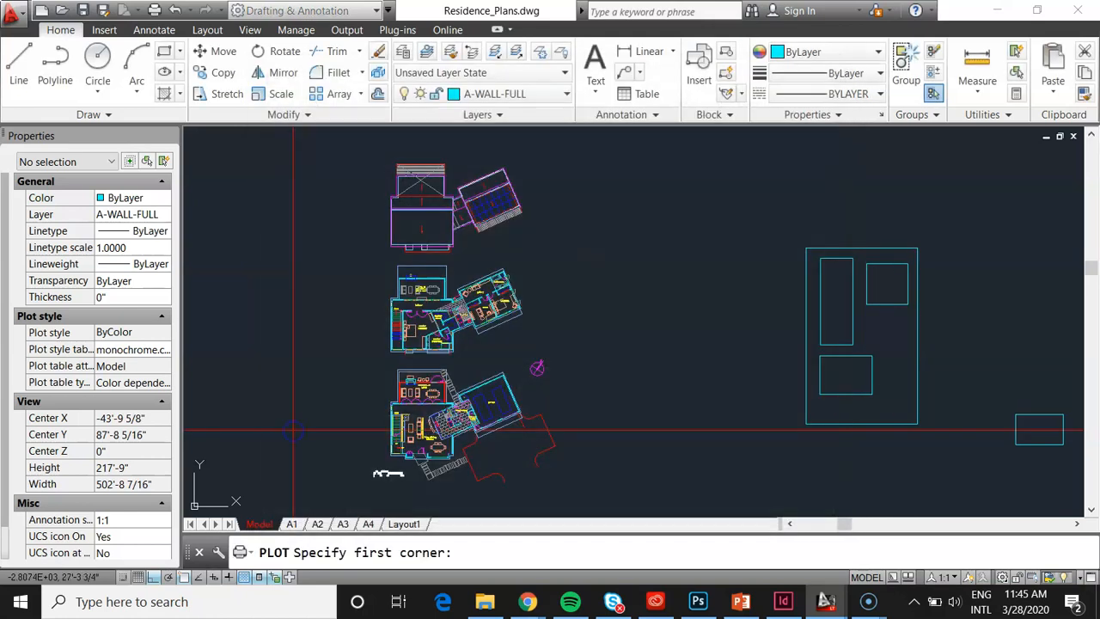
{"action": "left_click", "coordinate": [364, 154]}
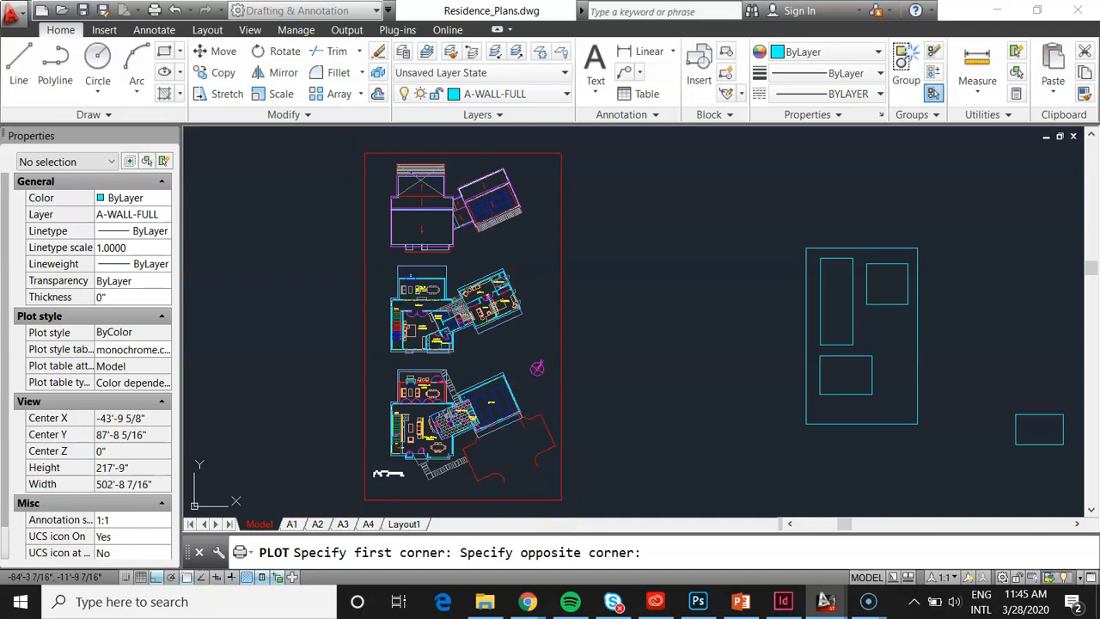
{"action": "left_click", "coordinate": [562, 499]}
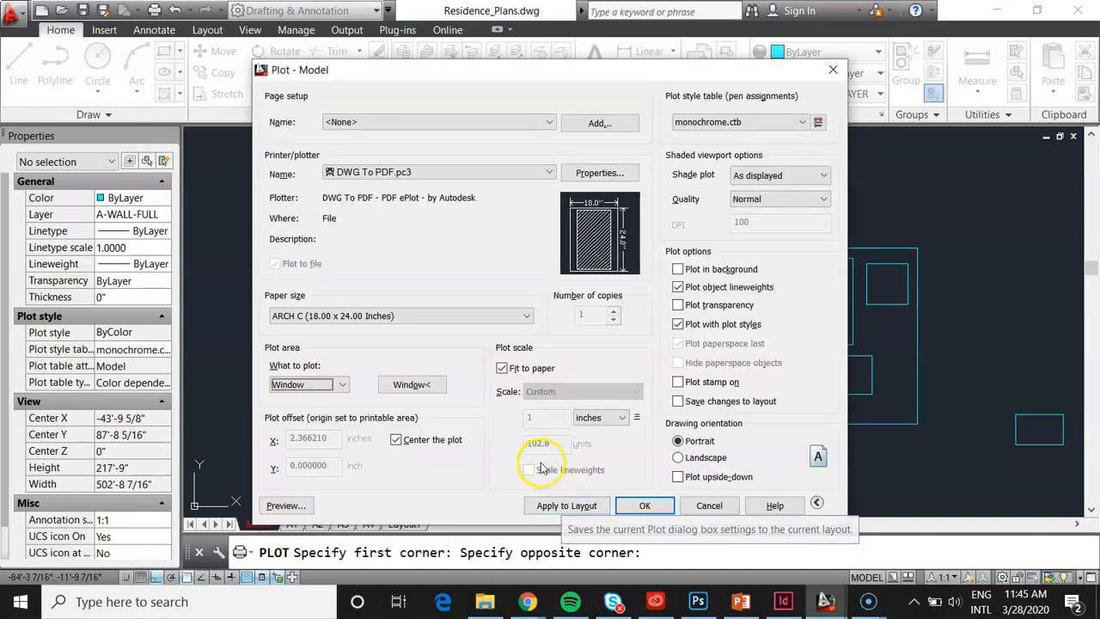
Preview the plot and examine the ground floor plan's linework and room labels up close.
{"action": "left_click", "coordinate": [290, 506]}
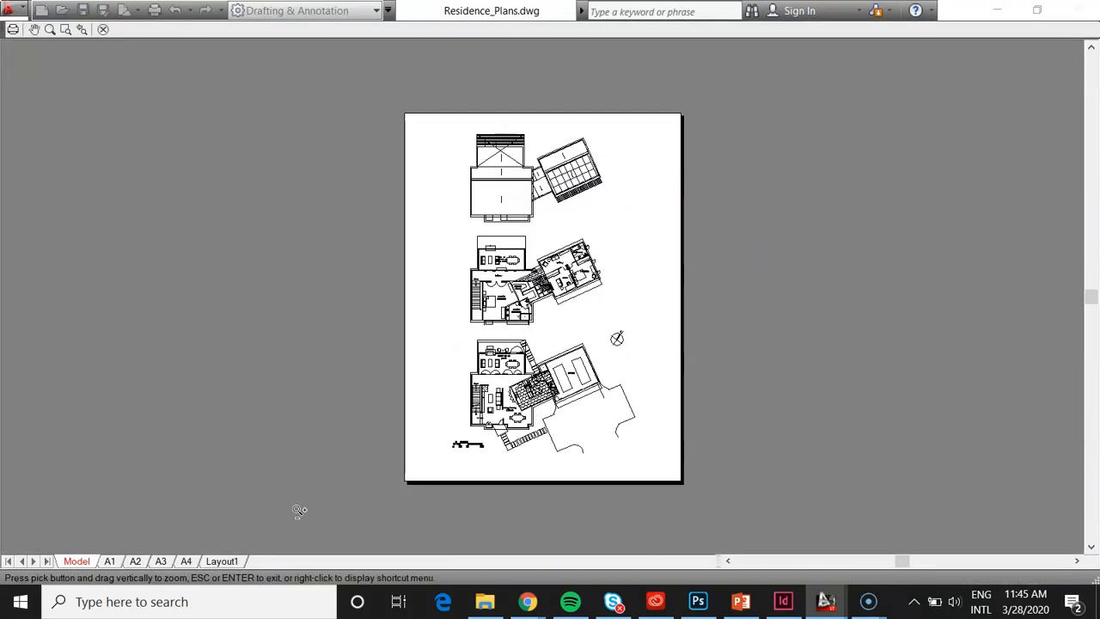
{"action": "scroll", "coordinate": [496, 428], "scroll_direction": "up", "scroll_amount": 5}
{"action": "scroll", "coordinate": [760, 286], "scroll_direction": "up", "scroll_amount": 2}
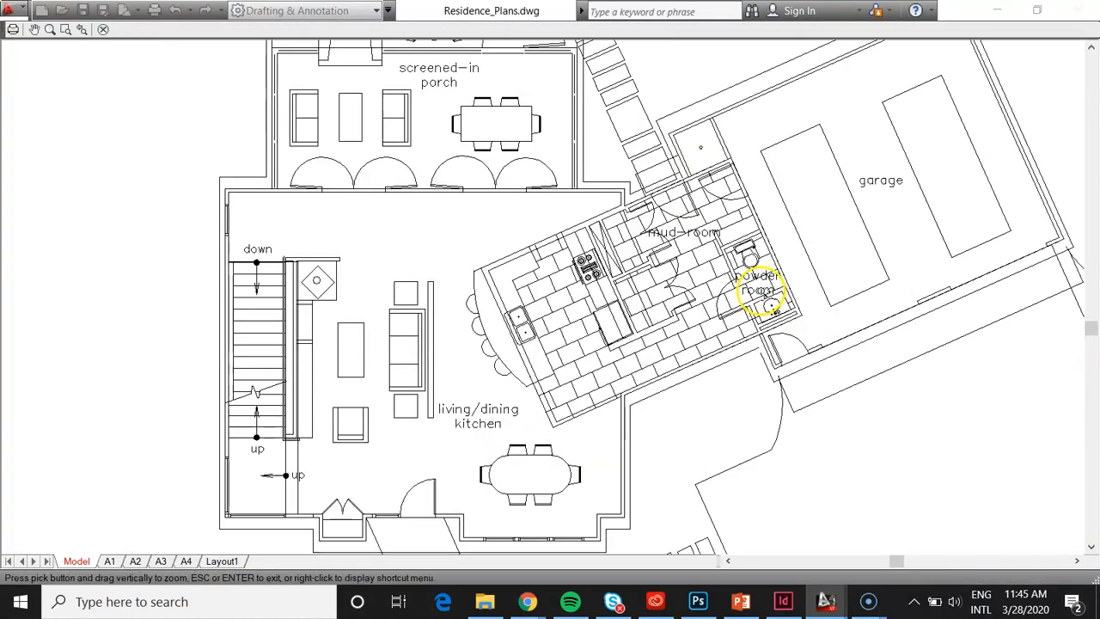
Examine the remaining floor plans and the roof plan in the plot preview, exit the preview and cancel the plot.
{"action": "scroll", "coordinate": [510, 375], "scroll_direction": "down", "scroll_amount": 6}
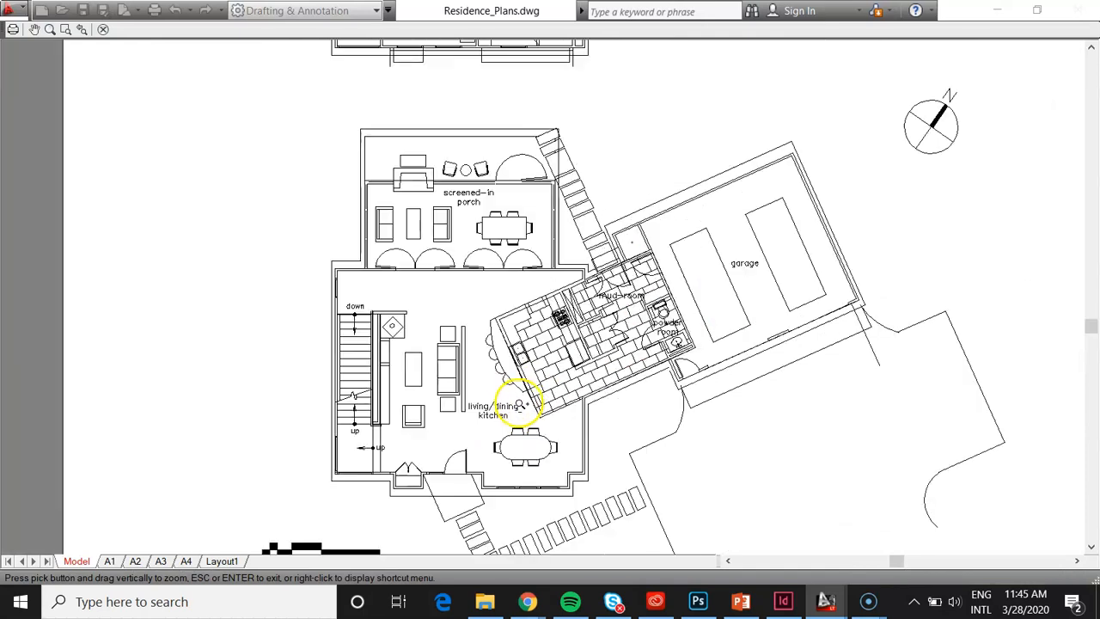
{"action": "scroll", "coordinate": [544, 203], "scroll_direction": "up", "scroll_amount": 3}
{"action": "scroll", "coordinate": [544, 204], "scroll_direction": "up", "scroll_amount": 4}
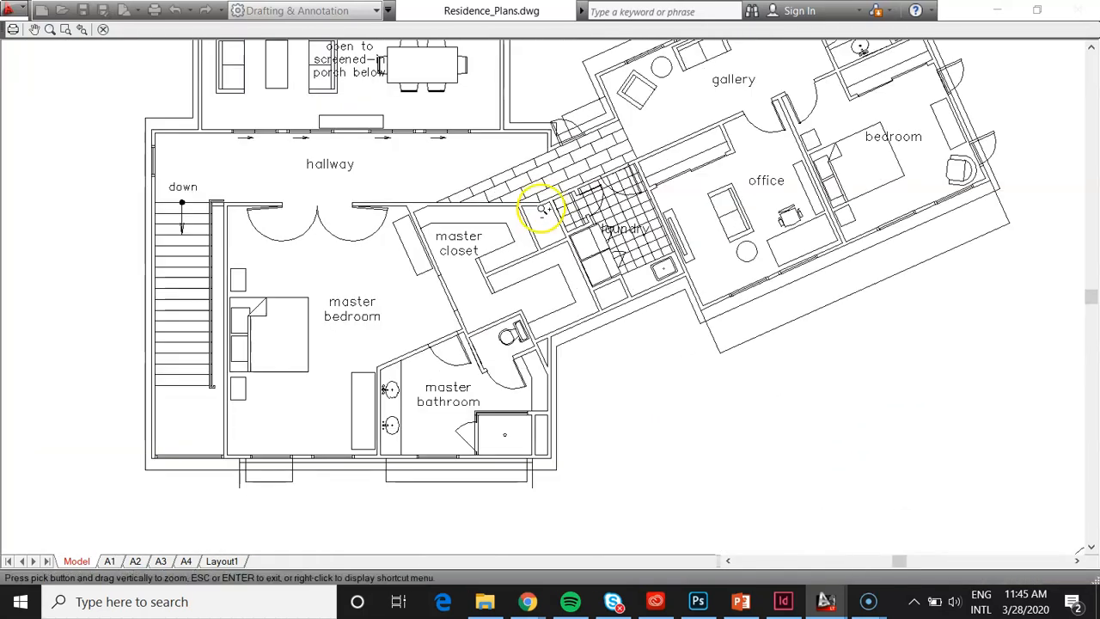
{"action": "scroll", "coordinate": [515, 361], "scroll_direction": "down", "scroll_amount": 6}
{"action": "scroll", "coordinate": [501, 152], "scroll_direction": "up", "scroll_amount": 4}
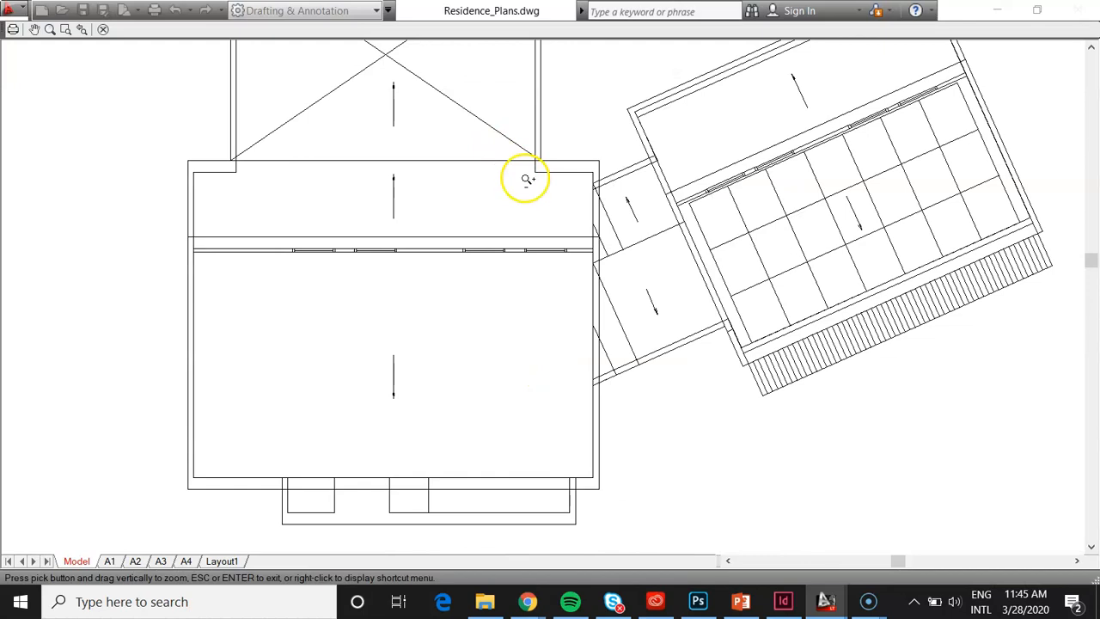
{"action": "scroll", "coordinate": [562, 206], "scroll_direction": "down", "scroll_amount": 6}
{"action": "scroll", "coordinate": [572, 245], "scroll_direction": "up", "scroll_amount": 3}
{"action": "right_click", "coordinate": [591, 256]}
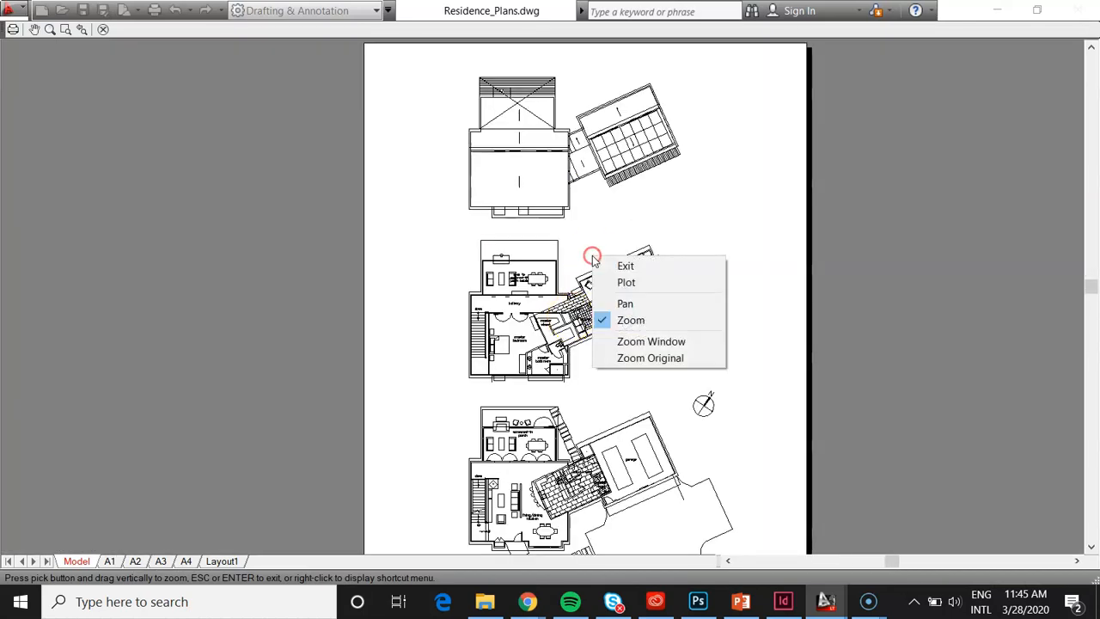
{"action": "left_click", "coordinate": [623, 267]}
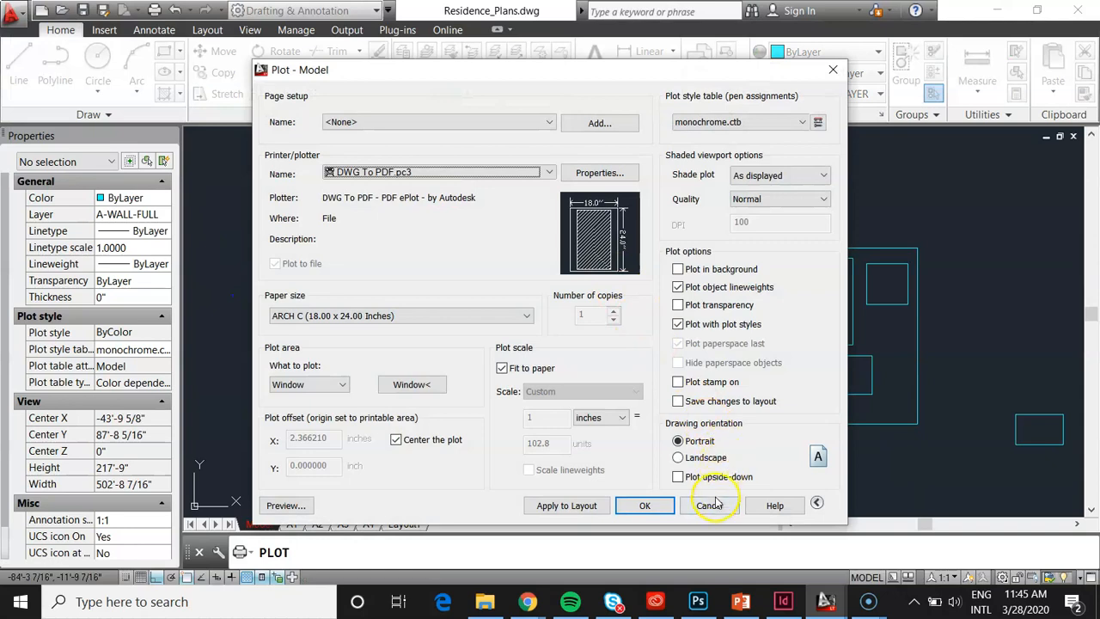
{"action": "left_click", "coordinate": [710, 505]}
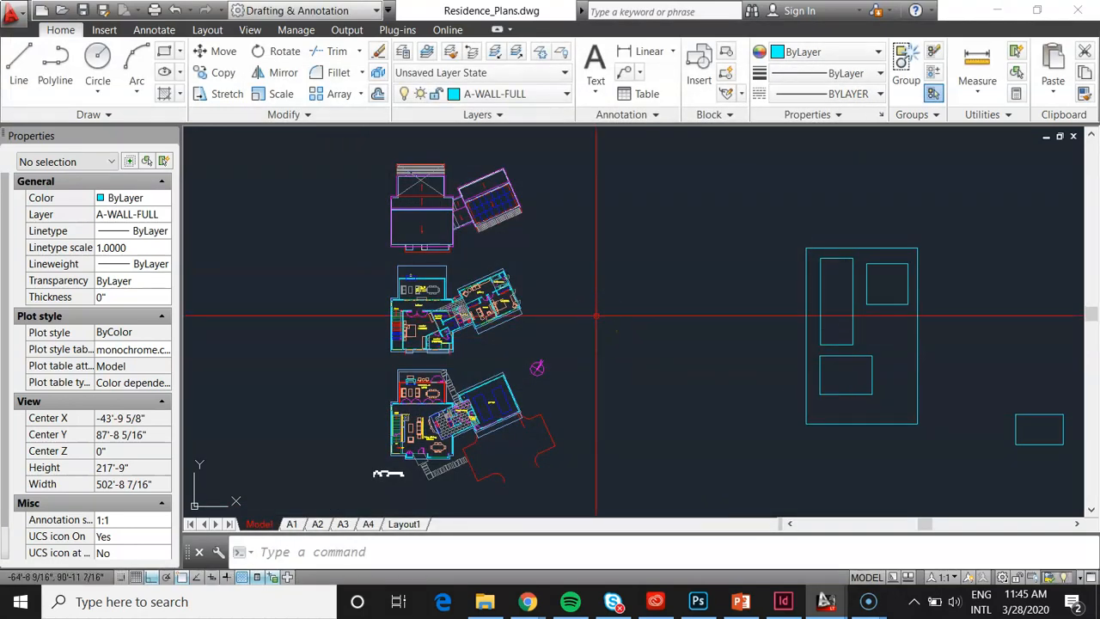
Switch to PowerPoint and add an "LTSCALE" bullet below "Add Graphic Scale" on the "In ACAD" slide.
{"action": "left_click", "coordinate": [741, 602]}
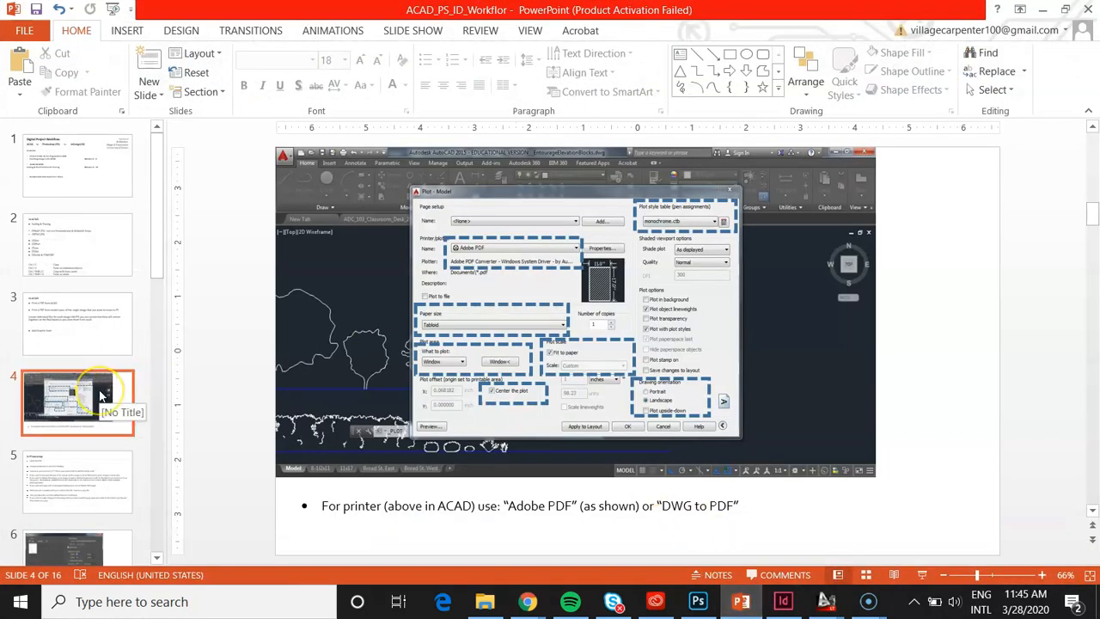
{"action": "left_click", "coordinate": [97, 331]}
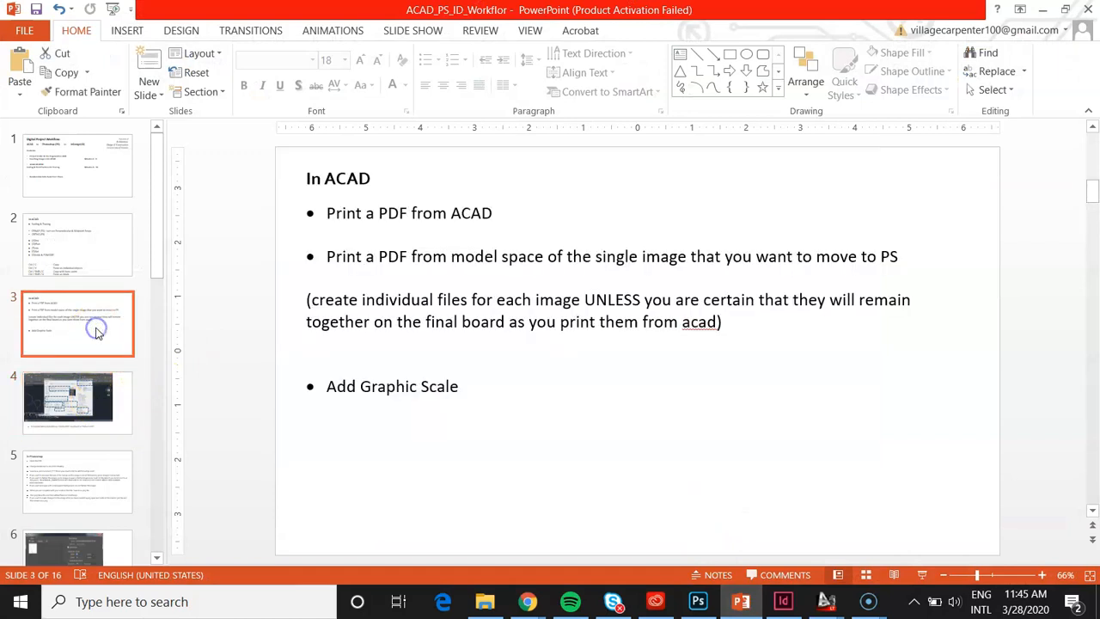
{"action": "left_click", "coordinate": [461, 388]}
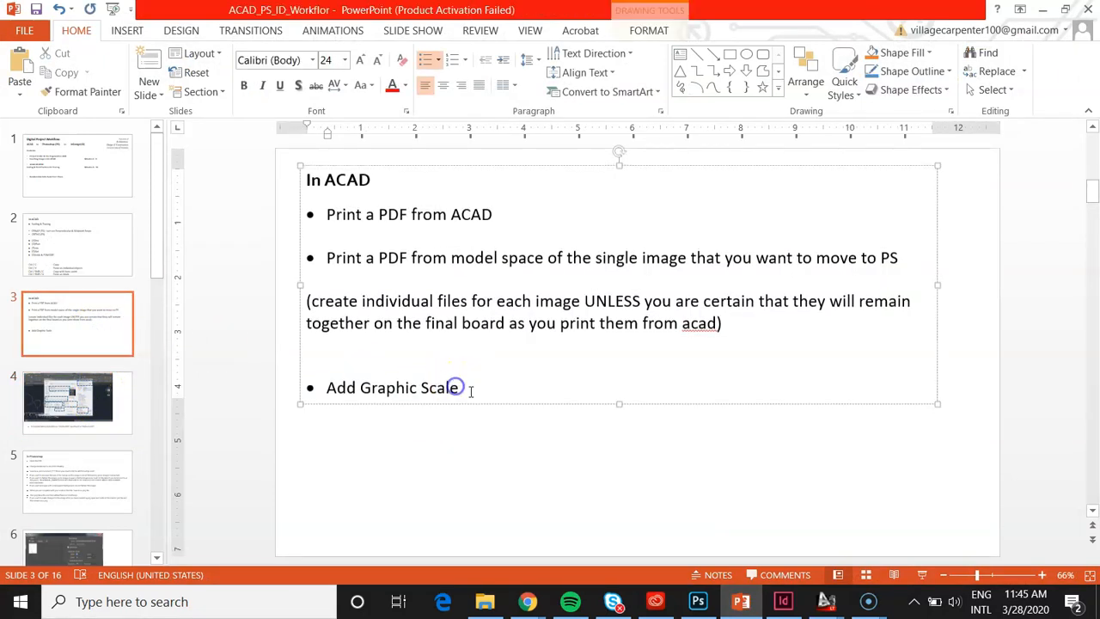
{"action": "key", "text": "Return"}
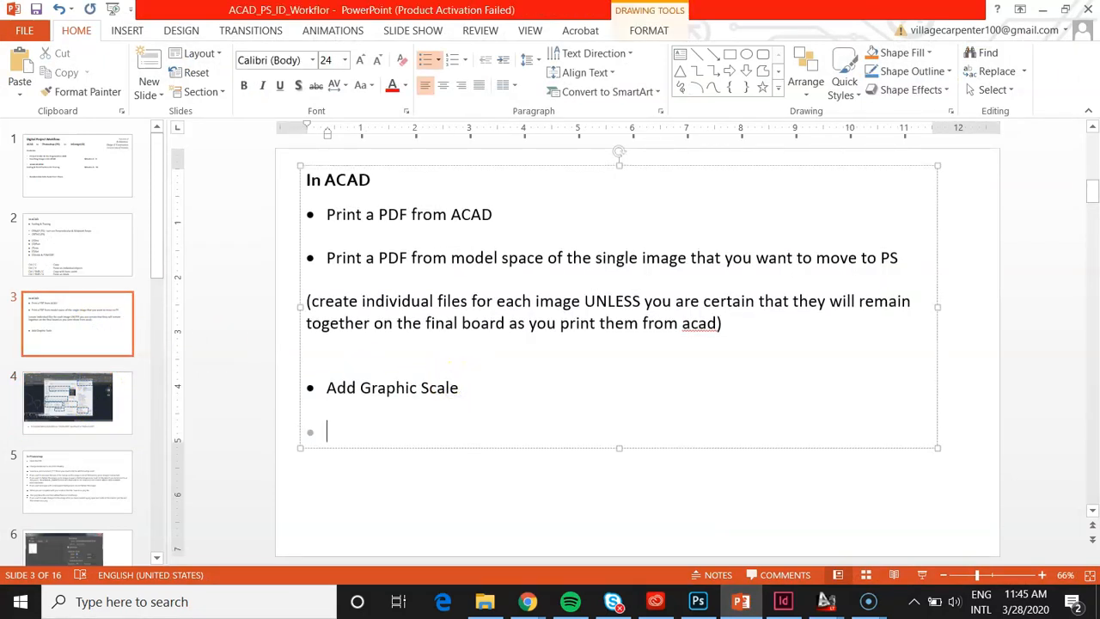
{"action": "type", "text": "LTSCALE"}
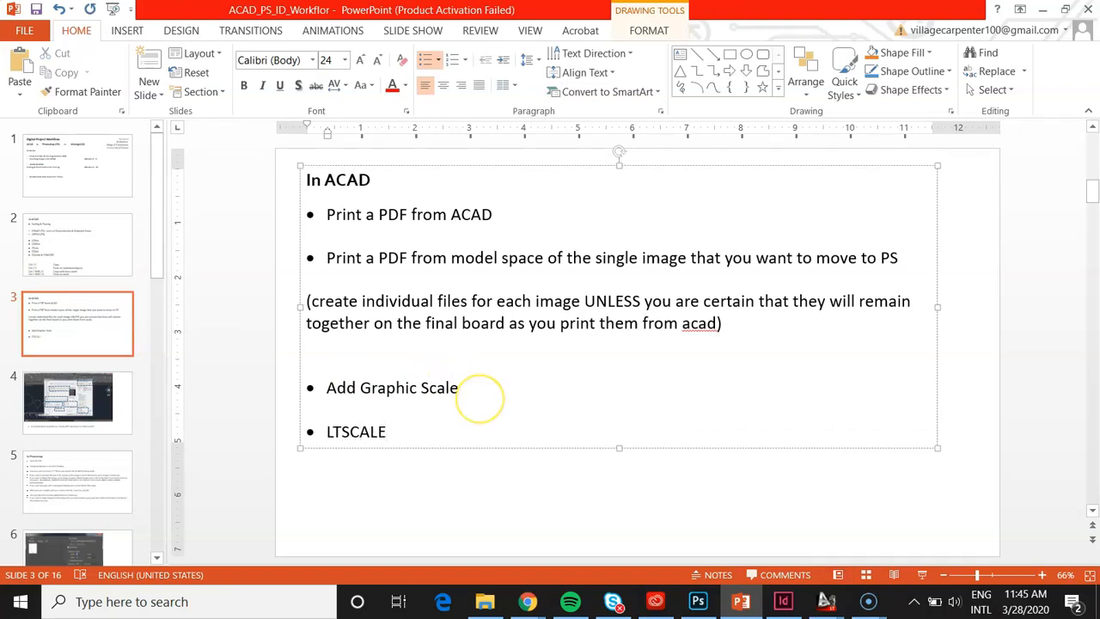
Add the unbulleted line "Paperspace= 1" under the LTSCALE bullet and start another line below it.
{"action": "key", "text": "Return"}
{"action": "key", "text": "BackSpace"}
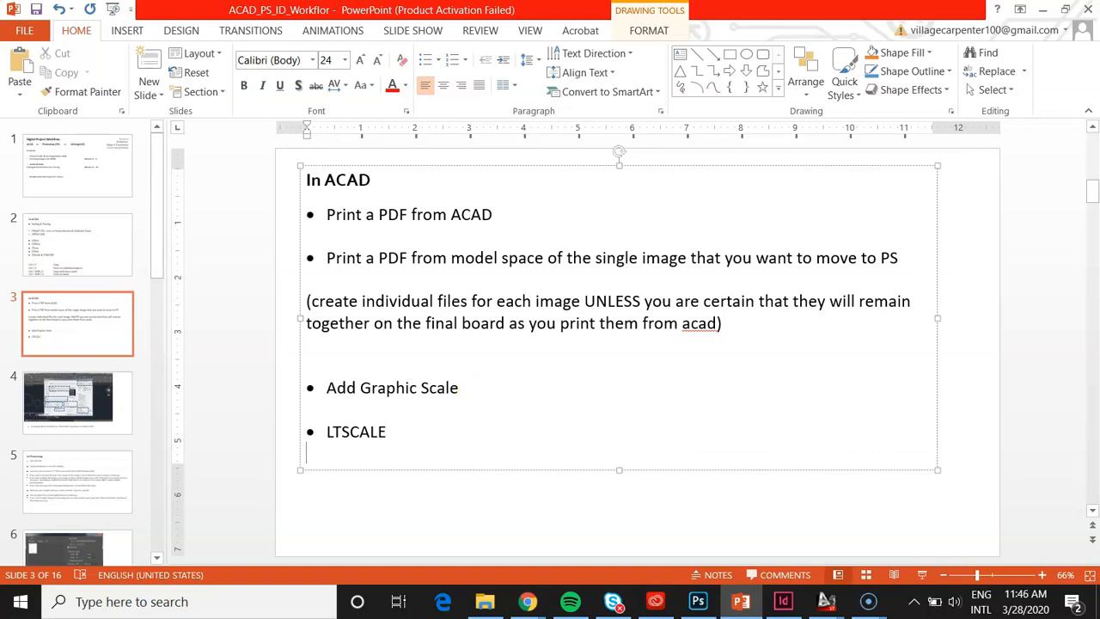
{"action": "type", "text": "Paperspace= 1"}
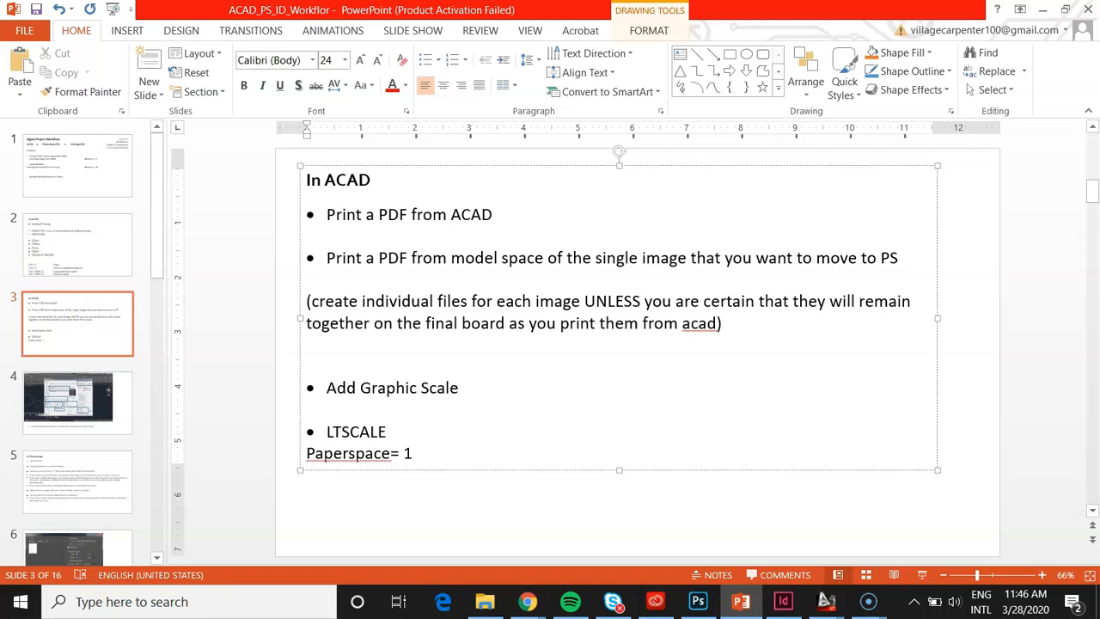
{"action": "key", "text": "Return"}
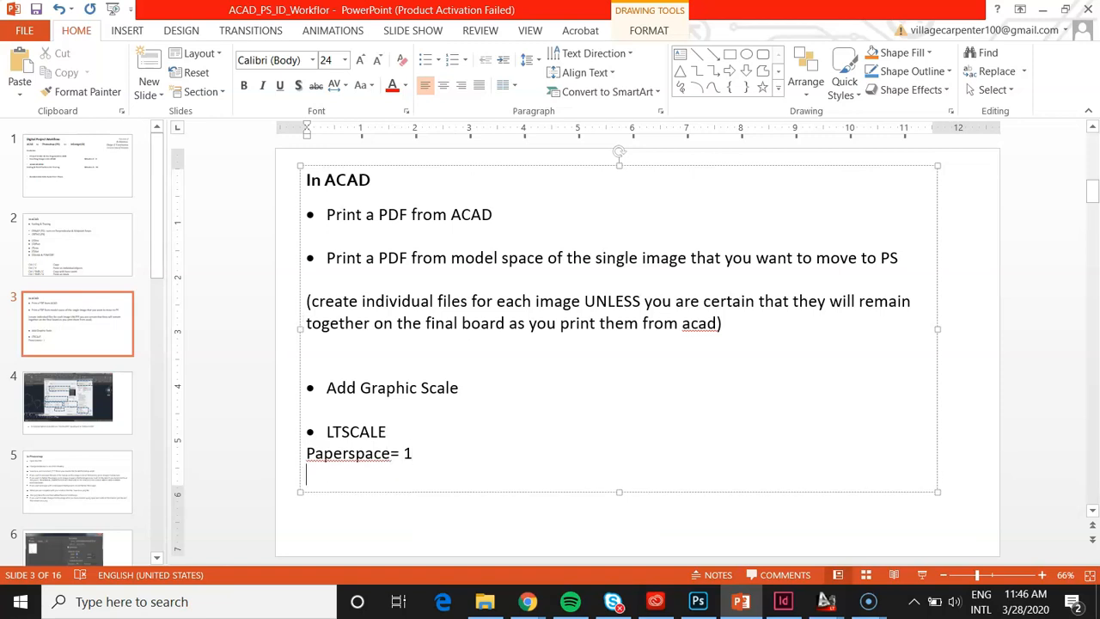
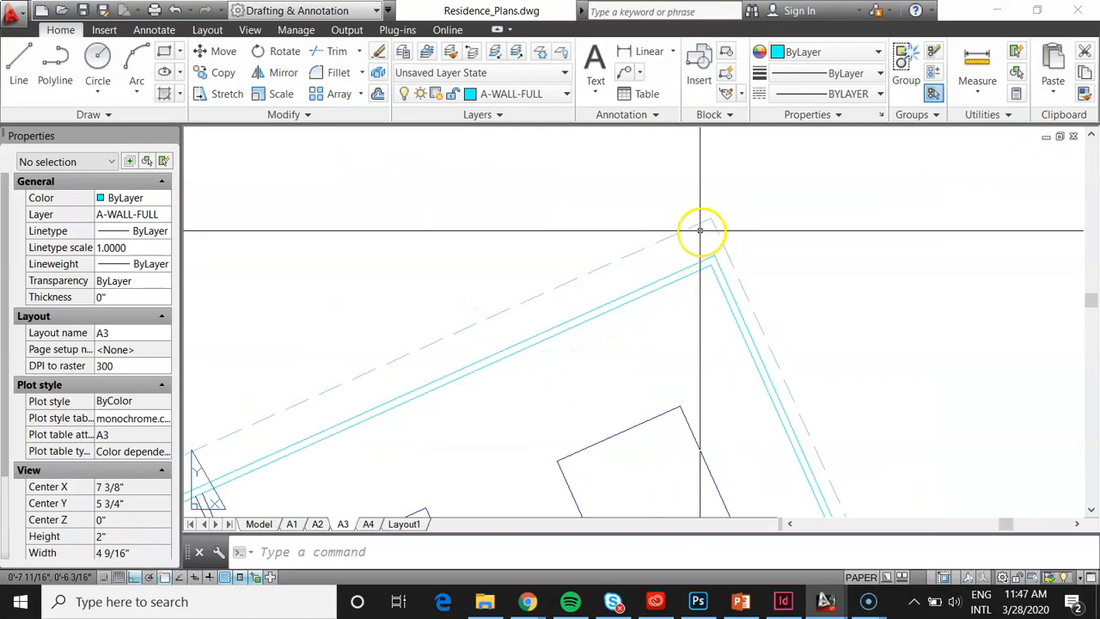
Select the floor plan viewport on the A3 layout and check its standard scale.
{"action": "scroll", "coordinate": [791, 286], "scroll_direction": "down", "scroll_amount": 5}
{"action": "scroll", "coordinate": [791, 286], "scroll_direction": "down", "scroll_amount": 3}
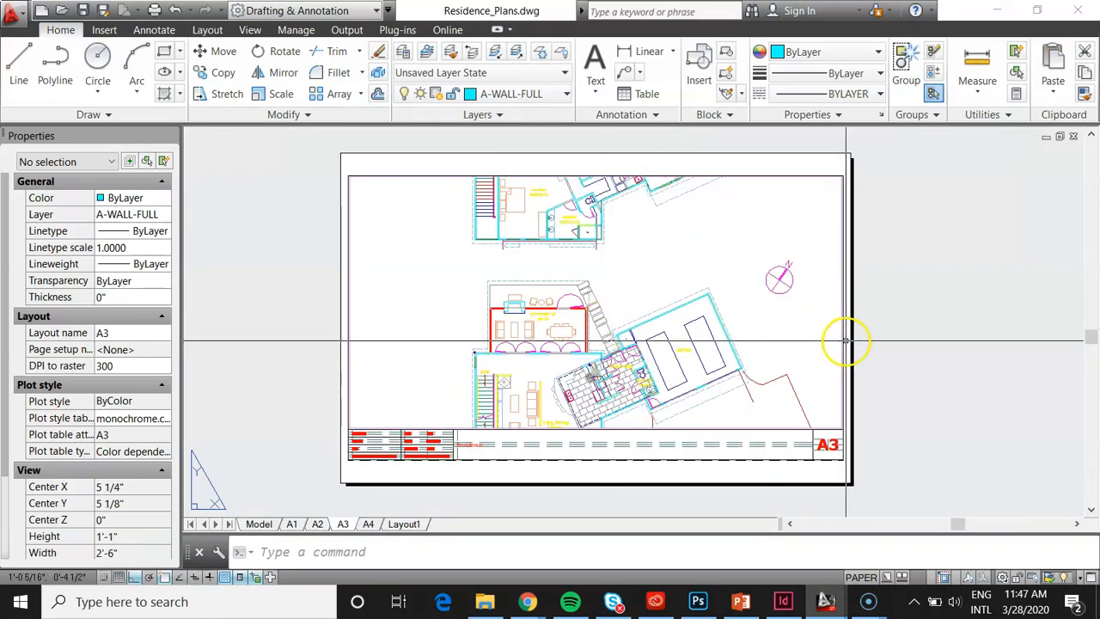
{"action": "left_click", "coordinate": [846, 340]}
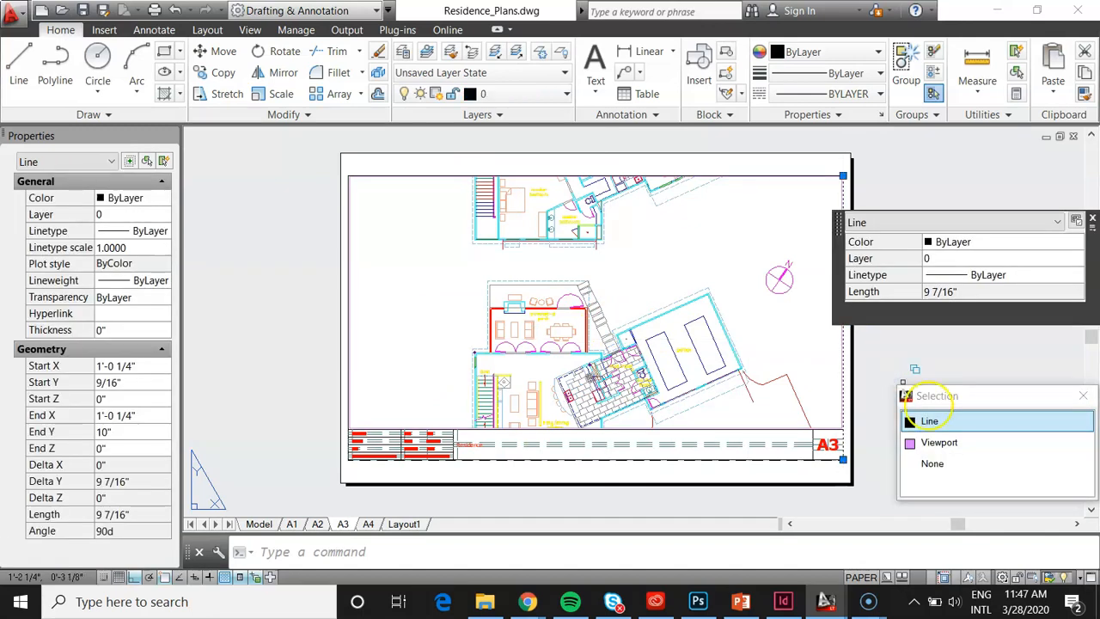
{"action": "left_click", "coordinate": [958, 444]}
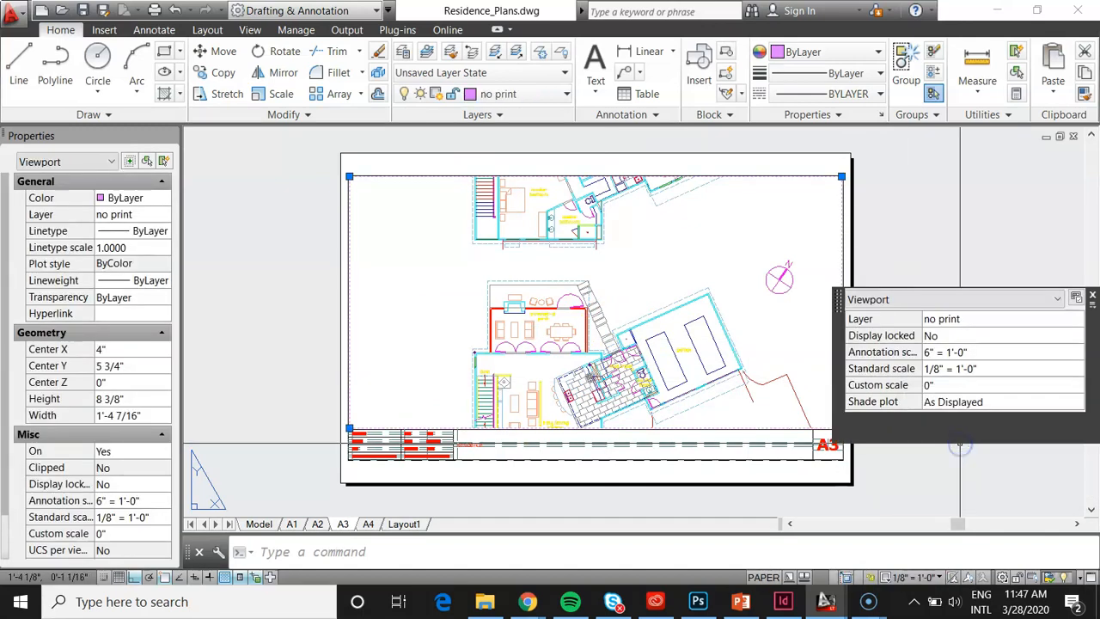
{"action": "left_click", "coordinate": [962, 370]}
Return to model space and inspect the linetype of the roof-above line outside the master bathroom.
{"action": "left_click", "coordinate": [260, 529]}
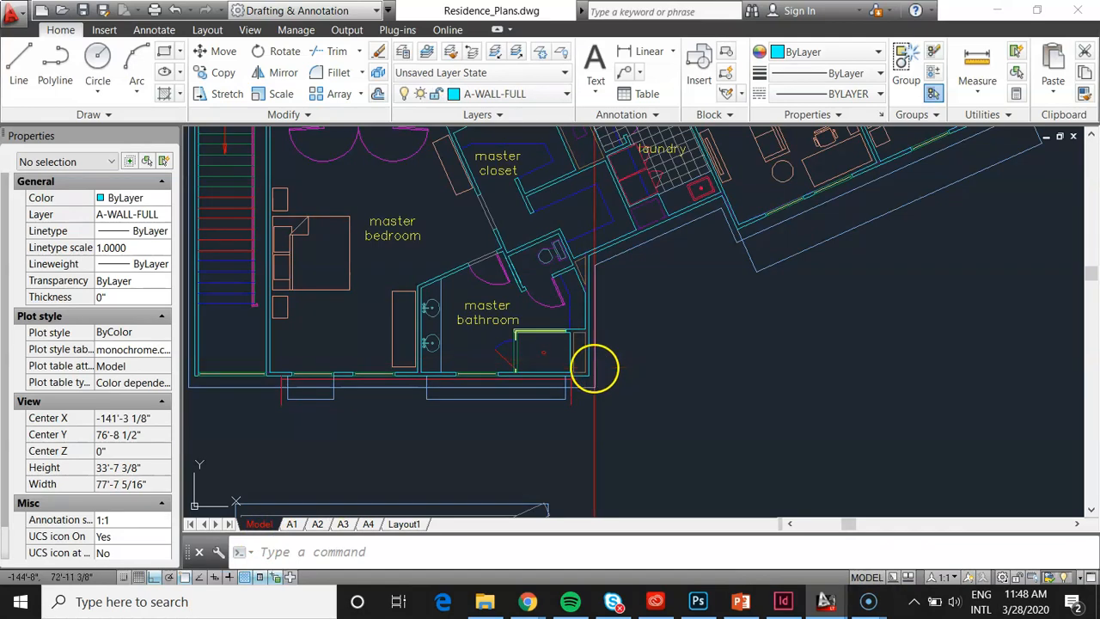
{"action": "scroll", "coordinate": [601, 378], "scroll_direction": "up", "scroll_amount": 4}
{"action": "left_click", "coordinate": [614, 393]}
{"action": "left_click", "coordinate": [554, 343]}
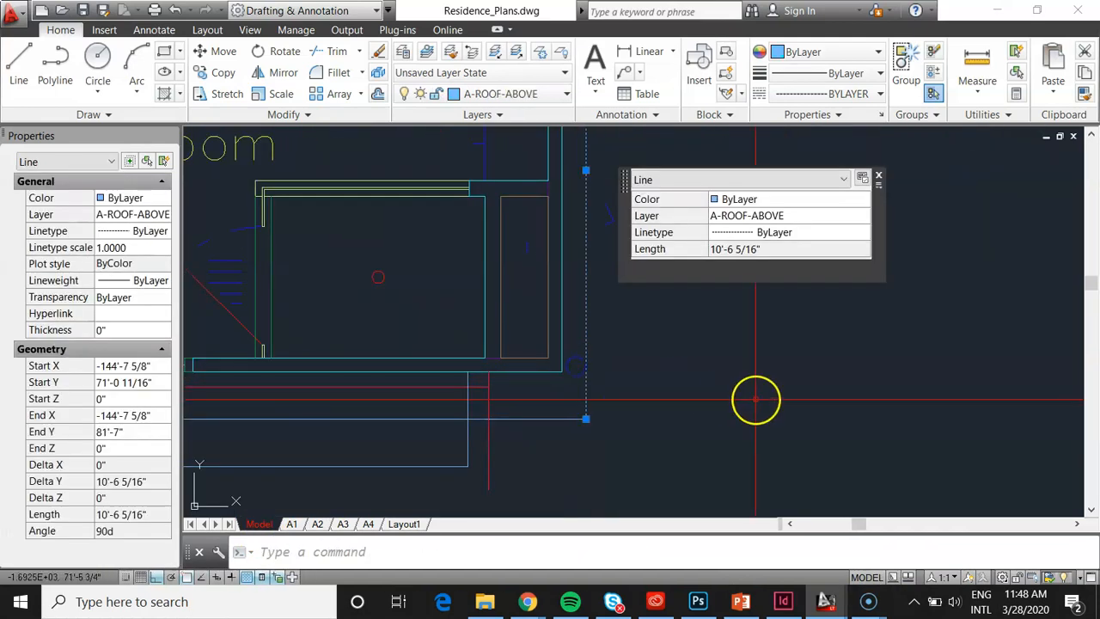
{"action": "scroll", "coordinate": [794, 411], "scroll_direction": "down", "scroll_amount": 3}
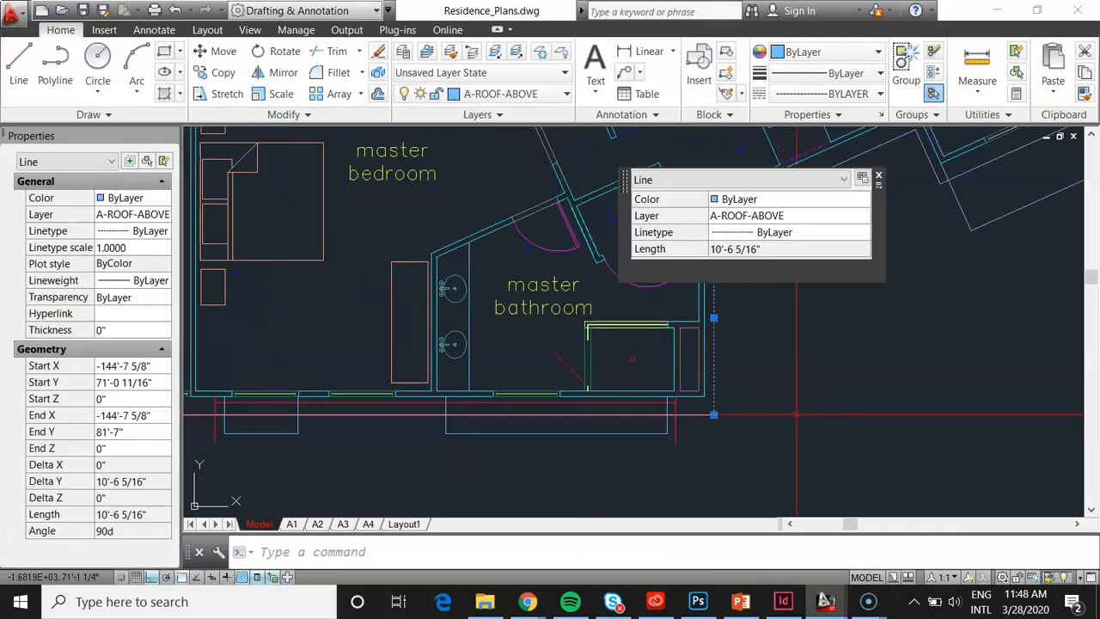
{"action": "key", "text": "Escape"}
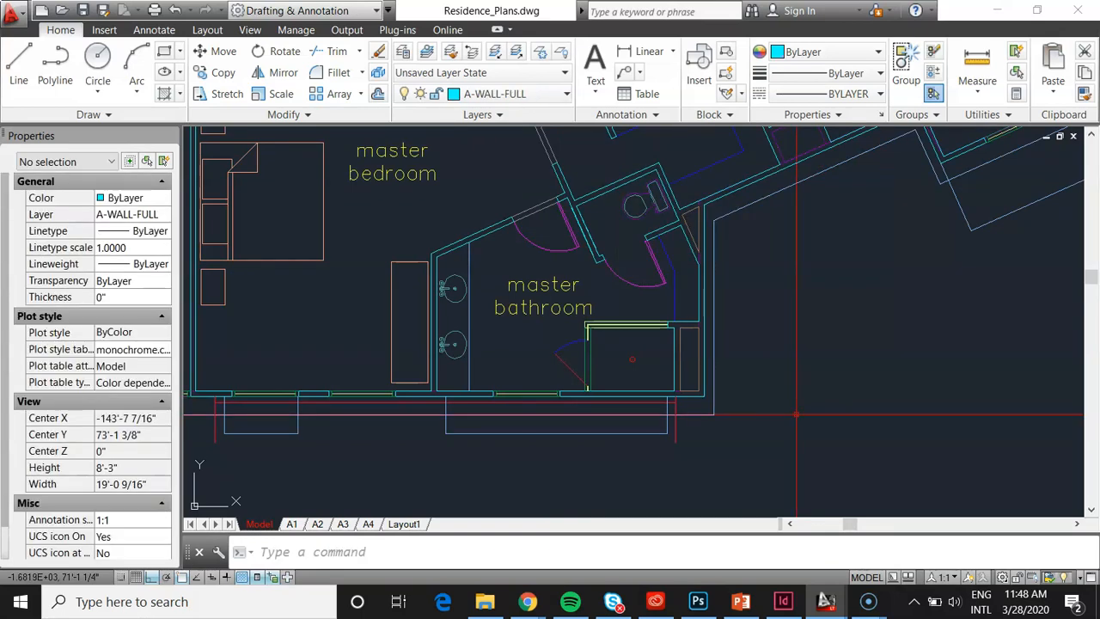
Set the drawing's global linetype scale (LTSCALE) to 48.
{"action": "type", "text": "linetype s"}
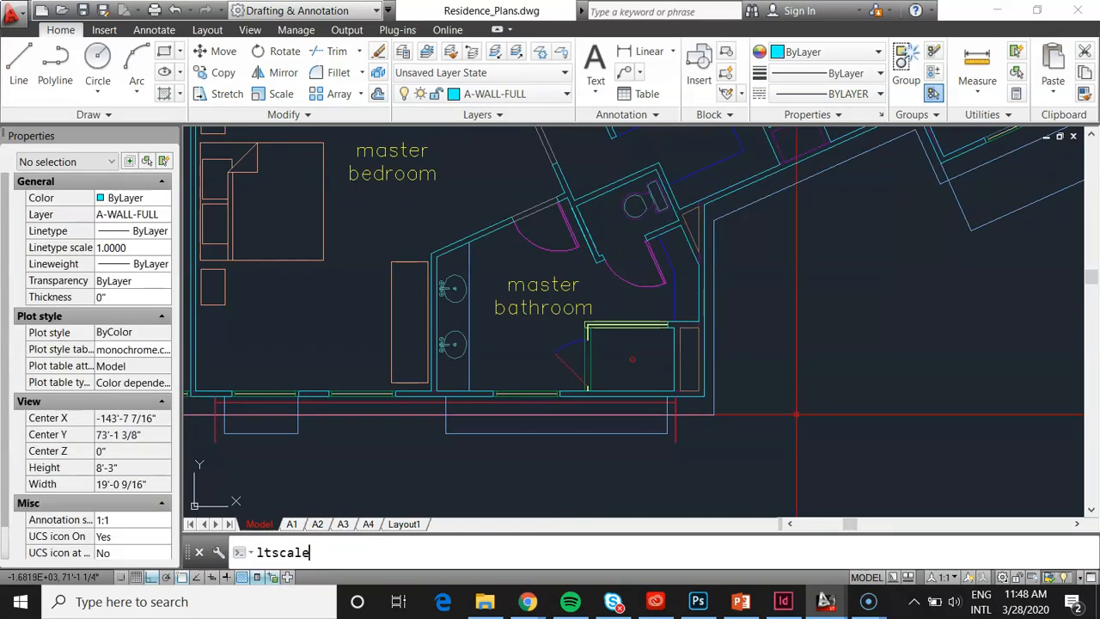
{"action": "type", "text": "cale"}
{"action": "key", "text": "Return"}
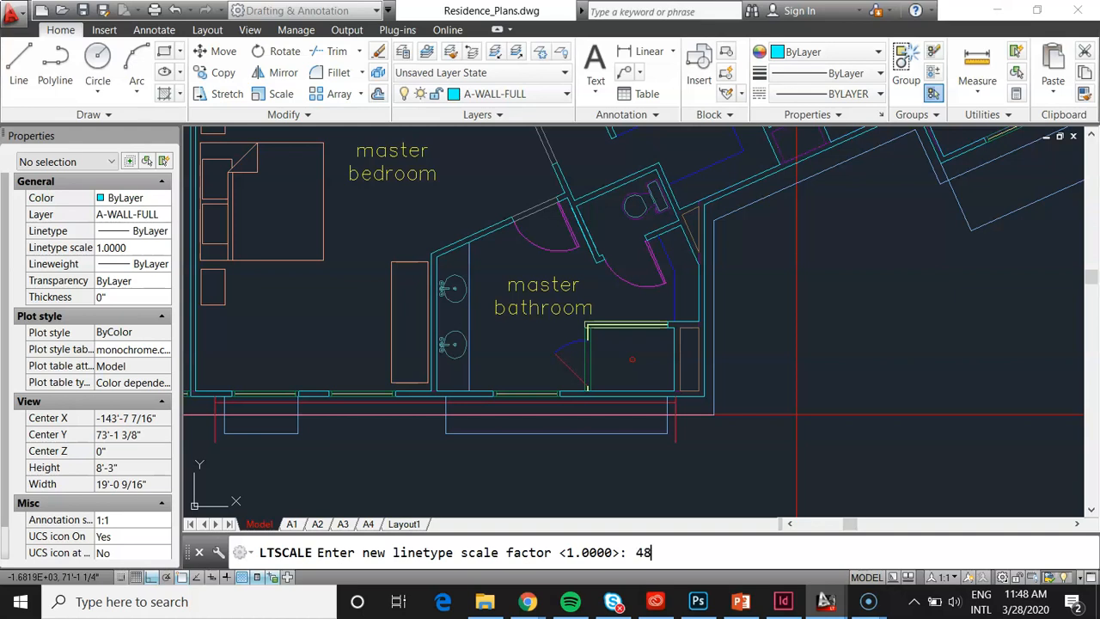
{"action": "key", "text": "Return"}
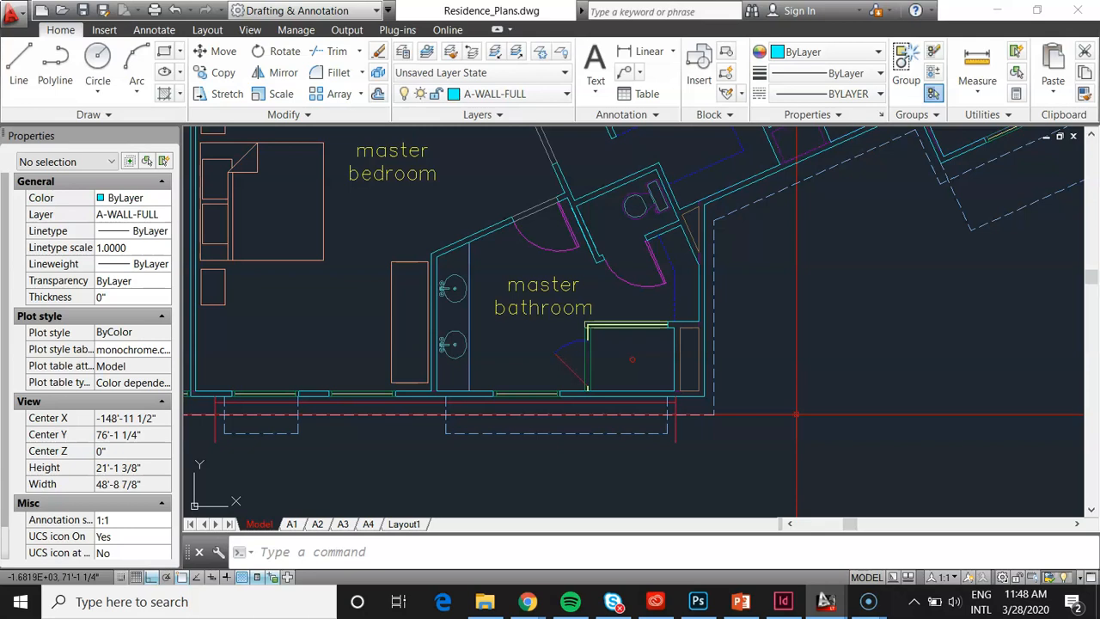
Change the global linetype scale factor to 96 with LTSCALE.
{"action": "type", "text": "l"}
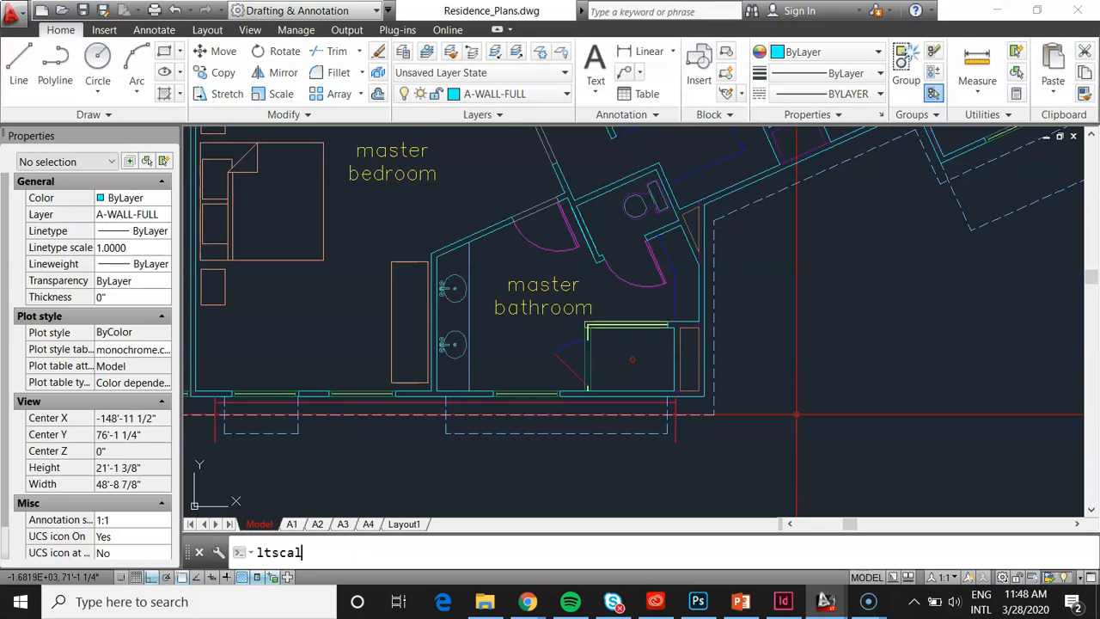
{"action": "type", "text": "inetype scale"}
{"action": "key", "text": "Return"}
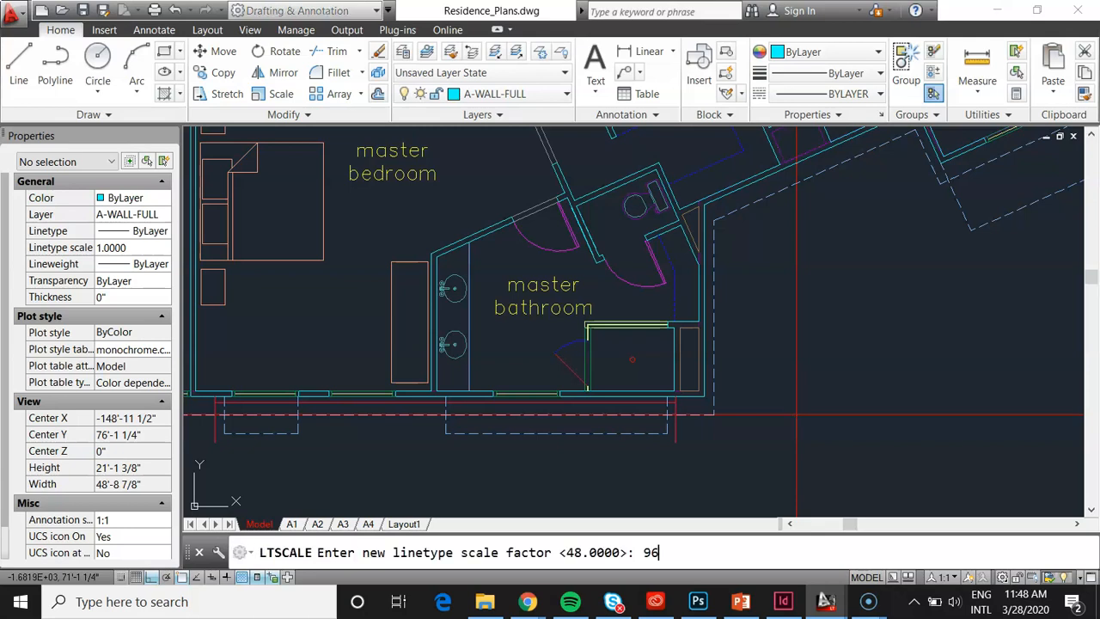
{"action": "key", "text": "Return"}
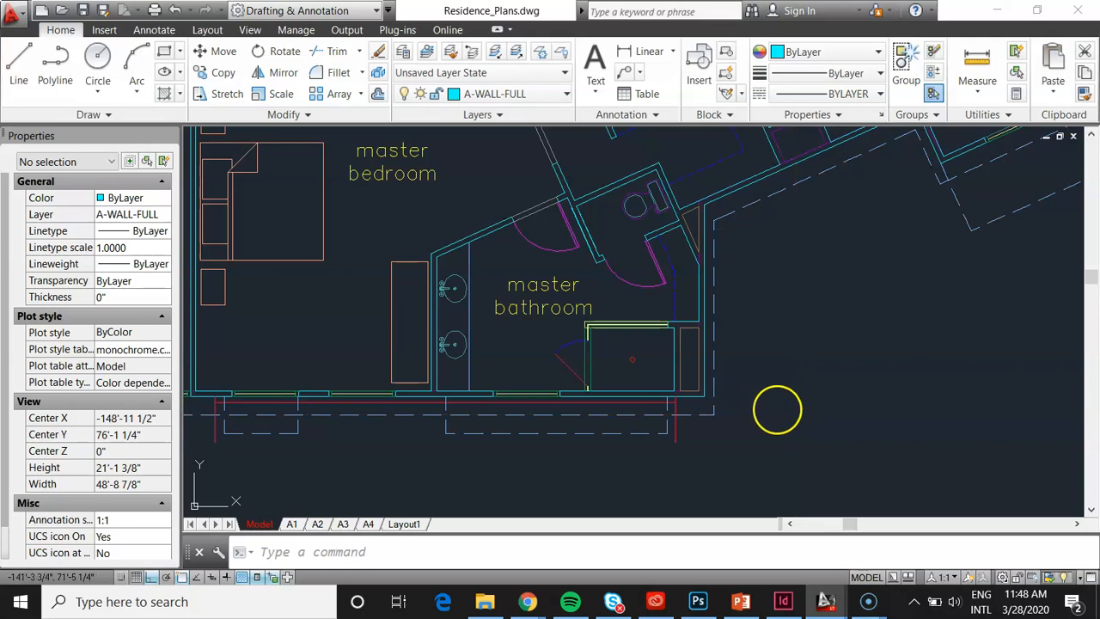
Try a coarser dash pattern on the roof-above lines by setting LTSCALE to 200.
{"action": "scroll", "coordinate": [697, 407], "scroll_direction": "down", "scroll_amount": 2}
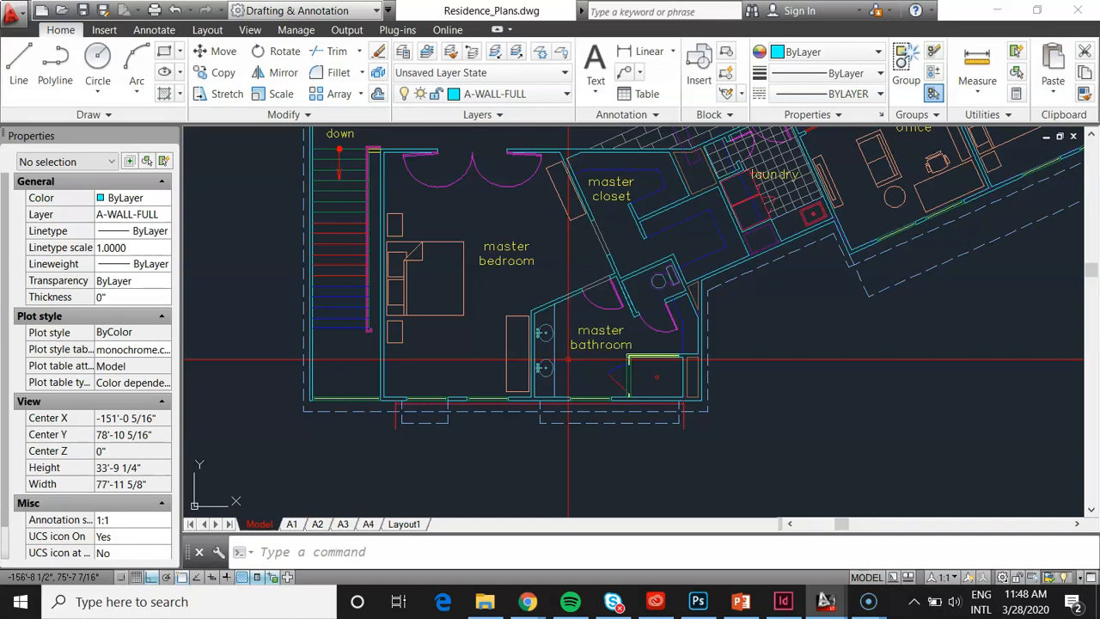
{"action": "left_click", "coordinate": [372, 412]}
{"action": "key", "text": "Escape"}
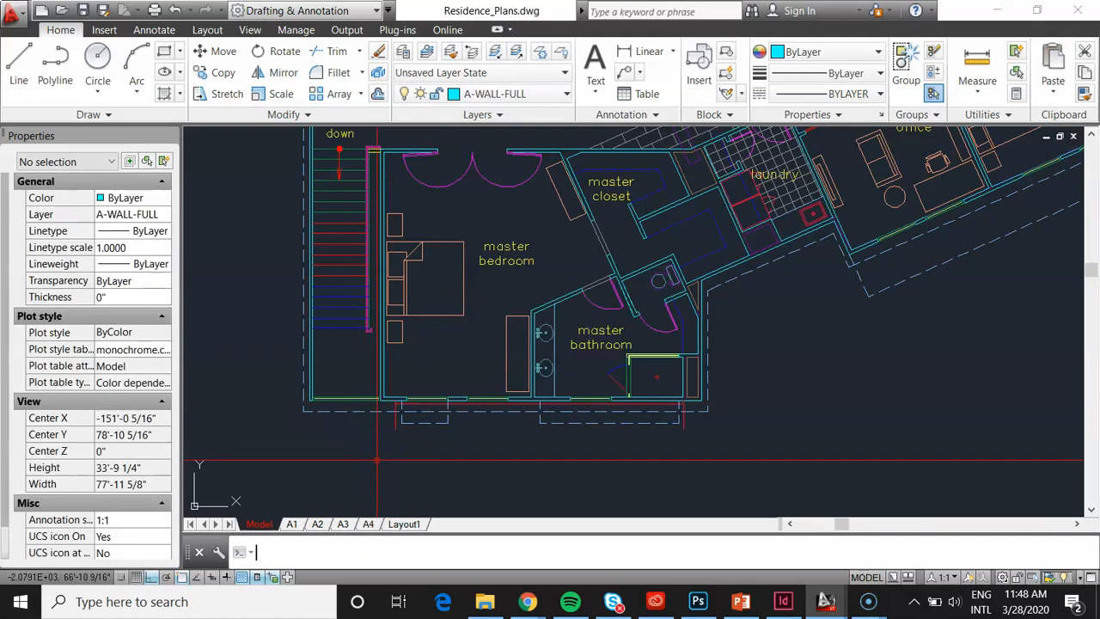
{"action": "type", "text": "1tscale"}
{"action": "key", "text": "Return"}
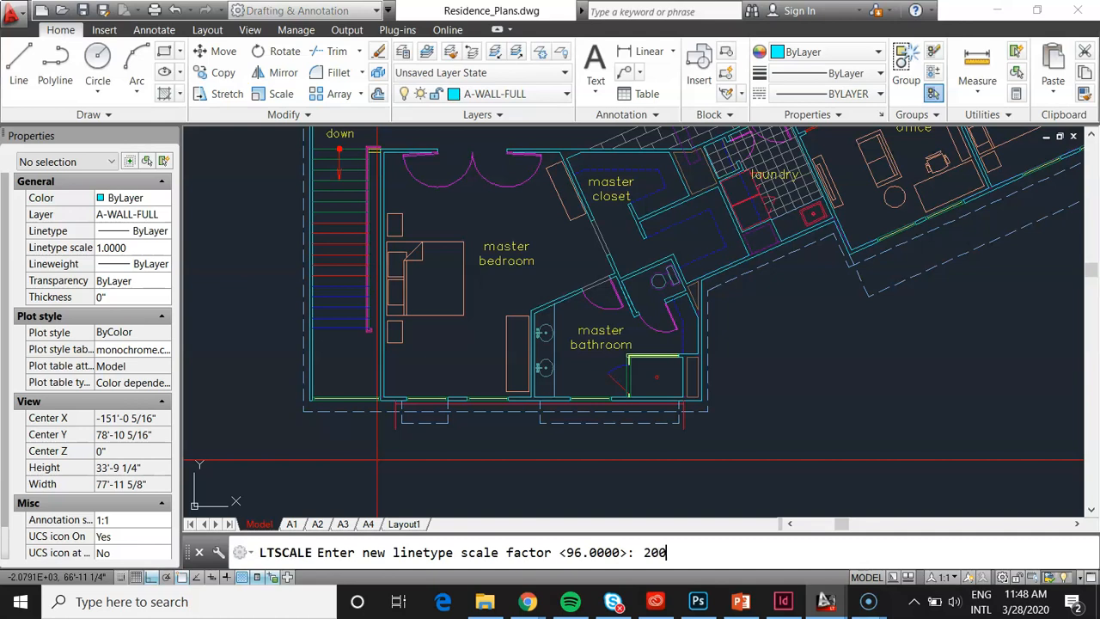
{"action": "key", "text": "Return"}
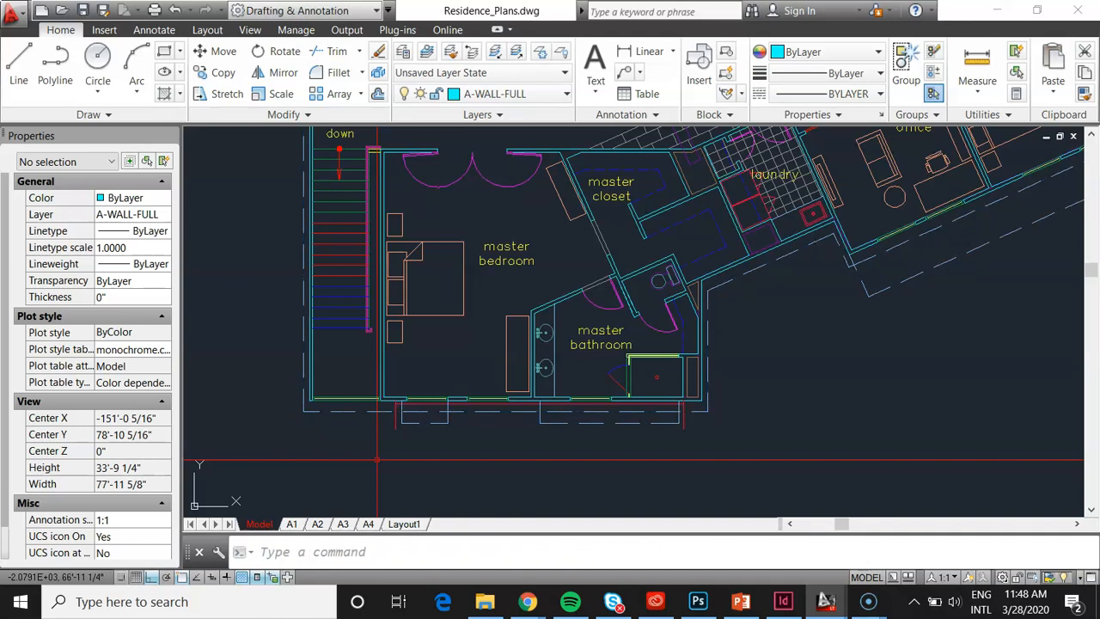
Set LTSCALE to 12 and inspect the dashed roof lines along the master bedroom and bathroom wall.
{"action": "key", "text": "Return"}
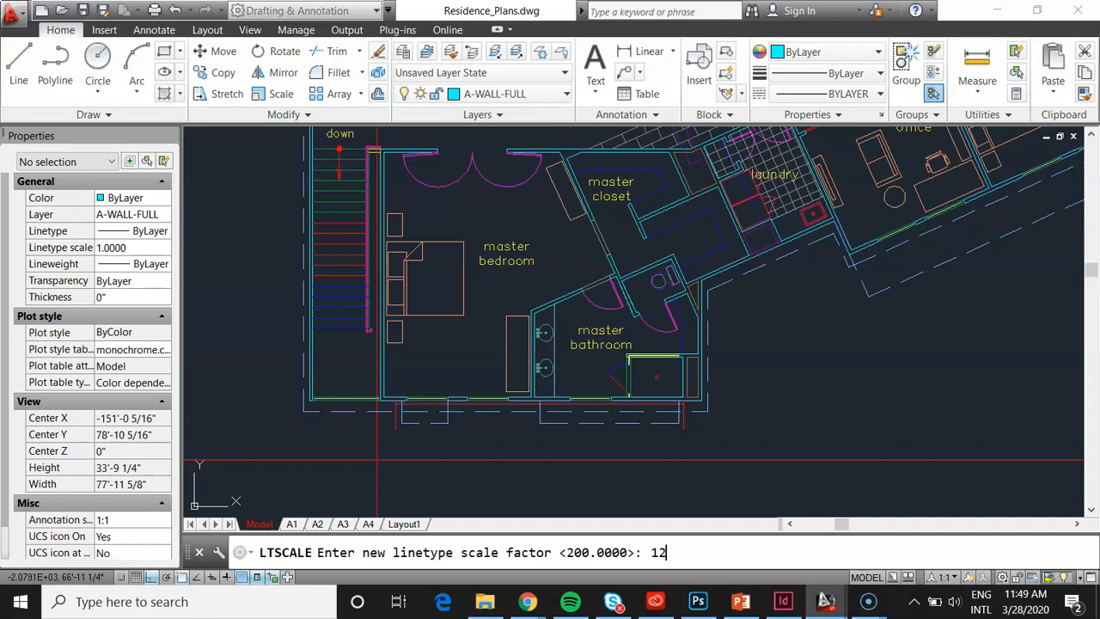
{"action": "key", "text": "Return"}
{"action": "scroll", "coordinate": [504, 462], "scroll_direction": "up", "scroll_amount": 10}
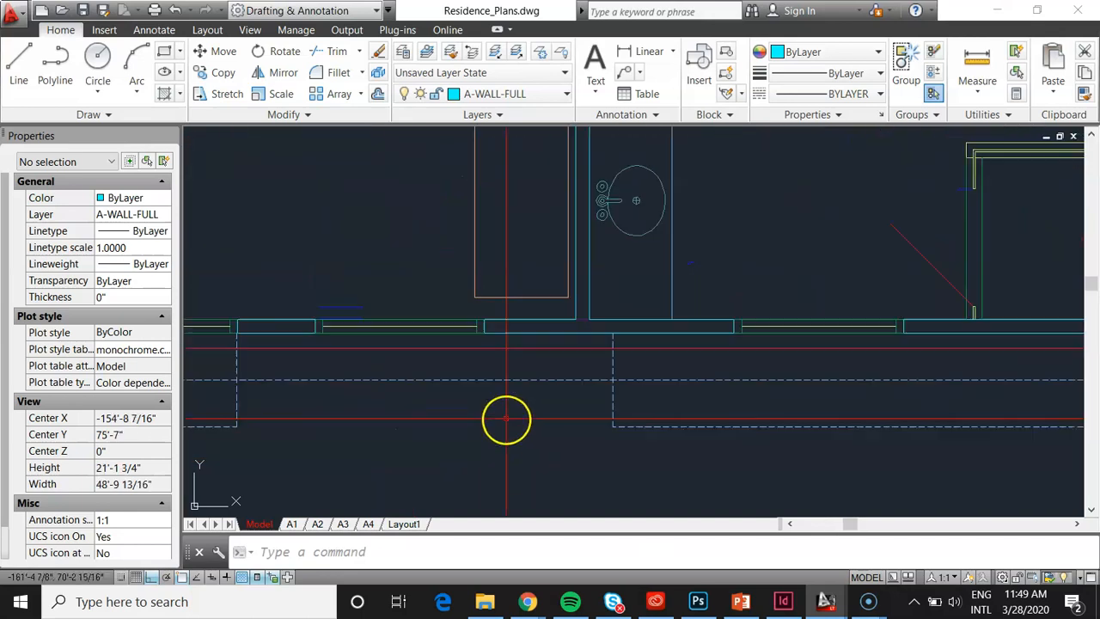
{"action": "scroll", "coordinate": [534, 382], "scroll_direction": "down", "scroll_amount": 12}
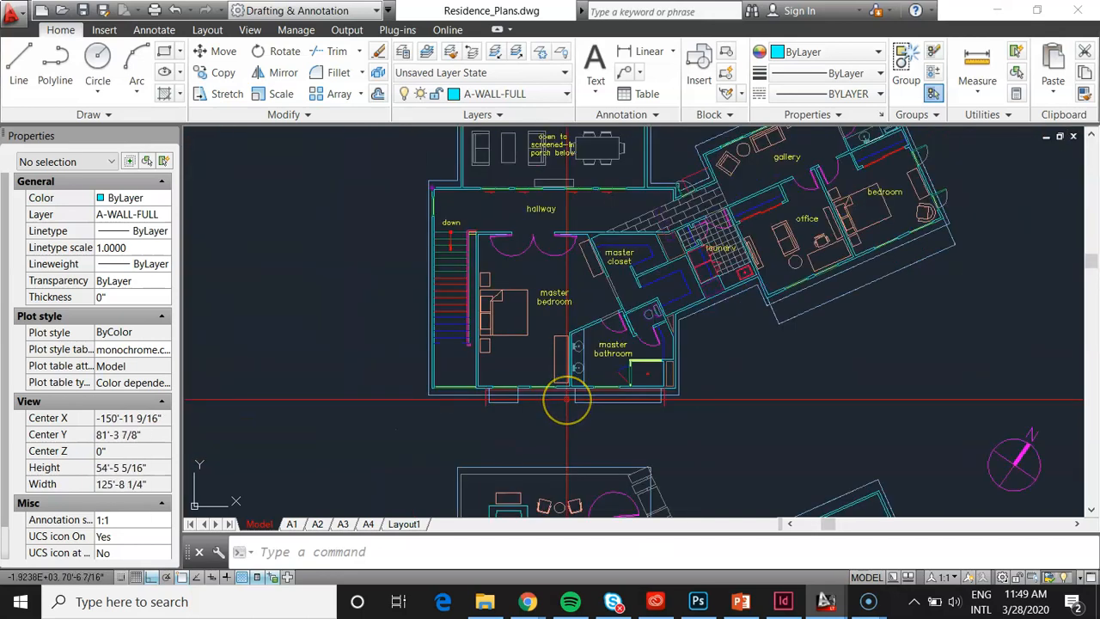
Set the drawing's global linetype scale (LTSCALE) to 96.
{"action": "key", "text": "Return"}
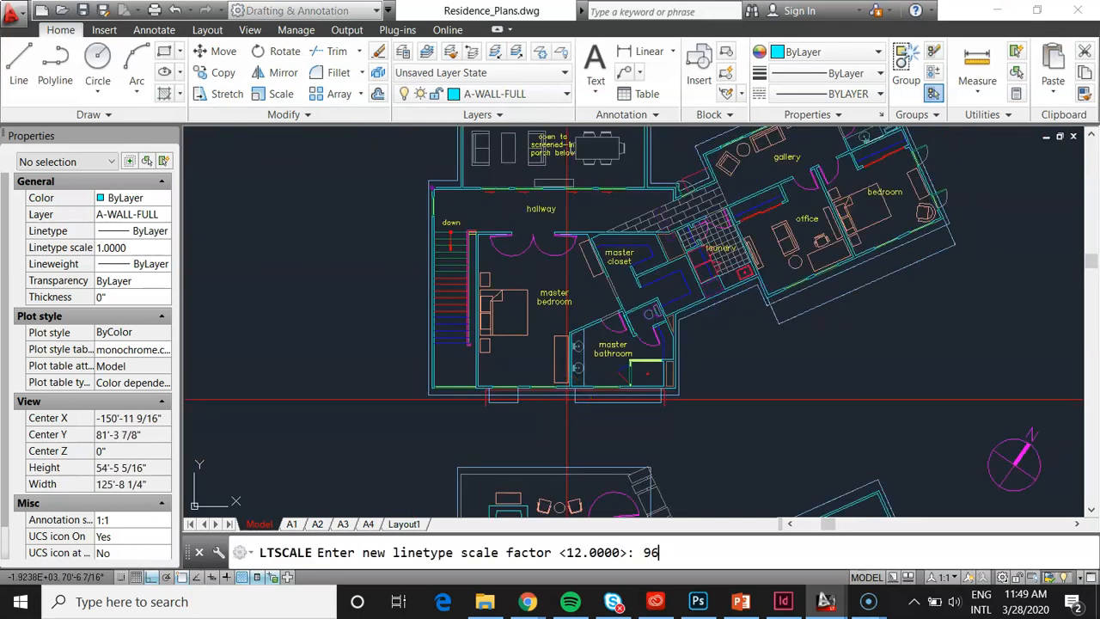
{"action": "key", "text": "Return"}
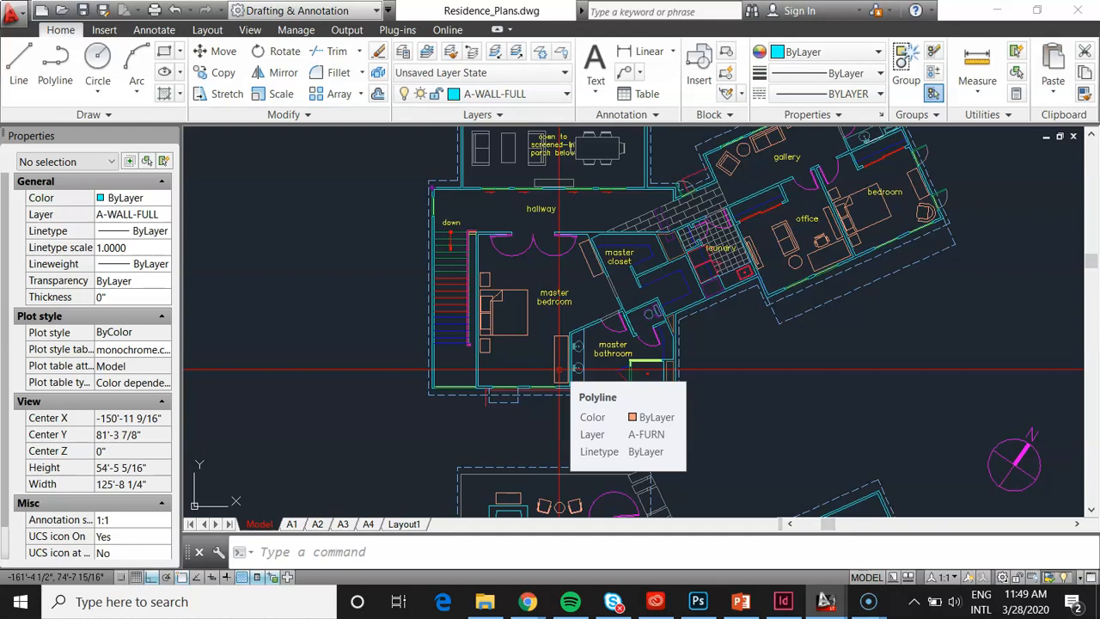
{"action": "scroll", "coordinate": [559, 370], "scroll_direction": "down", "scroll_amount": 8}
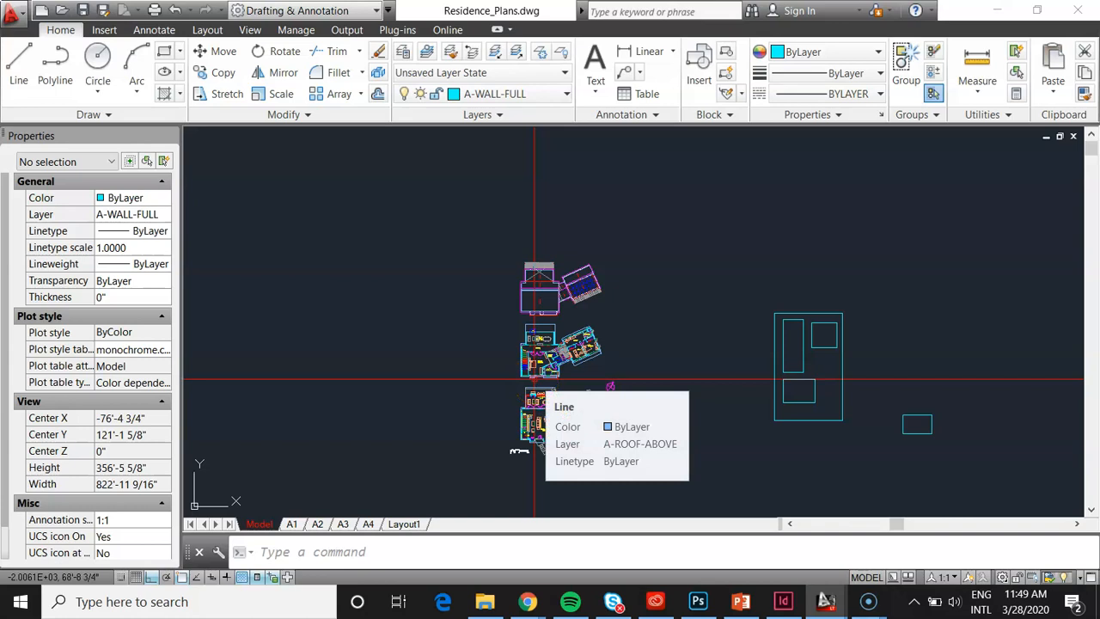
Start plotting model space and reuse the page setup of the previous plot.
{"action": "key", "text": "ctrl+p"}
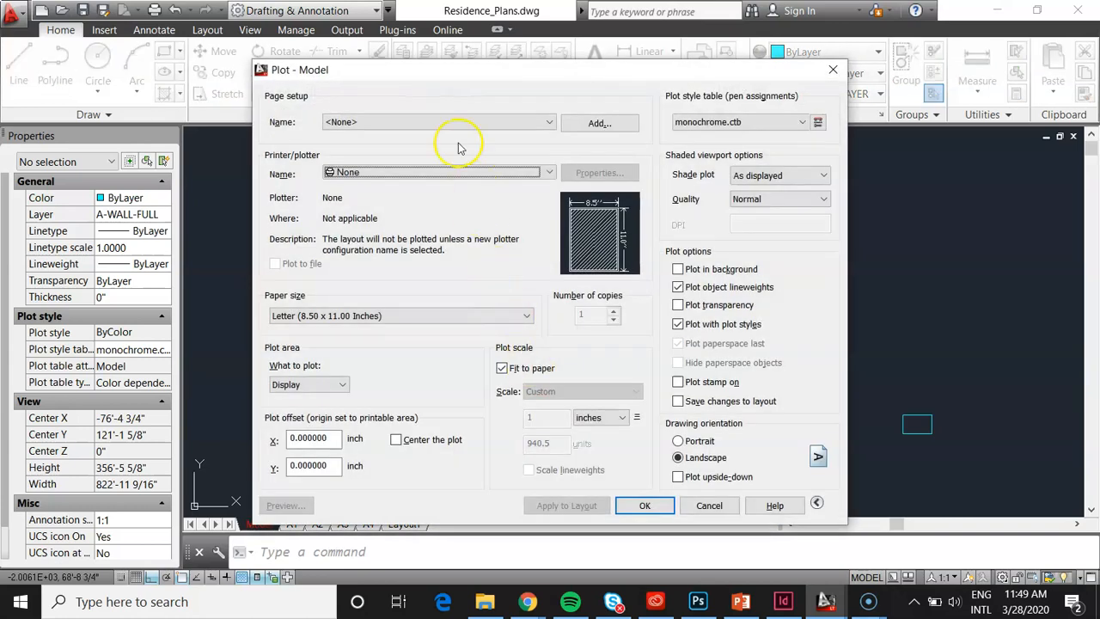
{"action": "left_click", "coordinate": [437, 121]}
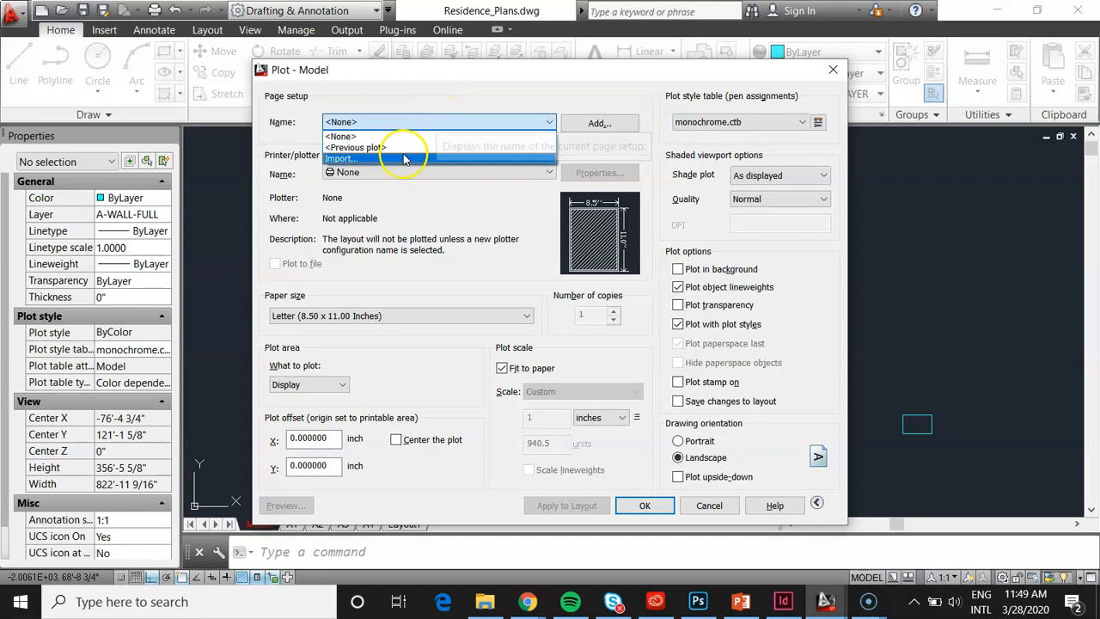
{"action": "left_click", "coordinate": [406, 148]}
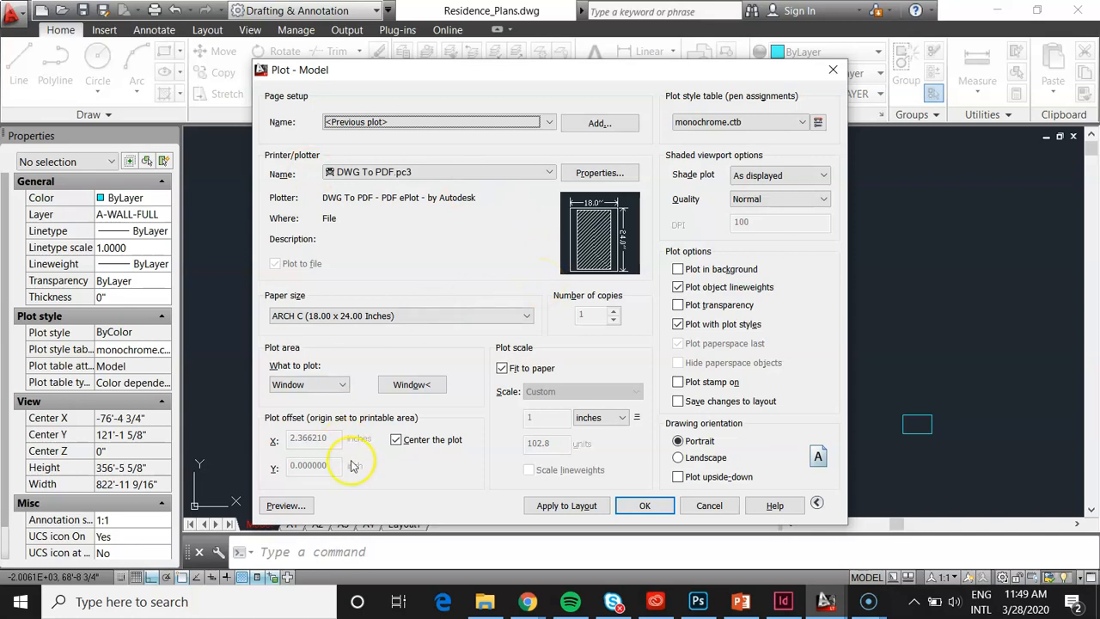
Preview the plot, check the dashed lines on the residence plans, and send it to plot from the preview.
{"action": "left_click", "coordinate": [281, 507]}
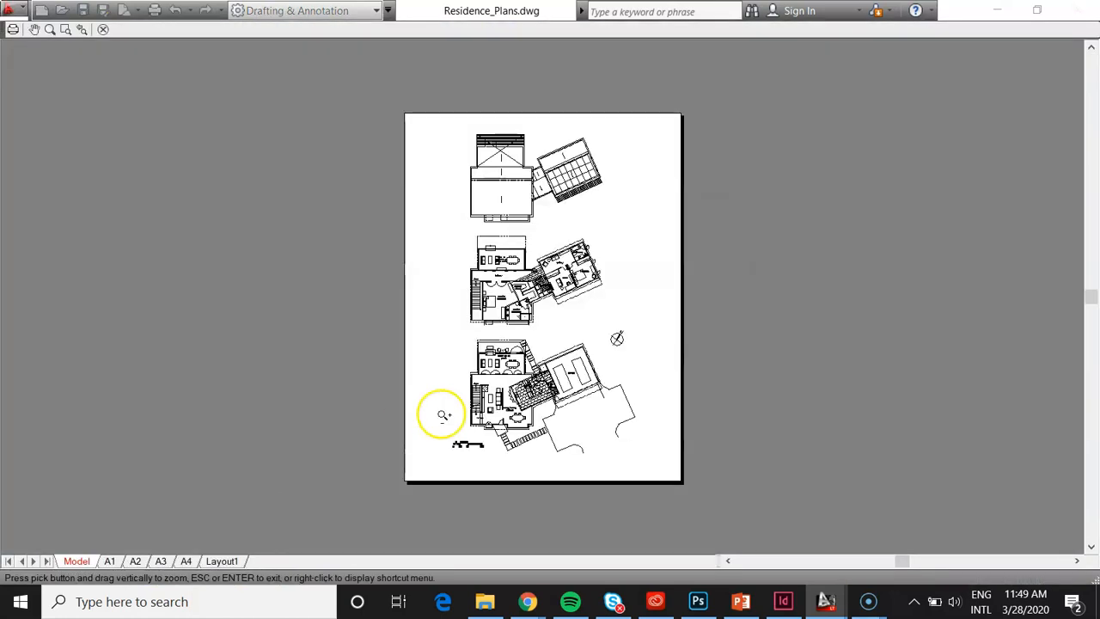
{"action": "scroll", "coordinate": [478, 410], "scroll_direction": "up", "scroll_amount": 5}
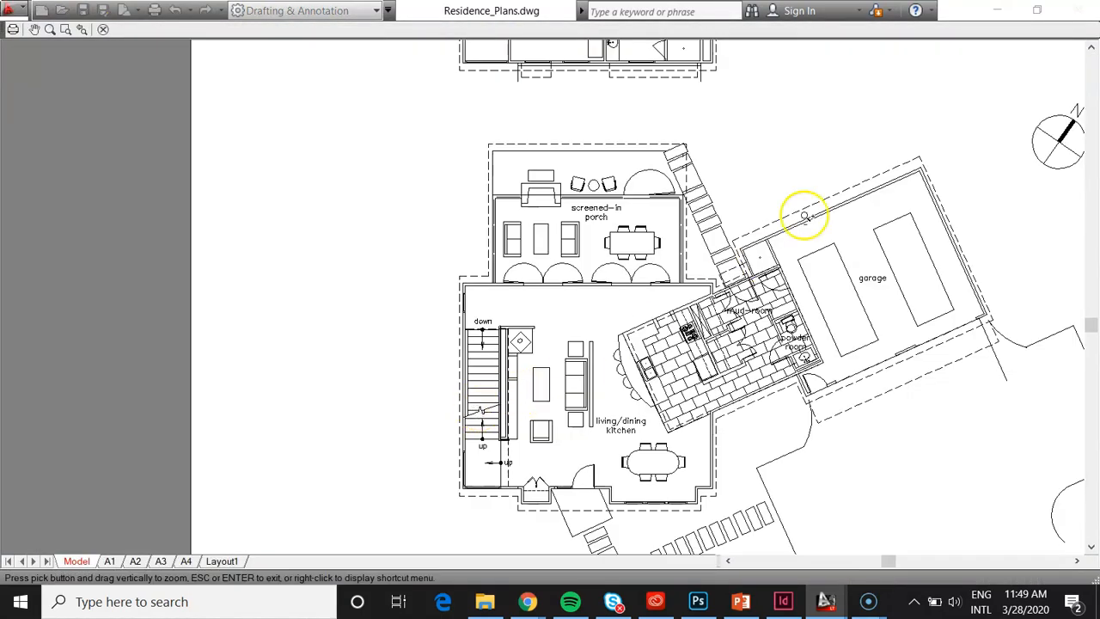
{"action": "scroll", "coordinate": [557, 327], "scroll_direction": "down", "scroll_amount": 5}
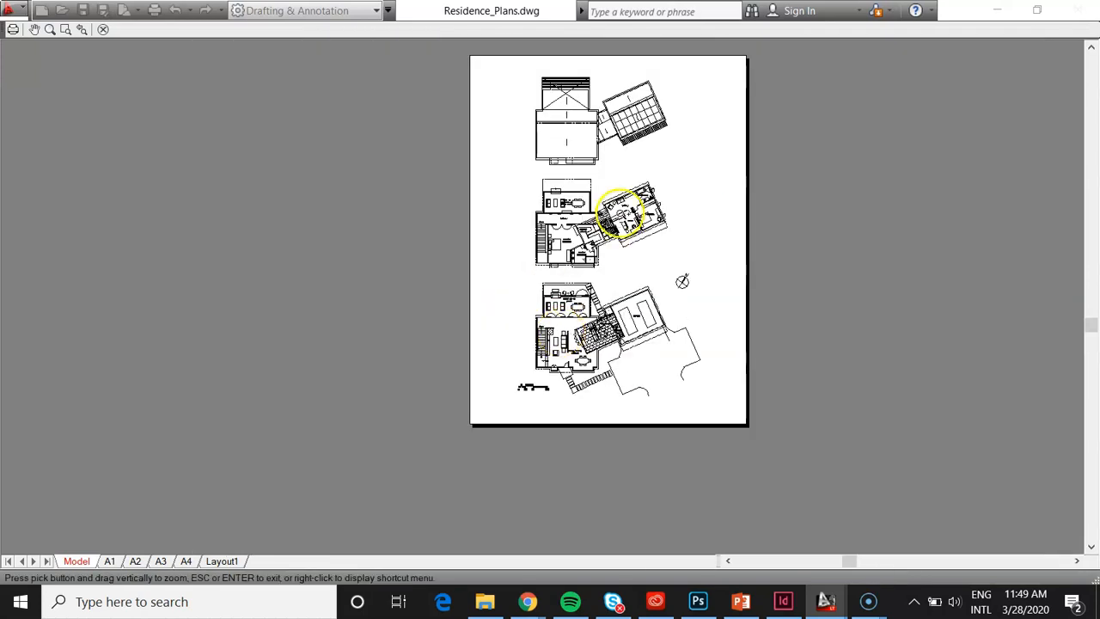
{"action": "scroll", "coordinate": [617, 213], "scroll_direction": "up", "scroll_amount": 2}
{"action": "right_click", "coordinate": [586, 225]}
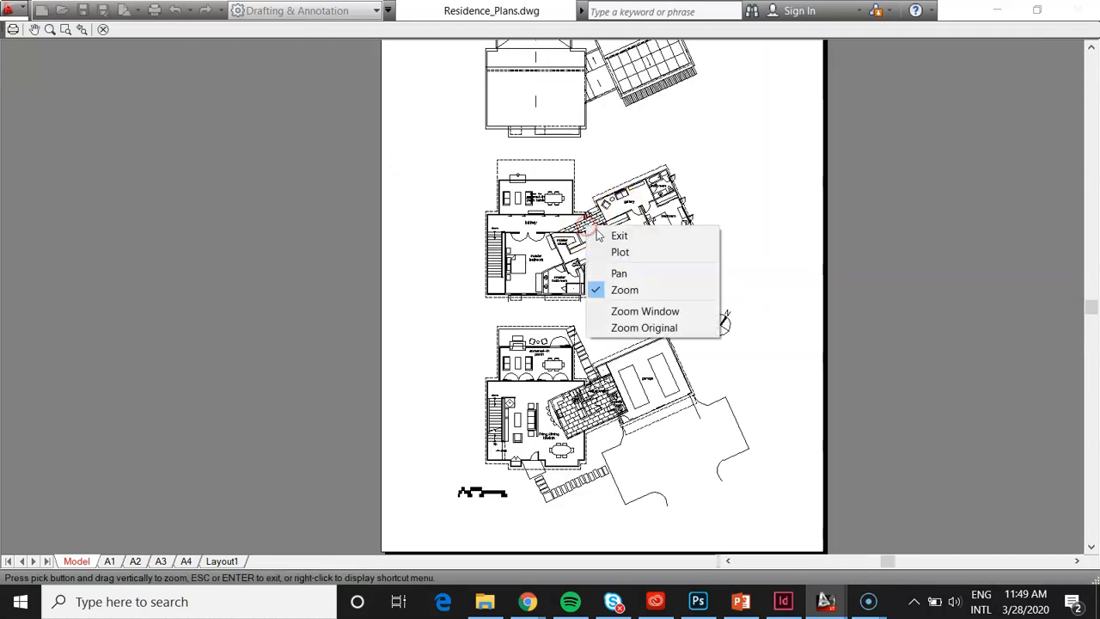
{"action": "left_click", "coordinate": [629, 249]}
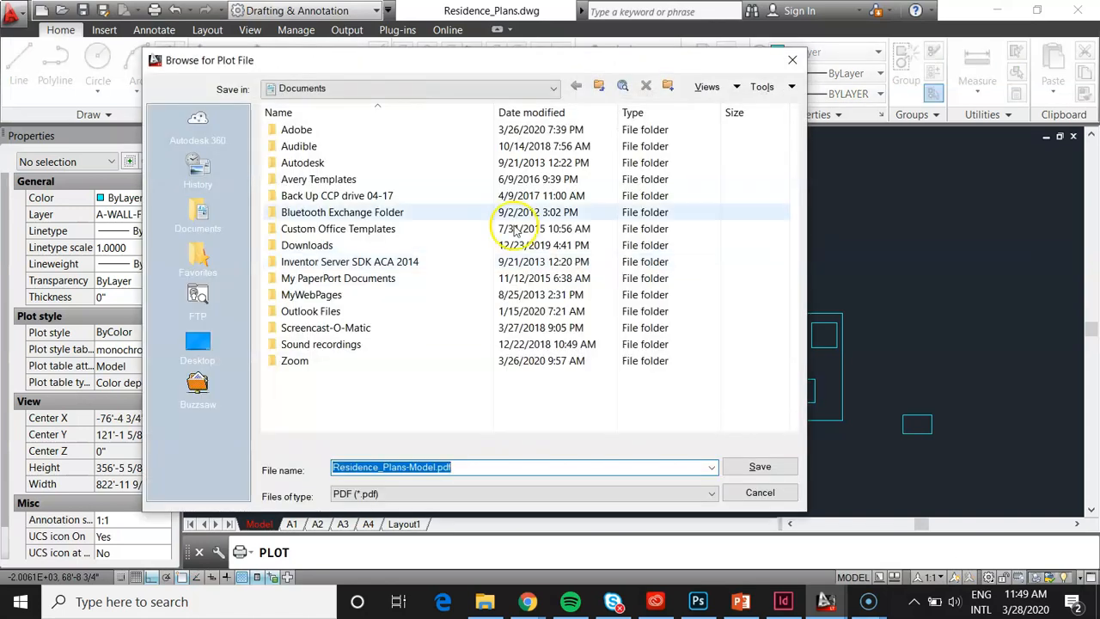
{"action": "left_click", "coordinate": [198, 344]}
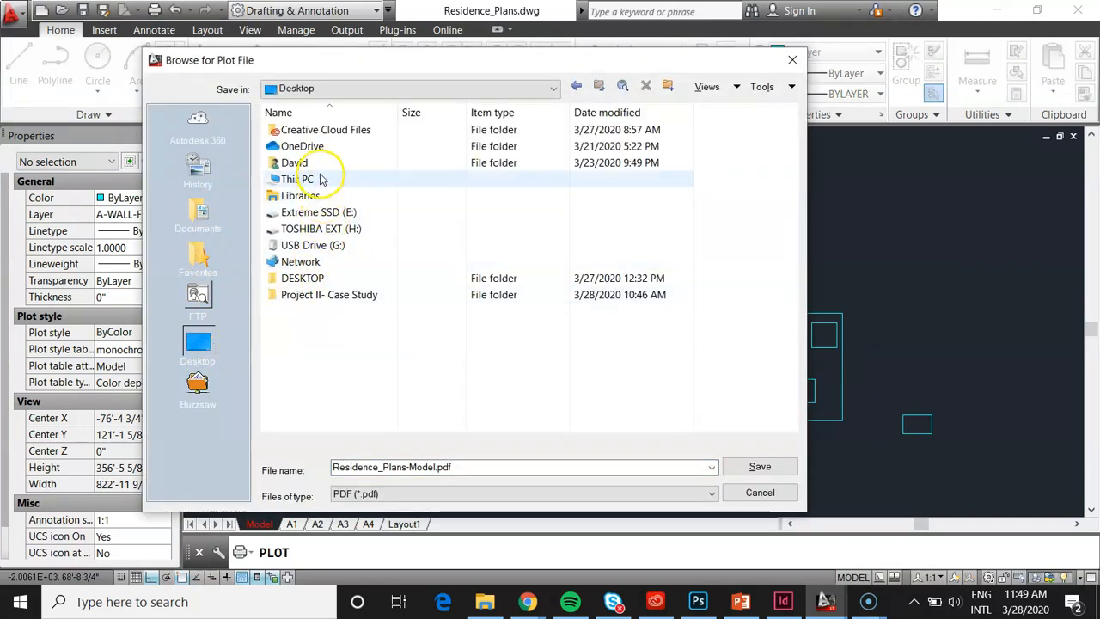
{"action": "left_click", "coordinate": [310, 281]}
{"action": "double_click", "coordinate": [311, 281]}
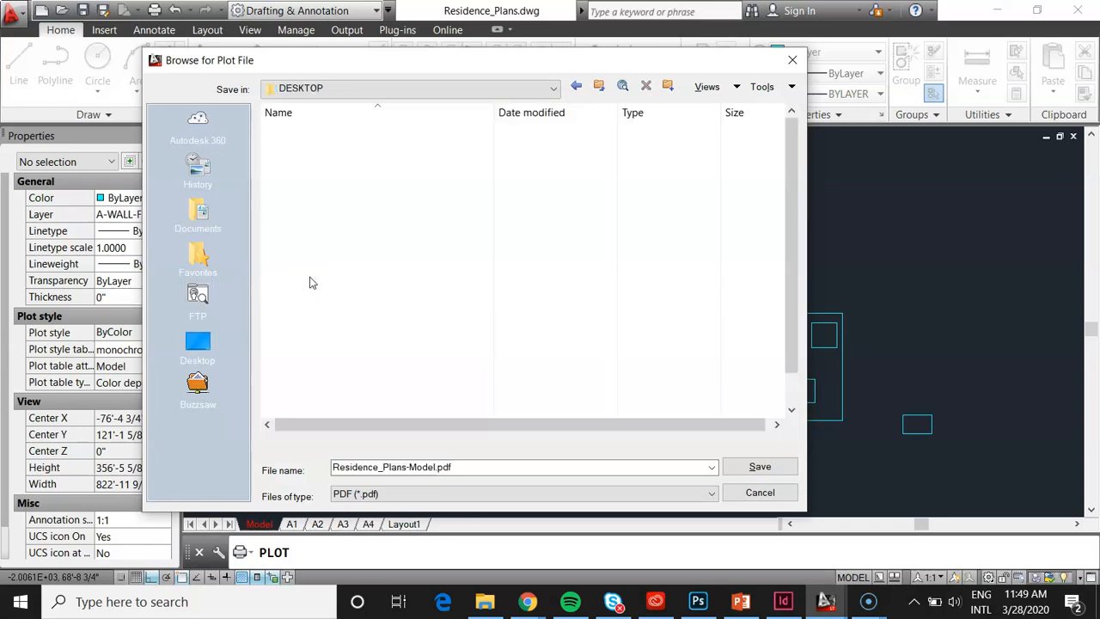
Save the plot as Residence_Plans-Model.pdf in the Photoshop Files folder of Project II- Case Study on the Desktop.
{"action": "left_click", "coordinate": [366, 88]}
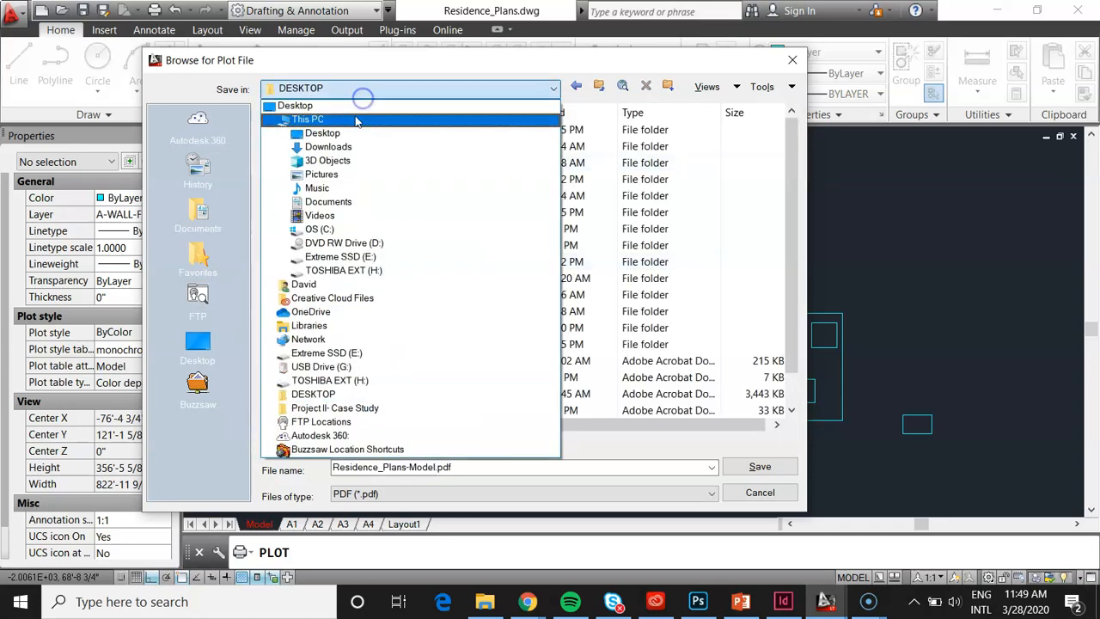
{"action": "left_click", "coordinate": [350, 135]}
{"action": "left_click", "coordinate": [346, 148]}
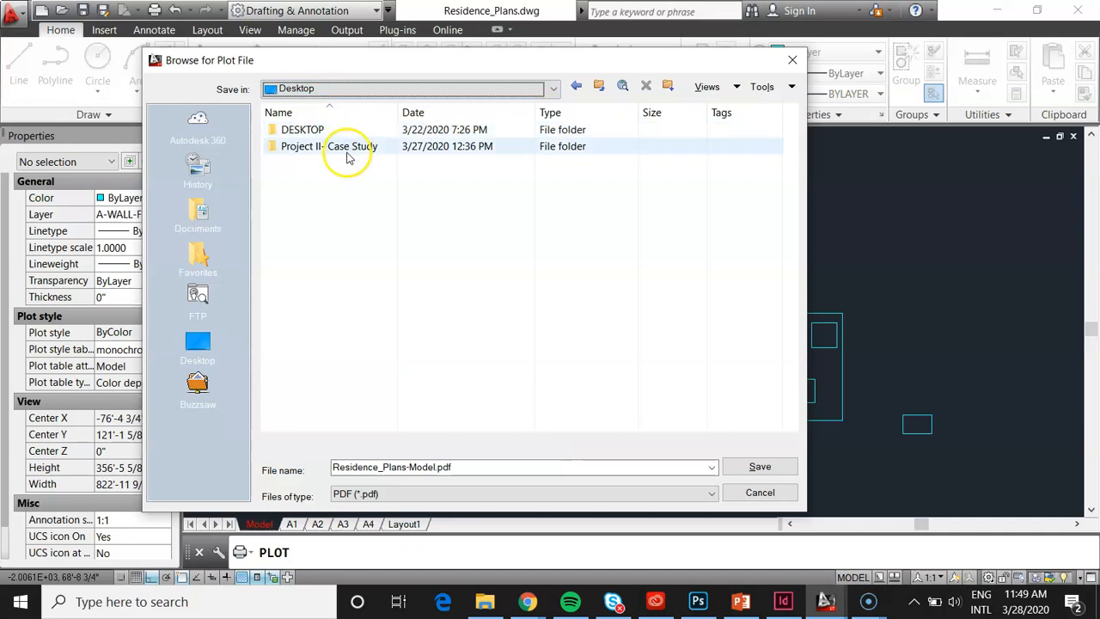
{"action": "double_click", "coordinate": [348, 149]}
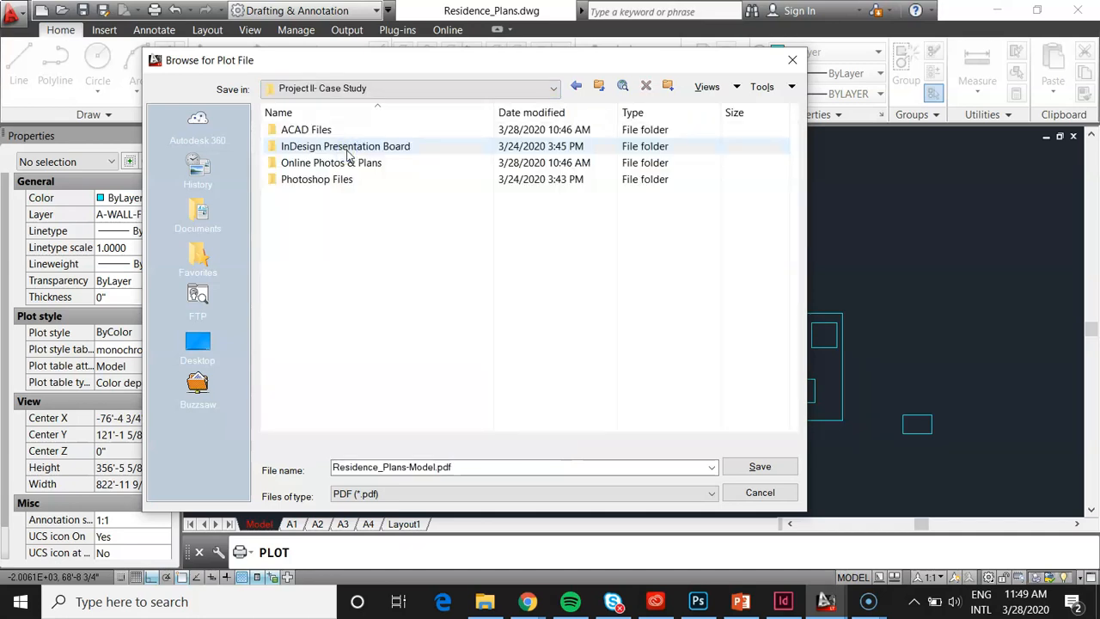
{"action": "left_click", "coordinate": [321, 219]}
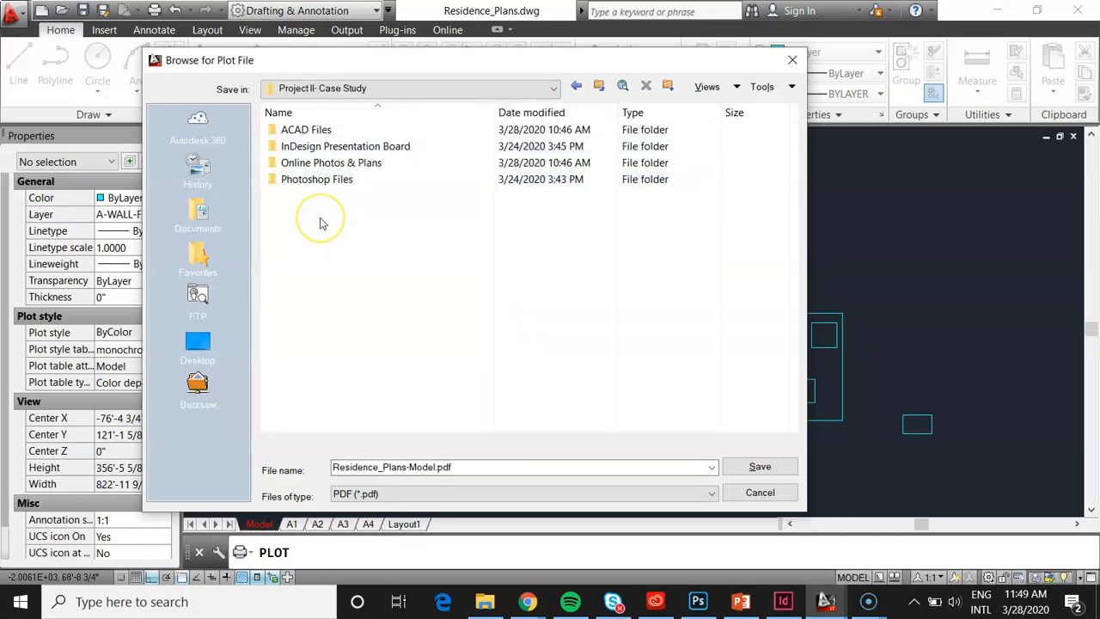
{"action": "left_click", "coordinate": [323, 182]}
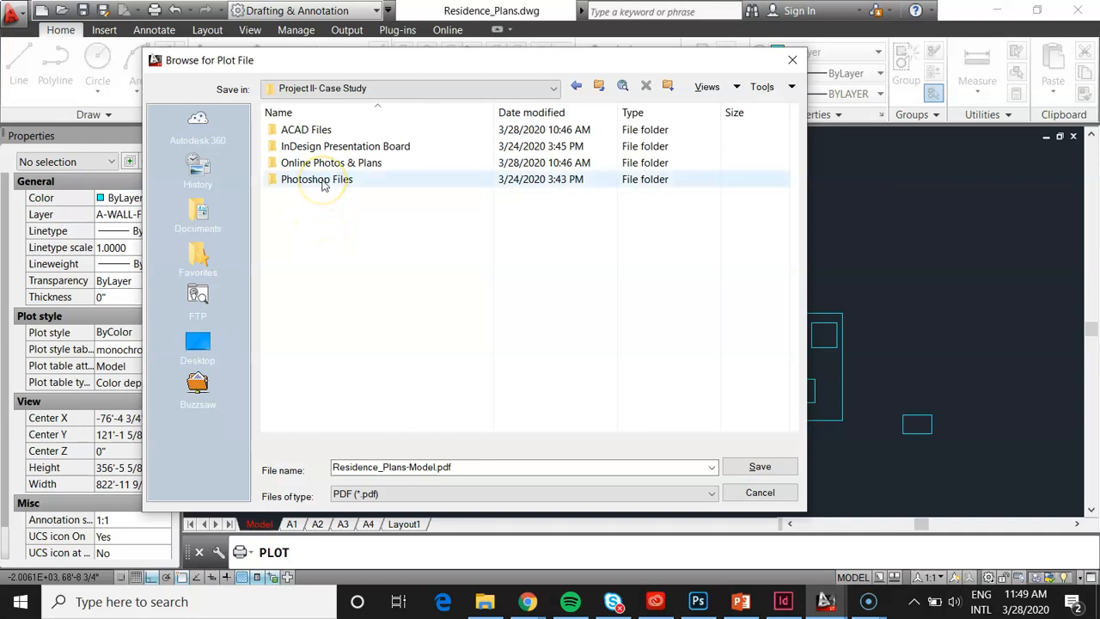
{"action": "double_click", "coordinate": [323, 182]}
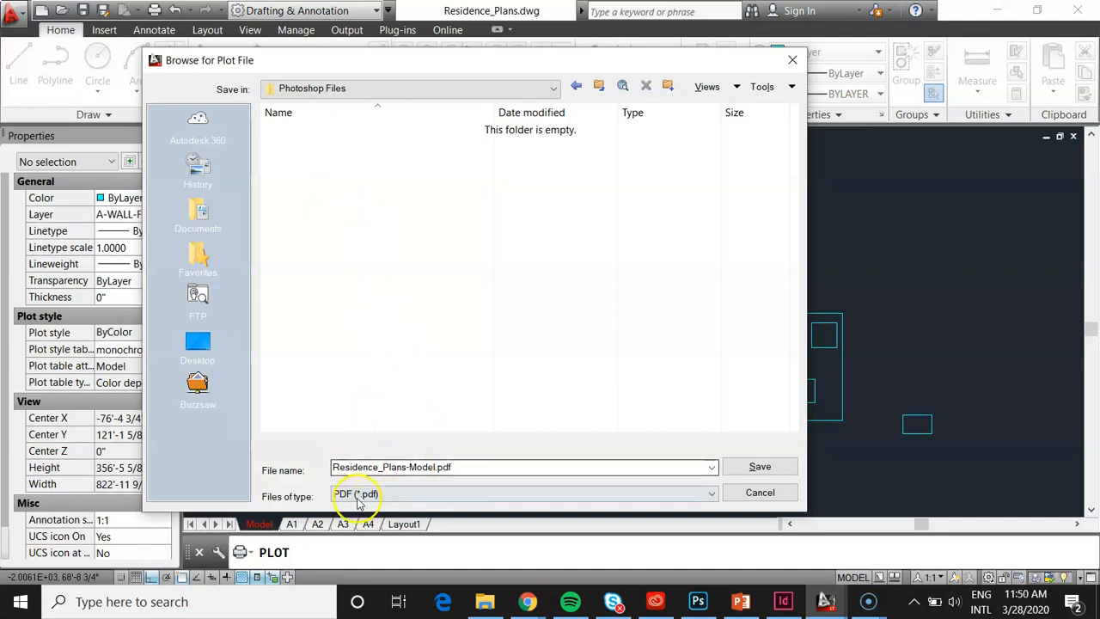
{"action": "left_click", "coordinate": [747, 471]}
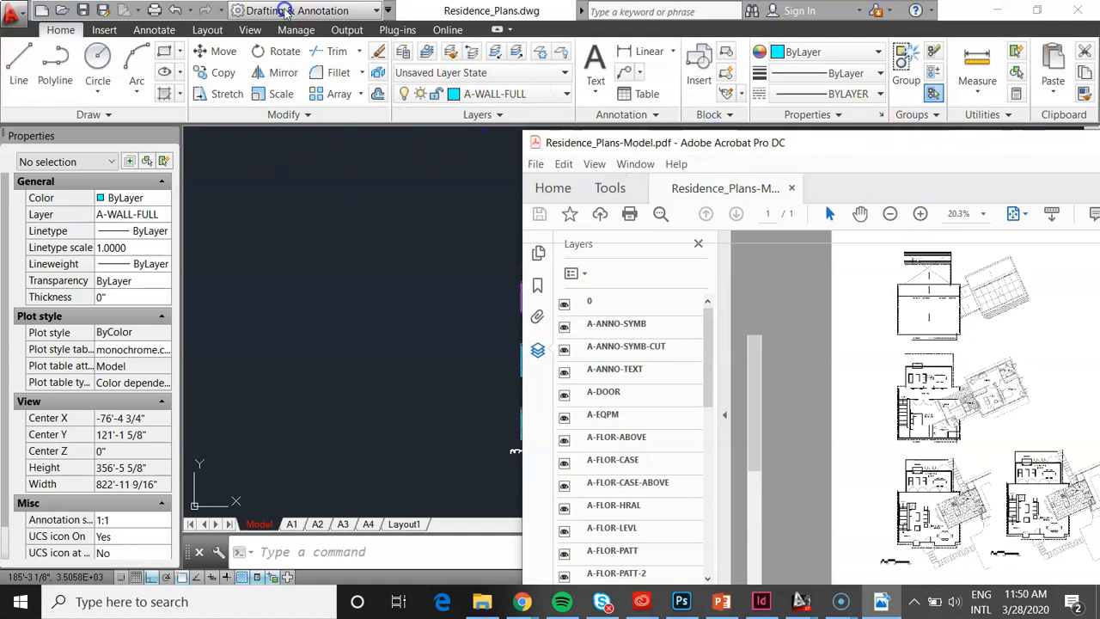
Maximize the Acrobat window showing the plotted PDF and hide its layer list and tools pane.
{"action": "left_click_drag", "start_coordinate": [640, 354], "coordinate": [468, 119]}
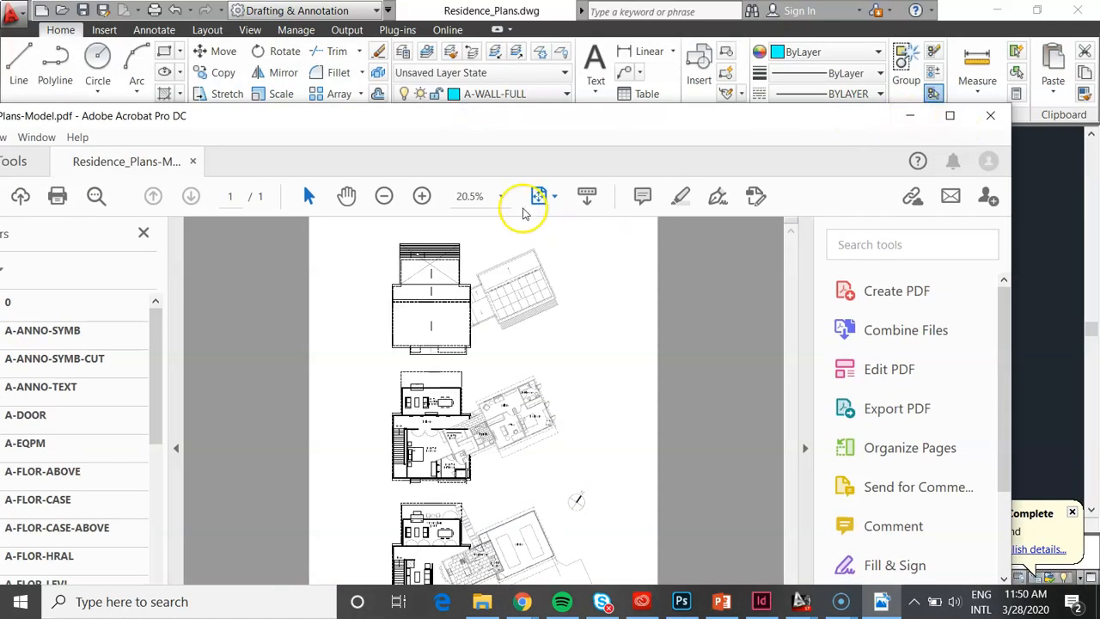
{"action": "left_click", "coordinate": [961, 119]}
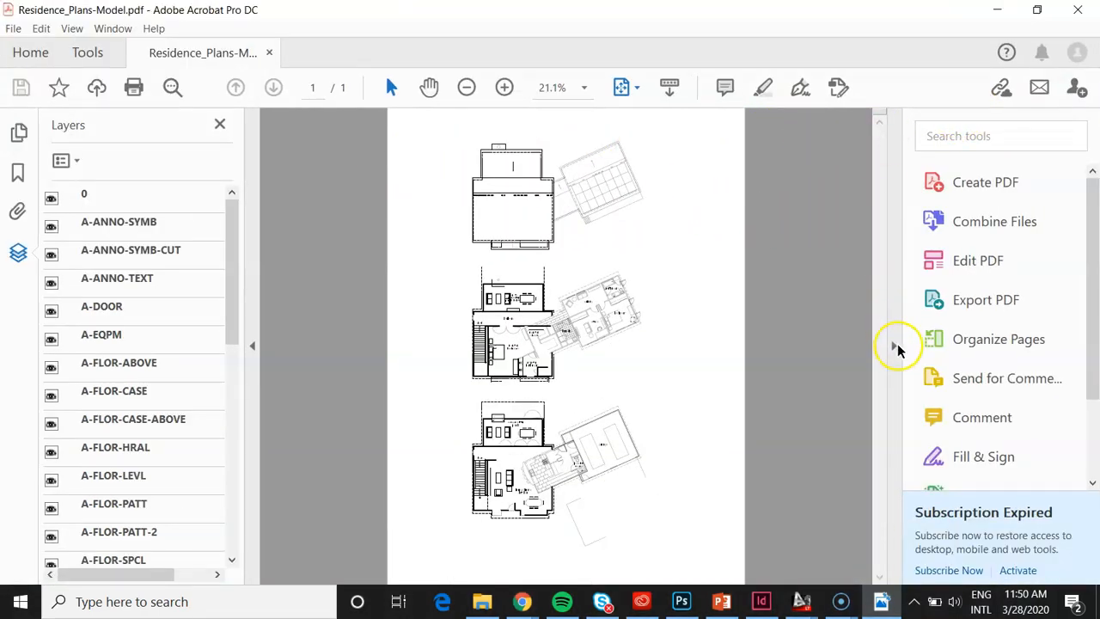
{"action": "left_click", "coordinate": [219, 125]}
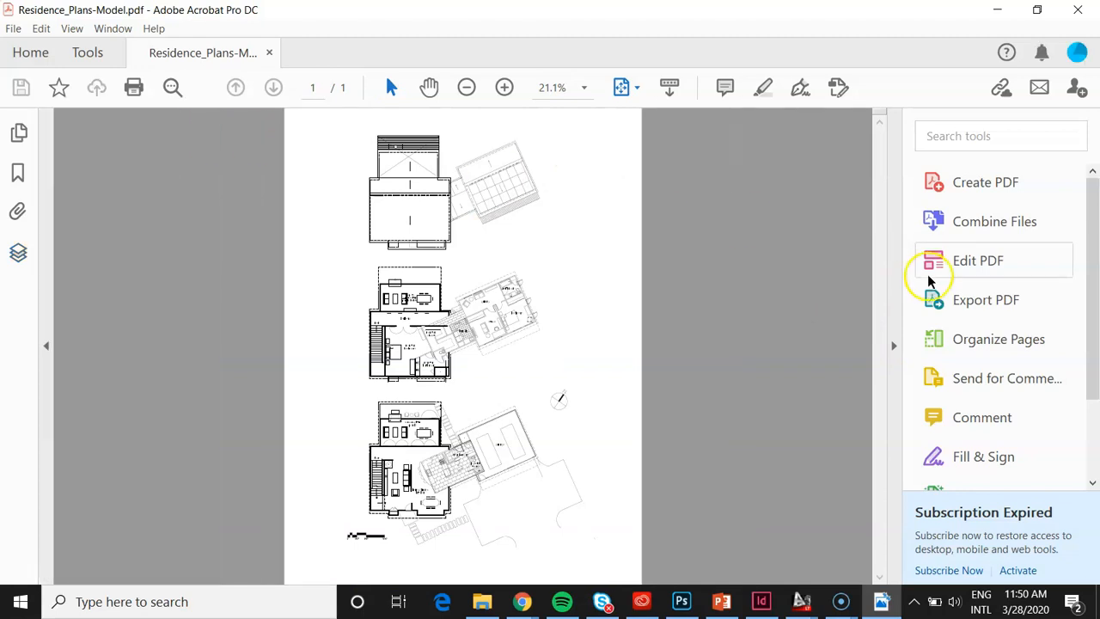
{"action": "left_click", "coordinate": [894, 347]}
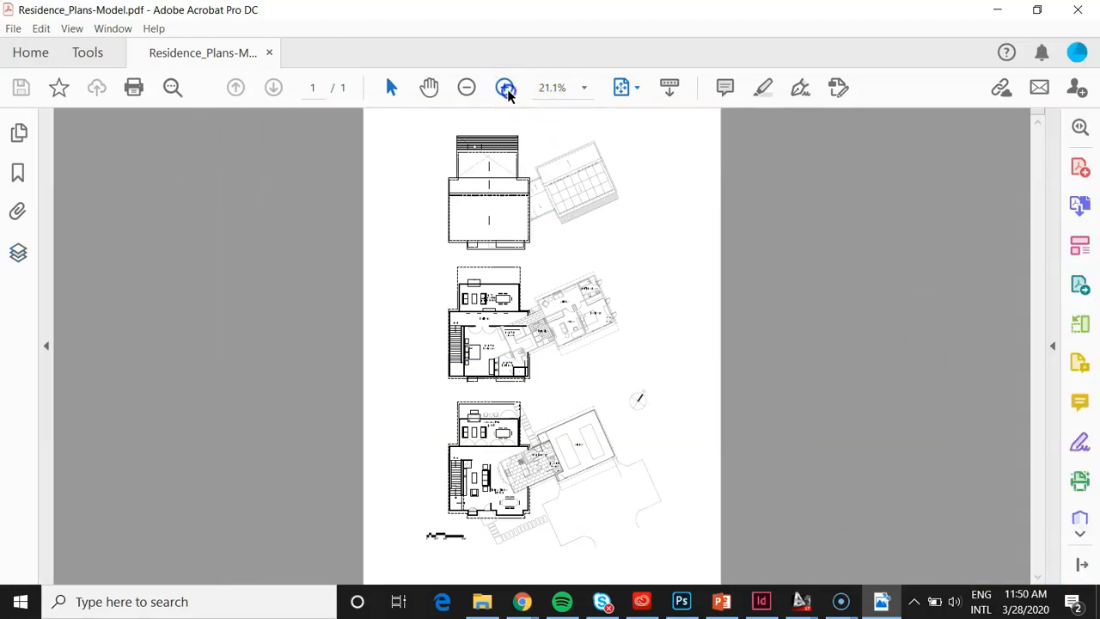
Magnify the plotted PDF to 100% and examine the dashed lines and line quality of the upper floor plan.
{"action": "left_click", "coordinate": [506, 87]}
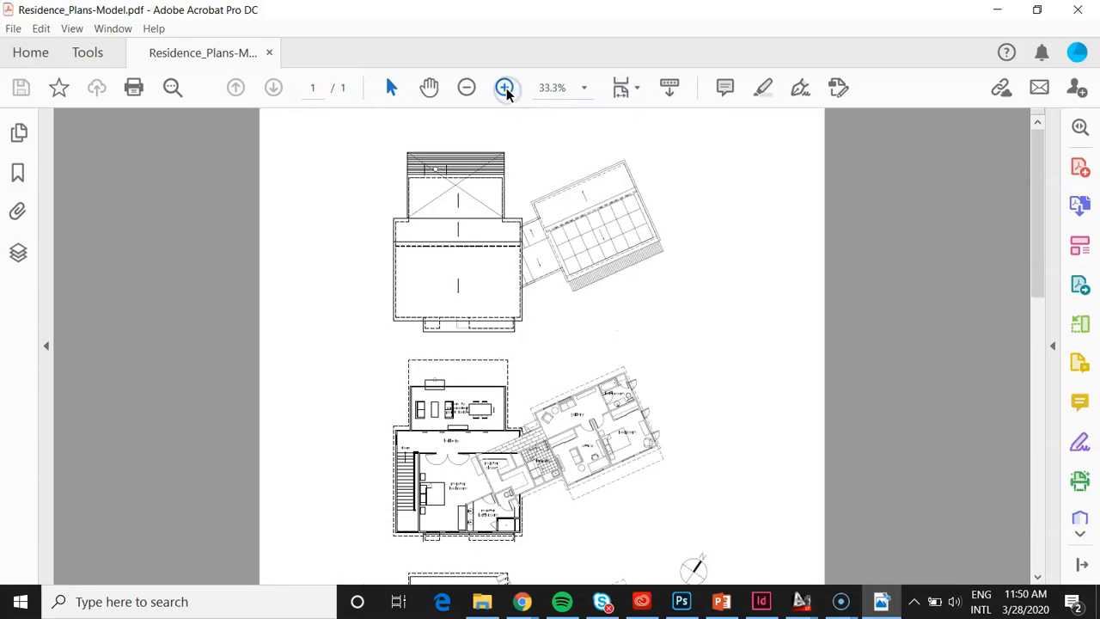
{"action": "left_click", "coordinate": [506, 87]}
{"action": "left_click", "coordinate": [505, 88]}
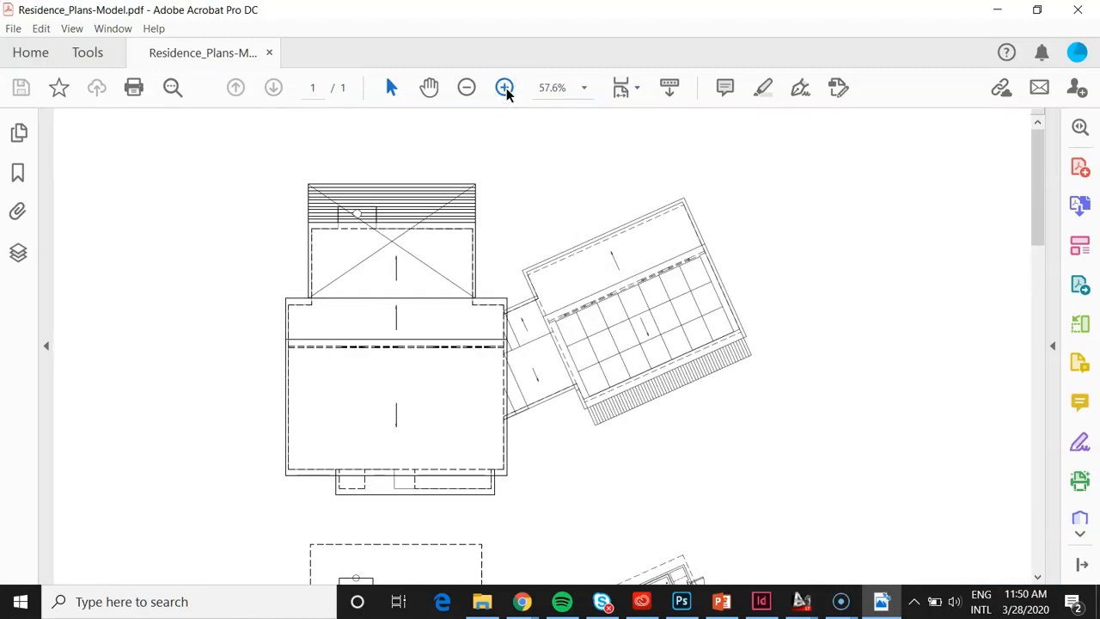
{"action": "left_click", "coordinate": [506, 88]}
{"action": "left_click_drag", "start_coordinate": [1038, 201], "coordinate": [1040, 355]}
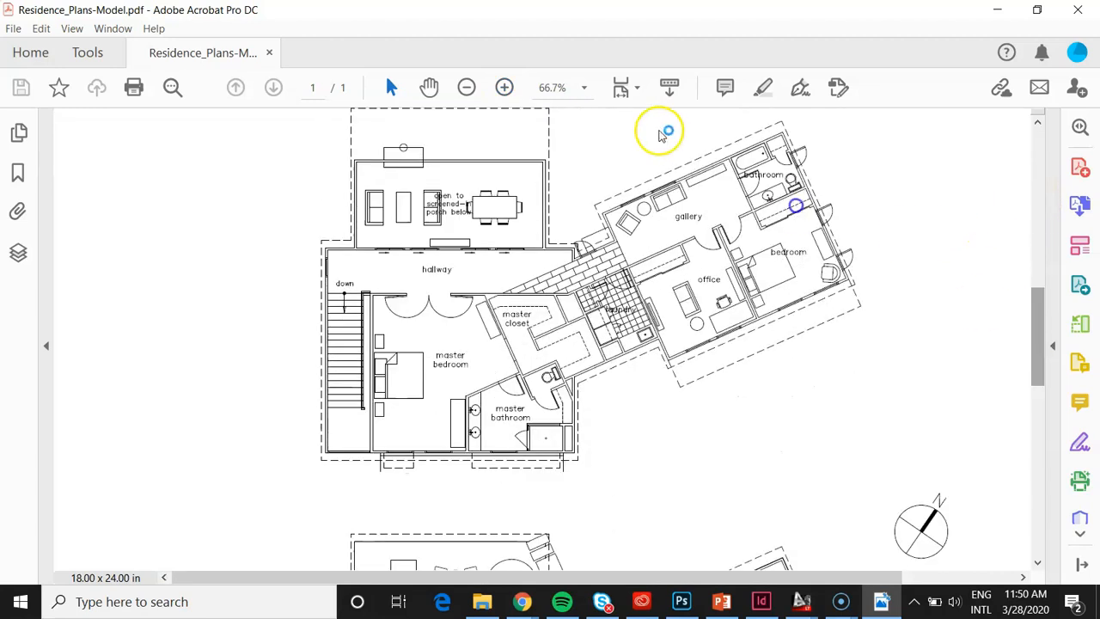
{"action": "left_click", "coordinate": [506, 87]}
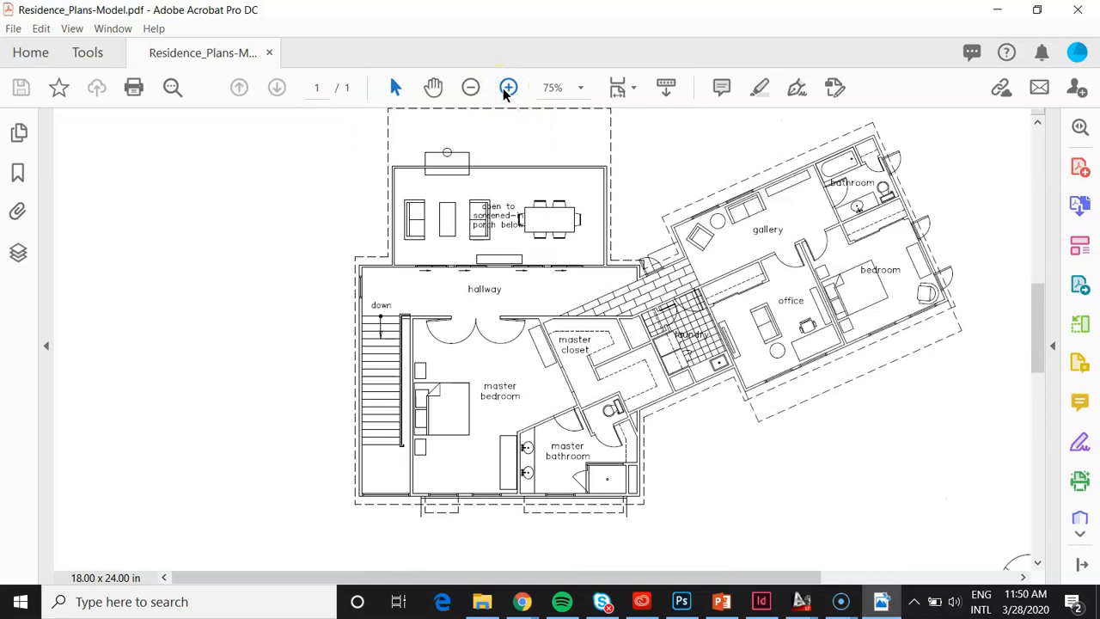
{"action": "left_click", "coordinate": [507, 88]}
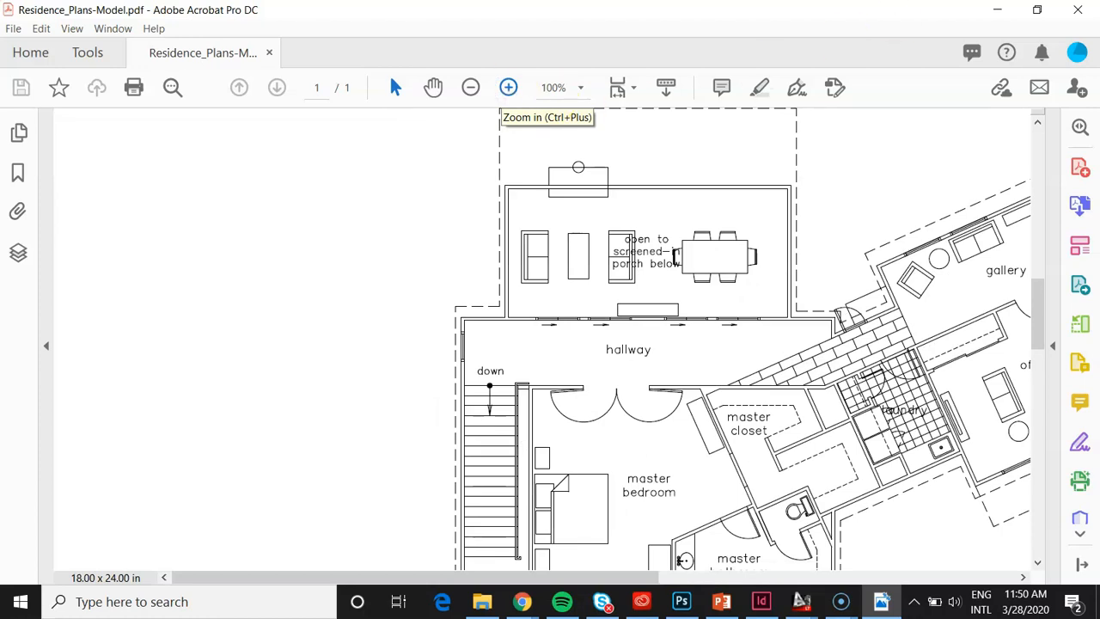
Minimize Acrobat and AutoCAD and show slide 5, In Photoshop, of the PowerPoint workflow presentation.
{"action": "left_click", "coordinate": [998, 16]}
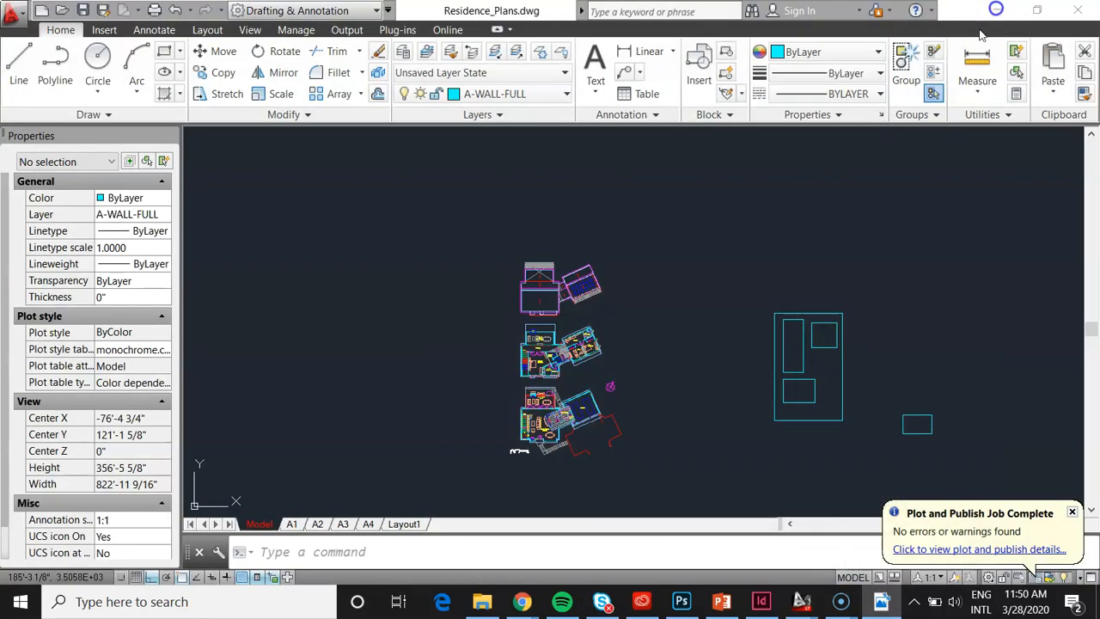
{"action": "left_click", "coordinate": [997, 11]}
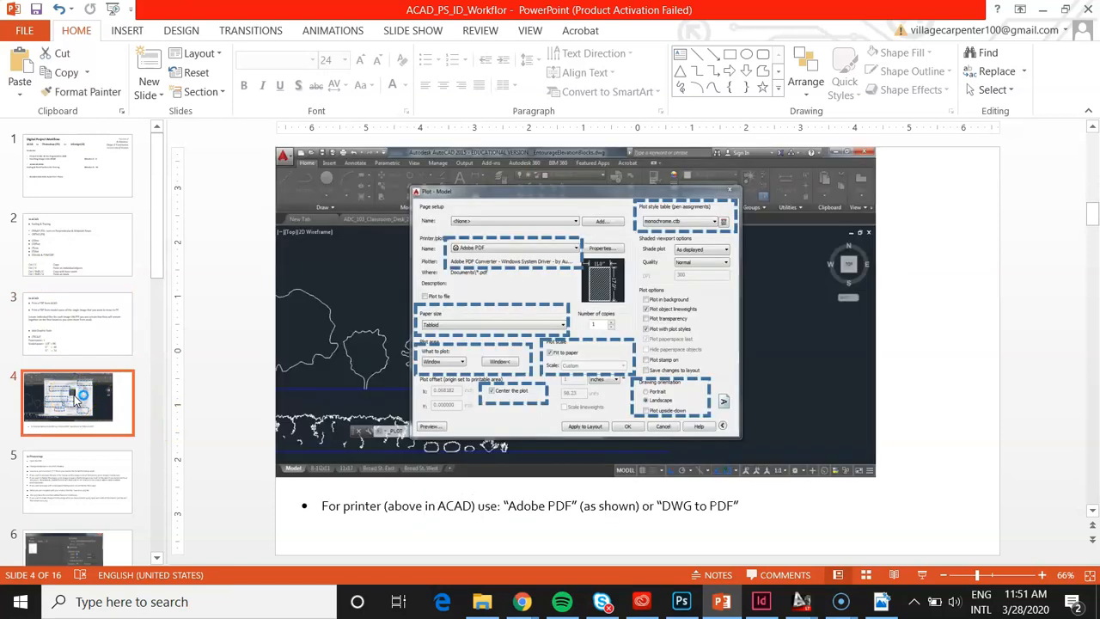
{"action": "left_click", "coordinate": [76, 481]}
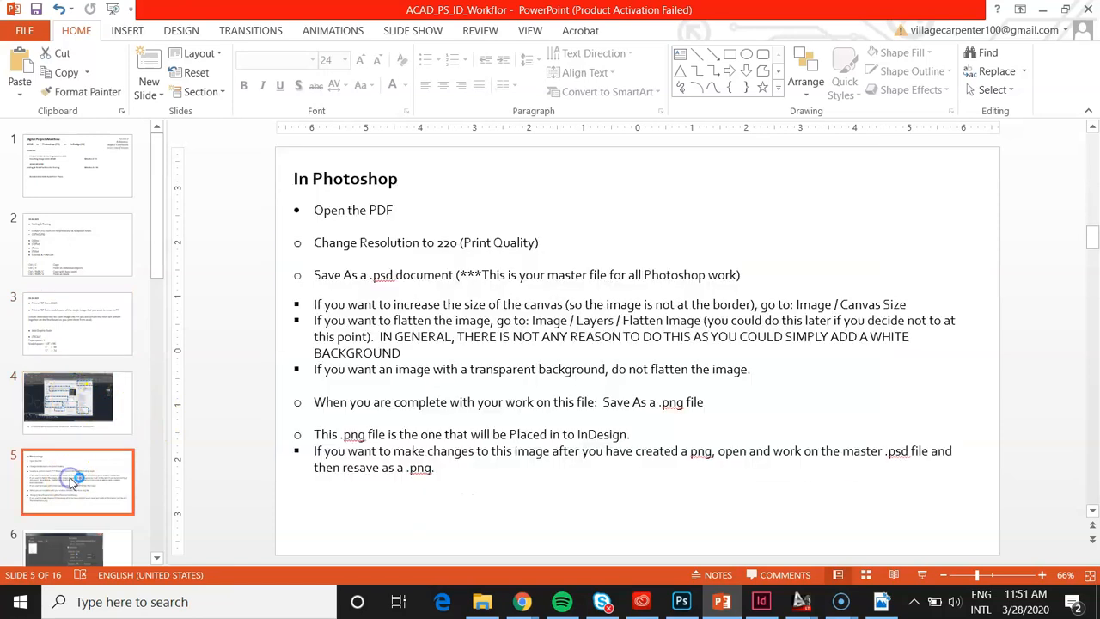
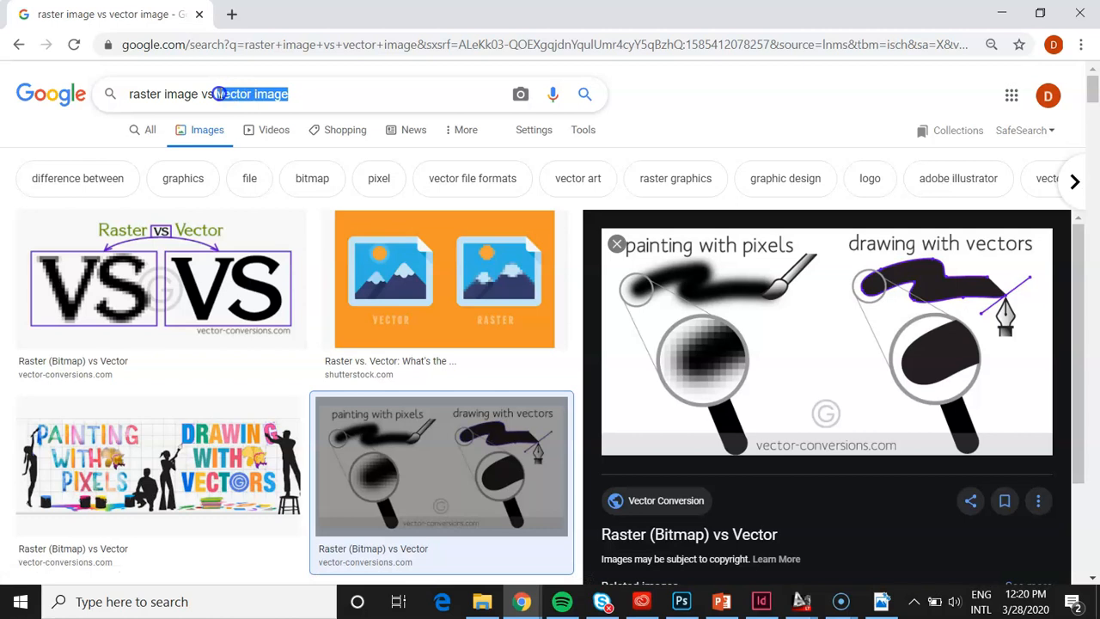
Highlight the words "raster image" in the Google Images search query.
{"action": "left_click", "coordinate": [317, 94]}
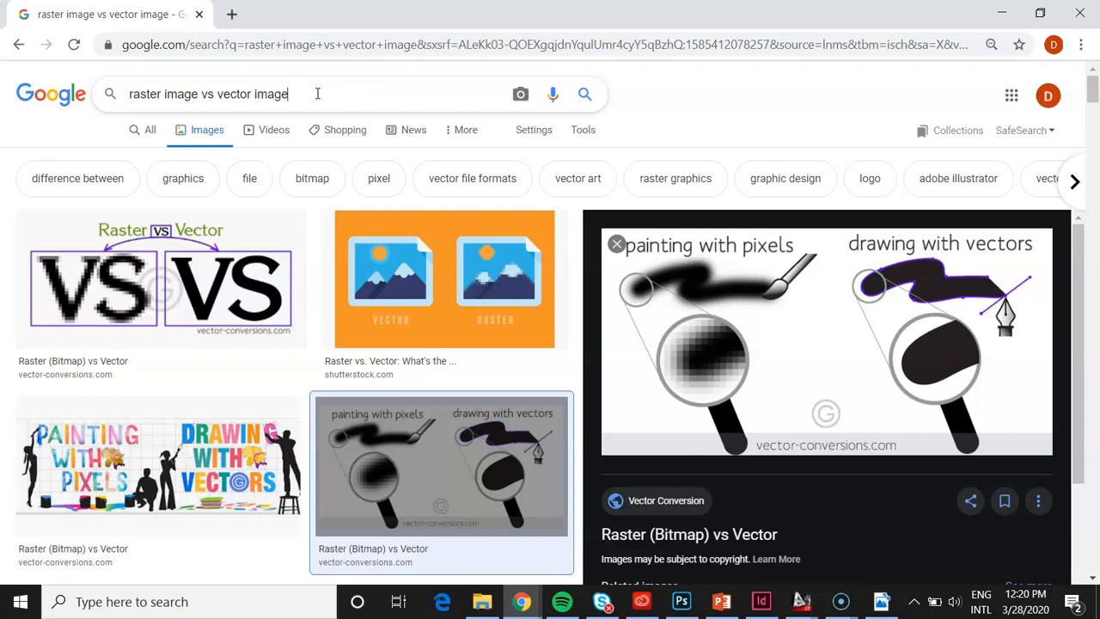
{"action": "left_click_drag", "start_coordinate": [199, 94], "coordinate": [126, 97]}
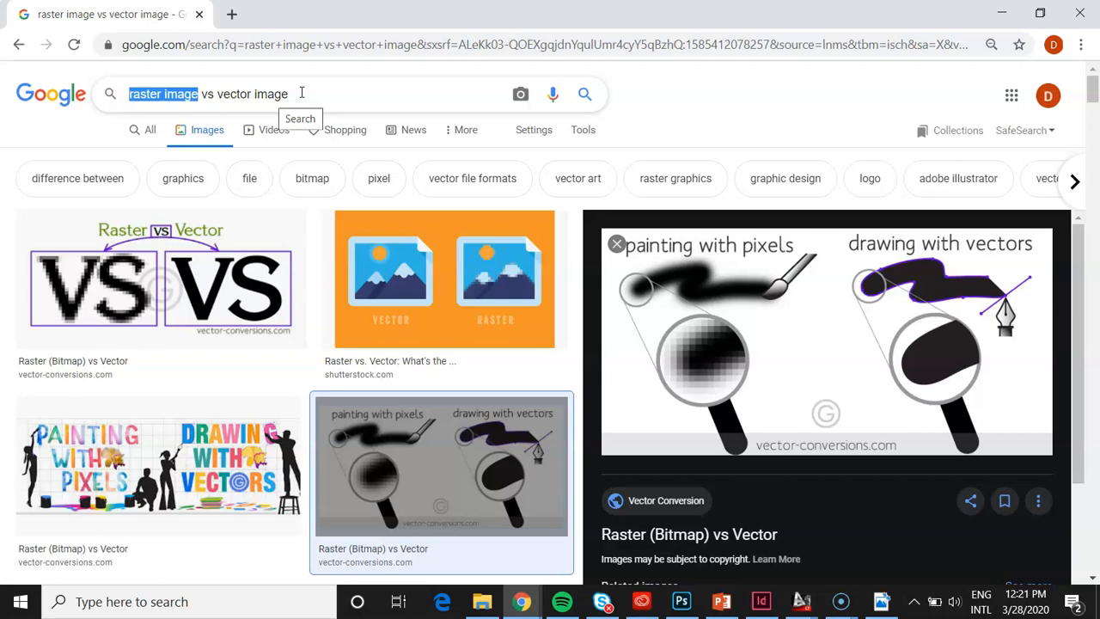
Switch to Photoshop and open the plotted Residence_Plans-Model.pdf.
{"action": "left_click", "coordinate": [698, 368]}
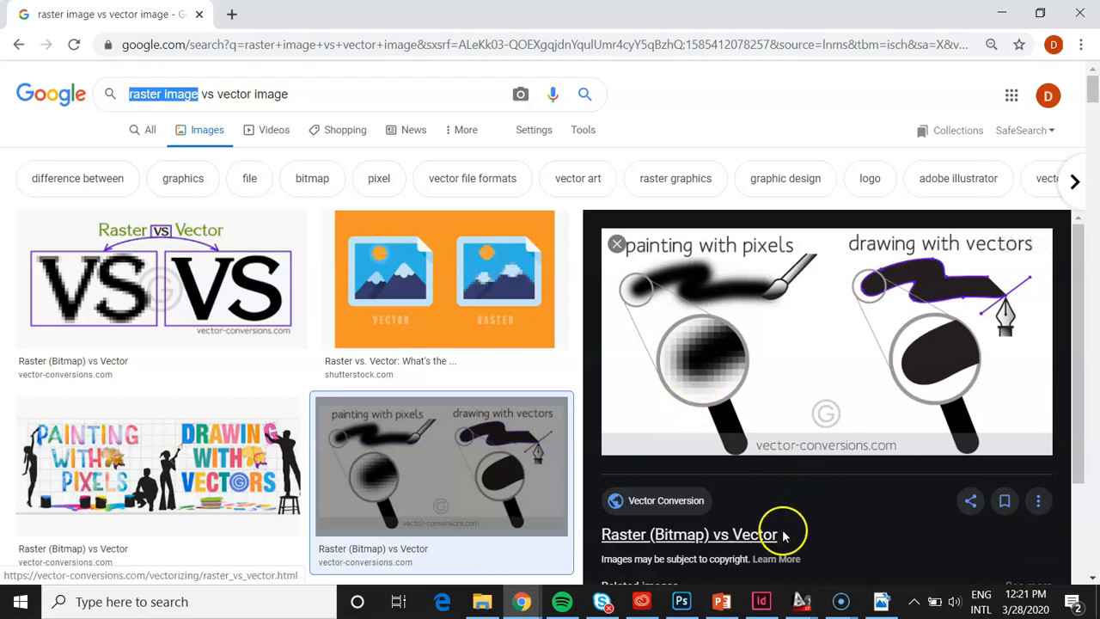
{"action": "left_click", "coordinate": [682, 604]}
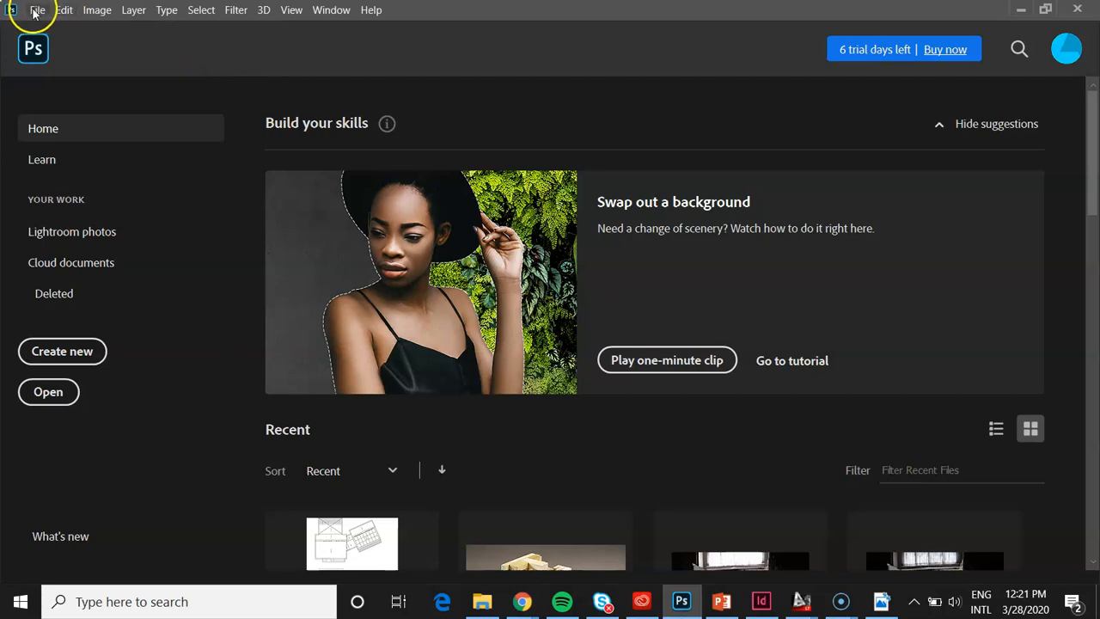
{"action": "left_click", "coordinate": [35, 10]}
{"action": "left_click", "coordinate": [51, 40]}
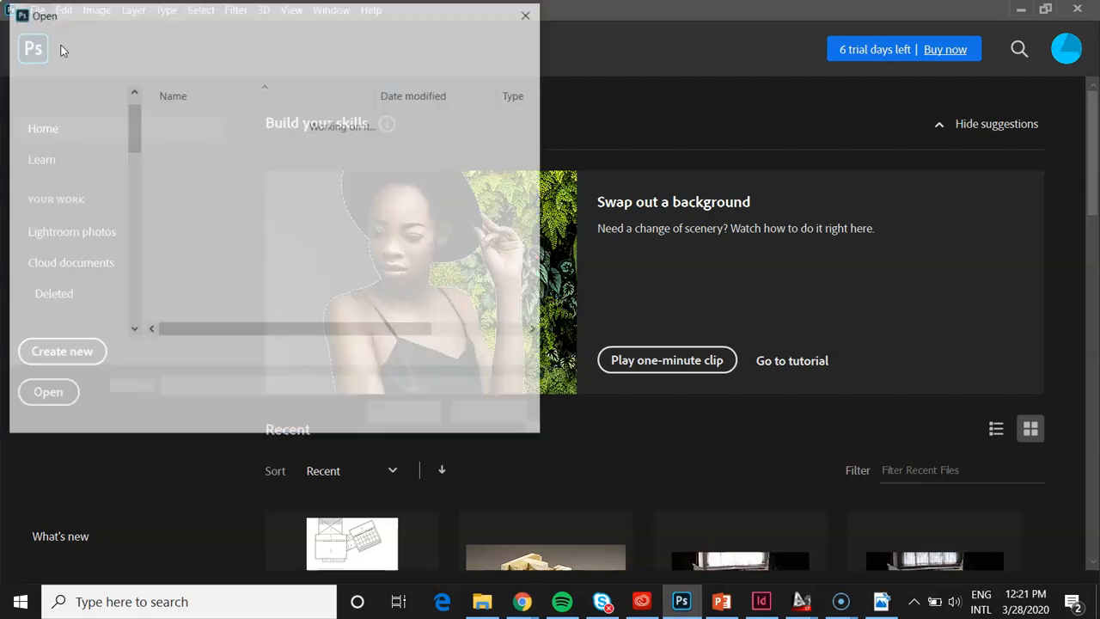
{"action": "double_click", "coordinate": [226, 123]}
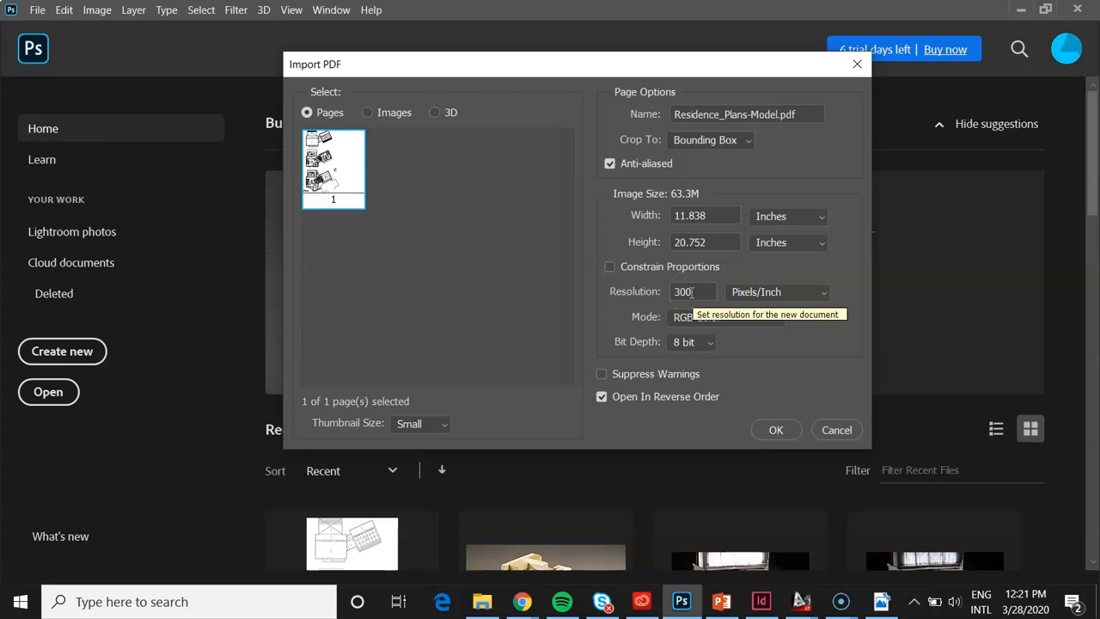
Import the PDF page at 300 pixels/inch in RGB Color with 8-bit depth.
{"action": "left_click", "coordinate": [692, 293]}
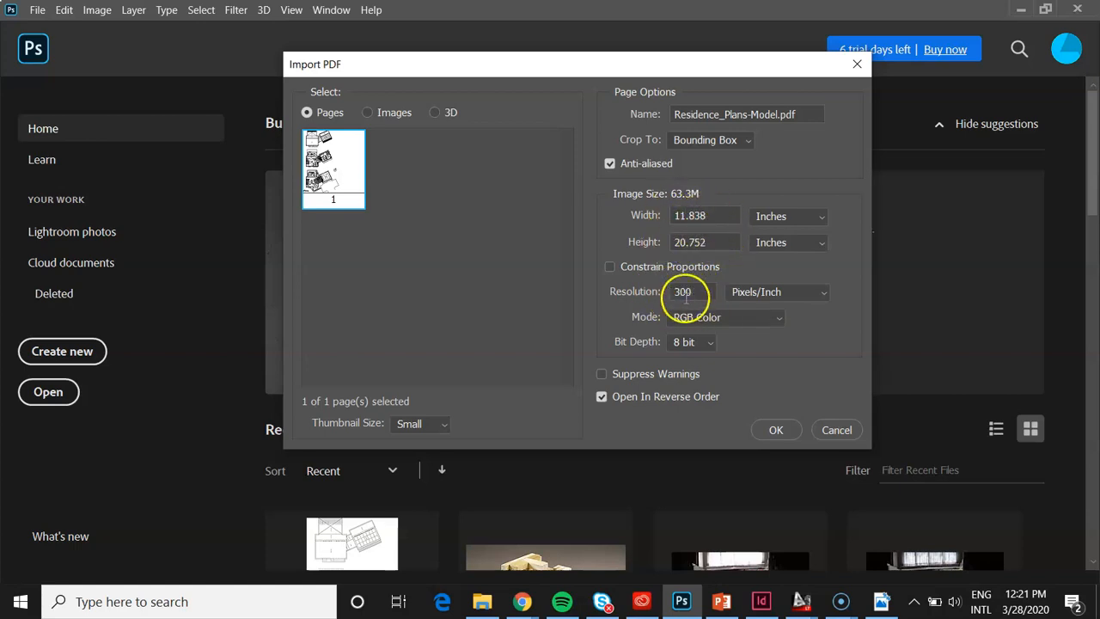
{"action": "left_click", "coordinate": [610, 268]}
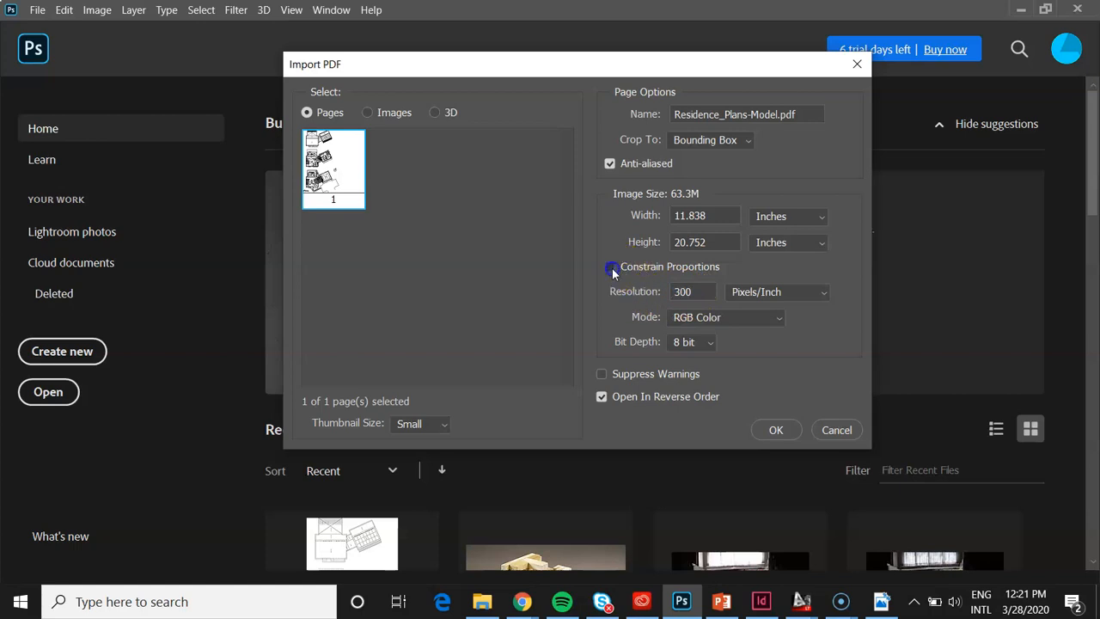
{"action": "left_click", "coordinate": [613, 270]}
{"action": "left_click", "coordinate": [612, 270]}
{"action": "left_click", "coordinate": [613, 270]}
{"action": "left_click", "coordinate": [614, 271]}
{"action": "left_click", "coordinate": [618, 273]}
{"action": "left_click", "coordinate": [771, 434]}
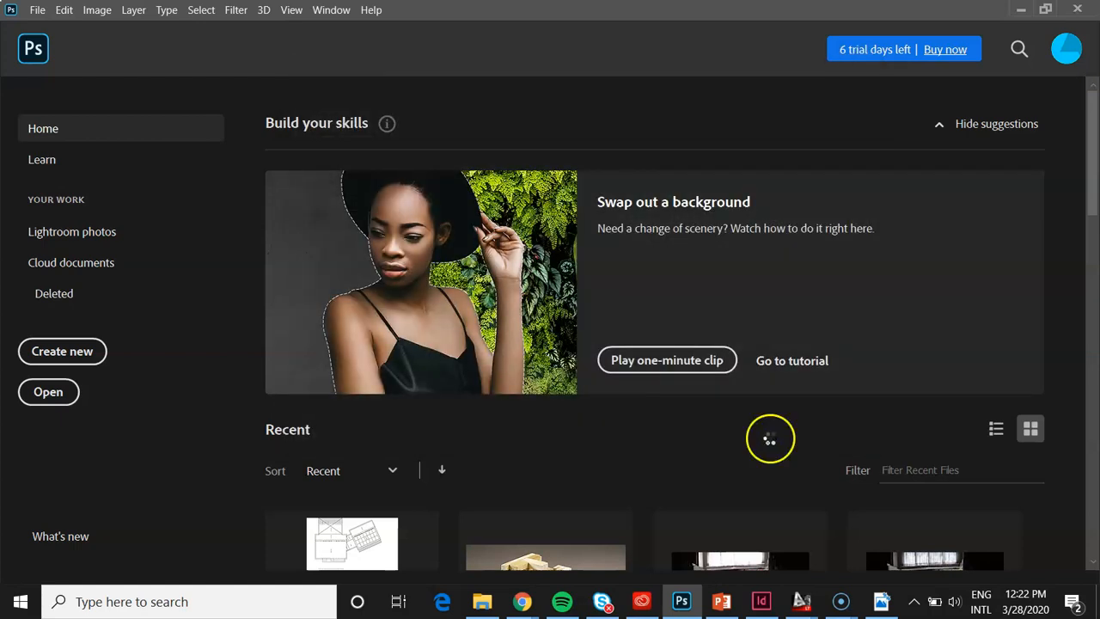
Switch to the Chrome raster versus vector image results, examine the pixel and vector comparison picture, and minimize the browser.
{"action": "mouse_move", "coordinate": [523, 601]}
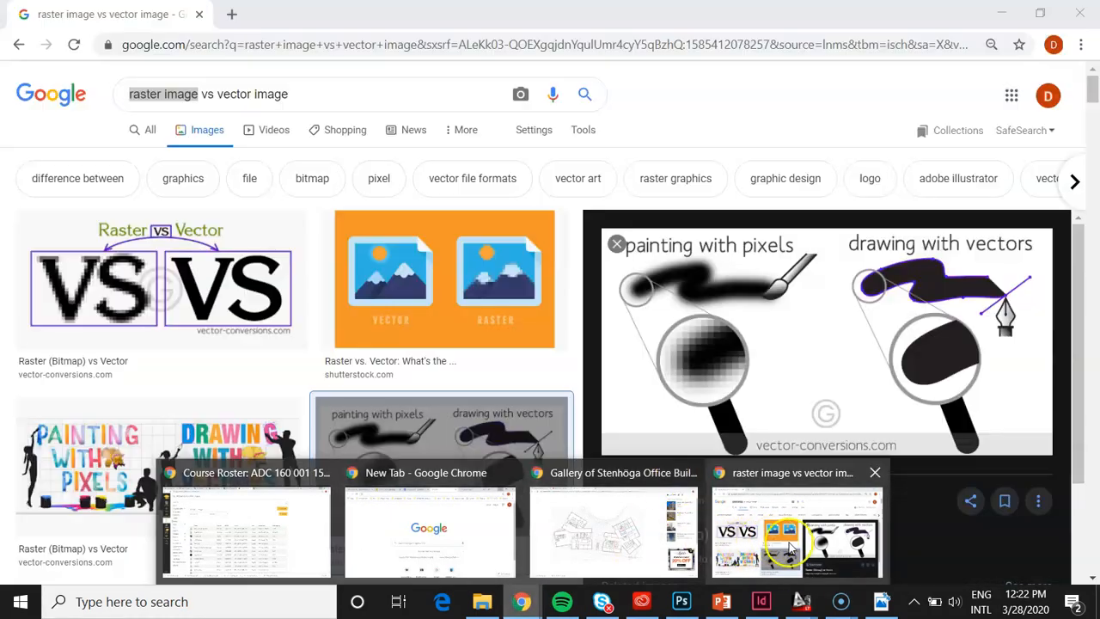
{"action": "left_click", "coordinate": [789, 546]}
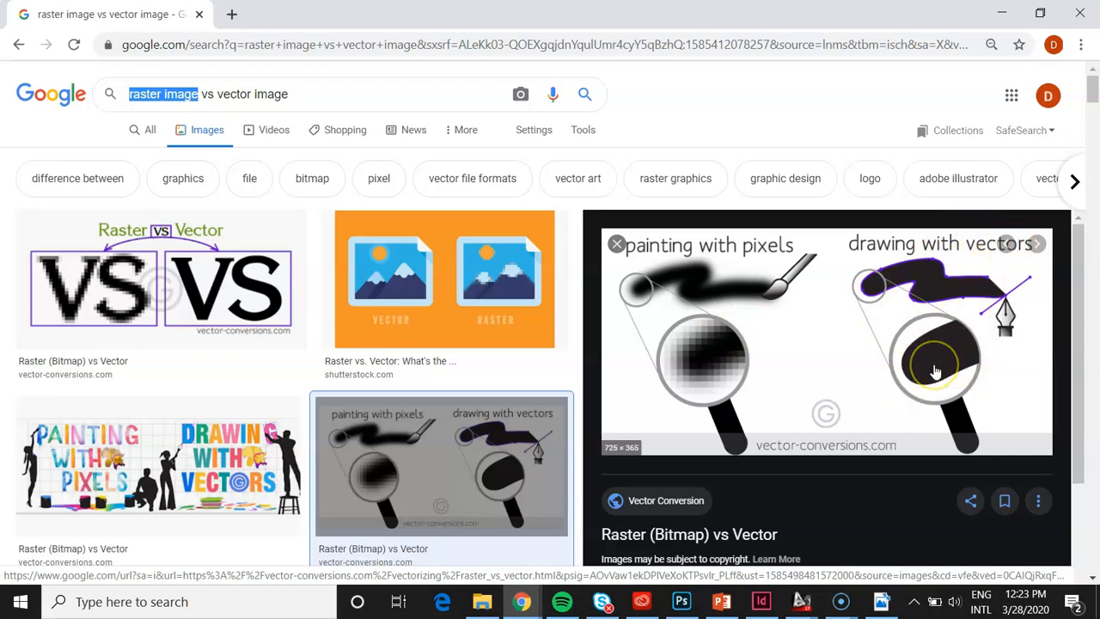
{"action": "left_click", "coordinate": [1002, 14]}
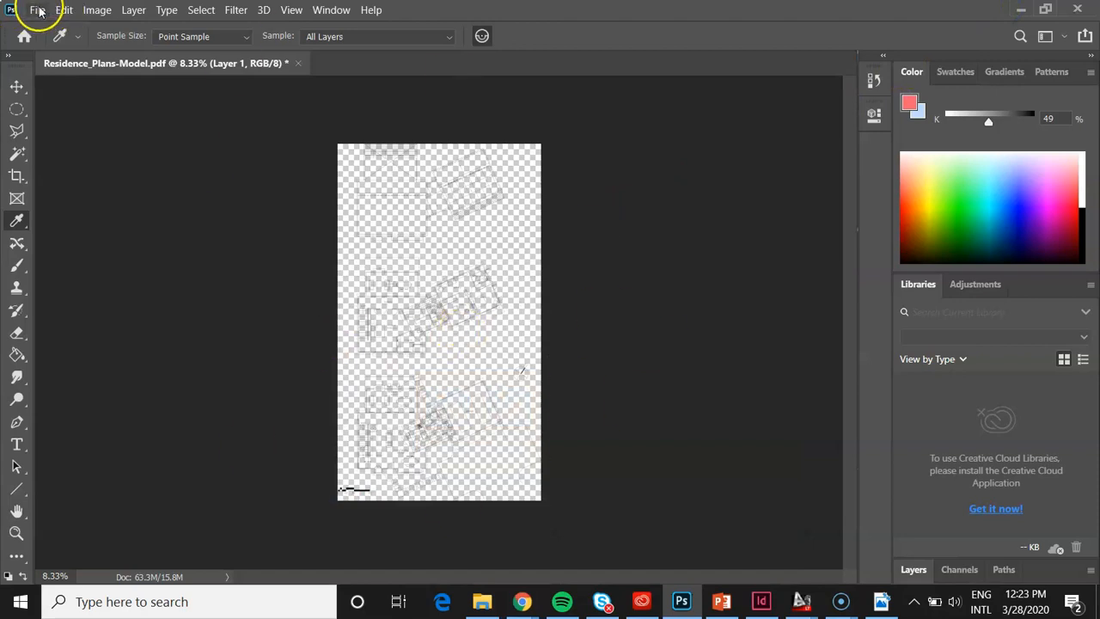
Switch to PowerPoint, highlight the slide's lines on changing resolution and saving as a .psd document, and return to Photoshop.
{"action": "left_click", "coordinate": [721, 602]}
{"action": "left_click_drag", "start_coordinate": [356, 243], "coordinate": [516, 249]}
{"action": "left_click_drag", "start_coordinate": [344, 276], "coordinate": [507, 275]}
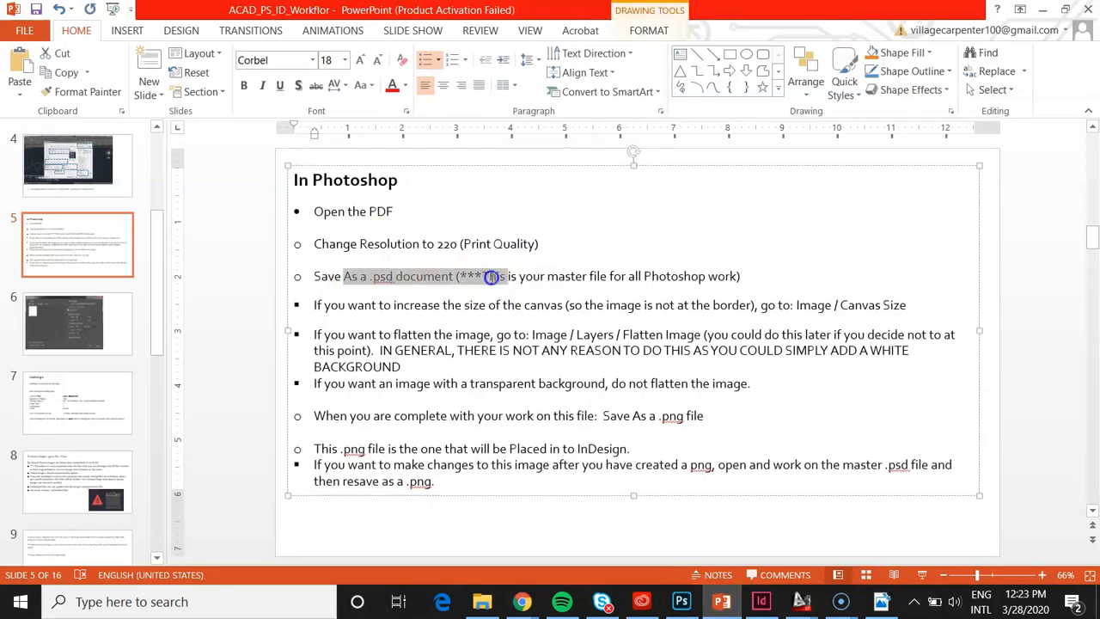
{"action": "left_click", "coordinate": [1040, 11]}
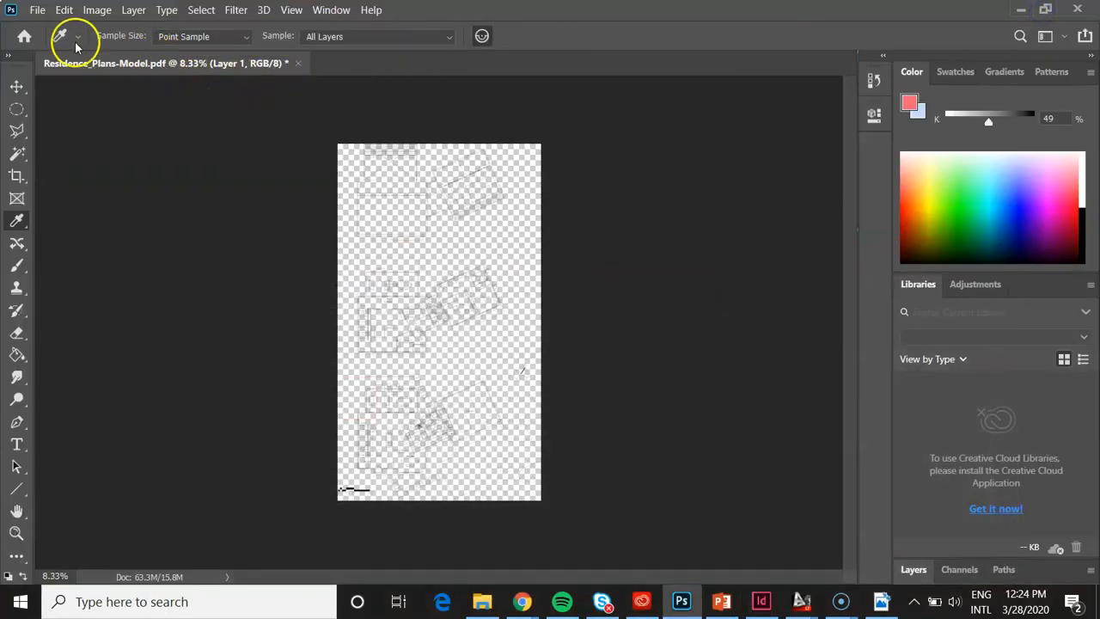
{"action": "left_click", "coordinate": [38, 11]}
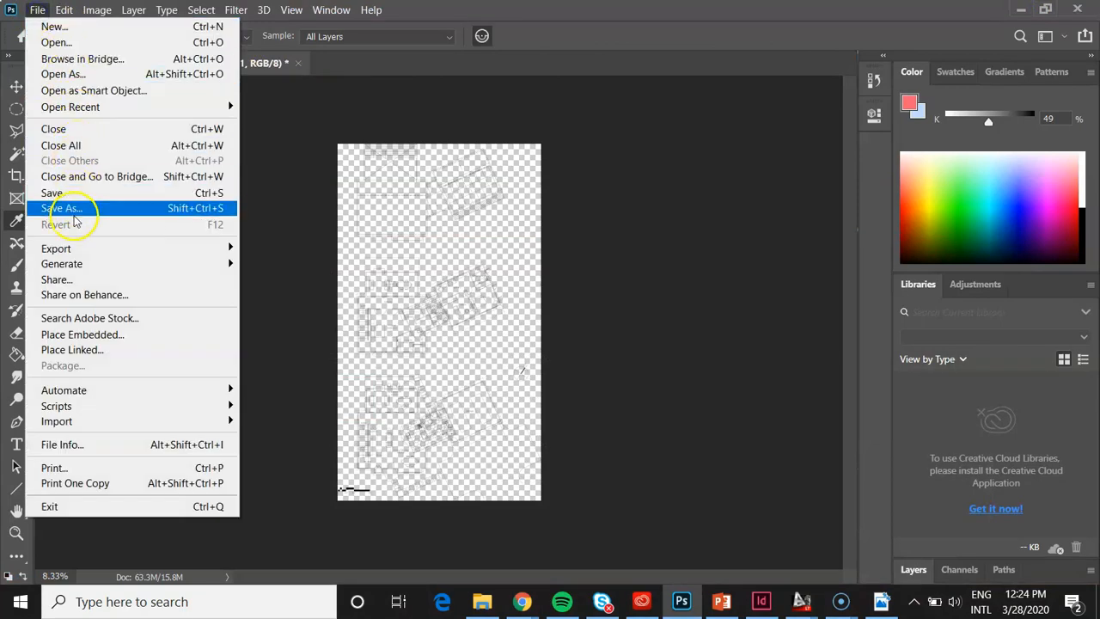
{"action": "left_click", "coordinate": [79, 207]}
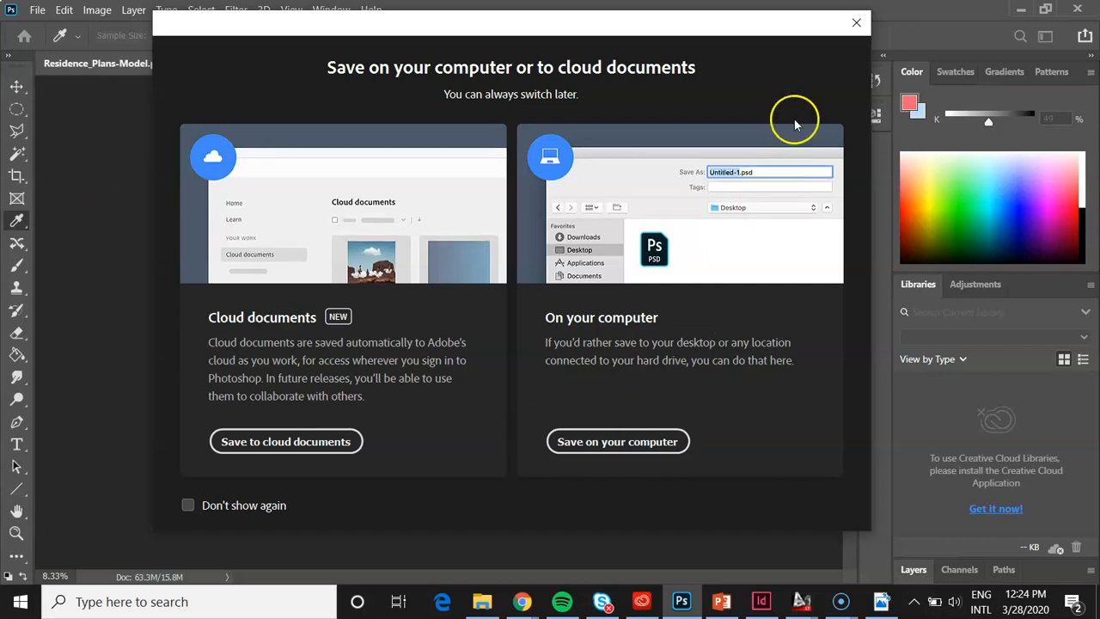
{"action": "left_click", "coordinate": [856, 27]}
Show the Layers panel, float it beside the canvas and make it taller.
{"action": "left_click", "coordinate": [335, 12]}
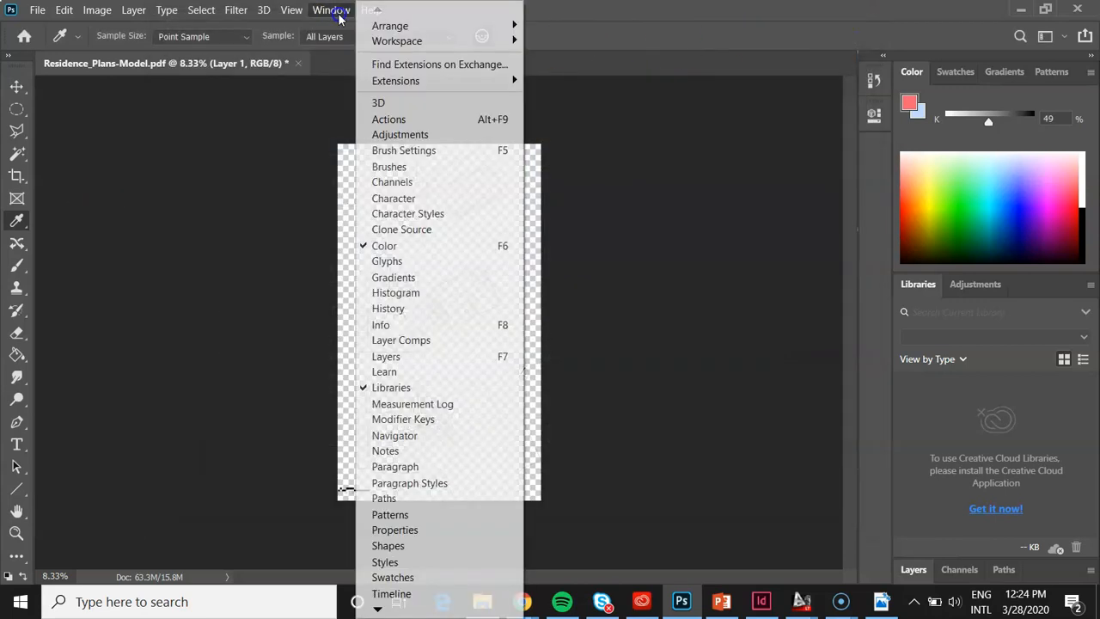
{"action": "left_click", "coordinate": [403, 355]}
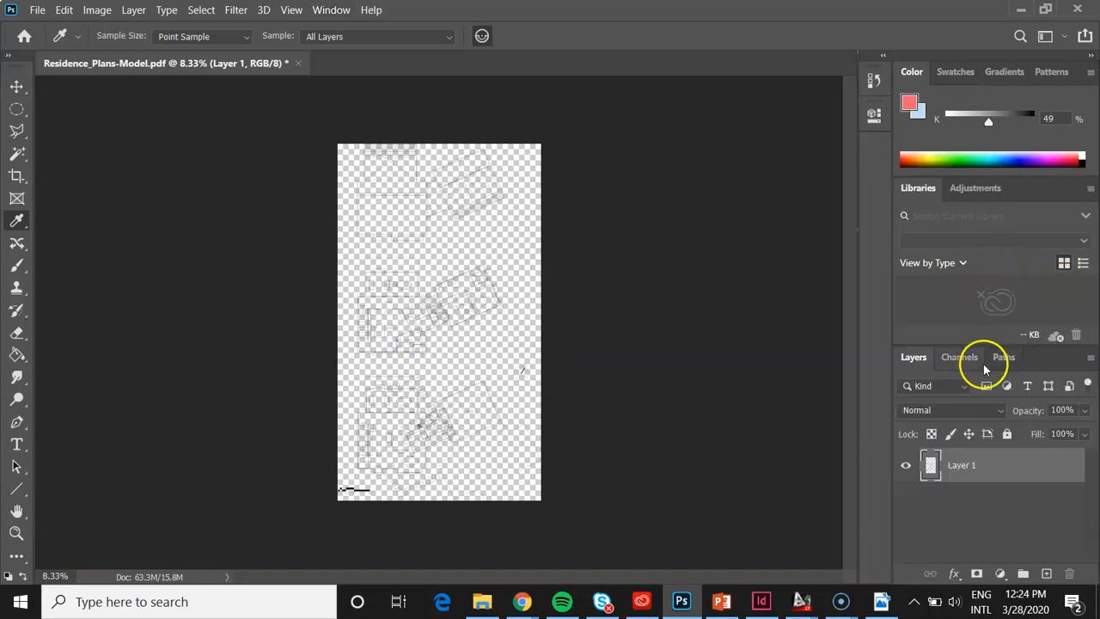
{"action": "left_click_drag", "start_coordinate": [1050, 359], "coordinate": [787, 104]}
{"action": "left_click_drag", "start_coordinate": [730, 297], "coordinate": [734, 512]}
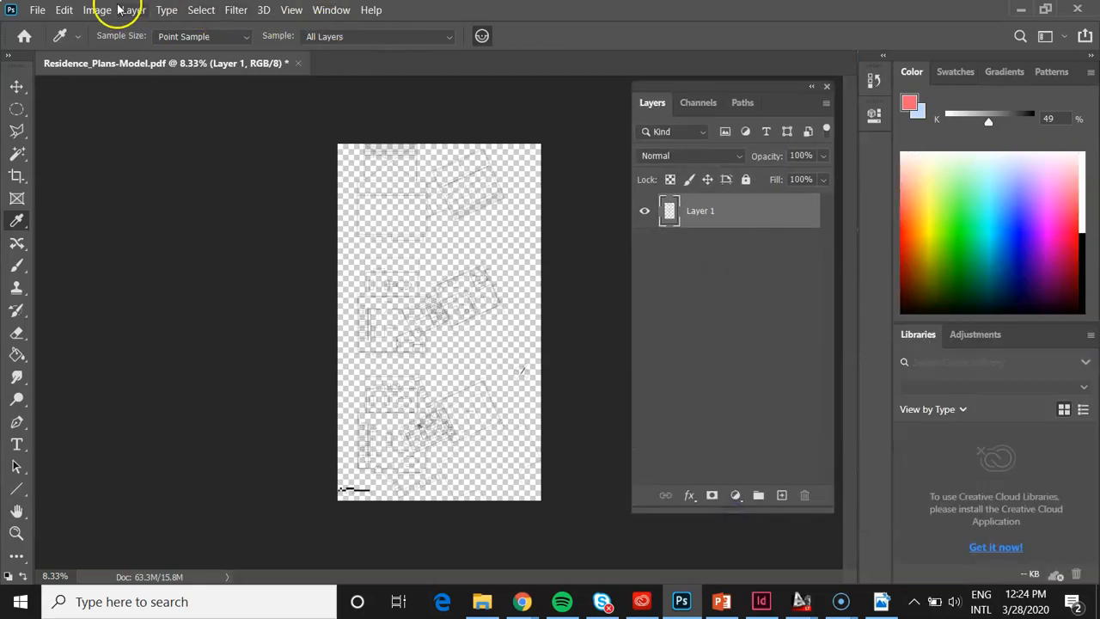
Save the document on the computer as Residence_Plans-Model in Photoshop PSD format in the Photoshop Files folder, with Maximize Compatibility enabled.
{"action": "left_click", "coordinate": [42, 9]}
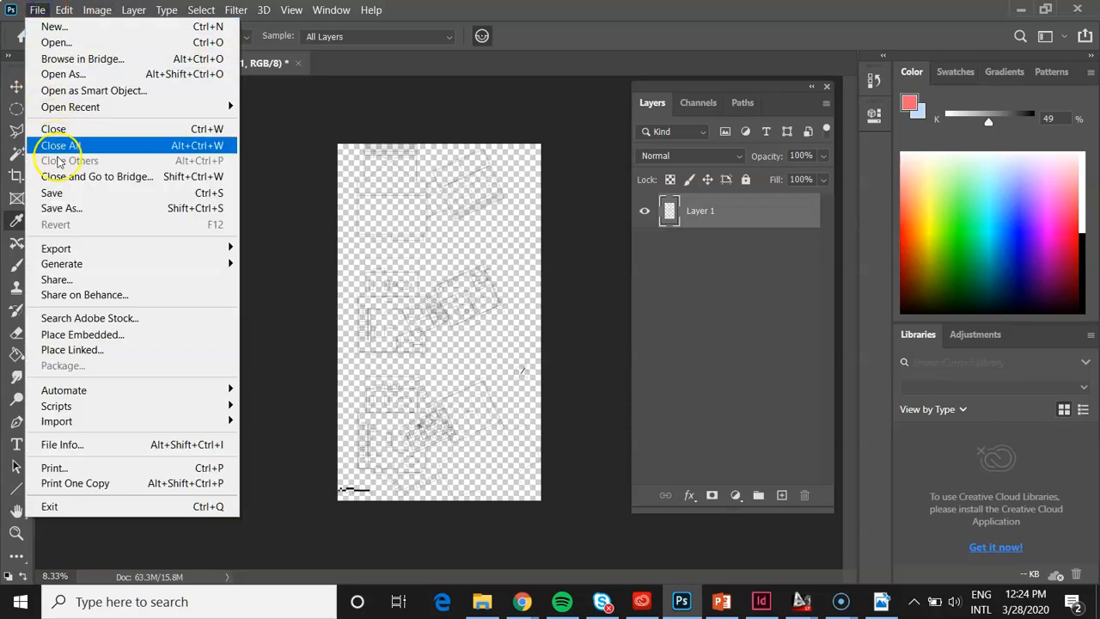
{"action": "left_click", "coordinate": [69, 209]}
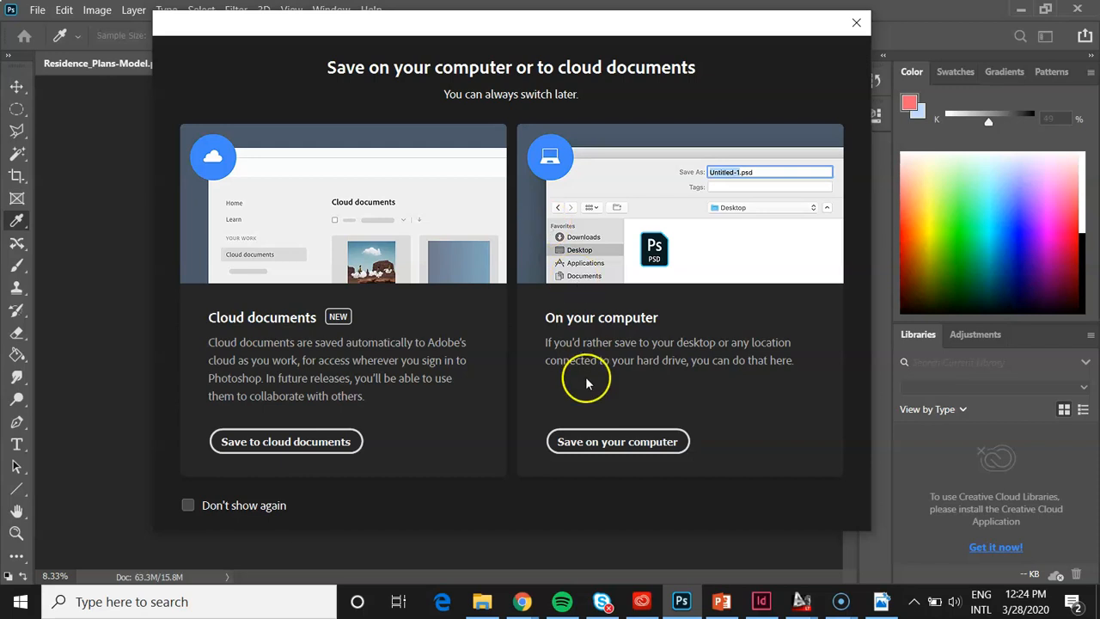
{"action": "left_click", "coordinate": [617, 442]}
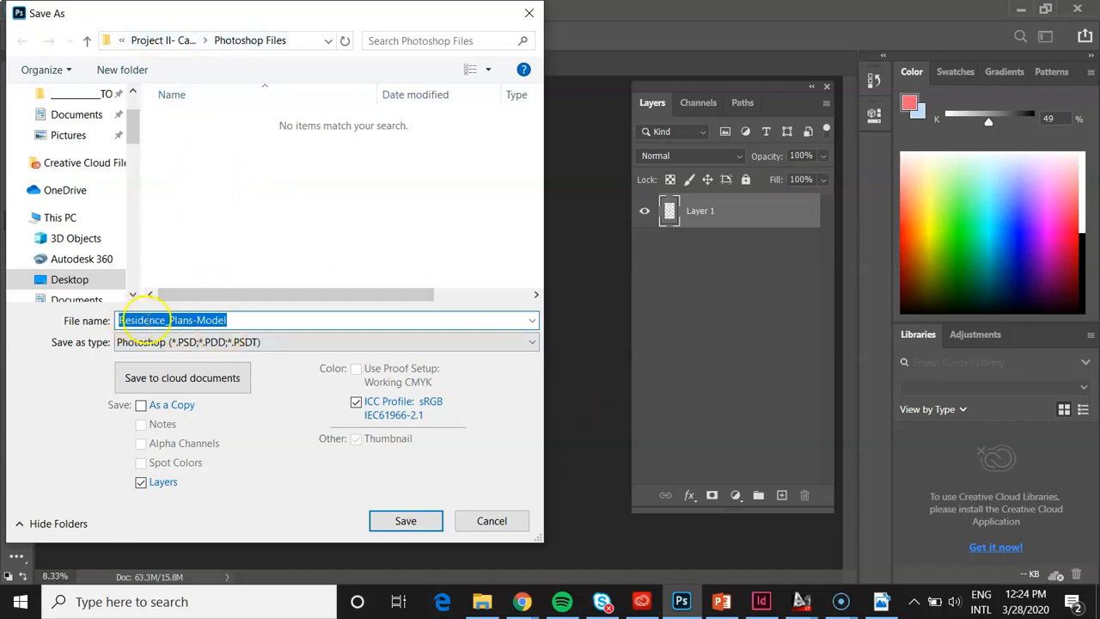
{"action": "left_click", "coordinate": [305, 344]}
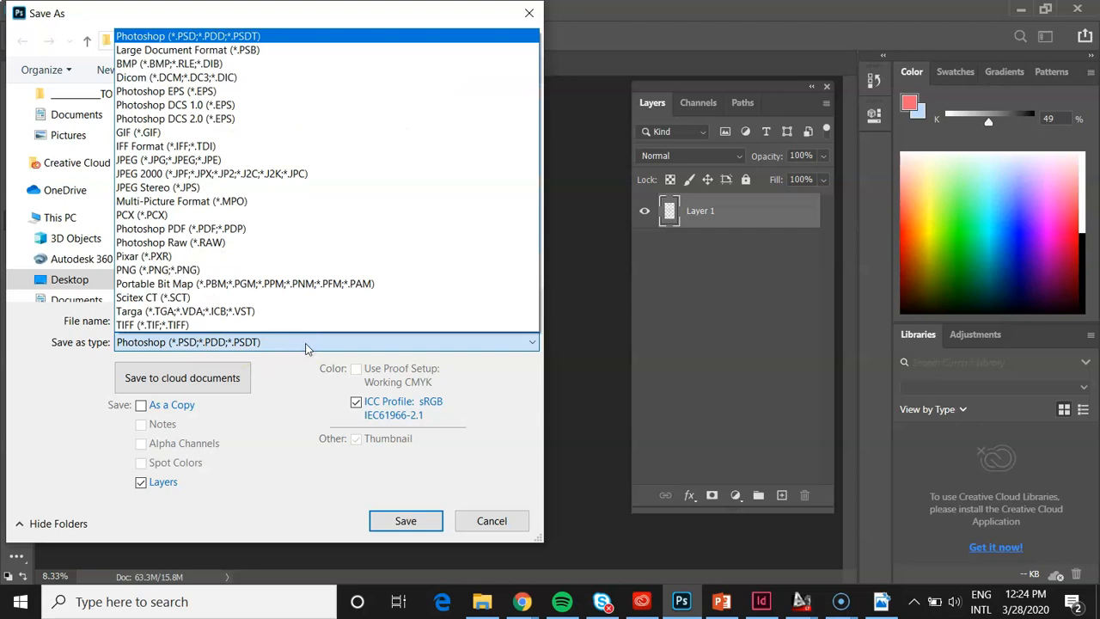
{"action": "left_click", "coordinate": [269, 41]}
{"action": "left_click", "coordinate": [247, 319]}
{"action": "left_click", "coordinate": [410, 526]}
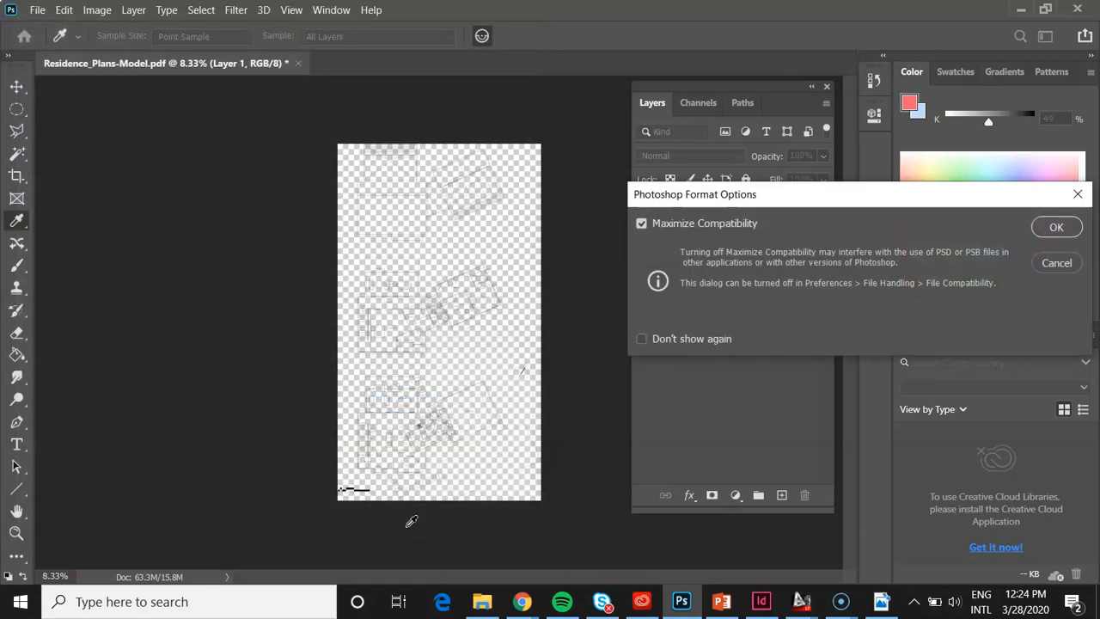
{"action": "left_click", "coordinate": [1057, 227]}
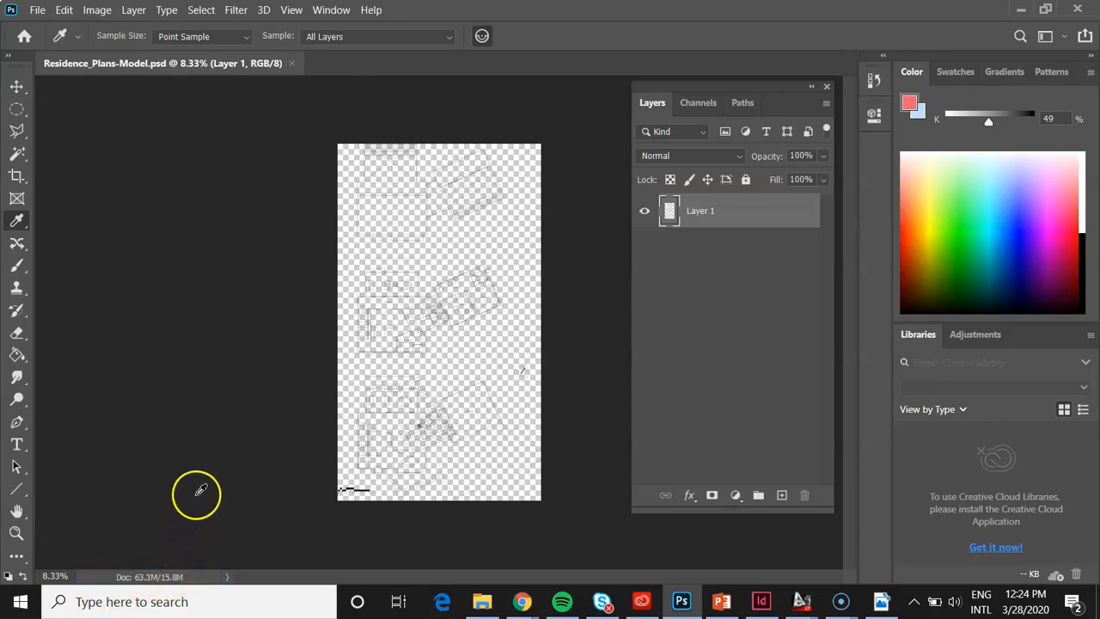
Switch to PowerPoint, highlight the slide's instruction on increasing the canvas size, and return to Photoshop.
{"action": "mouse_move", "coordinate": [722, 602]}
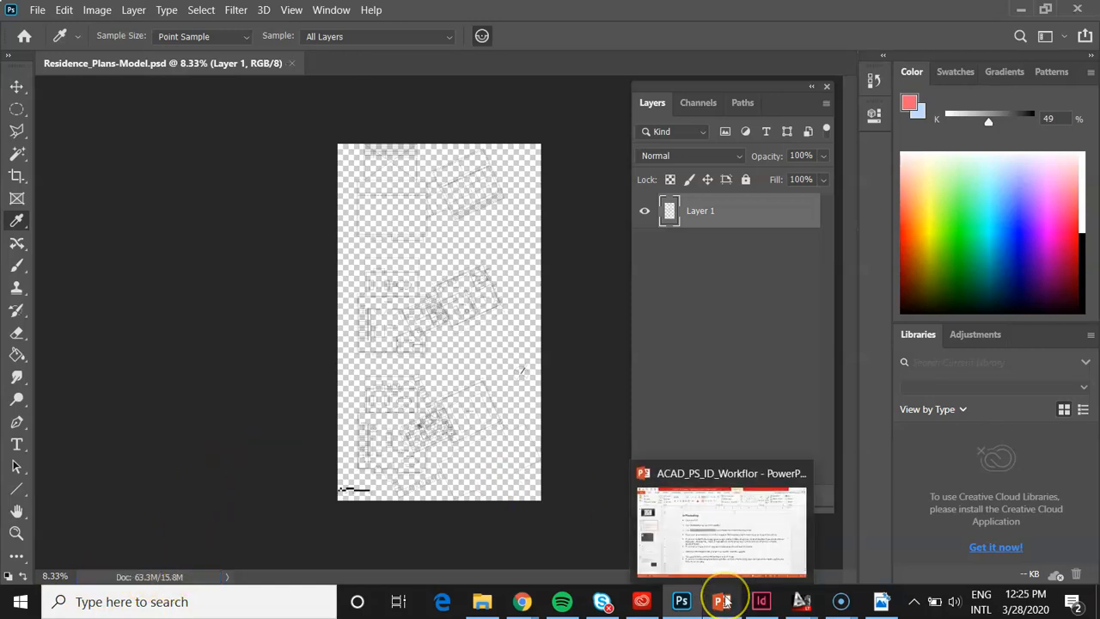
{"action": "left_click", "coordinate": [729, 540]}
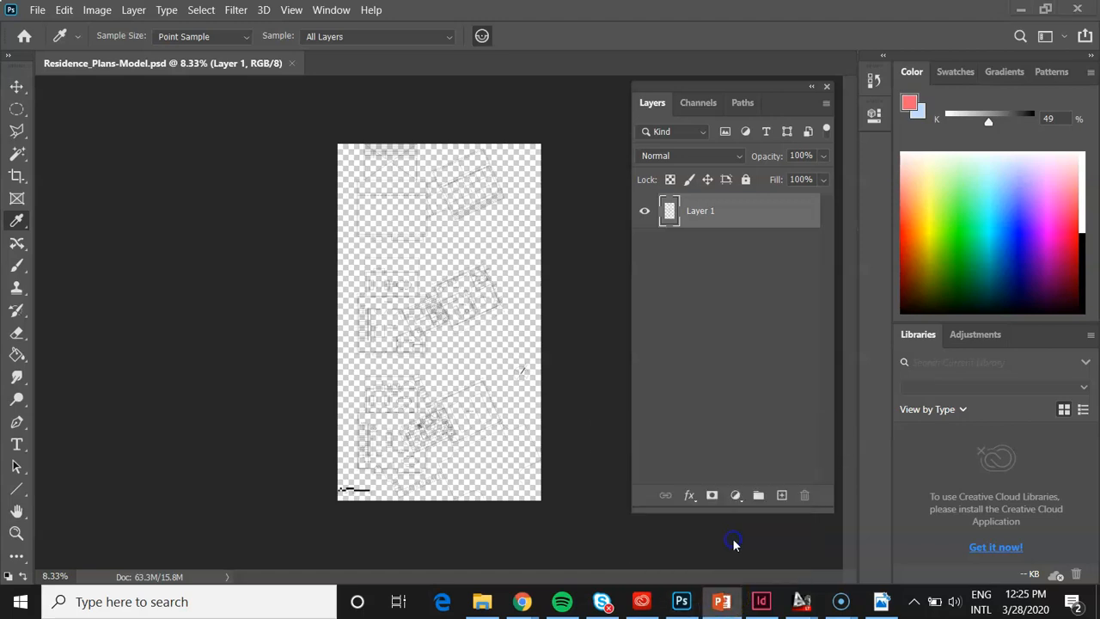
{"action": "left_click", "coordinate": [394, 296]}
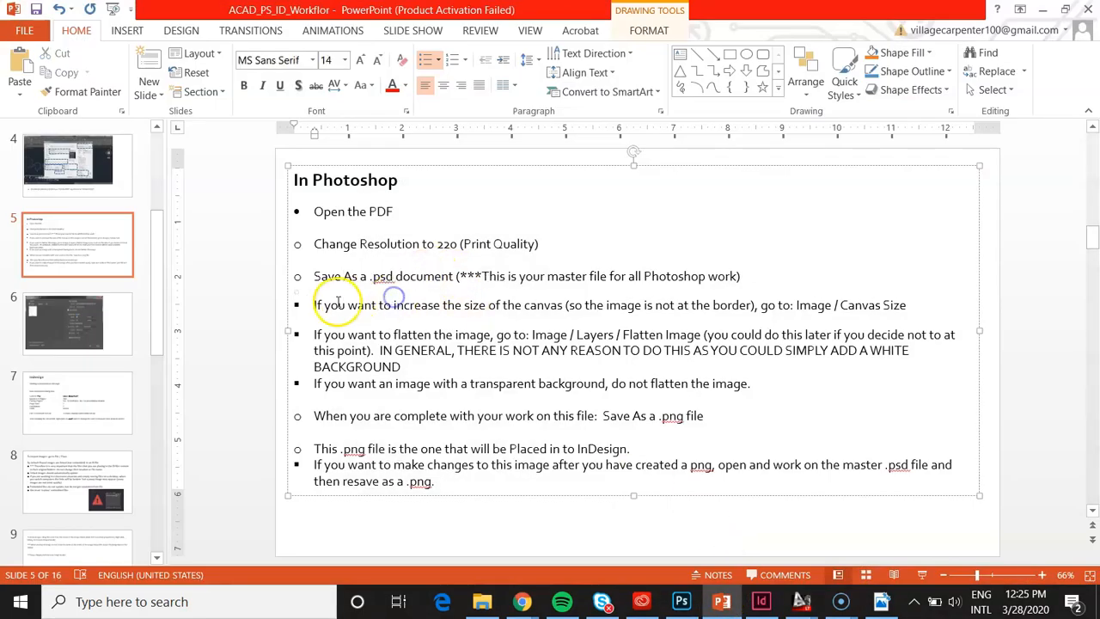
{"action": "left_click_drag", "start_coordinate": [318, 305], "coordinate": [578, 311]}
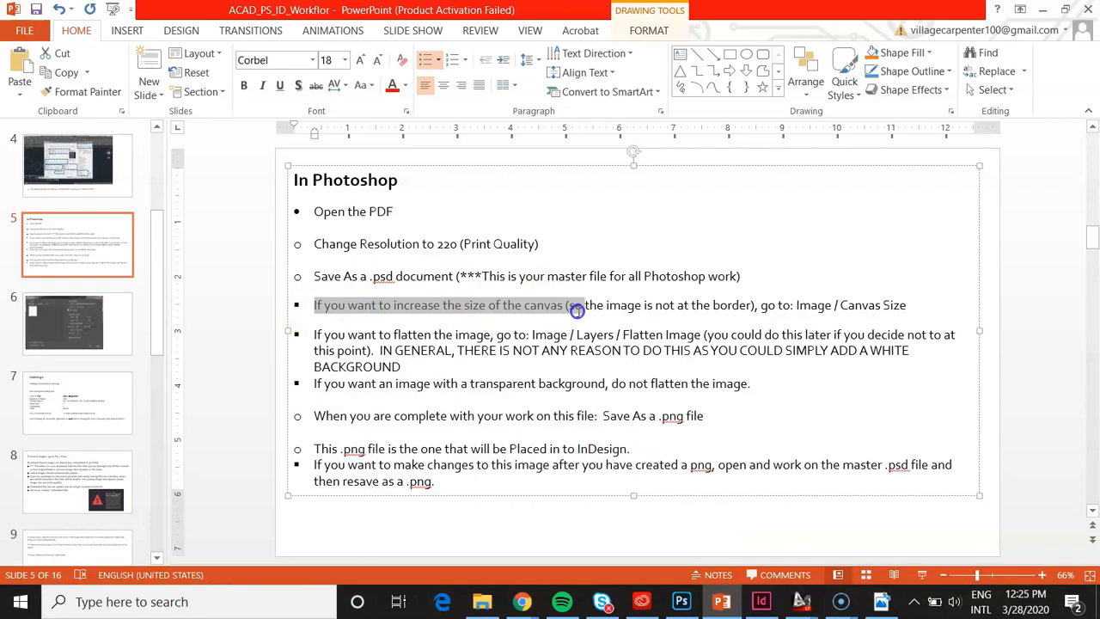
{"action": "left_click", "coordinate": [1044, 12]}
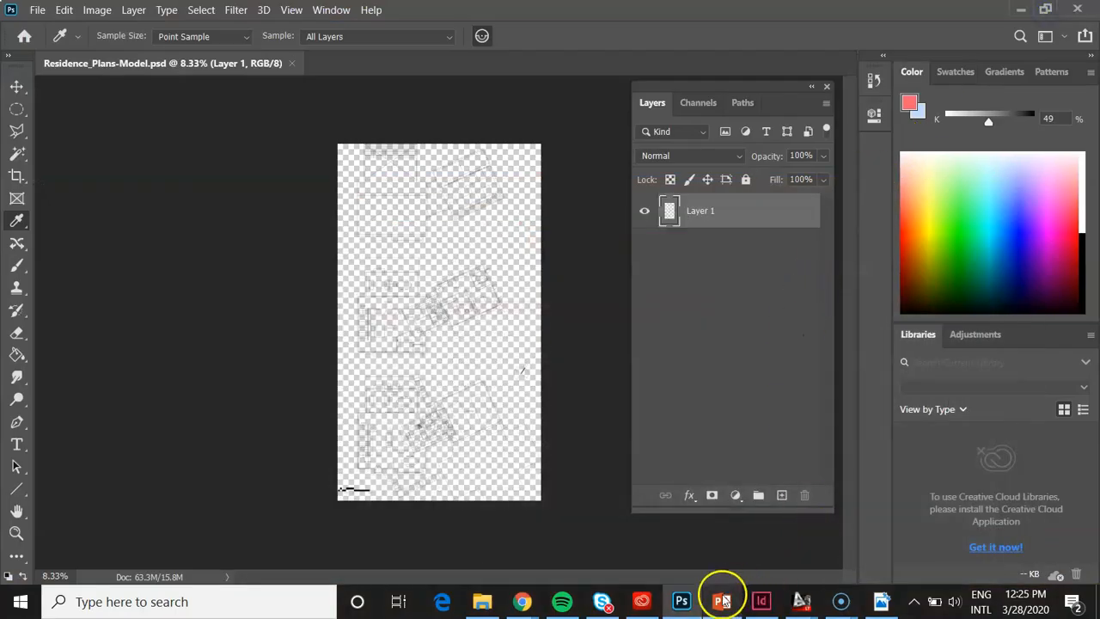
{"action": "mouse_move", "coordinate": [693, 606]}
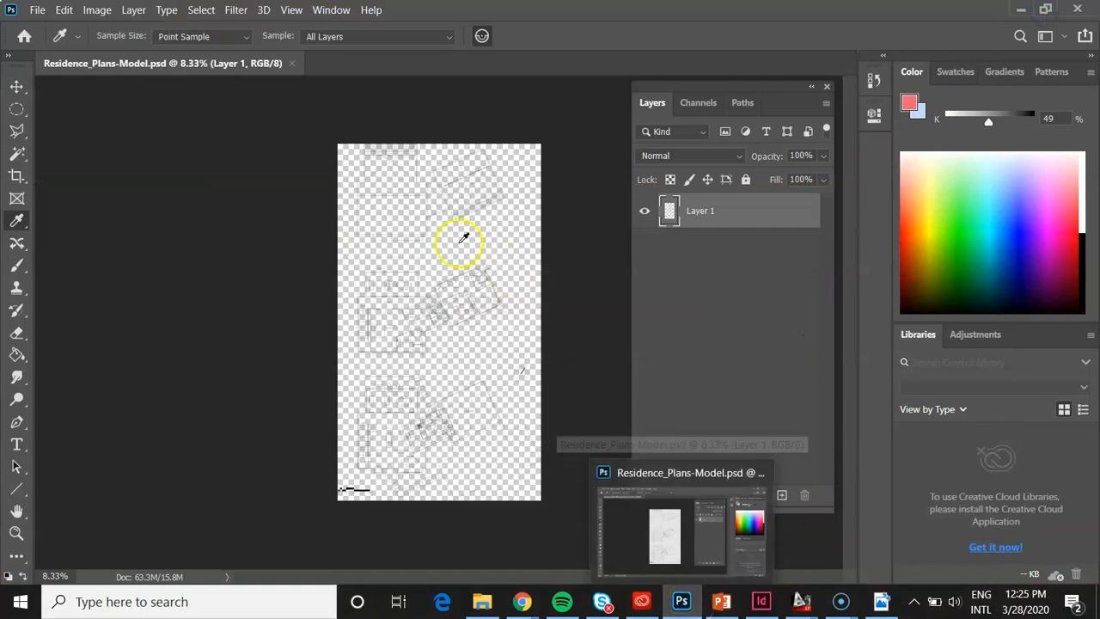
Rename Layer 1 as Background.
{"action": "left_click", "coordinate": [705, 211]}
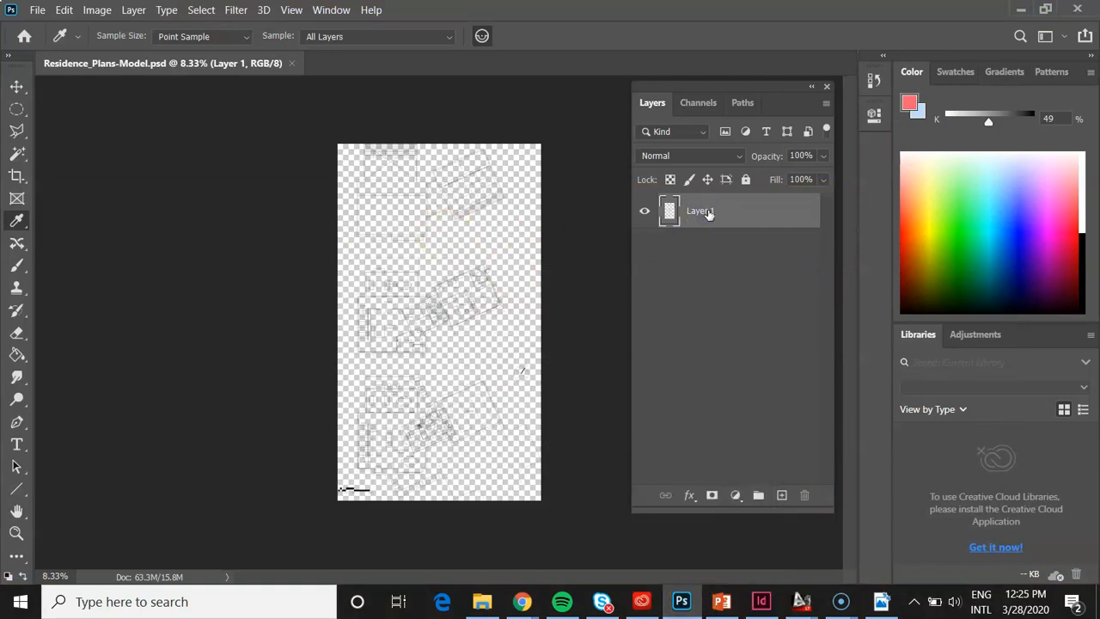
{"action": "right_click", "coordinate": [708, 214]}
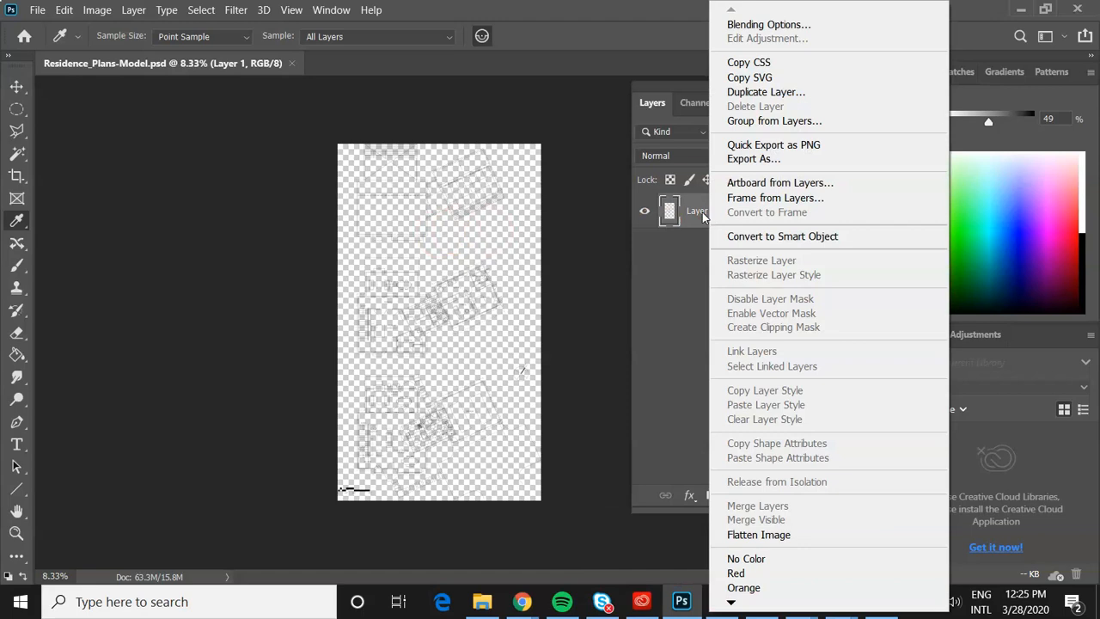
{"action": "left_click", "coordinate": [703, 213]}
{"action": "double_click", "coordinate": [701, 212]}
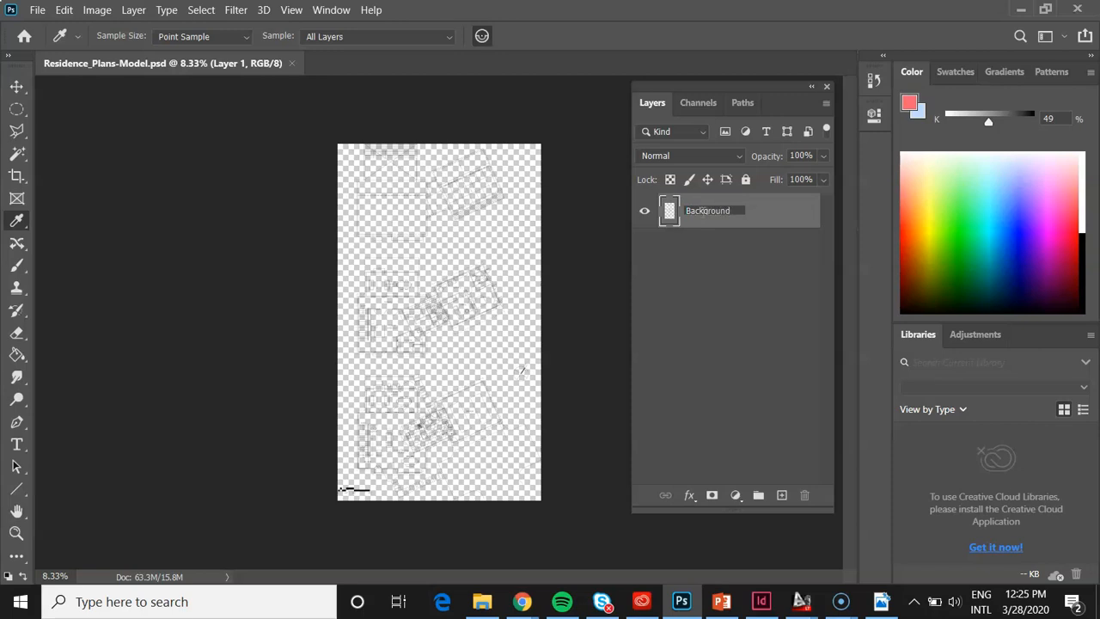
{"action": "left_click", "coordinate": [735, 323]}
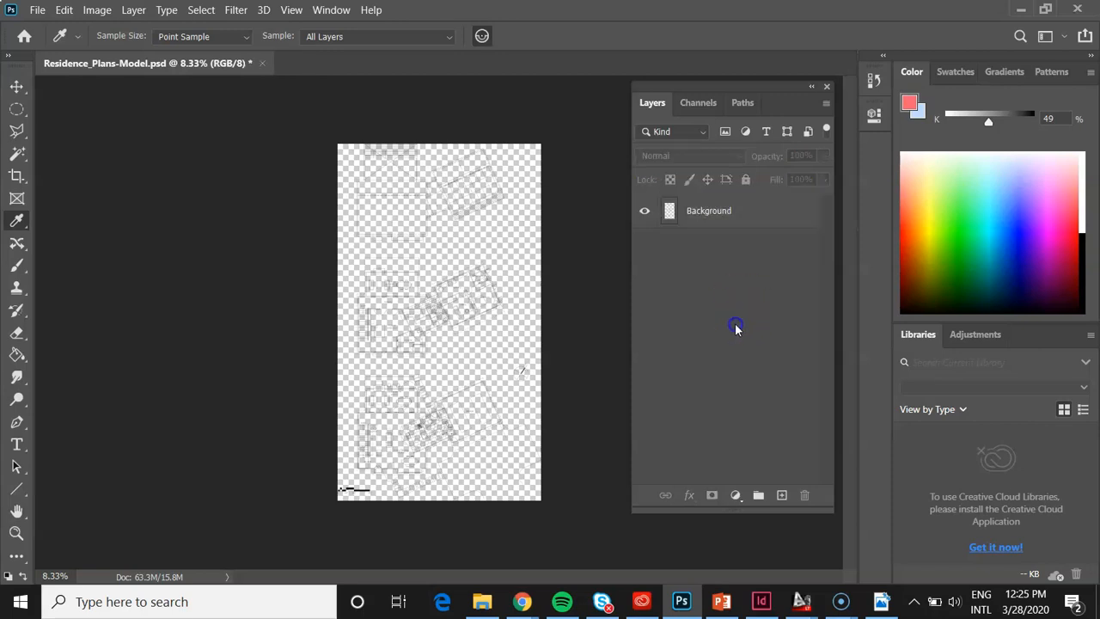
Duplicate the Background layer as Background copy.
{"action": "left_click", "coordinate": [711, 213]}
{"action": "right_click", "coordinate": [713, 213]}
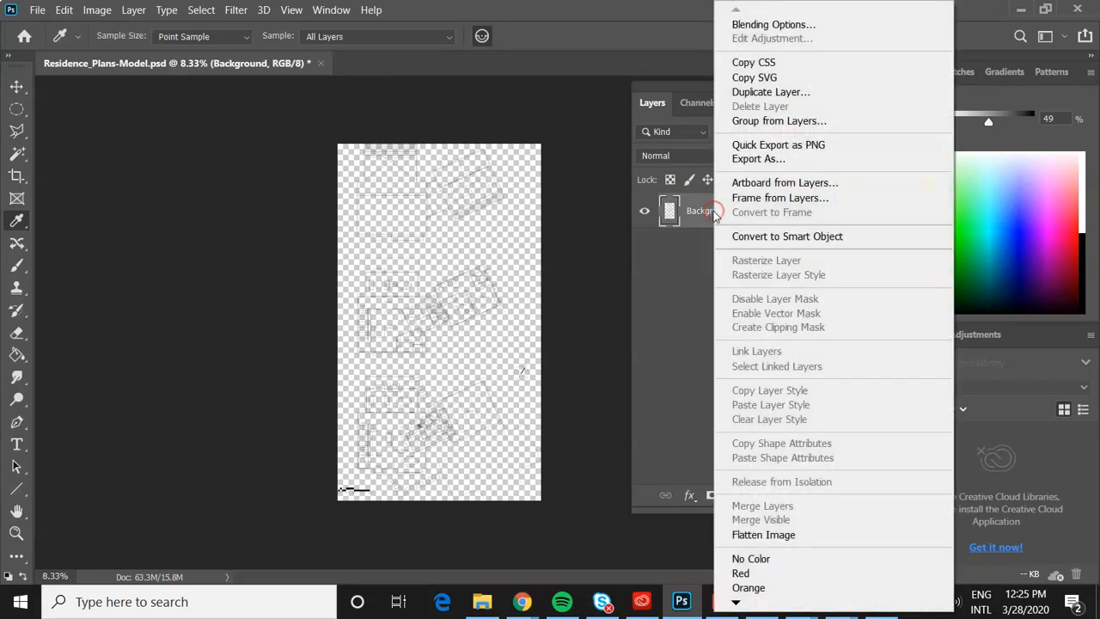
{"action": "left_click", "coordinate": [780, 91]}
{"action": "left_click", "coordinate": [340, 436]}
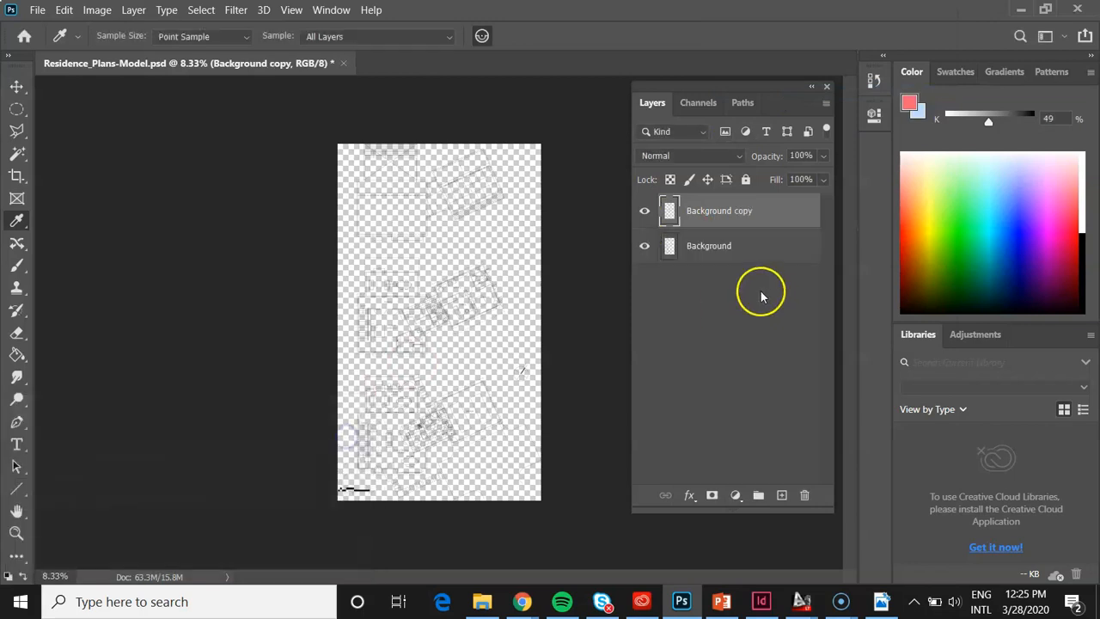
Toggle the Background layer's visibility to compare it with the duplicate's linework, leaving the Background layer hidden.
{"action": "left_click", "coordinate": [645, 247]}
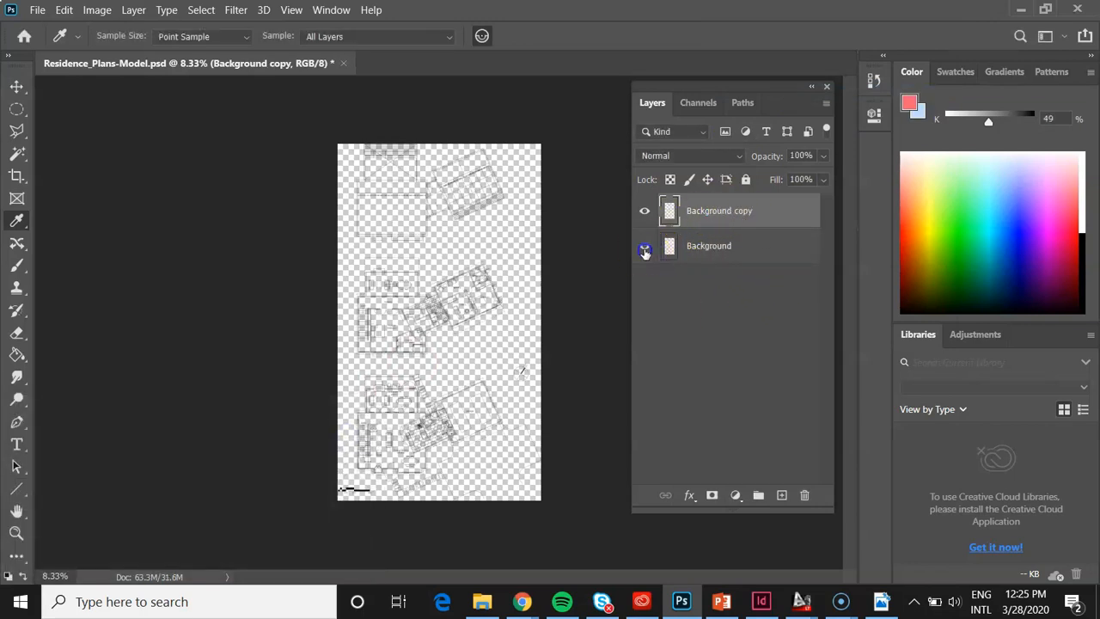
{"action": "left_click", "coordinate": [645, 246]}
{"action": "left_click", "coordinate": [647, 246]}
{"action": "left_click", "coordinate": [647, 247]}
{"action": "left_click", "coordinate": [646, 247]}
{"action": "left_click", "coordinate": [647, 247]}
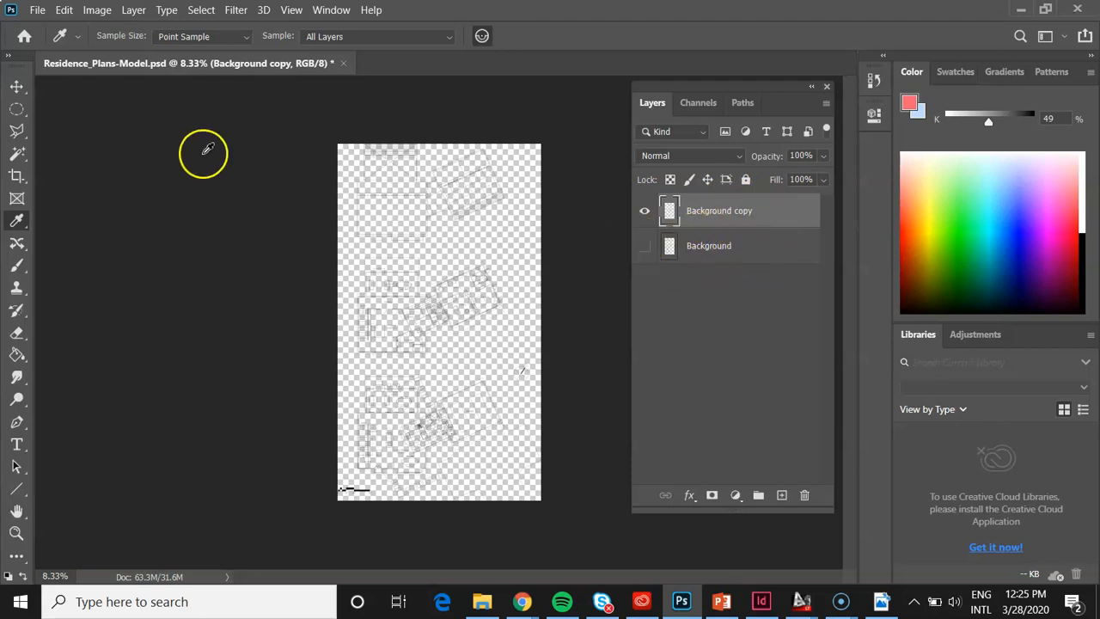
{"action": "left_click", "coordinate": [97, 11]}
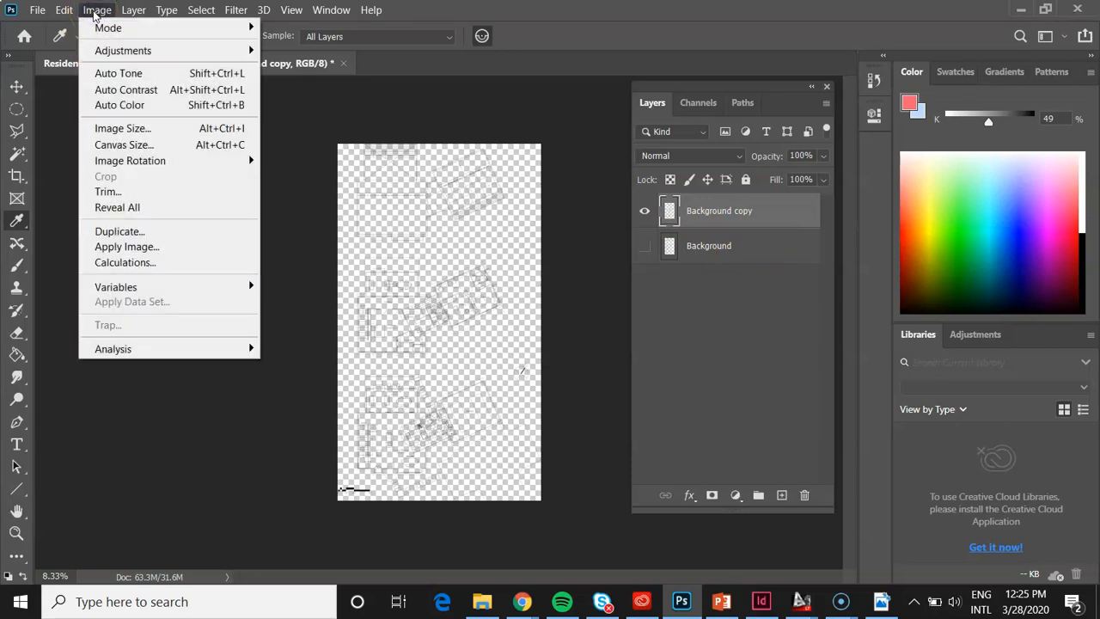
{"action": "left_click", "coordinate": [133, 10]}
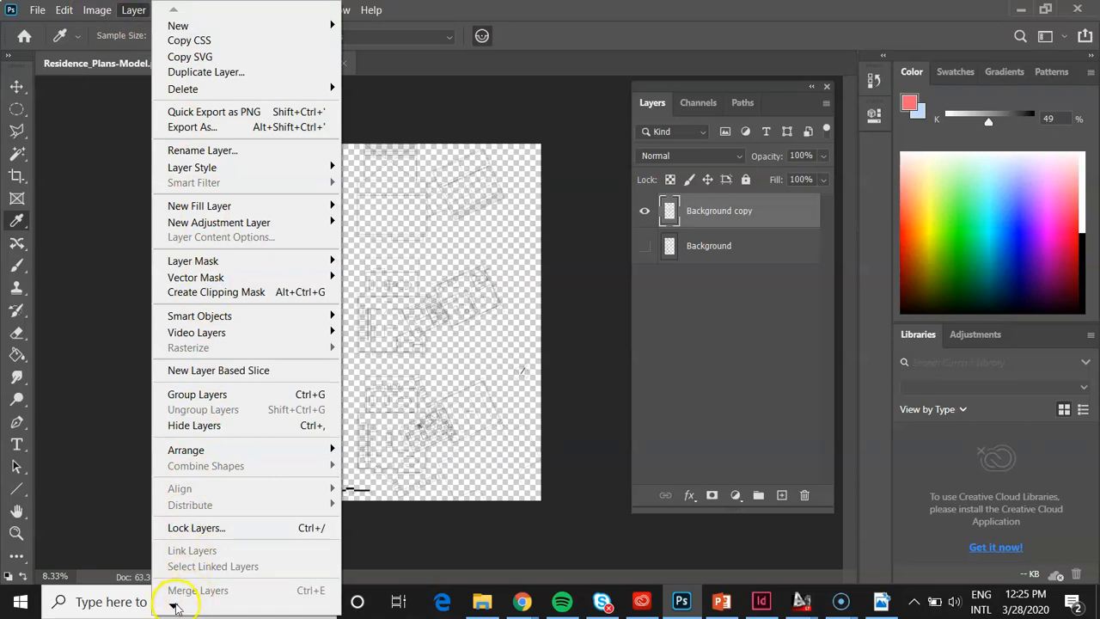
{"action": "mouse_move", "coordinate": [174, 606]}
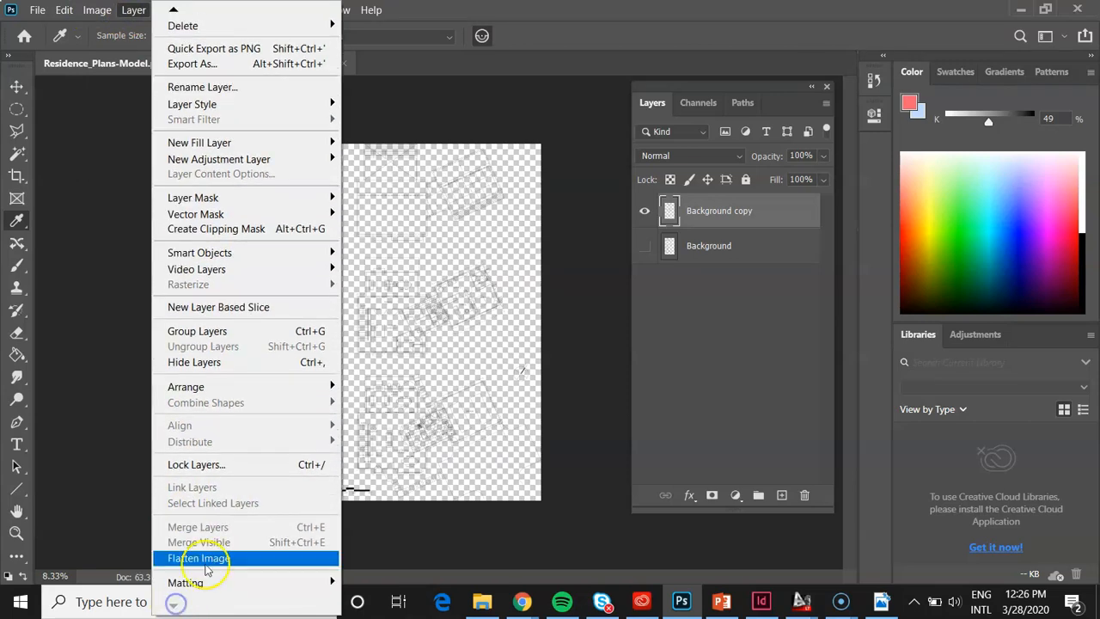
{"action": "left_click", "coordinate": [209, 559]}
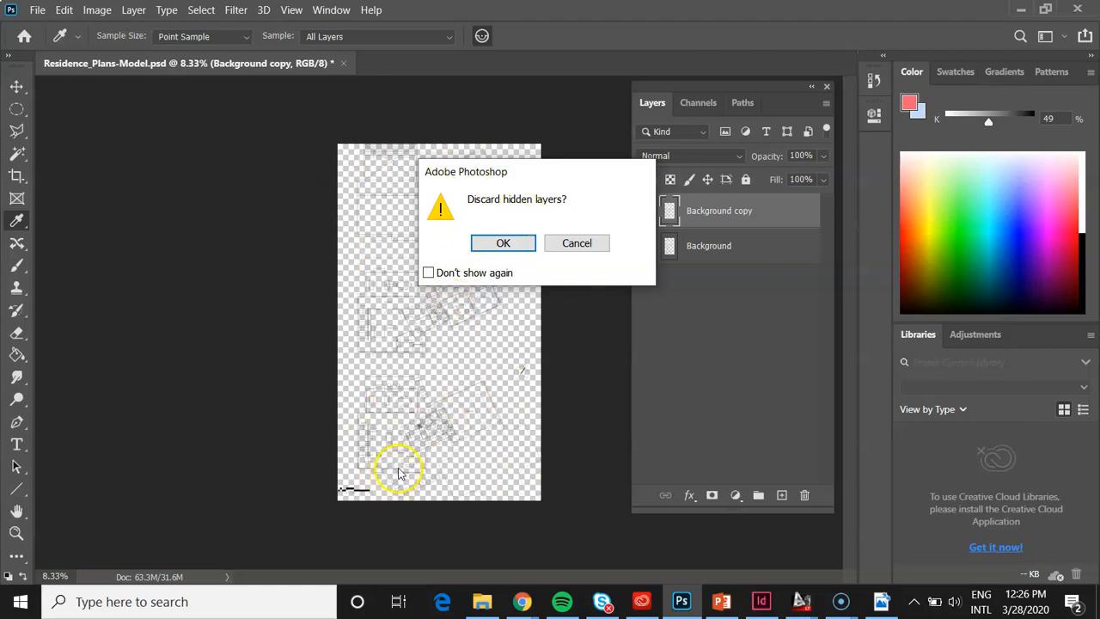
{"action": "left_click", "coordinate": [590, 249]}
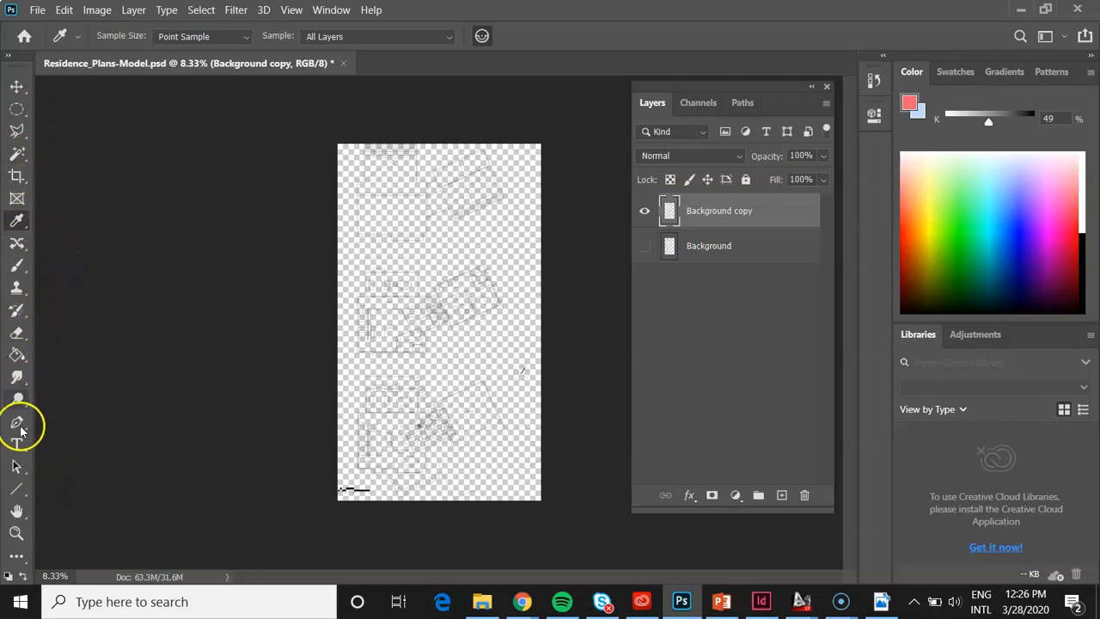
Activate the Rectangle tool for drawing a shape in the plans document.
{"action": "left_click", "coordinate": [19, 491]}
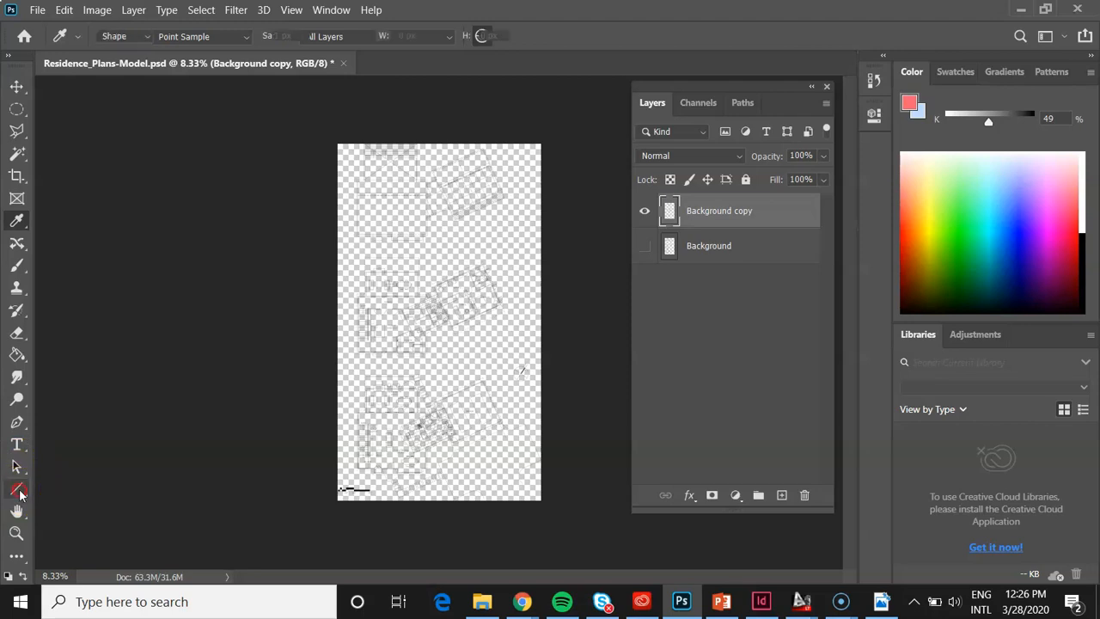
{"action": "left_click", "coordinate": [103, 488]}
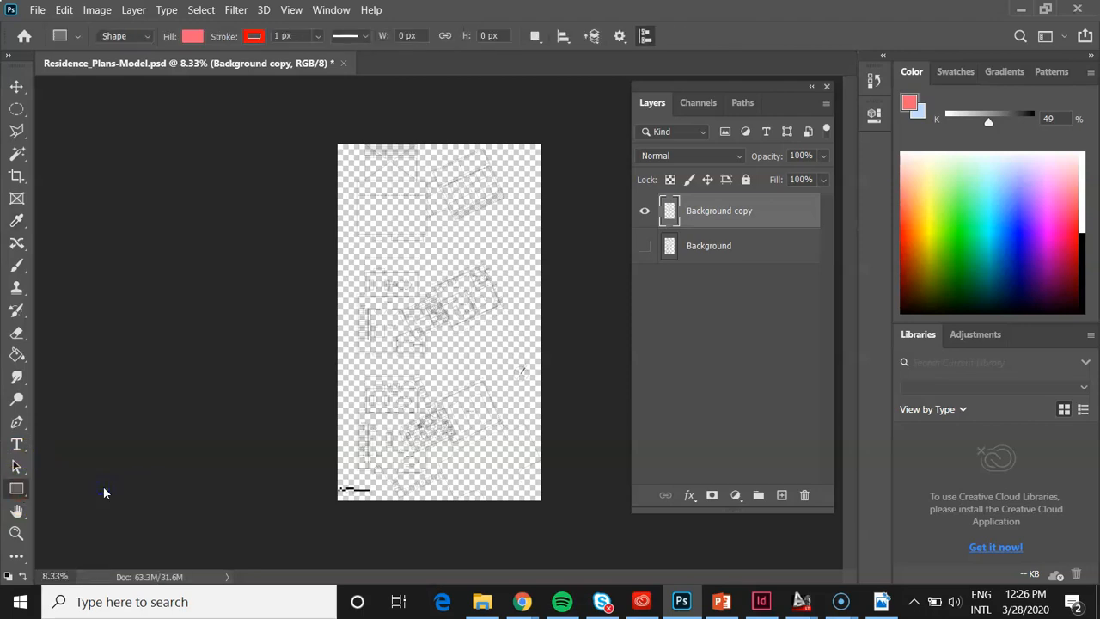
Reset the colours to default, make white the foreground, and set the rectangle shape to white fill with no stroke.
{"action": "left_click", "coordinate": [8, 576]}
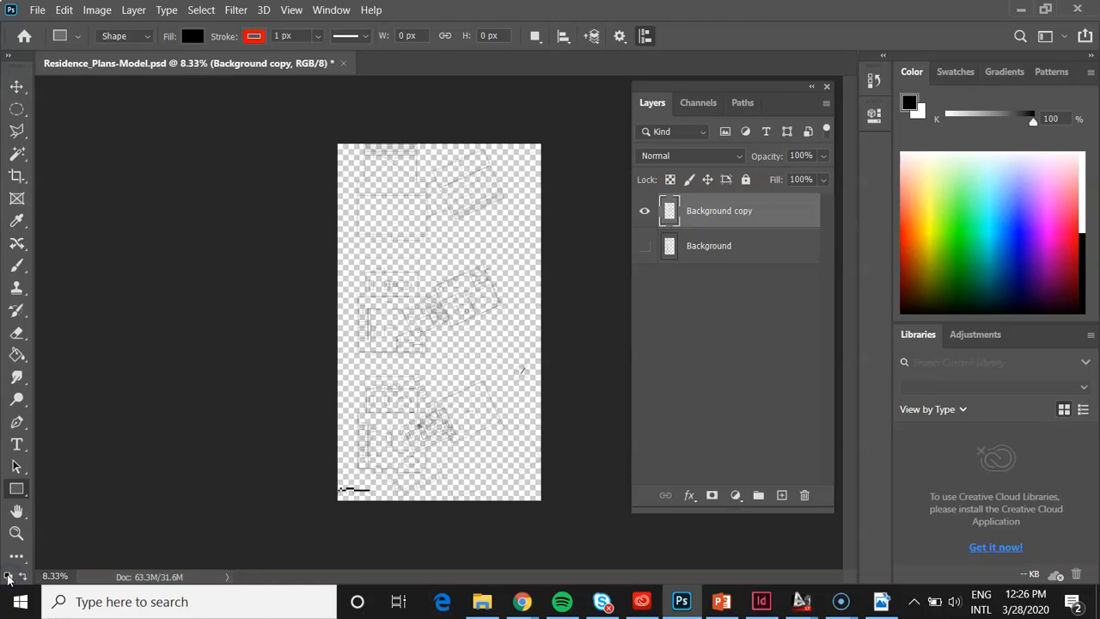
{"action": "left_click", "coordinate": [23, 577]}
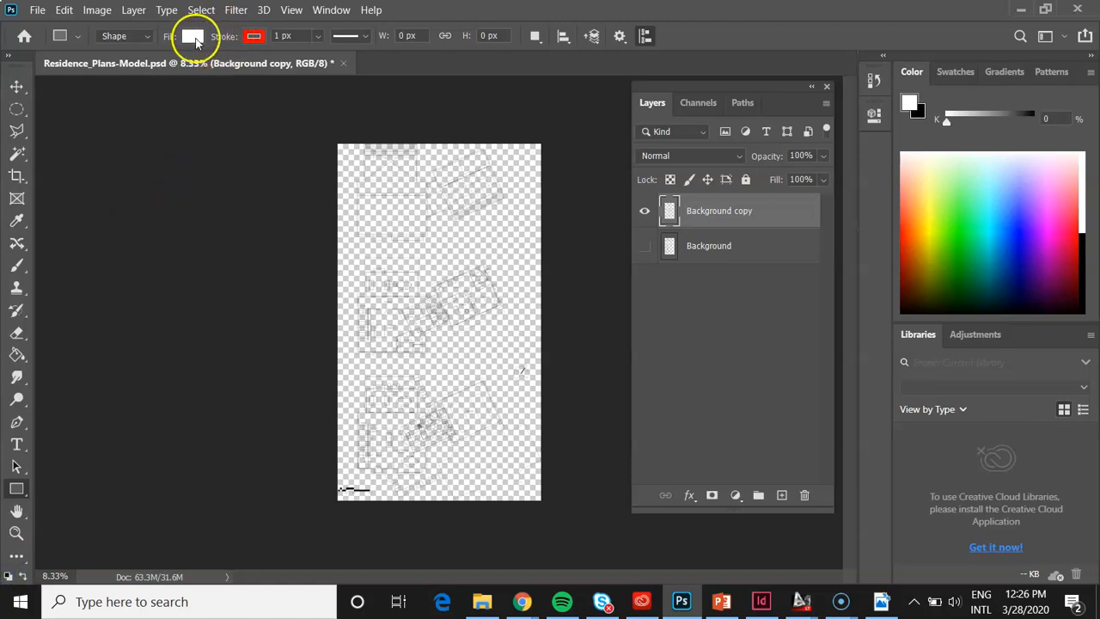
{"action": "left_click", "coordinate": [255, 36]}
{"action": "left_click", "coordinate": [150, 71]}
{"action": "left_click", "coordinate": [74, 184]}
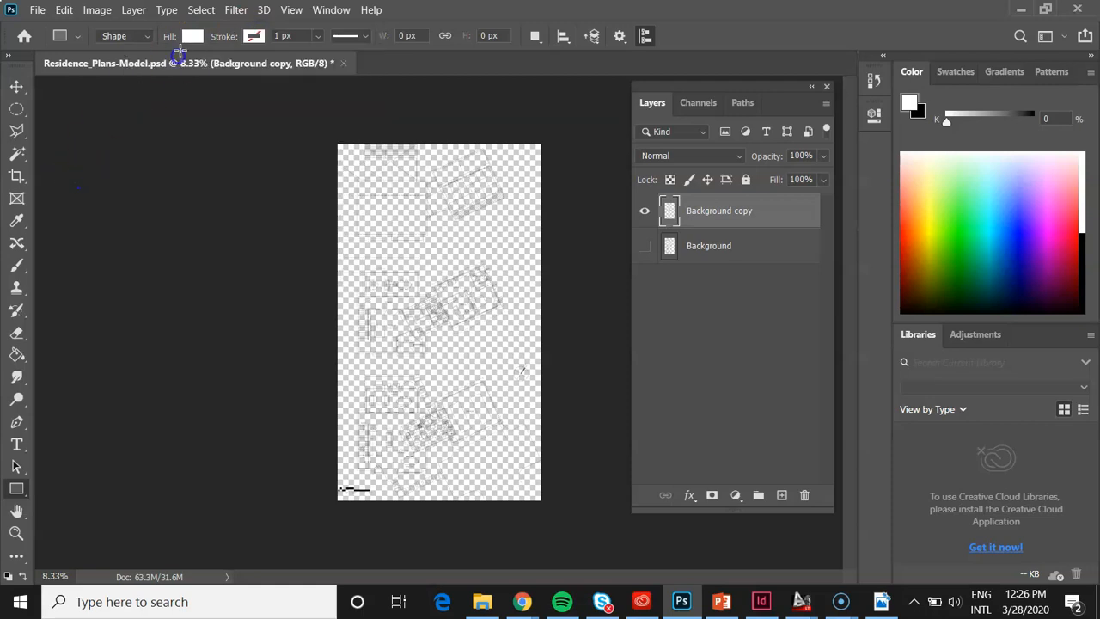
{"action": "left_click", "coordinate": [164, 348]}
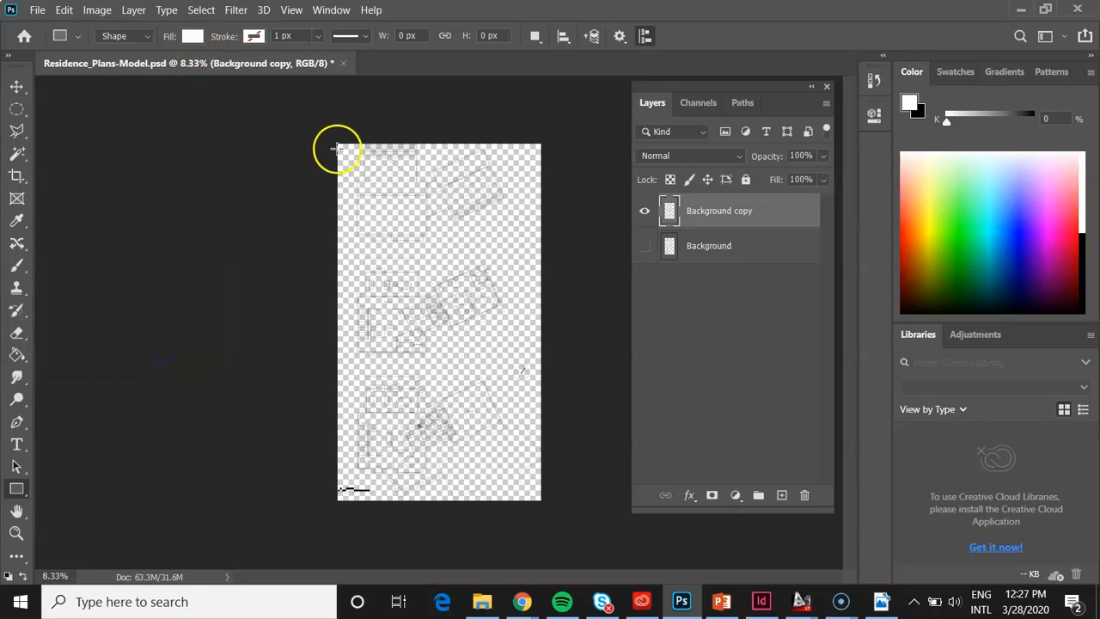
Draw a rectangle about 3746 × 6373 px covering the whole canvas and move its layer directly beneath Background copy.
{"action": "left_click_drag", "start_coordinate": [333, 140], "coordinate": [547, 506]}
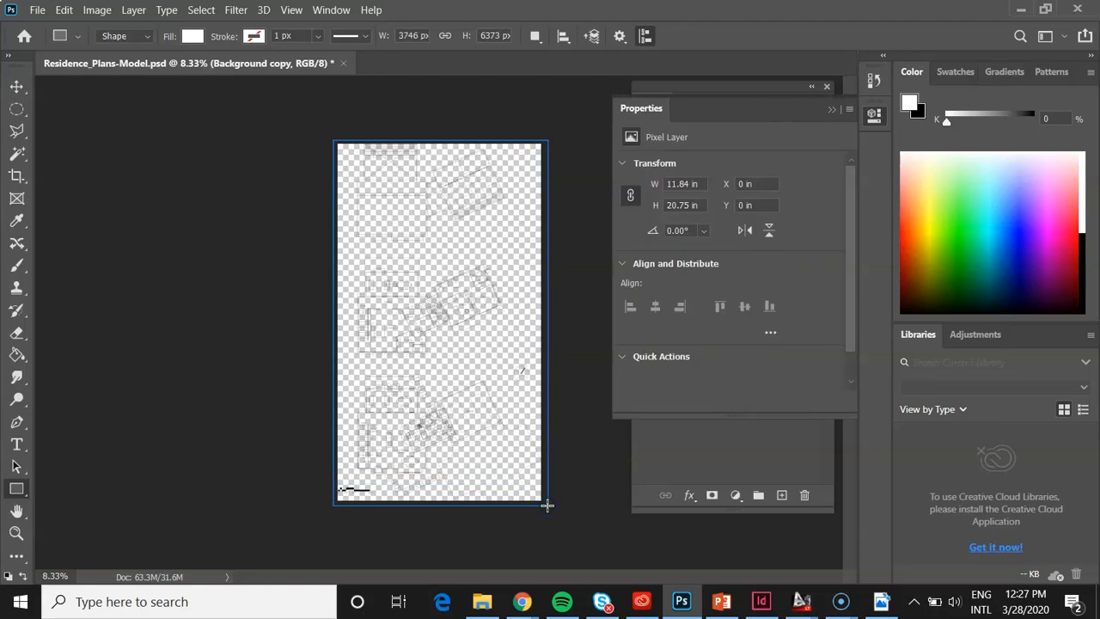
{"action": "left_click", "coordinate": [831, 109]}
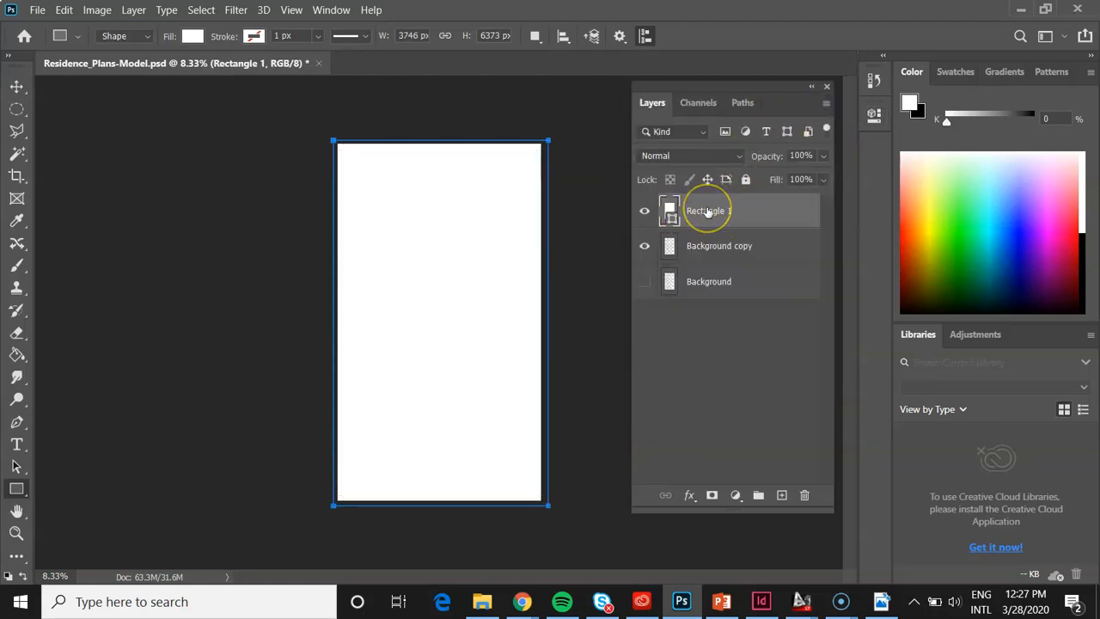
{"action": "left_click_drag", "start_coordinate": [709, 215], "coordinate": [714, 254]}
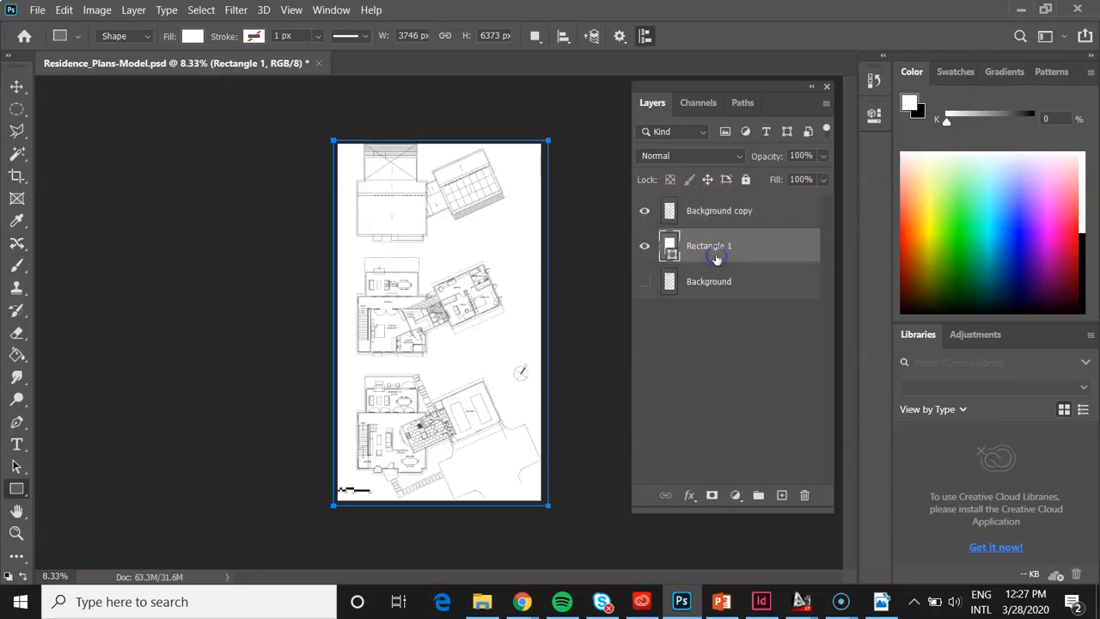
{"action": "left_click", "coordinate": [11, 93]}
{"action": "left_click", "coordinate": [533, 221]}
Toggle the visibility of the Rectangle 1 layer to compare the floor plans with and without the white background.
{"action": "left_click", "coordinate": [646, 248]}
{"action": "left_click", "coordinate": [645, 248]}
{"action": "left_click", "coordinate": [646, 249]}
{"action": "left_click", "coordinate": [646, 249]}
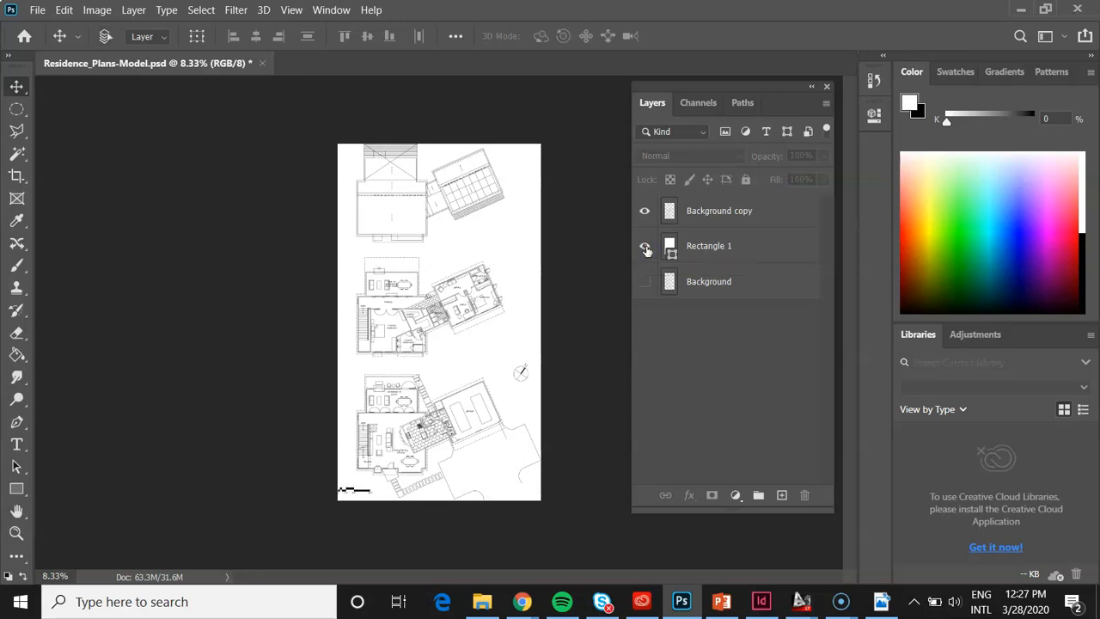
{"action": "key", "text": "ctrl+plus"}
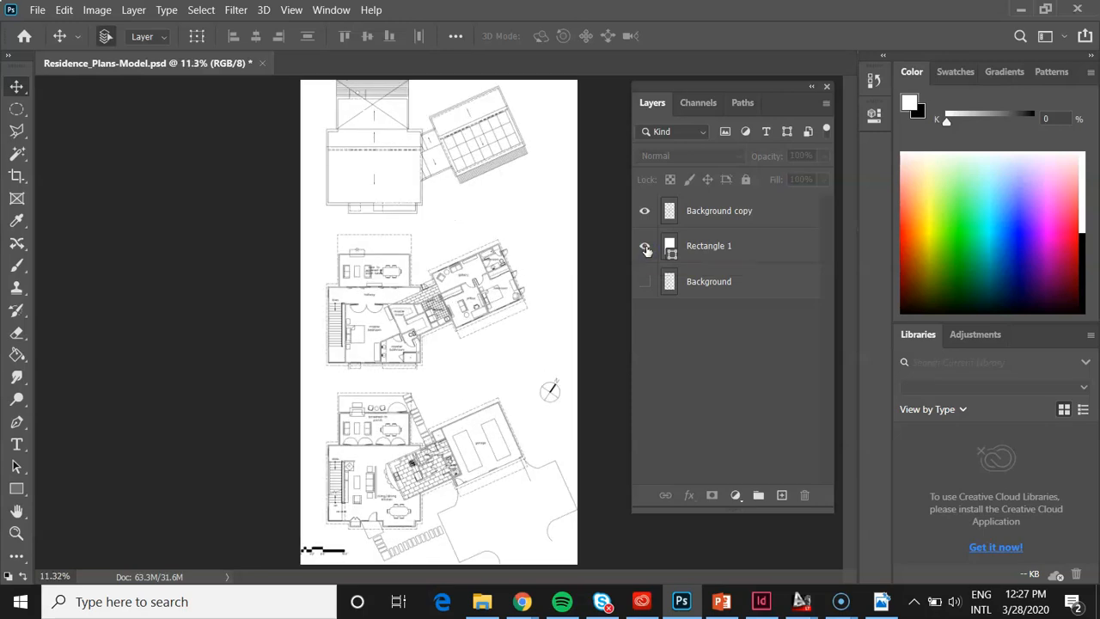
{"action": "key", "text": "ctrl+plus"}
{"action": "key", "text": "ctrl+plus"}
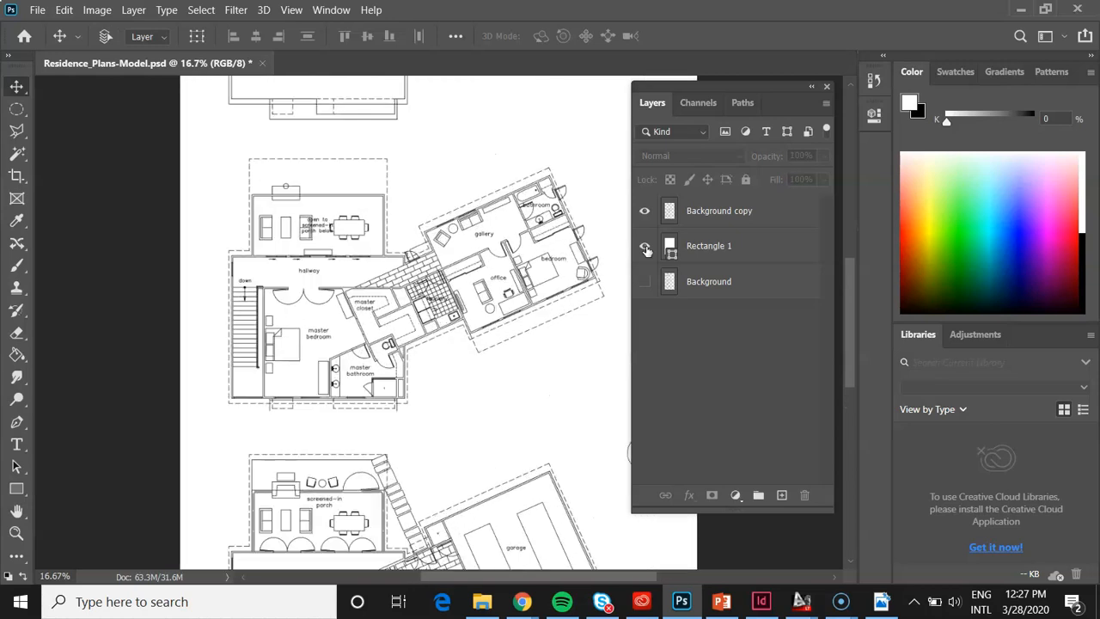
{"action": "key", "text": "ctrl+plus"}
{"action": "key", "text": "ctrl+plus"}
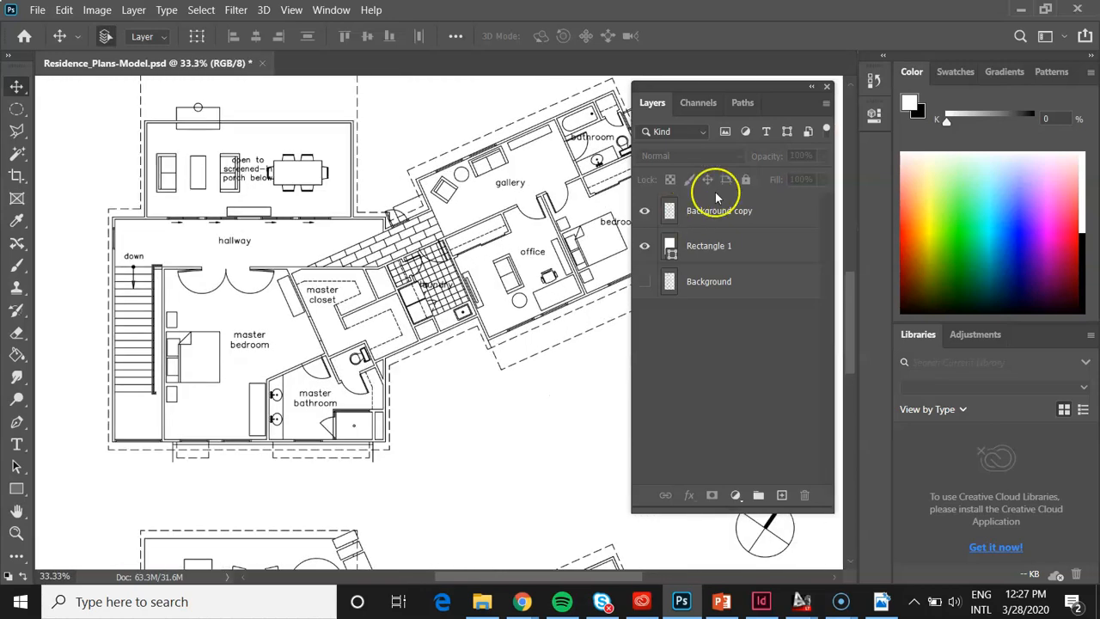
{"action": "left_click", "coordinate": [644, 248]}
{"action": "left_click", "coordinate": [644, 248]}
{"action": "left_click", "coordinate": [644, 249]}
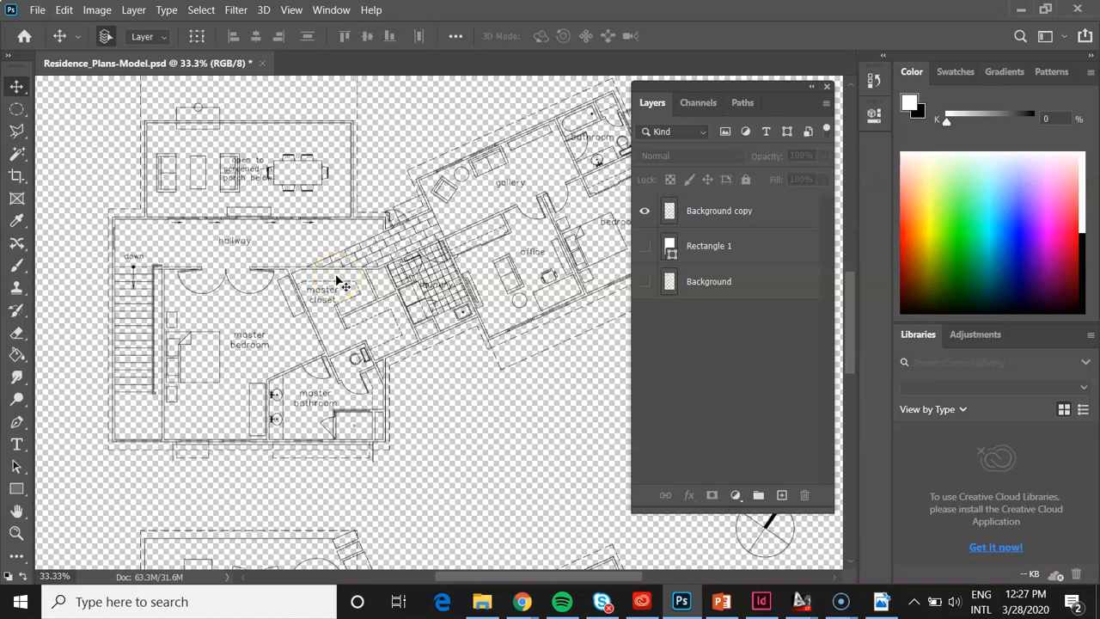
{"action": "left_click", "coordinate": [645, 247]}
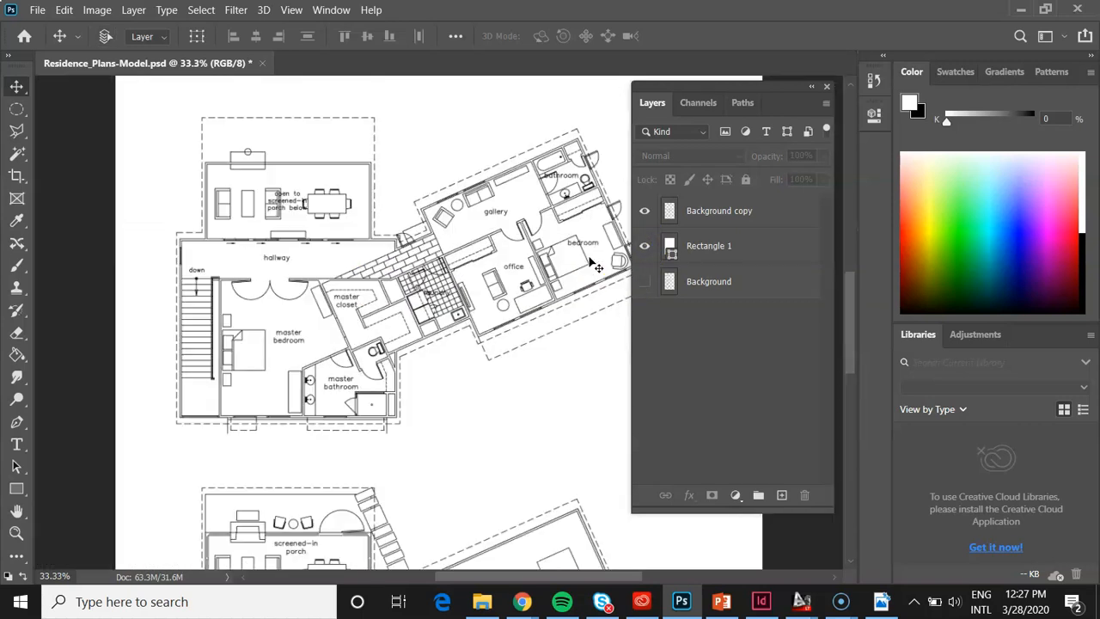
{"action": "key", "text": "ctrl+0"}
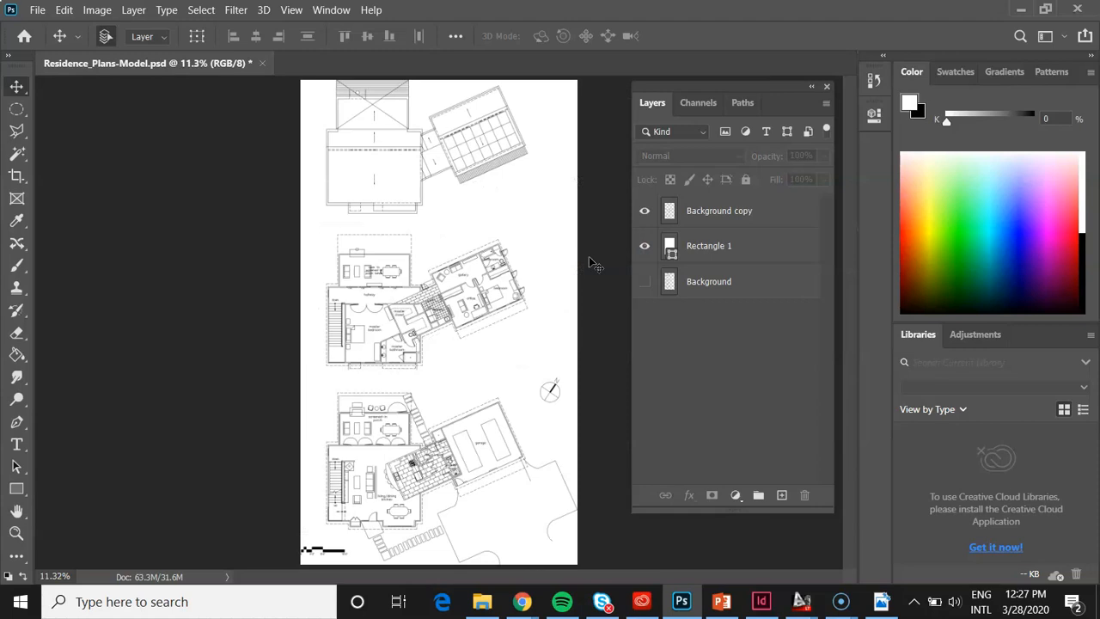
Switch to the PowerPoint workflow notes, read the point about increasing the canvas size, and return to Photoshop.
{"action": "left_click", "coordinate": [720, 600]}
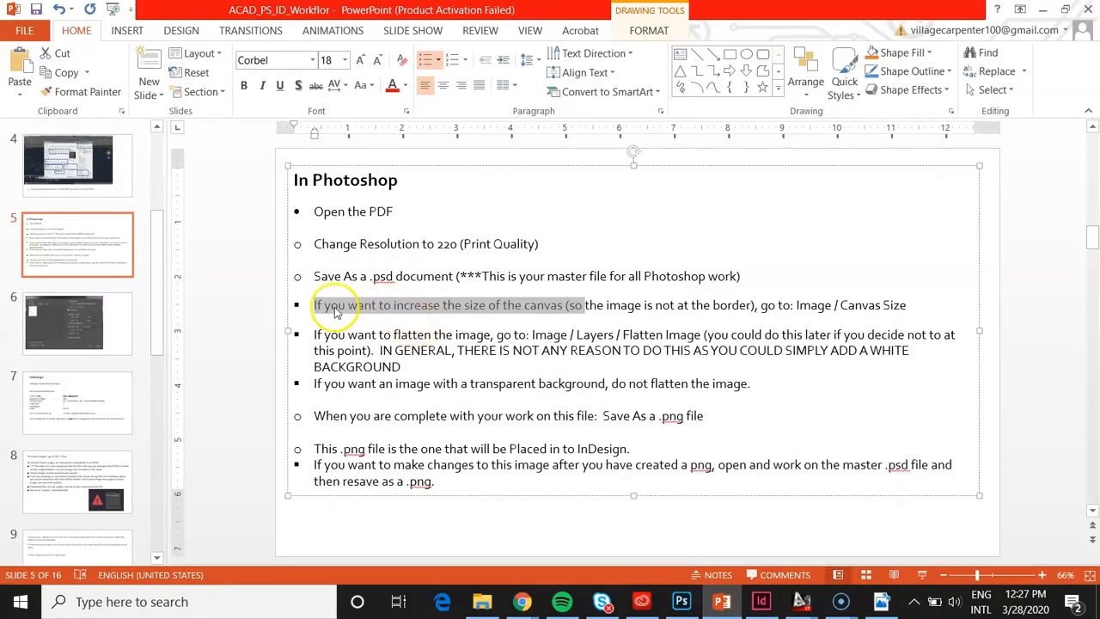
{"action": "left_click", "coordinate": [623, 307]}
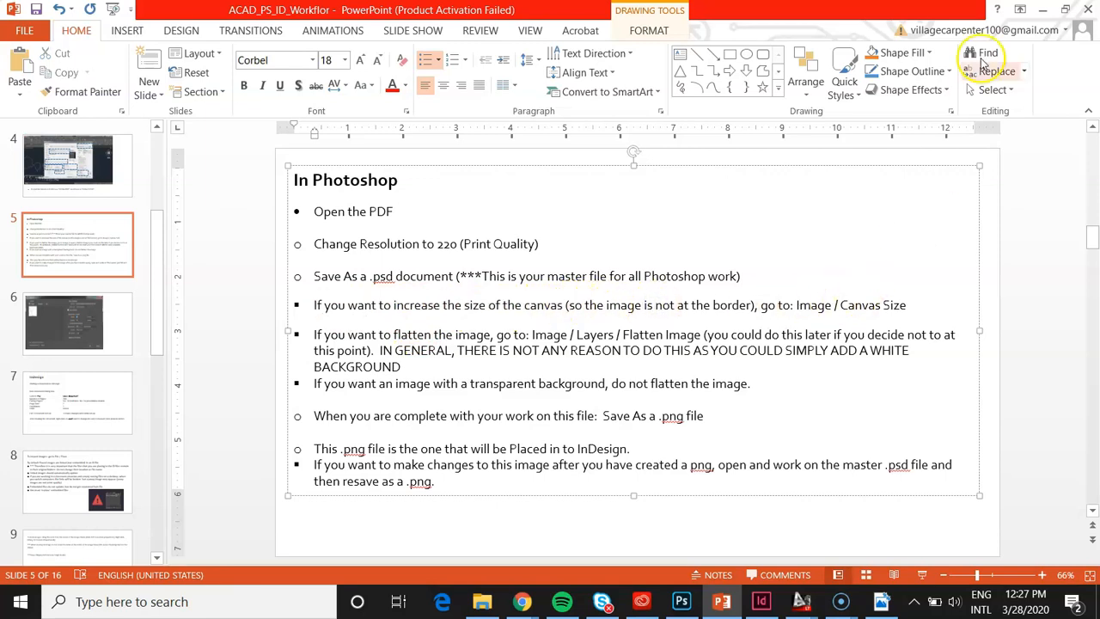
{"action": "left_click", "coordinate": [1042, 11]}
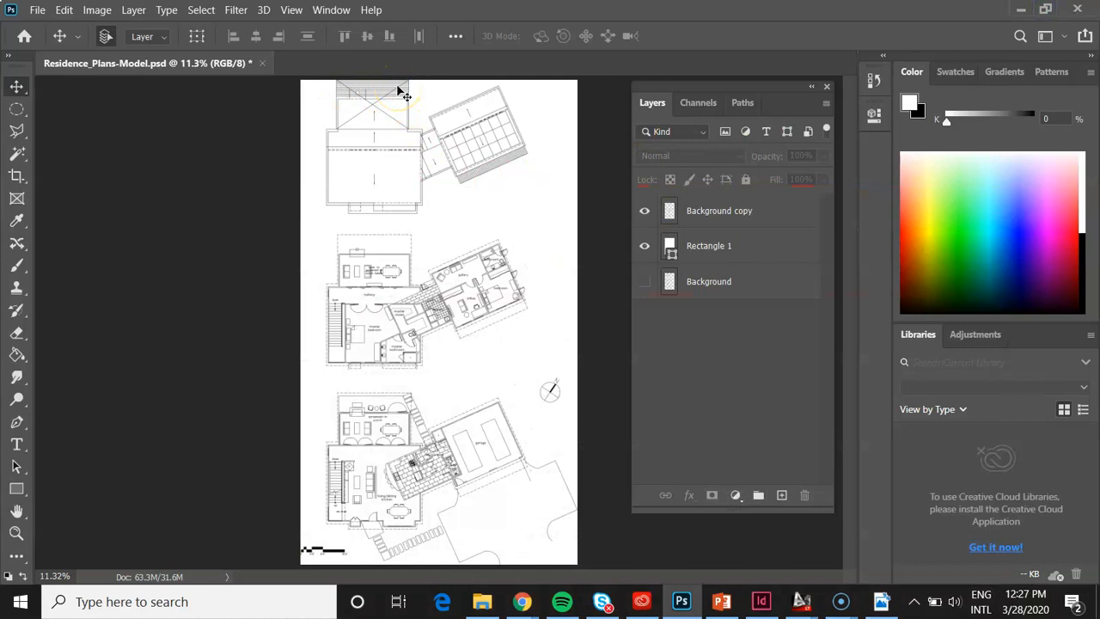
Check the document's width, height and resolution in the Image Size settings without changing them.
{"action": "left_click", "coordinate": [97, 10]}
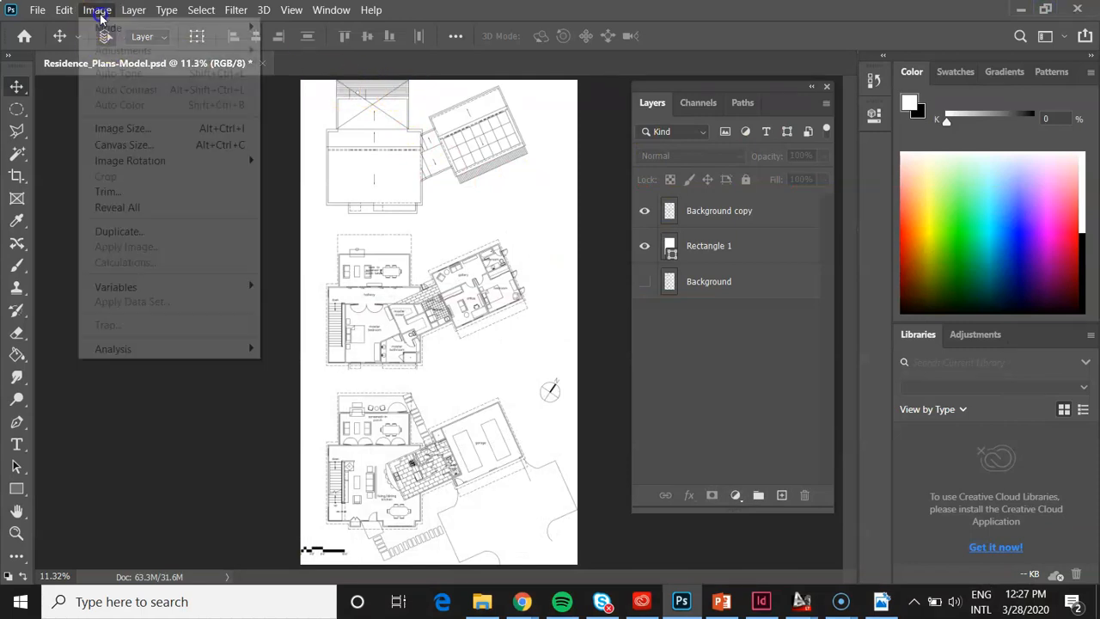
{"action": "left_click", "coordinate": [123, 129]}
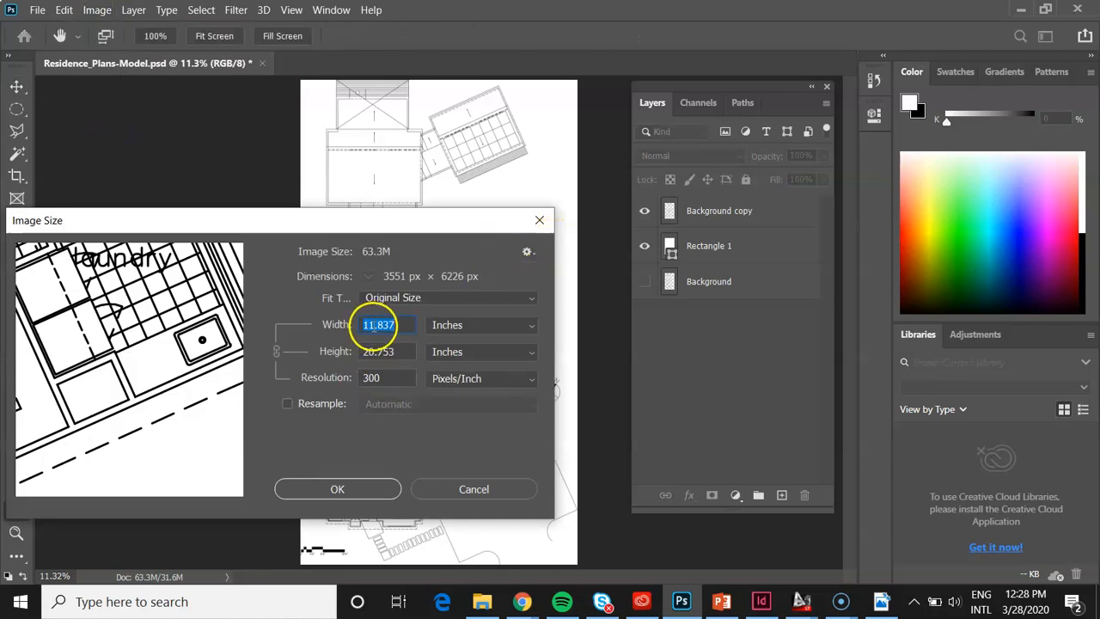
{"action": "left_click", "coordinate": [540, 221]}
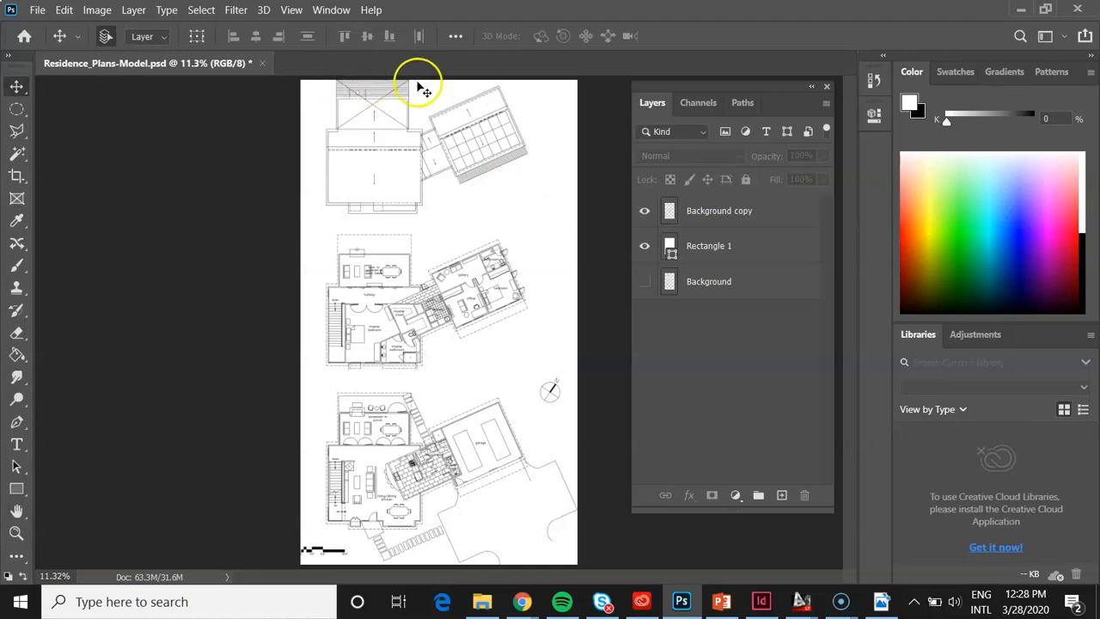
Specify a new canvas size of 14 inches wide by 23 inches high.
{"action": "left_click", "coordinate": [108, 12]}
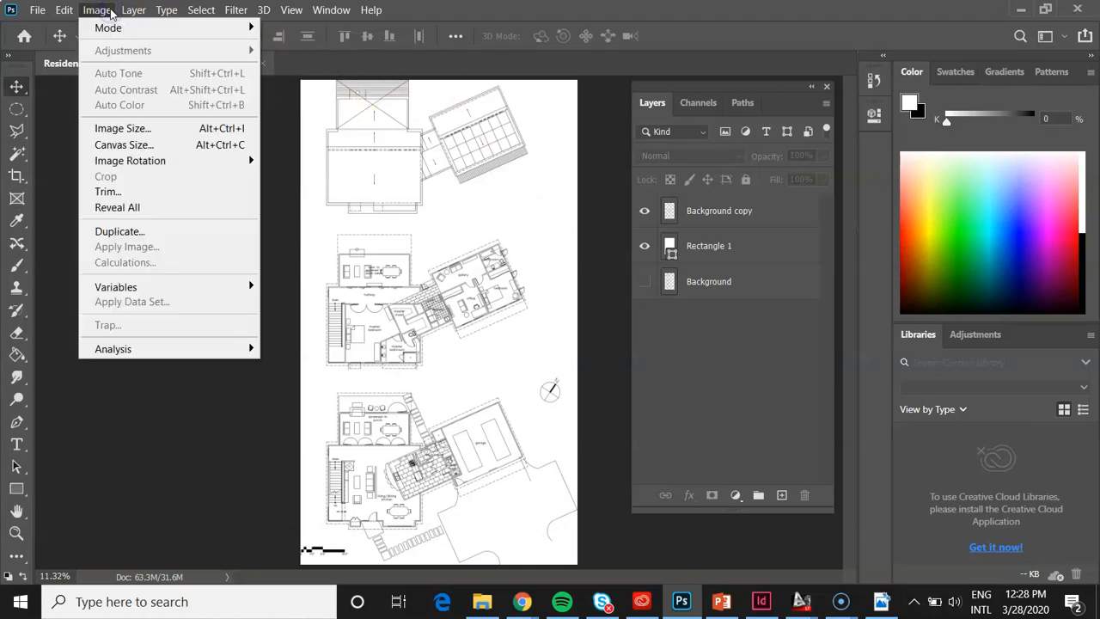
{"action": "left_click", "coordinate": [117, 145]}
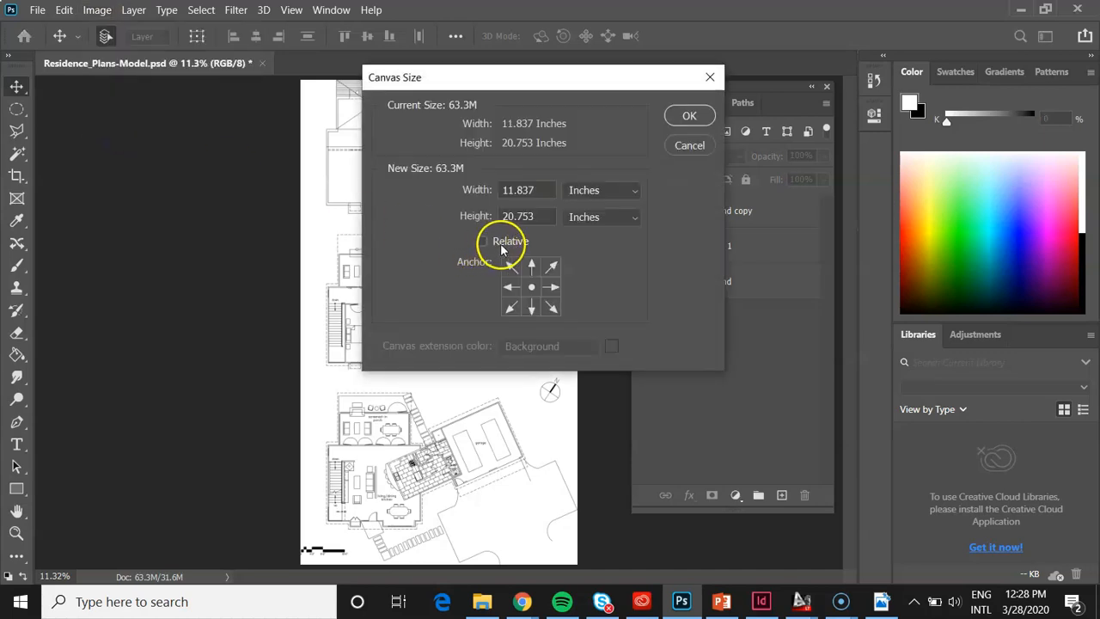
{"action": "left_click_drag", "start_coordinate": [543, 189], "coordinate": [508, 190]}
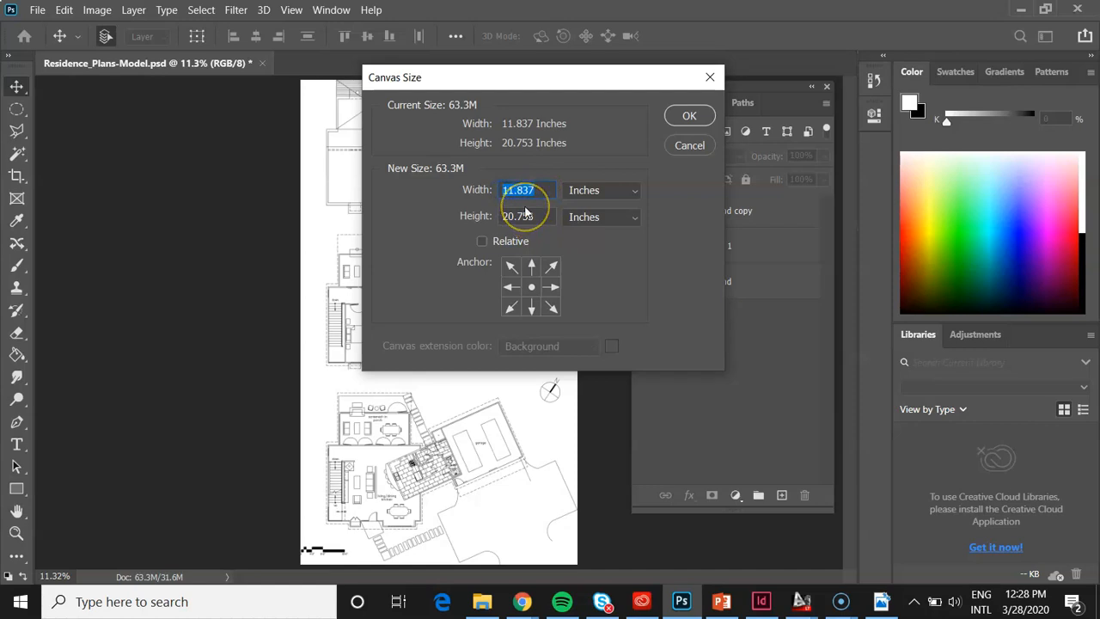
{"action": "type", "text": "14"}
{"action": "left_click_drag", "start_coordinate": [538, 219], "coordinate": [487, 218]}
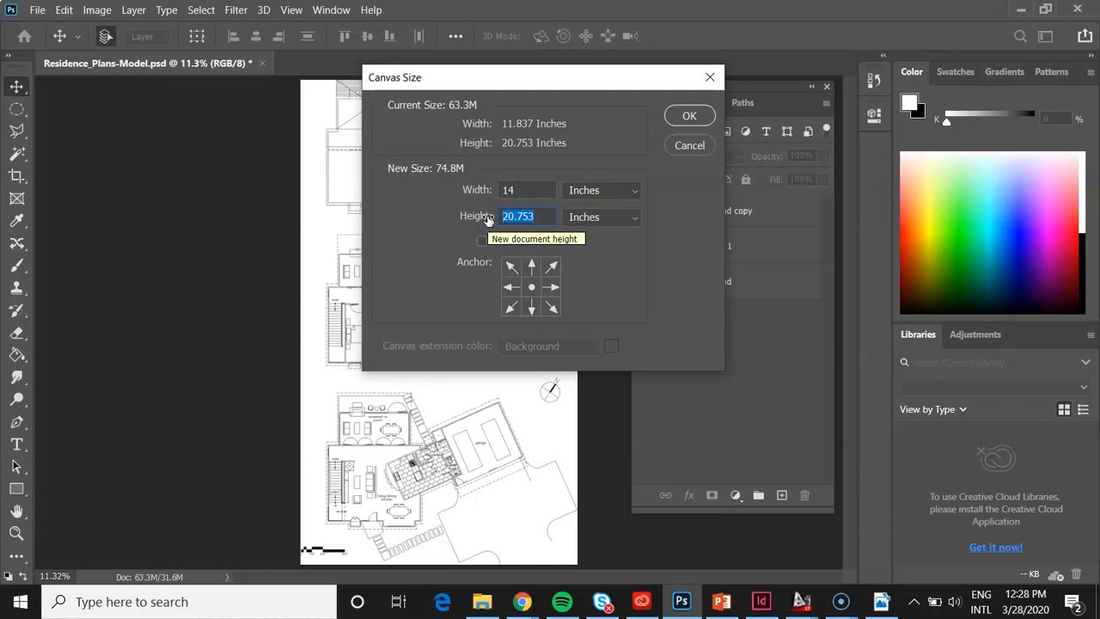
{"action": "type", "text": "23"}
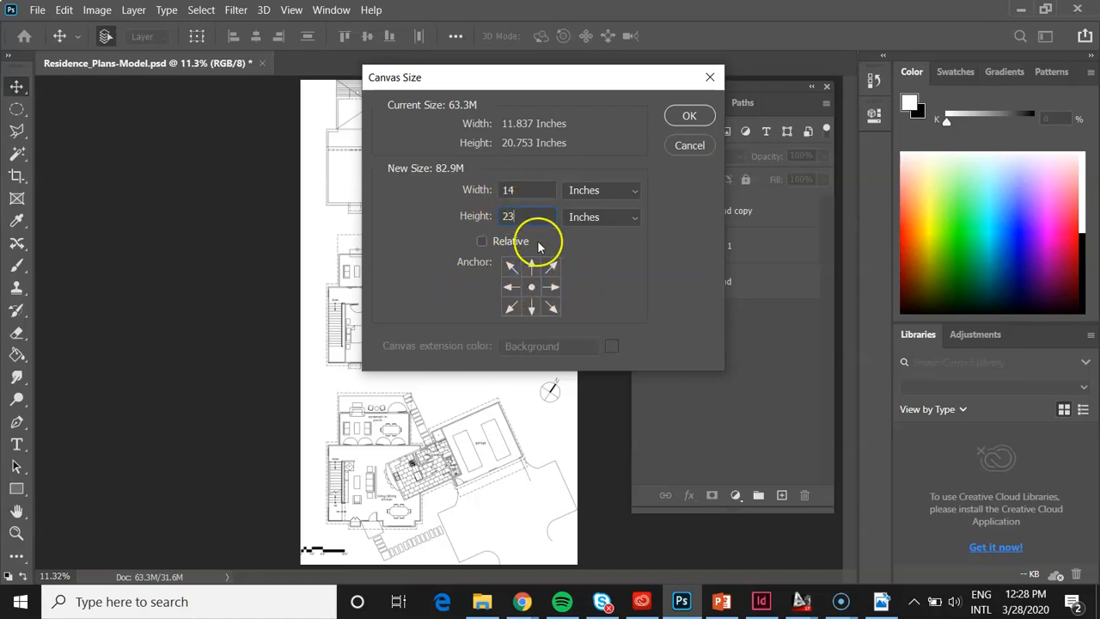
Anchor the canvas extension at the centre and apply the resize, leaving the Rectangle 1 layer selected.
{"action": "left_click", "coordinate": [533, 311]}
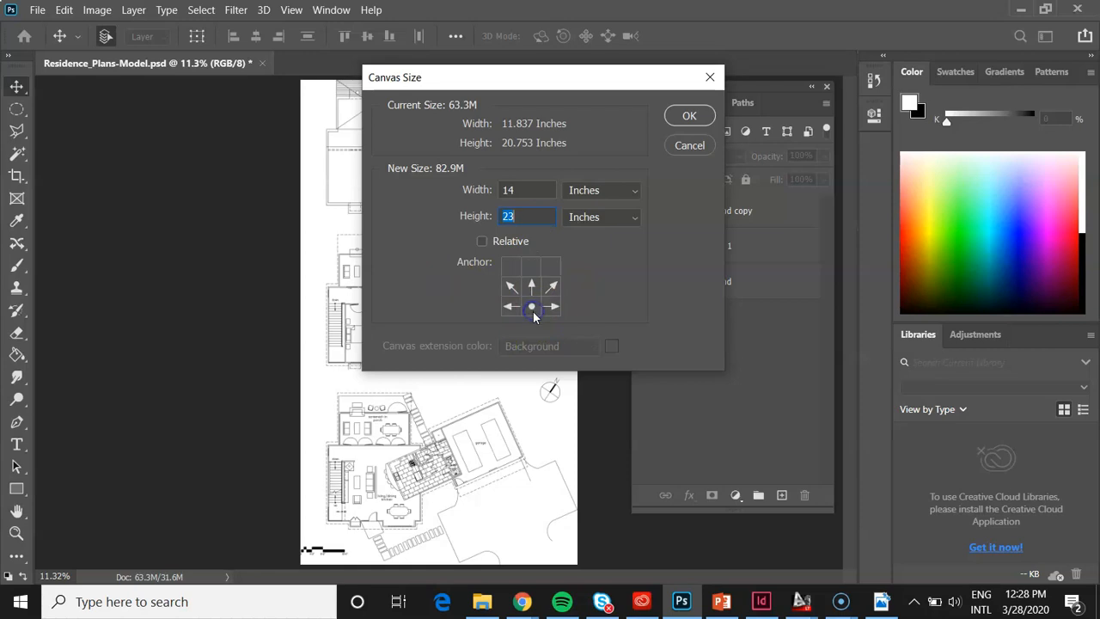
{"action": "left_click", "coordinate": [532, 289]}
{"action": "left_click", "coordinate": [531, 266]}
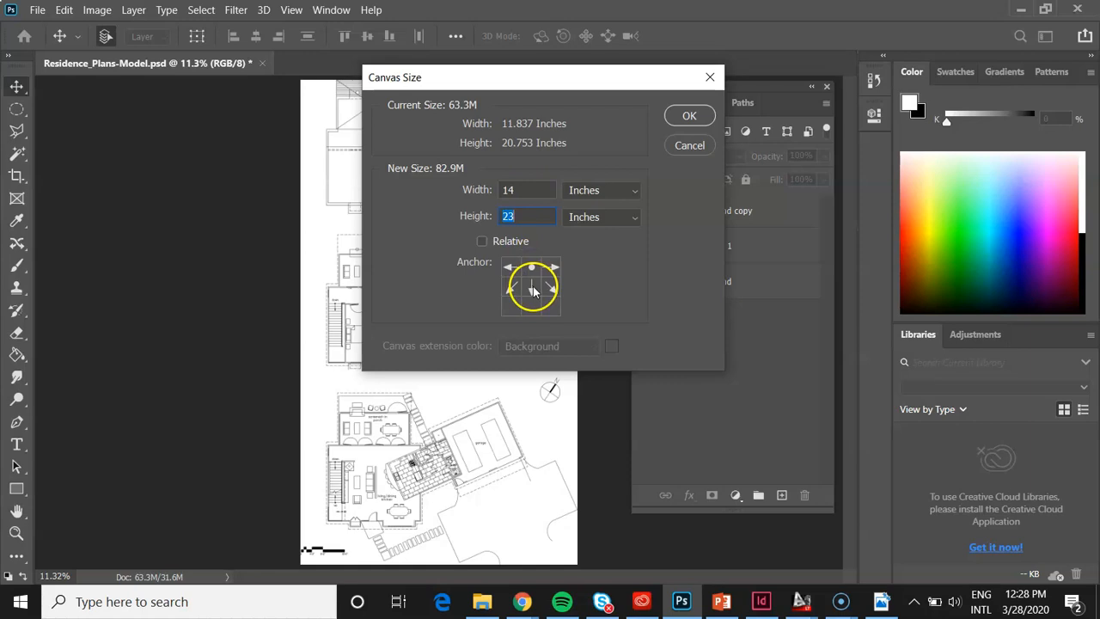
{"action": "left_click", "coordinate": [531, 291]}
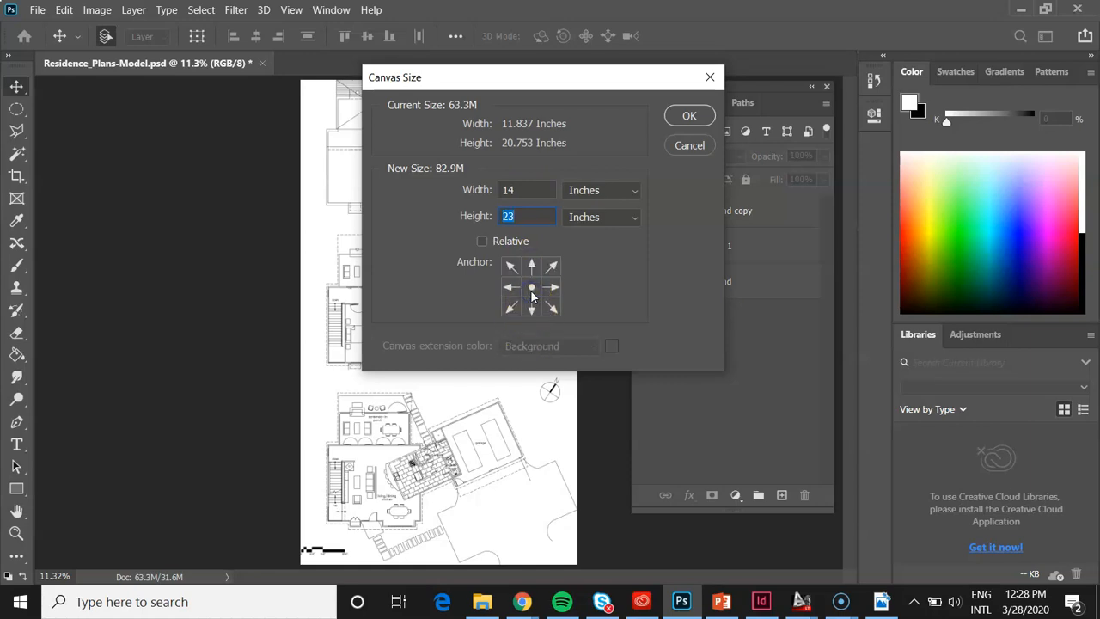
{"action": "left_click", "coordinate": [690, 117]}
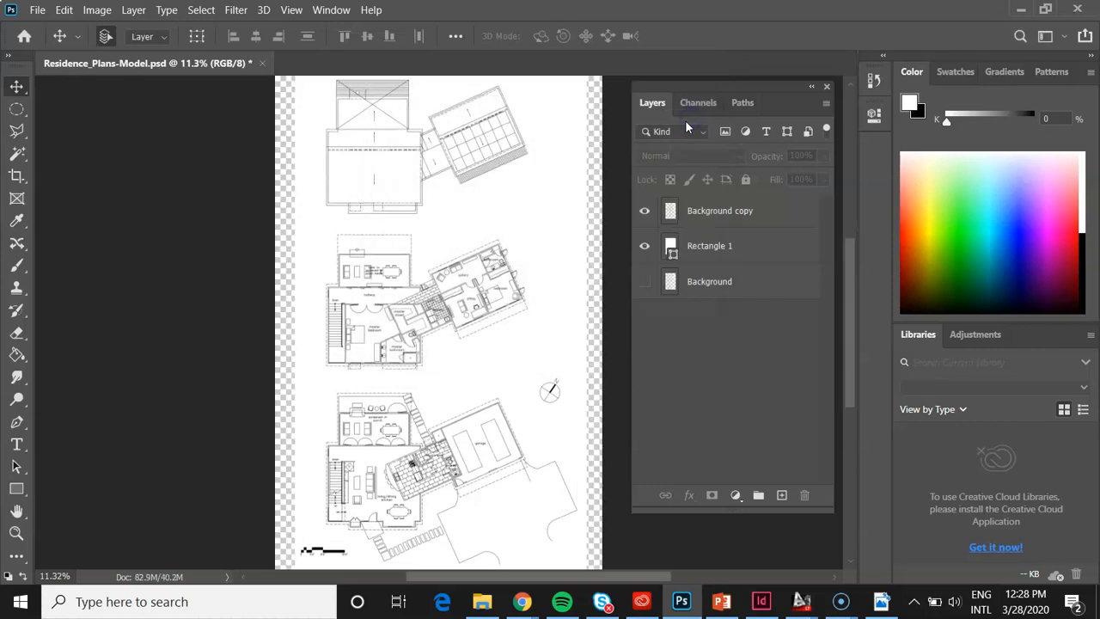
{"action": "left_click", "coordinate": [718, 246]}
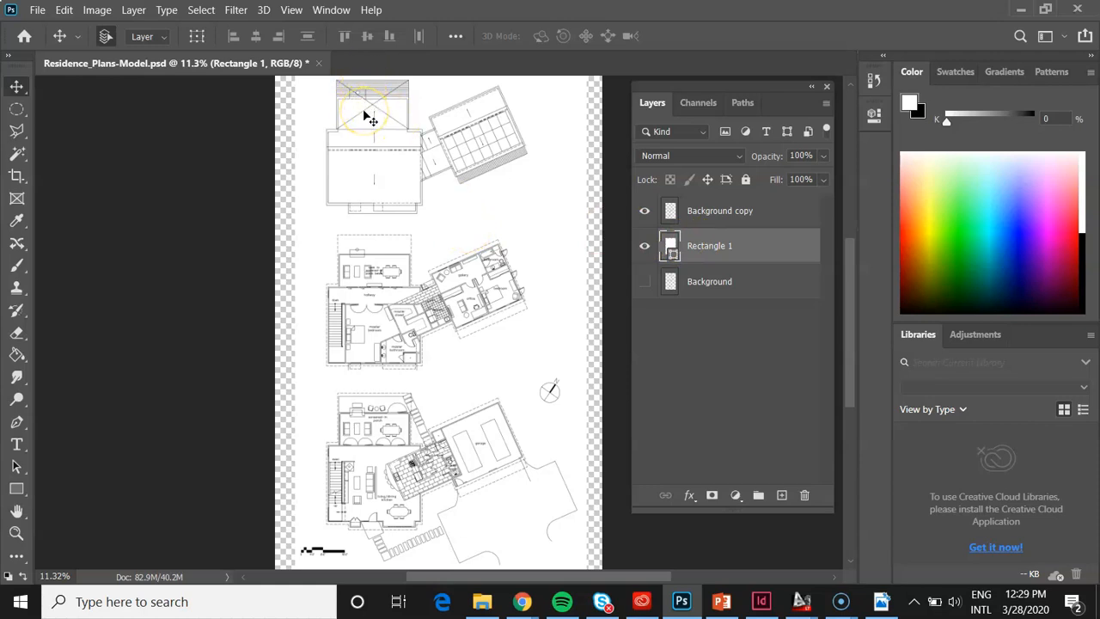
Switch to PowerPoint and review the Photoshop notes on flattening, transparent backgrounds, saving as .png, and placing that file in InDesign.
{"action": "left_click", "coordinate": [722, 602]}
{"action": "left_click", "coordinate": [378, 315]}
{"action": "left_click", "coordinate": [367, 336]}
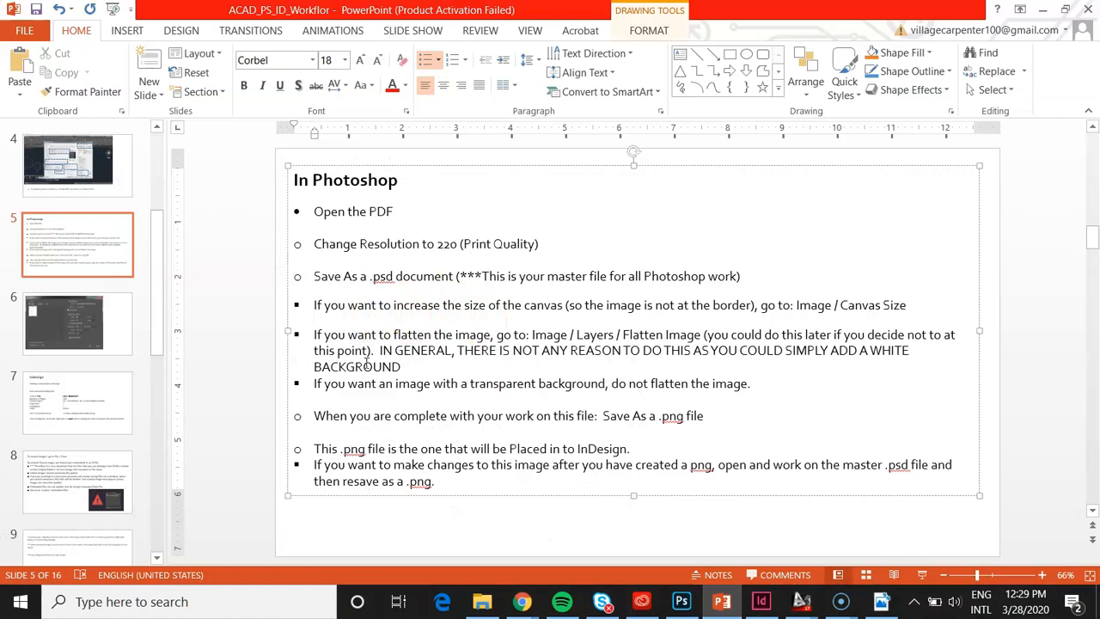
{"action": "left_click", "coordinate": [346, 384]}
{"action": "left_click", "coordinate": [315, 416]}
{"action": "left_click", "coordinate": [591, 448]}
{"action": "left_click", "coordinate": [587, 449]}
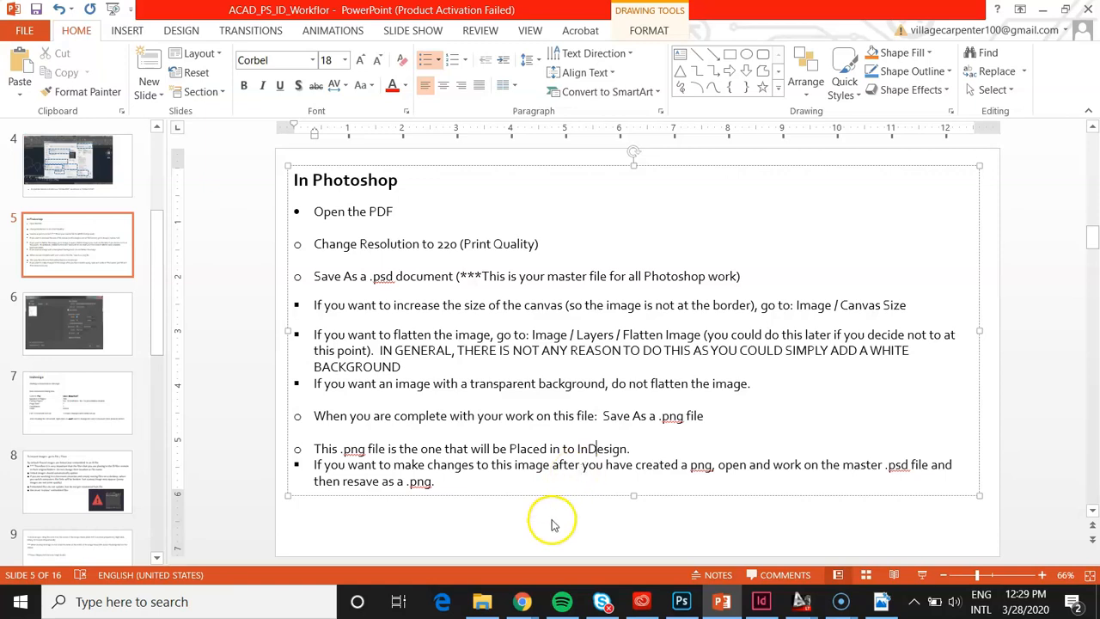
{"action": "left_click", "coordinate": [342, 447]}
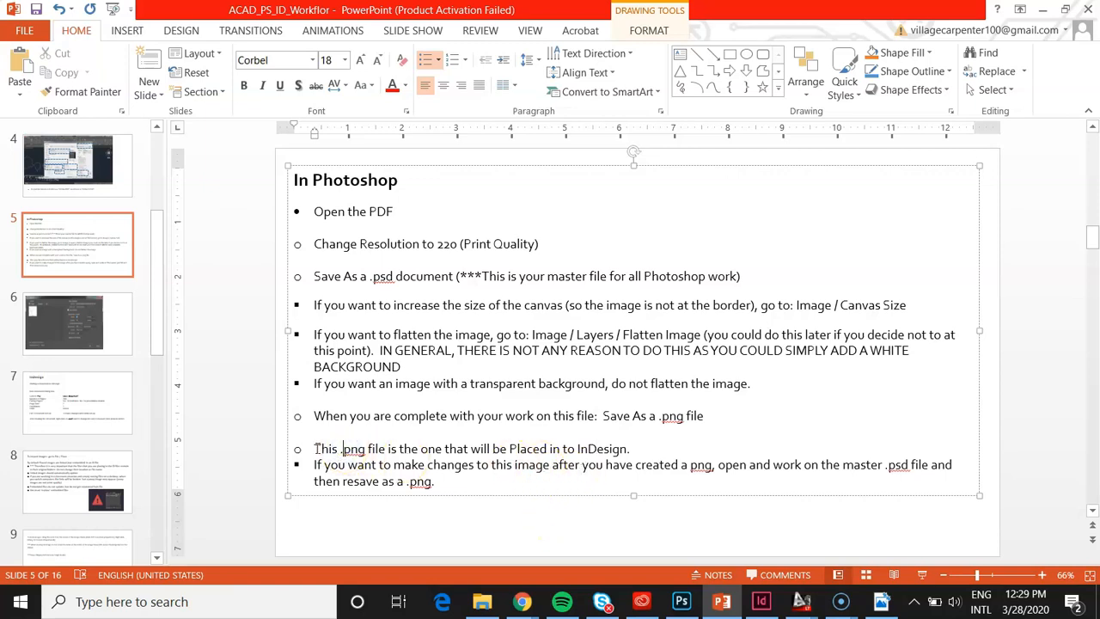
{"action": "left_click_drag", "start_coordinate": [313, 448], "coordinate": [654, 456]}
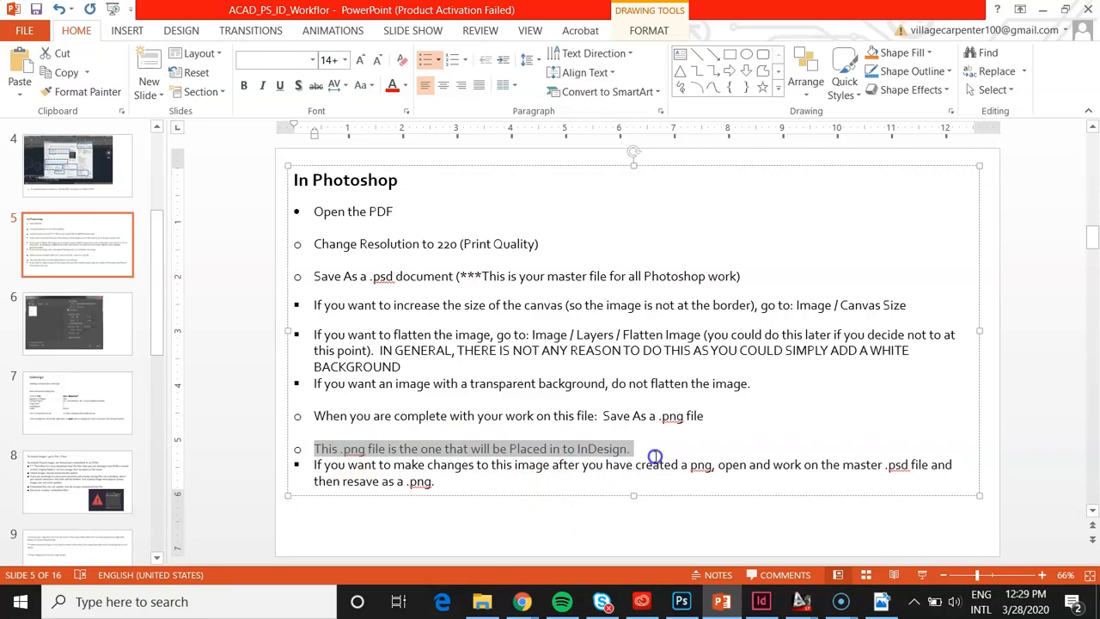
{"action": "left_click", "coordinate": [629, 519]}
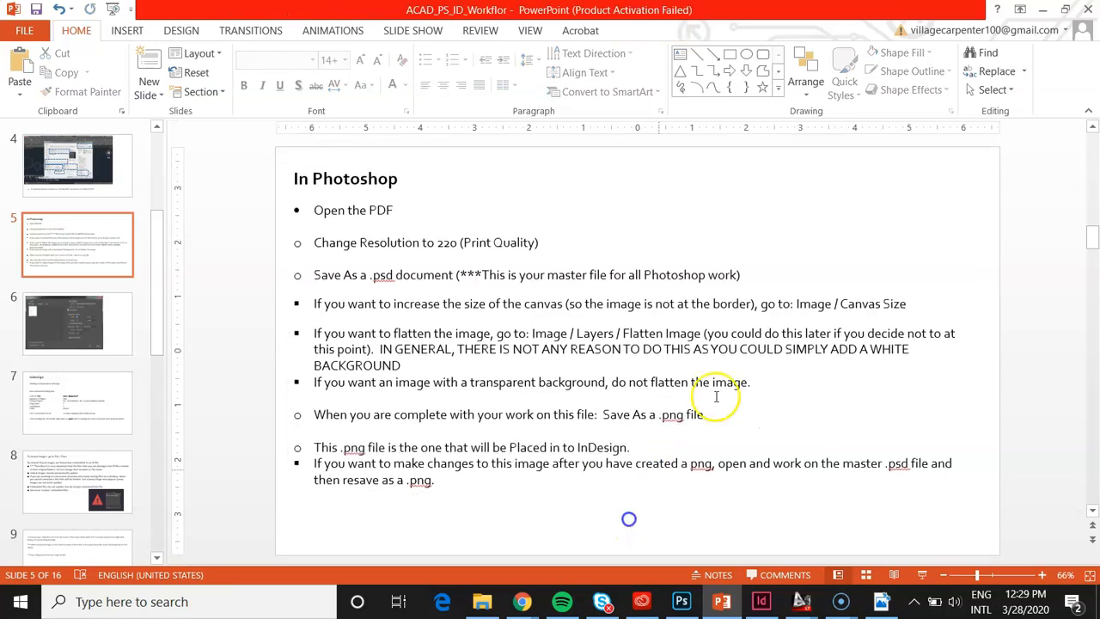
Switch back to Photoshop and examine the master bathroom in the middle floor plan up close.
{"action": "left_click", "coordinate": [1046, 10]}
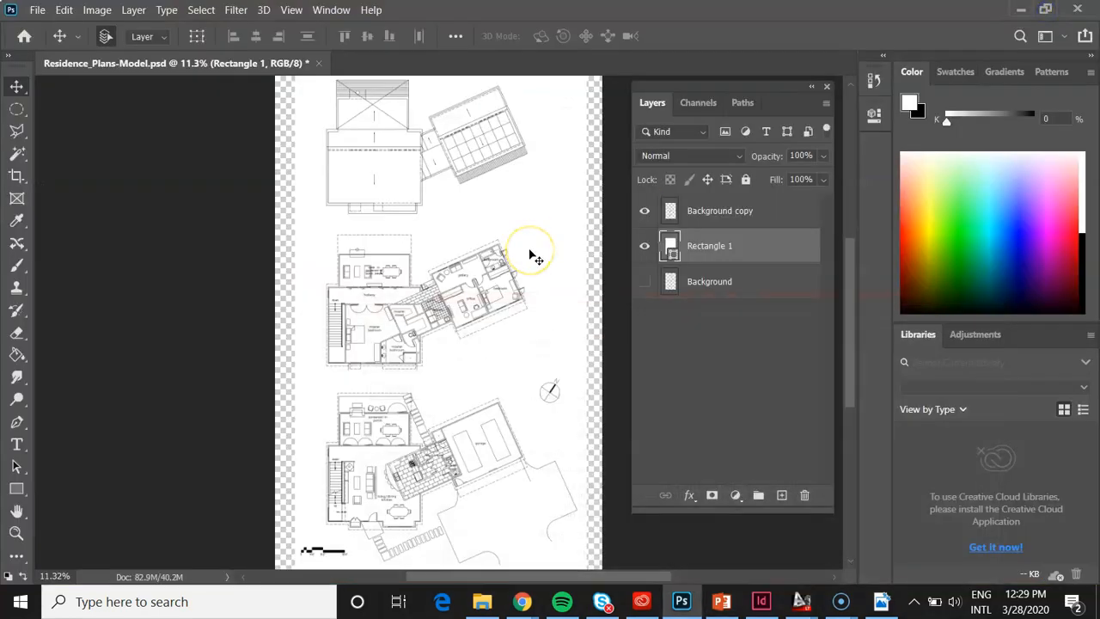
{"action": "scroll", "coordinate": [533, 258], "scroll_direction": "up", "scroll_amount": 3, "text": "alt"}
{"action": "scroll", "coordinate": [534, 256], "scroll_direction": "up", "scroll_amount": 2, "text": "alt"}
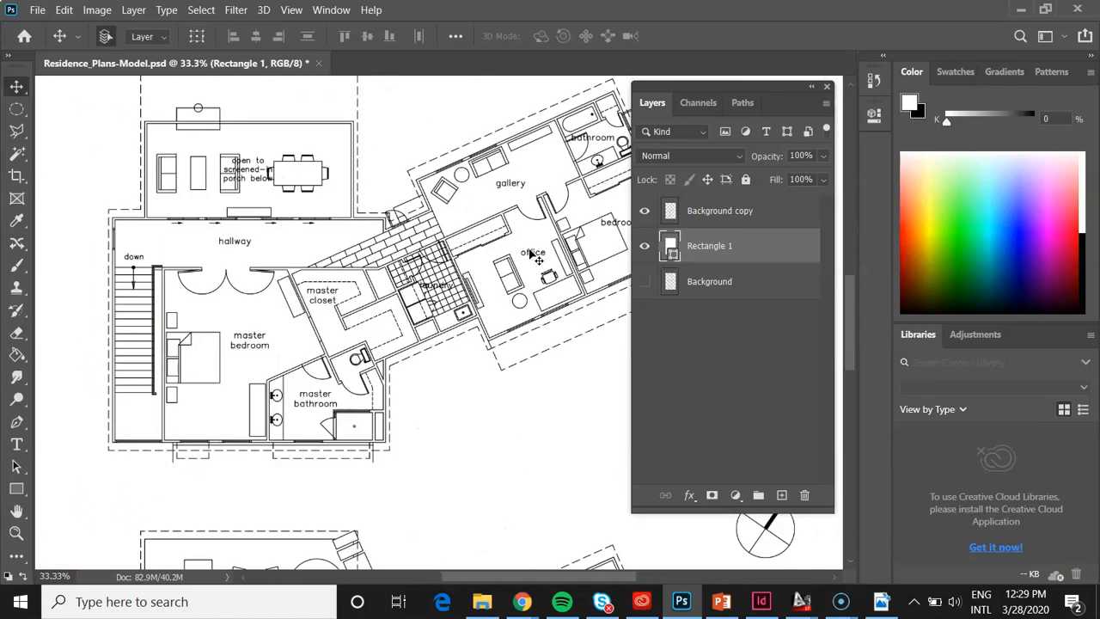
{"action": "left_click_drag", "start_coordinate": [484, 581], "coordinate": [445, 581]}
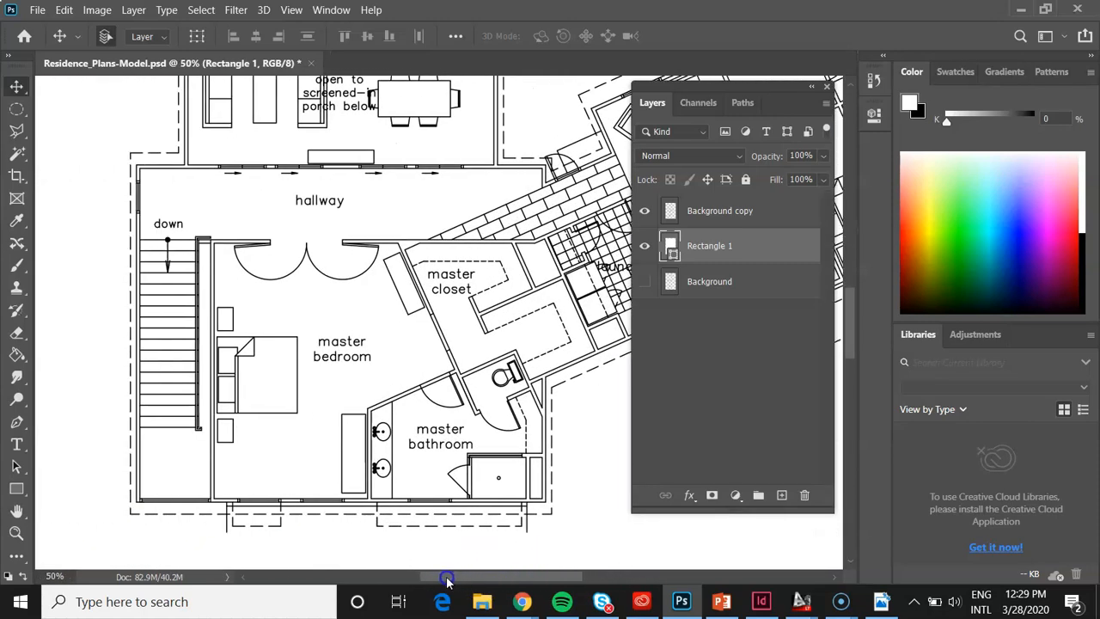
{"action": "key", "text": "ctrl+plus"}
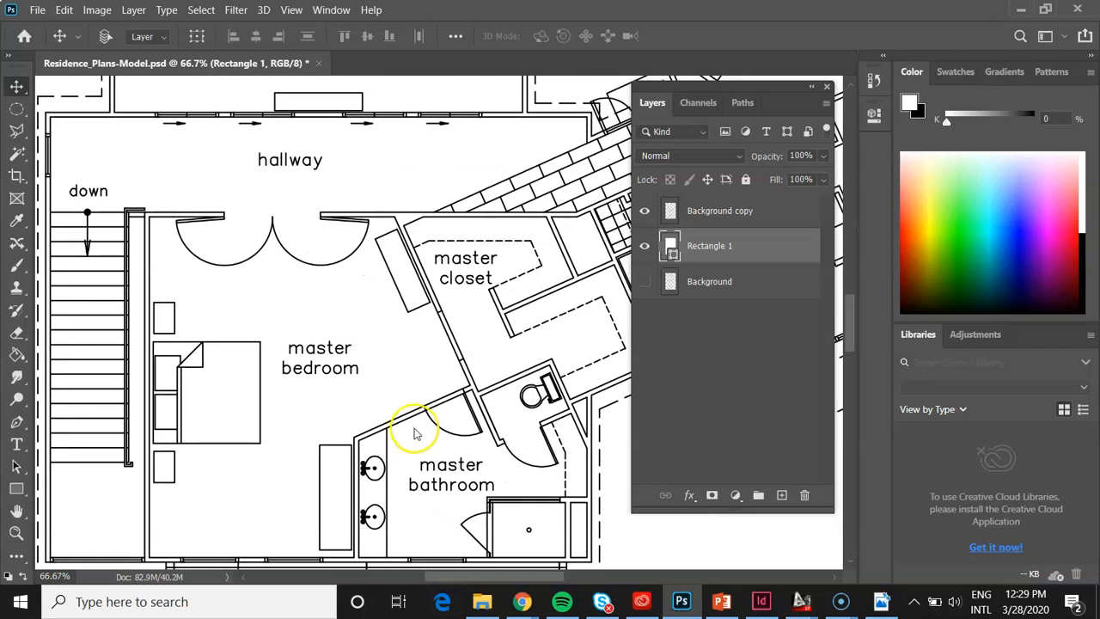
{"action": "scroll", "coordinate": [416, 428], "scroll_direction": "down", "scroll_amount": 1}
{"action": "scroll", "coordinate": [404, 395], "scroll_direction": "up", "scroll_amount": 1, "text": "alt"}
{"action": "scroll", "coordinate": [401, 380], "scroll_direction": "down", "scroll_amount": 4}
{"action": "scroll", "coordinate": [393, 371], "scroll_direction": "down", "scroll_amount": 1}
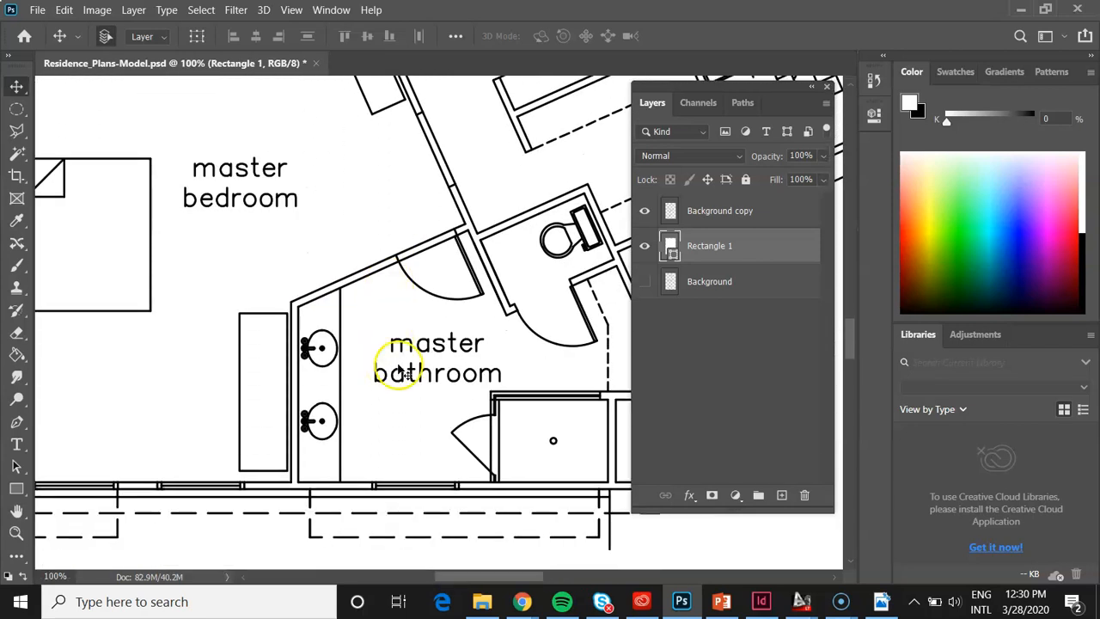
Add a new layer above Background copy, name it Bathroom Floor, and select it.
{"action": "left_click", "coordinate": [735, 288]}
{"action": "left_click", "coordinate": [745, 211]}
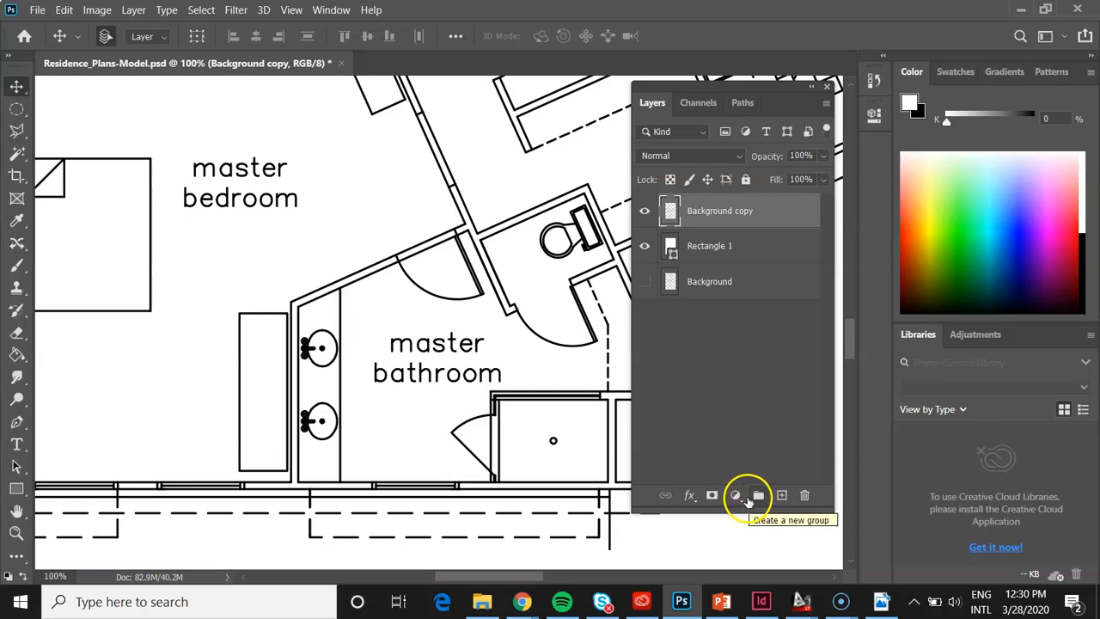
{"action": "left_click", "coordinate": [782, 496]}
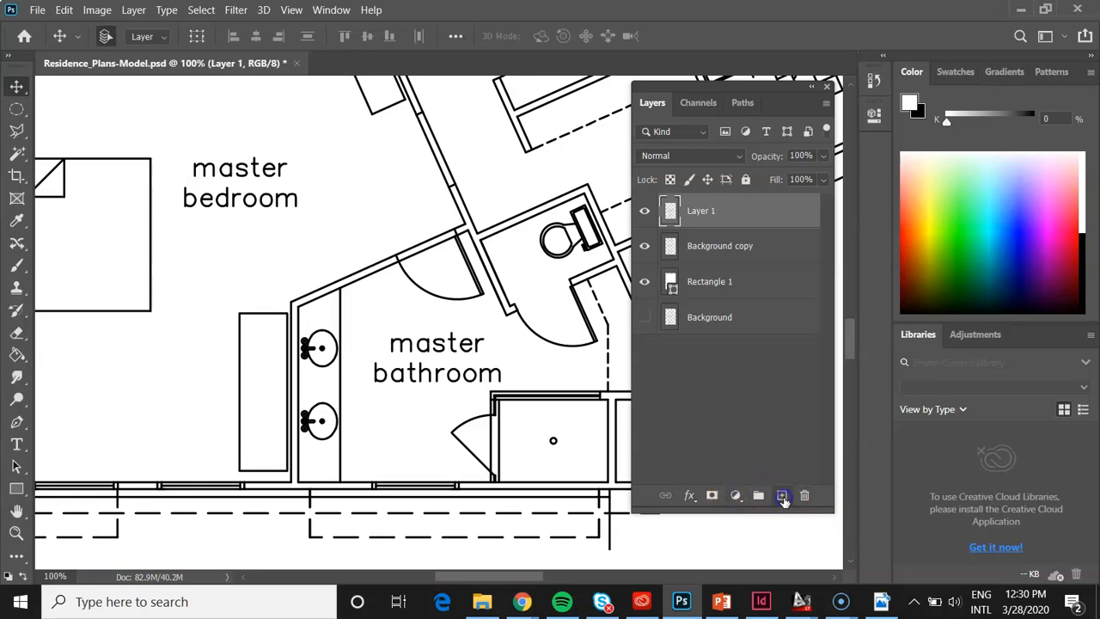
{"action": "double_click", "coordinate": [700, 212]}
{"action": "type", "text": "Fl"}
{"action": "type", "text": "oor"}
{"action": "left_click", "coordinate": [724, 423]}
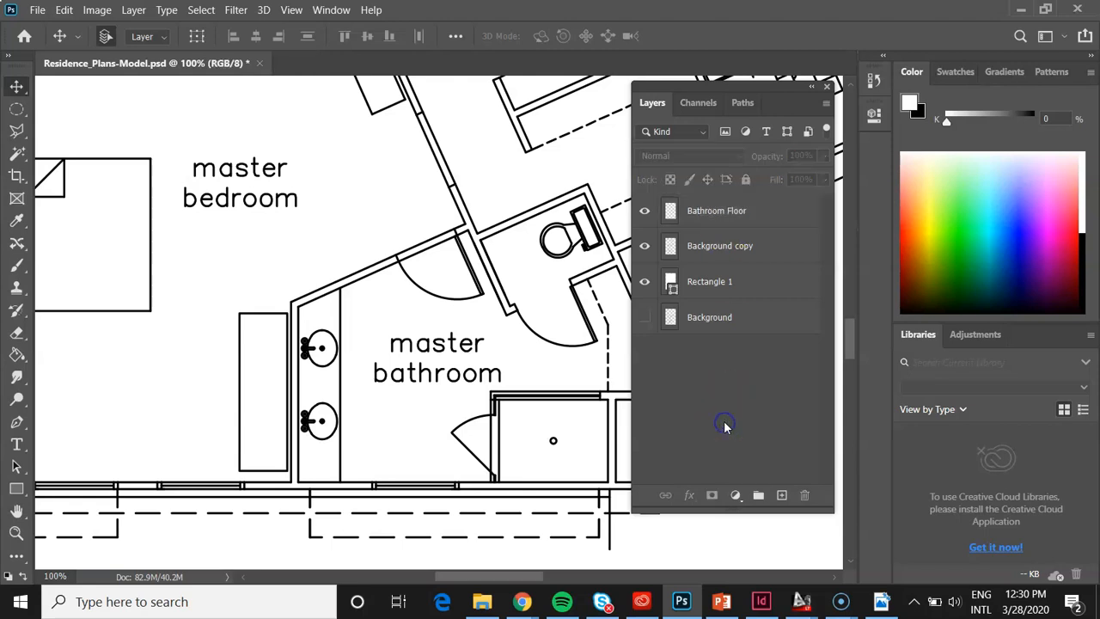
{"action": "left_click", "coordinate": [706, 212]}
{"action": "left_click", "coordinate": [703, 212]}
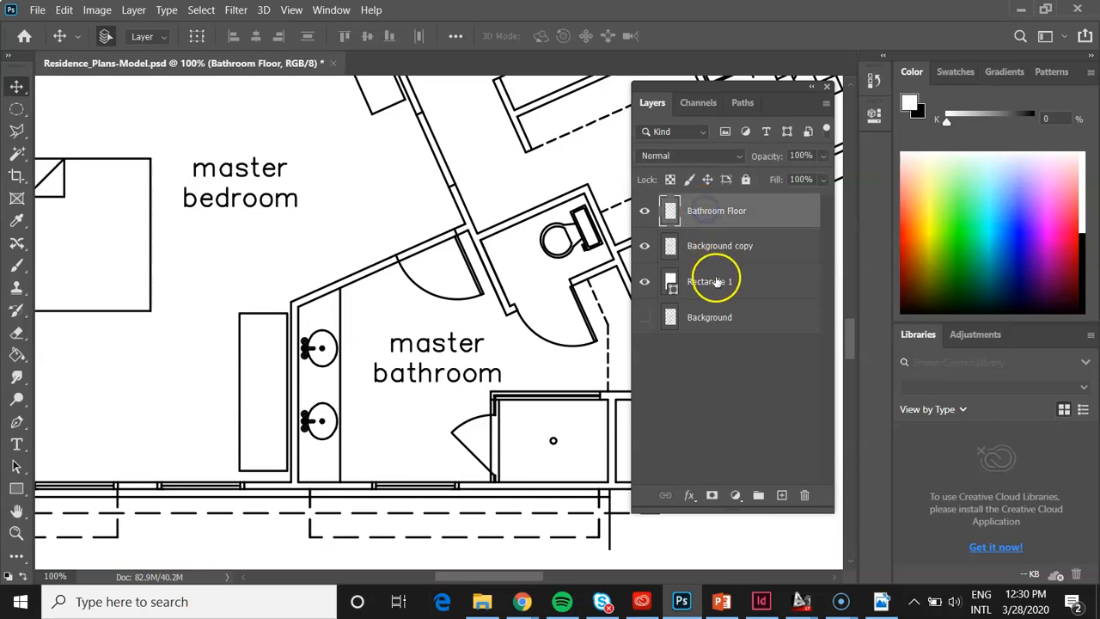
Select the master bathroom floor from the Background copy layer with the Magic Wand, including the door swings and toilet compartment.
{"action": "left_click_drag", "start_coordinate": [523, 576], "coordinate": [534, 581]}
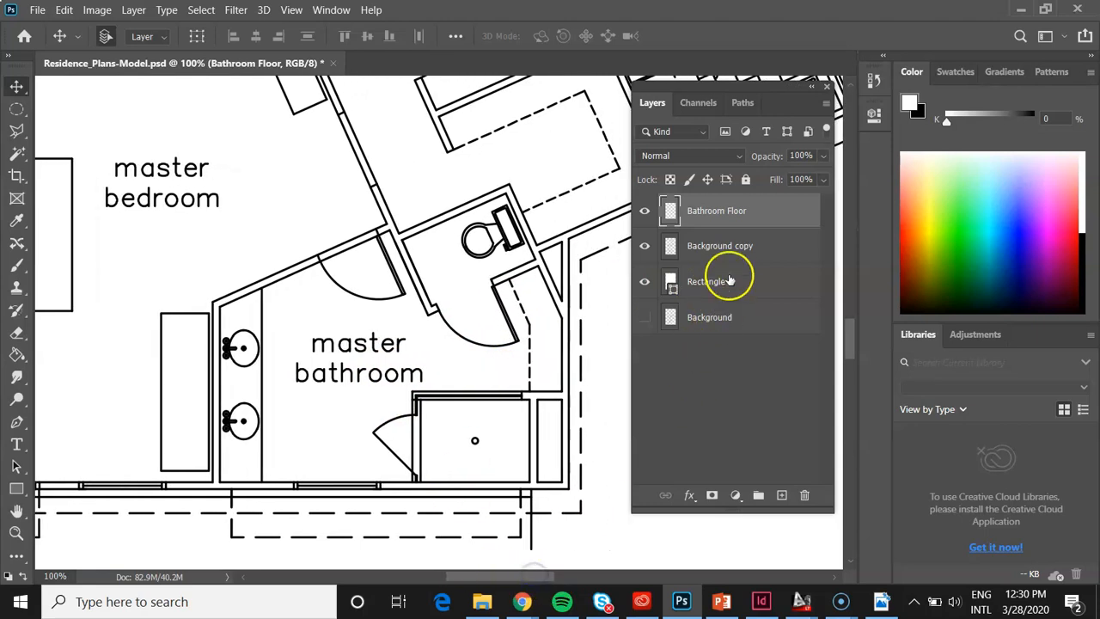
{"action": "left_click", "coordinate": [735, 246]}
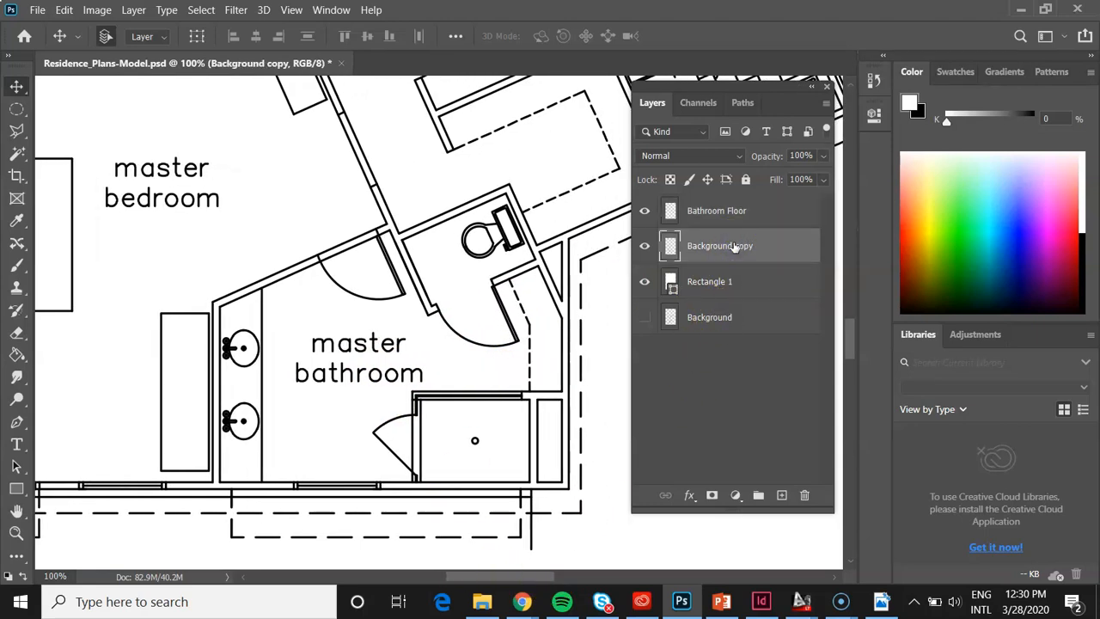
{"action": "left_click", "coordinate": [708, 246]}
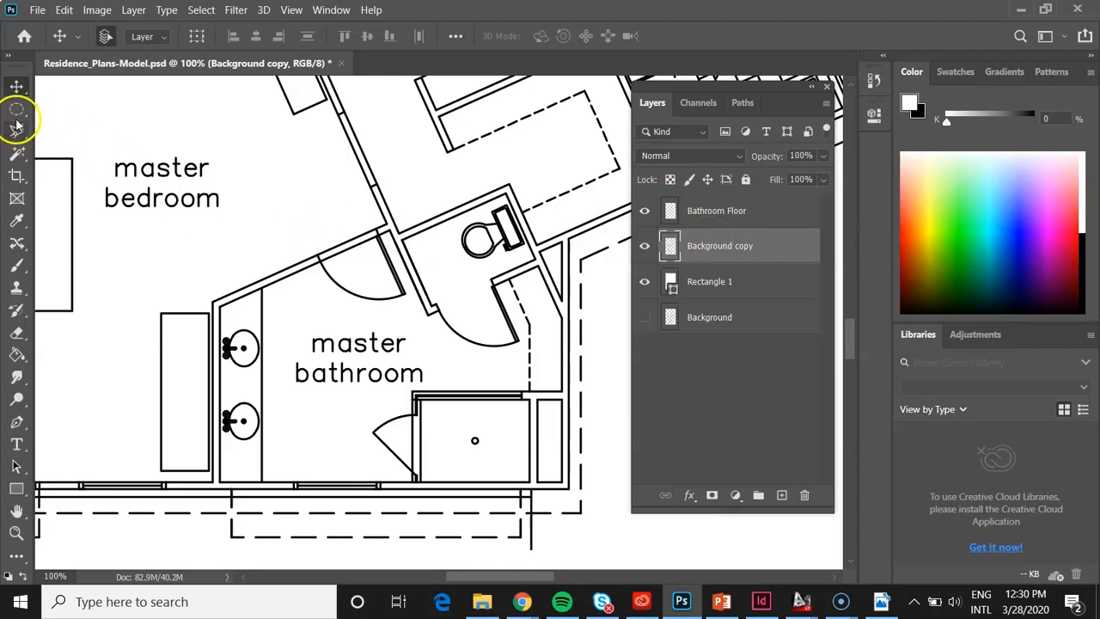
{"action": "left_click", "coordinate": [17, 155]}
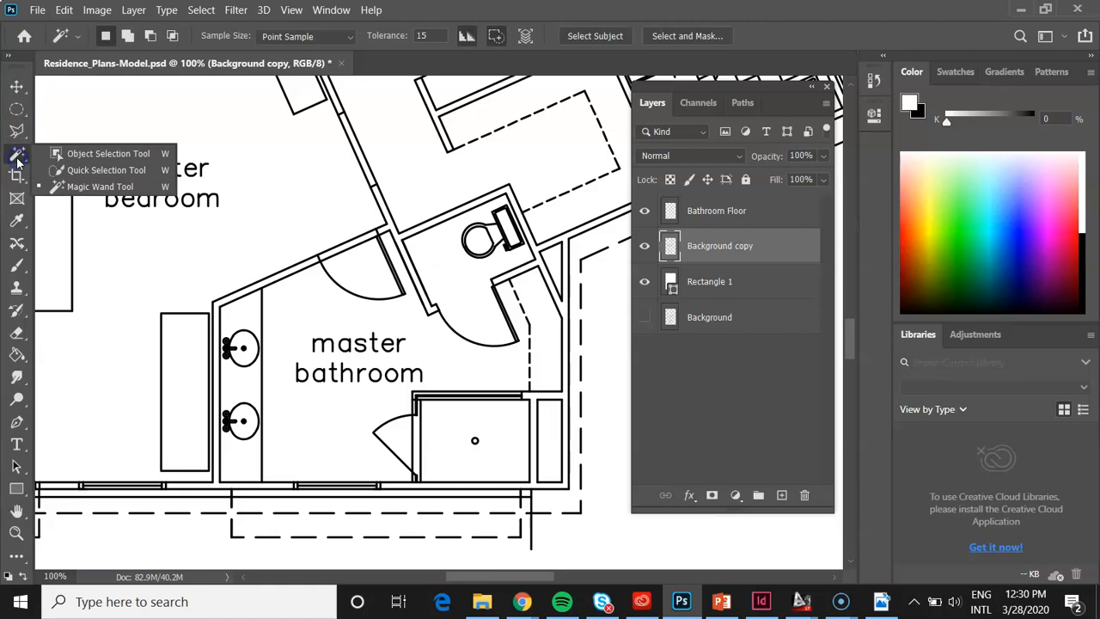
{"action": "left_click", "coordinate": [105, 185]}
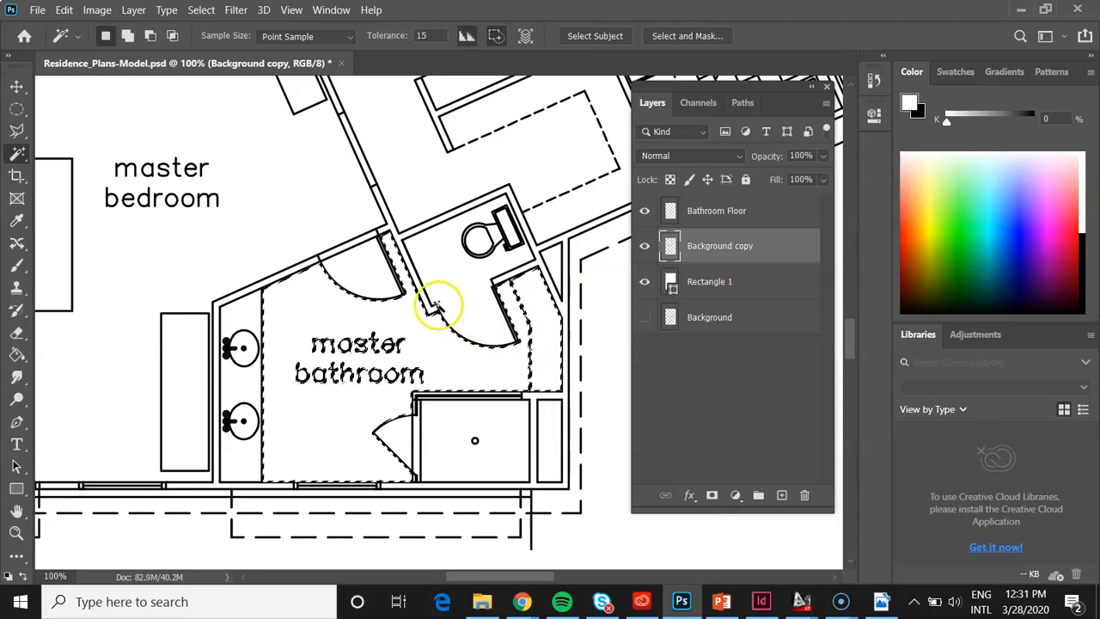
{"action": "left_click", "coordinate": [367, 277], "text": "shift"}
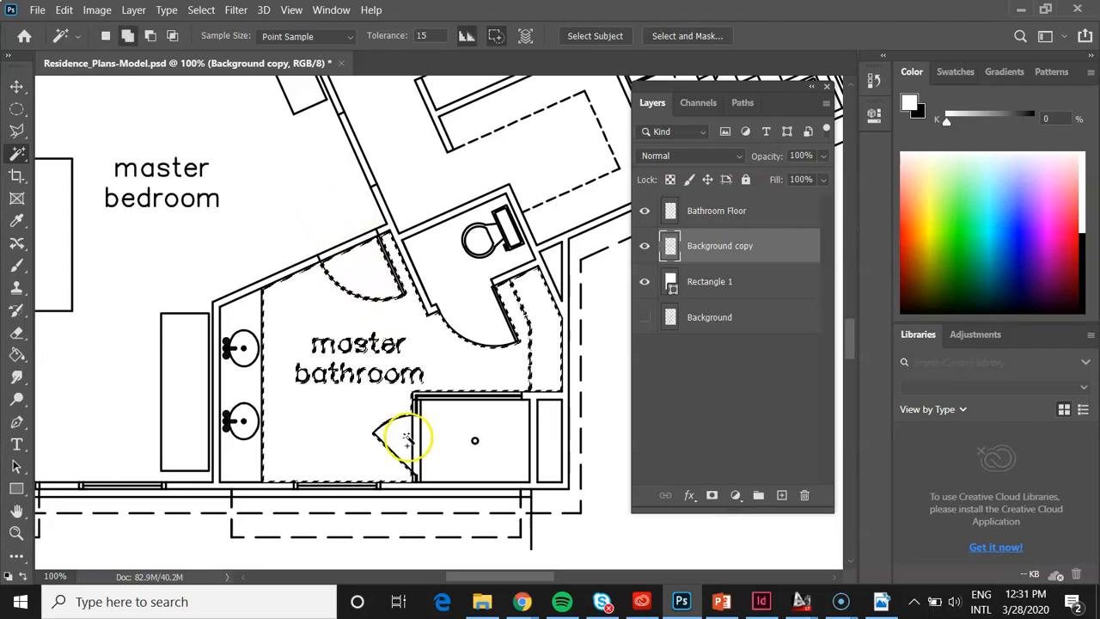
{"action": "left_click", "coordinate": [486, 321], "text": "shift"}
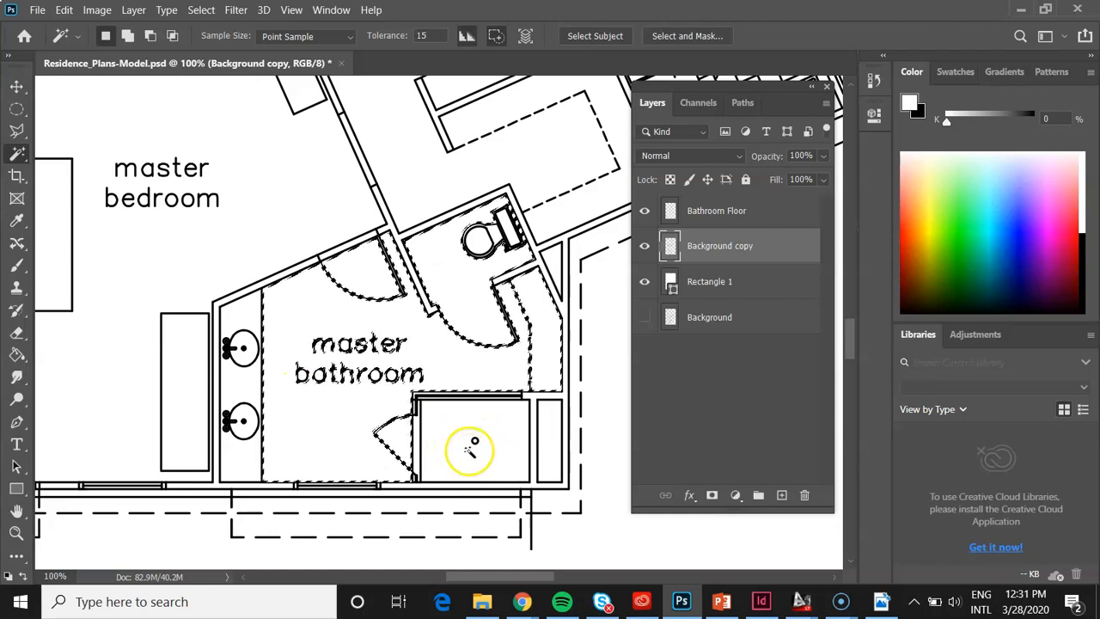
Make Bathroom Floor the active layer and set the foreground colour to a pale yellow.
{"action": "left_click", "coordinate": [752, 220]}
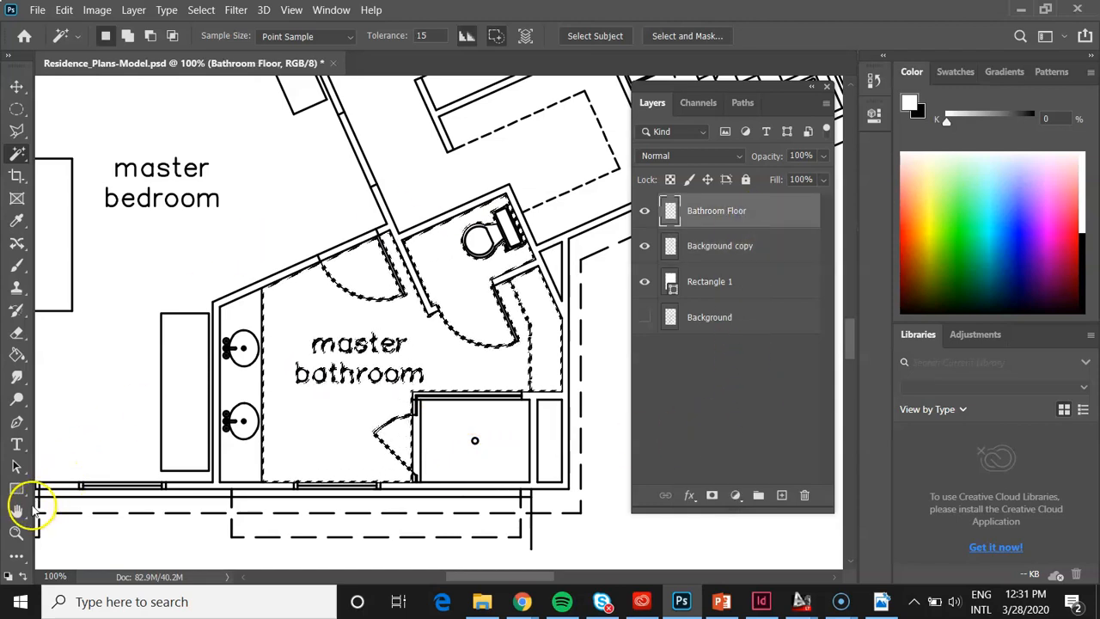
{"action": "left_click", "coordinate": [8, 576]}
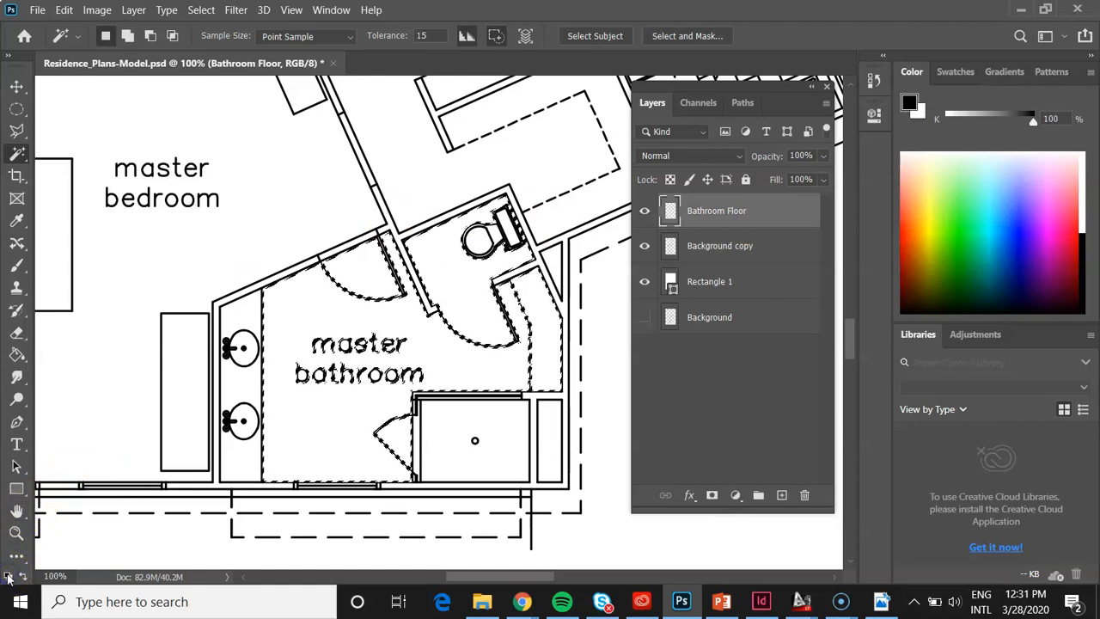
{"action": "left_click", "coordinate": [909, 103]}
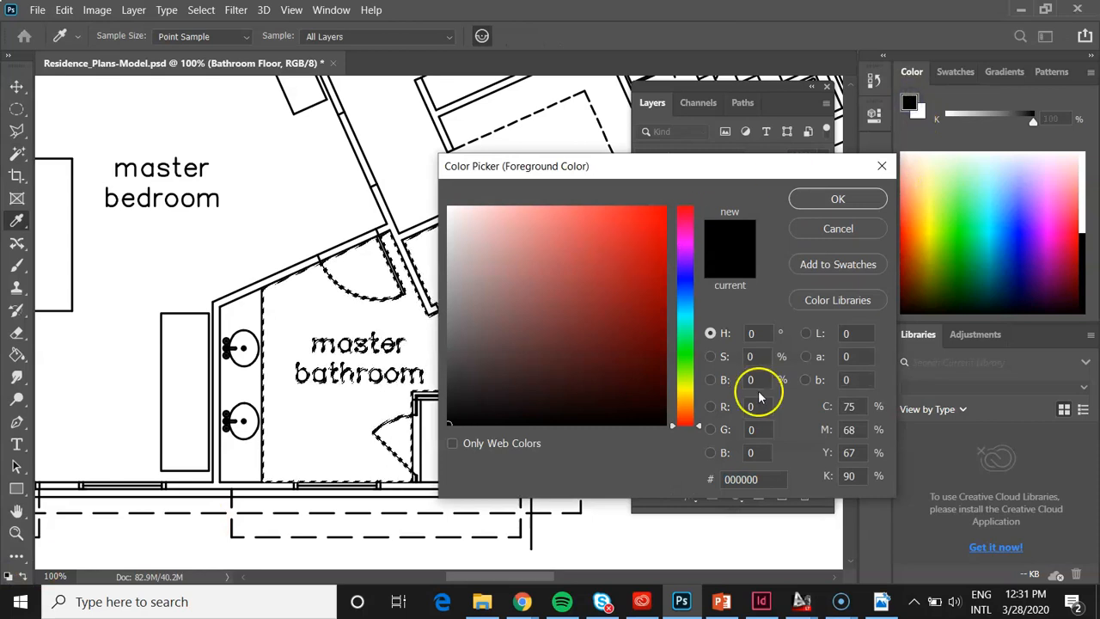
{"action": "left_click", "coordinate": [686, 388]}
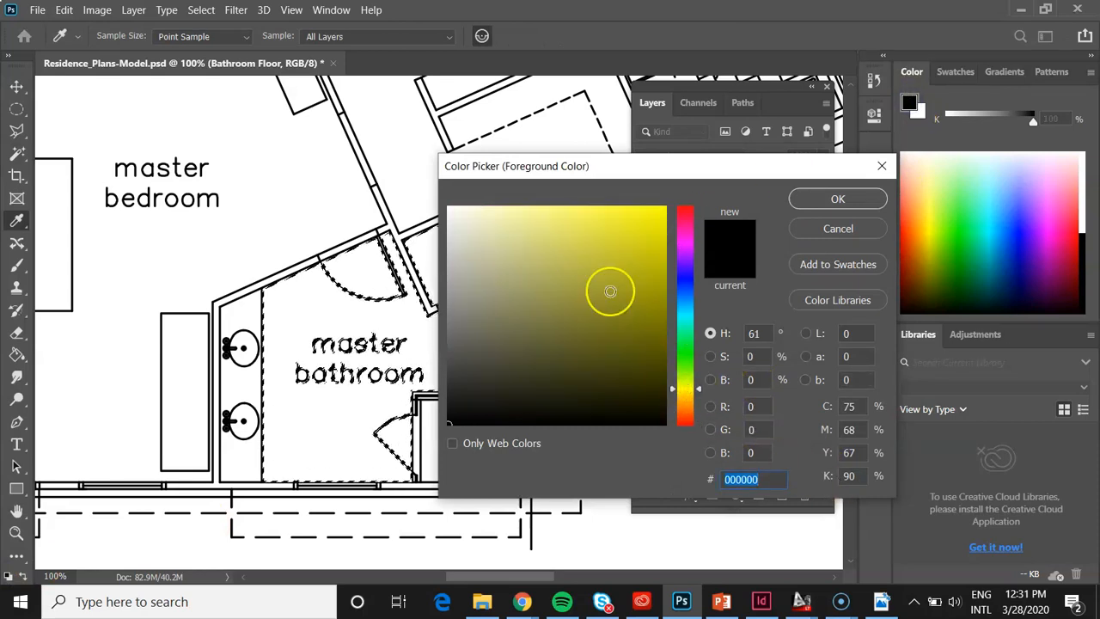
{"action": "mouse_move", "coordinate": [542, 216]}
{"action": "left_mouse_down"}
{"action": "mouse_move", "coordinate": [525, 213]}
{"action": "mouse_move", "coordinate": [533, 211]}
{"action": "left_mouse_up"}
{"action": "left_click", "coordinate": [822, 197]}
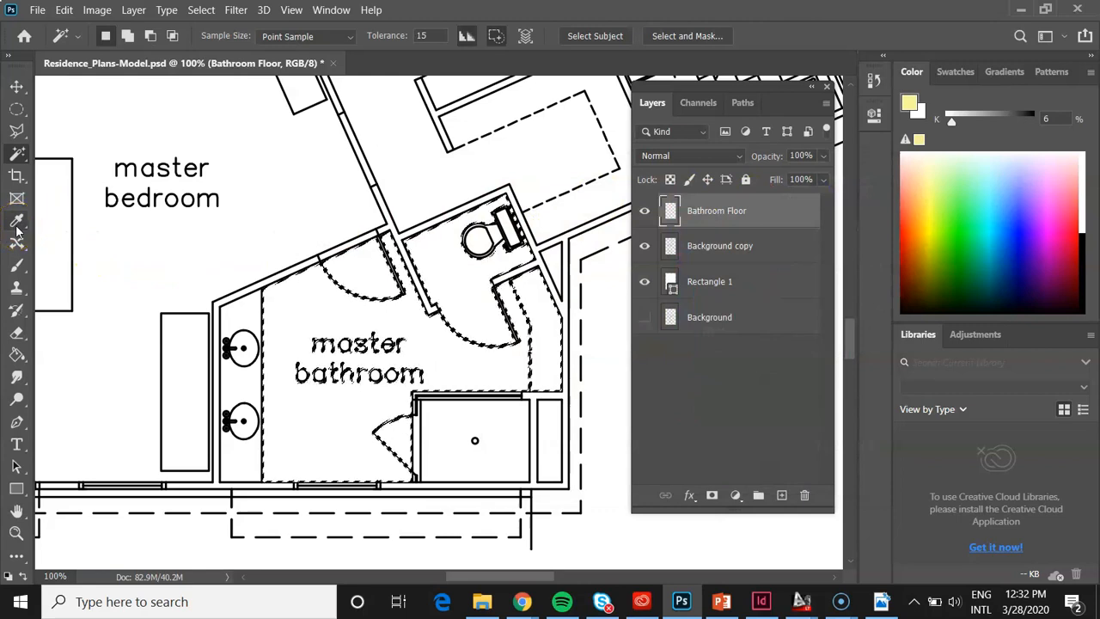
Fill the selected bathroom floor with the pale yellow using the Paint Bucket, deselect, and inspect the fill around the room label.
{"action": "left_click", "coordinate": [16, 353]}
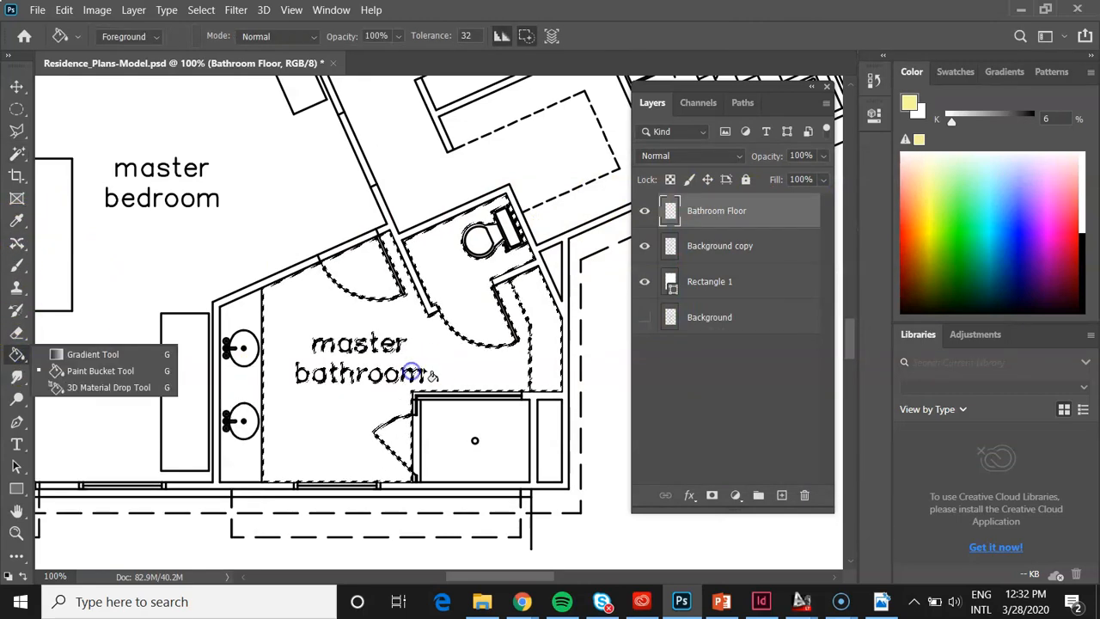
{"action": "left_click", "coordinate": [432, 349]}
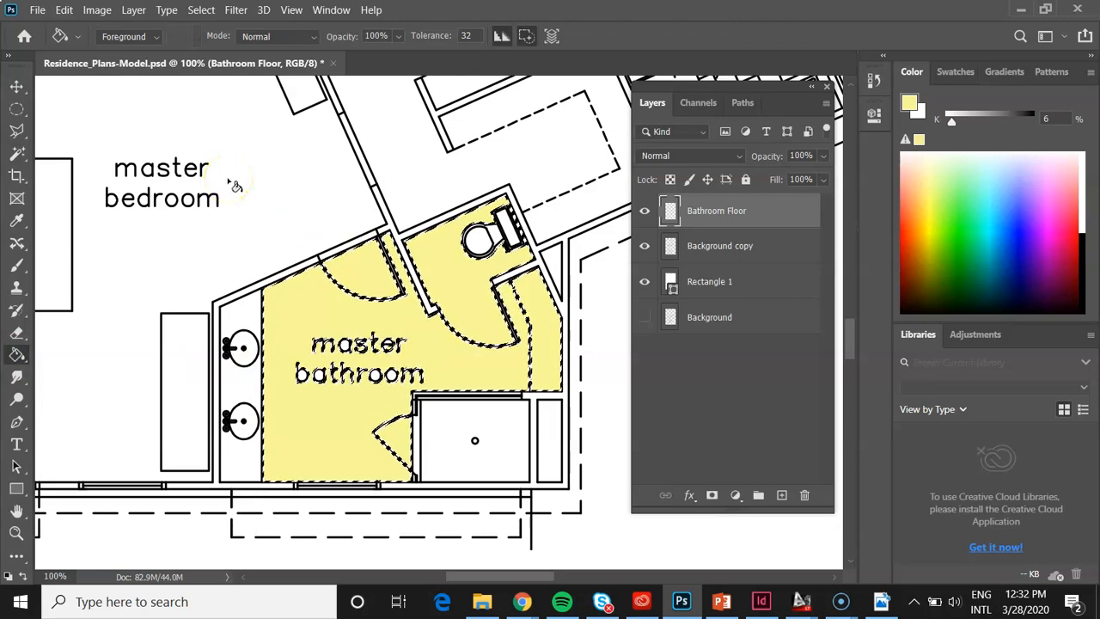
{"action": "key", "text": "ctrl+d"}
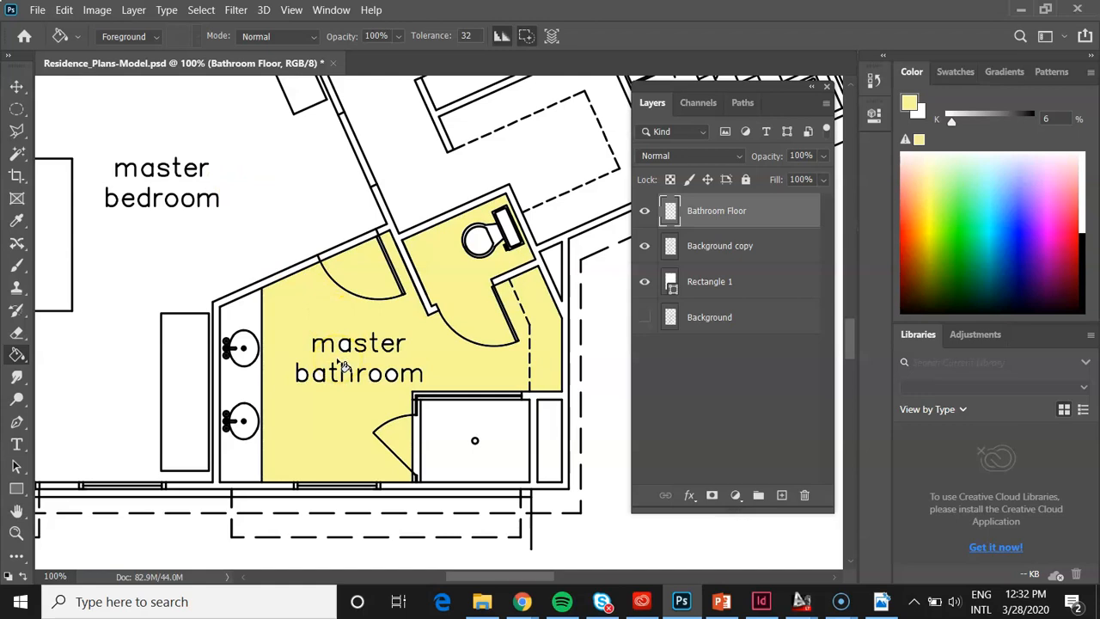
{"action": "key", "text": "ctrl+plus"}
{"action": "key", "text": "ctrl+plus"}
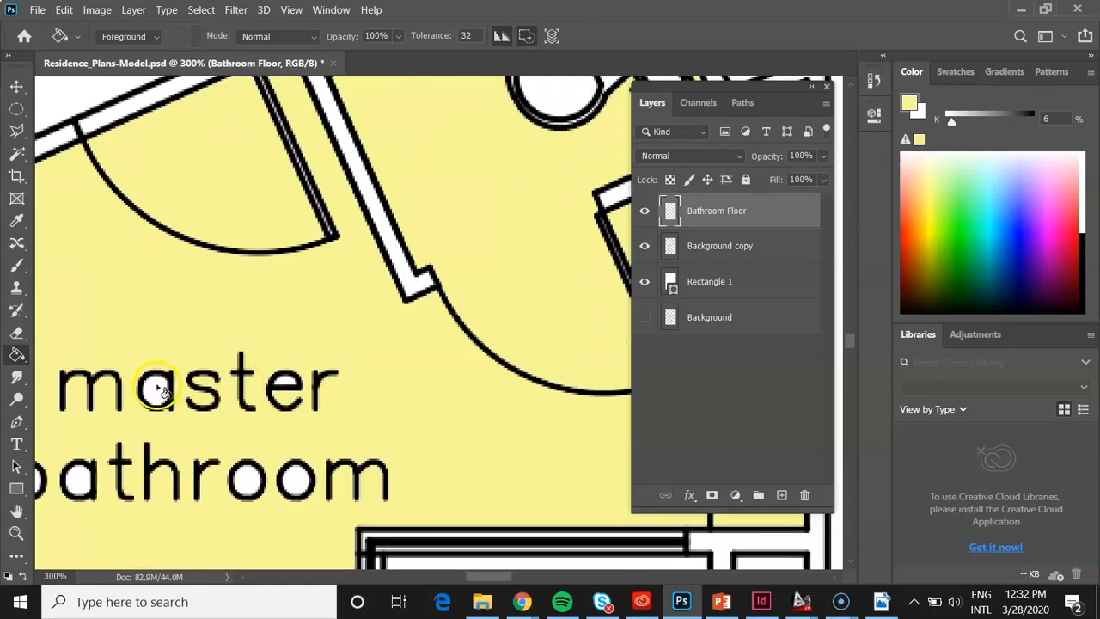
{"action": "key", "text": "ctrl+minus"}
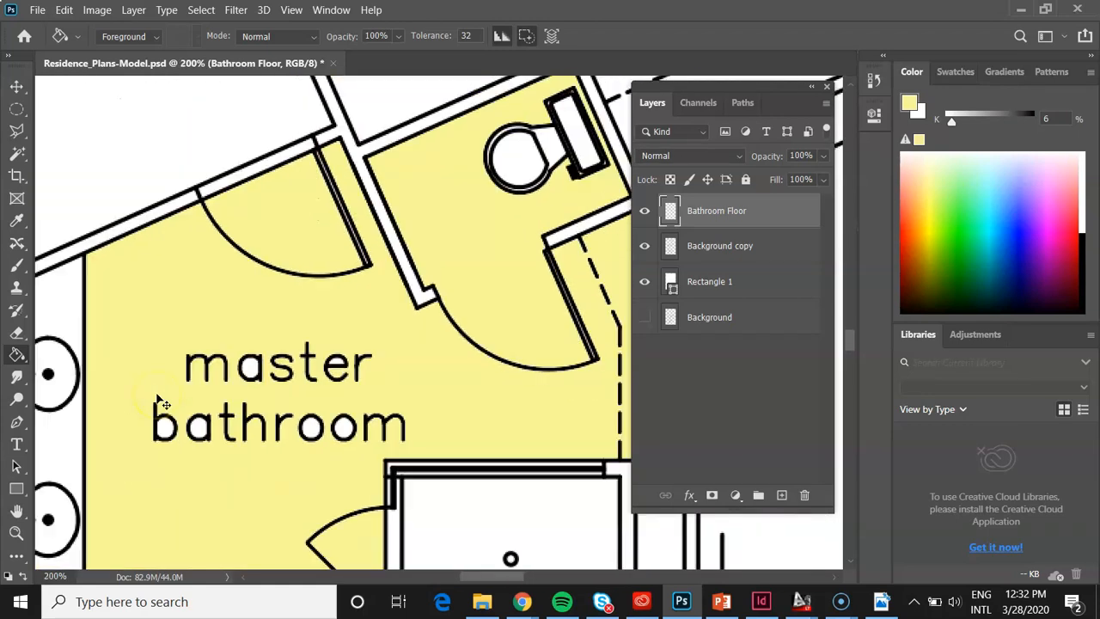
{"action": "key", "text": "ctrl+minus"}
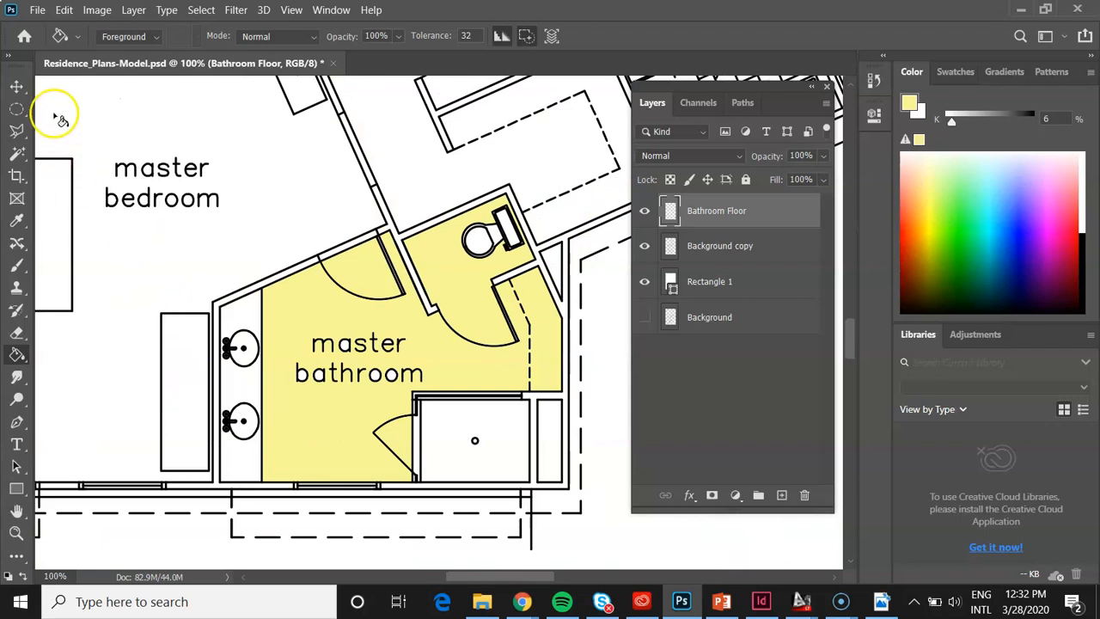
Save the document and compare the plan with the Bathroom Floor layer hidden and shown, leaving it visible.
{"action": "left_click", "coordinate": [37, 9]}
{"action": "left_click", "coordinate": [65, 195]}
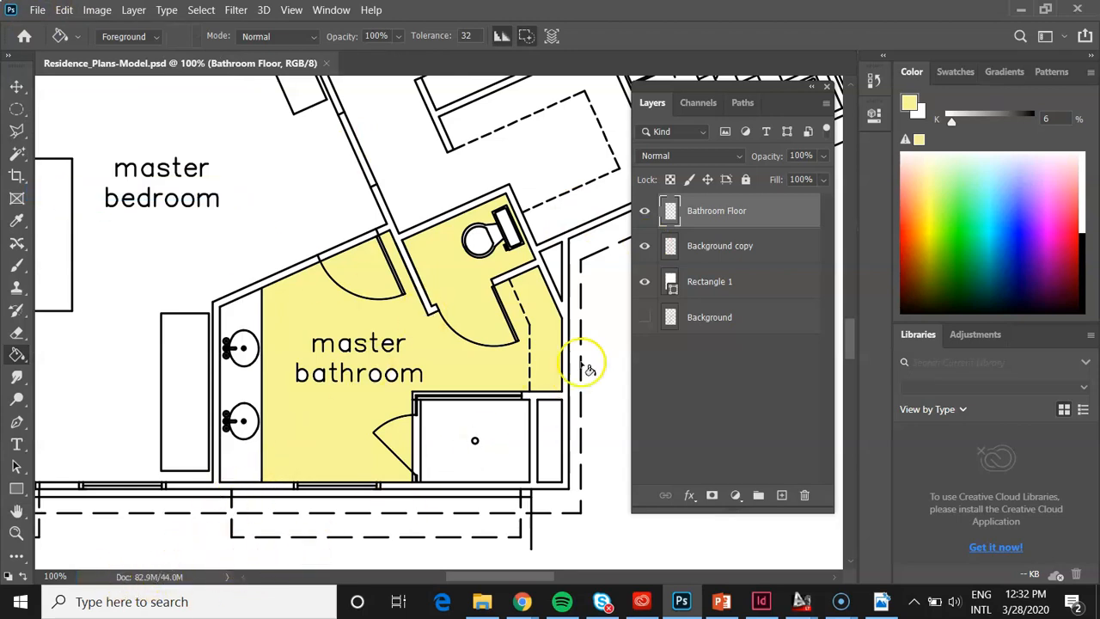
{"action": "left_click", "coordinate": [646, 213]}
{"action": "left_click", "coordinate": [645, 213]}
{"action": "left_click", "coordinate": [646, 213]}
{"action": "left_click", "coordinate": [645, 213]}
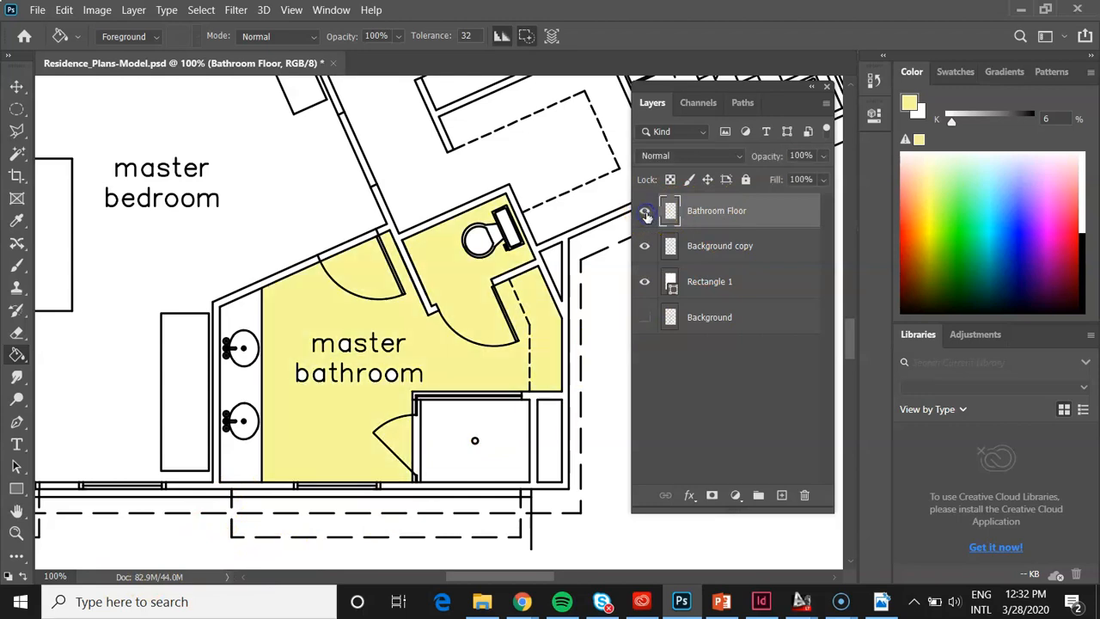
Set the Bathroom Floor layer's opacity to 95% and put the layer list away.
{"action": "left_click", "coordinate": [823, 156]}
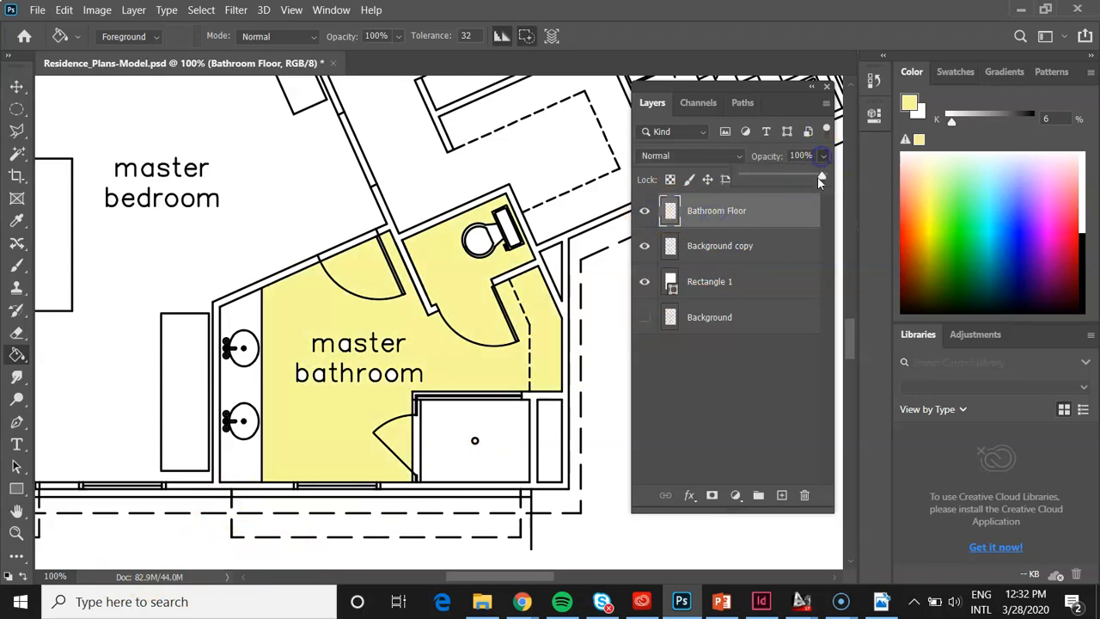
{"action": "mouse_move", "coordinate": [822, 179]}
{"action": "left_mouse_down"}
{"action": "mouse_move", "coordinate": [782, 182]}
{"action": "mouse_move", "coordinate": [817, 182]}
{"action": "left_mouse_up"}
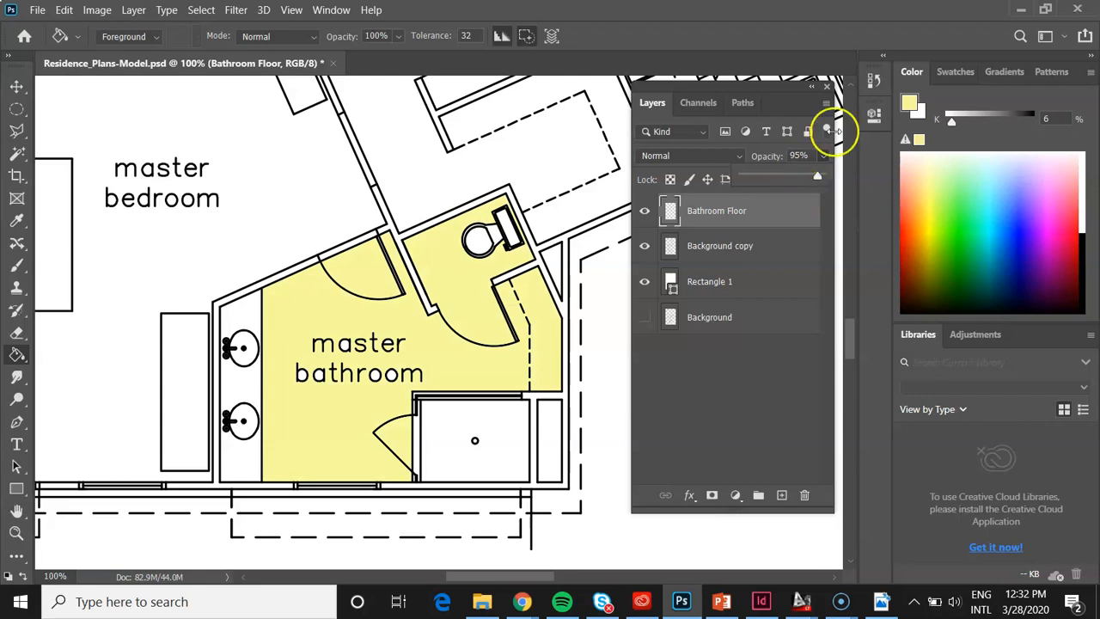
{"action": "left_click", "coordinate": [827, 88]}
{"action": "left_click", "coordinate": [827, 88]}
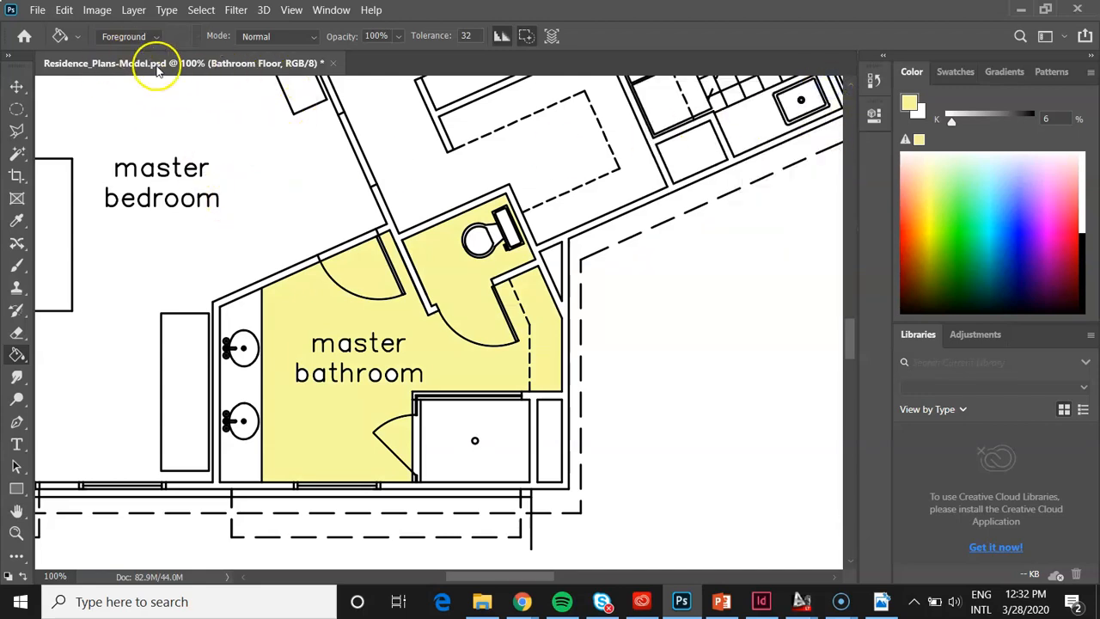
Save a PNG copy named Residence_Plans-Model_1.1 on the computer in the Photoshop Files folder, using the large file size option.
{"action": "left_click", "coordinate": [37, 10]}
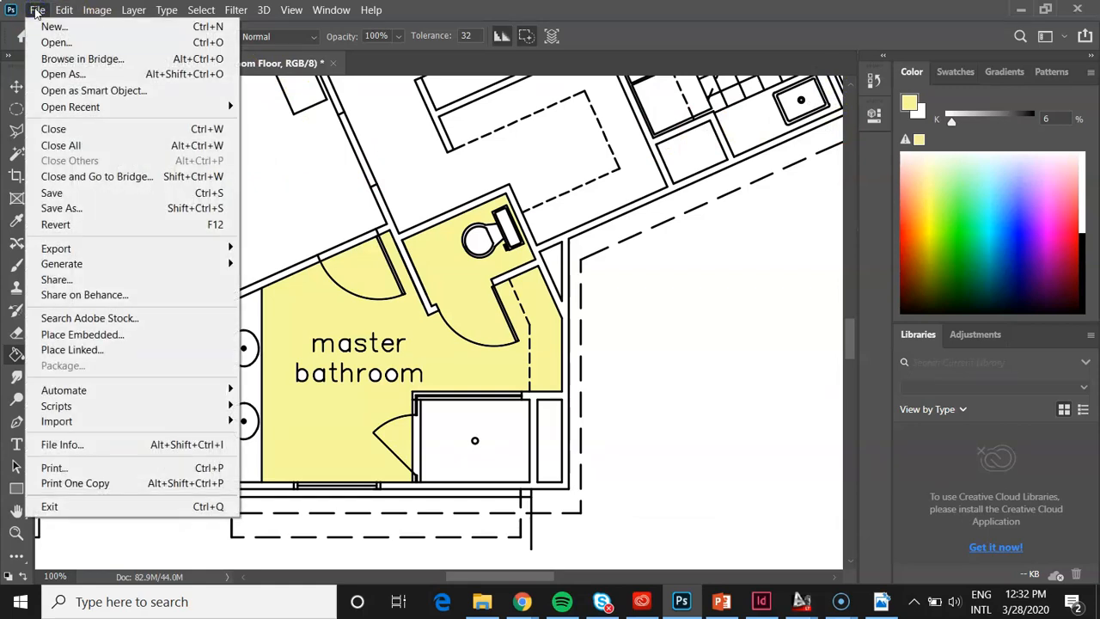
{"action": "left_click", "coordinate": [74, 209]}
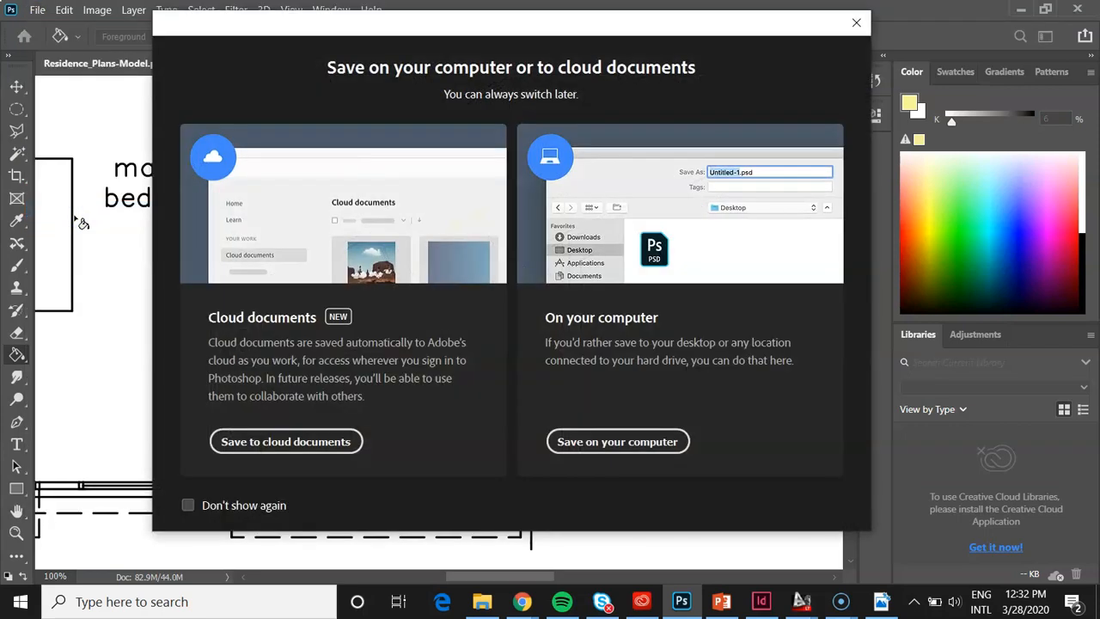
{"action": "left_click", "coordinate": [614, 441]}
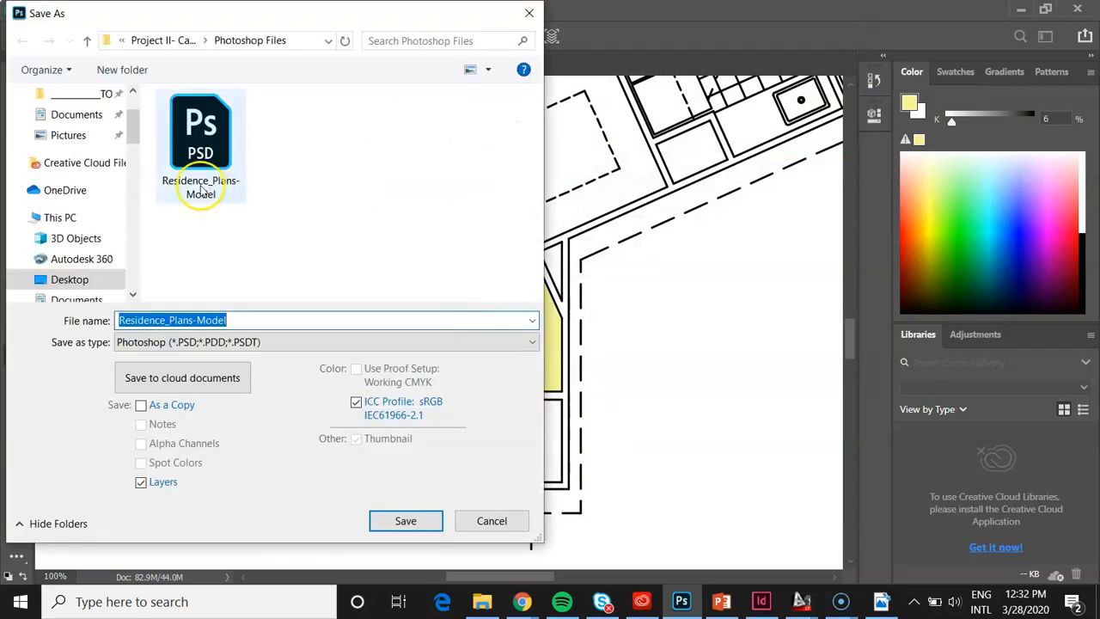
{"action": "left_click", "coordinate": [301, 341]}
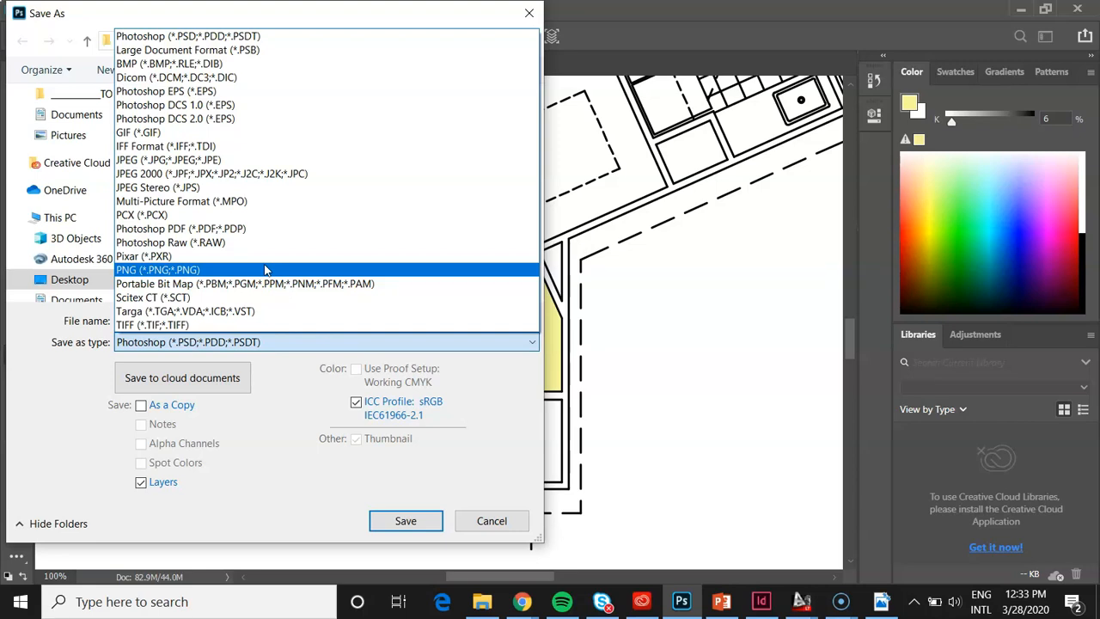
{"action": "left_click", "coordinate": [265, 270]}
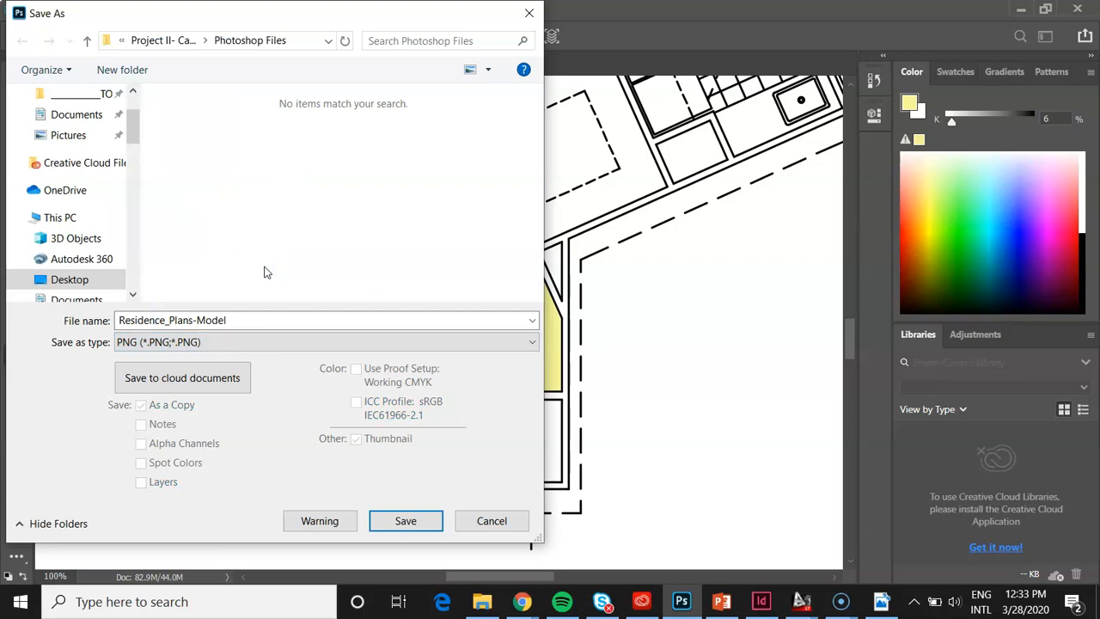
{"action": "double_click", "coordinate": [240, 321]}
{"action": "left_click", "coordinate": [240, 320]}
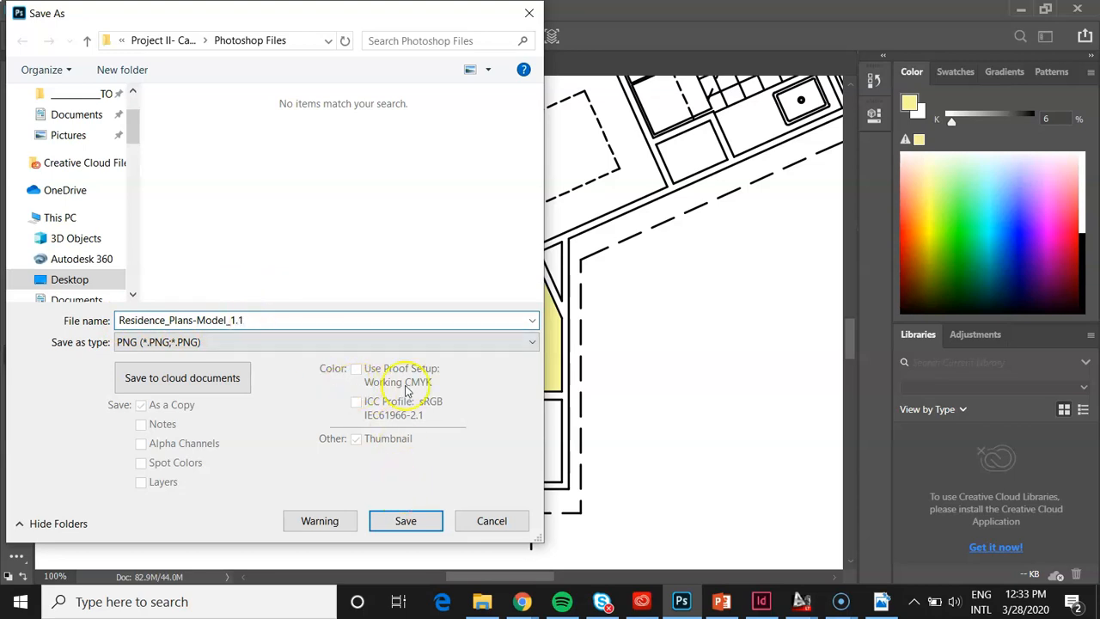
{"action": "left_click", "coordinate": [389, 522]}
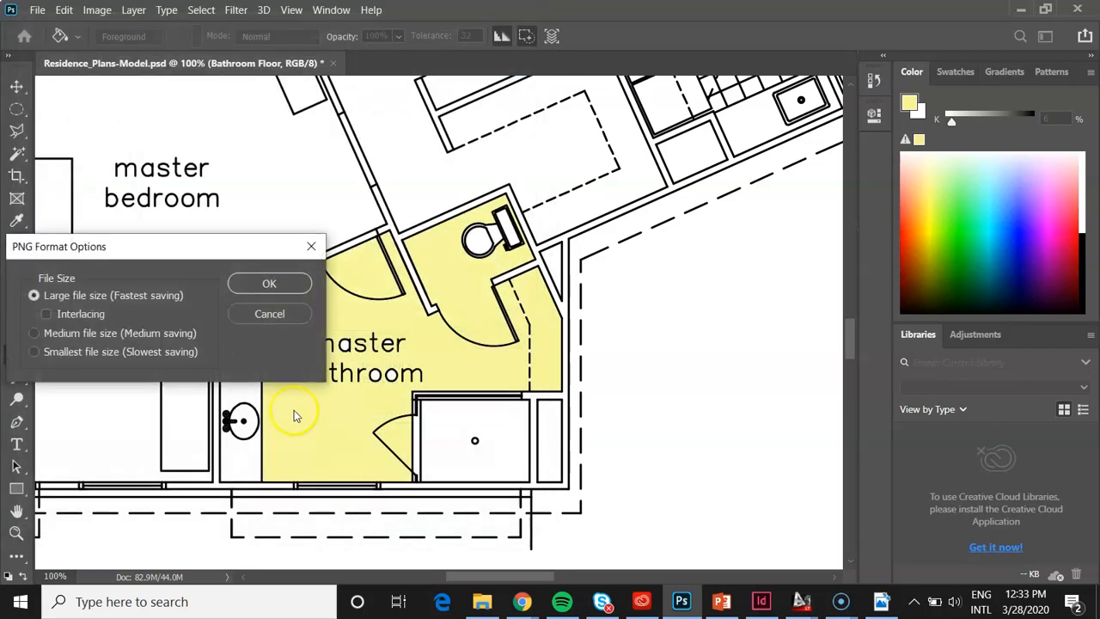
{"action": "left_click", "coordinate": [266, 283]}
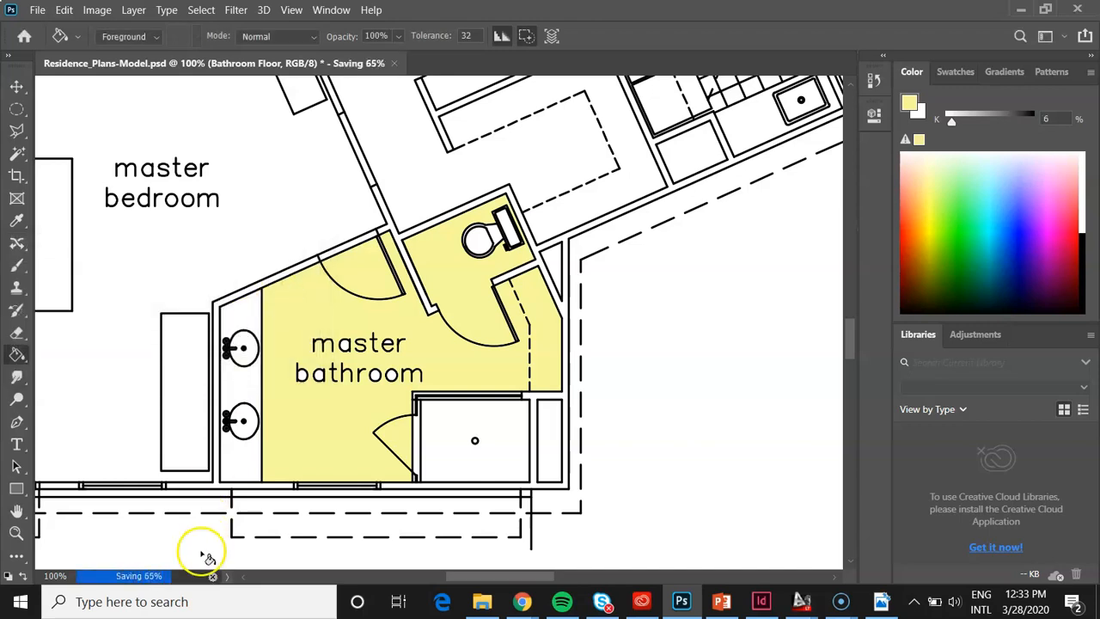
Switch to the Move tool and show the layer list again.
{"action": "left_click", "coordinate": [16, 86]}
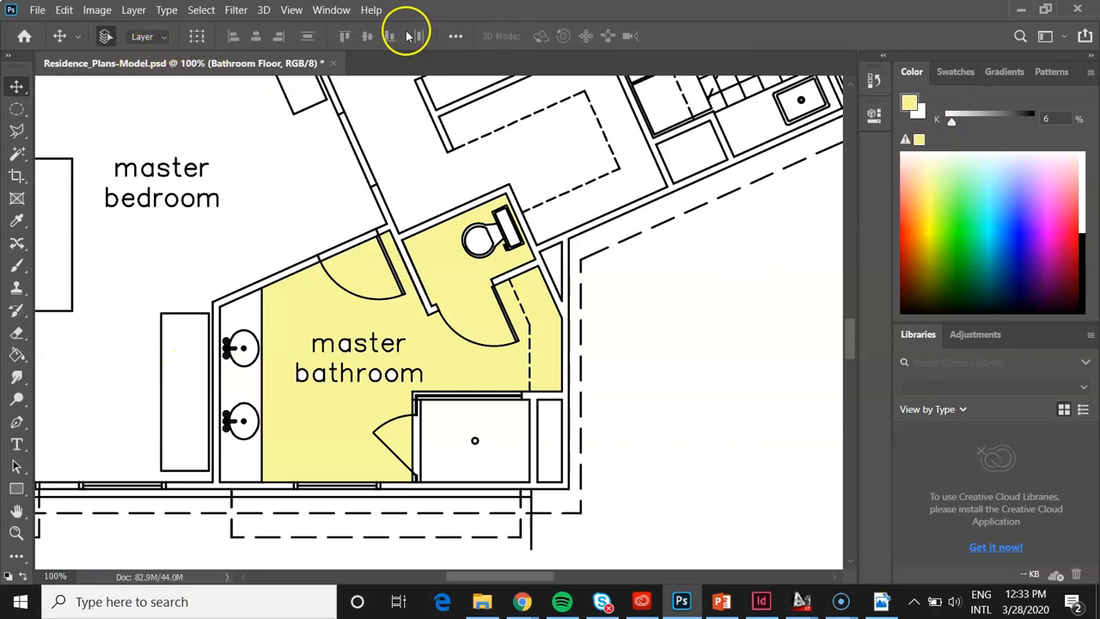
{"action": "left_click", "coordinate": [318, 9]}
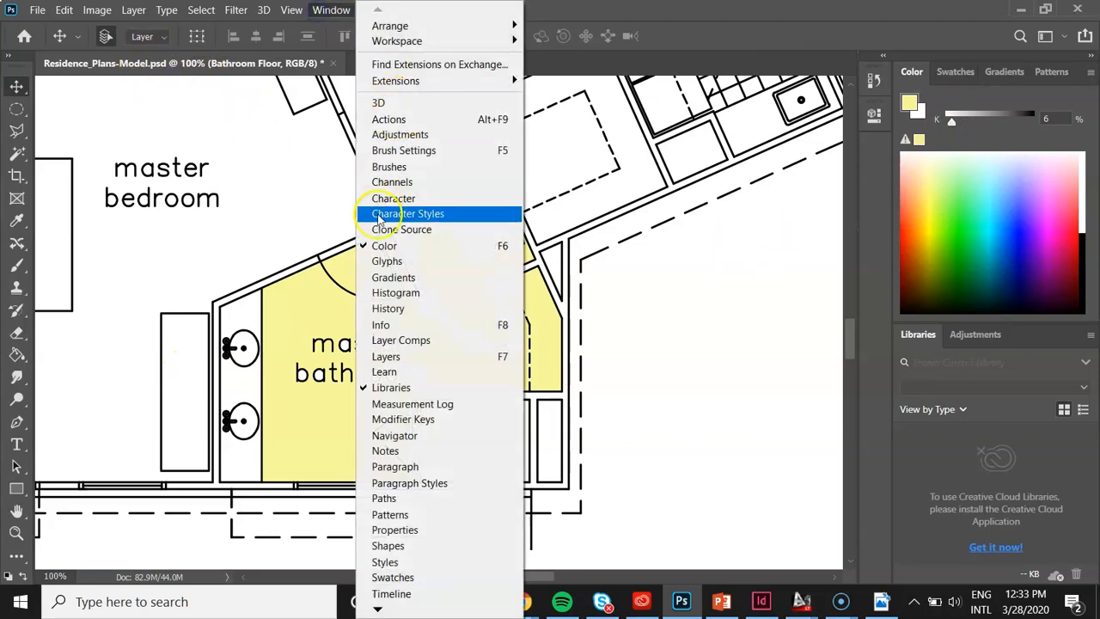
{"action": "left_click", "coordinate": [404, 355]}
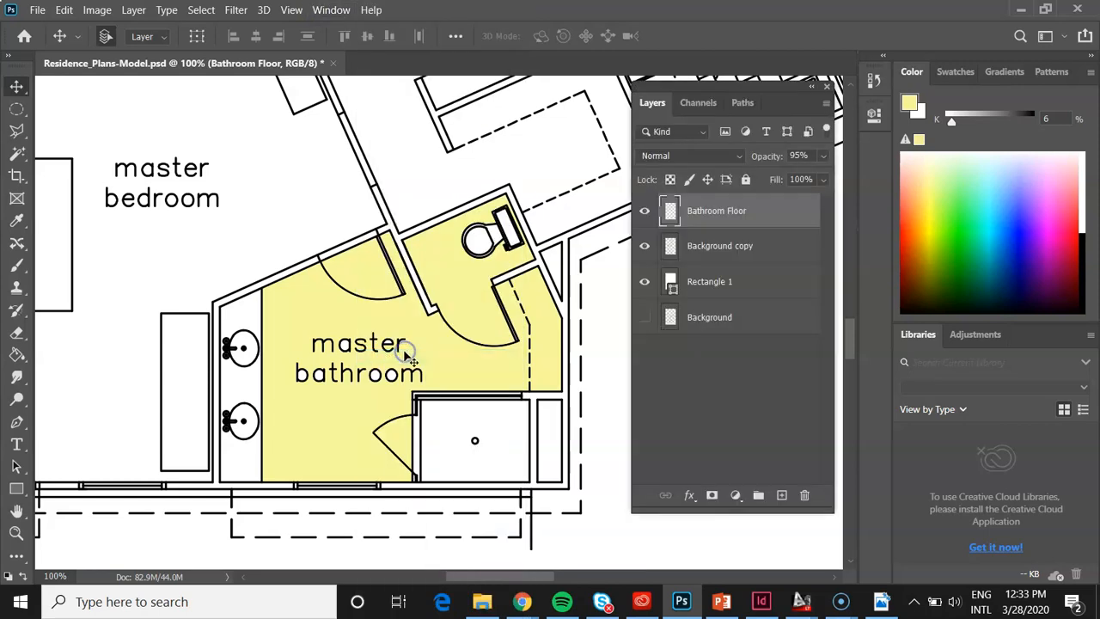
Minimize Photoshop and open the Photoshop Files folder inside the Project II- Case Study folder on the desktop.
{"action": "left_click", "coordinate": [1022, 12]}
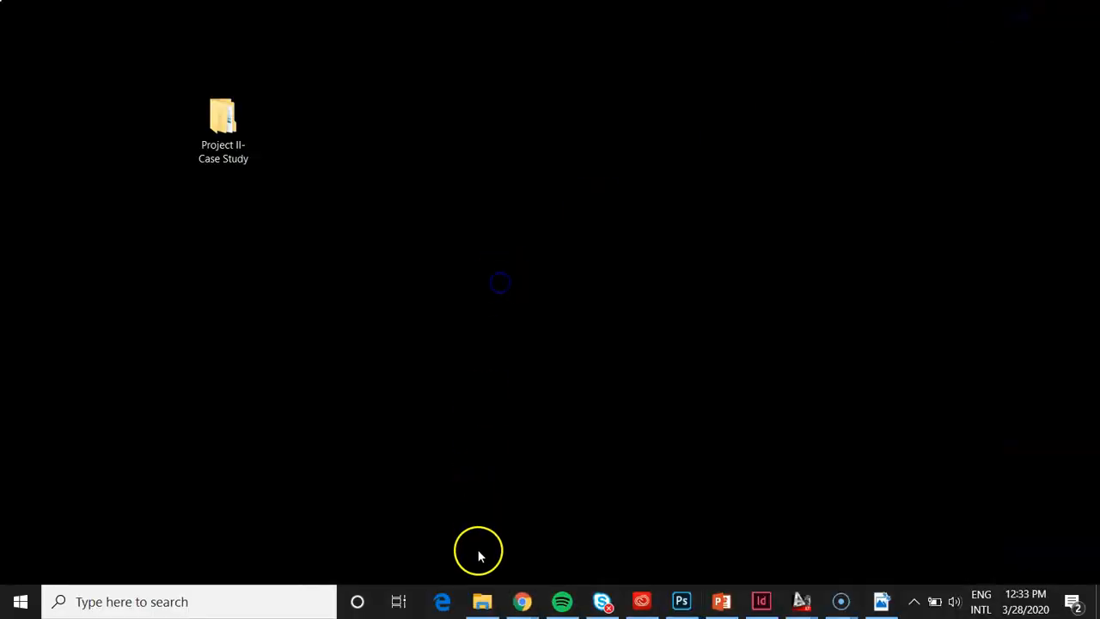
{"action": "double_click", "coordinate": [222, 120]}
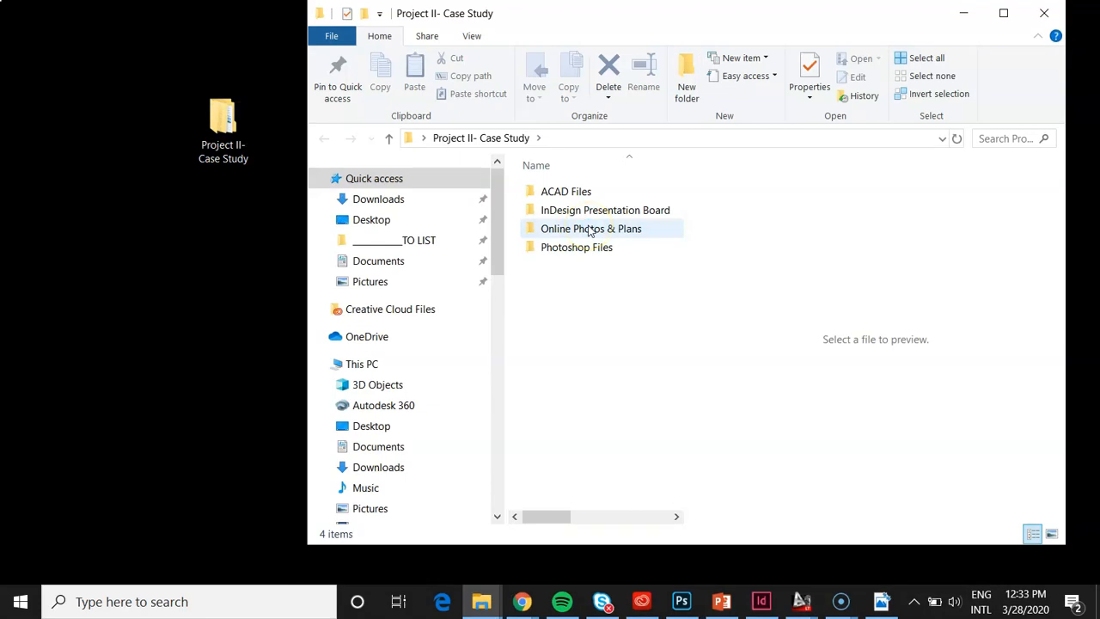
{"action": "double_click", "coordinate": [591, 230]}
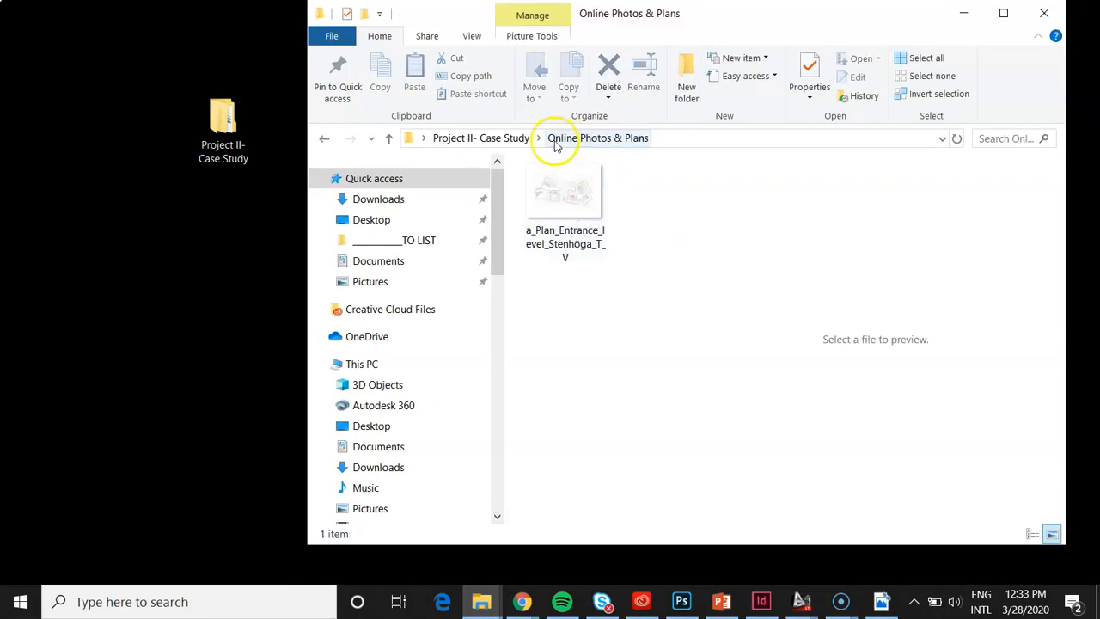
{"action": "left_click", "coordinate": [482, 137]}
{"action": "left_click", "coordinate": [590, 251]}
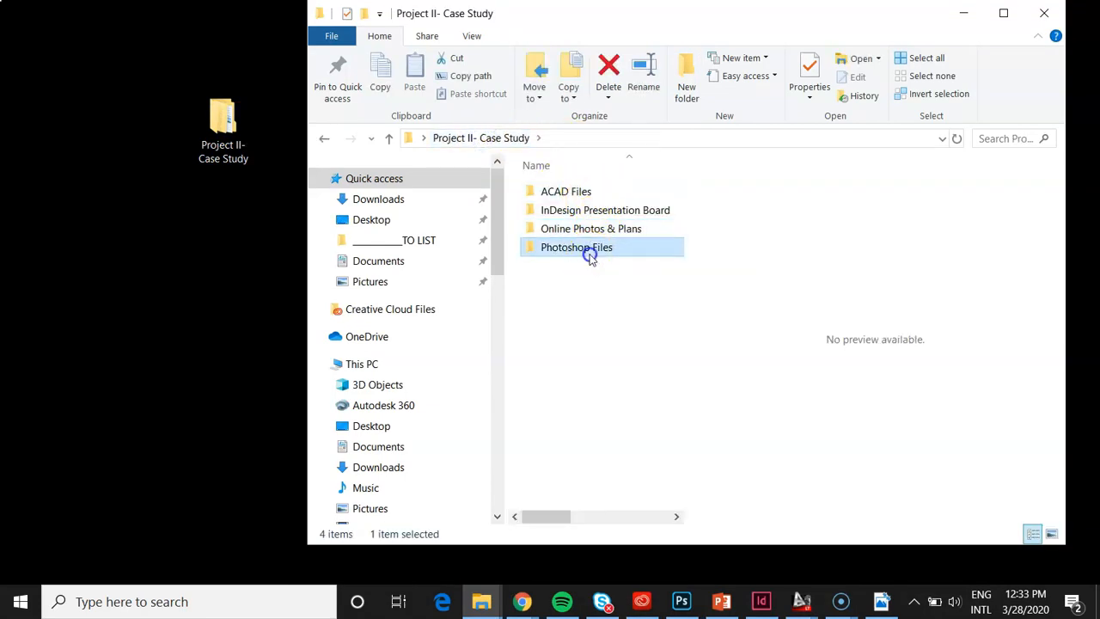
{"action": "double_click", "coordinate": [589, 251]}
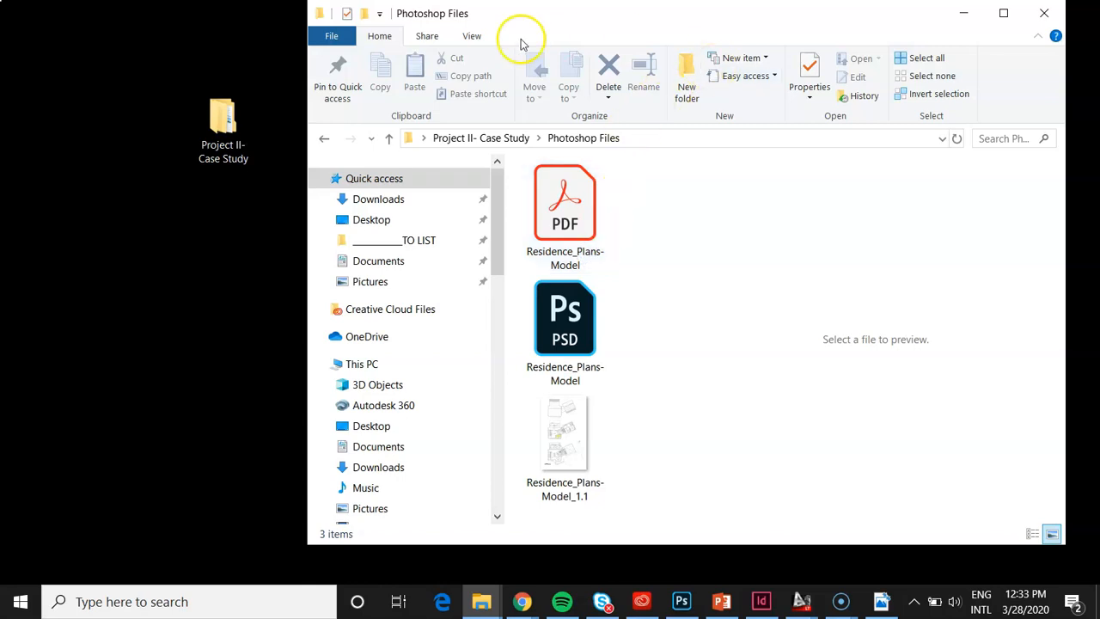
List the Photoshop Files folder with full details in a maximized window and preview the Residence_Plans-Model_1.1 PNG.
{"action": "left_click", "coordinate": [472, 37]}
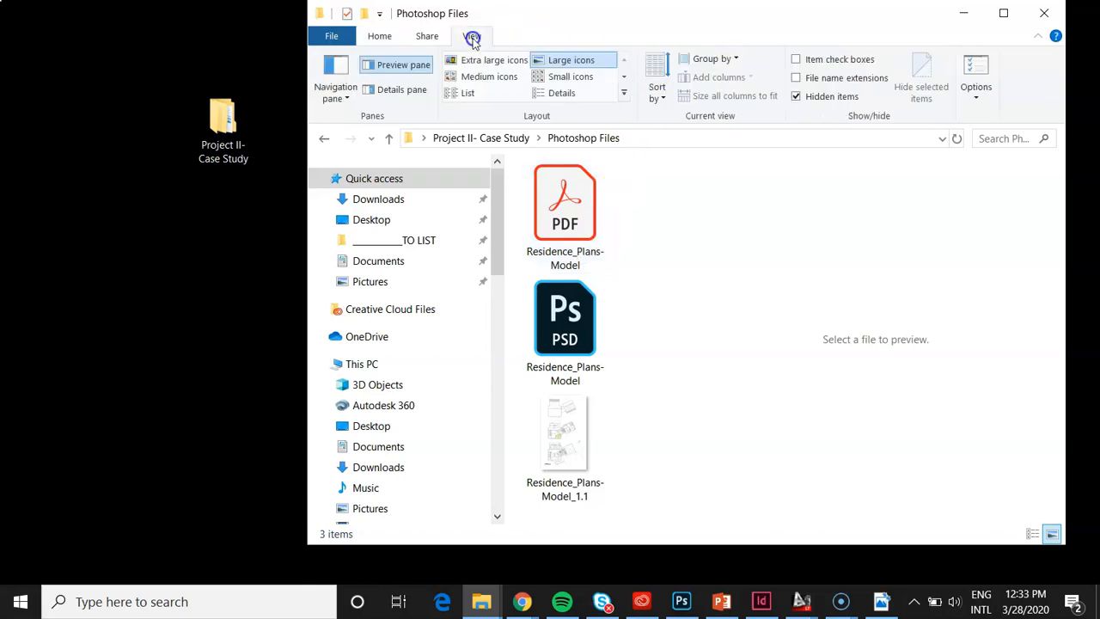
{"action": "left_click", "coordinate": [559, 93]}
{"action": "left_click_drag", "start_coordinate": [637, 166], "coordinate": [760, 168]}
{"action": "left_click", "coordinate": [684, 265]}
{"action": "left_click_drag", "start_coordinate": [685, 268], "coordinate": [969, 270]}
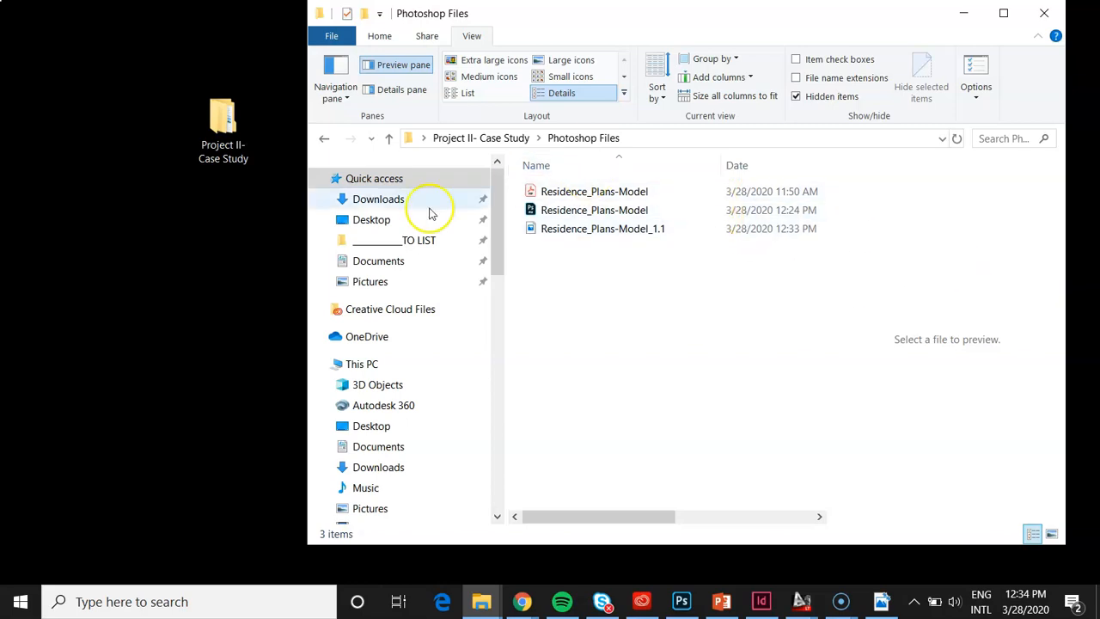
{"action": "left_click", "coordinate": [1003, 13]}
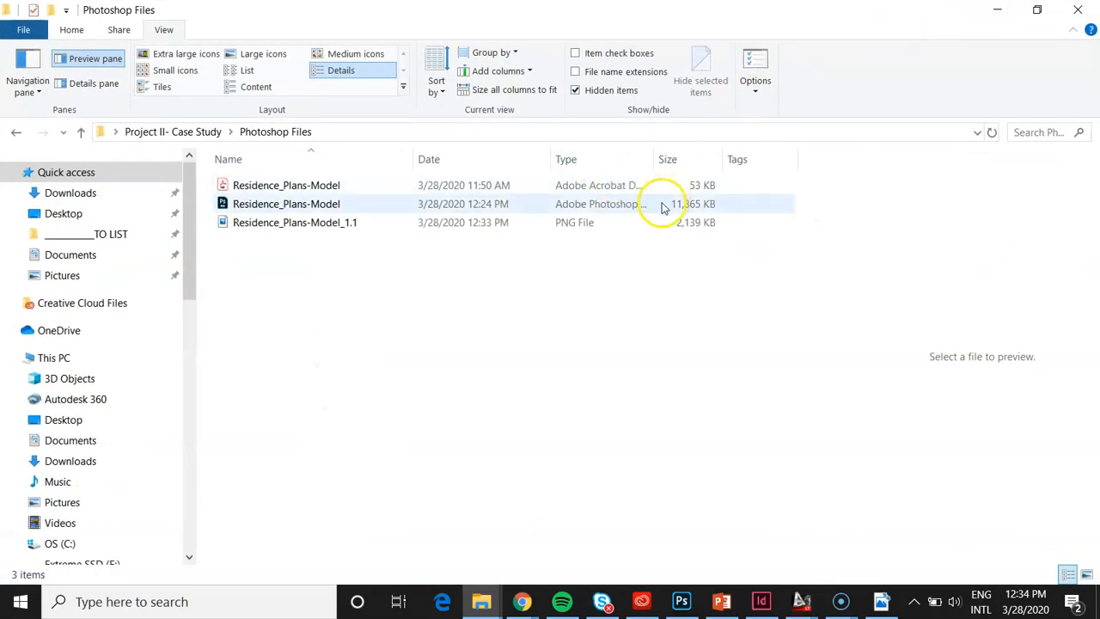
{"action": "left_click", "coordinate": [613, 222]}
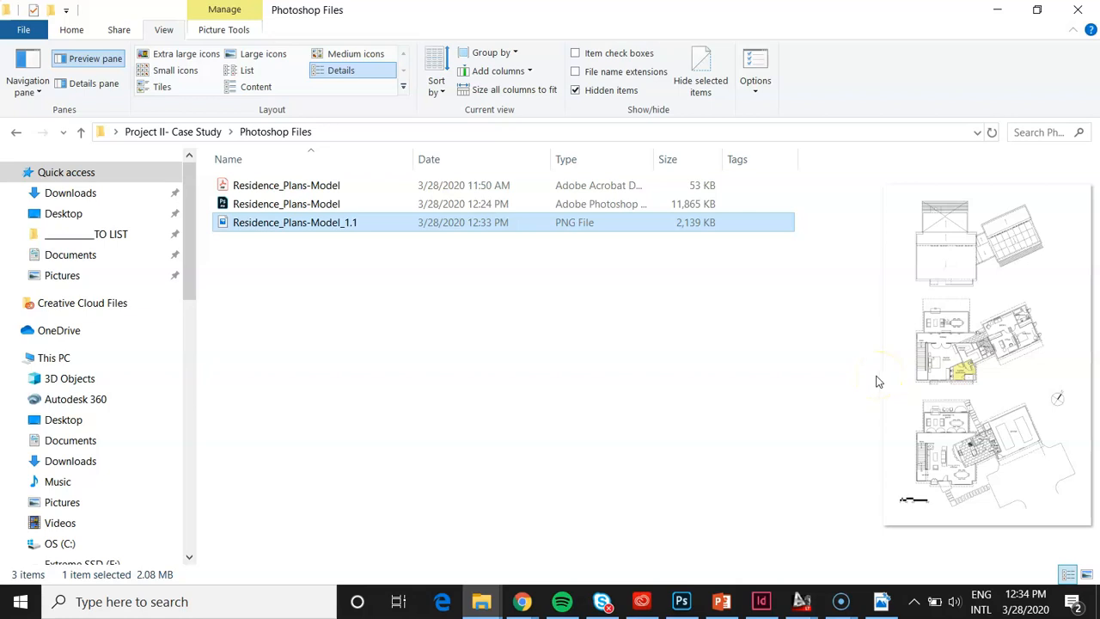
Switch to PowerPoint and review the workflow slides on Photoshop, the PDF import settings and starting an InDesign document.
{"action": "left_click", "coordinate": [721, 602]}
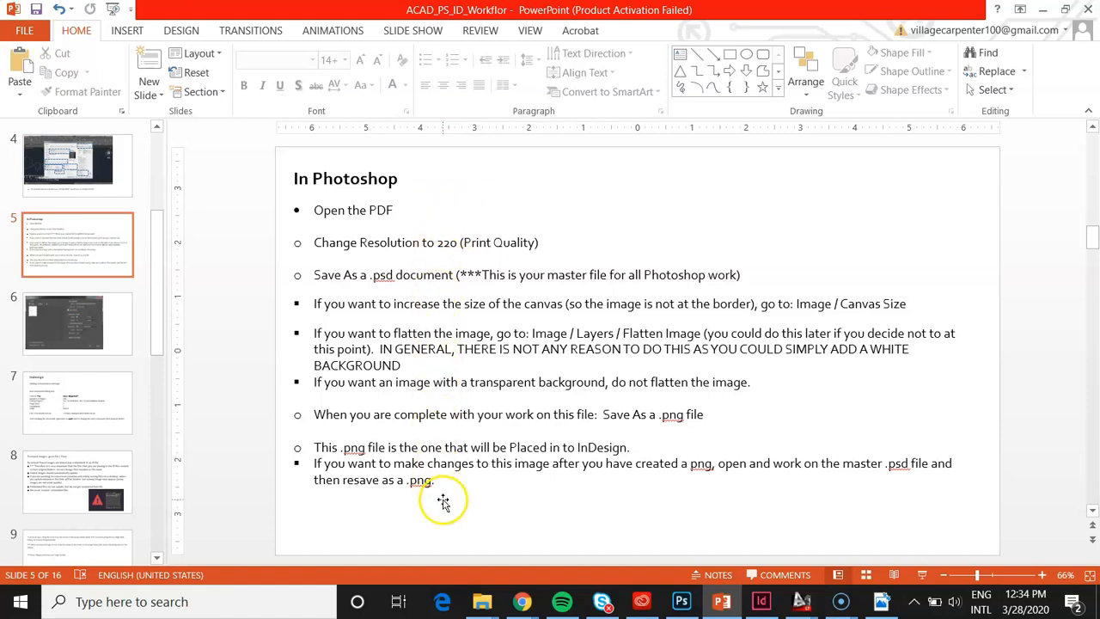
{"action": "left_click", "coordinate": [92, 398]}
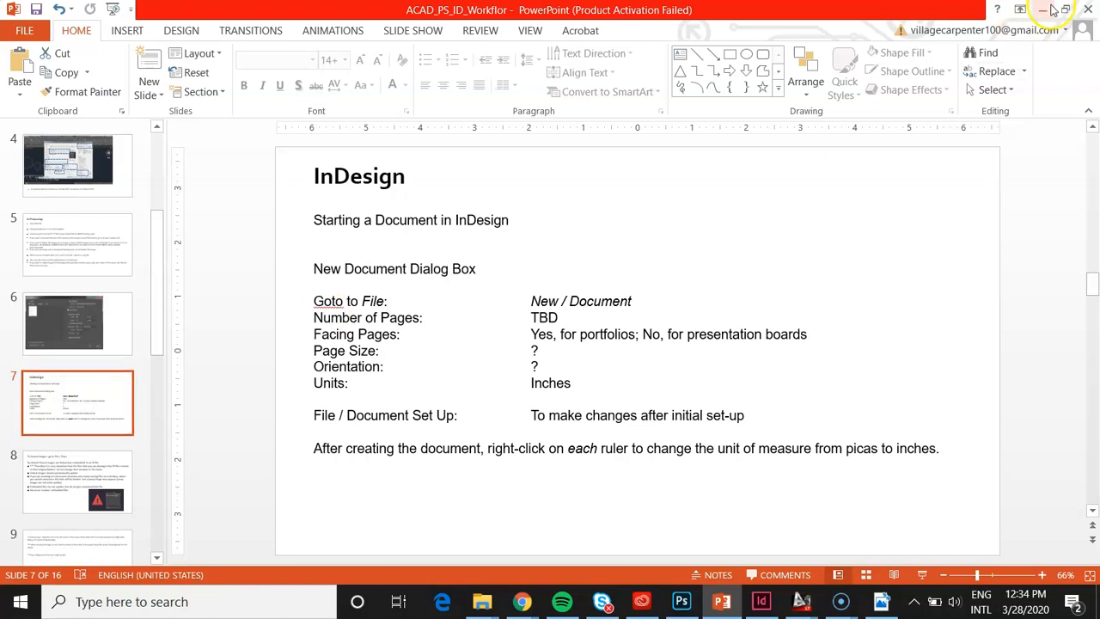
{"action": "left_click", "coordinate": [114, 313]}
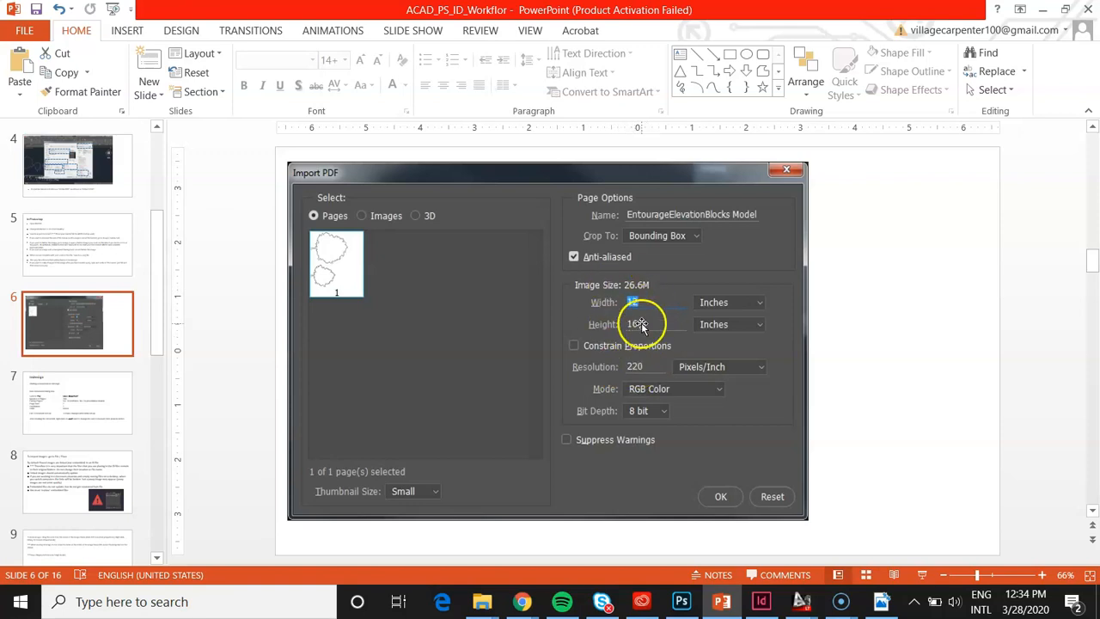
{"action": "left_click", "coordinate": [84, 404]}
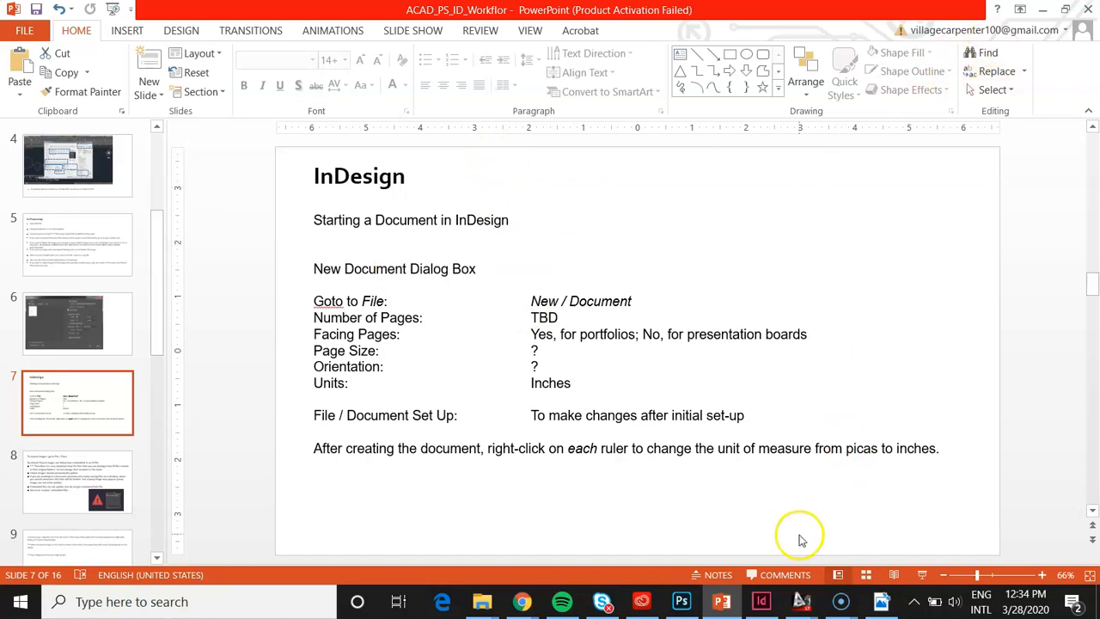
Switch to InDesign, start a new document and bring the whole New Document dialog into view.
{"action": "left_click", "coordinate": [762, 604]}
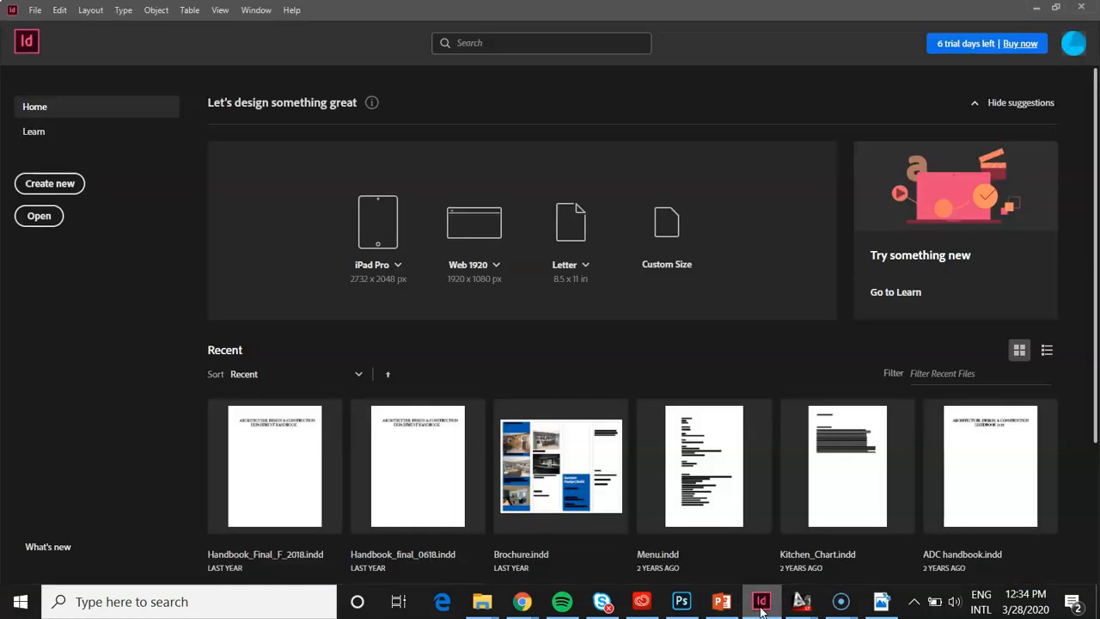
{"action": "left_click", "coordinate": [35, 10]}
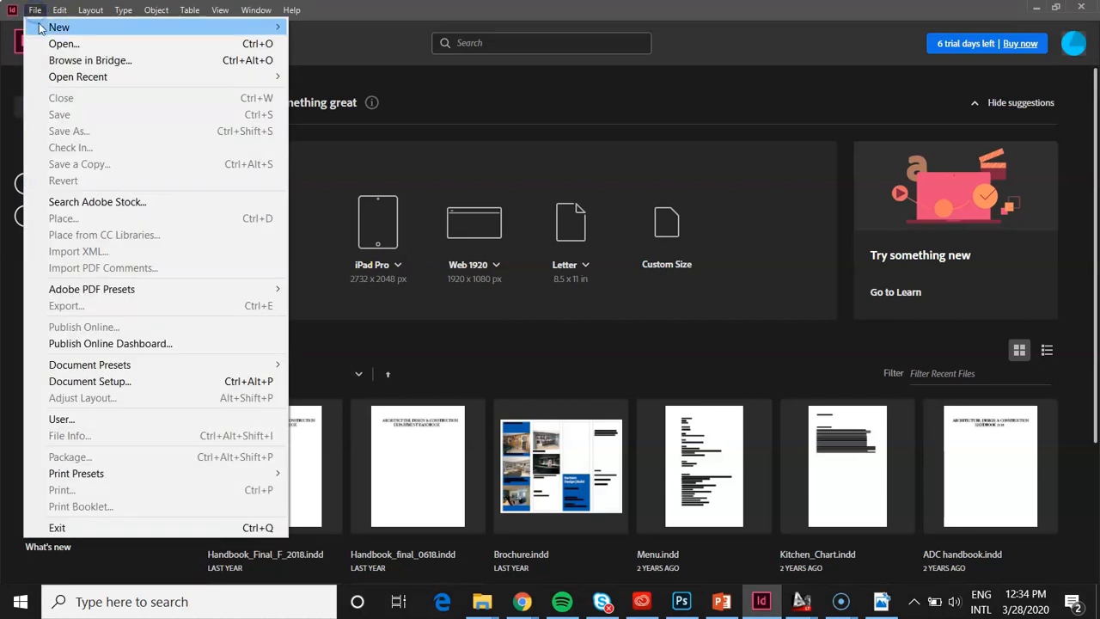
{"action": "mouse_move", "coordinate": [69, 25]}
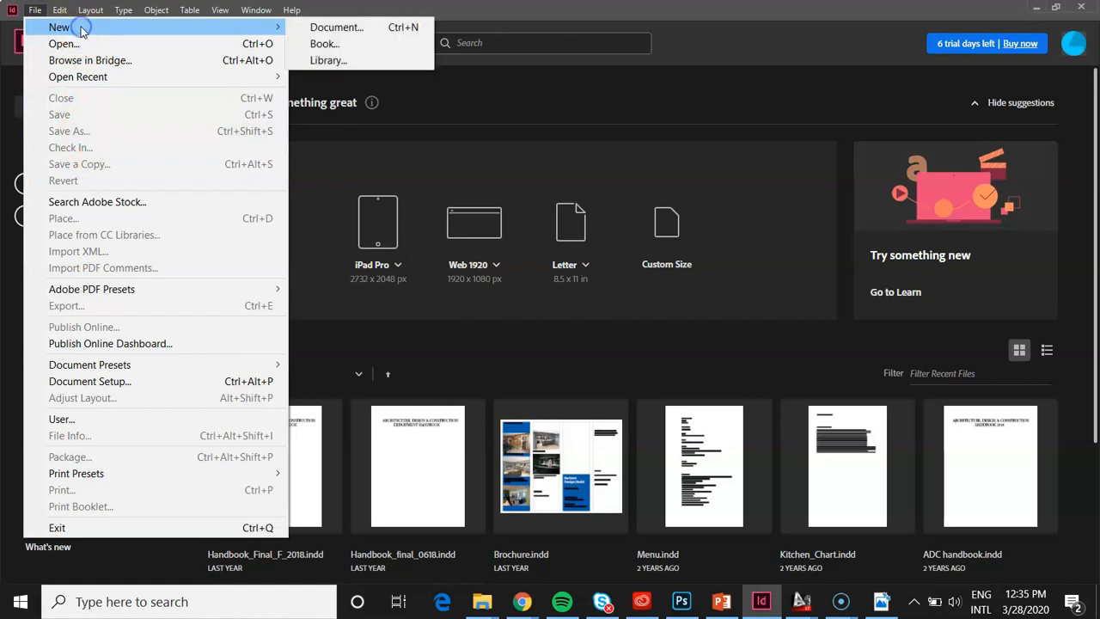
{"action": "left_click", "coordinate": [326, 31]}
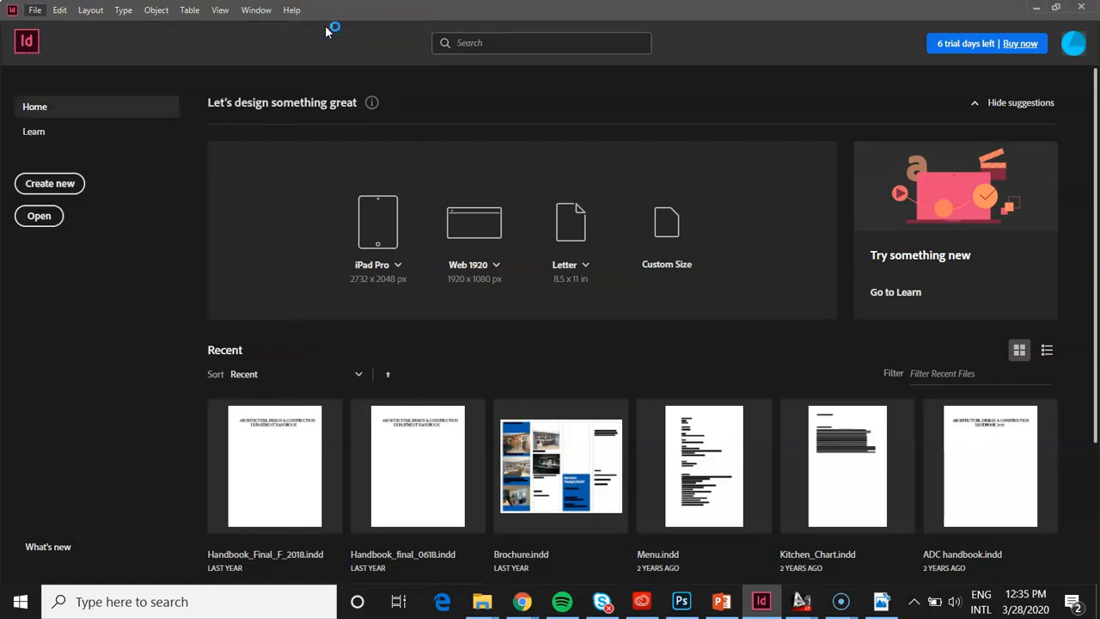
{"action": "left_click", "coordinate": [720, 601]}
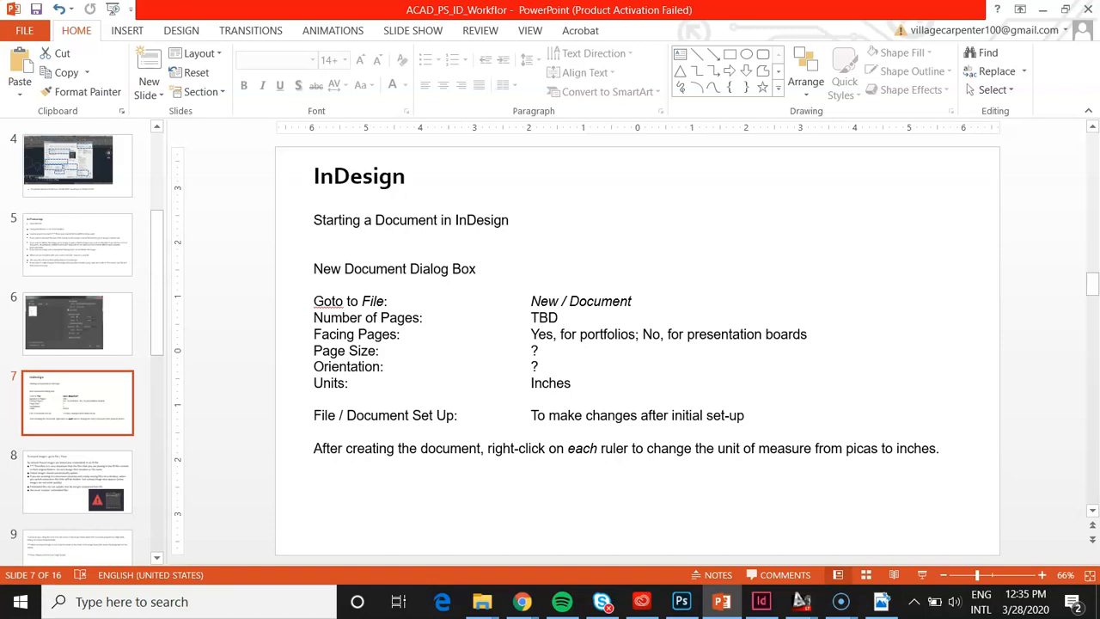
{"action": "left_click", "coordinate": [1042, 10]}
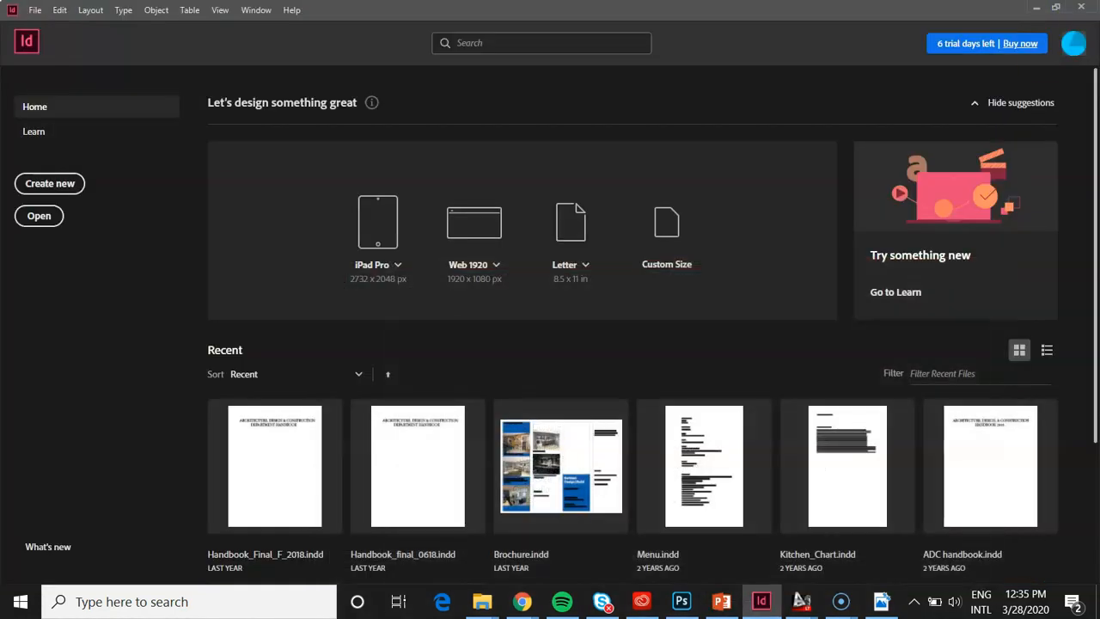
{"action": "key", "text": "ctrl+n"}
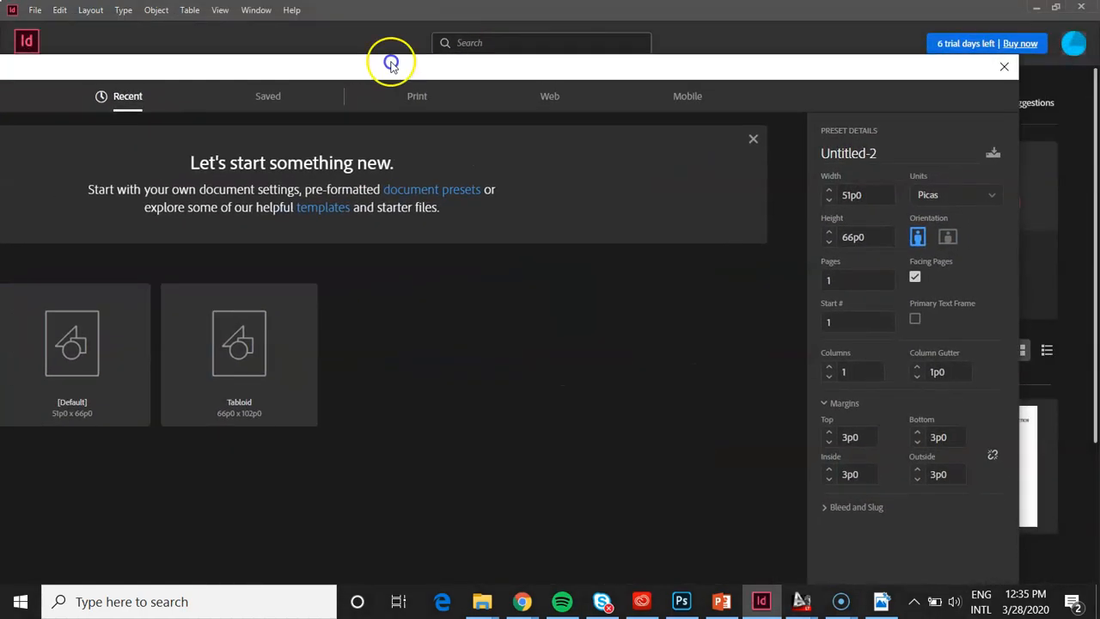
{"action": "left_click_drag", "start_coordinate": [1096, 163], "coordinate": [520, 161]}
{"action": "left_click_drag", "start_coordinate": [410, 34], "coordinate": [798, 23]}
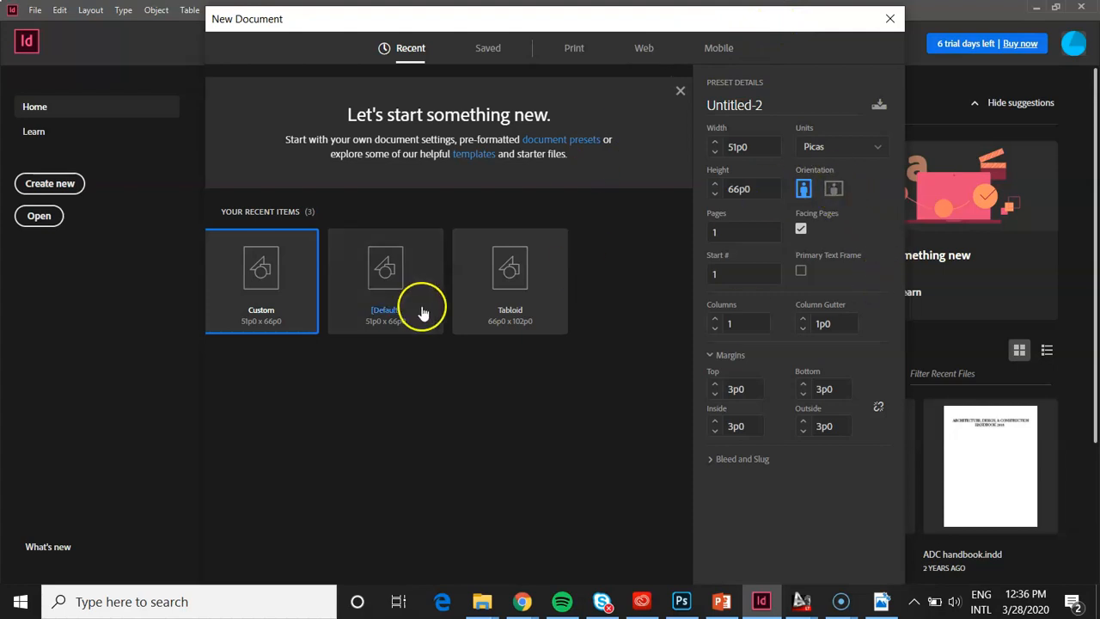
Set the new document's units to inches and its page to 24 in wide by 36 in high with portrait orientation.
{"action": "left_click", "coordinate": [865, 150]}
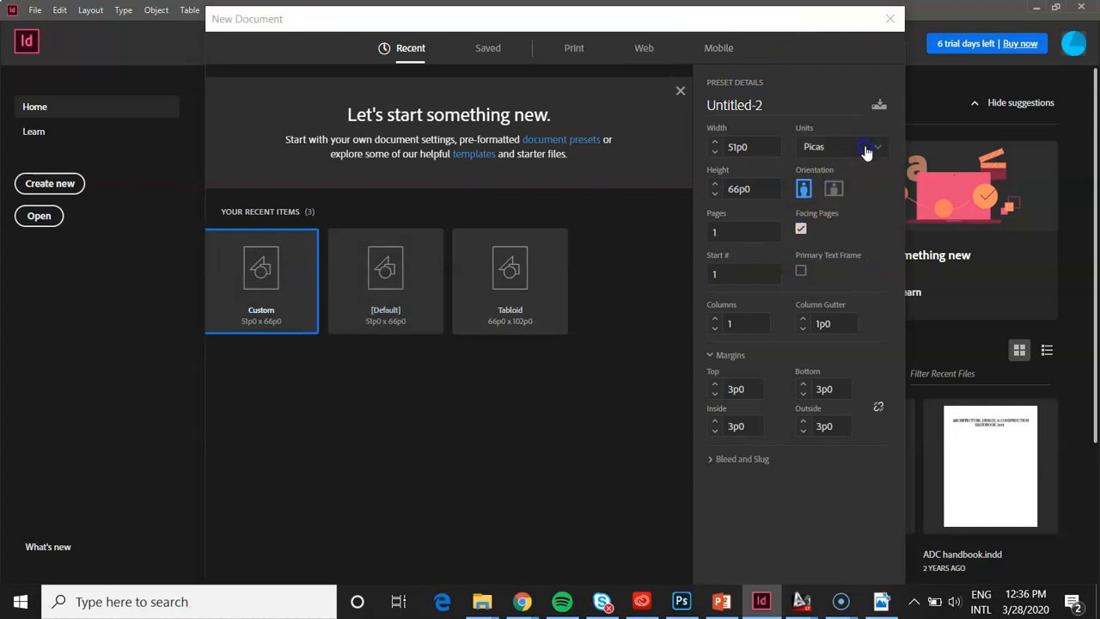
{"action": "left_click", "coordinate": [825, 220]}
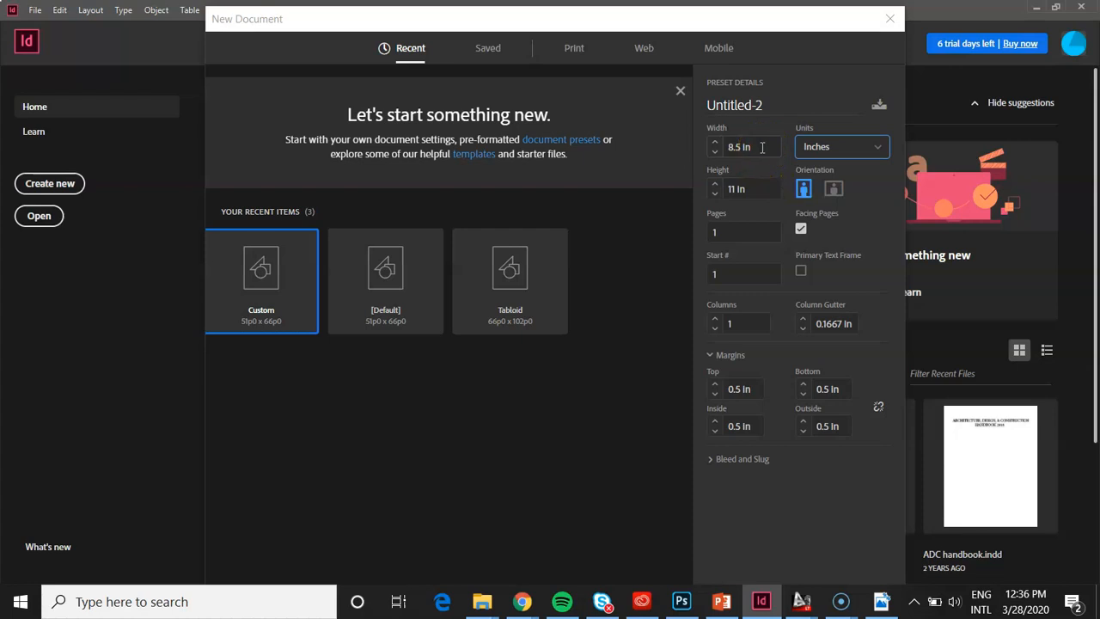
{"action": "left_click_drag", "start_coordinate": [761, 147], "coordinate": [724, 150]}
{"action": "type", "text": "24"}
{"action": "left_click_drag", "start_coordinate": [753, 185], "coordinate": [703, 197]}
{"action": "type", "text": "36"}
{"action": "left_click", "coordinate": [802, 191]}
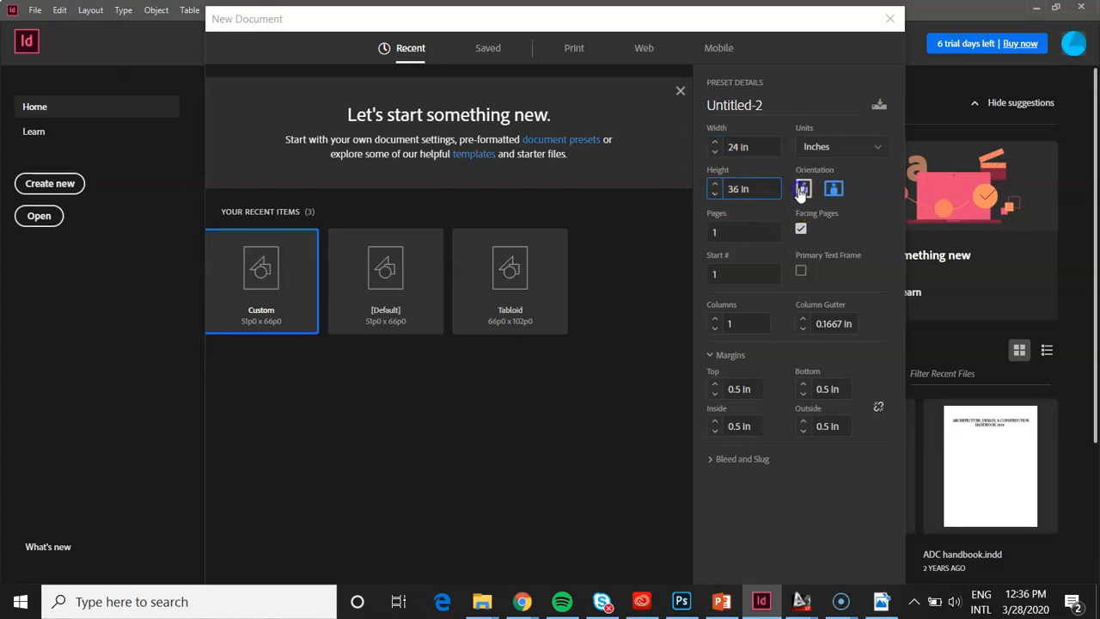
Turn off facing pages, set all four margins to 0.25 in and create the document.
{"action": "left_click", "coordinate": [801, 230]}
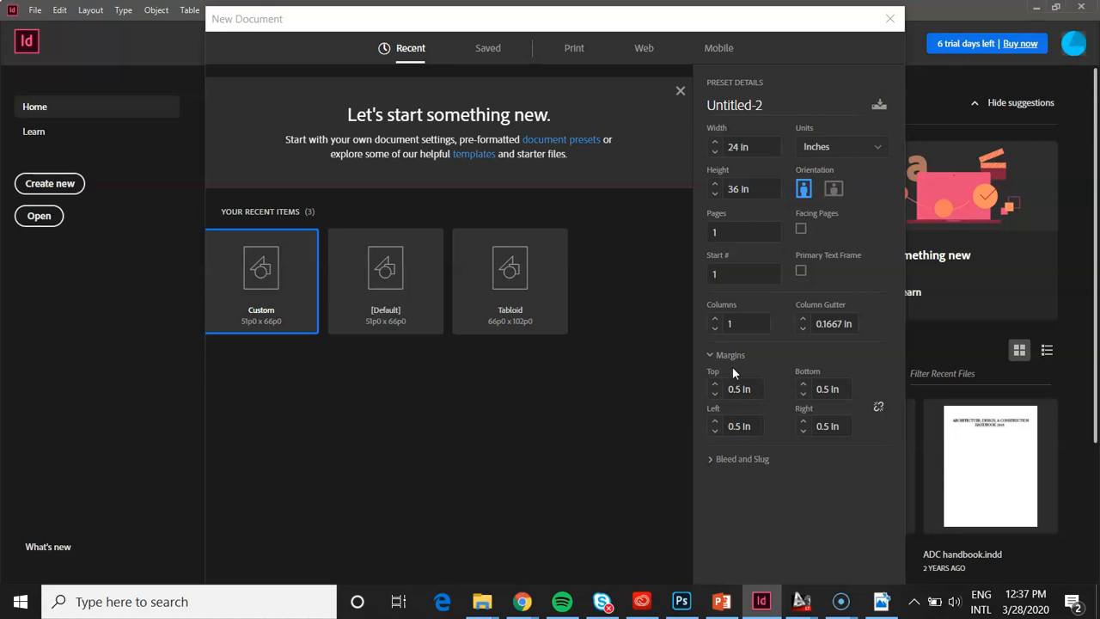
{"action": "left_click", "coordinate": [714, 393]}
{"action": "left_click", "coordinate": [713, 430]}
{"action": "left_click", "coordinate": [803, 395]}
{"action": "left_click", "coordinate": [803, 430]}
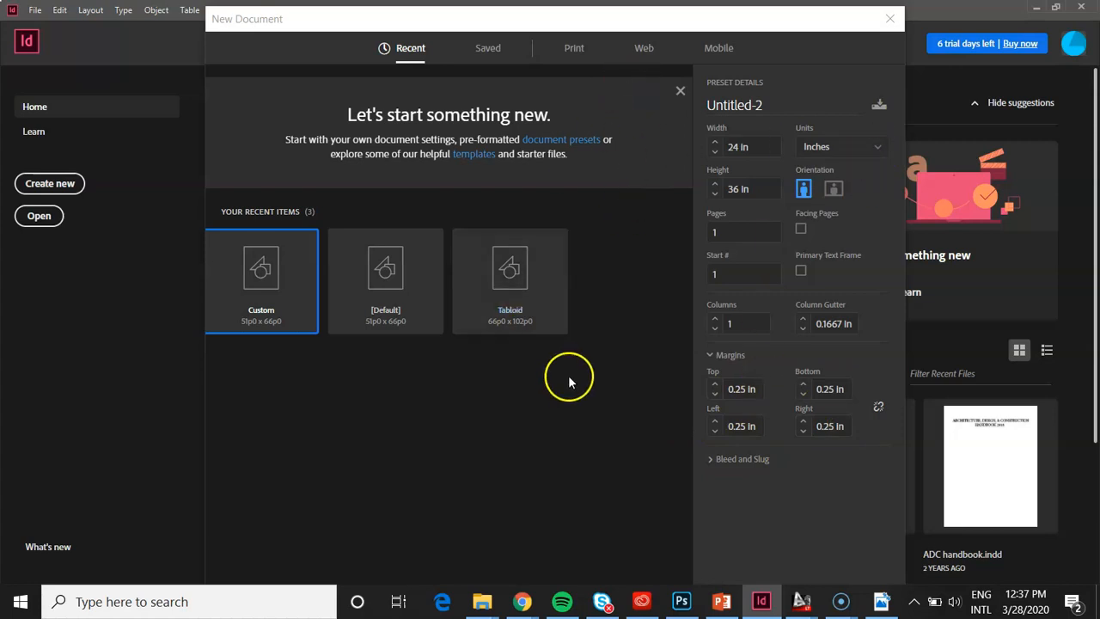
{"action": "left_click_drag", "start_coordinate": [701, 19], "coordinate": [639, 59]}
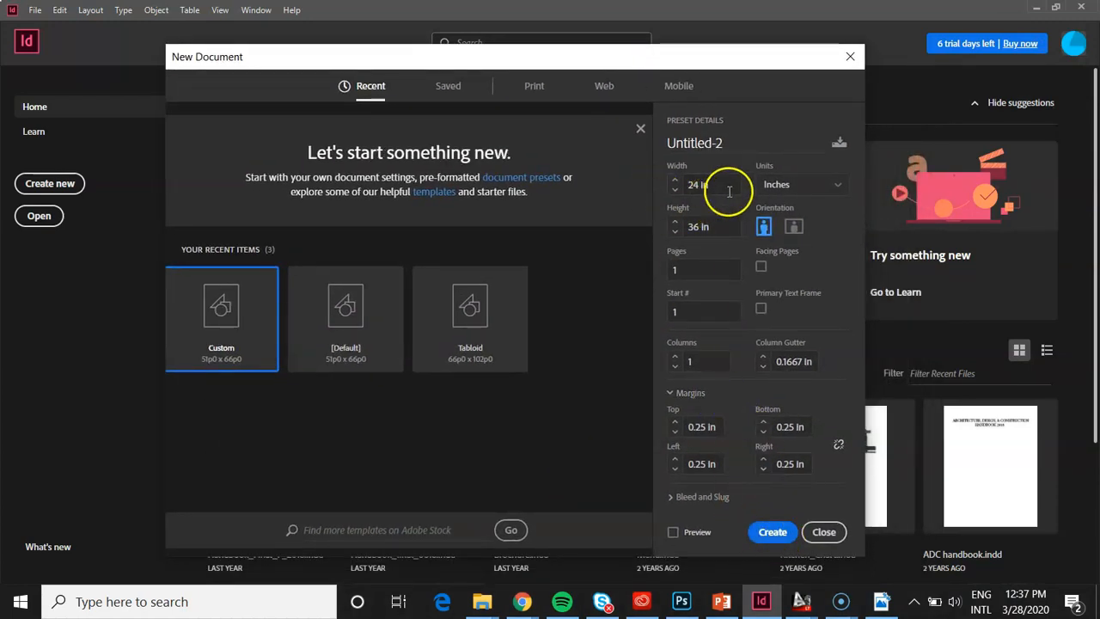
{"action": "left_click", "coordinate": [764, 531]}
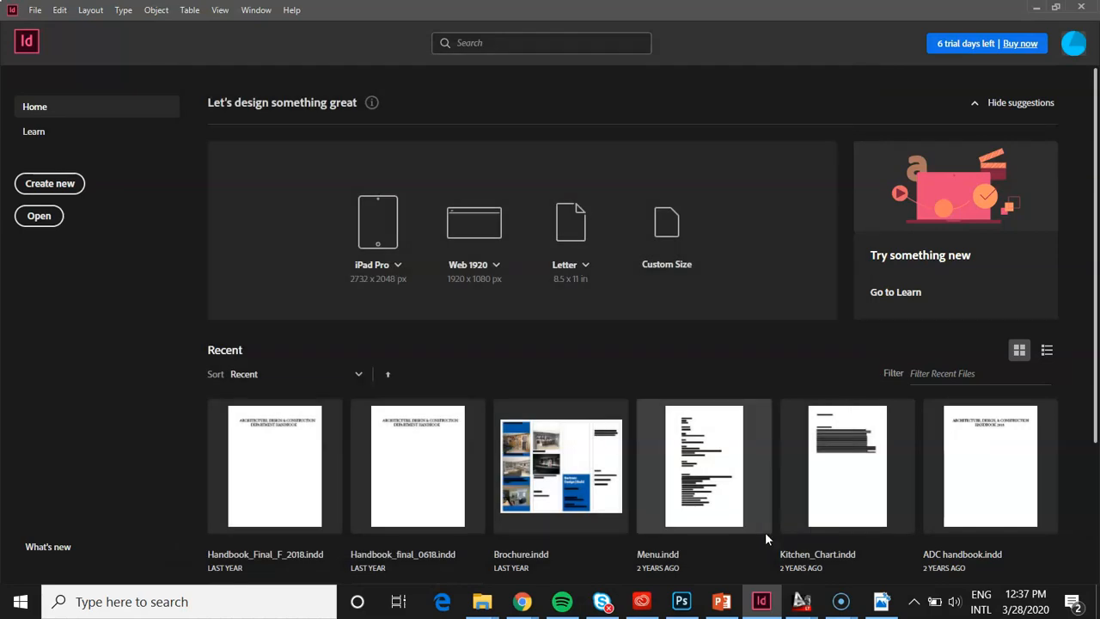
Check the InDesign setup slide in PowerPoint and, back in InDesign, set the horizontal ruler's units to inches.
{"action": "left_click", "coordinate": [721, 603]}
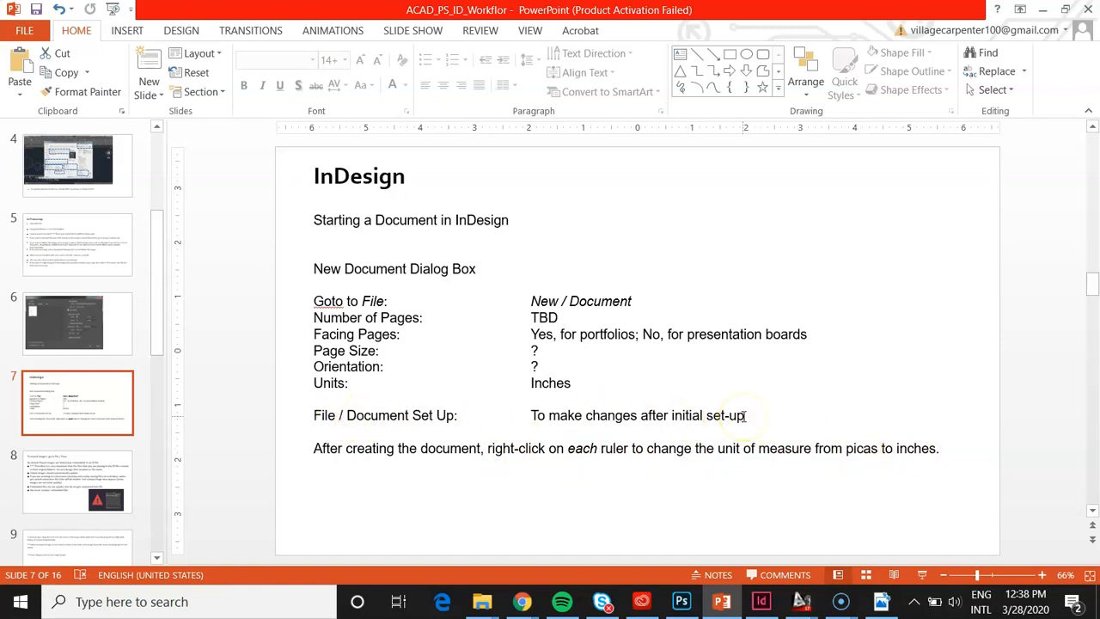
{"action": "left_click", "coordinate": [1042, 10]}
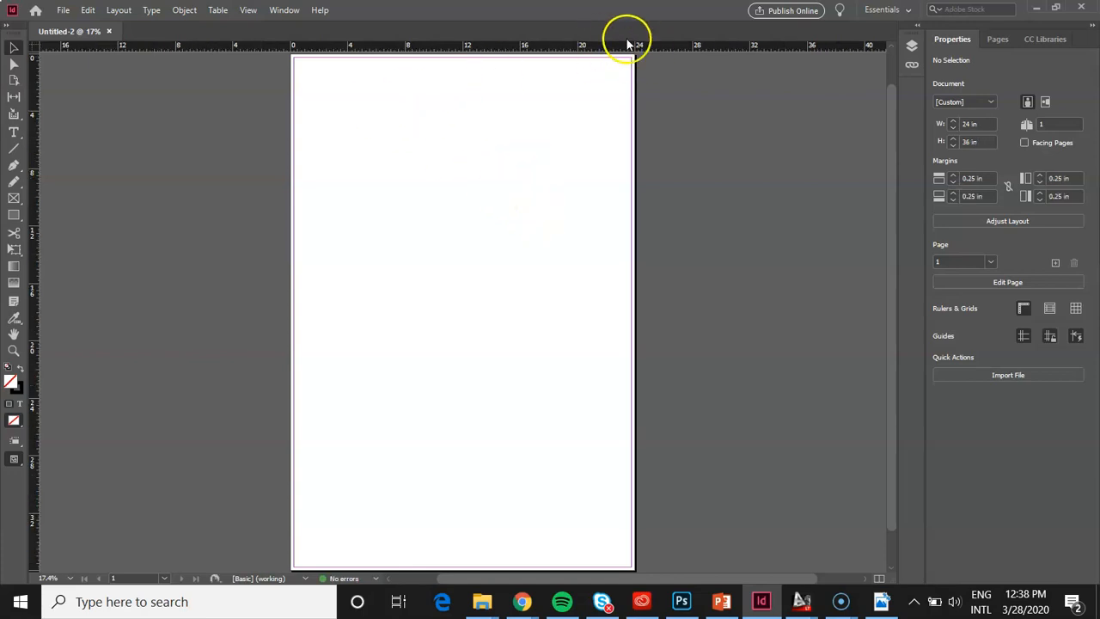
{"action": "right_click", "coordinate": [670, 48]}
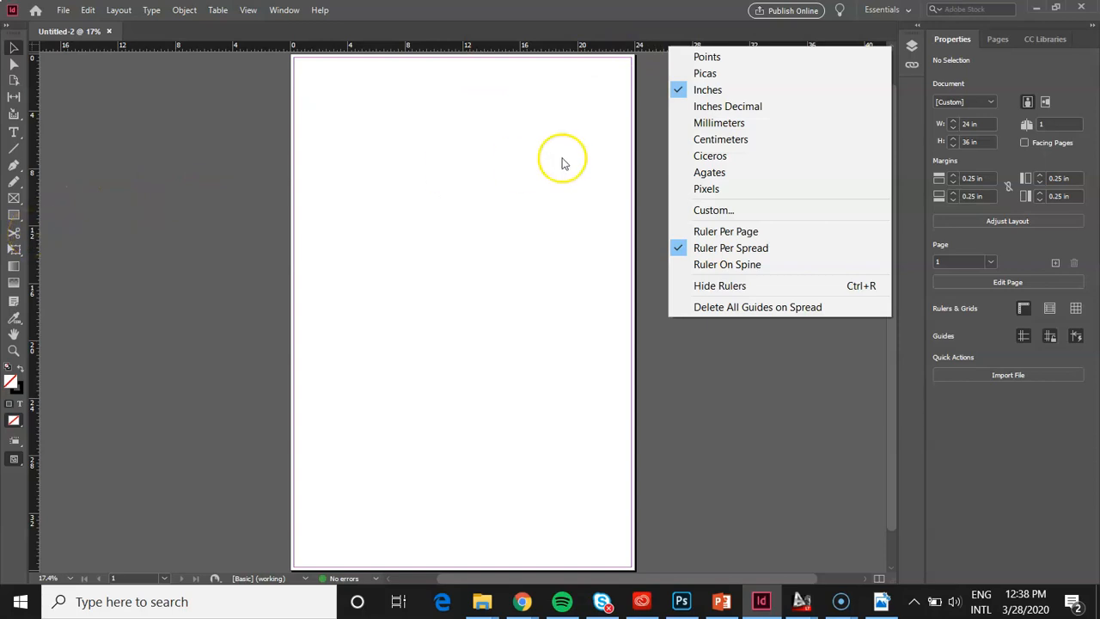
{"action": "left_click", "coordinate": [710, 91]}
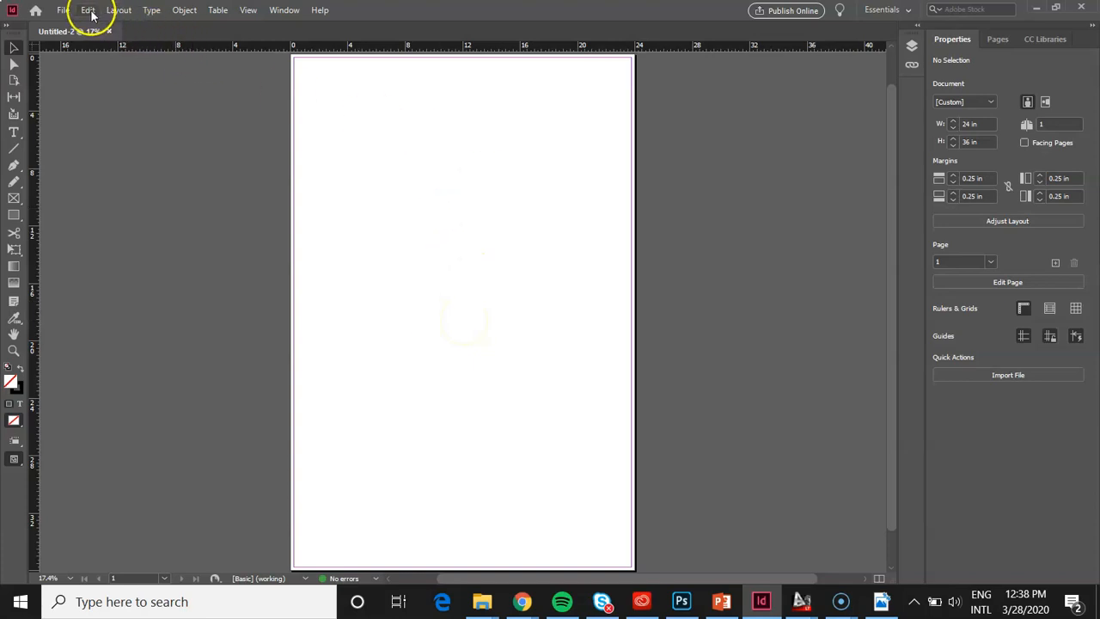
Switch to PowerPoint, highlight the File / Document Set Up note on the InDesign slide and return to InDesign.
{"action": "left_click", "coordinate": [720, 601]}
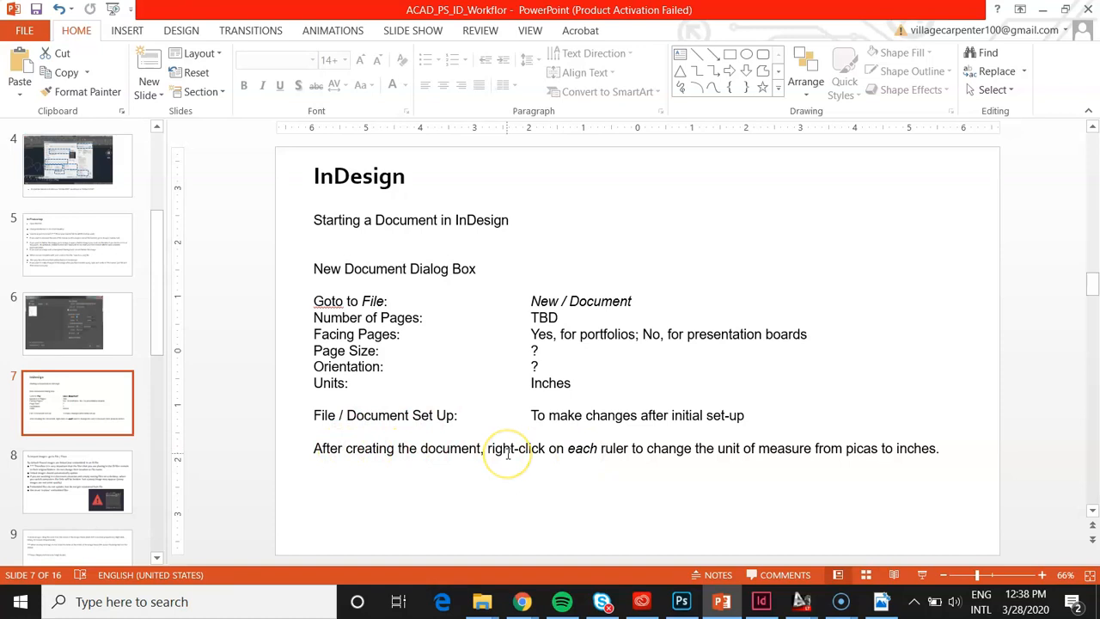
{"action": "left_click_drag", "start_coordinate": [311, 417], "coordinate": [460, 418]}
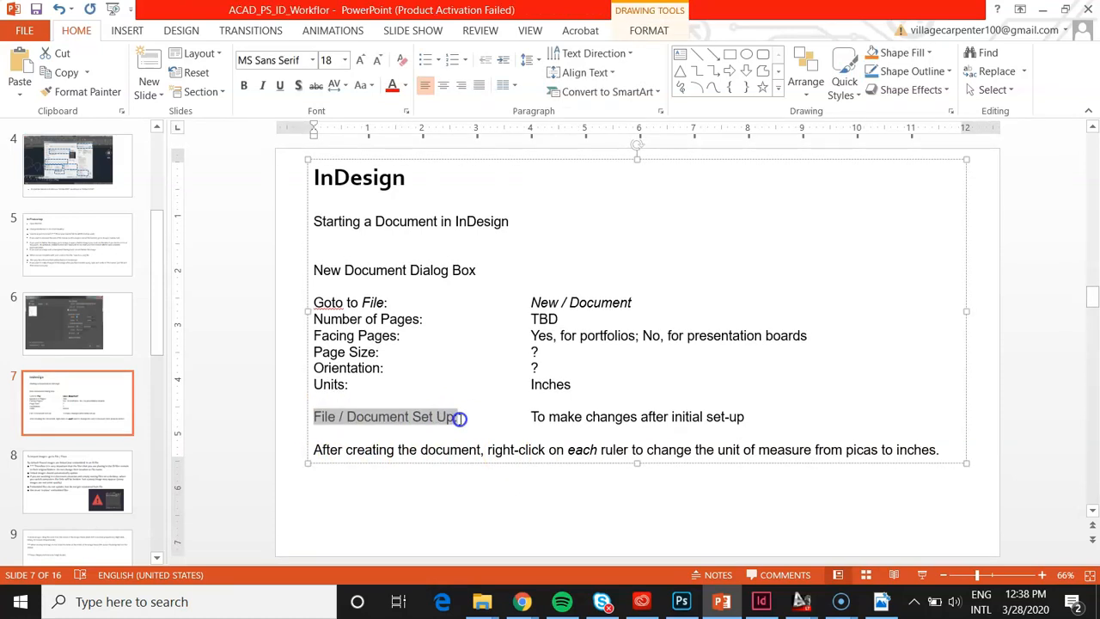
{"action": "left_click", "coordinate": [1042, 9]}
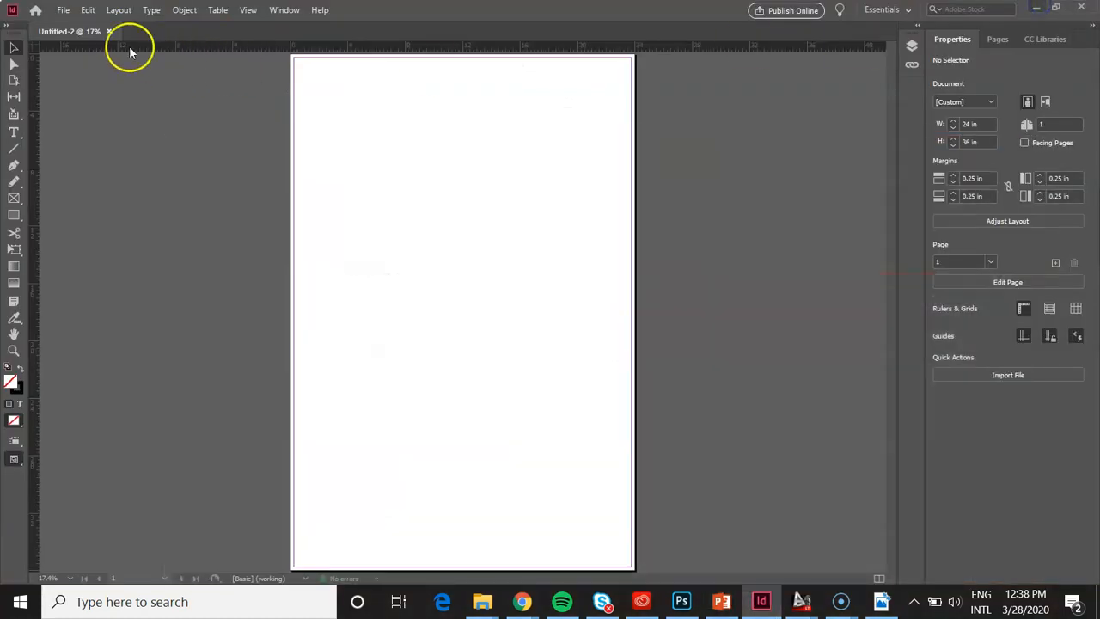
Review the Document Setup settings, including the Intent choices, and accept them with Print as the intent.
{"action": "left_click", "coordinate": [64, 9]}
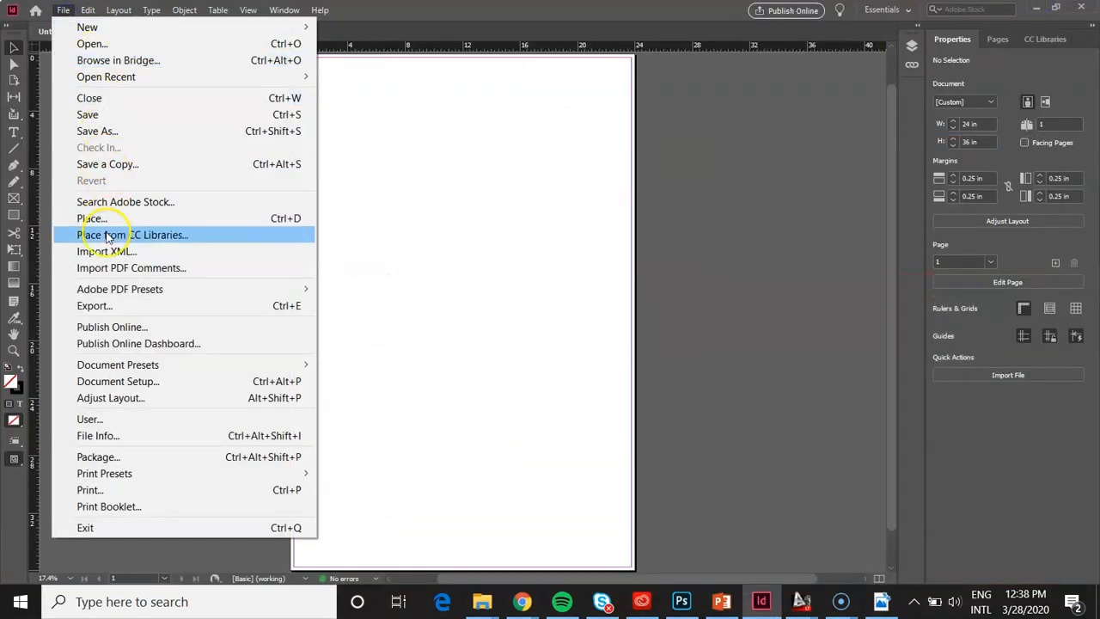
{"action": "left_click", "coordinate": [100, 381]}
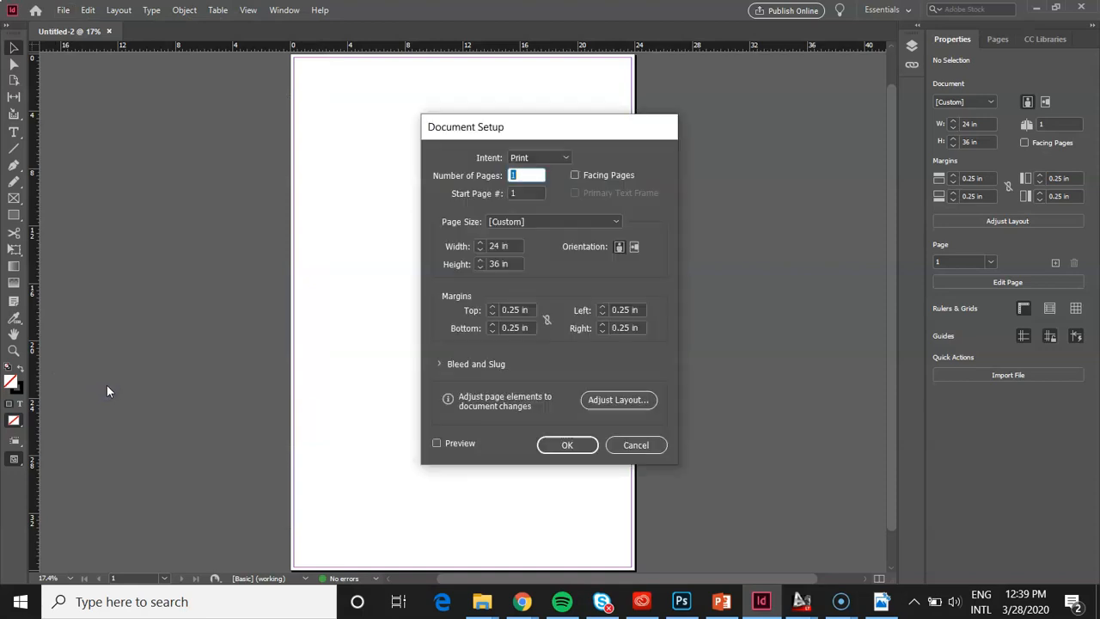
{"action": "left_click", "coordinate": [563, 159]}
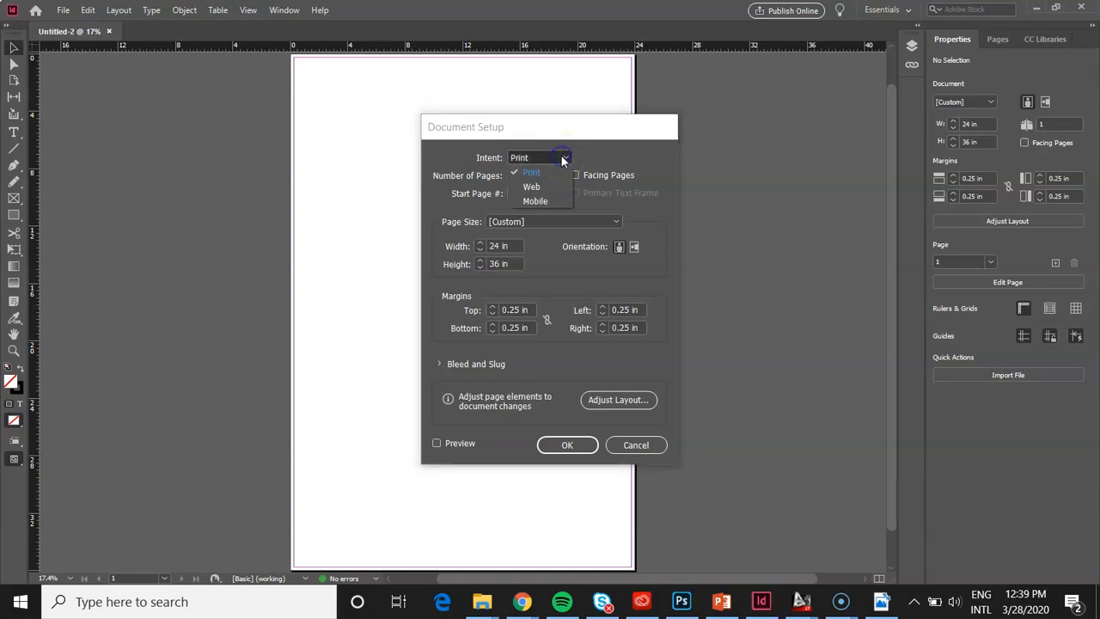
{"action": "left_click", "coordinate": [563, 159]}
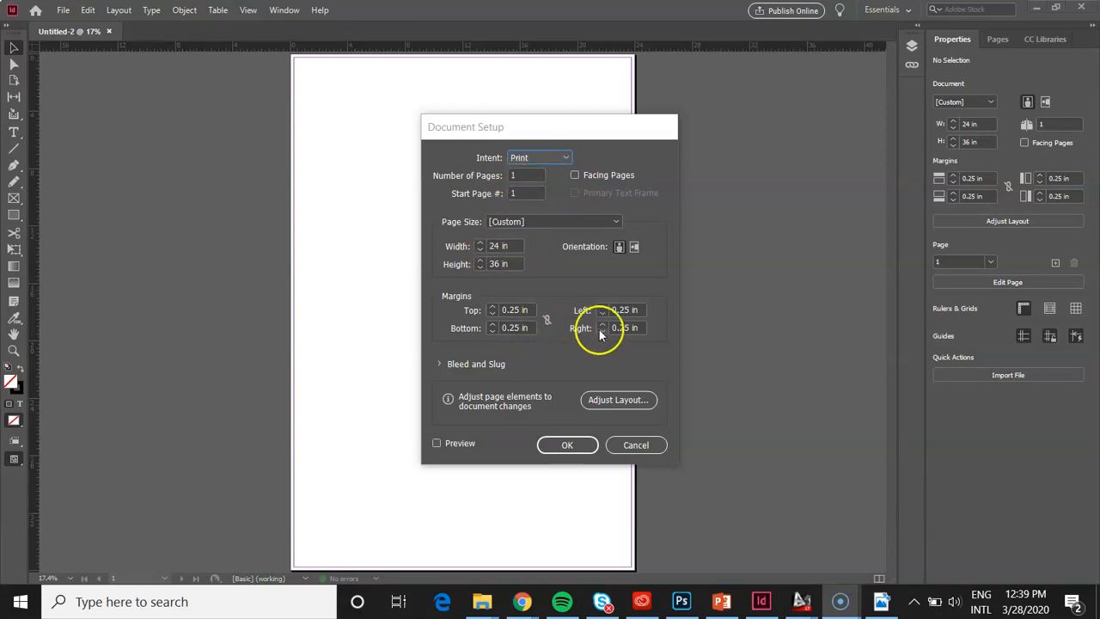
{"action": "left_click", "coordinate": [567, 446]}
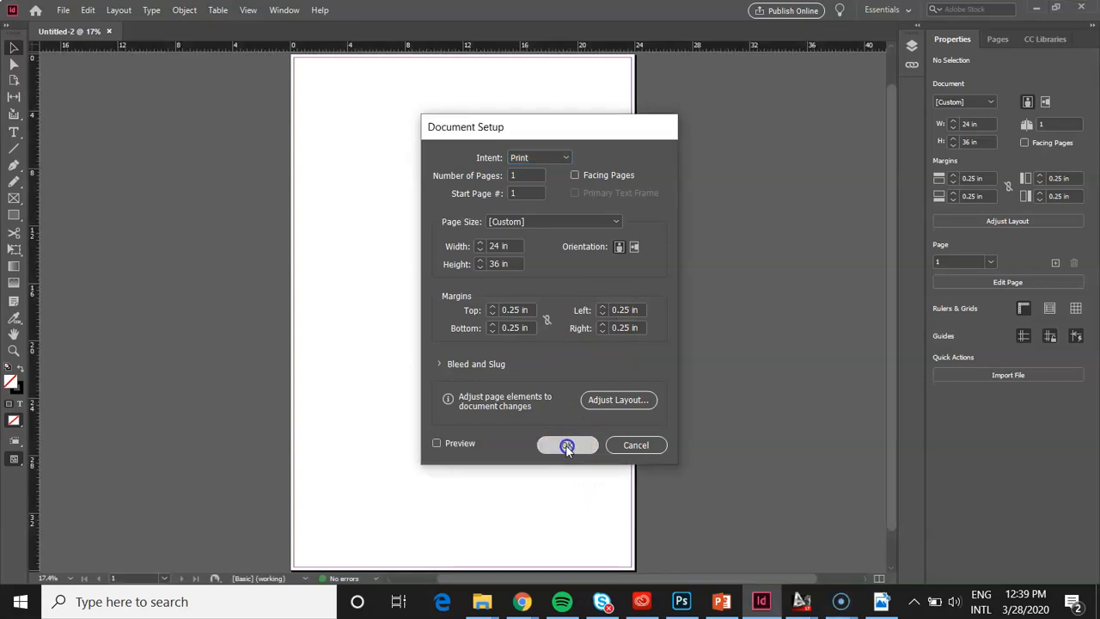
Switch to PowerPoint and read slide 8 on importing images and on linked versus embedded files.
{"action": "left_click", "coordinate": [722, 602]}
{"action": "left_click", "coordinate": [494, 504]}
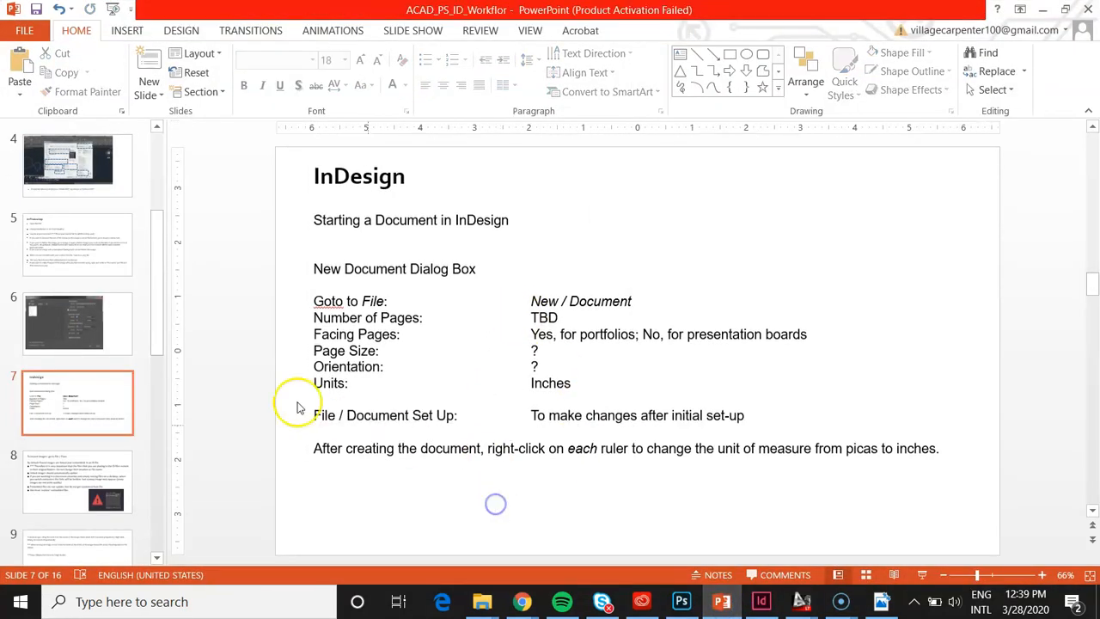
{"action": "scroll", "coordinate": [69, 273], "scroll_direction": "down", "scroll_amount": 3}
{"action": "scroll", "coordinate": [69, 274], "scroll_direction": "down", "scroll_amount": 1}
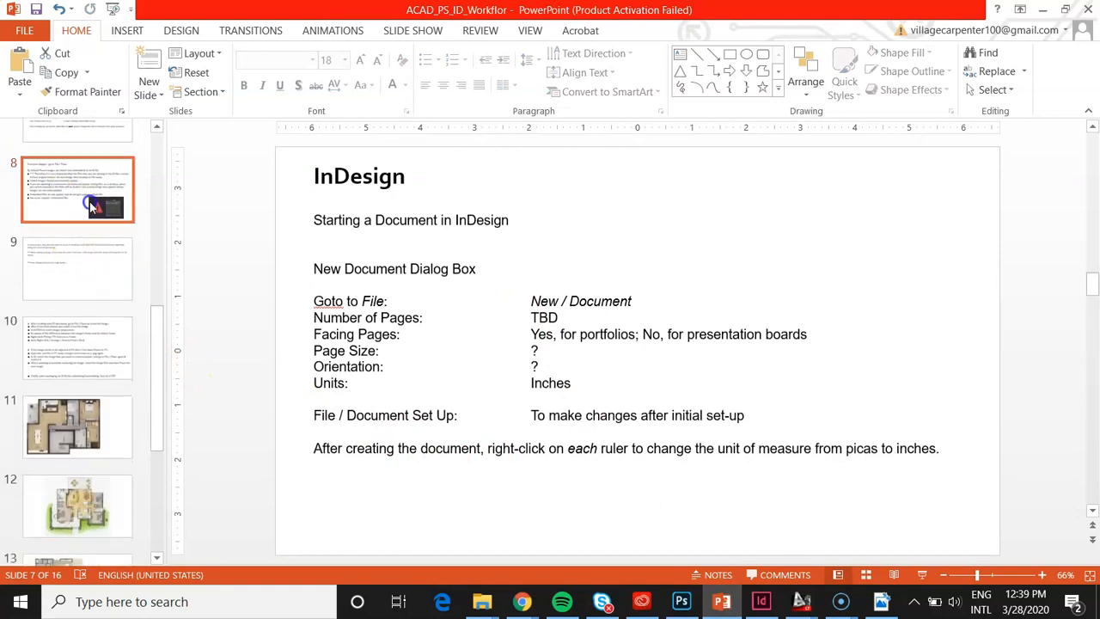
{"action": "left_click", "coordinate": [86, 197]}
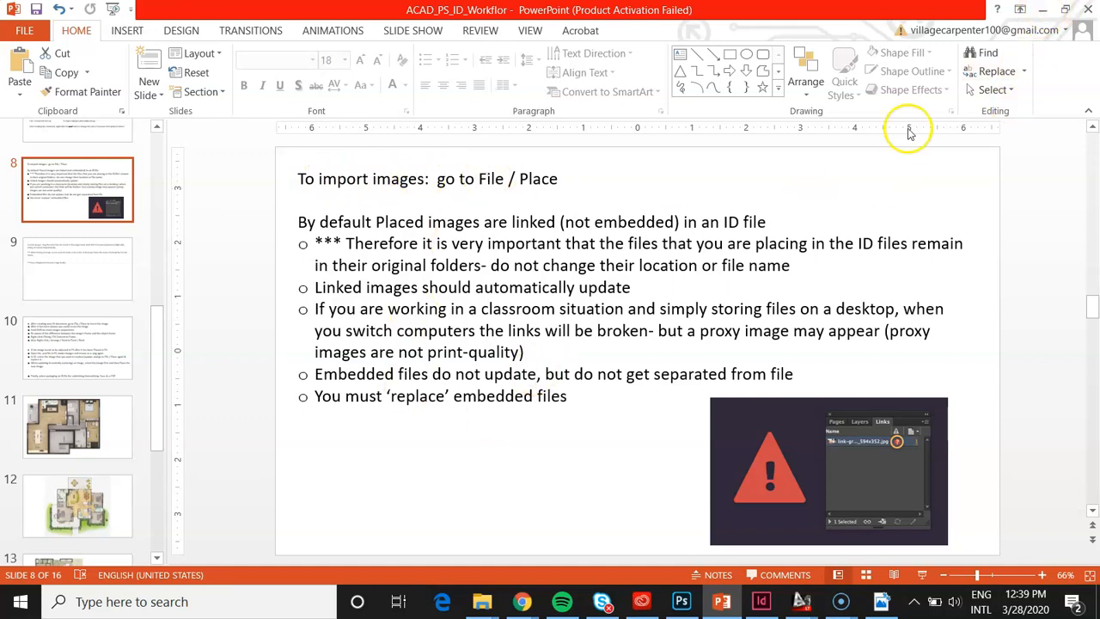
Return to InDesign, start placing an image and browse to the Photoshop Files folder in Project II- Case Study on the Desktop.
{"action": "left_click", "coordinate": [1041, 9]}
{"action": "left_click", "coordinate": [64, 10]}
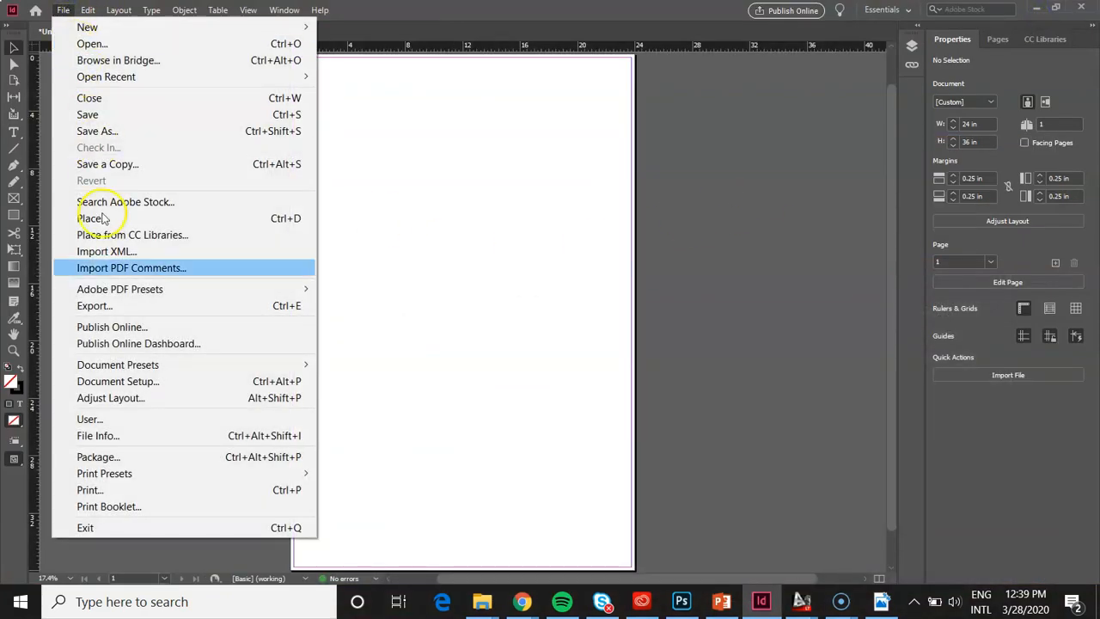
{"action": "mouse_move", "coordinate": [126, 371]}
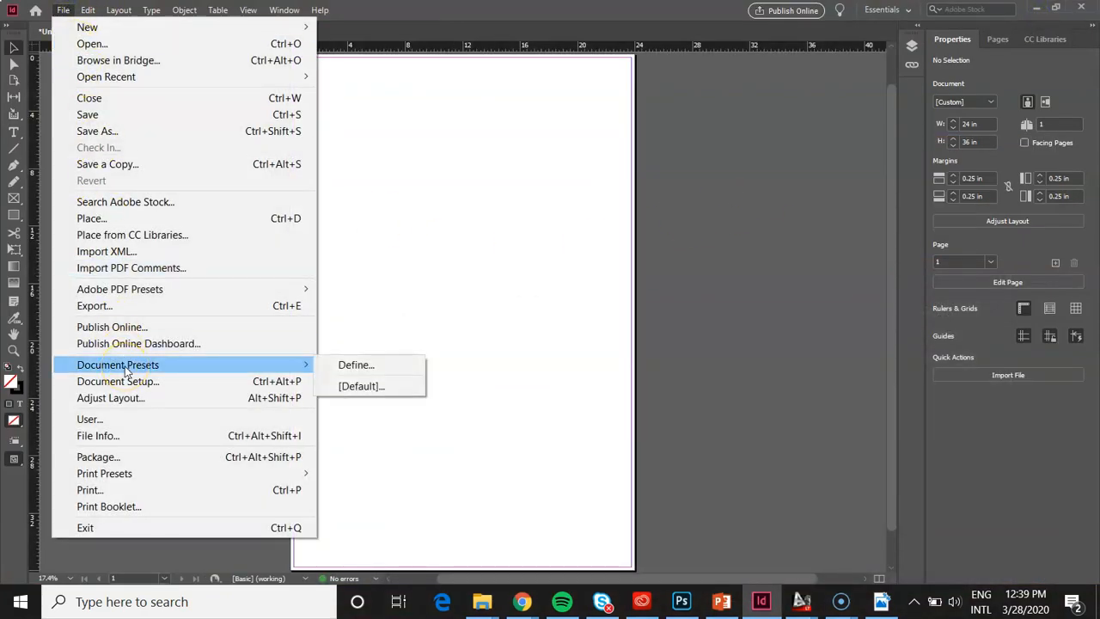
{"action": "left_click", "coordinate": [136, 220]}
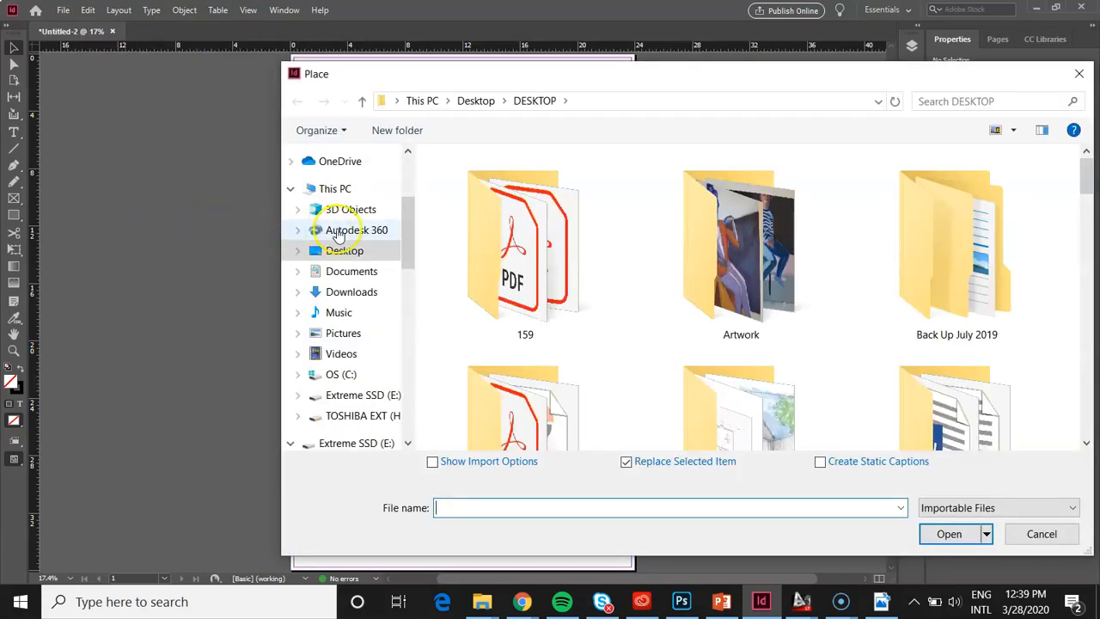
{"action": "scroll", "coordinate": [355, 241], "scroll_direction": "up", "scroll_amount": 3}
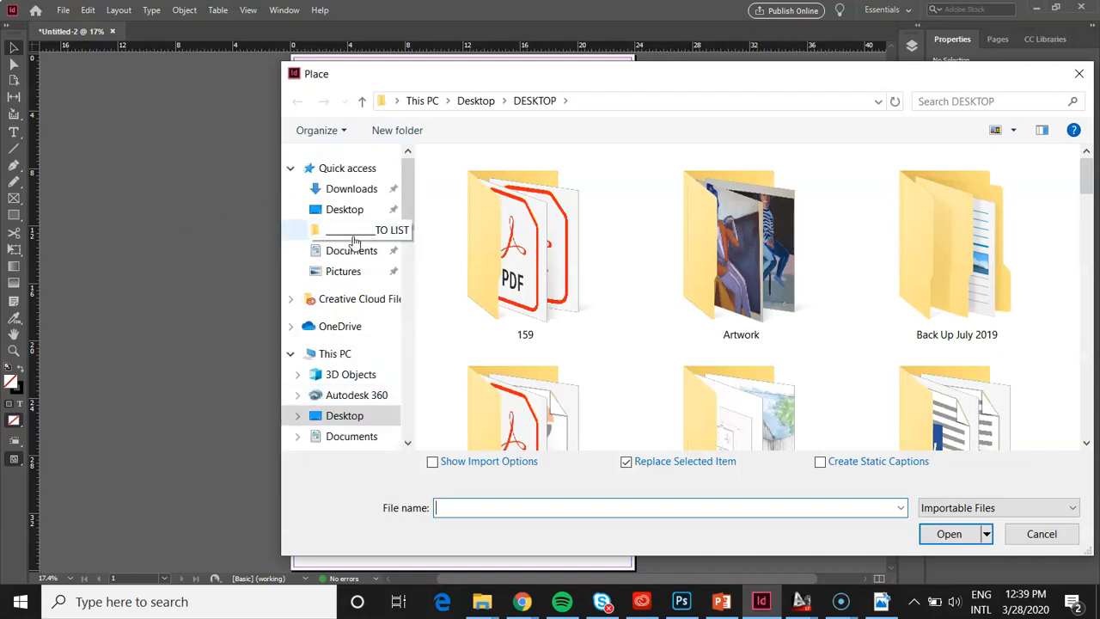
{"action": "left_click", "coordinate": [349, 210]}
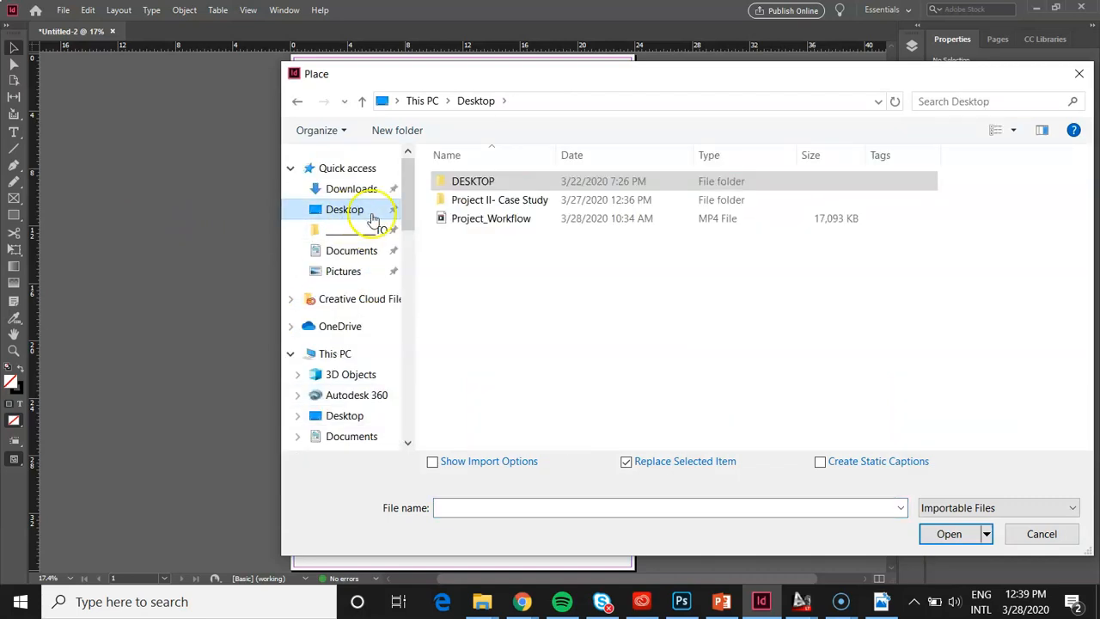
{"action": "double_click", "coordinate": [510, 202]}
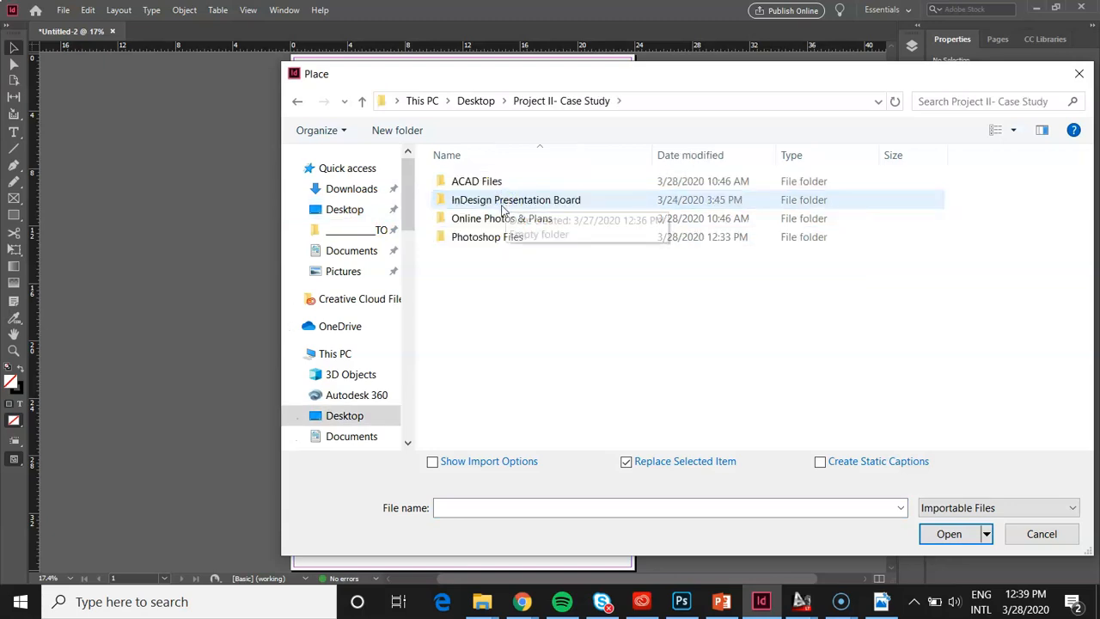
{"action": "double_click", "coordinate": [491, 241]}
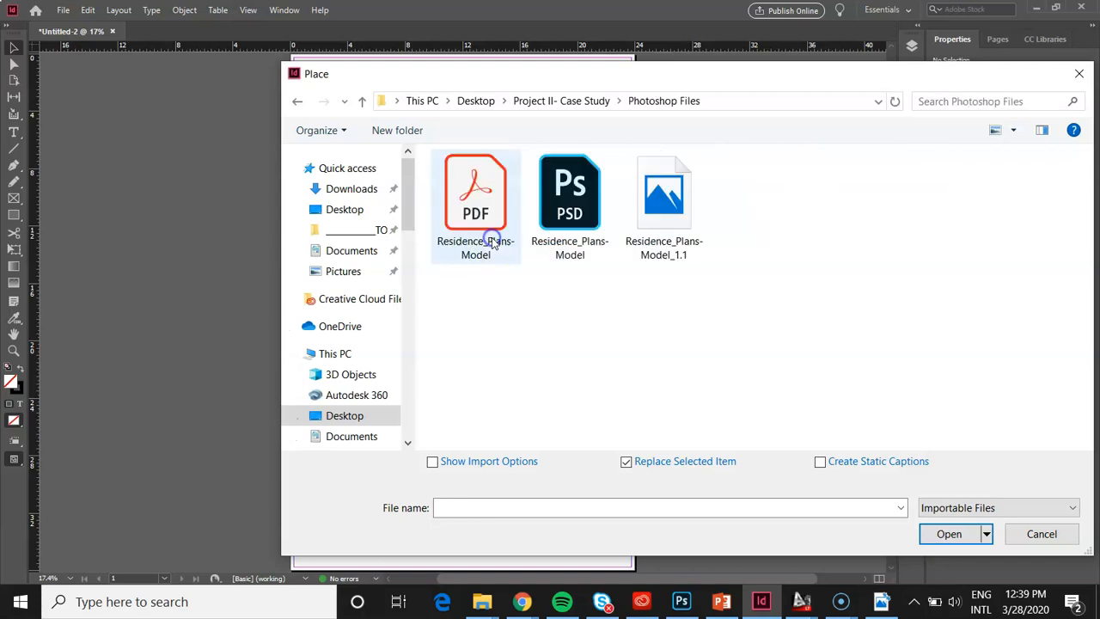
Show the Photoshop Files folder as a plain list and select its PDF and Photoshop files in turn.
{"action": "left_click", "coordinate": [1012, 130]}
{"action": "left_click", "coordinate": [1021, 220]}
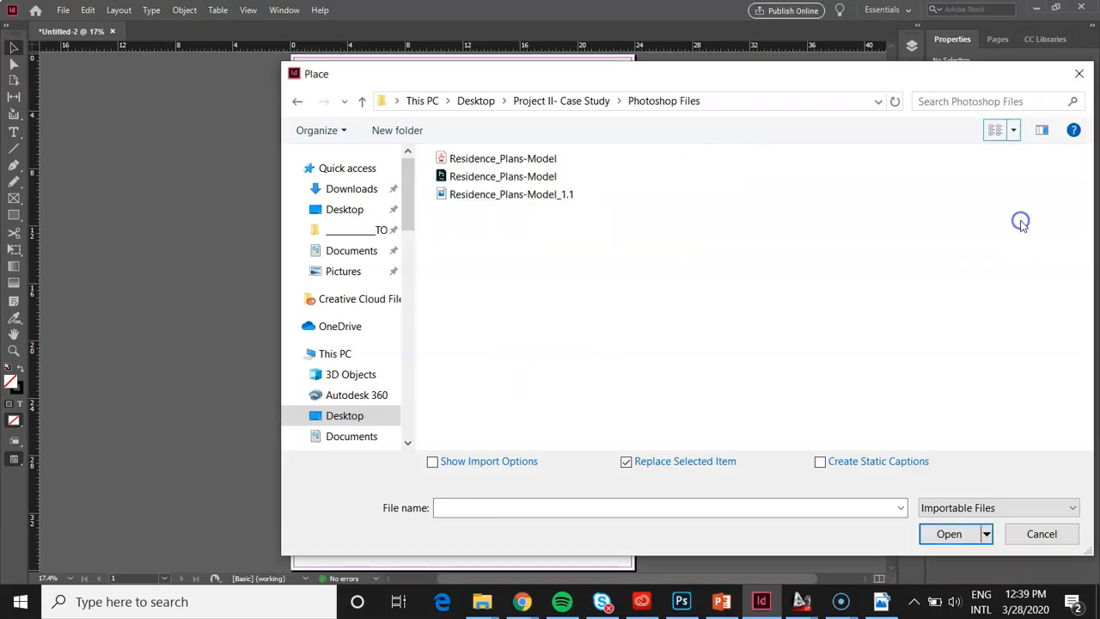
{"action": "left_click", "coordinate": [496, 160]}
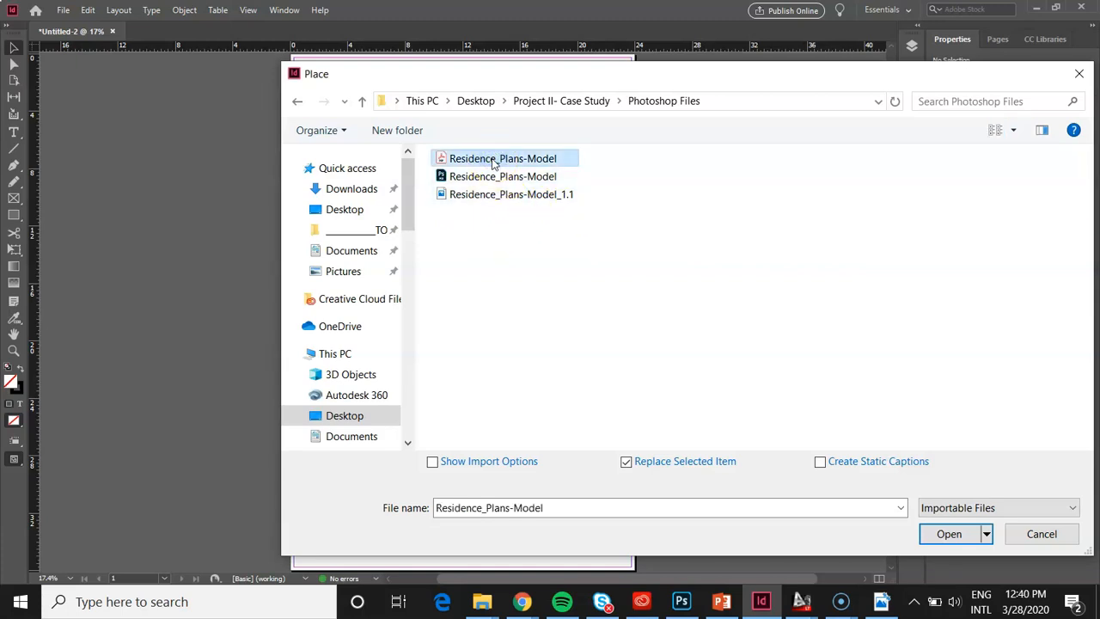
{"action": "left_click", "coordinate": [488, 176]}
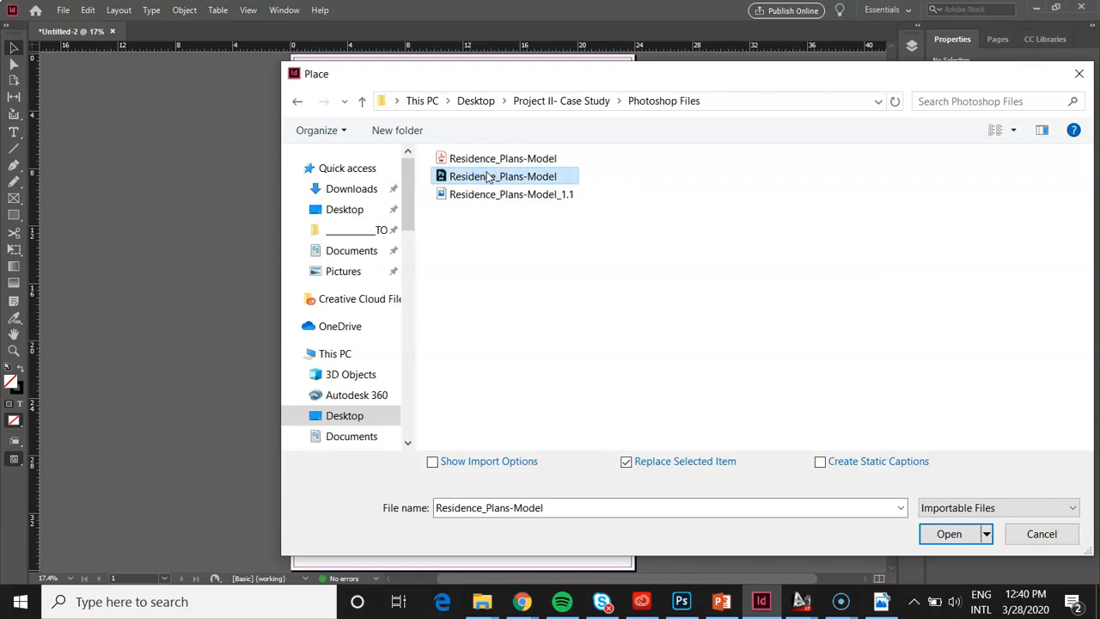
{"action": "left_click", "coordinate": [506, 162]}
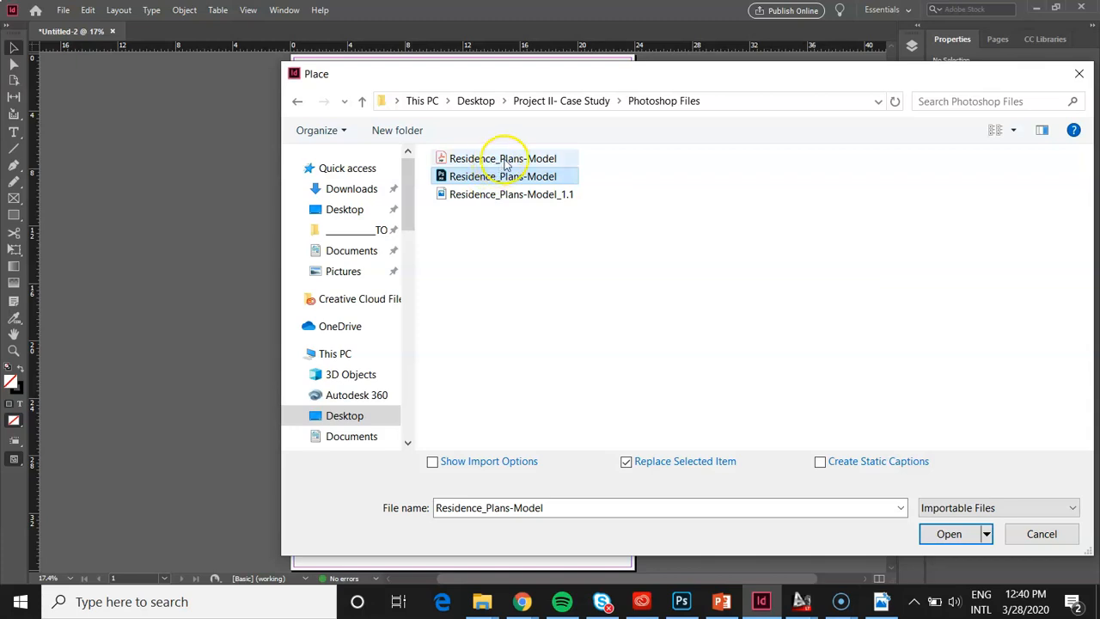
Show the files with full details, widen the Type column to compare the formats and select the Residence_Plans-Model_1.1 PNG.
{"action": "left_click", "coordinate": [1013, 129]}
{"action": "left_click", "coordinate": [1019, 161]}
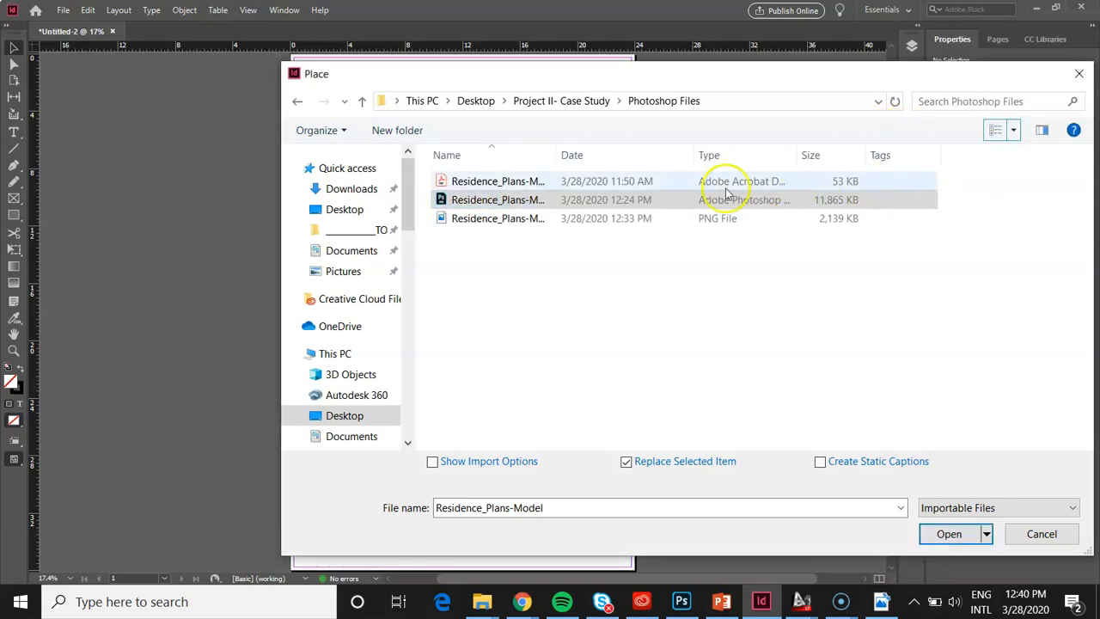
{"action": "left_click", "coordinate": [526, 181]}
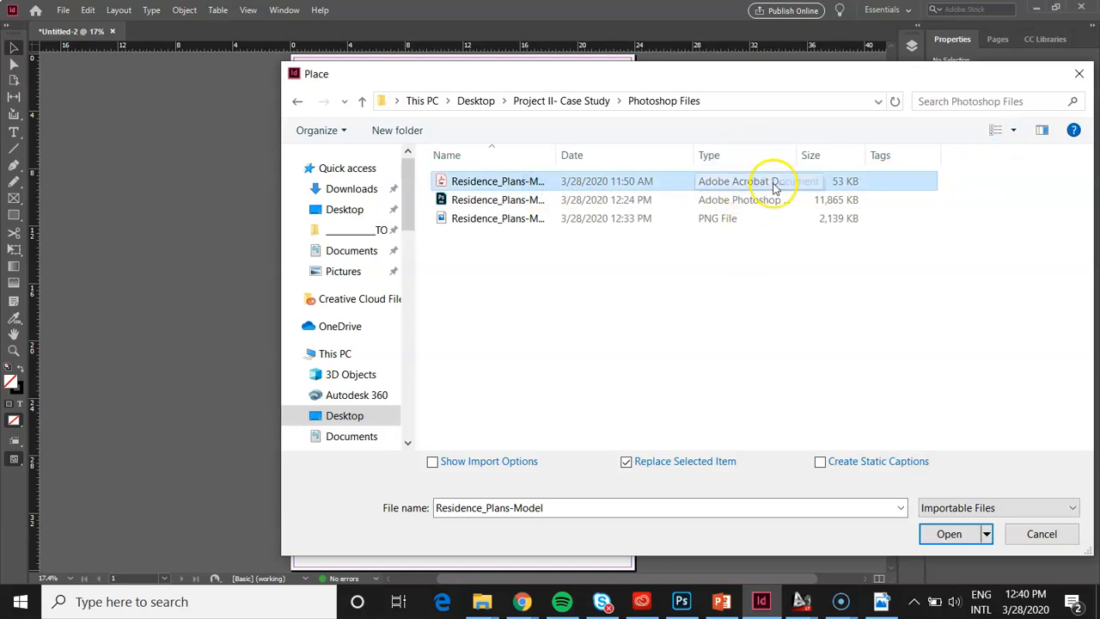
{"action": "left_click", "coordinate": [503, 199]}
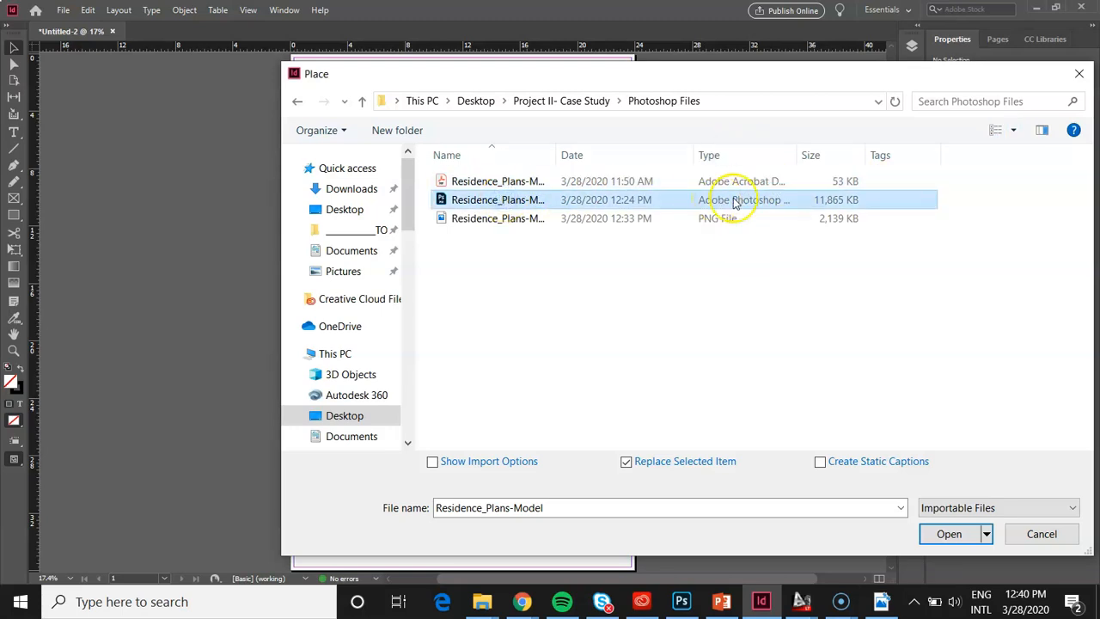
{"action": "left_click_drag", "start_coordinate": [796, 160], "coordinate": [938, 159]}
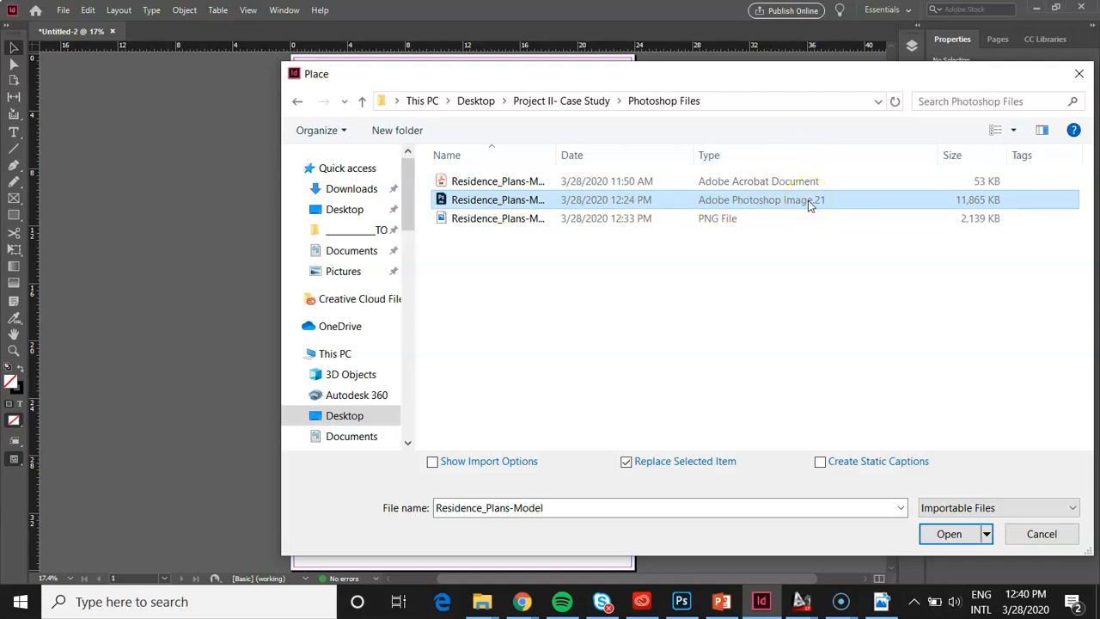
{"action": "left_click", "coordinate": [742, 221]}
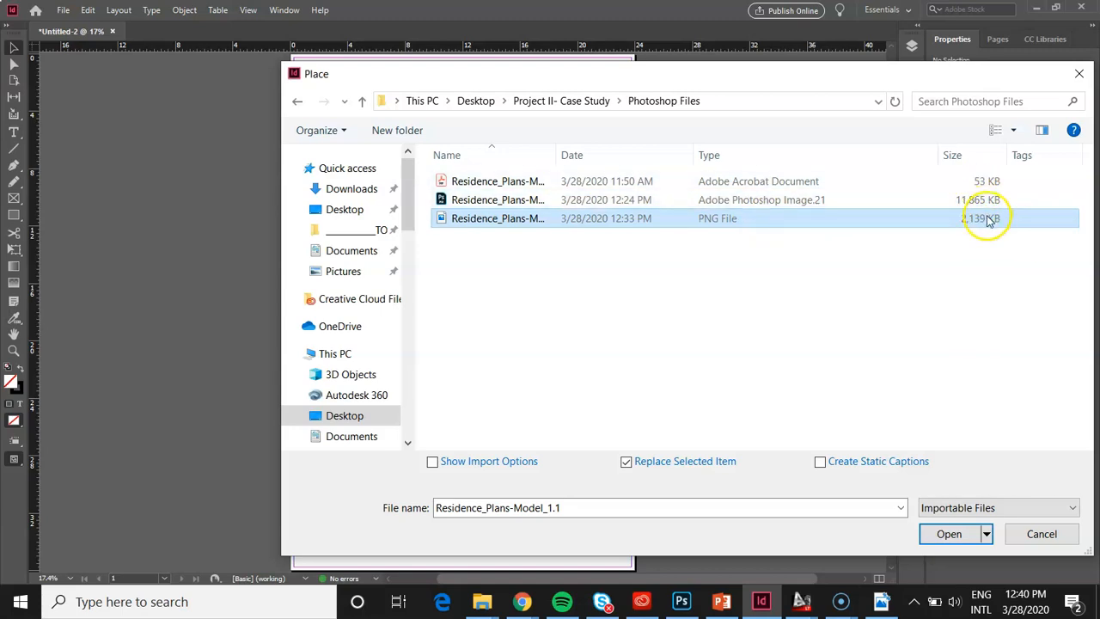
Place the Residence_Plans-Model_1.1 PNG on the page in a frame about 14 in wide and 23 in high near the upper left.
{"action": "left_click", "coordinate": [488, 203]}
{"action": "left_click", "coordinate": [486, 219]}
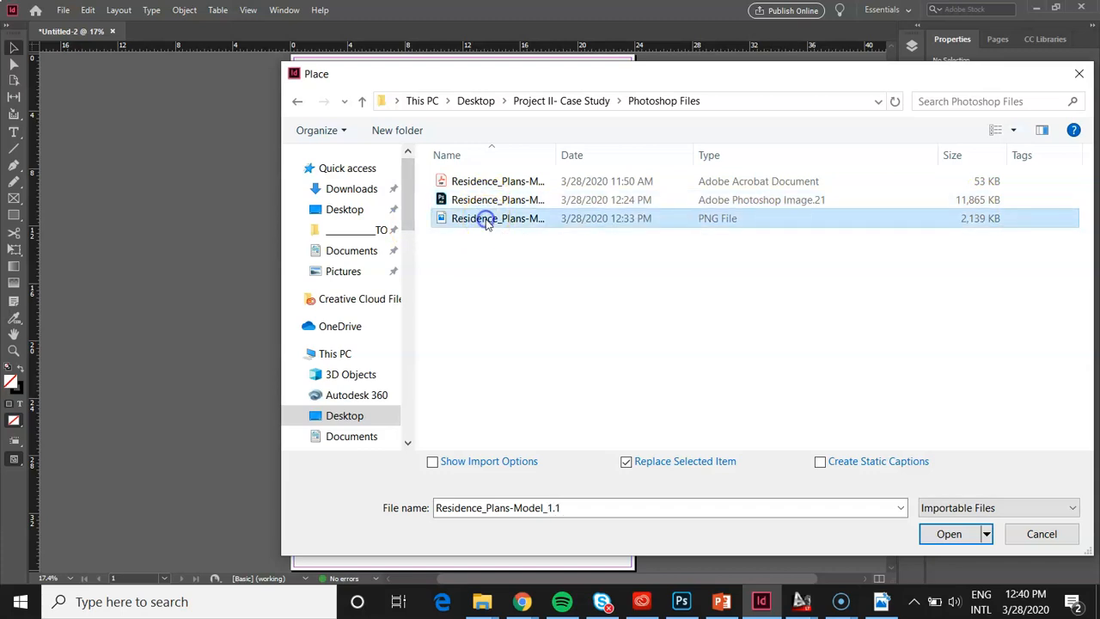
{"action": "double_click", "coordinate": [486, 220]}
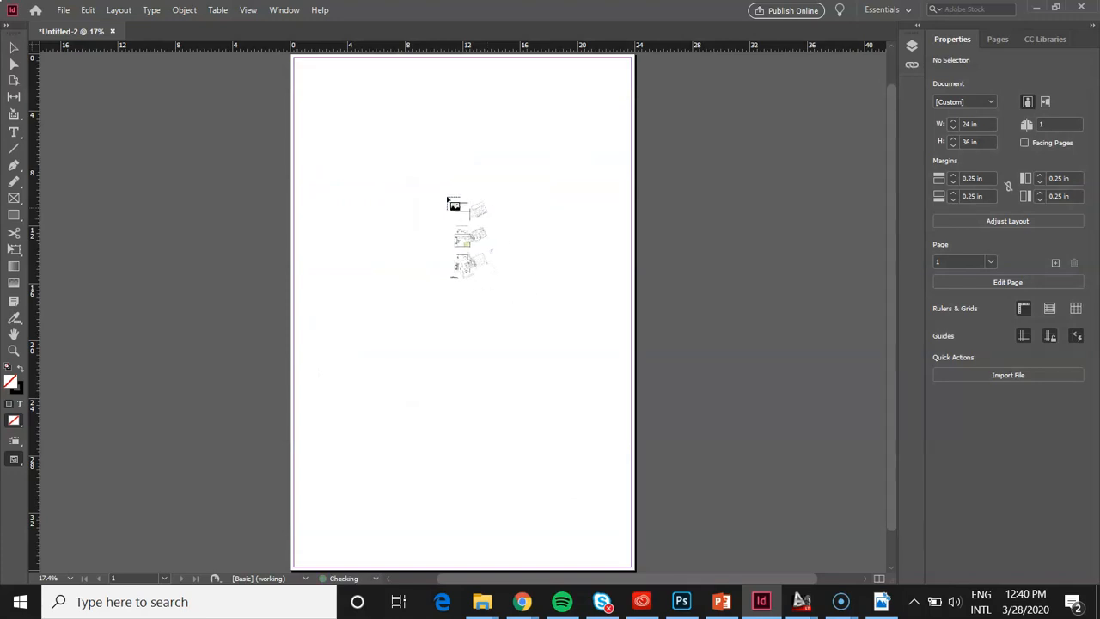
{"action": "left_click", "coordinate": [341, 107]}
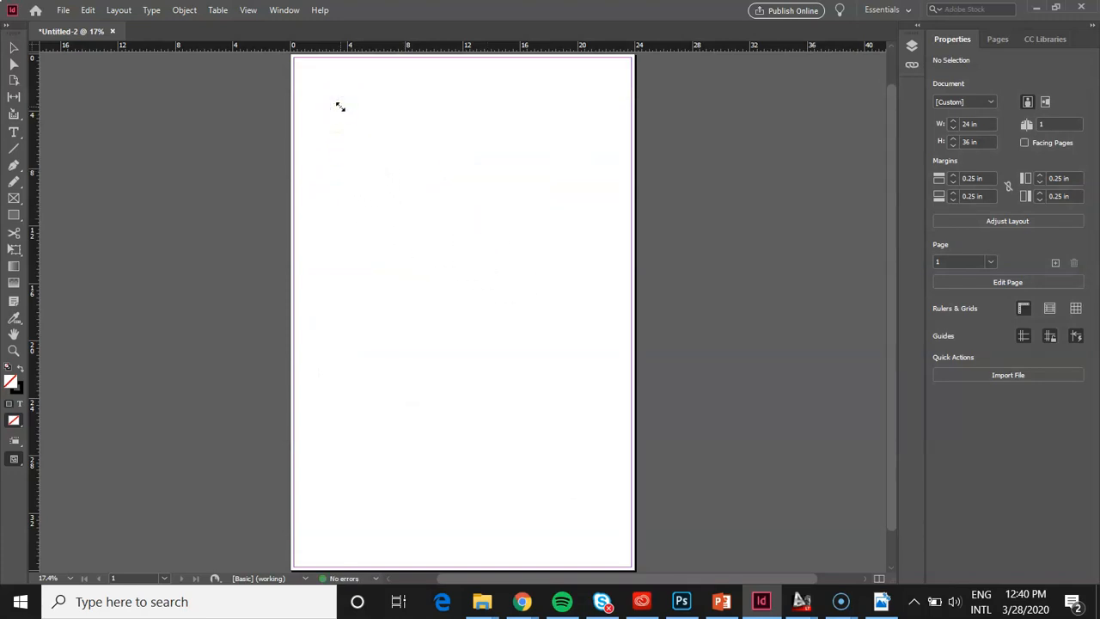
{"action": "left_click", "coordinate": [398, 131]}
{"action": "left_click", "coordinate": [565, 161]}
{"action": "left_click", "coordinate": [567, 105]}
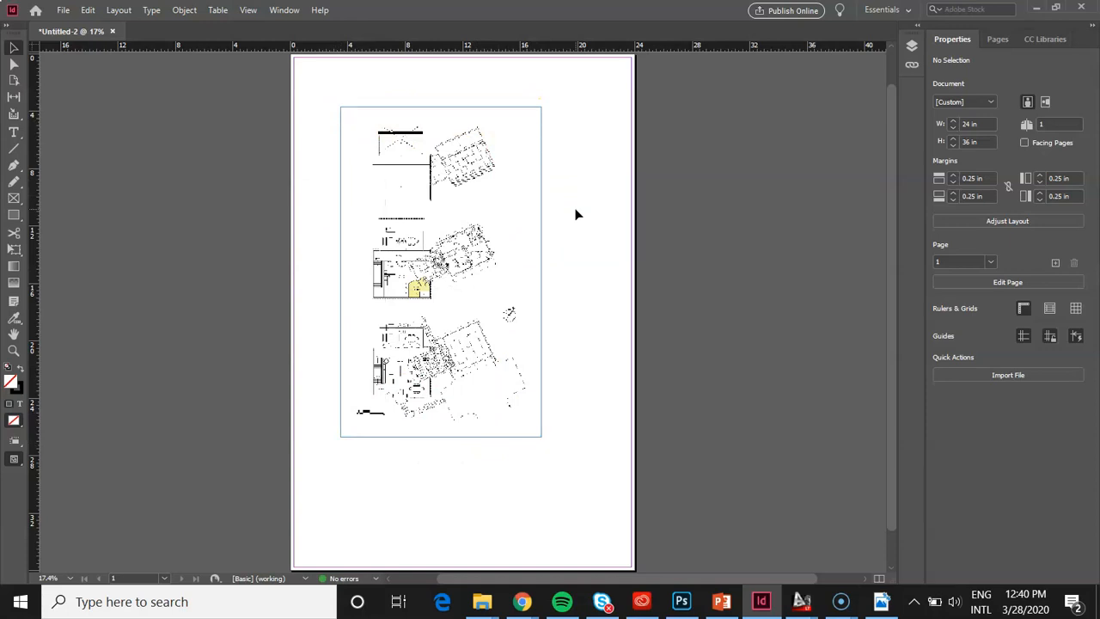
Set the display performance to High Quality Display and inspect the floor plan around the coloured master bathroom.
{"action": "key", "text": "ctrl+equal"}
{"action": "key", "text": "ctrl+equal"}
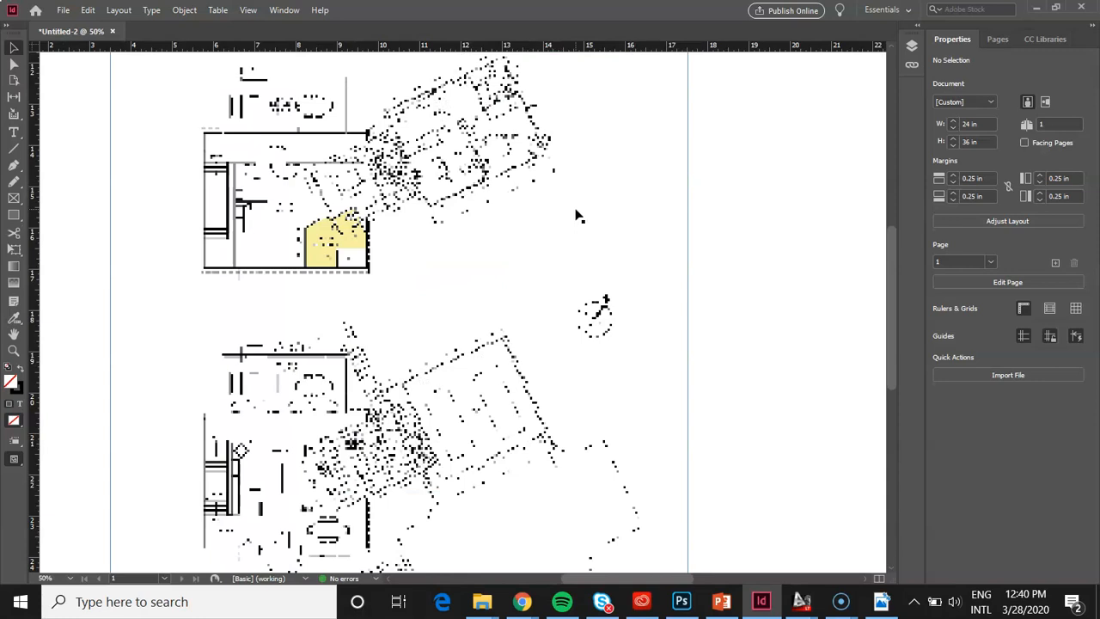
{"action": "left_click", "coordinate": [248, 10]}
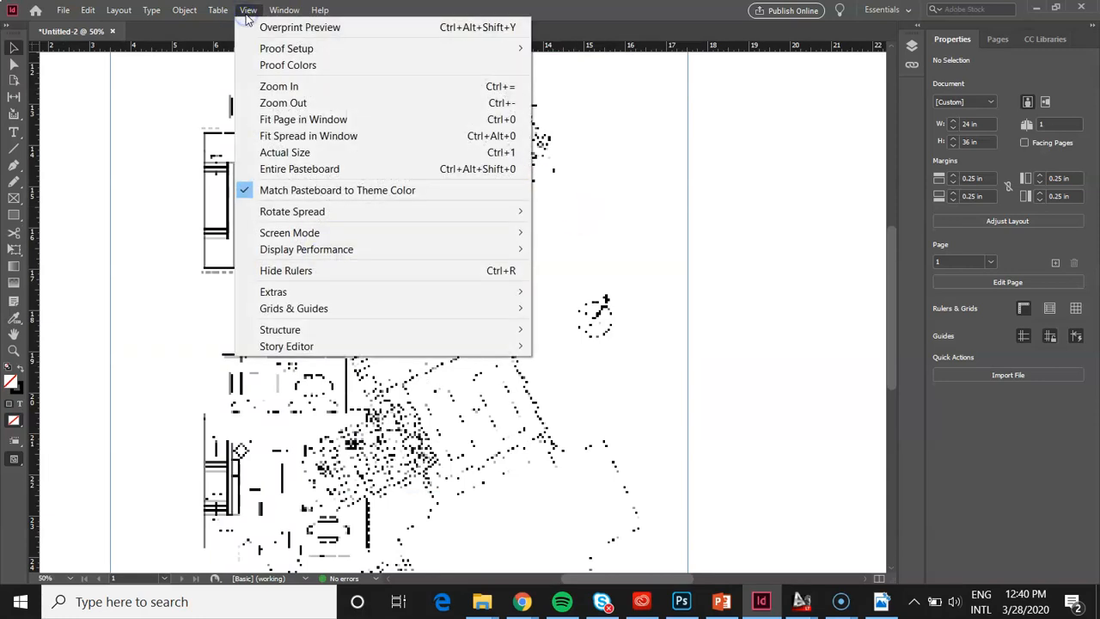
{"action": "mouse_move", "coordinate": [319, 255]}
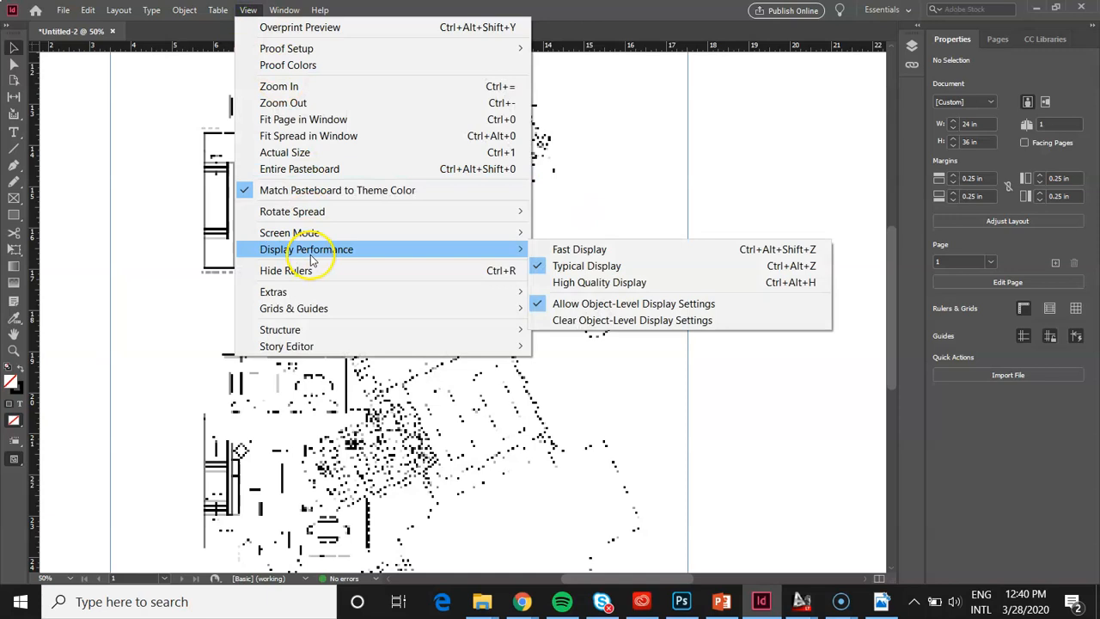
{"action": "left_click", "coordinate": [587, 284]}
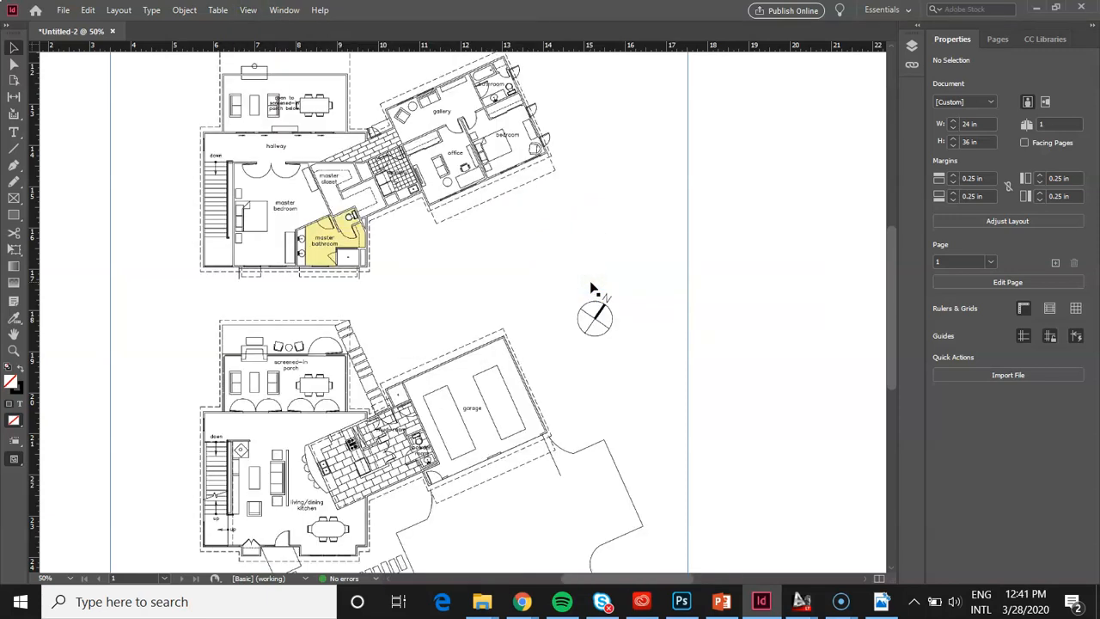
{"action": "key", "text": "ctrl+equal"}
{"action": "left_click_drag", "start_coordinate": [628, 576], "coordinate": [605, 579]}
{"action": "scroll", "coordinate": [540, 221], "scroll_direction": "up", "scroll_amount": 3}
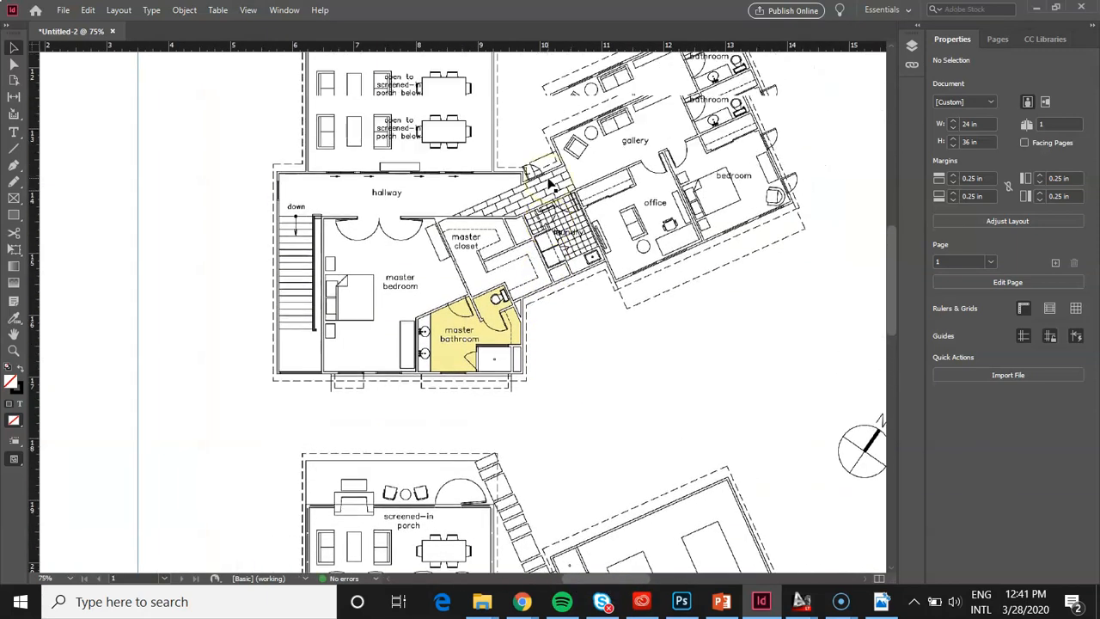
{"action": "key", "text": "ctrl+equal"}
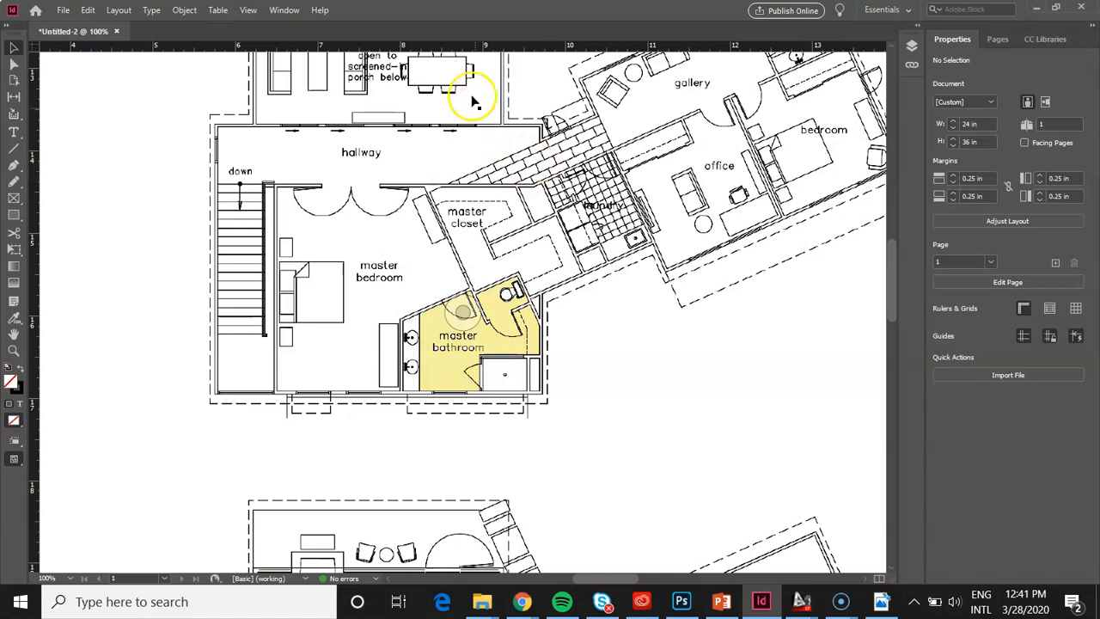
Review the High Quality Display setting again and examine the plans with the full page in view and close up.
{"action": "left_click", "coordinate": [284, 10]}
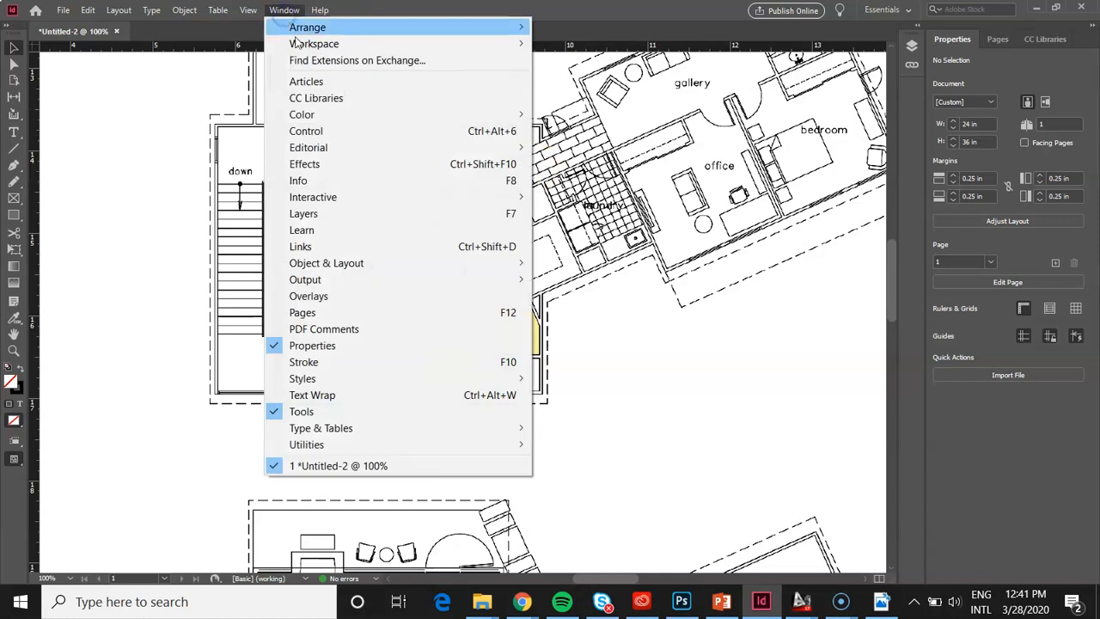
{"action": "left_click", "coordinate": [247, 10]}
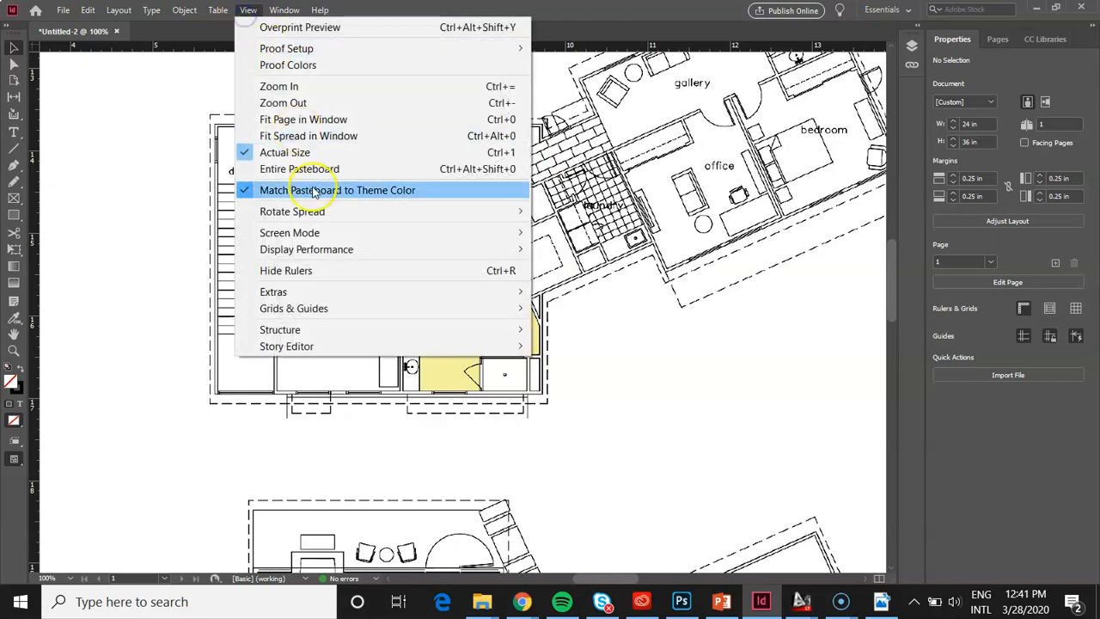
{"action": "mouse_move", "coordinate": [315, 249]}
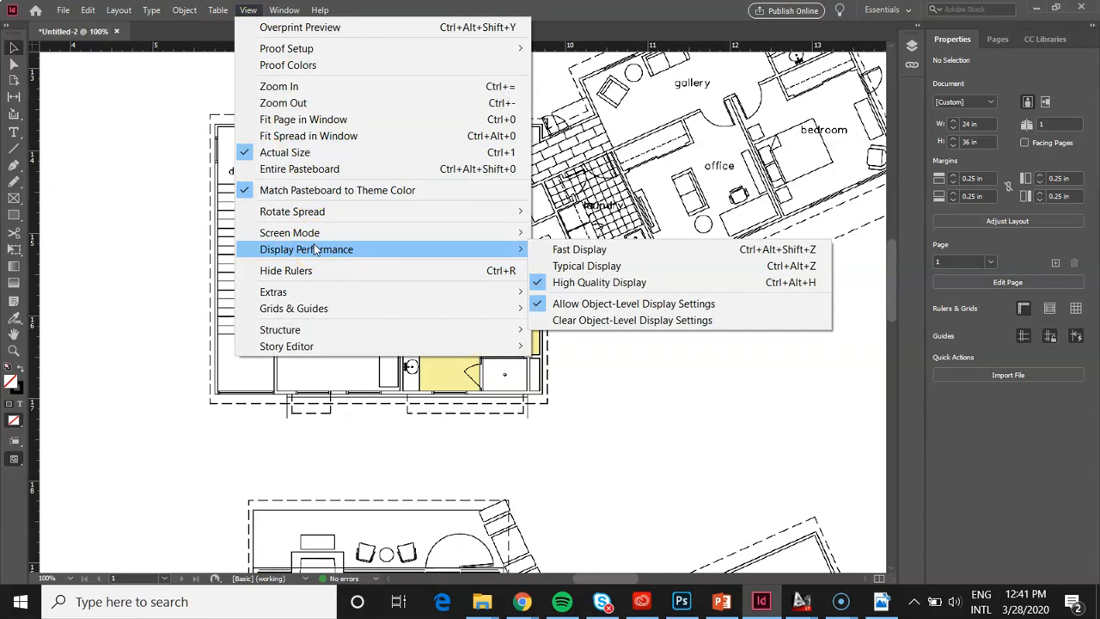
{"action": "left_click", "coordinate": [583, 287]}
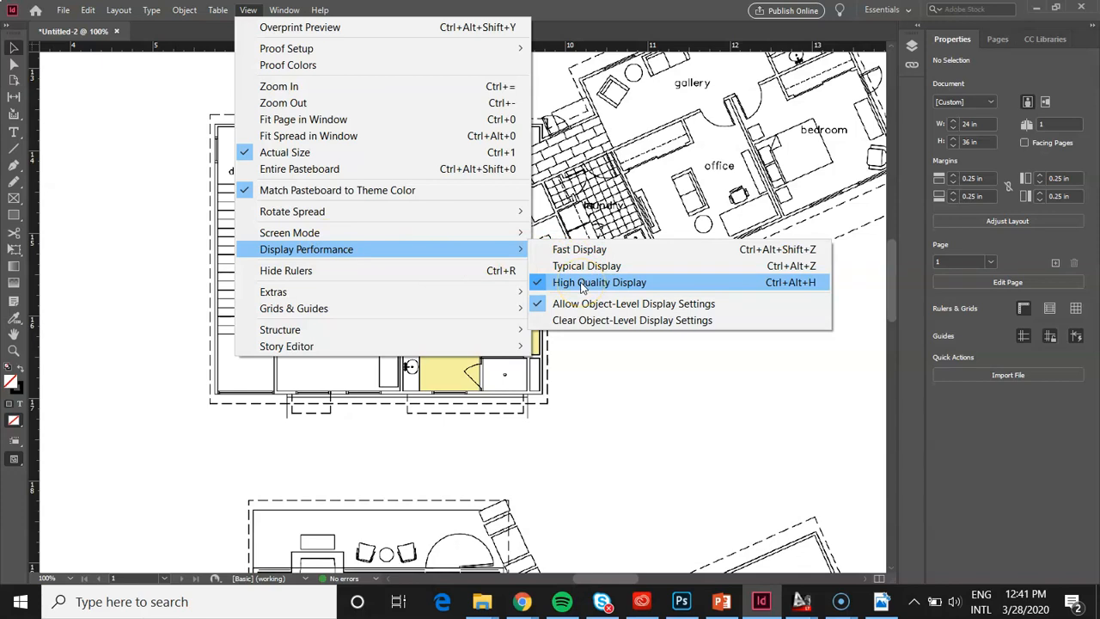
{"action": "left_click", "coordinate": [583, 284]}
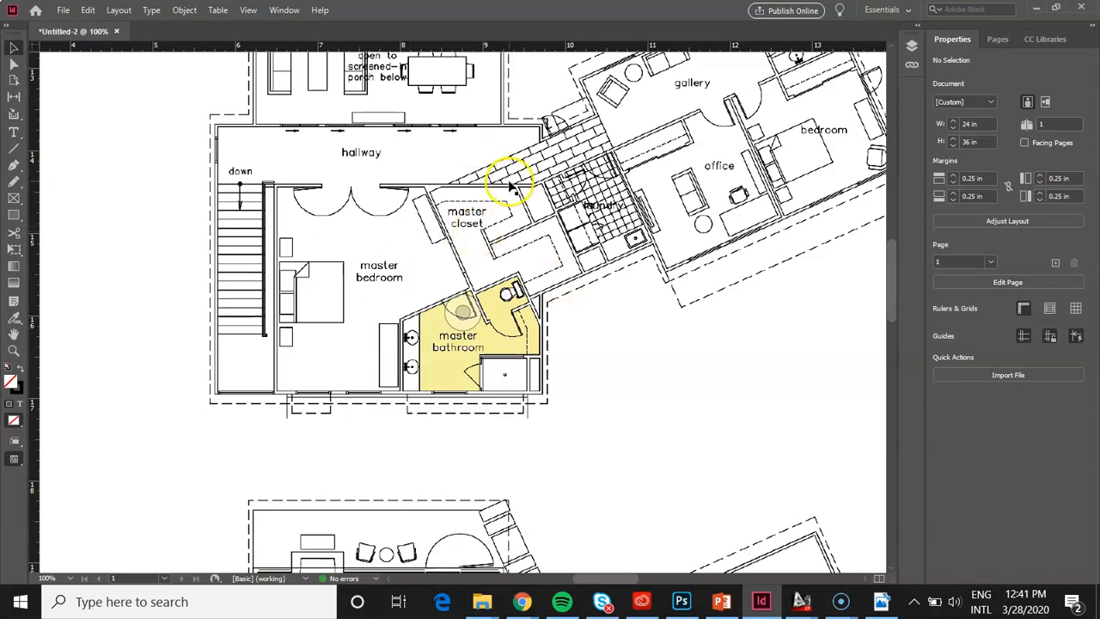
{"action": "key", "text": "ctrl+0"}
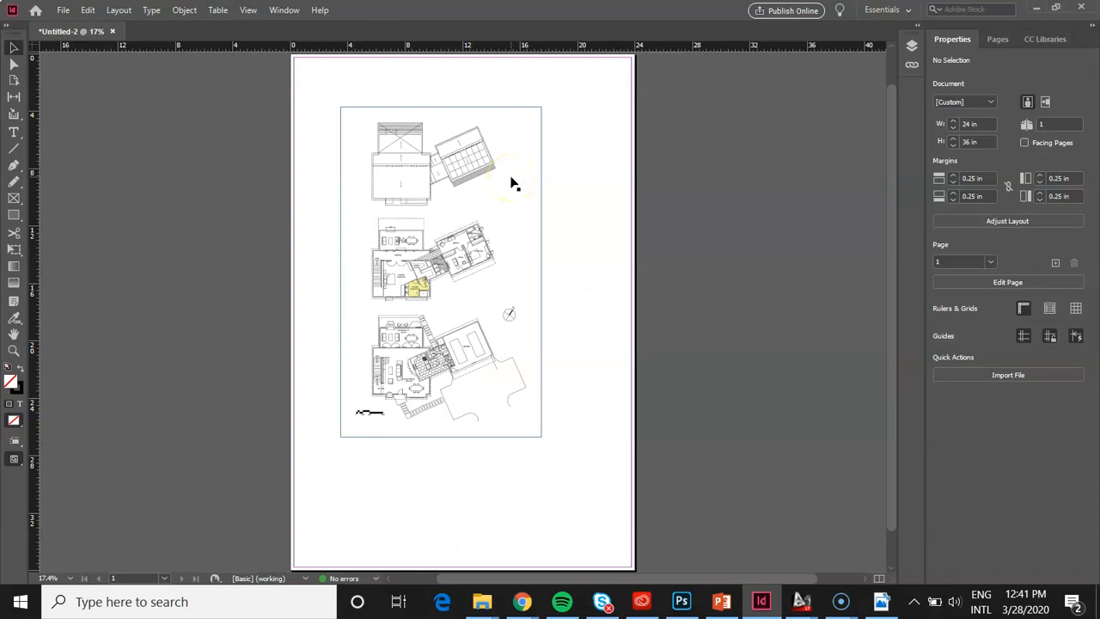
{"action": "key", "text": "ctrl+="}
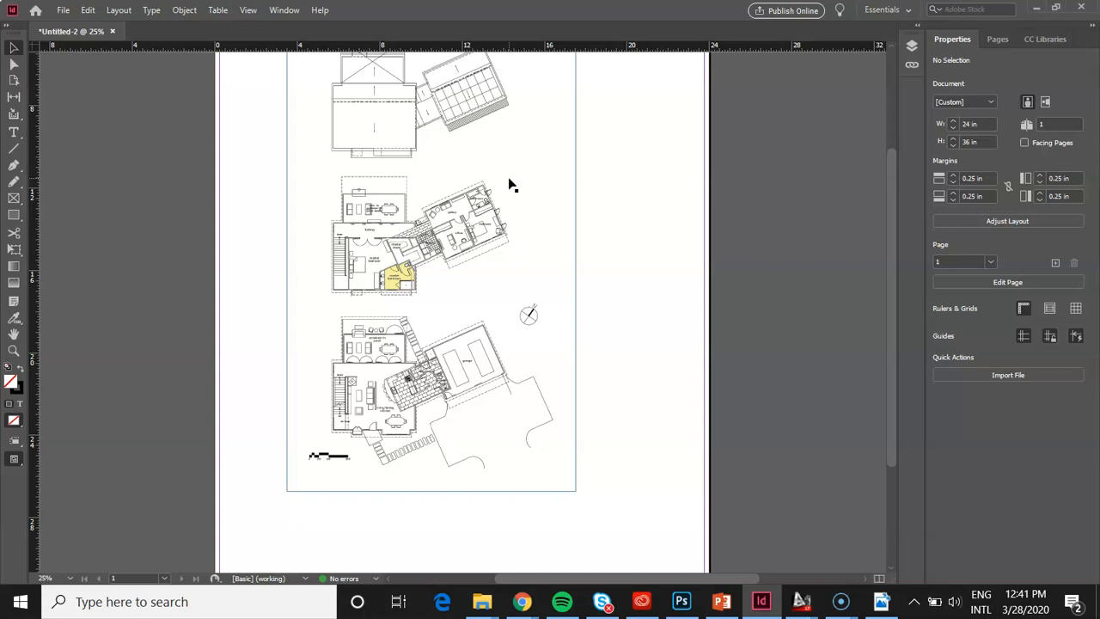
{"action": "key", "text": "ctrl+minus"}
{"action": "key", "text": "ctrl+equal"}
{"action": "key", "text": "ctrl+equal"}
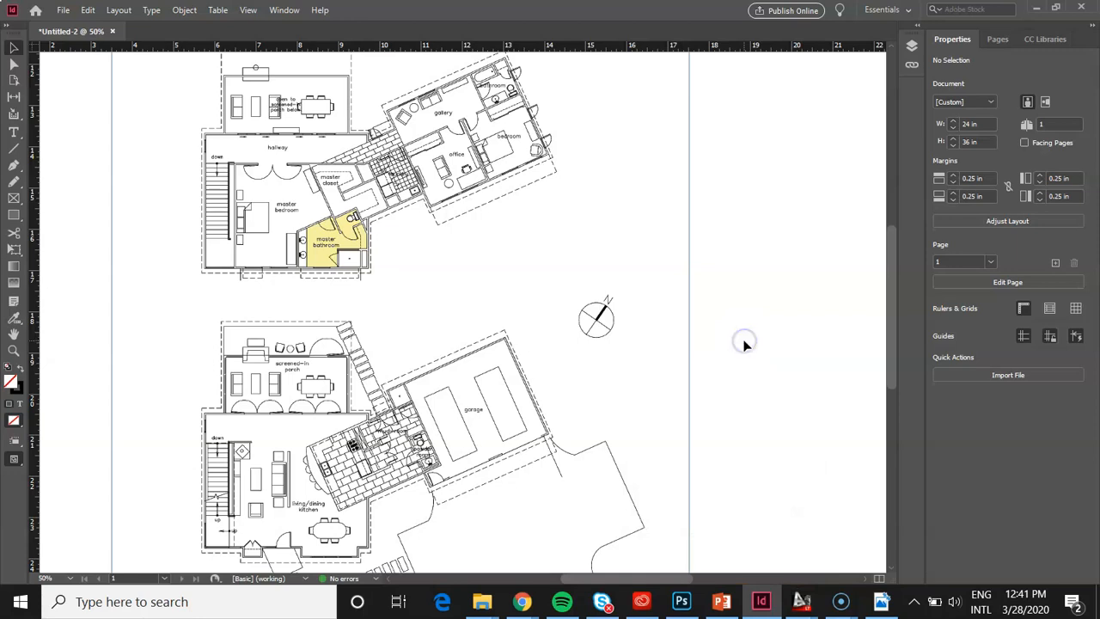
Toggle between preview and normal screen modes to compare the page with and without frame edges and margins.
{"action": "key", "text": "w"}
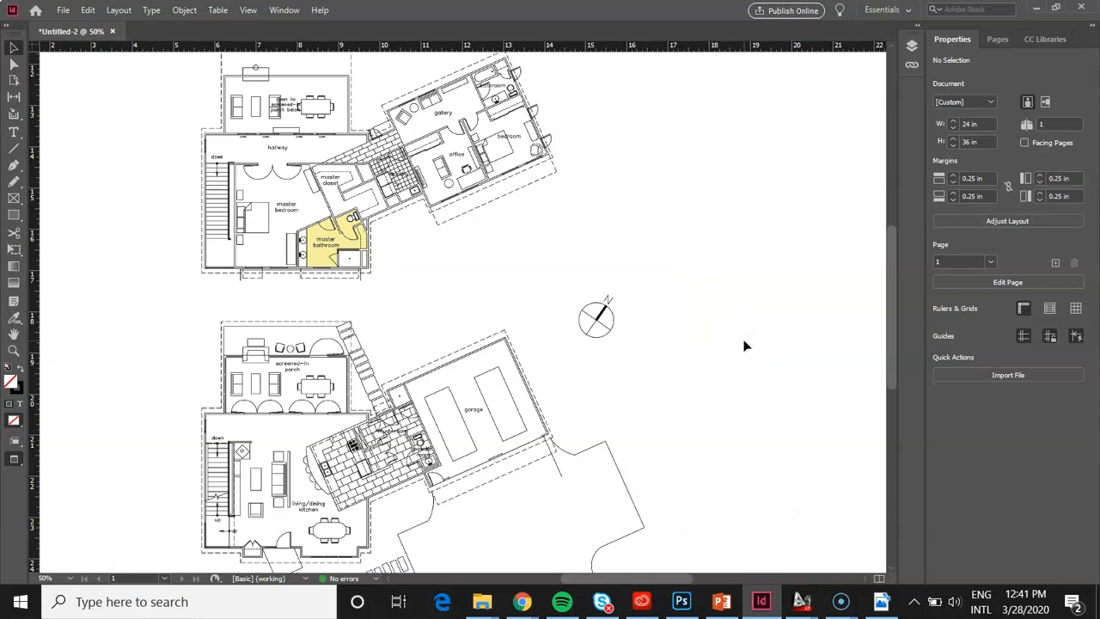
{"action": "key", "text": "ctrl+0"}
{"action": "key", "text": "w"}
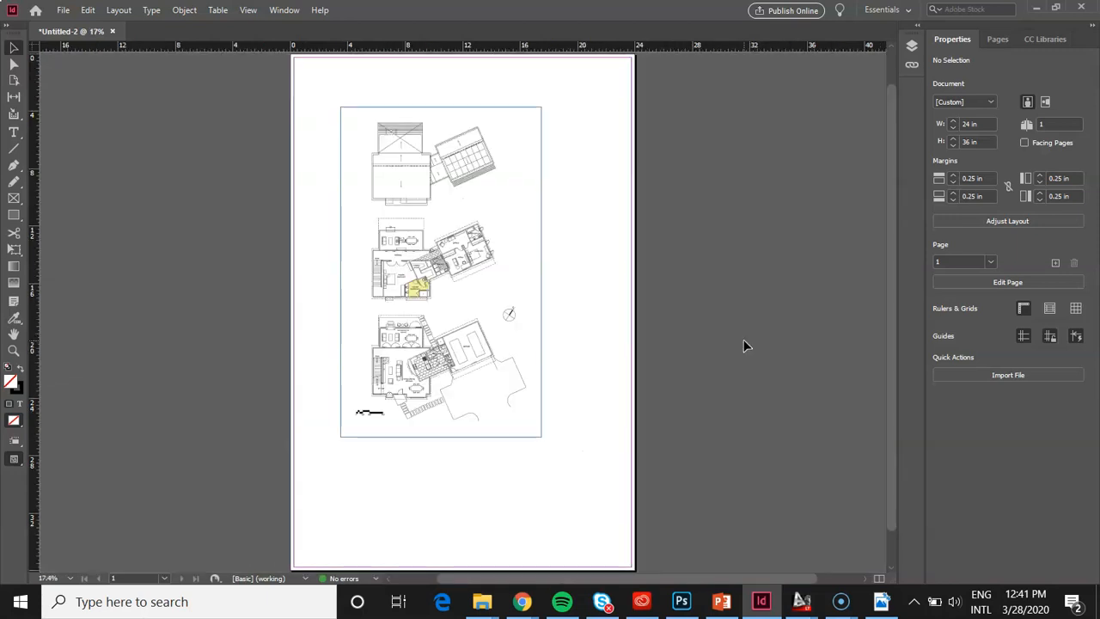
{"action": "key", "text": "w"}
{"action": "key", "text": "w"}
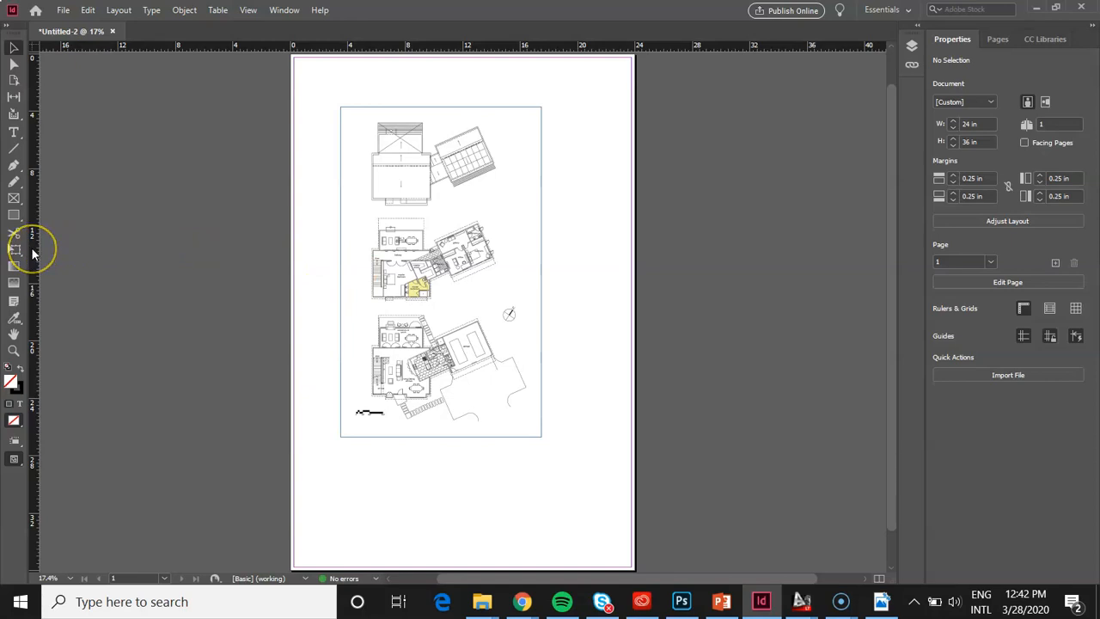
Add a vertical guide near the page's left edge and horizontal guides near its top and at 30 in, and check the page in preview mode.
{"action": "left_click_drag", "start_coordinate": [33, 254], "coordinate": [325, 281]}
{"action": "left_click_drag", "start_coordinate": [611, 47], "coordinate": [559, 482]}
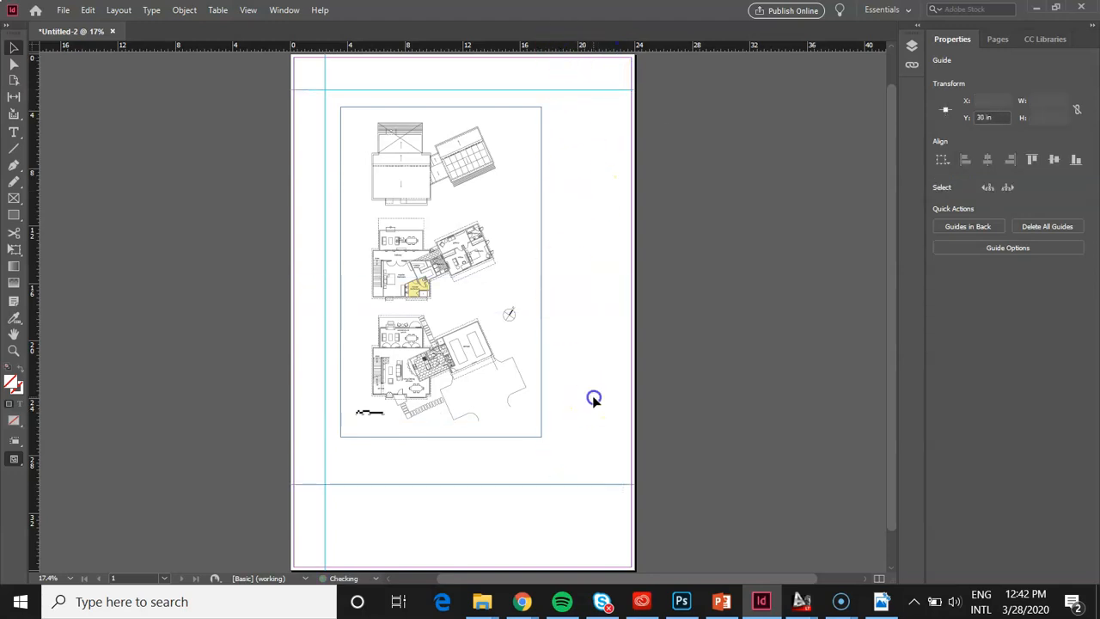
{"action": "left_click", "coordinate": [593, 397]}
{"action": "key", "text": "w"}
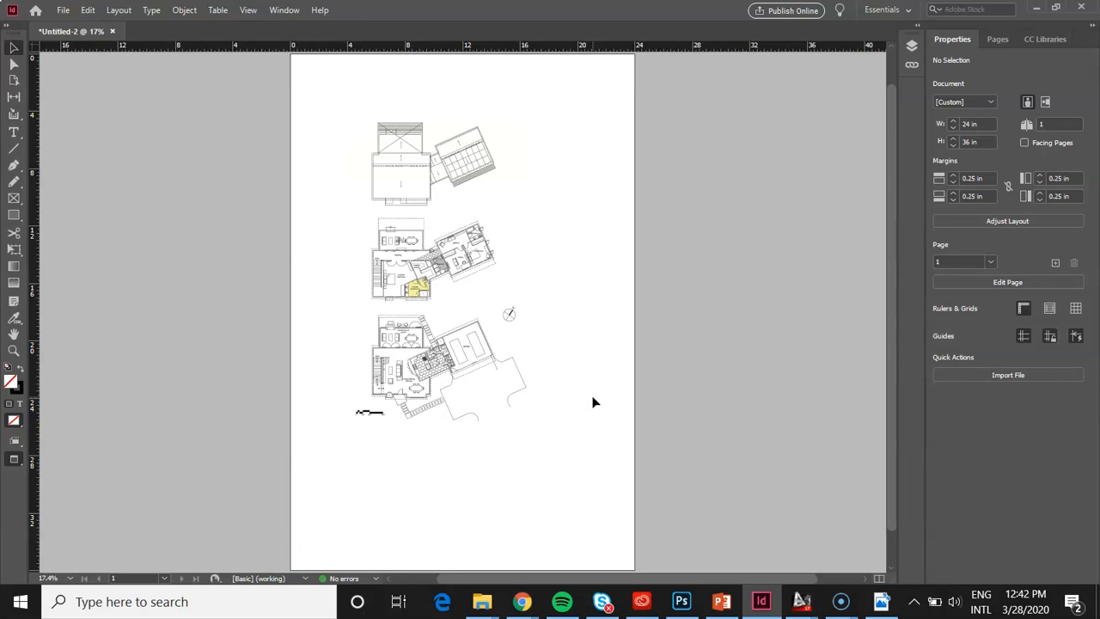
{"action": "key", "text": "w"}
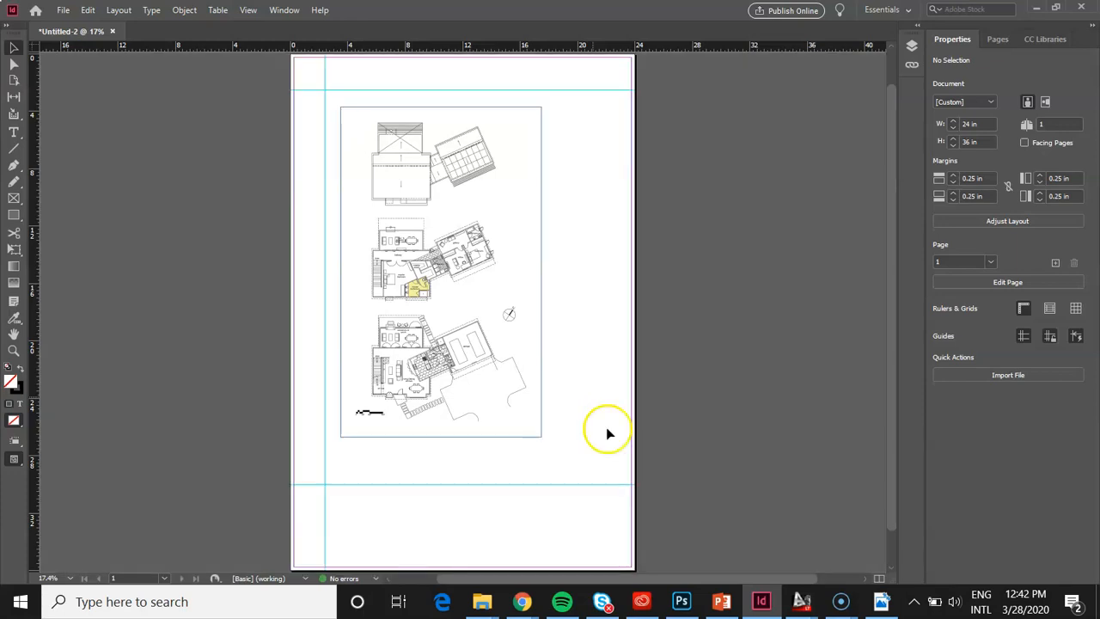
Switch to PowerPoint, highlight the slide 8 wording on placed images being linked, and return to InDesign.
{"action": "left_click", "coordinate": [726, 604]}
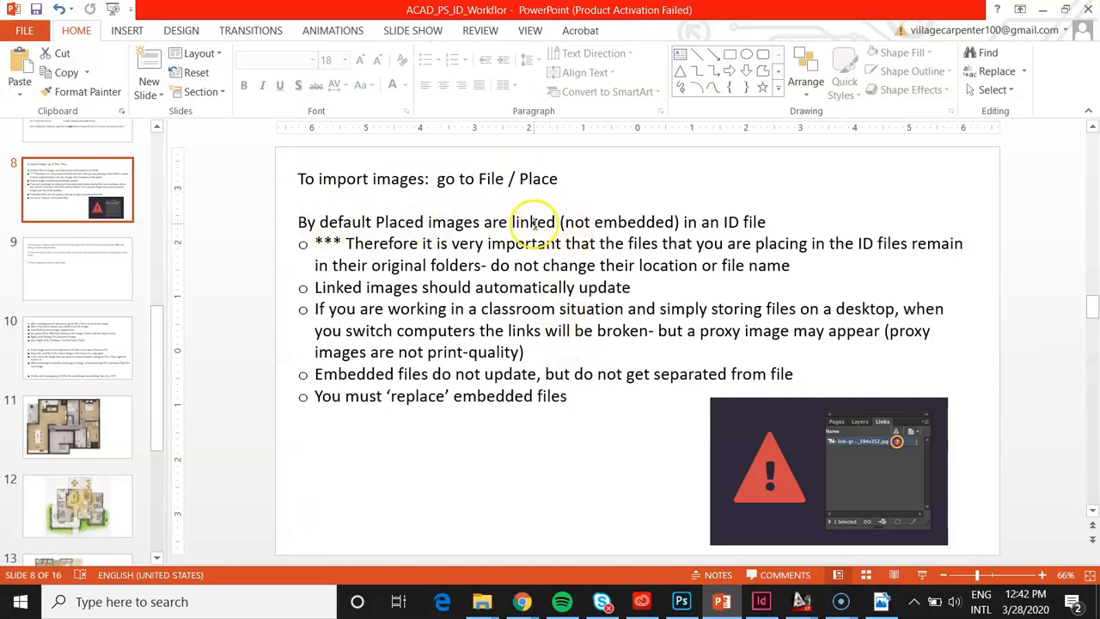
{"action": "left_click_drag", "start_coordinate": [485, 223], "coordinate": [560, 223]}
{"action": "left_click", "coordinate": [1042, 9]}
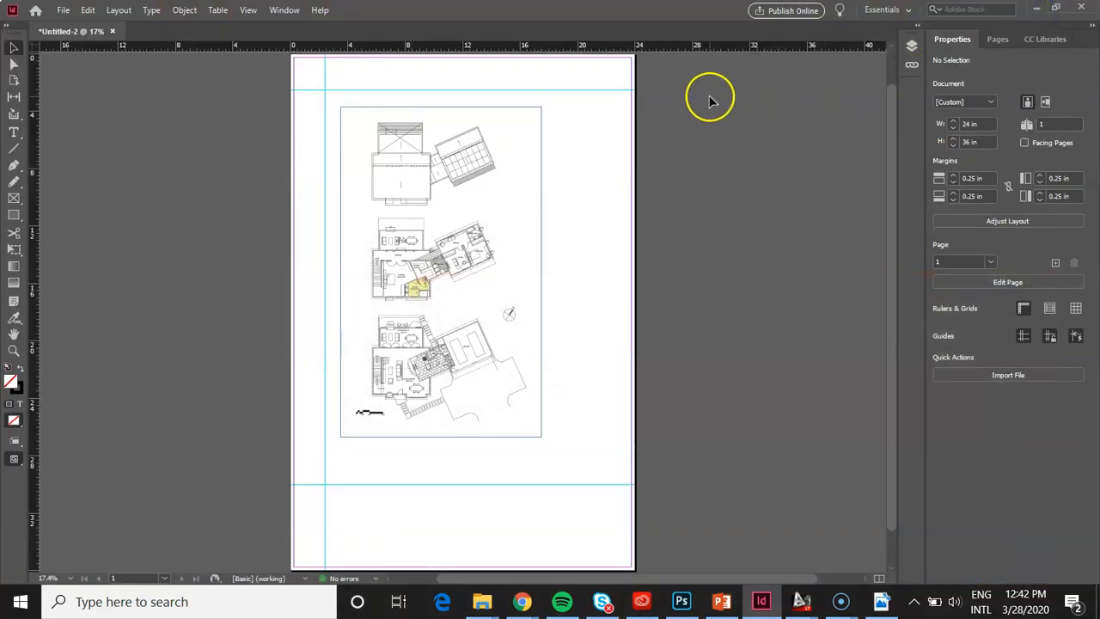
Duplicate the spread of page 1 with its guides and placed plans, and compare the two pages.
{"action": "left_click", "coordinate": [1000, 39]}
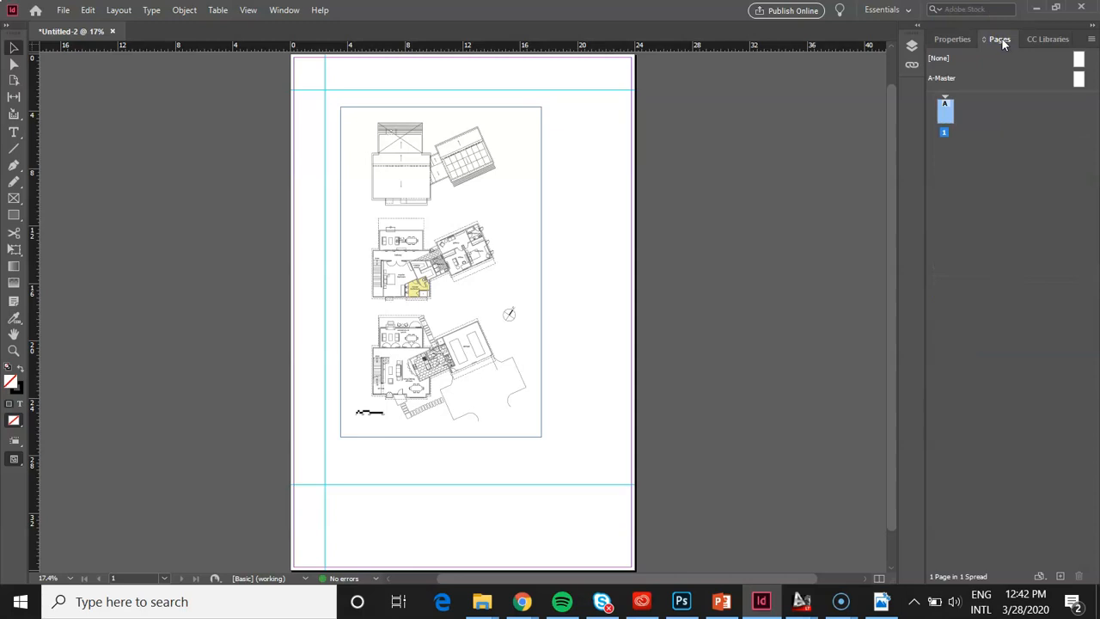
{"action": "left_click", "coordinate": [947, 118]}
{"action": "right_click", "coordinate": [946, 118]}
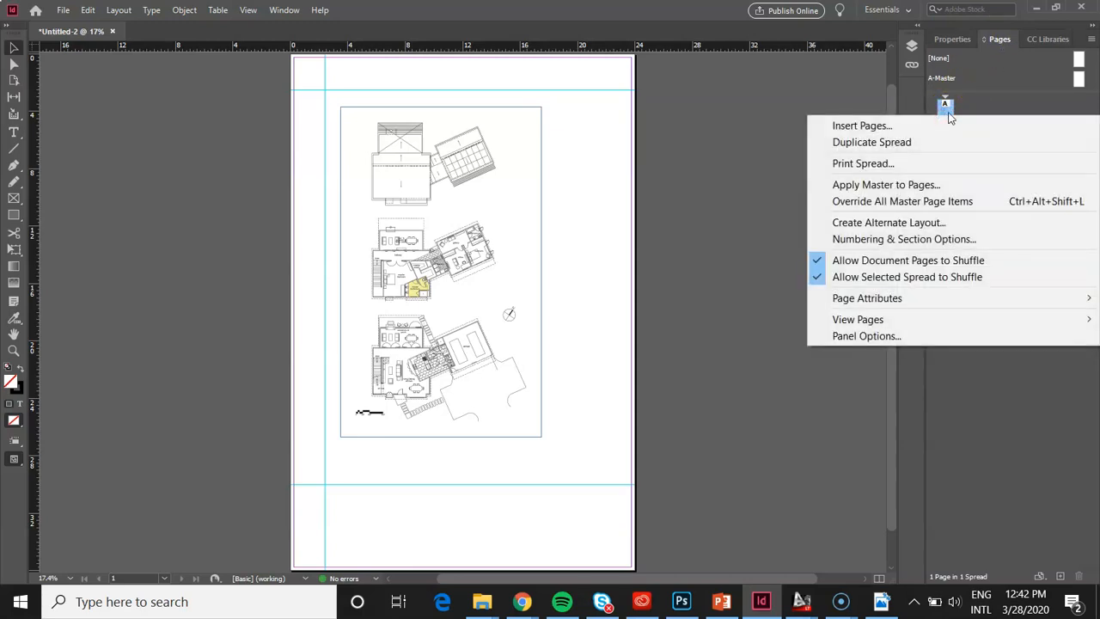
{"action": "left_click", "coordinate": [911, 143]}
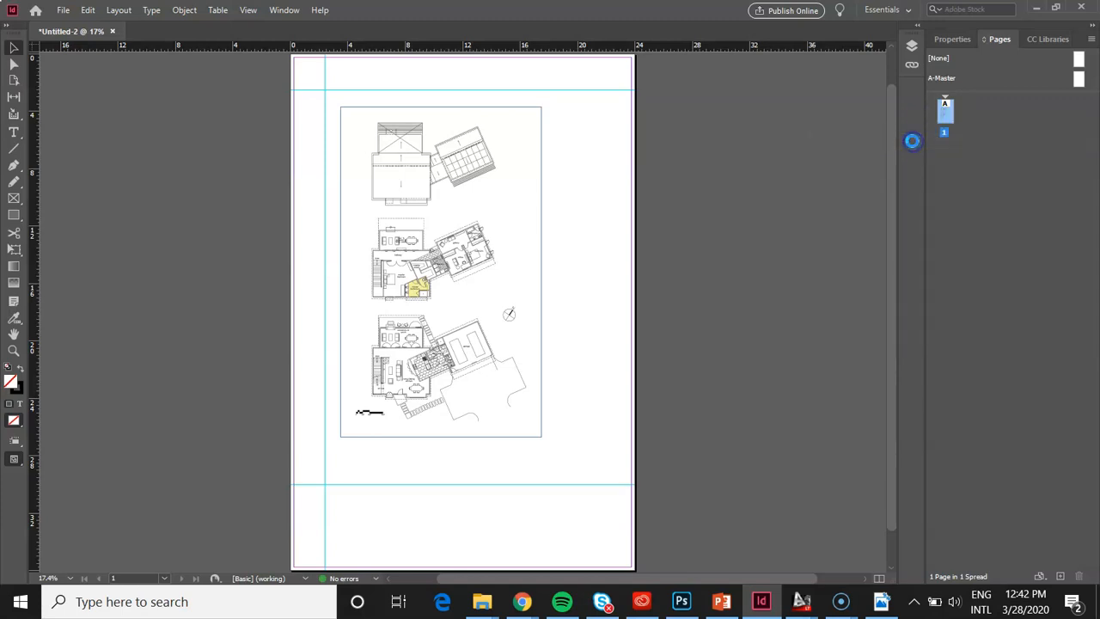
{"action": "scroll", "coordinate": [716, 339], "scroll_direction": "up", "scroll_amount": 10}
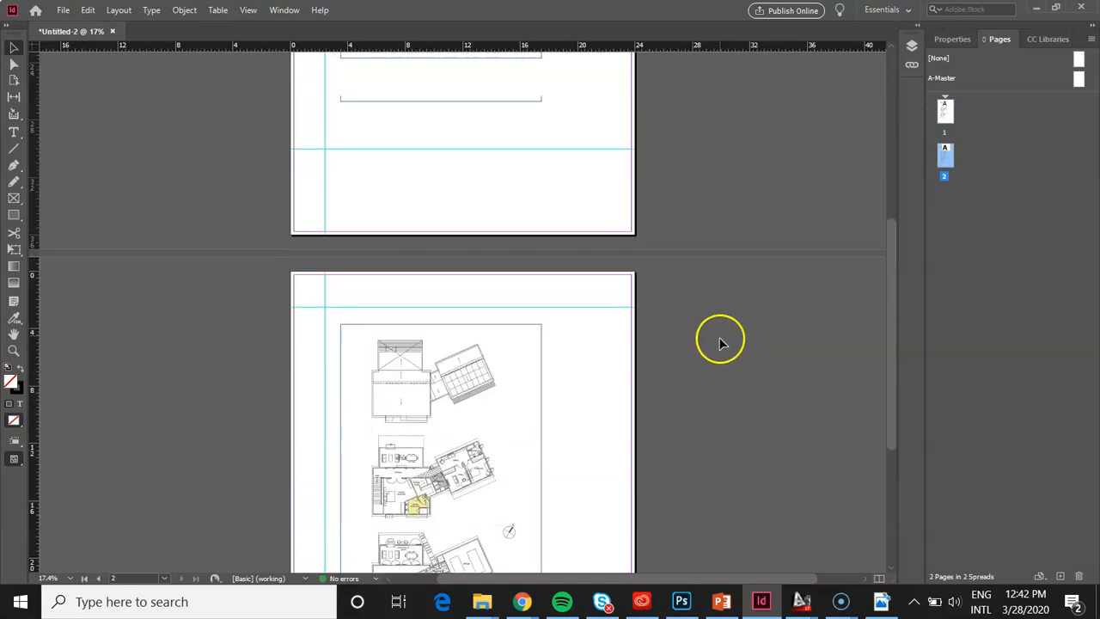
{"action": "scroll", "coordinate": [718, 337], "scroll_direction": "down", "scroll_amount": 1}
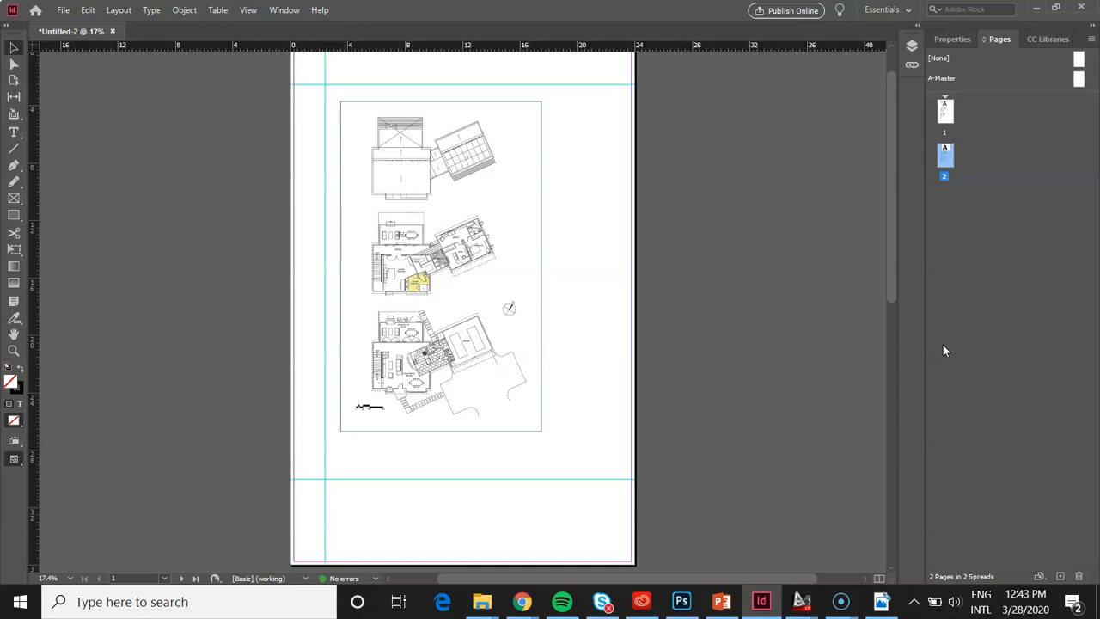
Show the document's links and select the placed plans image on page 1 to examine its link information.
{"action": "left_click", "coordinate": [952, 38]}
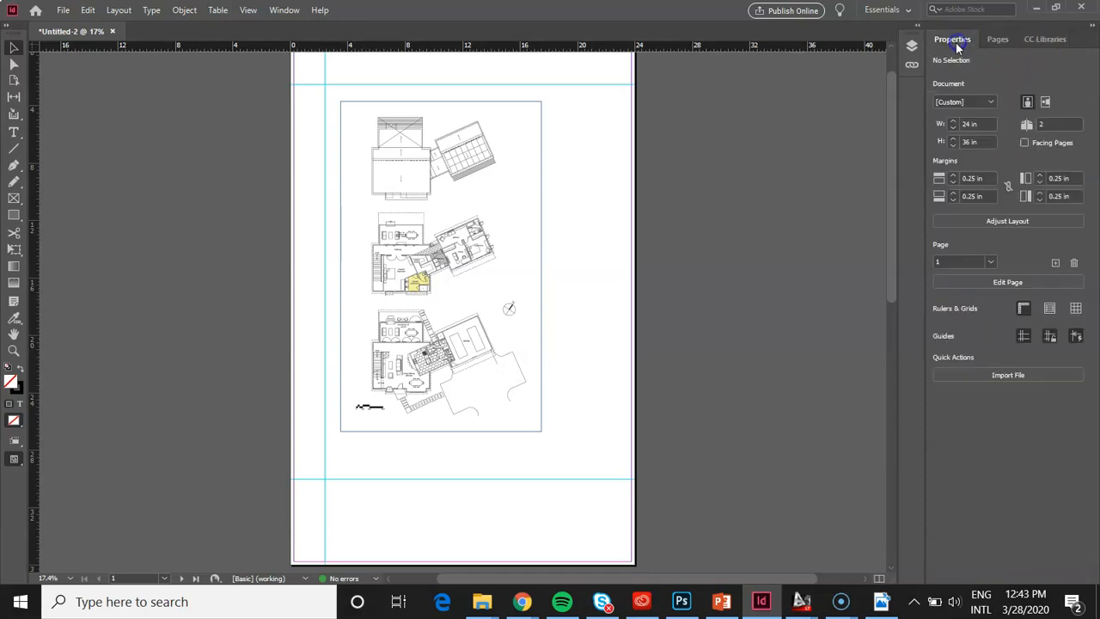
{"action": "left_click", "coordinate": [284, 11]}
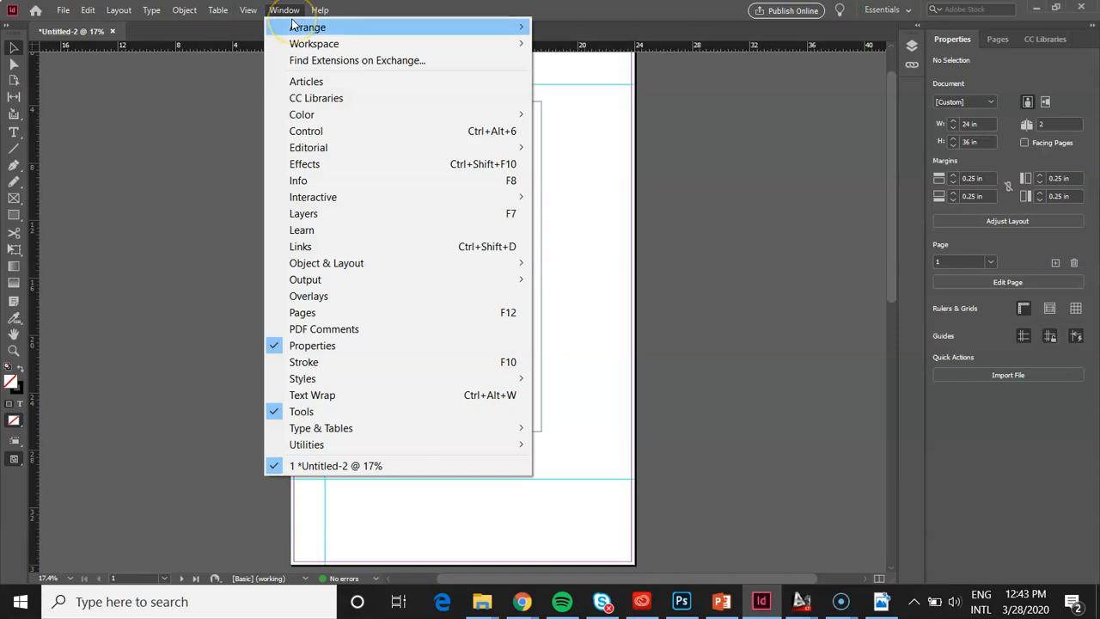
{"action": "left_click", "coordinate": [342, 248]}
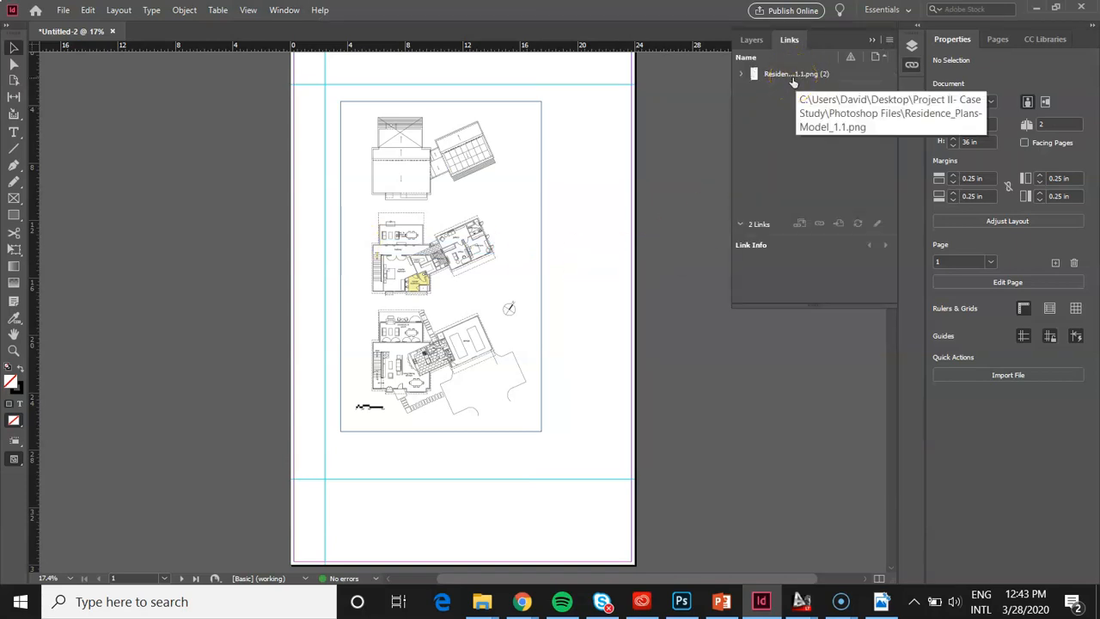
{"action": "left_click", "coordinate": [522, 201]}
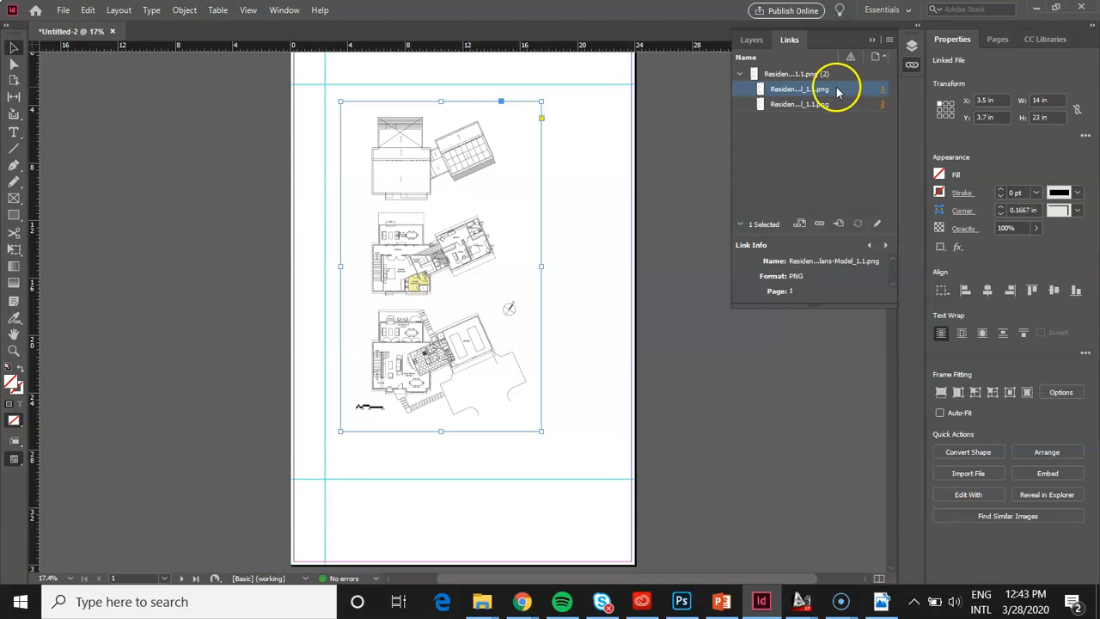
Switch to File Explorer, check the Residence_Plans-Model_1.1 PNG in the Photoshop Files folder, and return to InDesign.
{"action": "mouse_move", "coordinate": [481, 601]}
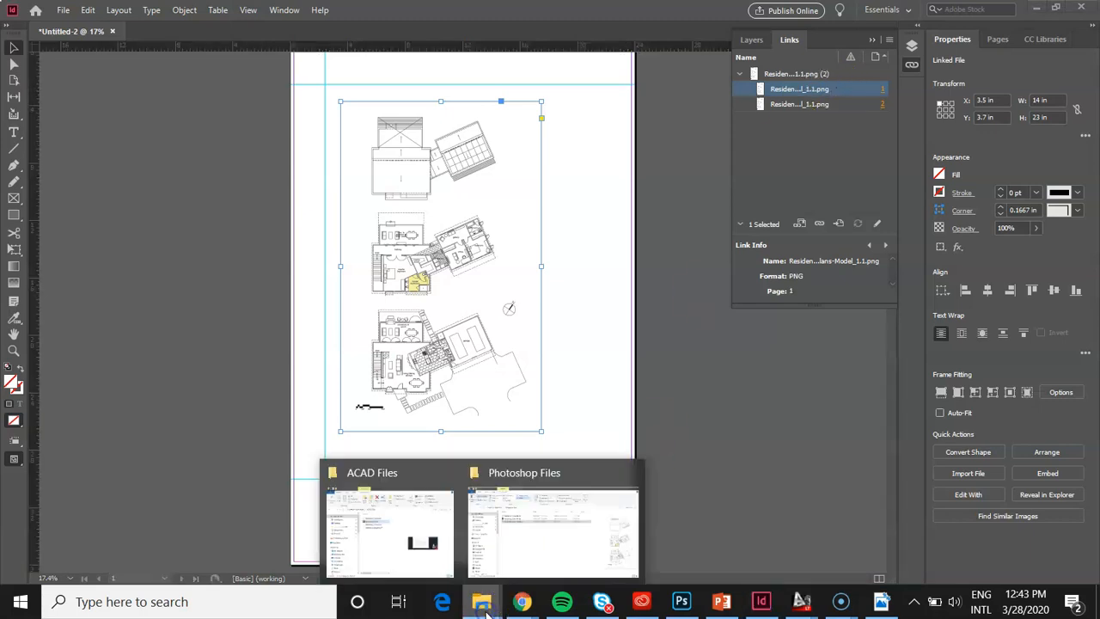
{"action": "left_click", "coordinate": [516, 542]}
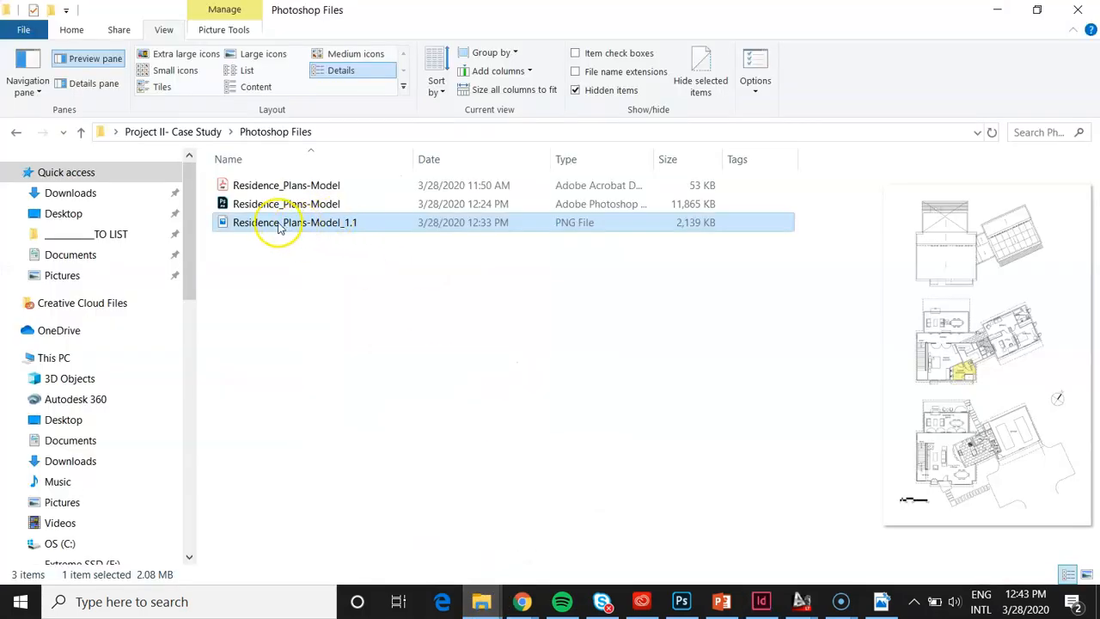
{"action": "left_click", "coordinate": [284, 230]}
{"action": "left_click", "coordinate": [281, 300]}
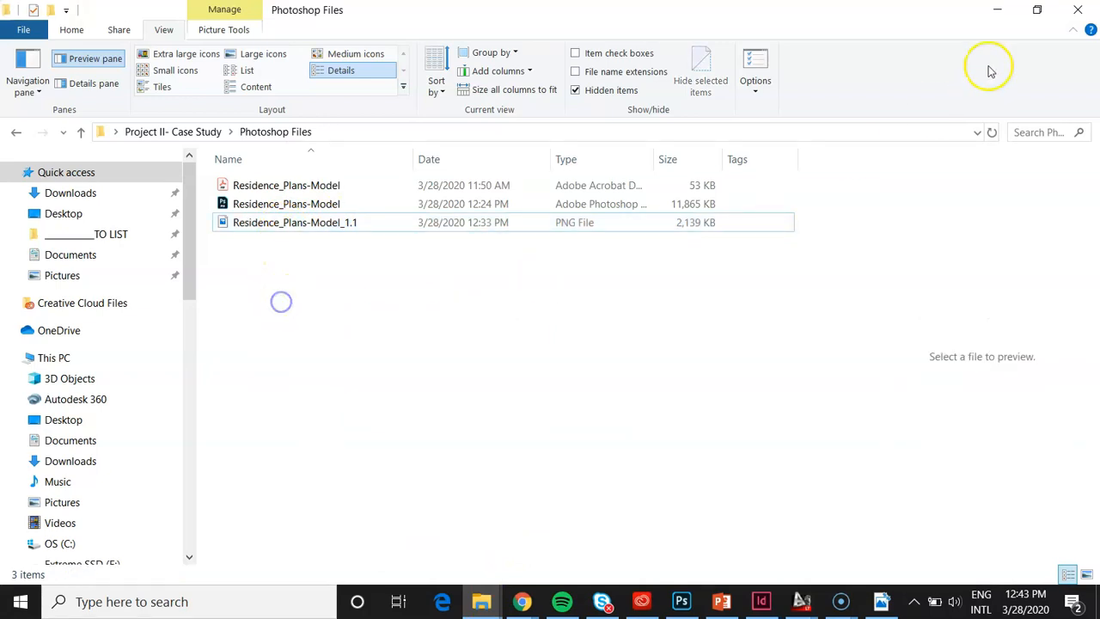
{"action": "left_click", "coordinate": [997, 9]}
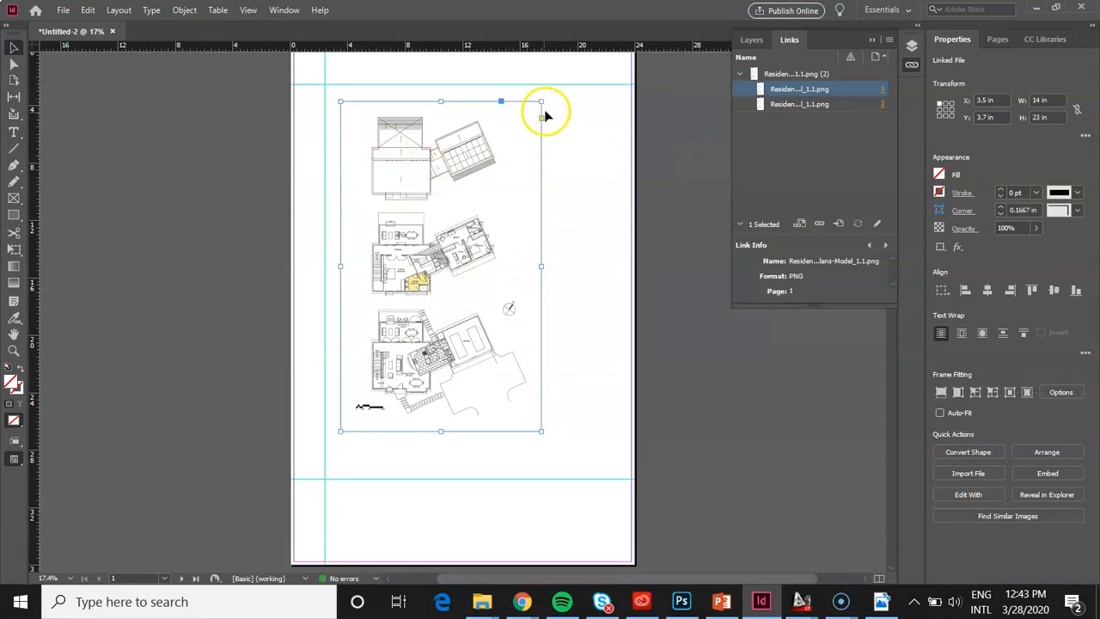
{"action": "left_click", "coordinate": [588, 178]}
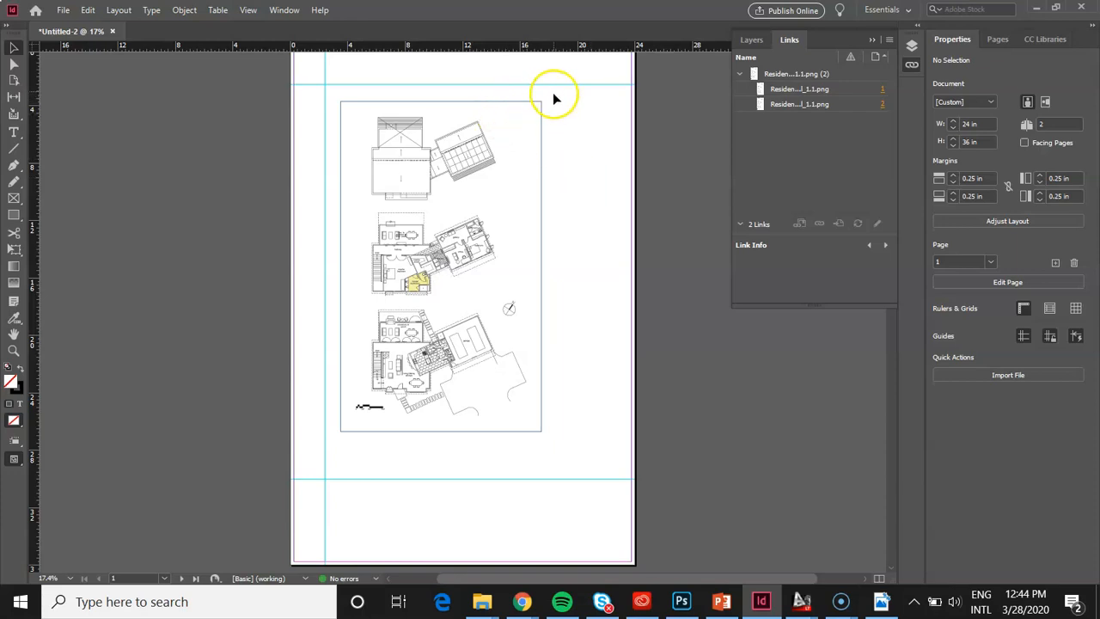
{"action": "left_click", "coordinate": [475, 166]}
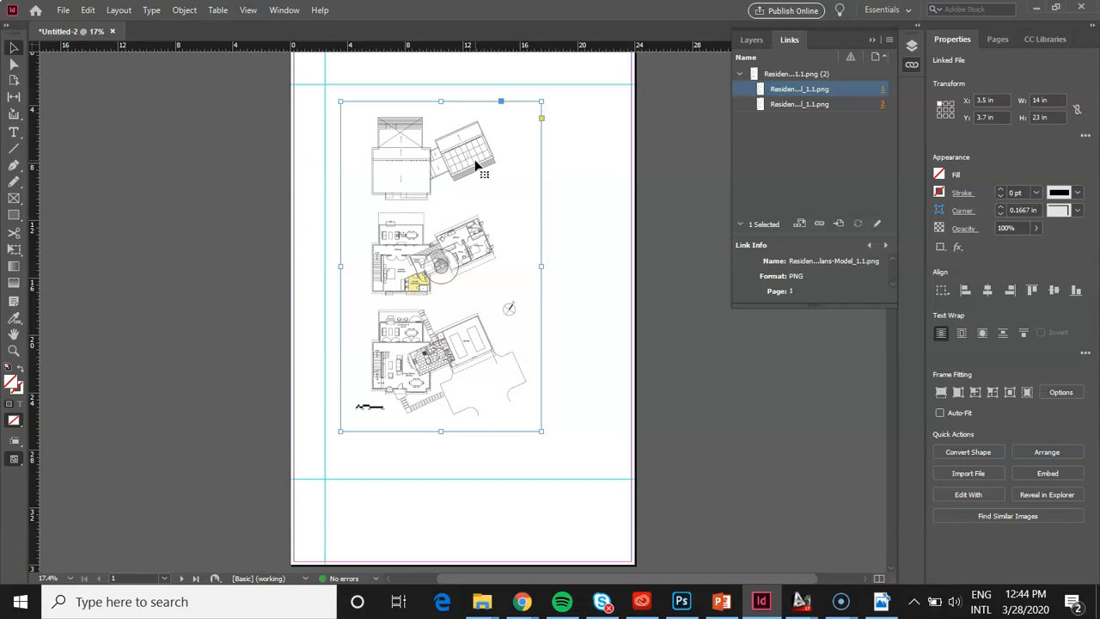
{"action": "left_click", "coordinate": [583, 163]}
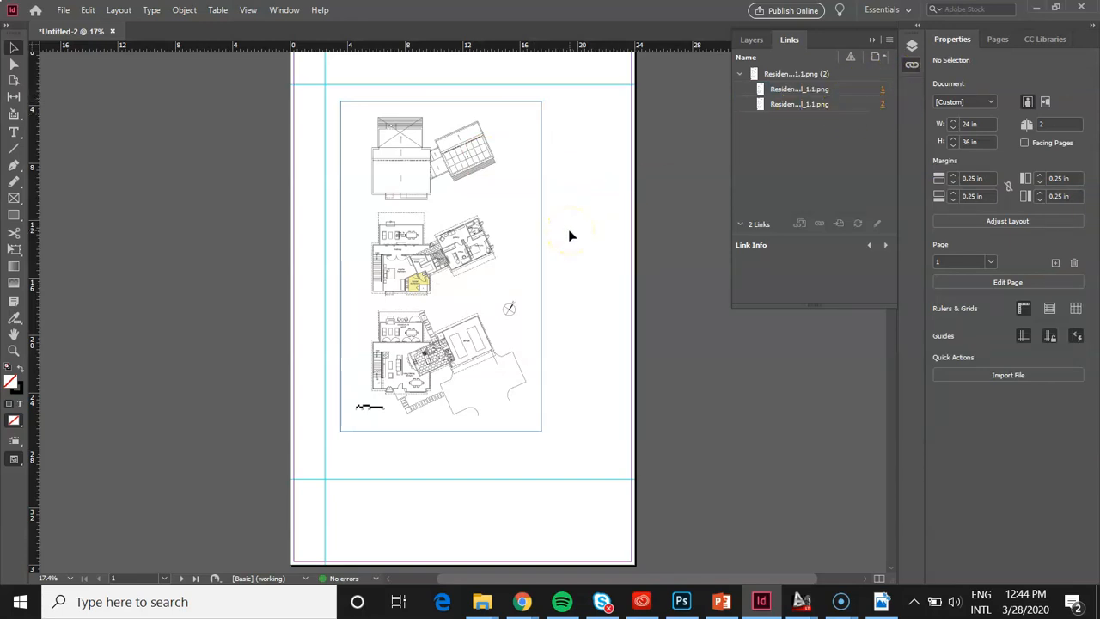
Switch to PowerPoint, read the slide 8 notes on linked images and the slide 9 notes on resizing images, and return to InDesign.
{"action": "left_click", "coordinate": [721, 604]}
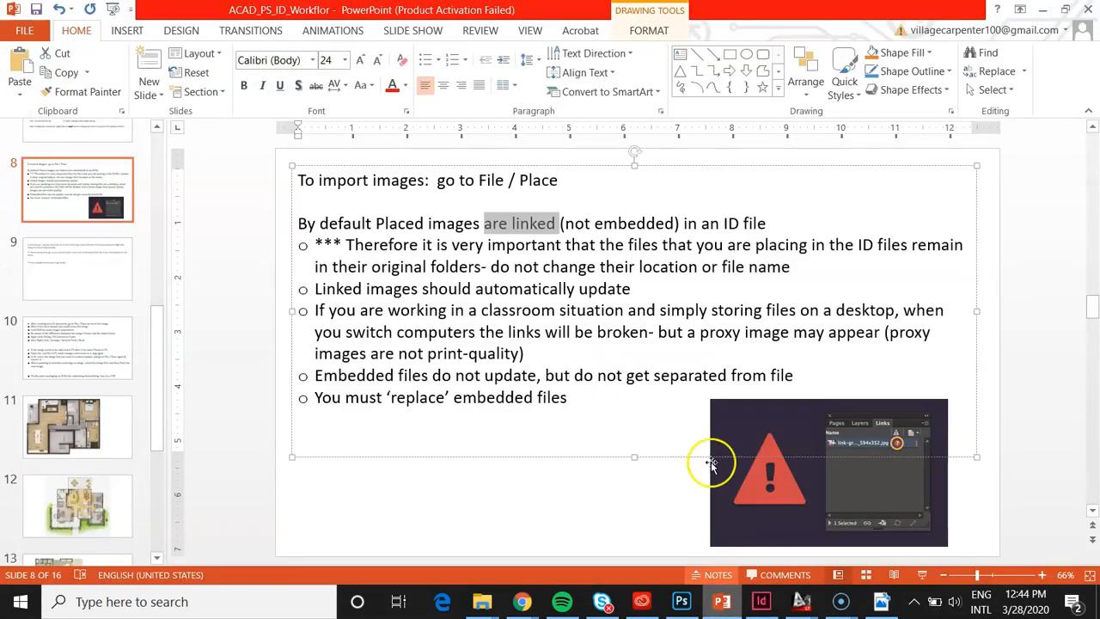
{"action": "left_click", "coordinate": [382, 246]}
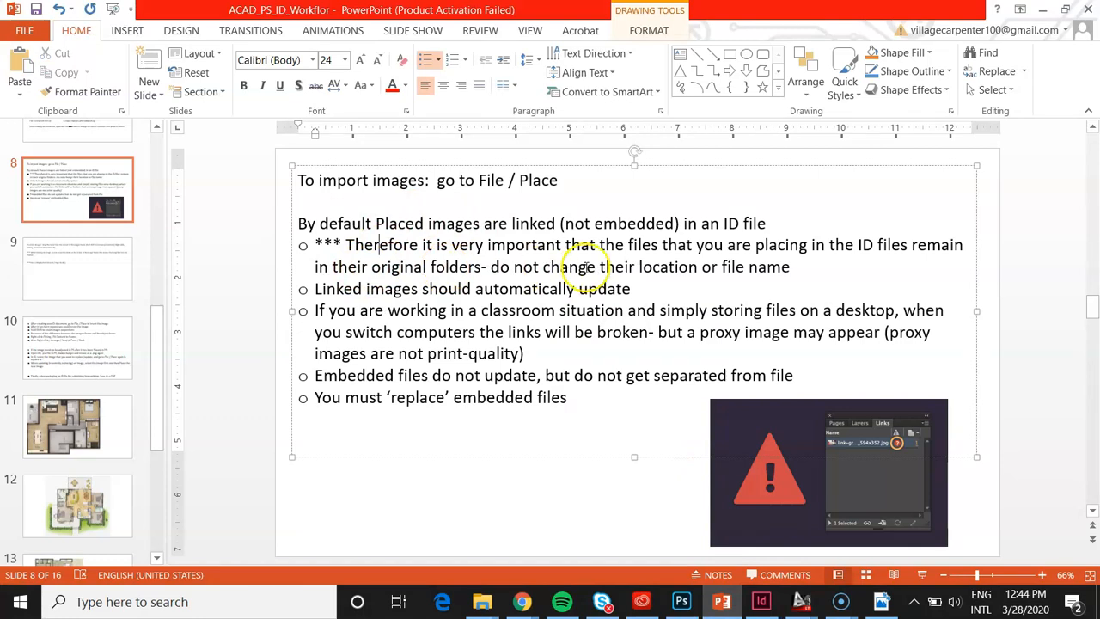
{"action": "left_click", "coordinate": [646, 510]}
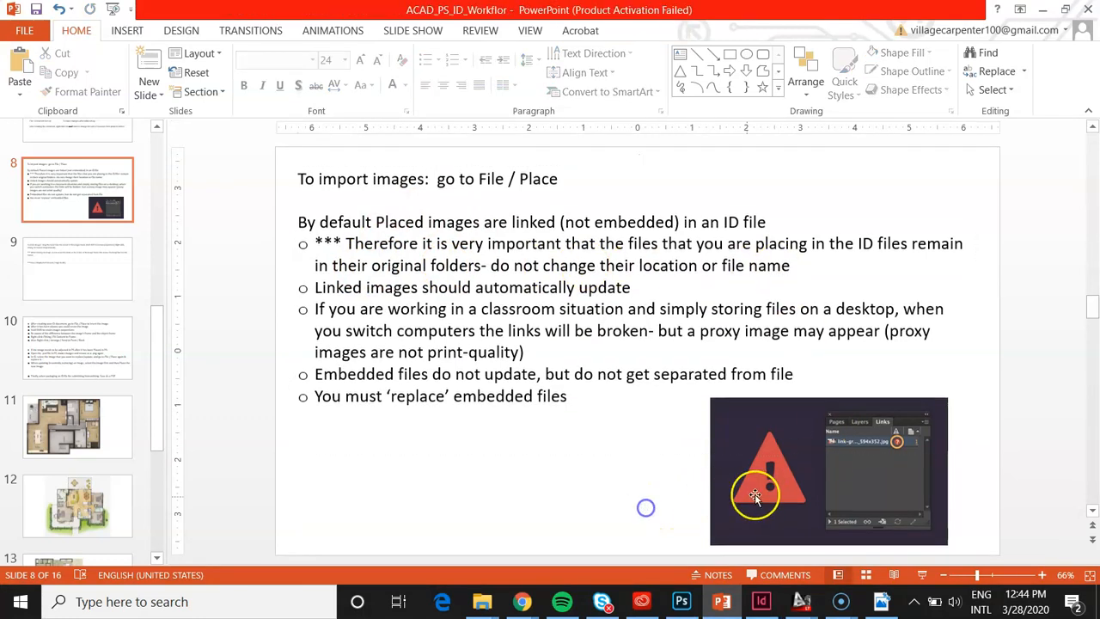
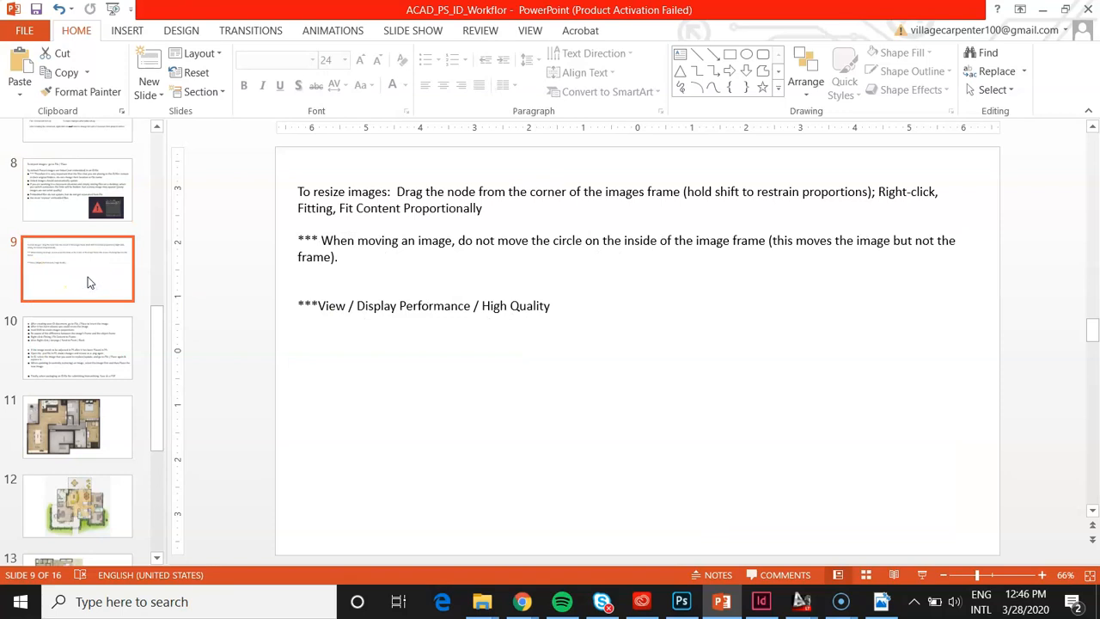
{"action": "left_click", "coordinate": [74, 324]}
{"action": "left_click", "coordinate": [89, 262]}
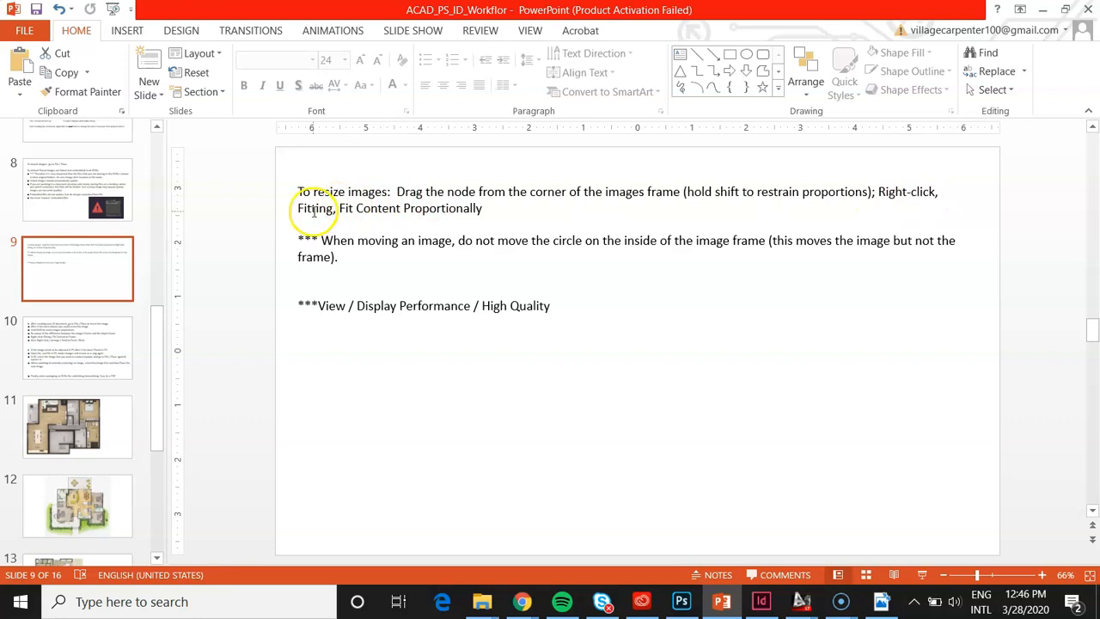
{"action": "left_click", "coordinate": [1042, 12]}
Select the placed plans image on page 1, consult the slide 9 note in PowerPoint on moving images, and return to InDesign.
{"action": "left_click", "coordinate": [502, 509]}
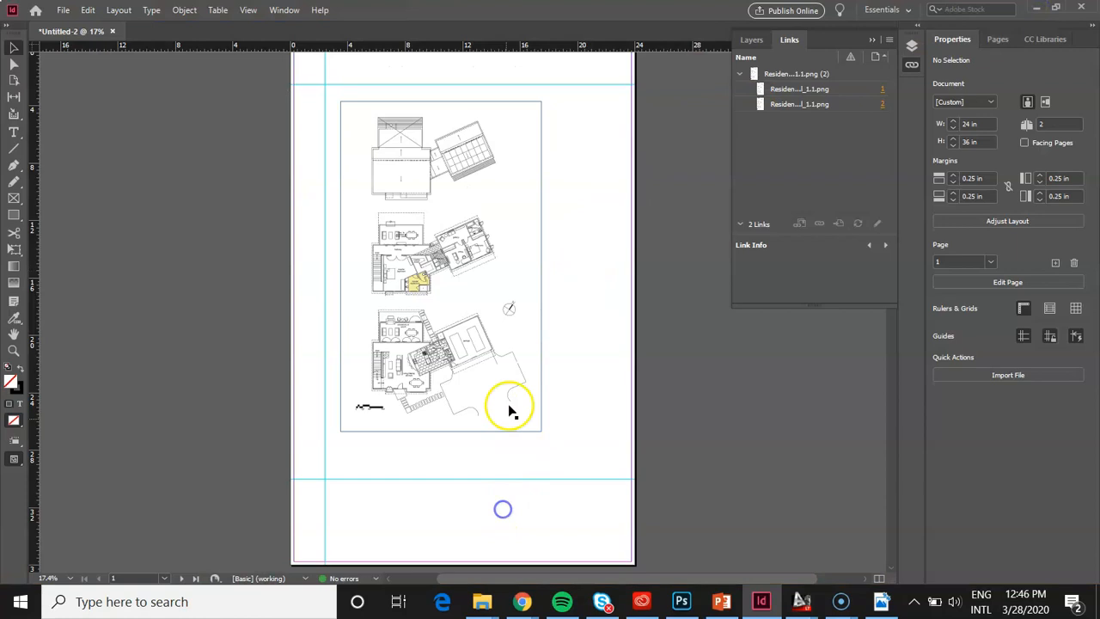
{"action": "left_click", "coordinate": [491, 219]}
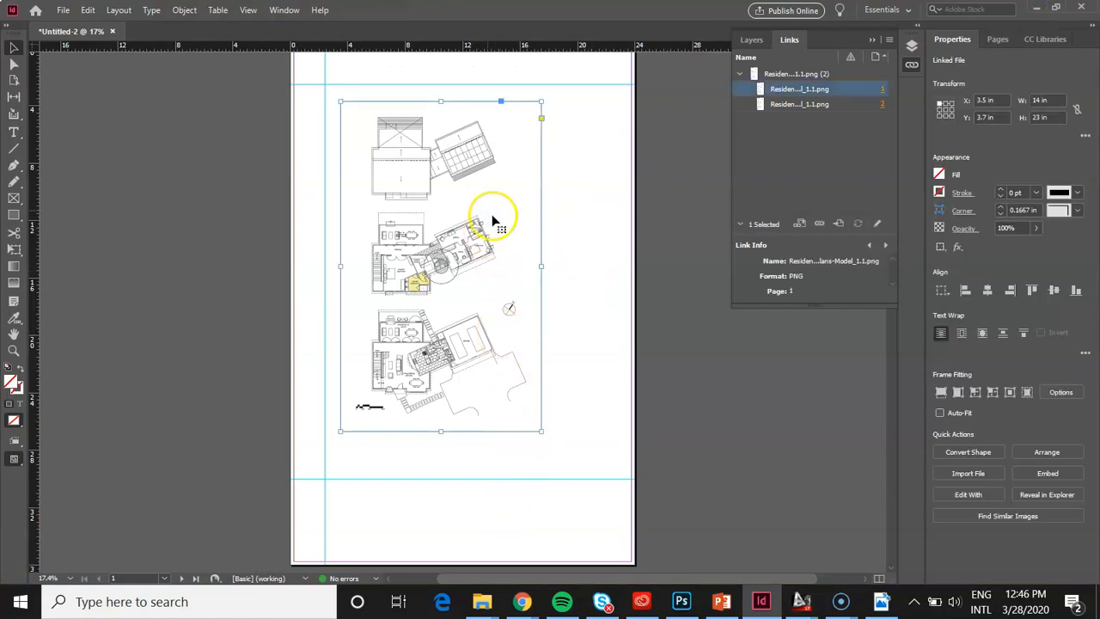
{"action": "left_click", "coordinate": [723, 603]}
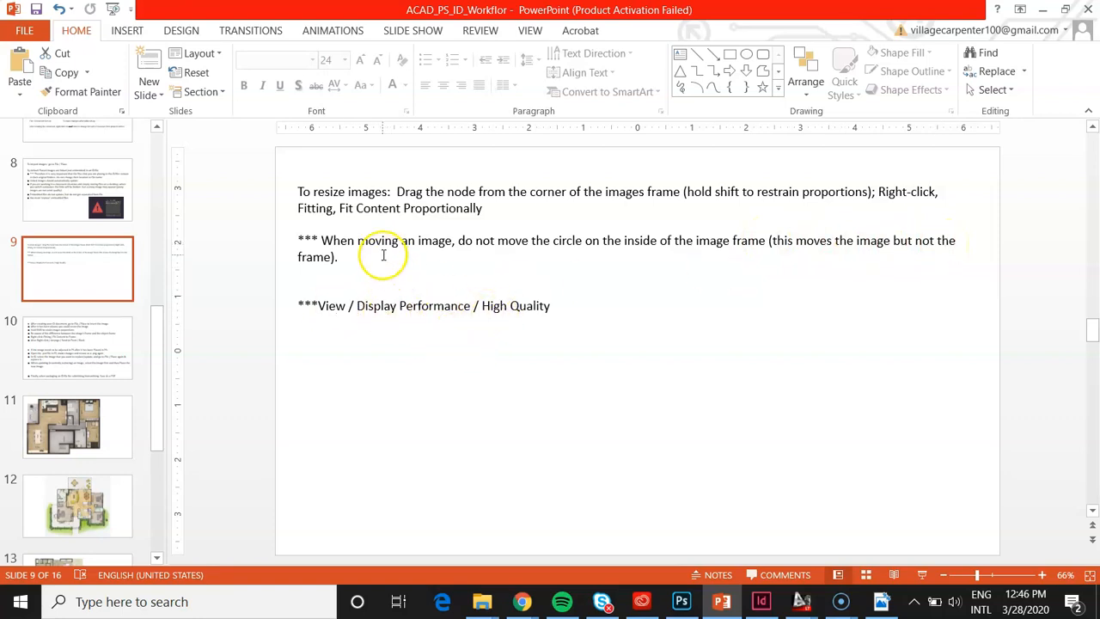
{"action": "left_click", "coordinate": [356, 257]}
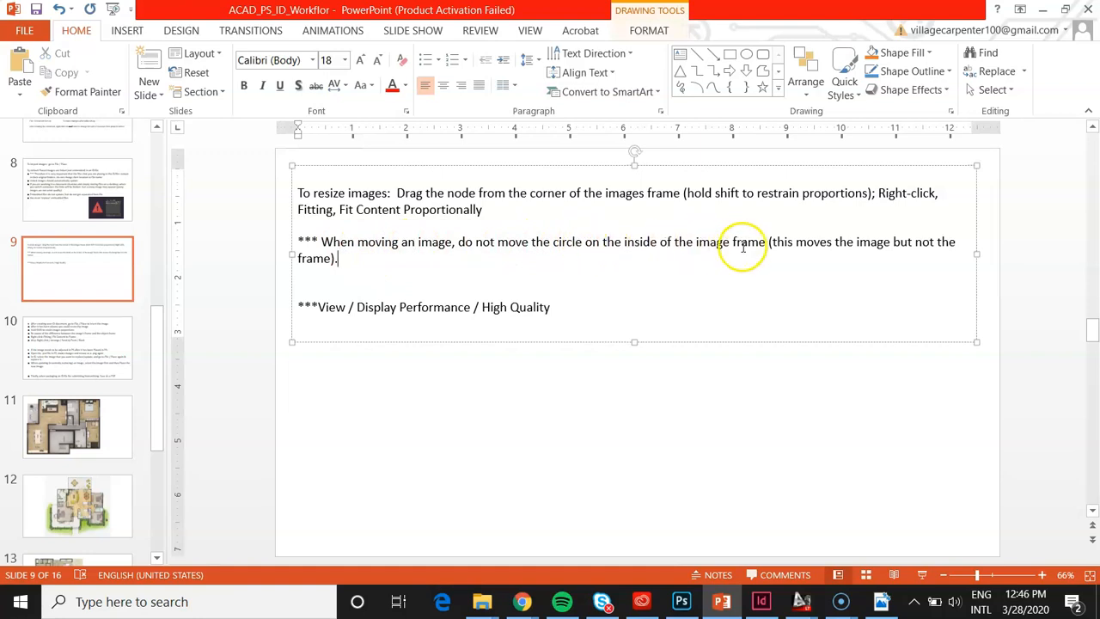
{"action": "left_click", "coordinate": [734, 465]}
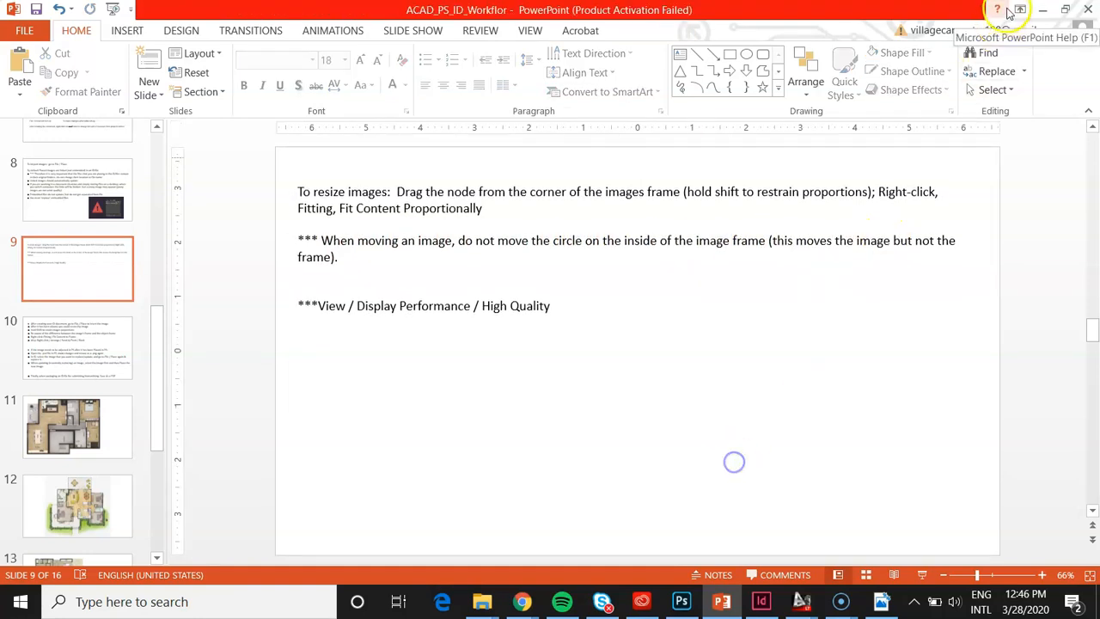
{"action": "left_click", "coordinate": [1045, 10]}
Move the plans image together with its frame across the page and pasteboard, and place it at about X 4.8 in, Y 3.7 in.
{"action": "left_click", "coordinate": [606, 243]}
{"action": "left_click", "coordinate": [489, 186]}
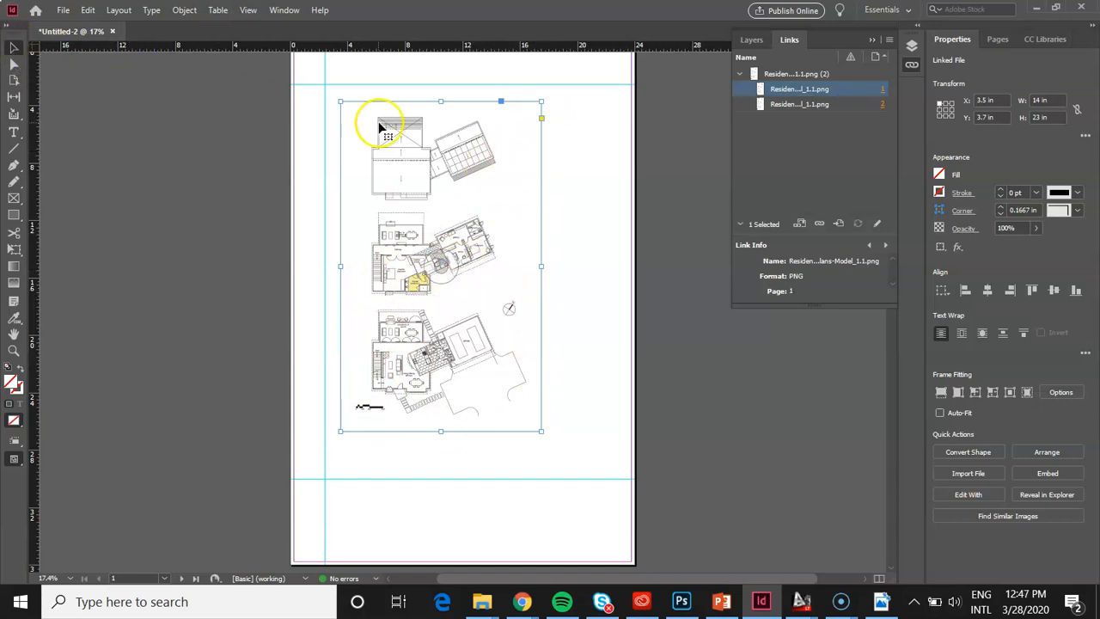
{"action": "left_click", "coordinate": [523, 159]}
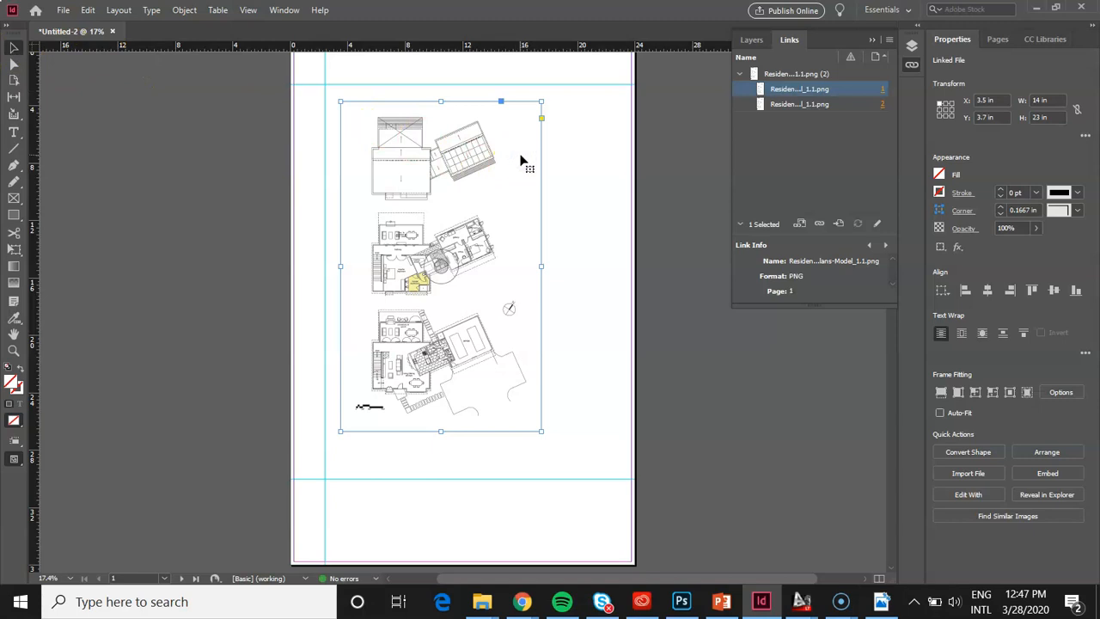
{"action": "left_click_drag", "start_coordinate": [522, 159], "coordinate": [553, 202]}
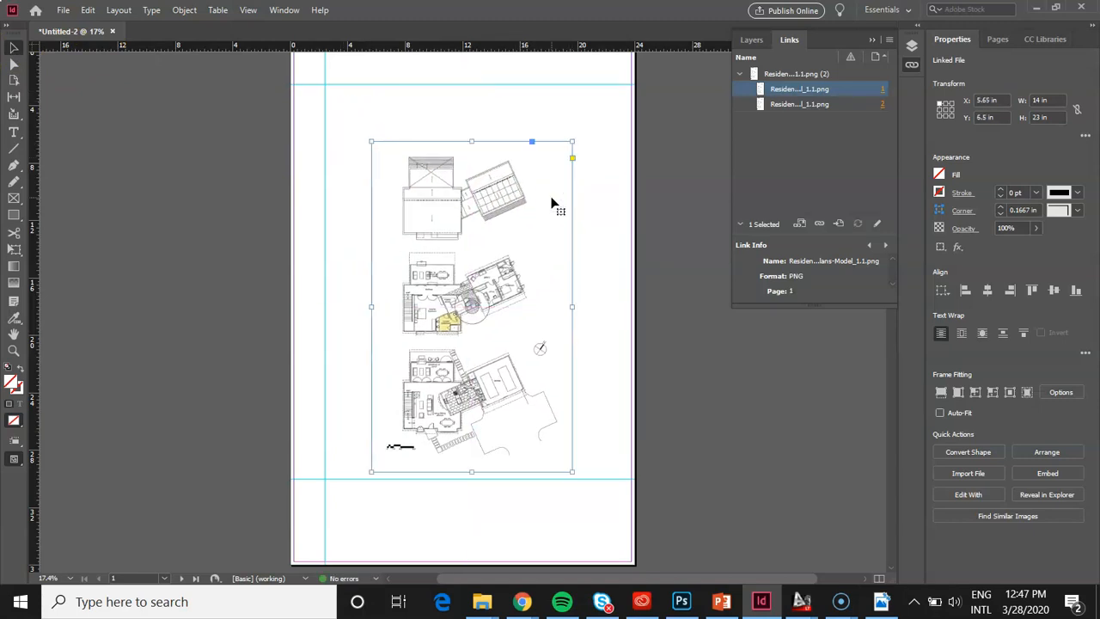
{"action": "mouse_move", "coordinate": [551, 199]}
{"action": "left_mouse_down"}
{"action": "mouse_move", "coordinate": [476, 143]}
{"action": "mouse_move", "coordinate": [341, 206]}
{"action": "mouse_move", "coordinate": [262, 198]}
{"action": "mouse_move", "coordinate": [238, 228]}
{"action": "mouse_move", "coordinate": [491, 226]}
{"action": "mouse_move", "coordinate": [563, 211]}
{"action": "left_mouse_up"}
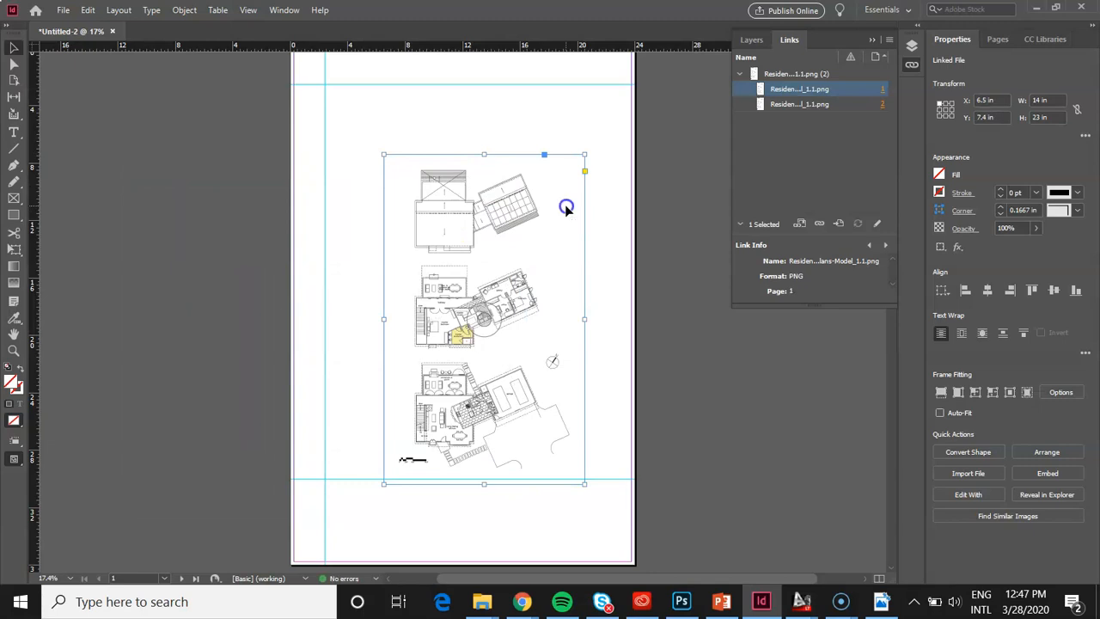
{"action": "left_click_drag", "start_coordinate": [566, 208], "coordinate": [256, 226]}
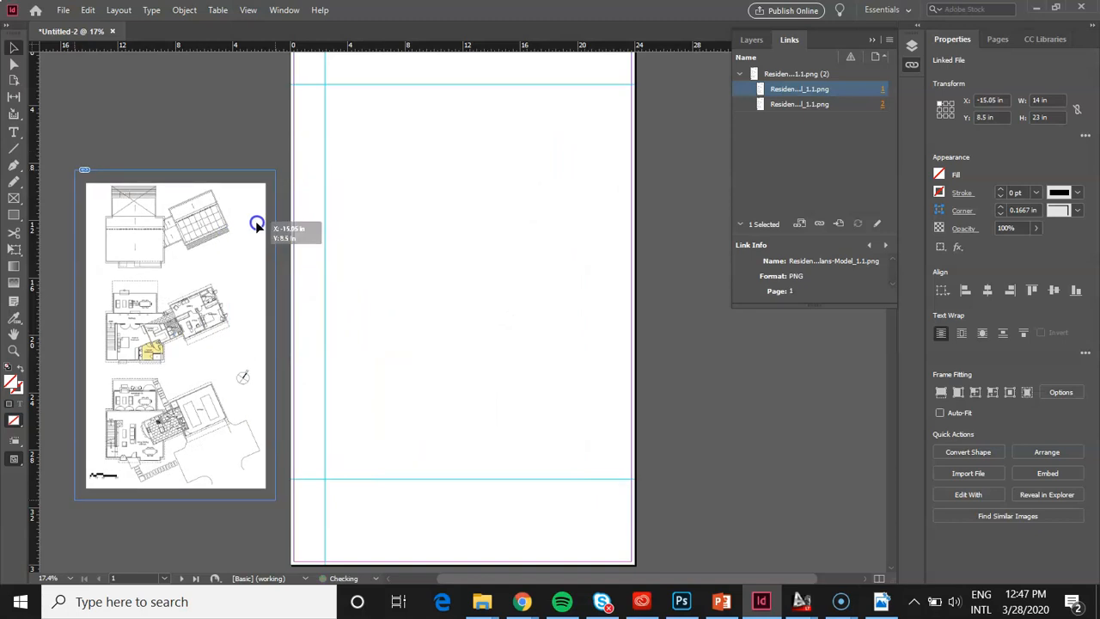
{"action": "left_click_drag", "start_coordinate": [257, 225], "coordinate": [535, 153]}
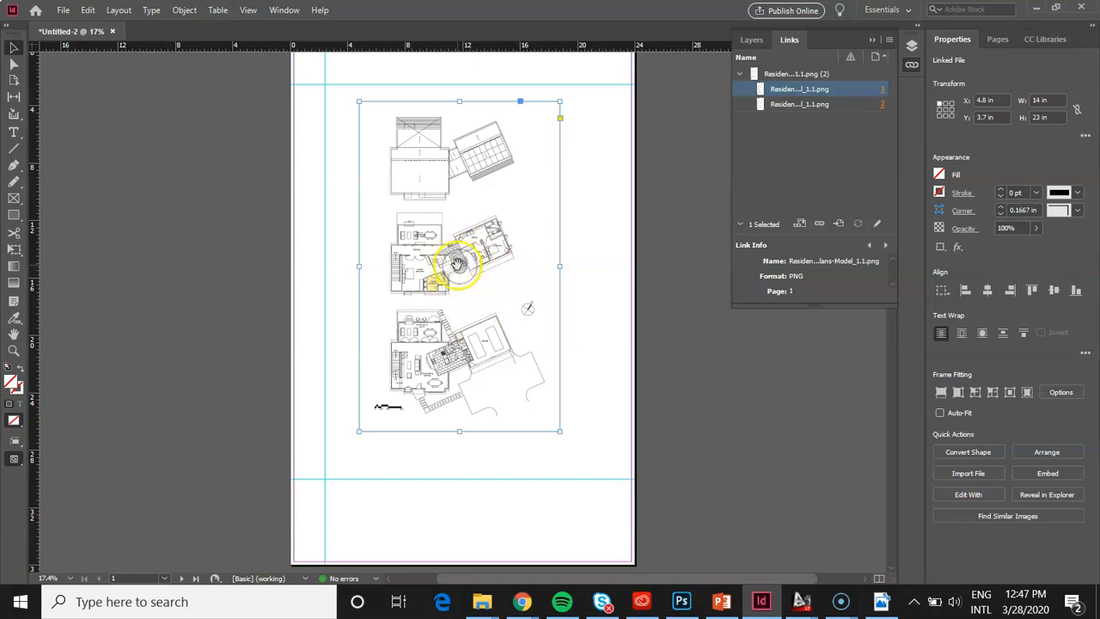
Try to move the plans image by the circle inside its frame, undo the shift, and deselect it.
{"action": "left_click_drag", "start_coordinate": [457, 265], "coordinate": [538, 206]}
{"action": "key", "text": "ctrl+z"}
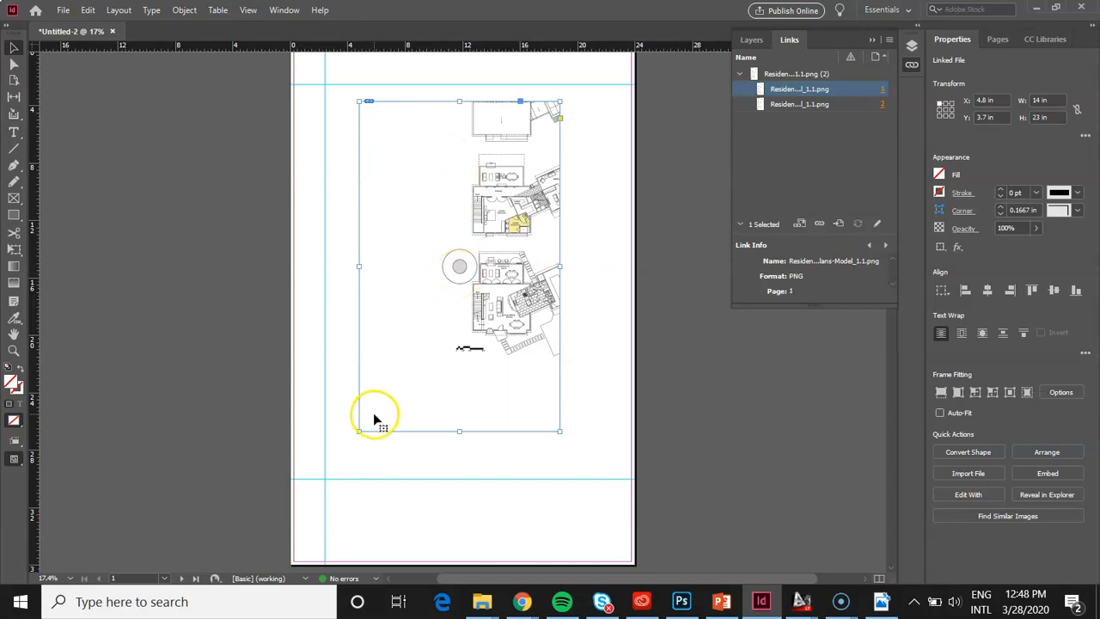
{"action": "key", "text": "ctrl+z"}
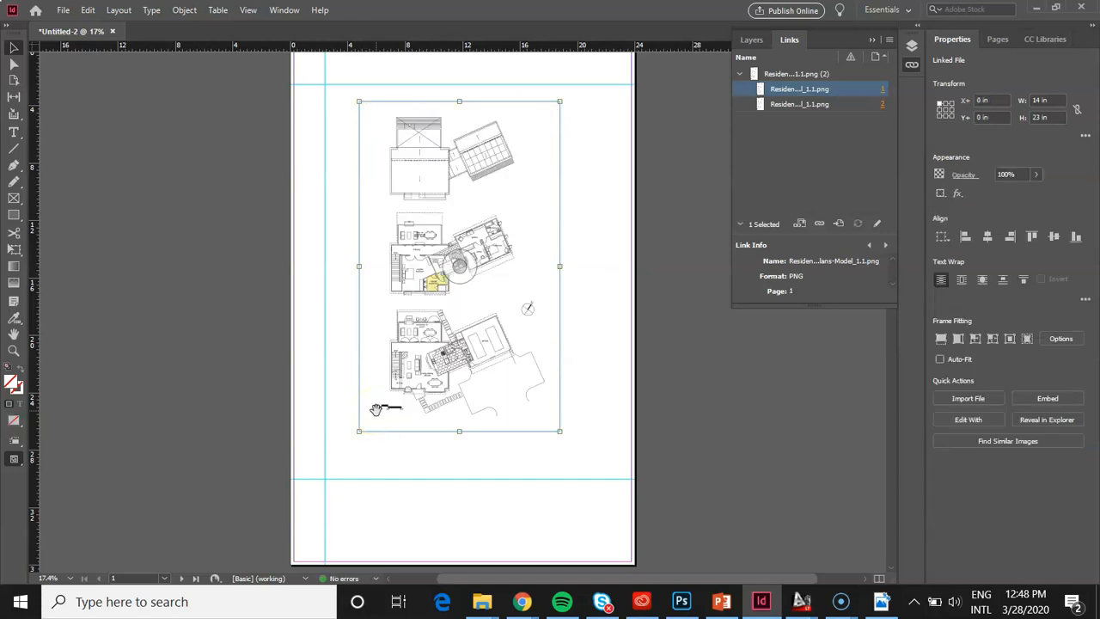
{"action": "left_click", "coordinate": [472, 465]}
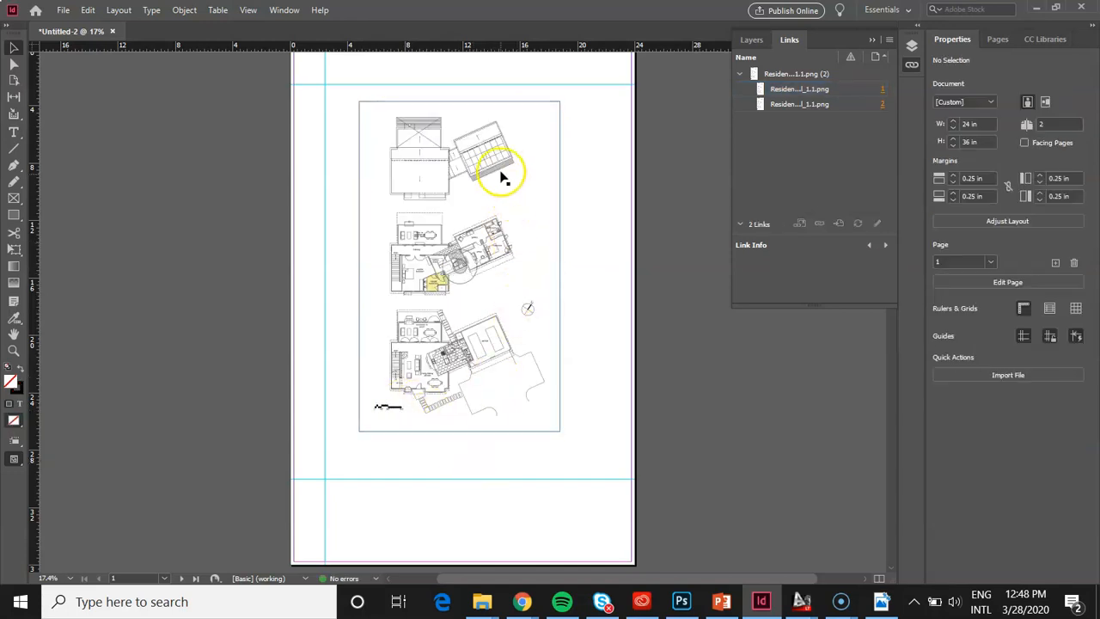
Select the plans image content instead of its frame, shift it about 7 in to the right within the frame, and undo the shift.
{"action": "left_click", "coordinate": [465, 175]}
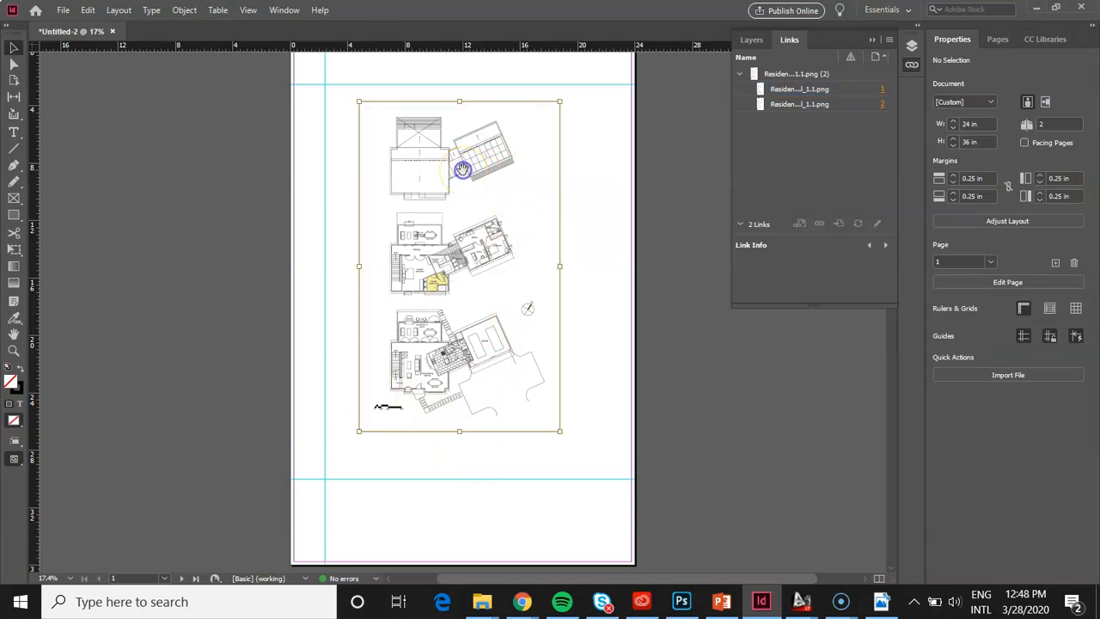
{"action": "left_click", "coordinate": [587, 177]}
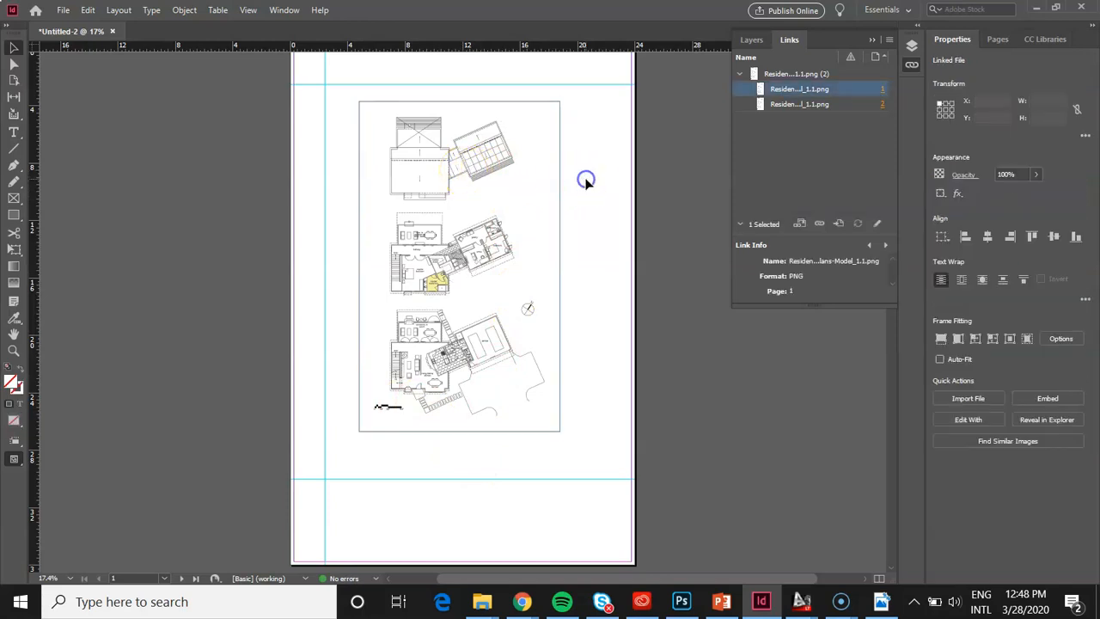
{"action": "left_click", "coordinate": [448, 165]}
{"action": "left_click_drag", "start_coordinate": [400, 192], "coordinate": [491, 191]}
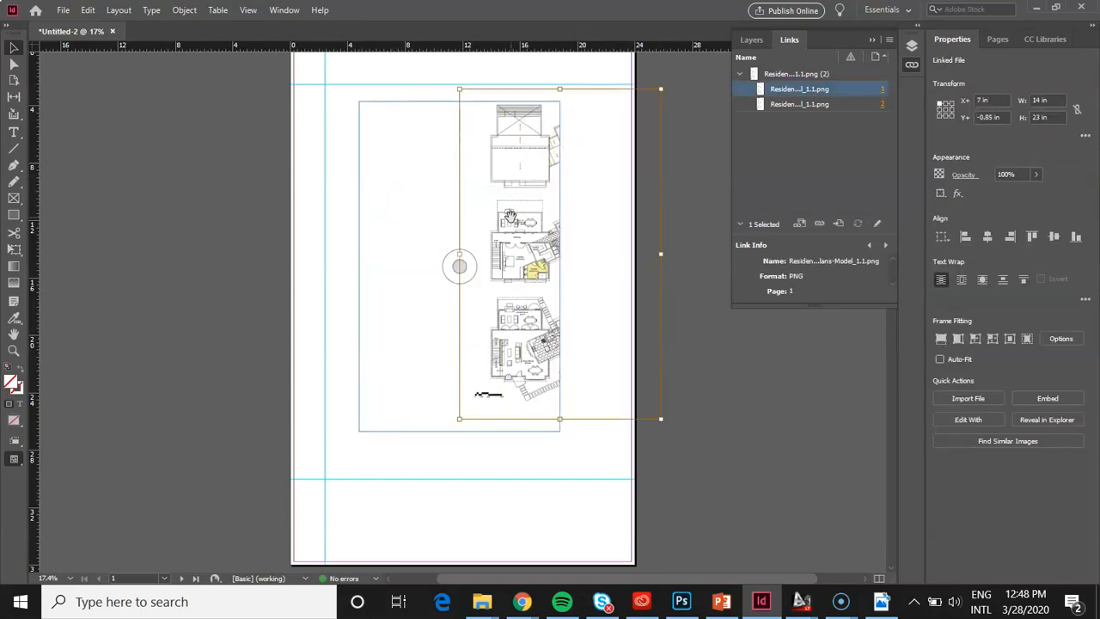
{"action": "key", "text": "ctrl+z"}
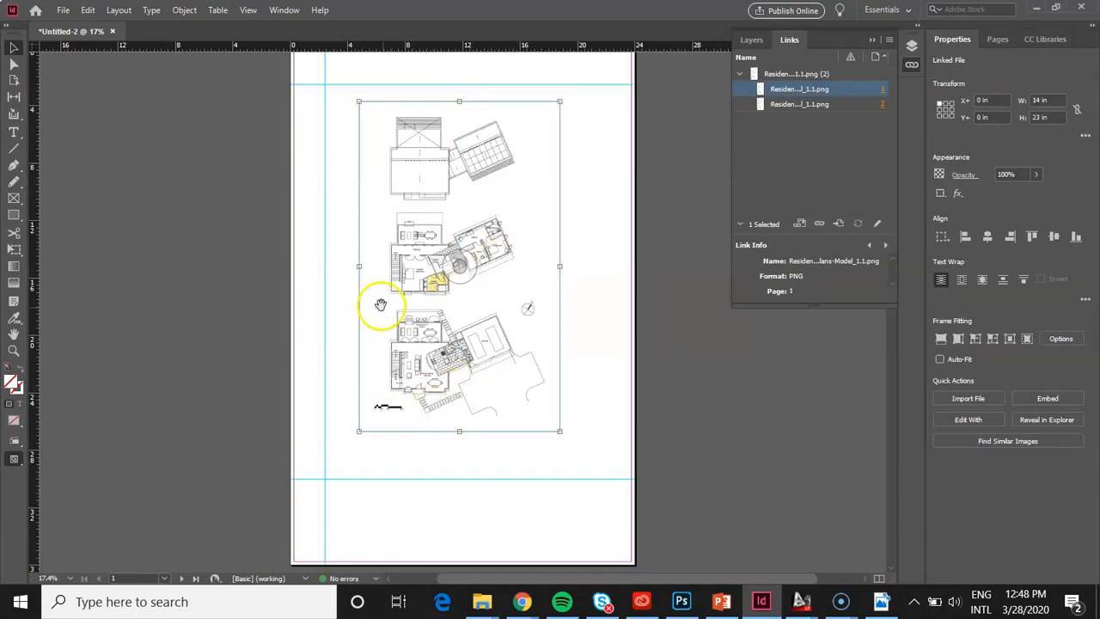
{"action": "left_click", "coordinate": [339, 255]}
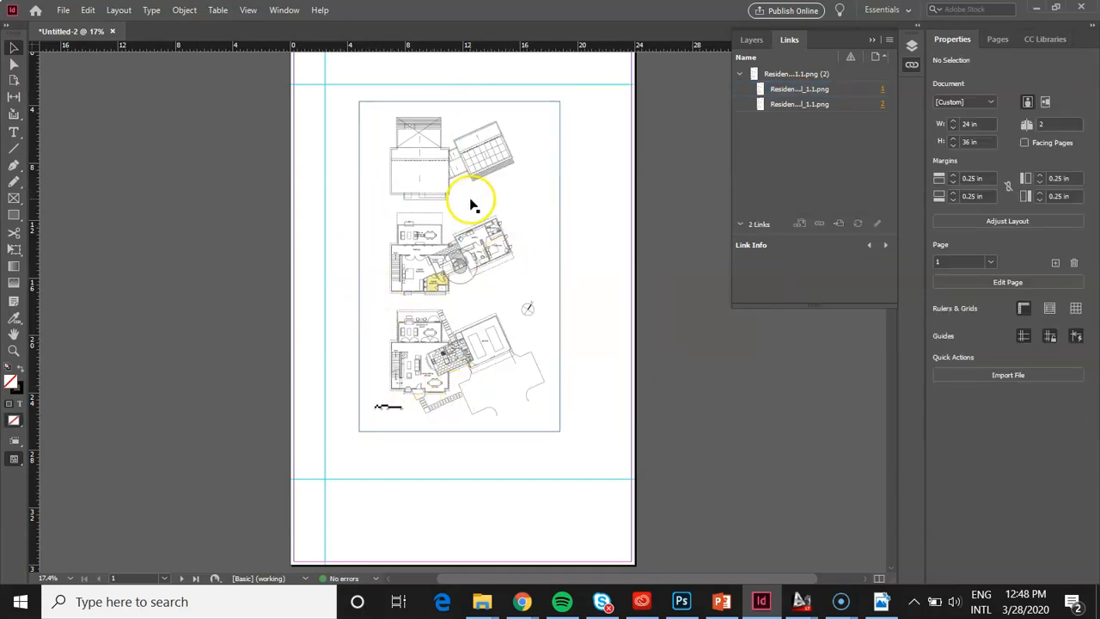
Move the plans frame to about X 3.5 in, Y 6.05 in, and shrink only the frame proportionally from its upper-right corner to about 13.45 x 22.1 in.
{"action": "left_click", "coordinate": [494, 174]}
{"action": "left_click_drag", "start_coordinate": [504, 161], "coordinate": [487, 193]}
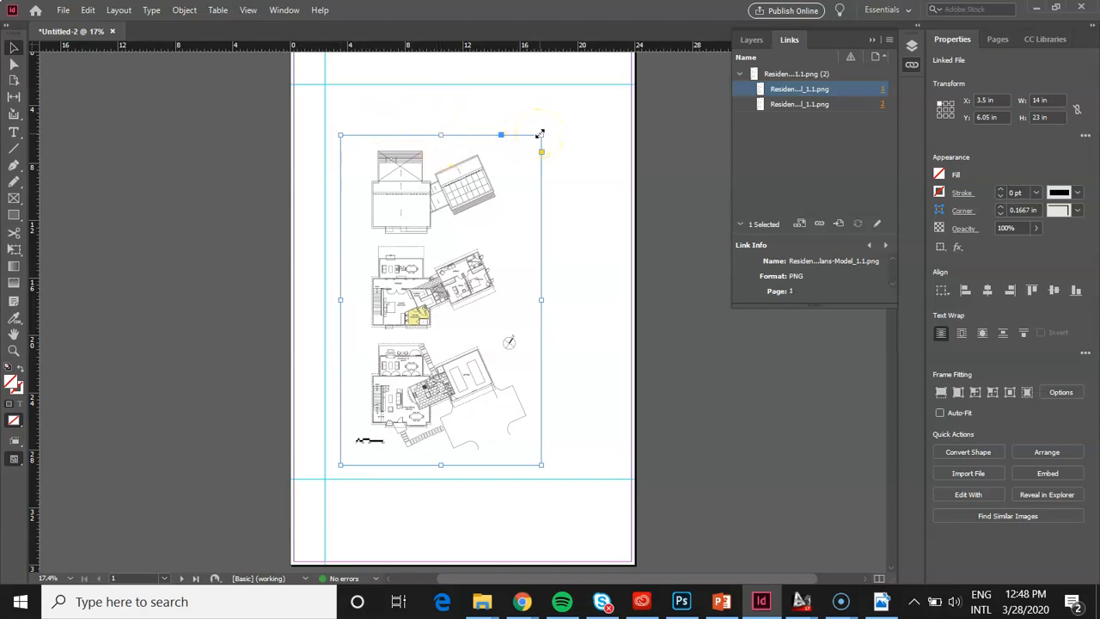
{"action": "left_click_drag", "start_coordinate": [540, 134], "coordinate": [556, 226]}
{"action": "left_click_drag", "start_coordinate": [590, 190], "coordinate": [570, 244]}
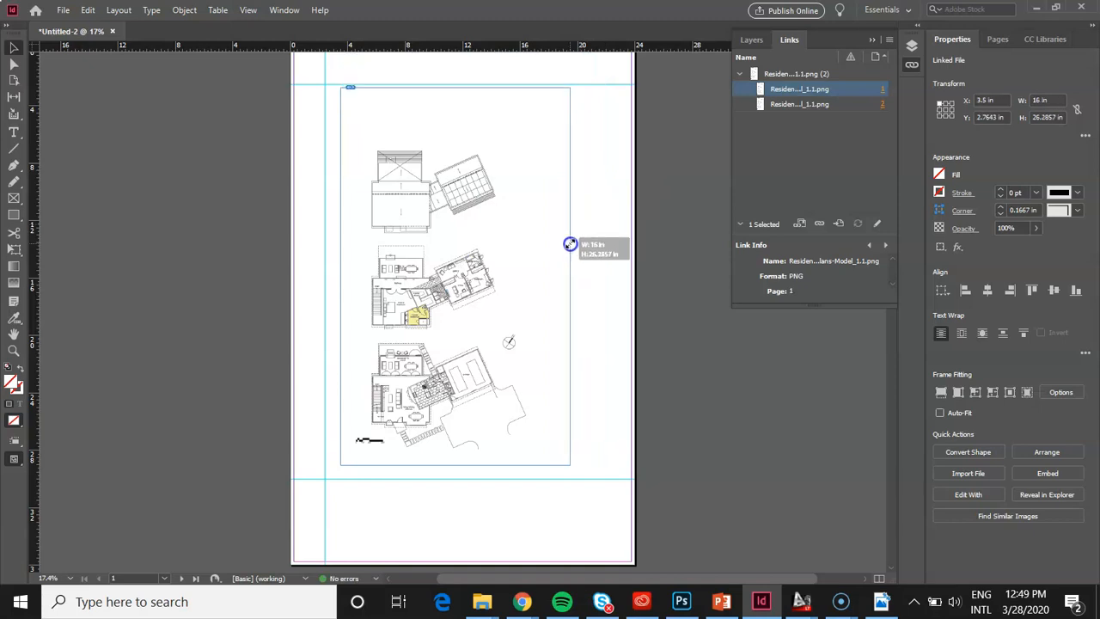
{"action": "mouse_move", "coordinate": [570, 244]}
{"action": "left_mouse_down"}
{"action": "mouse_move", "coordinate": [550, 268]}
{"action": "mouse_move", "coordinate": [558, 251]}
{"action": "left_mouse_up"}
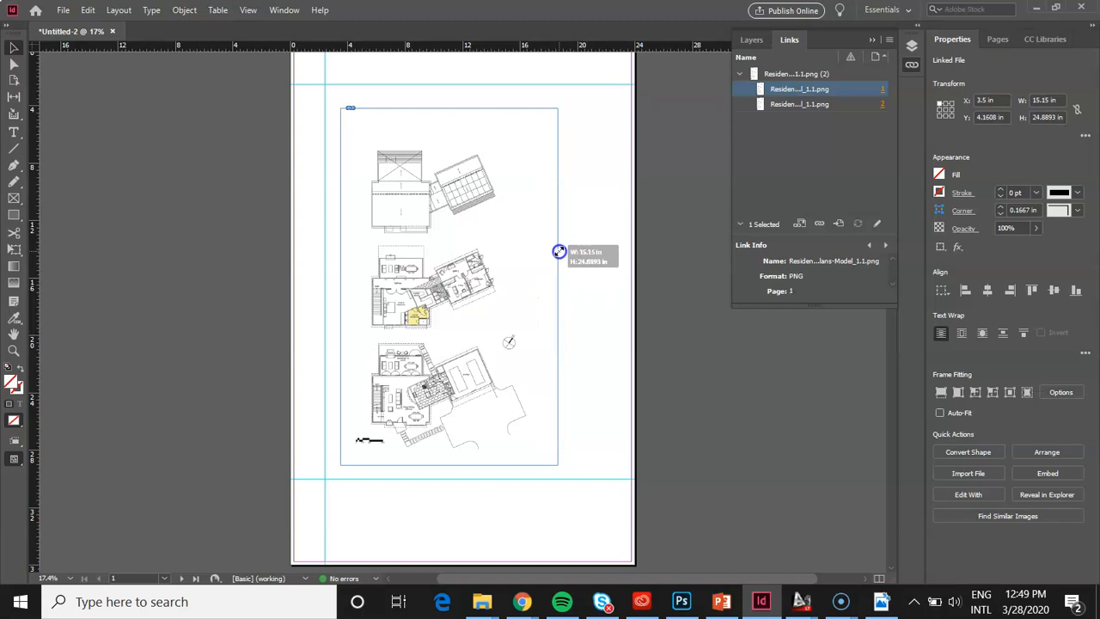
{"action": "left_click_drag", "start_coordinate": [558, 251], "coordinate": [534, 293]}
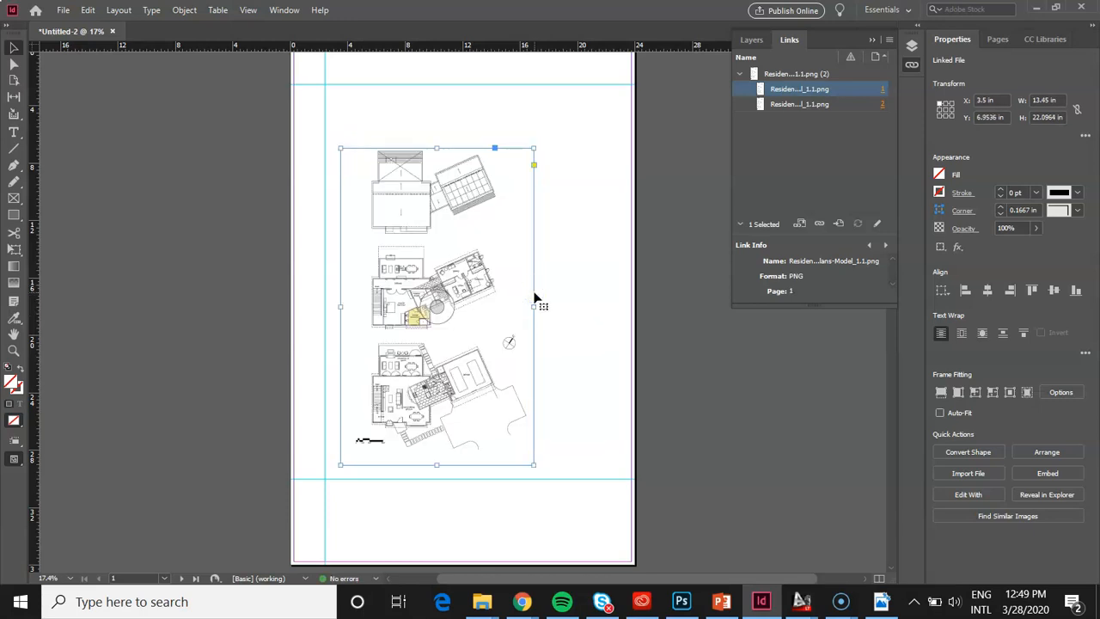
Fit the plans image content proportionally within its reduced frame.
{"action": "right_click", "coordinate": [506, 232]}
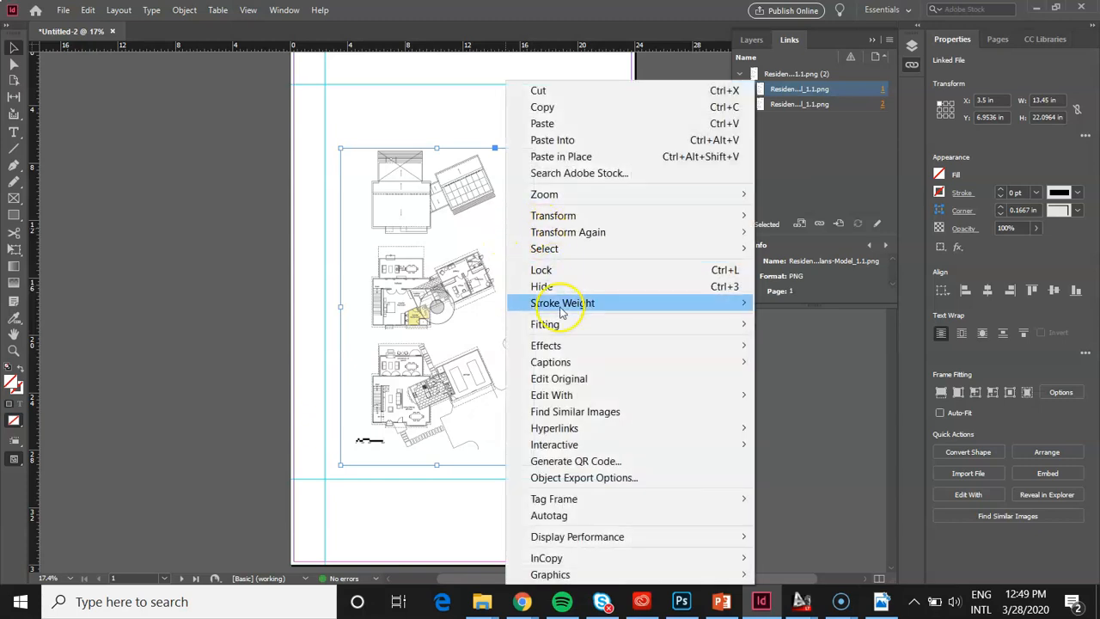
{"action": "mouse_move", "coordinate": [546, 324]}
{"action": "left_click", "coordinate": [813, 343]}
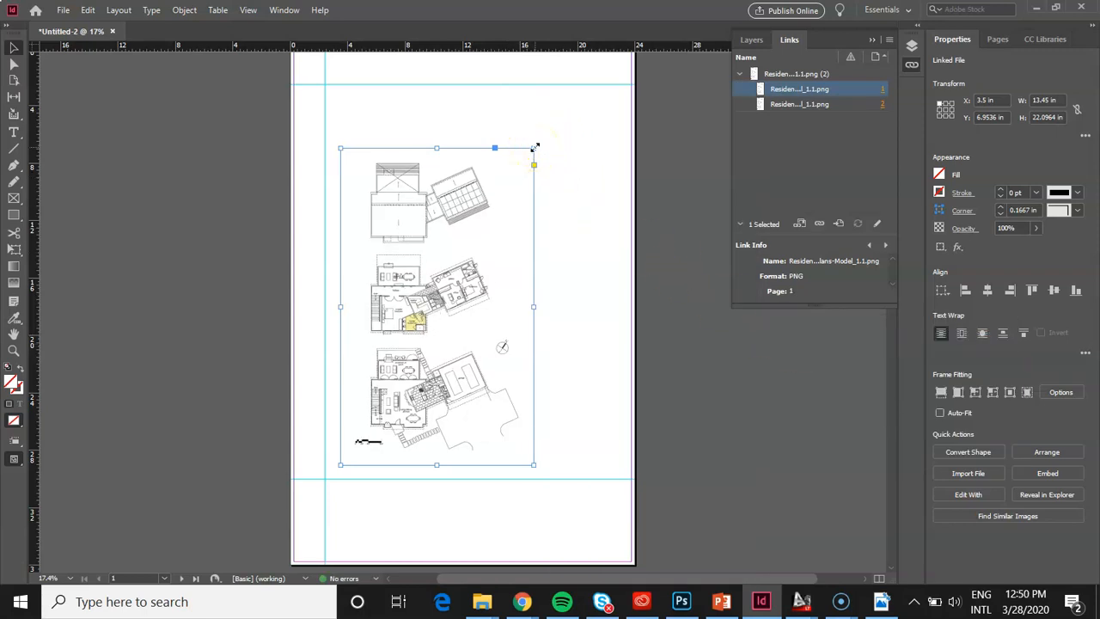
Enlarge the plans frame proportionally from its upper-right corner to about 14.9 x 24.5 in, and fit the image content proportionally again.
{"action": "left_click_drag", "start_coordinate": [535, 148], "coordinate": [555, 129]}
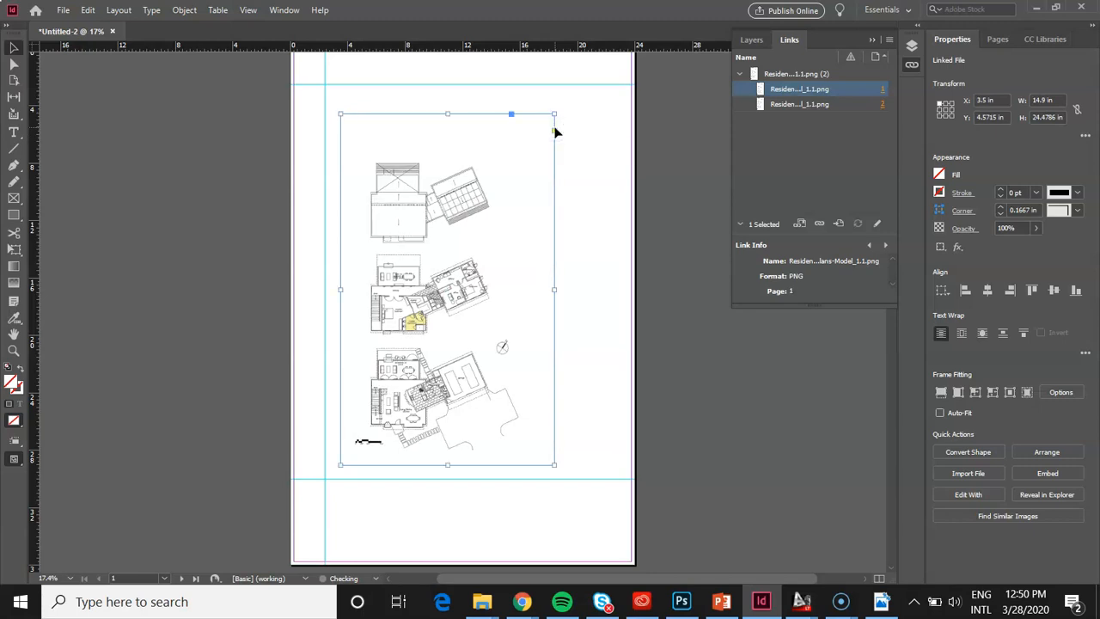
{"action": "left_click", "coordinate": [530, 158]}
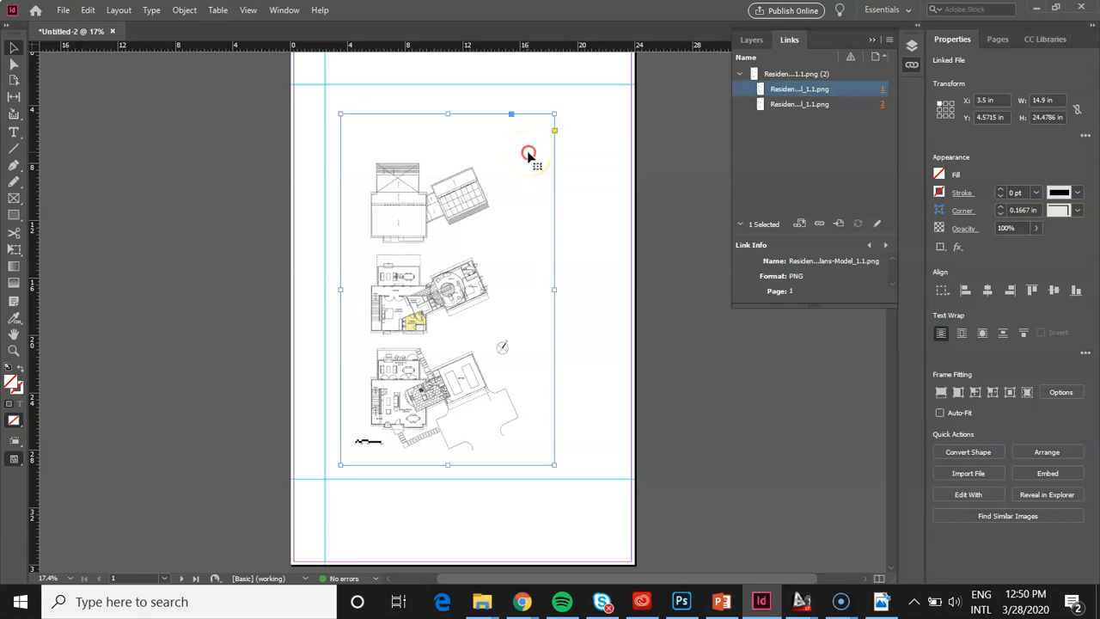
{"action": "right_click", "coordinate": [528, 155]}
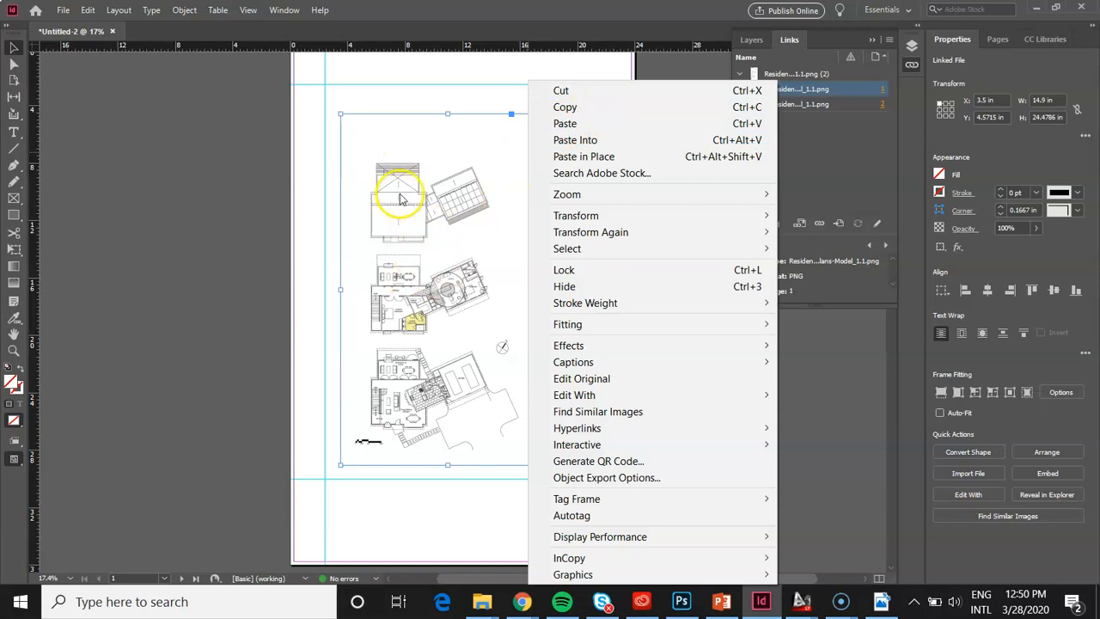
{"action": "mouse_move", "coordinate": [569, 328]}
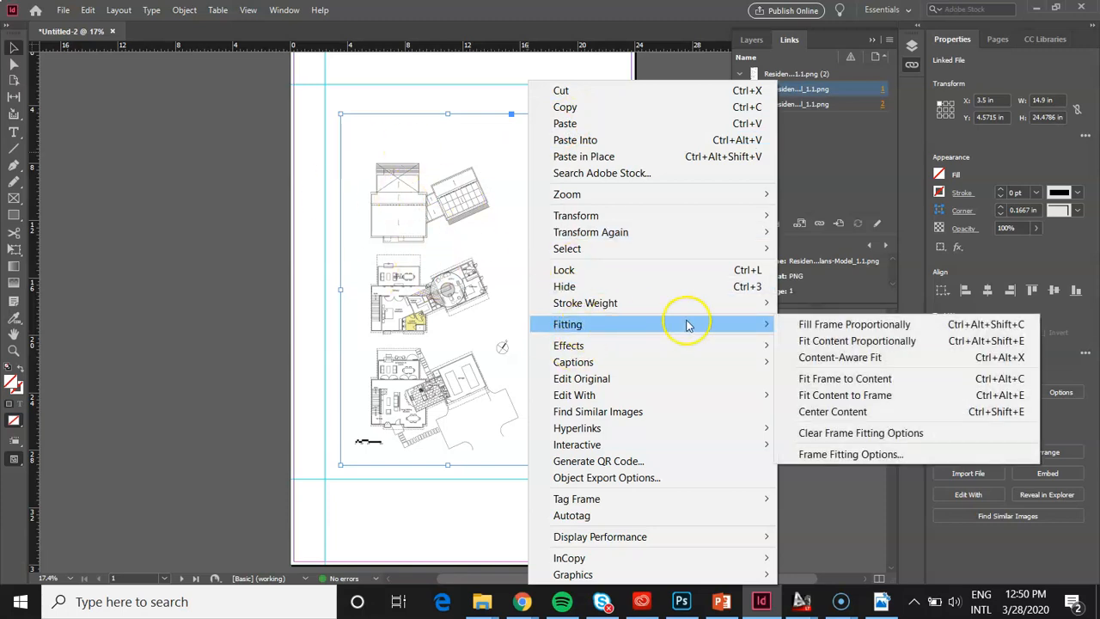
{"action": "left_click", "coordinate": [828, 338]}
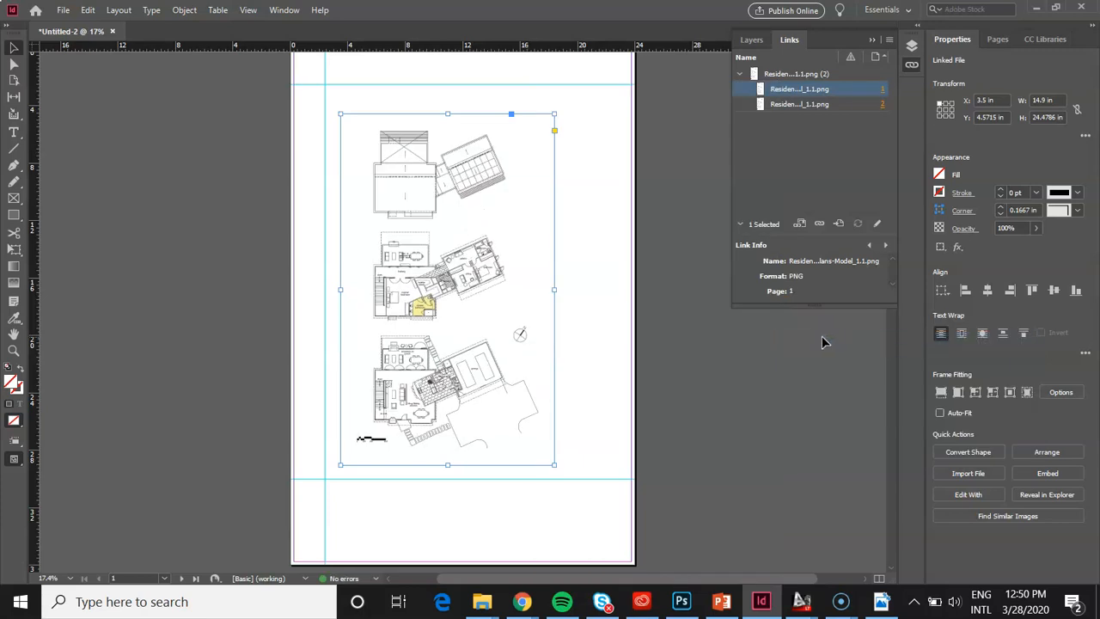
{"action": "left_click", "coordinate": [691, 366]}
Switch to the PowerPoint workflow presentation and show slide 10 on placing, resizing and updating images.
{"action": "left_click", "coordinate": [729, 601]}
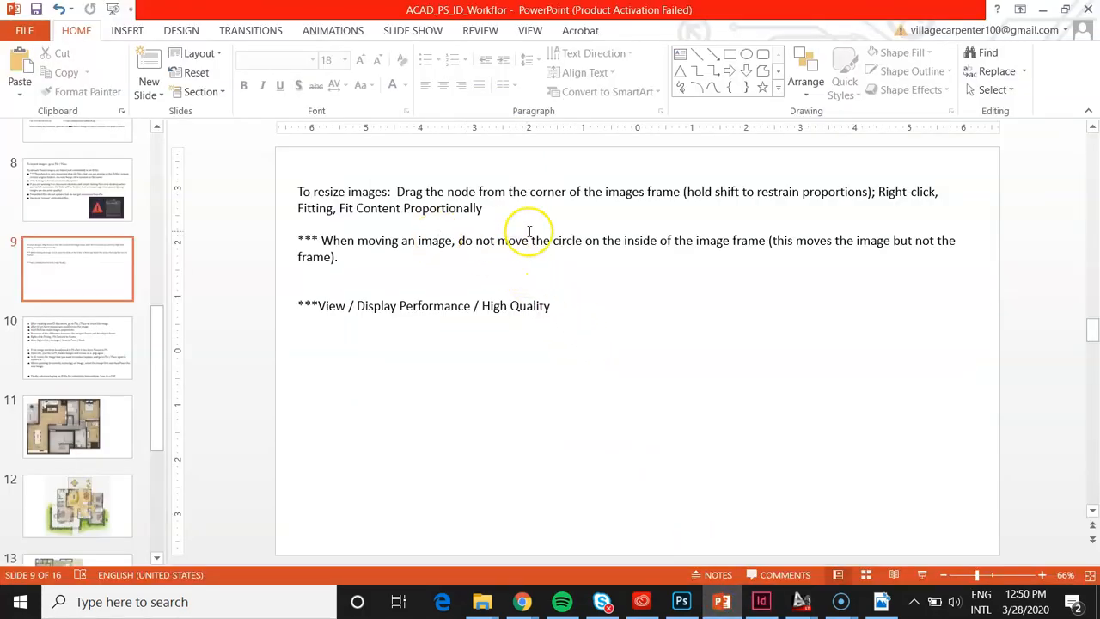
{"action": "left_click", "coordinate": [86, 353]}
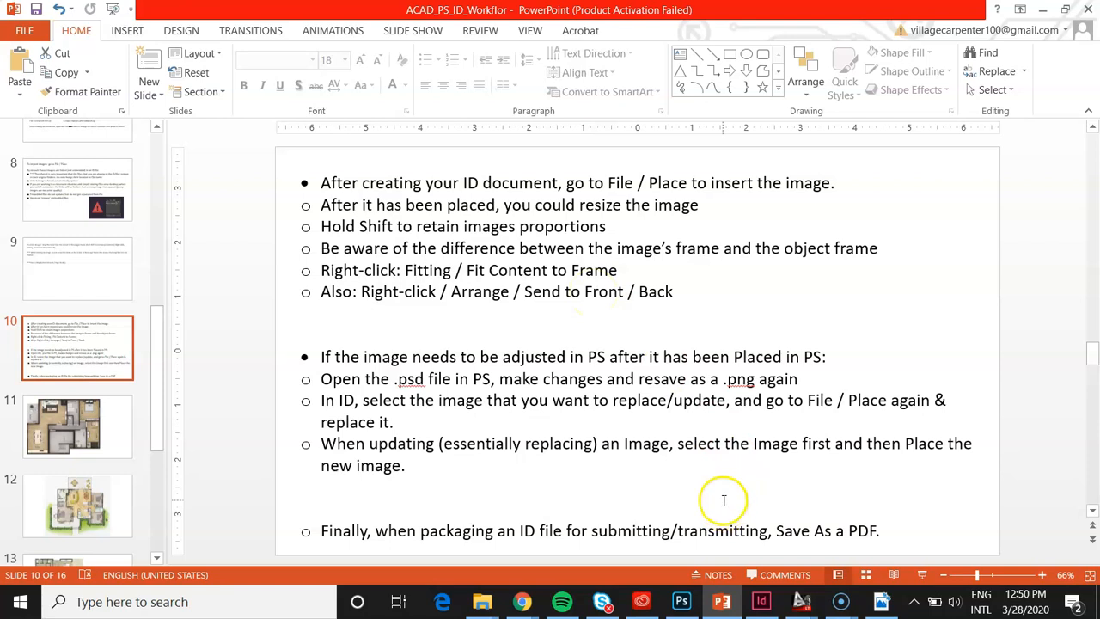
Switch to the Residence_Plans.dwg drawing in AutoCAD and maximize its window.
{"action": "left_click", "coordinate": [800, 602]}
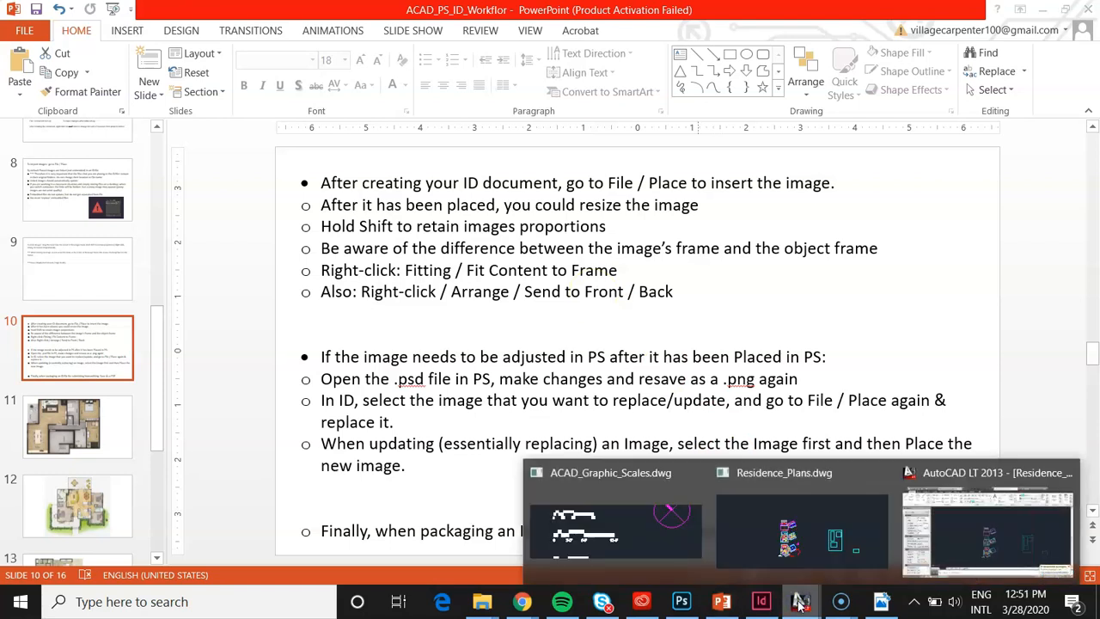
{"action": "left_click", "coordinate": [797, 538]}
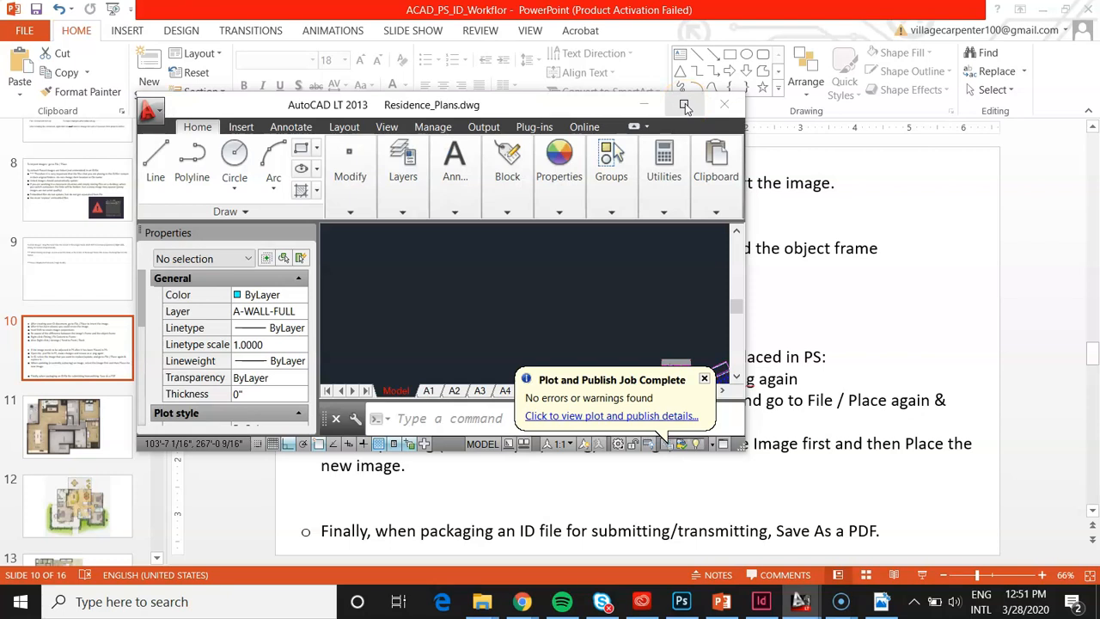
{"action": "left_click", "coordinate": [685, 105]}
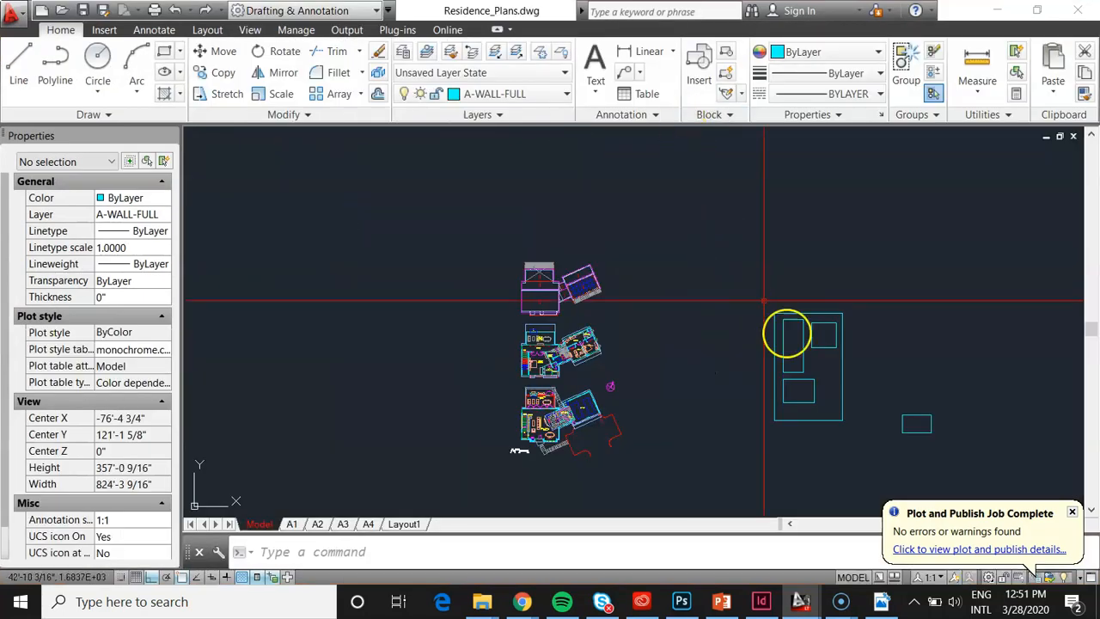
Examine the board outline and its inner rectangles beside the floor plans in model space.
{"action": "scroll", "coordinate": [870, 361], "scroll_direction": "up", "scroll_amount": 4}
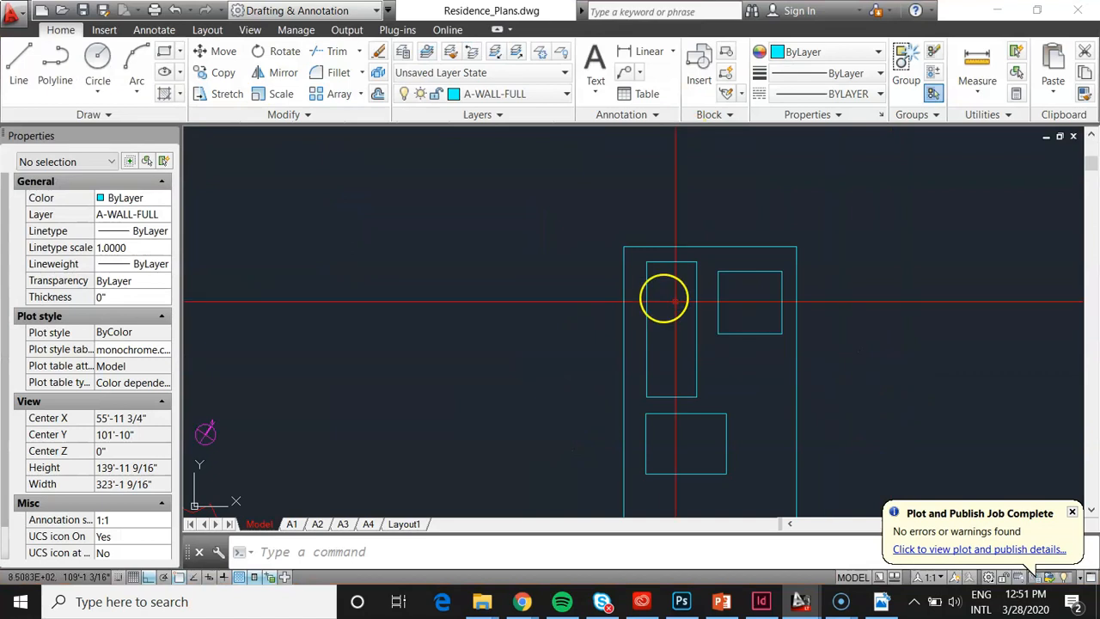
{"action": "mouse_move", "coordinate": [808, 601]}
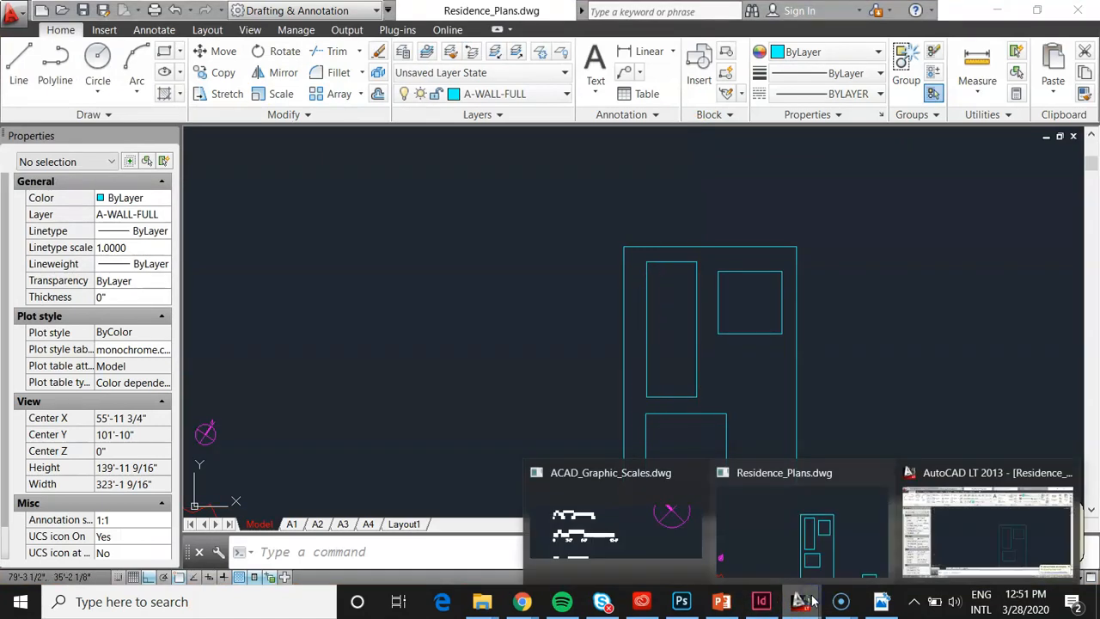
{"action": "left_click", "coordinate": [966, 537]}
{"action": "scroll", "coordinate": [468, 269], "scroll_direction": "down", "scroll_amount": 2}
{"action": "scroll", "coordinate": [469, 269], "scroll_direction": "down", "scroll_amount": 6}
{"action": "scroll", "coordinate": [476, 270], "scroll_direction": "up", "scroll_amount": 6}
{"action": "scroll", "coordinate": [755, 286], "scroll_direction": "down", "scroll_amount": 2}
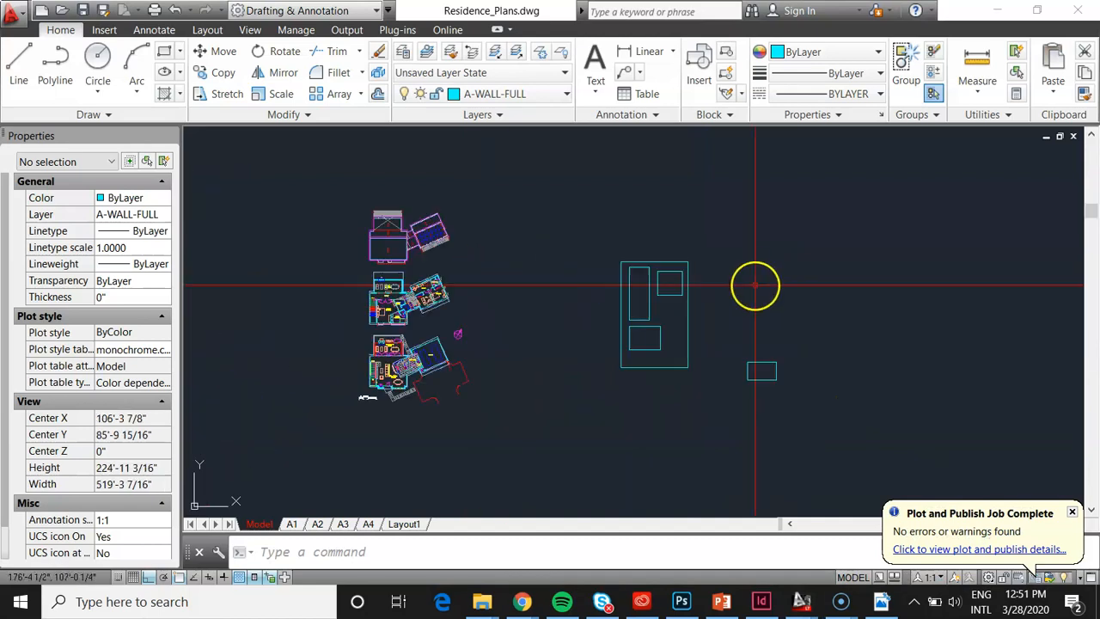
{"action": "scroll", "coordinate": [617, 249], "scroll_direction": "up", "scroll_amount": 8}
{"action": "scroll", "coordinate": [786, 351], "scroll_direction": "up", "scroll_amount": 3}
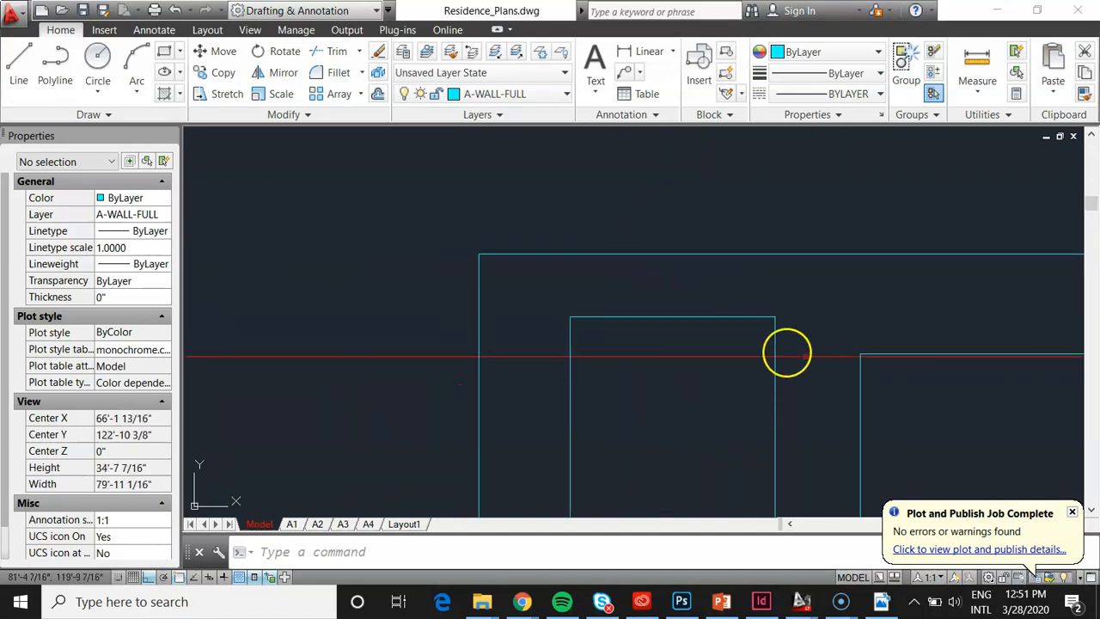
{"action": "scroll", "coordinate": [445, 236], "scroll_direction": "down", "scroll_amount": 8}
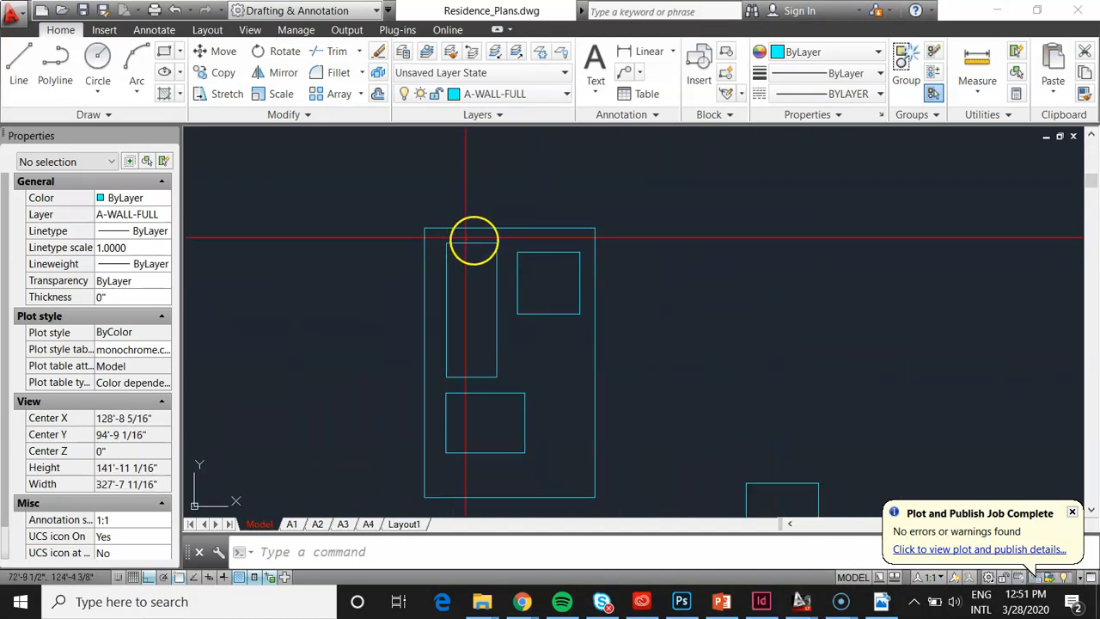
Make layer 0 the current layer.
{"action": "scroll", "coordinate": [455, 246], "scroll_direction": "up", "scroll_amount": 6}
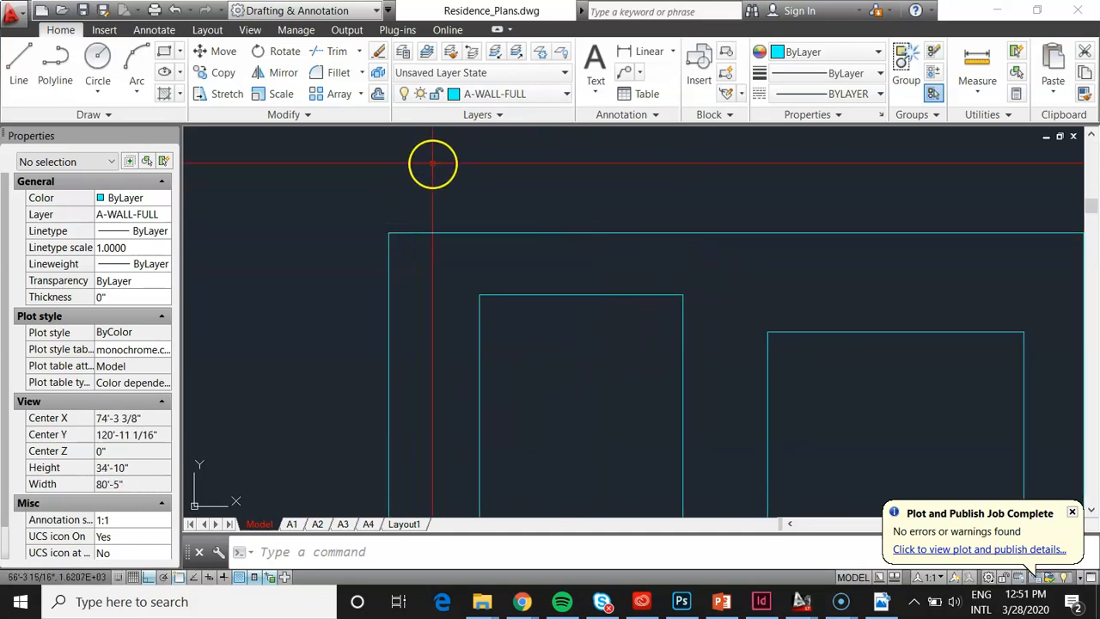
{"action": "left_click", "coordinate": [494, 94]}
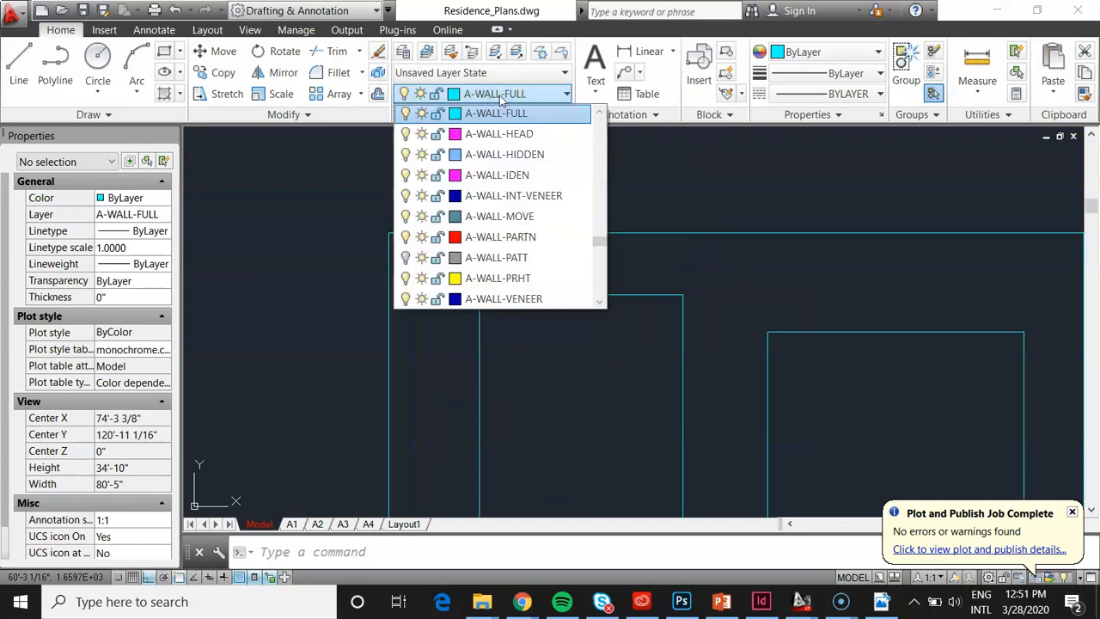
{"action": "left_click_drag", "start_coordinate": [599, 243], "coordinate": [612, 102]}
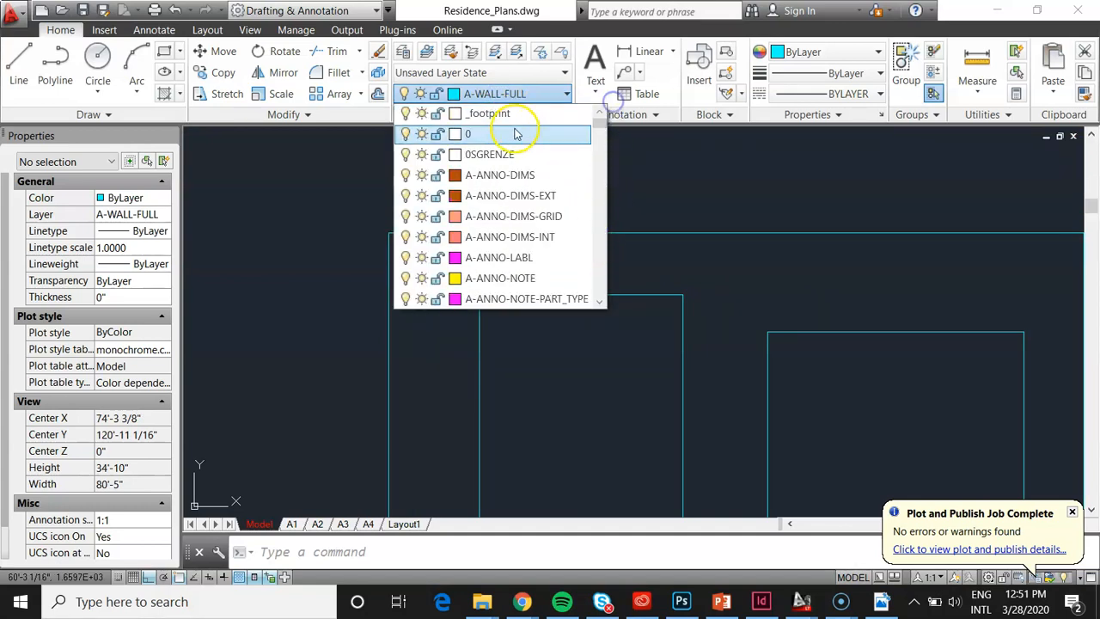
{"action": "left_click", "coordinate": [512, 135]}
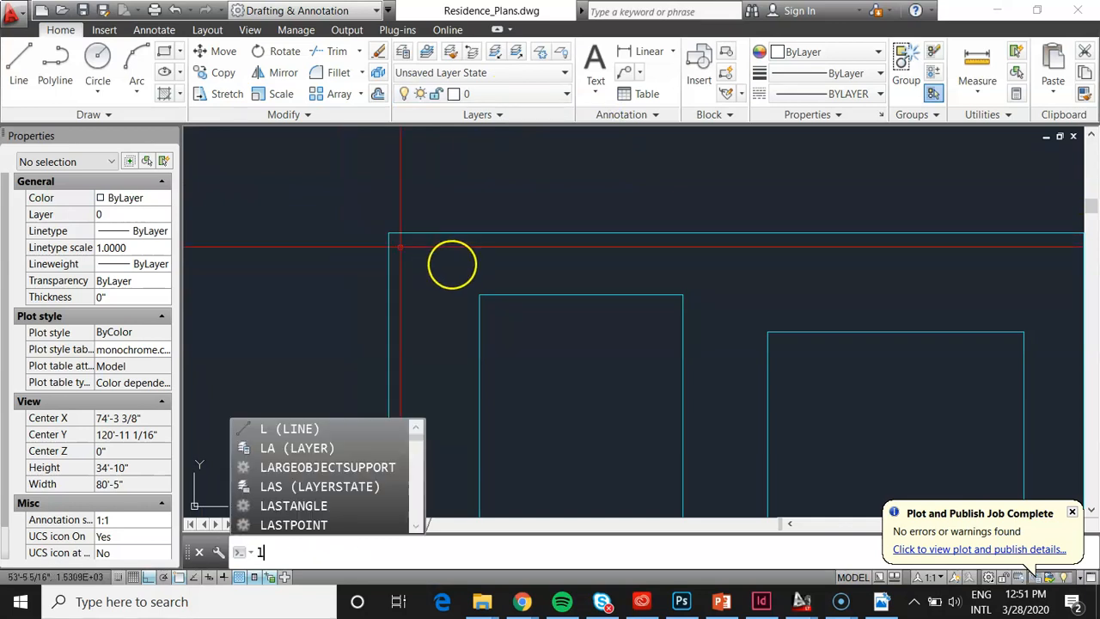
Draw a line on layer 0 over the full top edge of the tall inner rectangle.
{"action": "left_click", "coordinate": [352, 430]}
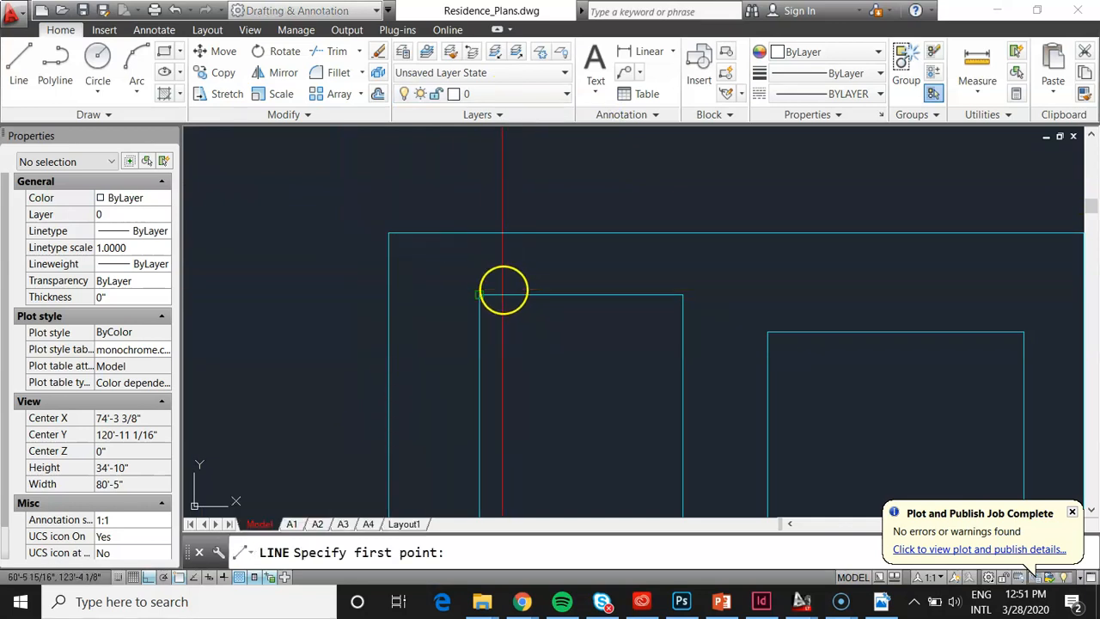
{"action": "left_click", "coordinate": [683, 295]}
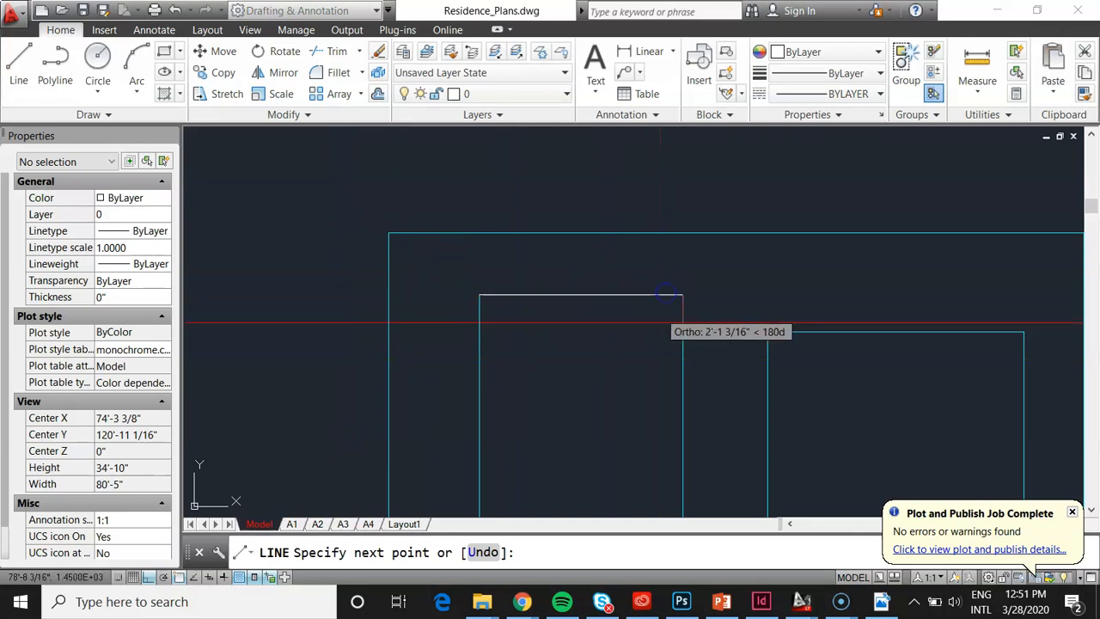
{"action": "key", "text": "Escape"}
Inspect the overlap of the line and the tall rectangle's top edge, selecting the rectangle polyline with a crossing window and deselecting it.
{"action": "scroll", "coordinate": [491, 295], "scroll_direction": "up", "scroll_amount": 10}
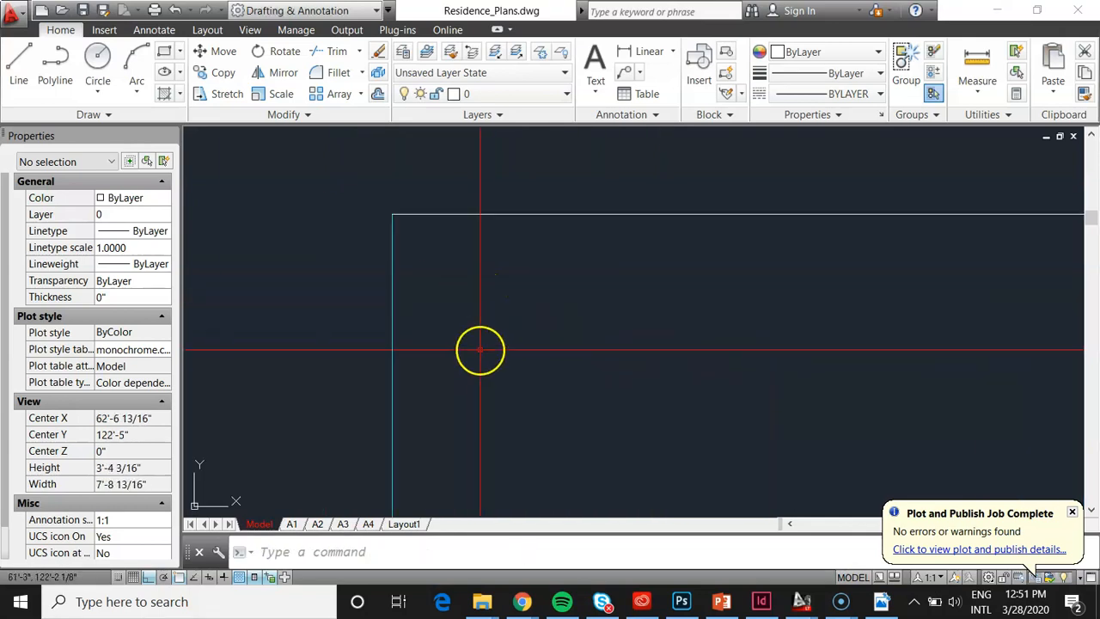
{"action": "left_click", "coordinate": [404, 277]}
{"action": "left_click", "coordinate": [390, 214]}
{"action": "key", "text": "Escape"}
{"action": "scroll", "coordinate": [439, 278], "scroll_direction": "down", "scroll_amount": 6}
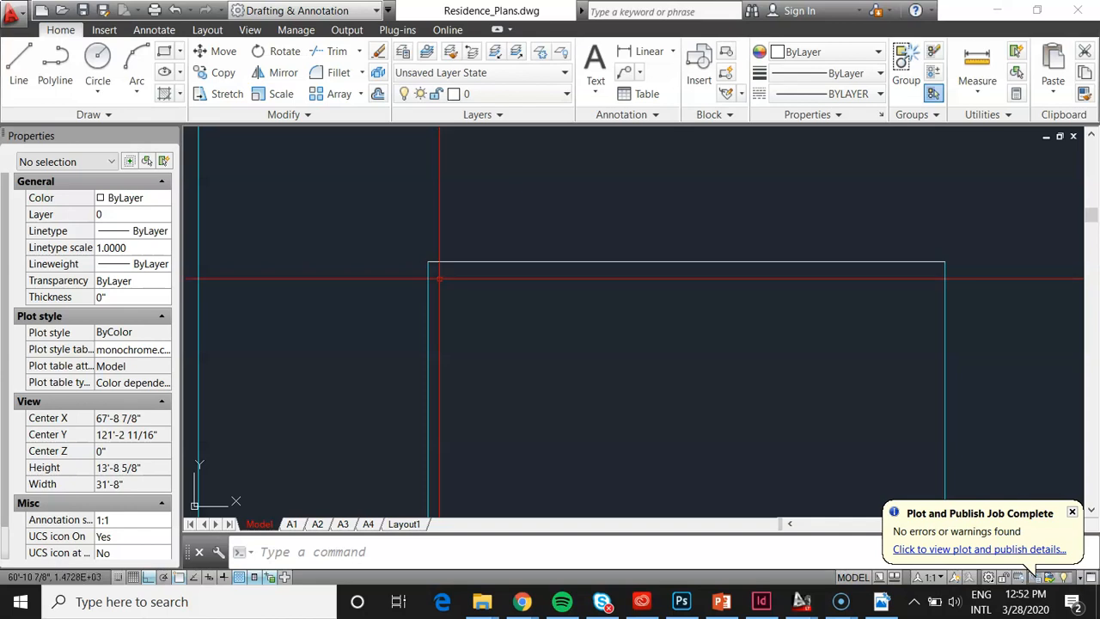
{"action": "left_click", "coordinate": [459, 321]}
{"action": "left_click", "coordinate": [365, 335]}
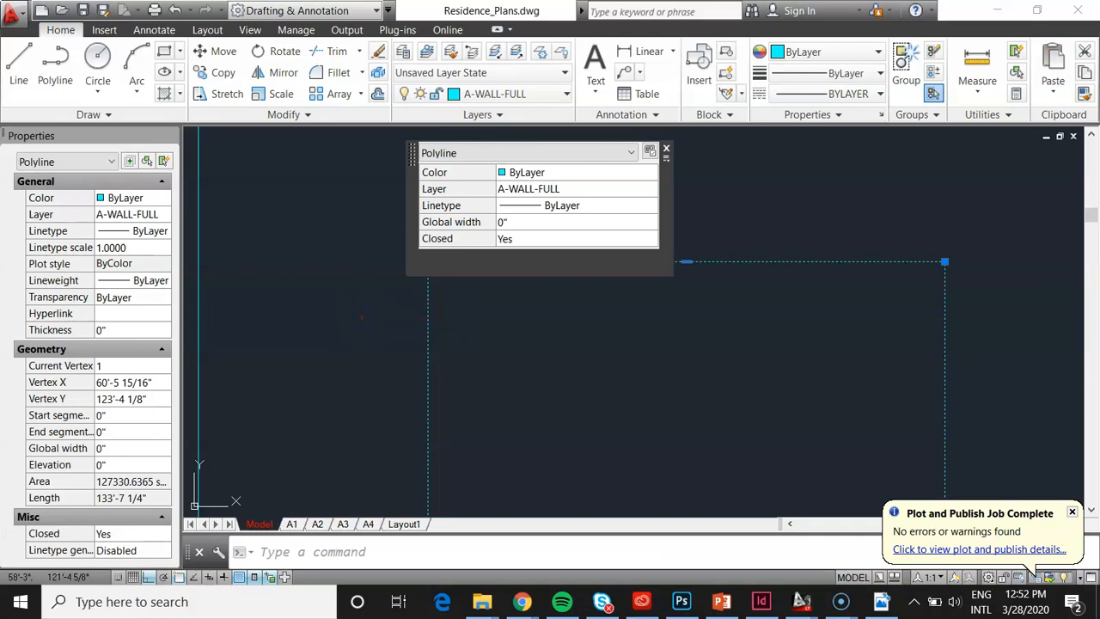
{"action": "key", "text": "Escape"}
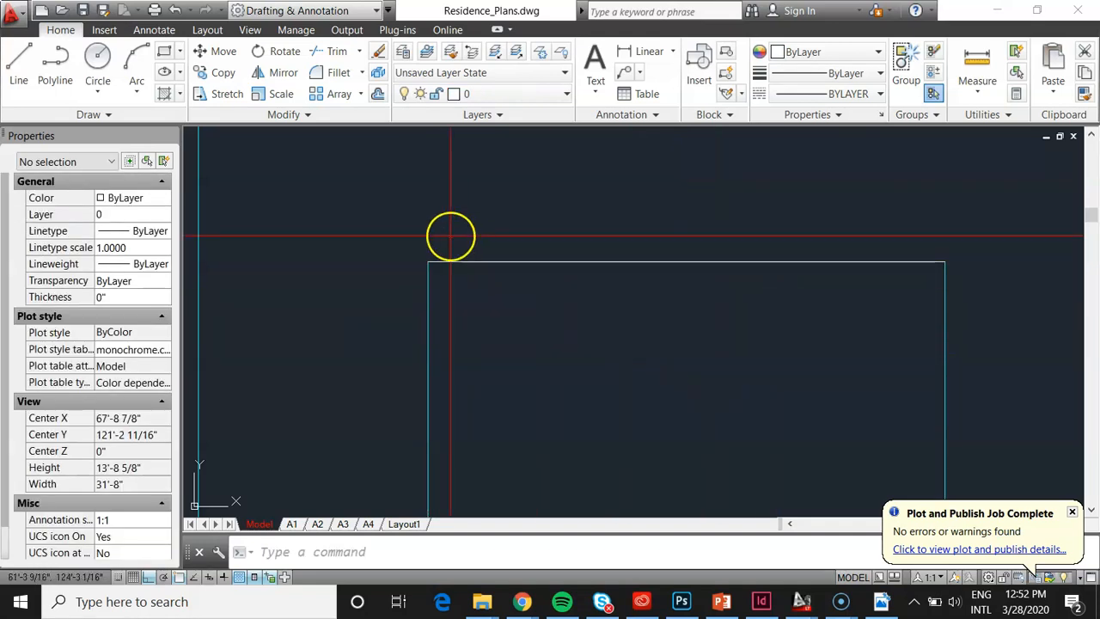
Select the tall rectangle's polyline and bring it to the front with DRAWORDER.
{"action": "left_click", "coordinate": [494, 368]}
{"action": "left_click", "coordinate": [365, 337]}
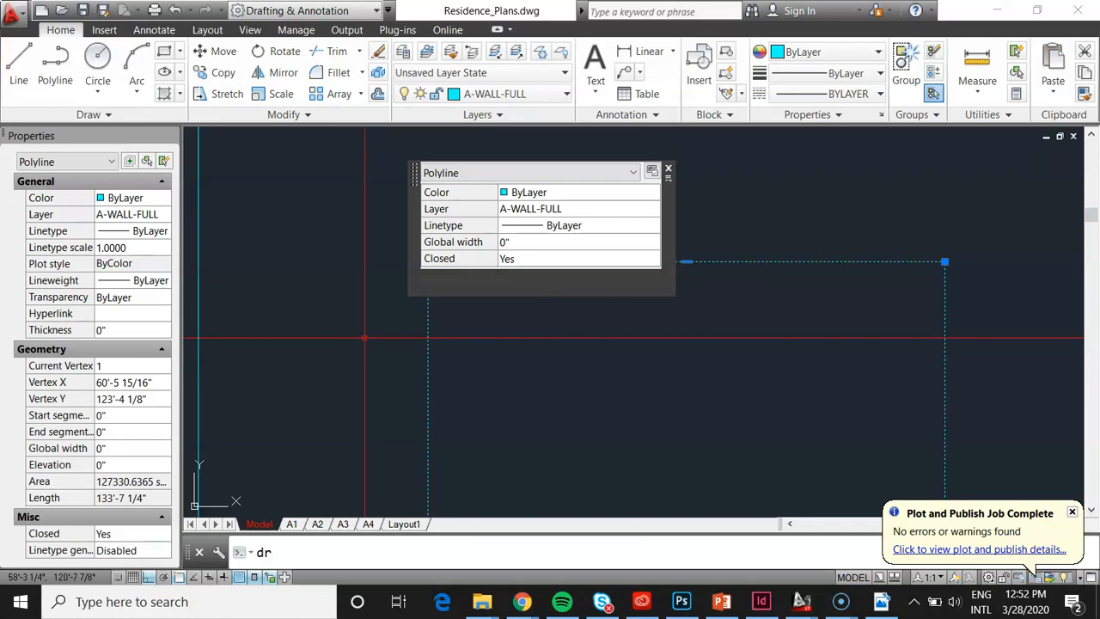
{"action": "type", "text": "dr"}
{"action": "scroll", "coordinate": [295, 487], "scroll_direction": "down", "scroll_amount": 2}
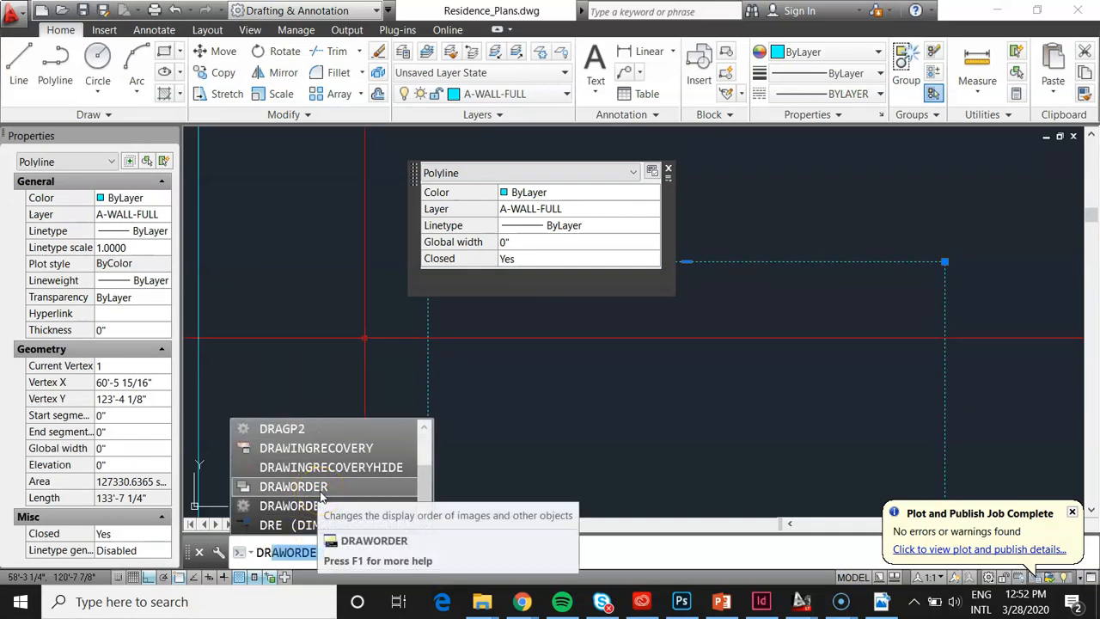
{"action": "scroll", "coordinate": [322, 496], "scroll_direction": "down", "scroll_amount": 2}
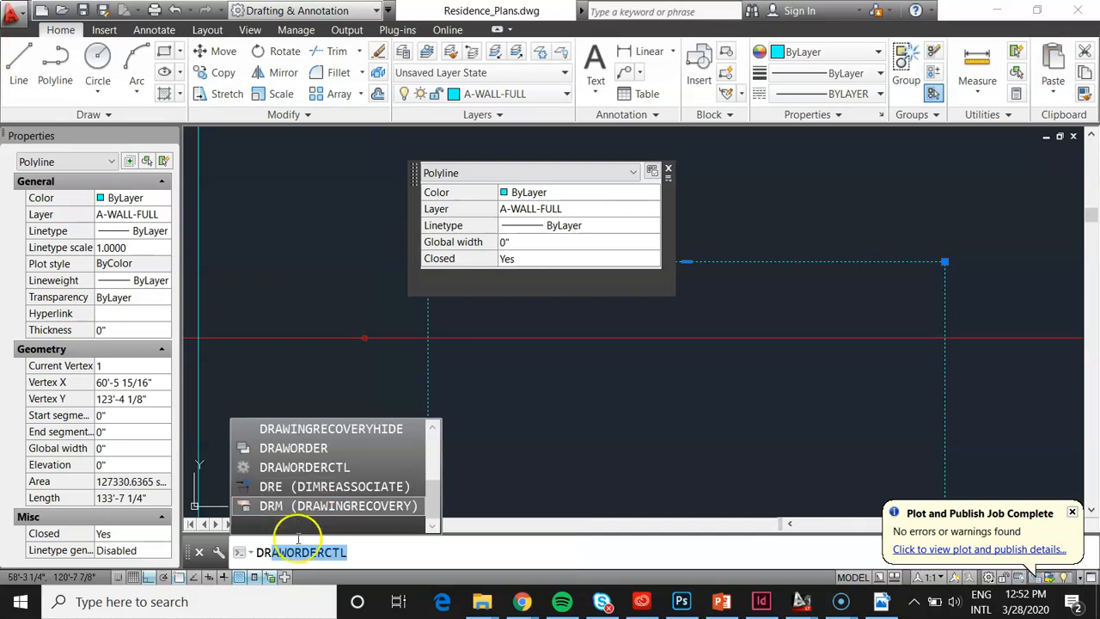
{"action": "left_click", "coordinate": [324, 454]}
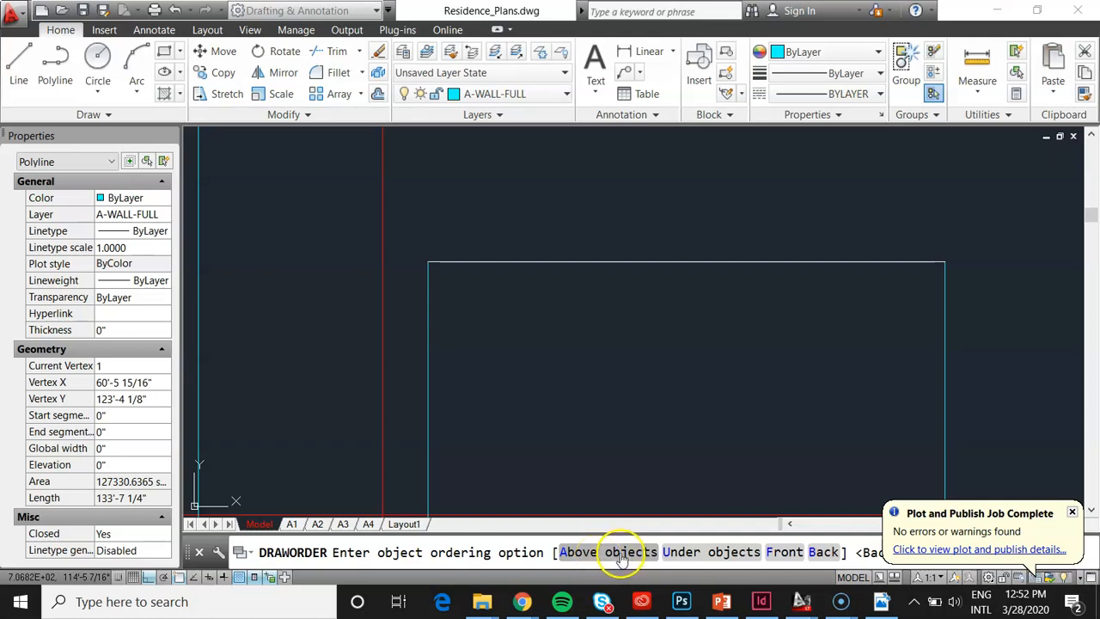
{"action": "left_click", "coordinate": [783, 552]}
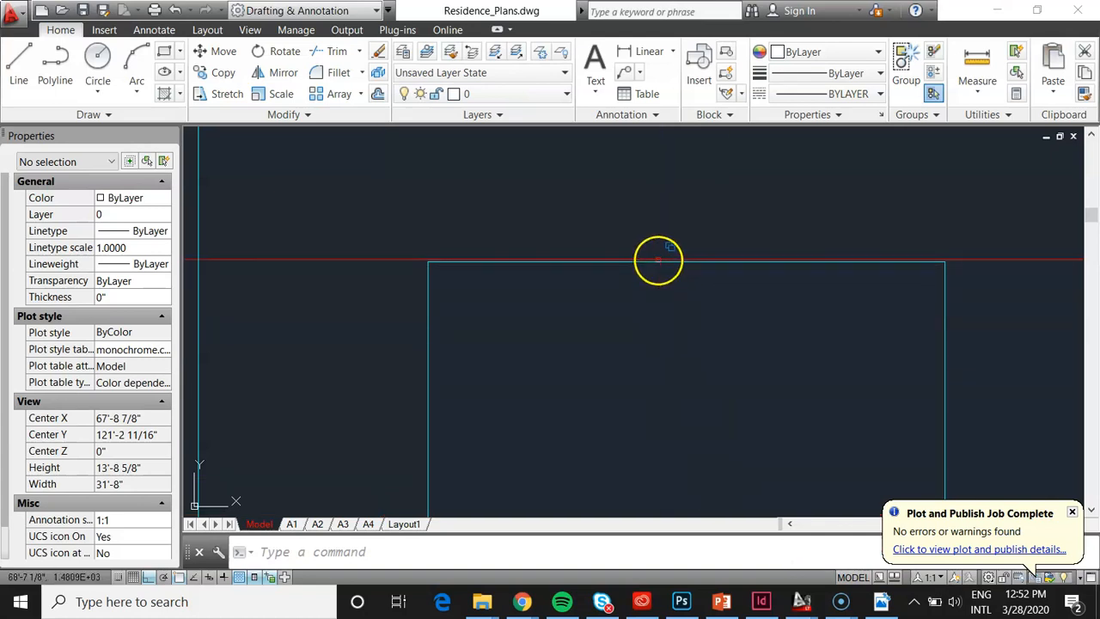
Window-select the line hidden beneath the rectangle's top edge to check its properties, and deselect it.
{"action": "left_click", "coordinate": [373, 214]}
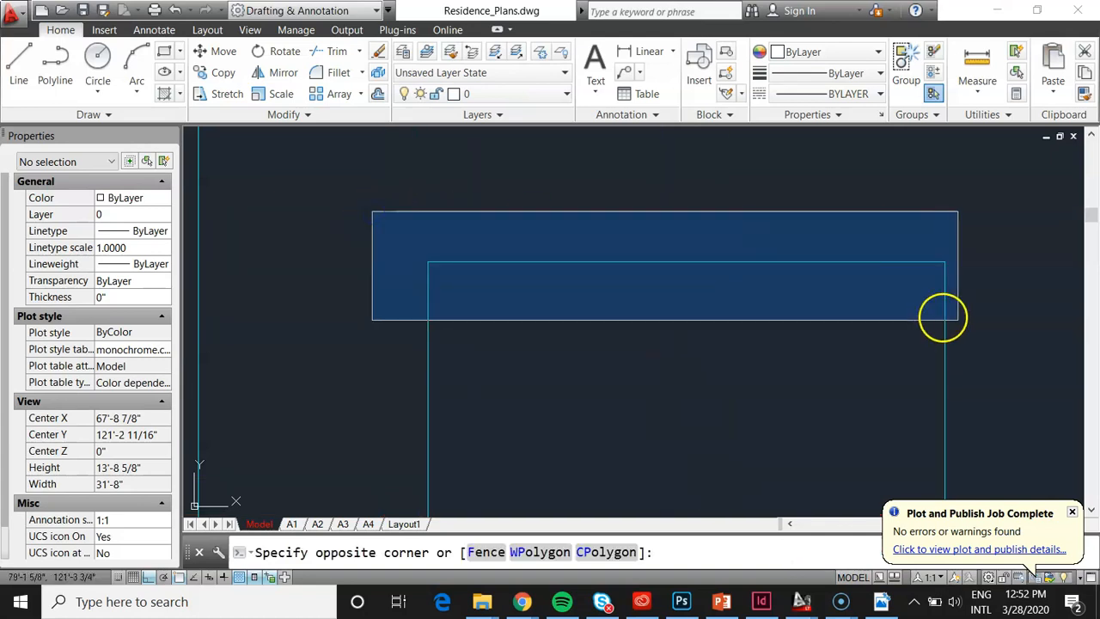
{"action": "left_click", "coordinate": [990, 324]}
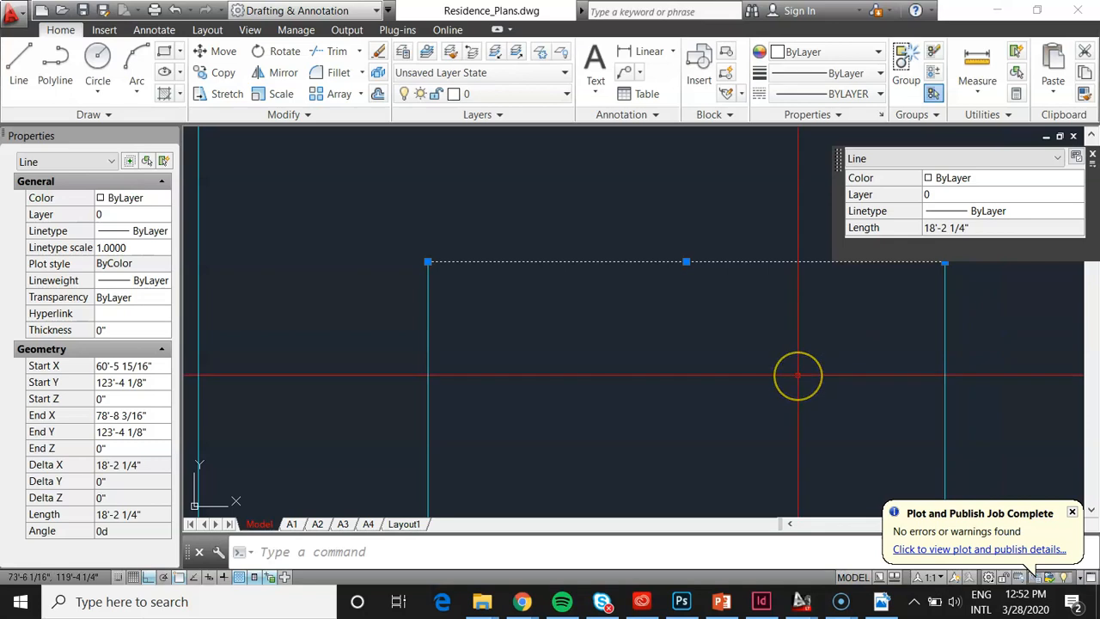
{"action": "key", "text": "Escape"}
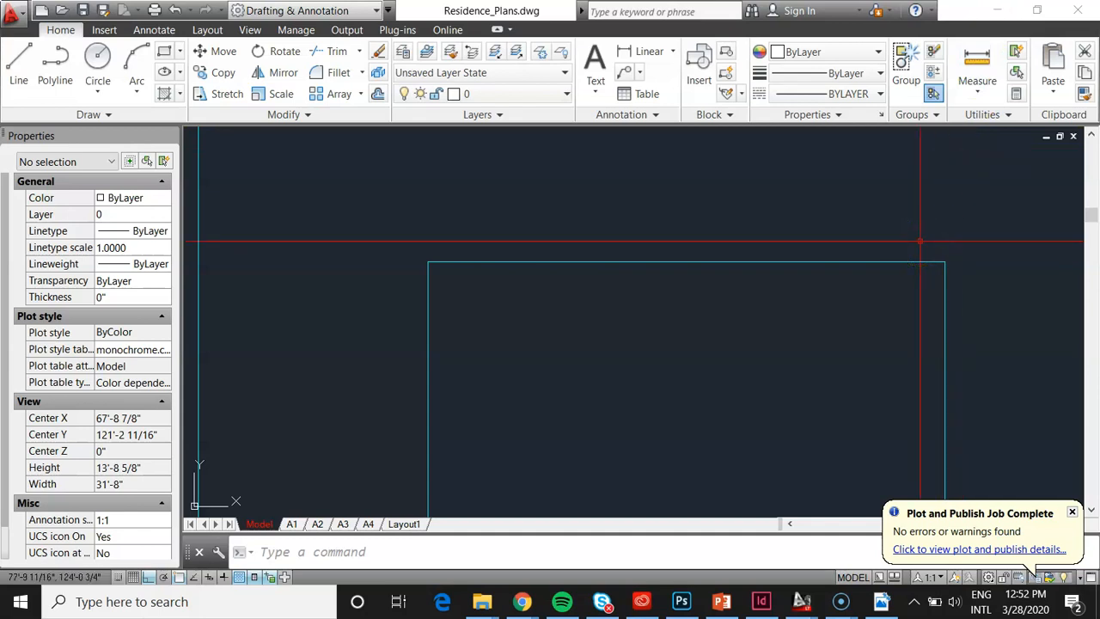
Switch from AutoCAD to the InDesign board and set the fill colour to blue.
{"action": "left_click", "coordinate": [999, 10]}
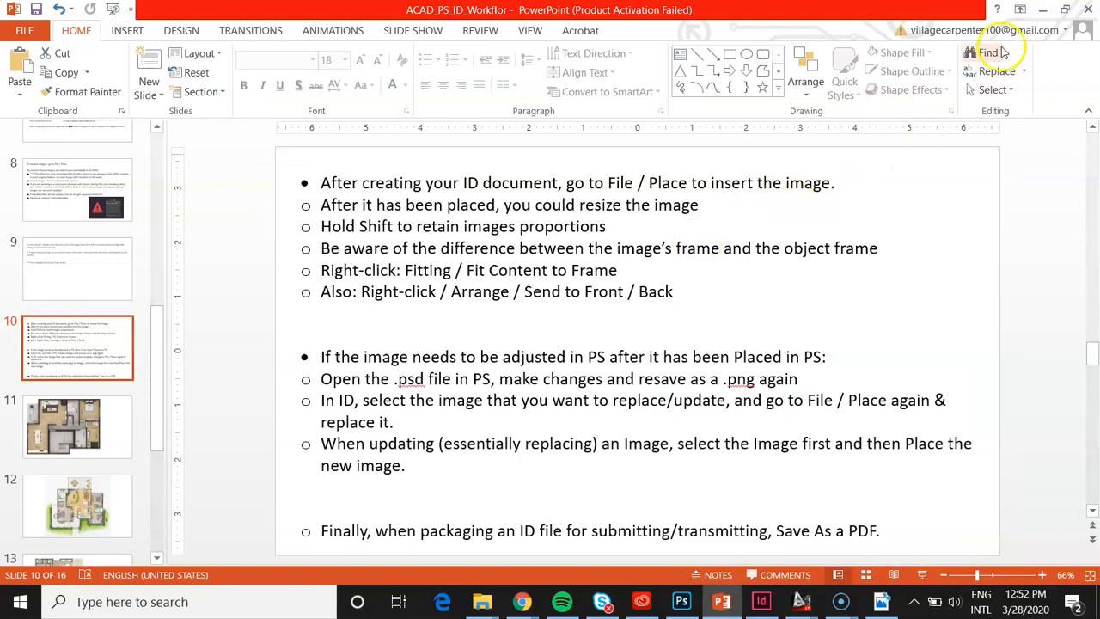
{"action": "left_click", "coordinate": [1043, 10]}
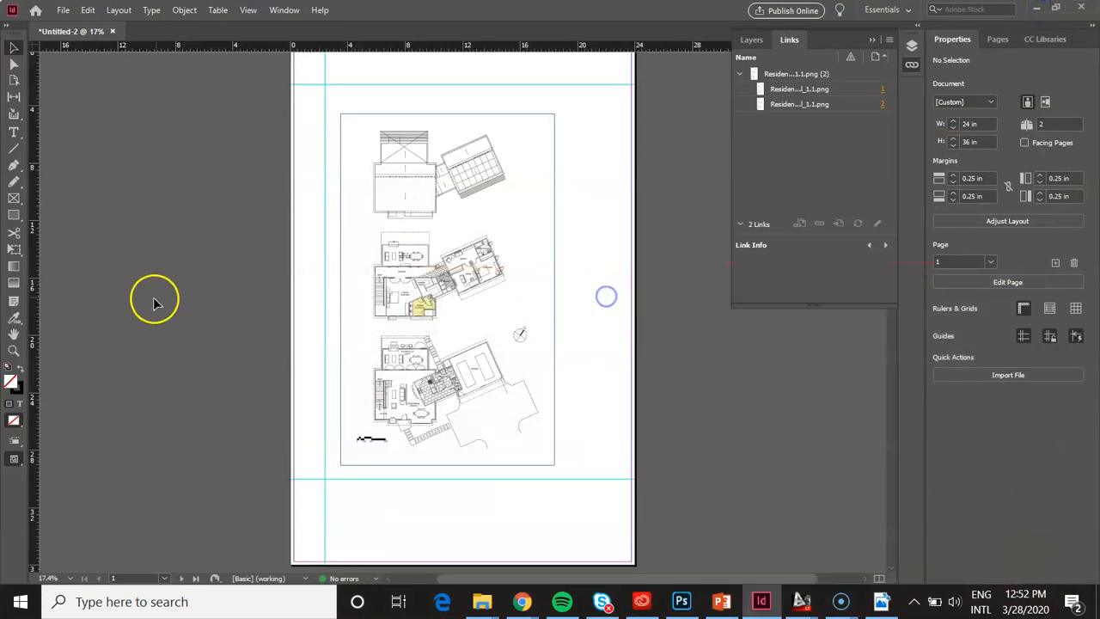
{"action": "double_click", "coordinate": [12, 383]}
{"action": "left_click_drag", "start_coordinate": [442, 315], "coordinate": [495, 295]}
{"action": "left_click", "coordinate": [679, 207]}
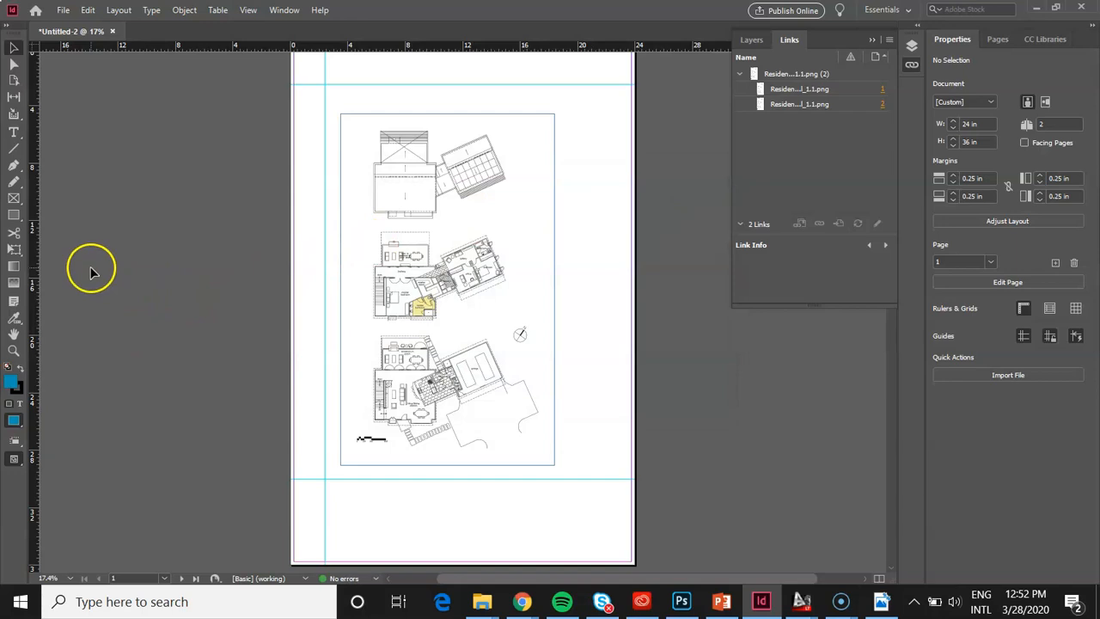
Draw a blue rectangle about 18.25 x 16.8 in over the upper part of the residence plans.
{"action": "left_click", "coordinate": [13, 215]}
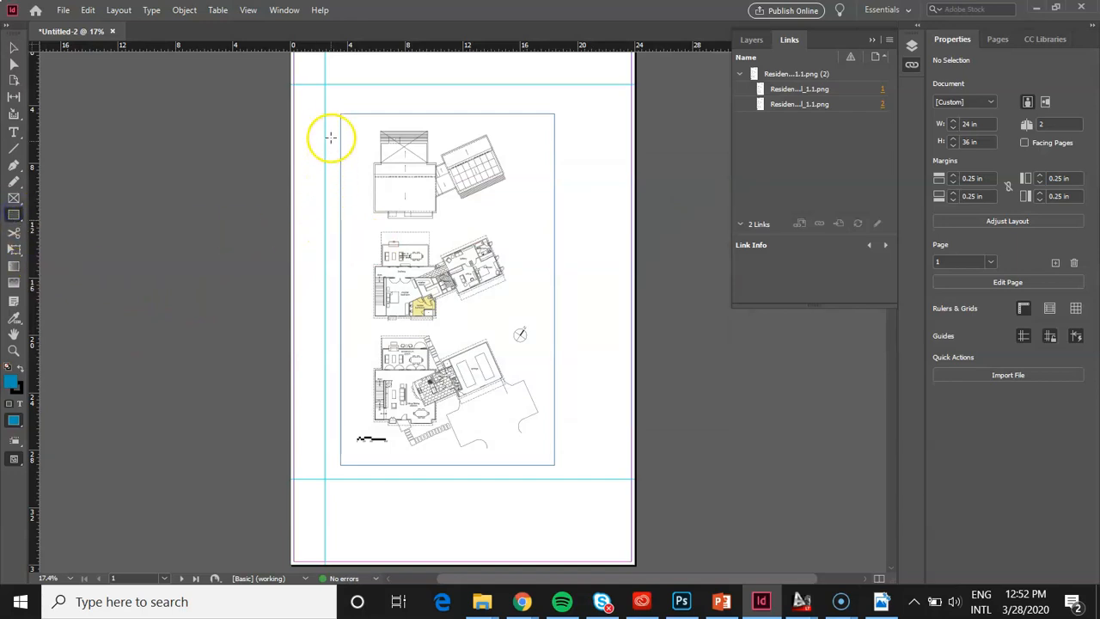
{"action": "left_click_drag", "start_coordinate": [331, 102], "coordinate": [594, 342]}
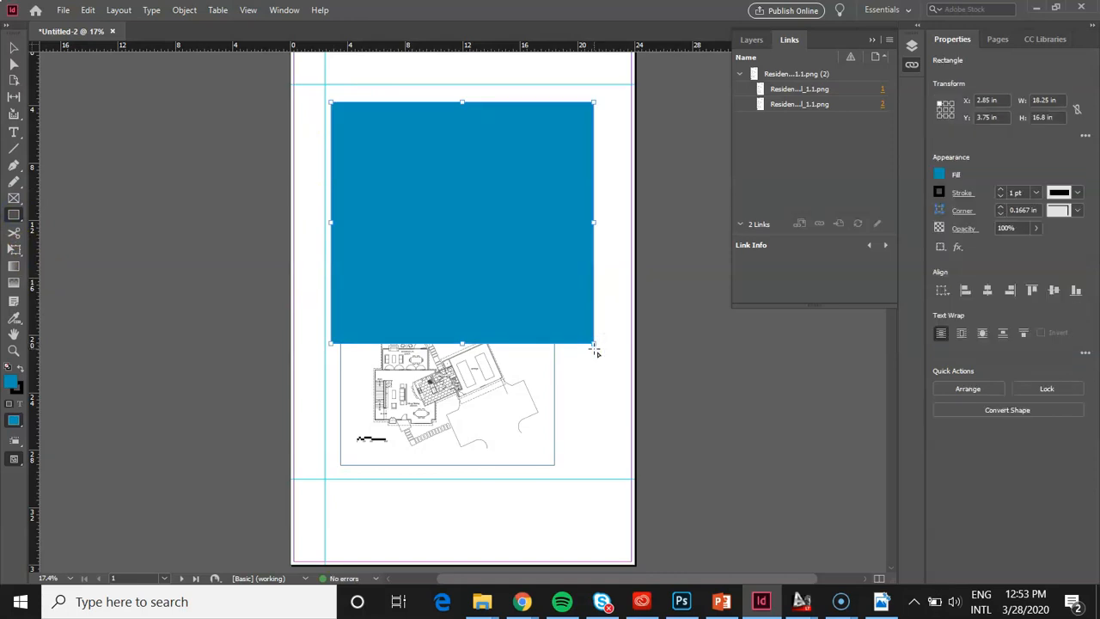
{"action": "left_click", "coordinate": [14, 47]}
Select the blue rectangle, send it to the back behind the plans image, and deselect it.
{"action": "left_click", "coordinate": [315, 263]}
{"action": "left_click", "coordinate": [465, 236]}
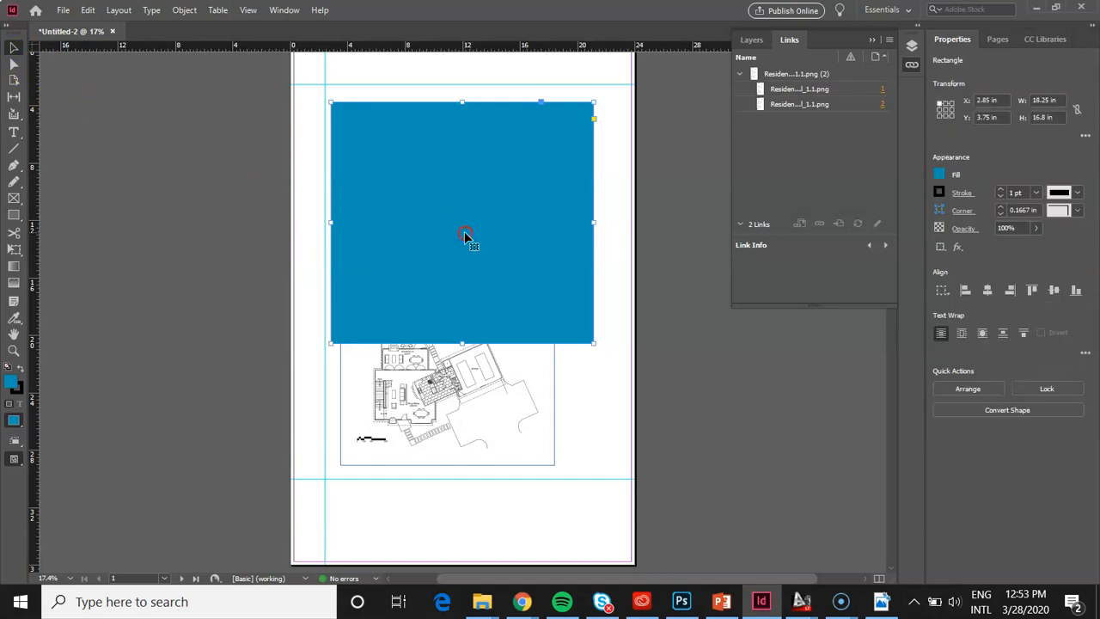
{"action": "right_click", "coordinate": [465, 236]}
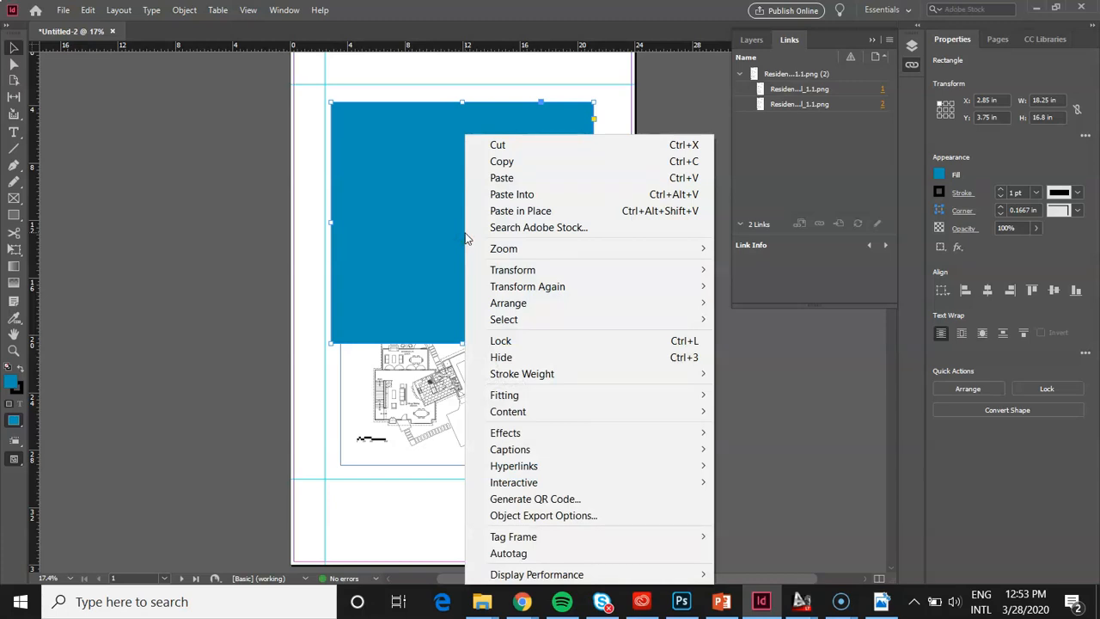
{"action": "mouse_move", "coordinate": [533, 248]}
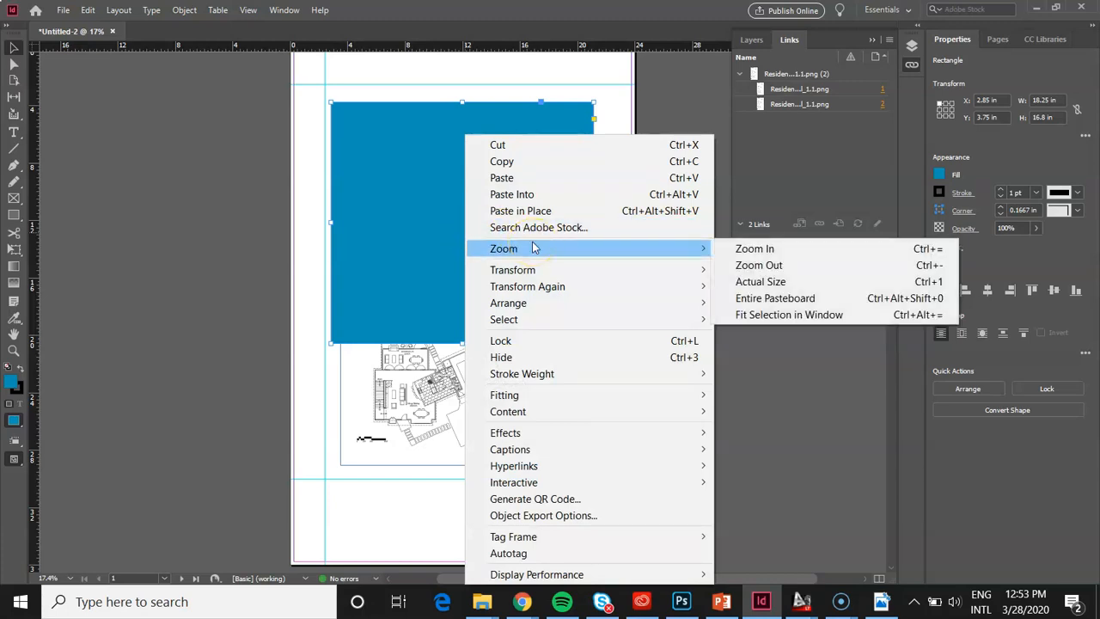
{"action": "mouse_move", "coordinate": [535, 303]}
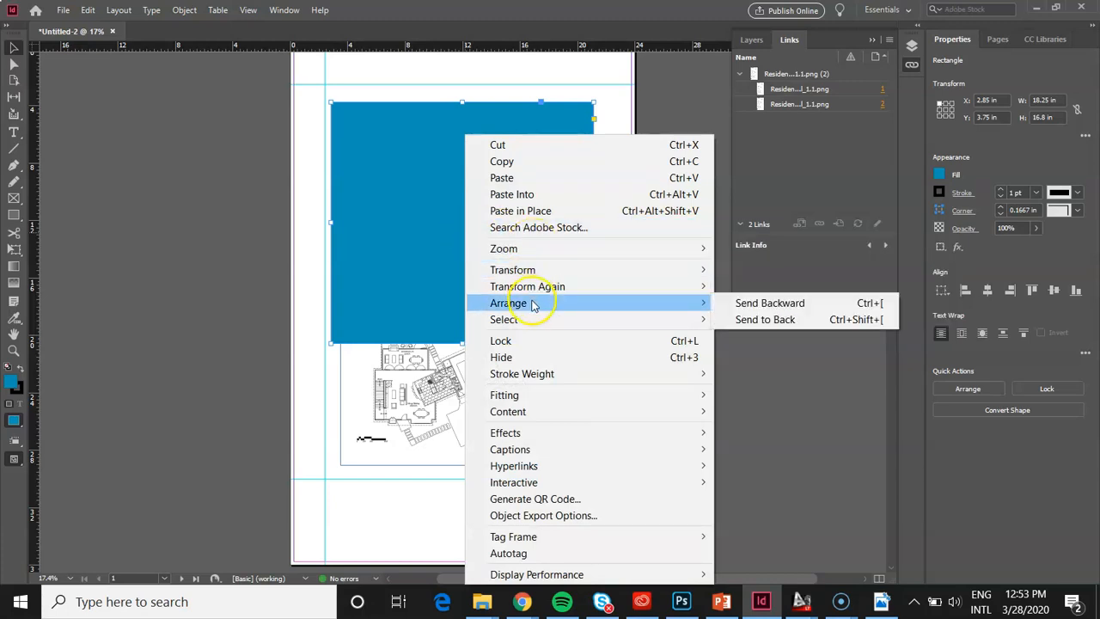
{"action": "left_click", "coordinate": [772, 322]}
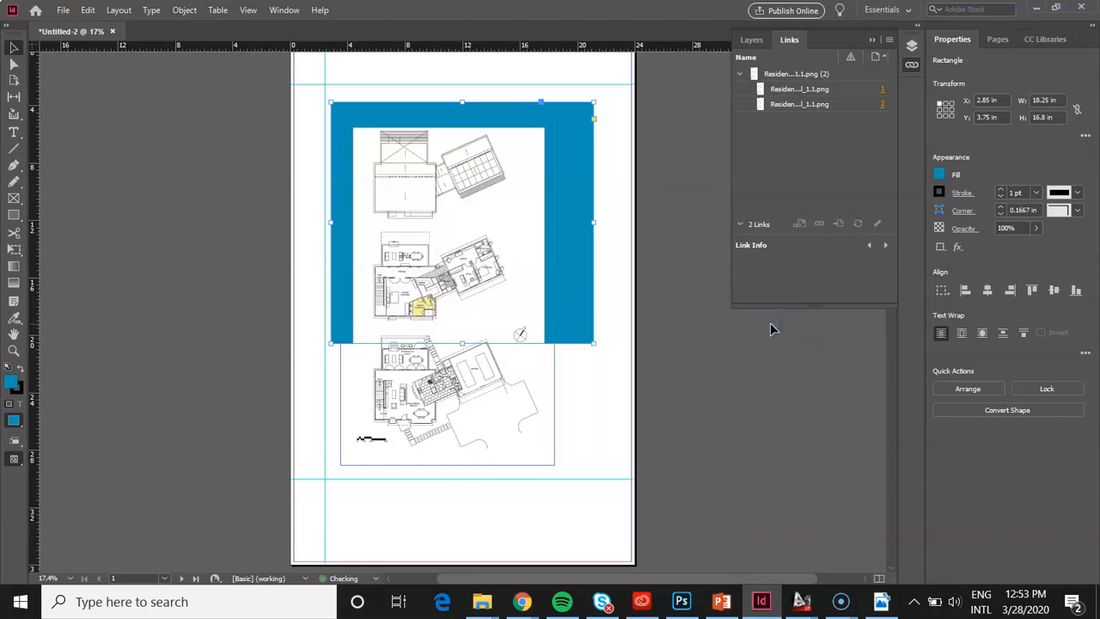
{"action": "left_click", "coordinate": [575, 257]}
{"action": "left_click", "coordinate": [599, 401]}
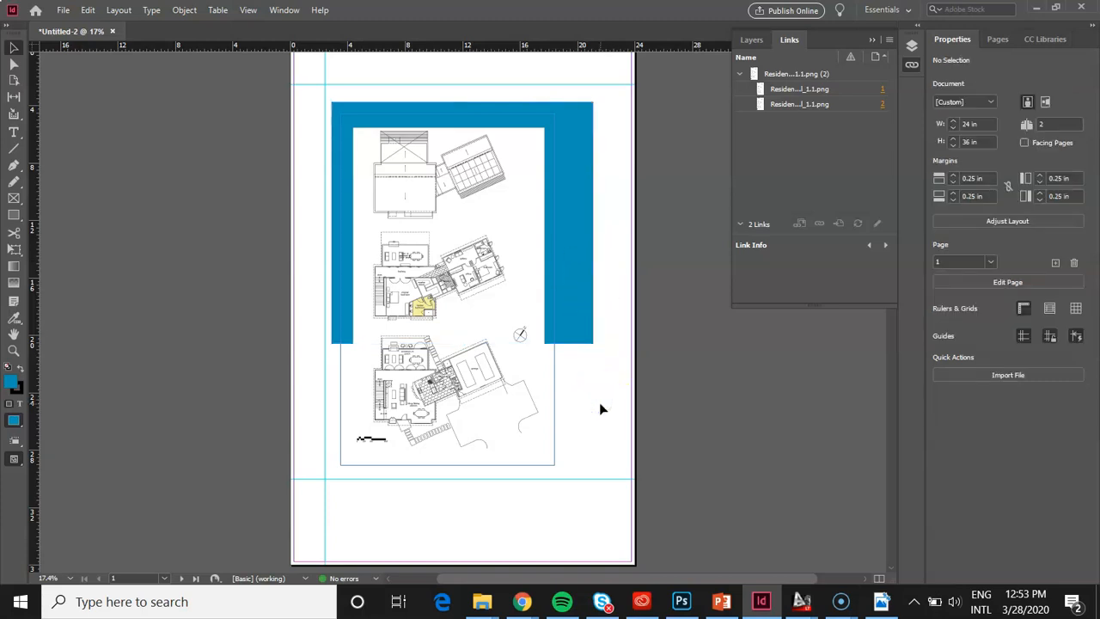
Locate the InDesign Presentation Board folder within Project II- Case Study in File Explorer, and return to InDesign.
{"action": "left_click", "coordinate": [63, 11]}
{"action": "left_click", "coordinate": [63, 11]}
{"action": "left_click", "coordinate": [63, 11]}
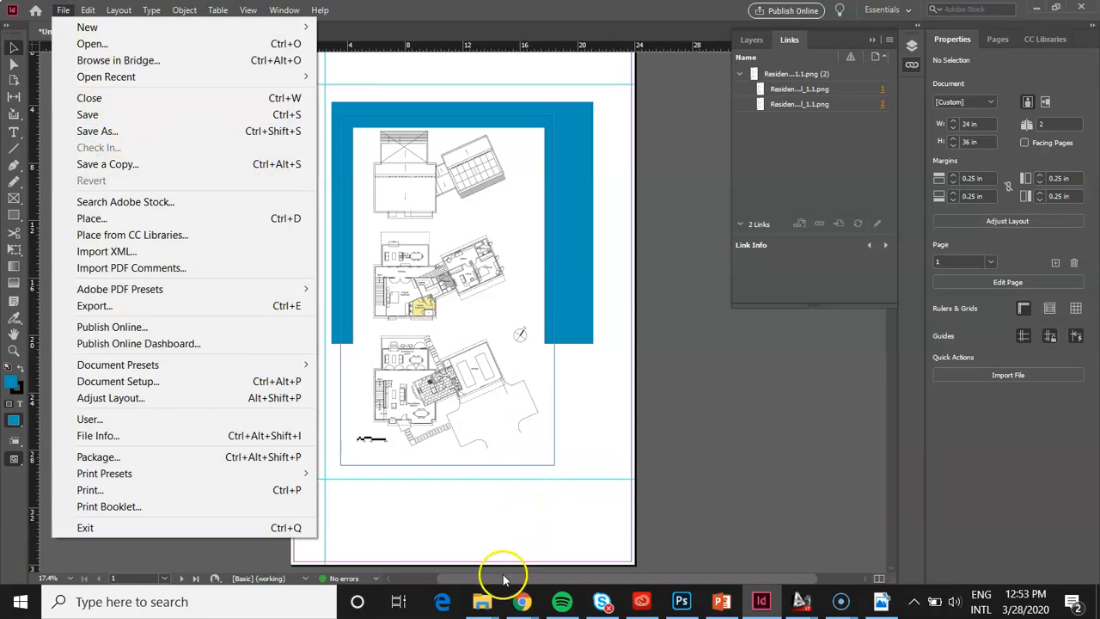
{"action": "left_click", "coordinate": [482, 601]}
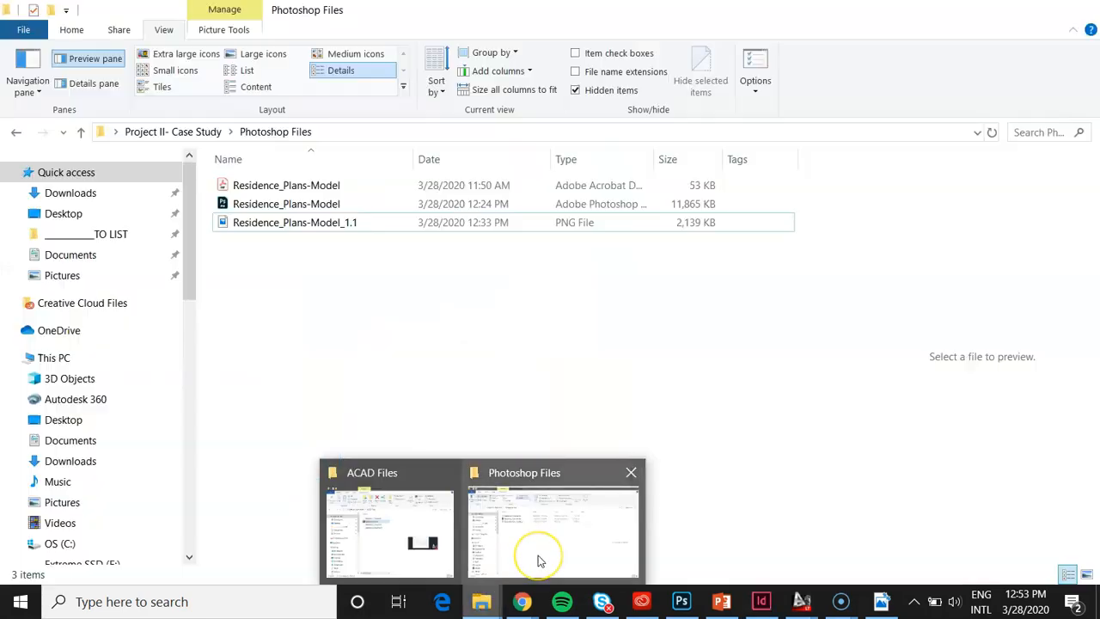
{"action": "left_click", "coordinate": [538, 555]}
{"action": "left_click", "coordinate": [198, 132]}
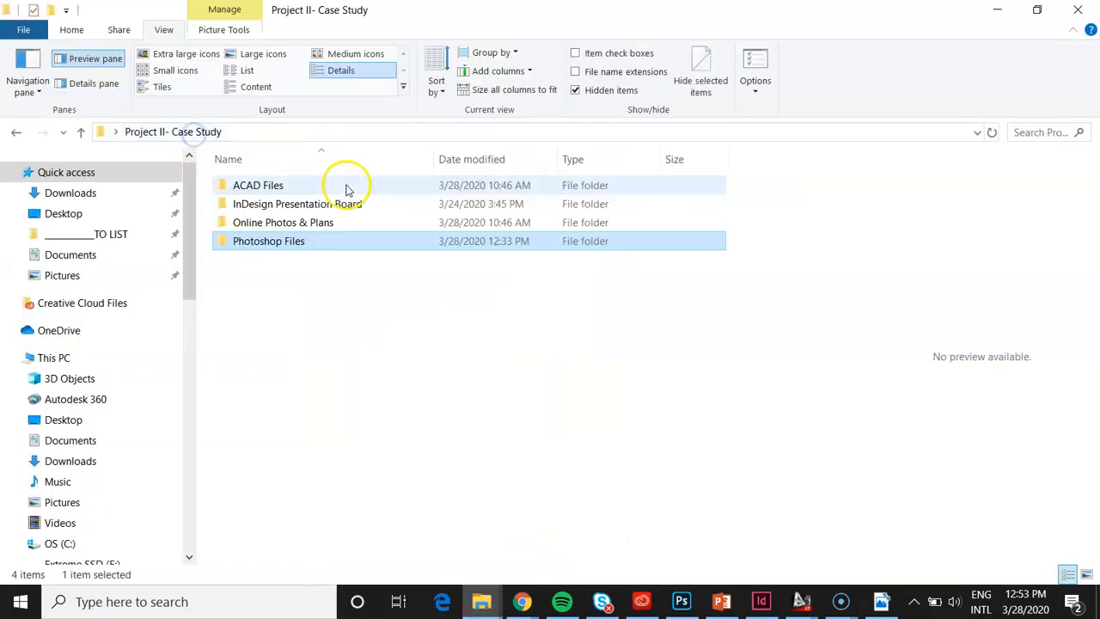
{"action": "left_click", "coordinate": [306, 206]}
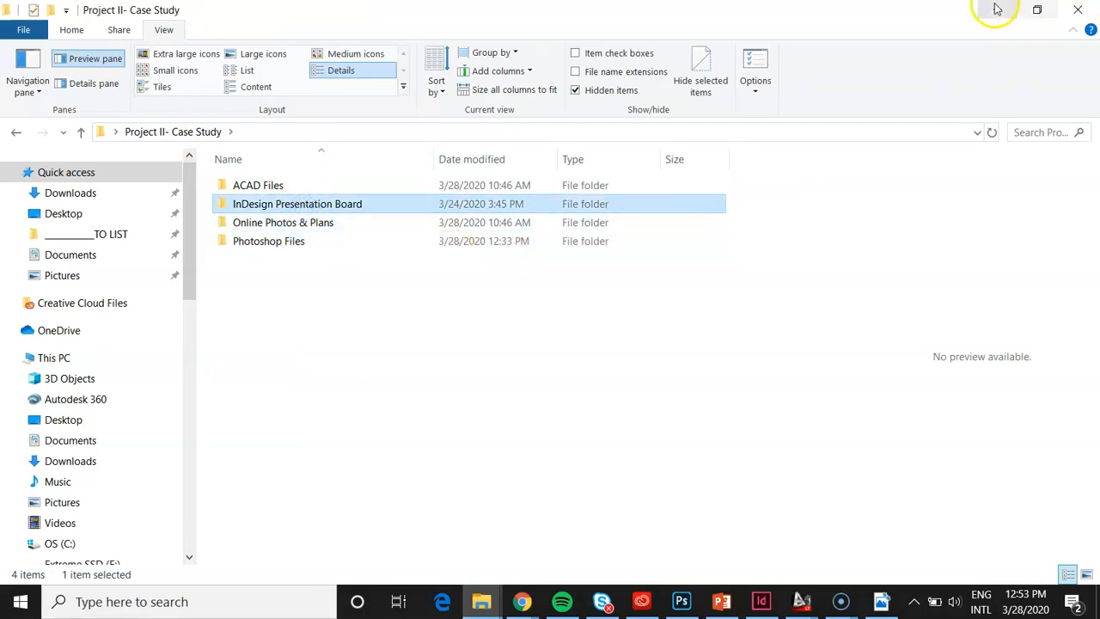
{"action": "left_click", "coordinate": [997, 9]}
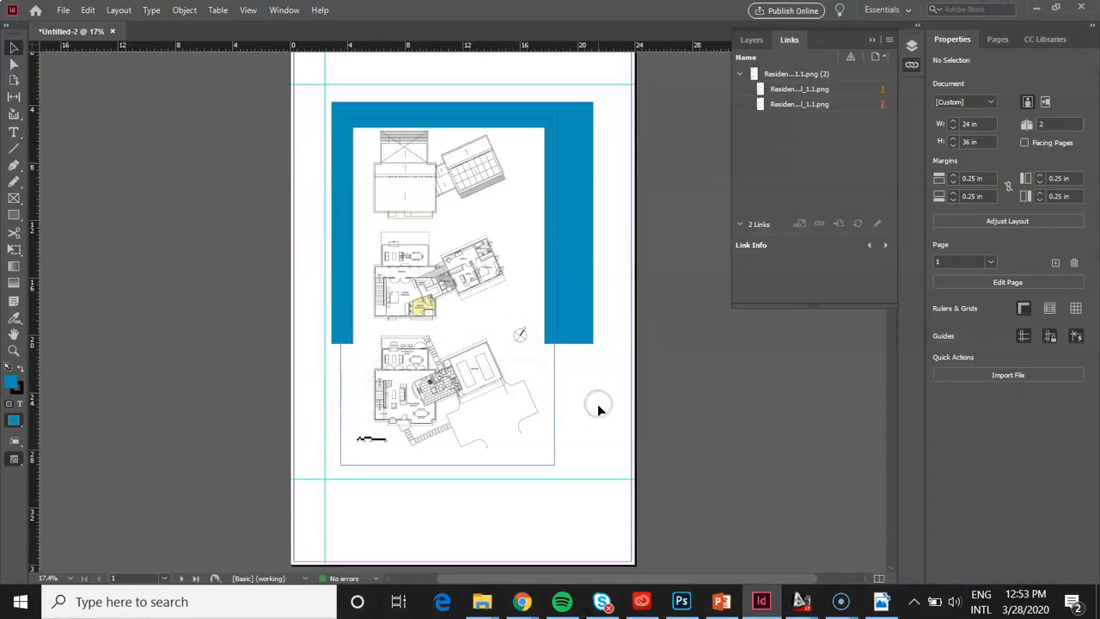
In the PowerPoint workflow notes, replace "PS" with "ID" after "Placed in" on slide 10, and return to InDesign.
{"action": "left_click", "coordinate": [721, 602]}
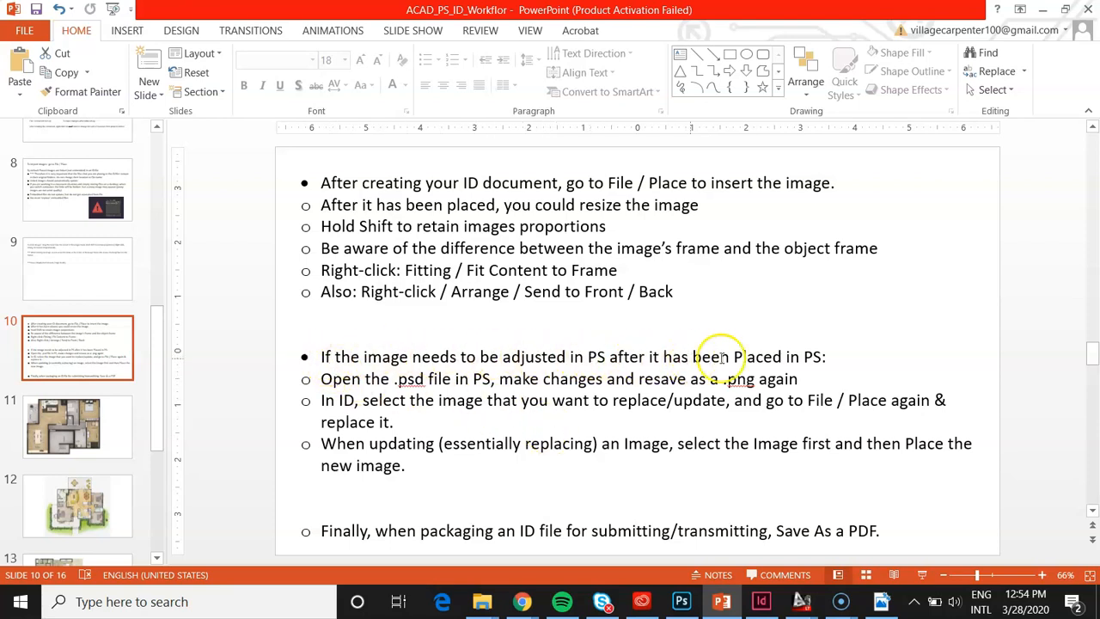
{"action": "double_click", "coordinate": [808, 356]}
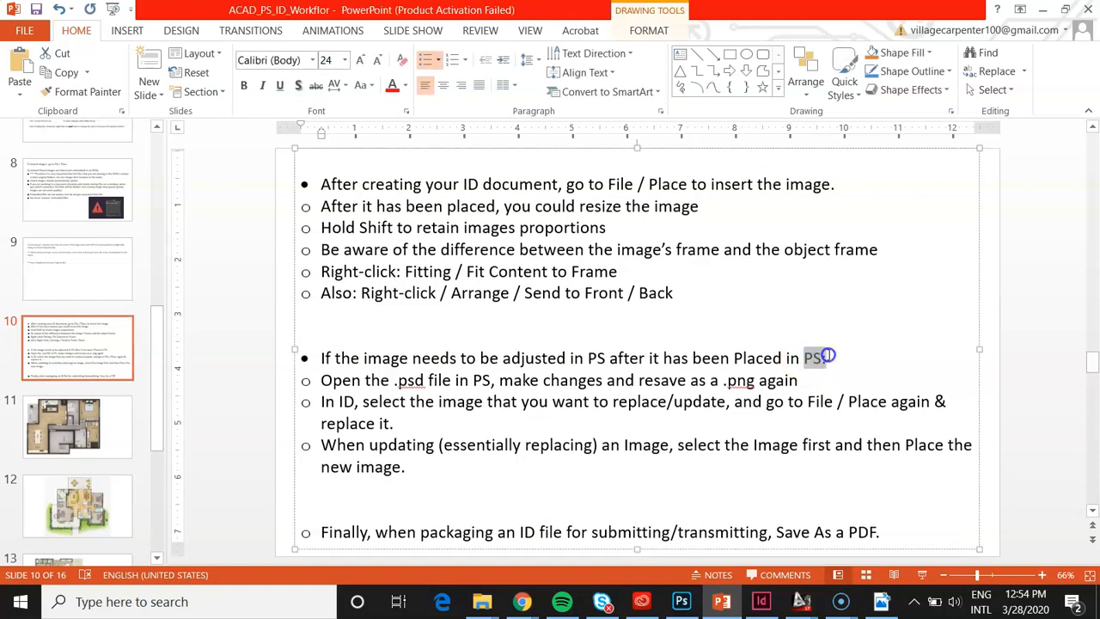
{"action": "type", "text": "ID"}
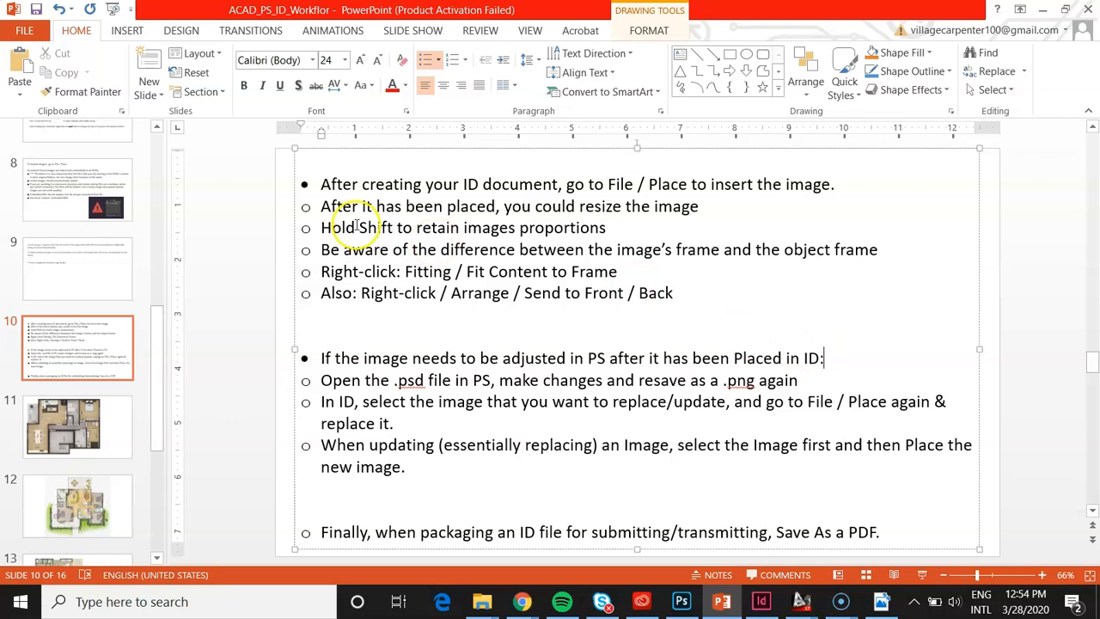
{"action": "left_click", "coordinate": [280, 244]}
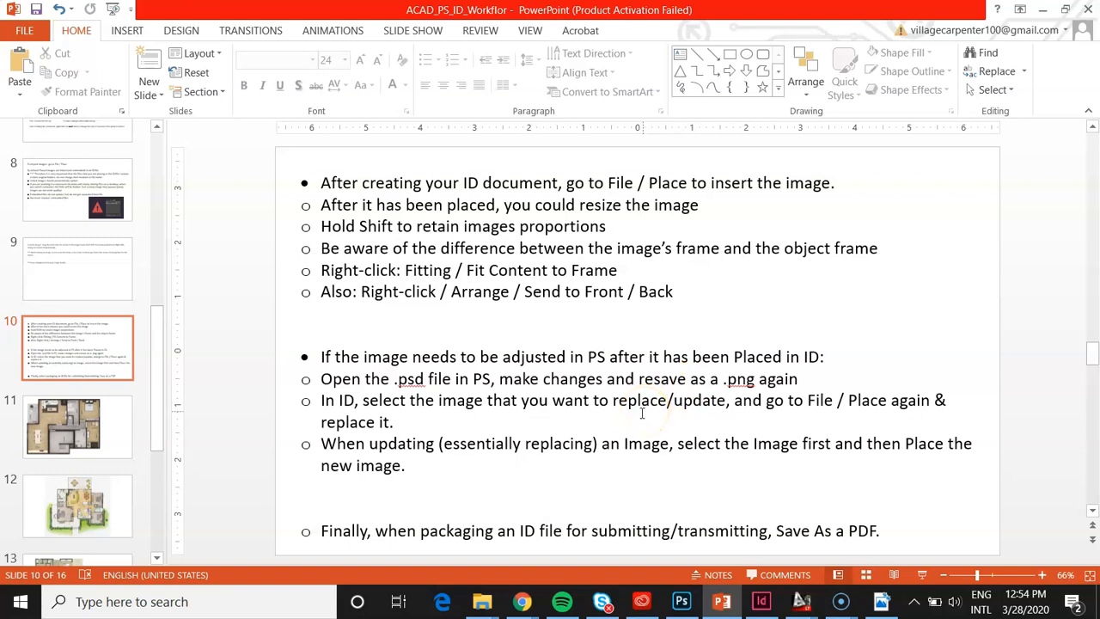
{"action": "left_click", "coordinate": [1047, 16]}
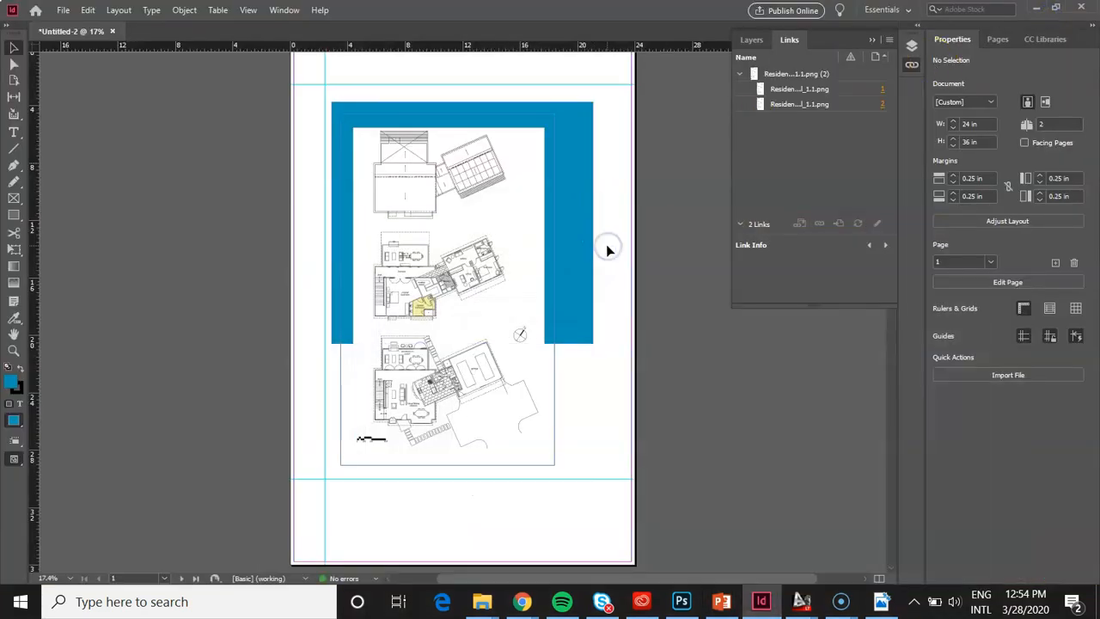
Switch to Photoshop and select all the yellow master bathroom floor areas, including the door swings and toilet area, with the Magic Wand.
{"action": "mouse_move", "coordinate": [688, 602]}
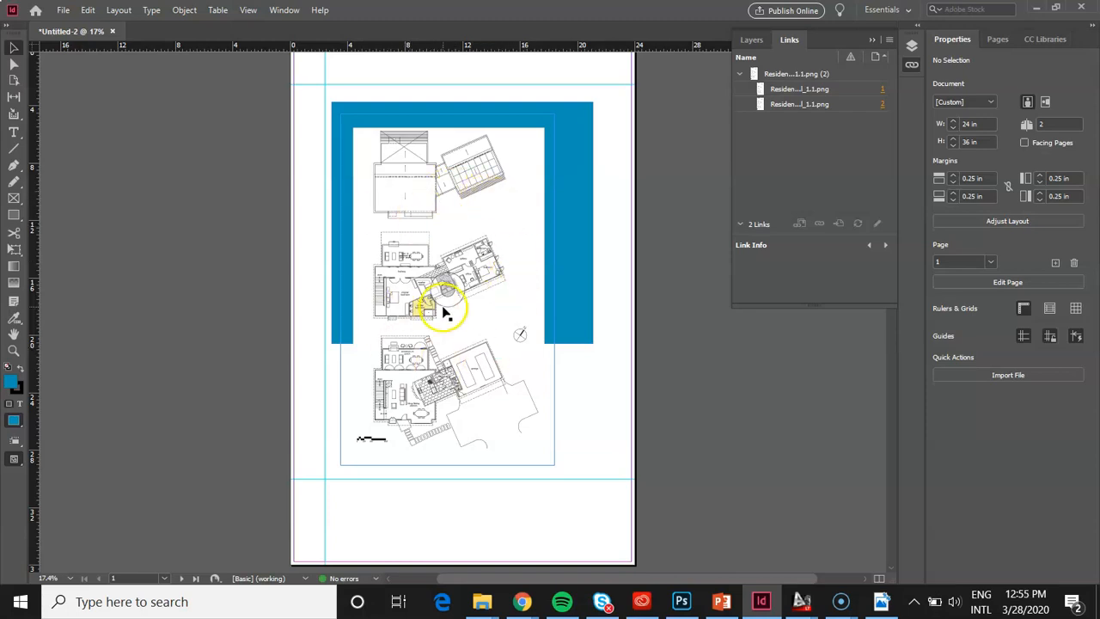
{"action": "left_click", "coordinate": [688, 421]}
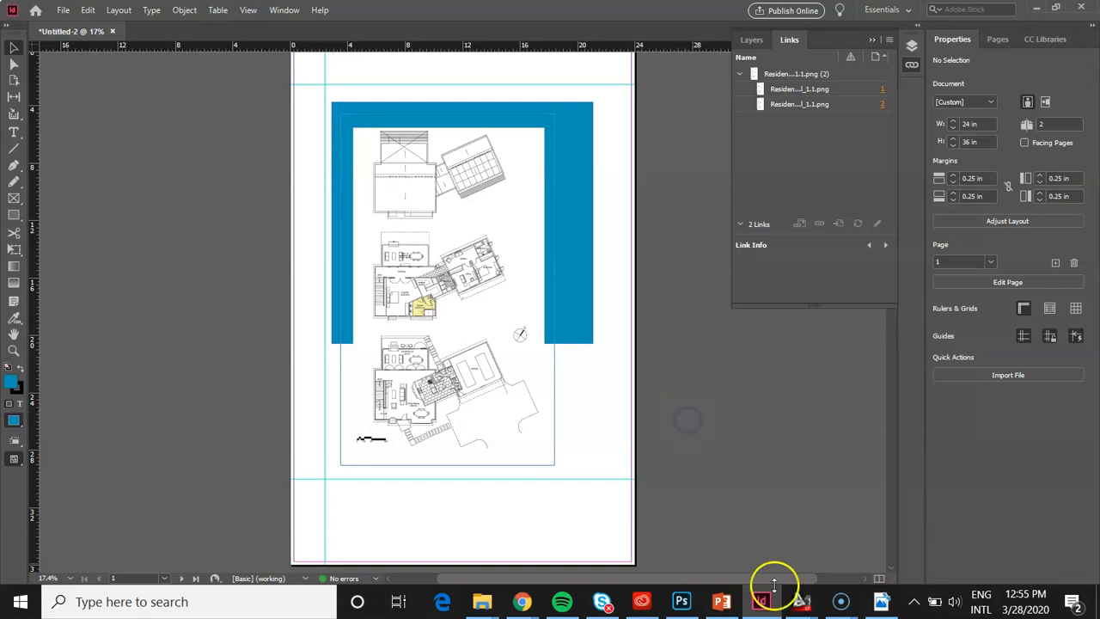
{"action": "left_click", "coordinate": [682, 602]}
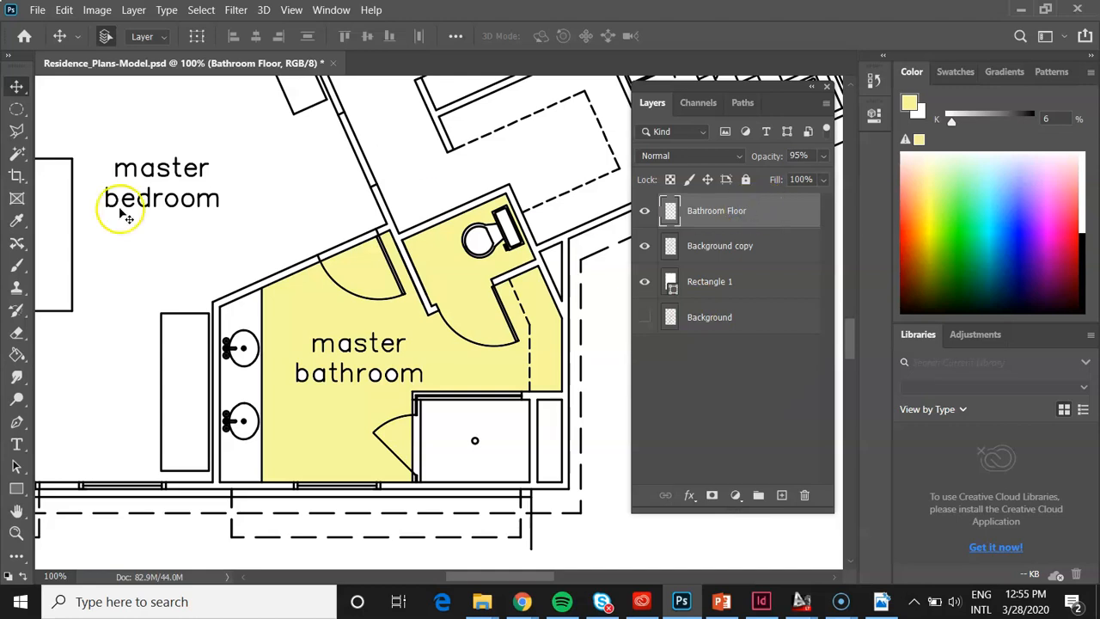
{"action": "left_click", "coordinate": [17, 153]}
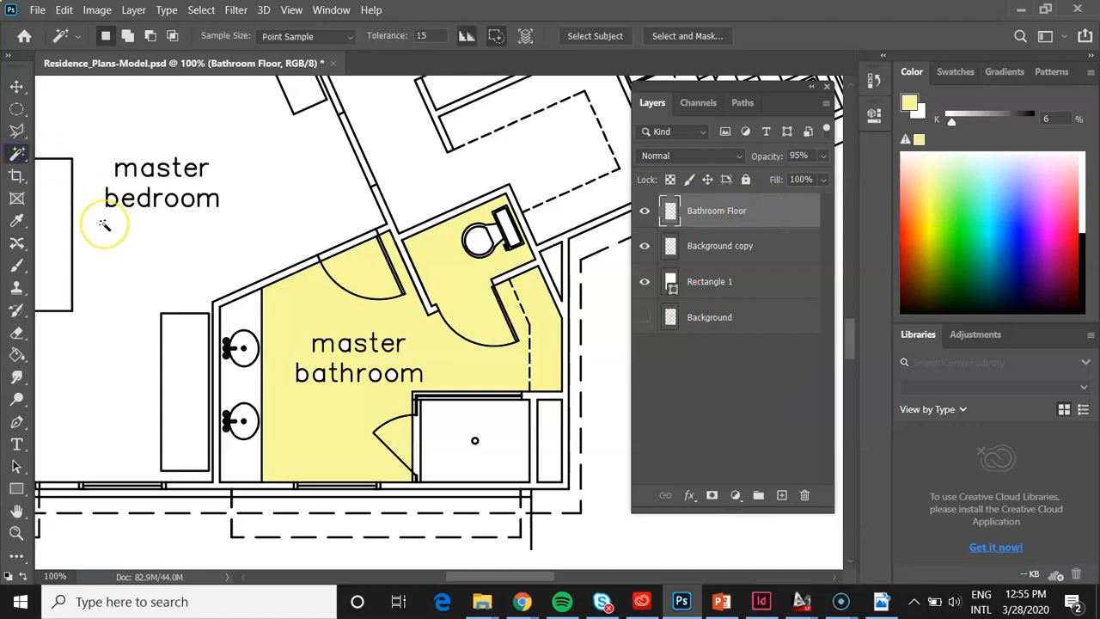
{"action": "left_click", "coordinate": [336, 297]}
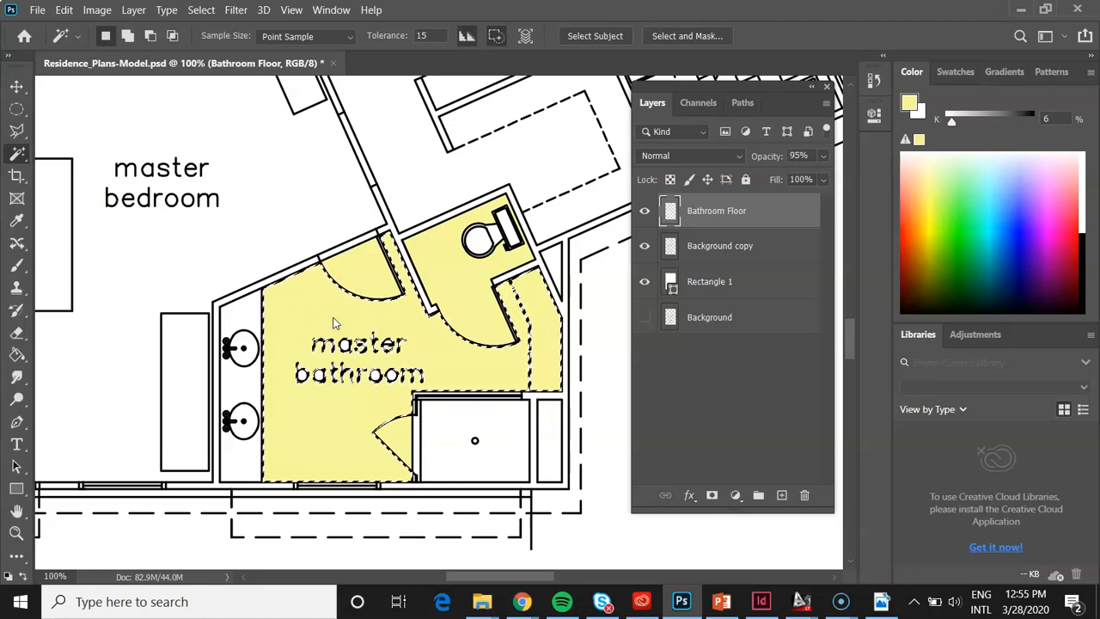
{"action": "left_click", "coordinate": [375, 279], "text": "shift"}
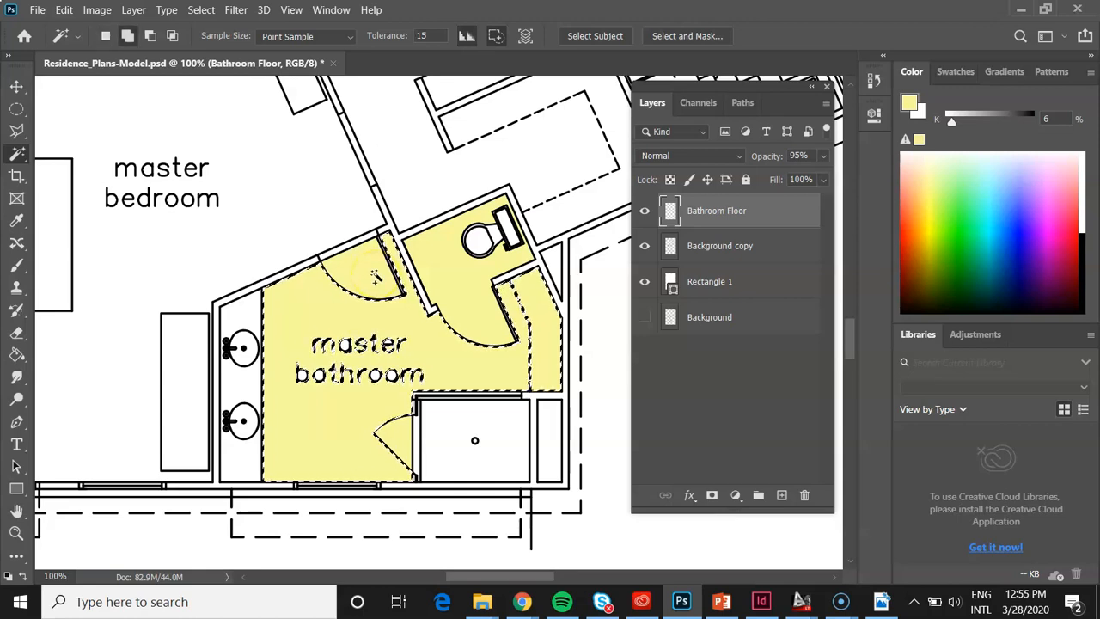
{"action": "left_click", "coordinate": [442, 275], "text": "shift"}
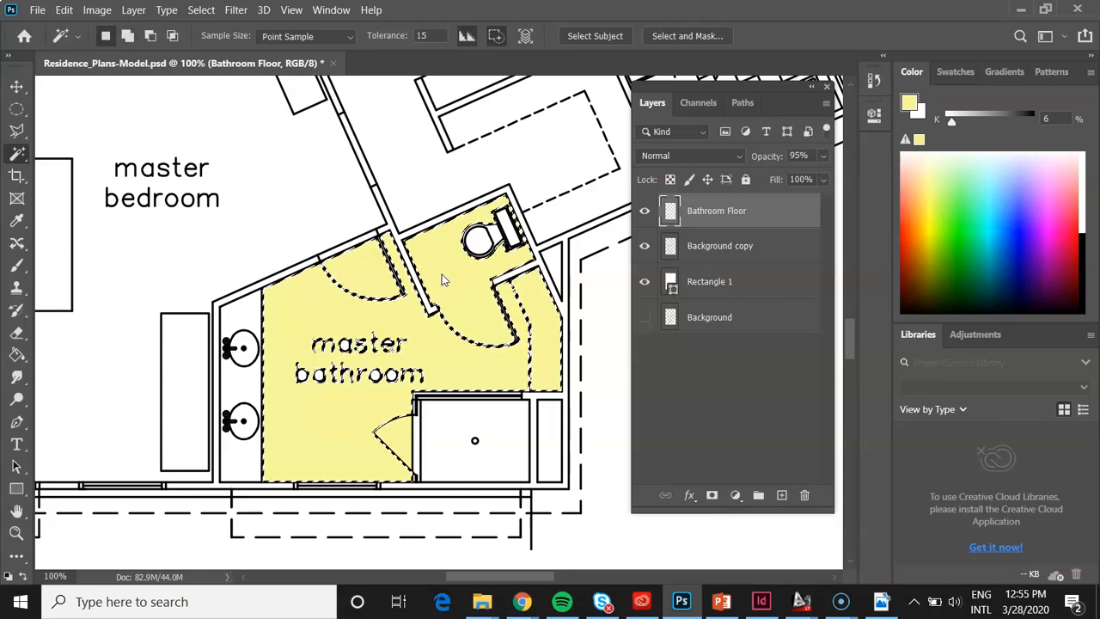
{"action": "left_click", "coordinate": [396, 439], "text": "shift"}
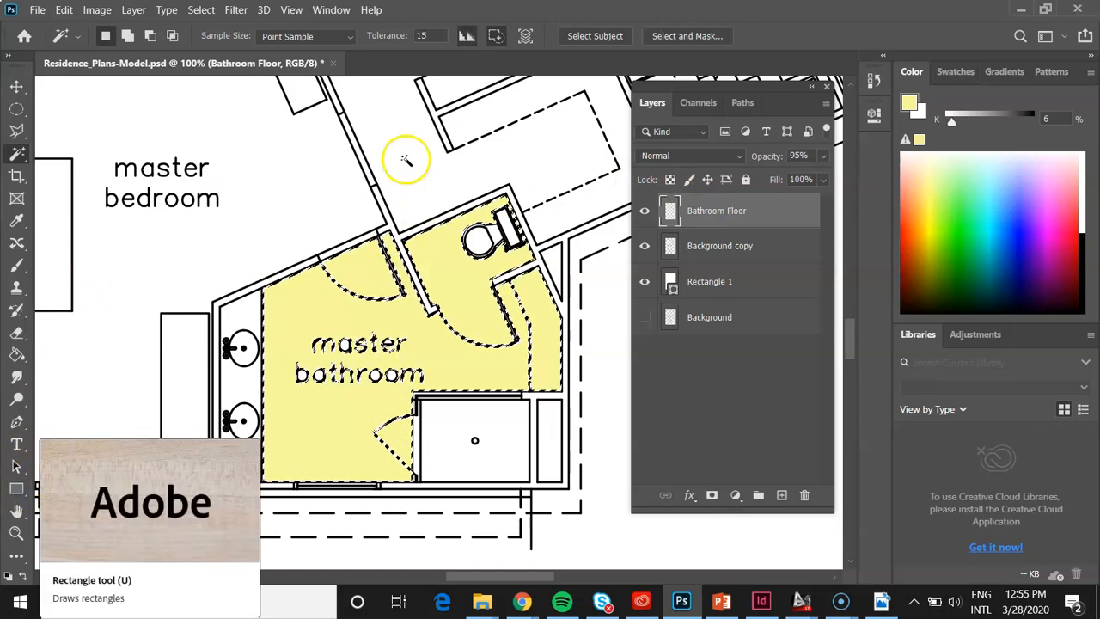
Set the foreground to a brighter yellow and fill the selected bathroom floor areas with the Paint Bucket.
{"action": "left_click", "coordinate": [8, 576]}
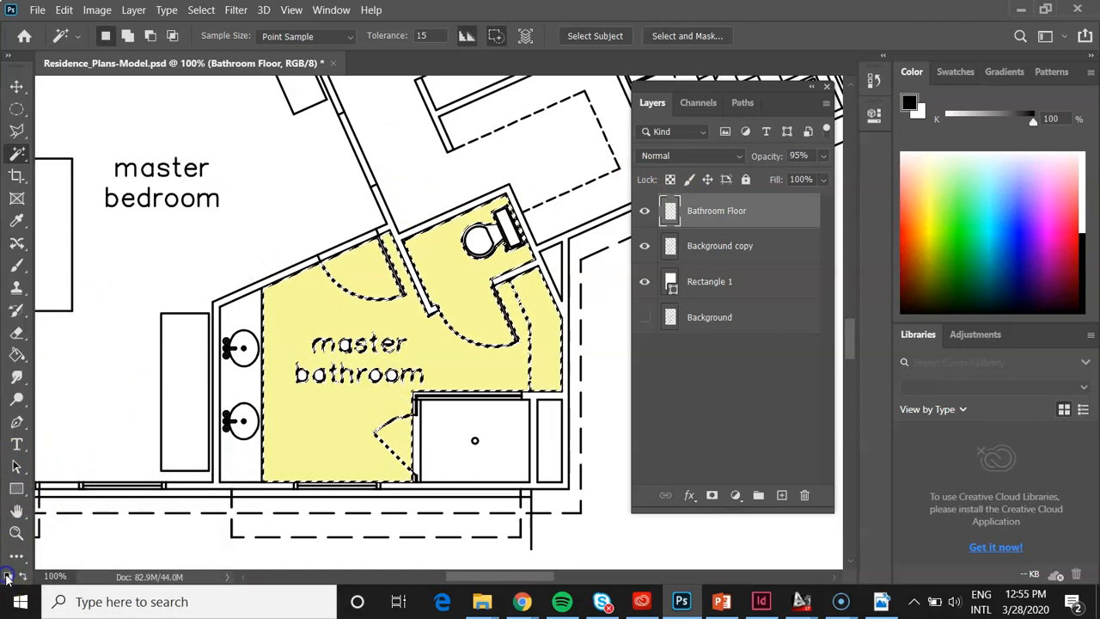
{"action": "left_click", "coordinate": [932, 213]}
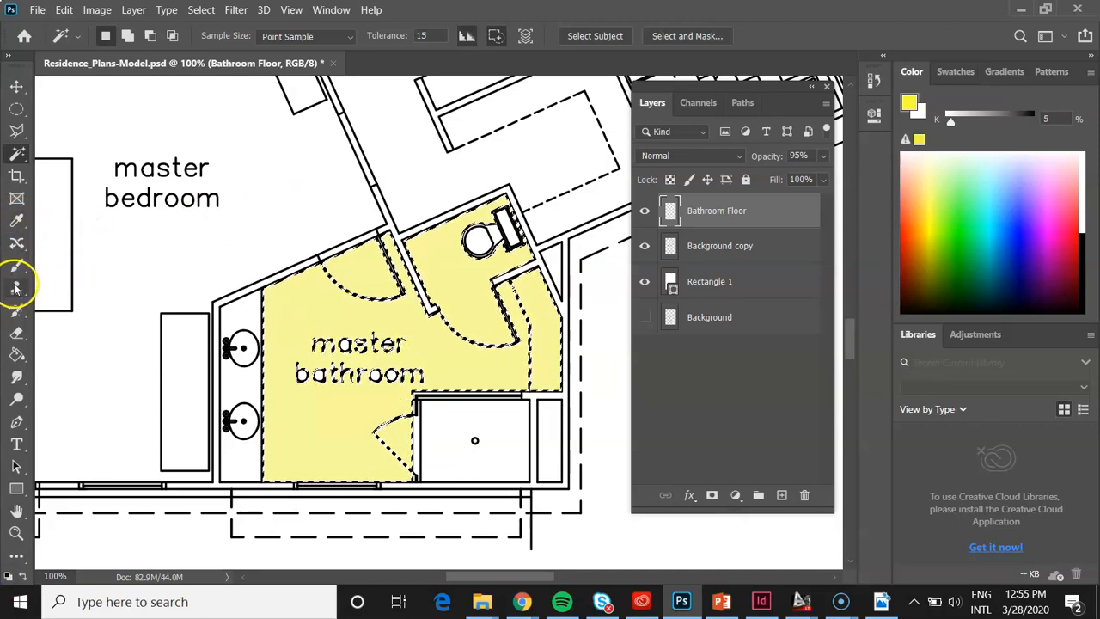
{"action": "left_click", "coordinate": [16, 355]}
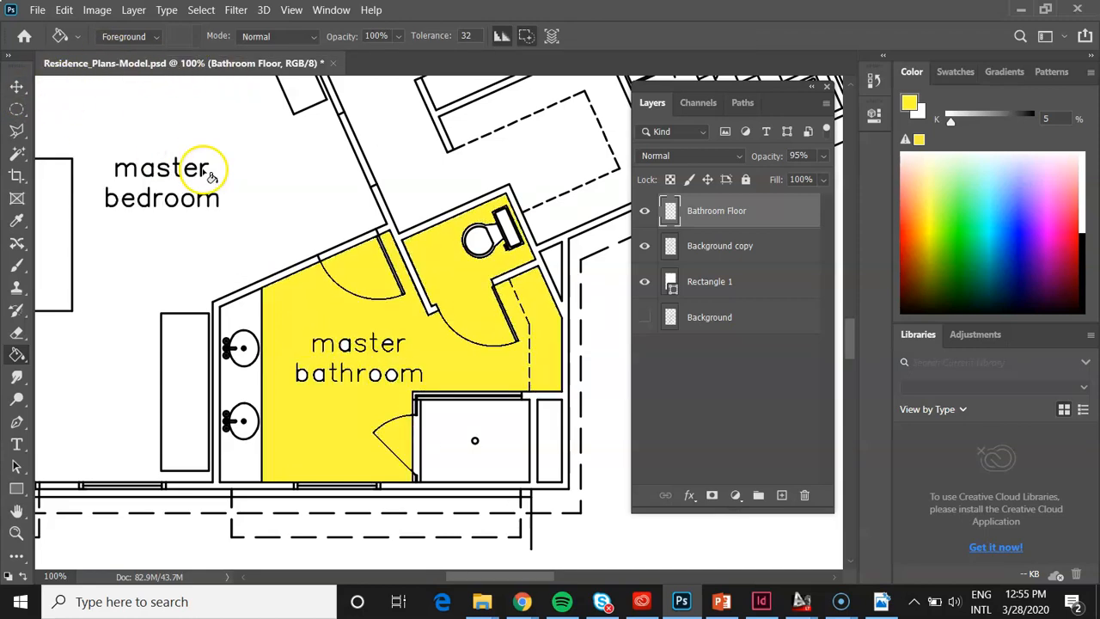
Start Save As for the plan, choosing to save on your computer and not to show the cloud documents choice again.
{"action": "left_click", "coordinate": [38, 10]}
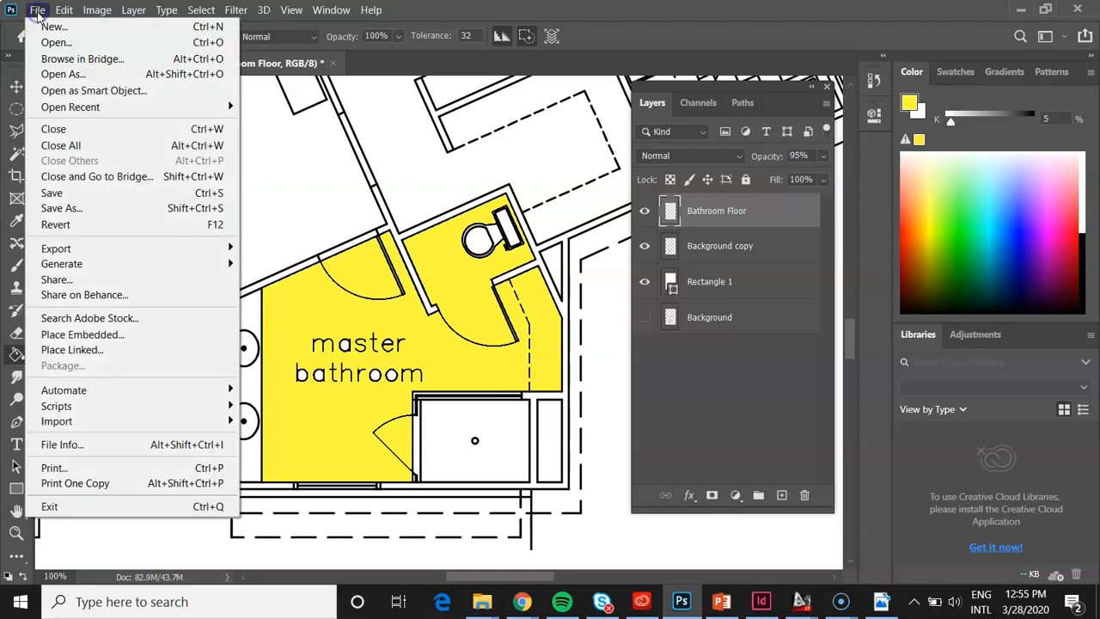
{"action": "left_click", "coordinate": [76, 209]}
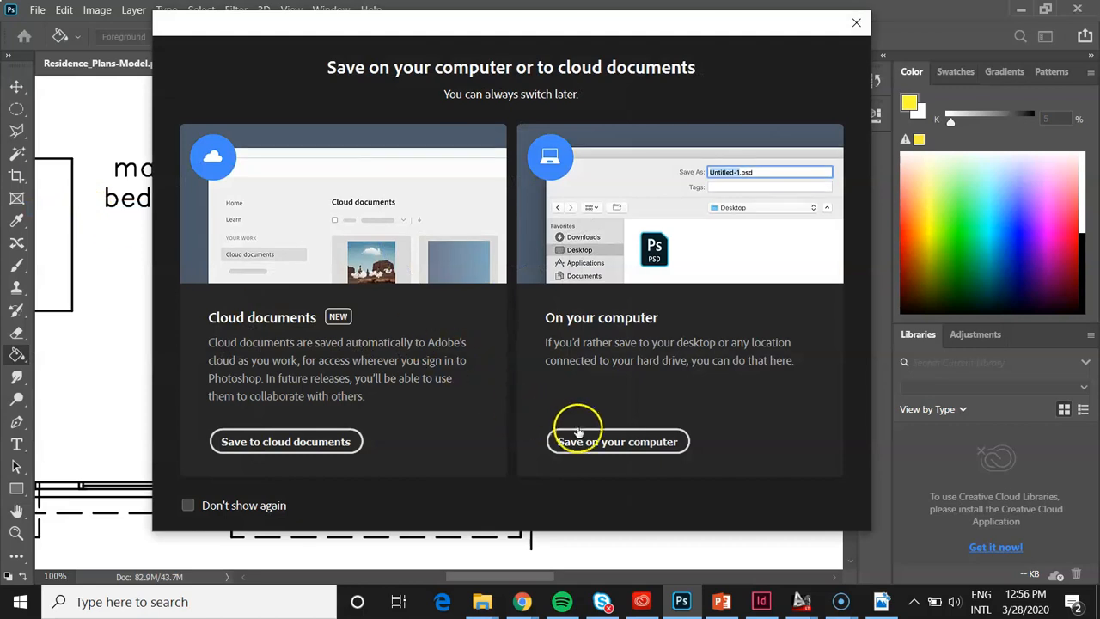
{"action": "left_click", "coordinate": [187, 505]}
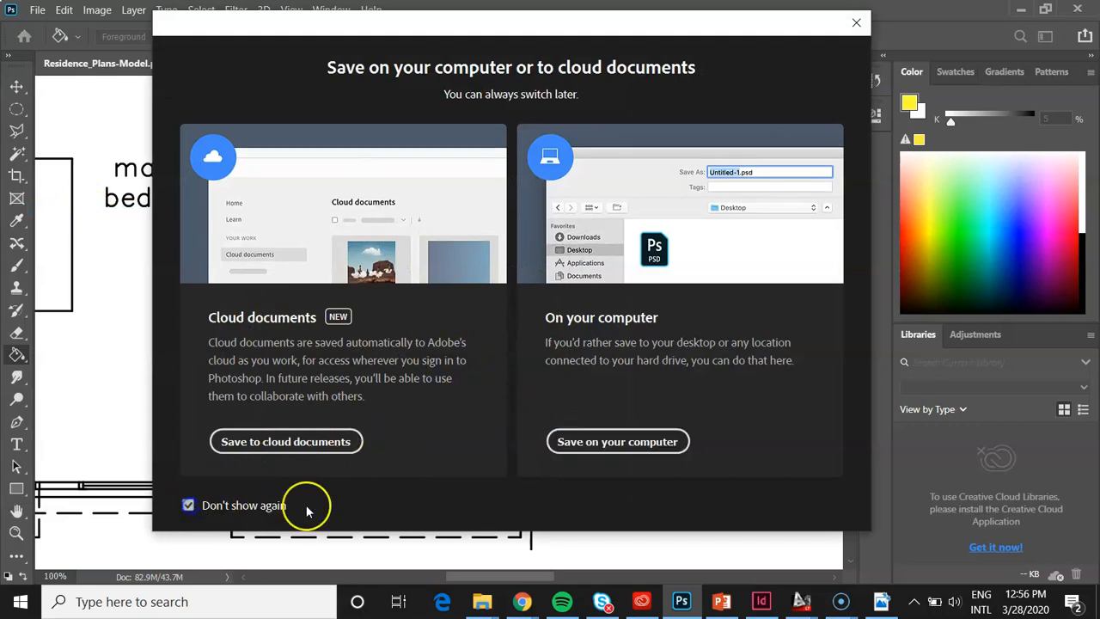
{"action": "left_click", "coordinate": [608, 441]}
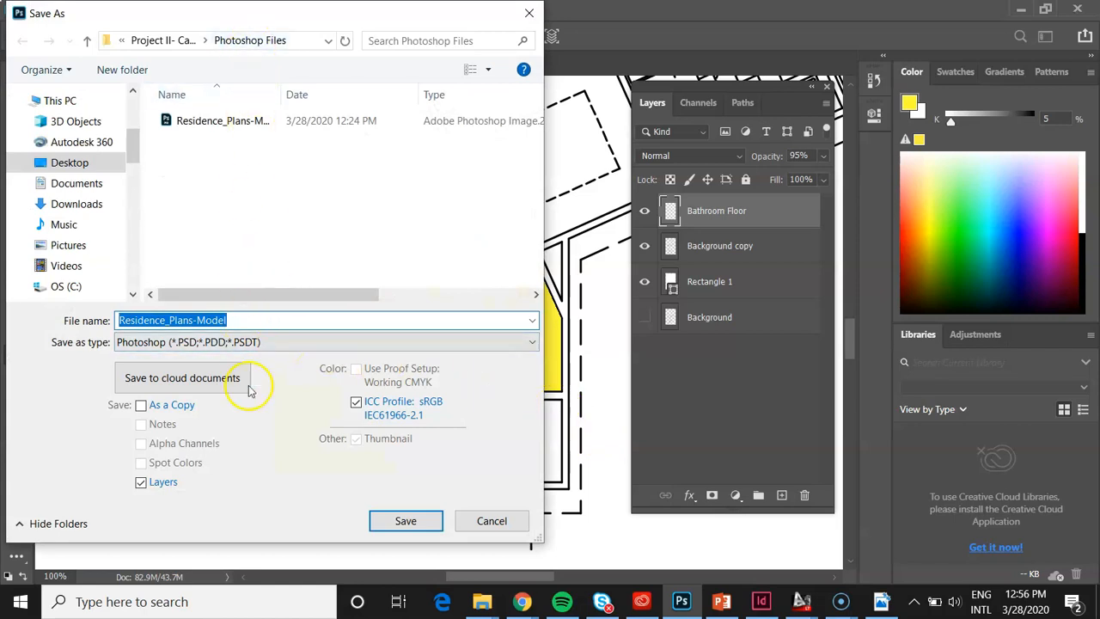
Save the plan as a PNG over Residence_Plans-Model_1.1 in the Photoshop Files folder, with the large file size option.
{"action": "left_click", "coordinate": [291, 344]}
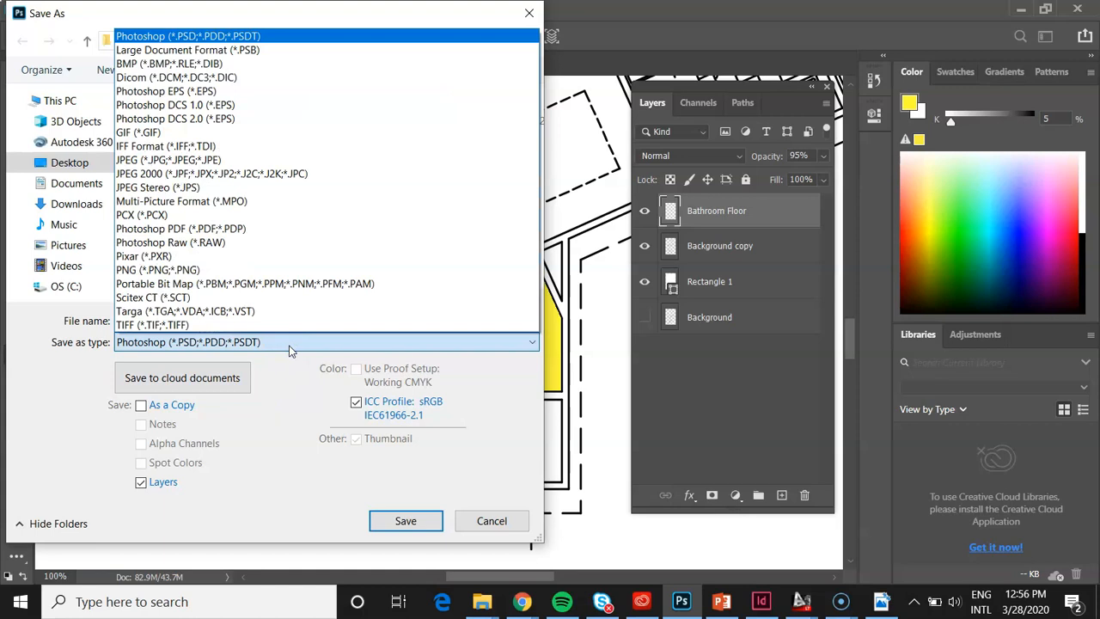
{"action": "left_click", "coordinate": [238, 270]}
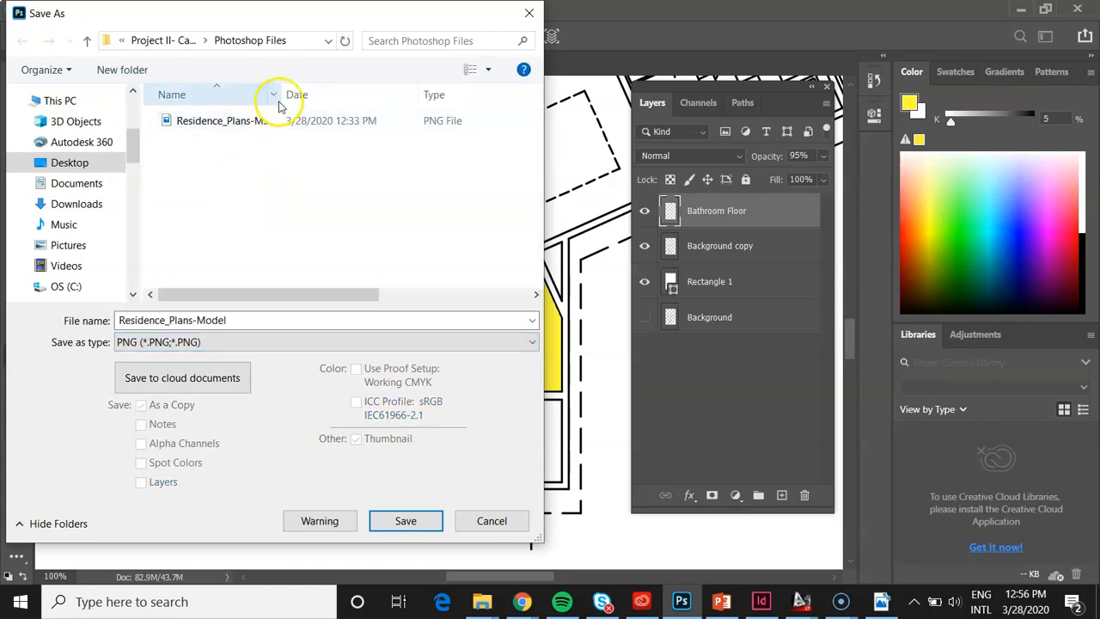
{"action": "left_click_drag", "start_coordinate": [284, 95], "coordinate": [361, 99]}
{"action": "left_click", "coordinate": [255, 122]}
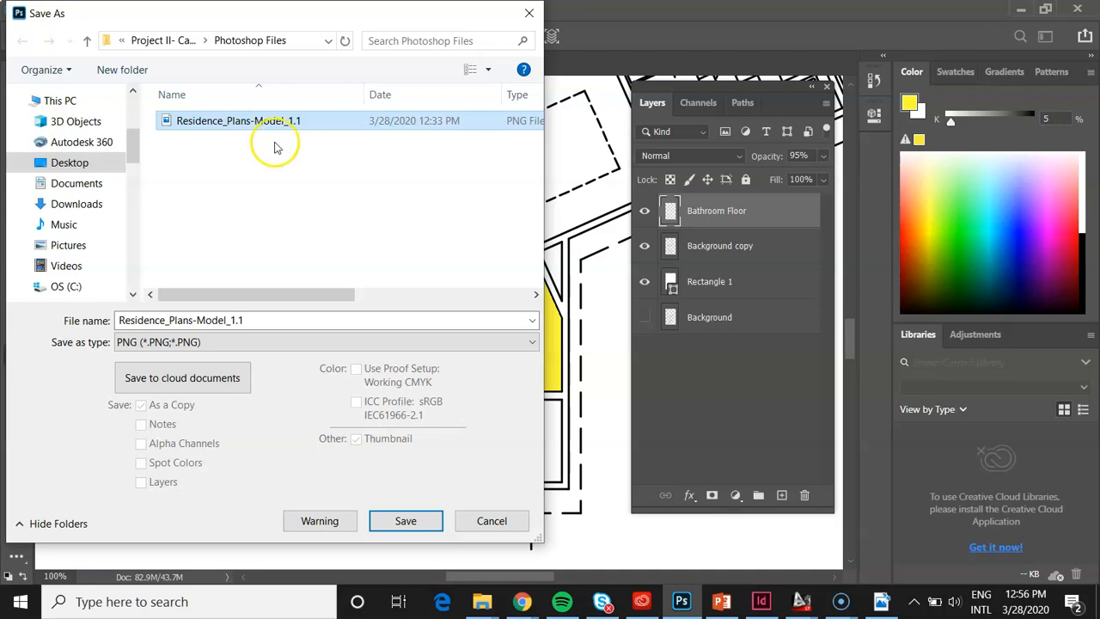
{"action": "left_click", "coordinate": [407, 521]}
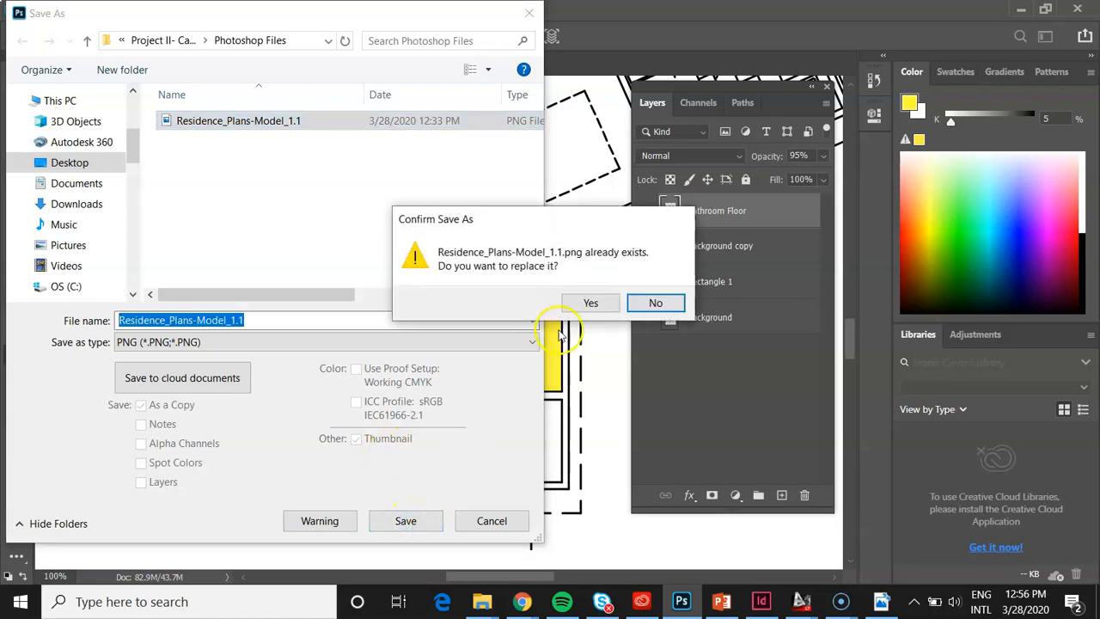
{"action": "left_click", "coordinate": [599, 306]}
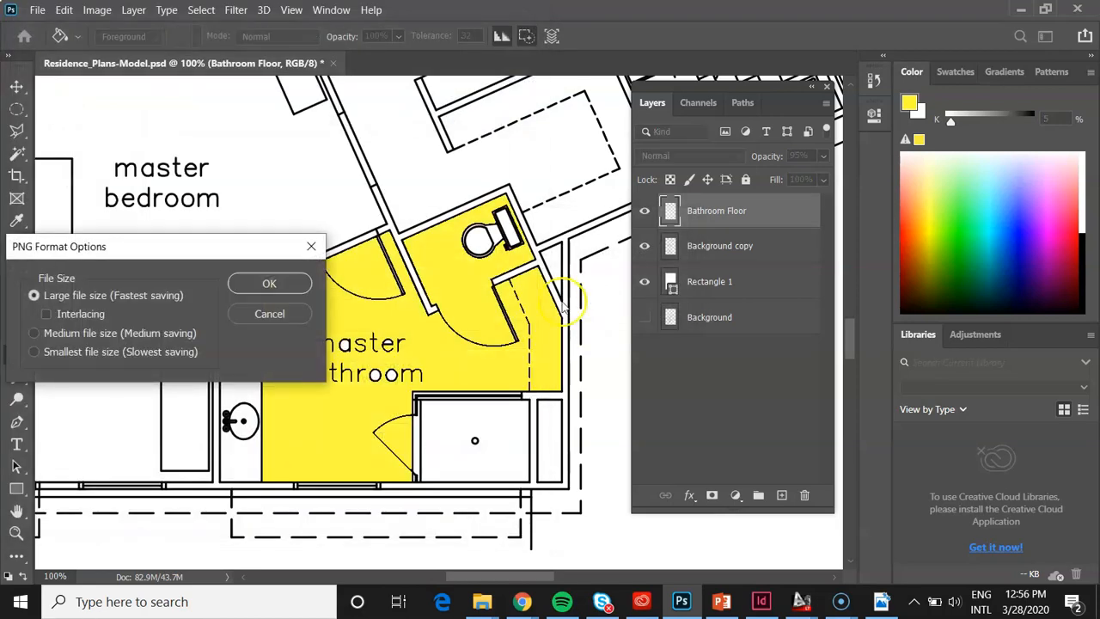
{"action": "left_click", "coordinate": [291, 295]}
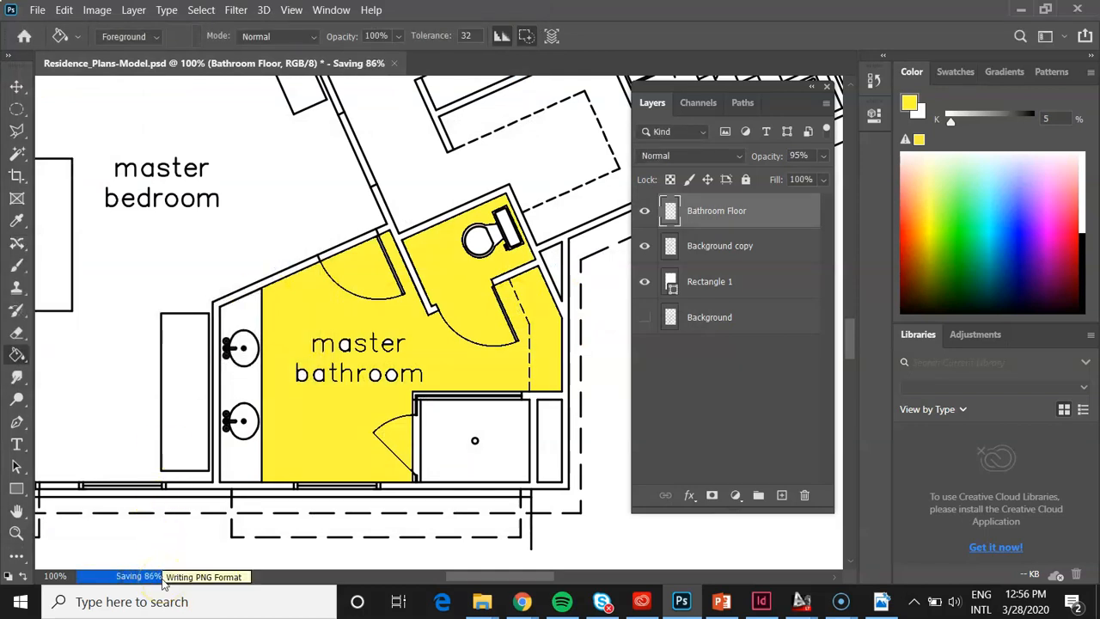
Switch to InDesign and select the parent link entry of Residence_Plans-Model_1.1.png that groups both placed instances.
{"action": "left_click", "coordinate": [1021, 8]}
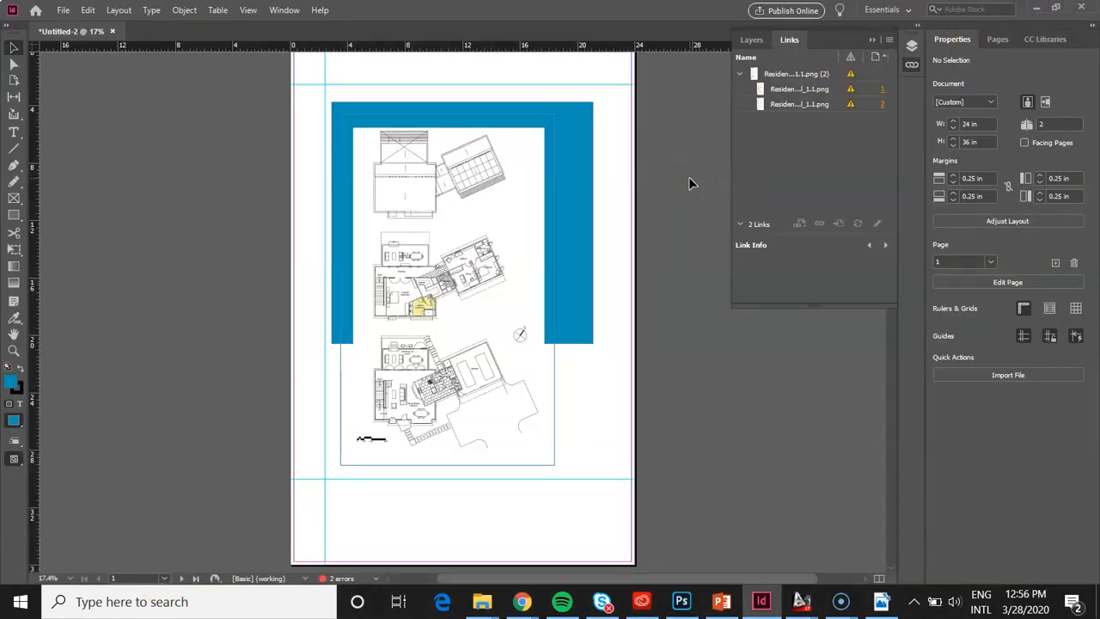
{"action": "left_click", "coordinate": [814, 91]}
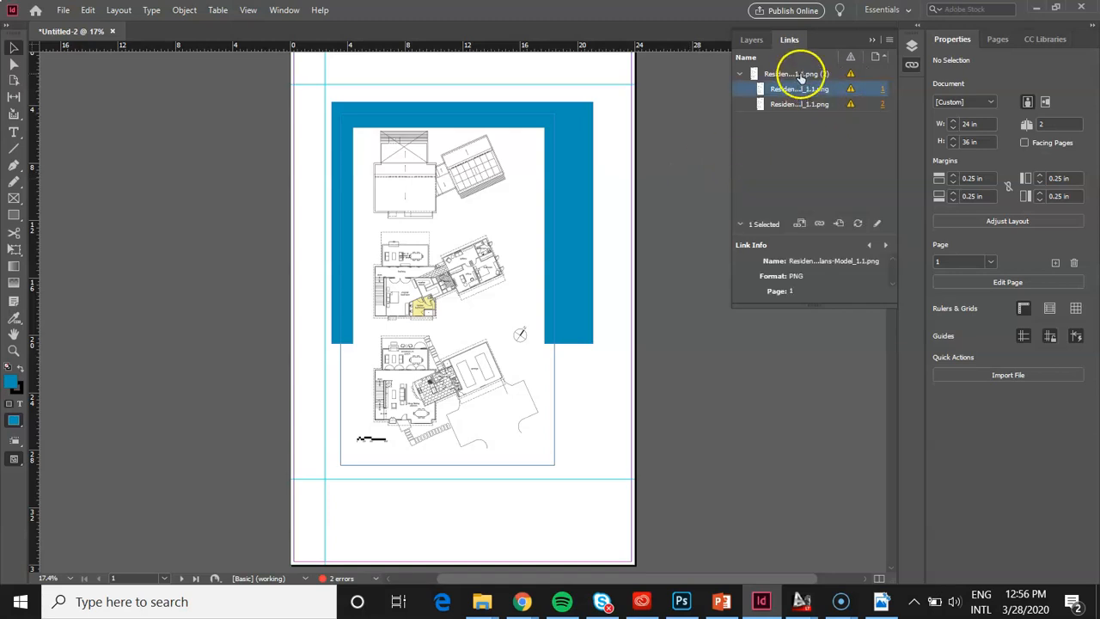
{"action": "left_click", "coordinate": [799, 74]}
{"action": "right_click", "coordinate": [800, 77]}
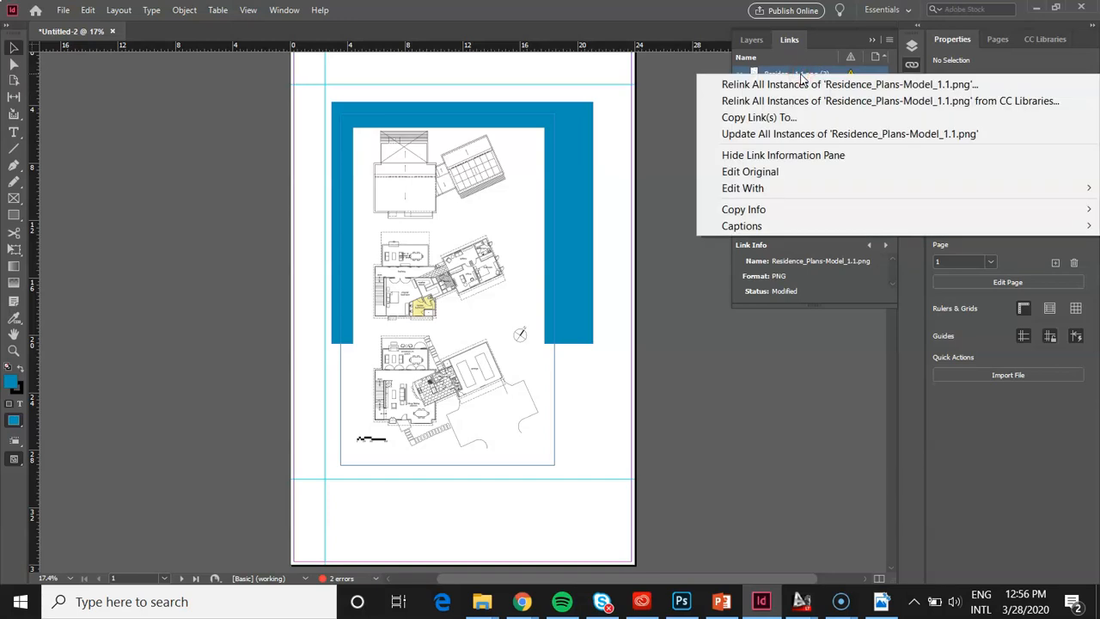
{"action": "left_click", "coordinate": [803, 90]}
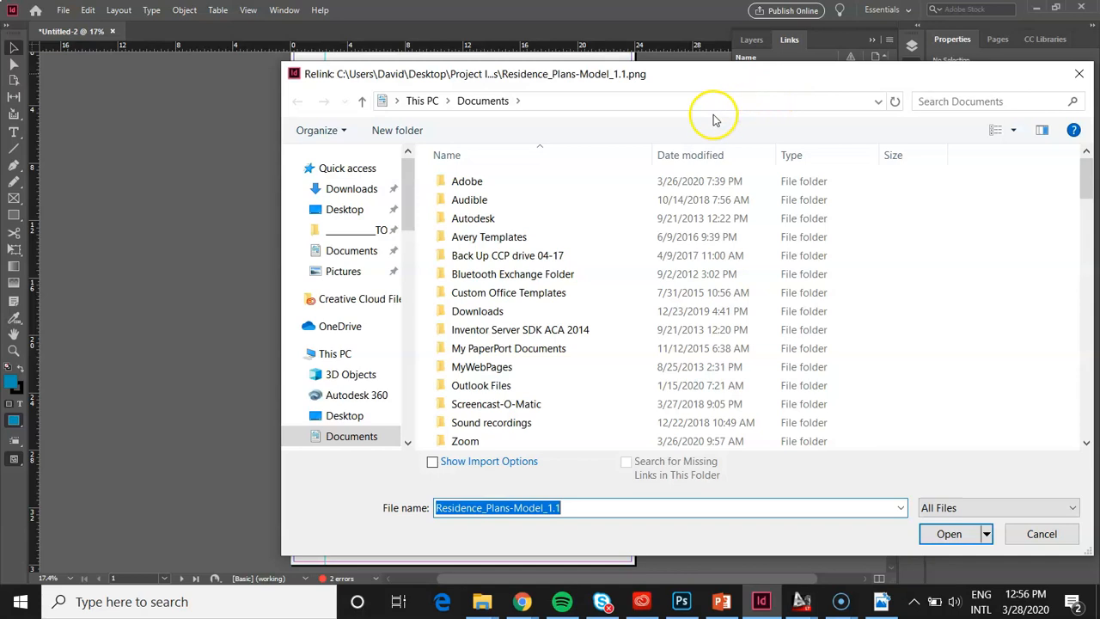
{"action": "left_click", "coordinate": [1055, 533]}
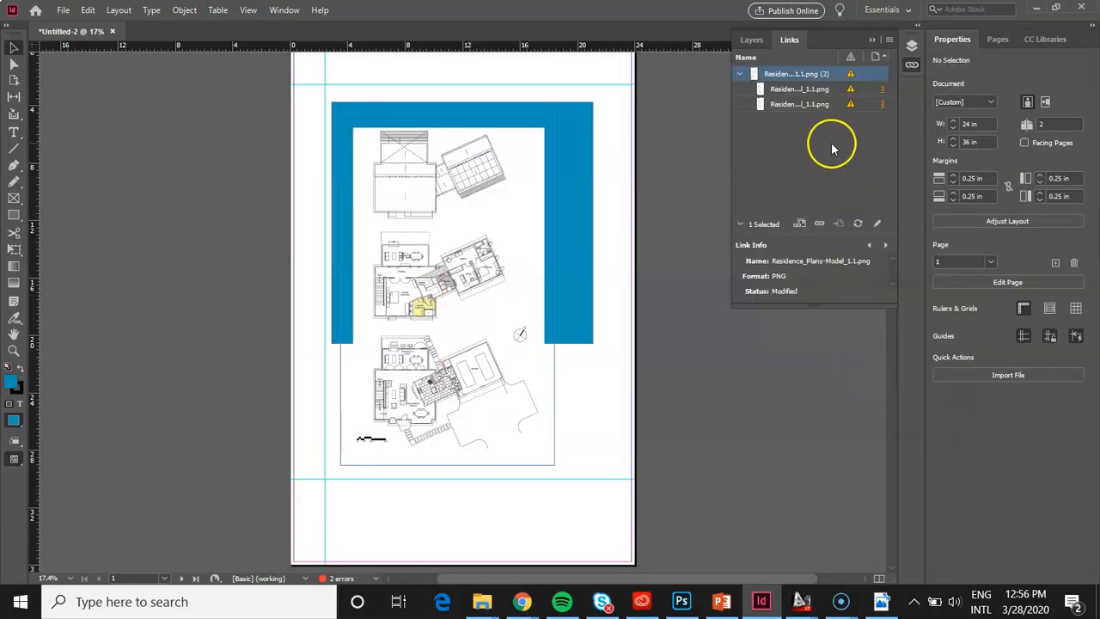
Relink all instances to Residence_Plans-Model_1.1.png from the Desktop's Project II- Case Study > Photoshop Files folder, and enlarge the link information area.
{"action": "right_click", "coordinate": [815, 75]}
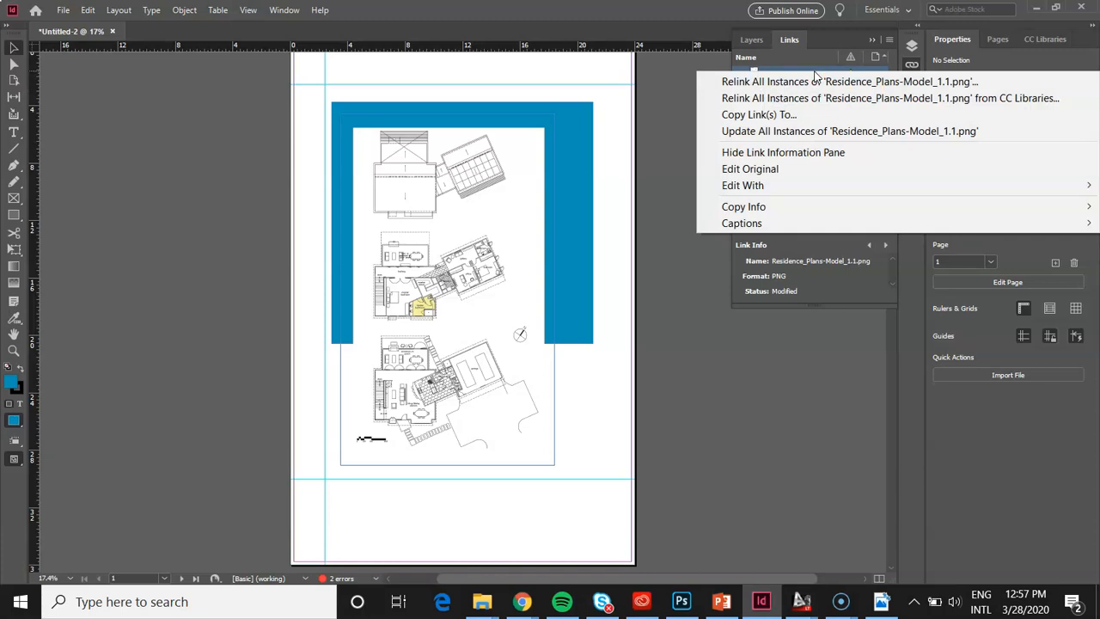
{"action": "left_click", "coordinate": [816, 98]}
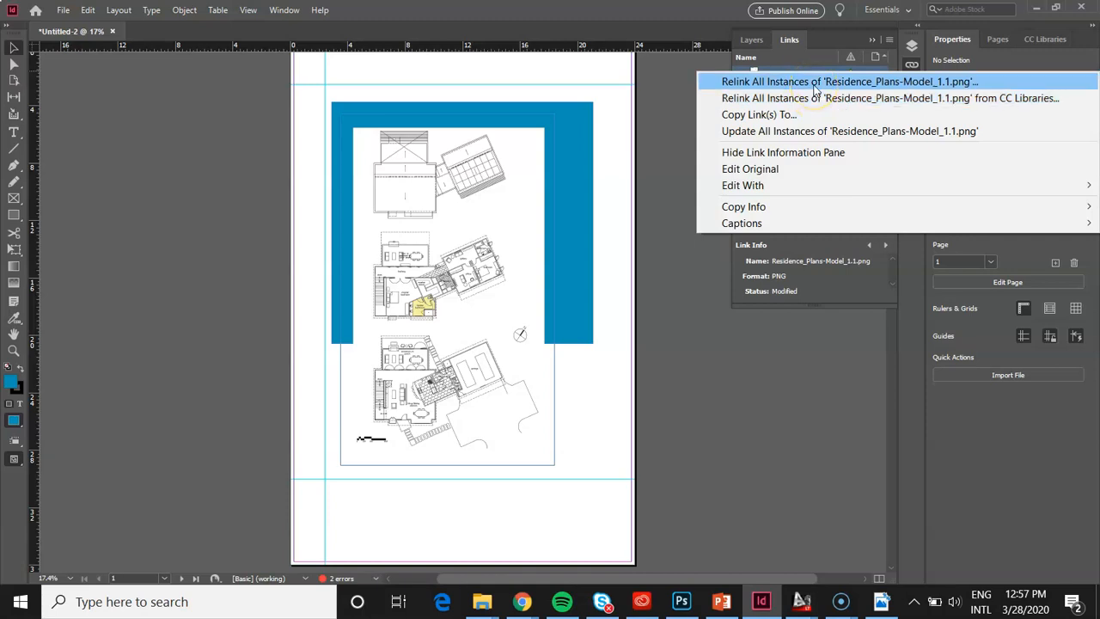
{"action": "left_click", "coordinate": [813, 81]}
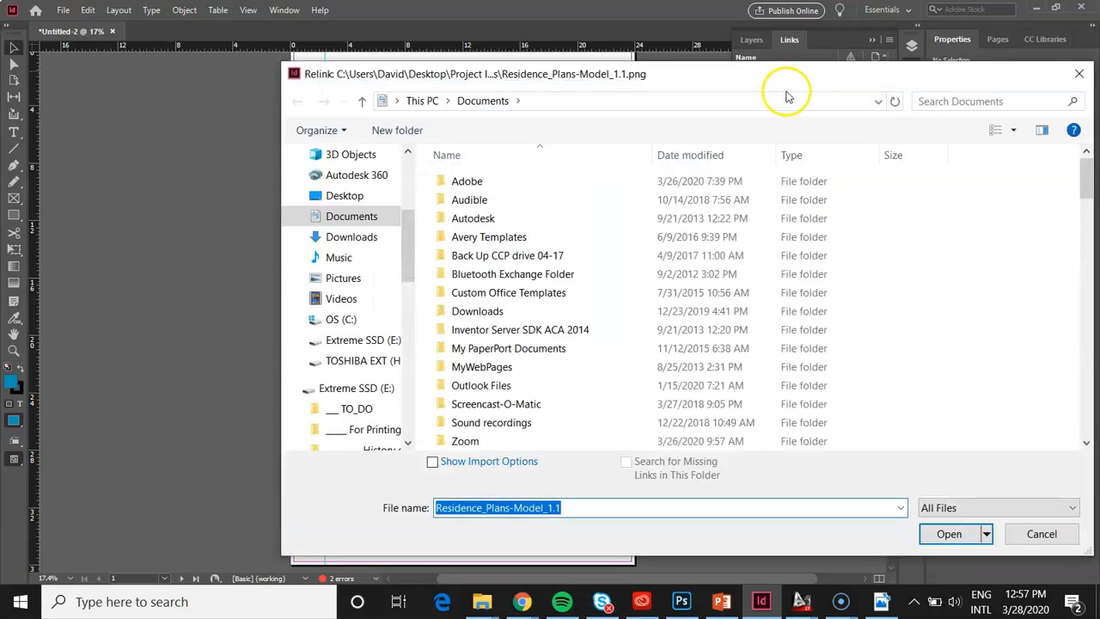
{"action": "left_click", "coordinate": [360, 197]}
{"action": "left_click", "coordinate": [483, 201]}
{"action": "double_click", "coordinate": [482, 202]}
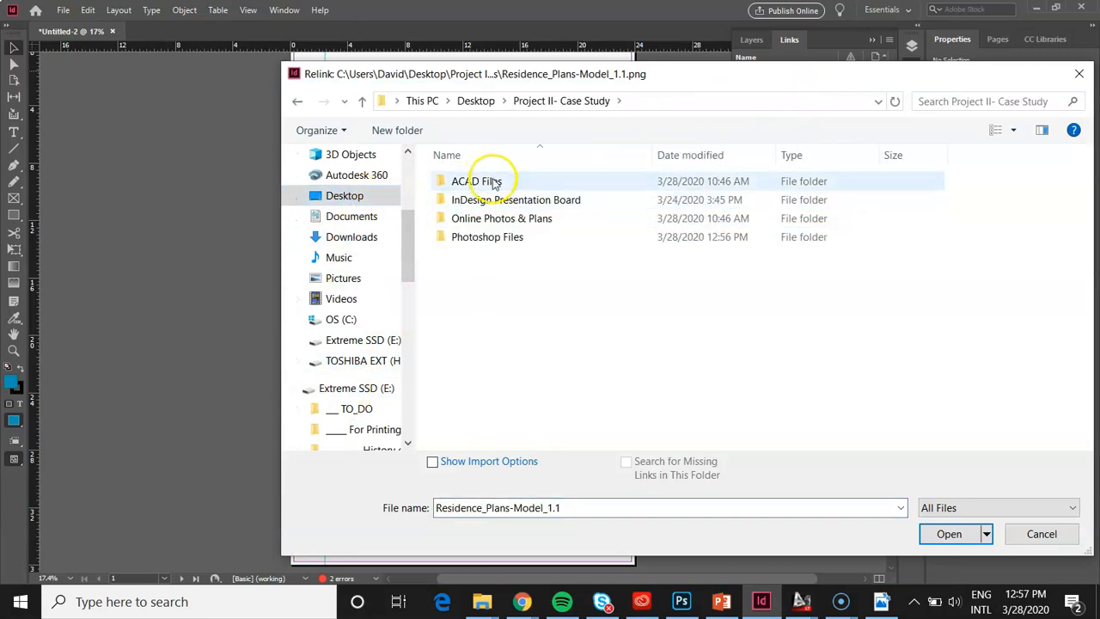
{"action": "left_click", "coordinate": [492, 239]}
{"action": "double_click", "coordinate": [492, 239]}
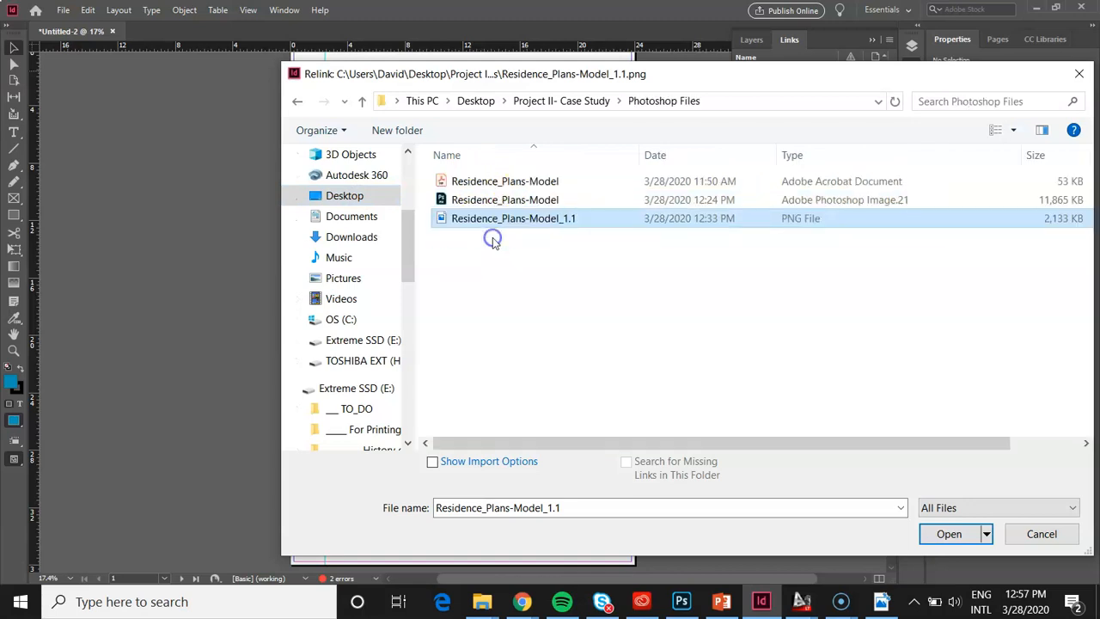
{"action": "double_click", "coordinate": [494, 220]}
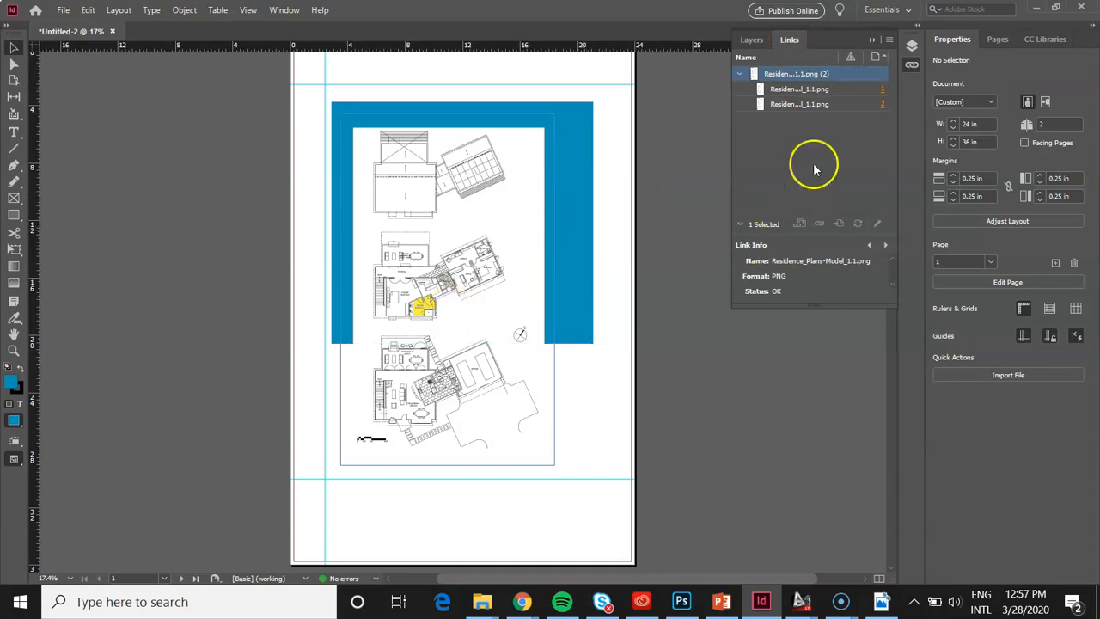
{"action": "left_click_drag", "start_coordinate": [813, 304], "coordinate": [813, 473]}
{"action": "left_click", "coordinate": [448, 520]}
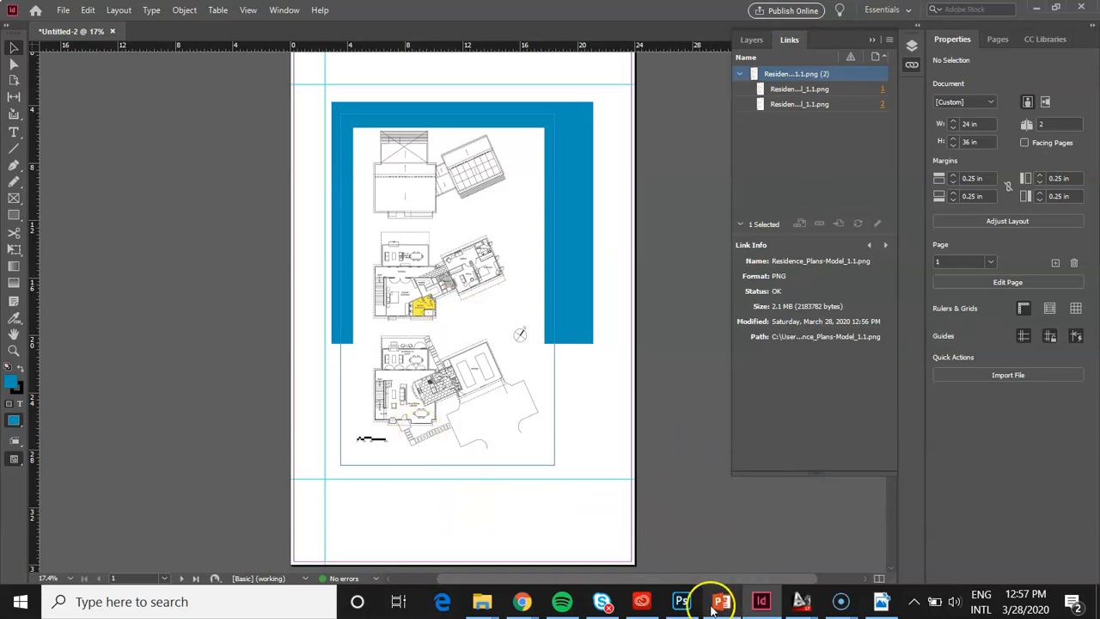
Switch to Photoshop and hide the white Rectangle 1 layer behind the plans.
{"action": "left_click", "coordinate": [685, 601]}
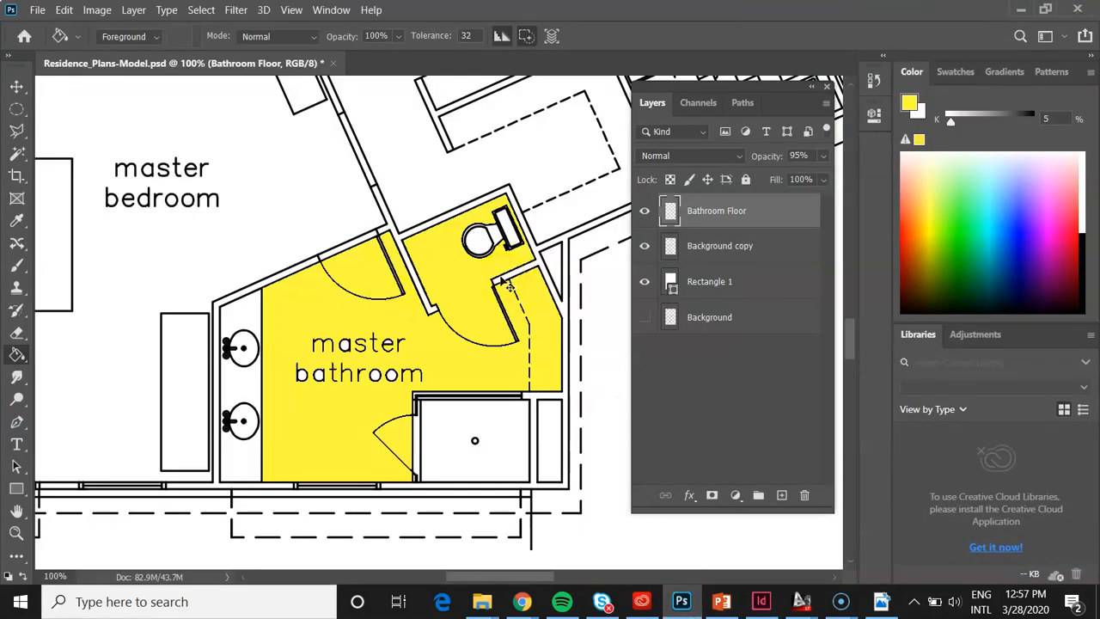
{"action": "key", "text": "ctrl+0"}
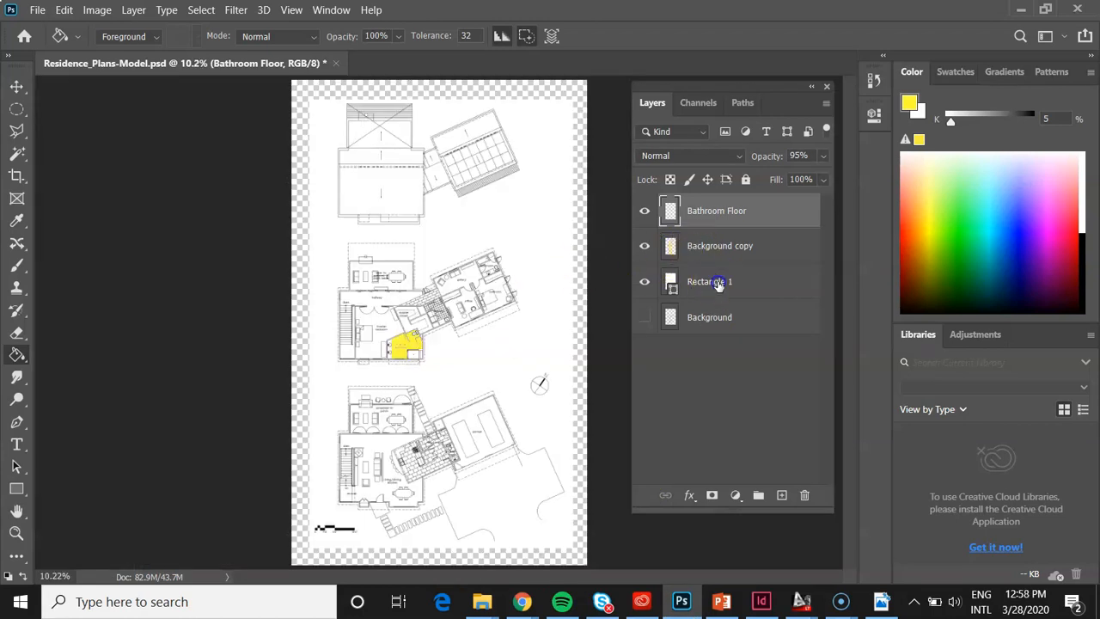
{"action": "left_click", "coordinate": [710, 283]}
{"action": "left_click", "coordinate": [645, 283]}
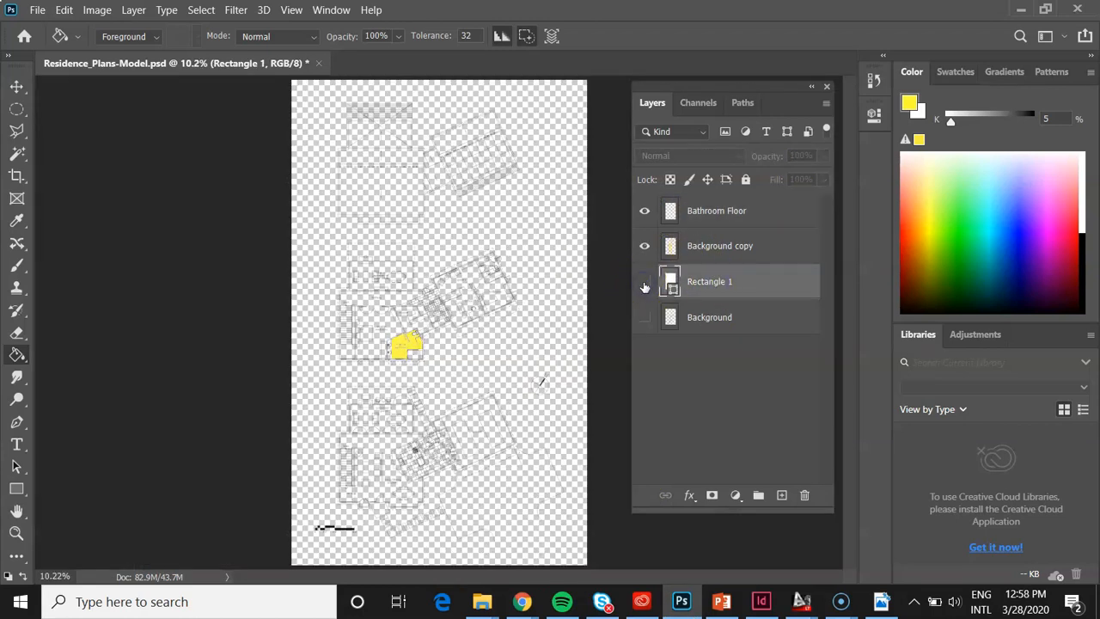
{"action": "left_click", "coordinate": [646, 287]}
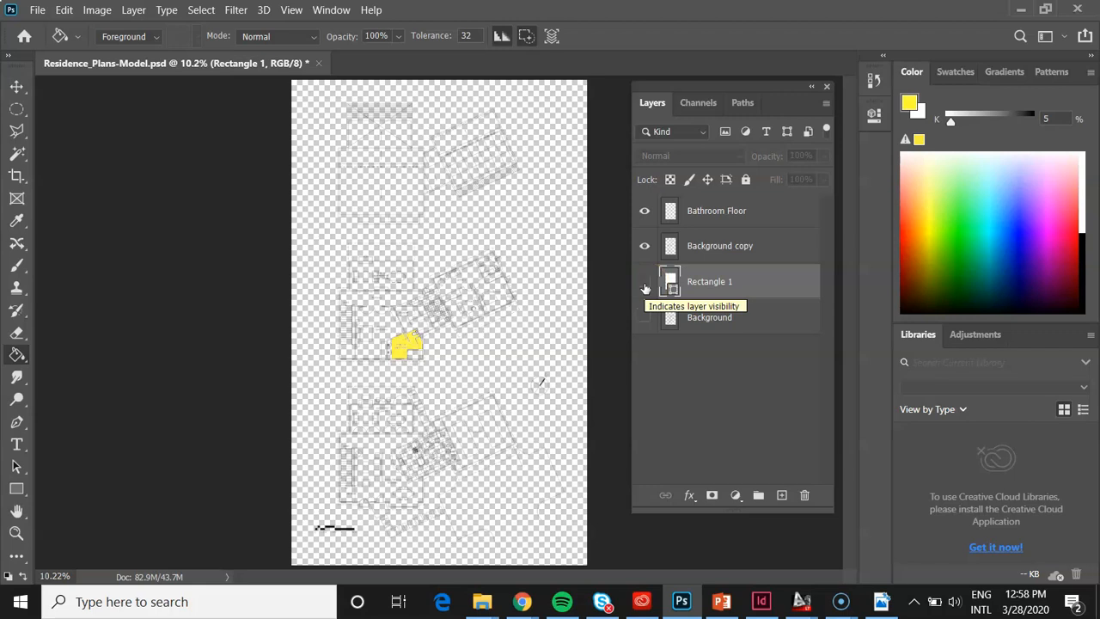
Save the plans with the transparent background as a PNG named Residence_Plans-Model_1.2 in the Photoshop Files folder.
{"action": "left_click", "coordinate": [37, 10]}
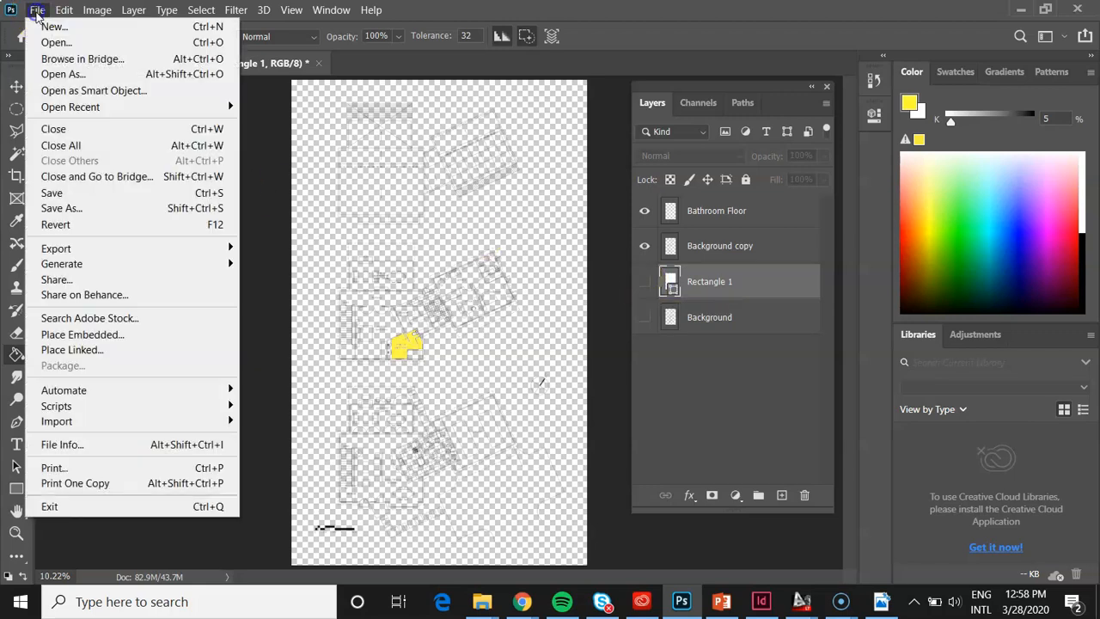
{"action": "left_click", "coordinate": [74, 208]}
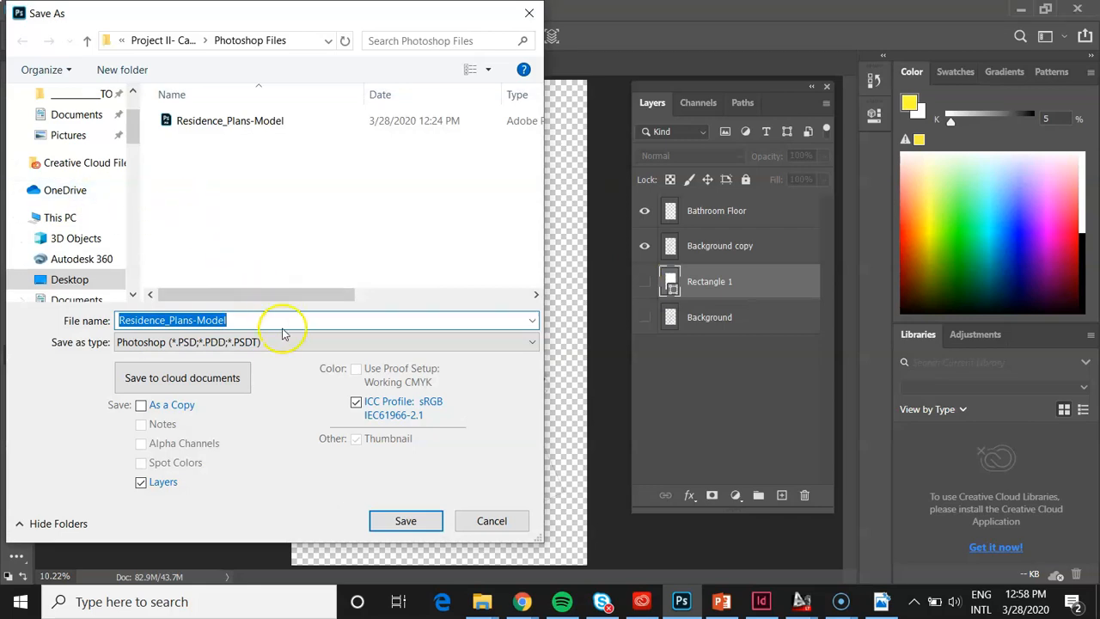
{"action": "left_click", "coordinate": [289, 345]}
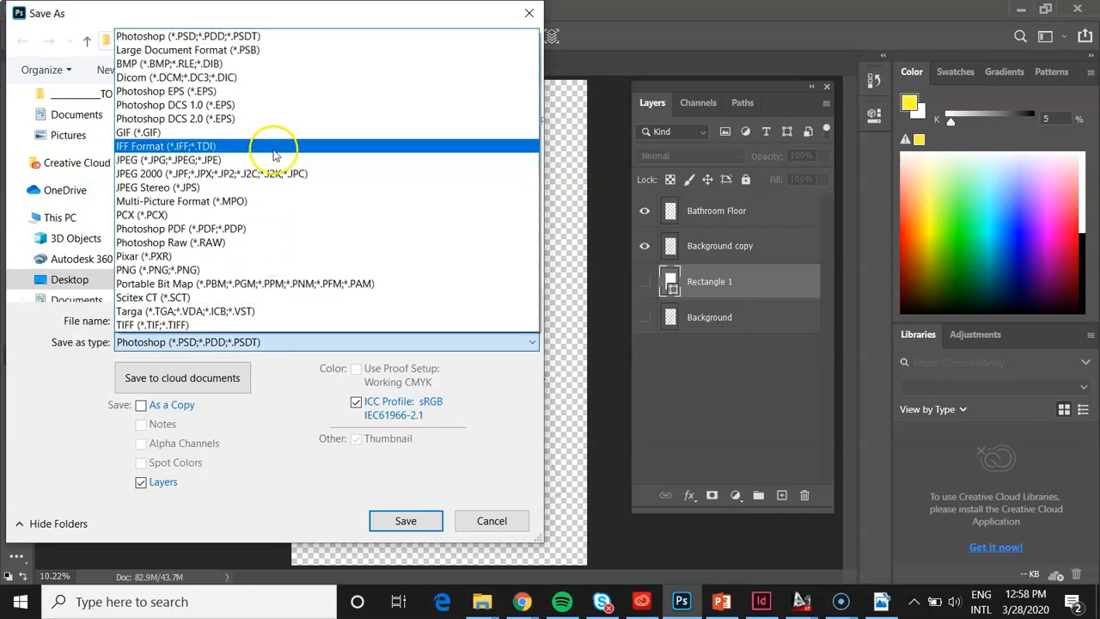
{"action": "left_click", "coordinate": [249, 270]}
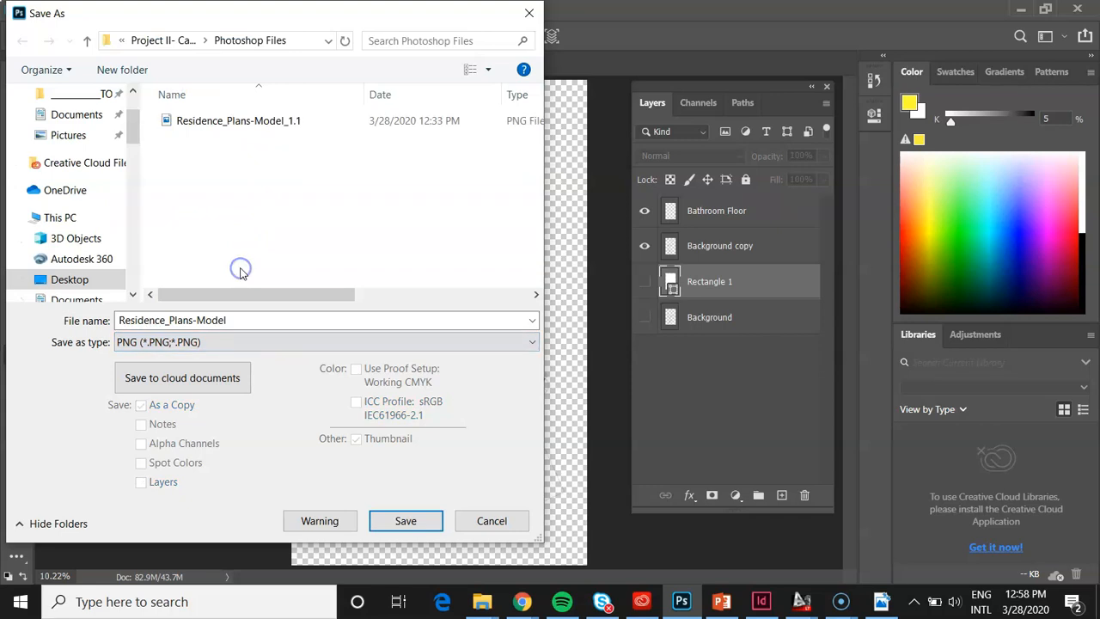
{"action": "left_click", "coordinate": [245, 123]}
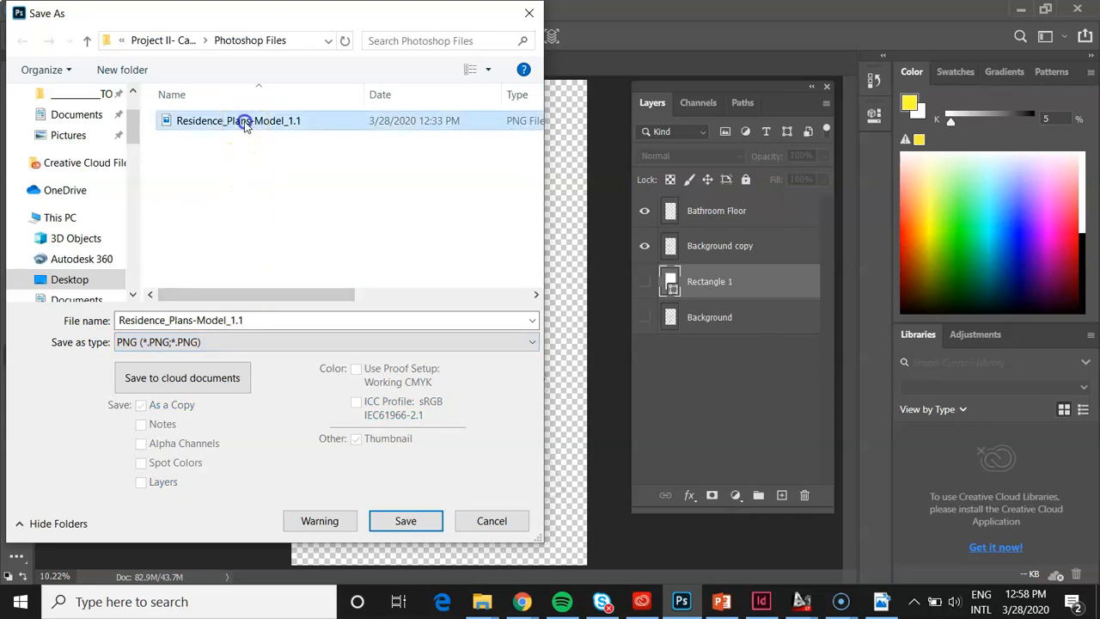
{"action": "left_click", "coordinate": [142, 322]}
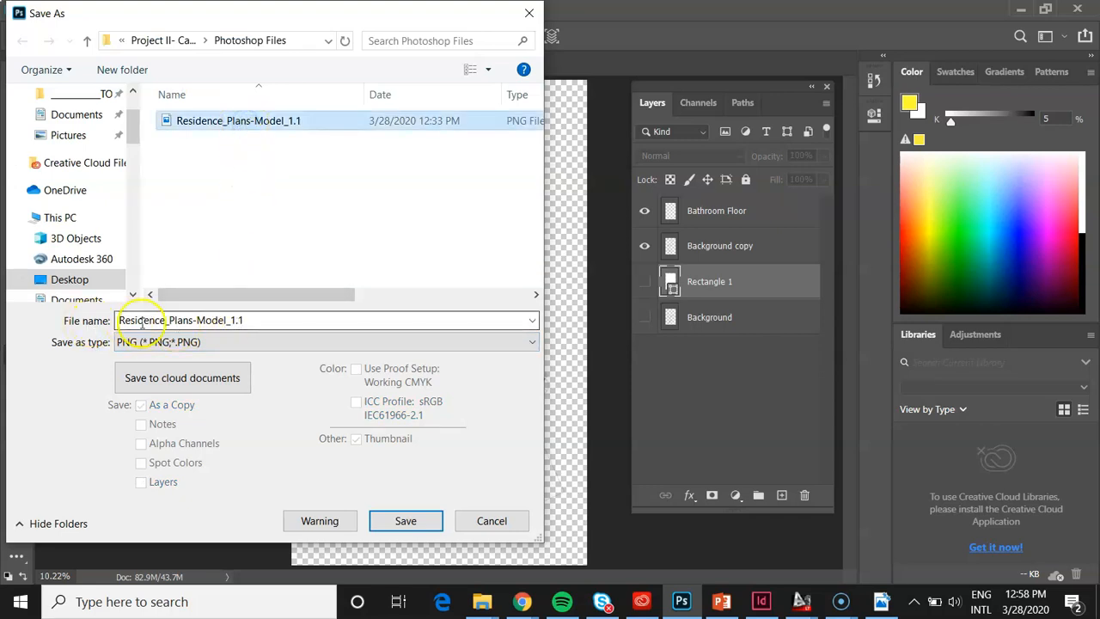
{"action": "double_click", "coordinate": [249, 322]}
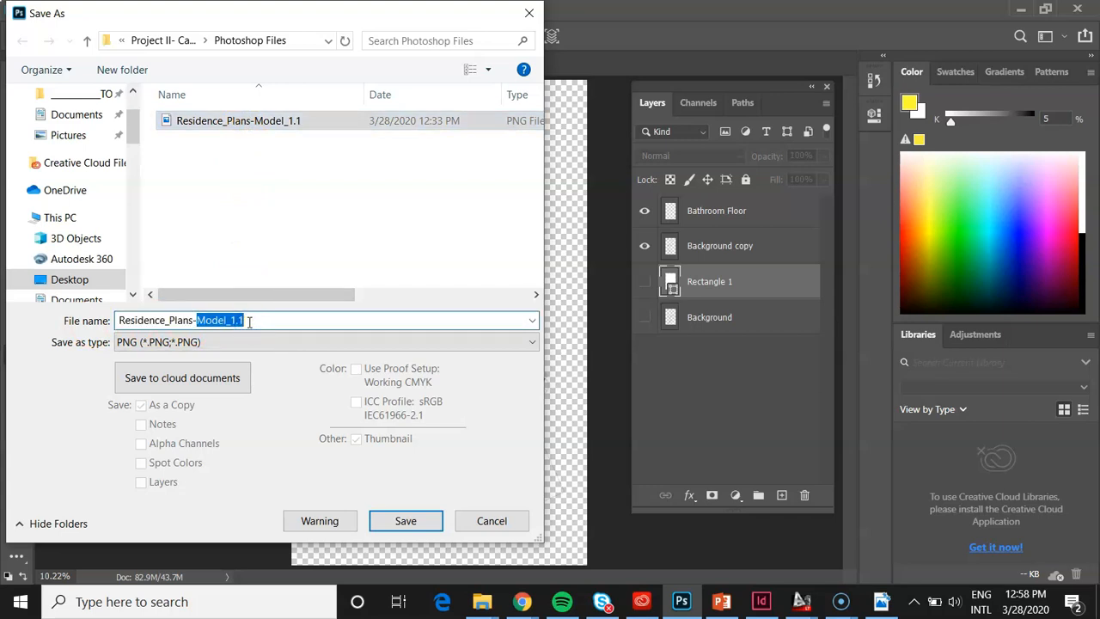
{"action": "left_click", "coordinate": [251, 321]}
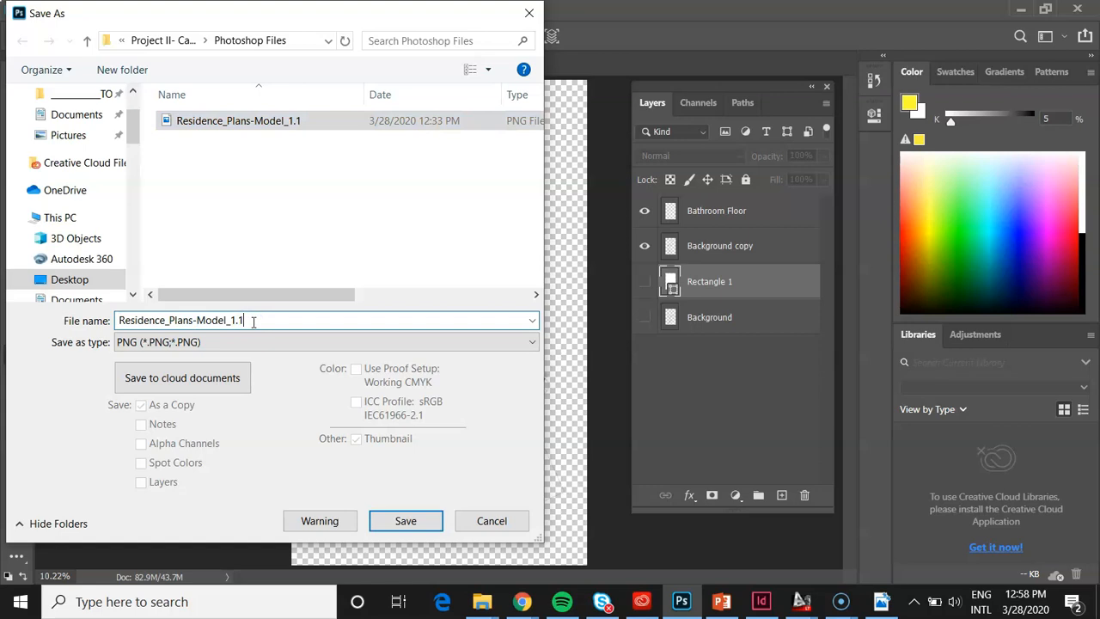
{"action": "key", "text": "BackSpace"}
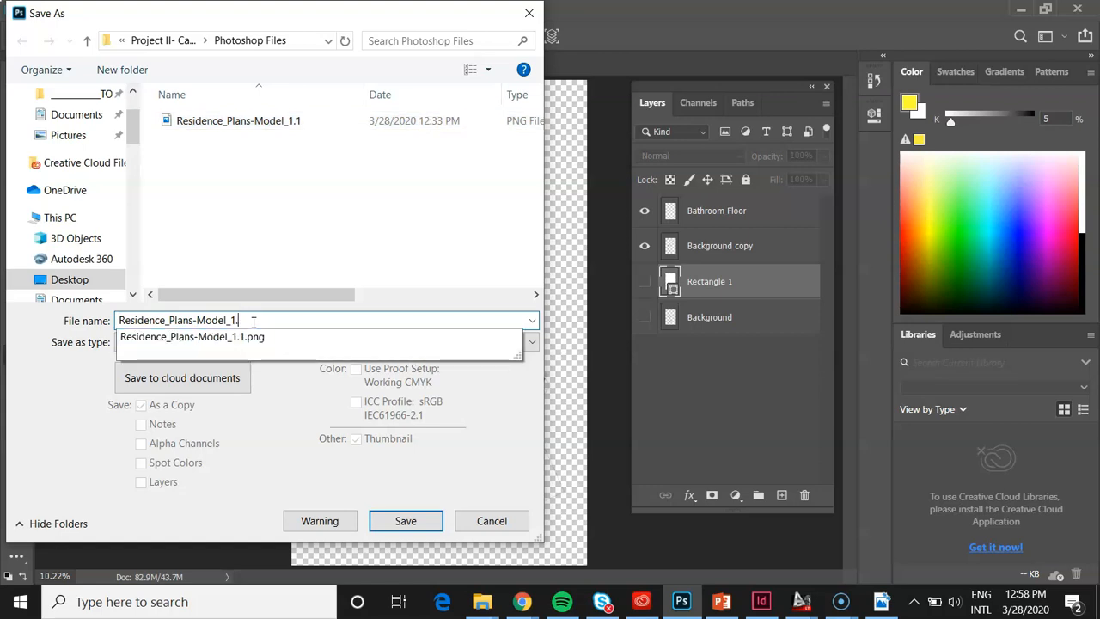
{"action": "type", "text": "2"}
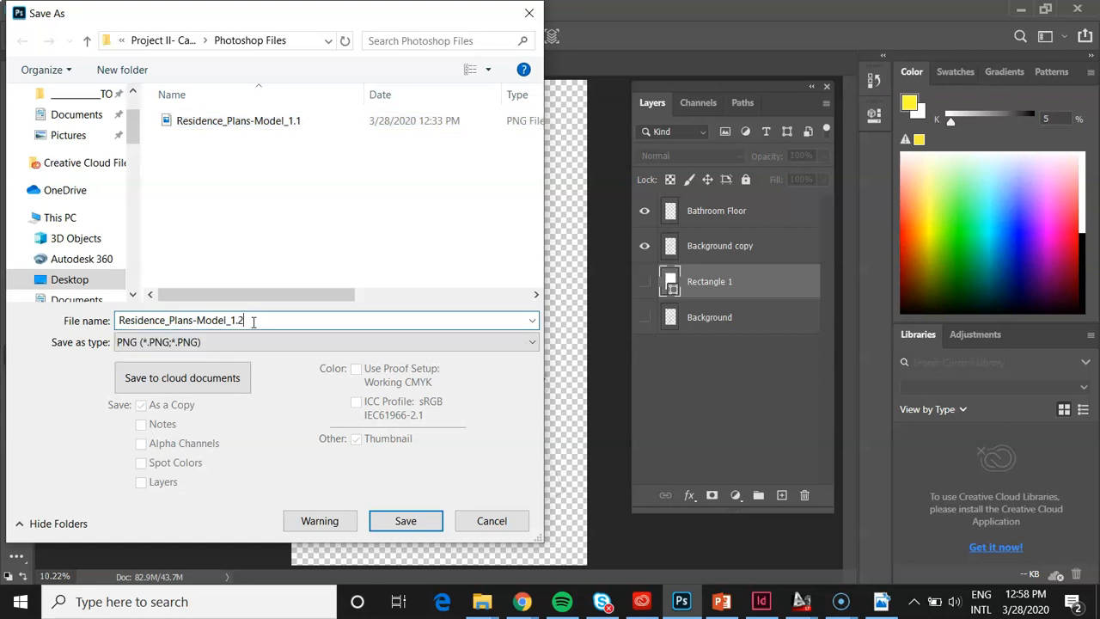
{"action": "left_click", "coordinate": [405, 521]}
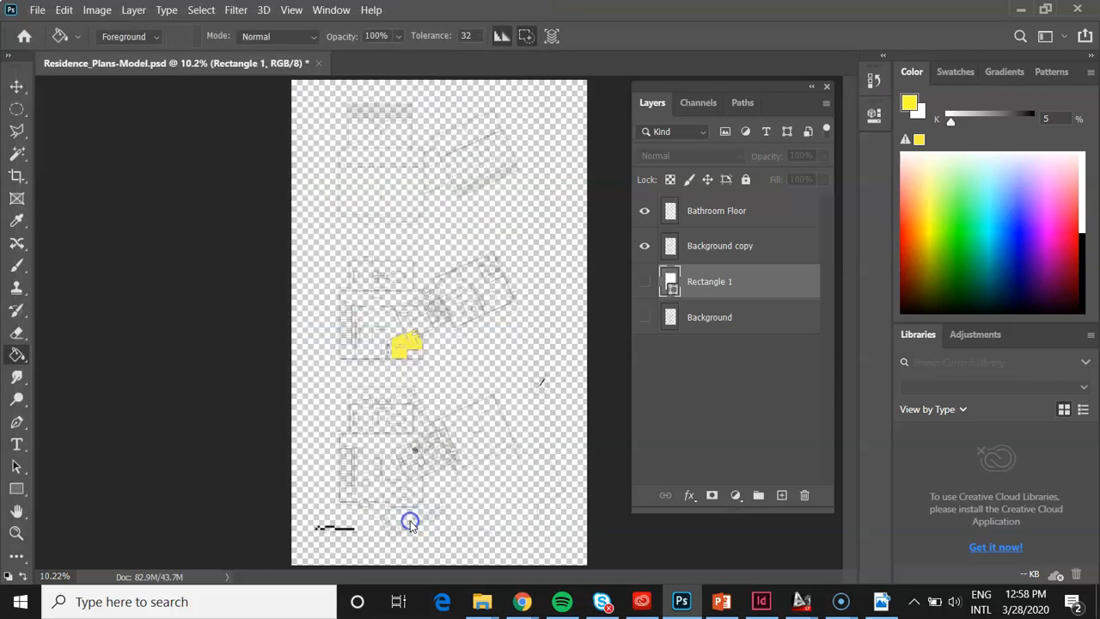
{"action": "left_click", "coordinate": [265, 284]}
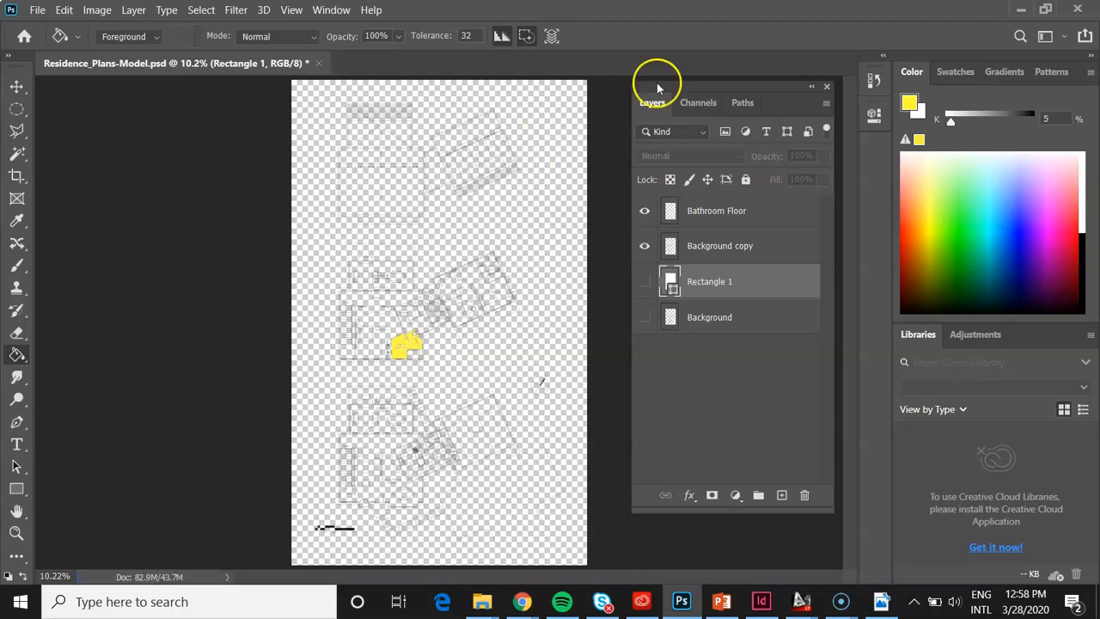
Switch to File Explorer and preview the Residence_Plans-Model_1.1 and Residence_Plans-Model_1.2 PNG files in the Photoshop Files folder.
{"action": "left_click", "coordinate": [1021, 9]}
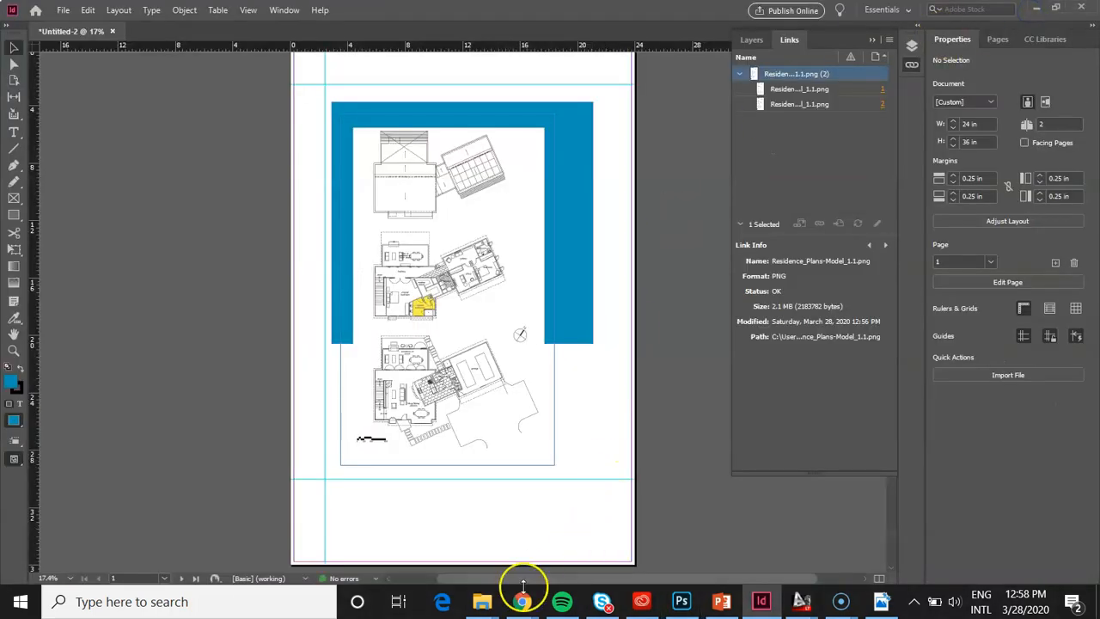
{"action": "left_click", "coordinate": [482, 604]}
{"action": "left_click", "coordinate": [536, 541]}
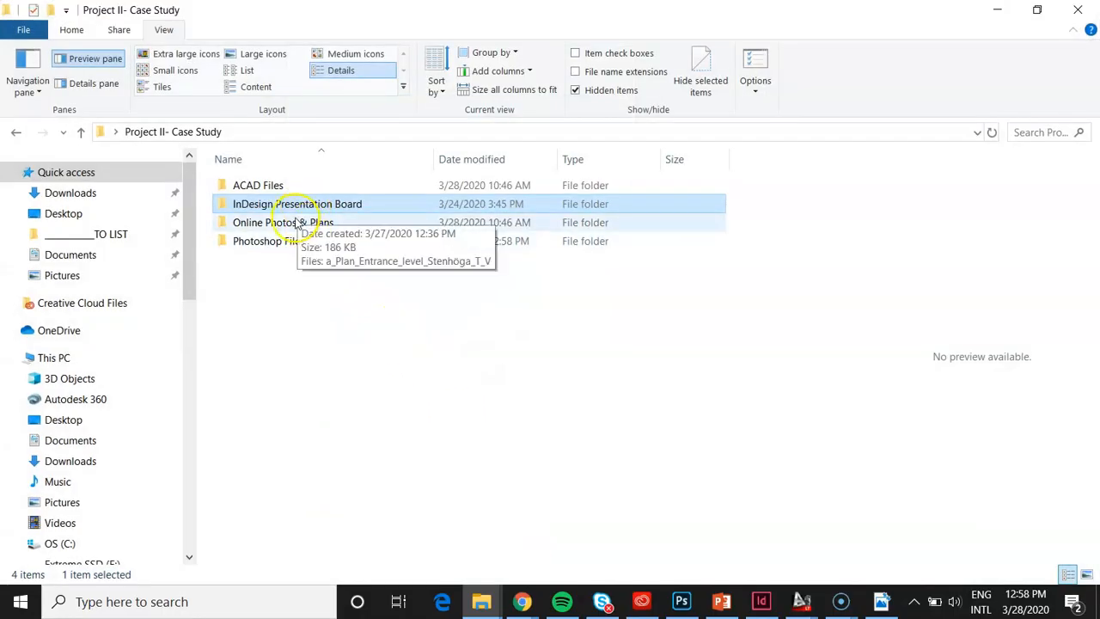
{"action": "left_click", "coordinate": [287, 244]}
{"action": "double_click", "coordinate": [287, 244]}
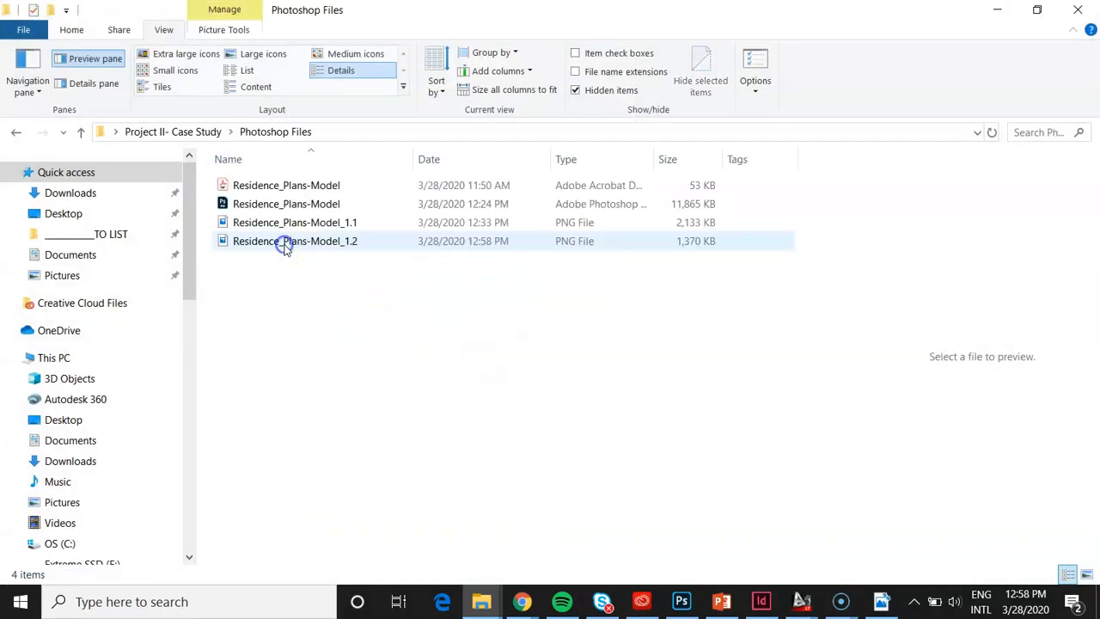
{"action": "left_click", "coordinate": [290, 225]}
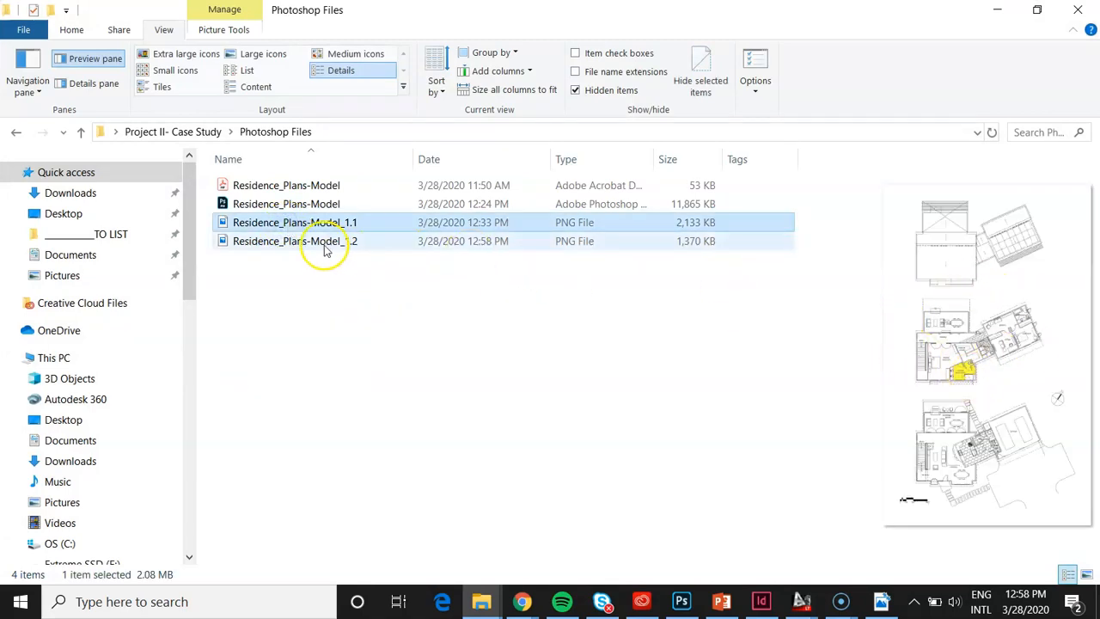
{"action": "left_click", "coordinate": [325, 244]}
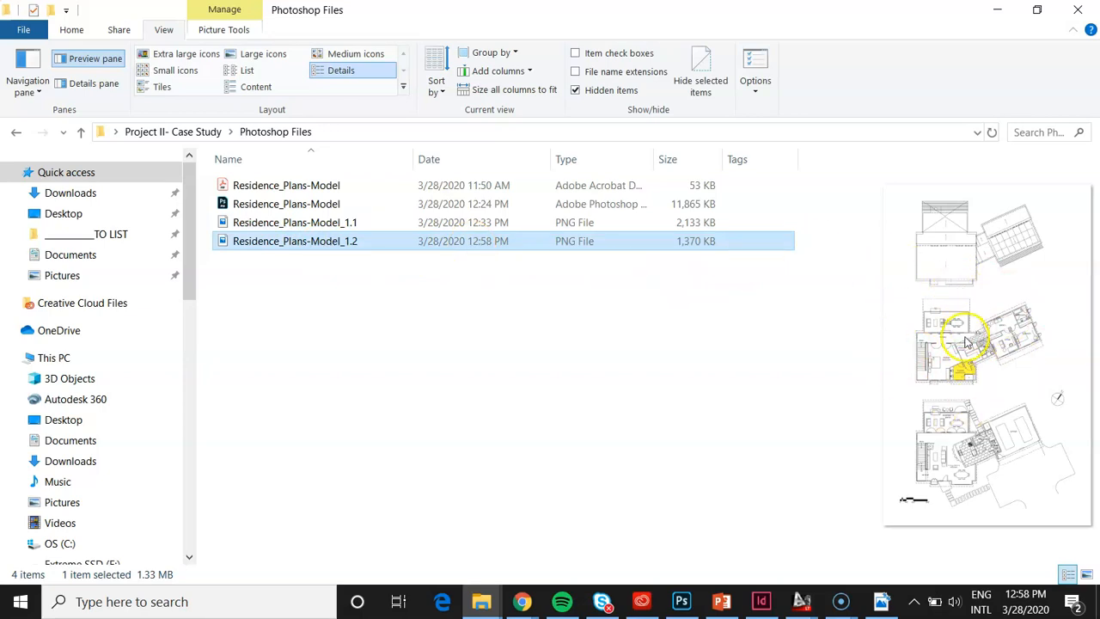
Return to InDesign and place Residence_Plans-Model_1.2.png over the selected plan image on page 1, replacing it, then deselect it.
{"action": "left_click", "coordinate": [996, 10]}
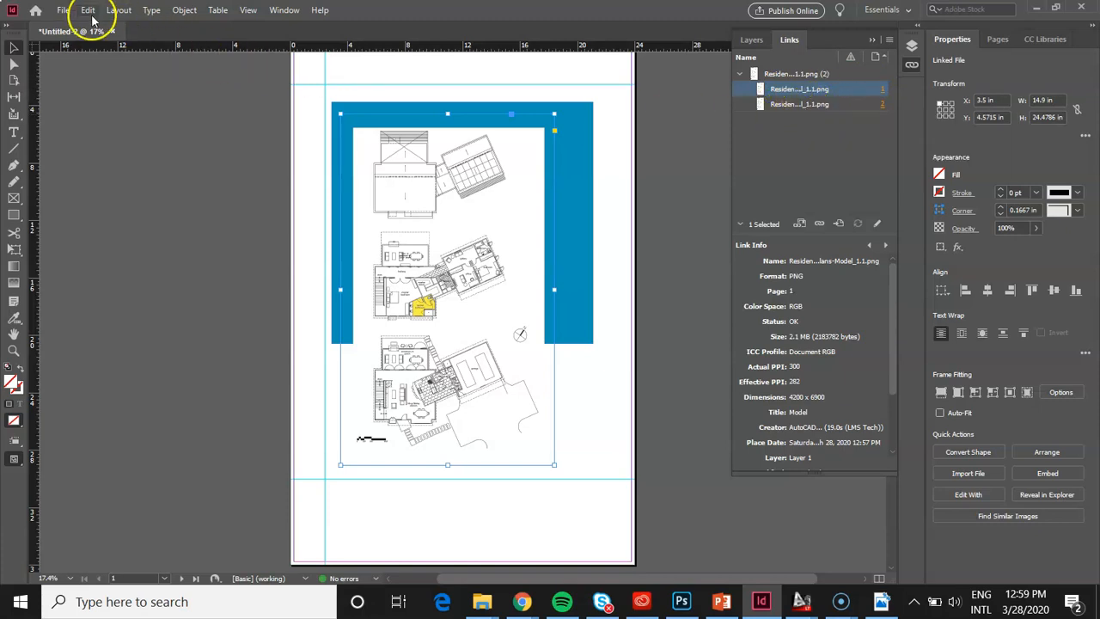
{"action": "left_click", "coordinate": [64, 10]}
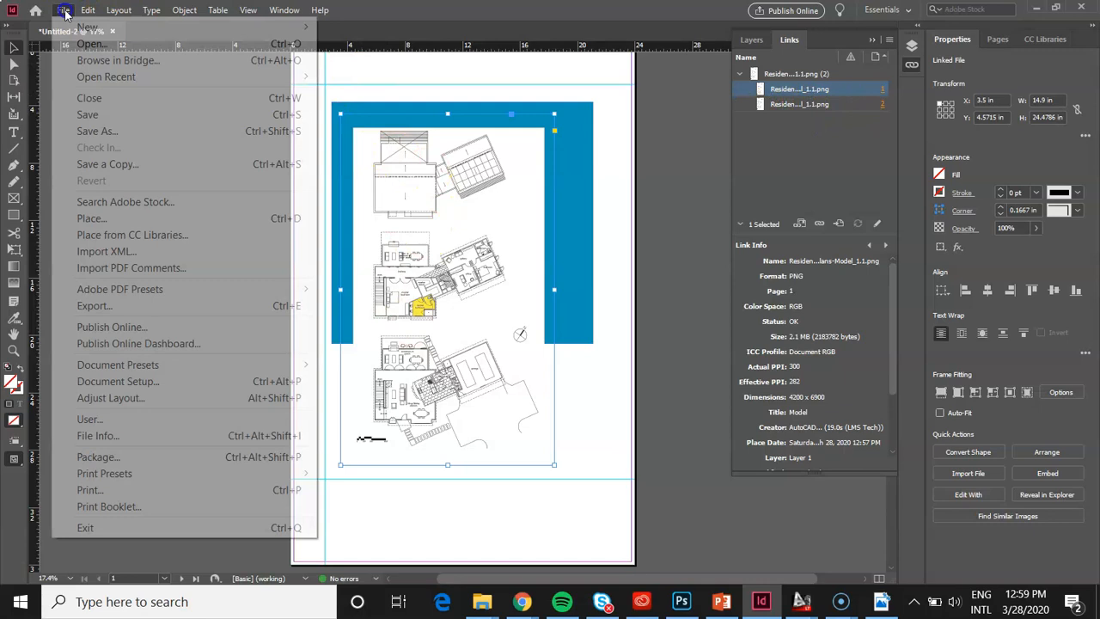
{"action": "left_click", "coordinate": [100, 220]}
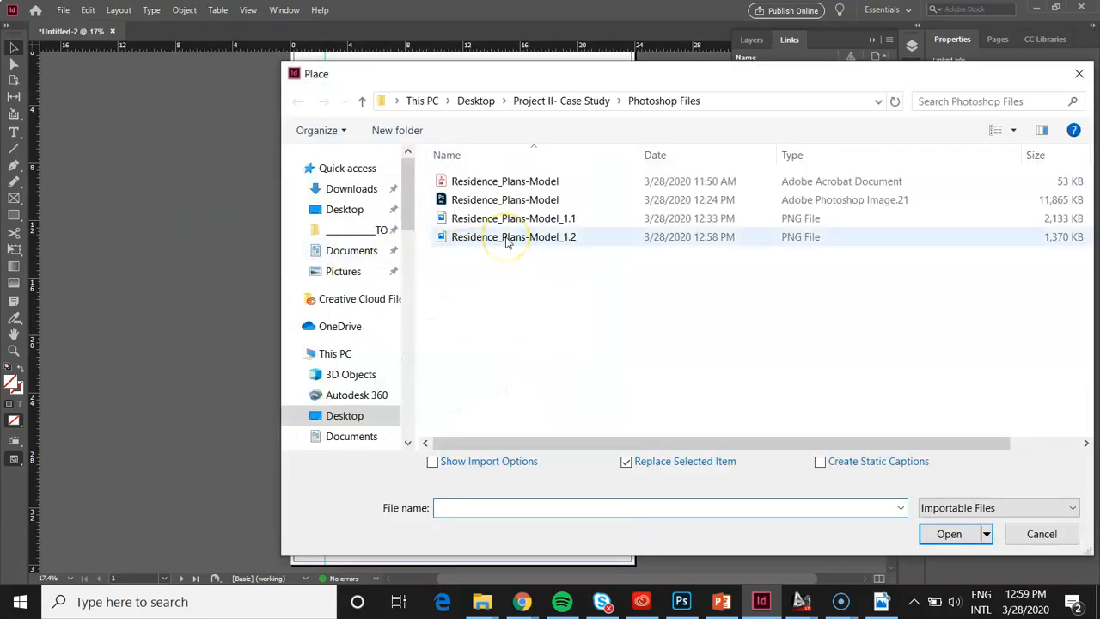
{"action": "double_click", "coordinate": [507, 239]}
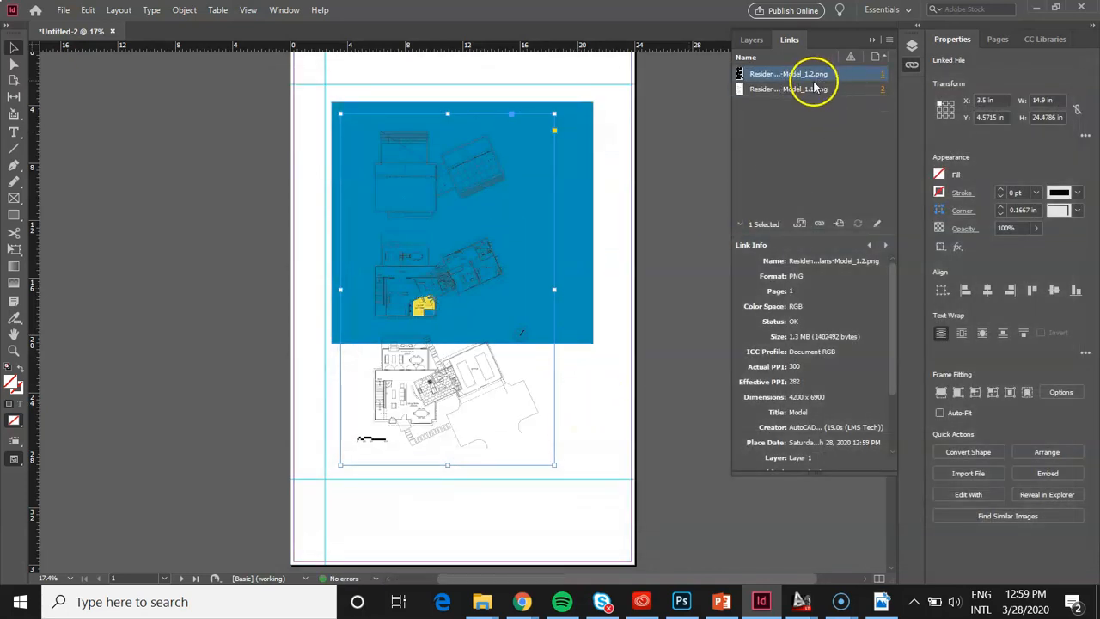
{"action": "left_click", "coordinate": [586, 404]}
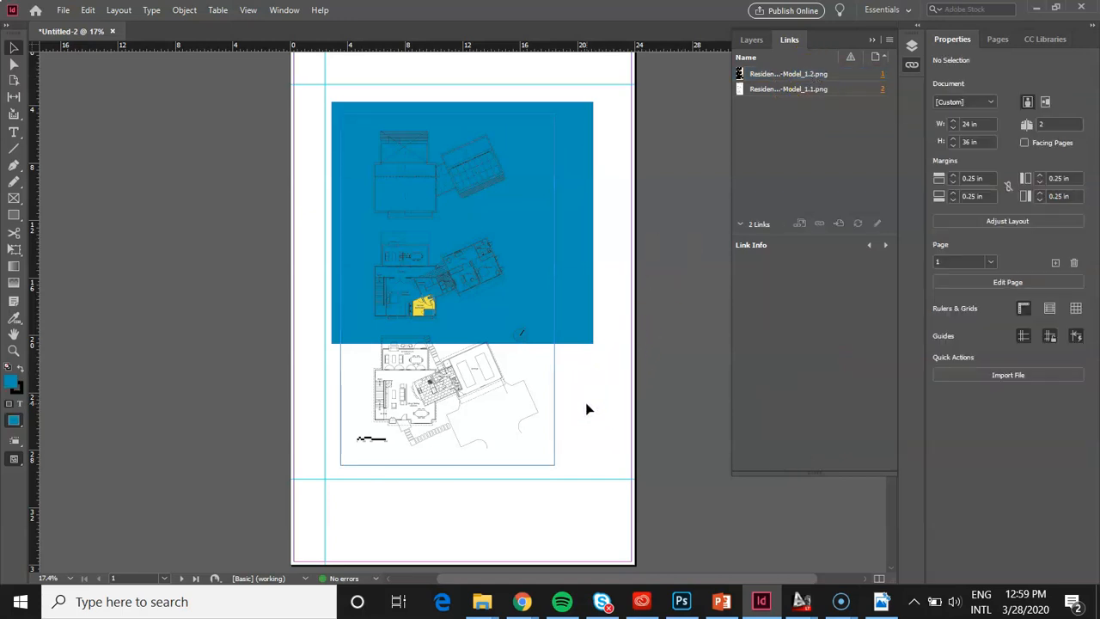
Examine the transparent areas around the yellow master bathroom against the blue shape up close, then return to the whole page.
{"action": "key", "text": "ctrl+equal"}
{"action": "key", "text": "ctrl+equal"}
{"action": "key", "text": "ctrl+equal"}
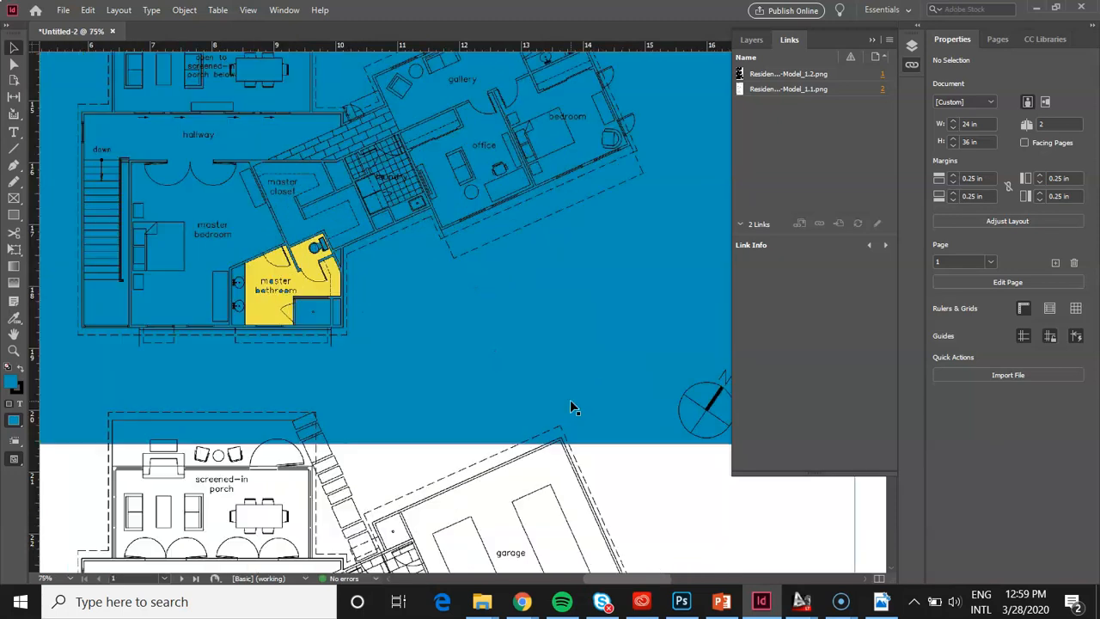
{"action": "key", "text": "ctrl+equal"}
{"action": "left_click_drag", "start_coordinate": [644, 580], "coordinate": [617, 583]}
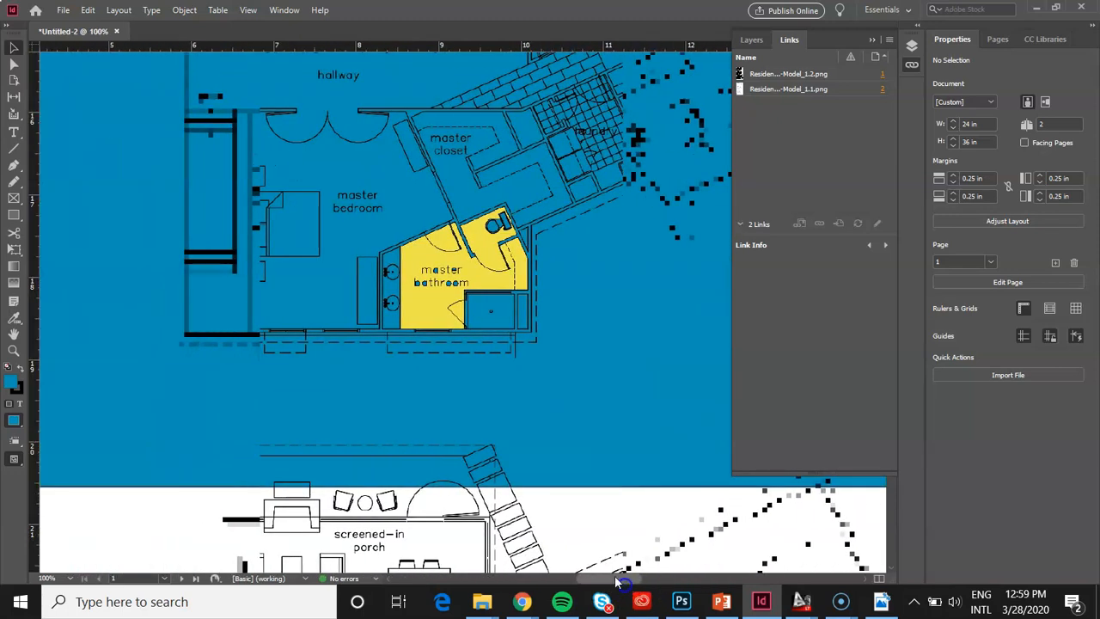
{"action": "left_click", "coordinate": [504, 344]}
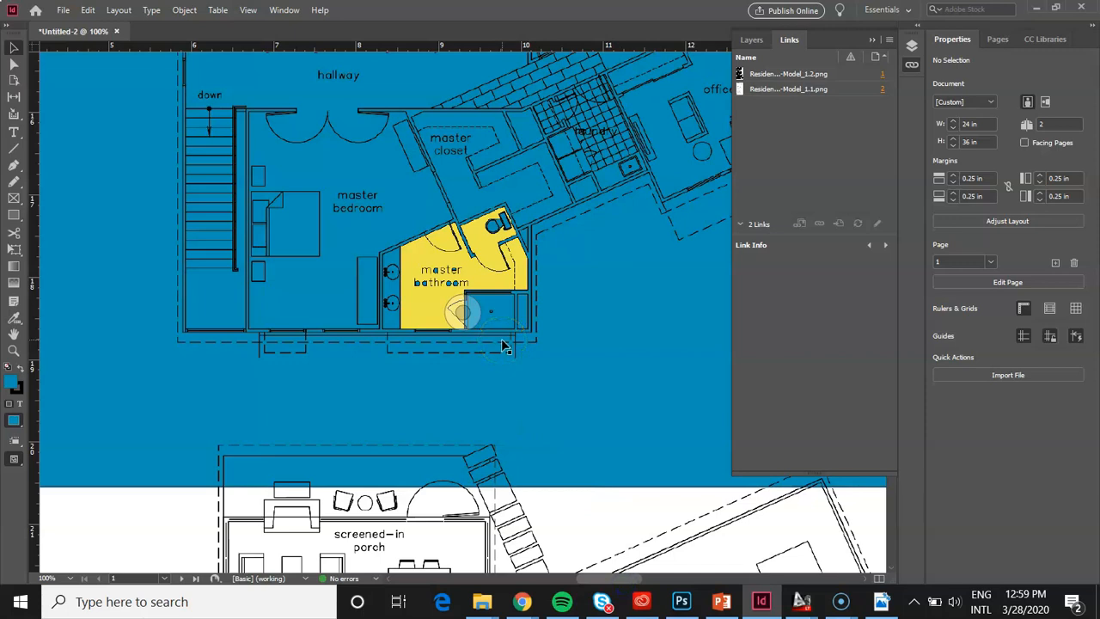
{"action": "scroll", "coordinate": [504, 344], "scroll_direction": "up", "scroll_amount": 1, "text": "alt"}
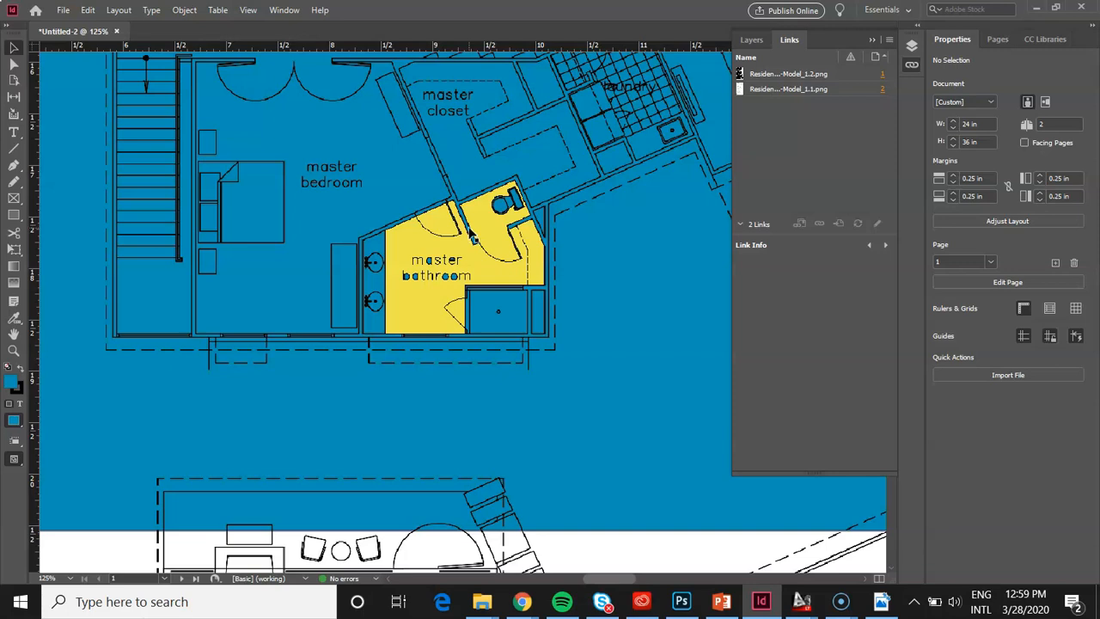
{"action": "left_click", "coordinate": [643, 383]}
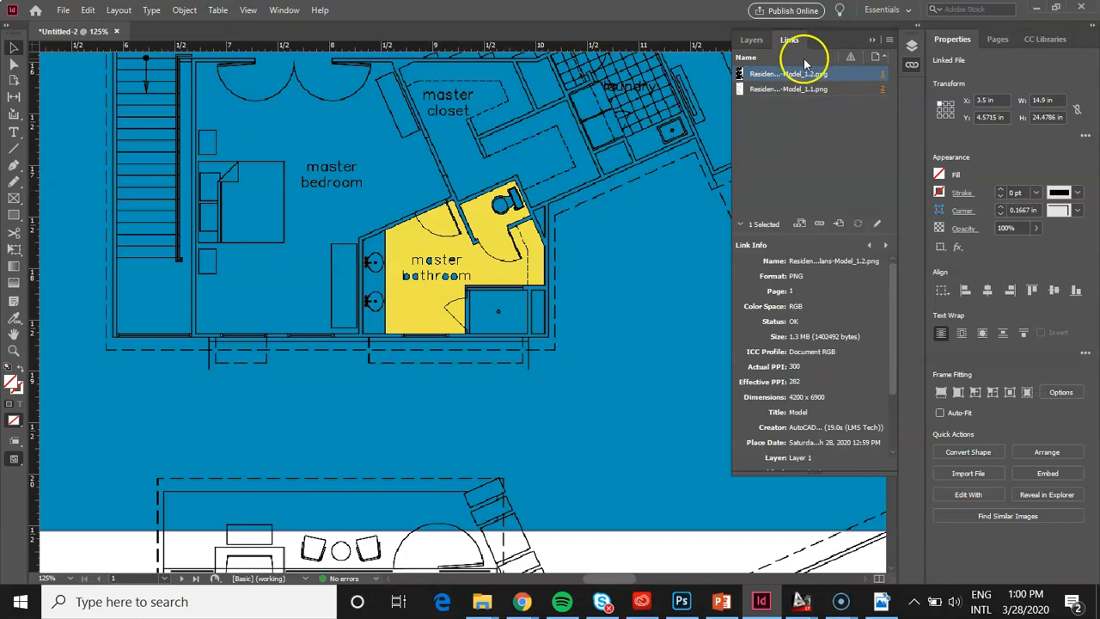
{"action": "key", "text": "ctrl+0"}
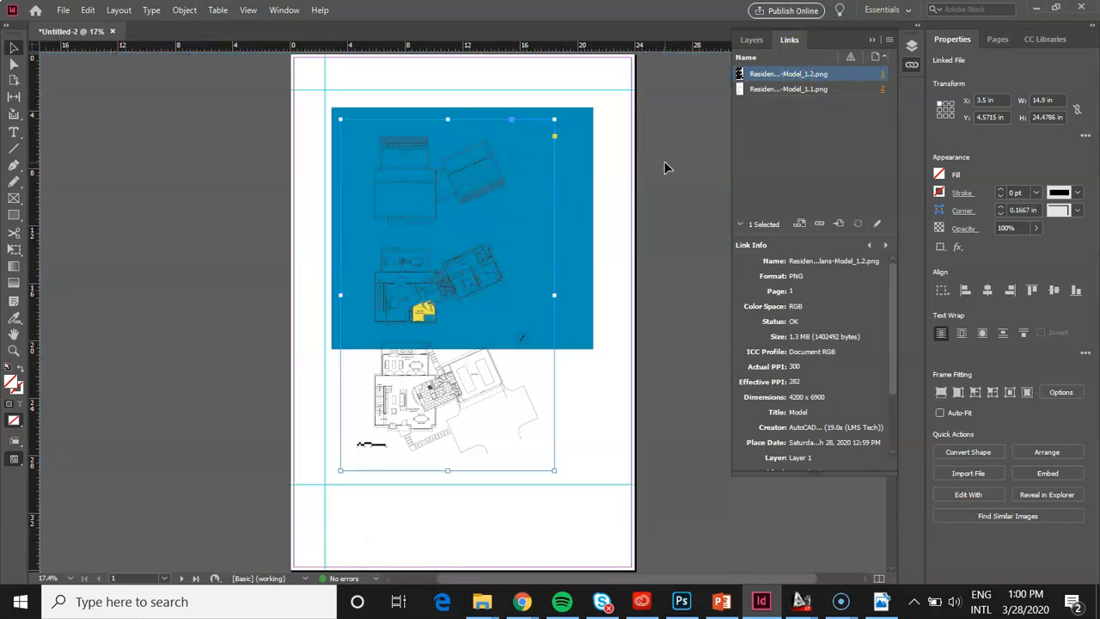
{"action": "left_click", "coordinate": [572, 421]}
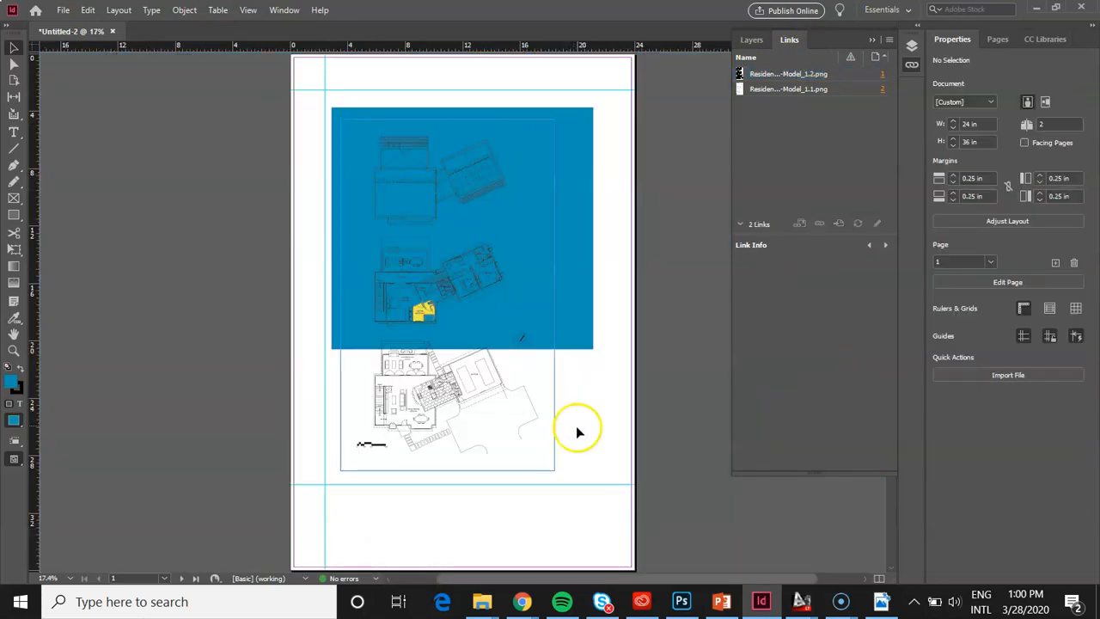
Switch to PowerPoint and read the workflow note on packaging the InDesign file for submission, then return to InDesign.
{"action": "left_click", "coordinate": [722, 604]}
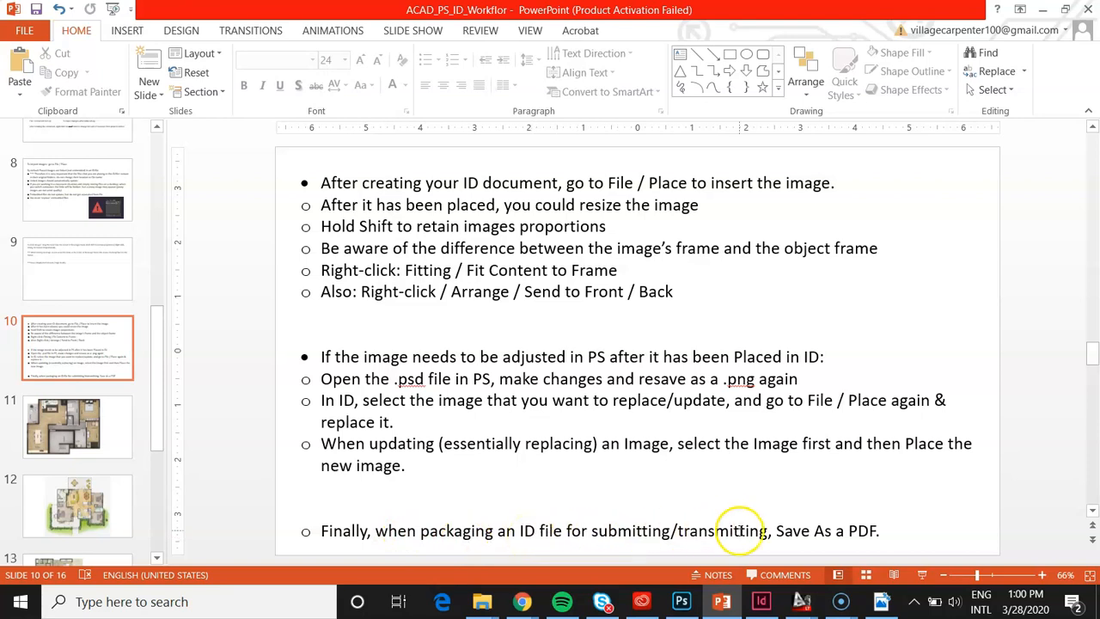
{"action": "left_click", "coordinate": [1043, 10]}
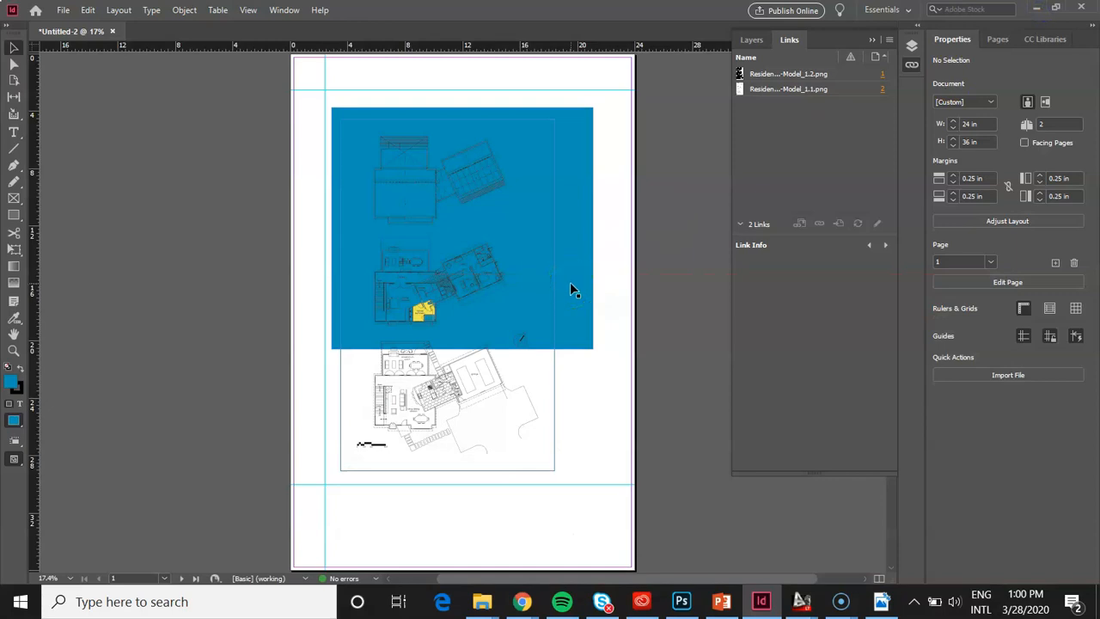
{"action": "left_click", "coordinate": [63, 9]}
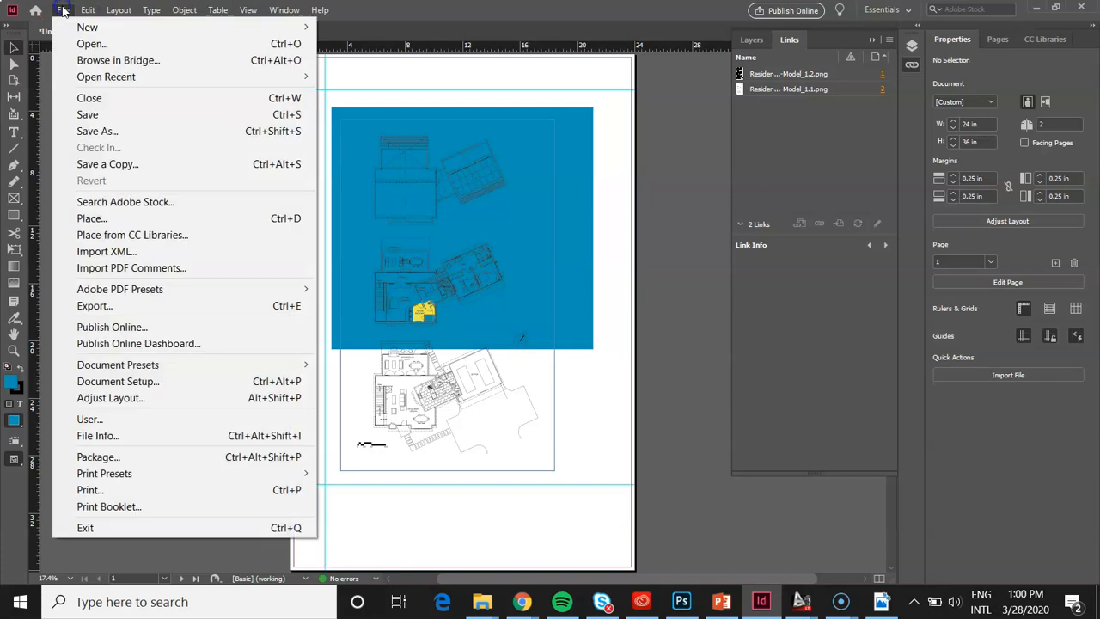
{"action": "left_click", "coordinate": [115, 129]}
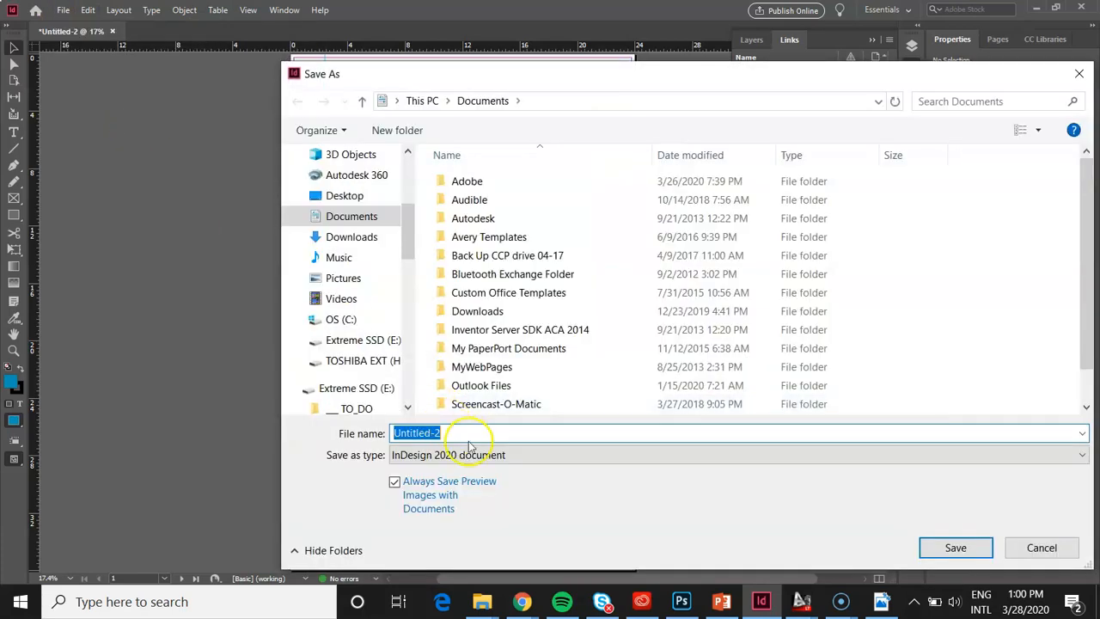
{"action": "left_click", "coordinate": [543, 456]}
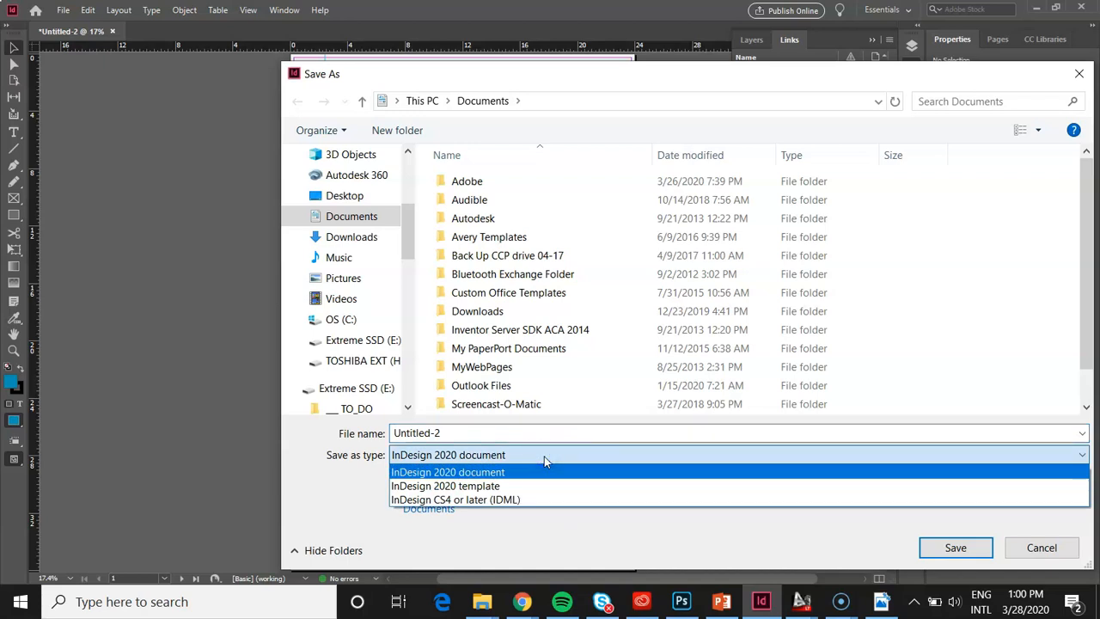
{"action": "left_click", "coordinate": [544, 456]}
{"action": "left_click", "coordinate": [677, 458]}
{"action": "left_click", "coordinate": [676, 459]}
{"action": "left_click", "coordinate": [1042, 547]}
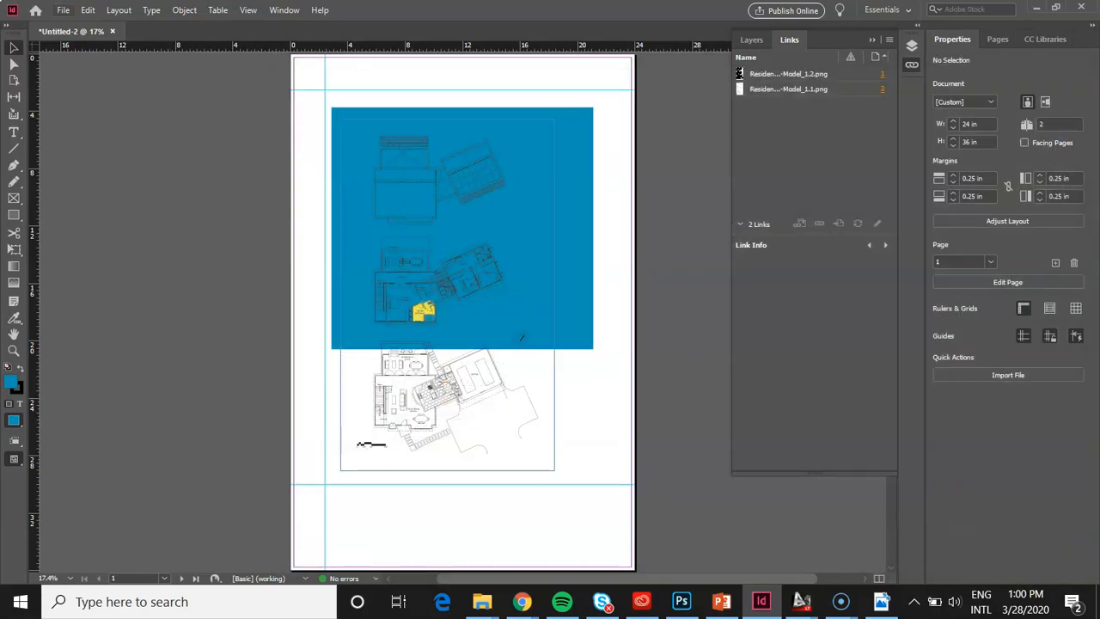
{"action": "left_click", "coordinate": [61, 9]}
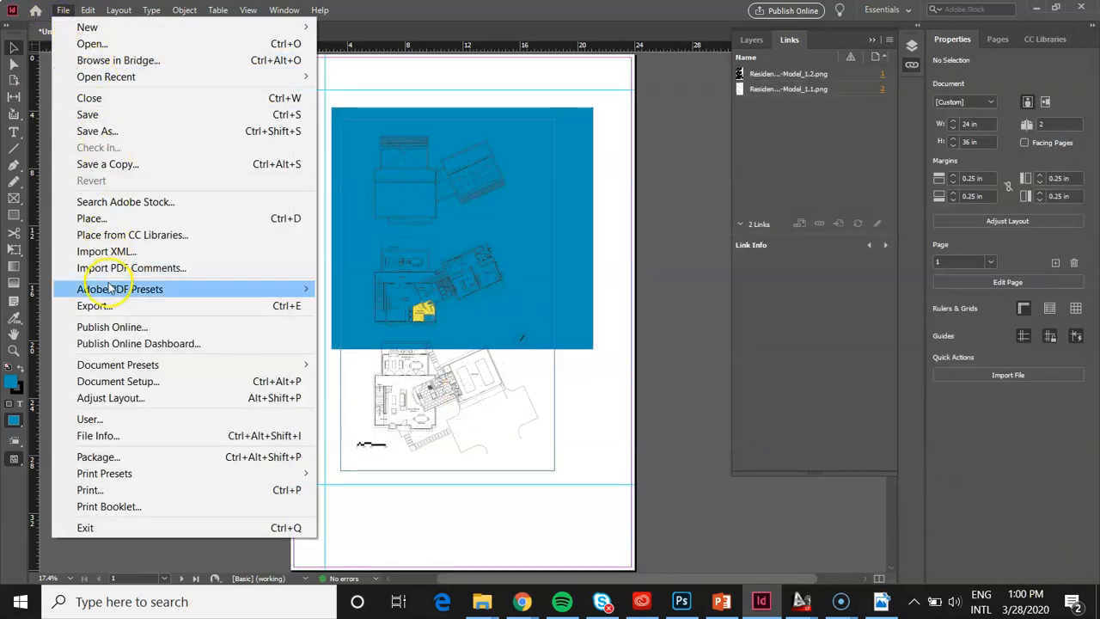
{"action": "left_click", "coordinate": [95, 306]}
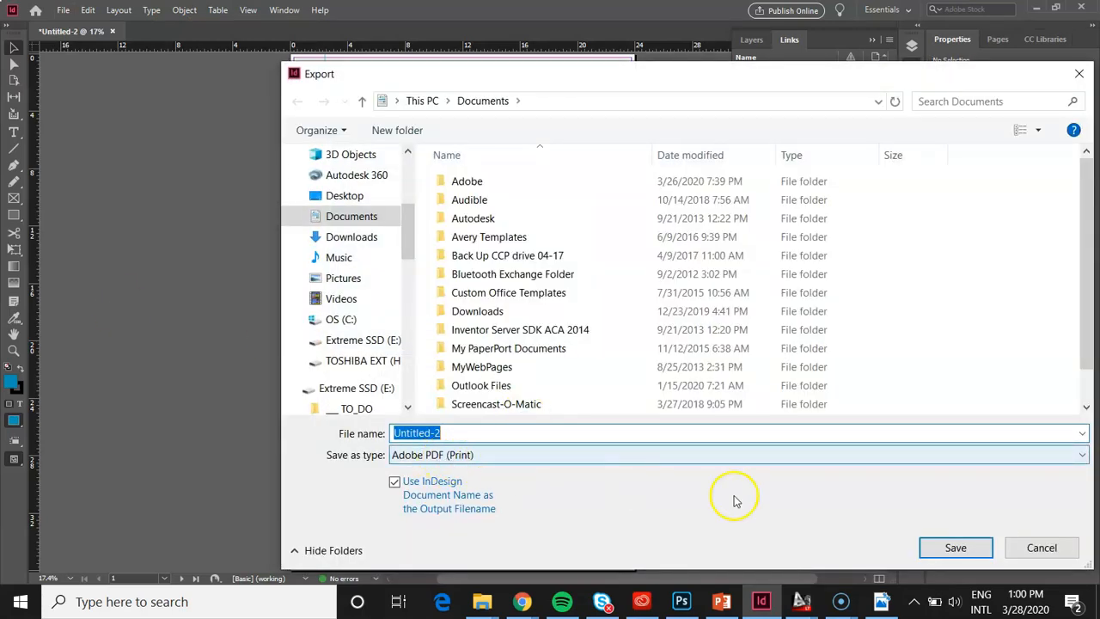
{"action": "left_click", "coordinate": [1038, 547]}
Start printing the board and choose Adobe PDF as the printer.
{"action": "left_click", "coordinate": [63, 12]}
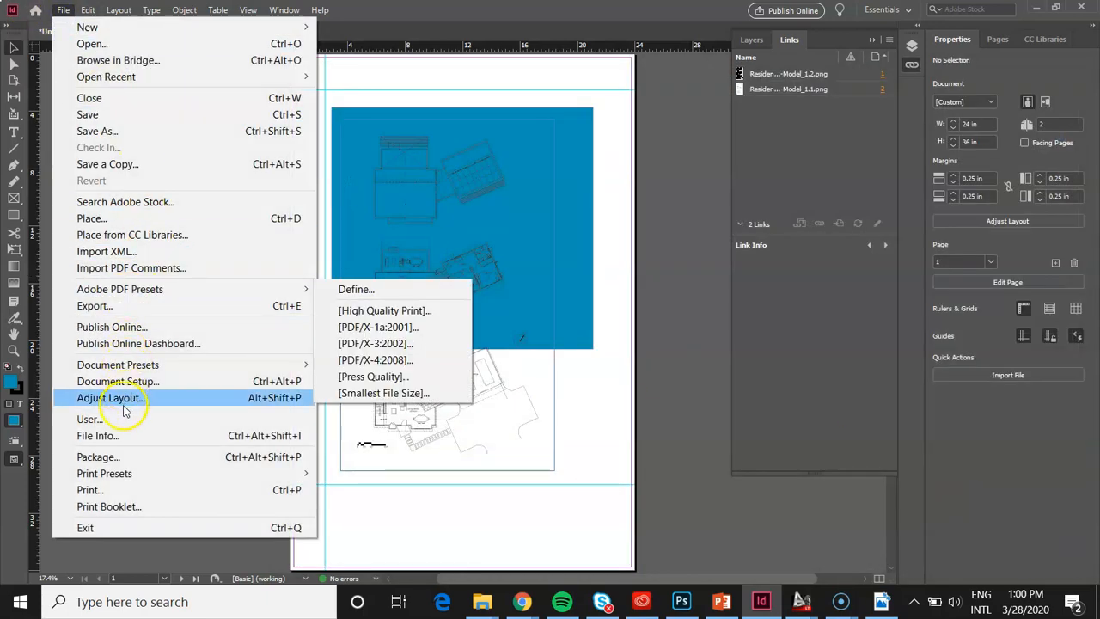
{"action": "left_click", "coordinate": [125, 489]}
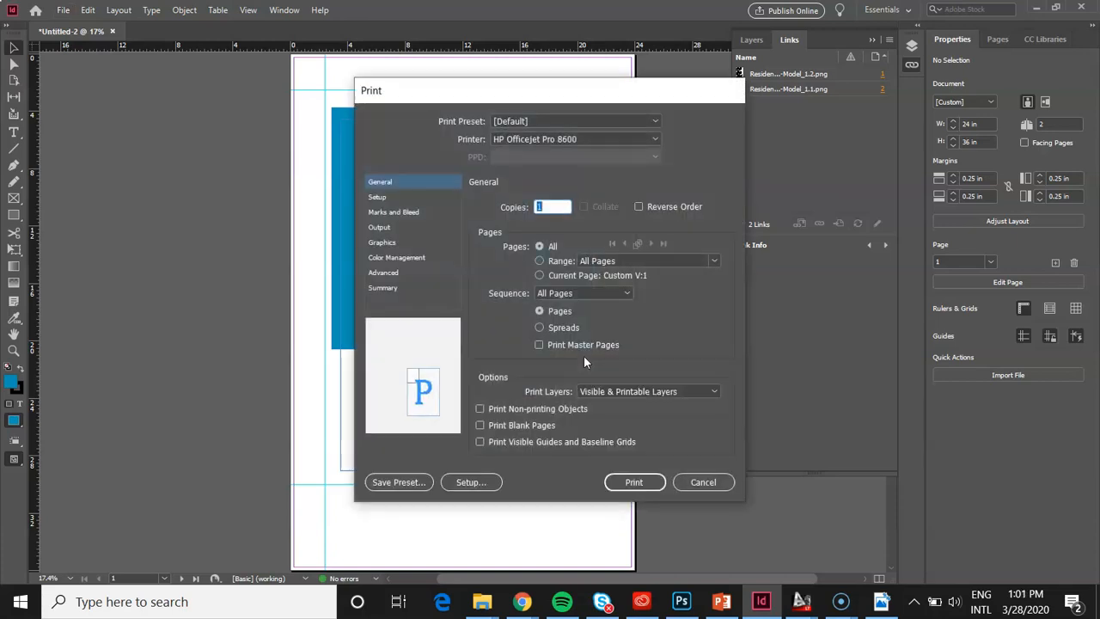
{"action": "left_click", "coordinate": [577, 139]}
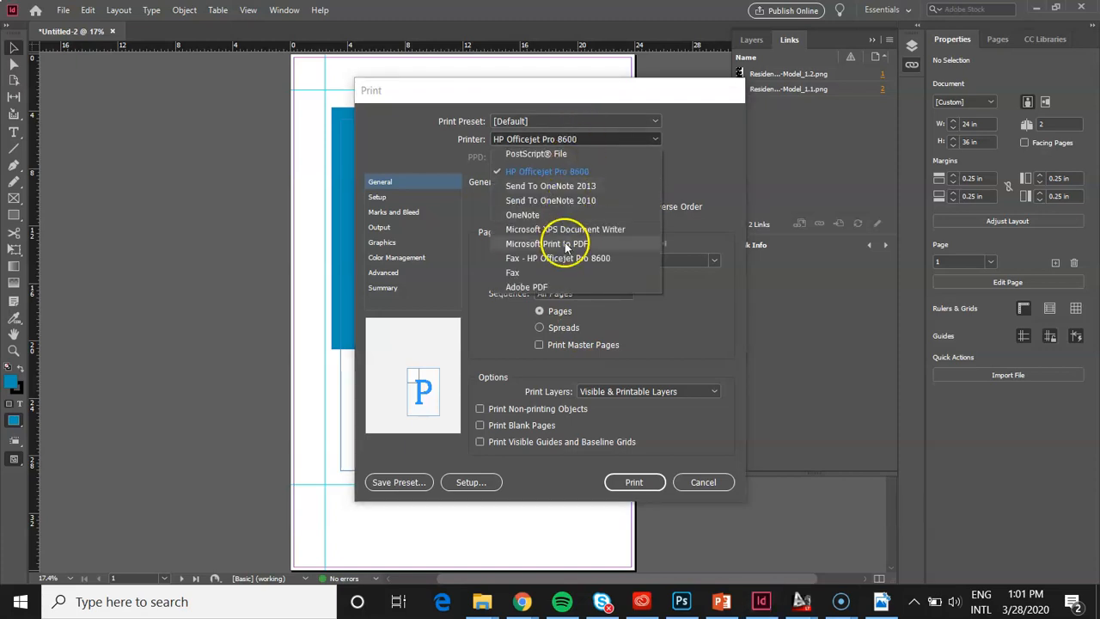
{"action": "left_click", "coordinate": [555, 286]}
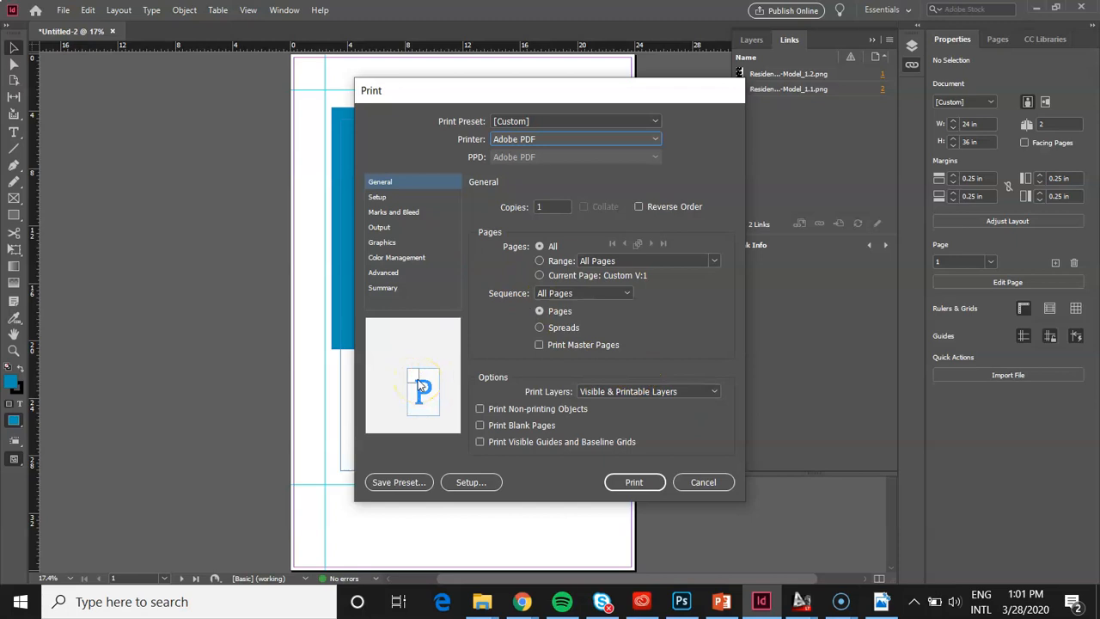
Examine the Adobe PDF printer's system preferences, including its layout and advanced paper options, and return to InDesign's print settings.
{"action": "left_click", "coordinate": [471, 483]}
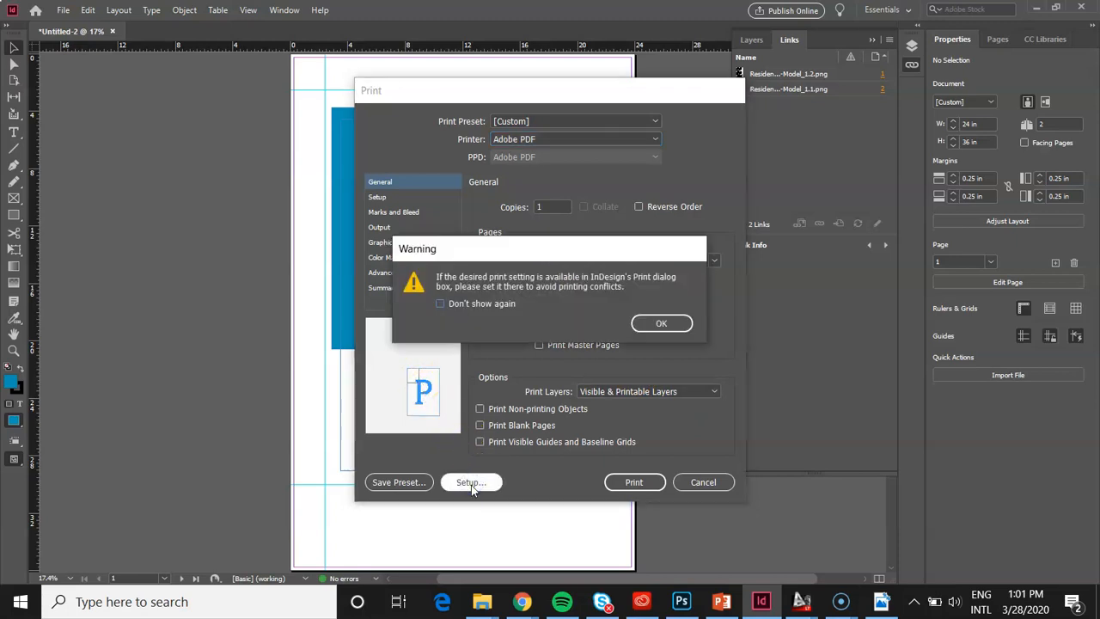
{"action": "left_click", "coordinate": [659, 325]}
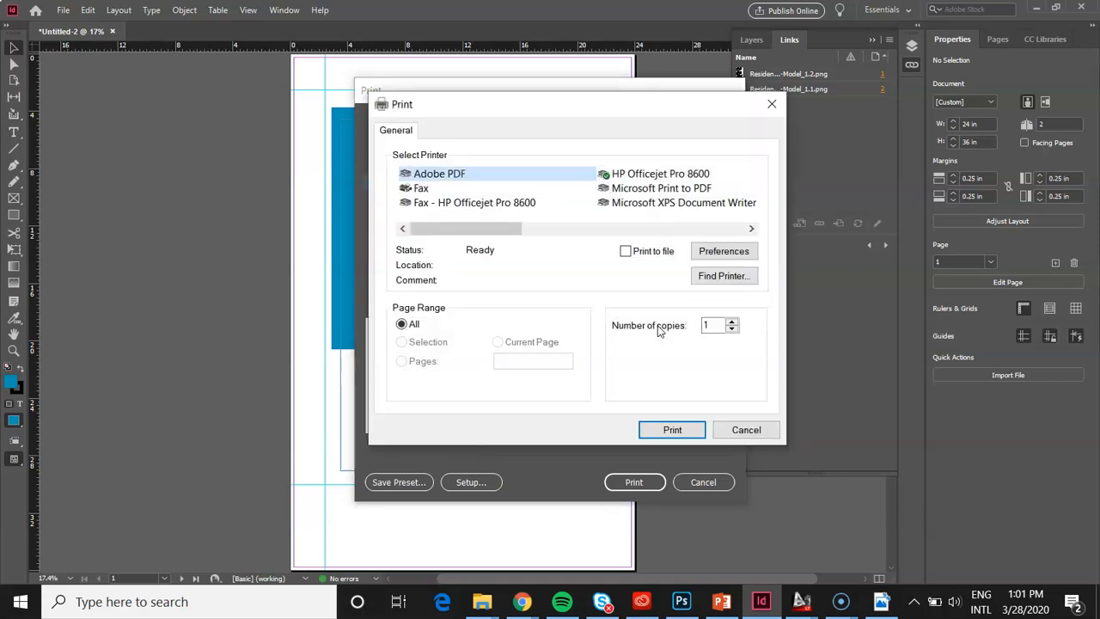
{"action": "left_click", "coordinate": [720, 251]}
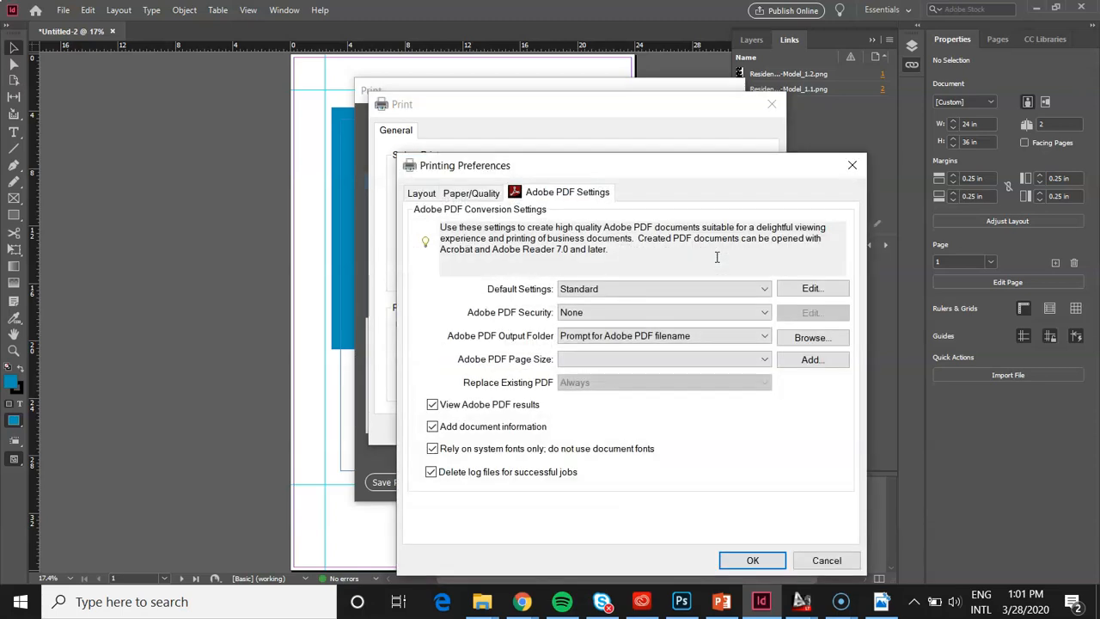
{"action": "left_click", "coordinate": [472, 194]}
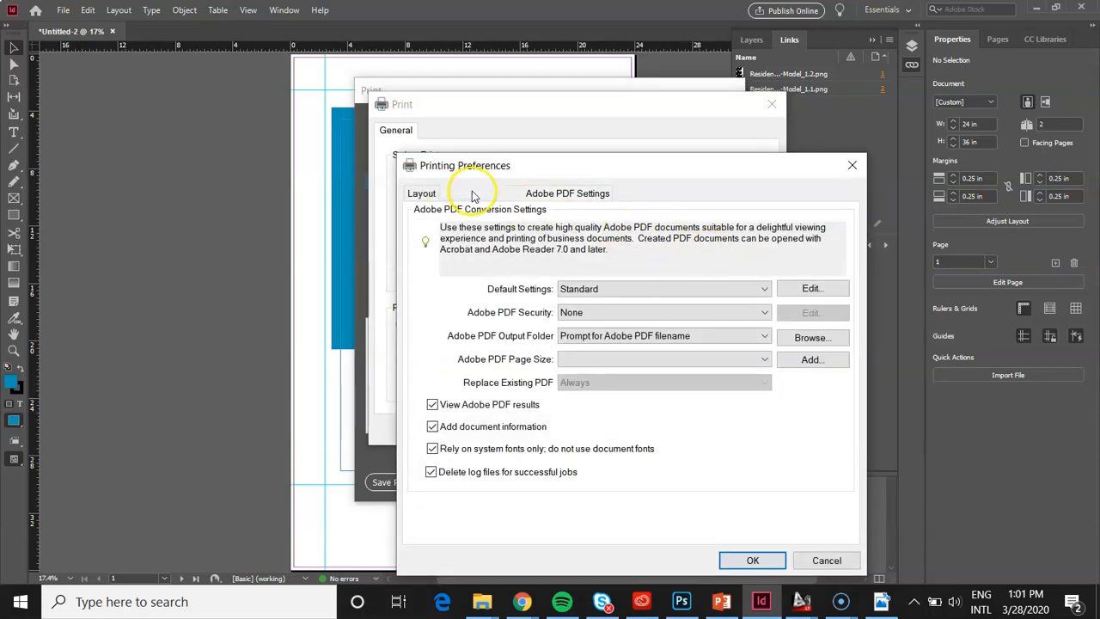
{"action": "left_click", "coordinate": [420, 192]}
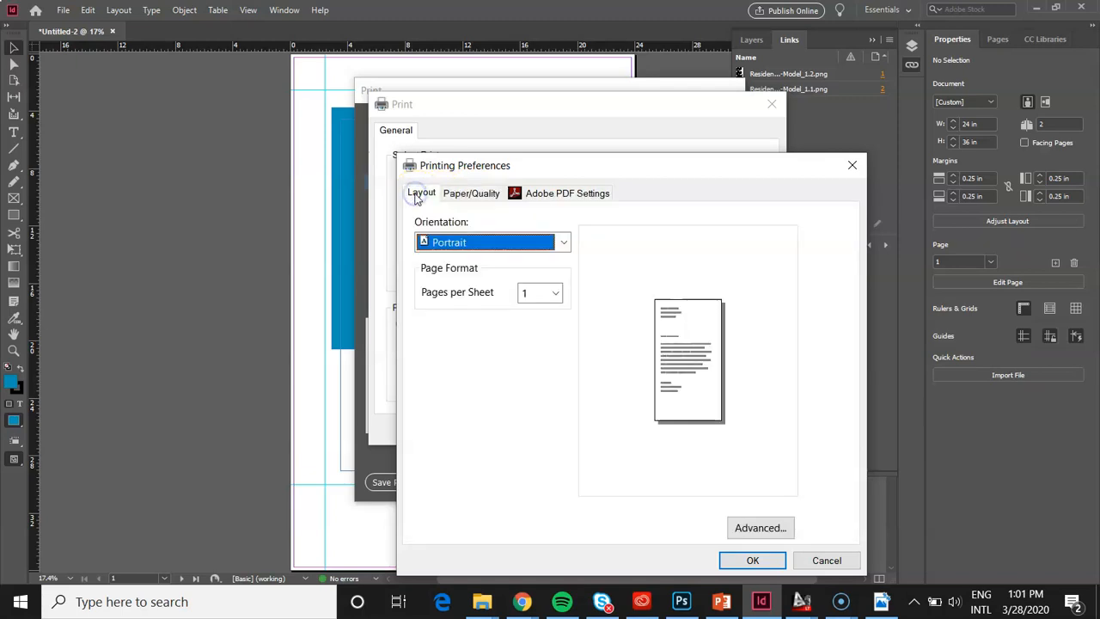
{"action": "left_click", "coordinate": [758, 527]}
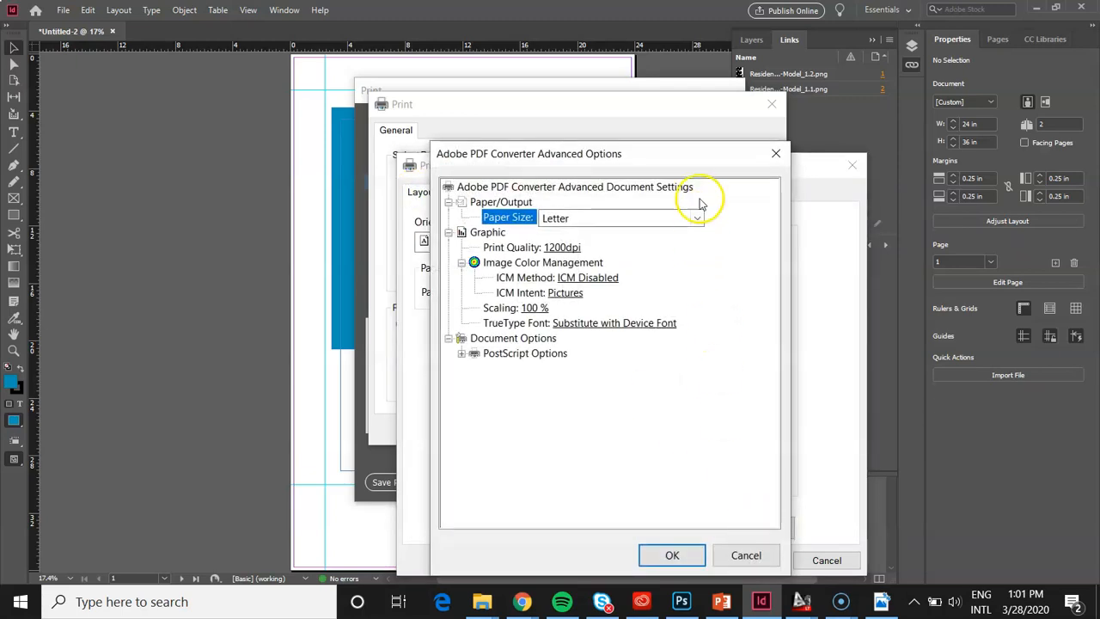
{"action": "left_click_drag", "start_coordinate": [687, 155], "coordinate": [816, 224]}
{"action": "left_click", "coordinate": [903, 225]}
{"action": "left_click", "coordinate": [852, 165]}
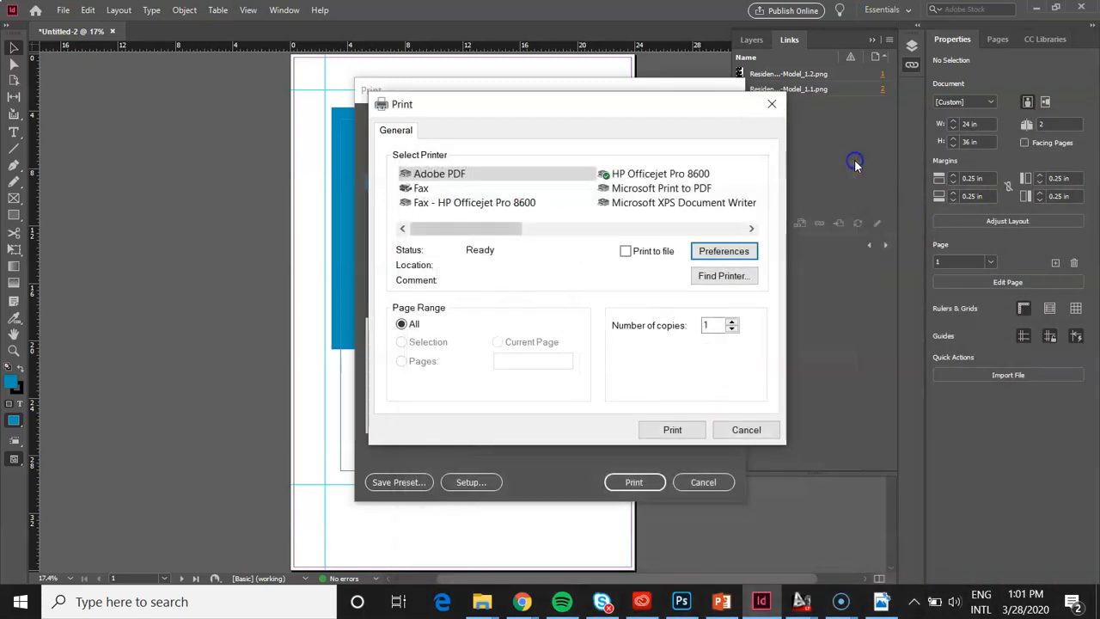
{"action": "left_click_drag", "start_coordinate": [651, 106], "coordinate": [803, 138]}
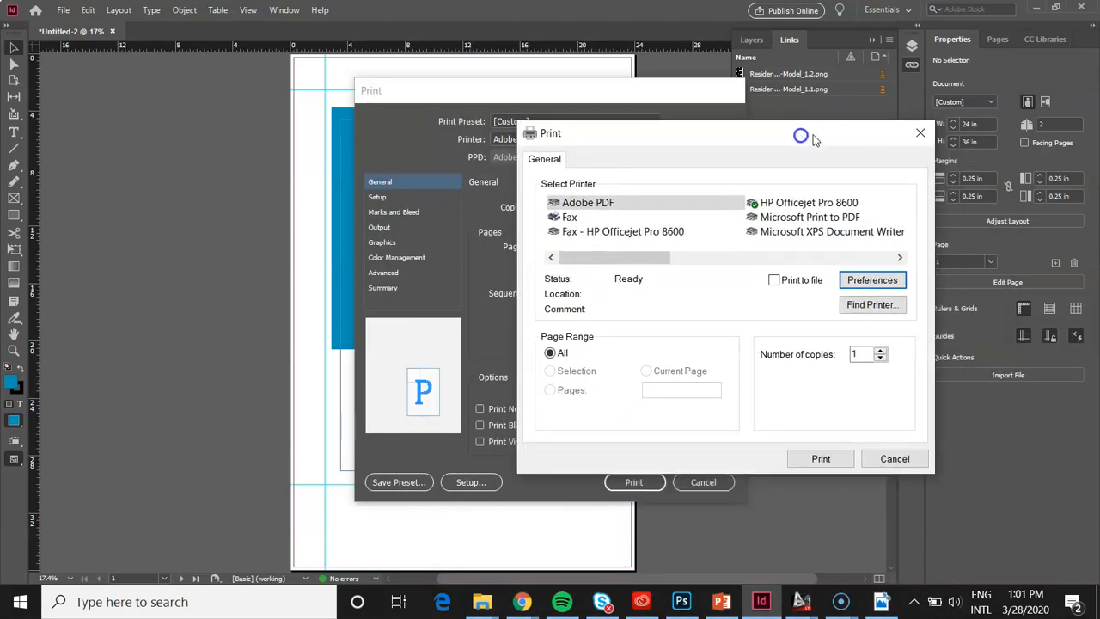
{"action": "left_click", "coordinate": [918, 139]}
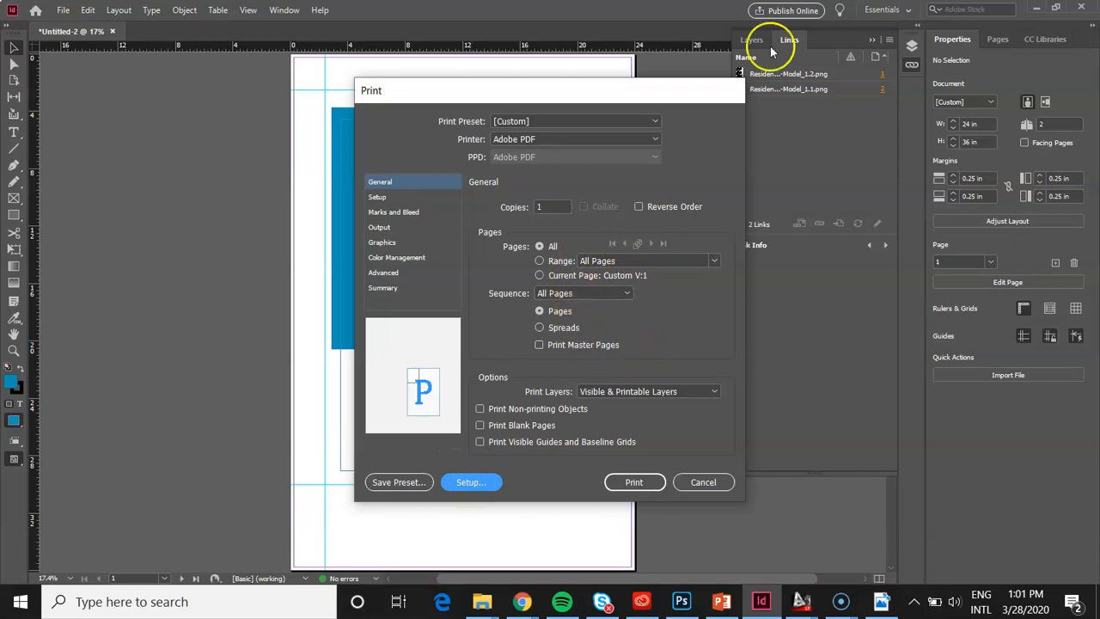
Set the print paper size to Custom at 24 x 36 in.
{"action": "left_click", "coordinate": [380, 197]}
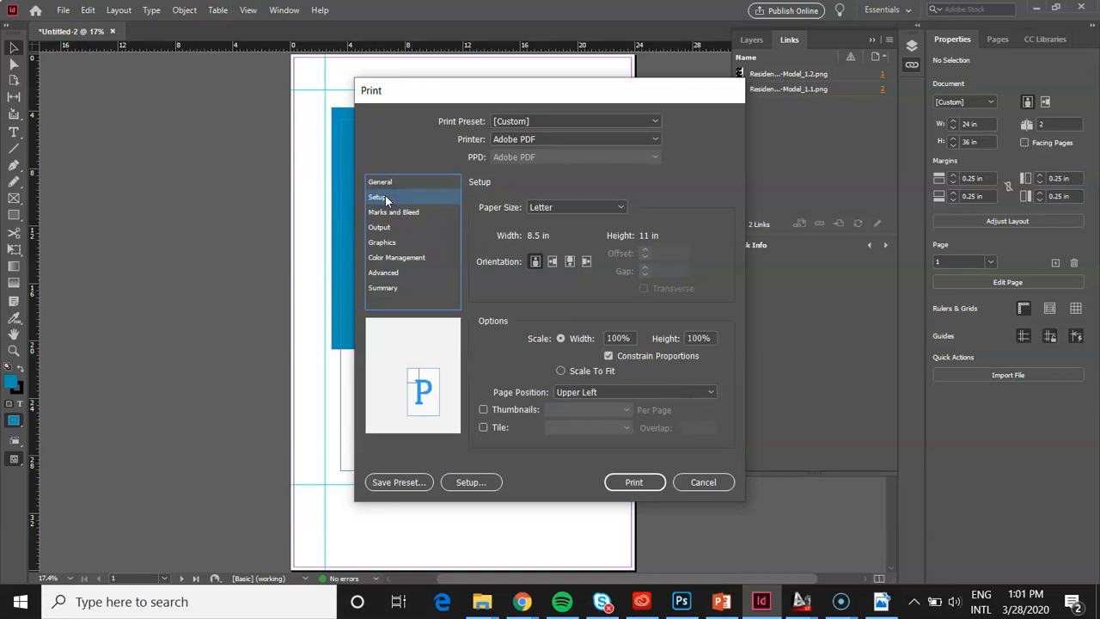
{"action": "left_click", "coordinate": [380, 183]}
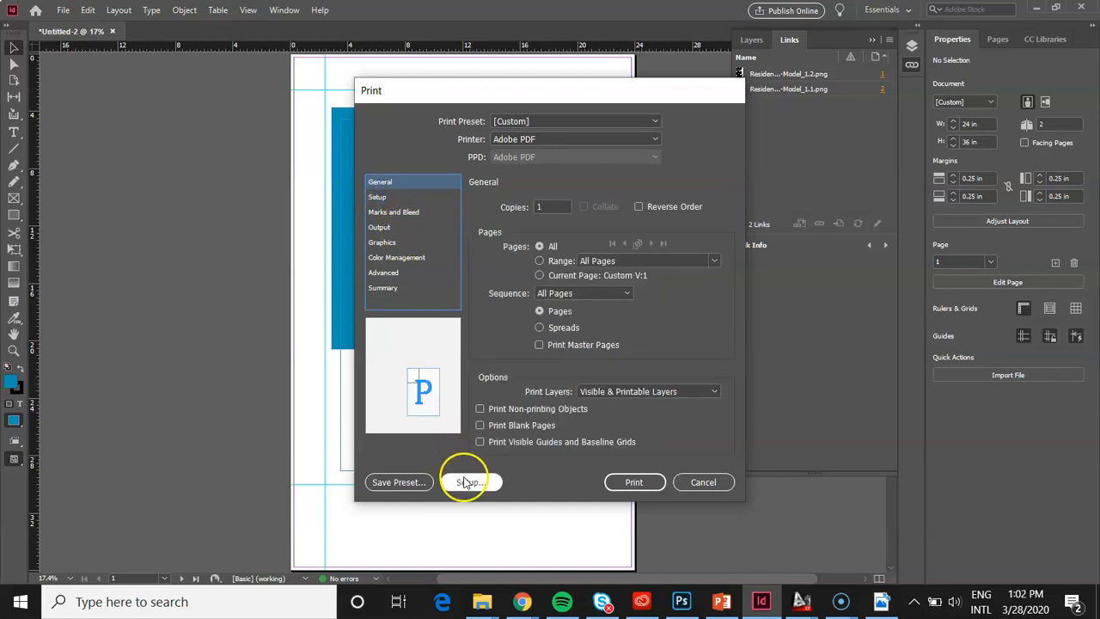
{"action": "left_click", "coordinate": [378, 197]}
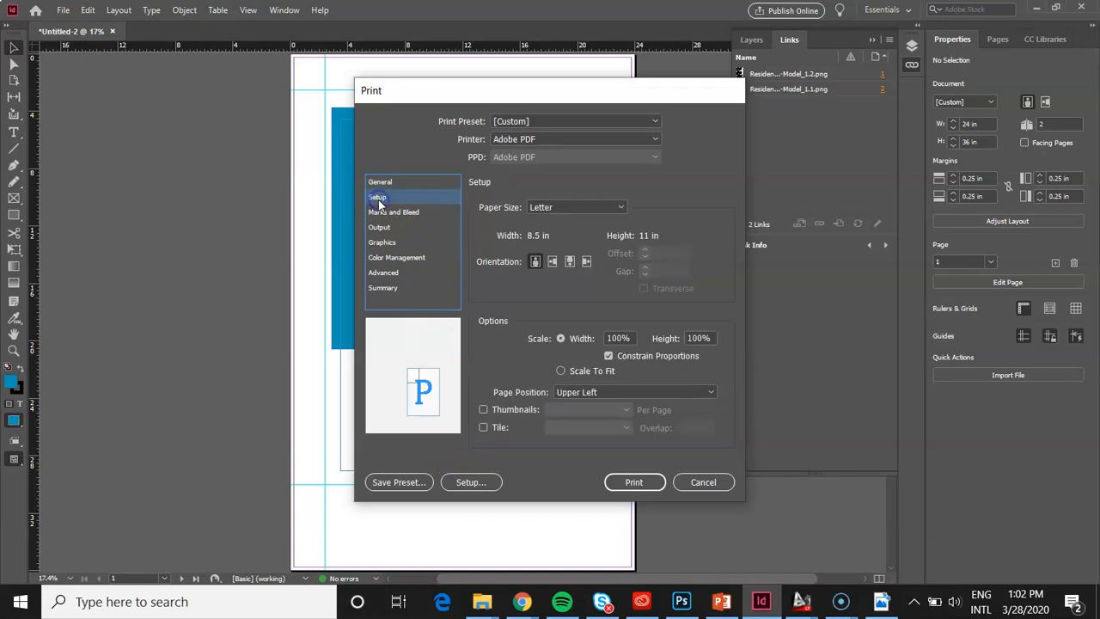
{"action": "left_click", "coordinate": [622, 207]}
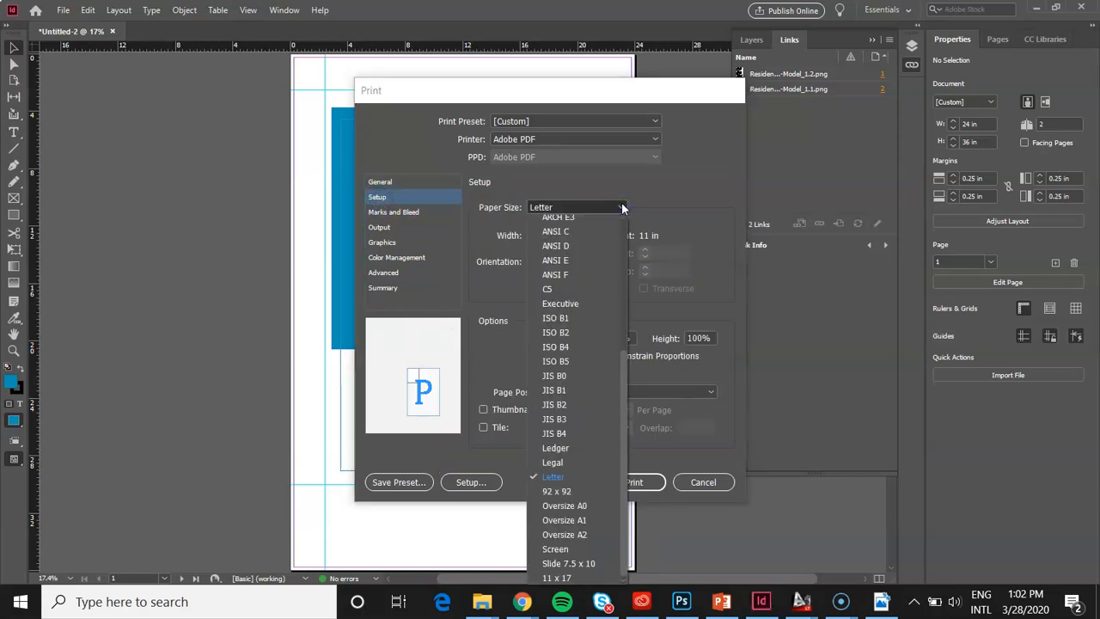
{"action": "left_click_drag", "start_coordinate": [625, 384], "coordinate": [626, 234]}
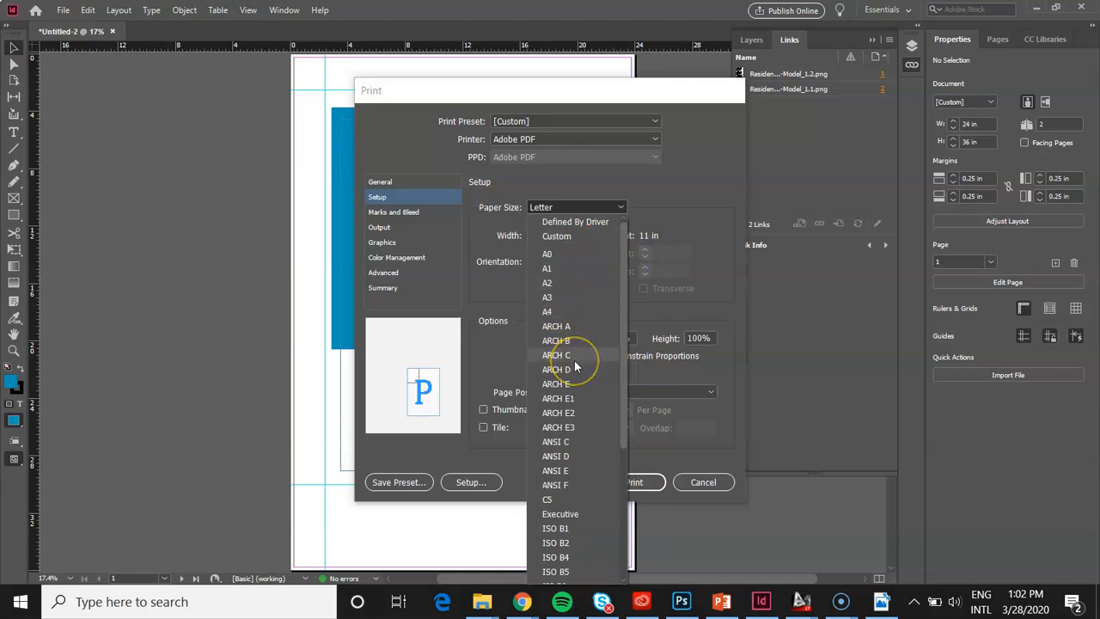
{"action": "left_click", "coordinate": [593, 240]}
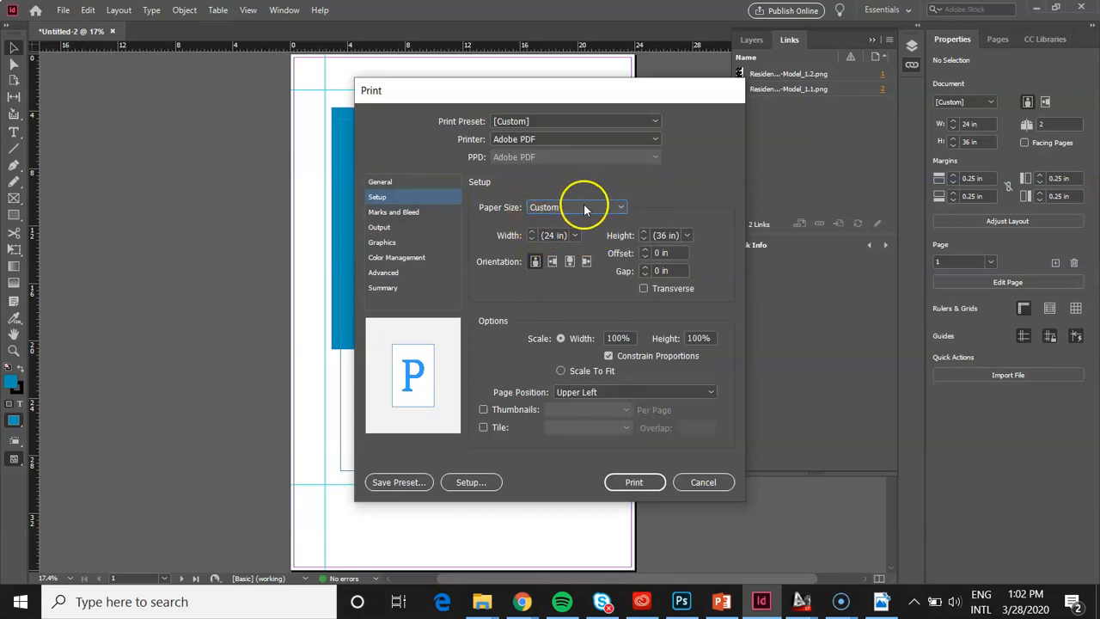
Look through the other available paper sizes, keep Custom, and cancel the print job.
{"action": "left_click", "coordinate": [583, 207]}
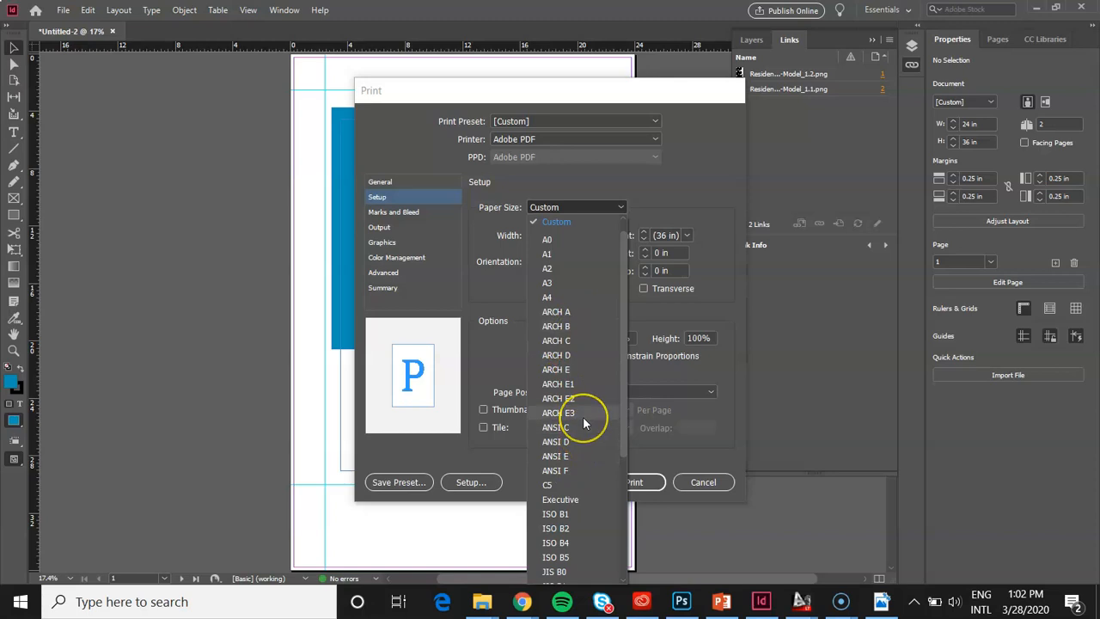
{"action": "scroll", "coordinate": [582, 416], "scroll_direction": "down", "scroll_amount": 4}
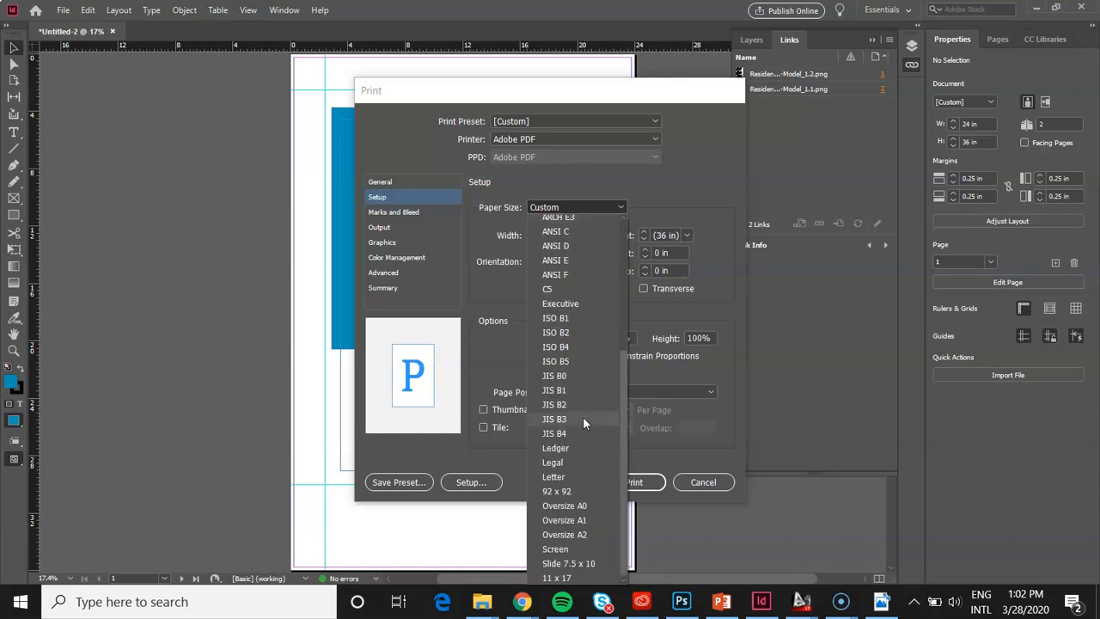
{"action": "scroll", "coordinate": [583, 416], "scroll_direction": "up", "scroll_amount": 5}
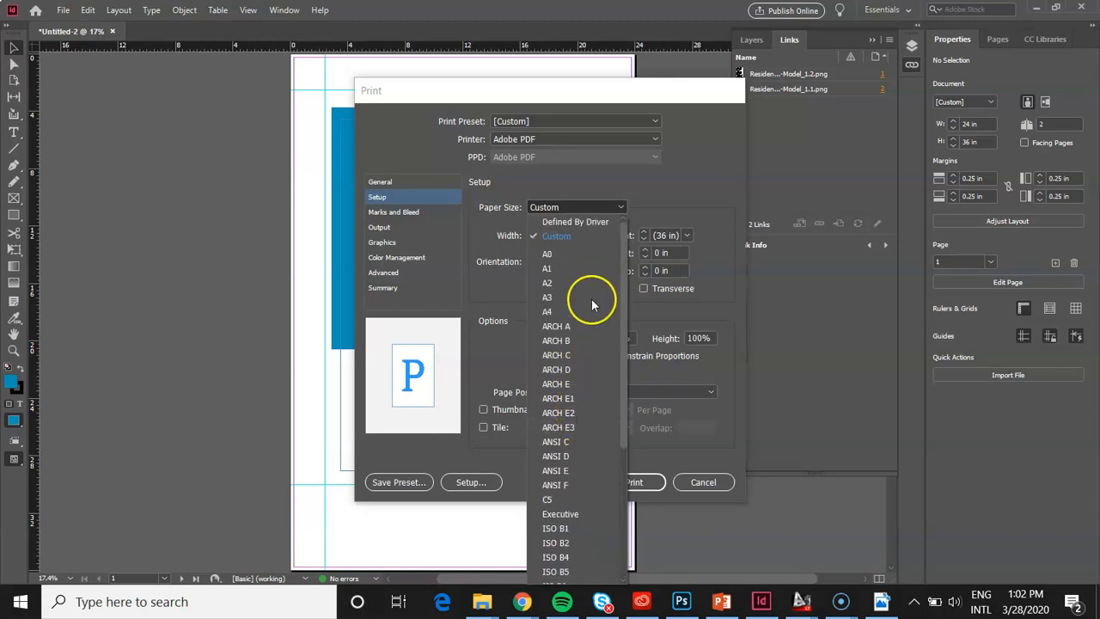
{"action": "left_click", "coordinate": [570, 235]}
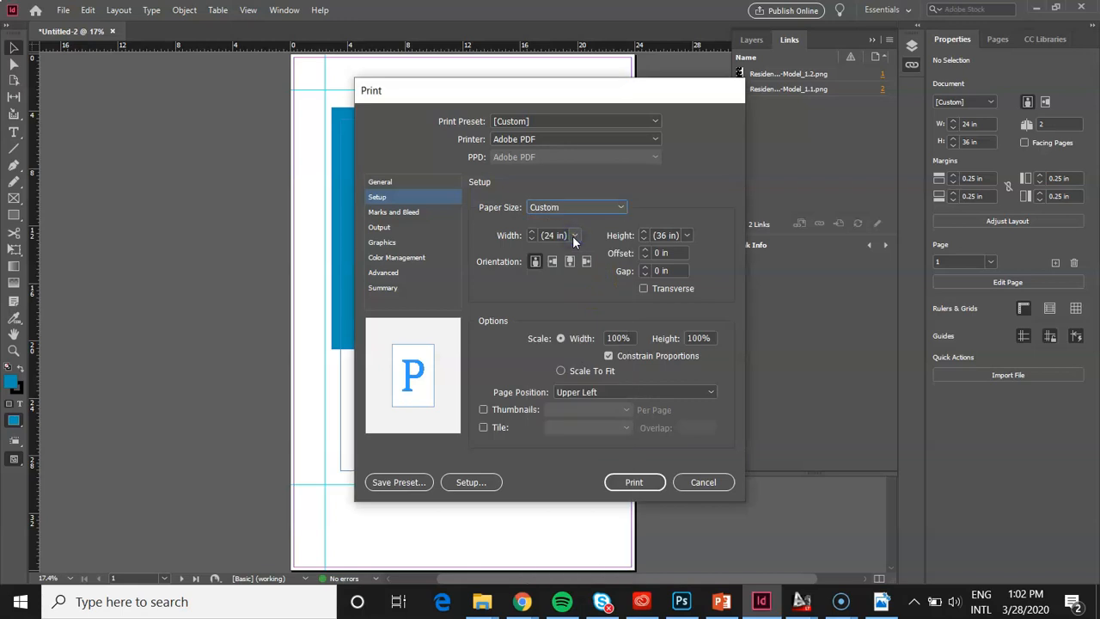
{"action": "left_click", "coordinate": [677, 235]}
{"action": "left_click", "coordinate": [636, 487]}
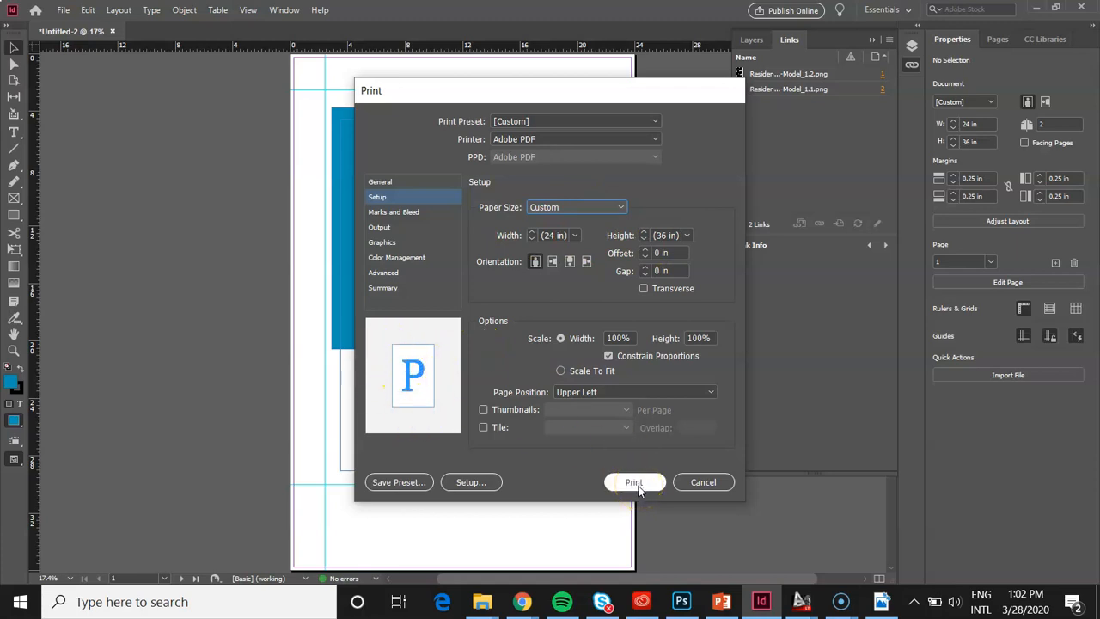
{"action": "left_click", "coordinate": [700, 484]}
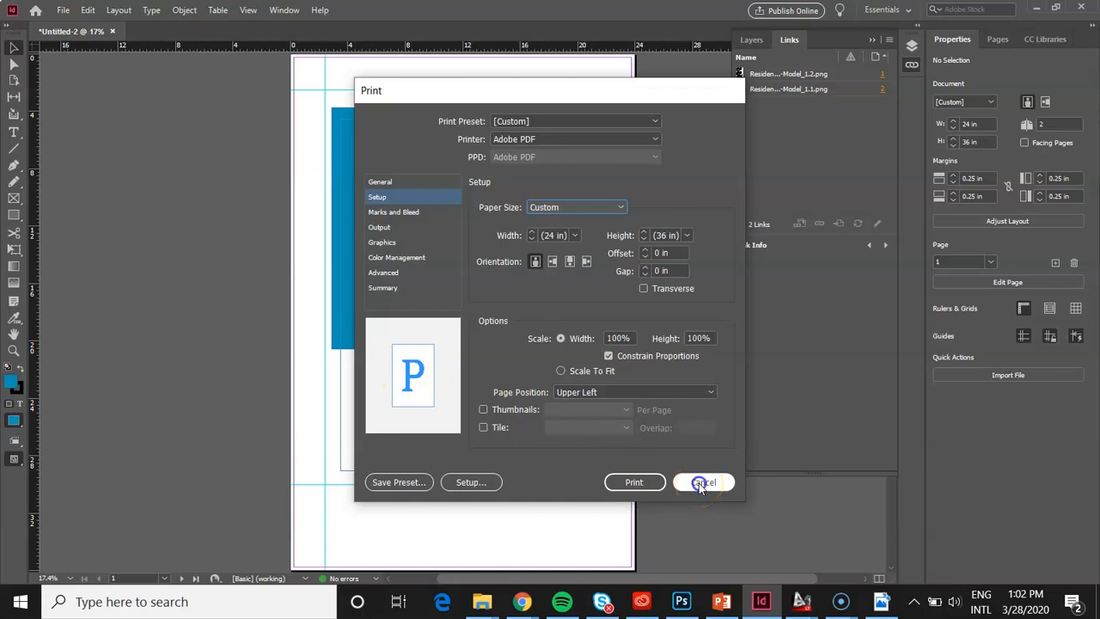
Switch to PowerPoint and review slide 10's note on saving the packaged InDesign file as a PDF.
{"action": "left_click", "coordinate": [725, 604]}
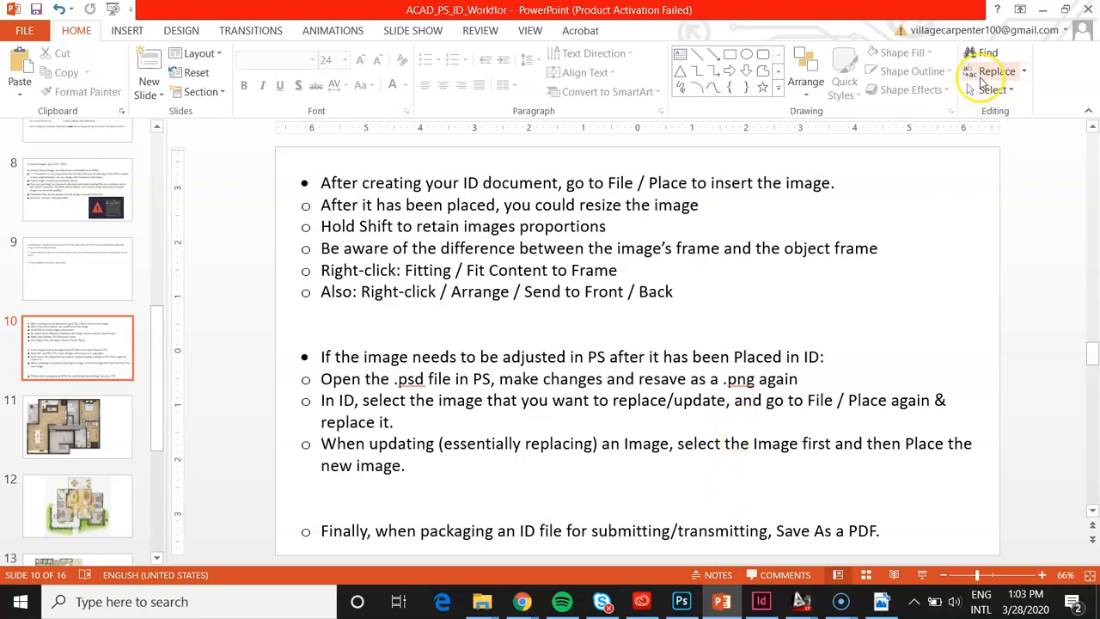
{"action": "left_click", "coordinate": [1042, 9]}
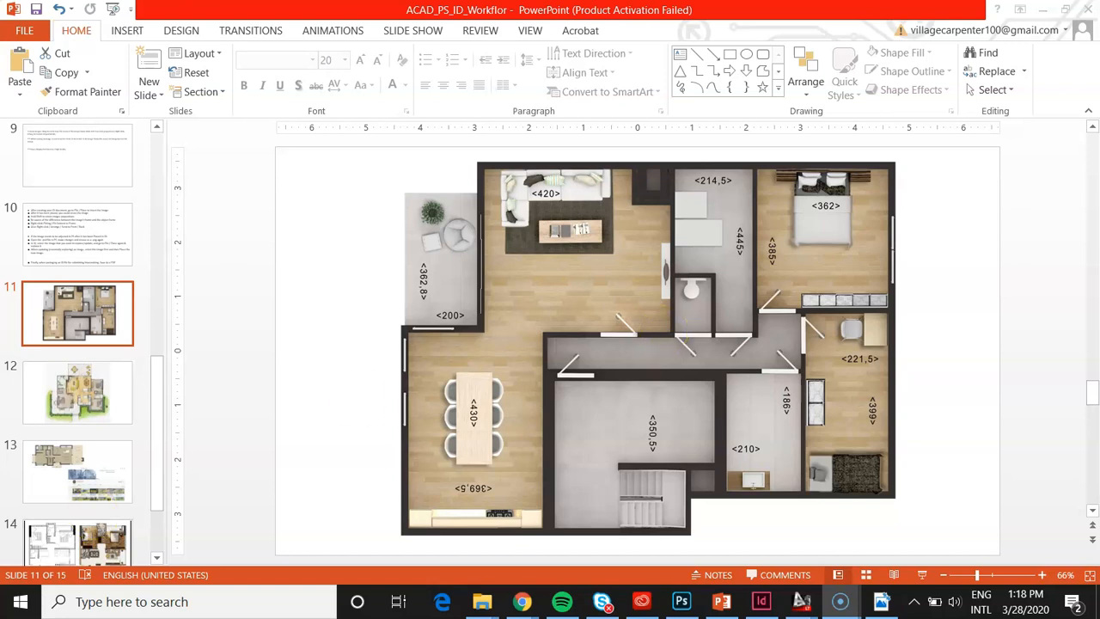
Switch to Chrome at full-screen size, browse the image results for rendered architectural plans, and preview the Plan & Section Rendering Research image.
{"action": "left_click", "coordinate": [522, 602]}
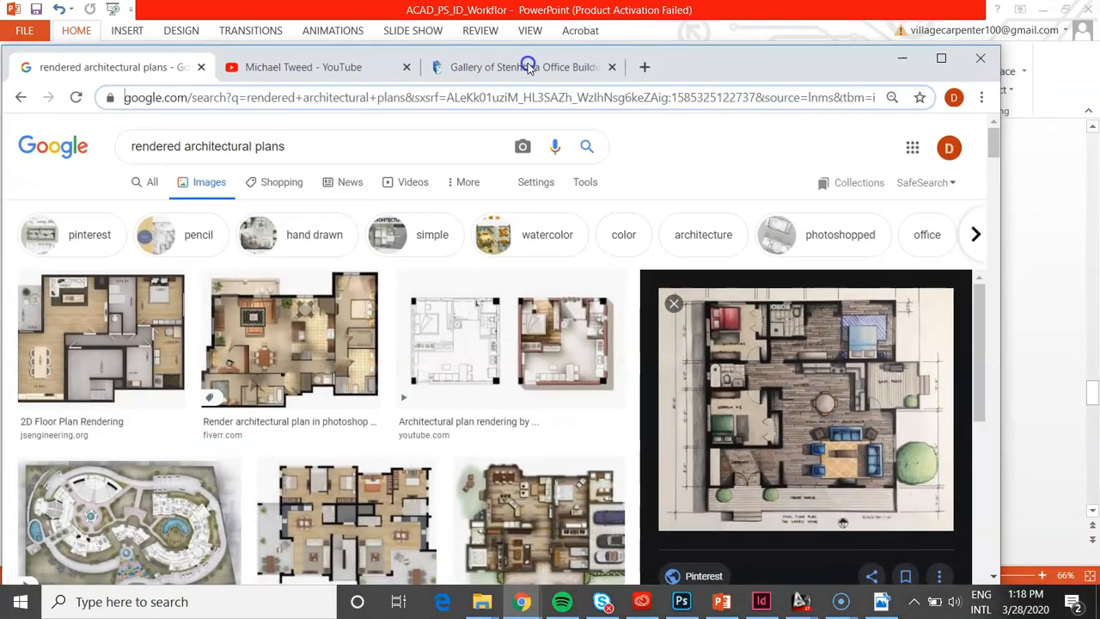
{"action": "left_click", "coordinate": [941, 58]}
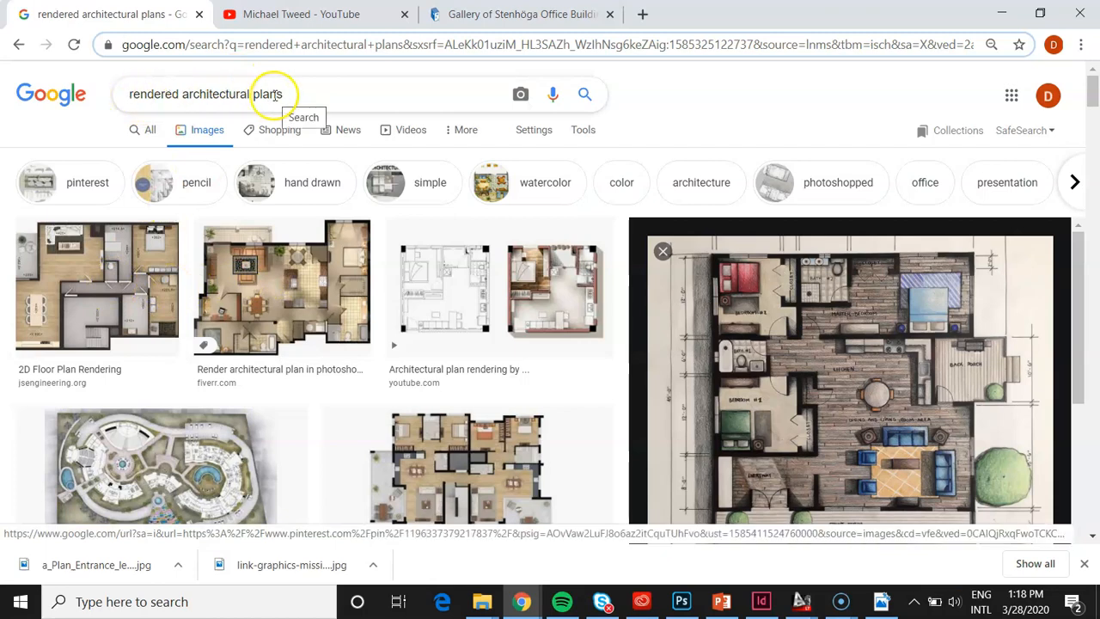
{"action": "scroll", "coordinate": [365, 318], "scroll_direction": "down", "scroll_amount": 2}
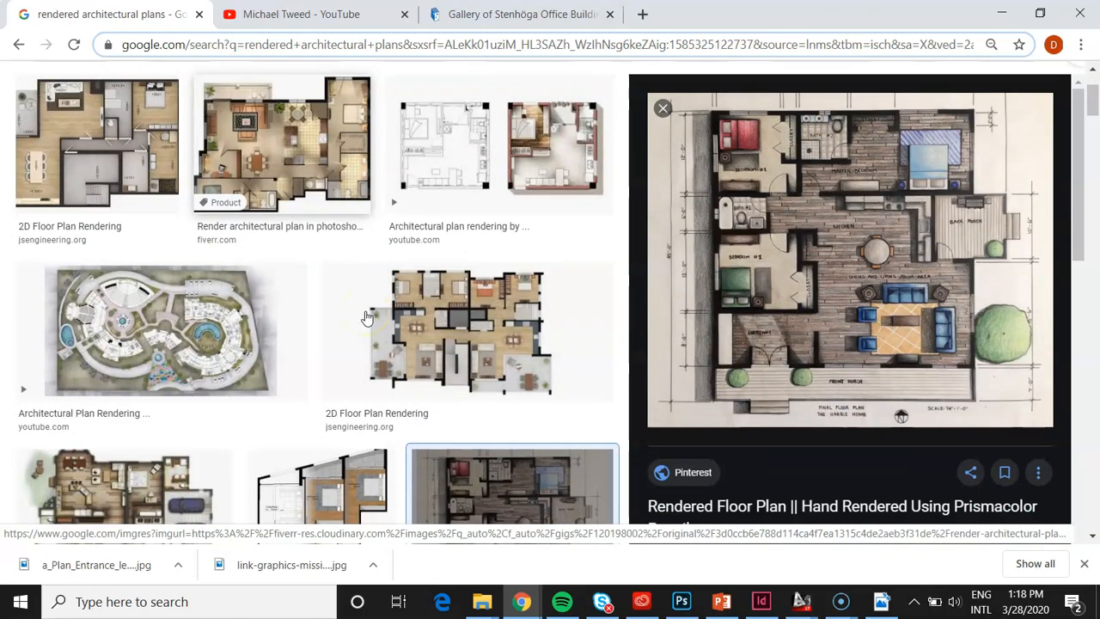
{"action": "scroll", "coordinate": [365, 318], "scroll_direction": "down", "scroll_amount": 4}
{"action": "scroll", "coordinate": [368, 312], "scroll_direction": "up", "scroll_amount": 4}
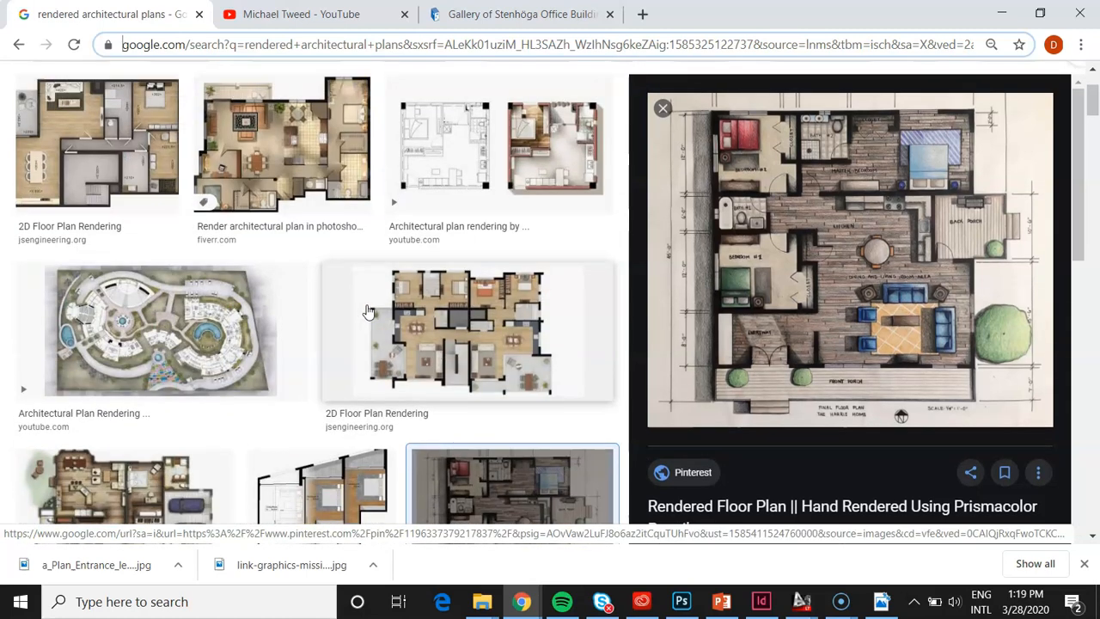
{"action": "scroll", "coordinate": [368, 311], "scroll_direction": "down", "scroll_amount": 3}
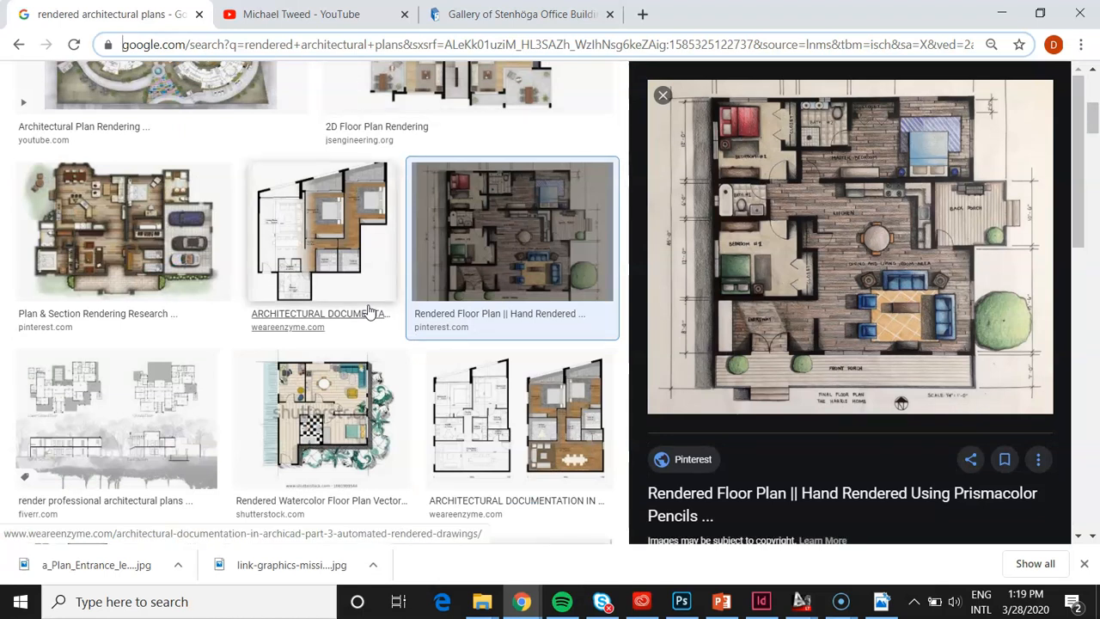
{"action": "left_click", "coordinate": [118, 223]}
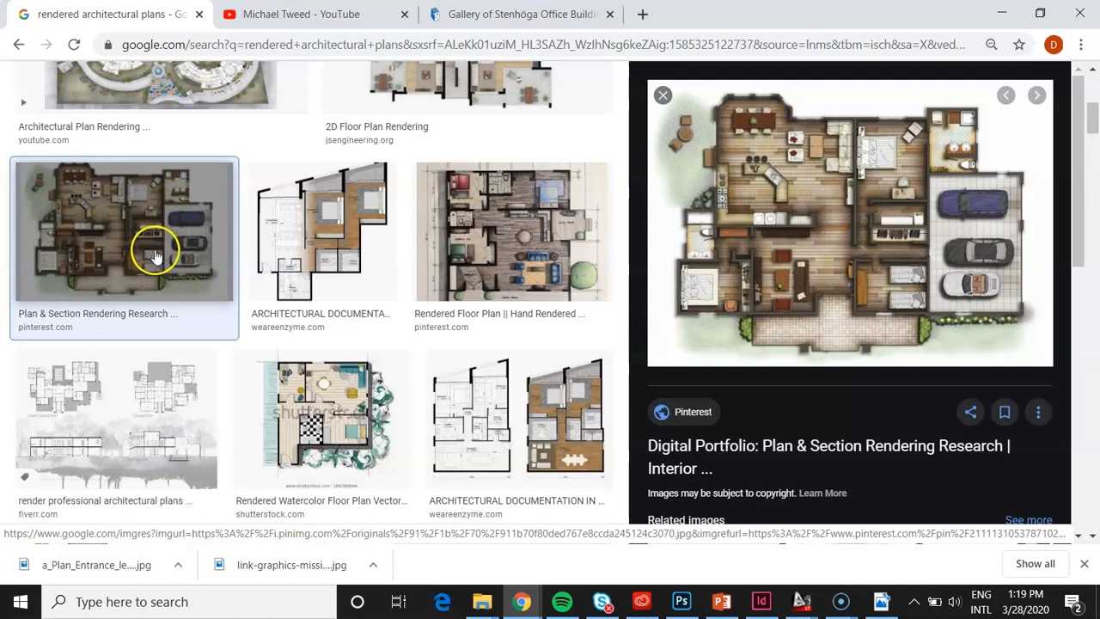
Preview the Plan & Section Rendering Research image again, and the jsengineering.org 2D Floor Plan Rendering with outdoor terraces.
{"action": "scroll", "coordinate": [152, 246], "scroll_direction": "up", "scroll_amount": 2}
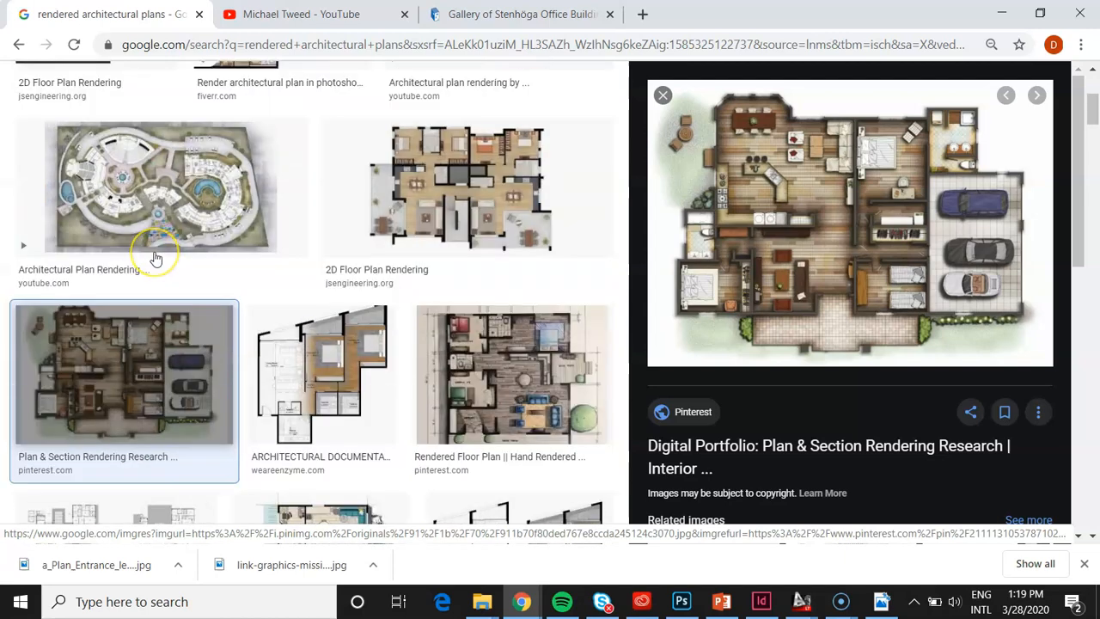
{"action": "left_click", "coordinate": [184, 361]}
{"action": "left_click", "coordinate": [471, 182]}
{"action": "scroll", "coordinate": [456, 247], "scroll_direction": "up", "scroll_amount": 2}
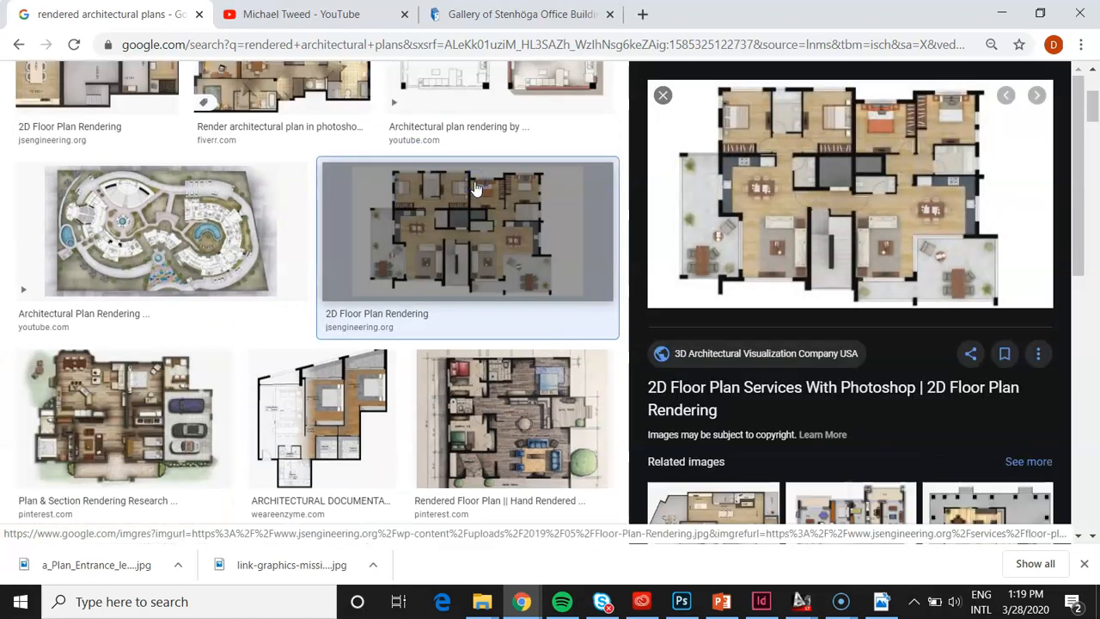
{"action": "scroll", "coordinate": [456, 247], "scroll_direction": "down", "scroll_amount": 2}
{"action": "scroll", "coordinate": [424, 263], "scroll_direction": "up", "scroll_amount": 3}
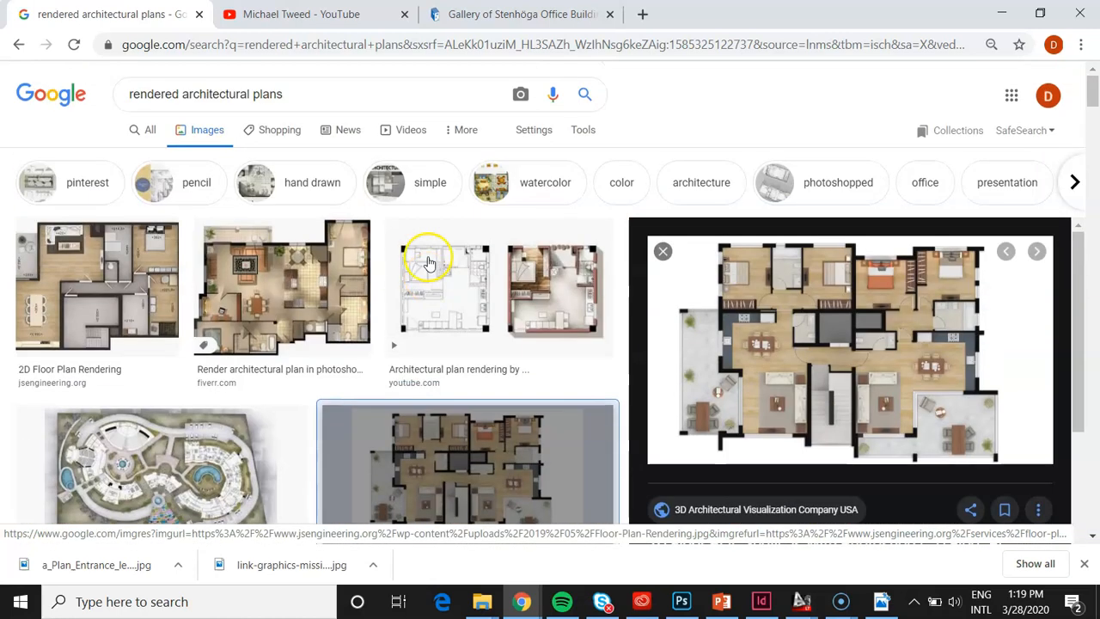
Preview the Fiverr Photoshop plan rendering and the YouTube image pairing a line drawing with its rendered plan.
{"action": "left_click", "coordinate": [303, 280]}
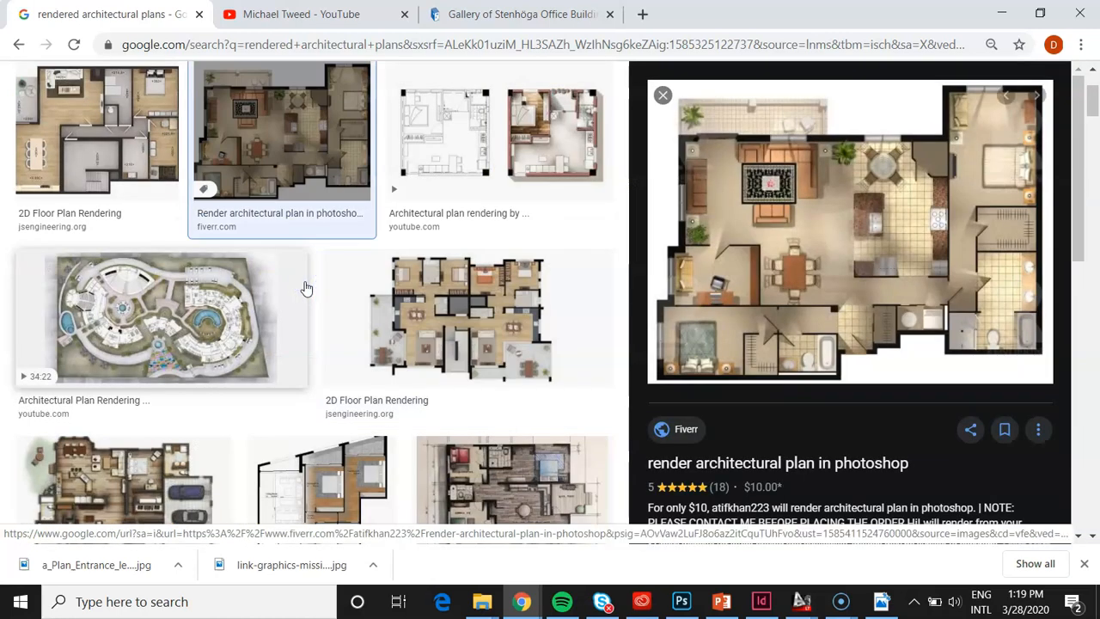
{"action": "left_click", "coordinate": [550, 142]}
{"action": "scroll", "coordinate": [498, 238], "scroll_direction": "down", "scroll_amount": 2}
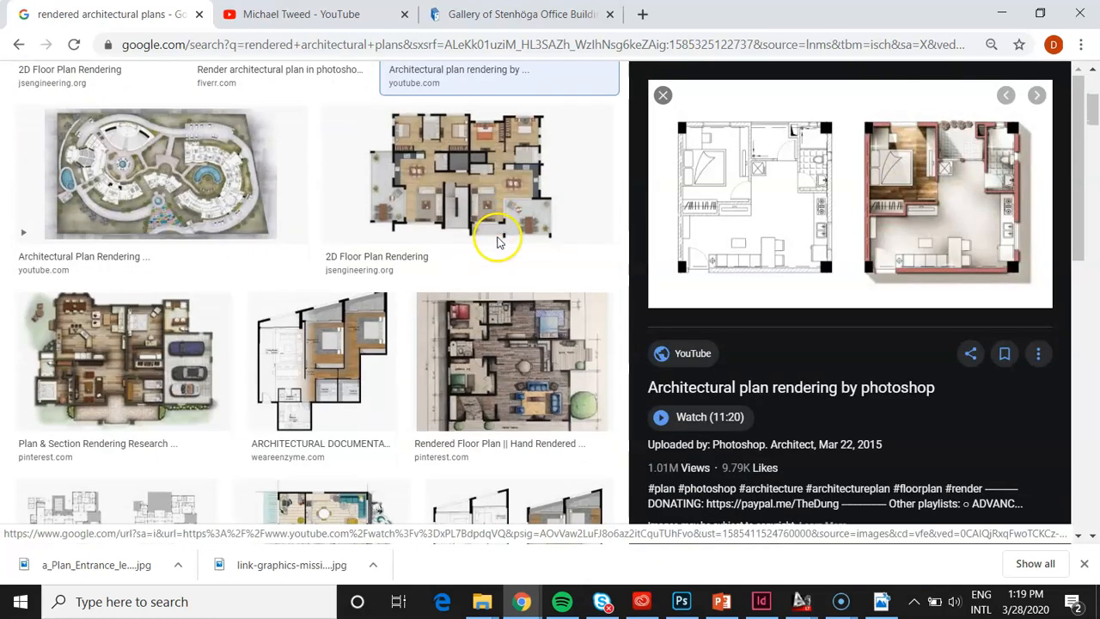
Compare the hand-rendered Pinterest floor plan, the Plan & Section Rendering Research image and the 2D 3D Floor Plan Rendering example.
{"action": "left_click", "coordinate": [524, 373]}
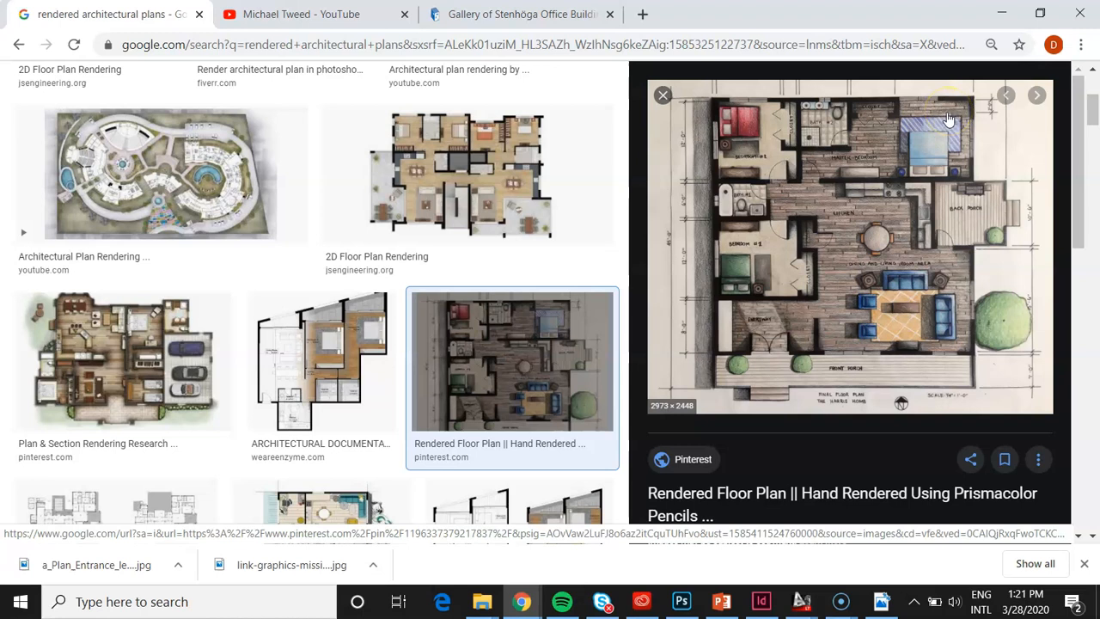
{"action": "left_click", "coordinate": [150, 359]}
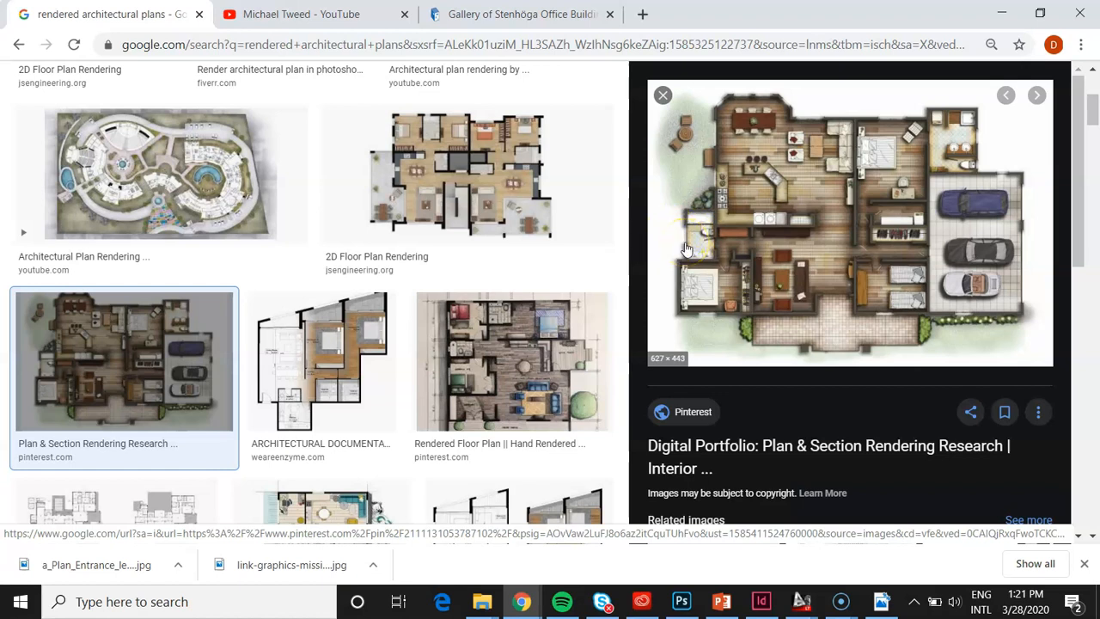
{"action": "scroll", "coordinate": [430, 283], "scroll_direction": "down", "scroll_amount": 5}
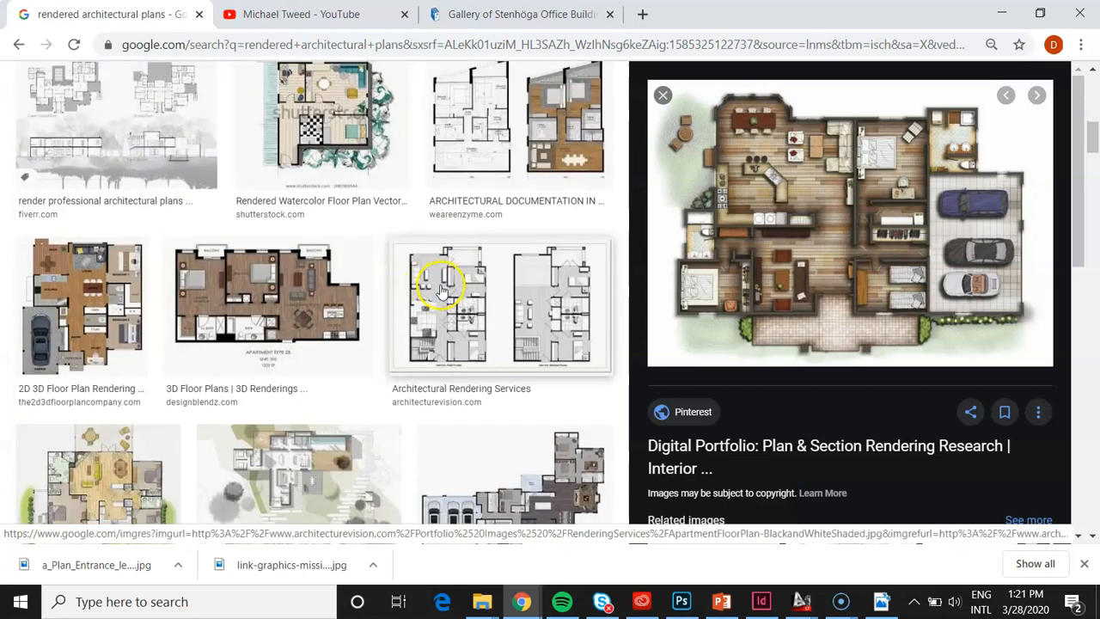
{"action": "left_click", "coordinate": [60, 314]}
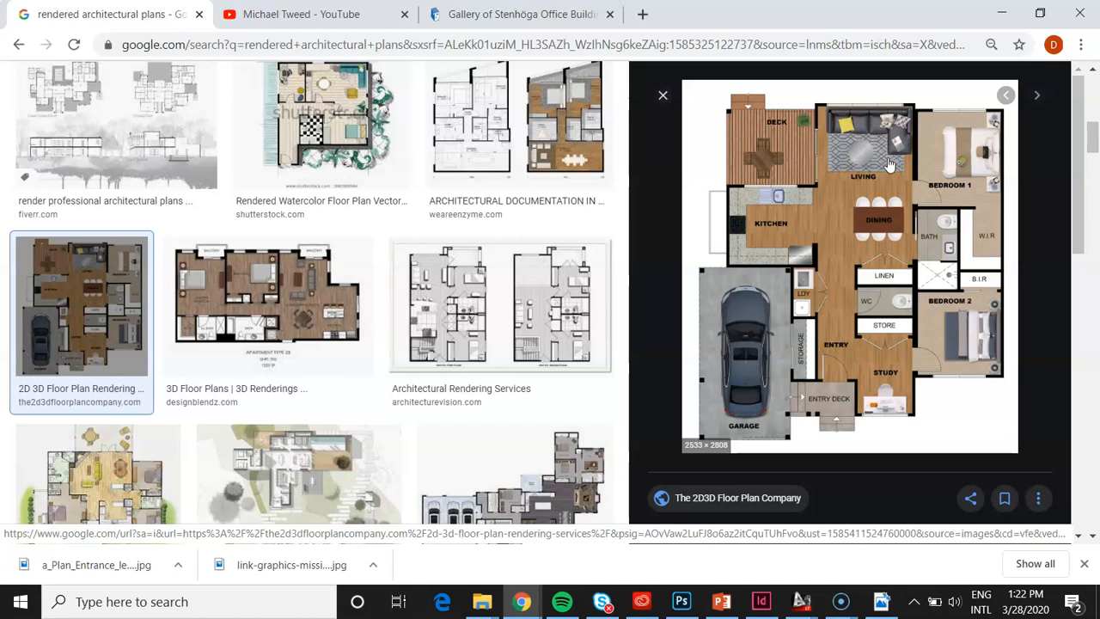
Switch back to PowerPoint and view the rendered floor plan on slide 11.
{"action": "left_click", "coordinate": [1004, 16]}
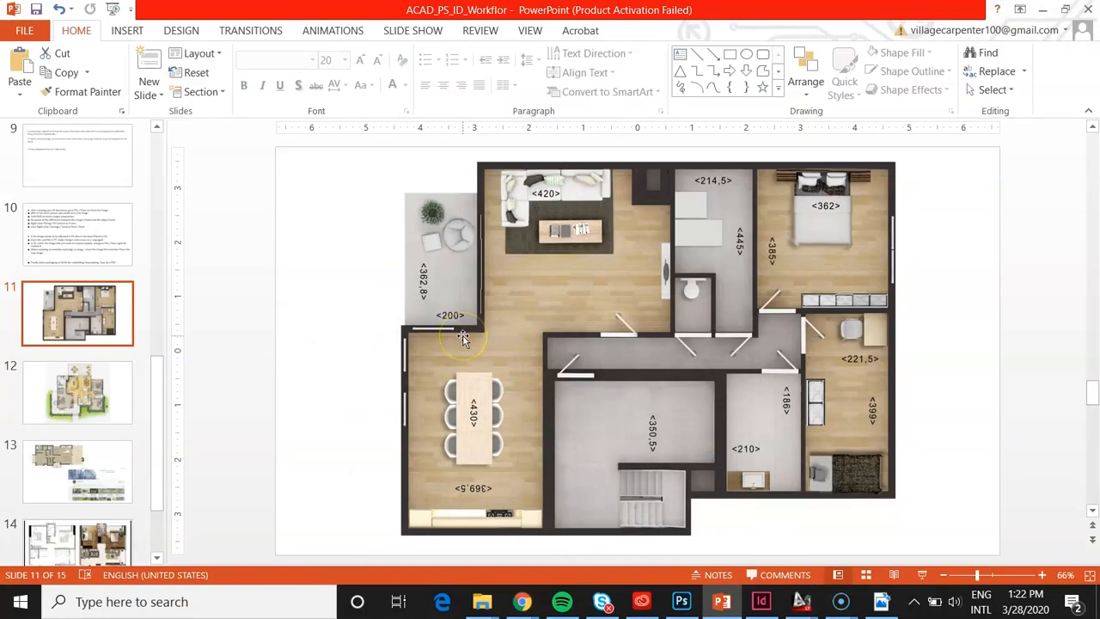
{"action": "left_click", "coordinate": [372, 256]}
{"action": "left_click", "coordinate": [368, 241]}
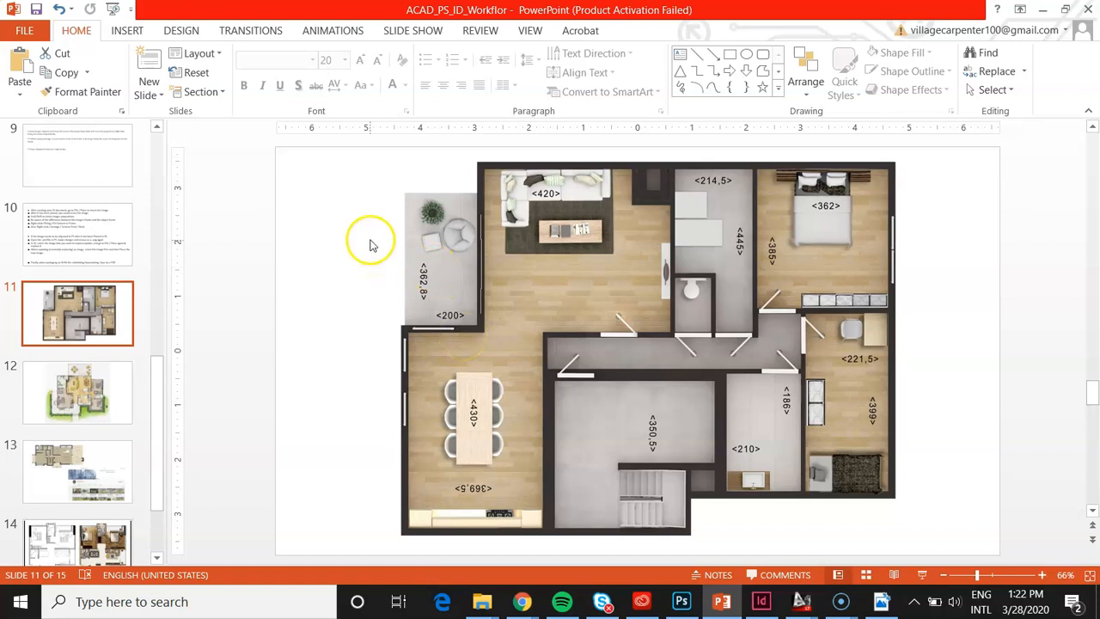